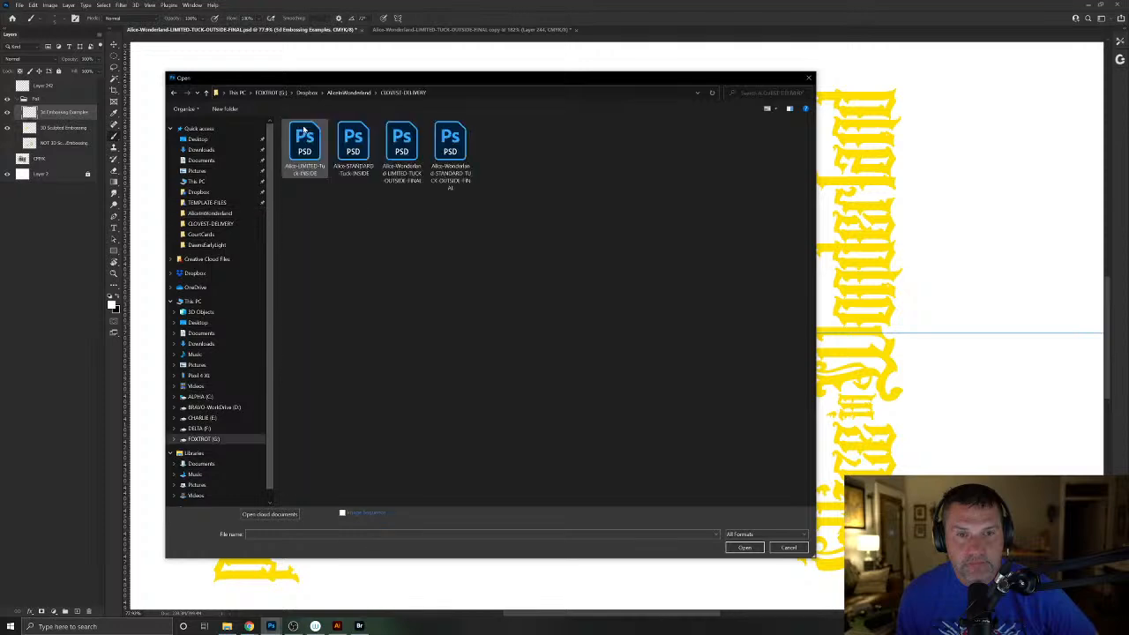
- Open all four Alice tuck-box PSD files from the delivery folder
key(ctrl+a)
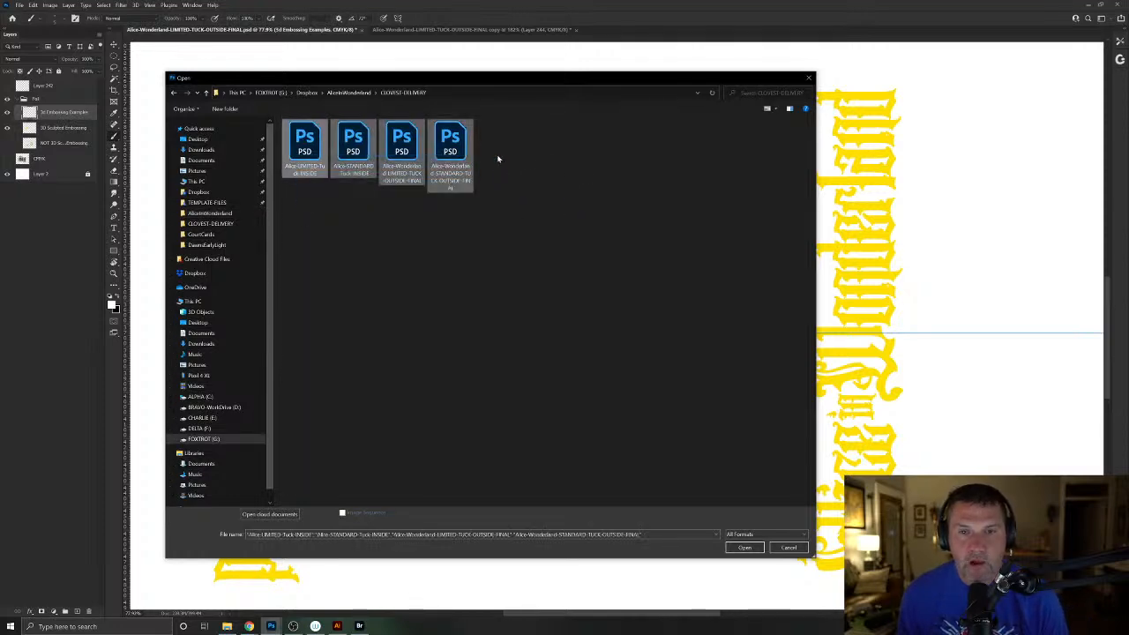
click(741, 546)
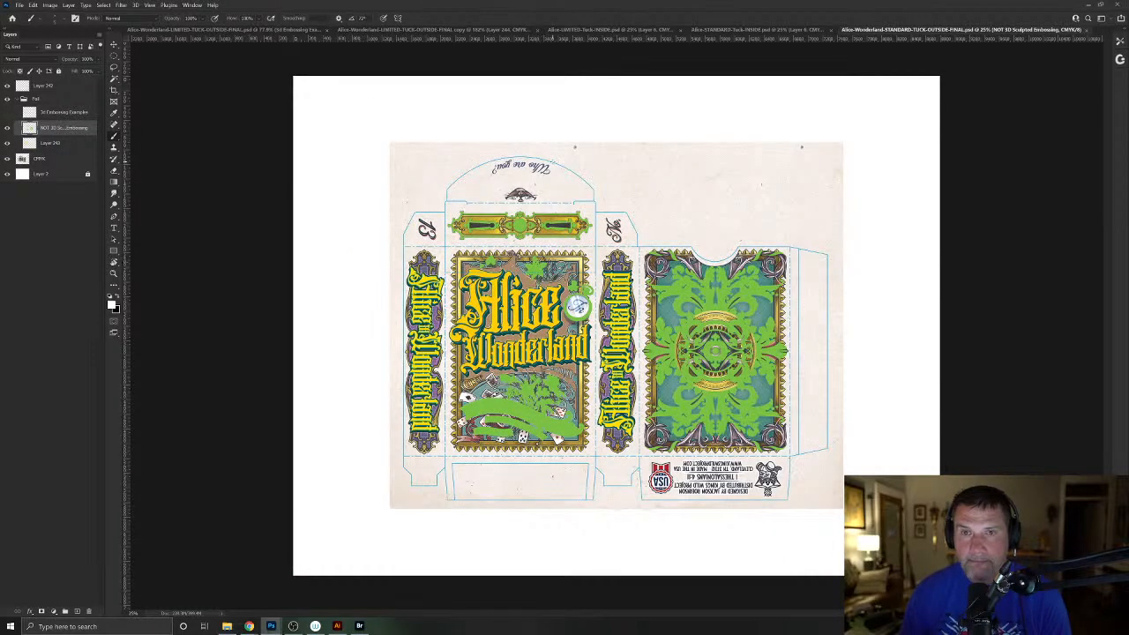
- Look through the LIMITED and STANDARD inside artworks and examine the full STANDARD outside tuck-box layout
click(714, 31)
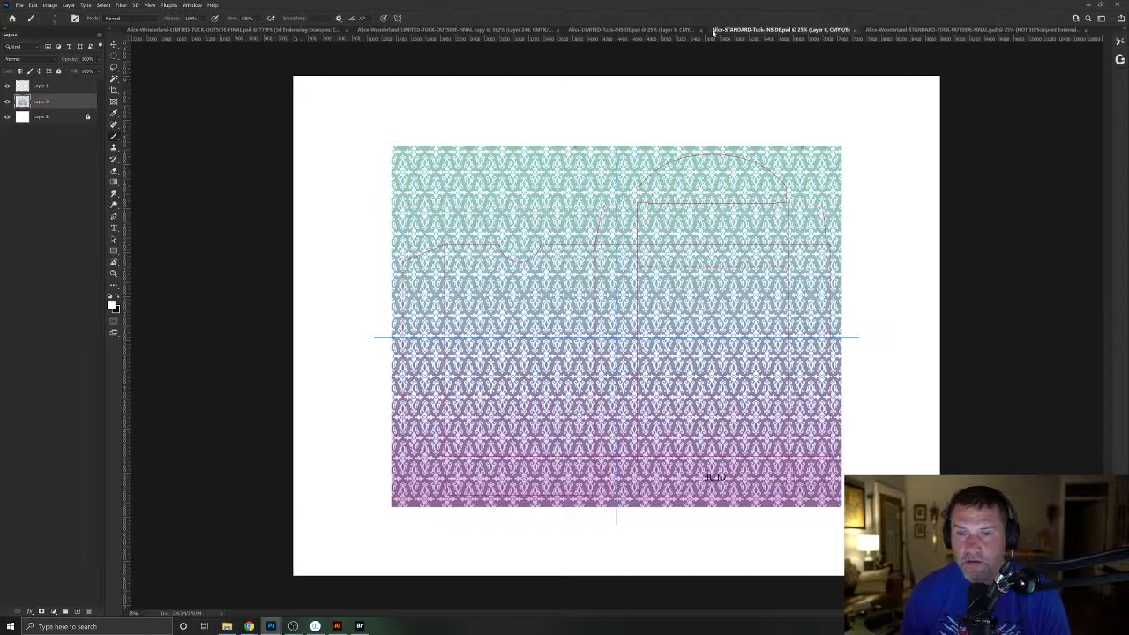
click(625, 30)
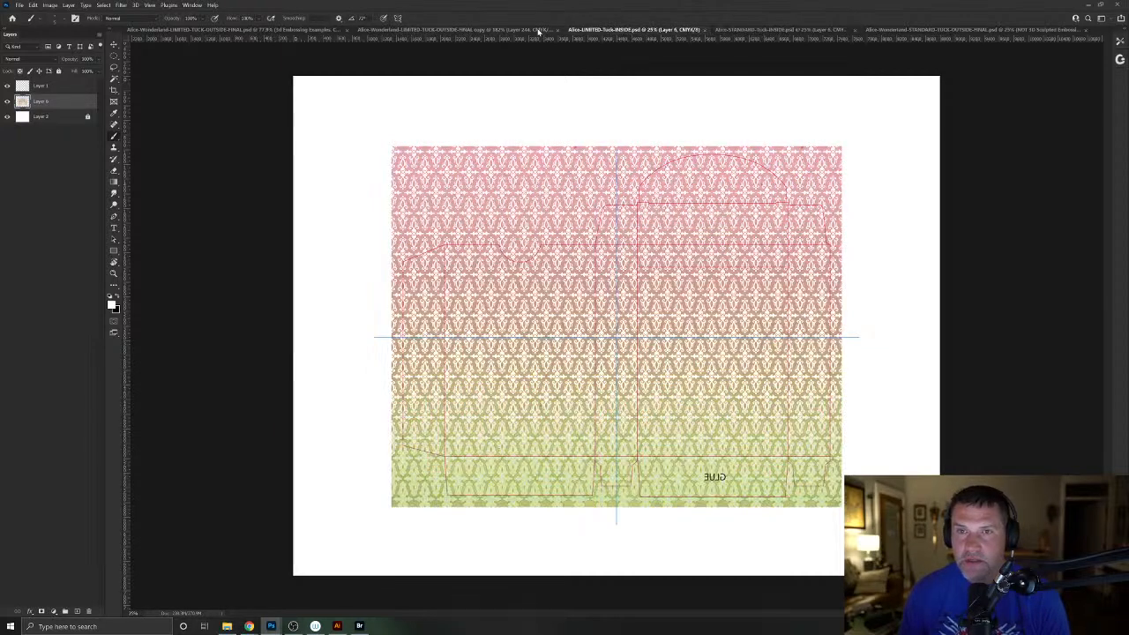
click(538, 29)
click(629, 30)
click(776, 30)
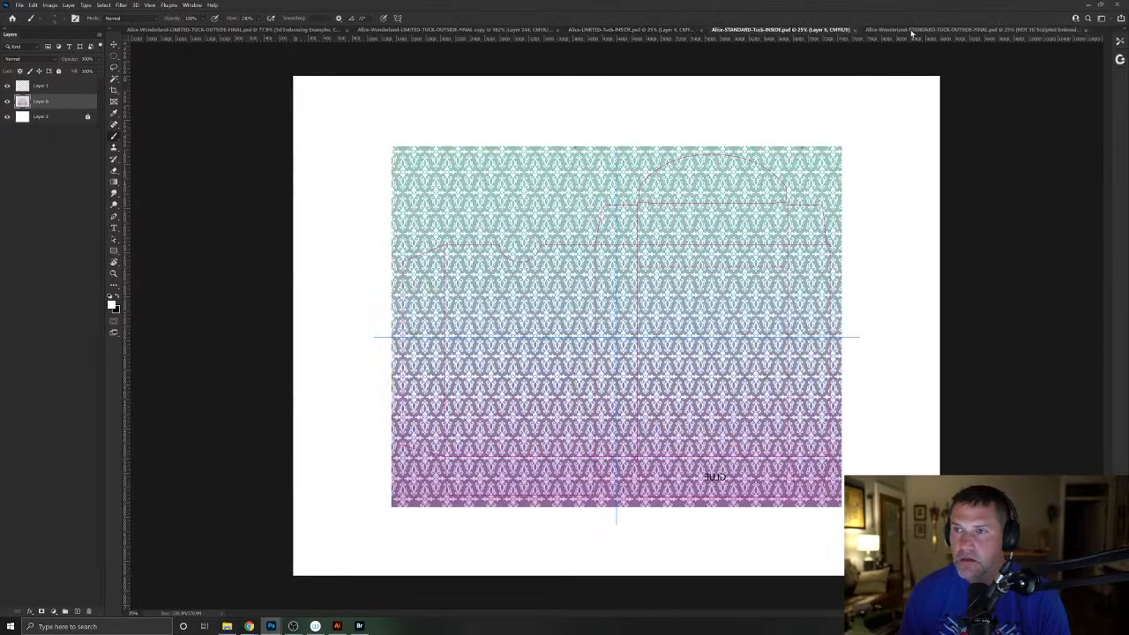
click(892, 31)
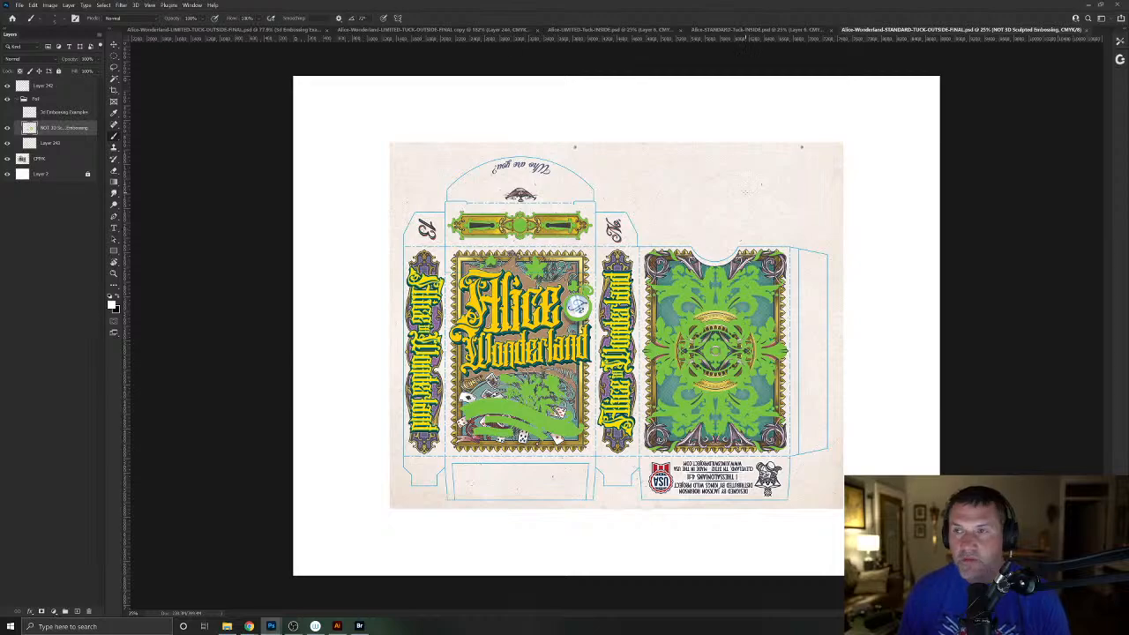
scroll(653, 388, up, 3)
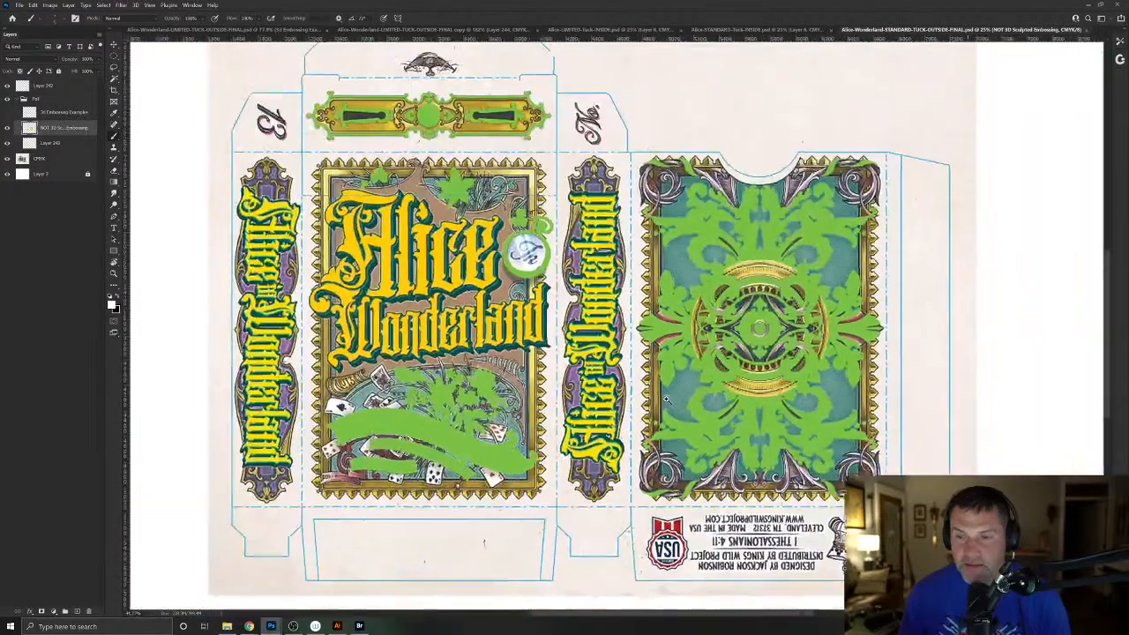
scroll(668, 401, down, 2)
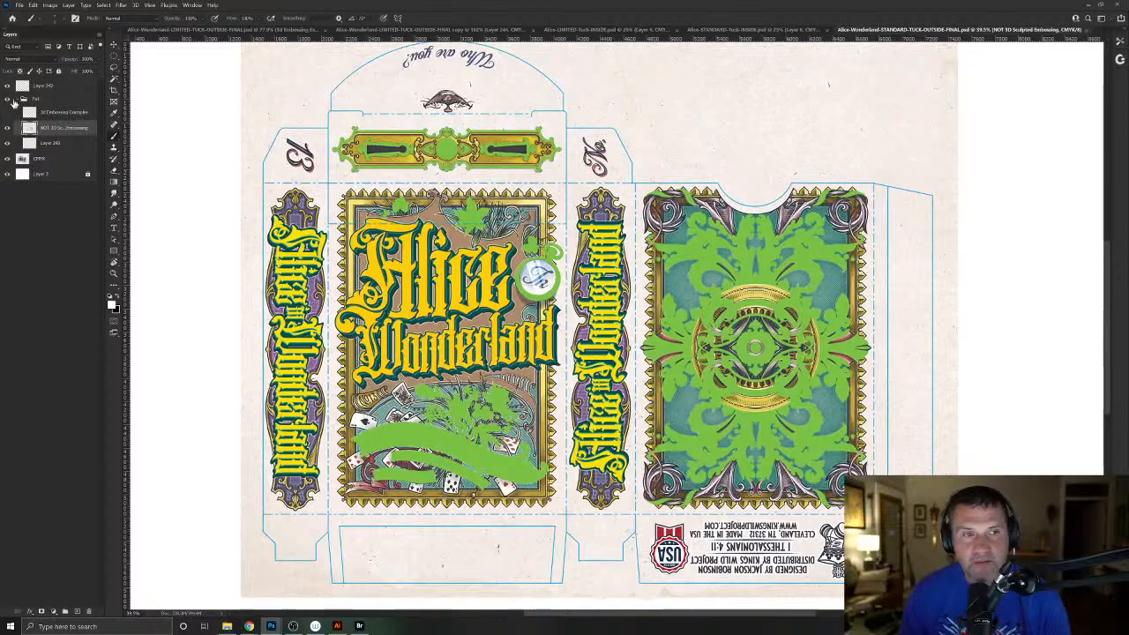
- Toggle the Foil group's visibility to compare the STANDARD box artwork with and without its overlays
click(7, 101)
click(7, 101)
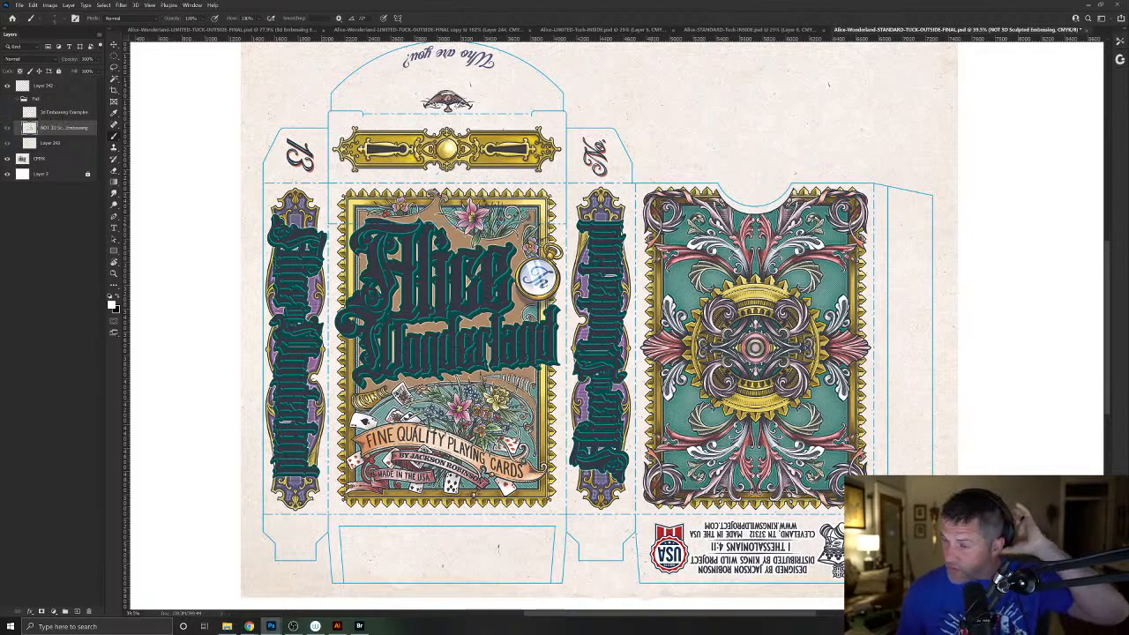
click(7, 99)
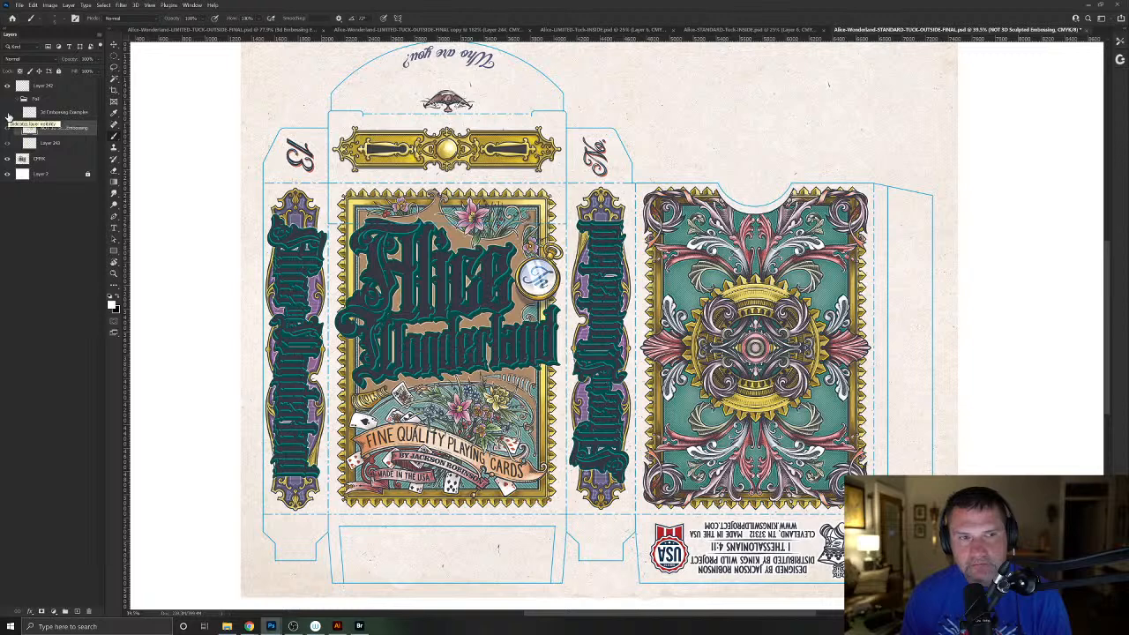
click(7, 100)
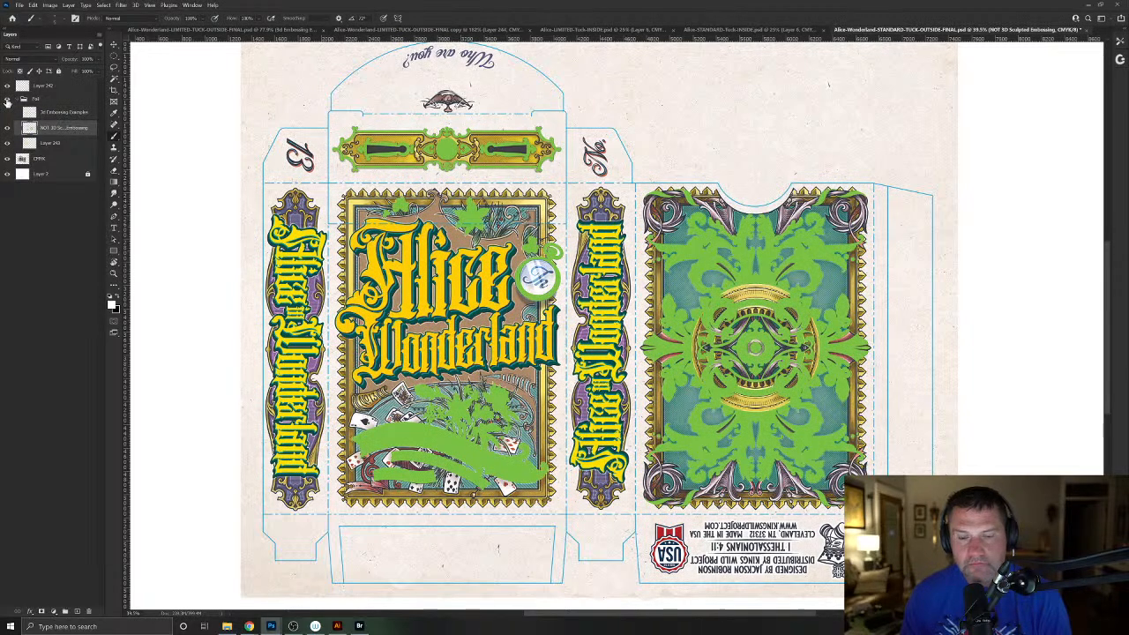
- Toggle the NOT 3D Sculpted Embossing layer and the yellow lettering layer below it to compare what each covers
click(7, 127)
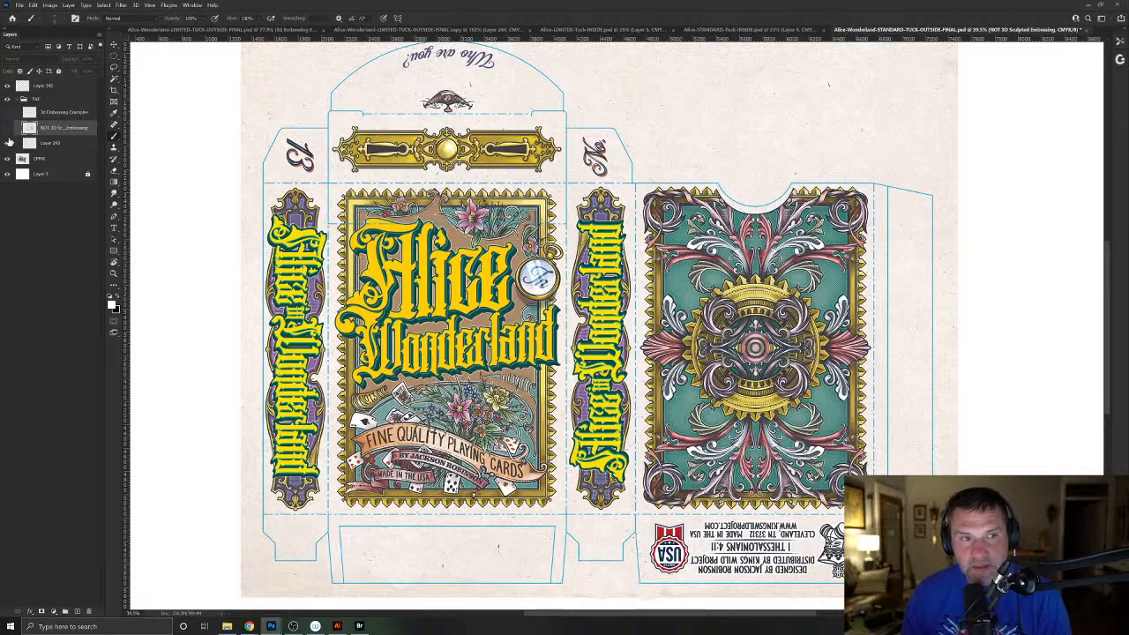
click(8, 144)
click(8, 143)
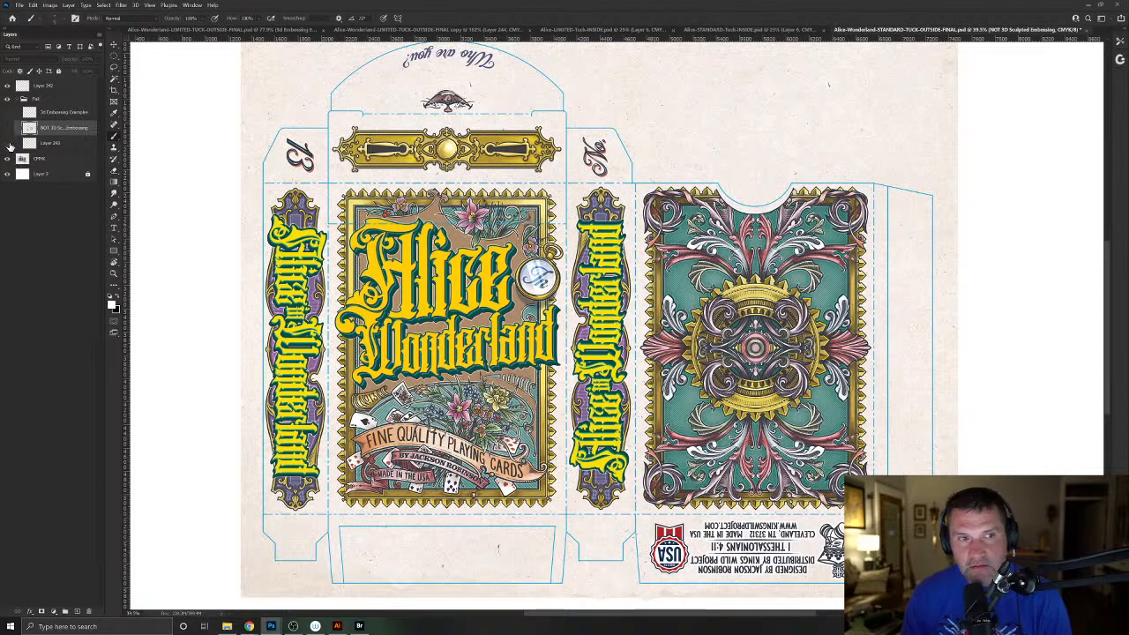
click(8, 143)
click(8, 143)
click(8, 143)
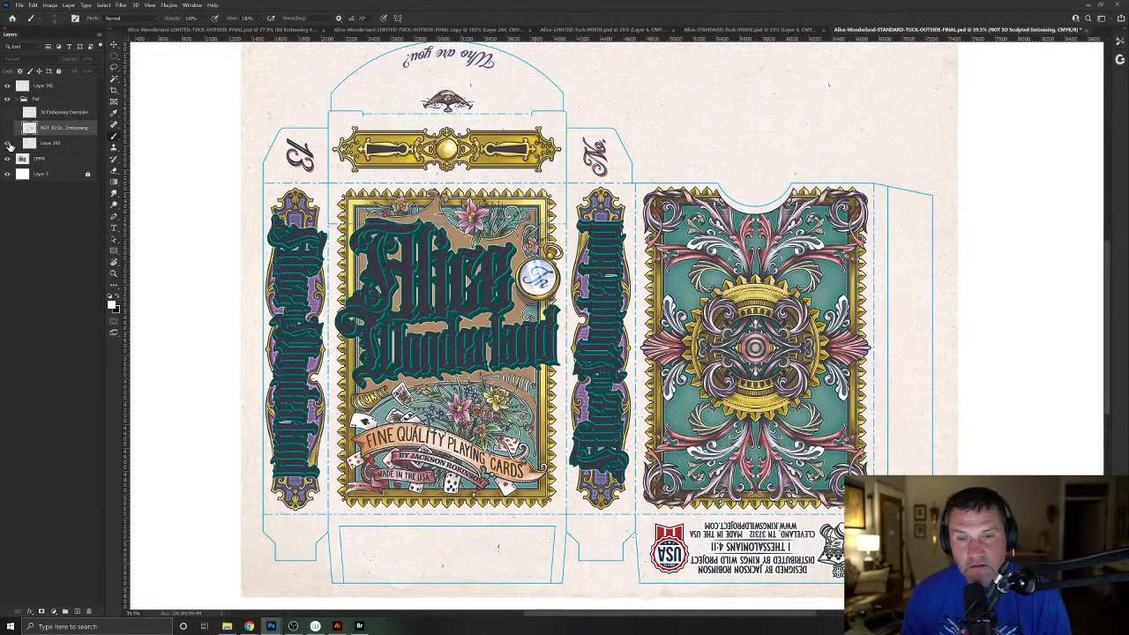
click(8, 144)
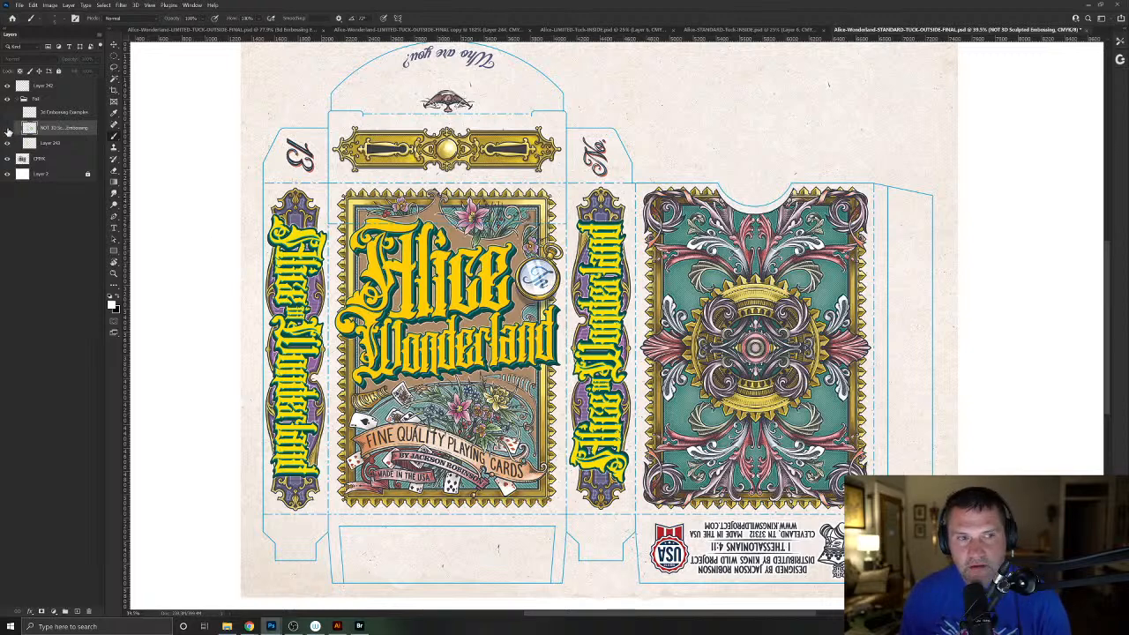
click(8, 128)
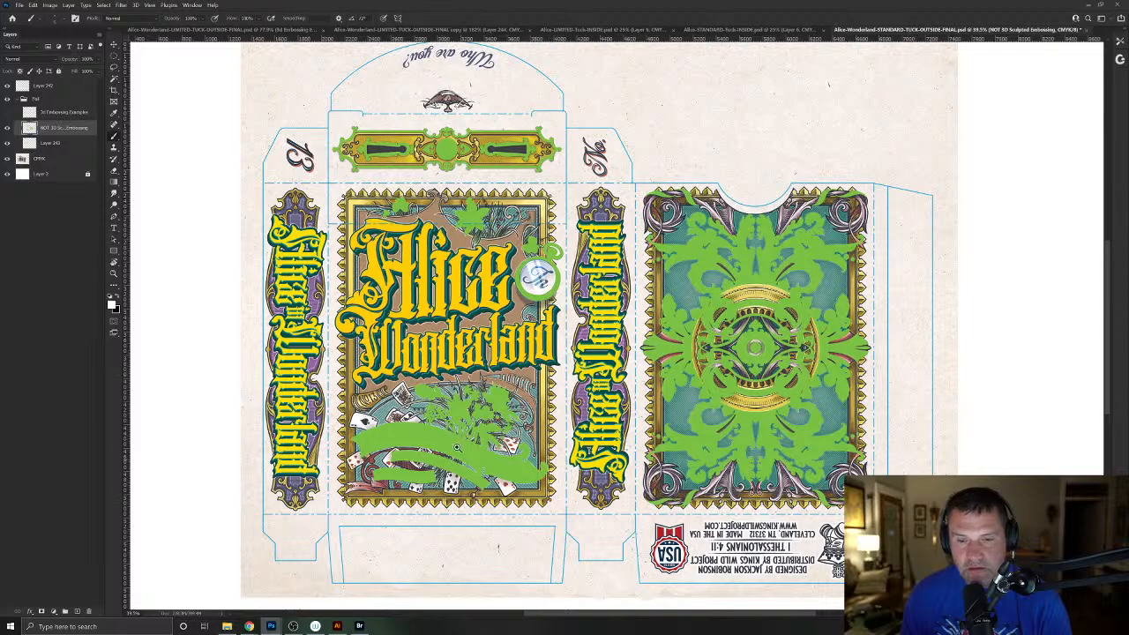
- Examine the green embossing areas on the front and back panels and the yellow Alice in Wonderland title lettering up close
mouse_move(458, 447)
mouse_down()
mouse_move(506, 457)
mouse_move(478, 450)
mouse_up()
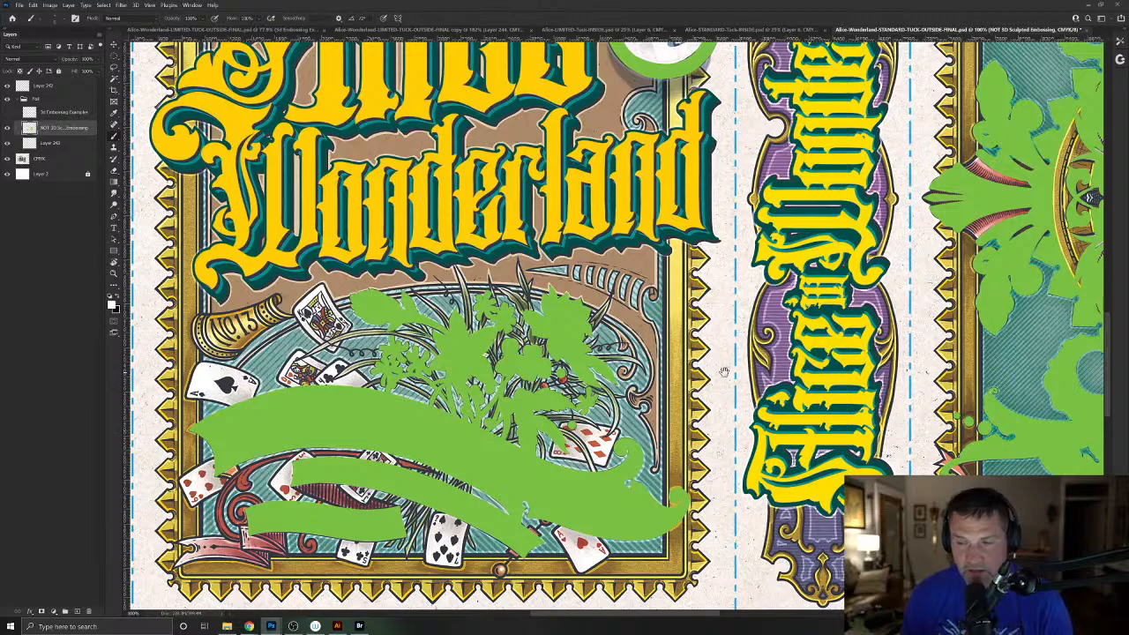
drag(724, 371, 427, 377)
drag(719, 326, 459, 413)
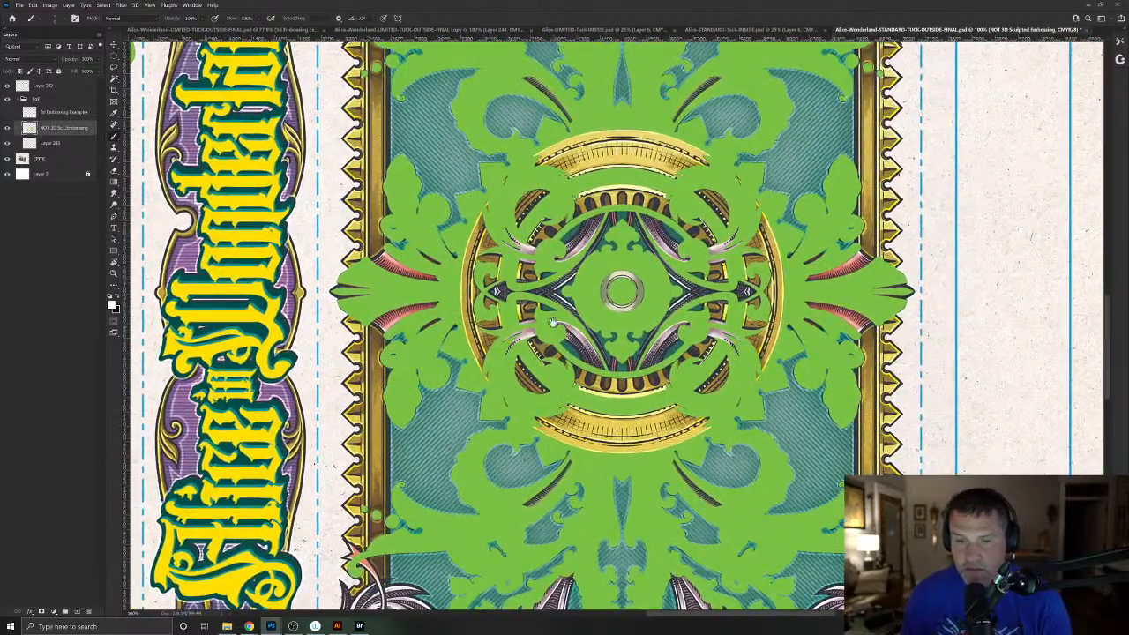
drag(552, 322, 535, 403)
drag(583, 237, 626, 226)
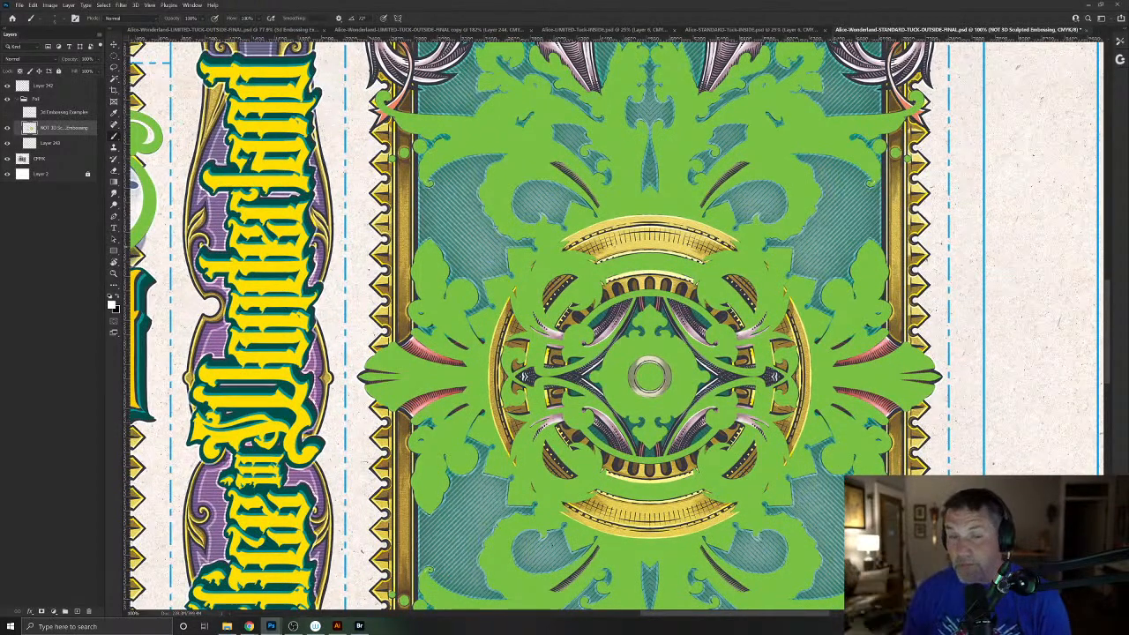
drag(395, 245, 953, 258)
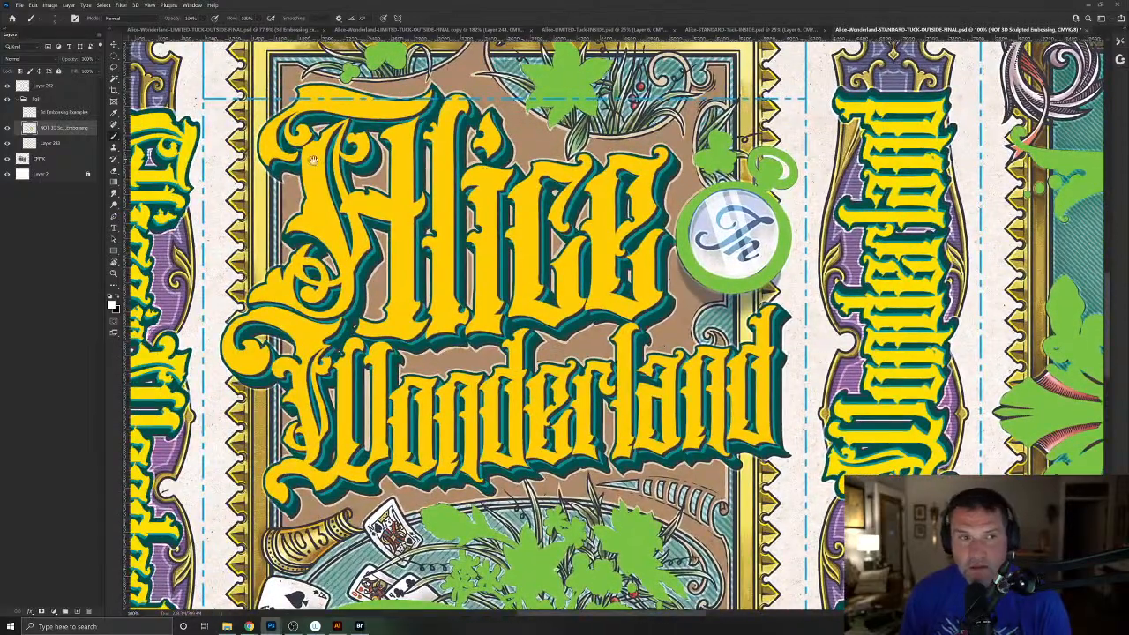
drag(313, 161, 446, 182)
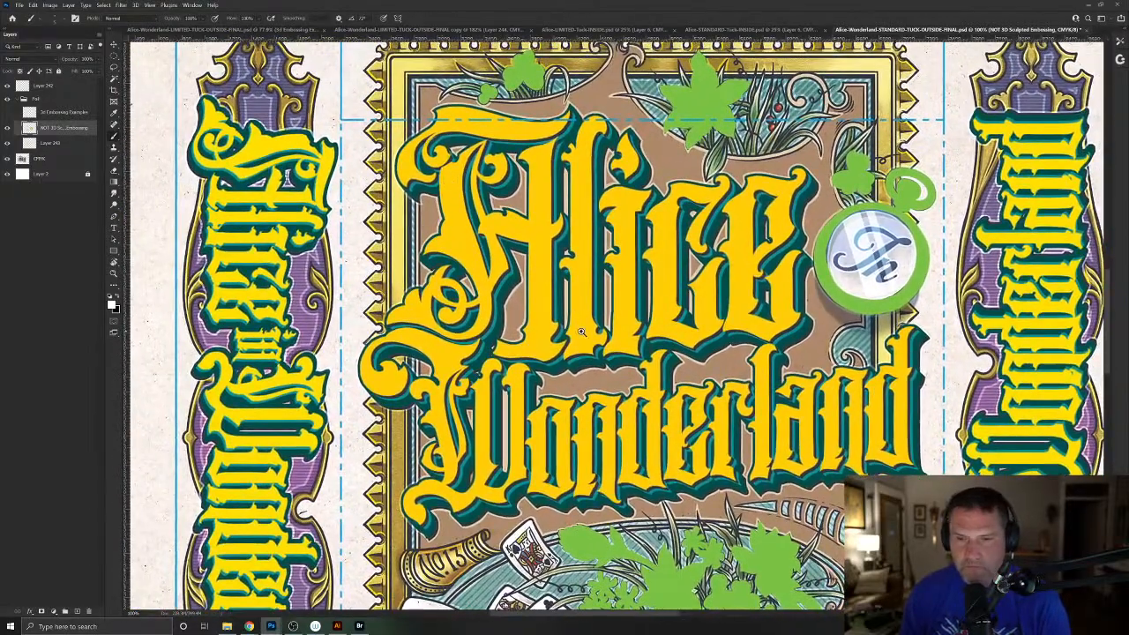
drag(582, 333, 585, 344)
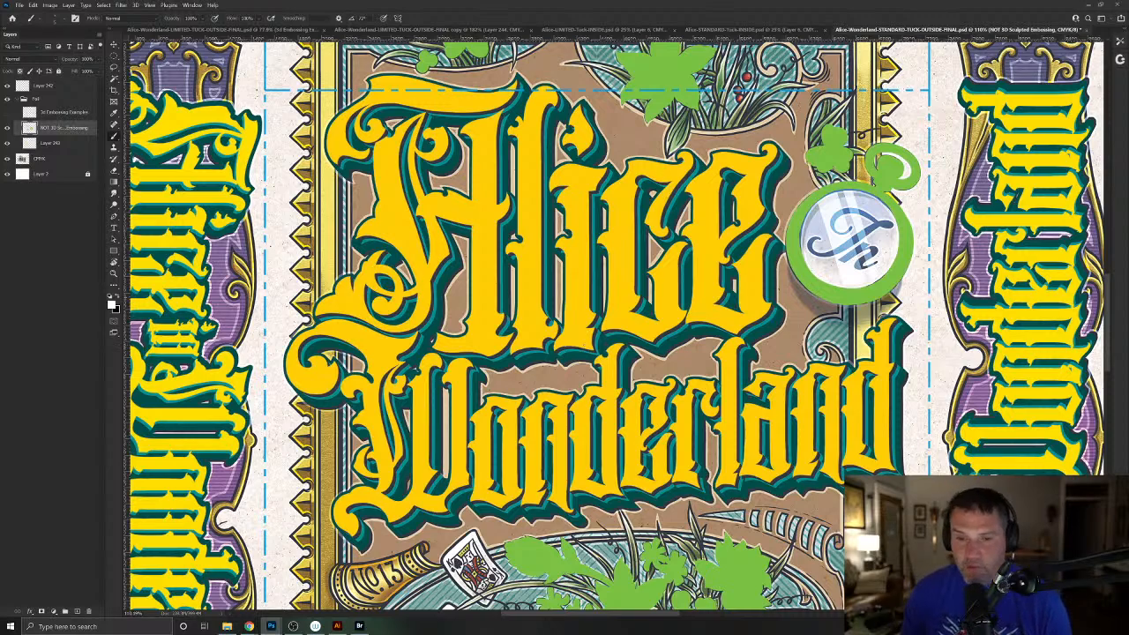
scroll(634, 352, down, 4)
scroll(635, 350, up, 2)
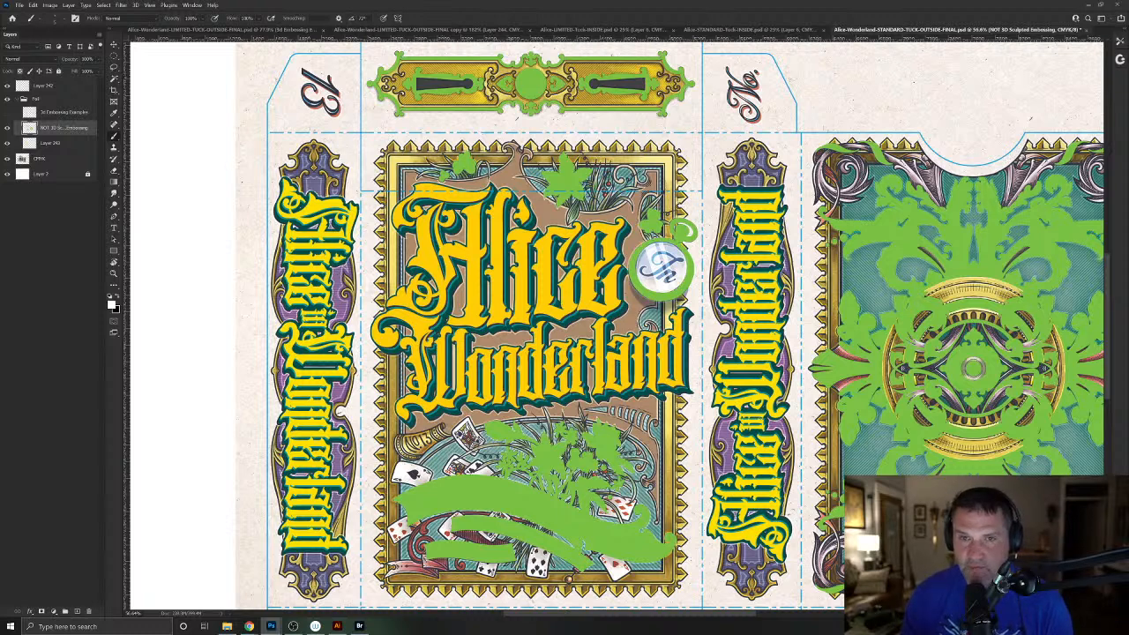
- Compare the sculpted letter rendering in the LIMITED copy document with the 3D Embossing Examples guide lines on the STANDARD title lettering
click(418, 30)
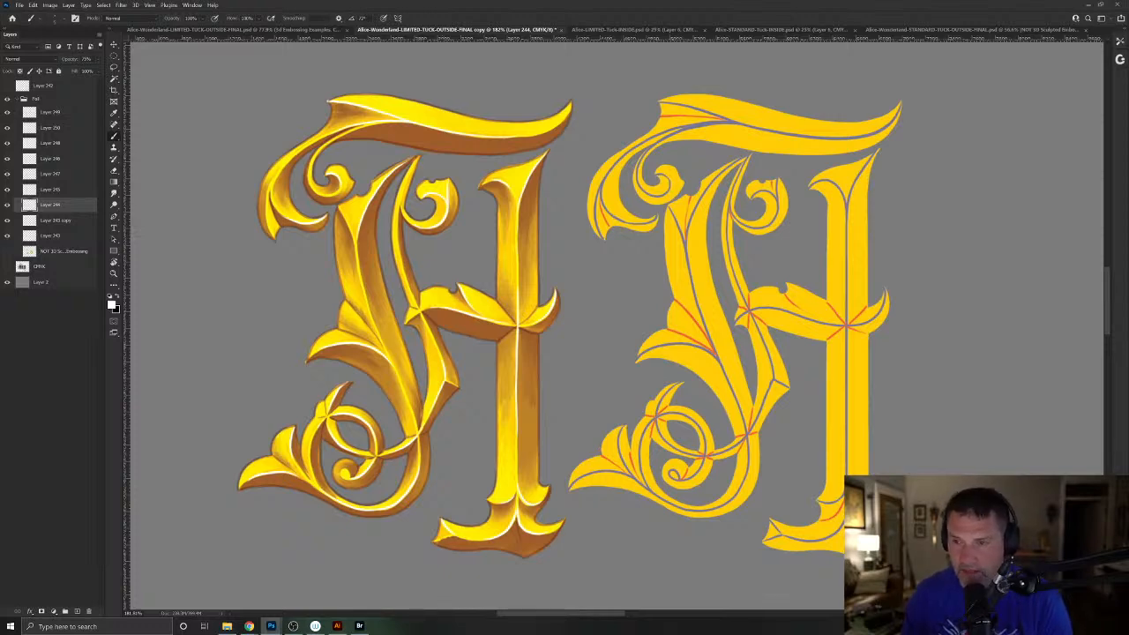
click(901, 33)
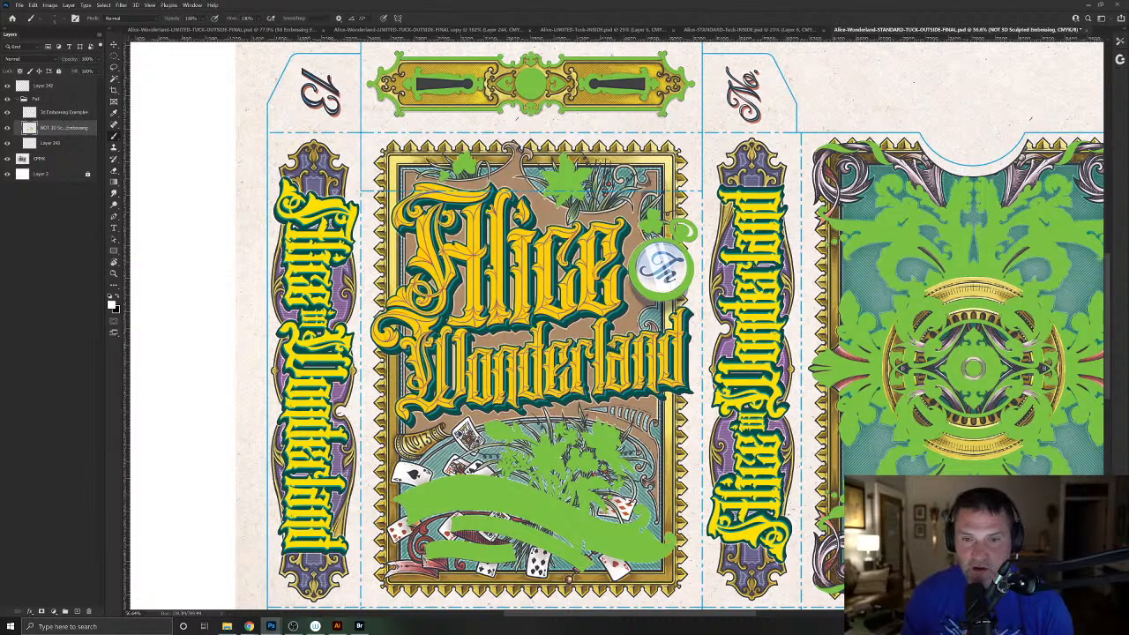
click(497, 305)
scroll(497, 305, down, 5)
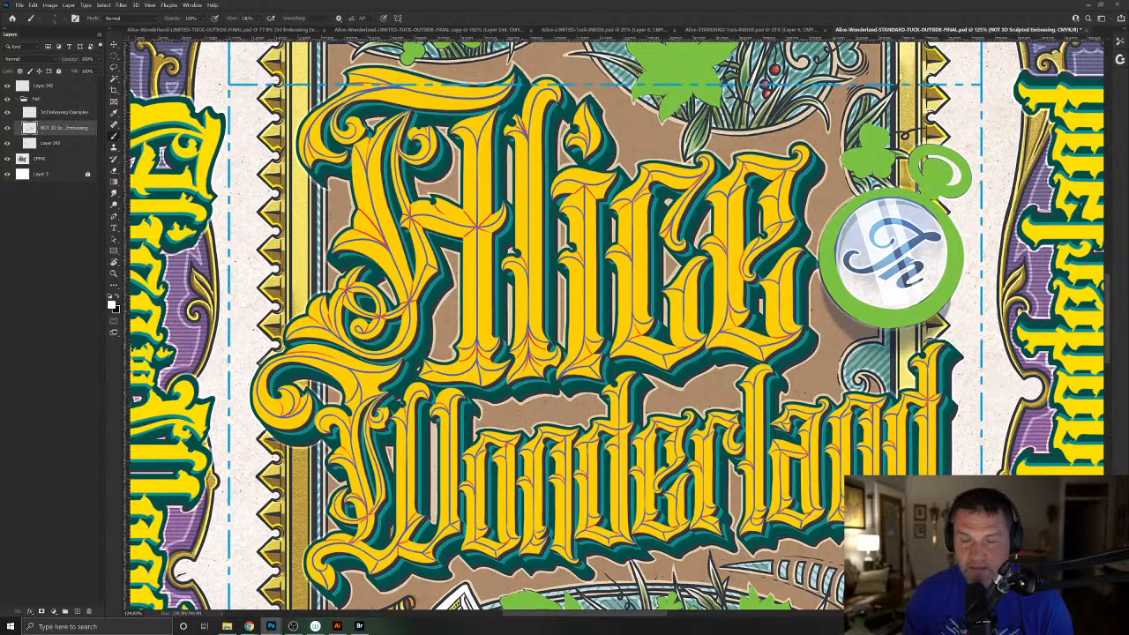
drag(536, 433, 539, 427)
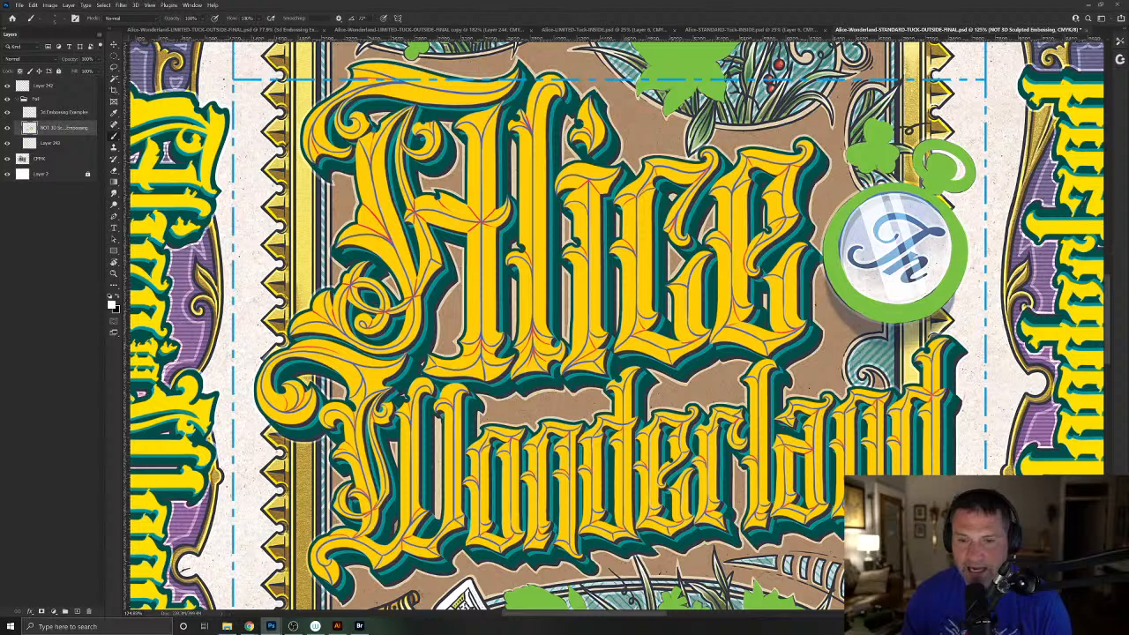
click(9, 116)
click(9, 116)
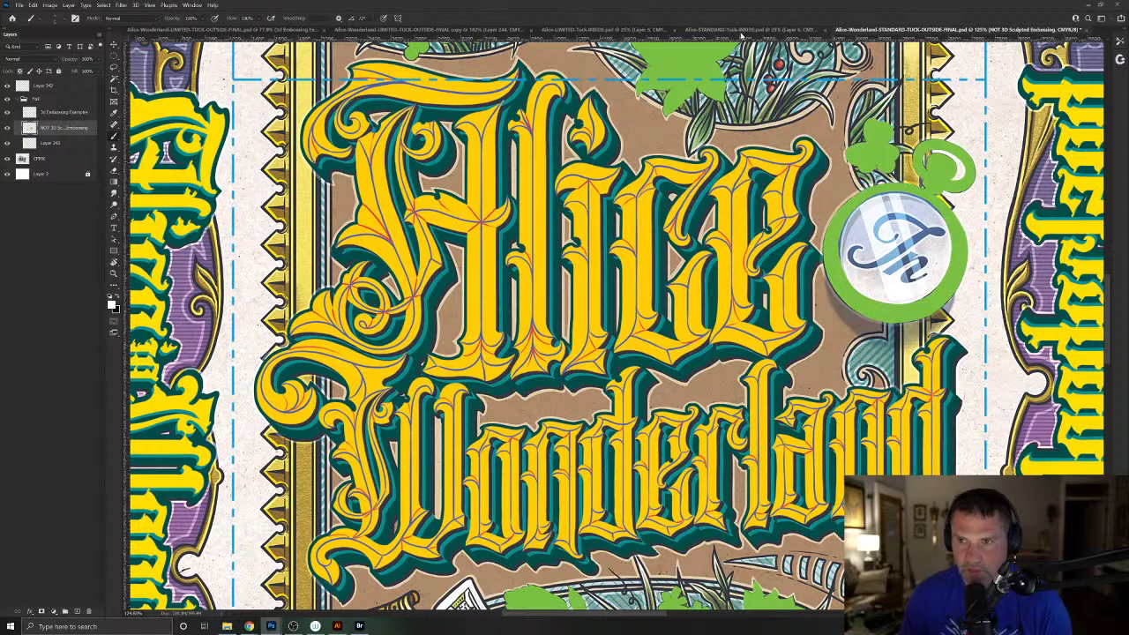
- Close the LIMITED outside copy and the STANDARD outside document without saving changes
click(471, 30)
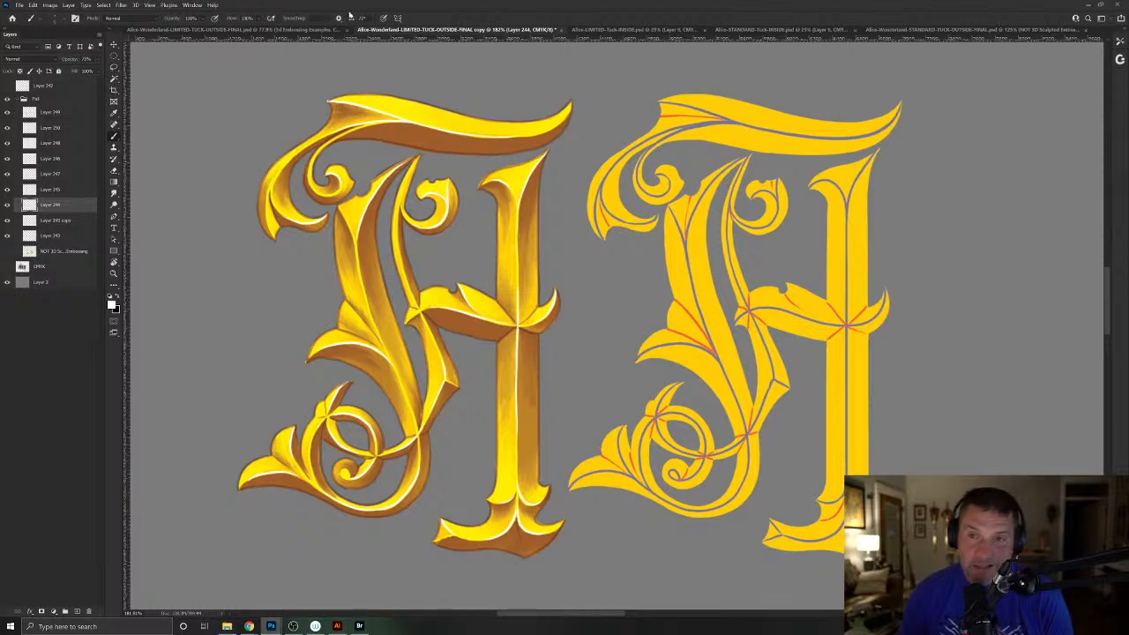
click(559, 33)
key(n)
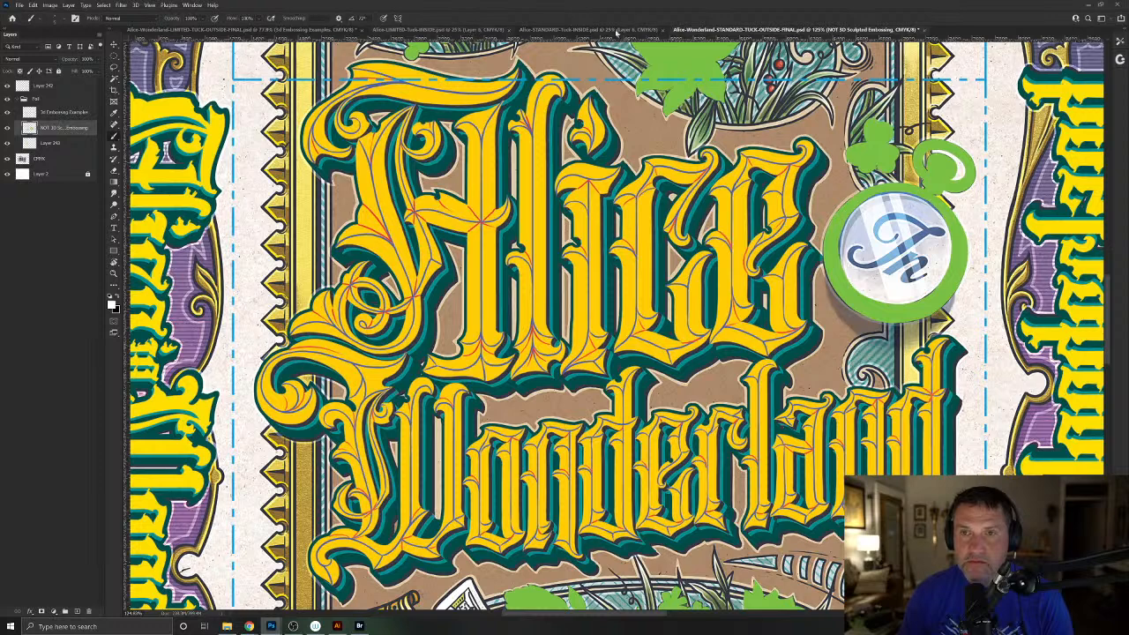
click(918, 30)
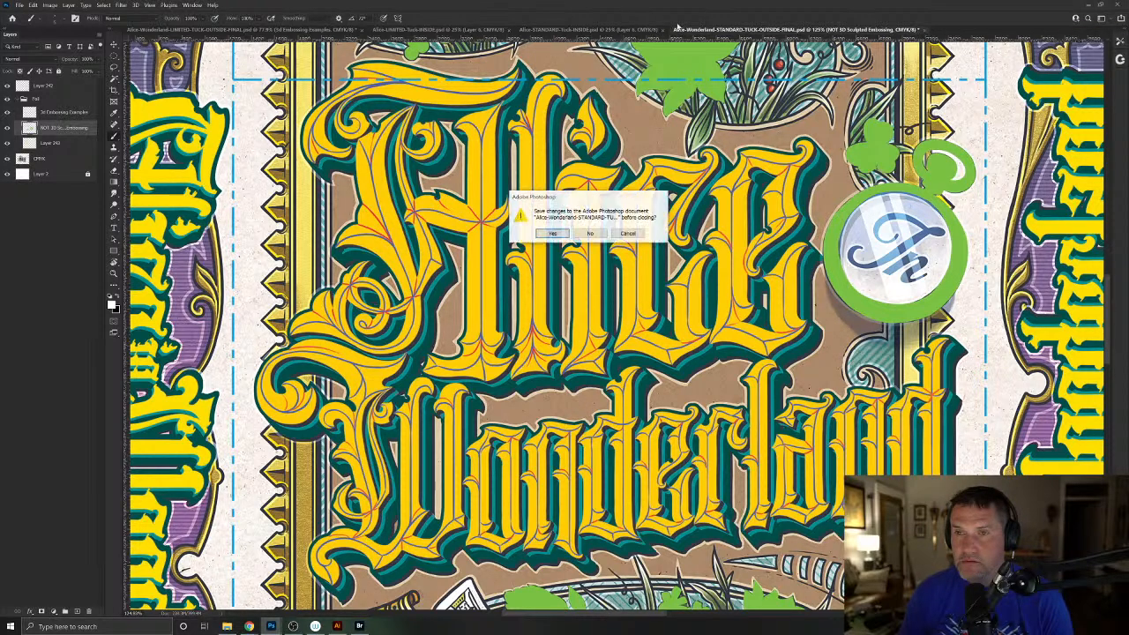
click(590, 233)
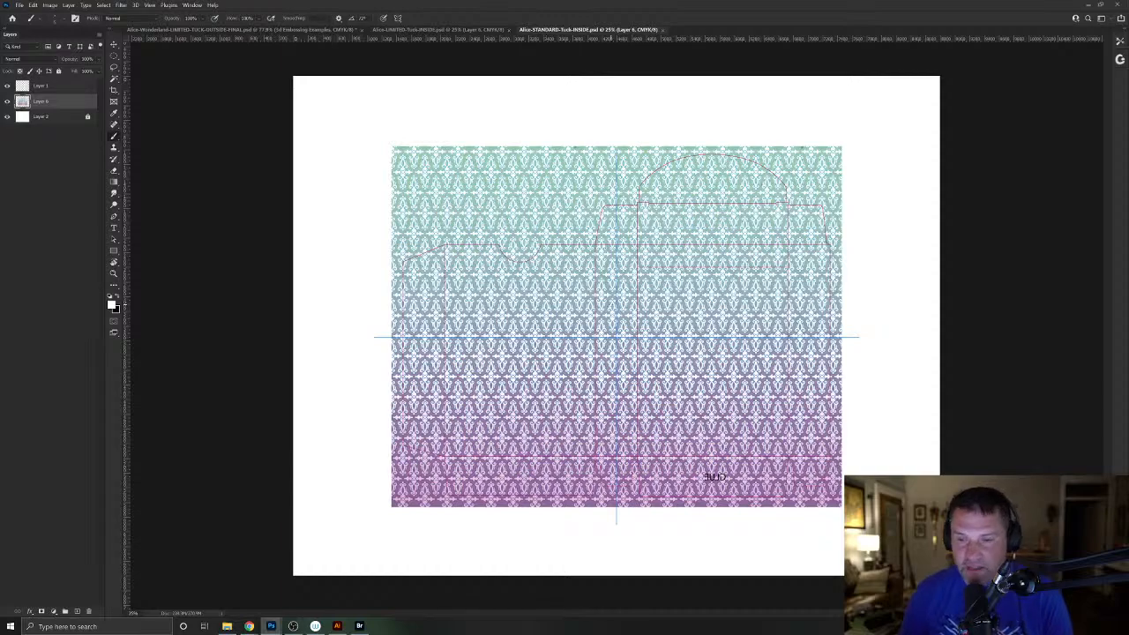
- Inspect the STANDARD inside artwork, close its document, and enlarge the LIMITED inside artwork for review
scroll(670, 313, up, 3)
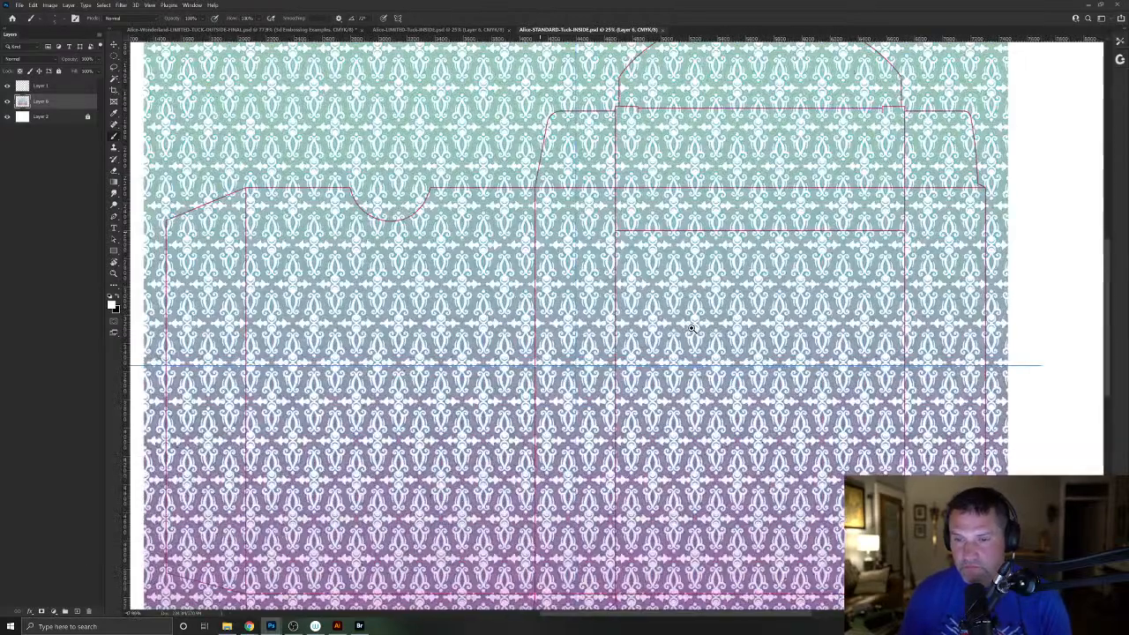
scroll(686, 322, down, 1)
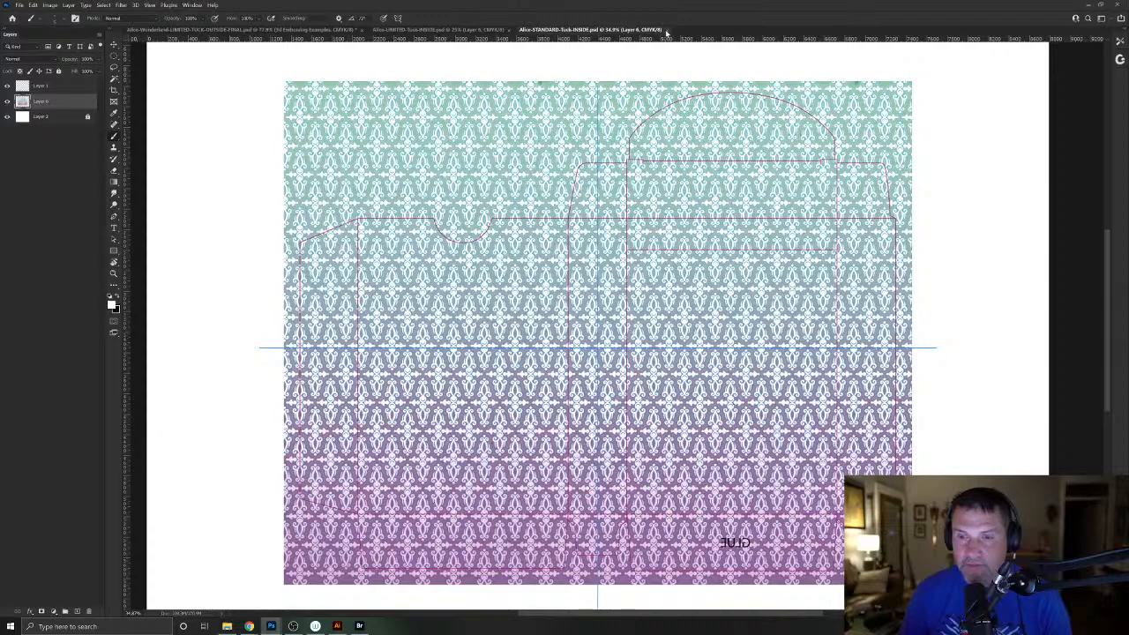
click(664, 29)
scroll(679, 307, up, 3)
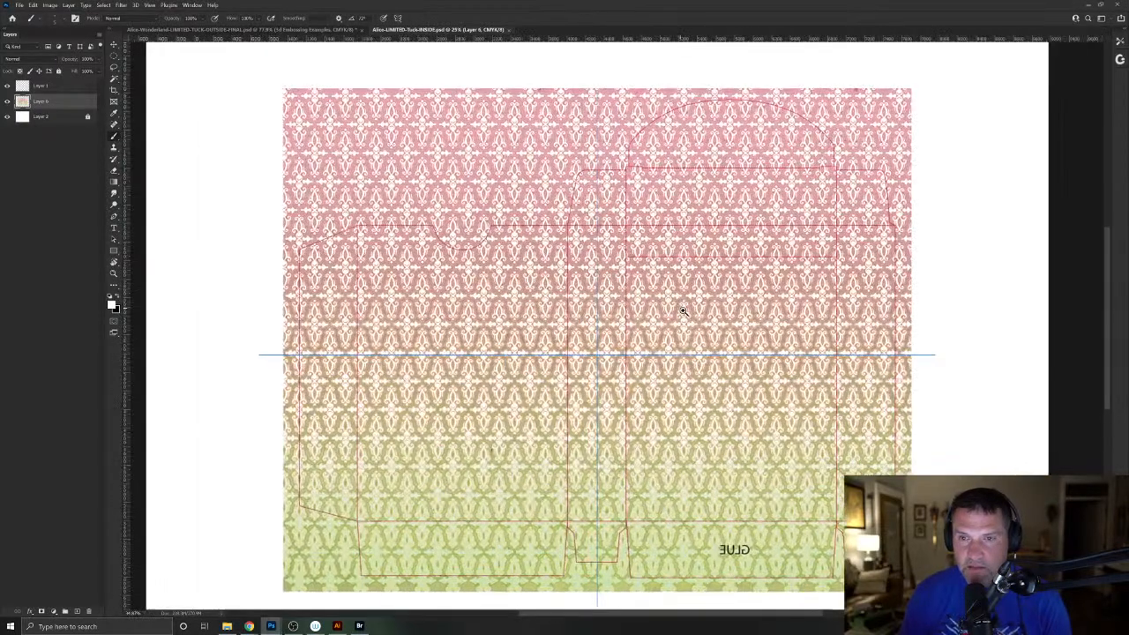
- Finish reviewing the LIMITED inside pattern, and close both its document and the LIMITED outside final document without saving changes
scroll(681, 309, down, 1)
scroll(682, 310, down, 1)
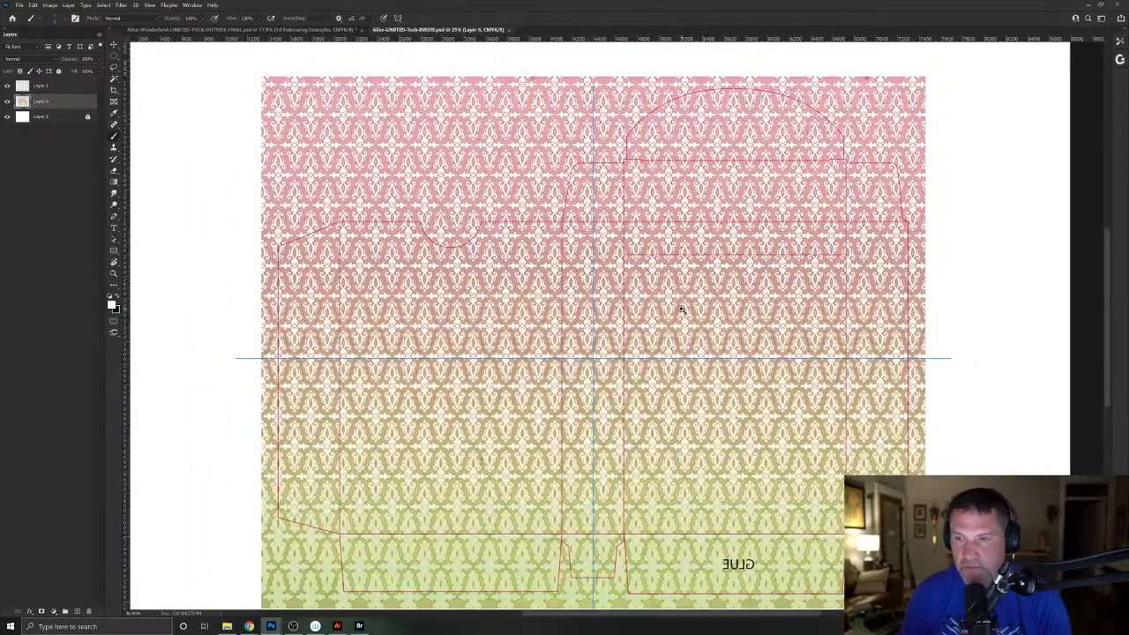
click(512, 33)
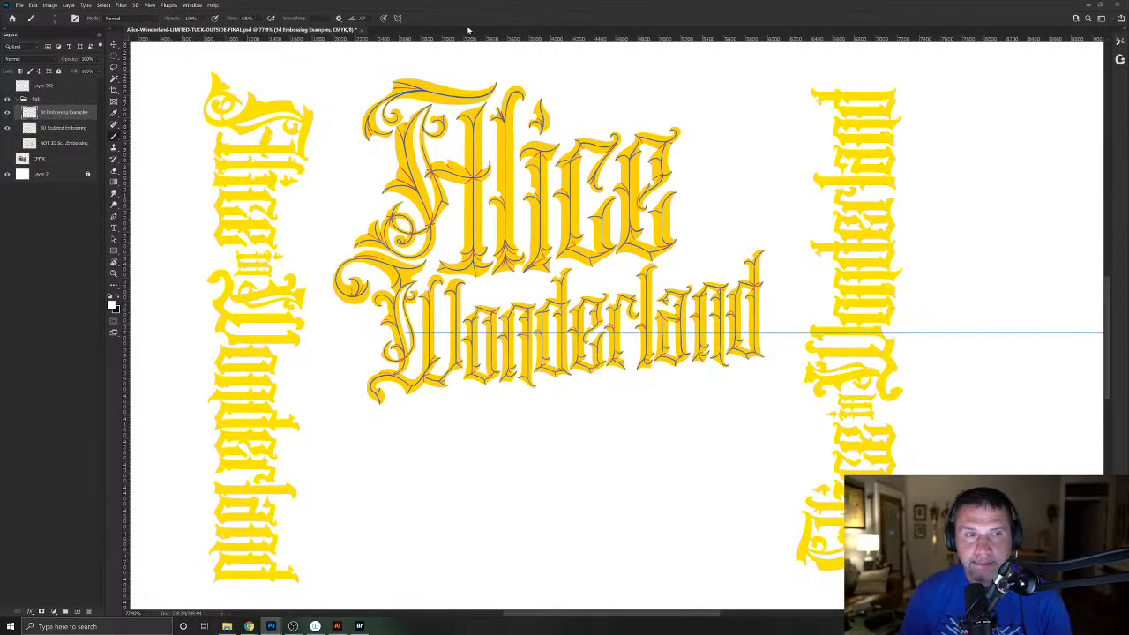
click(359, 30)
click(578, 233)
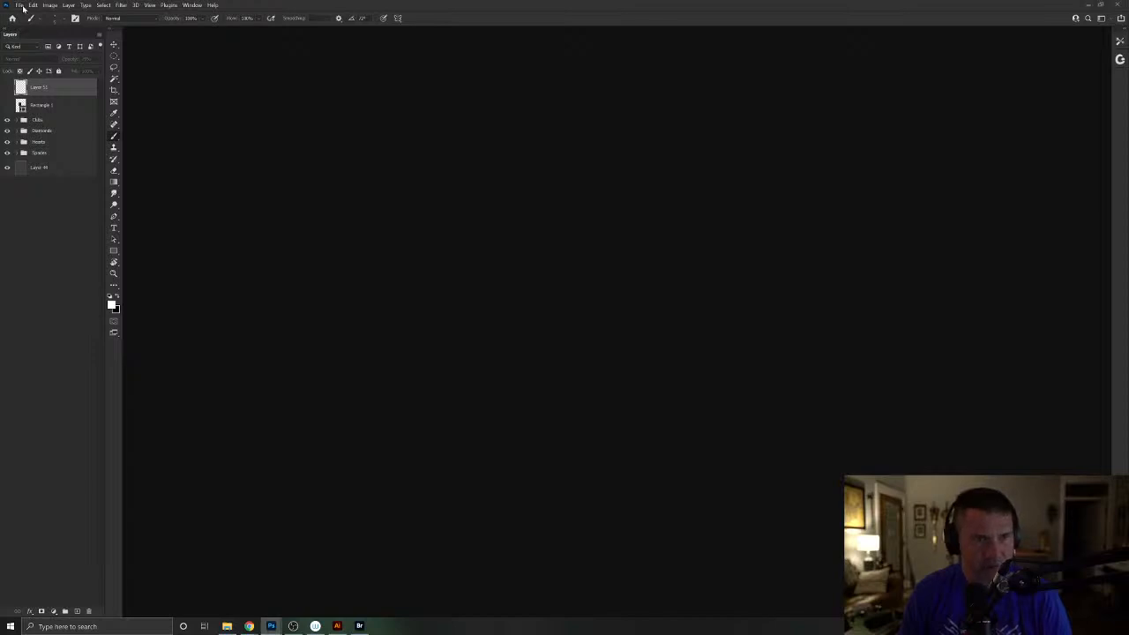
click(19, 5)
click(27, 16)
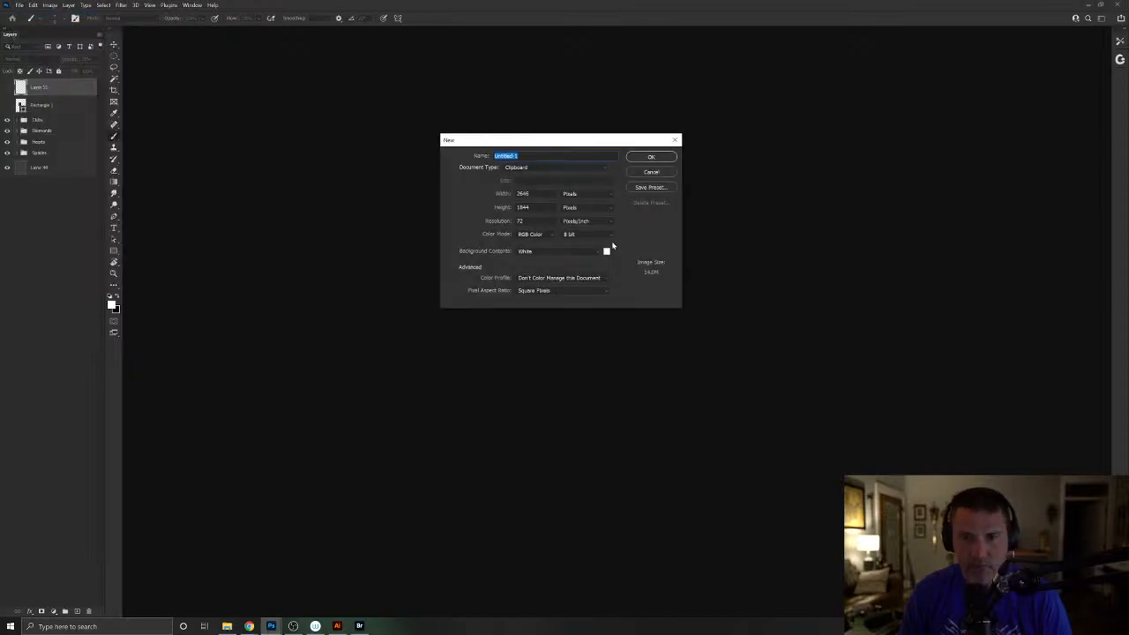
click(639, 172)
- Open the Alice-KoH-King-of-Hearts file from the CourtCards folder inside AliceInWonderland
click(18, 6)
click(29, 22)
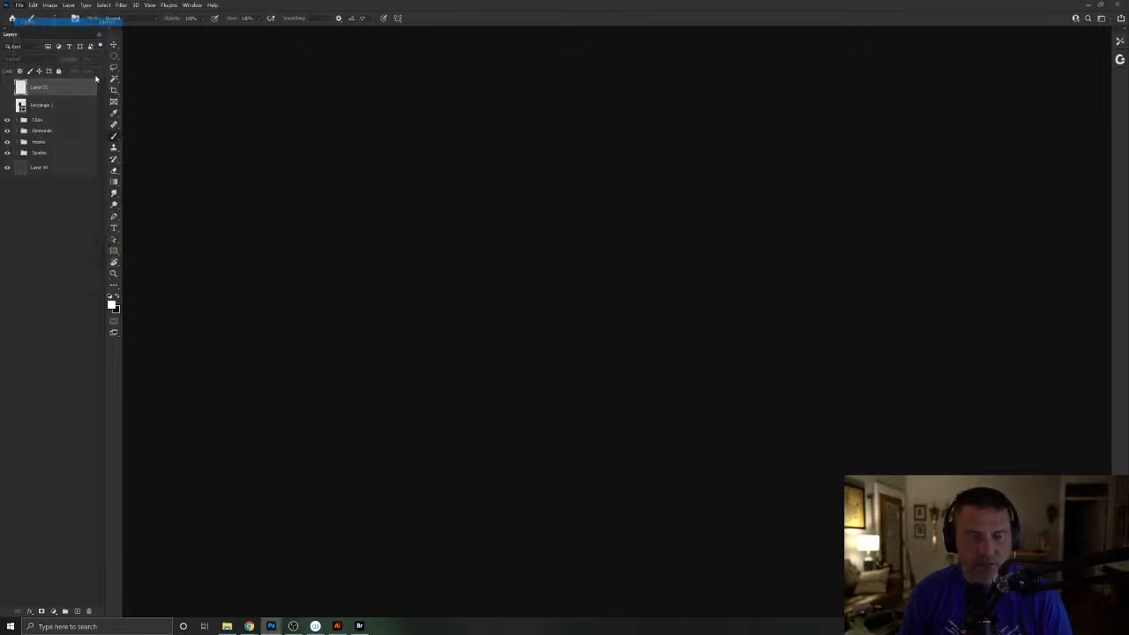
click(350, 92)
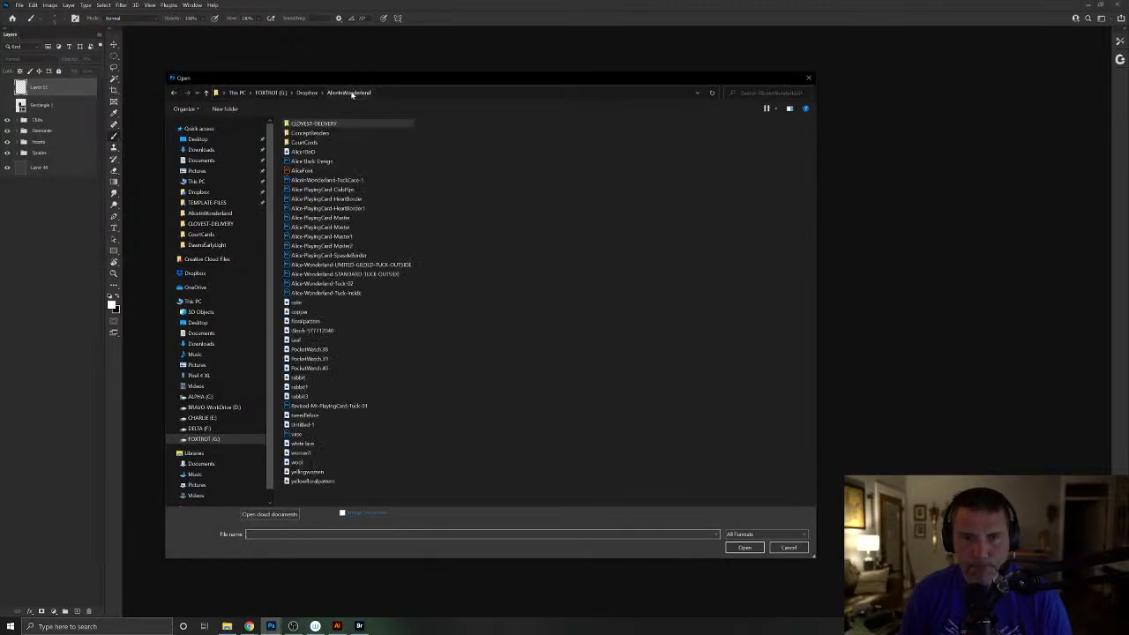
double_click(302, 142)
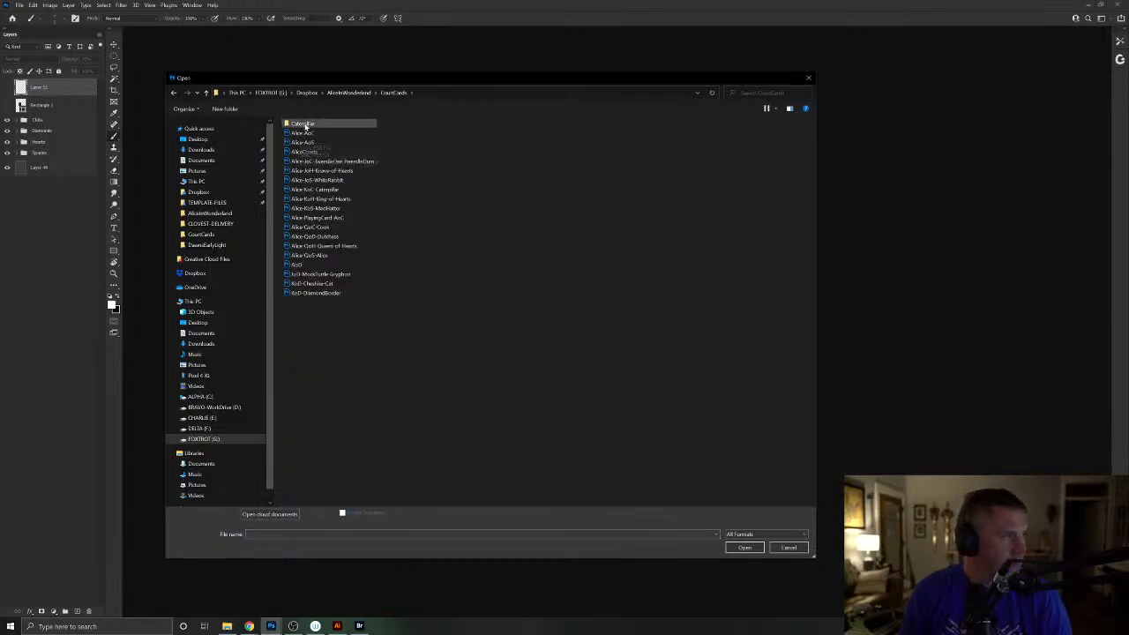
click(324, 199)
click(732, 548)
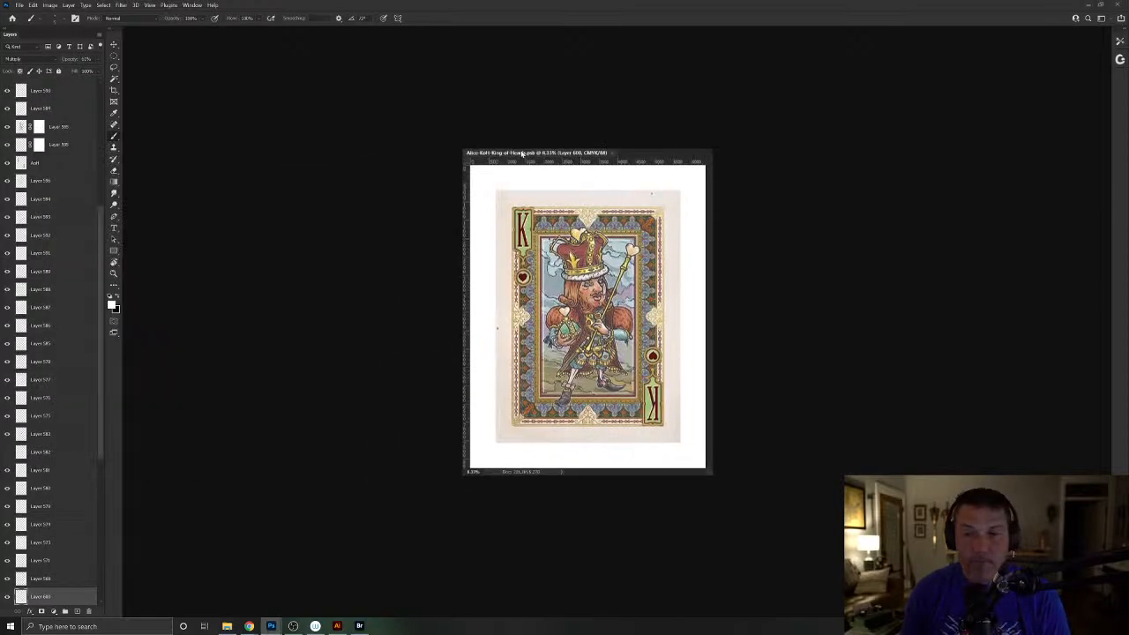
- Dock the floating King of Hearts document in the main workspace and enlarge the card to fill the view
drag(600, 142, 509, 46)
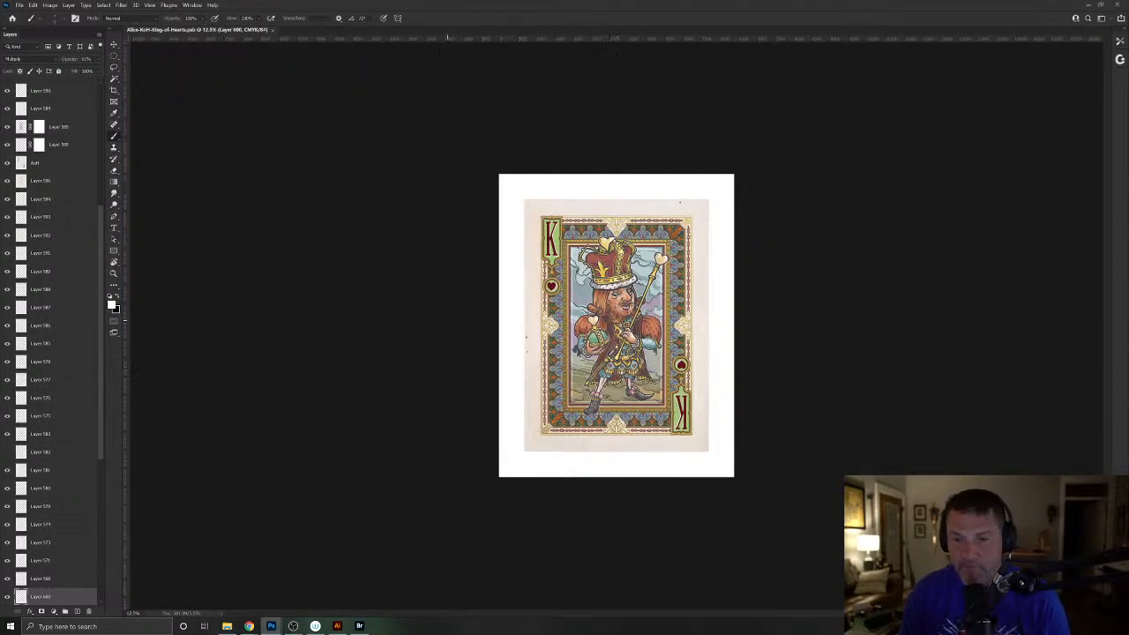
scroll(654, 319, up, 3)
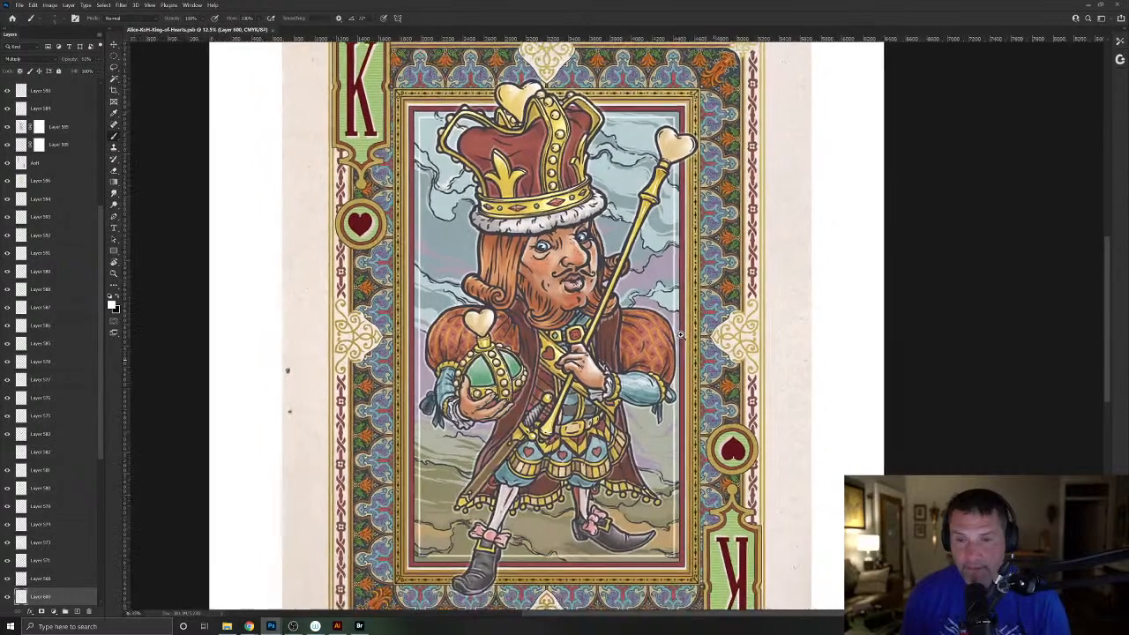
scroll(679, 331, down, 1)
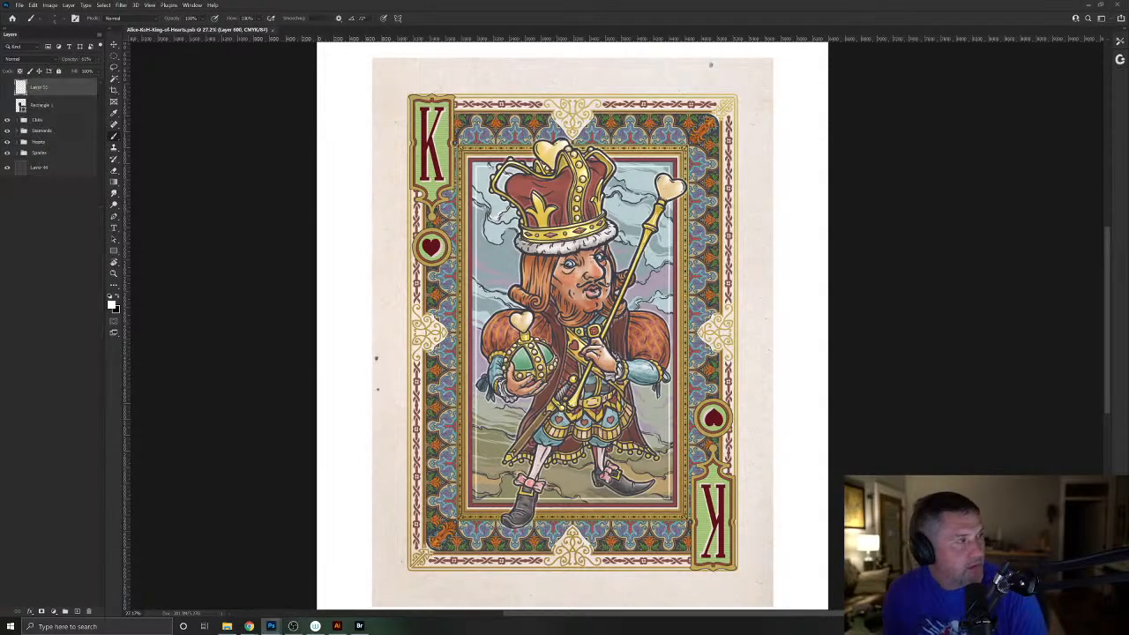
- Examine the AliceCourts.psd card sheet in an enlarged window, focusing on the Ace of Diamonds and Ace of Clubs, and put the window away
drag(0, 132, 431, 97)
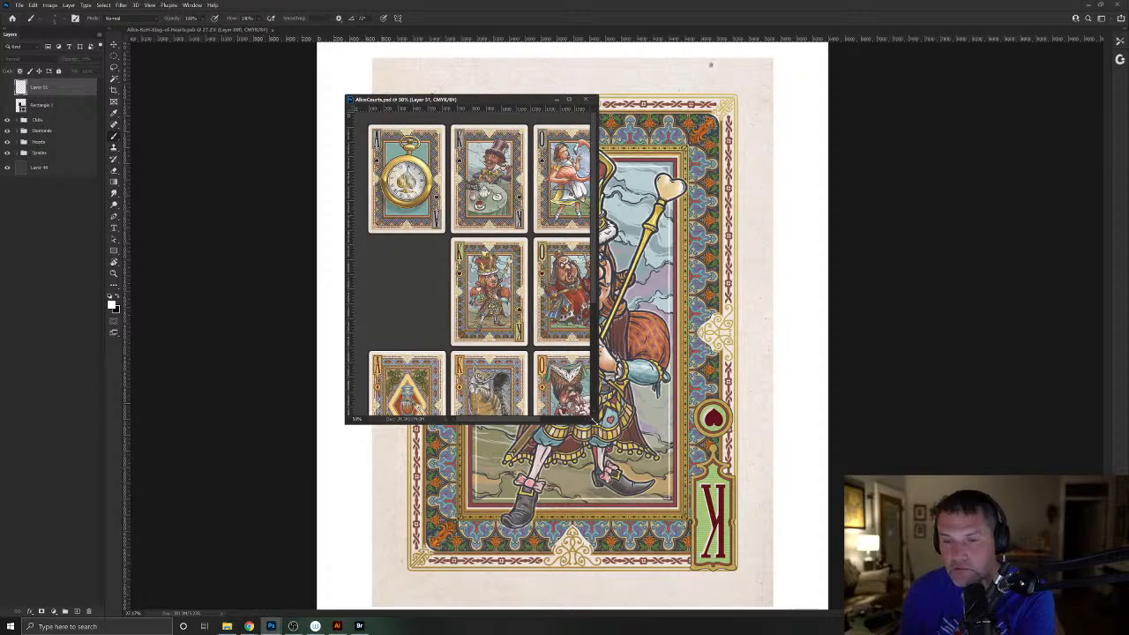
drag(592, 422, 1014, 569)
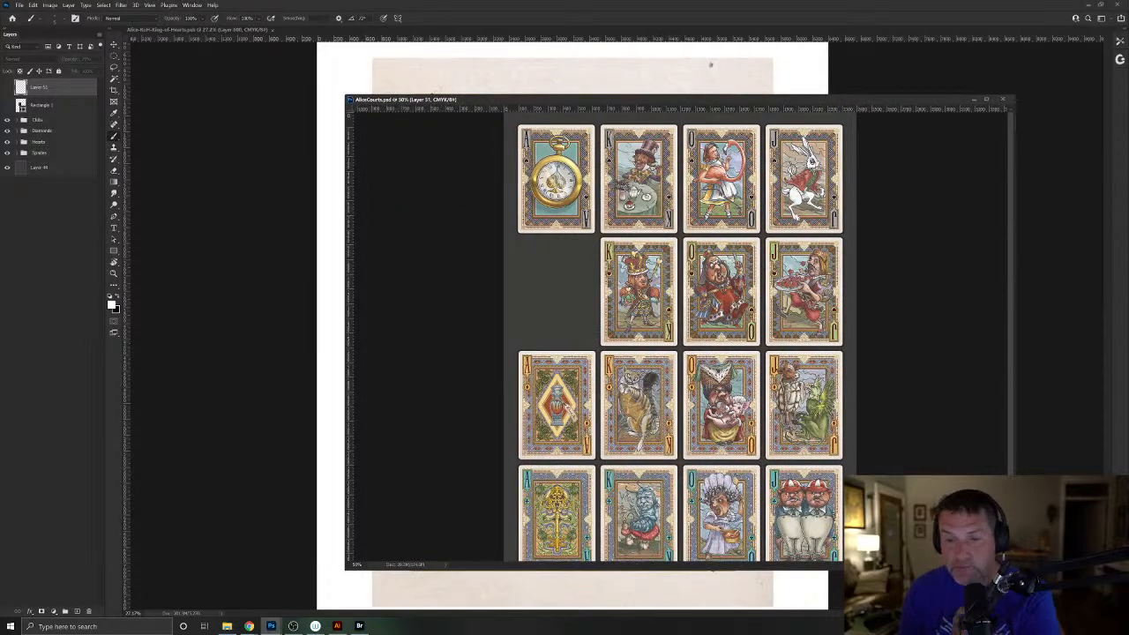
scroll(582, 412, up, 3)
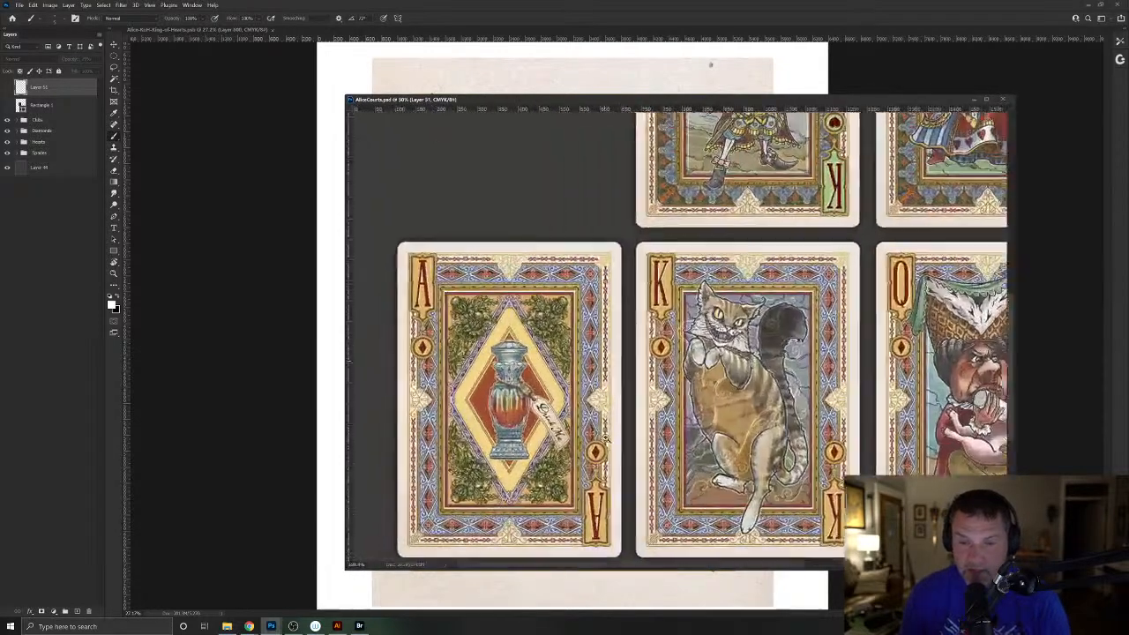
scroll(606, 439, up, 4)
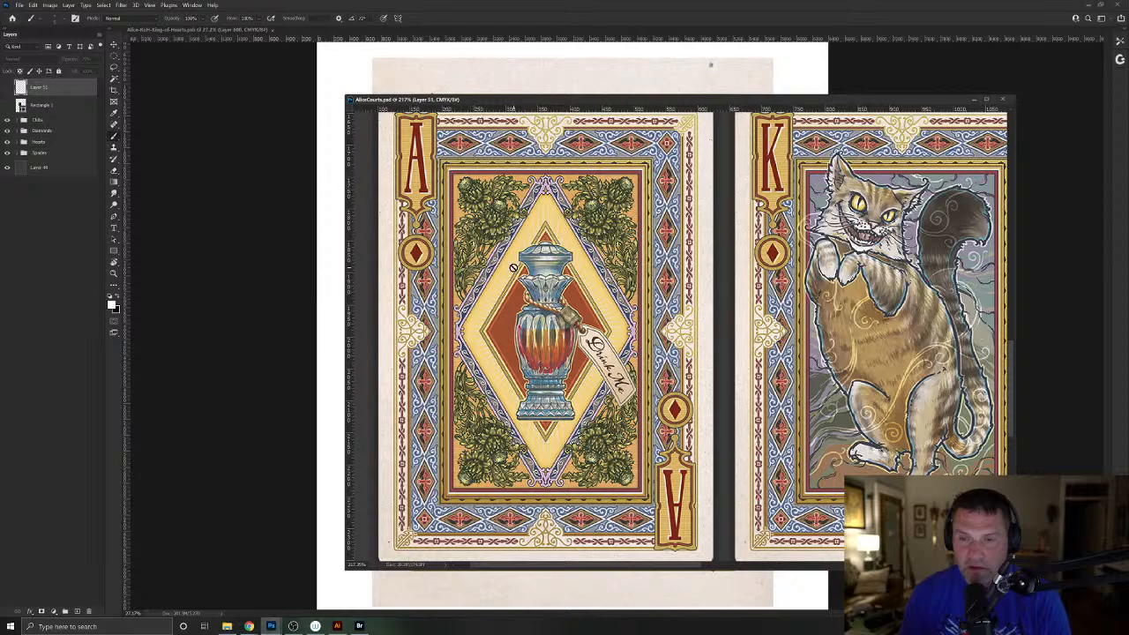
drag(573, 434, 603, 284)
scroll(602, 287, down, 5)
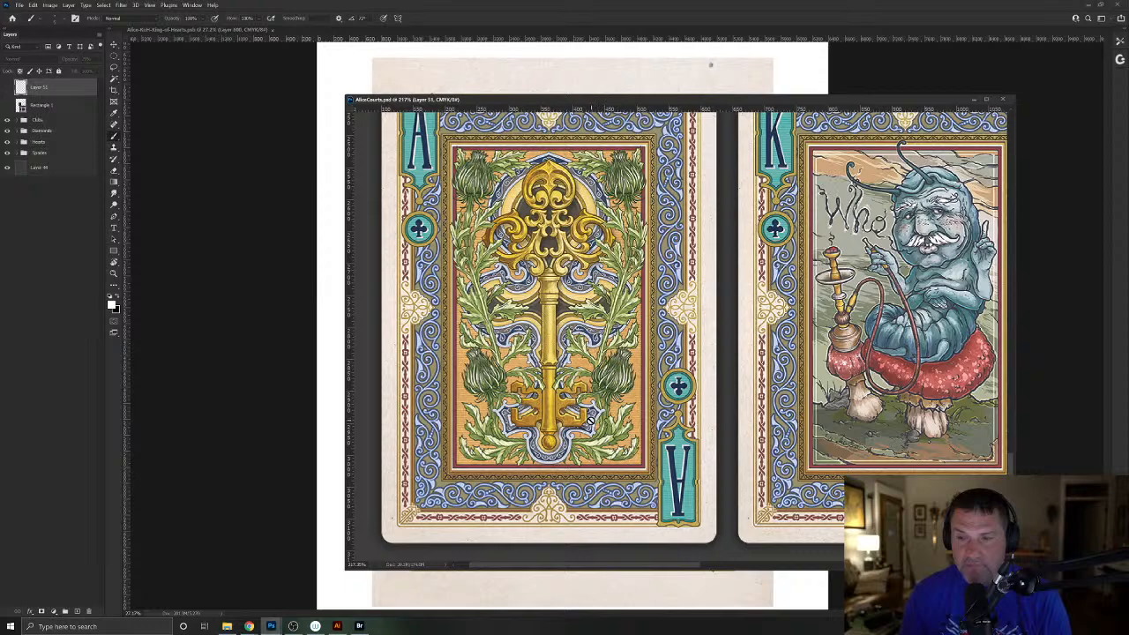
drag(611, 105, 550, 85)
click(942, 79)
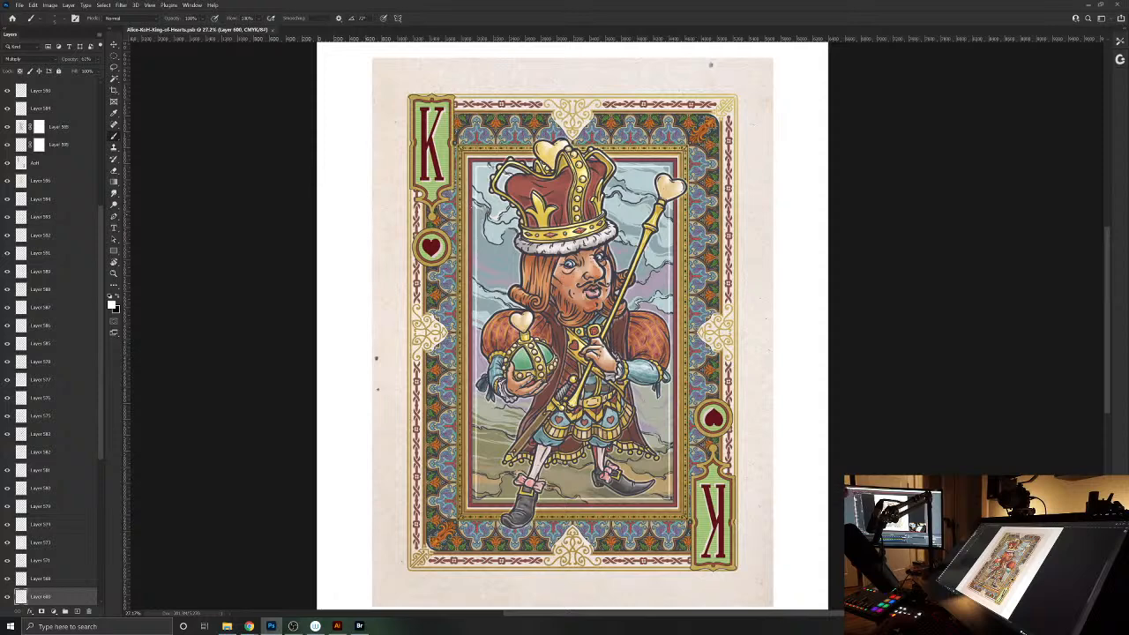
- Delete the King's main figure, line art and sky background layers from the card's centre panel with the Move tool
key(v)
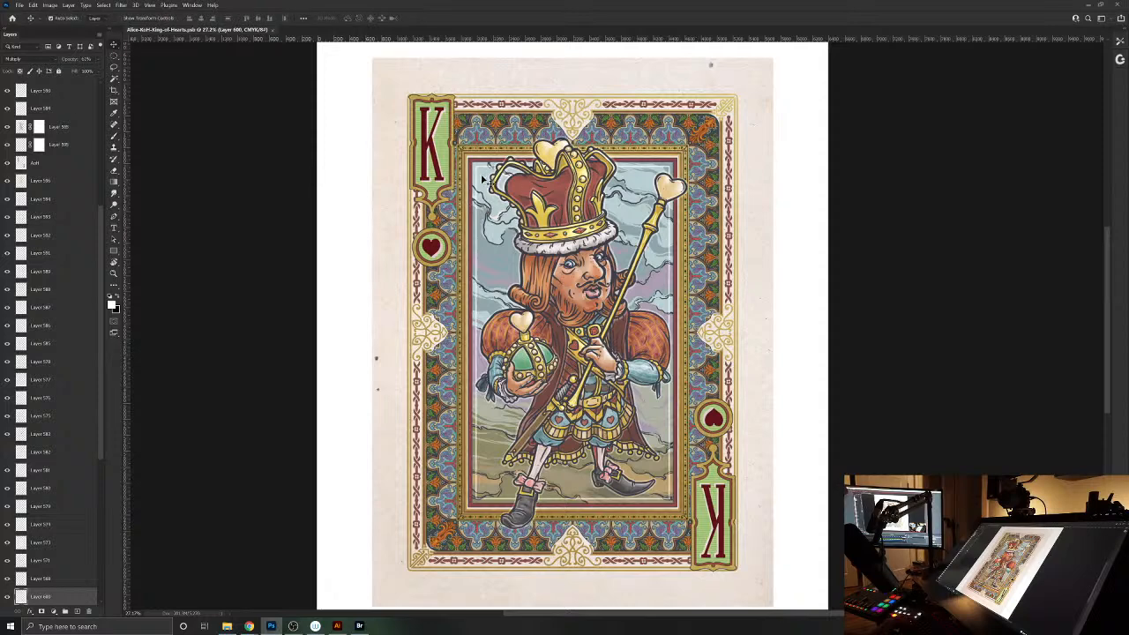
mouse_move(490, 182)
mouse_down()
mouse_move(515, 217)
mouse_move(532, 217)
mouse_move(513, 205)
mouse_move(524, 212)
mouse_up()
key(Delete)
key(ctrl+g)
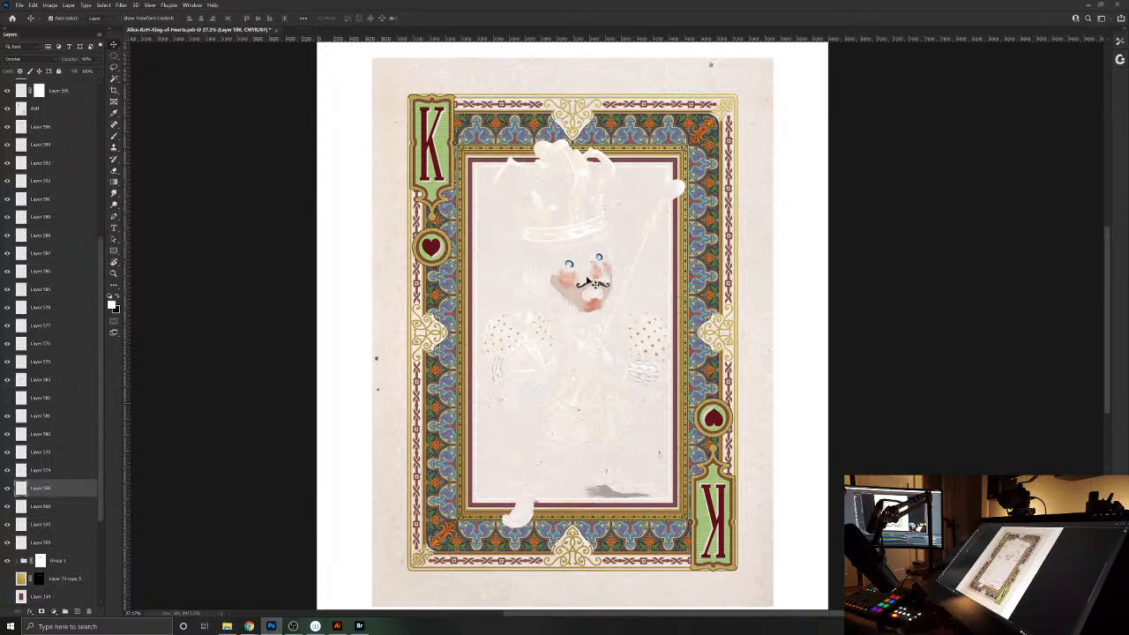
- Delete the moustache, face shading and red cheek blush layers from the King of Hearts artwork
key(ctrl+shift+bracketright)
drag(571, 281, 578, 287)
click(582, 291)
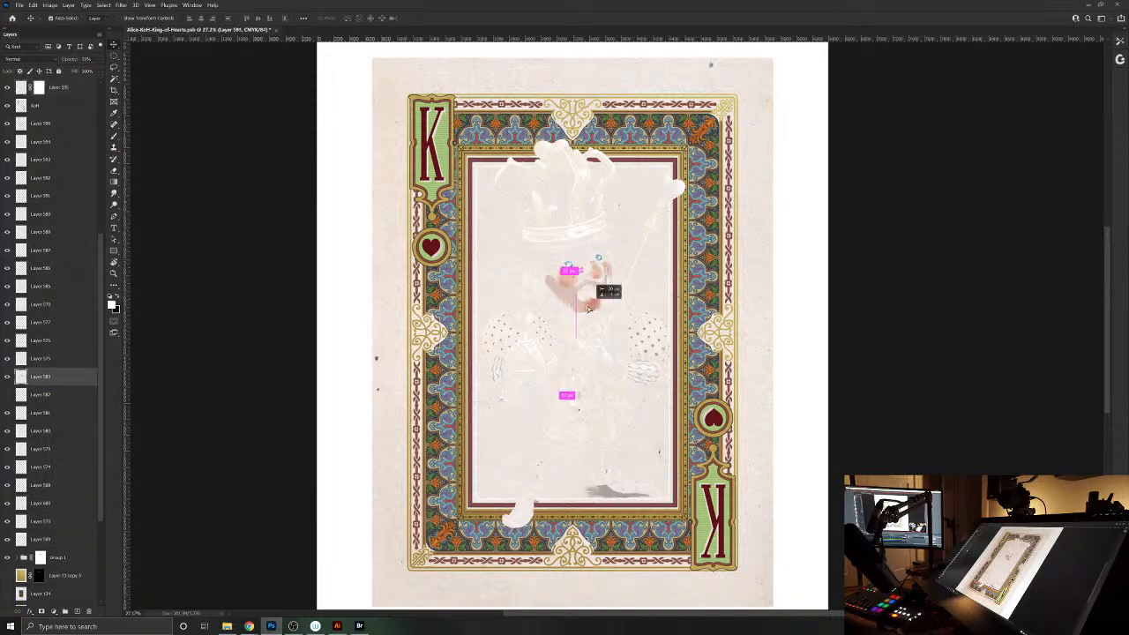
click(589, 308)
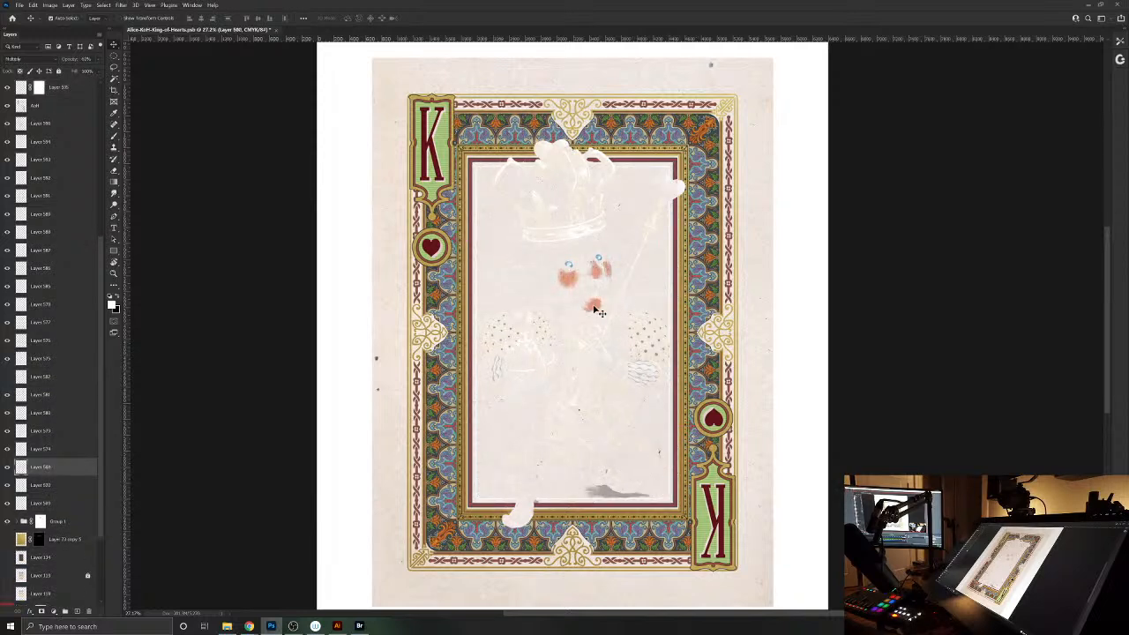
key(Delete)
key(Delete)
- Delete the sleeve spot, cuff line and ground shadow layers left in the centre panel
click(599, 323)
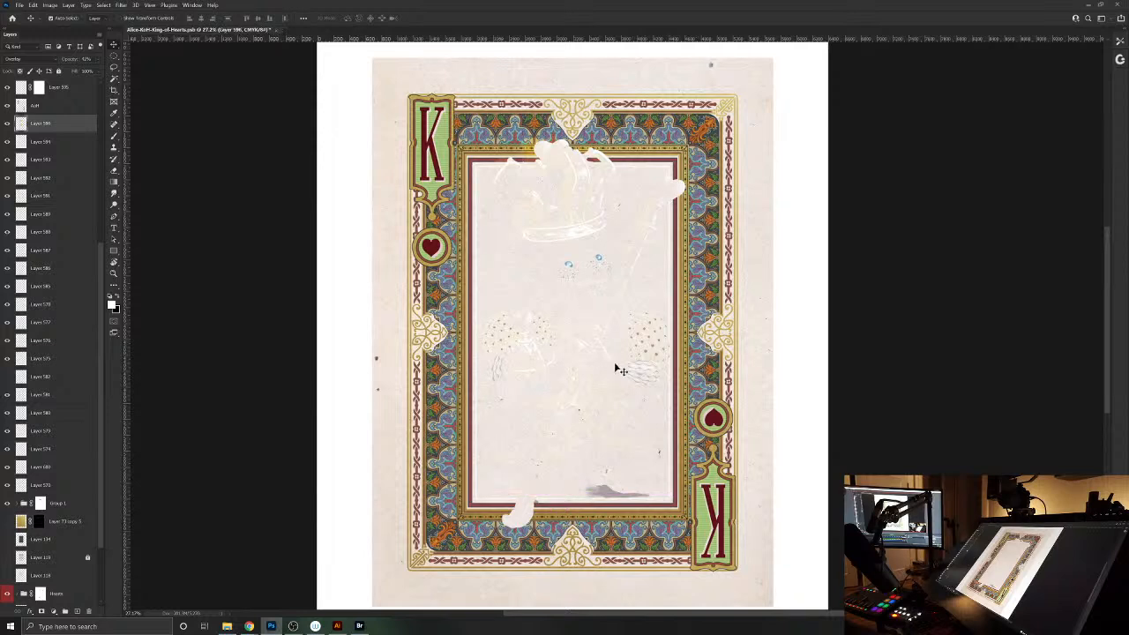
key(Delete)
click(651, 360)
key(Delete)
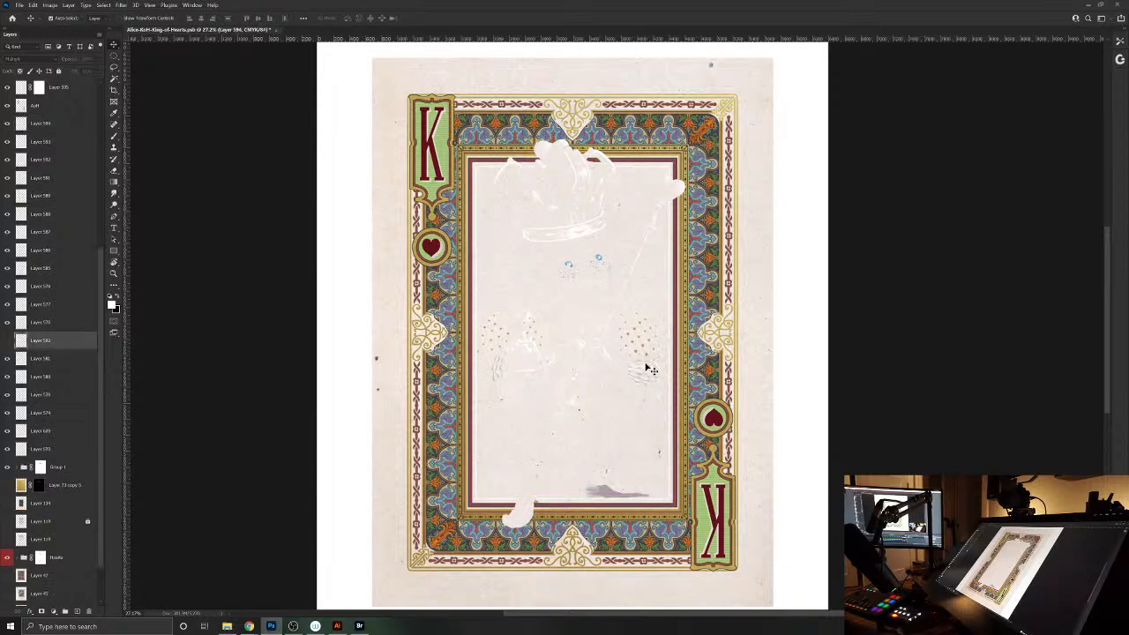
drag(649, 367, 636, 363)
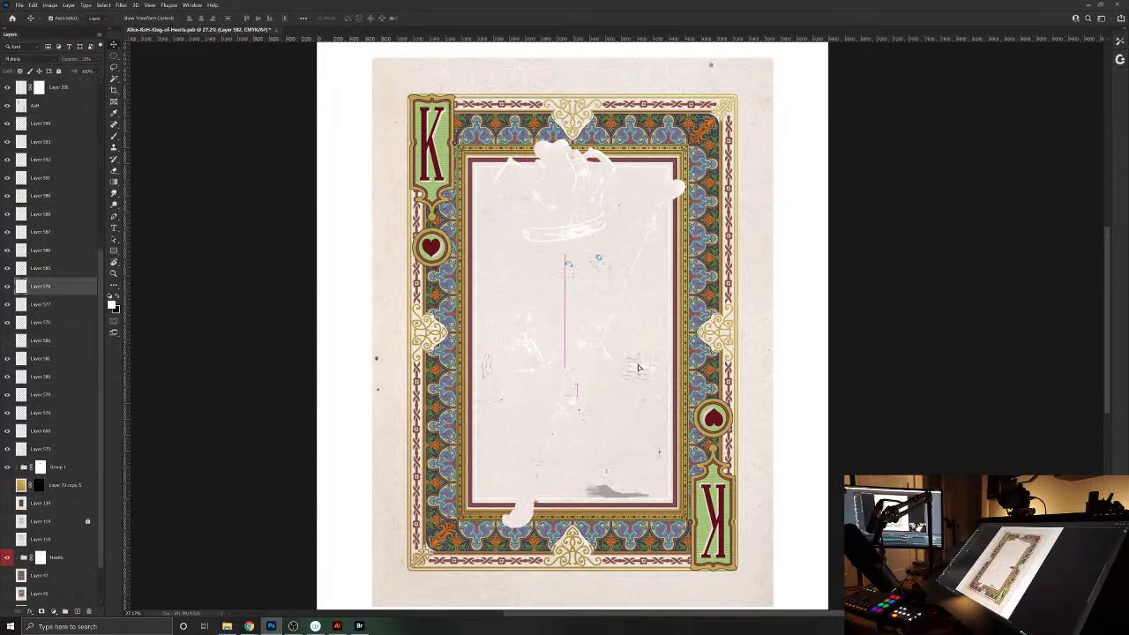
key(Delete)
mouse_move(614, 491)
mouse_down()
mouse_move(605, 462)
mouse_move(580, 466)
mouse_up()
key(Delete)
- Delete the pale highlight layers of the crown, sceptre and clothing from the centre panel
drag(541, 352, 548, 356)
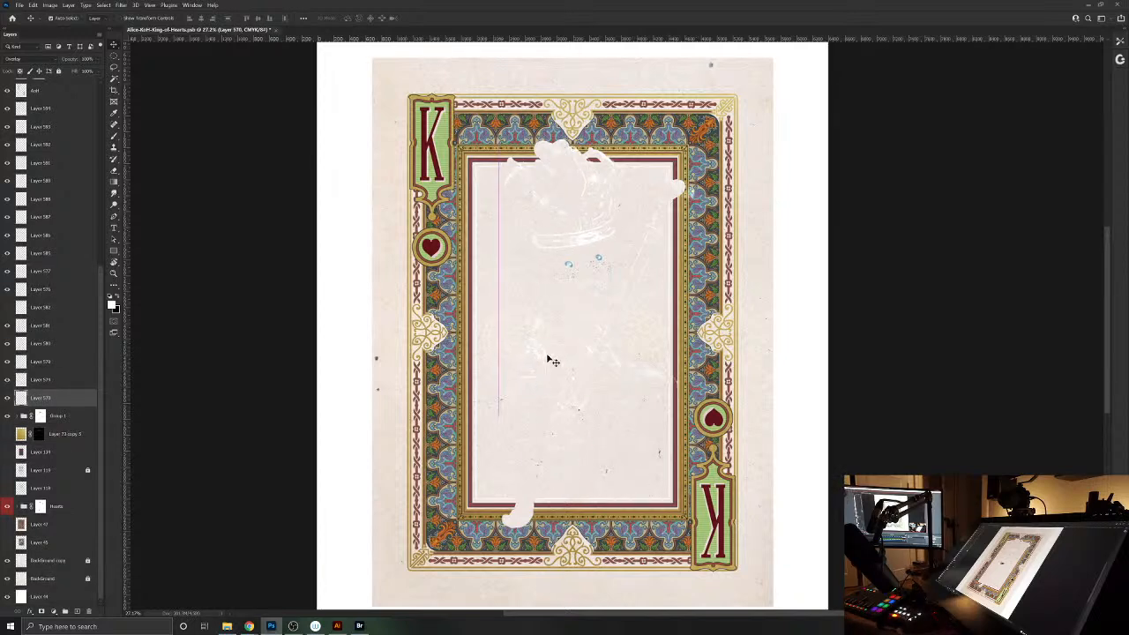
key(Delete)
click(529, 344)
key(Delete)
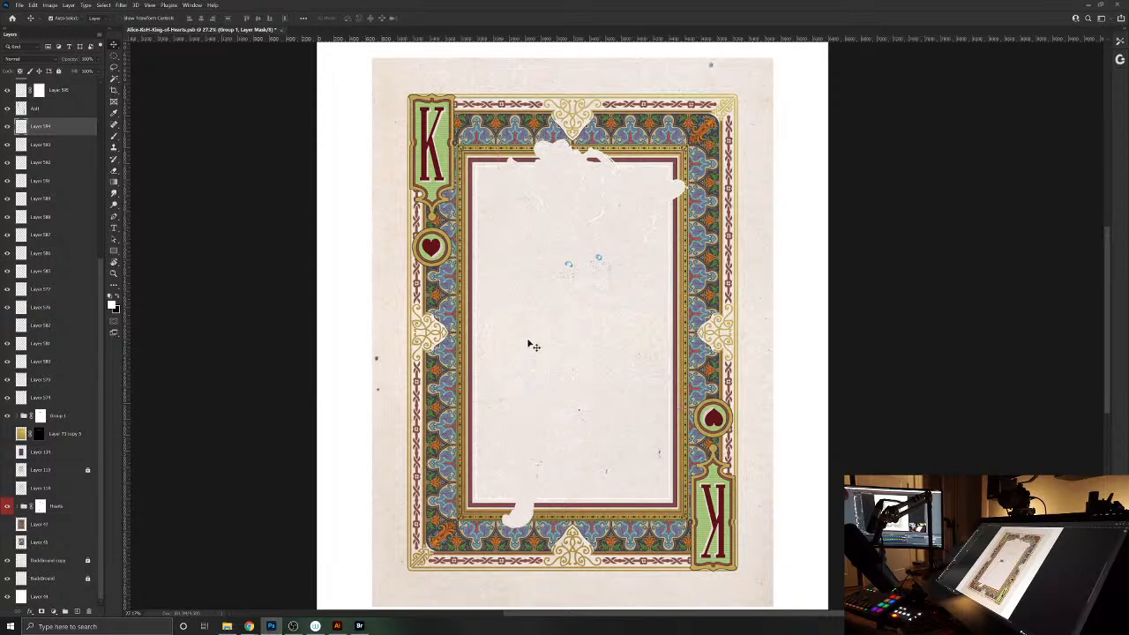
- Add a new layer directly above the Background copy layer and fill it with dark grey
right_click(117, 445)
click(62, 566)
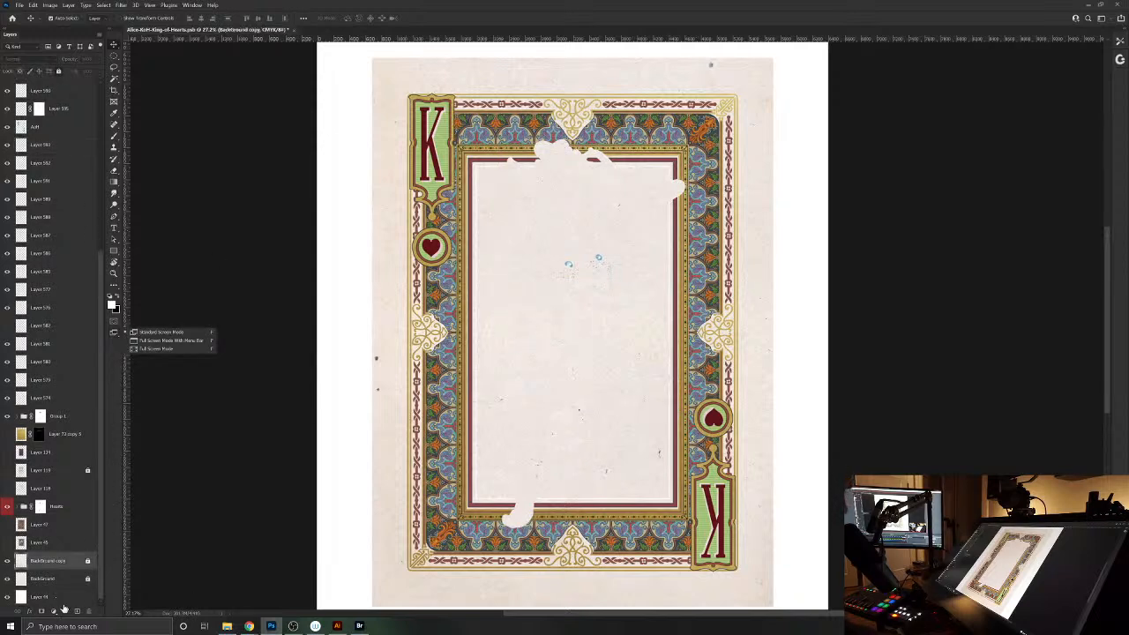
click(76, 611)
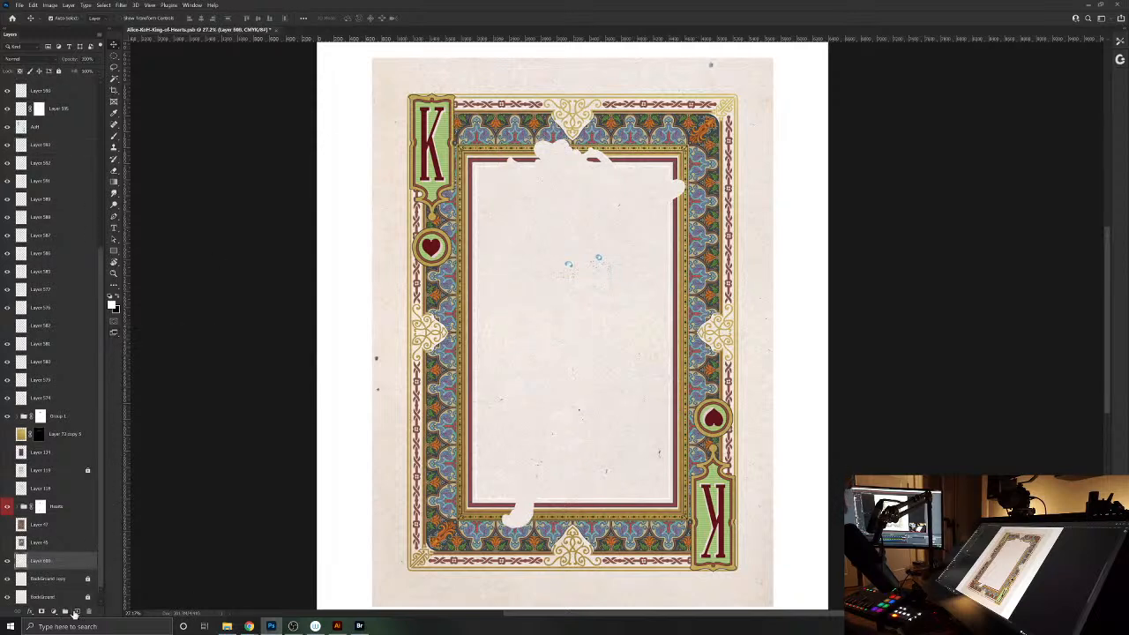
click(112, 305)
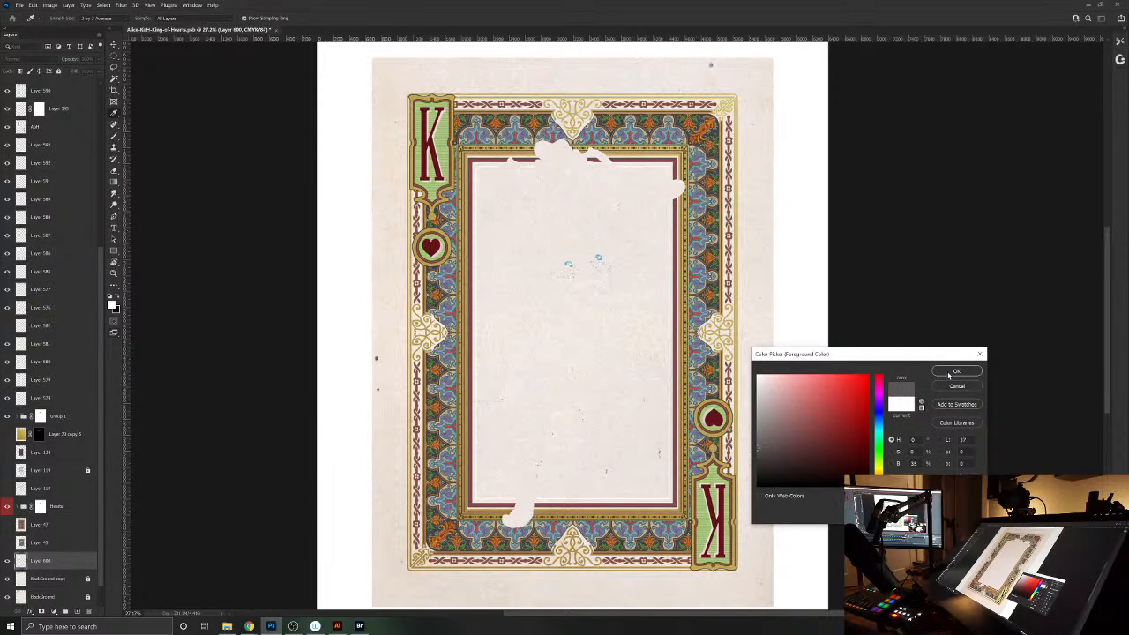
click(952, 373)
key(alt+BackSpace)
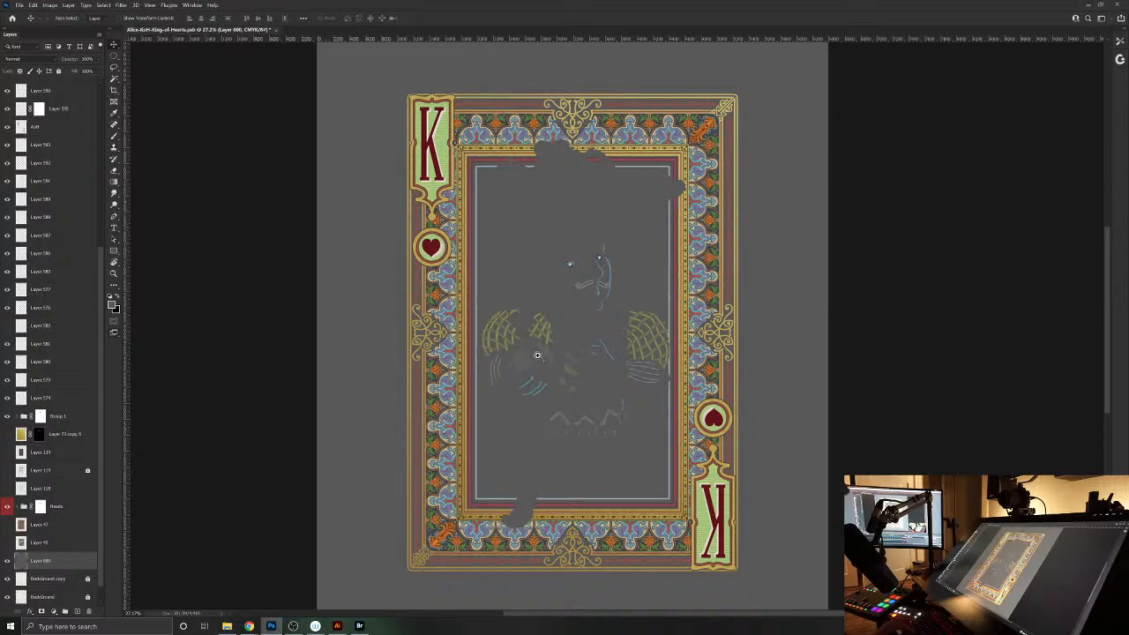
- Delete the layers holding the yellow lattice on the sleeves and the grey hatching on the orb
drag(537, 355, 593, 379)
click(604, 330)
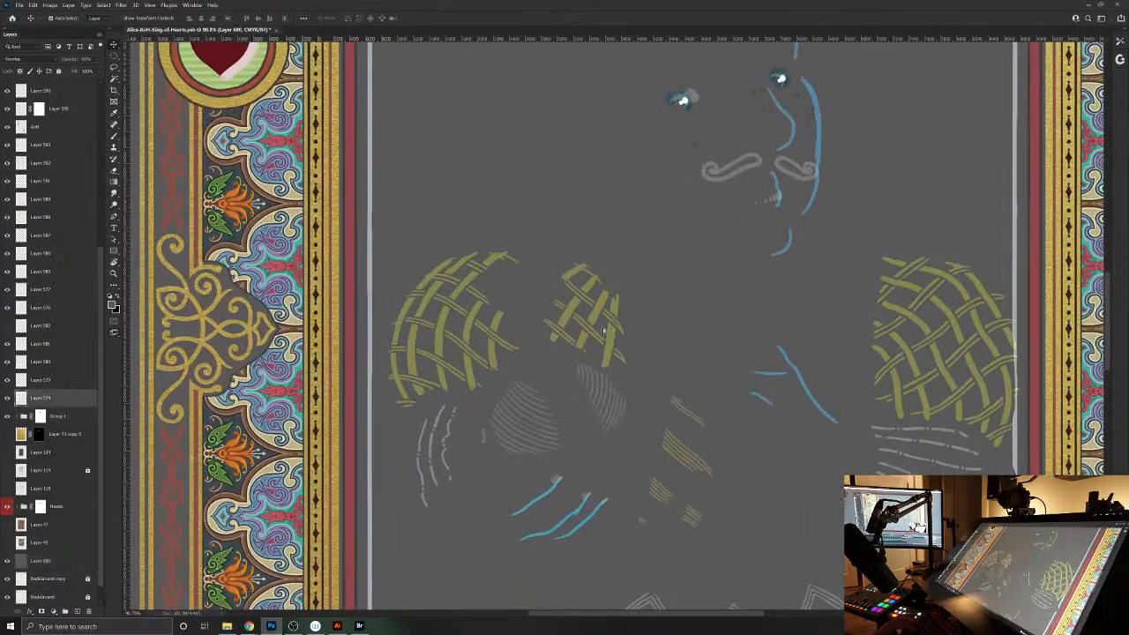
key(Delete)
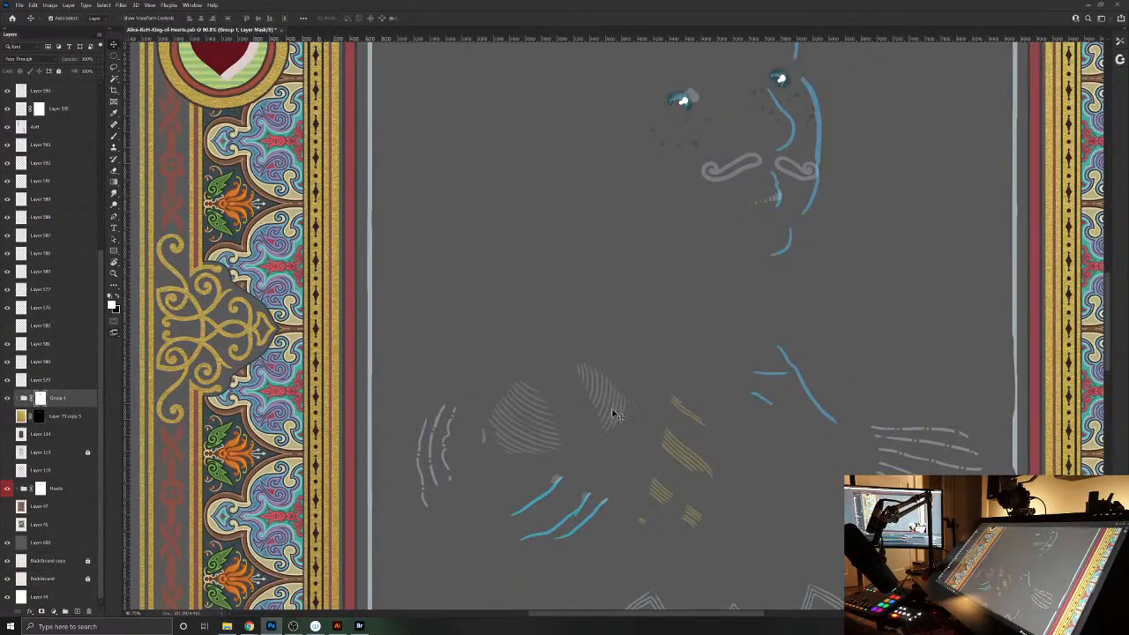
click(617, 415)
key(Delete)
- Delete the layers holding the blue highlight strokes on the face and hands and the grey cuff lines
click(552, 499)
drag(553, 499, 569, 476)
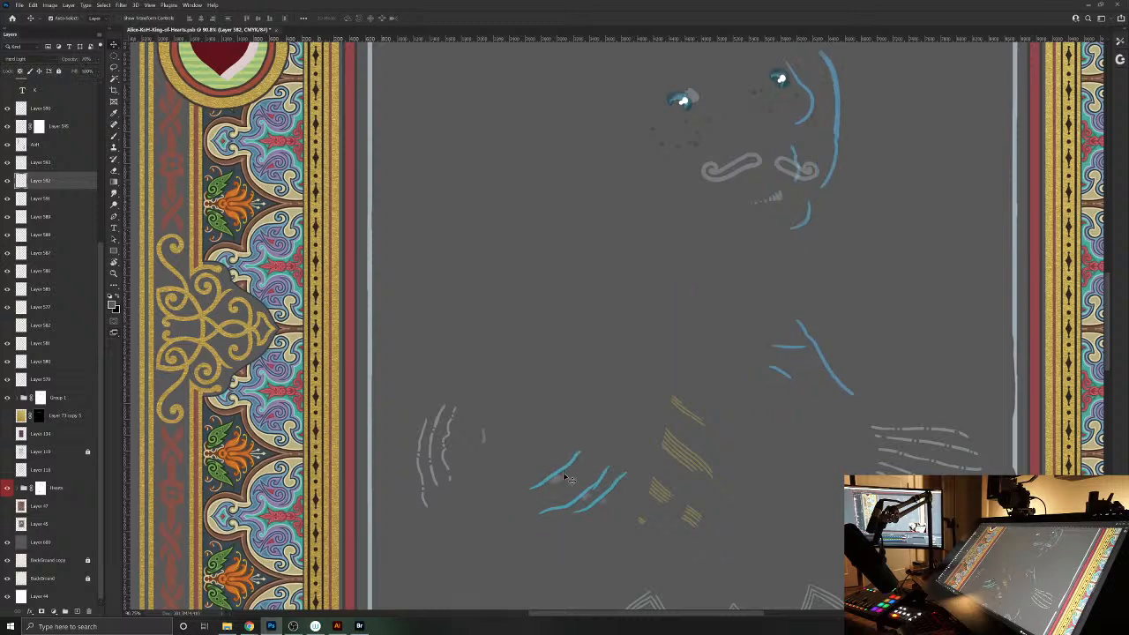
key(Delete)
click(443, 441)
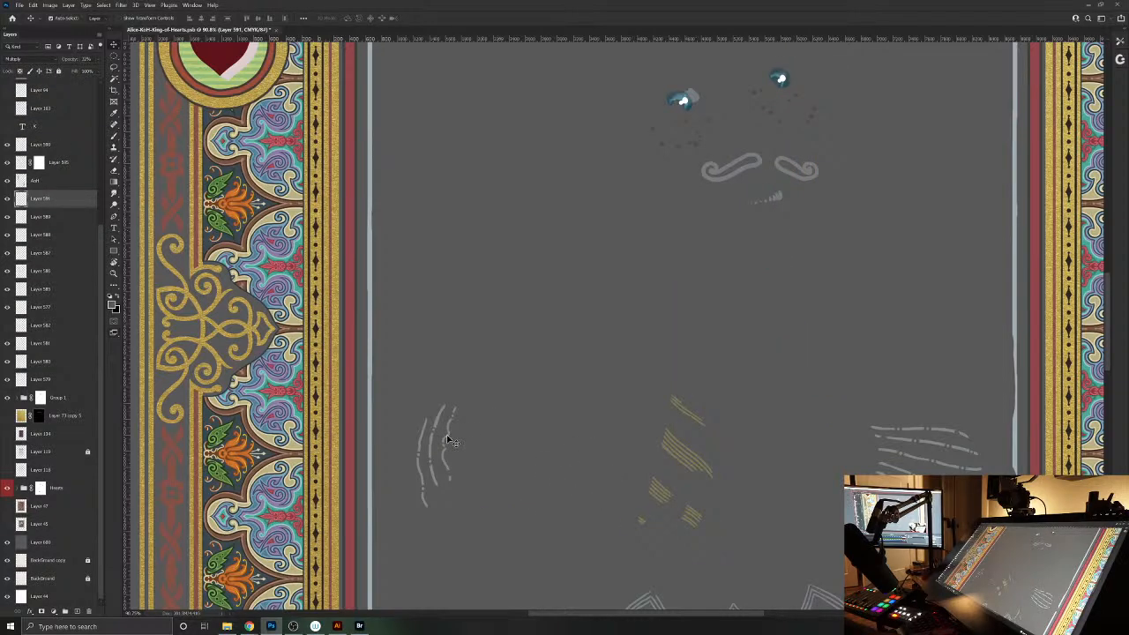
key(Delete)
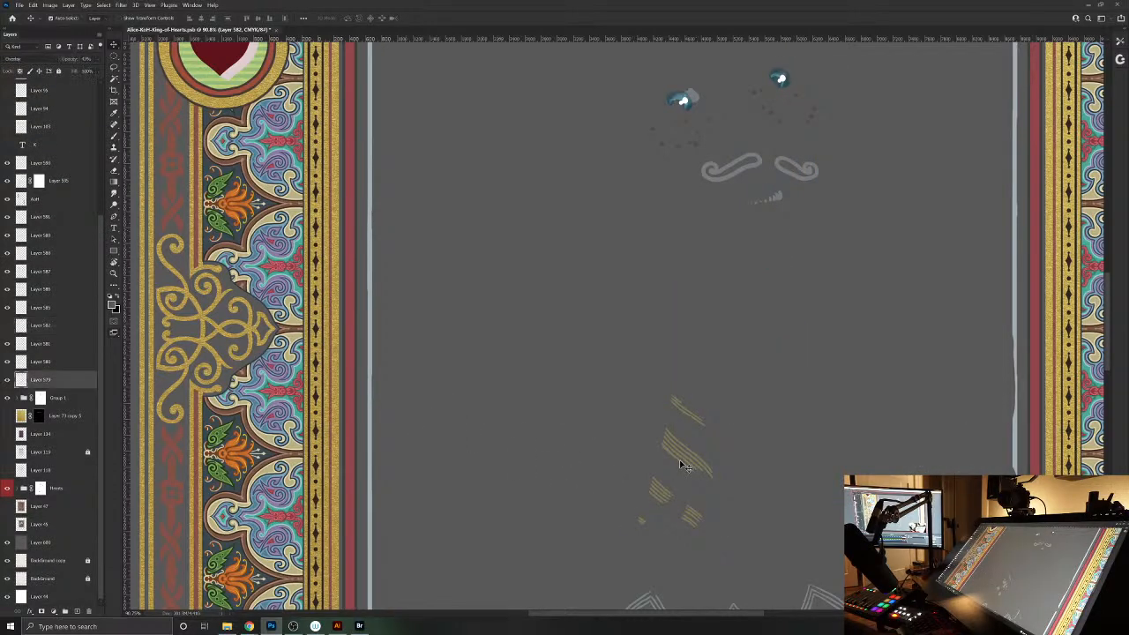
- Delete the layers holding the yellow stripes, the grey moustache curls and the reddish freckle dots from the centre panel
click(679, 465)
key(Delete)
drag(782, 171, 766, 174)
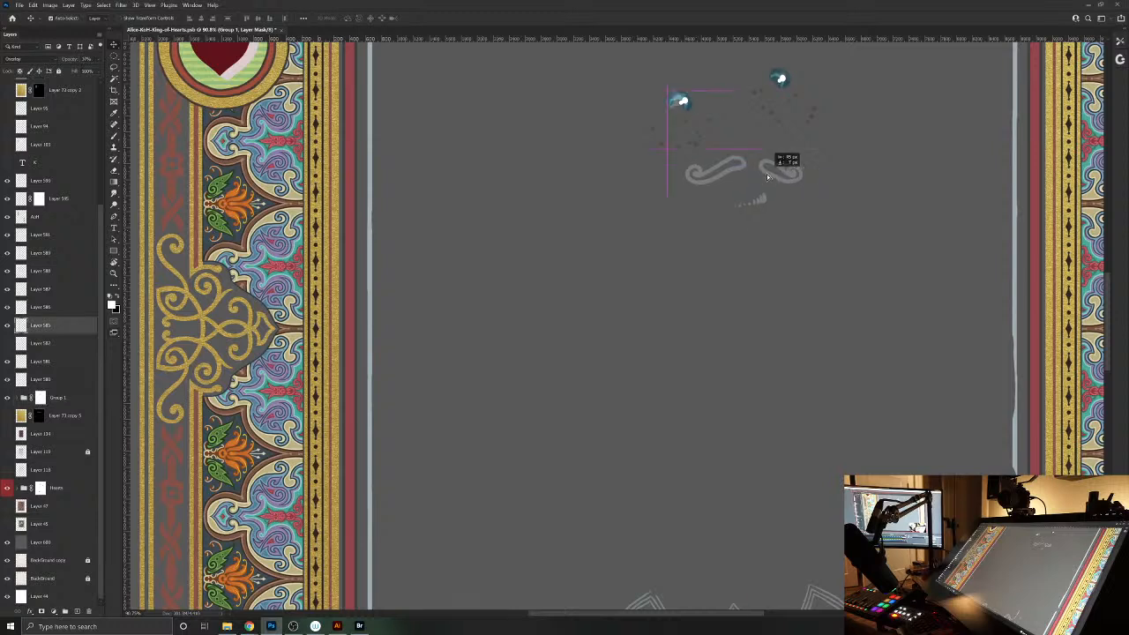
key(Delete)
click(812, 116)
key(Delete)
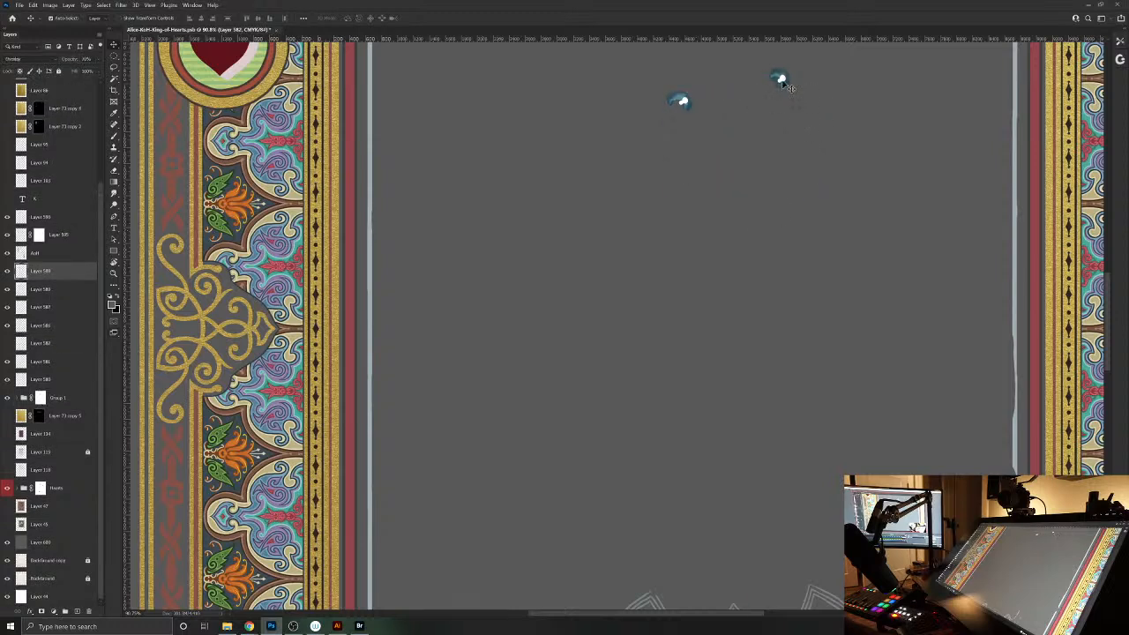
- Delete the layers holding the white eye highlights and the blue irises
click(780, 82)
key(Delete)
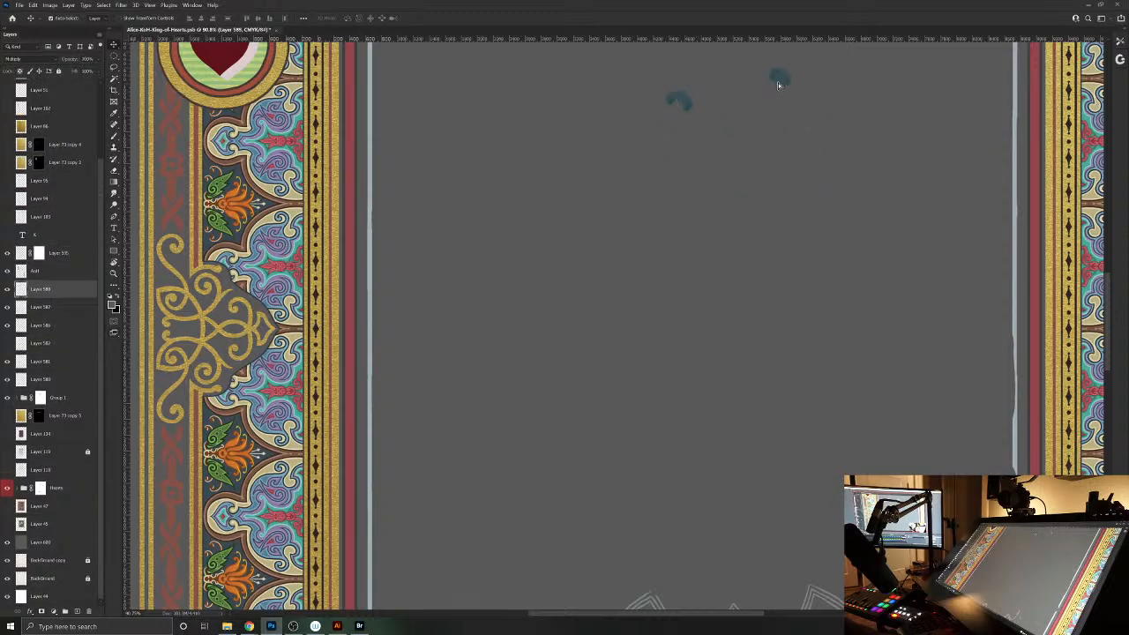
click(781, 80)
key(Delete)
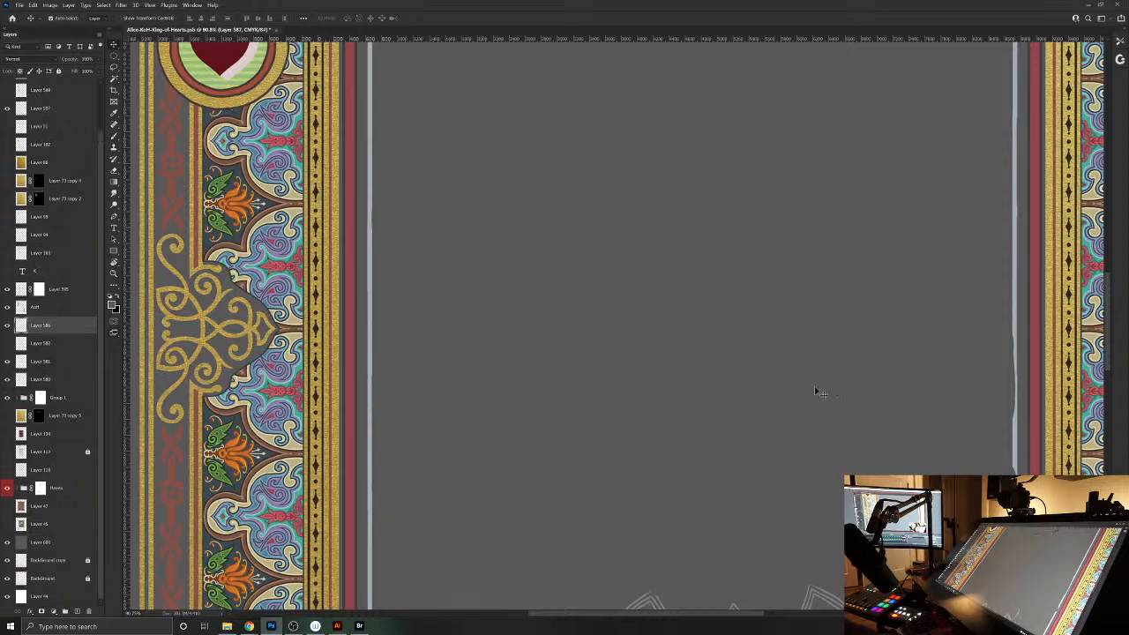
- Delete the grey zigzag and dotted trim layers from the lower centre panel, and remove the dark grey fill layer
mouse_move(817, 391)
mouse_down()
mouse_move(822, 362)
mouse_move(778, 132)
mouse_up()
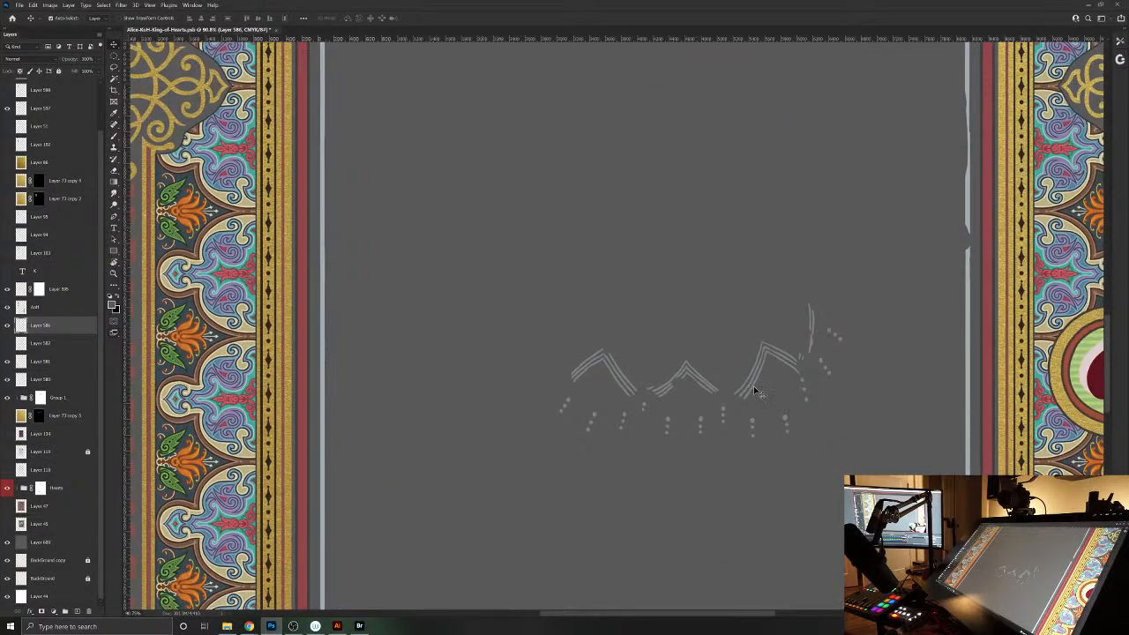
click(751, 369)
key(Delete)
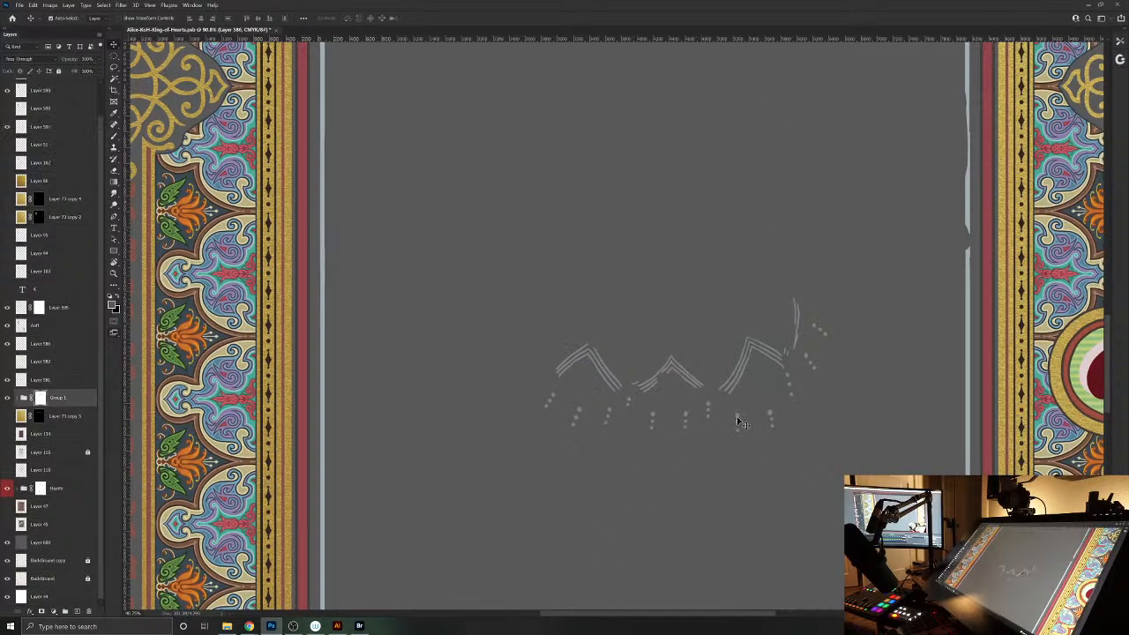
mouse_move(738, 423)
mouse_down()
mouse_move(660, 205)
mouse_move(658, 361)
mouse_move(636, 409)
mouse_up()
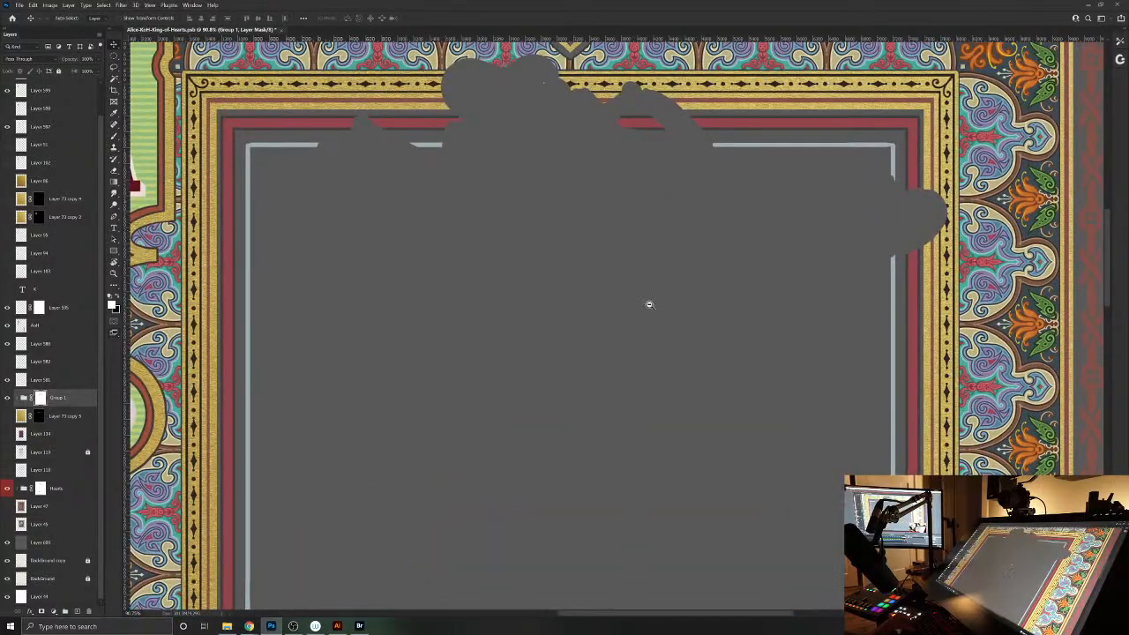
drag(649, 305, 595, 277)
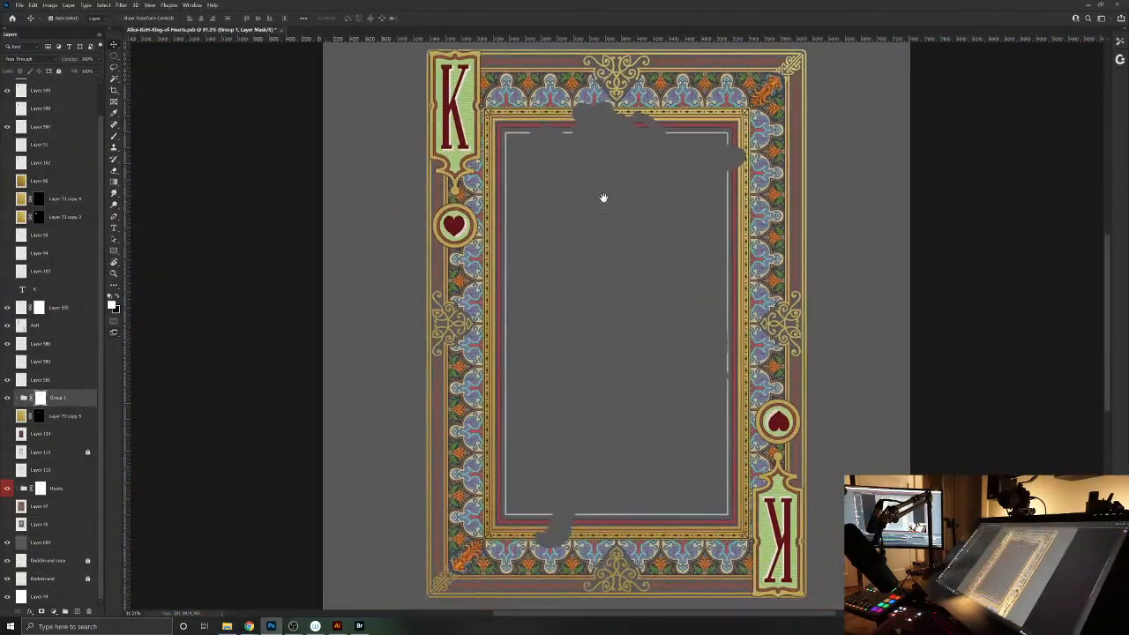
drag(60, 545, 90, 611)
- Save the stripped card as a new large-format document named Alice-AoH in the CourtCards folder, with maximum compatibility
click(32, 6)
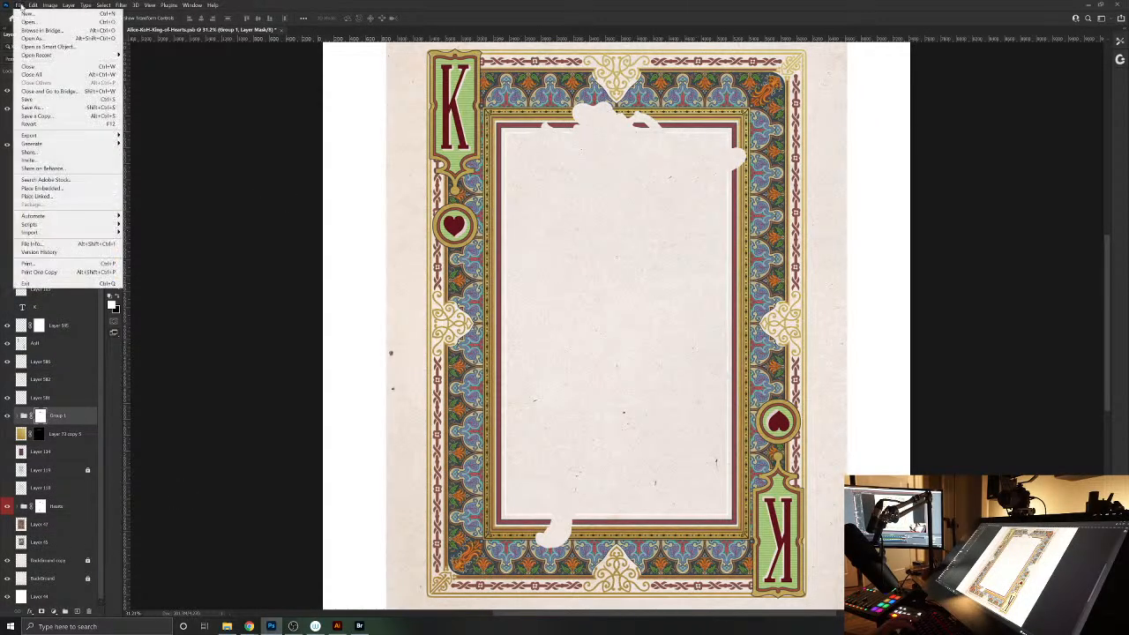
click(333, 221)
key(ctrl+shift+s)
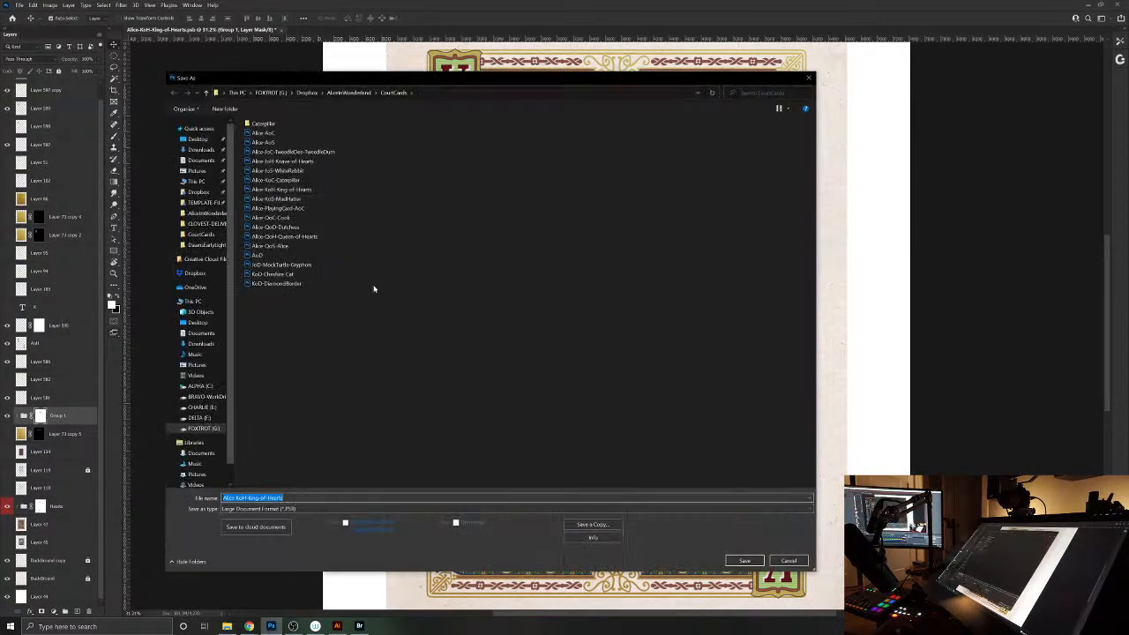
click(231, 509)
click(211, 523)
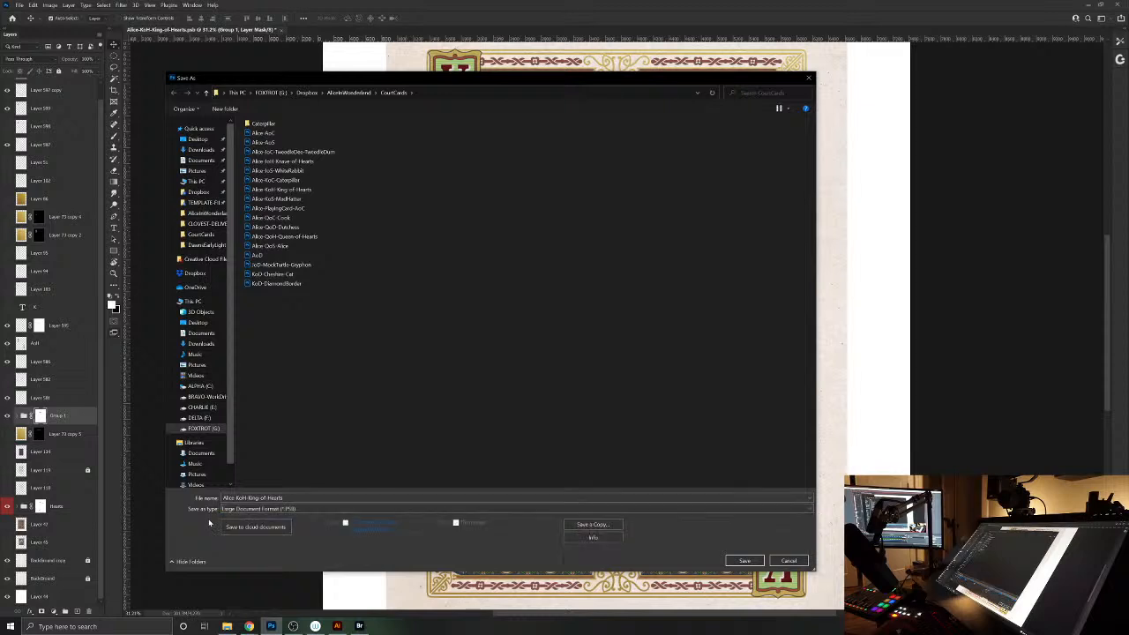
click(270, 135)
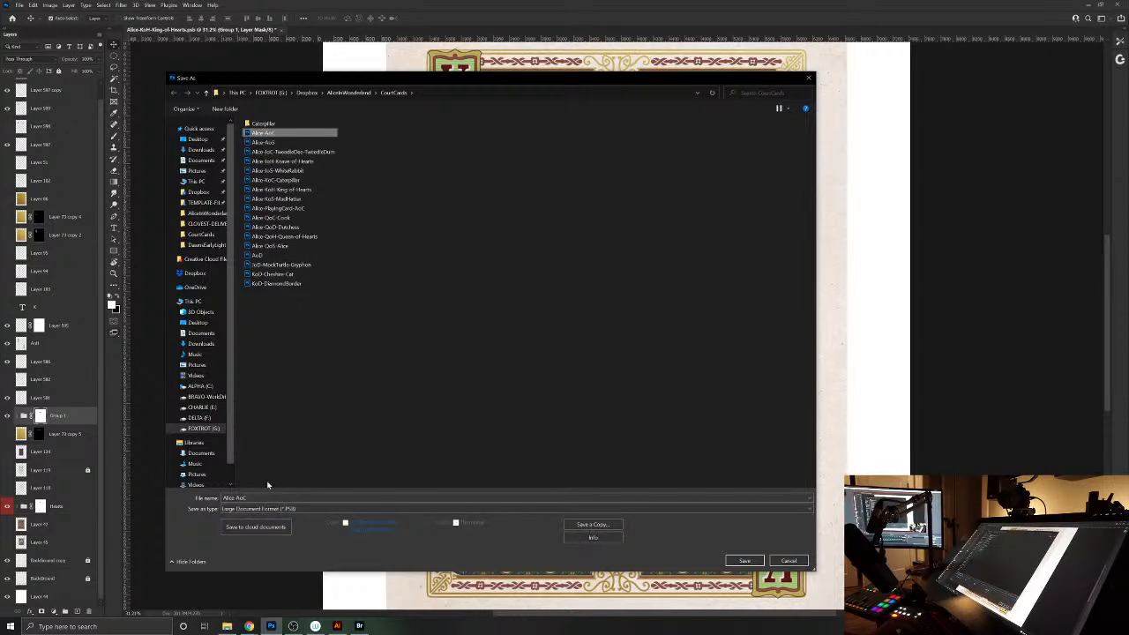
click(248, 497)
key(BackSpace)
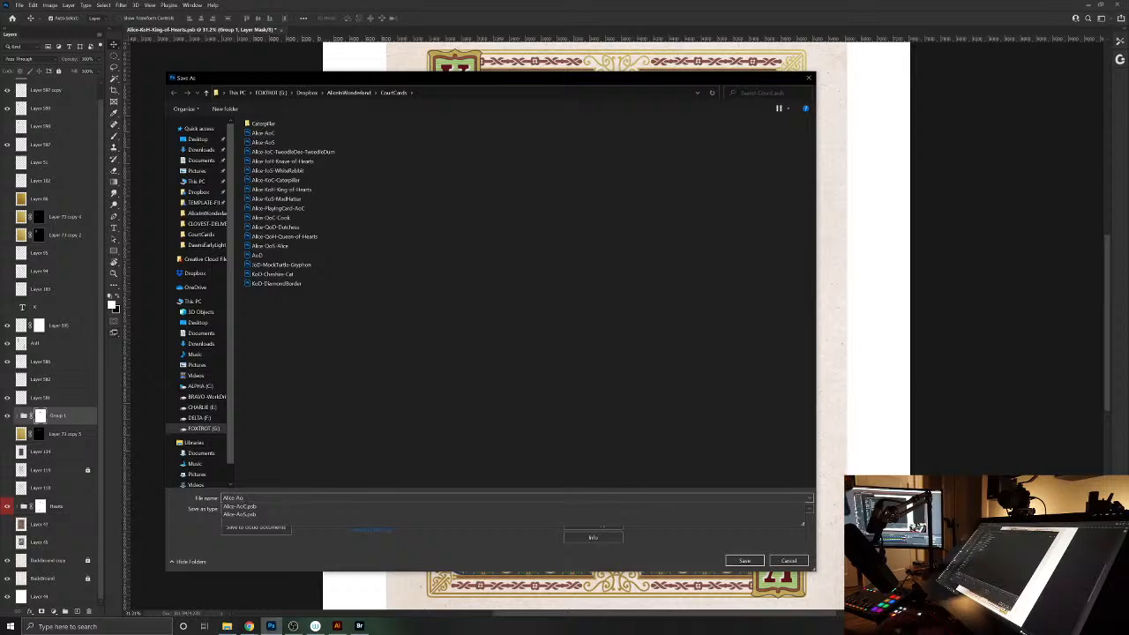
text(H)
key(Return)
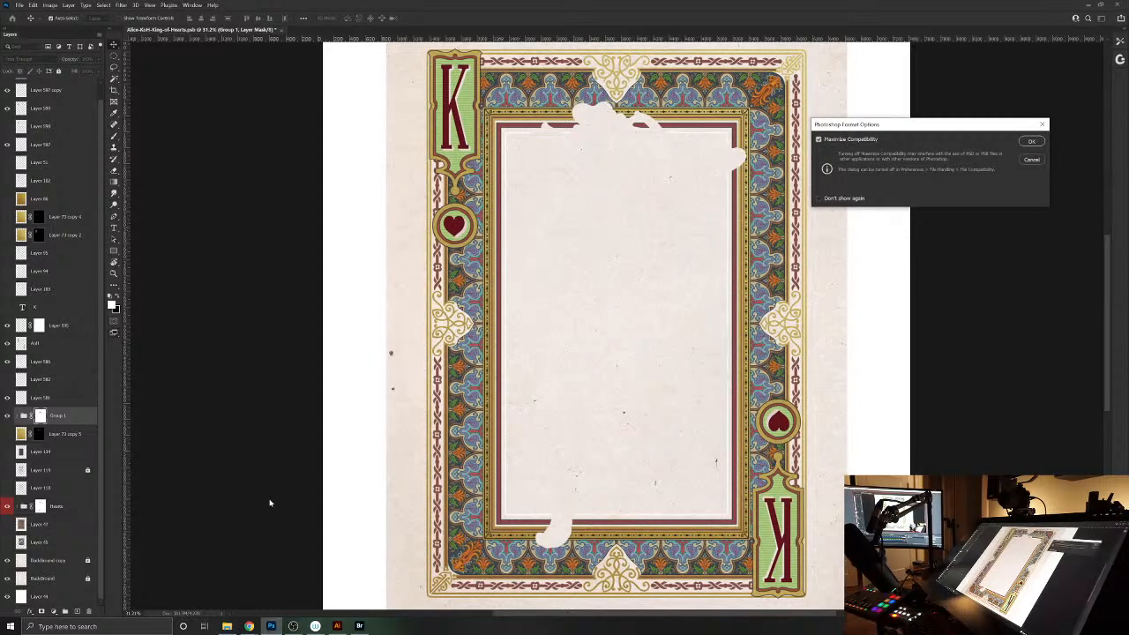
key(Return)
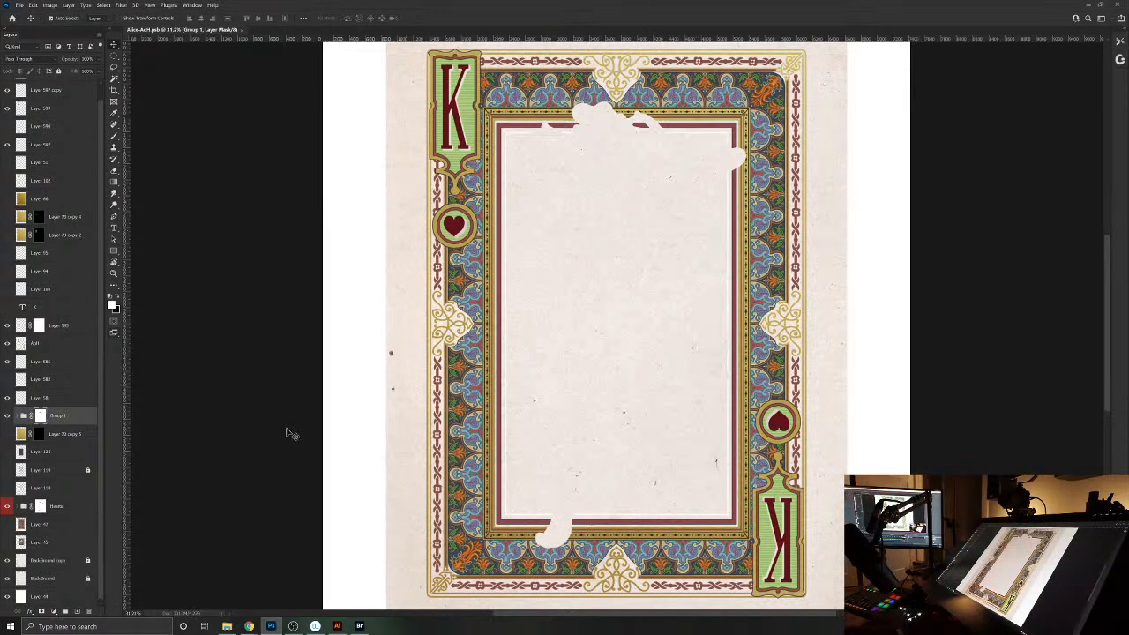
- Delete the layer mask of Group 1, which holds the inner frame lines
ctrl+click(543, 525)
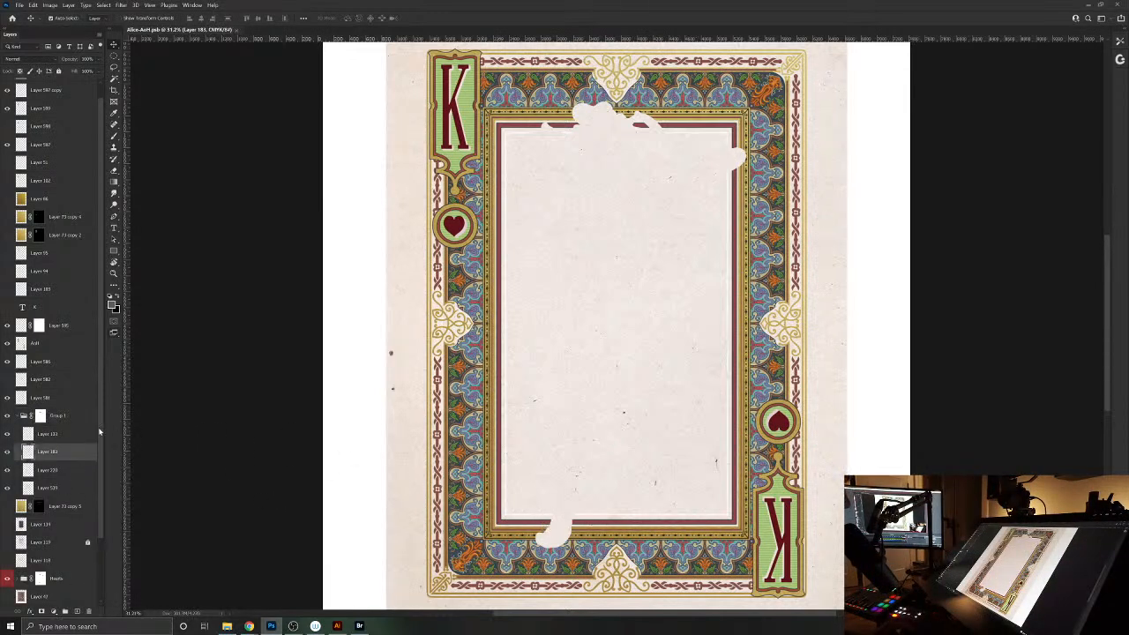
drag(41, 416, 89, 612)
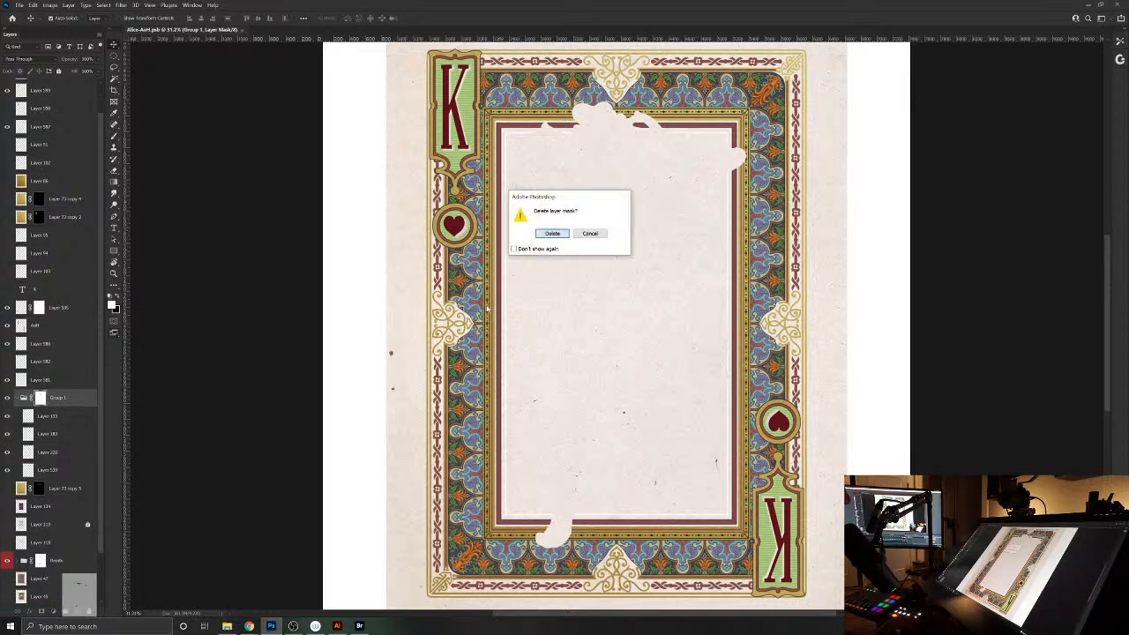
click(566, 235)
- Delete the layer mask of the Hearts border group and save the file
click(567, 116)
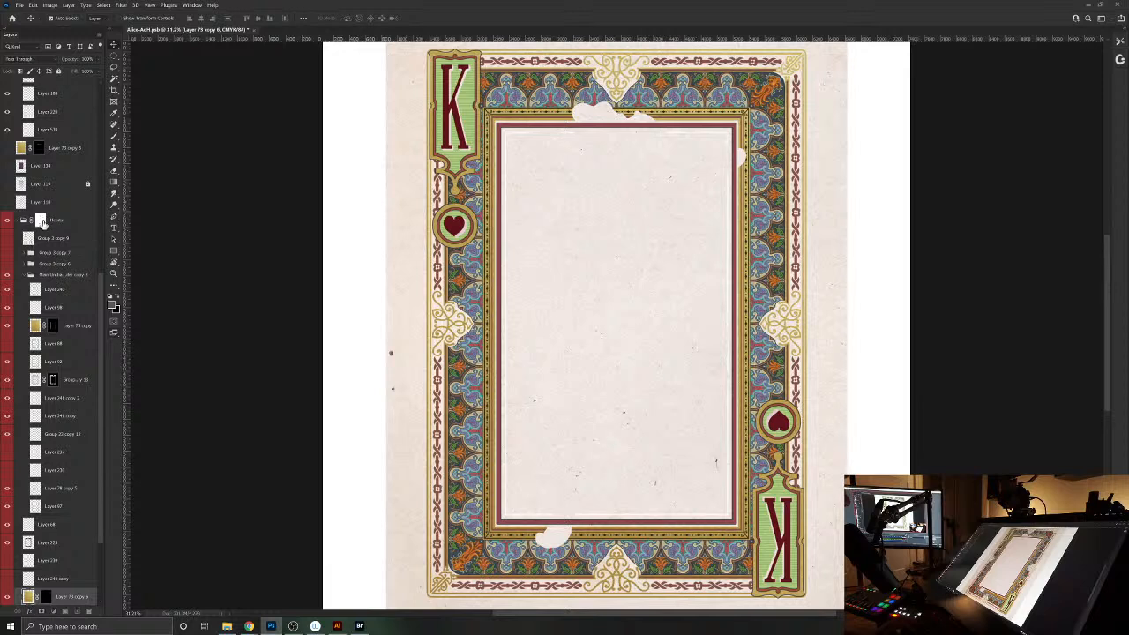
drag(41, 219, 92, 615)
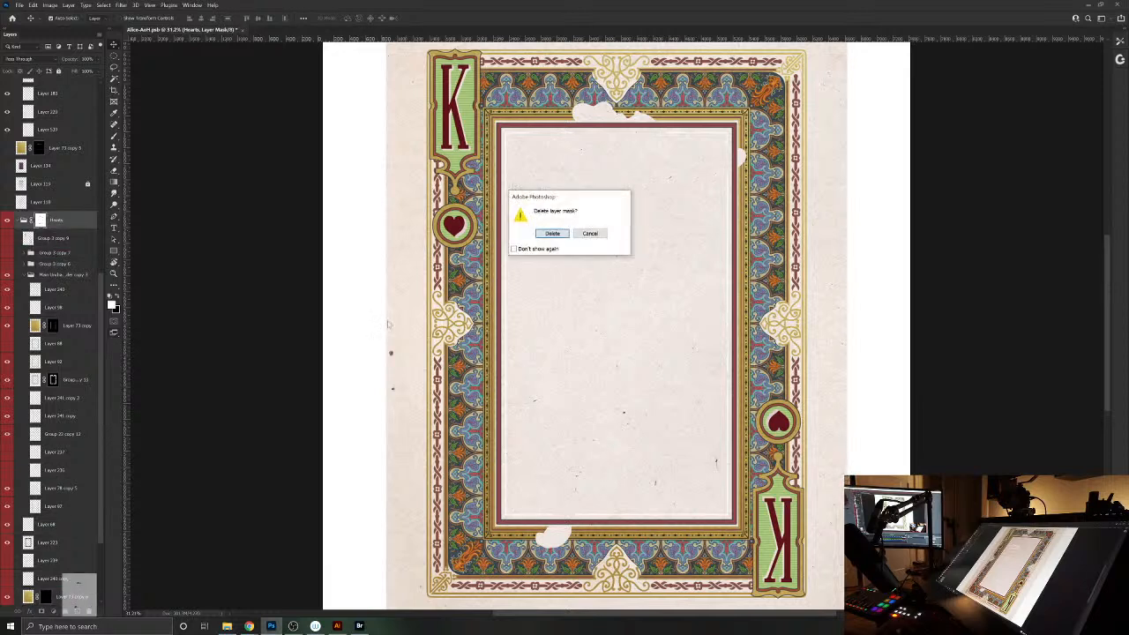
click(552, 233)
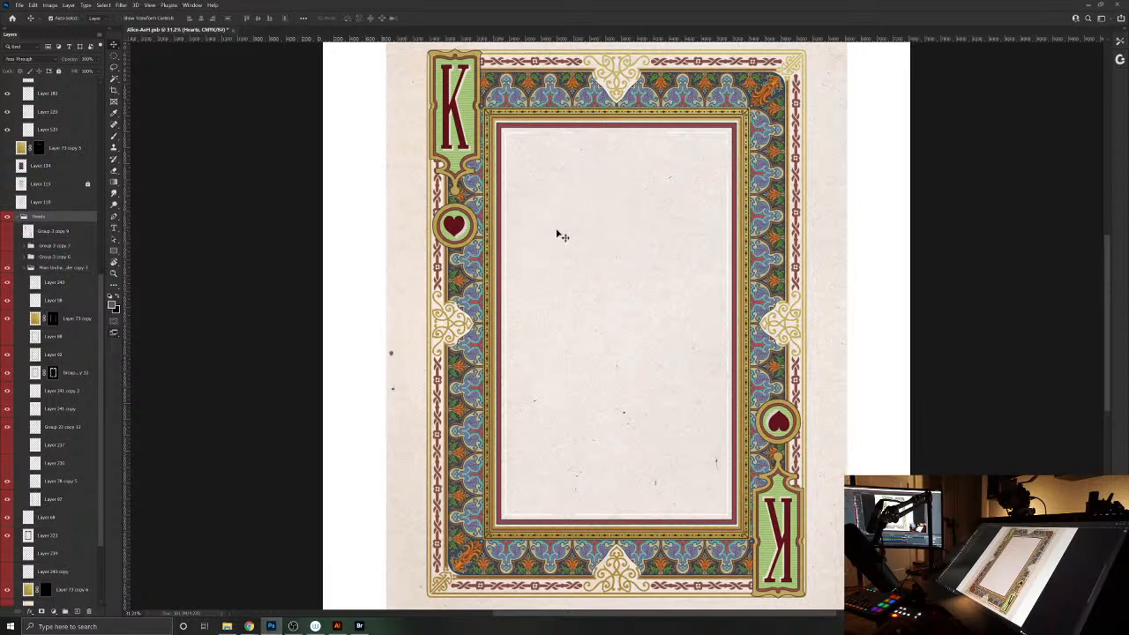
key(ctrl)
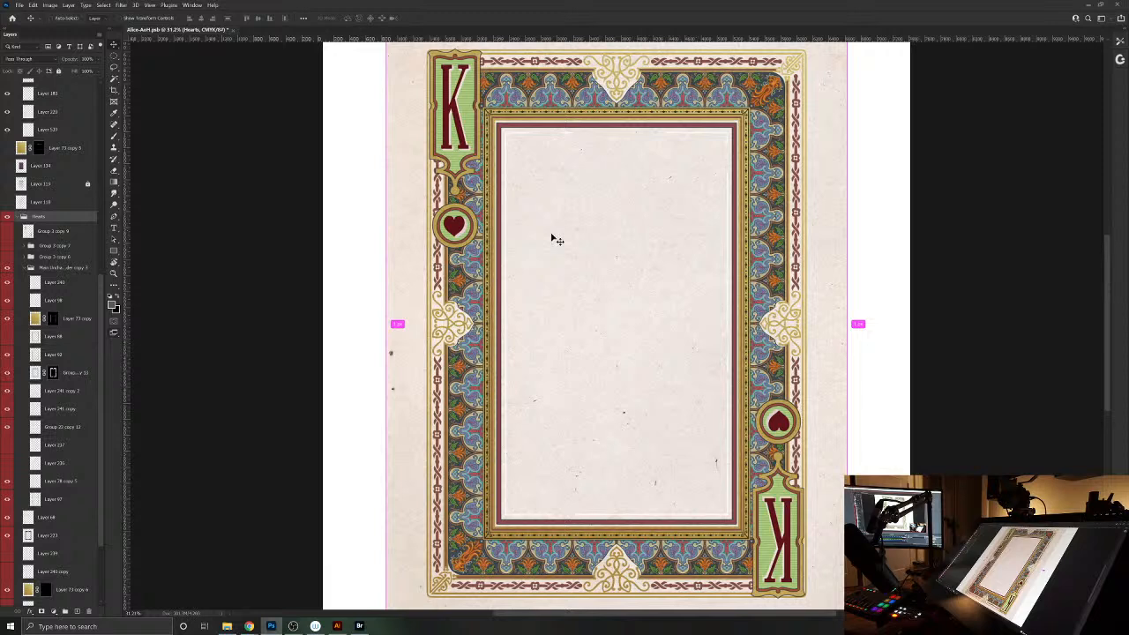
key(ctrl+s)
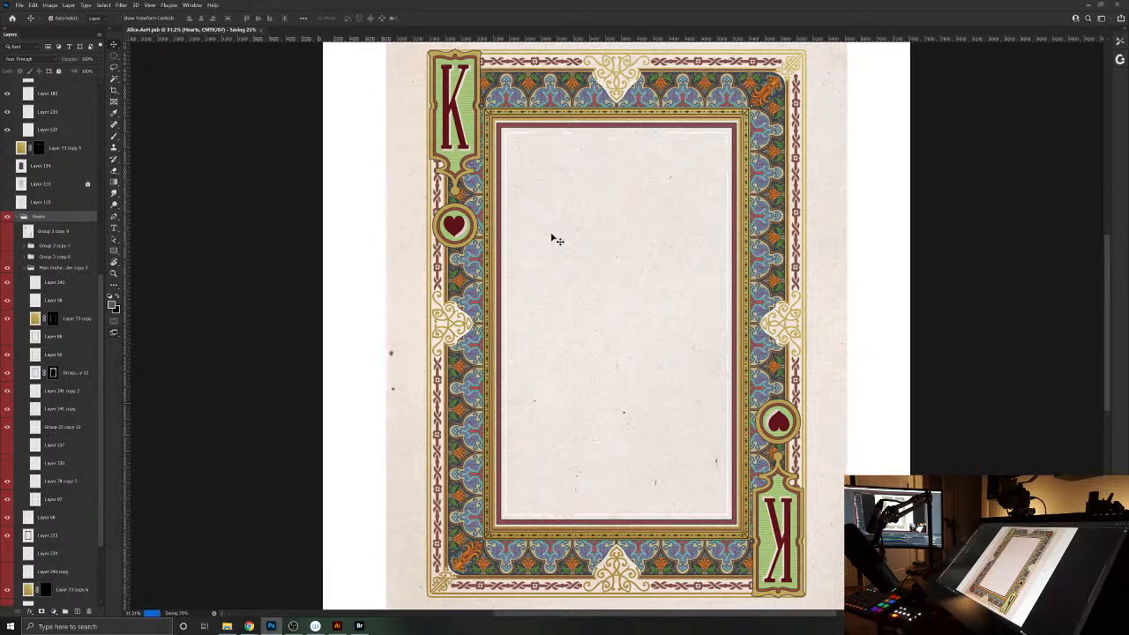
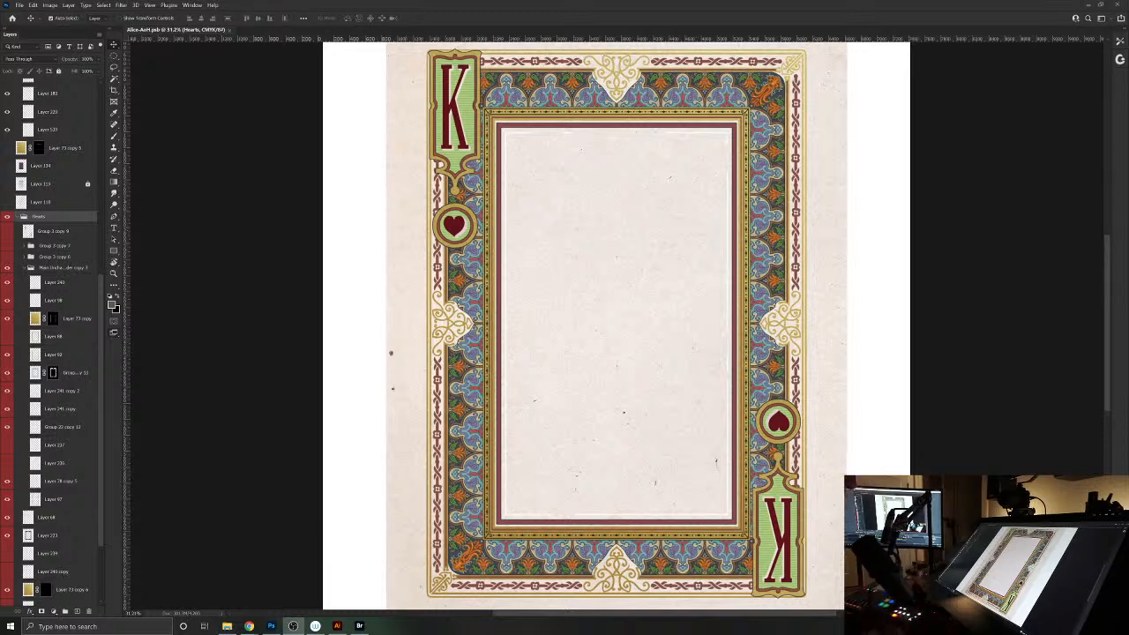
- Add a new layer at the top of the Hearts group and set up a black Brush with vertical paint symmetry centred on the card
click(17, 240)
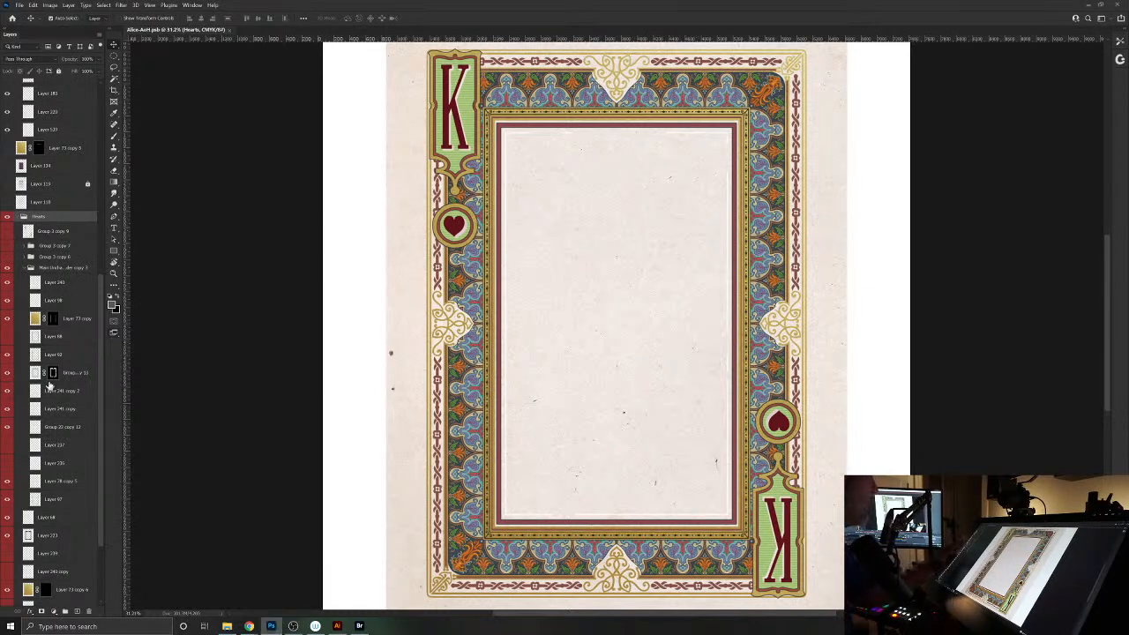
click(77, 611)
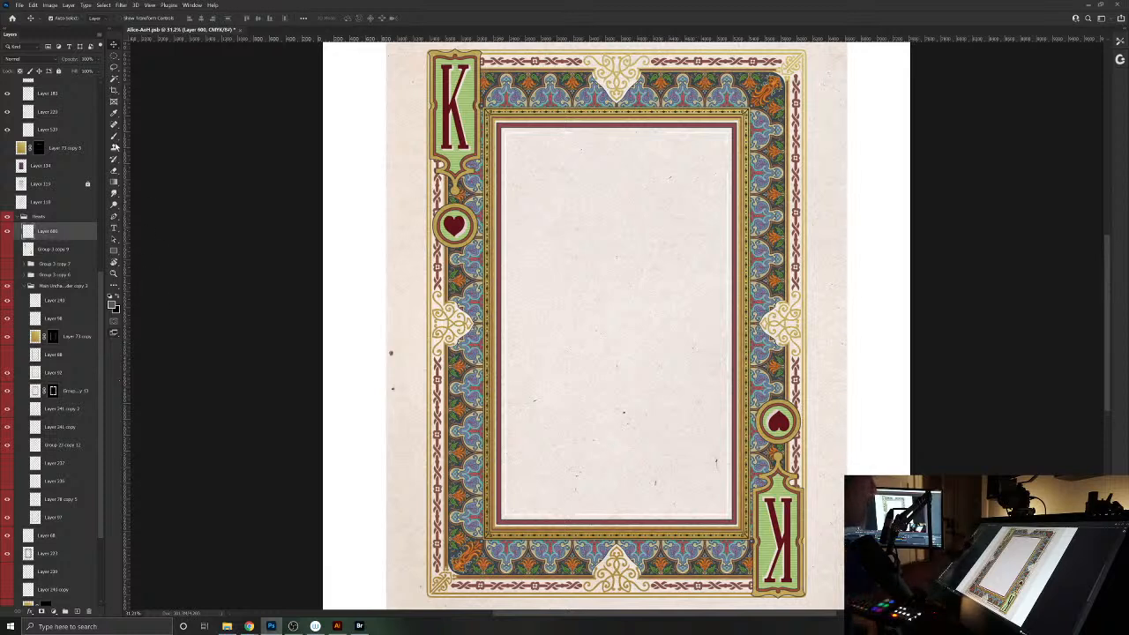
click(114, 147)
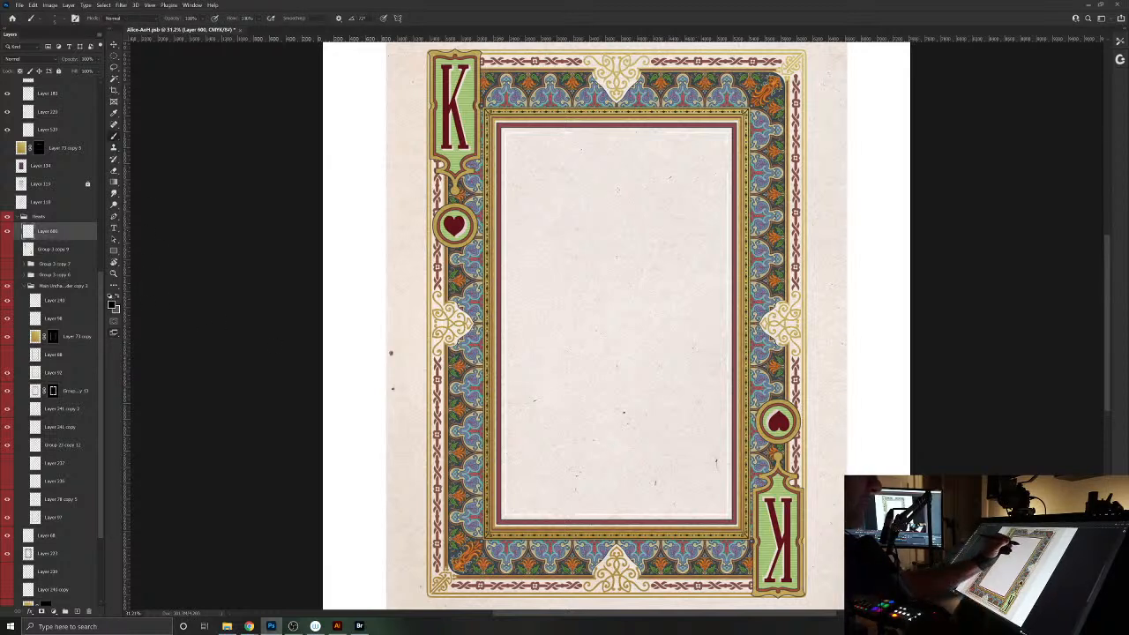
mouse_move(621, 174)
mouse_down()
mouse_move(683, 170)
mouse_move(712, 216)
mouse_up()
key(ctrl+z)
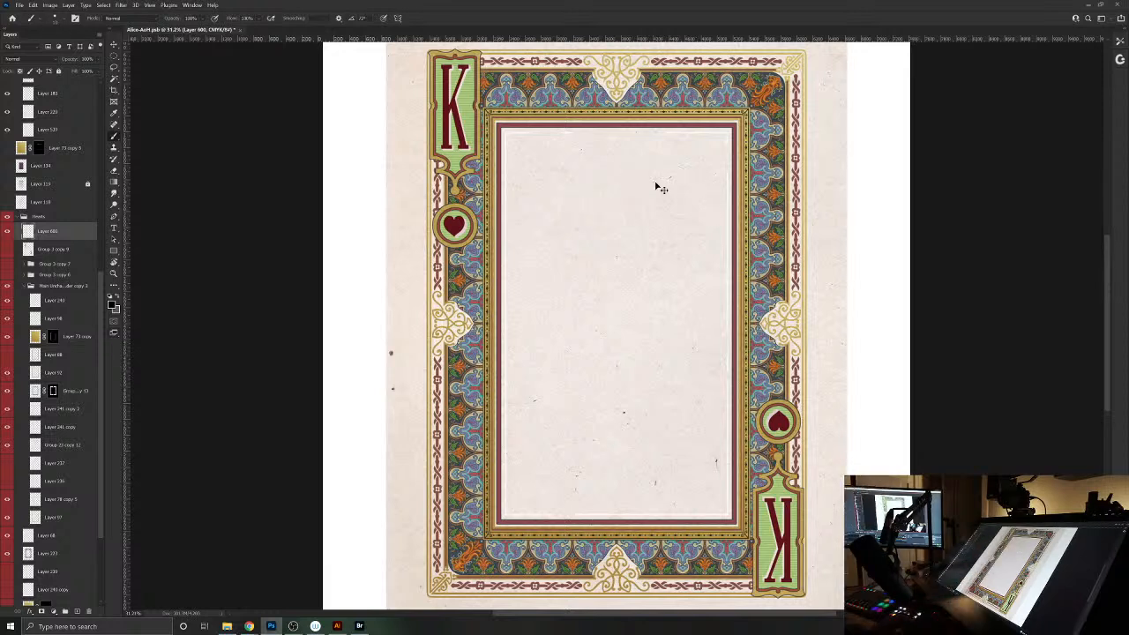
click(396, 18)
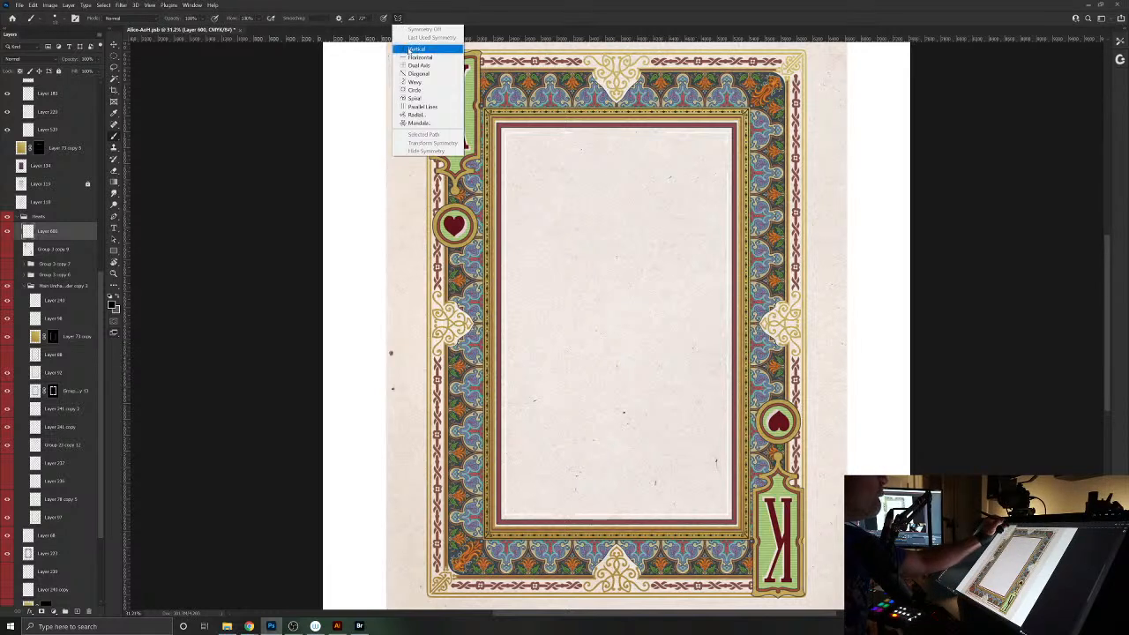
click(414, 50)
key(Return)
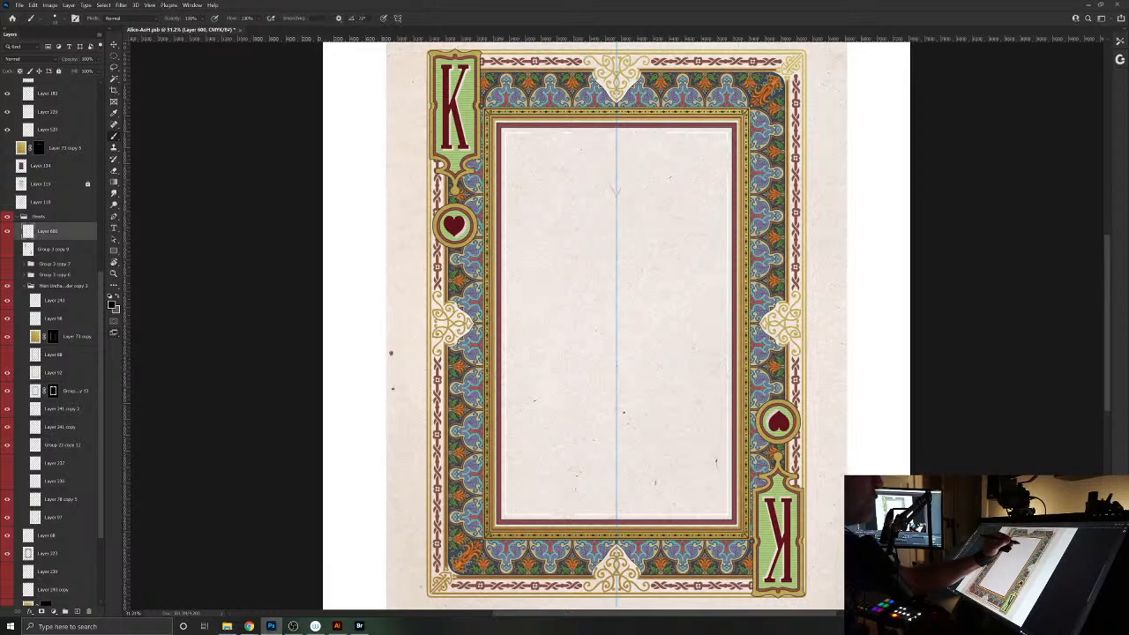
- Sketch a tall, double-outlined heart filling the centre panel, with a pointed tip in the top notch and curled feet at its base
mouse_move(605, 178)
mouse_down()
mouse_move(669, 170)
mouse_move(683, 183)
mouse_move(705, 263)
mouse_move(689, 324)
mouse_move(648, 393)
mouse_move(585, 392)
mouse_move(630, 487)
mouse_up()
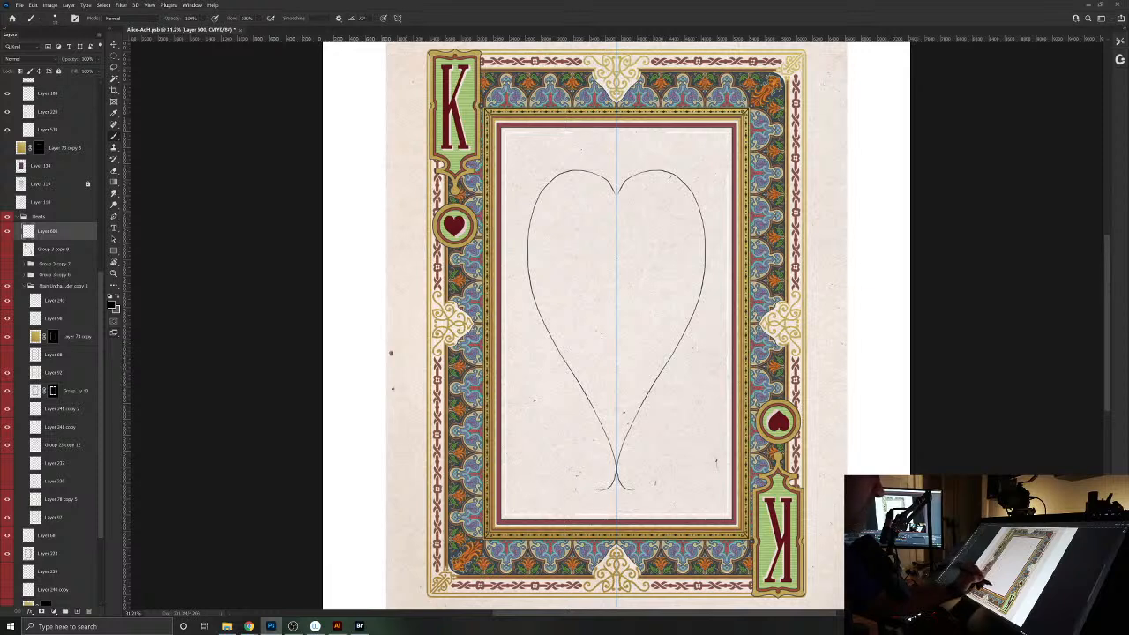
mouse_move(648, 434)
mouse_down()
mouse_move(710, 300)
mouse_move(719, 213)
mouse_move(694, 166)
mouse_move(620, 180)
mouse_move(605, 224)
mouse_move(617, 234)
mouse_up()
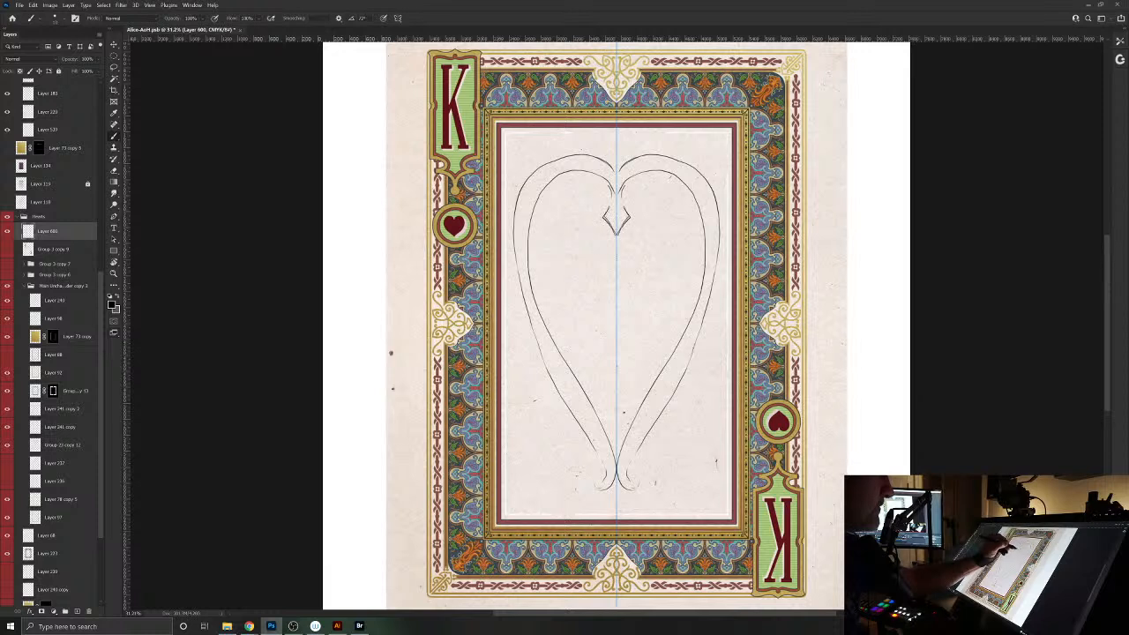
mouse_move(622, 187)
mouse_down()
mouse_move(555, 172)
mouse_move(534, 203)
mouse_move(529, 256)
mouse_move(538, 308)
mouse_move(640, 486)
mouse_up()
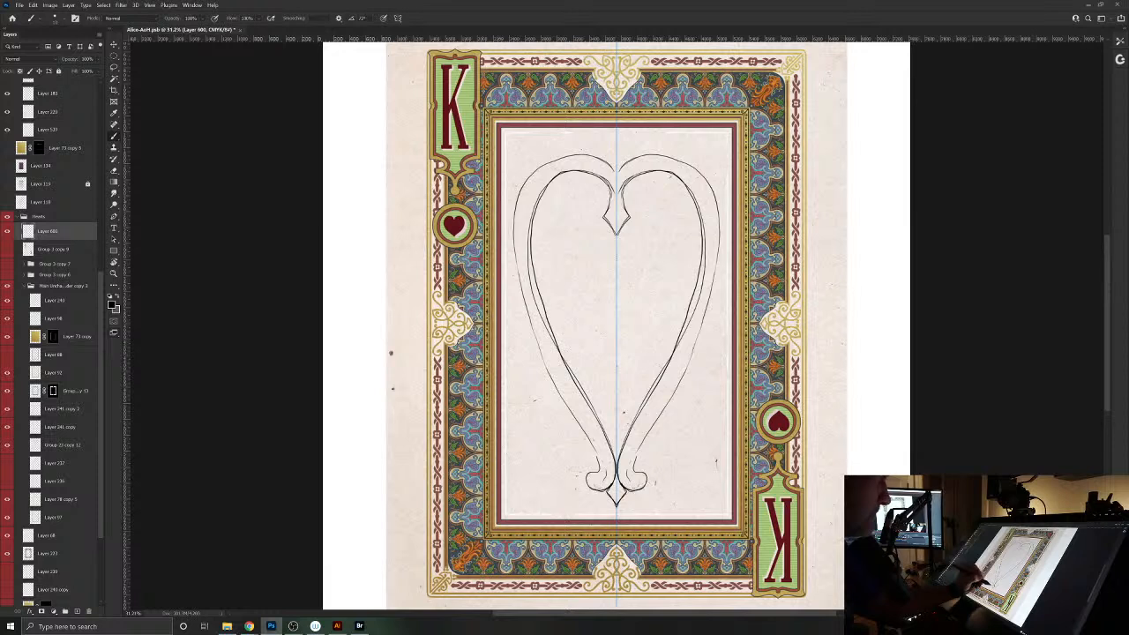
- Sketch wavy detail inside the heart's border, reinforce its outer edge, and add curling scrollwork in the lower corners of the panel
mouse_move(643, 483)
mouse_down()
mouse_move(639, 445)
mouse_move(705, 277)
mouse_move(705, 204)
mouse_up()
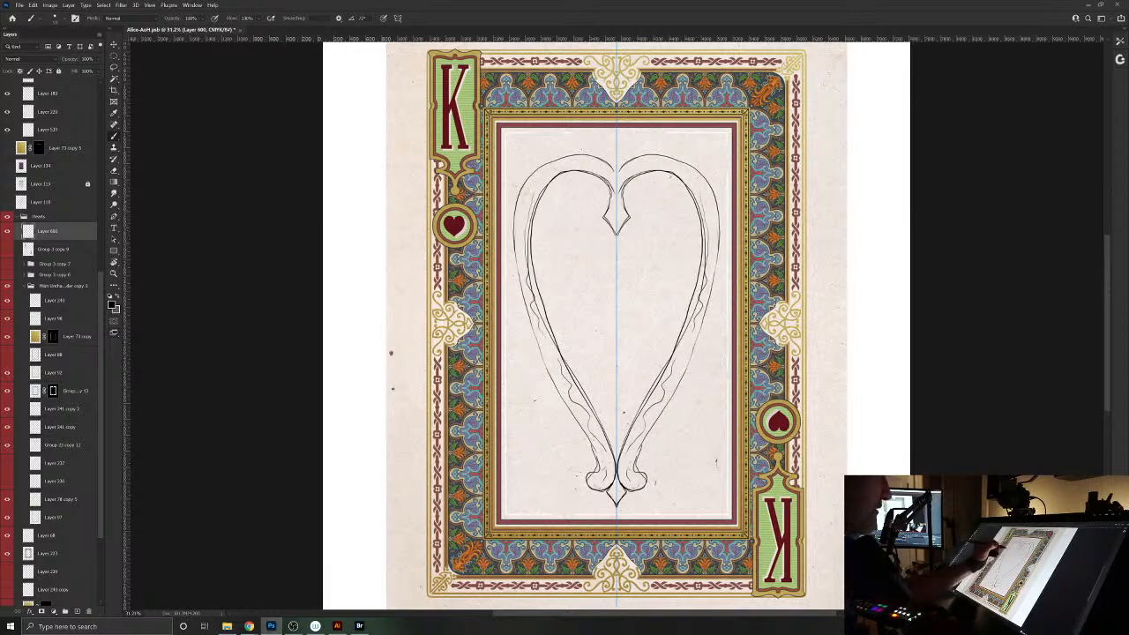
drag(717, 277, 716, 249)
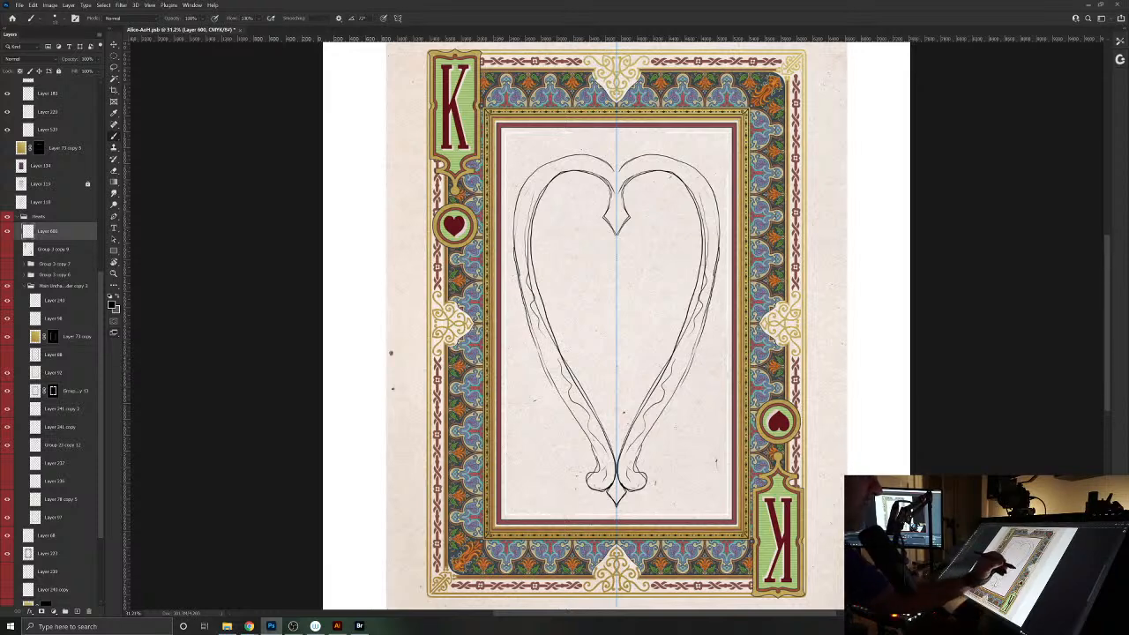
mouse_move(711, 351)
mouse_down()
mouse_move(711, 475)
mouse_move(686, 506)
mouse_move(689, 432)
mouse_move(665, 517)
mouse_up()
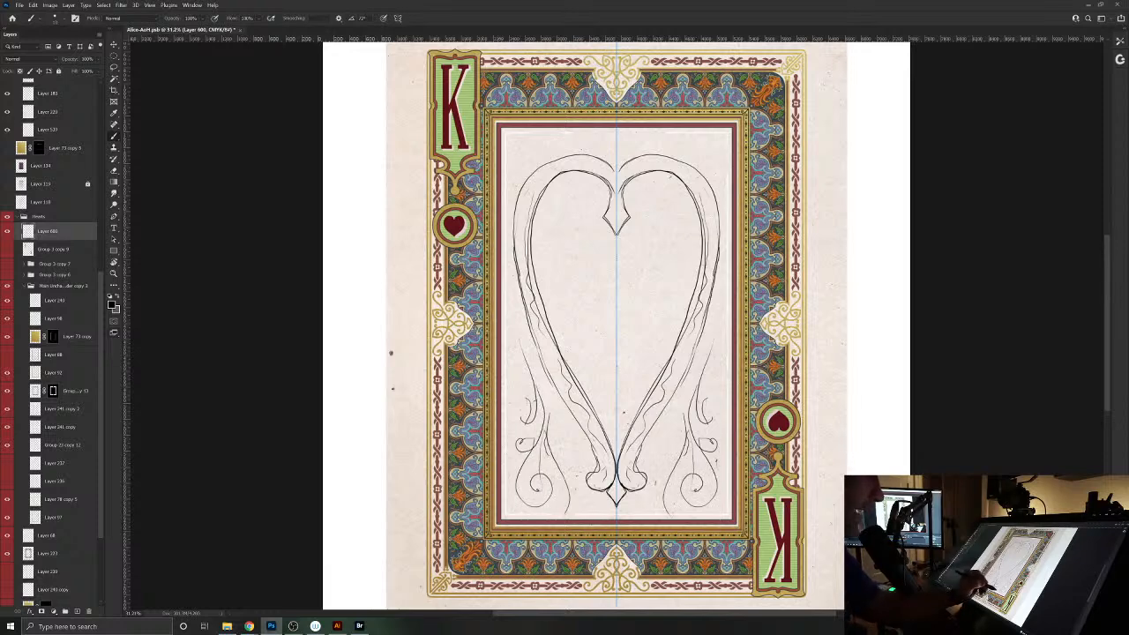
- Extend the scrollwork with curling vines and small hearts around the heart, down the panel's sides and into its corners
mouse_move(681, 437)
mouse_down()
mouse_move(655, 458)
mouse_move(642, 499)
mouse_move(688, 449)
mouse_up()
mouse_move(717, 345)
mouse_down()
mouse_move(719, 256)
mouse_move(702, 187)
mouse_move(716, 167)
mouse_move(685, 143)
mouse_move(640, 136)
mouse_move(634, 161)
mouse_up()
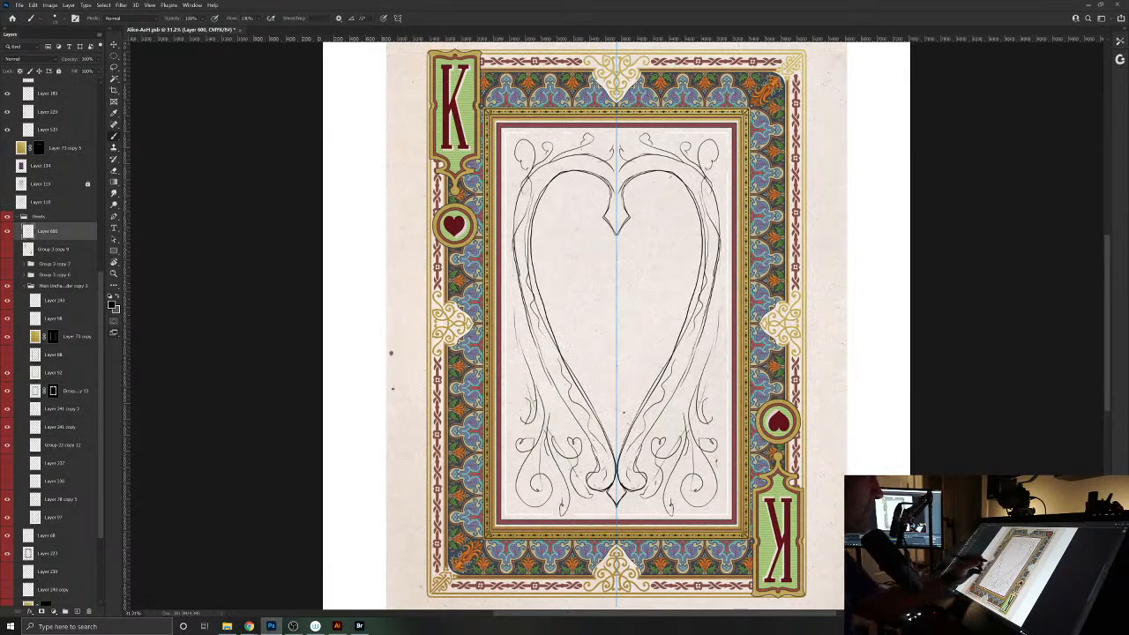
mouse_move(715, 315)
mouse_down()
mouse_move(711, 385)
mouse_move(716, 331)
mouse_up()
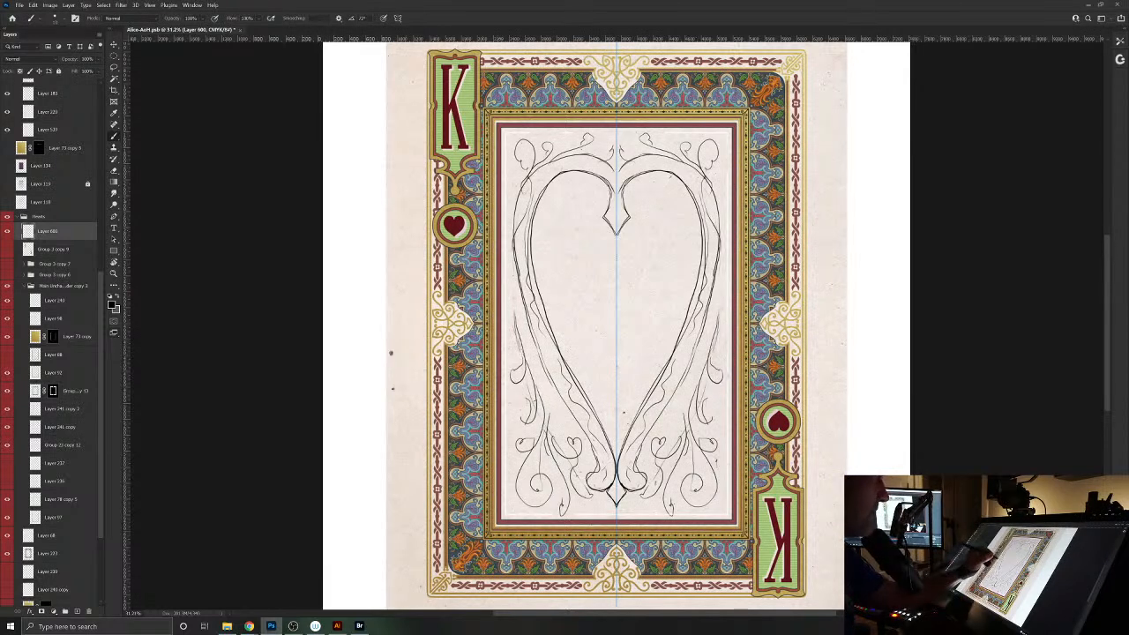
drag(703, 146, 718, 140)
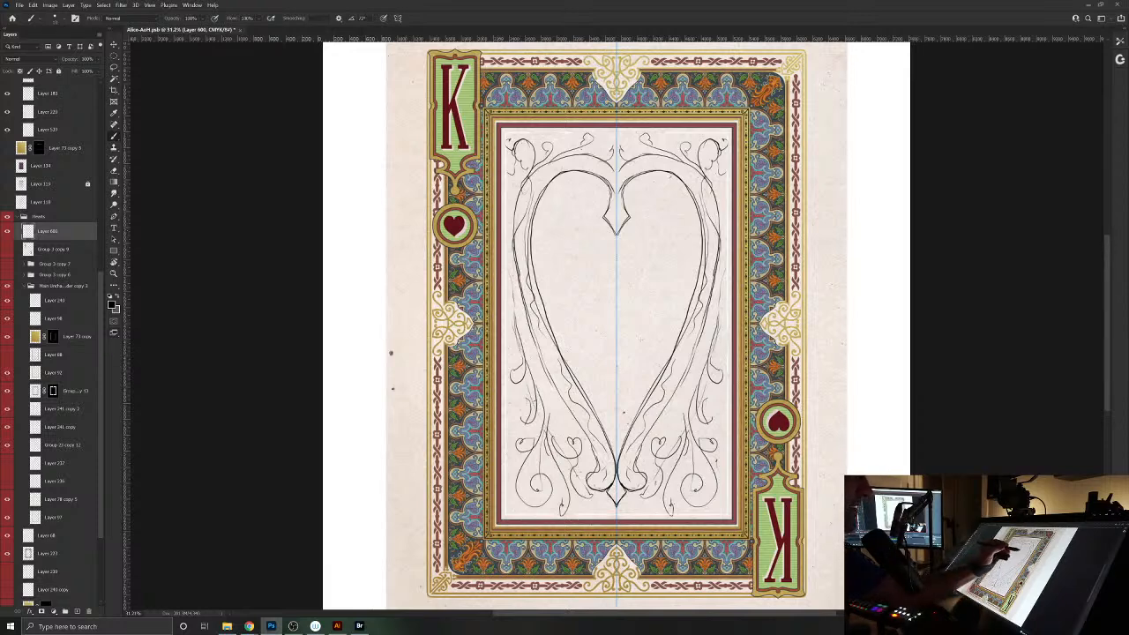
- Turn off paint symmetry and sketch a tilted rectangular plaque with rounded corners across the middle of the heart
mouse_move(554, 238)
mouse_down()
mouse_move(538, 318)
mouse_move(552, 249)
mouse_up()
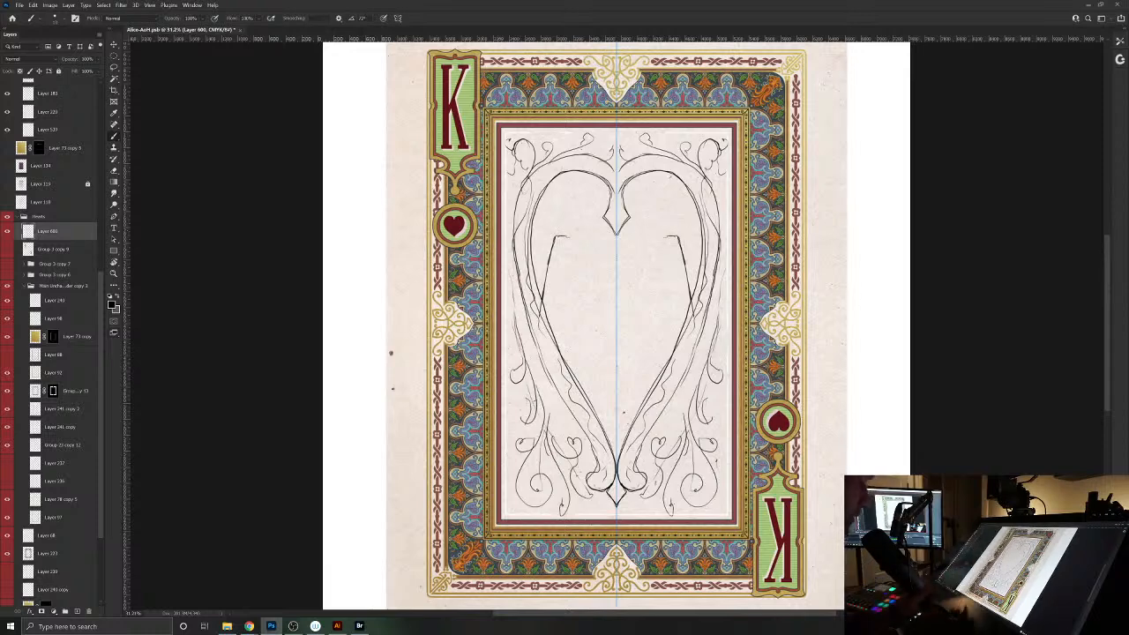
key(ctrl+z)
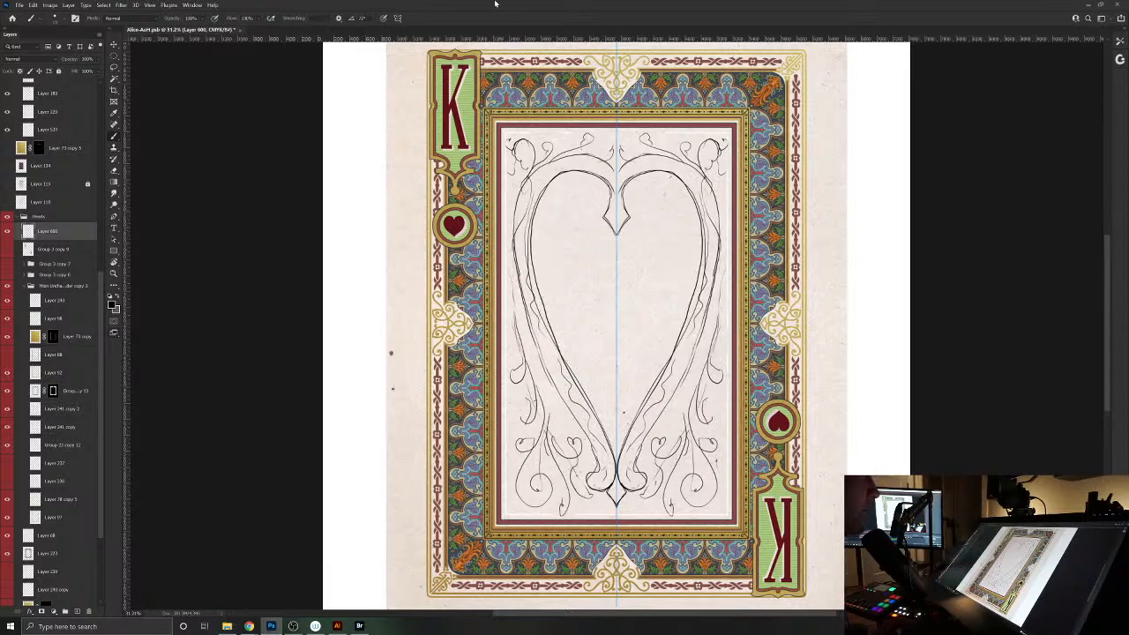
click(397, 18)
click(397, 30)
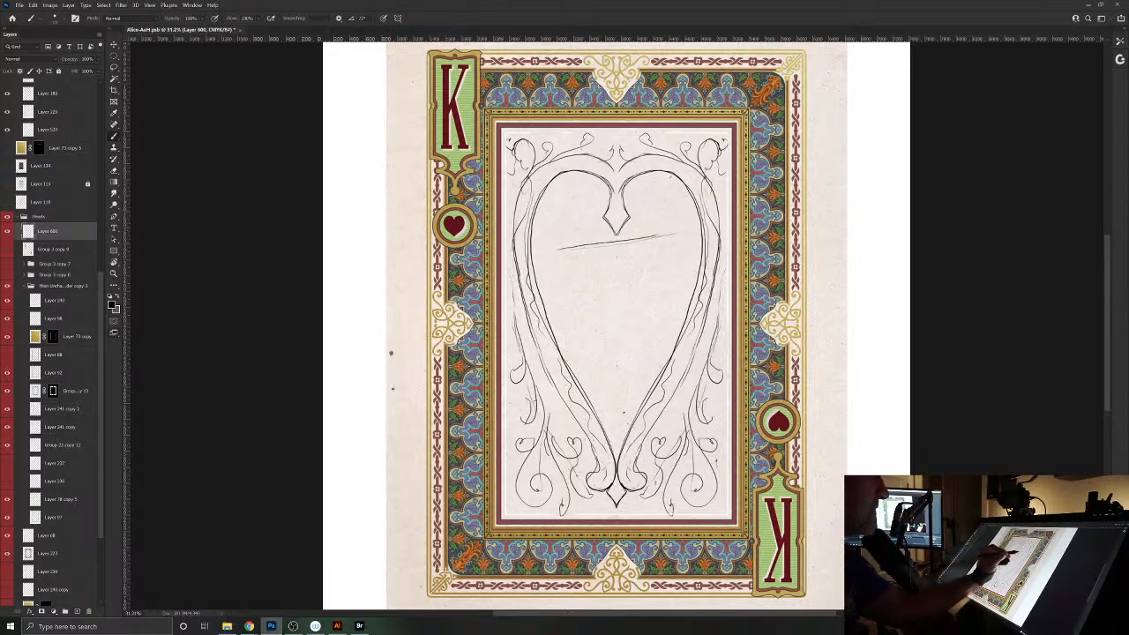
mouse_move(680, 232)
mouse_down()
mouse_move(562, 247)
mouse_move(679, 234)
mouse_up()
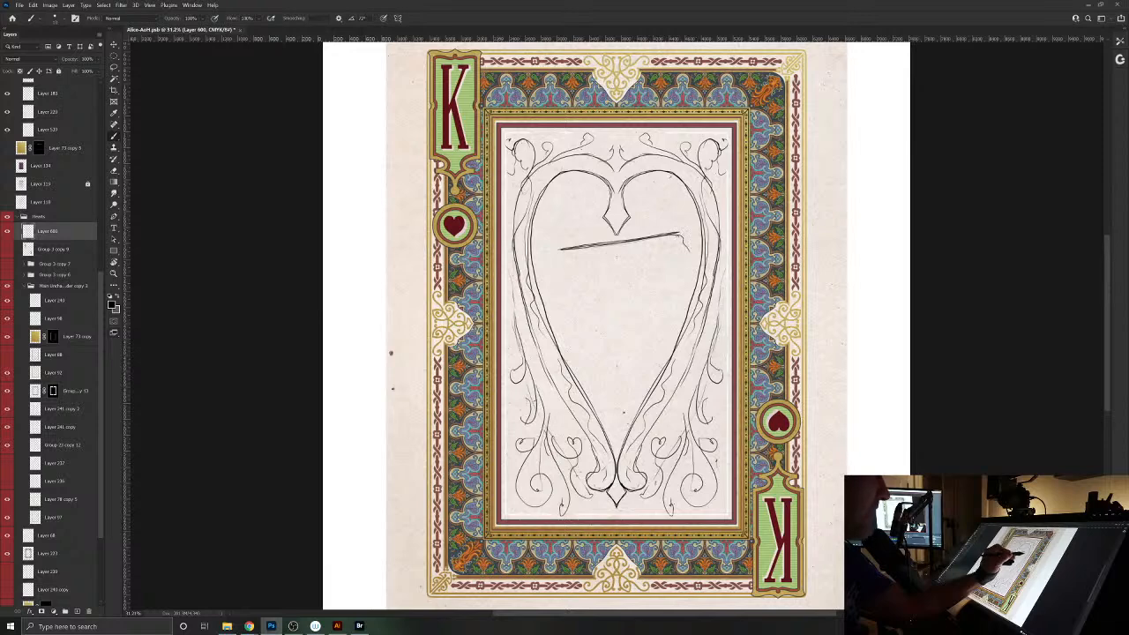
mouse_move(670, 351)
mouse_down()
mouse_move(706, 326)
mouse_move(556, 364)
mouse_move(541, 295)
mouse_up()
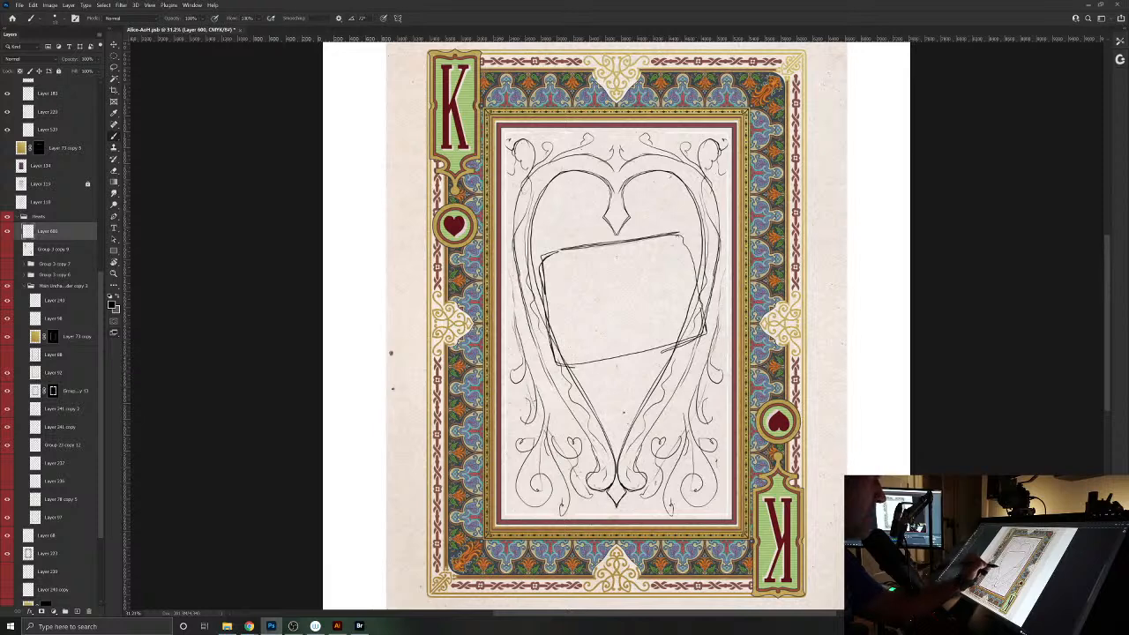
mouse_move(572, 366)
mouse_down()
mouse_move(658, 351)
mouse_move(555, 361)
mouse_move(538, 269)
mouse_up()
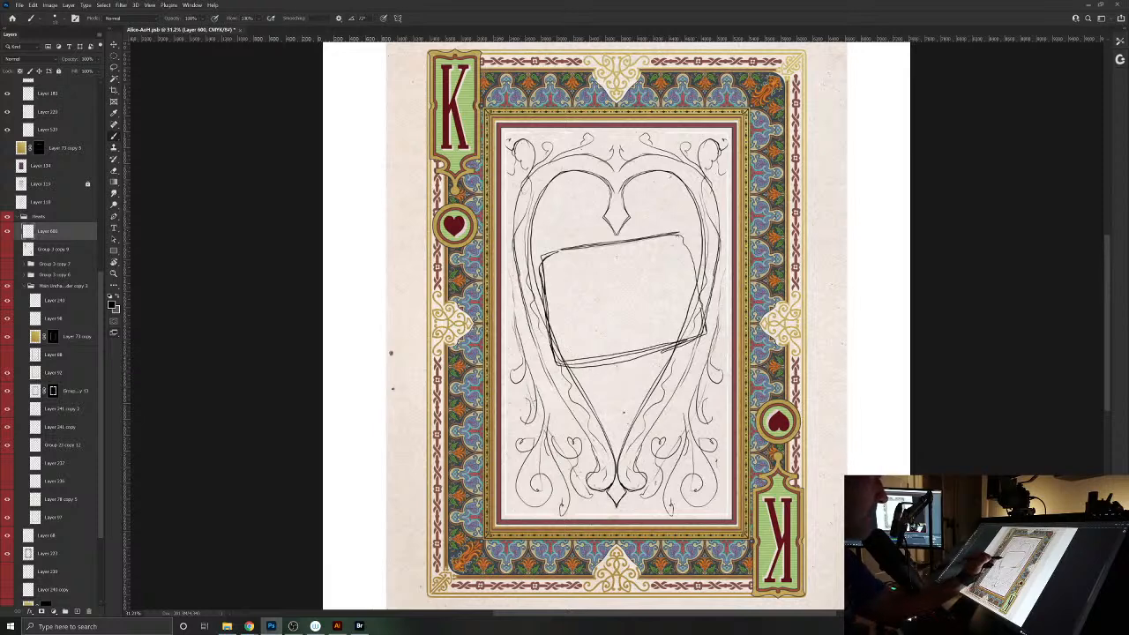
drag(681, 234, 697, 291)
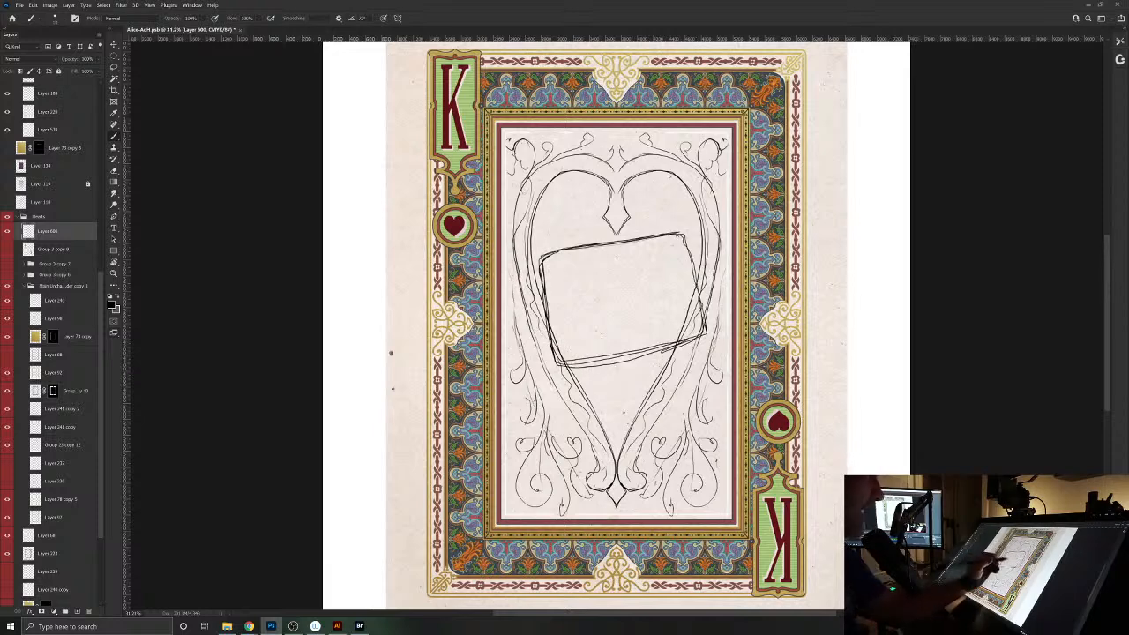
- Erase the parts of the heart outline that cross the inside of the tilted plaque
key(e)
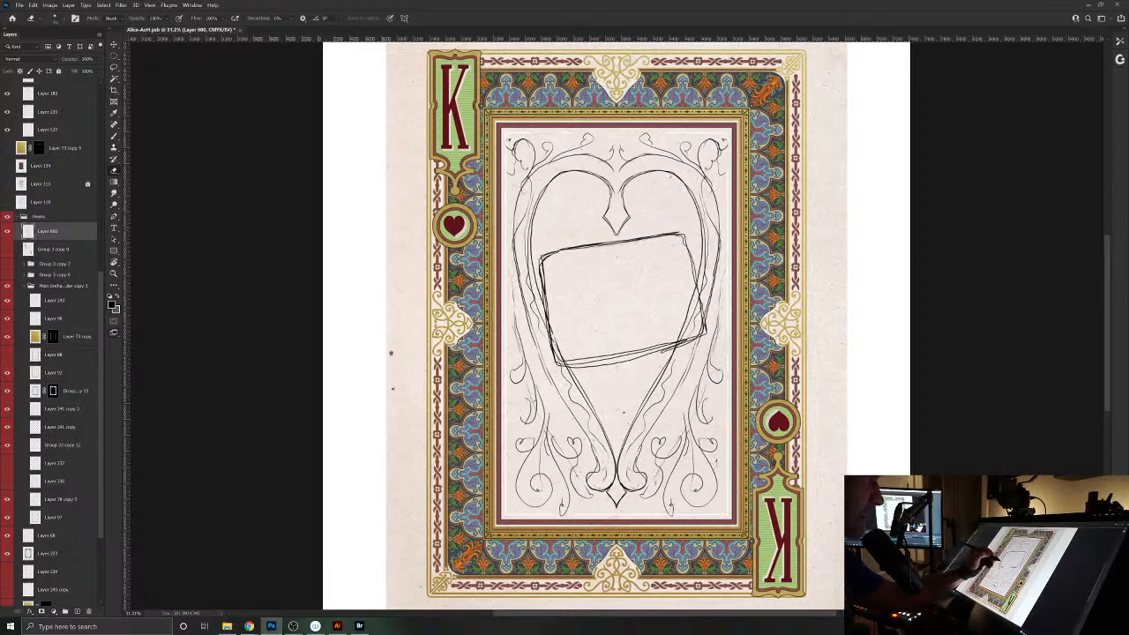
drag(556, 331, 578, 353)
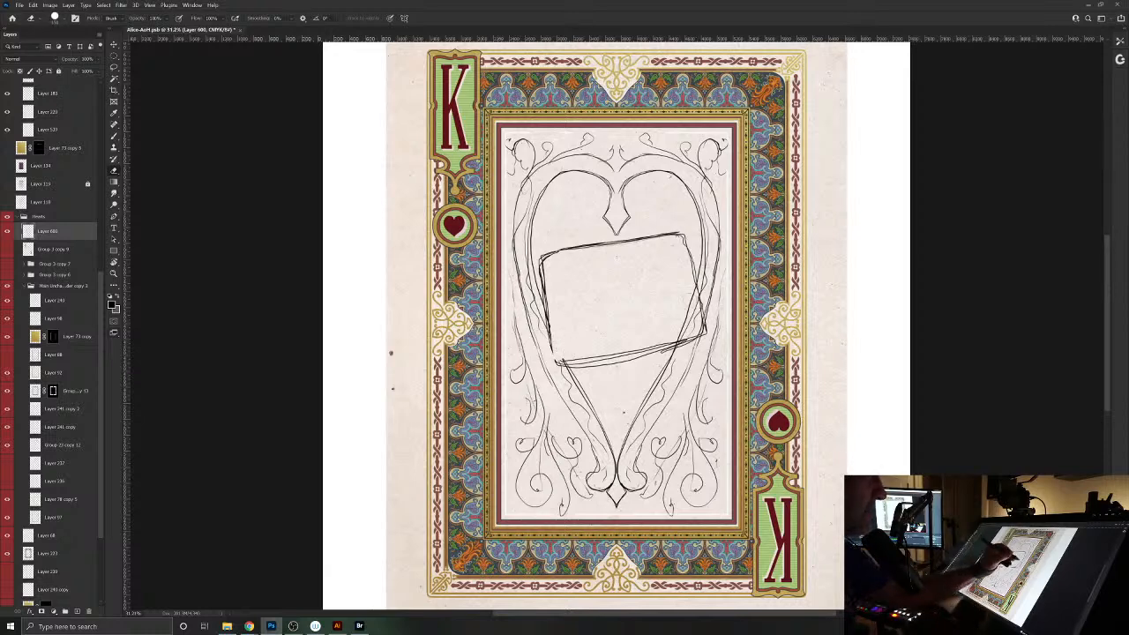
drag(692, 292, 684, 339)
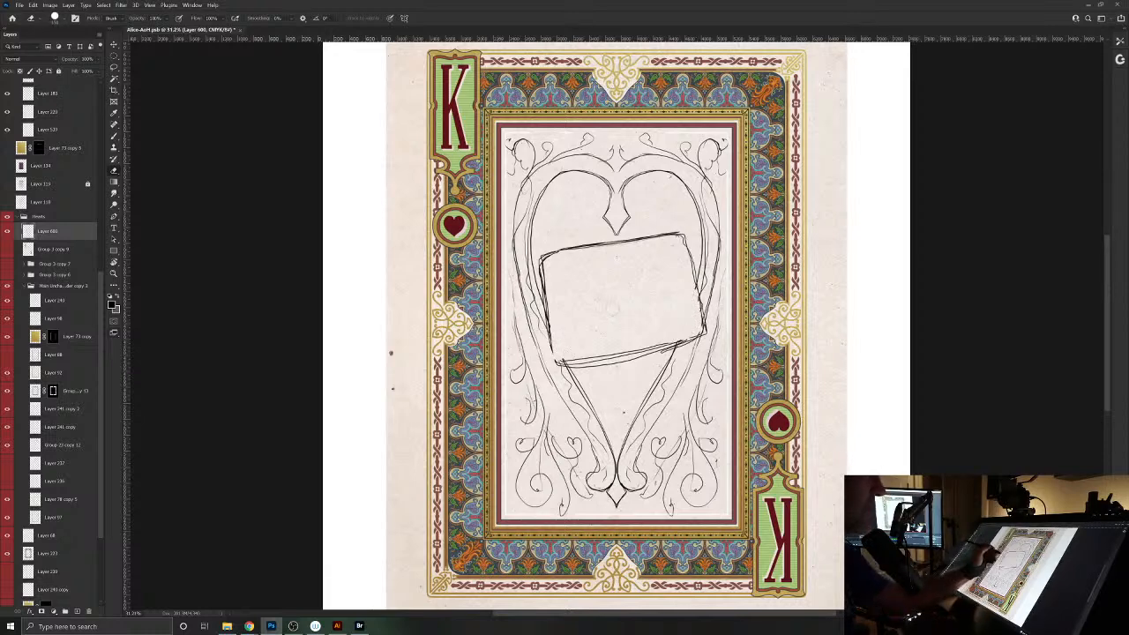
- Brush wavy edge details and crumb shapes around the plaque's lower corner, and start a large initial letter inside it
key(b)
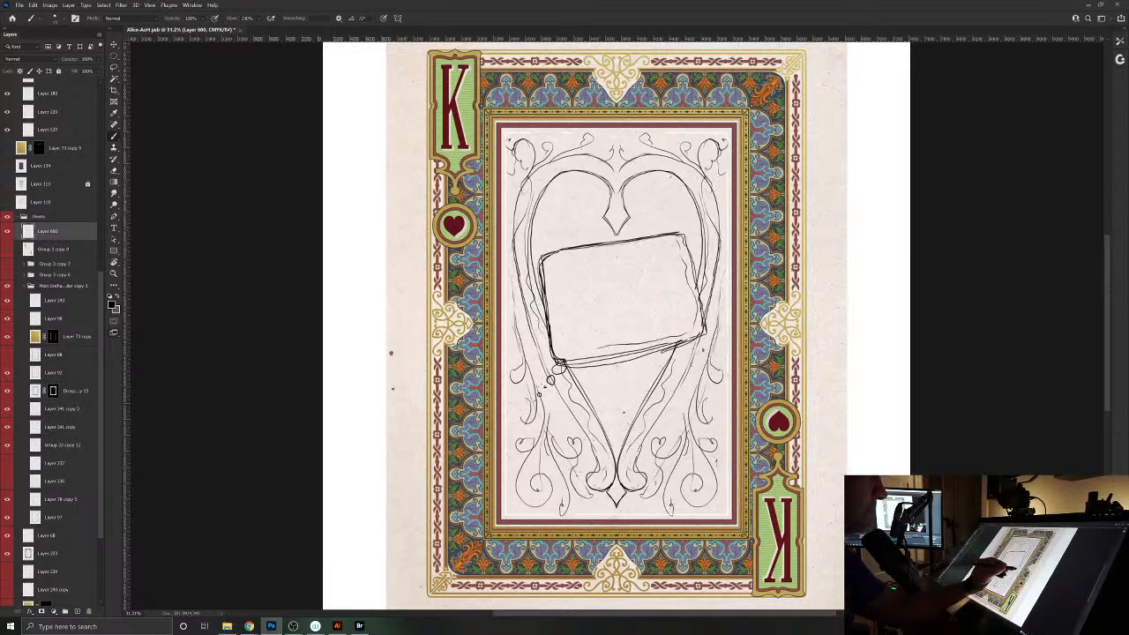
drag(684, 214, 686, 224)
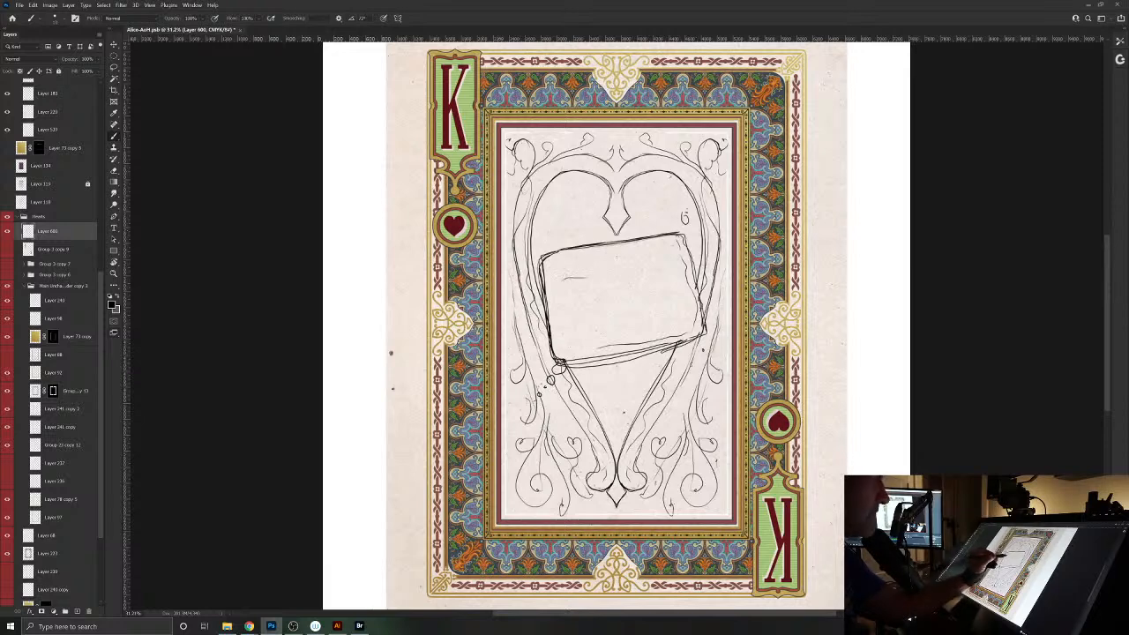
drag(589, 280, 569, 316)
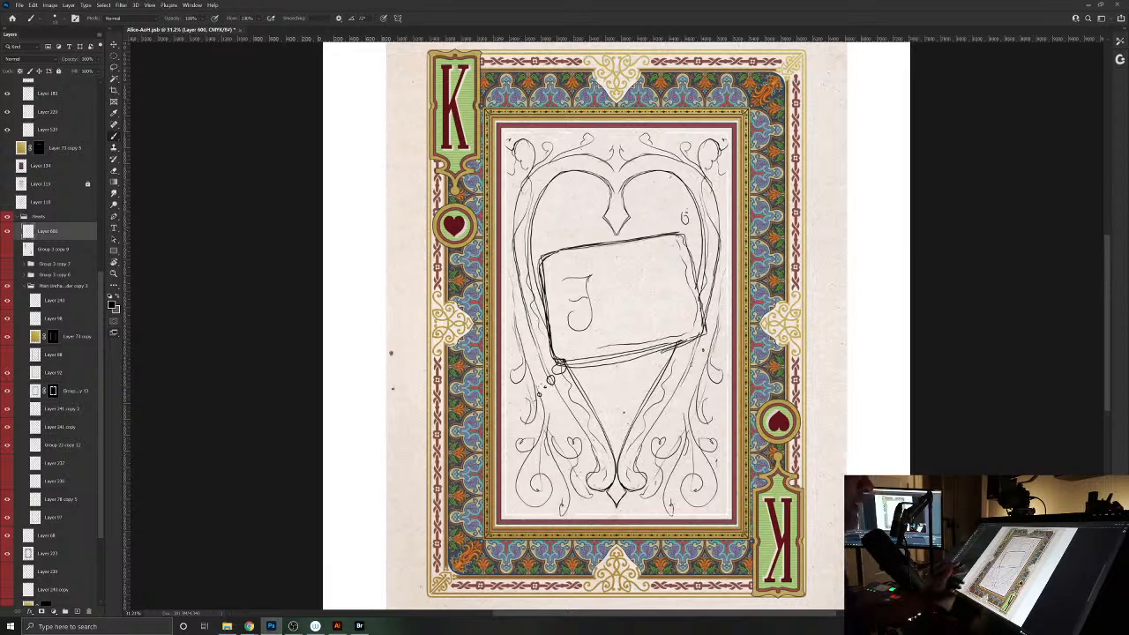
key(super)
text(ping Tool)
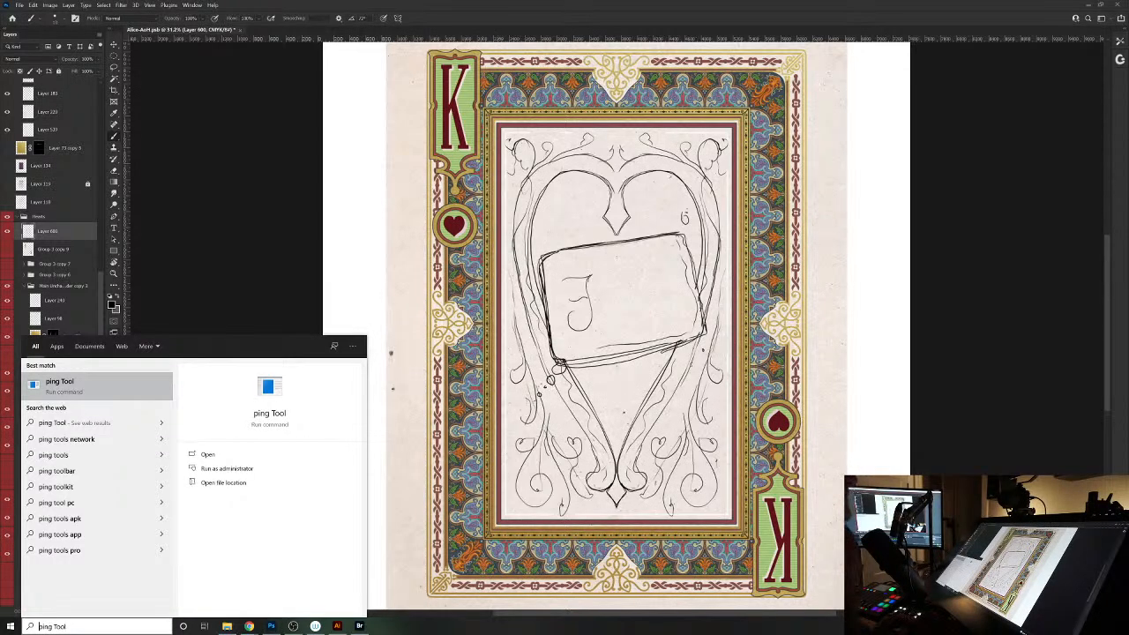
key(Return)
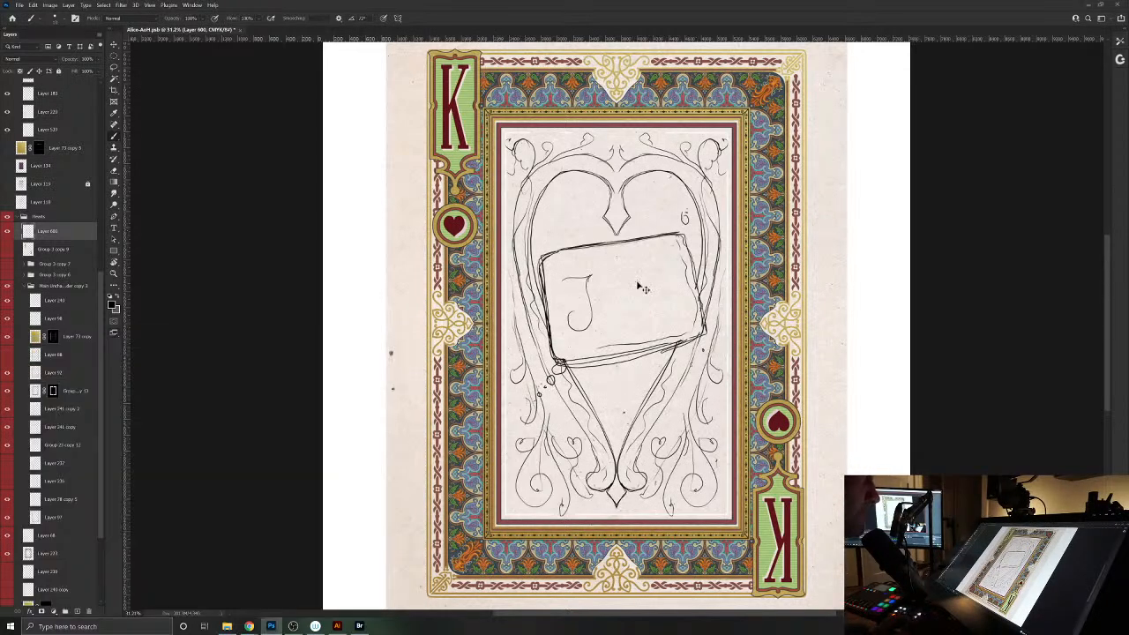
- Undo the last lettering strokes and hand-letter "Eat Me" with an underline flourish inside the plaque
key(ctrl+z)
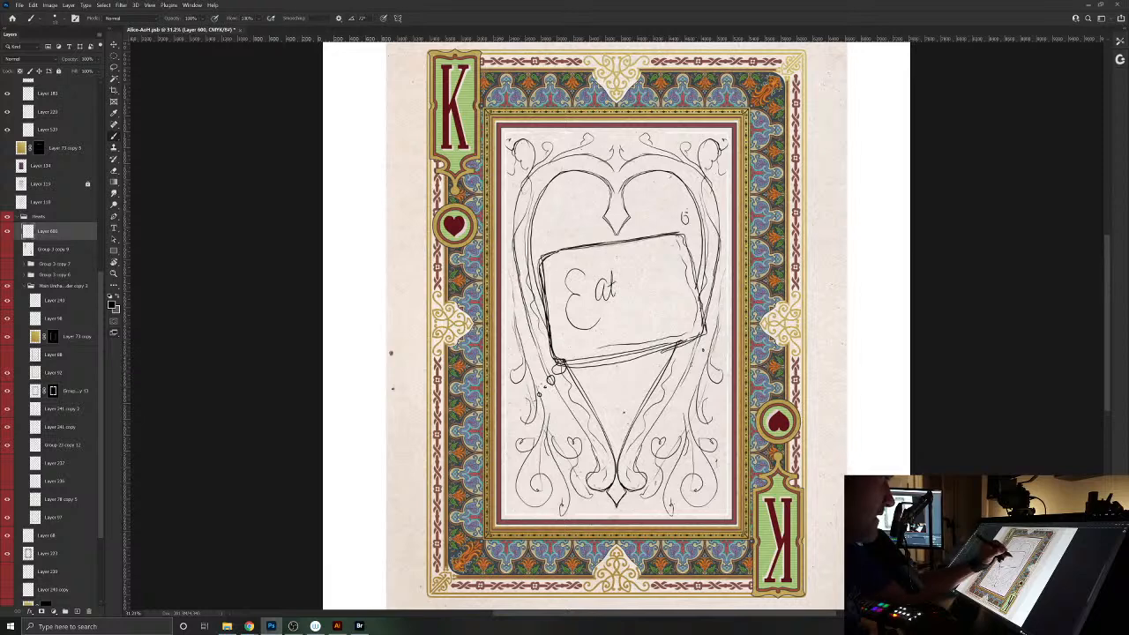
mouse_move(648, 277)
mouse_down()
mouse_move(673, 313)
mouse_move(572, 330)
mouse_up()
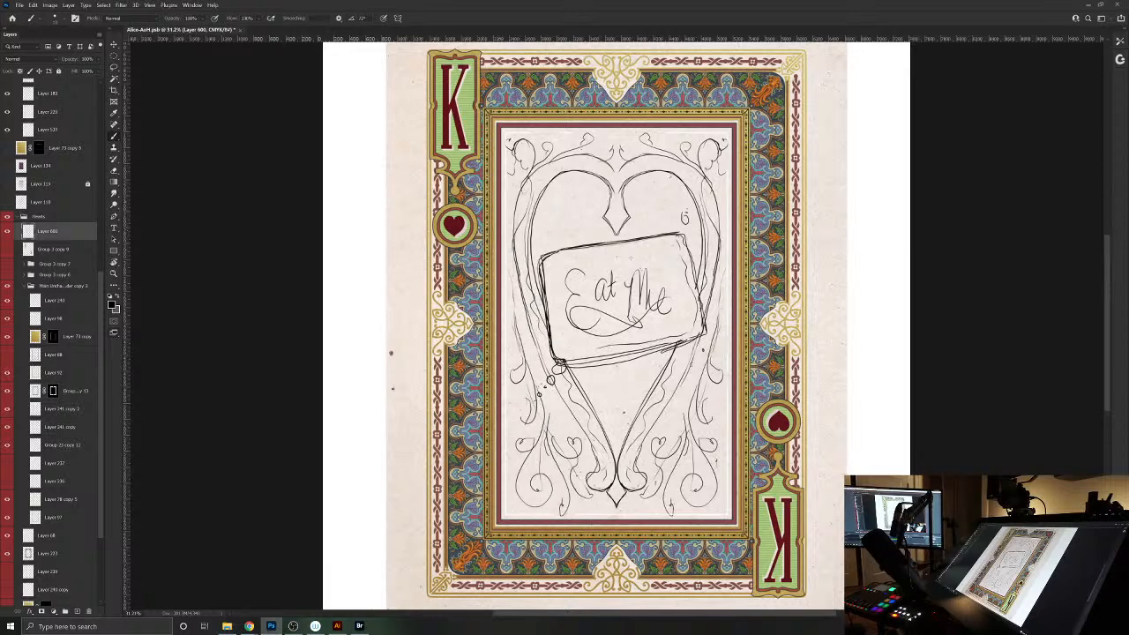
- Compare the card with and without the sketch layer, leaving that layer hidden
click(9, 231)
click(9, 232)
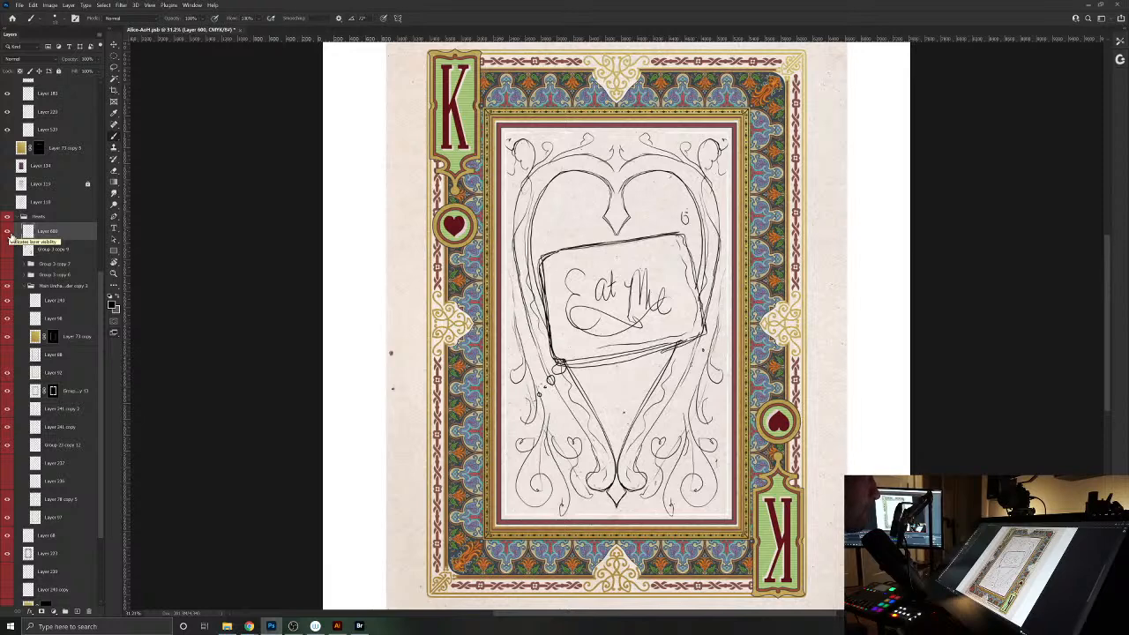
click(9, 232)
click(9, 232)
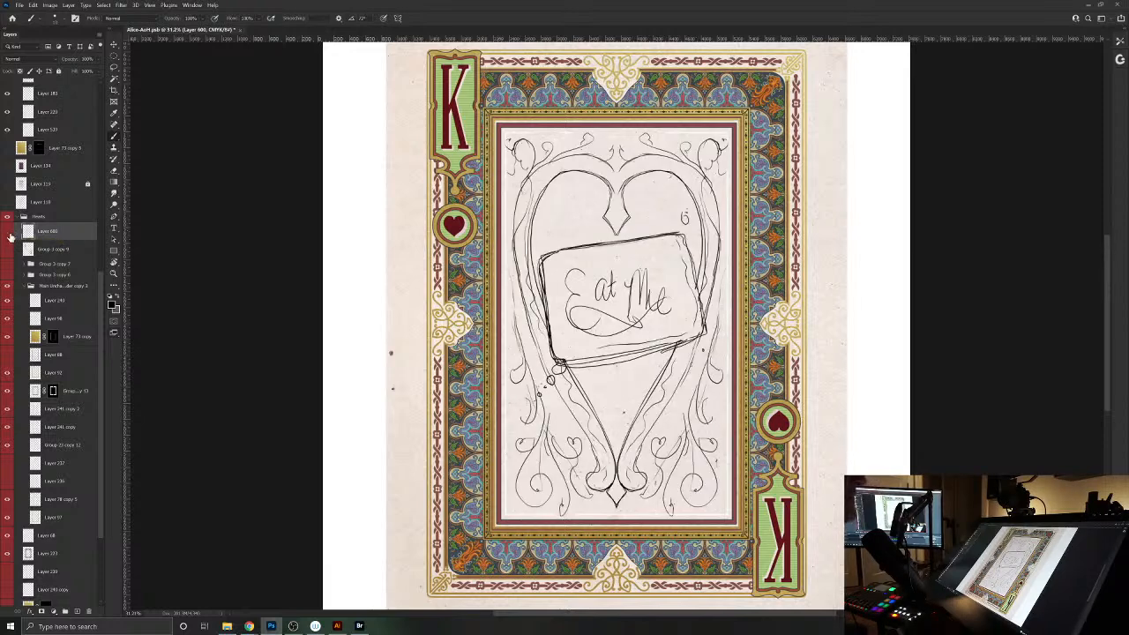
click(10, 234)
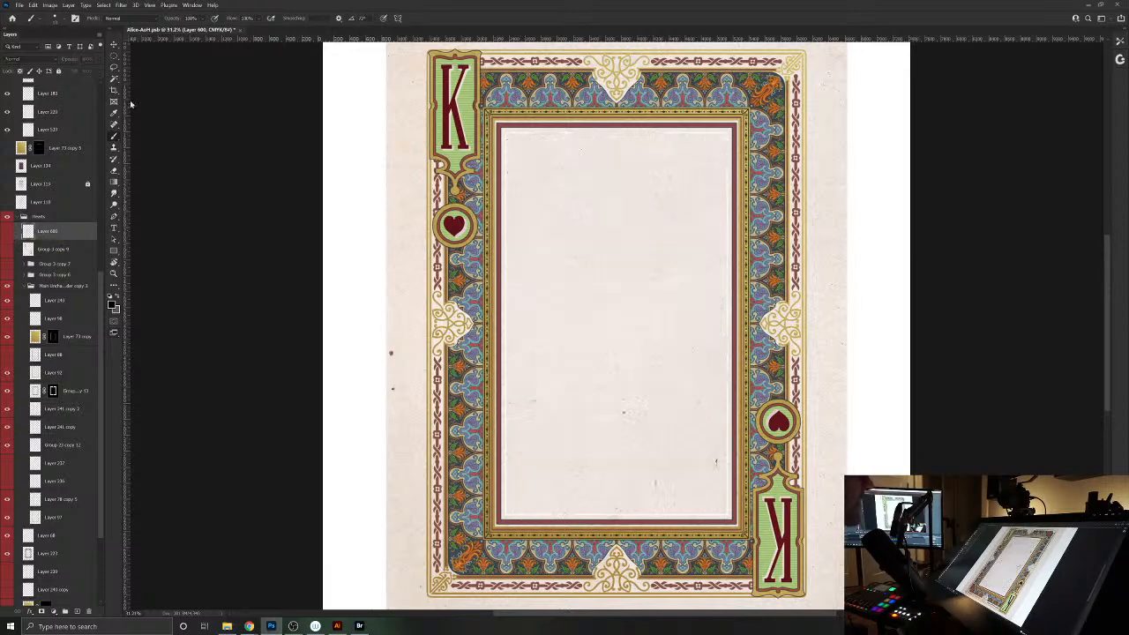
- Re-enable vertical paint symmetry, collapse the Hearts group, and add a new layer above the visible layer with the white mask
click(400, 20)
click(413, 46)
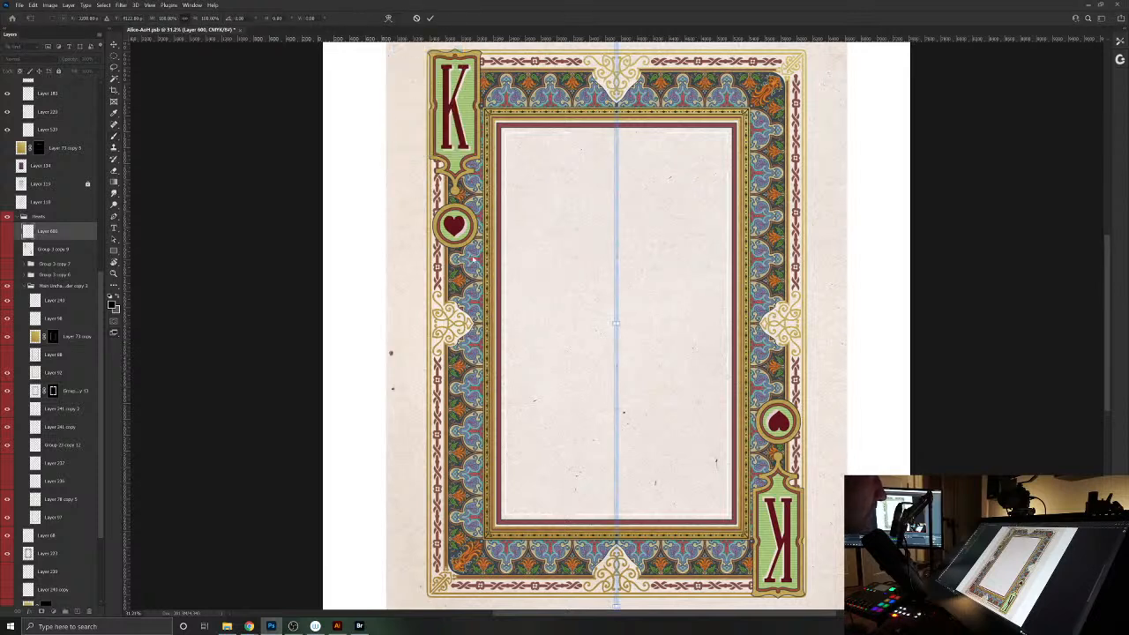
click(41, 254)
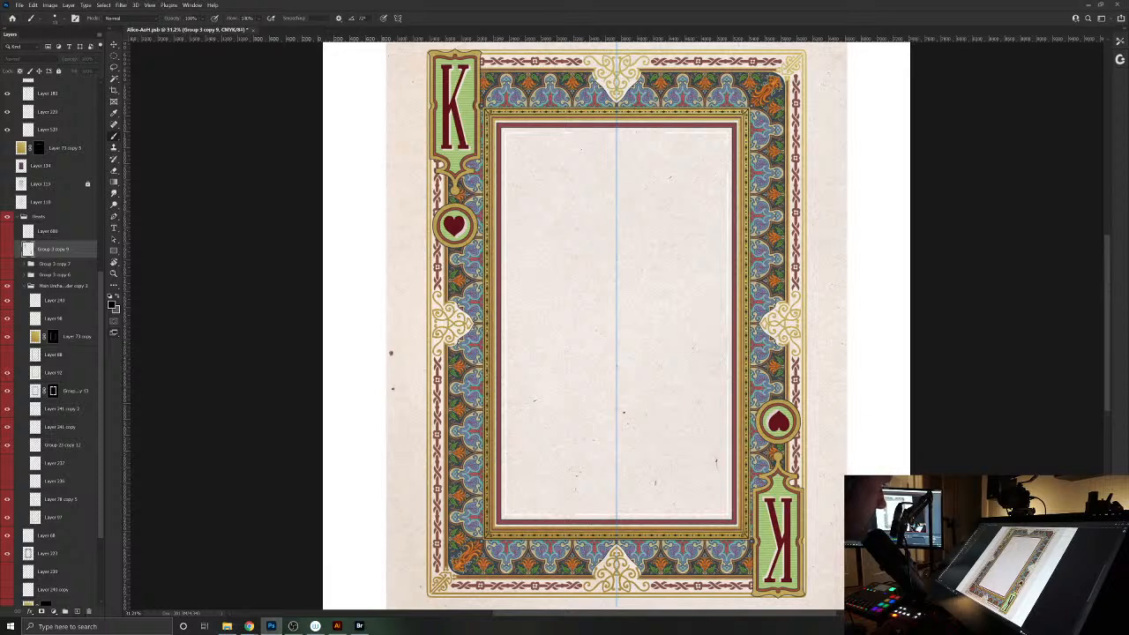
click(18, 216)
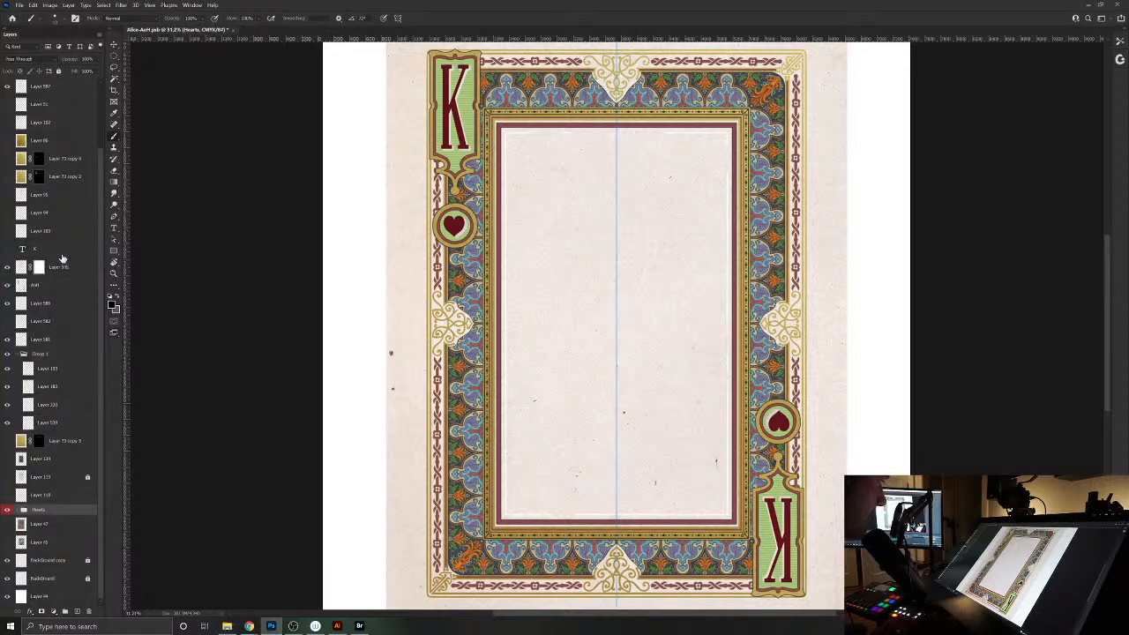
click(27, 264)
key(ctrl+shift+alt+n)
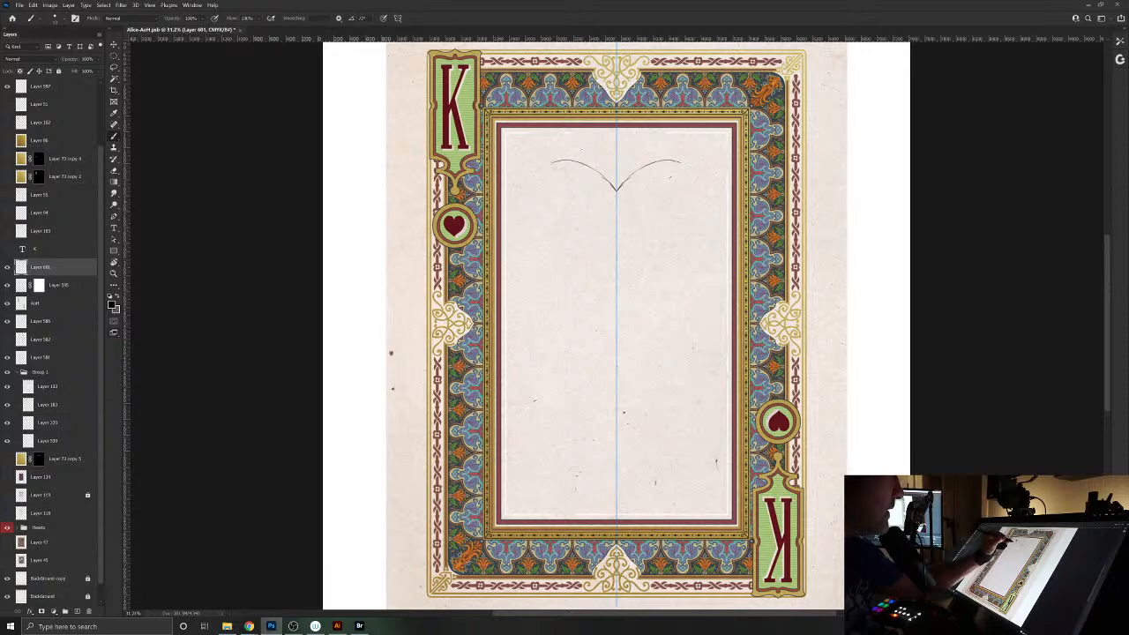
- Sketch a fresh tall symmetrical heart outline in the centre panel, with curled feet at its base and reinforced sides
mouse_move(539, 165)
mouse_down()
mouse_move(578, 161)
mouse_move(612, 185)
mouse_move(604, 222)
mouse_up()
mouse_move(608, 180)
mouse_down()
mouse_move(617, 207)
mouse_move(608, 182)
mouse_move(552, 159)
mouse_move(524, 201)
mouse_move(591, 155)
mouse_move(532, 181)
mouse_move(519, 280)
mouse_up()
drag(519, 204, 534, 317)
mouse_move(519, 242)
mouse_down()
mouse_move(543, 335)
mouse_move(612, 448)
mouse_move(589, 487)
mouse_move(607, 460)
mouse_move(589, 417)
mouse_up()
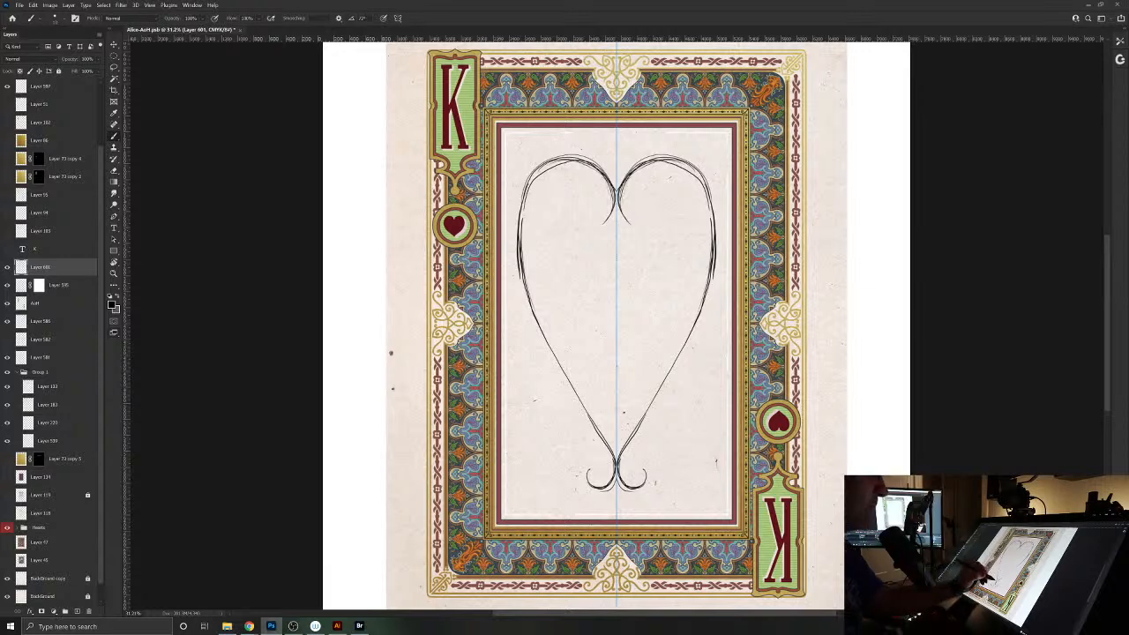
drag(596, 430, 546, 333)
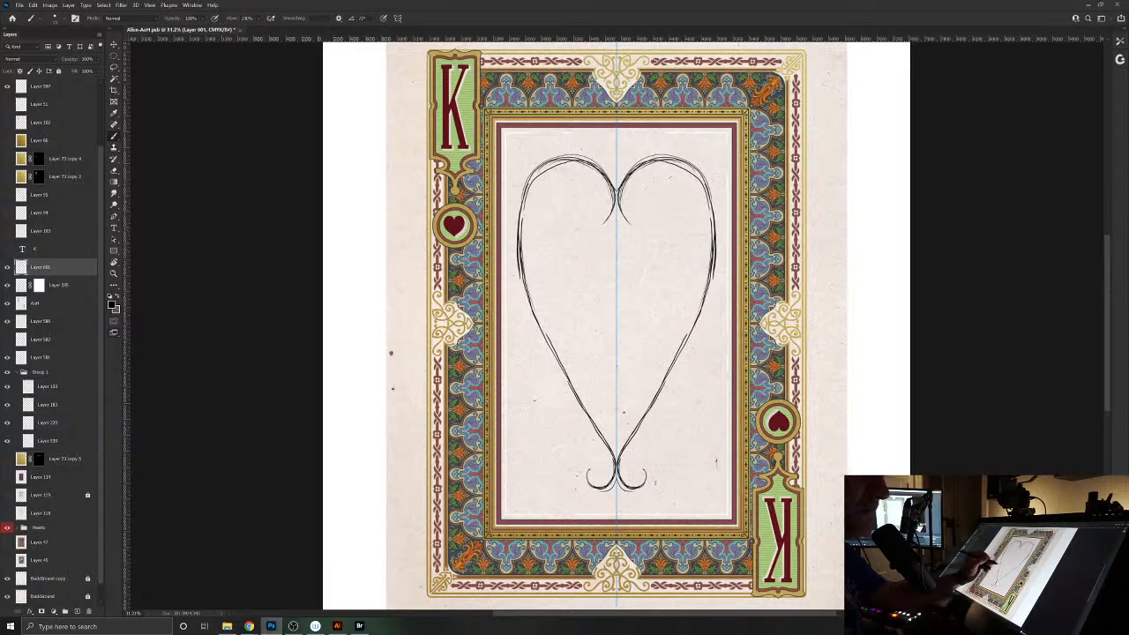
drag(597, 432, 529, 275)
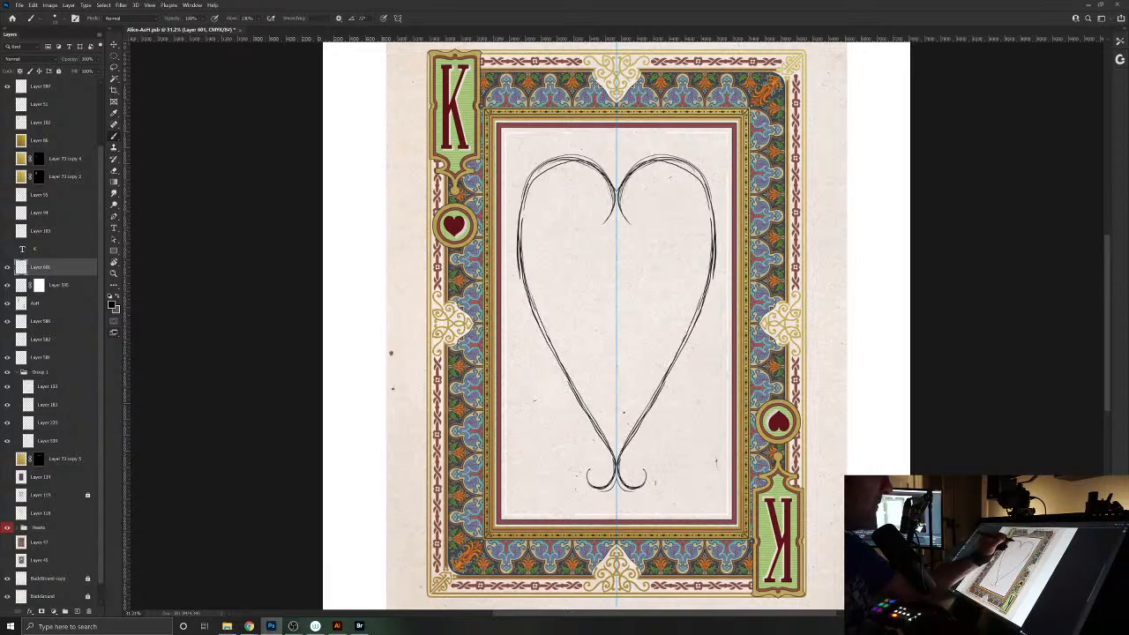
- Thicken the curls at the heart's top notch and draw an inner outline down both sides to the base
mouse_move(554, 163)
mouse_down()
mouse_move(605, 197)
mouse_move(599, 221)
mouse_up()
drag(607, 181, 609, 223)
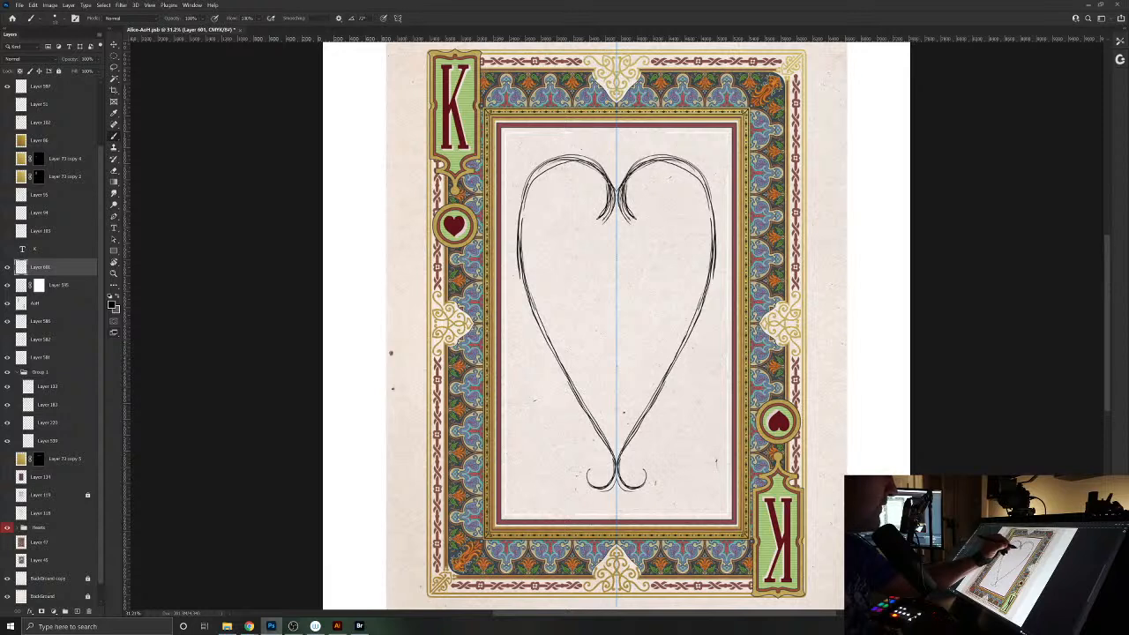
mouse_move(586, 162)
mouse_down()
mouse_move(607, 217)
mouse_move(594, 174)
mouse_move(571, 159)
mouse_move(525, 217)
mouse_move(527, 296)
mouse_up()
drag(526, 241, 538, 304)
drag(568, 361, 621, 458)
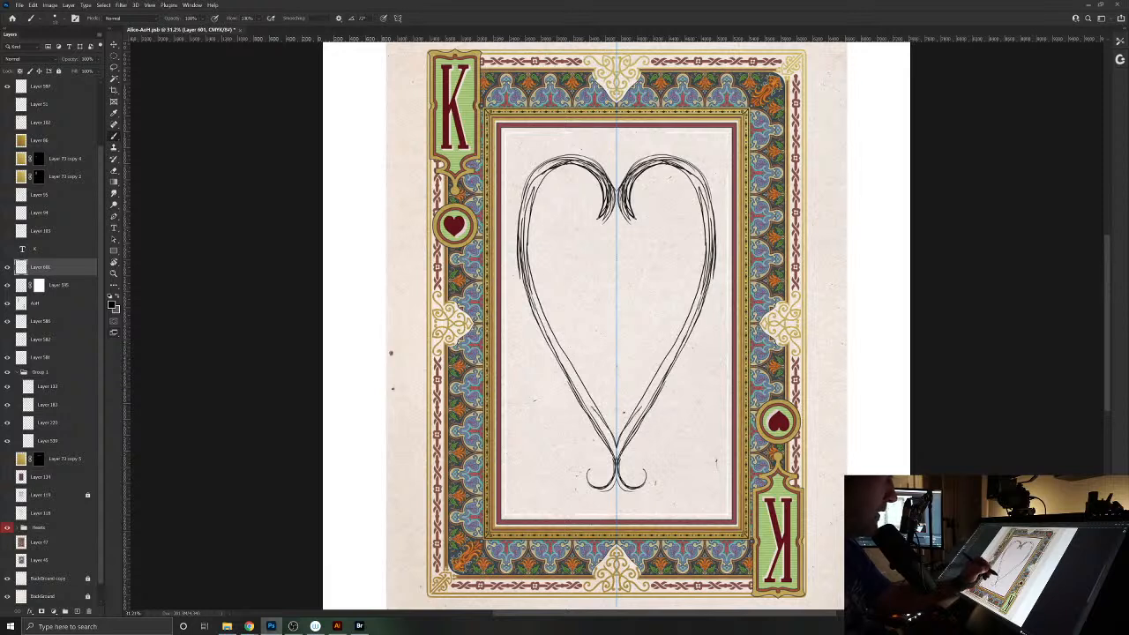
drag(638, 410, 619, 450)
- Sketch pointed ornaments between the curled feet and below the top notch, and darken the heart's upper inner outline
mouse_move(619, 446)
mouse_down()
mouse_move(614, 482)
mouse_move(595, 482)
mouse_move(649, 485)
mouse_move(621, 489)
mouse_move(618, 506)
mouse_up()
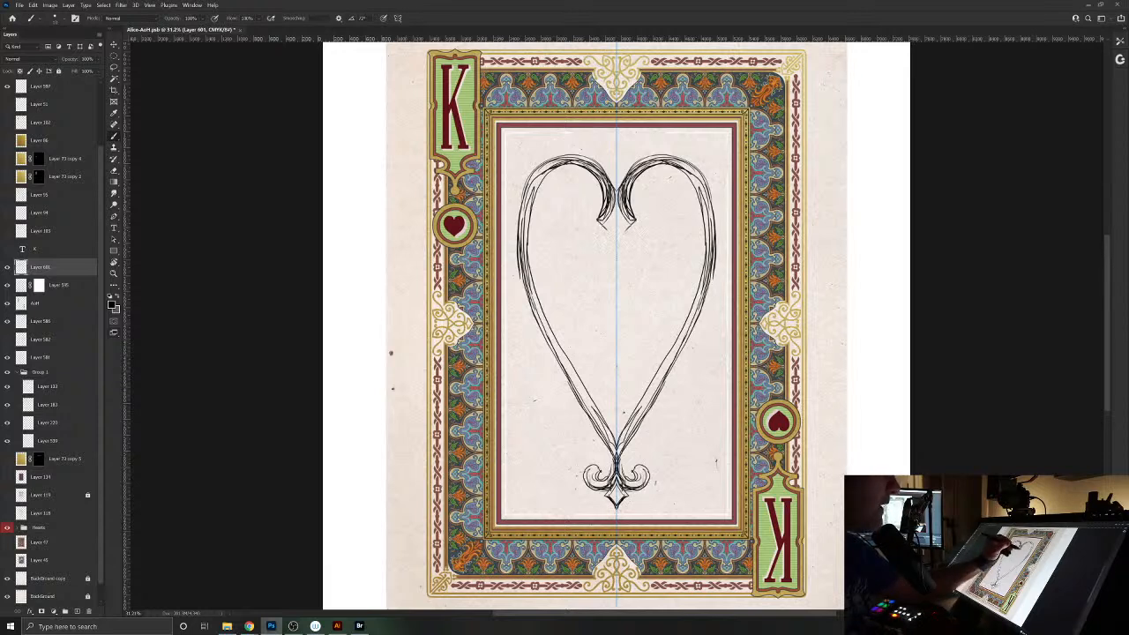
drag(624, 228, 617, 247)
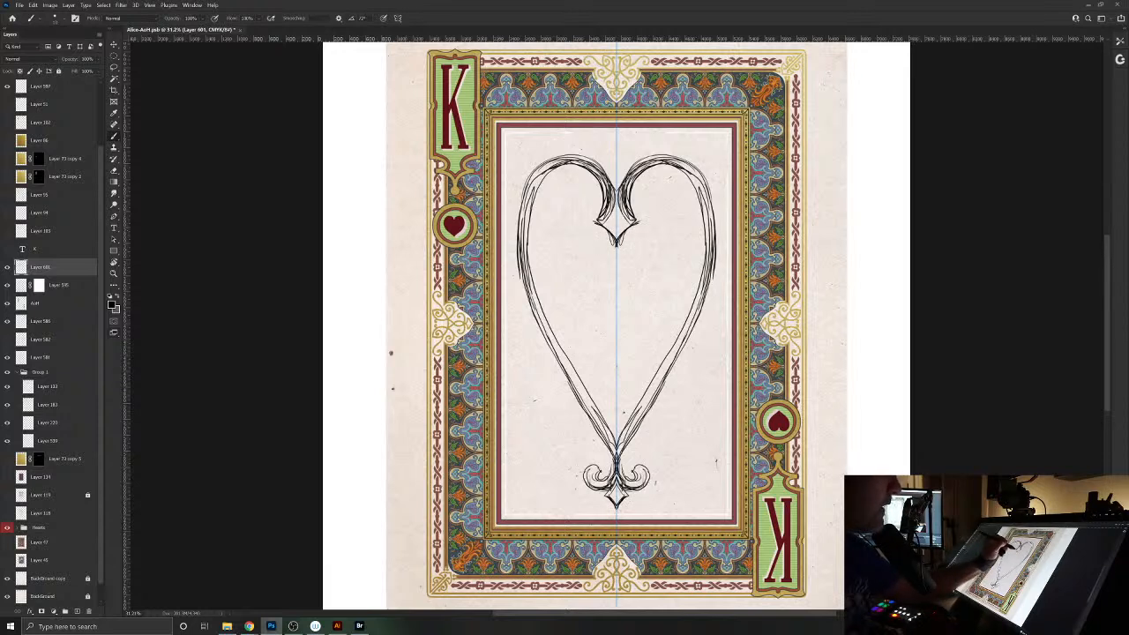
drag(636, 196, 635, 219)
mouse_move(633, 176)
mouse_down()
mouse_move(637, 219)
mouse_move(617, 245)
mouse_move(633, 187)
mouse_move(637, 214)
mouse_move(654, 171)
mouse_move(685, 180)
mouse_move(704, 261)
mouse_up()
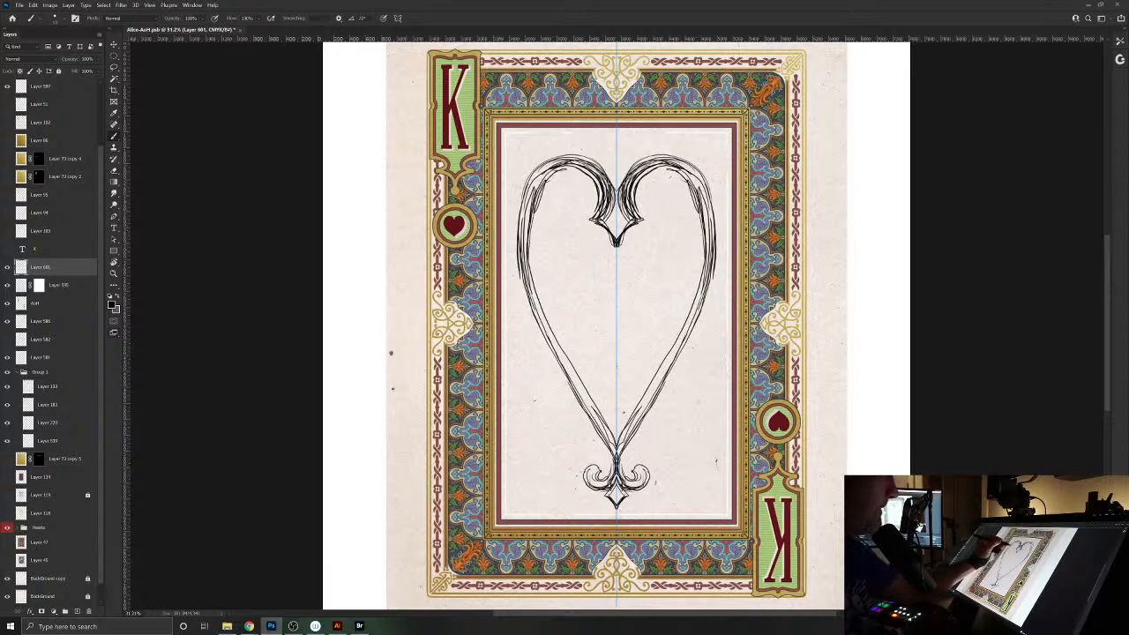
- Reinforce both sides of the heart with extra brush strokes running down to the curled base
mouse_move(702, 220)
mouse_down()
mouse_move(695, 322)
mouse_move(651, 411)
mouse_up()
mouse_move(654, 408)
mouse_down()
mouse_move(617, 481)
mouse_move(642, 472)
mouse_move(628, 490)
mouse_move(640, 489)
mouse_up()
mouse_move(632, 443)
mouse_down()
mouse_move(620, 473)
mouse_move(711, 291)
mouse_up()
drag(624, 460, 647, 423)
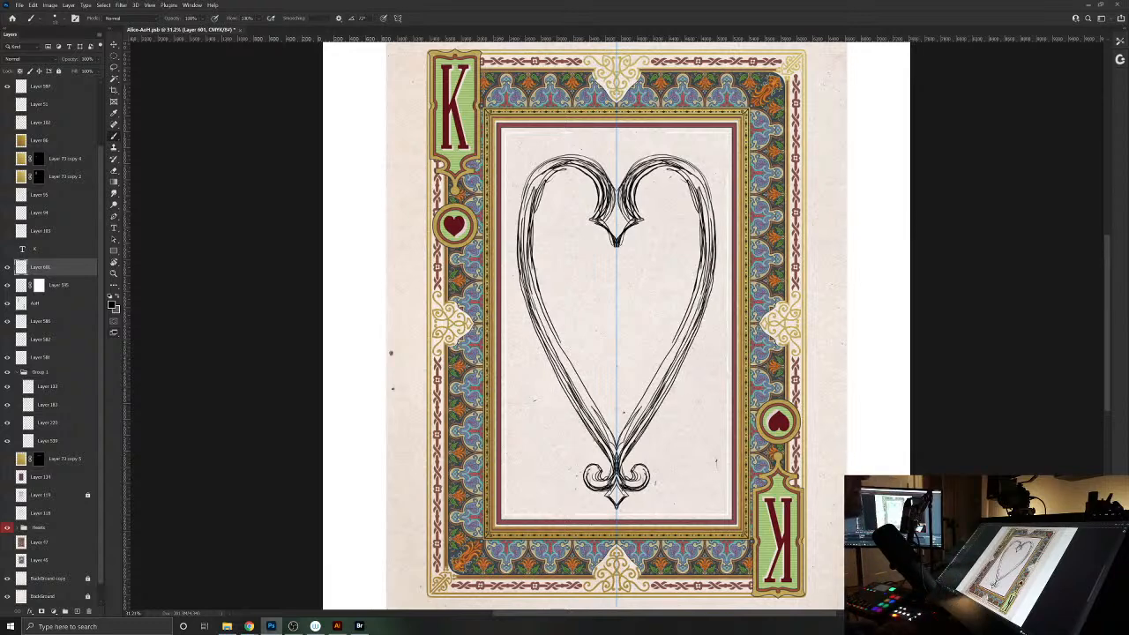
- Open the Alice-AoC and AoD files together from the CourtCards folder
click(19, 5)
click(35, 22)
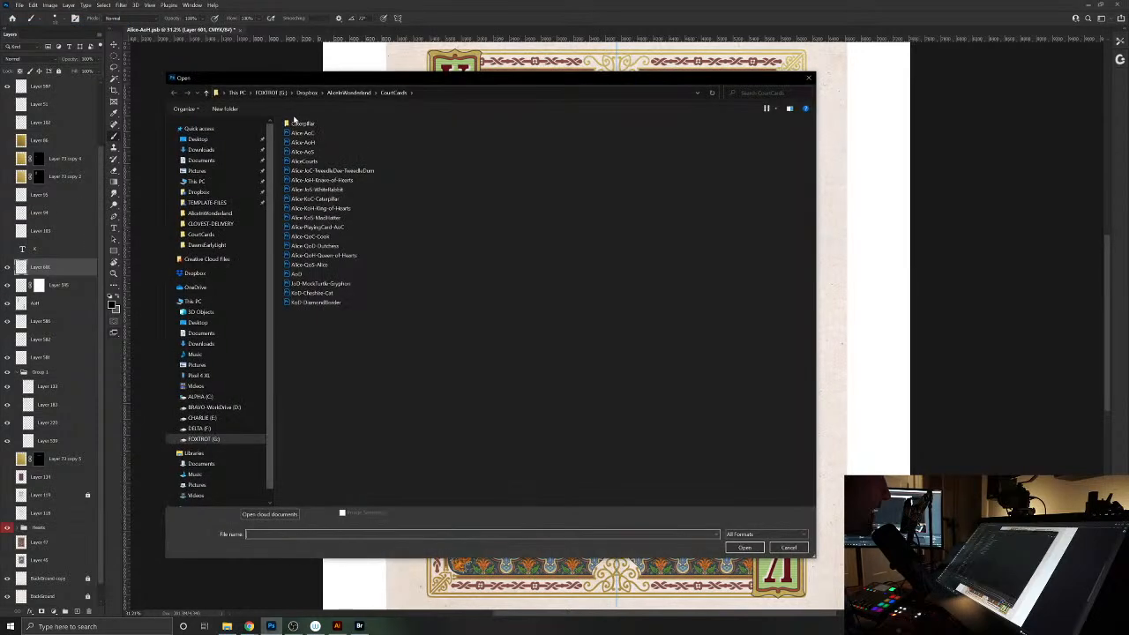
click(306, 134)
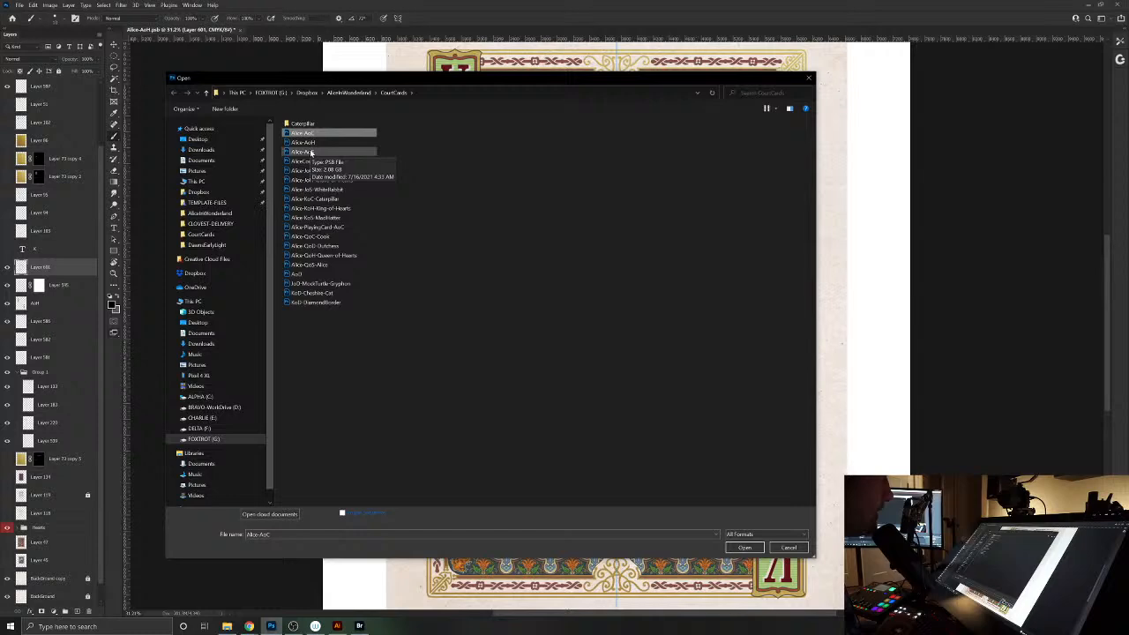
ctrl+click(353, 275)
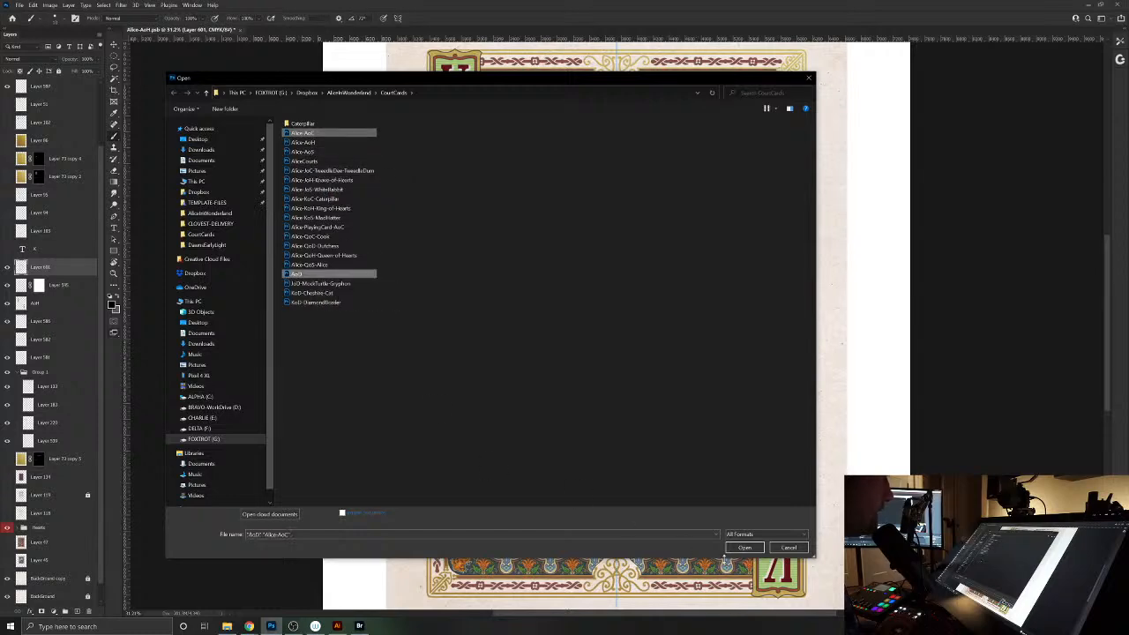
click(747, 548)
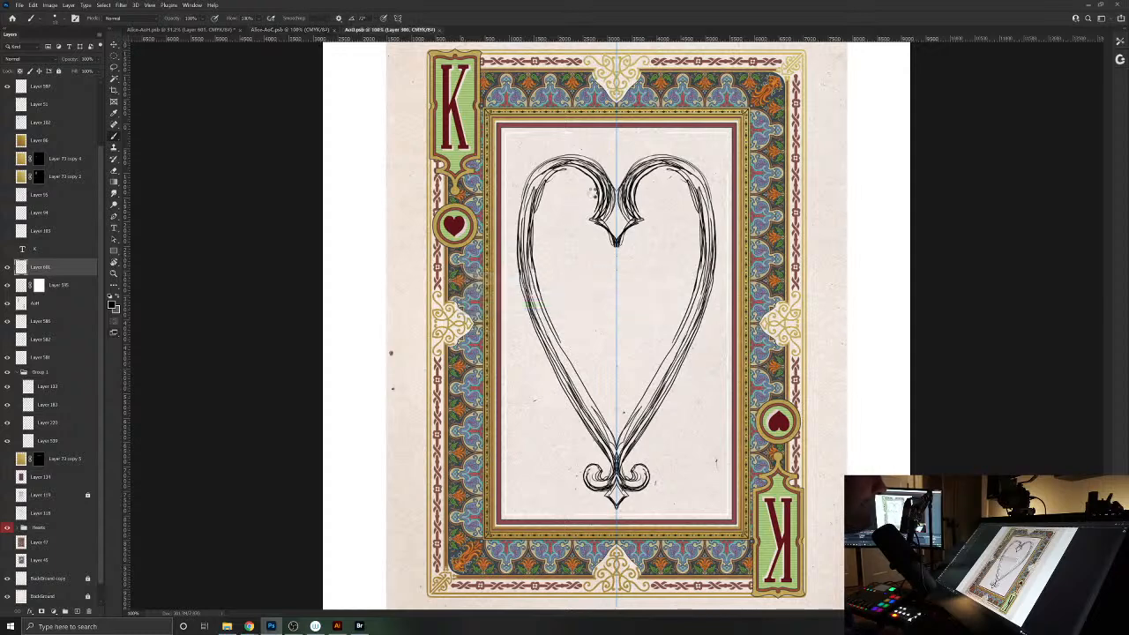
- Duplicate the AoD image as AoD copy with merged layers only
key(ctrl+plus)
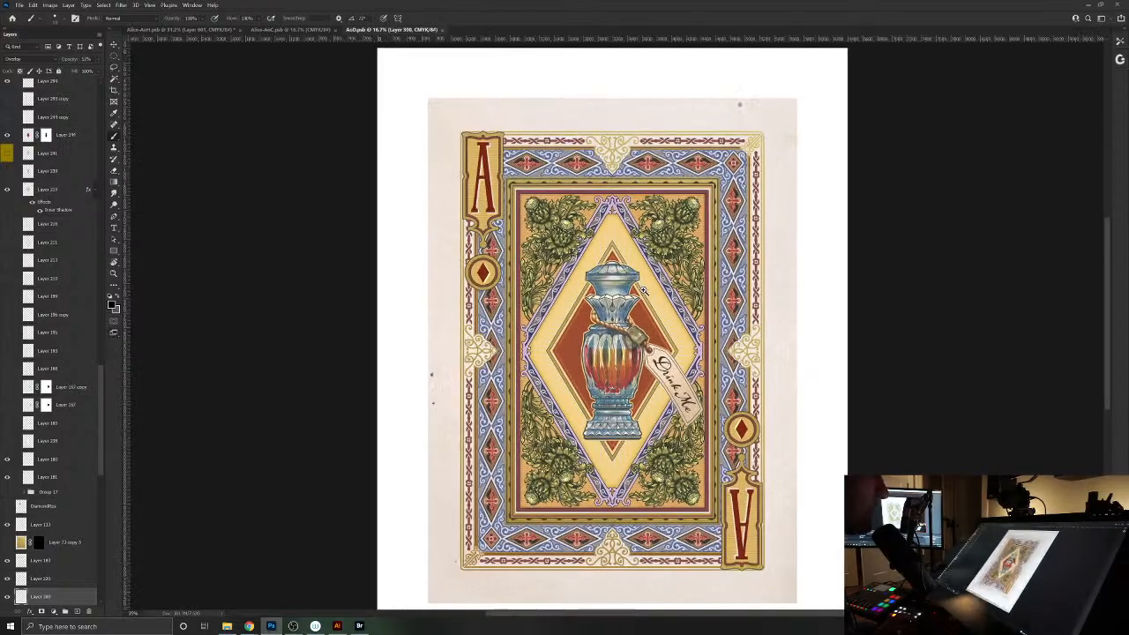
scroll(642, 290, up, 3)
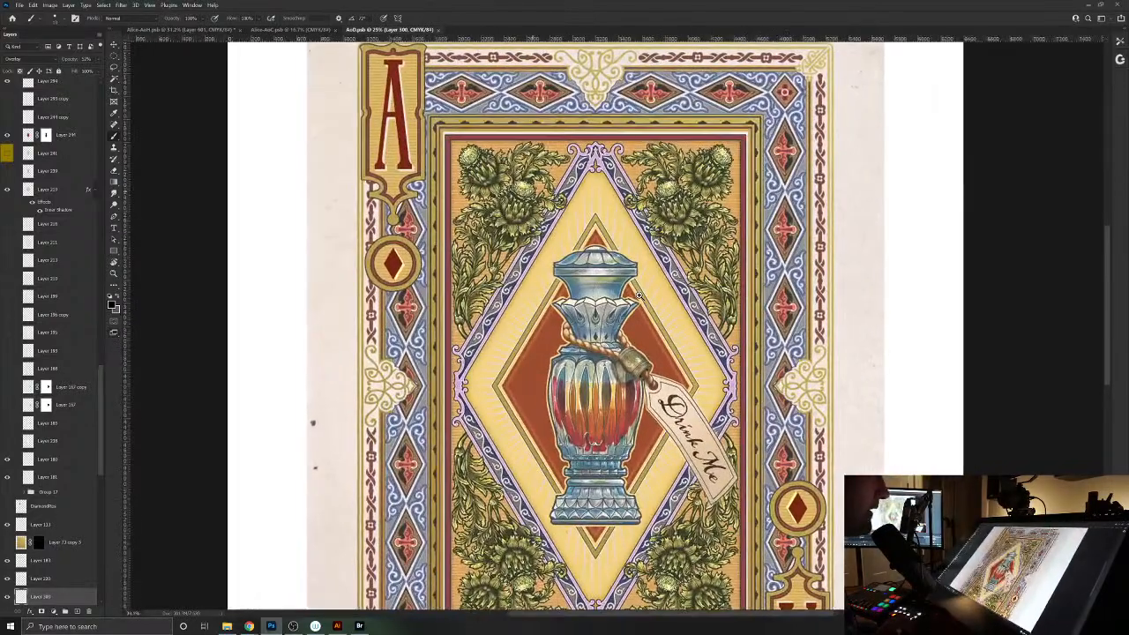
key(ctrl+minus)
key(ctrl+minus)
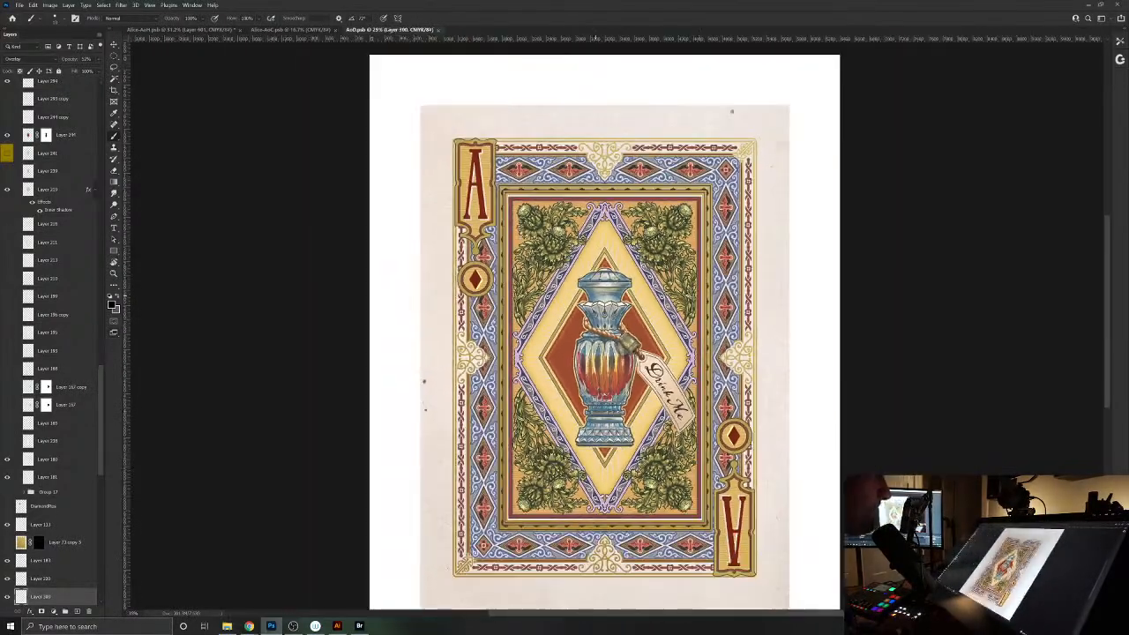
click(50, 5)
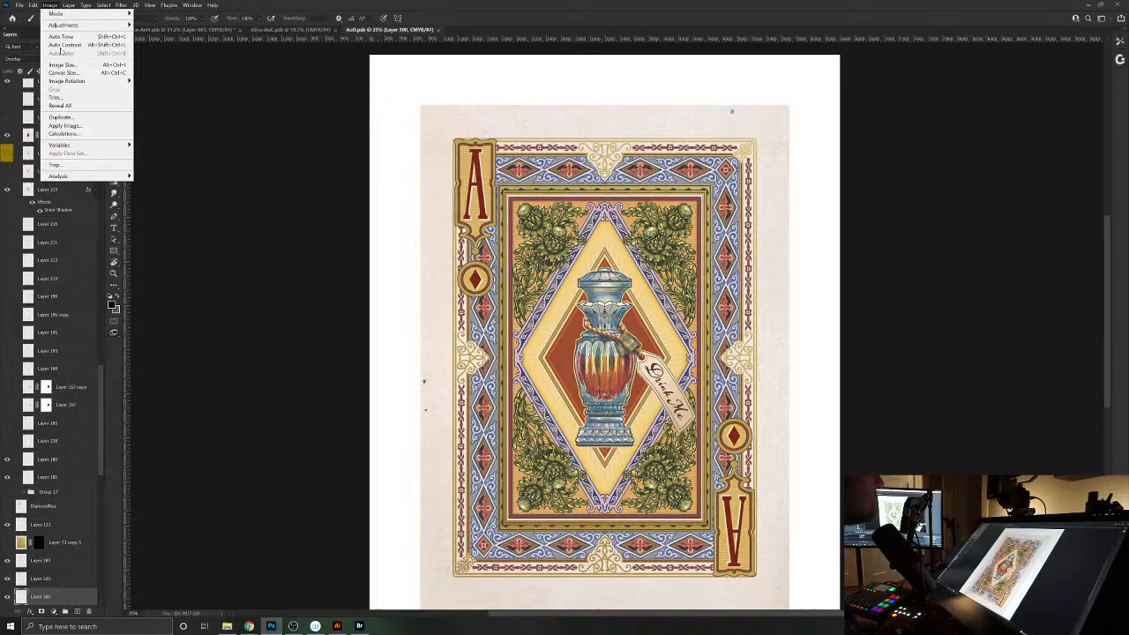
click(74, 118)
click(865, 116)
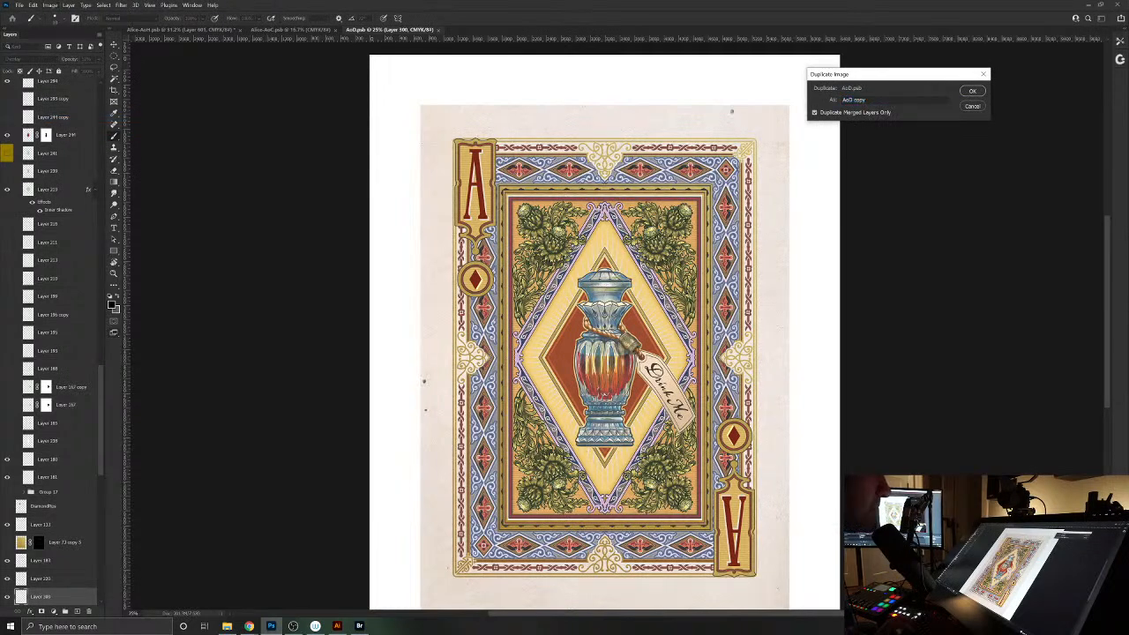
click(971, 92)
- Copy the whole ace of diamonds card with a rectangular marquee and close the merged duplicate without saving
click(113, 57)
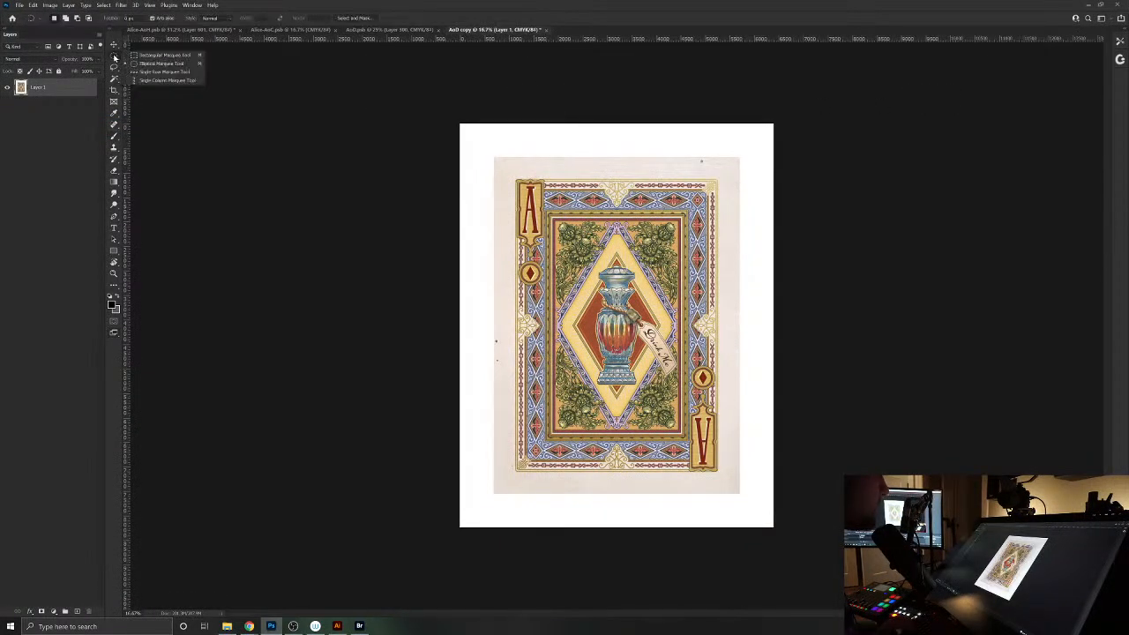
click(148, 55)
drag(509, 174, 723, 477)
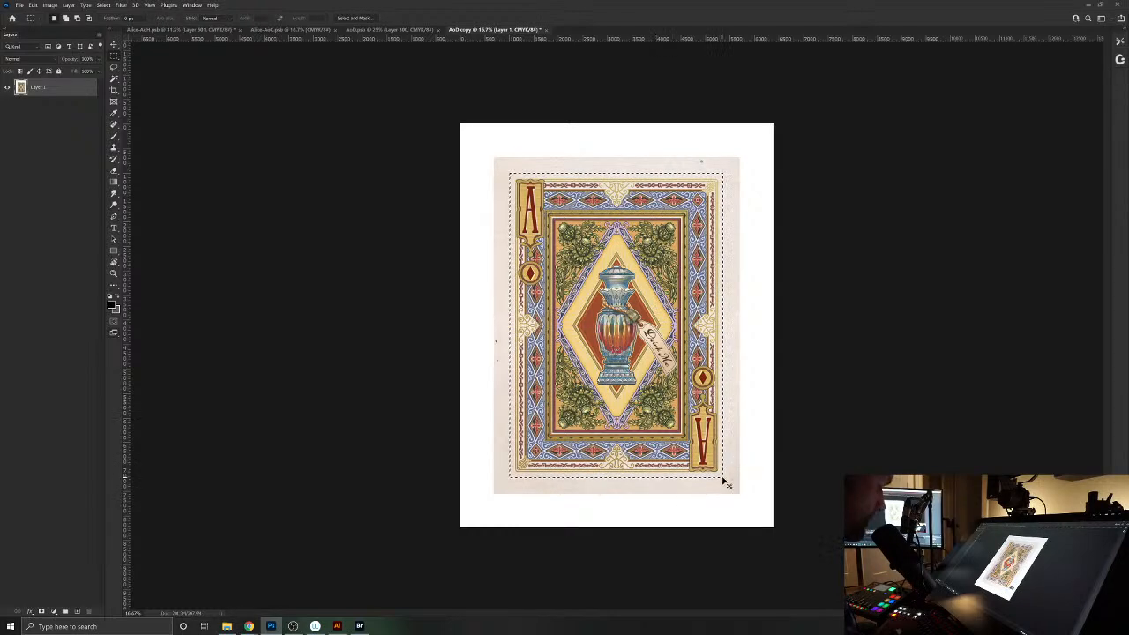
click(542, 29)
click(590, 231)
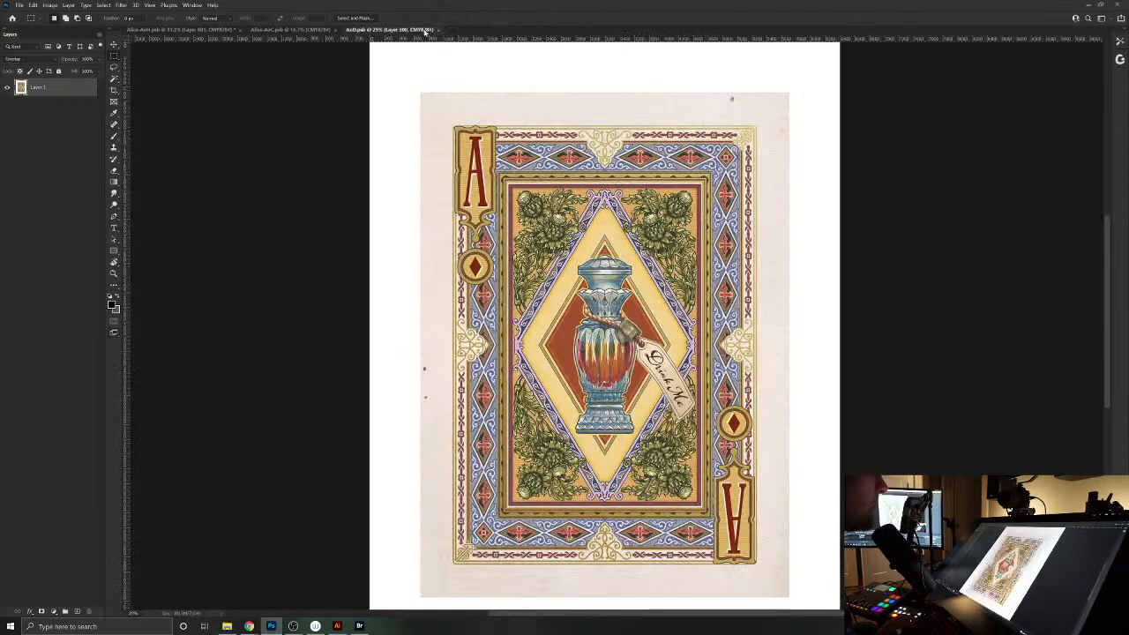
- Close AoD, paste the ace of diamonds into Alice-AoH, scale it down and place it to the right of the heart card
click(439, 29)
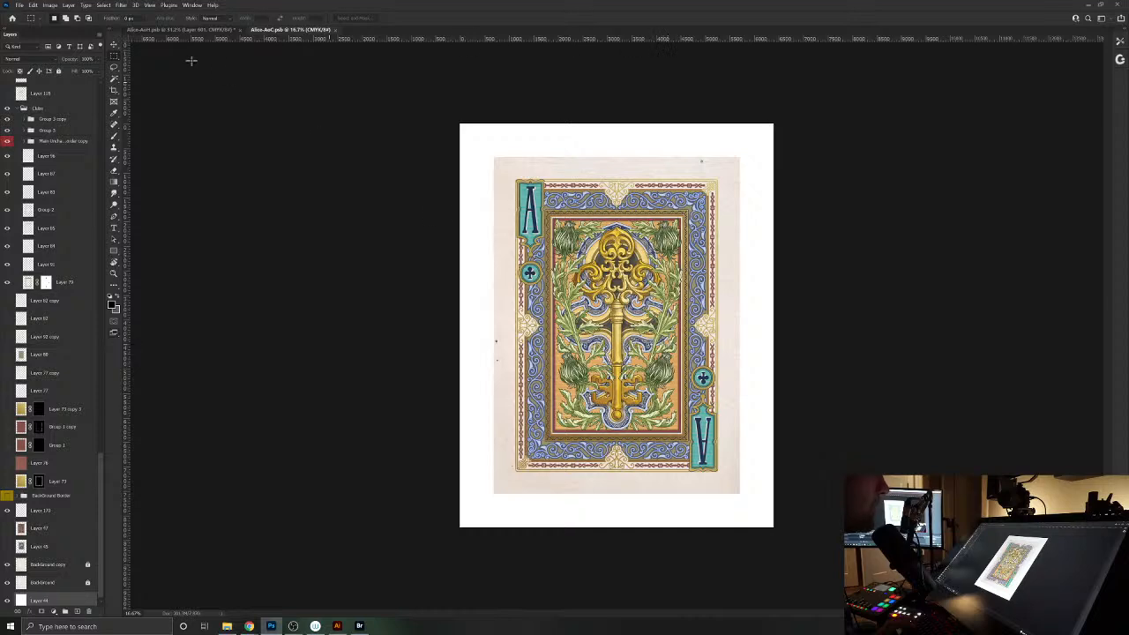
click(180, 30)
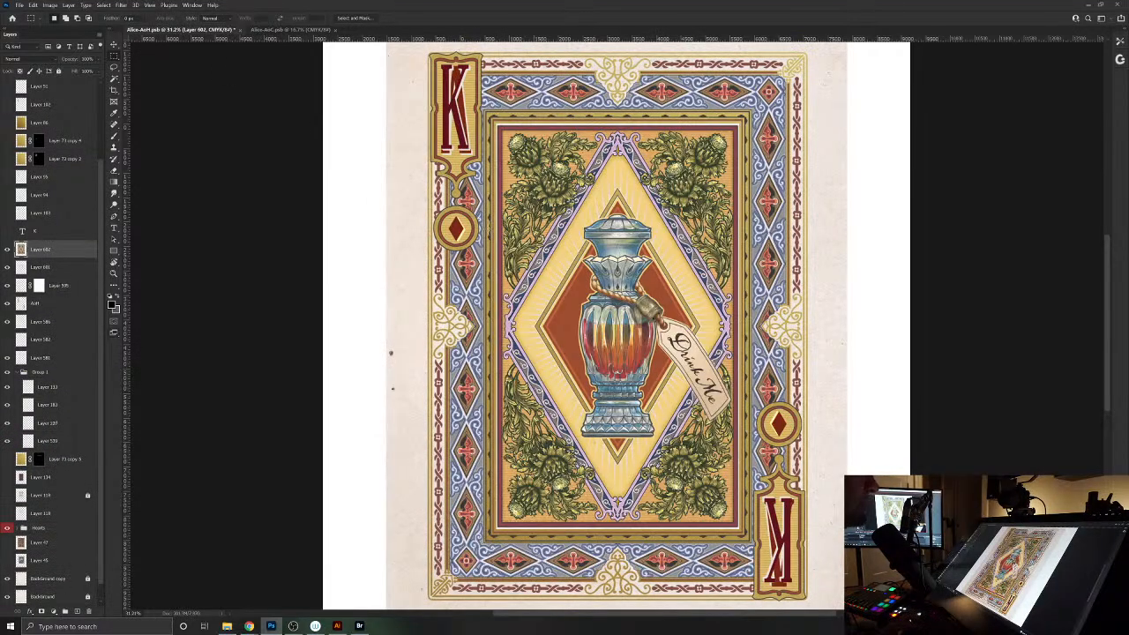
key(ctrl+t)
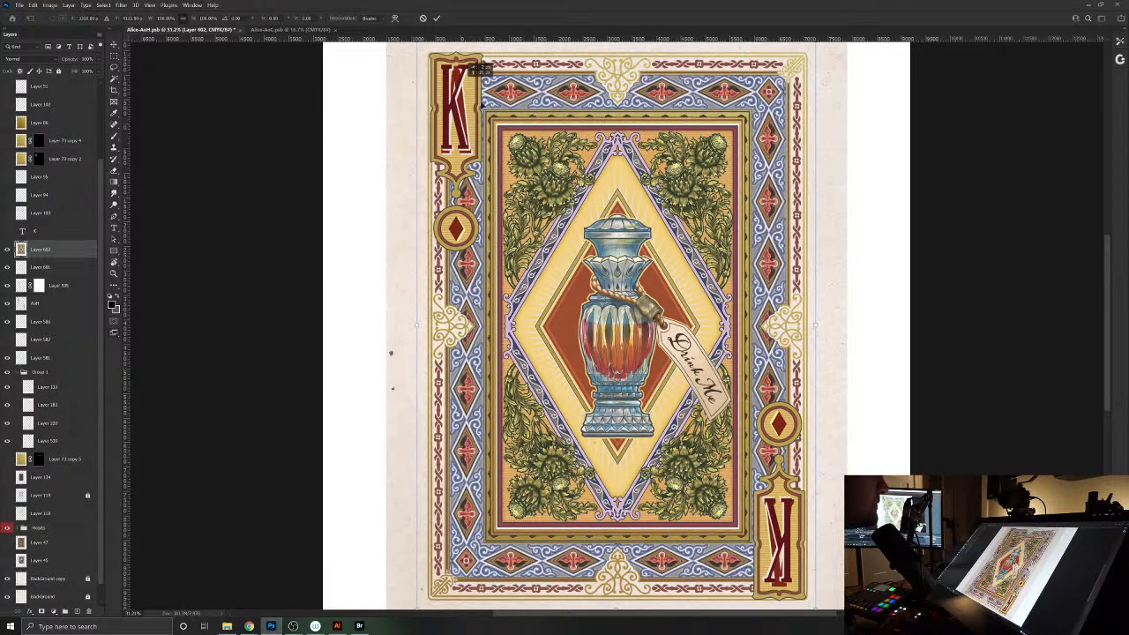
drag(474, 67, 617, 321)
drag(693, 432, 888, 211)
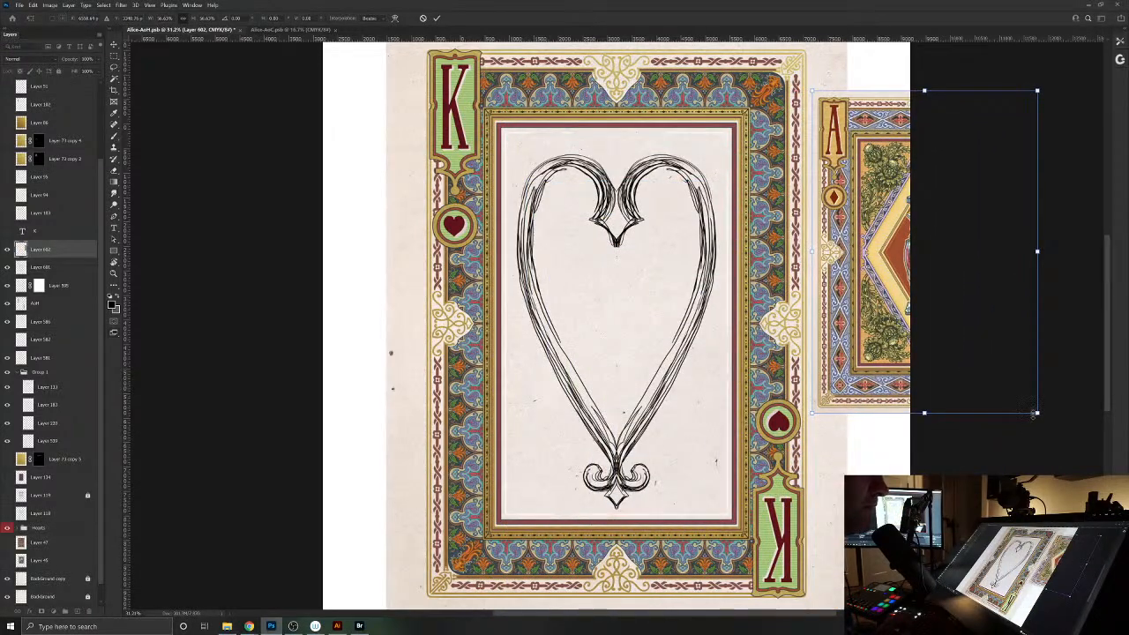
drag(1034, 412, 1116, 540)
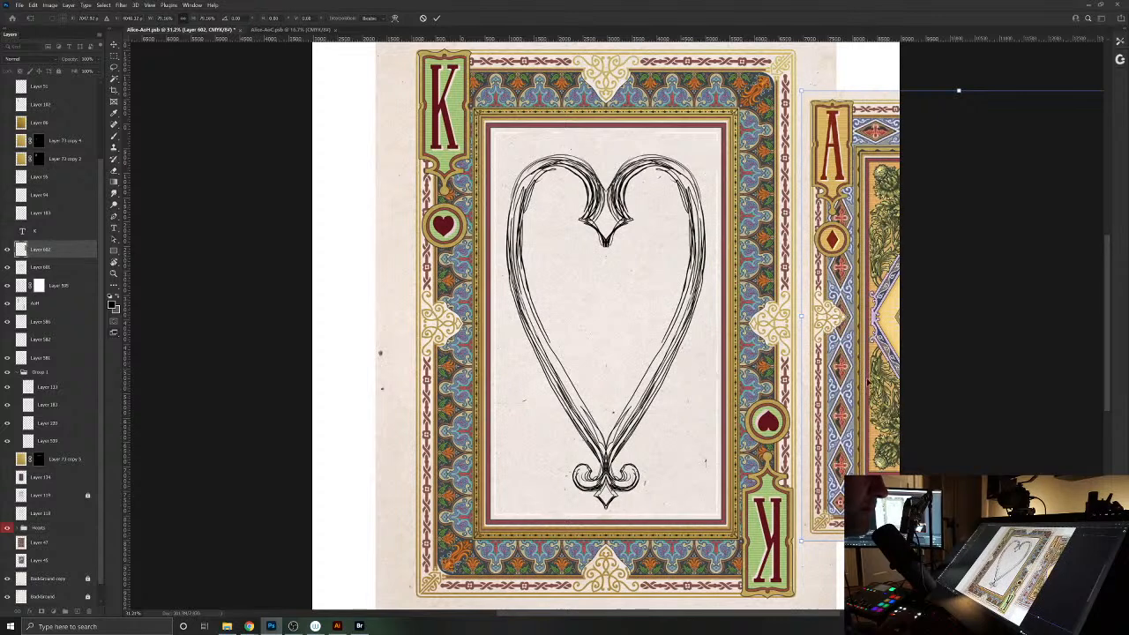
key(Return)
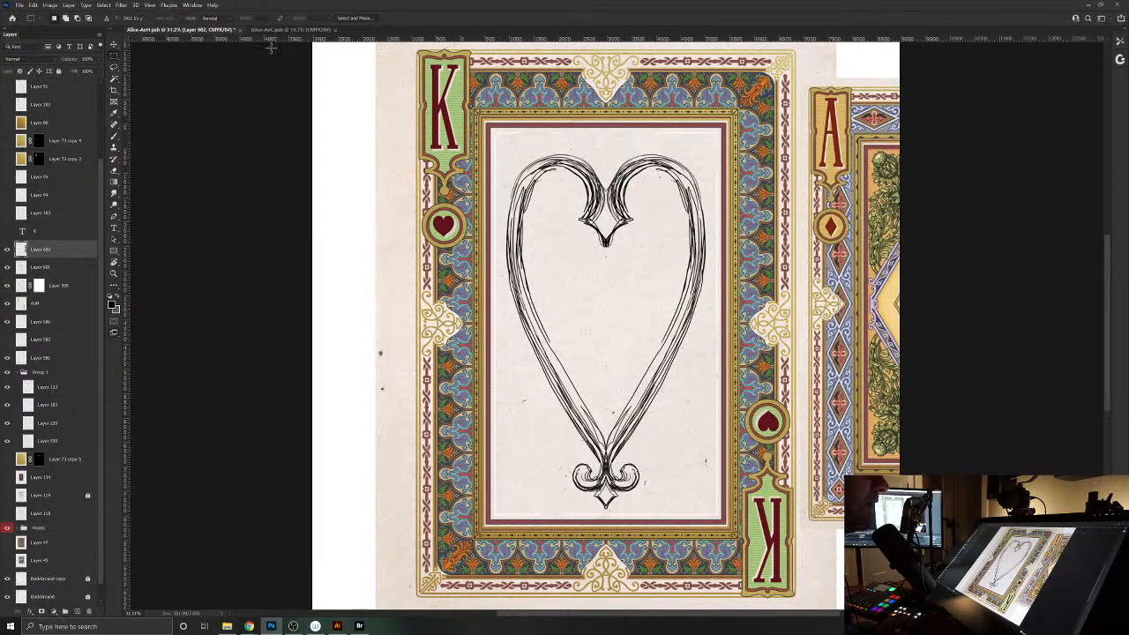
- Merge the visible artwork of Alice-AoC into a single layer and select that layer near the top of the stack
click(291, 29)
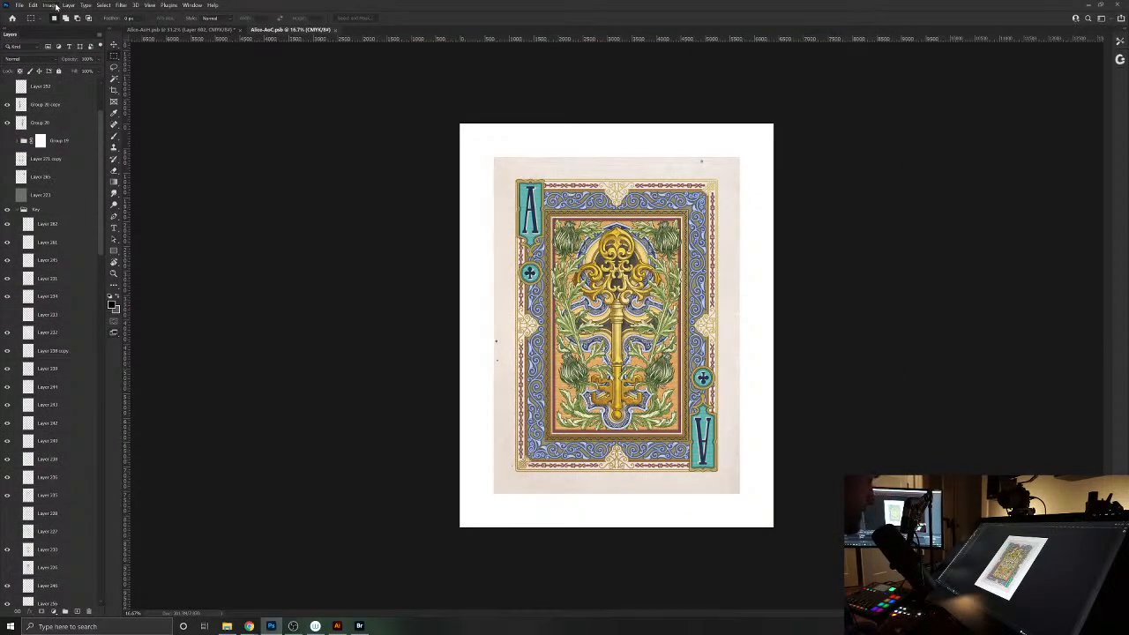
scroll(81, 365, down, 10)
click(68, 442)
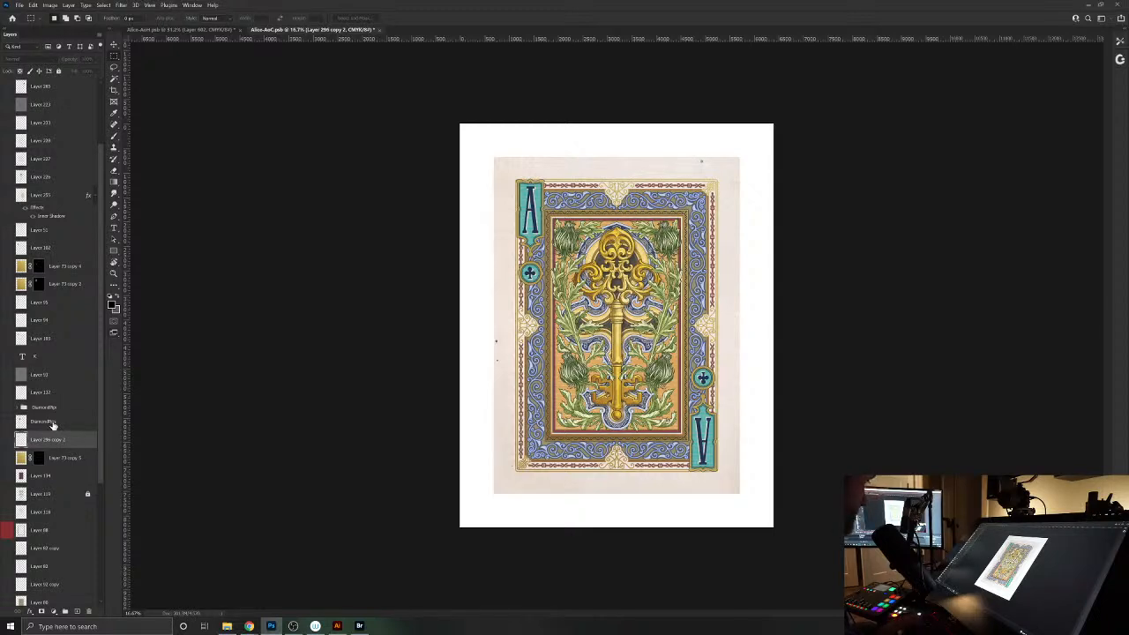
scroll(53, 459, down, 5)
scroll(54, 586, up, 8)
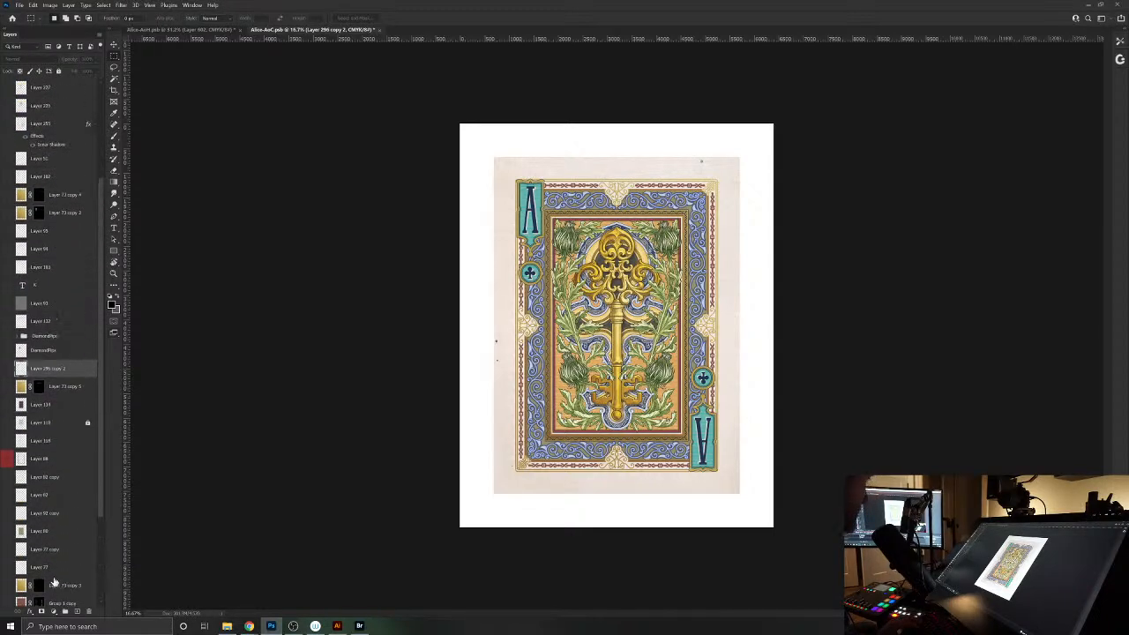
click(51, 106)
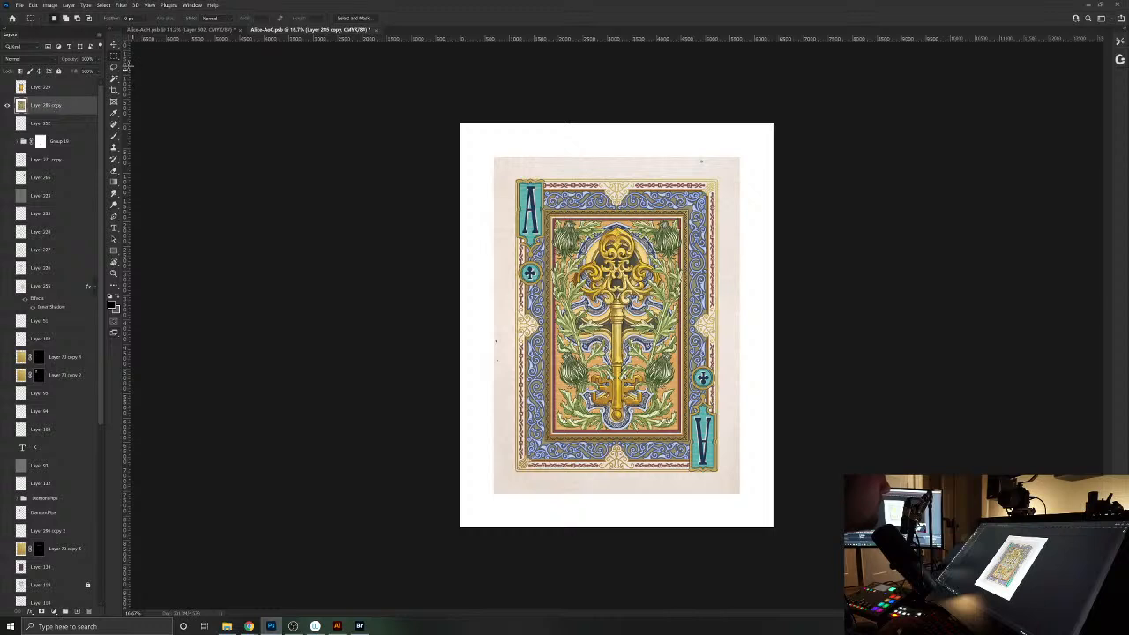
- Copy the whole ace of clubs card with a rectangular marquee and close Alice-AoC without saving
drag(512, 172, 724, 476)
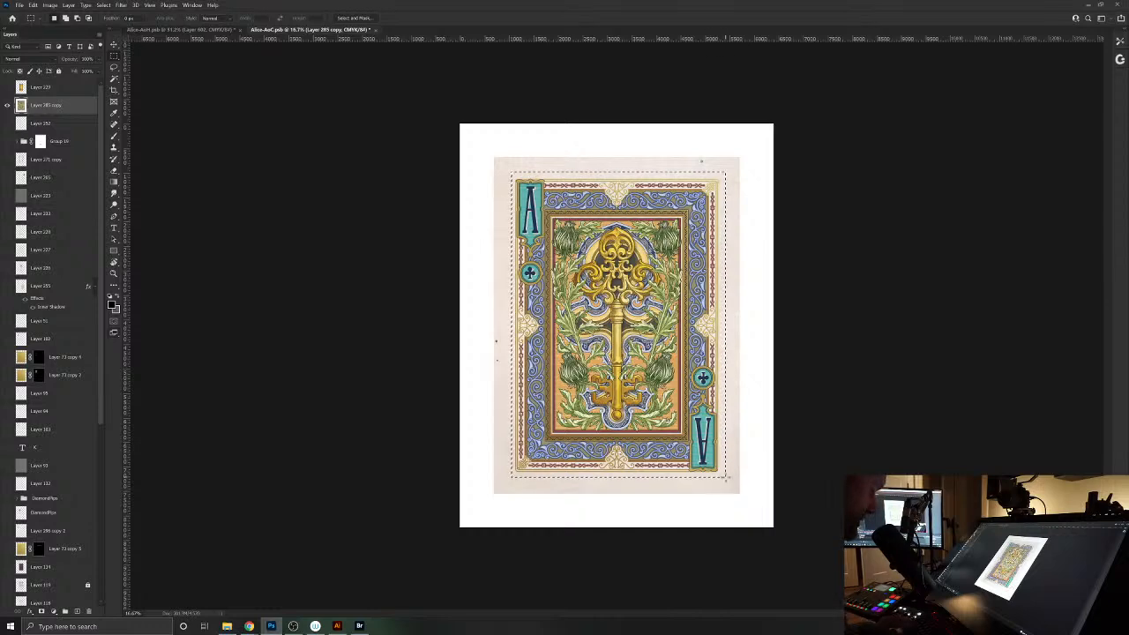
click(374, 30)
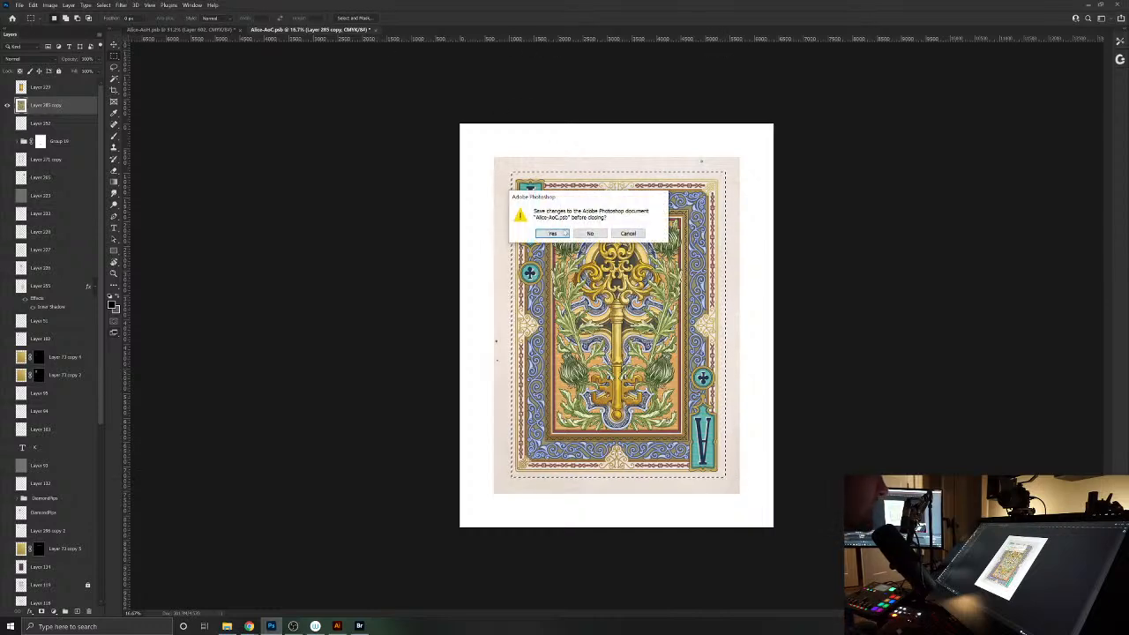
click(581, 233)
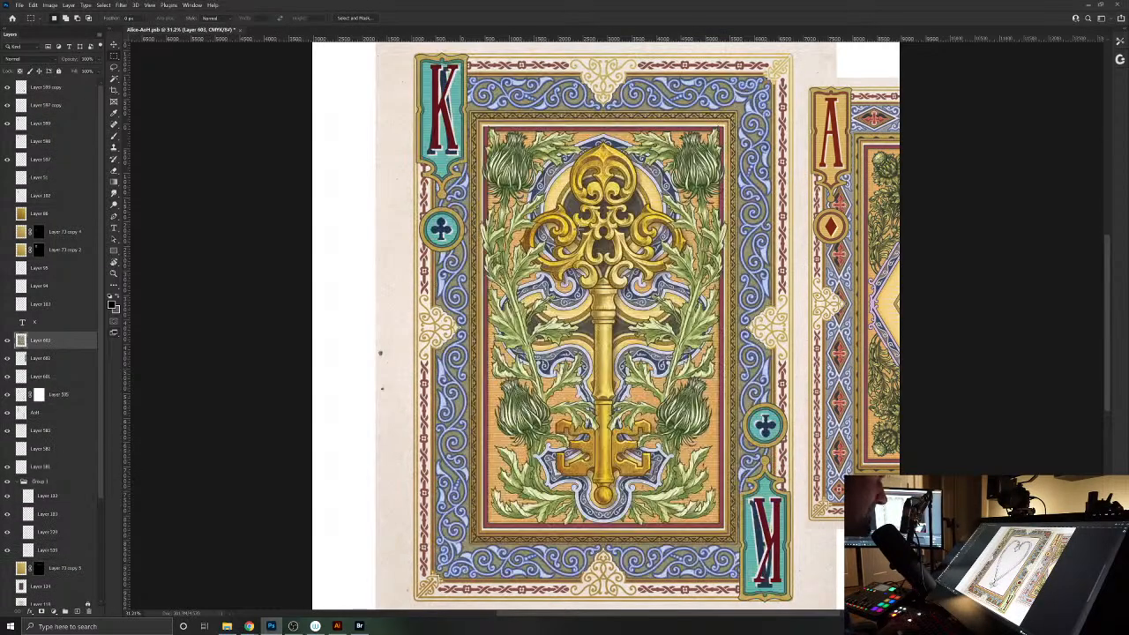
- Paste the ace of clubs into Alice-AoH, scale it down and place it to the left of the heart card
key(ctrl+v)
key(ctrl+t)
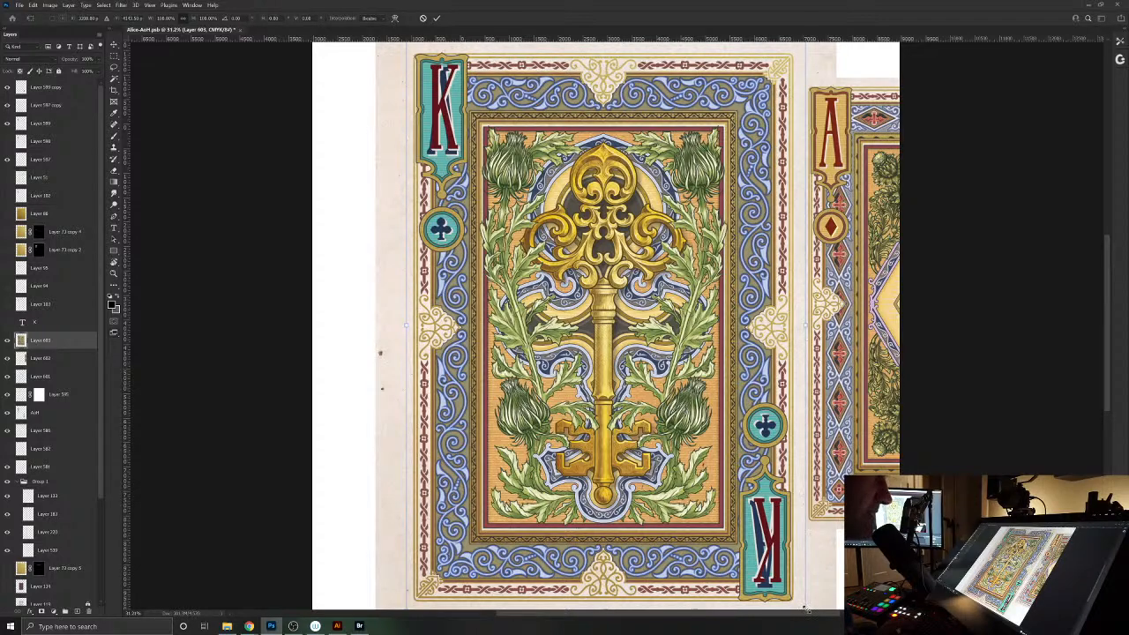
drag(804, 608, 746, 521)
scroll(768, 50, up, 1)
drag(751, 87, 727, 109)
mouse_move(667, 307)
mouse_down()
mouse_move(478, 317)
mouse_move(313, 306)
mouse_up()
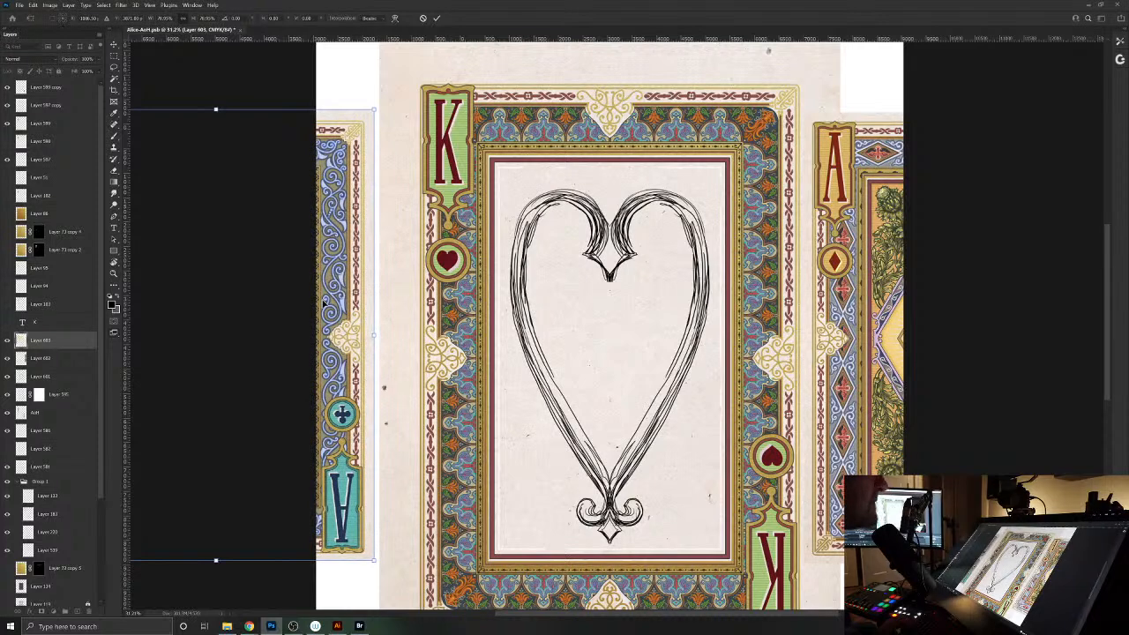
key(Return)
- Move the ace of diamonds reference farther right, clear of the heart card's paper background
key(m)
key(v)
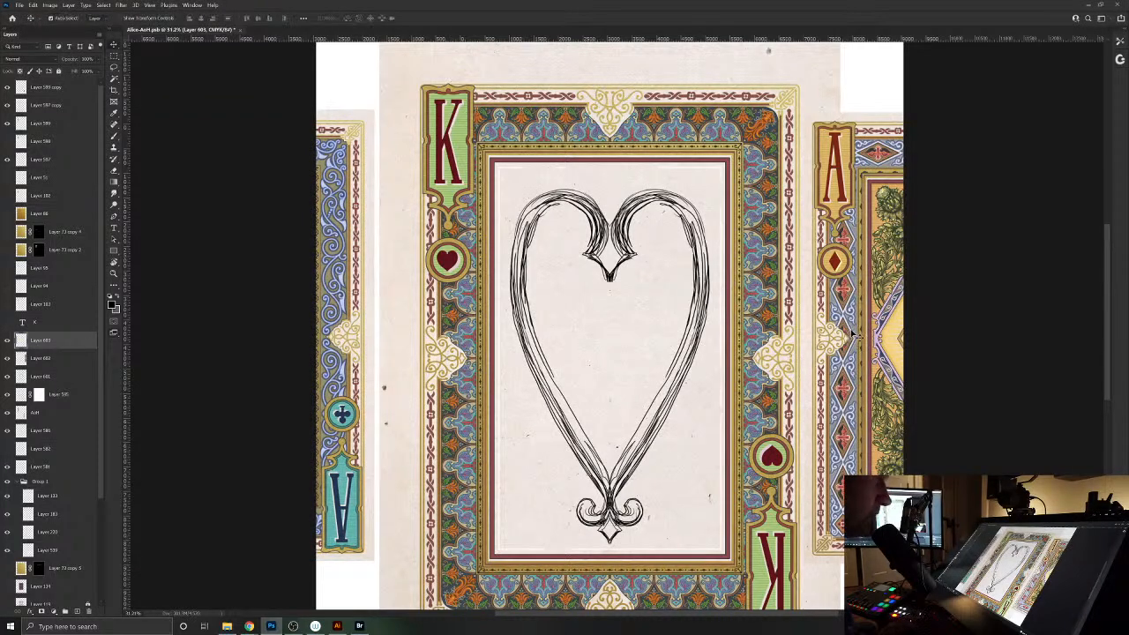
mouse_move(857, 335)
mouse_down()
mouse_move(833, 334)
mouse_move(900, 315)
mouse_move(842, 333)
mouse_up()
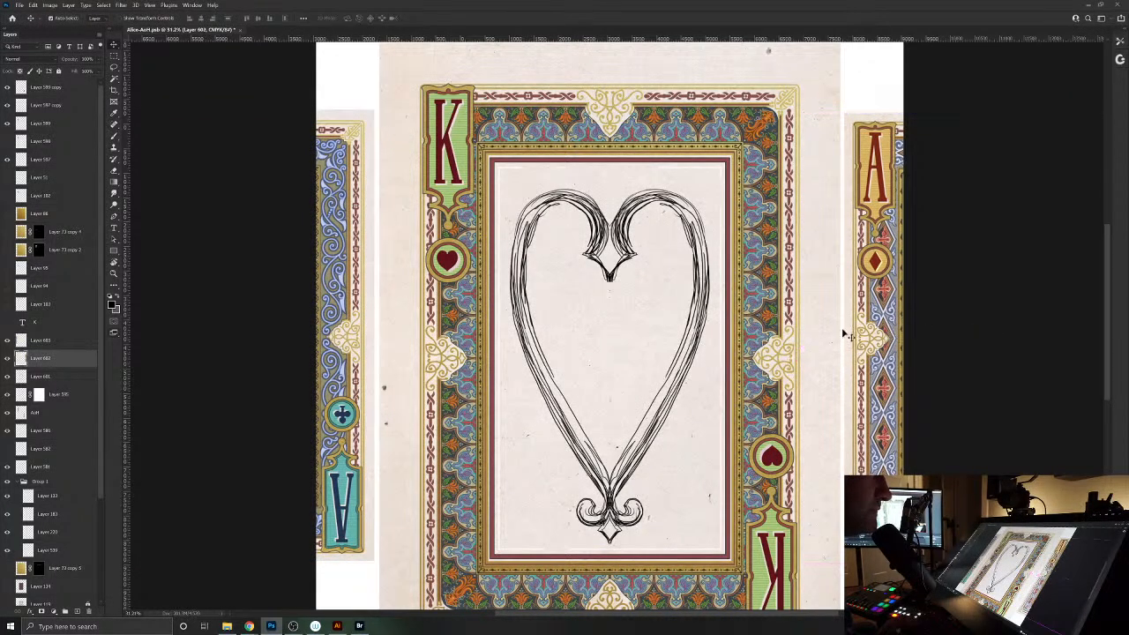
- Extend the canvas equally on both sides with the Crop tool to take in both full reference cards
click(115, 91)
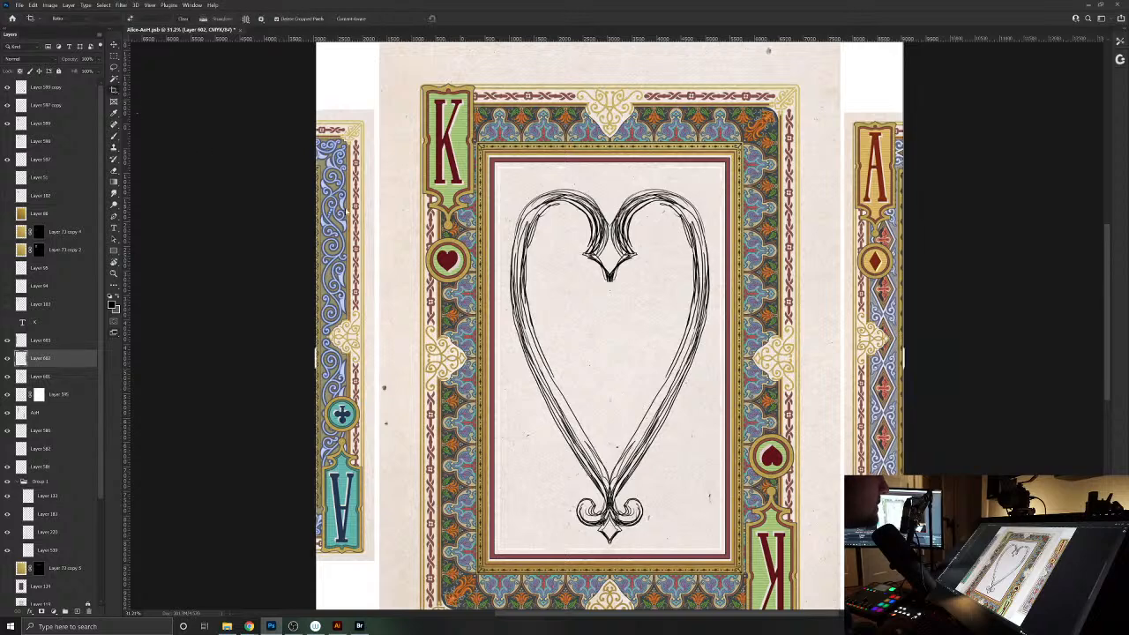
alt+click(797, 341)
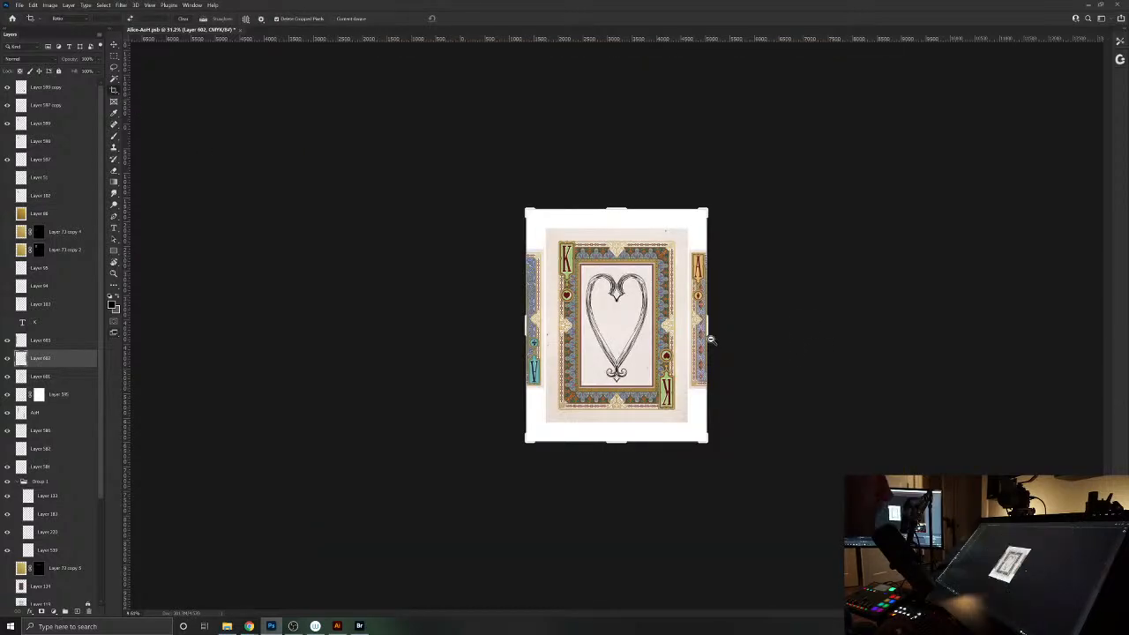
drag(709, 330, 787, 325)
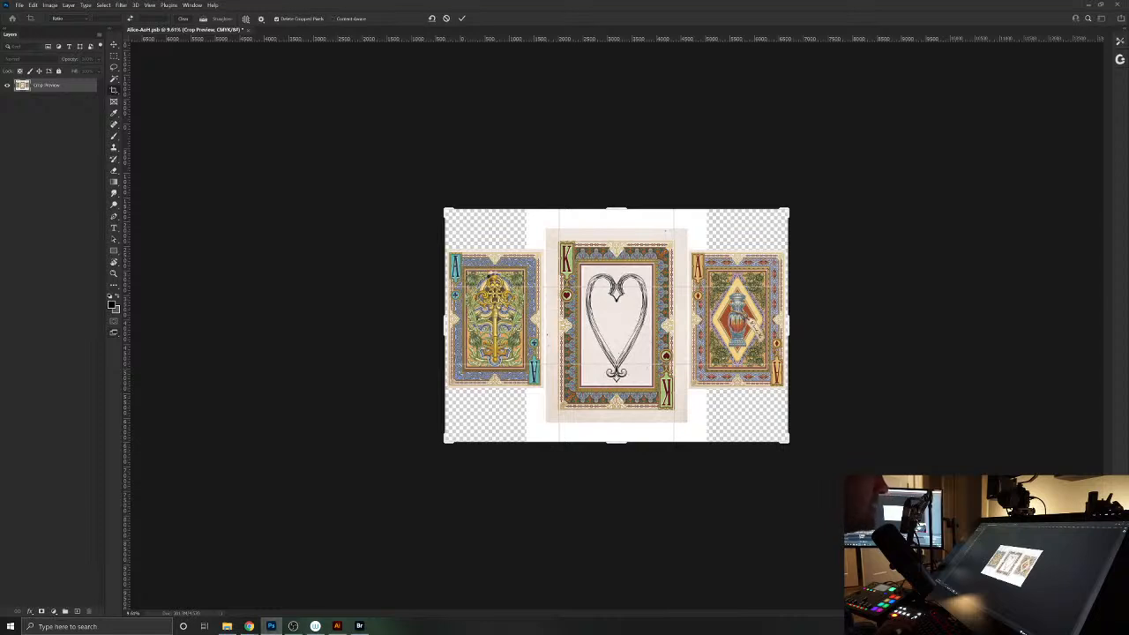
key(Return)
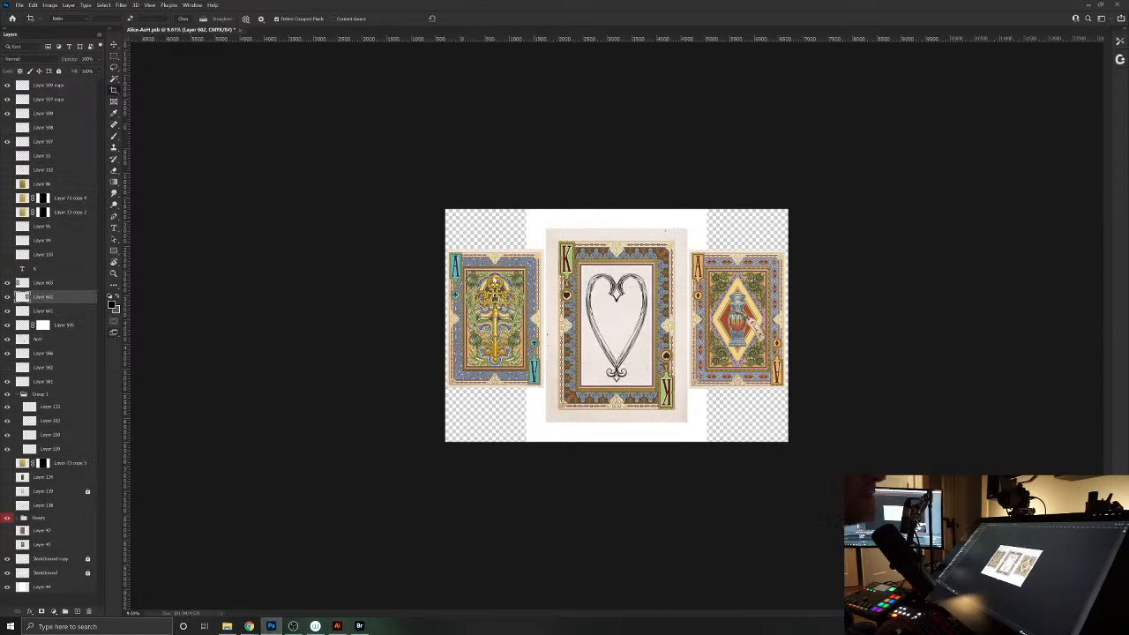
- Fill the bottom layer, Layer 44, with white so the backdrop covers the whole extended canvas
click(68, 588)
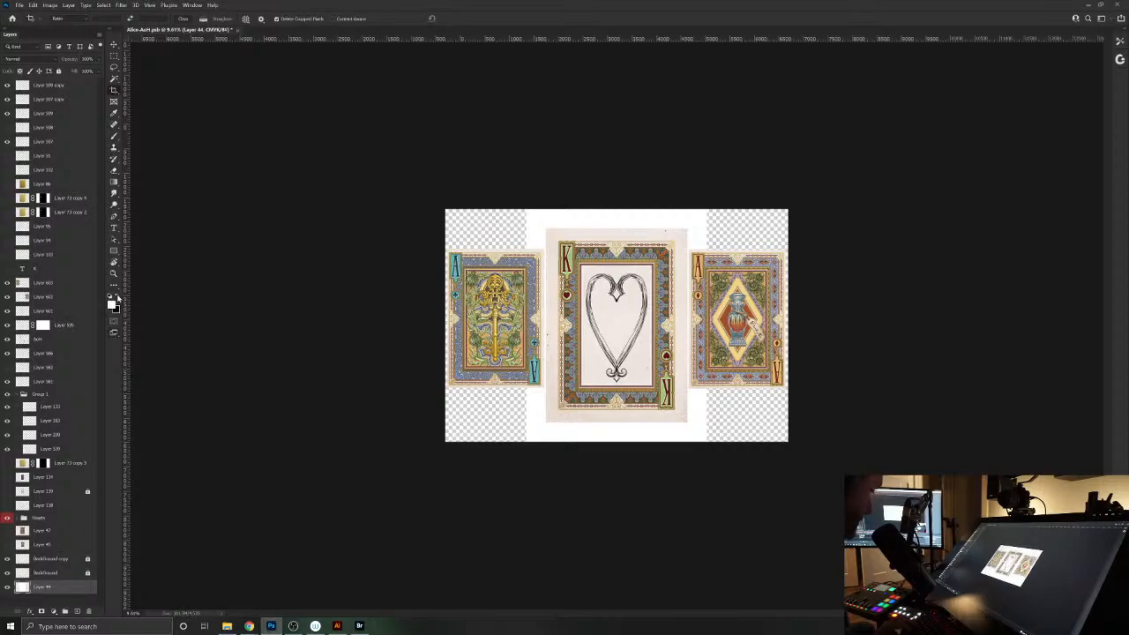
key(alt+BackSpace)
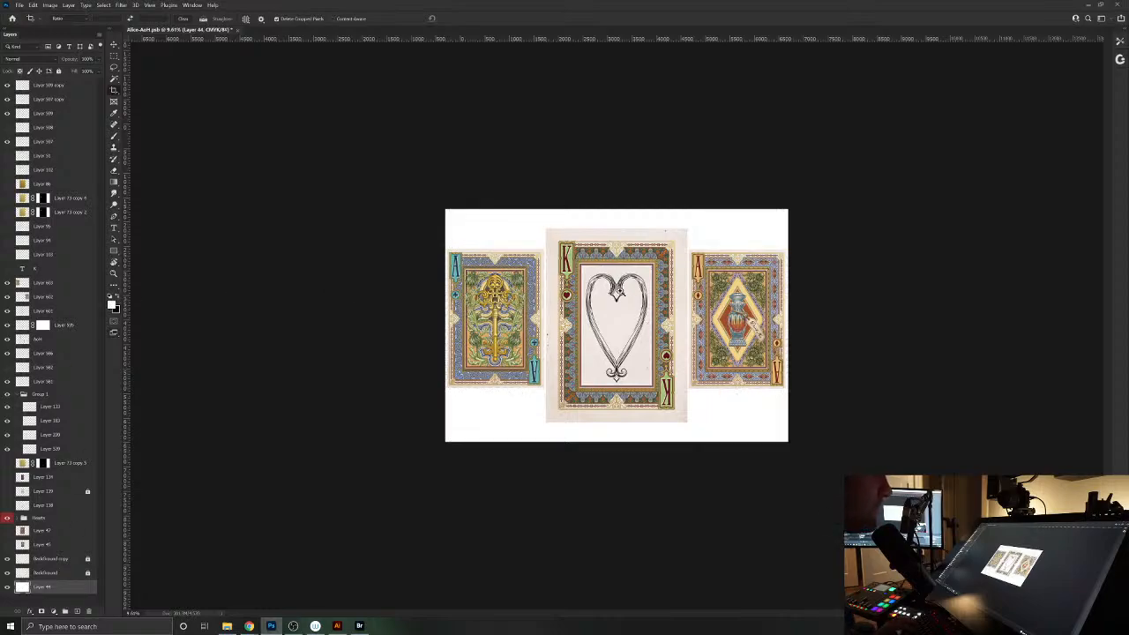
scroll(640, 309, up, 5)
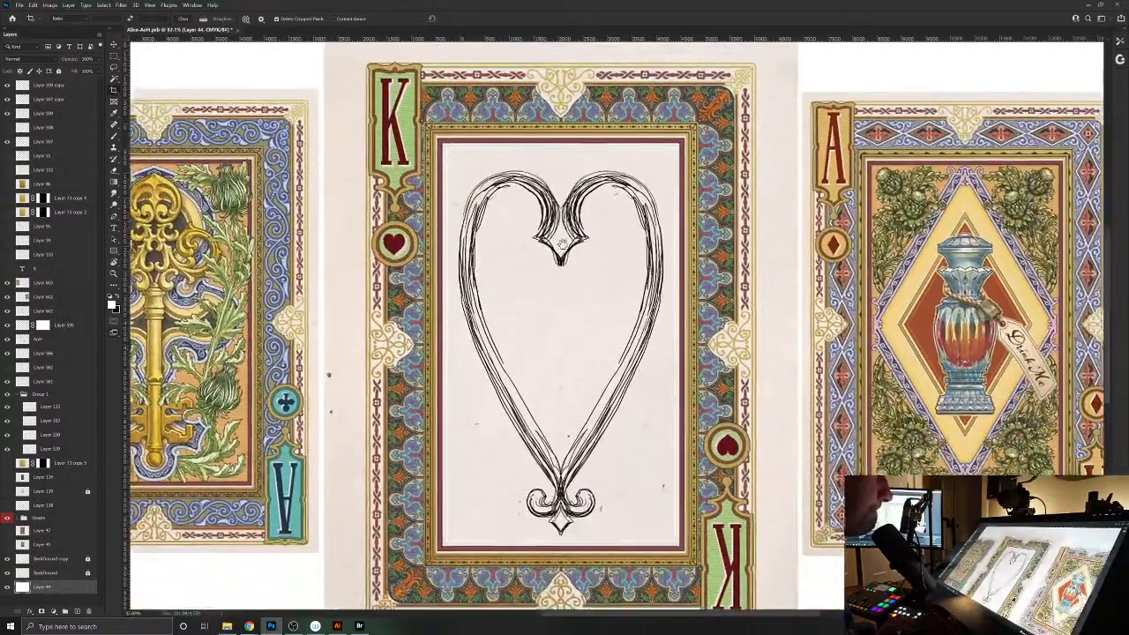
scroll(561, 244, down, 1)
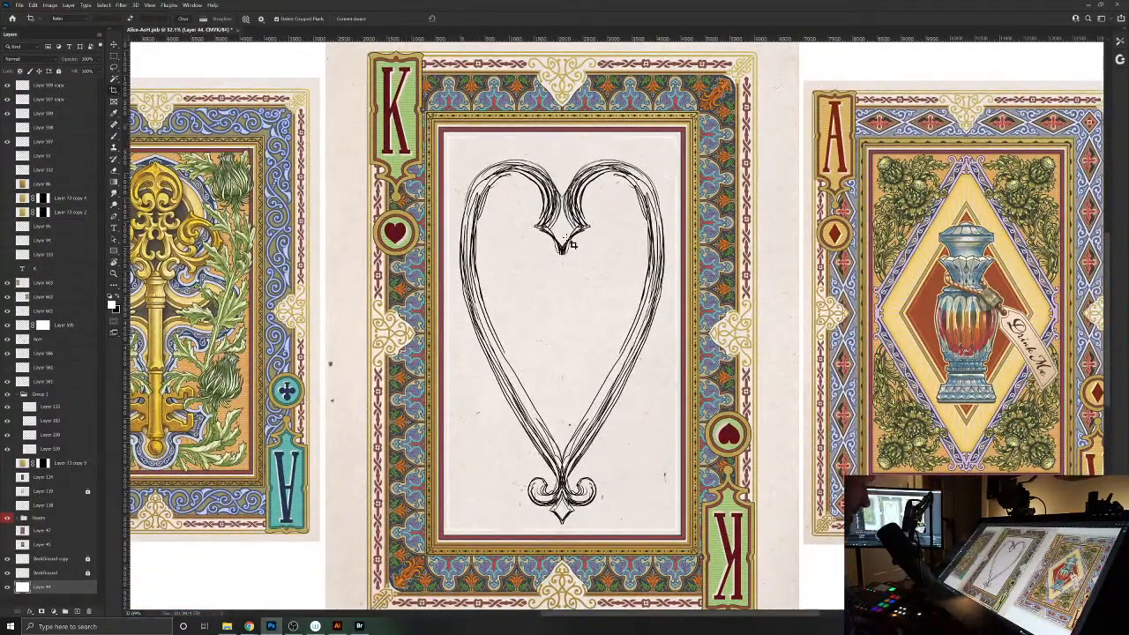
- Stretch the heart sketch upward with Free Transform, keeping its width, until it nears the upper inner edge of the frame
key(v)
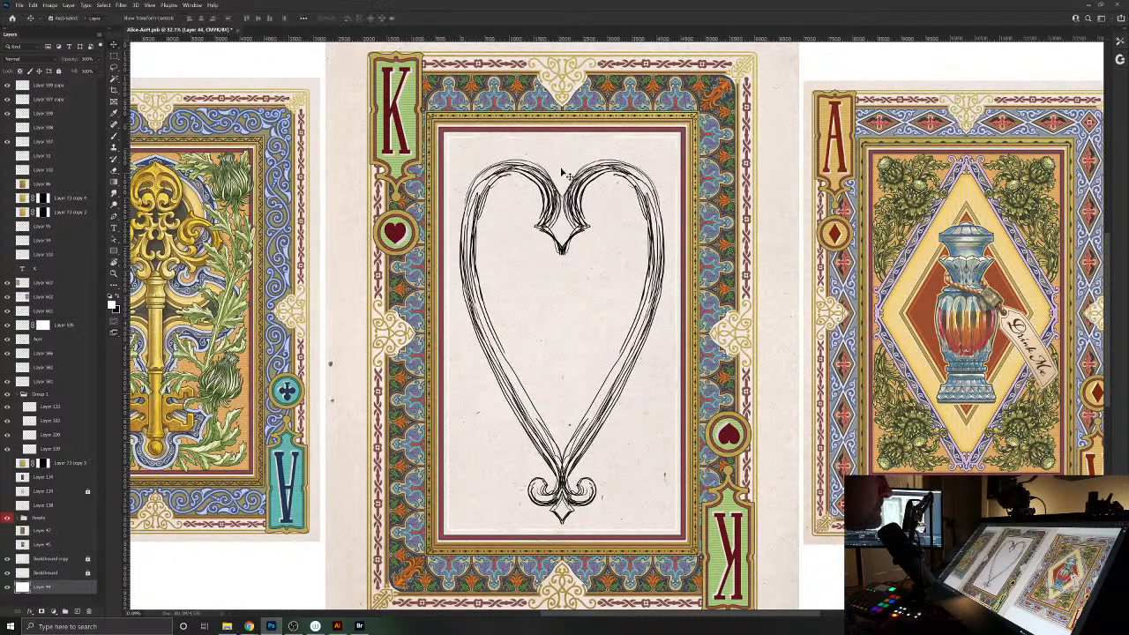
ctrl+click(586, 200)
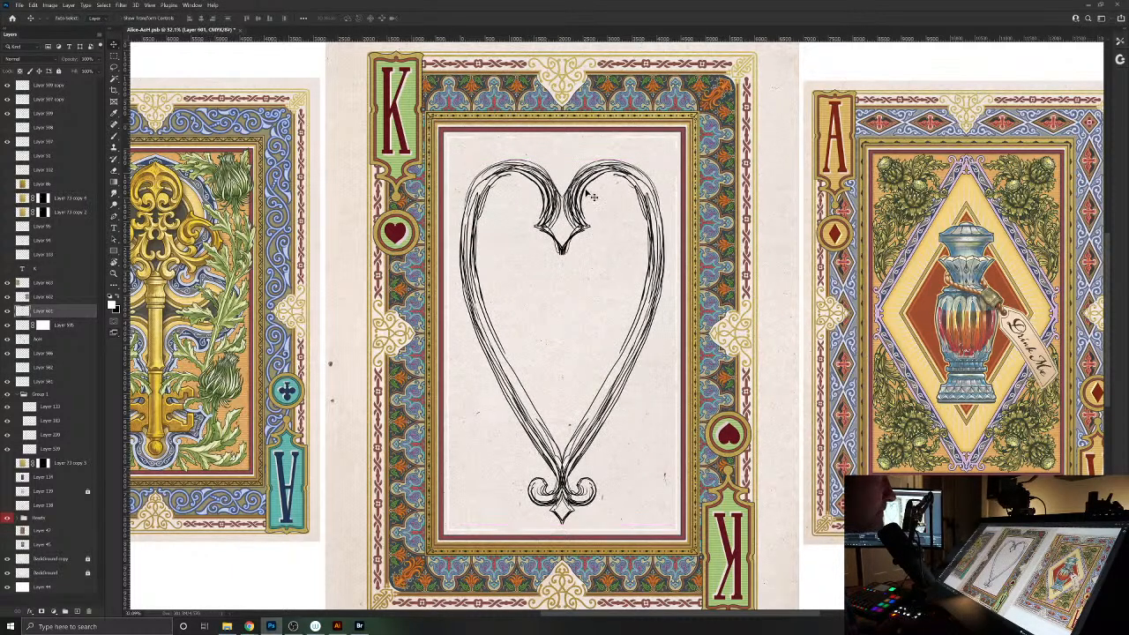
key(ctrl+t)
drag(560, 159, 565, 137)
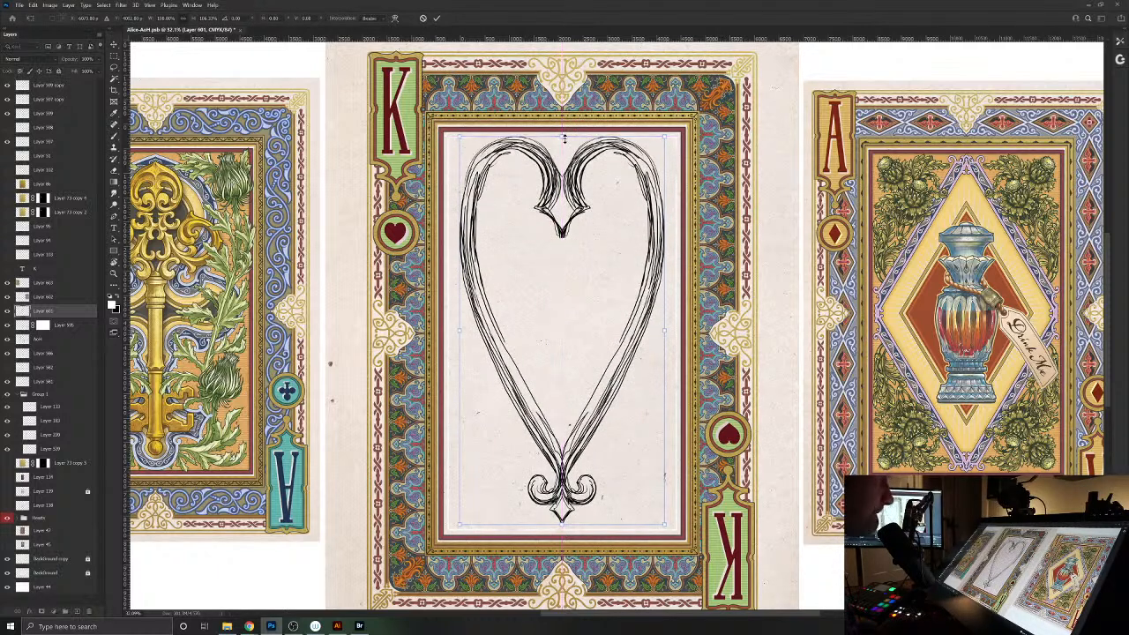
key(Return)
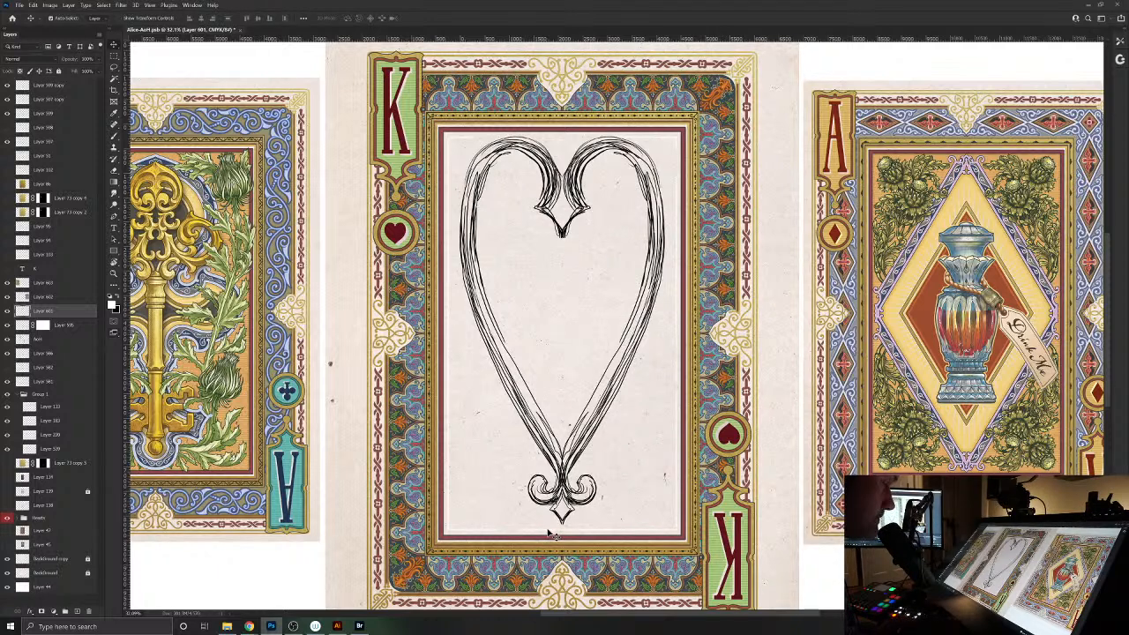
- Hide the masked Overlay layer that puts a pale line around the inside of the heart card's central panel
ctrl+click(549, 534)
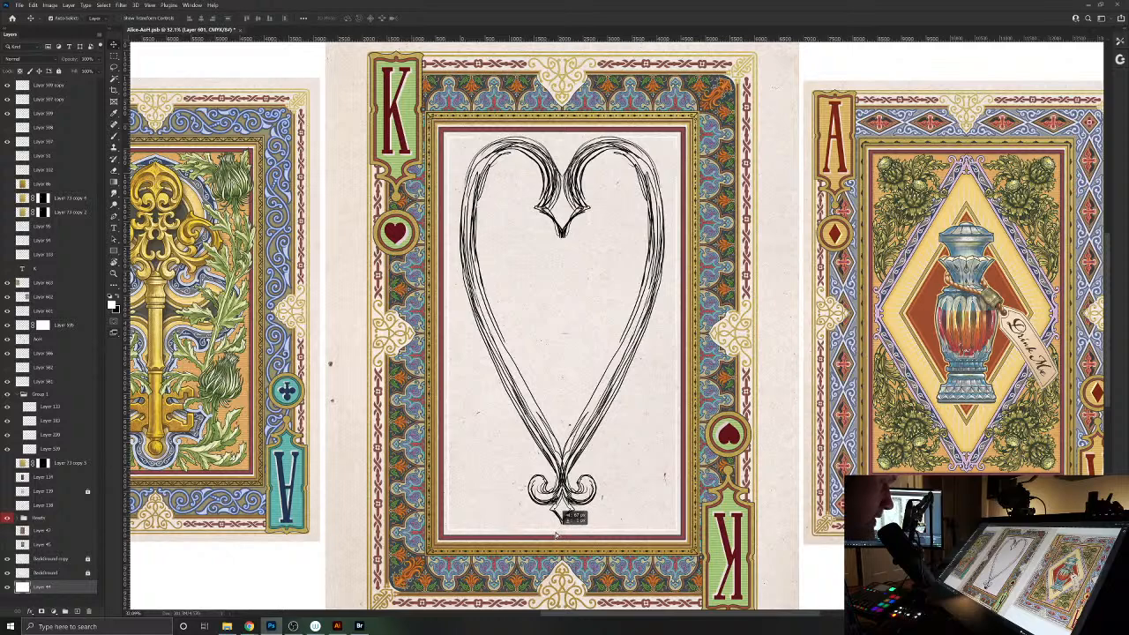
drag(556, 535, 550, 530)
key(z)
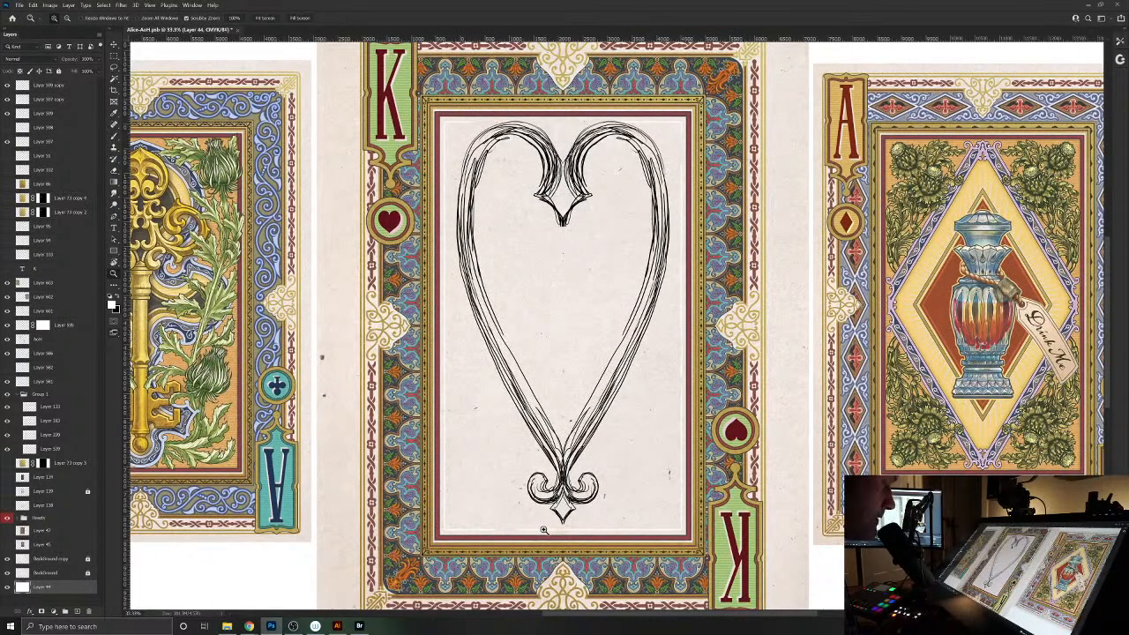
ctrl+click(546, 535)
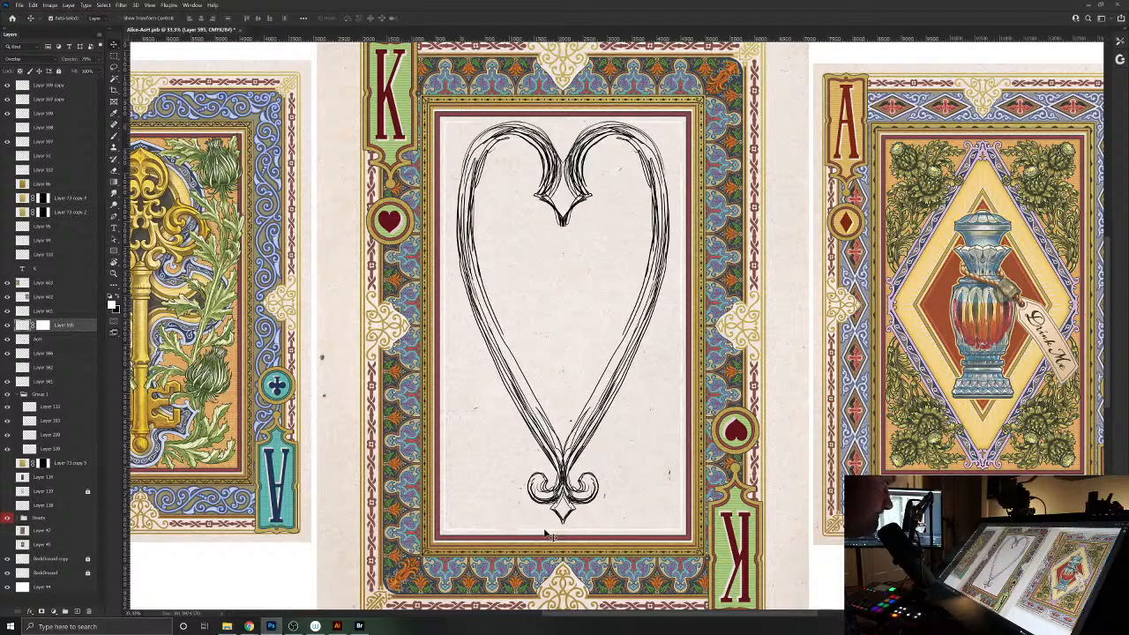
click(8, 326)
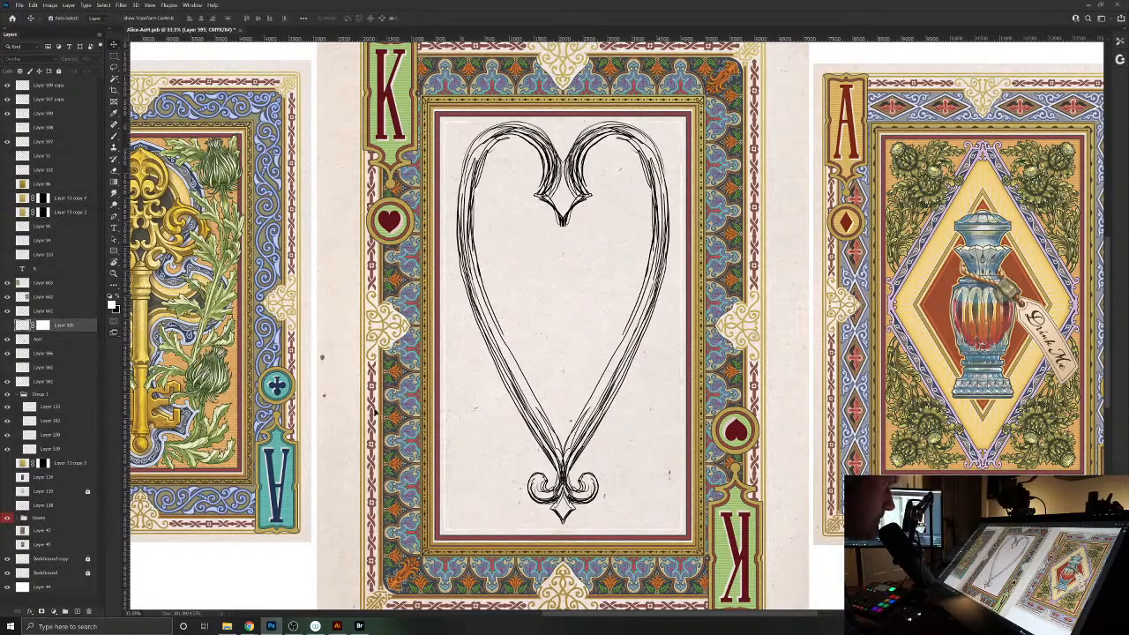
scroll(562, 429, down, 4)
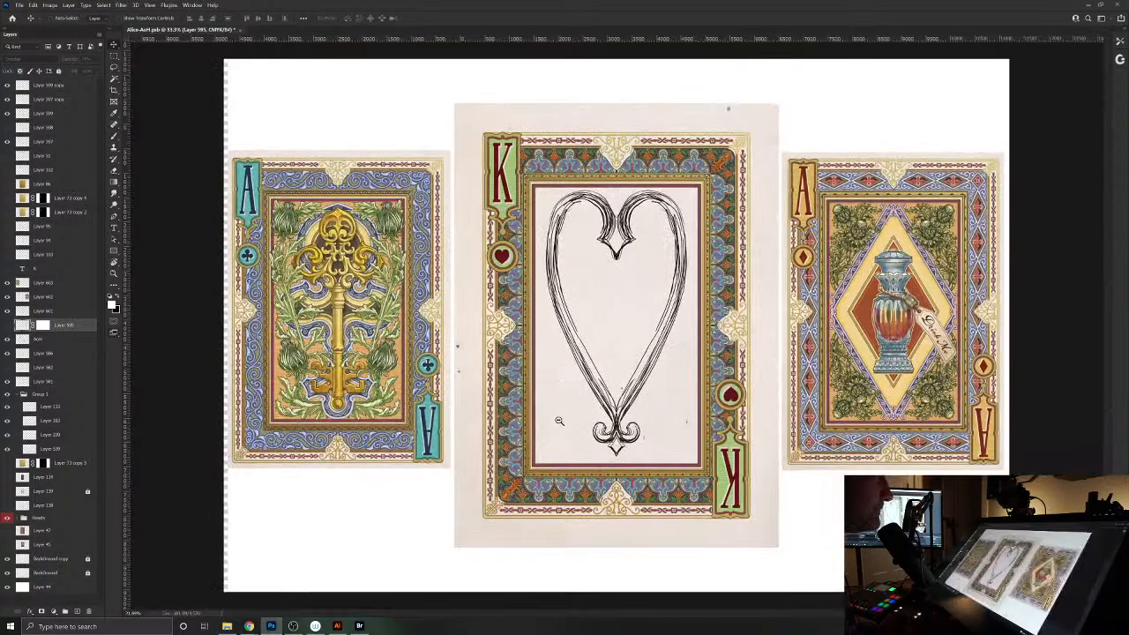
- Select the heart sketch layer and lower its opacity so the lines turn grey
scroll(562, 429, up, 3)
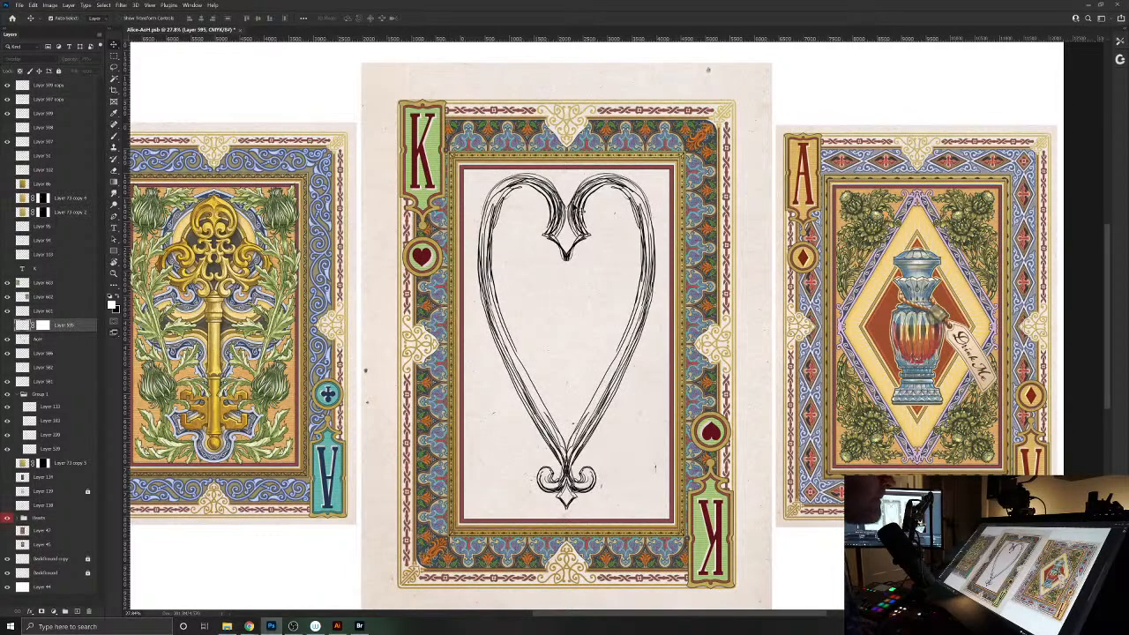
click(586, 215)
click(42, 310)
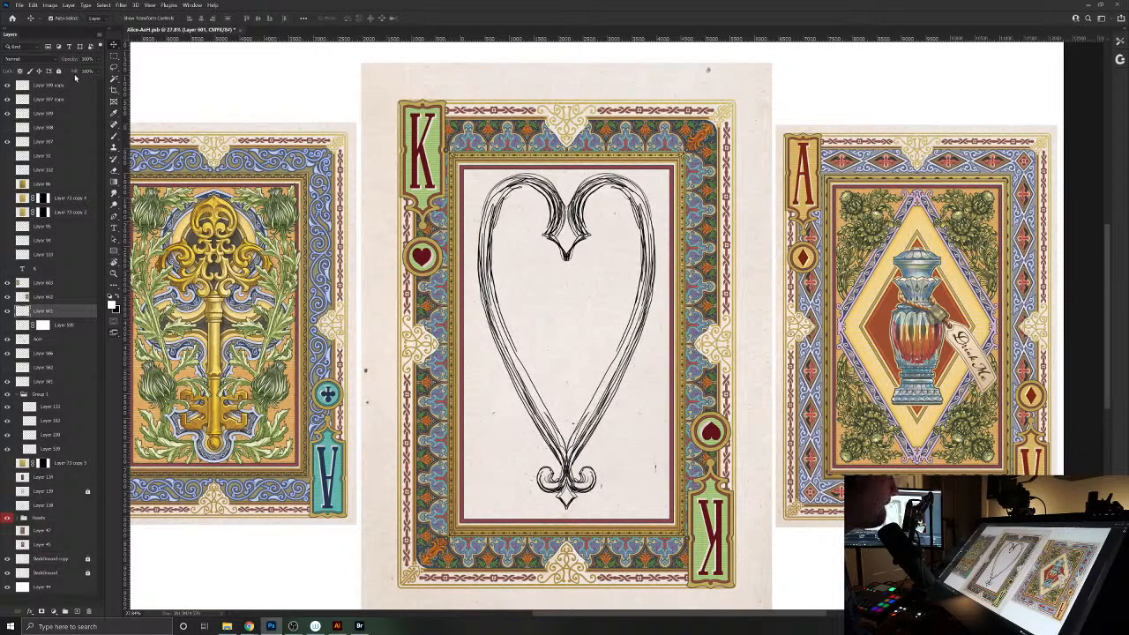
drag(70, 61, 42, 58)
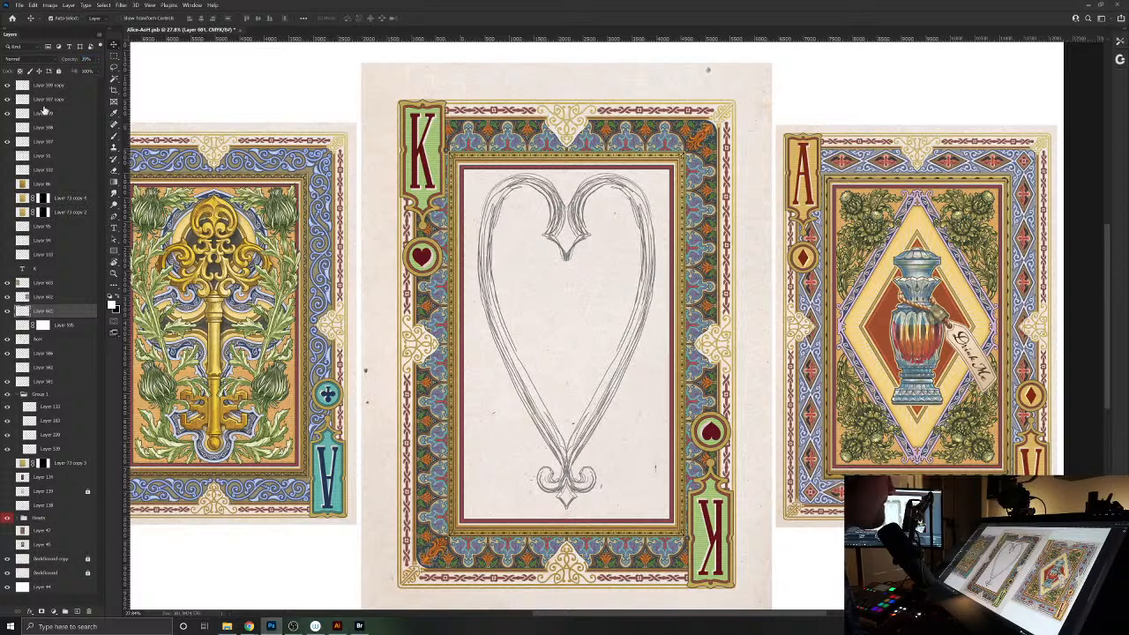
- Switch to the Brush with black as the foreground colour and fade the heart sketch further into a faint guide
click(119, 141)
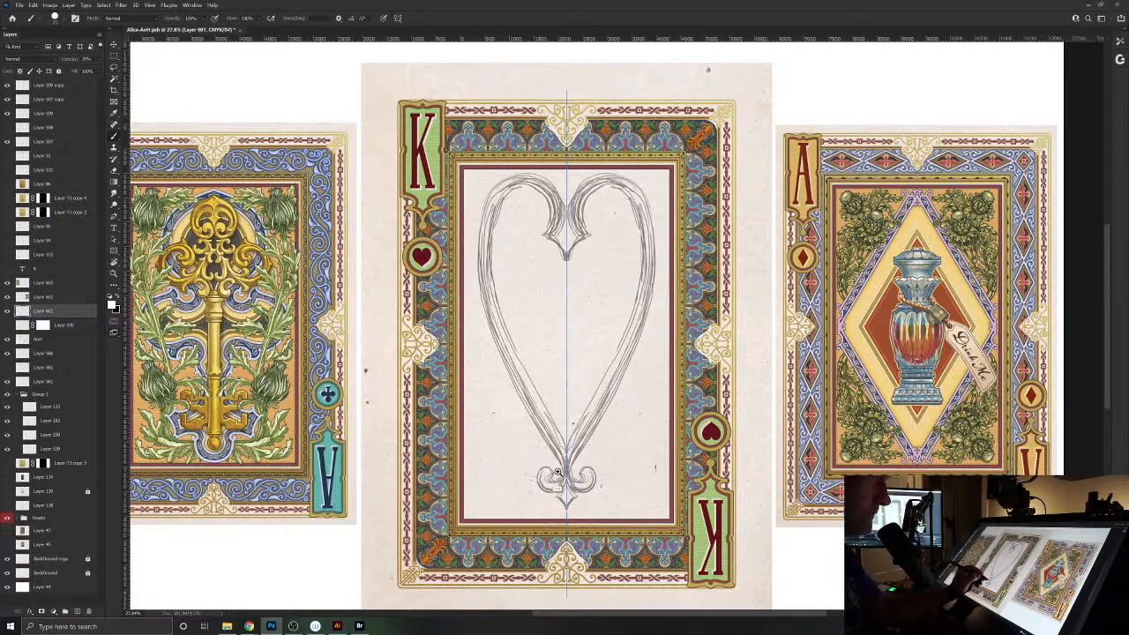
scroll(549, 463, up, 3)
scroll(554, 478, up, 3)
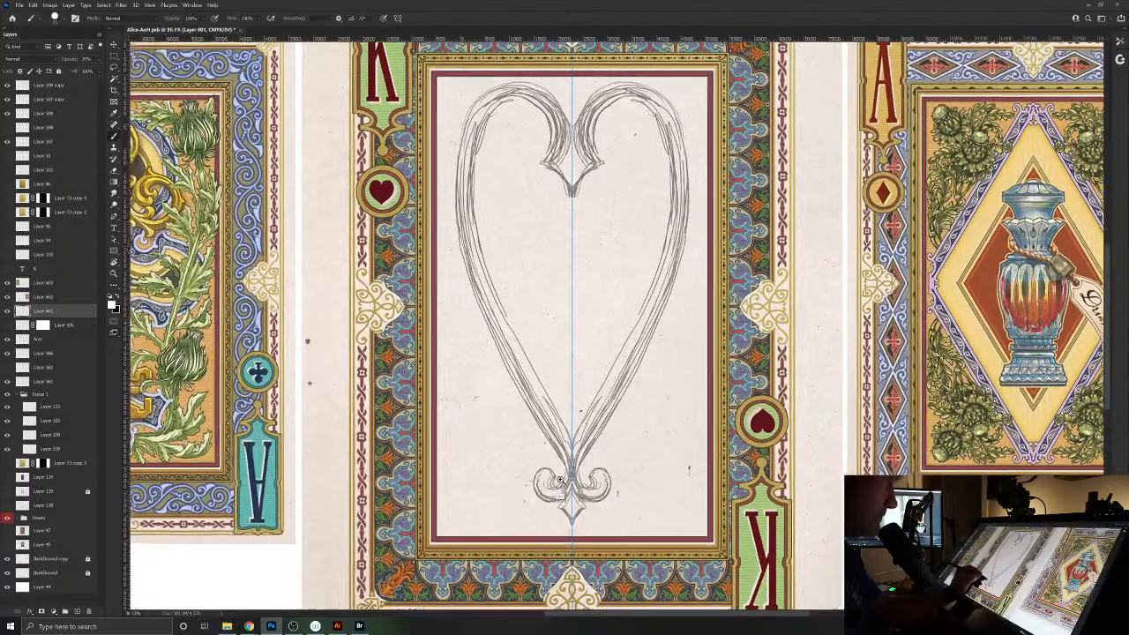
scroll(555, 481, down, 1)
scroll(565, 494, up, 3)
scroll(570, 501, up, 2)
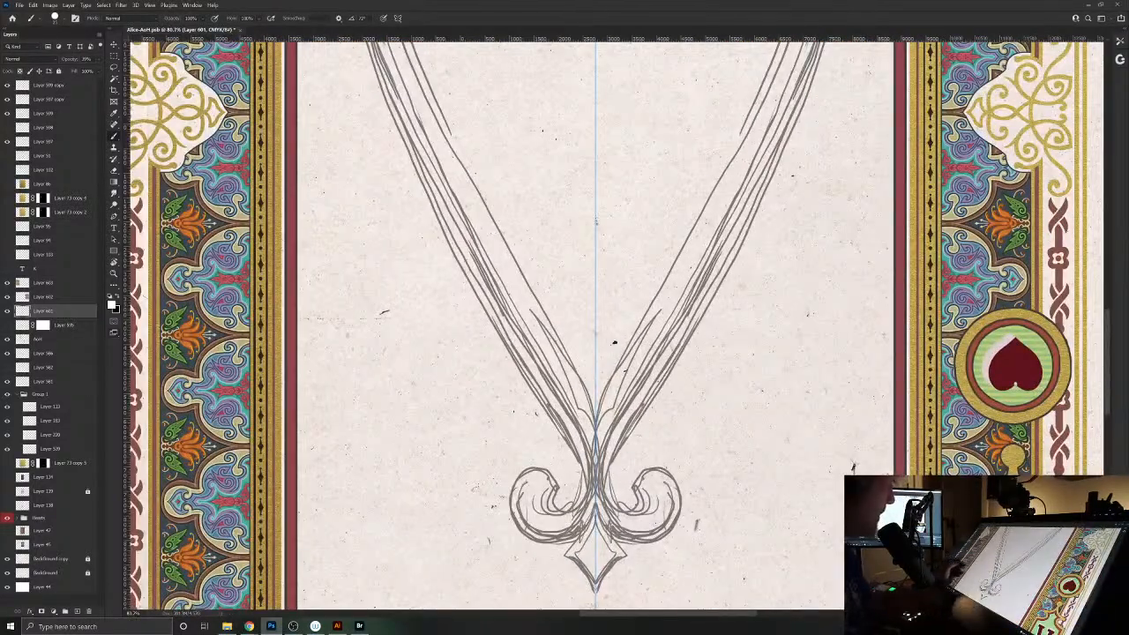
click(120, 299)
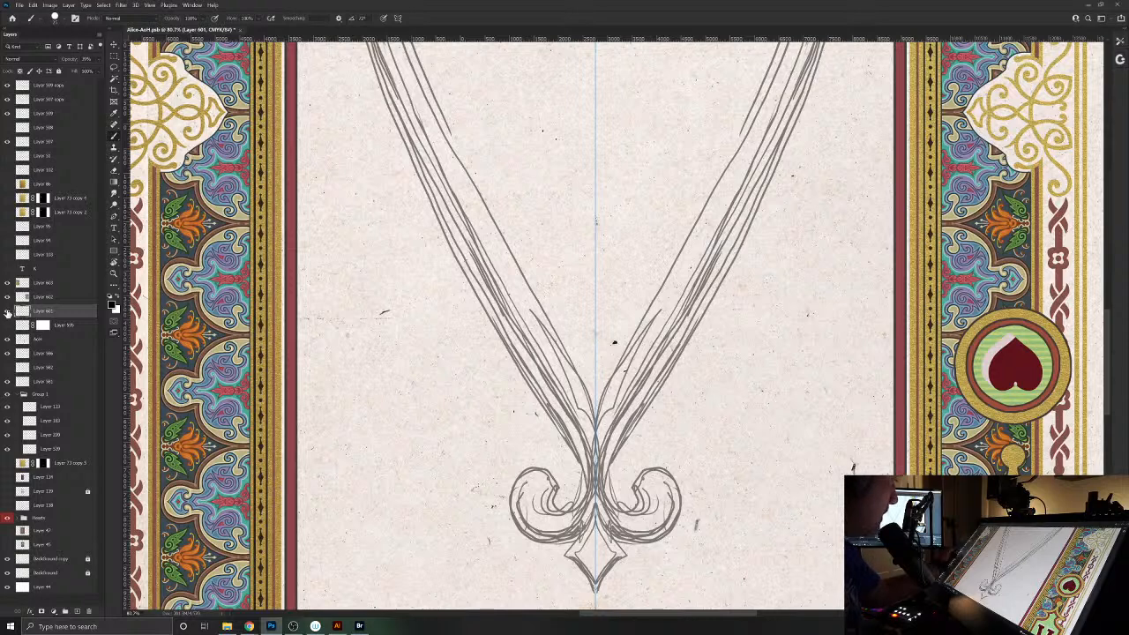
click(7, 310)
click(7, 310)
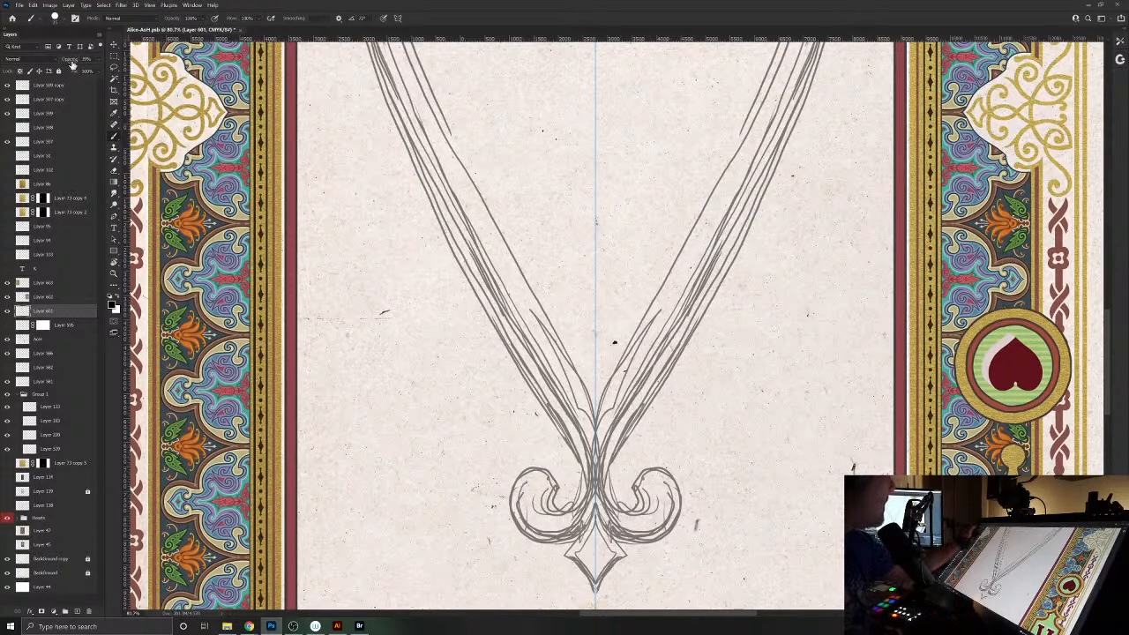
text(40)
key(Return)
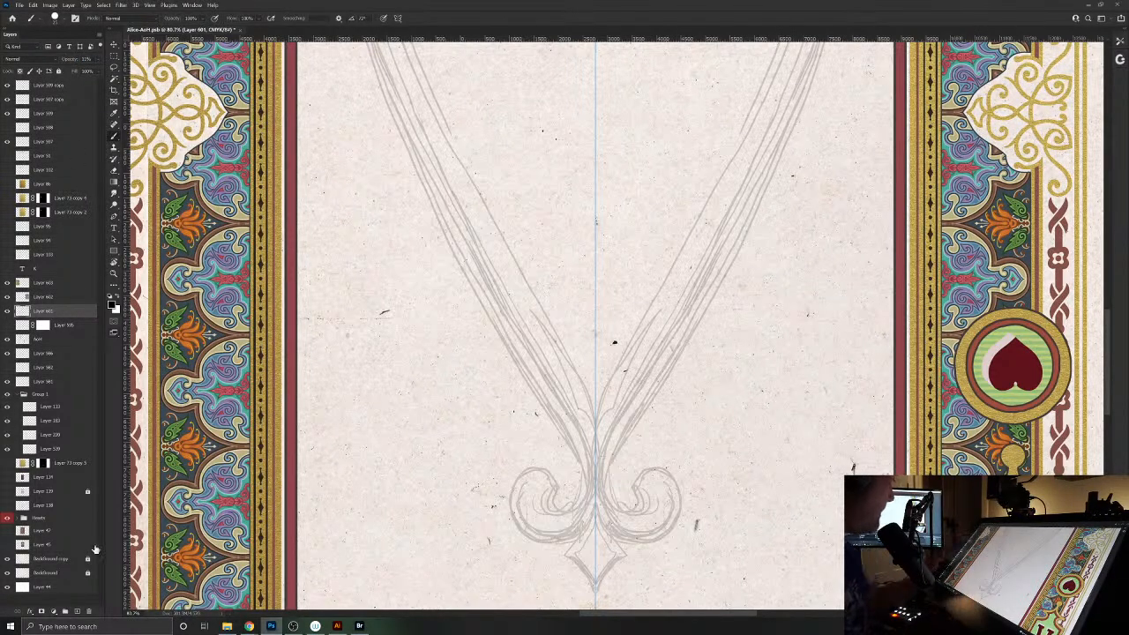
- On a new layer above the sketch, ink mirrored scrolls with outer crescents and a curled, pointed finial at the heart's base
click(77, 612)
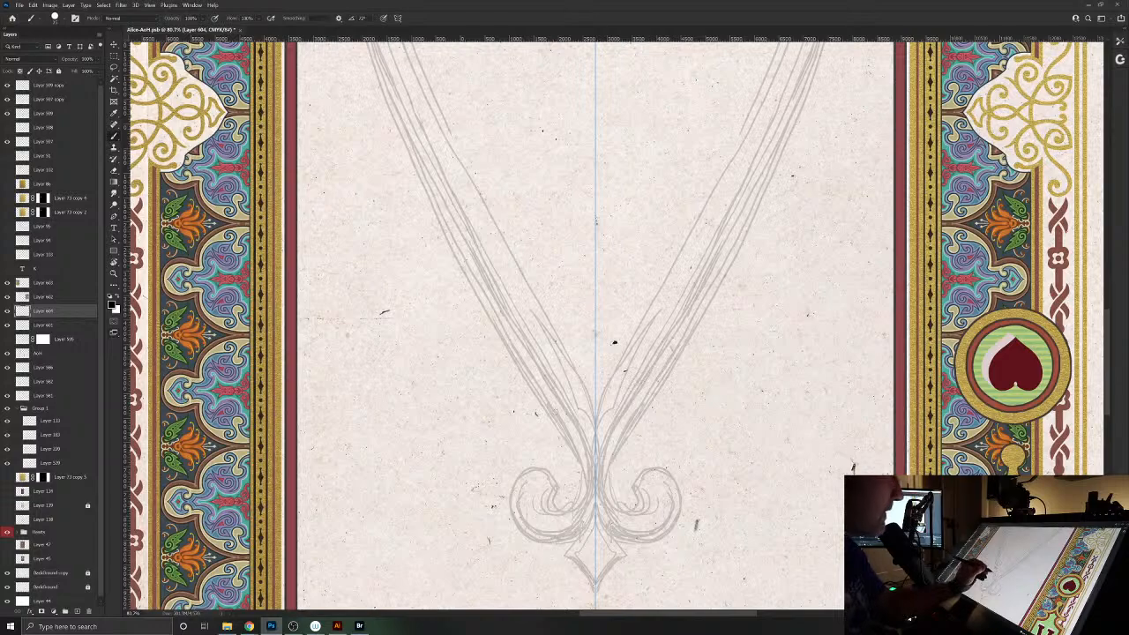
mouse_move(622, 498)
mouse_down()
mouse_move(211, 359)
mouse_move(72, 374)
mouse_move(495, 395)
mouse_move(524, 411)
mouse_move(483, 419)
mouse_move(472, 399)
mouse_up()
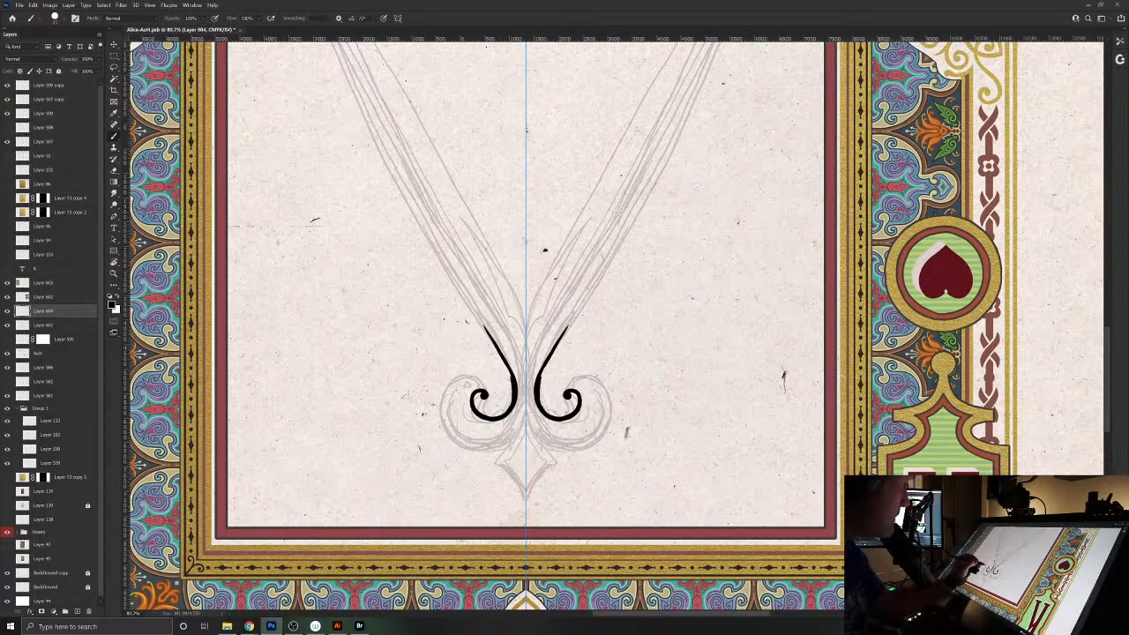
mouse_move(538, 424)
mouse_down()
mouse_move(21, 451)
mouse_move(540, 475)
mouse_up()
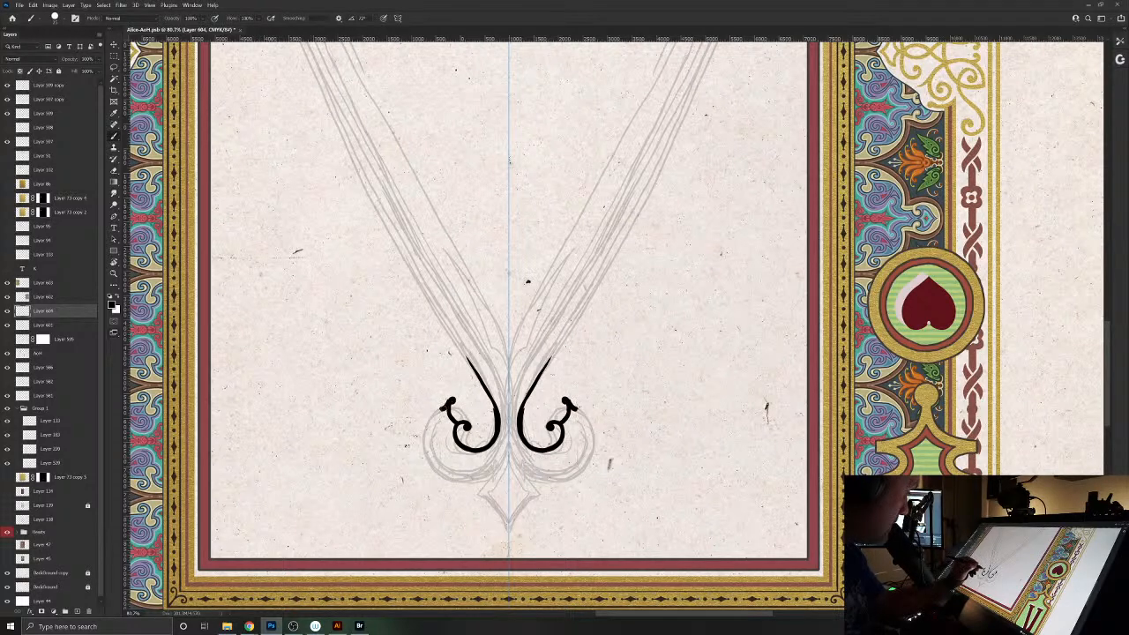
mouse_move(442, 409)
mouse_down()
mouse_move(427, 421)
mouse_move(425, 464)
mouse_move(476, 484)
mouse_move(492, 476)
mouse_up()
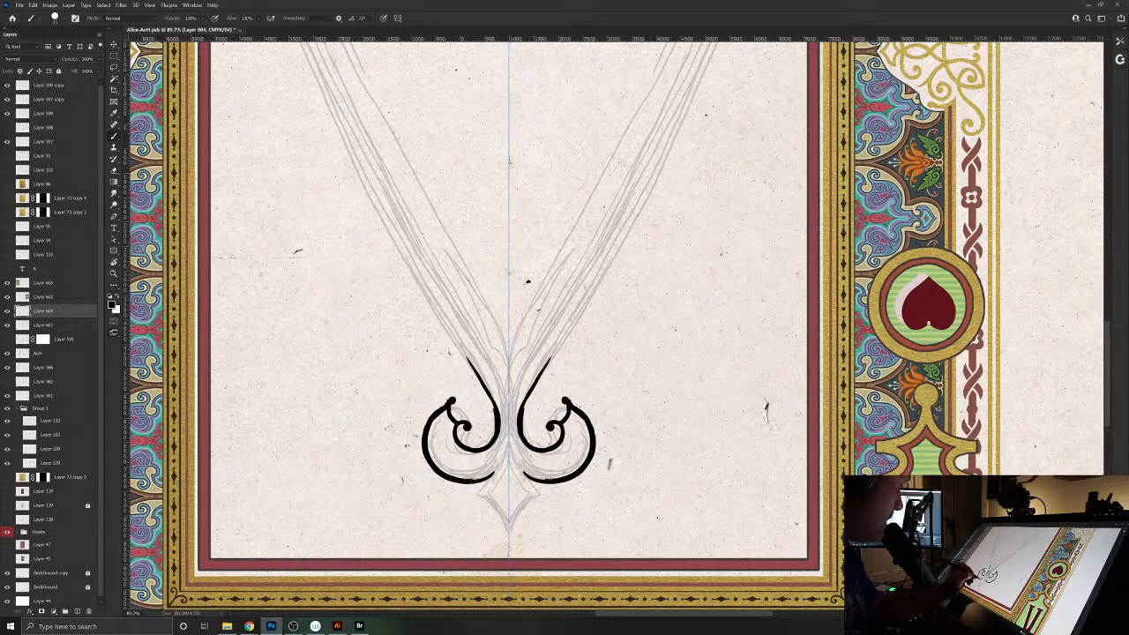
mouse_move(476, 483)
mouse_down()
mouse_move(503, 454)
mouse_move(477, 489)
mouse_move(507, 509)
mouse_up()
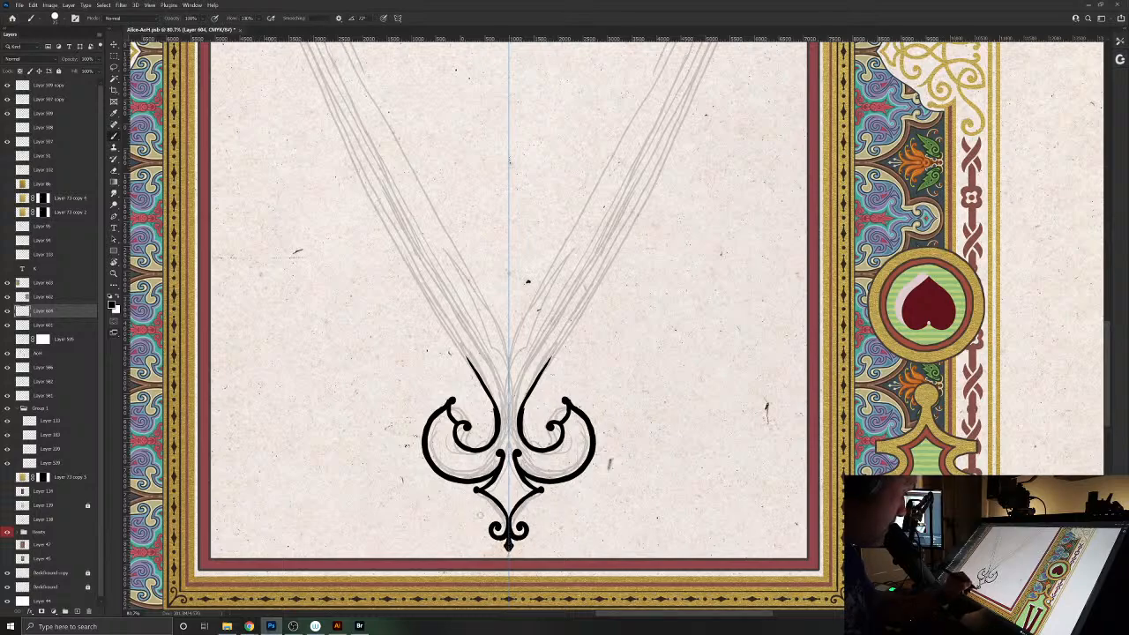
- Ink a small diamond shape between the base scrolls and add small curls to their outer tips
mouse_move(582, 501)
mouse_down()
mouse_move(126, 486)
mouse_move(373, 441)
mouse_move(590, 462)
mouse_move(132, 459)
mouse_move(571, 508)
mouse_move(642, 534)
mouse_up()
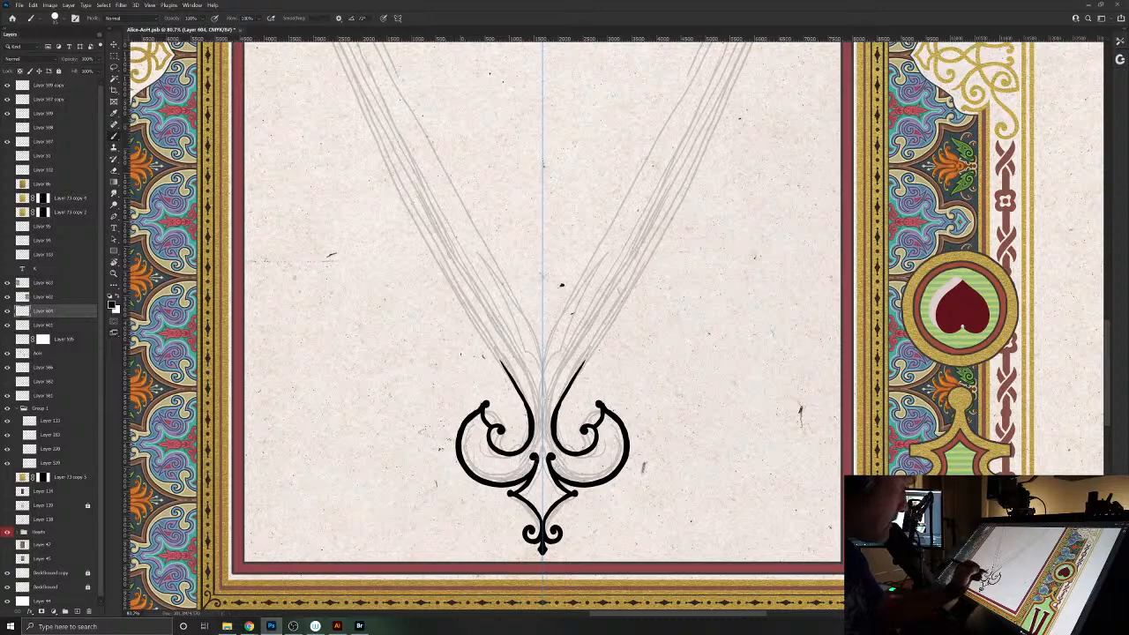
drag(552, 477, 546, 494)
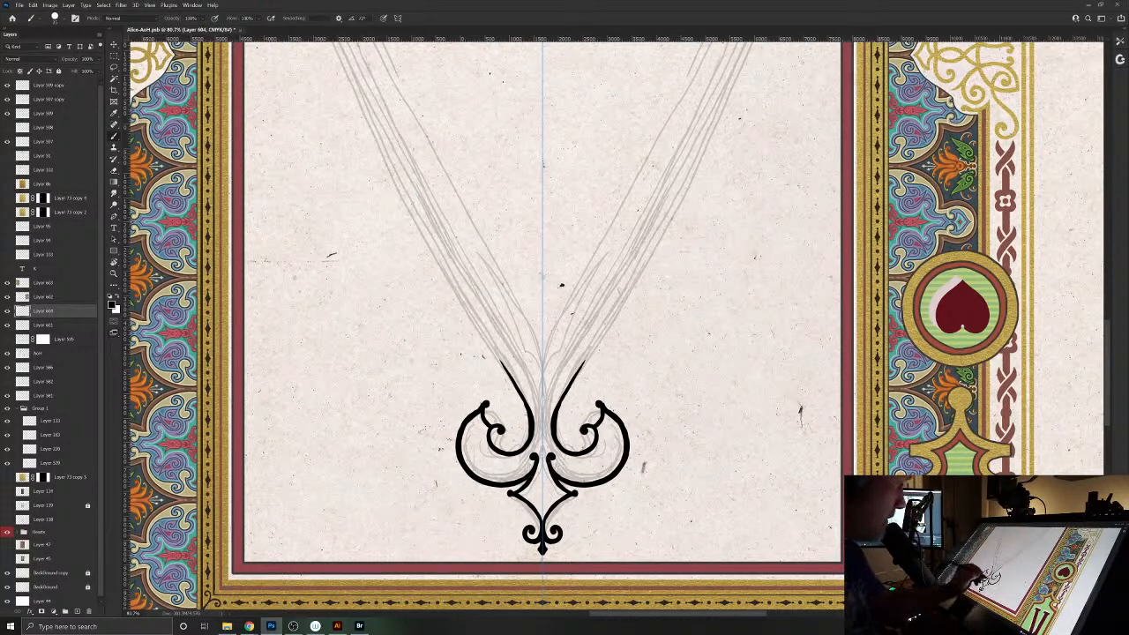
mouse_move(545, 455)
mouse_down()
mouse_move(555, 496)
mouse_move(545, 490)
mouse_up()
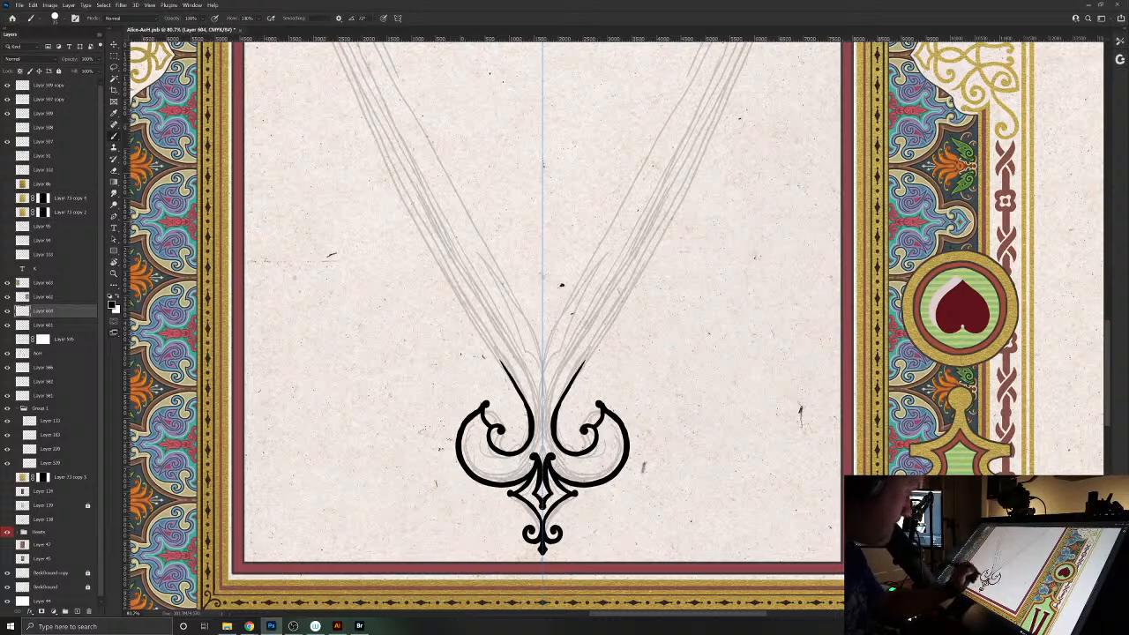
drag(539, 506, 531, 493)
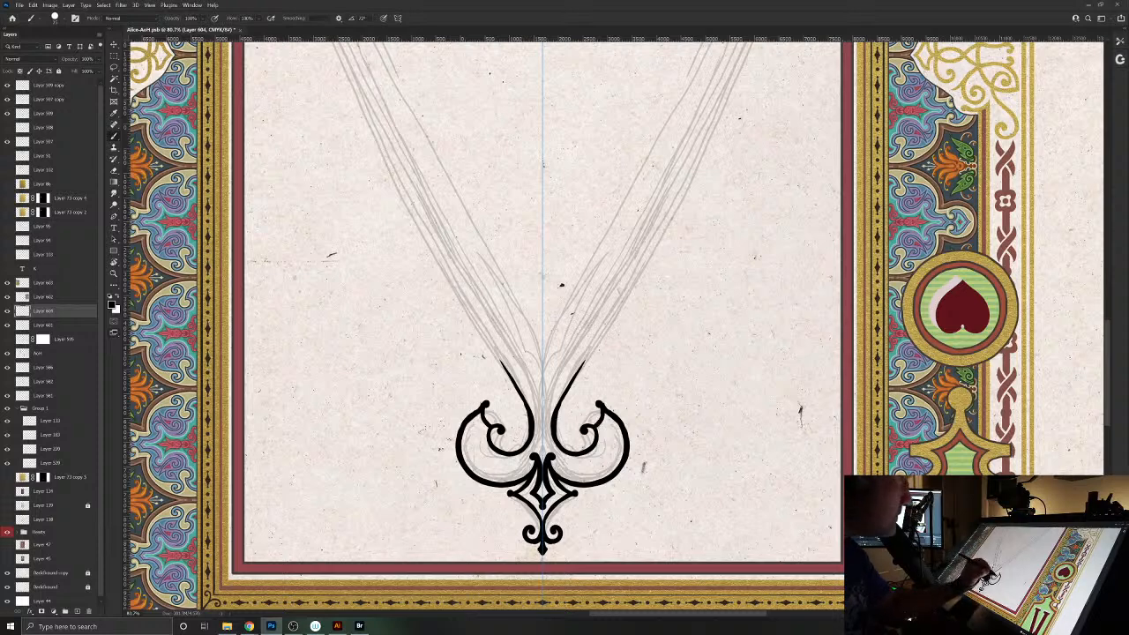
mouse_move(601, 413)
mouse_down()
mouse_move(616, 395)
mouse_move(612, 407)
mouse_move(598, 394)
mouse_up()
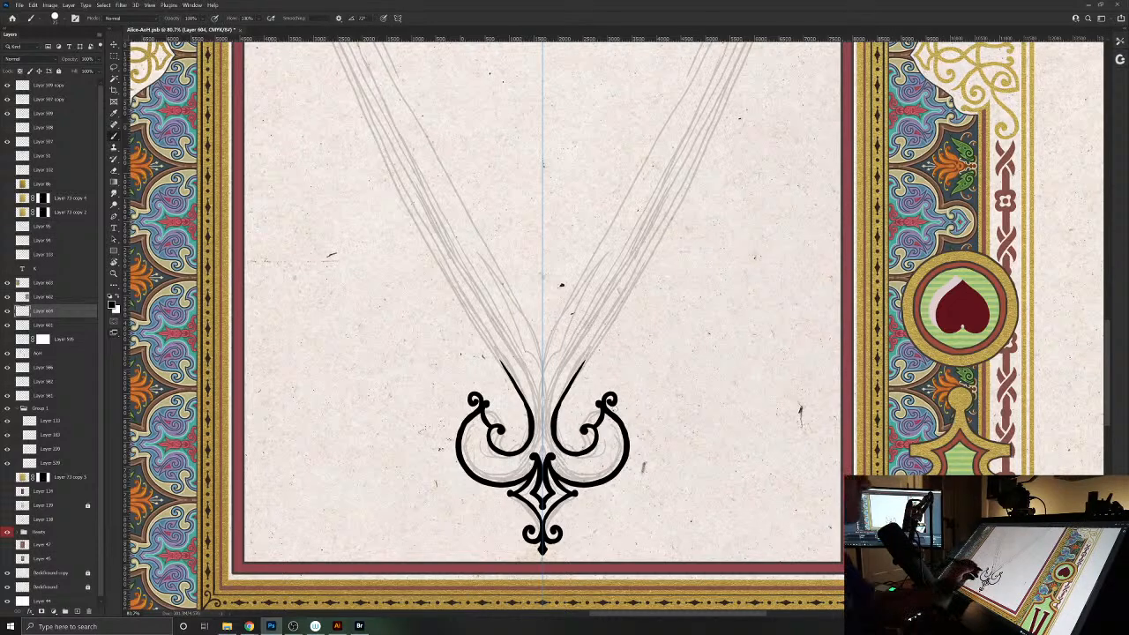
- Ink the heart's mirrored outer contour from the base scrolls up around both lobes, ending in small outward curls at the cleft
scroll(495, 450, up, 3)
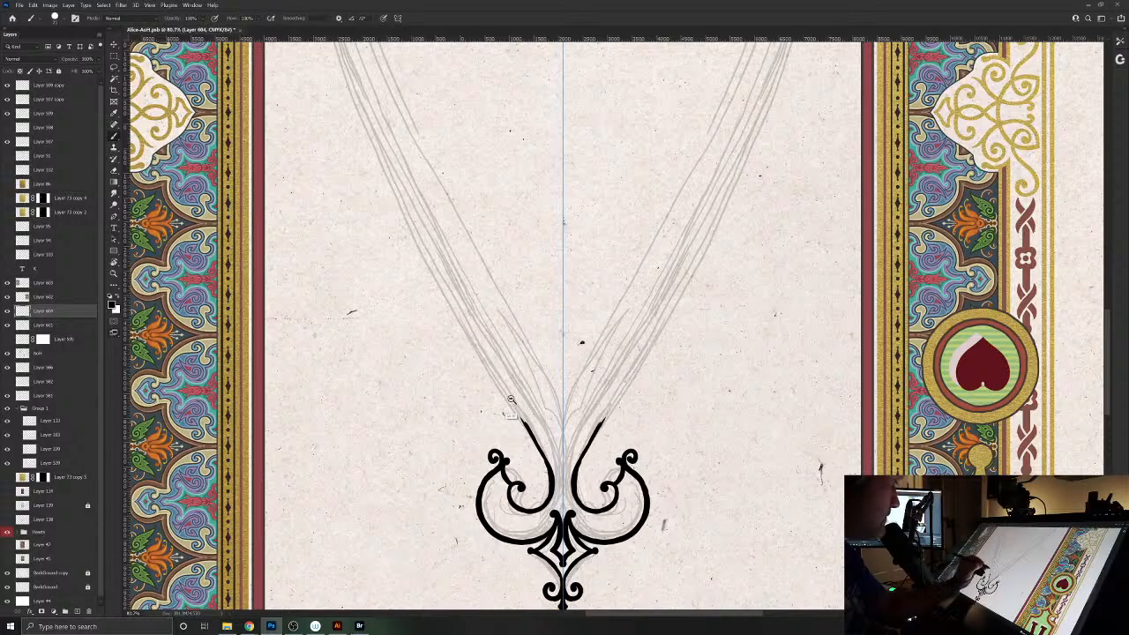
scroll(468, 371, down, 3)
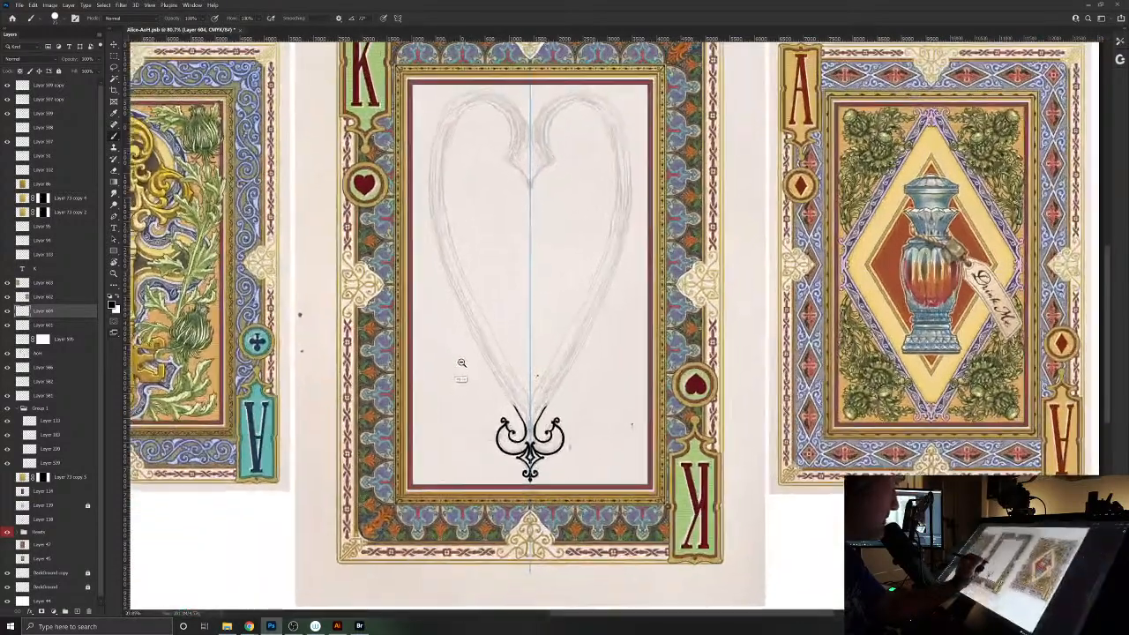
scroll(459, 368, up, 1)
drag(448, 361, 525, 468)
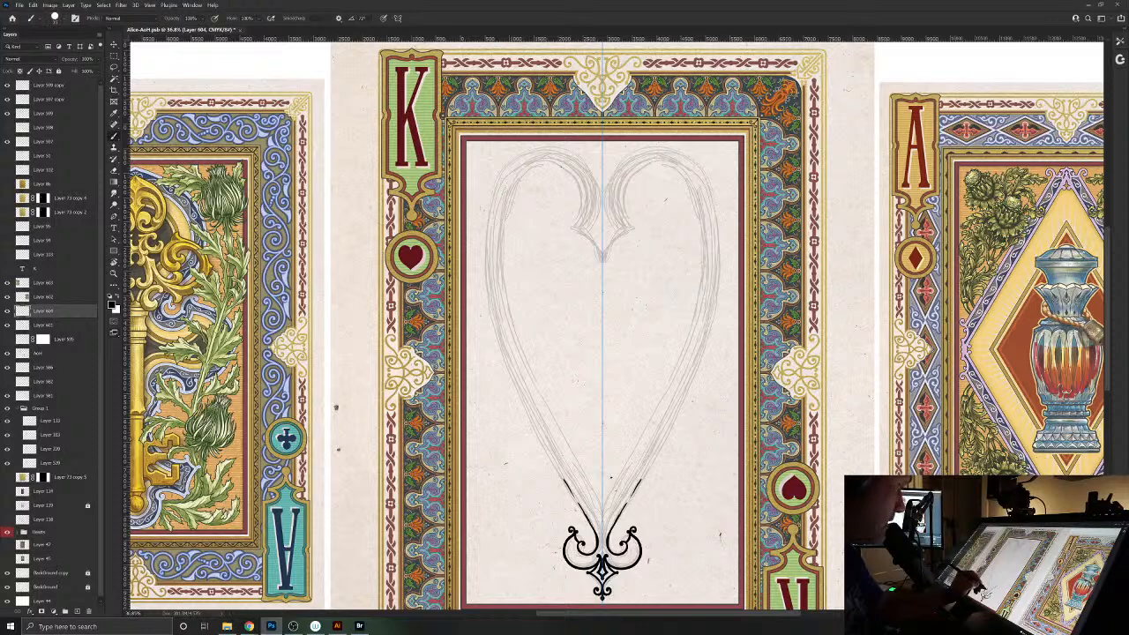
mouse_move(566, 485)
mouse_down()
mouse_move(499, 352)
mouse_move(473, 258)
mouse_move(479, 214)
mouse_move(505, 172)
mouse_move(578, 160)
mouse_up()
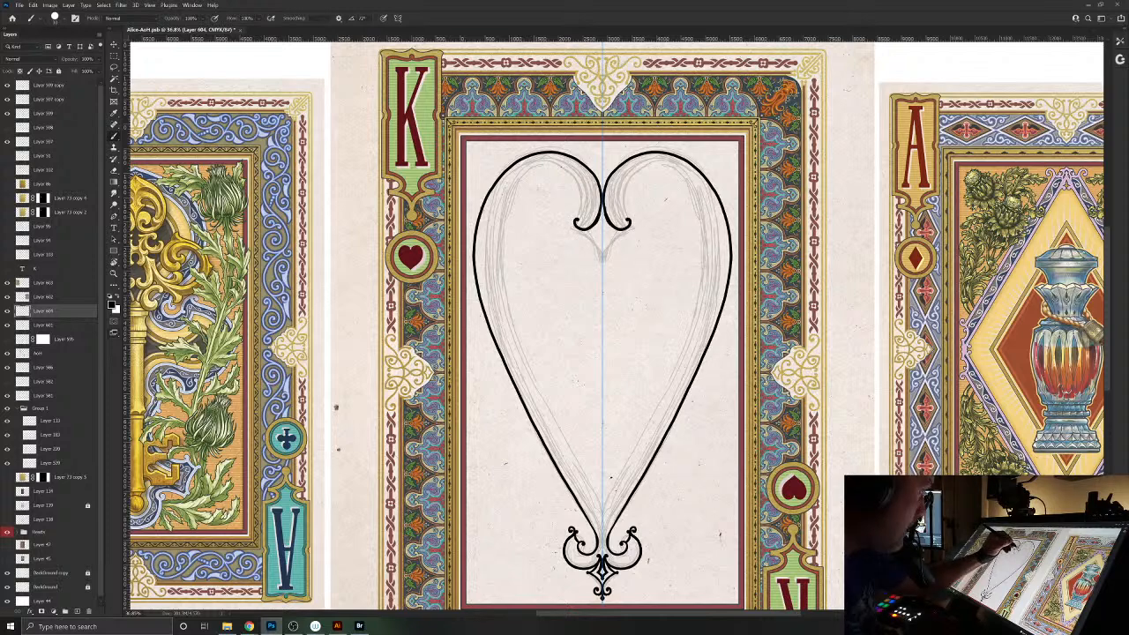
- Ink a mirrored pendant below the cleft with side curls, inner scrollwork and a small diamond-shaped tip
scroll(614, 412, up, 5)
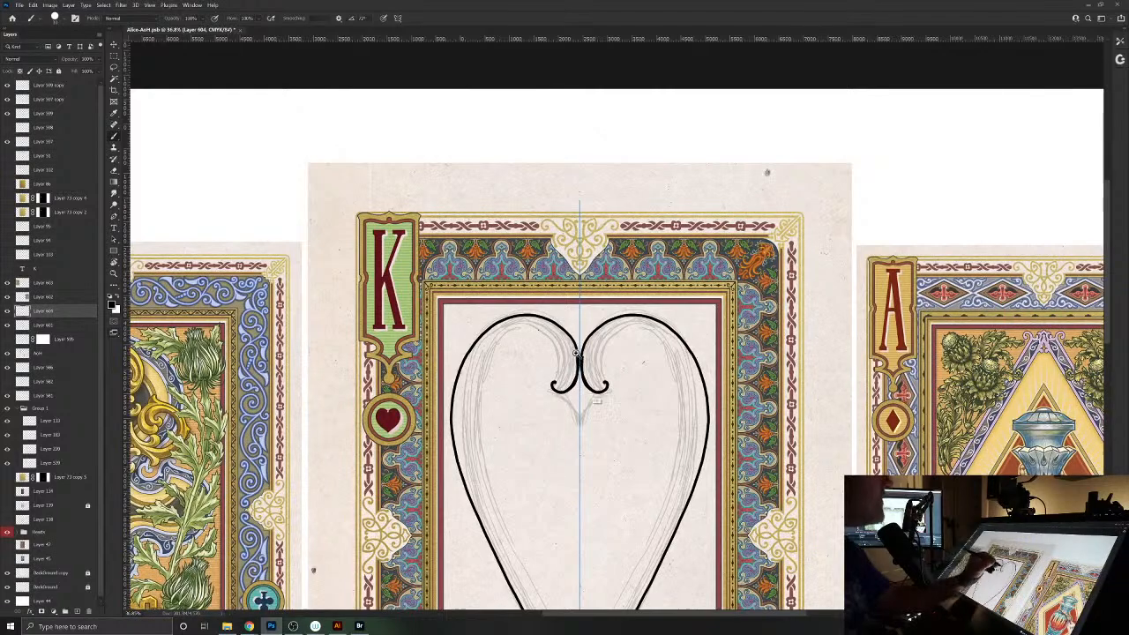
scroll(614, 412, up, 5)
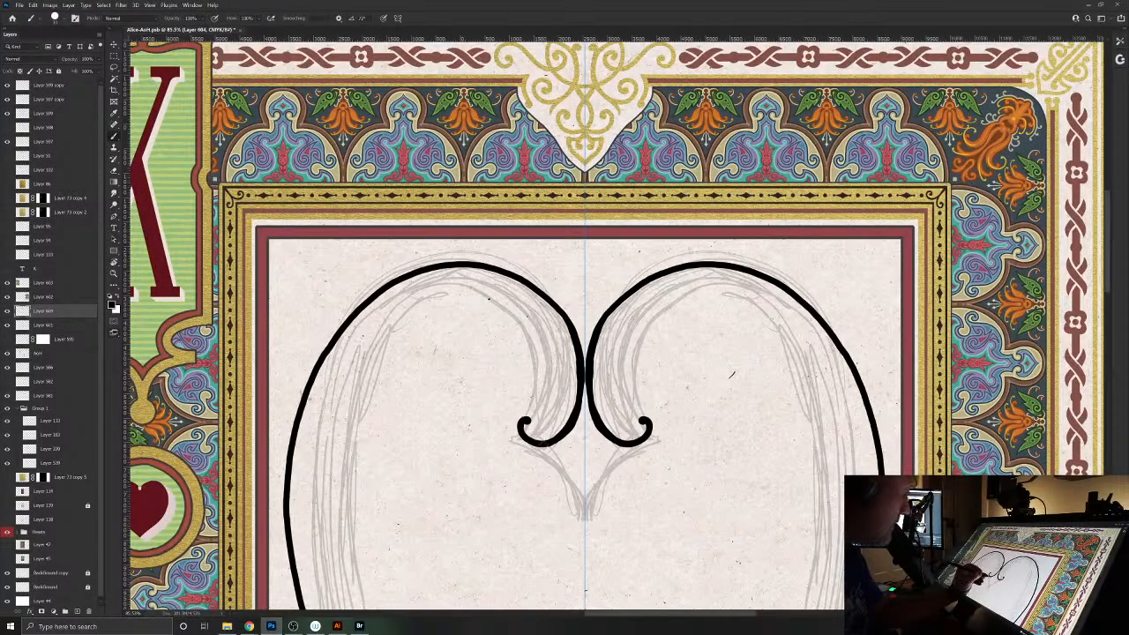
drag(539, 443, 564, 457)
mouse_move(622, 441)
mouse_down()
mouse_move(551, 485)
mouse_move(546, 474)
mouse_move(584, 520)
mouse_move(564, 485)
mouse_move(589, 502)
mouse_move(583, 529)
mouse_up()
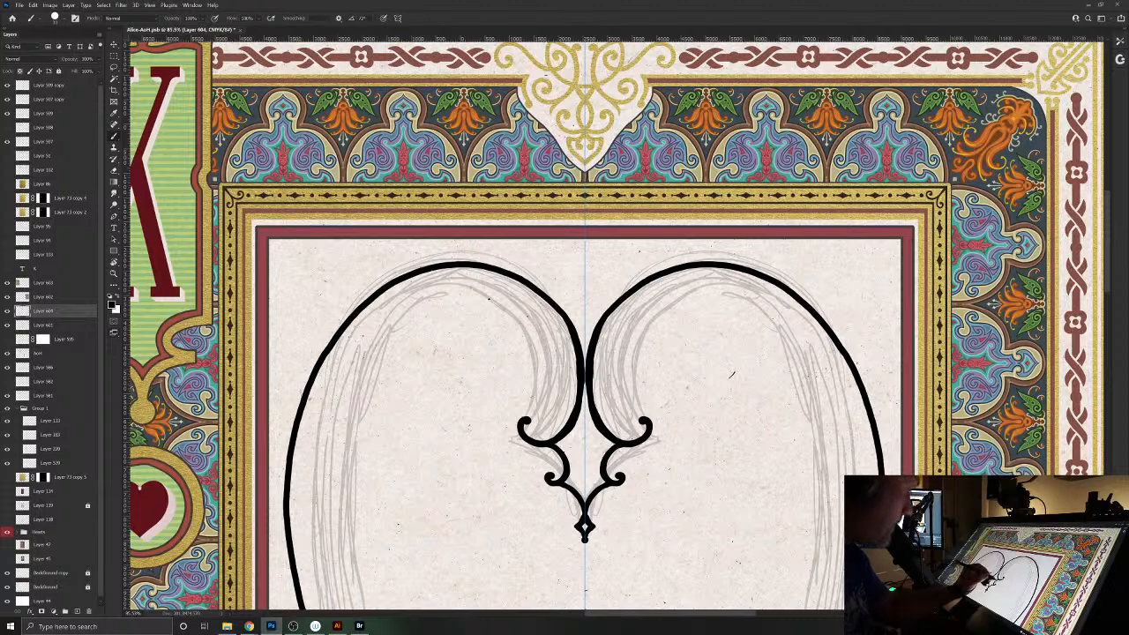
mouse_move(603, 455)
mouse_down()
mouse_move(591, 449)
mouse_move(600, 444)
mouse_move(586, 451)
mouse_move(601, 460)
mouse_up()
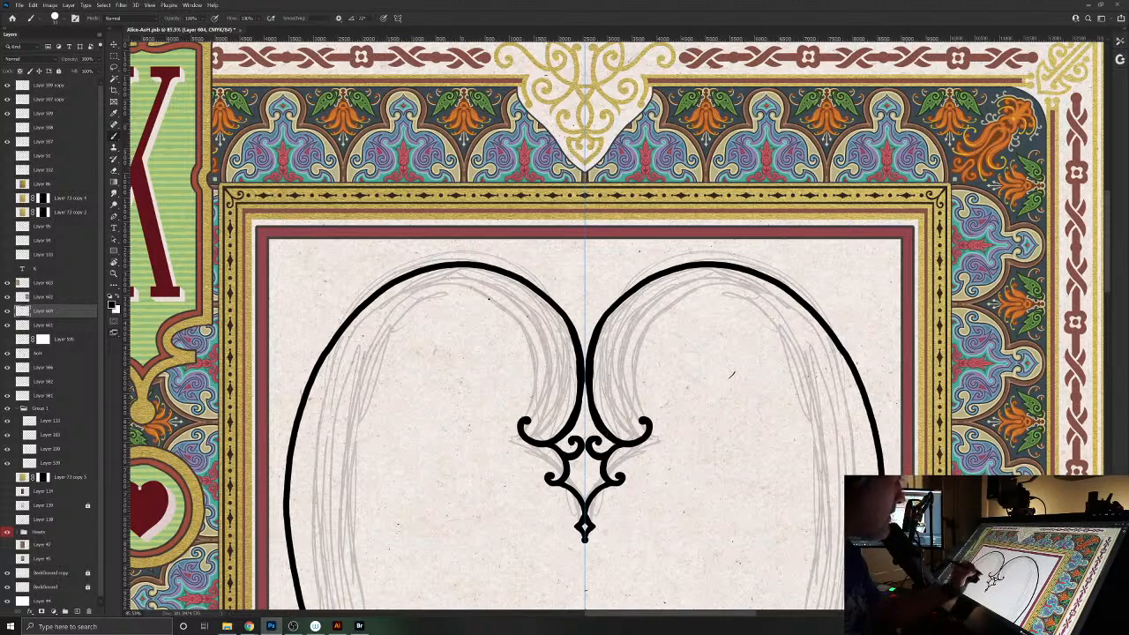
mouse_move(591, 457)
mouse_down()
mouse_move(589, 487)
mouse_move(596, 467)
mouse_move(568, 457)
mouse_up()
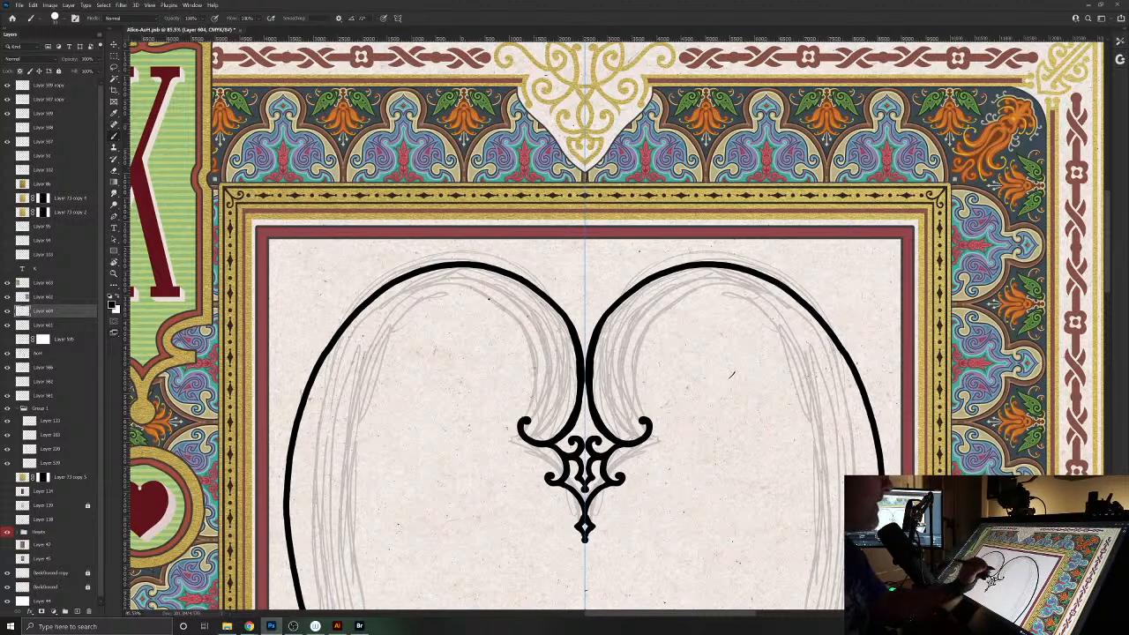
- Ink the mirrored inner contour from the cleft around both lobes and partway down the sides, adding curls where it meets the pendant
drag(589, 433, 524, 462)
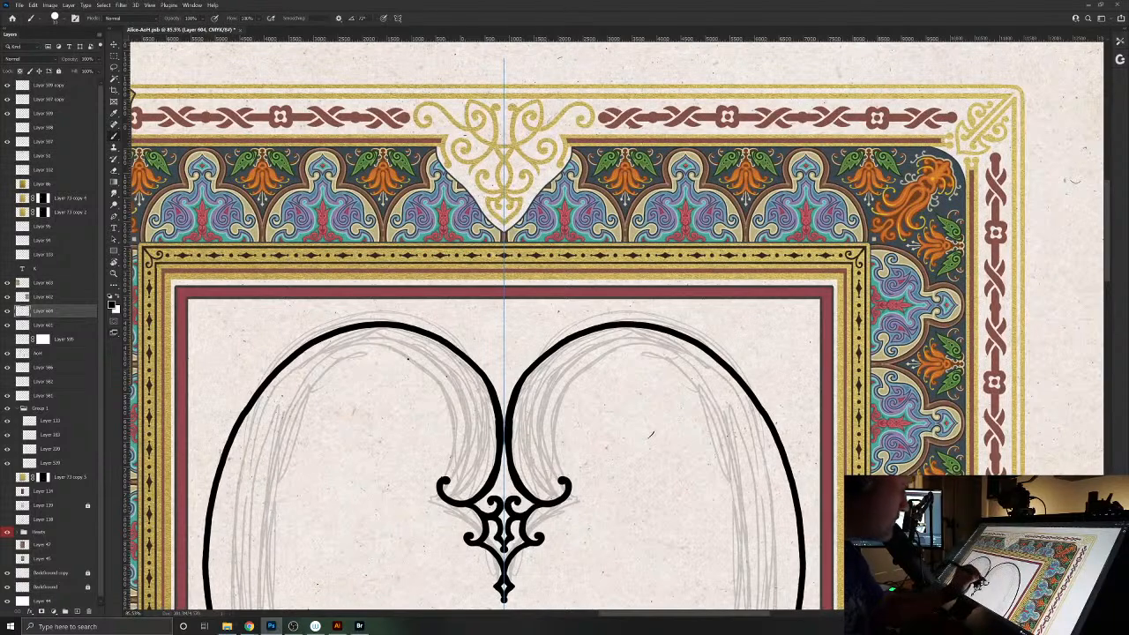
mouse_move(545, 388)
mouse_down()
mouse_move(536, 455)
mouse_move(547, 477)
mouse_move(535, 434)
mouse_move(558, 379)
mouse_up()
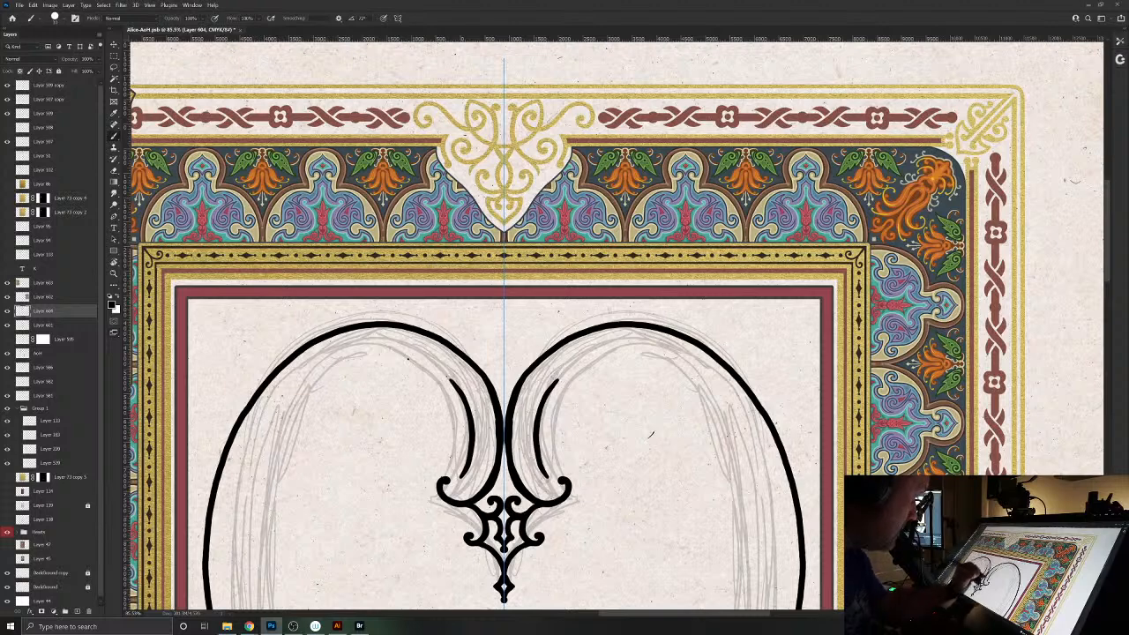
mouse_move(553, 473)
mouse_down()
mouse_move(546, 501)
mouse_move(561, 496)
mouse_up()
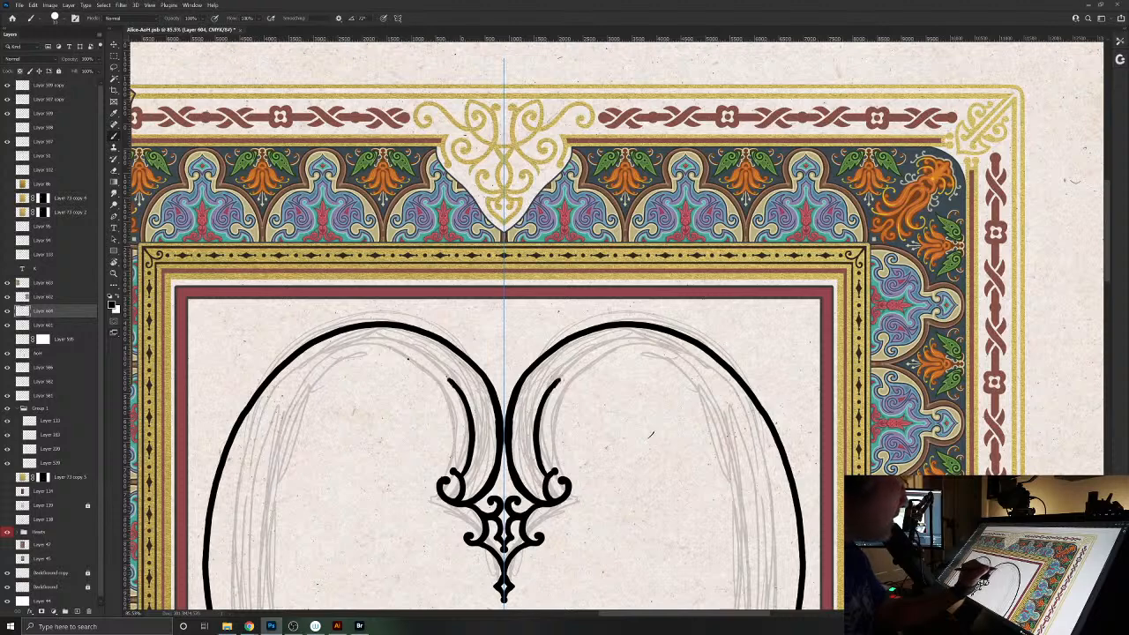
mouse_move(558, 381)
mouse_down()
mouse_move(587, 363)
mouse_move(649, 358)
mouse_move(741, 414)
mouse_up()
drag(691, 539, 574, 344)
mouse_move(435, 290)
mouse_down()
mouse_move(432, 210)
mouse_move(457, 187)
mouse_move(493, 172)
mouse_move(565, 177)
mouse_move(605, 205)
mouse_move(641, 262)
mouse_move(661, 344)
mouse_move(660, 426)
mouse_move(706, 243)
mouse_move(663, 381)
mouse_up()
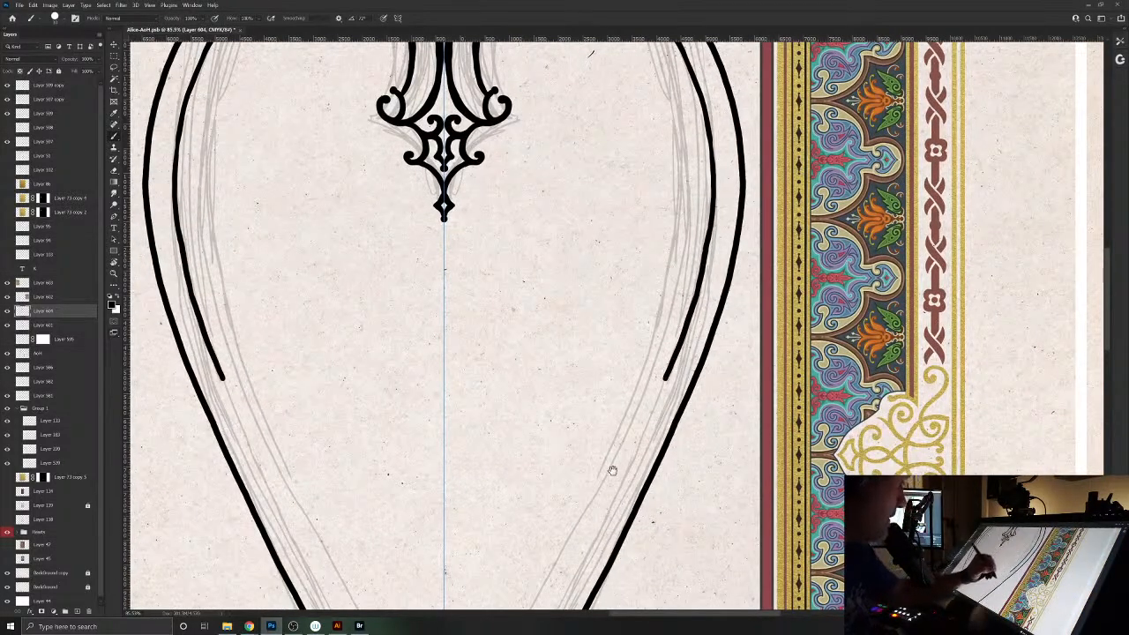
- Extend the inner contour down to the heart's lower point, closing it with mirrored curls and a small pointed finial
drag(612, 472, 650, 330)
mouse_move(710, 226)
mouse_down()
mouse_move(644, 367)
mouse_move(640, 247)
mouse_move(631, 412)
mouse_up()
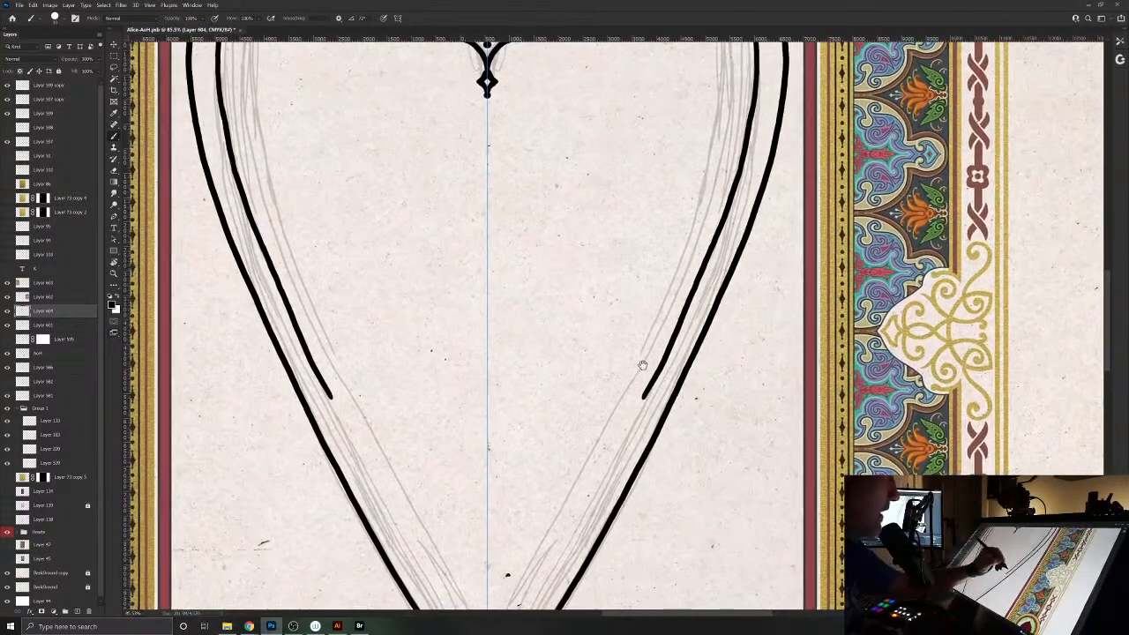
mouse_move(719, 231)
mouse_down()
mouse_move(643, 400)
mouse_move(653, 370)
mouse_up()
key(b)
drag(722, 226, 640, 403)
drag(552, 484, 565, 404)
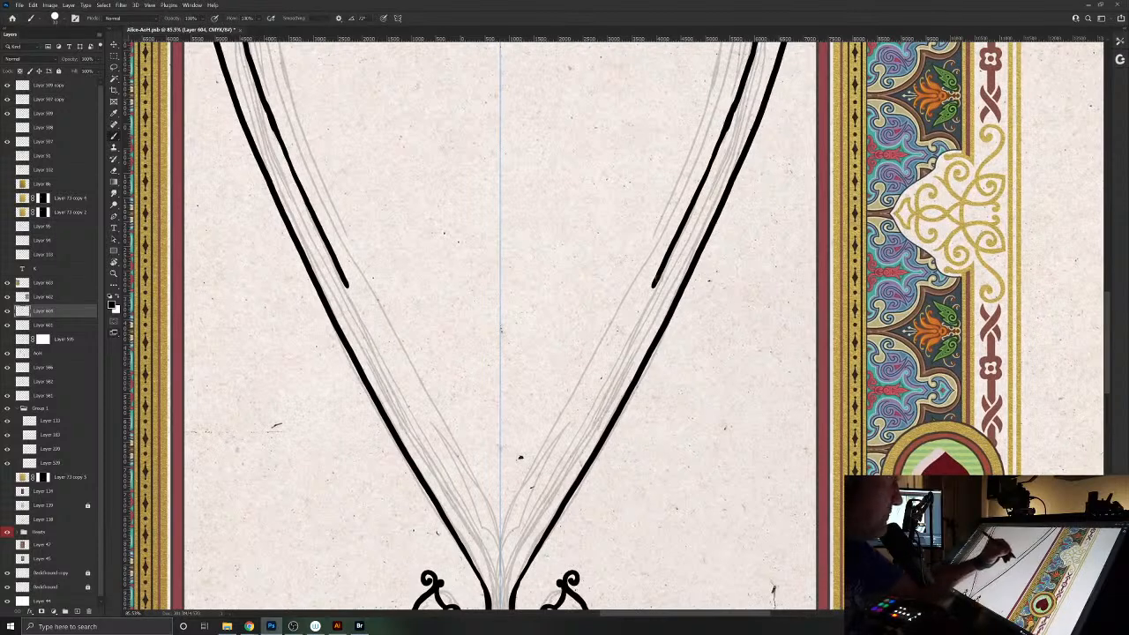
mouse_move(660, 274)
mouse_down()
mouse_move(545, 483)
mouse_move(516, 488)
mouse_move(509, 468)
mouse_move(519, 458)
mouse_move(507, 472)
mouse_move(510, 456)
mouse_move(529, 454)
mouse_move(529, 474)
mouse_move(501, 446)
mouse_up()
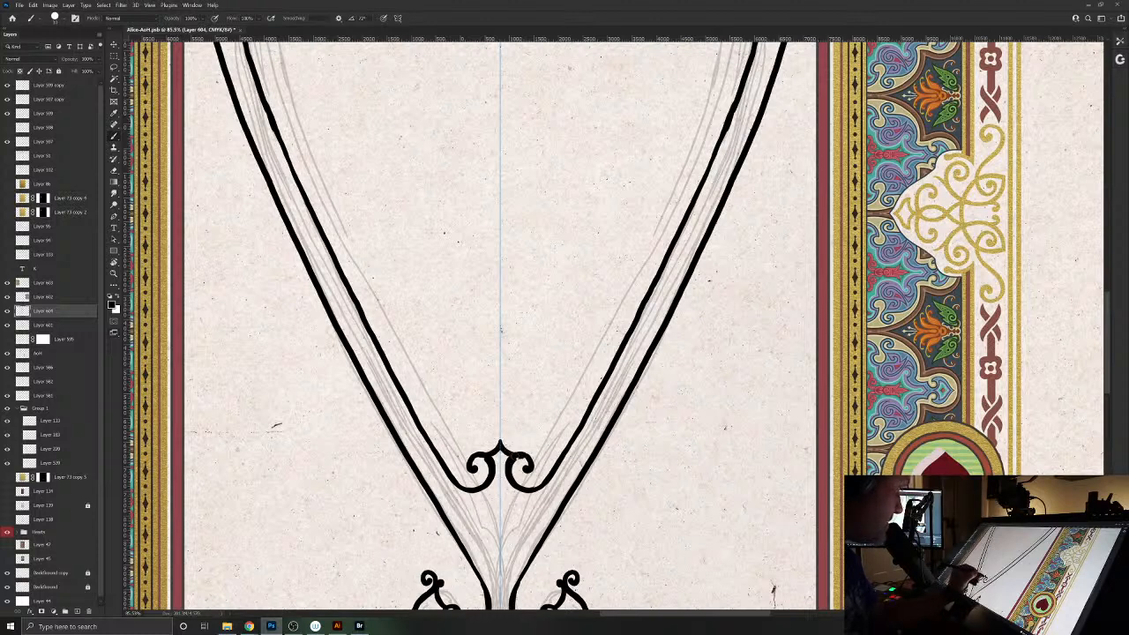
drag(500, 446, 500, 432)
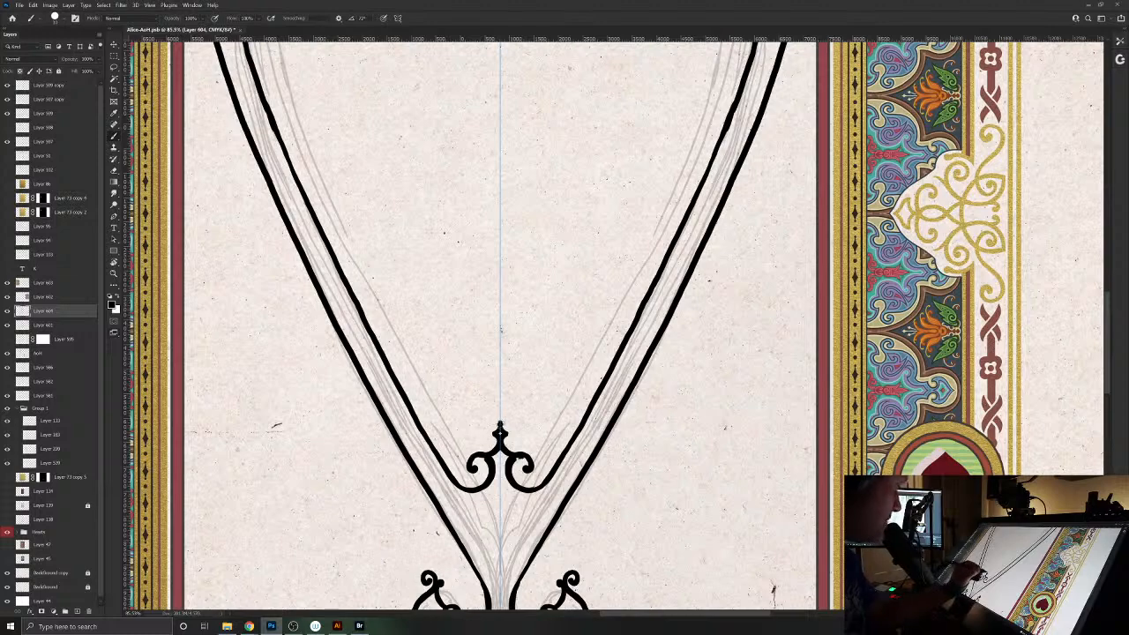
- Ink a curled teardrop ornament below the inner contour's finial, with small feet and a central stem reaching towards the base scrolls
mouse_move(446, 556)
mouse_down()
mouse_move(474, 503)
mouse_move(503, 482)
mouse_up()
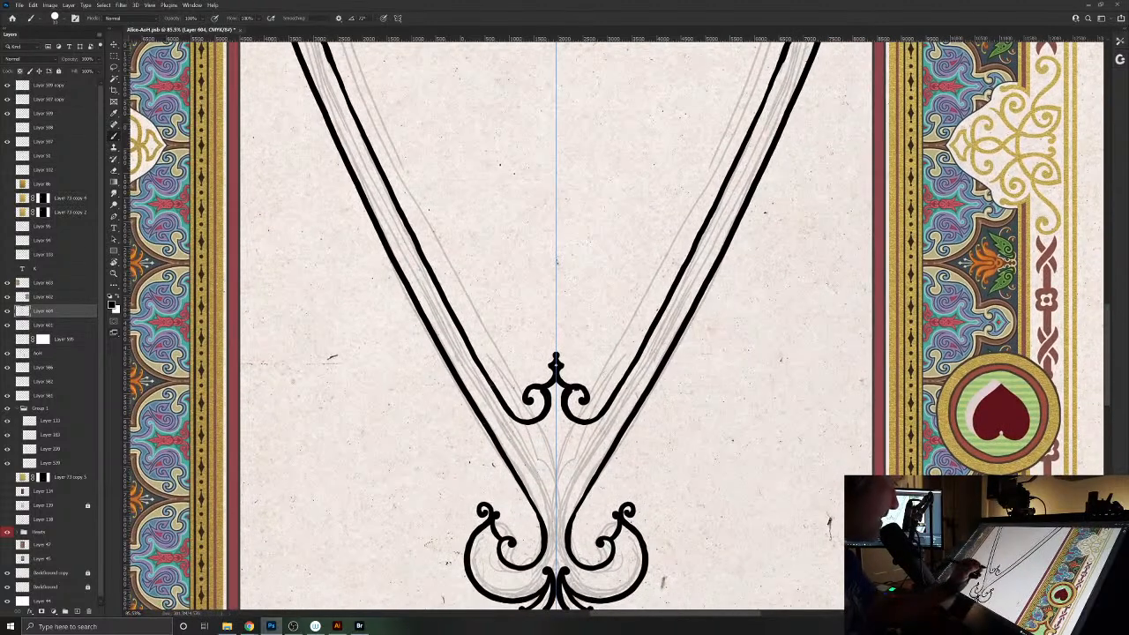
mouse_move(534, 412)
mouse_down()
mouse_move(534, 460)
mouse_move(556, 463)
mouse_move(550, 444)
mouse_move(538, 450)
mouse_move(527, 435)
mouse_move(548, 430)
mouse_move(556, 411)
mouse_up()
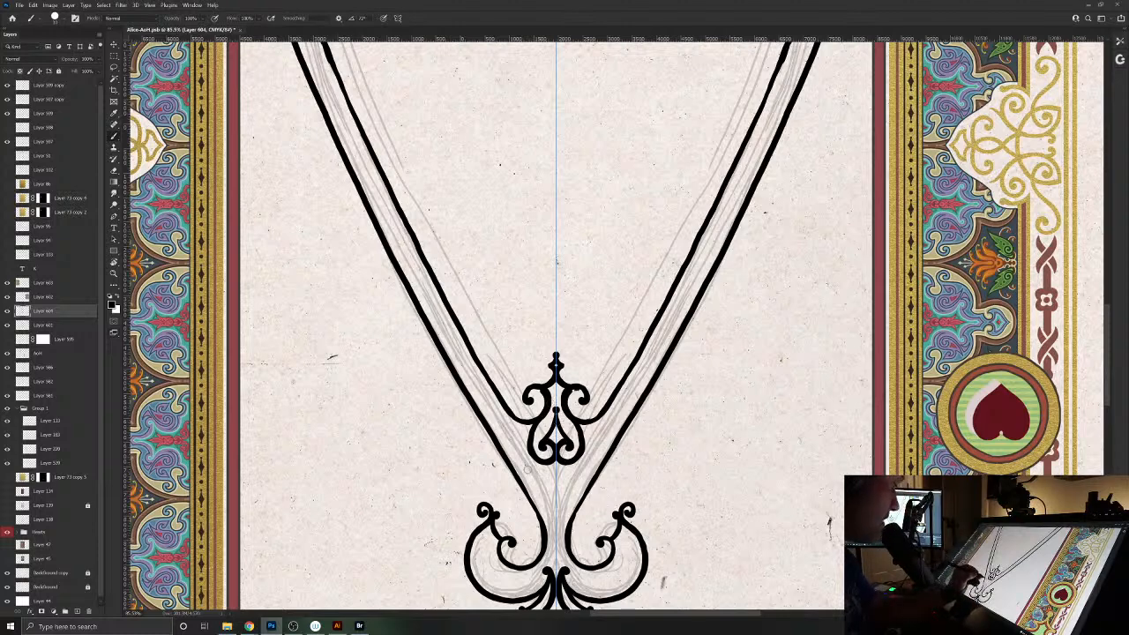
drag(539, 462, 564, 490)
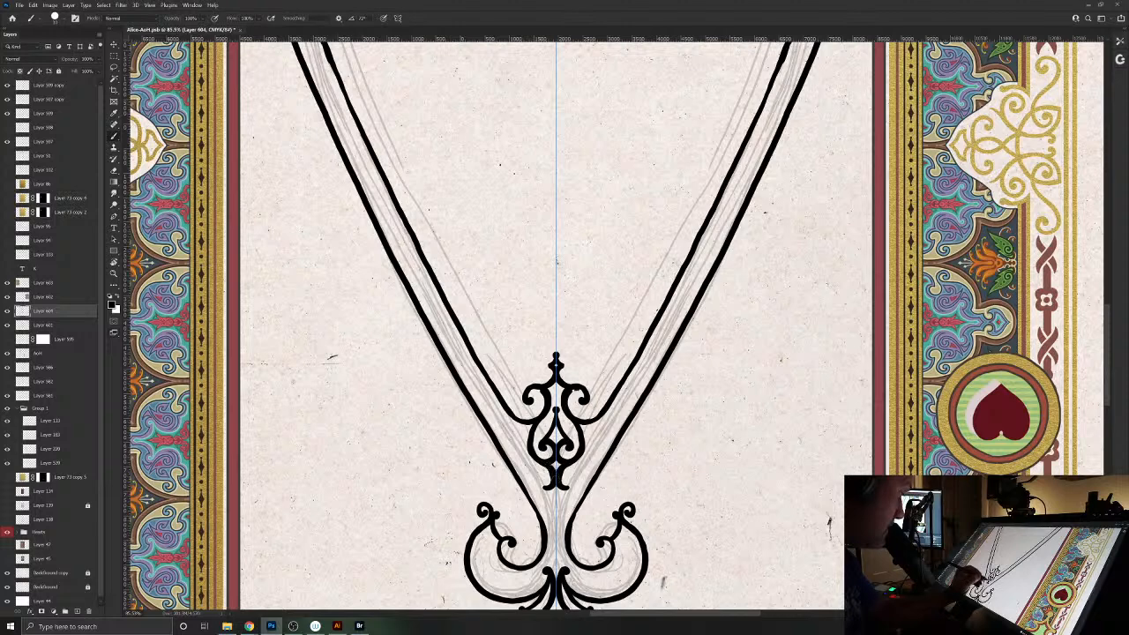
drag(555, 485, 556, 508)
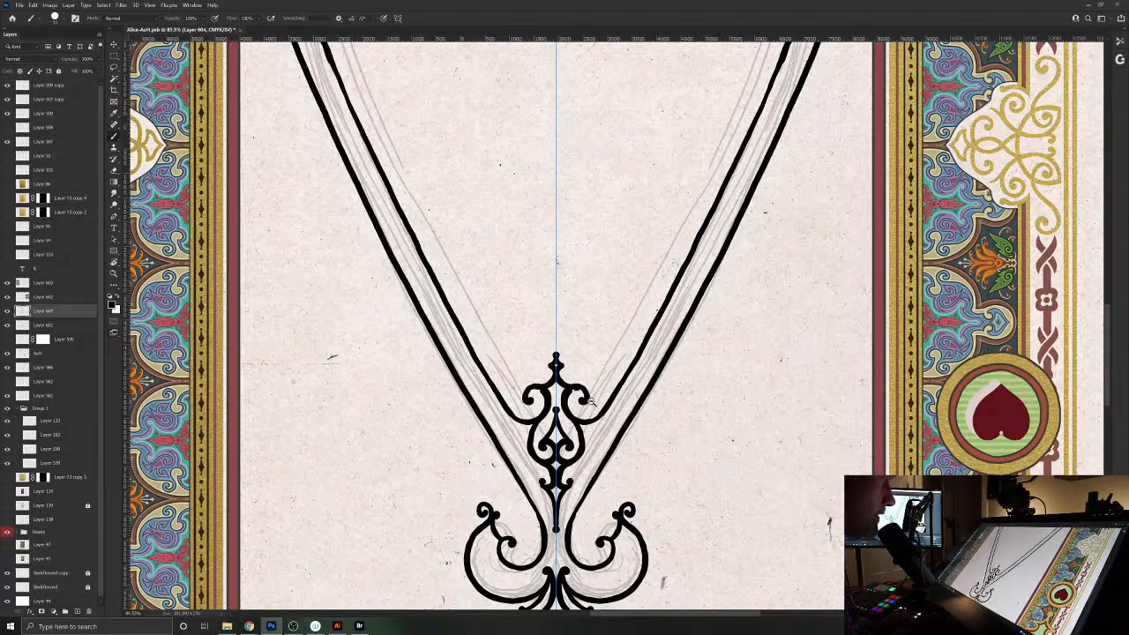
- Erase the curls beside the cleft pendant and ink larger spirals there with wide scrolls sweeping outward
drag(608, 414, 571, 383)
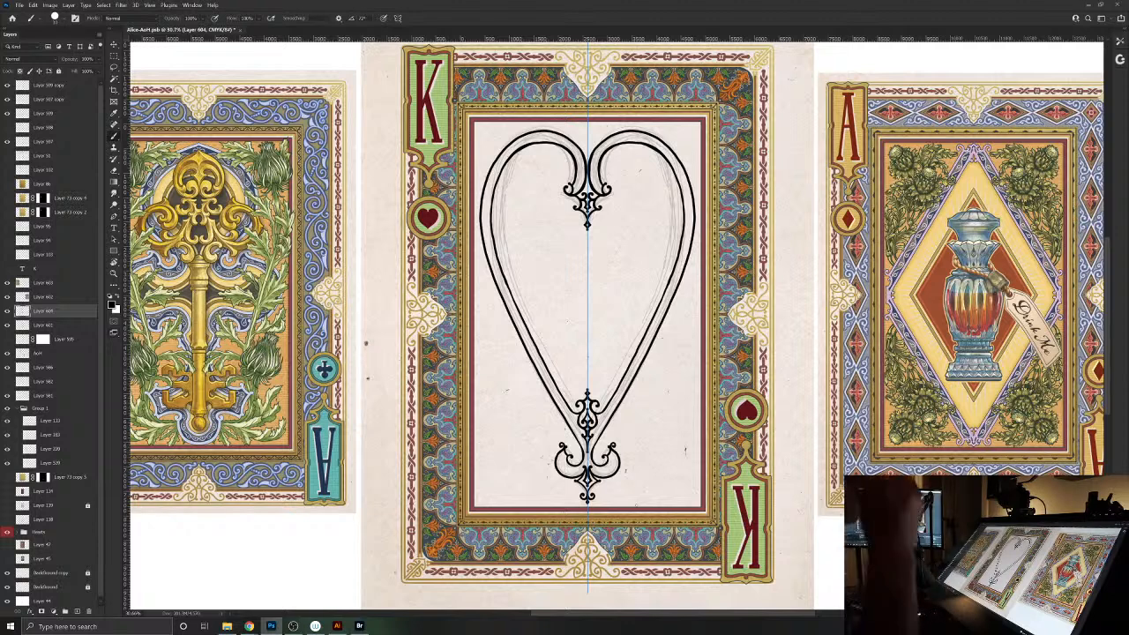
scroll(566, 194, up, 5)
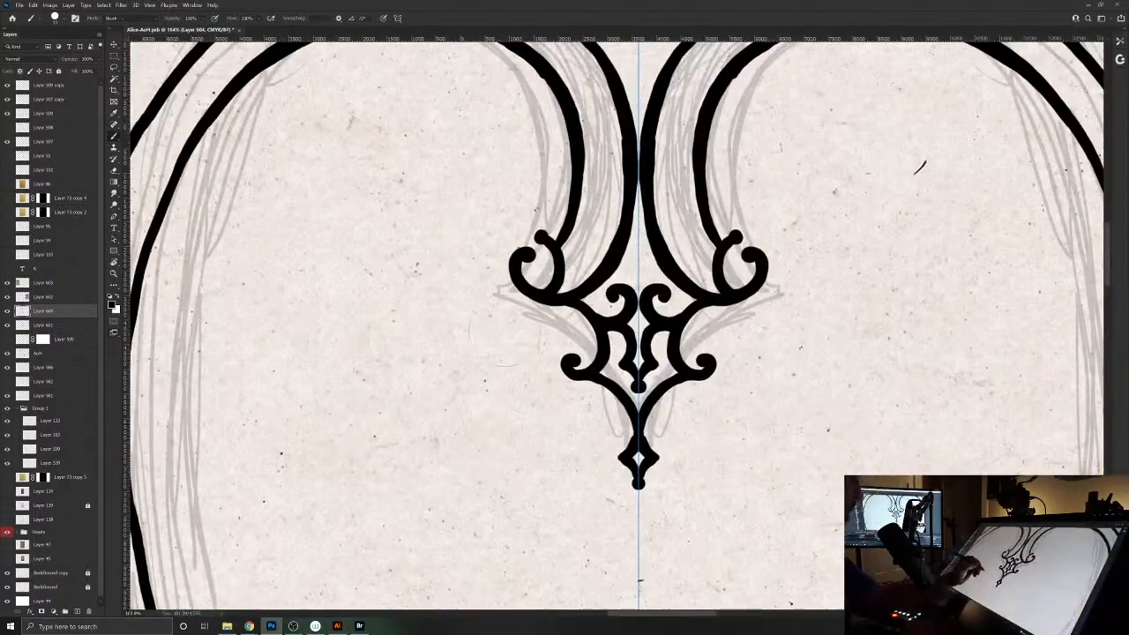
key(e)
mouse_move(529, 249)
mouse_down()
mouse_move(522, 273)
mouse_move(541, 300)
mouse_up()
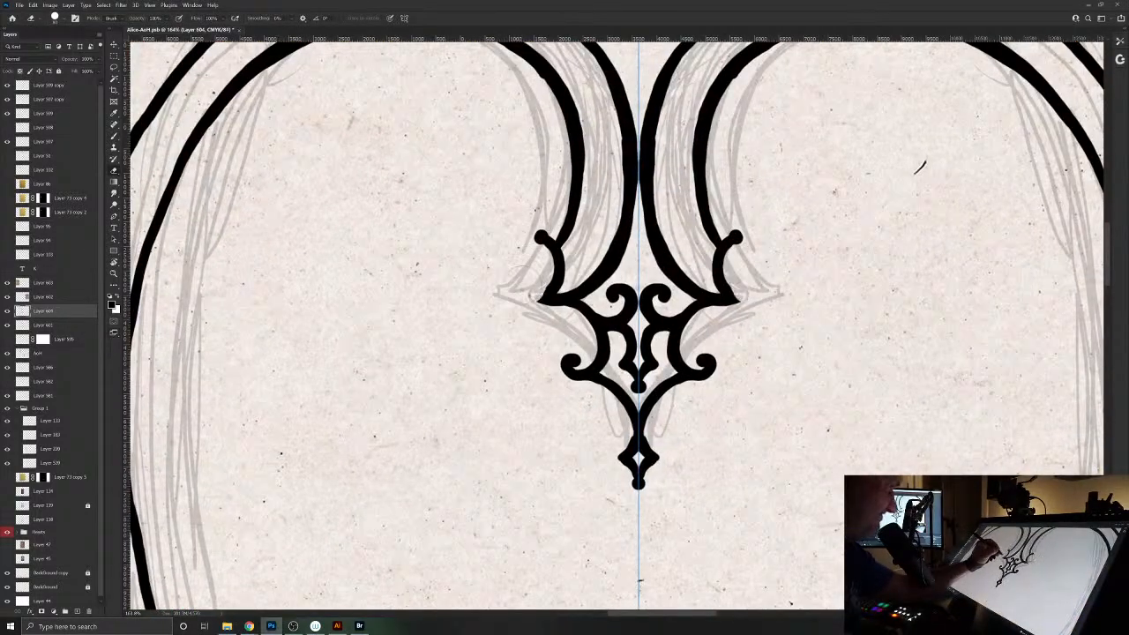
key(b)
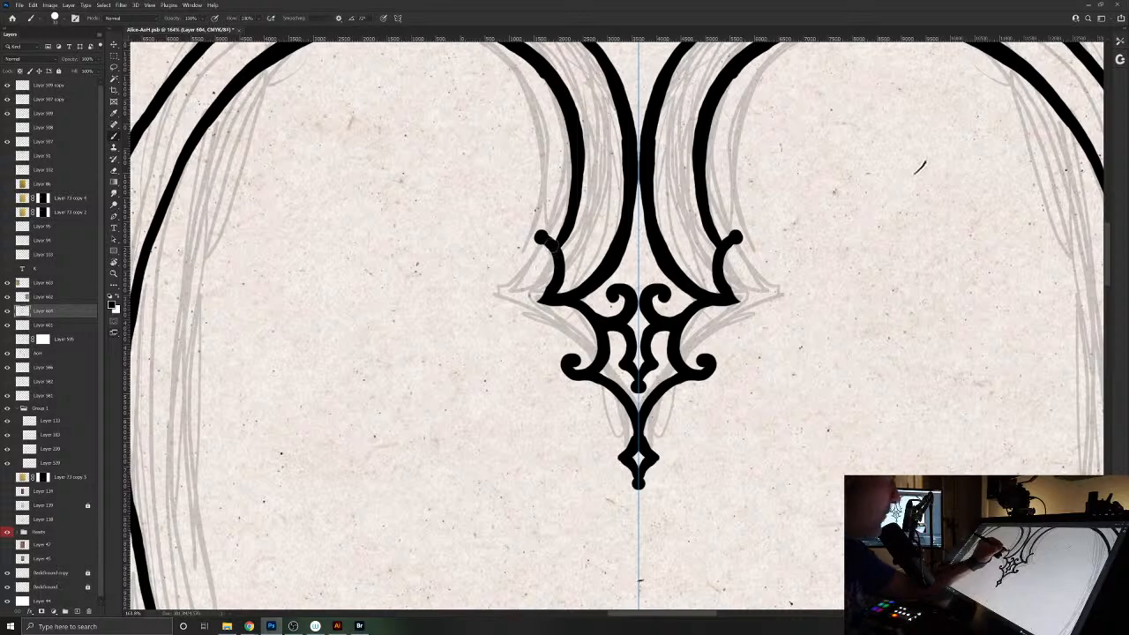
mouse_move(557, 258)
mouse_down()
mouse_move(544, 295)
mouse_move(599, 265)
mouse_move(626, 226)
mouse_move(607, 263)
mouse_move(492, 279)
mouse_move(522, 313)
mouse_move(509, 305)
mouse_move(540, 303)
mouse_move(544, 249)
mouse_move(525, 233)
mouse_move(568, 275)
mouse_move(565, 301)
mouse_up()
key(e)
key(b)
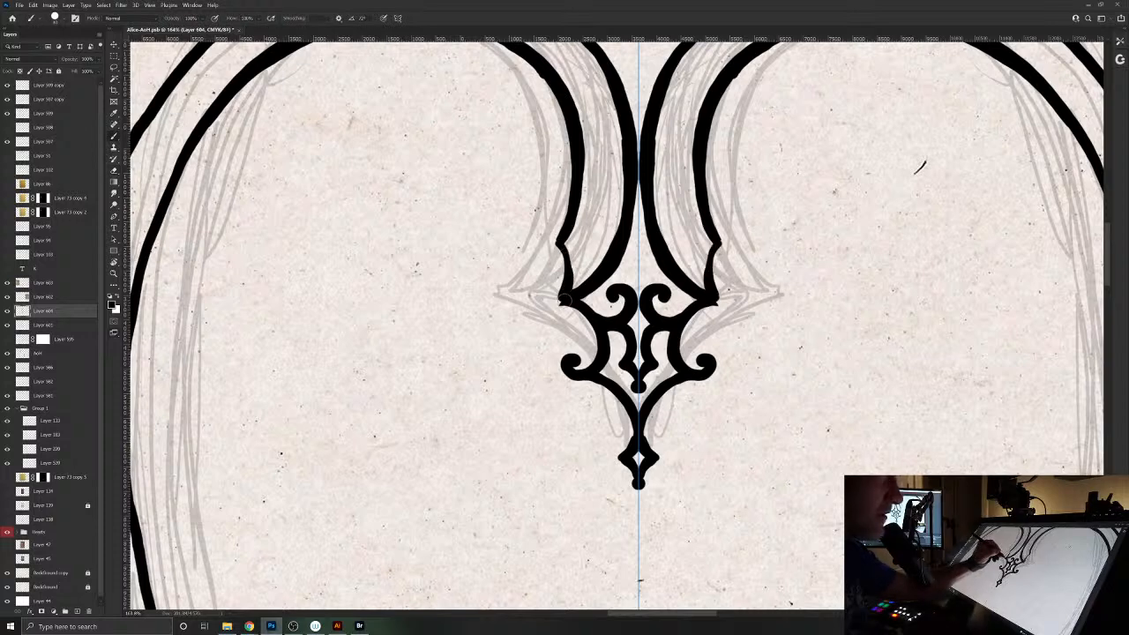
mouse_move(566, 279)
mouse_down()
mouse_move(559, 249)
mouse_move(529, 235)
mouse_move(512, 270)
mouse_move(531, 265)
mouse_move(516, 264)
mouse_move(547, 235)
mouse_move(568, 278)
mouse_move(553, 312)
mouse_move(501, 326)
mouse_move(463, 307)
mouse_move(467, 281)
mouse_move(515, 330)
mouse_move(551, 315)
mouse_up()
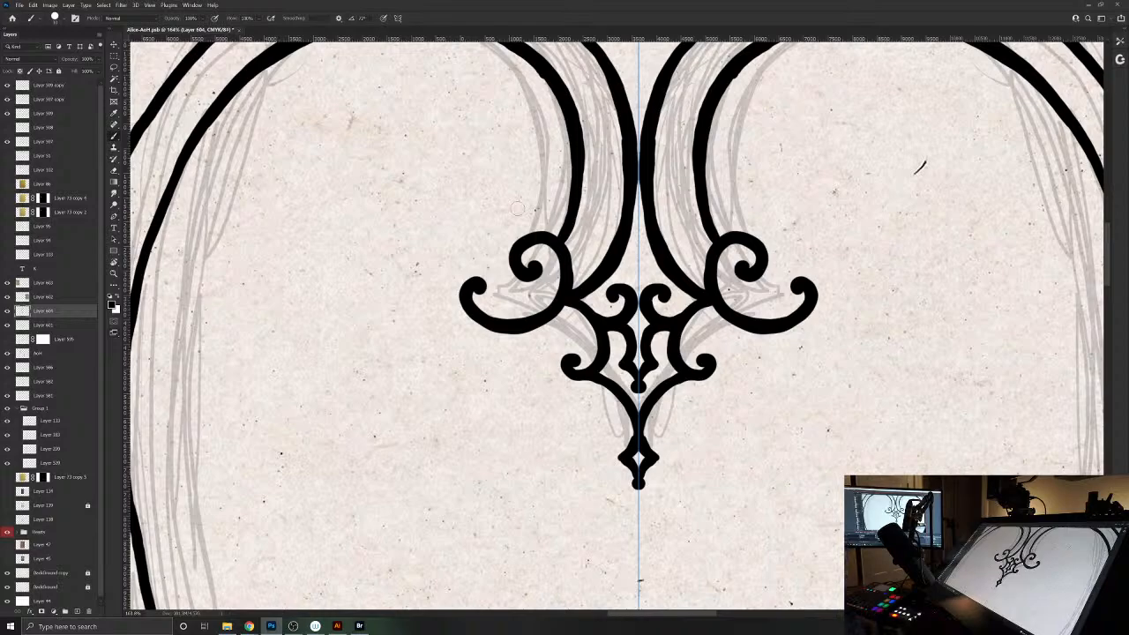
- Examine the inked heart's contours and its cleft and base ornaments, up close and alongside the reference aces
drag(513, 516, 525, 391)
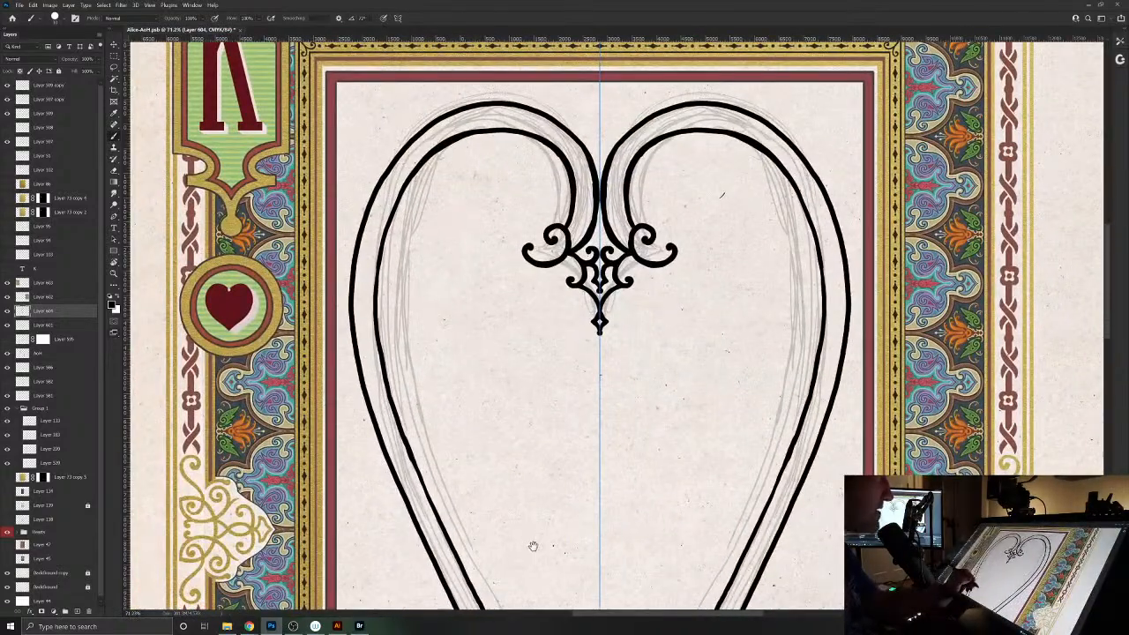
drag(532, 544, 524, 429)
drag(517, 483, 529, 378)
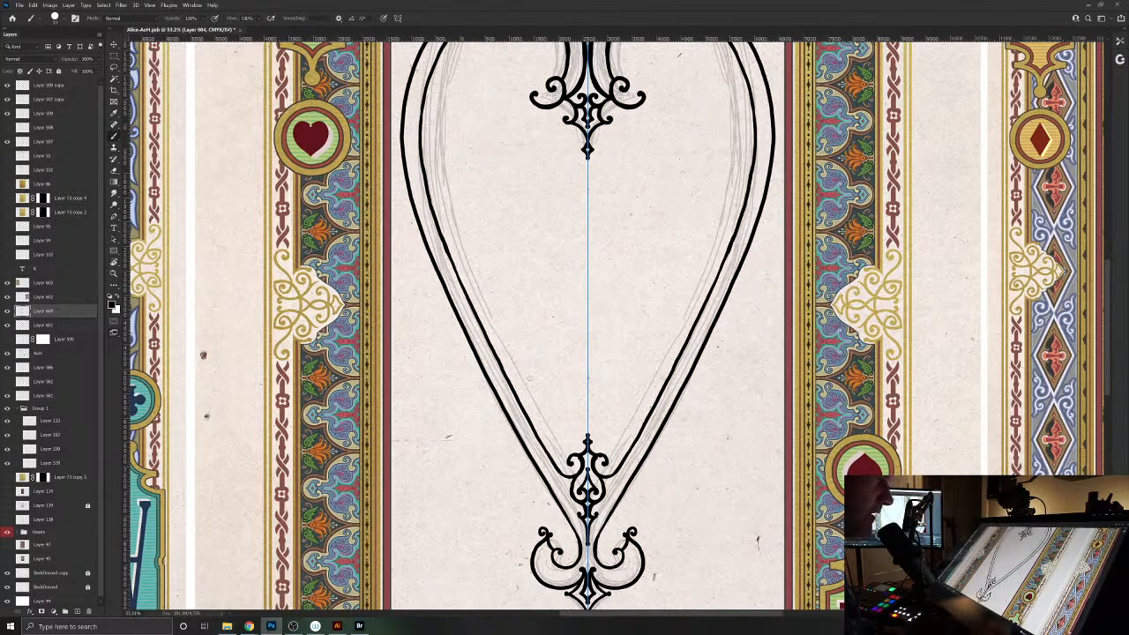
scroll(559, 118, up, 3)
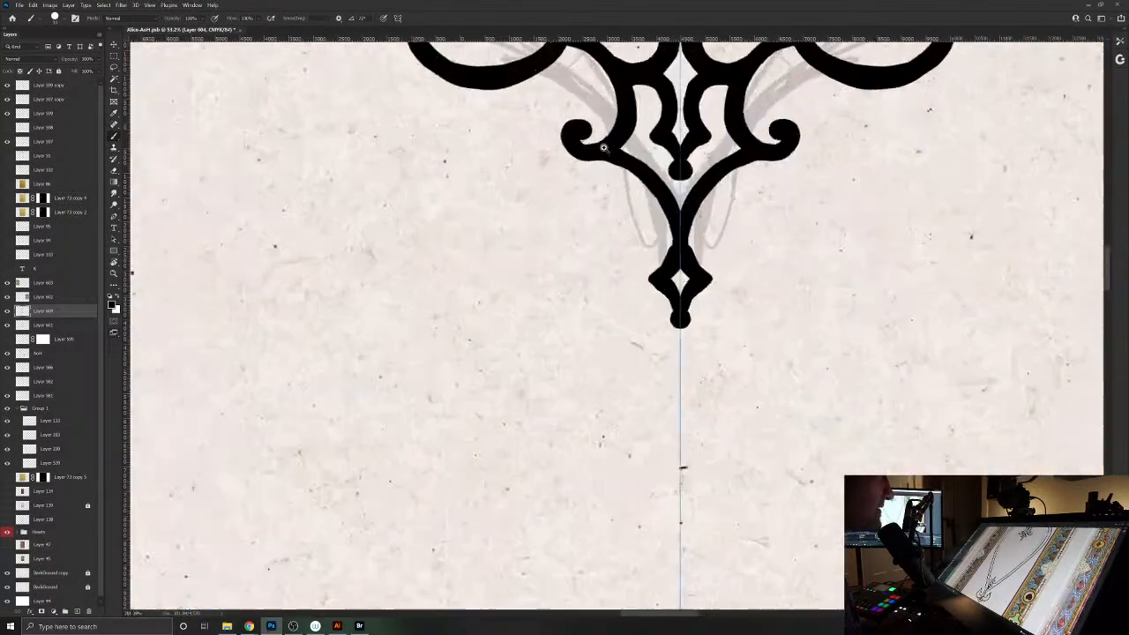
scroll(559, 117, down, 3)
drag(559, 119, 559, 203)
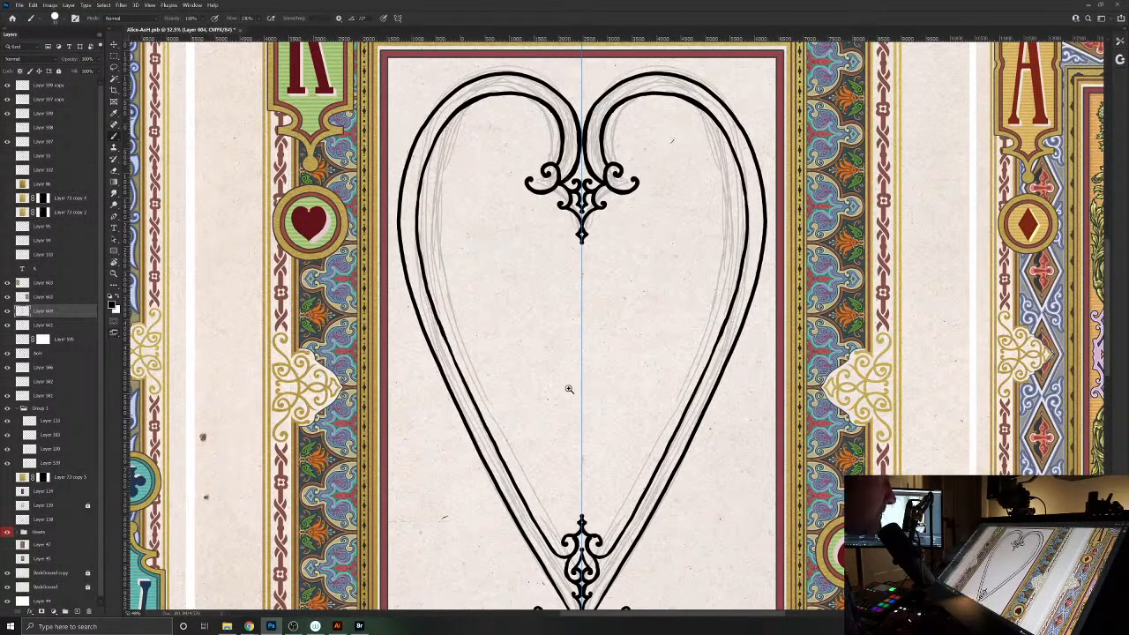
scroll(569, 389, down, 1)
scroll(582, 414, up, 2)
scroll(600, 423, down, 3)
scroll(624, 443, up, 1)
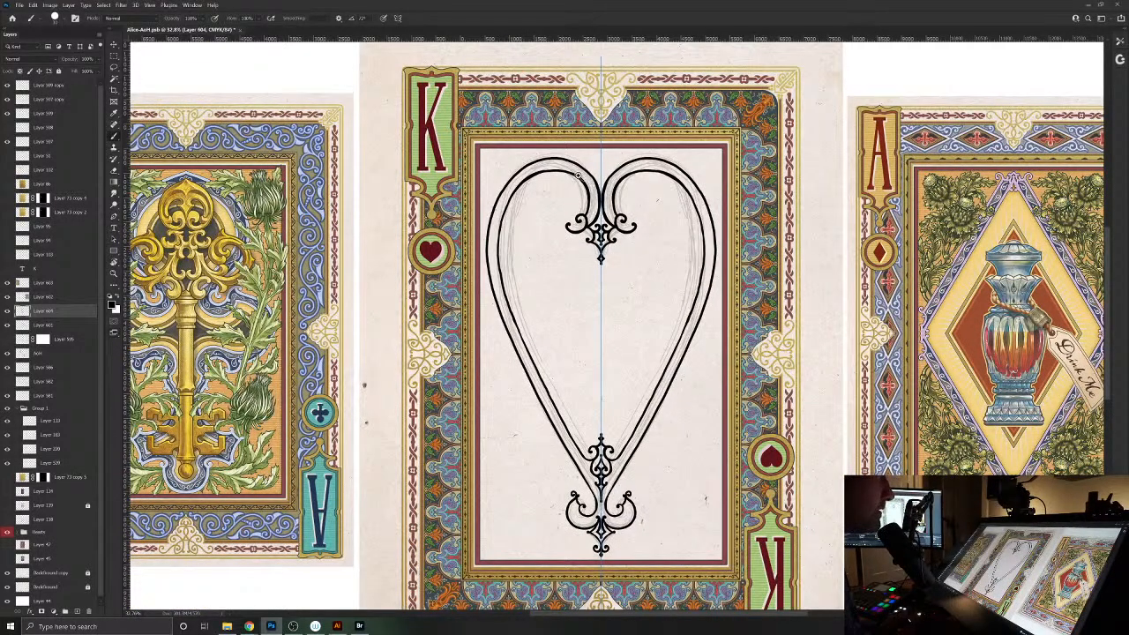
scroll(596, 187, up, 5)
scroll(615, 234, down, 5)
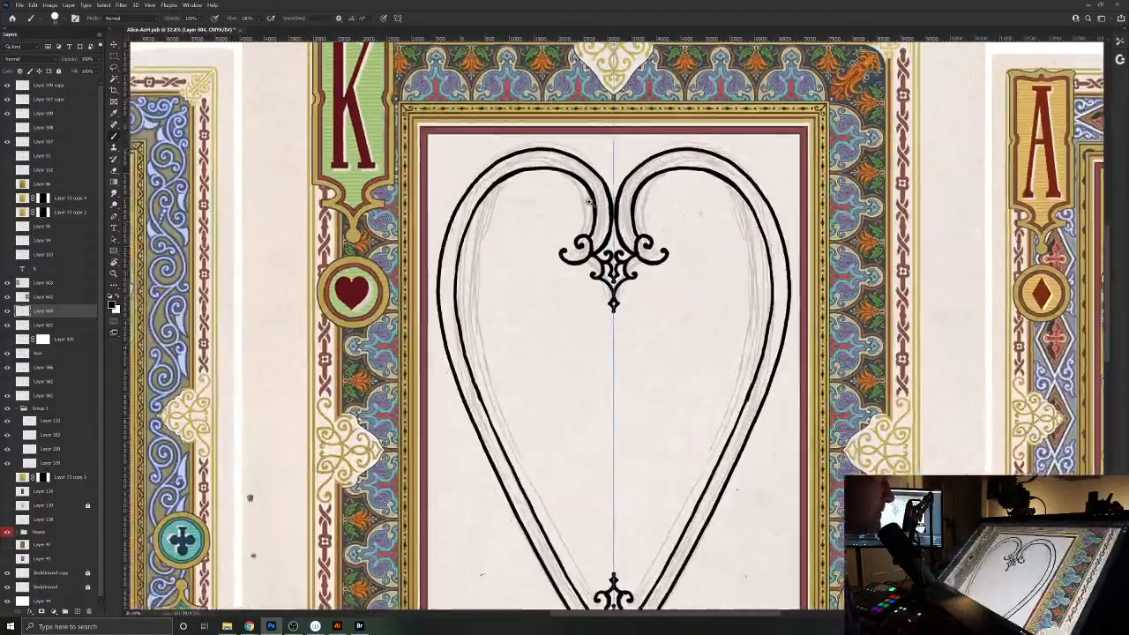
drag(602, 323, 576, 255)
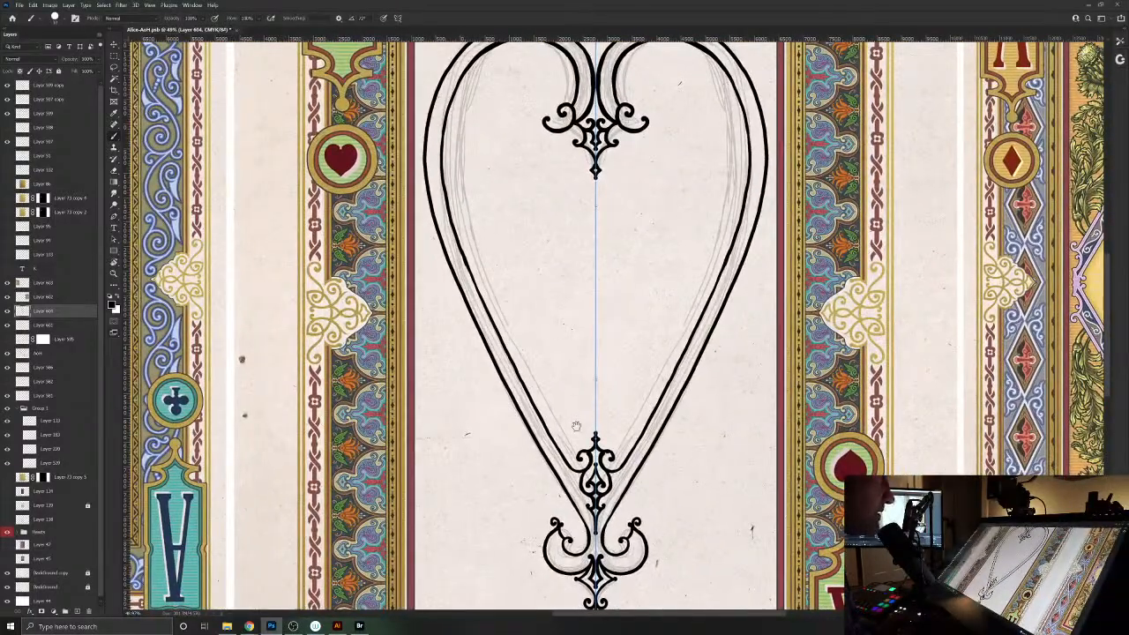
drag(577, 426, 577, 347)
drag(596, 432, 538, 428)
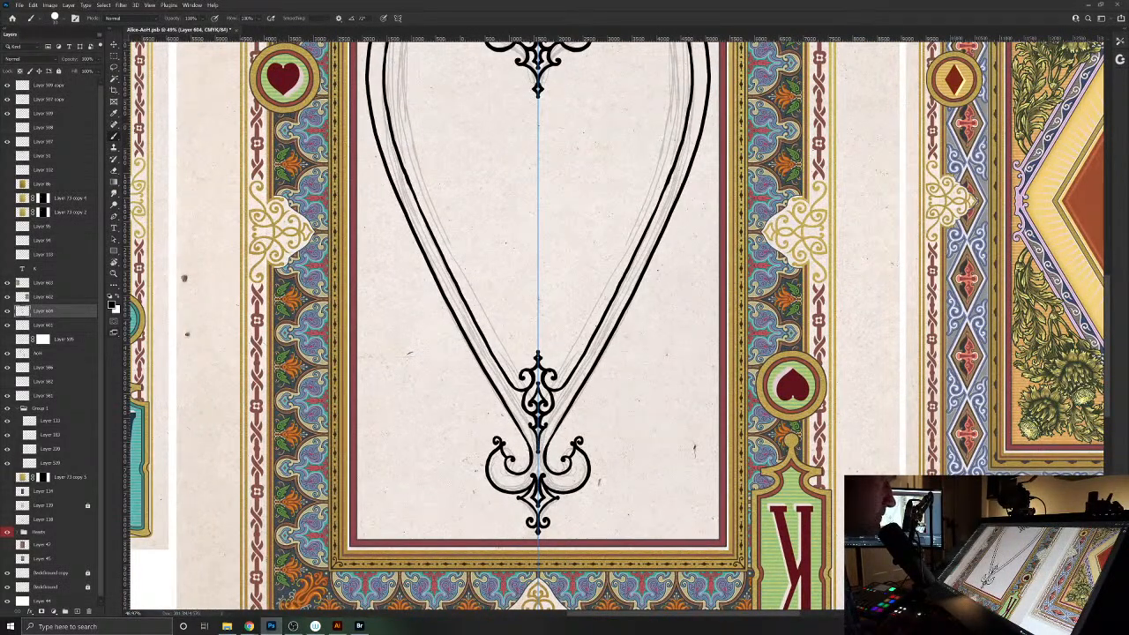
- Sample the frame's maroon as the brush colour and delete the grey sketch layer behind the inked heart
alt+click(565, 538)
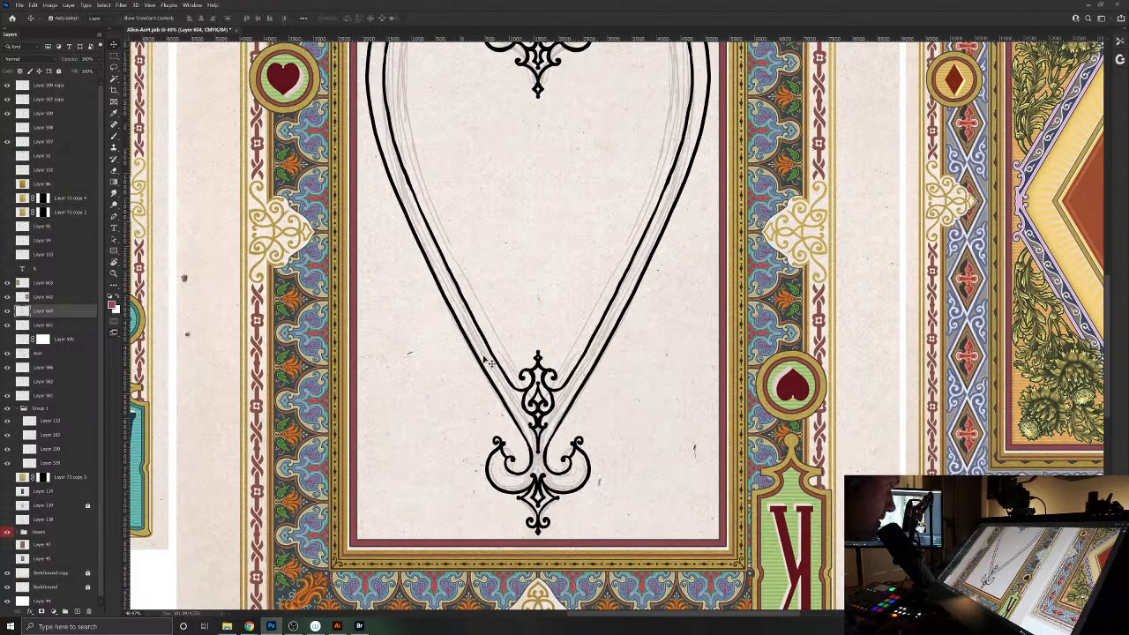
key(v)
click(521, 412)
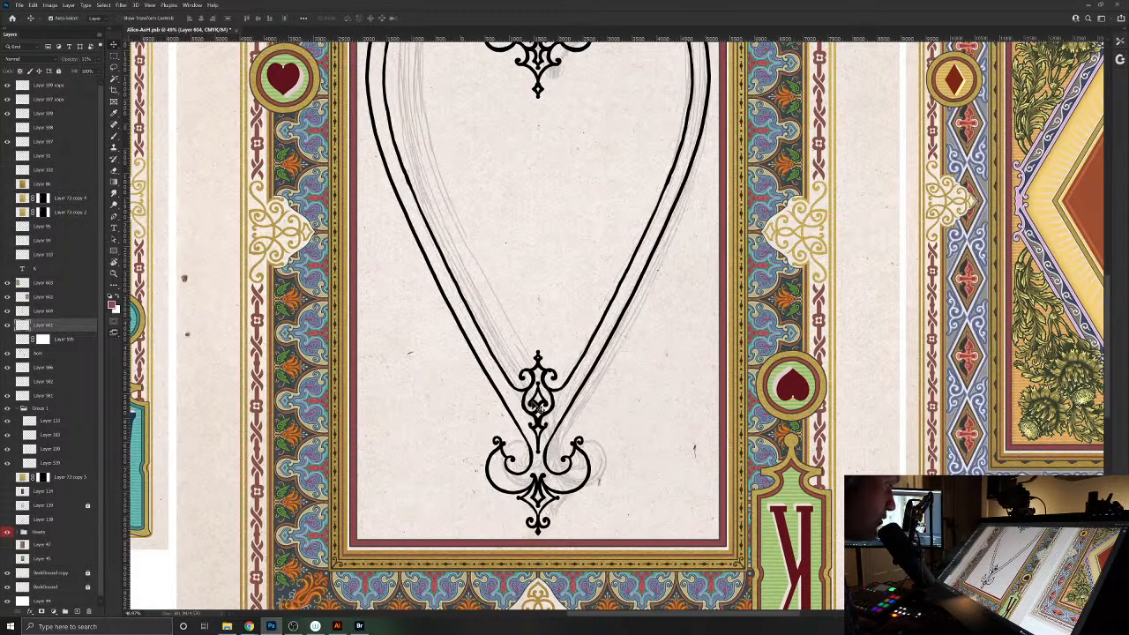
key(Delete)
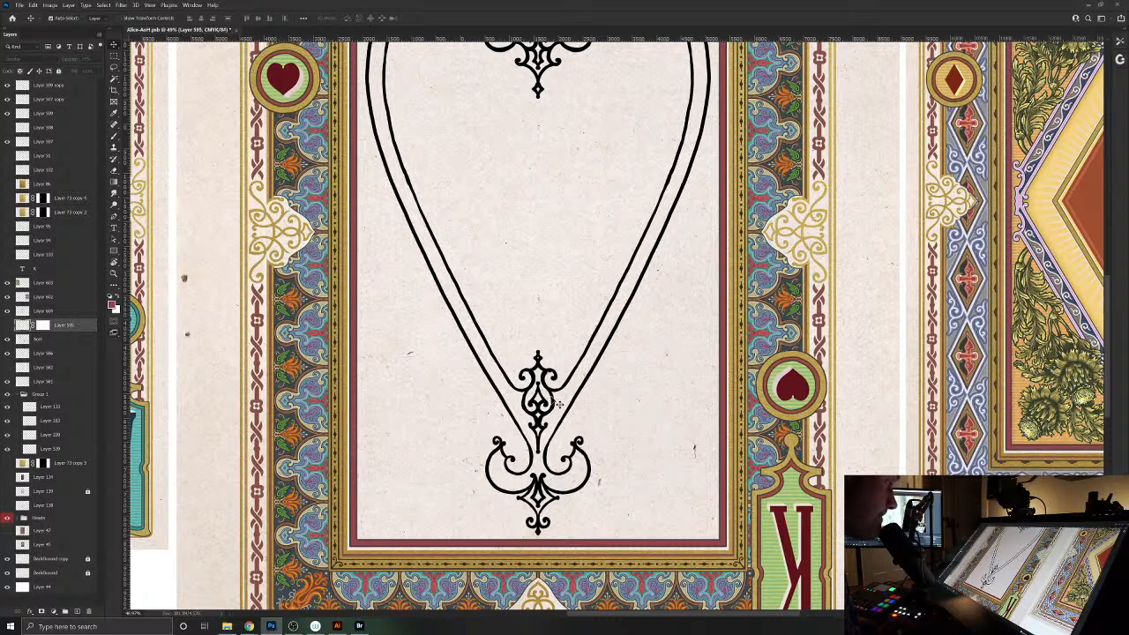
- Lower the opacity of the inked heart's layer to a mid grey, keeping the Normal blend mode
click(557, 404)
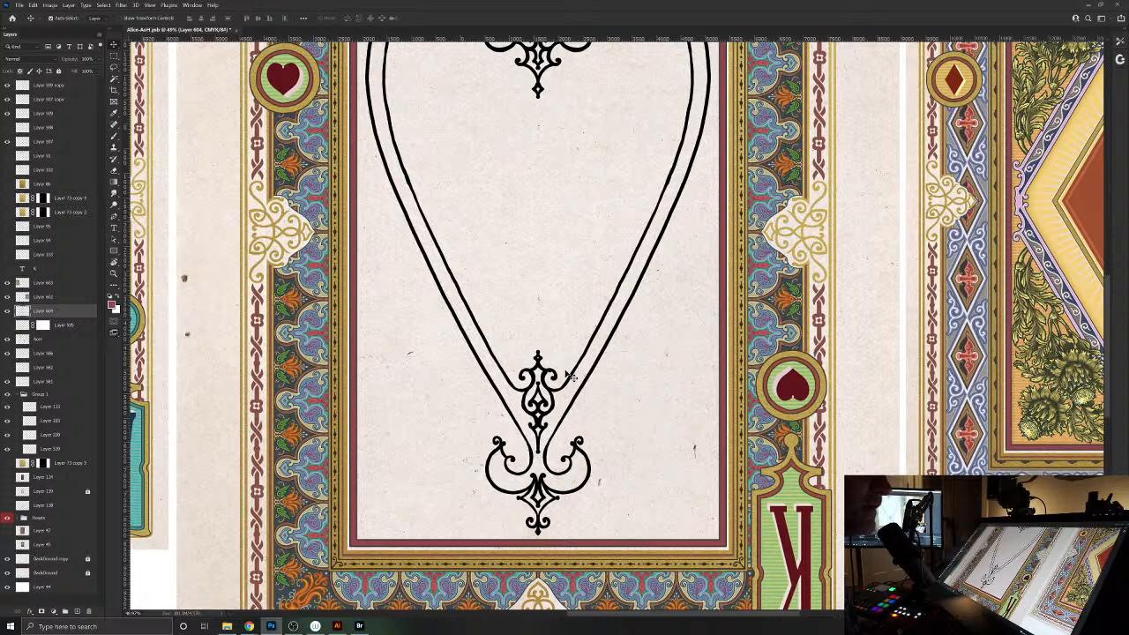
drag(71, 61, 44, 59)
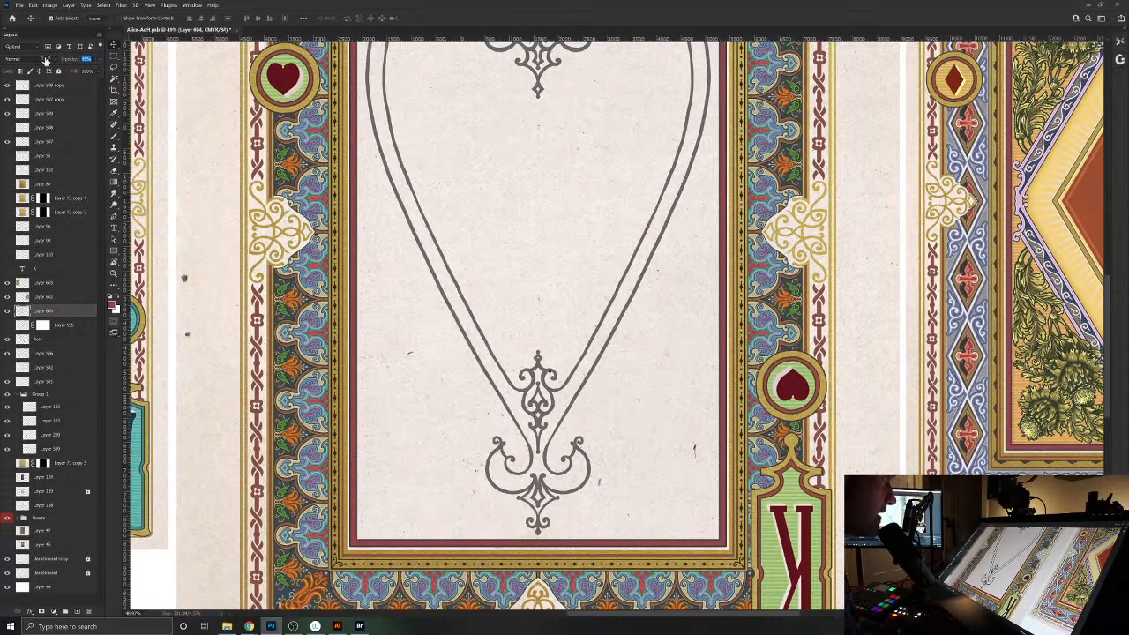
click(43, 59)
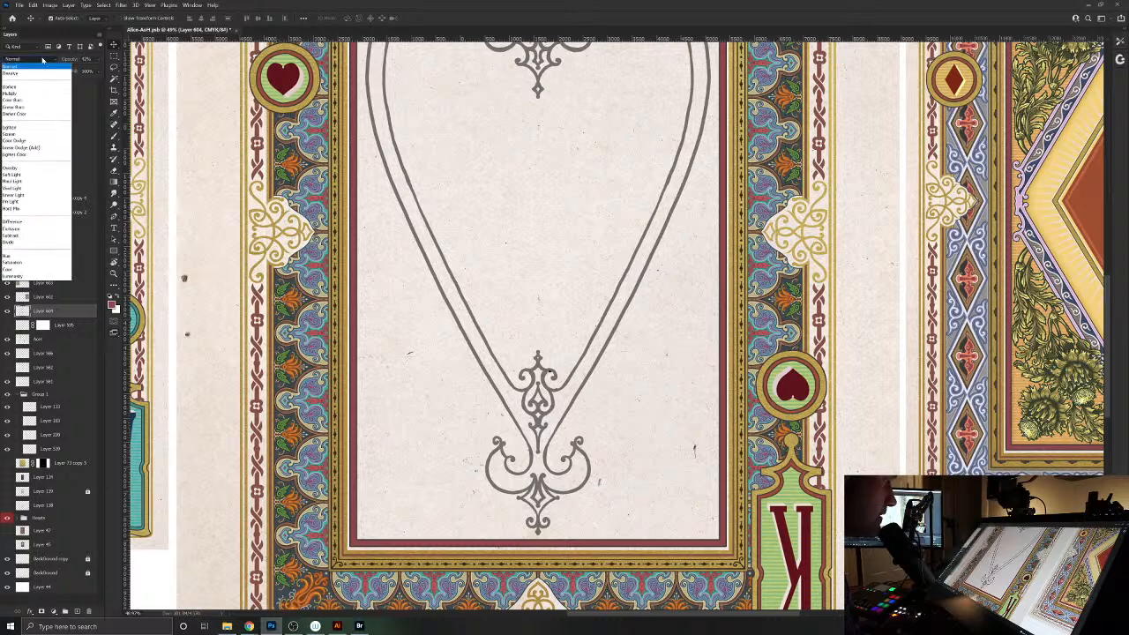
click(55, 60)
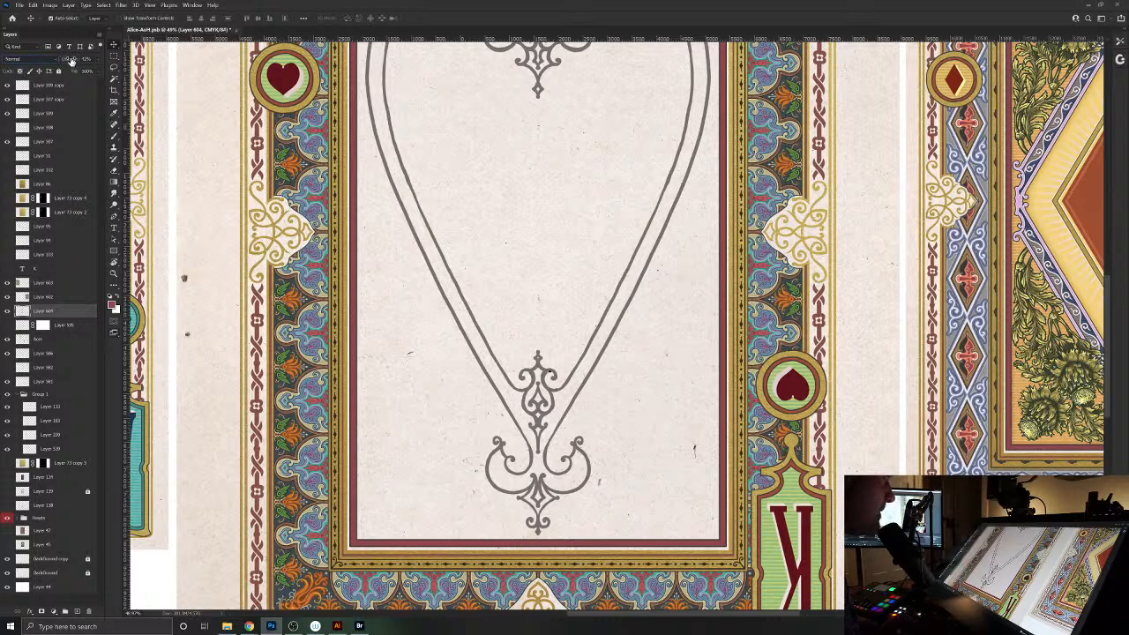
drag(77, 61, 75, 62)
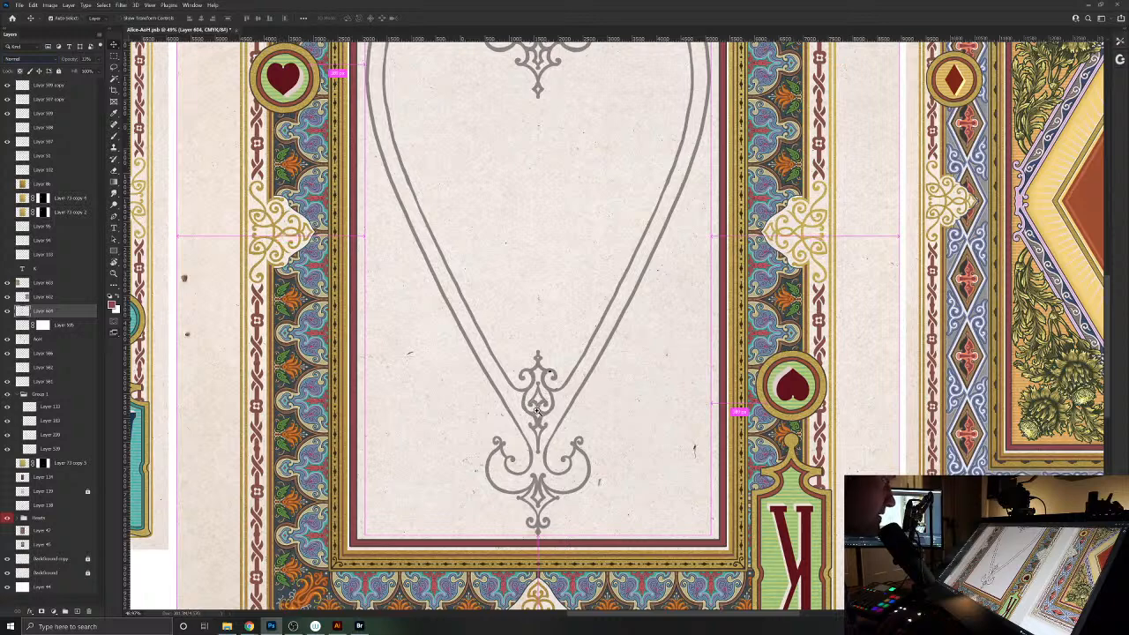
- Trace the heart's lower contour ends and large base scrolls in maroon, with mirrored strokes on the faded ink layer
drag(550, 437, 651, 434)
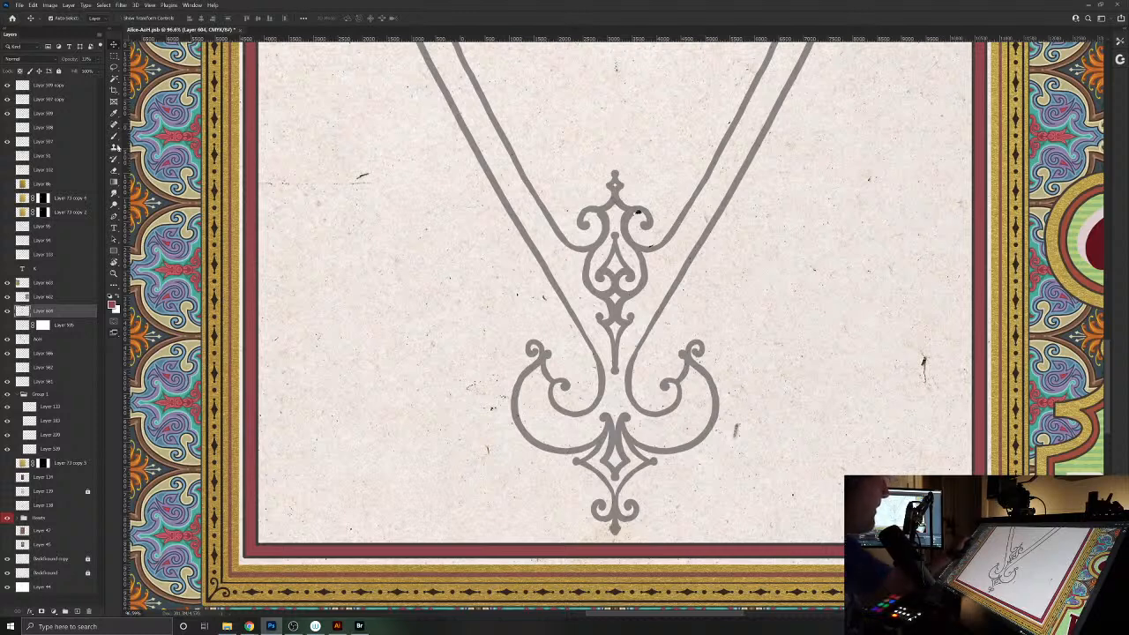
key(b)
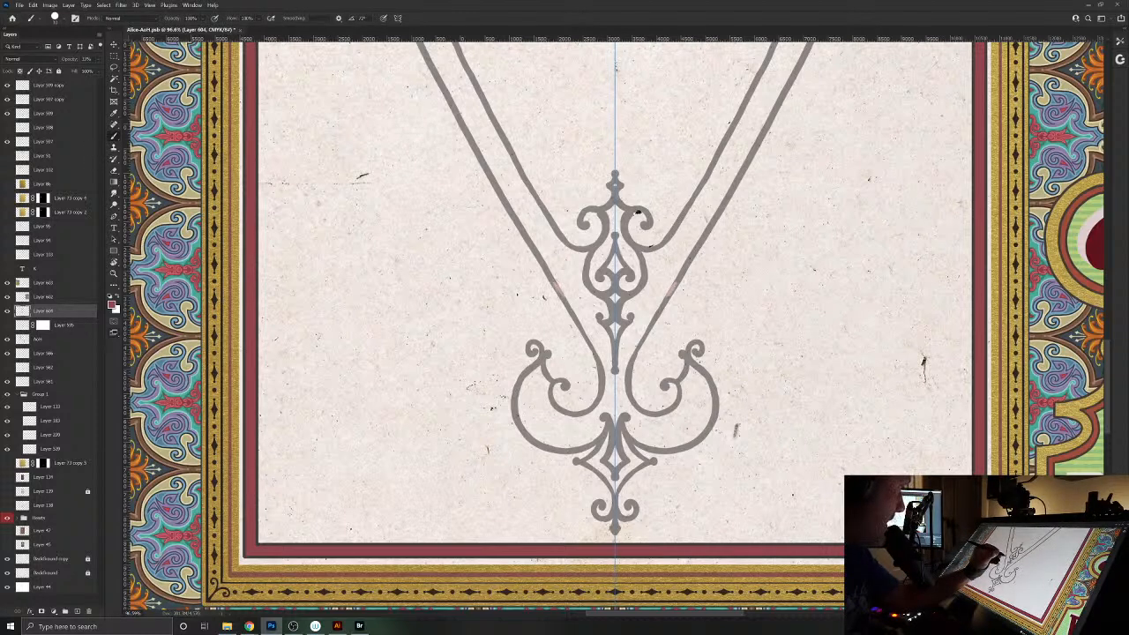
drag(557, 293, 572, 309)
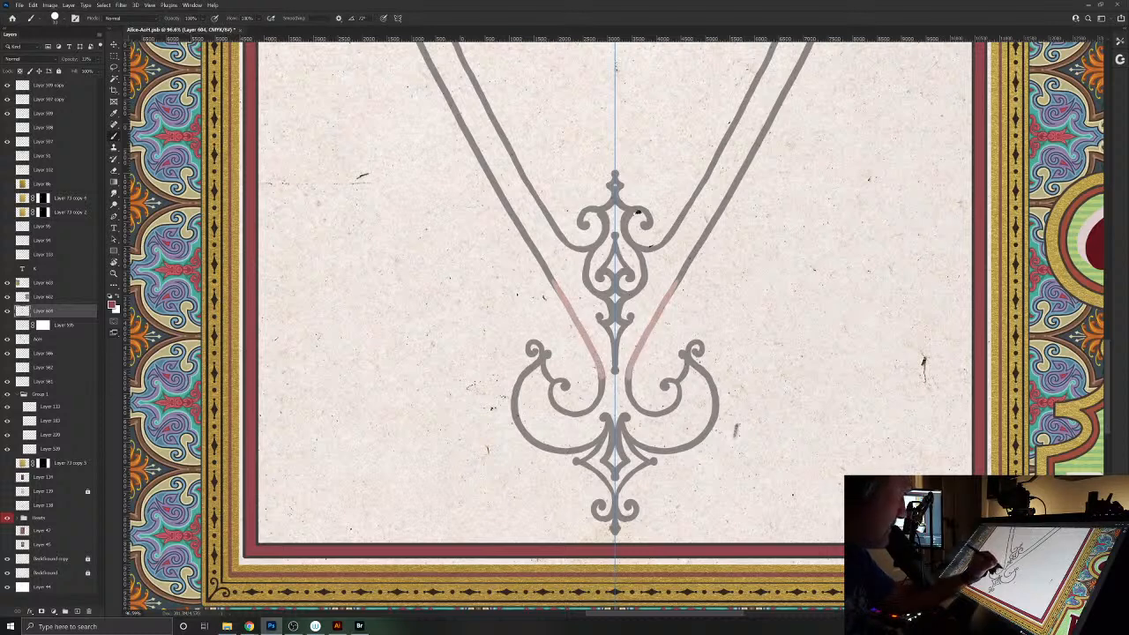
drag(600, 391, 596, 405)
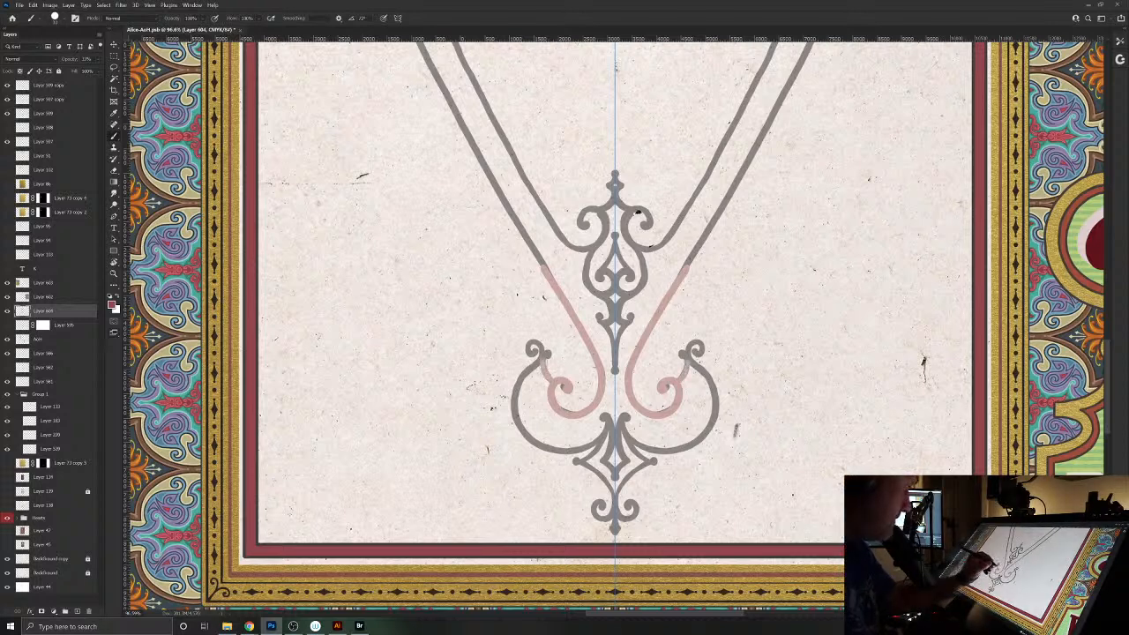
drag(545, 365, 556, 348)
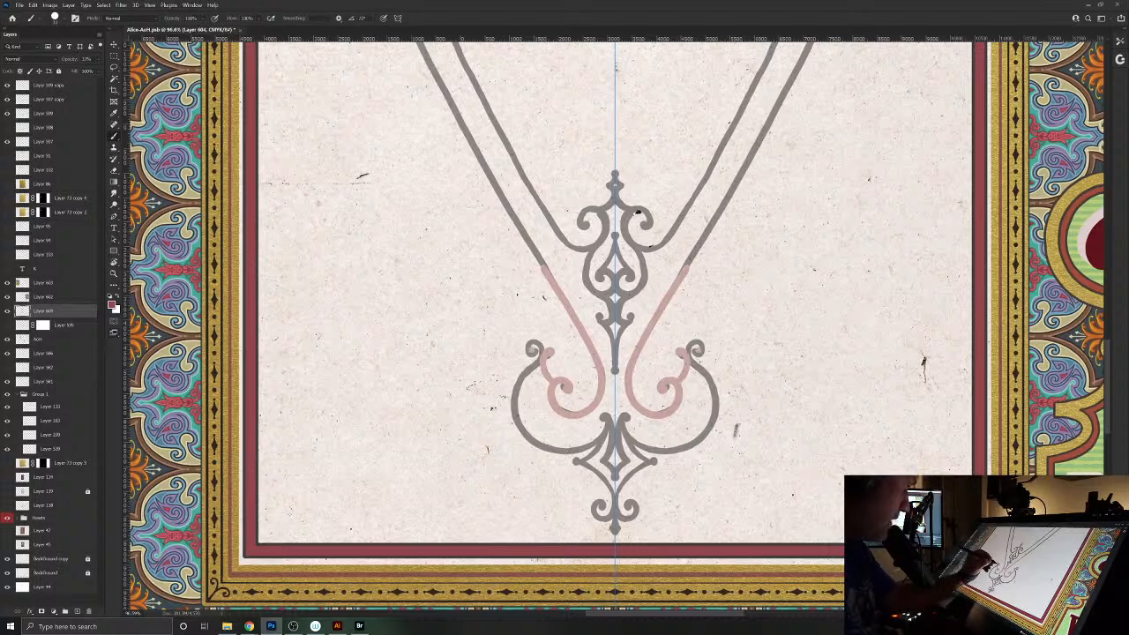
mouse_move(530, 357)
mouse_down()
mouse_move(518, 346)
mouse_move(525, 335)
mouse_move(543, 346)
mouse_move(515, 404)
mouse_move(535, 444)
mouse_move(569, 451)
mouse_move(601, 430)
mouse_up()
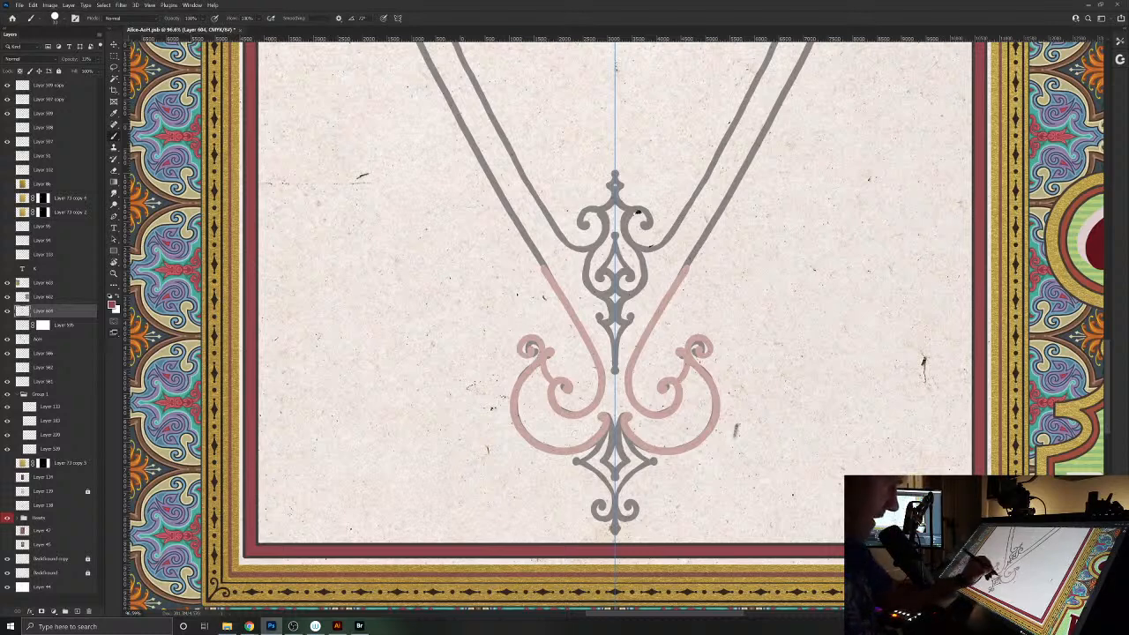
- Trace the side points below the base scrolls in maroon and continue down into a small pair of mirrored curls
drag(597, 447, 579, 471)
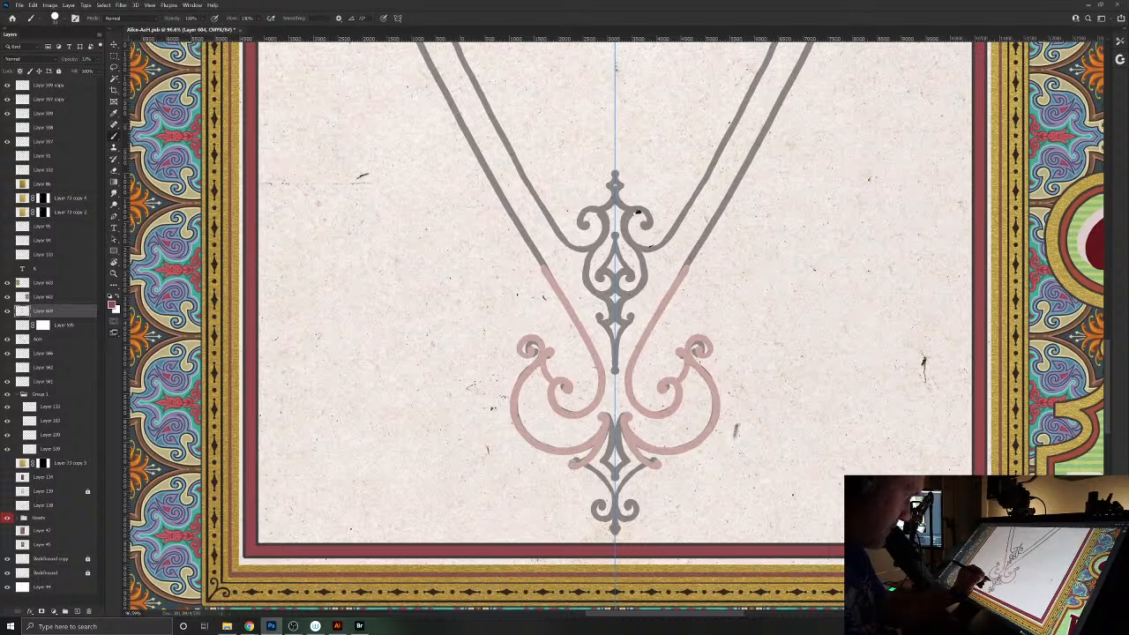
drag(582, 466, 612, 489)
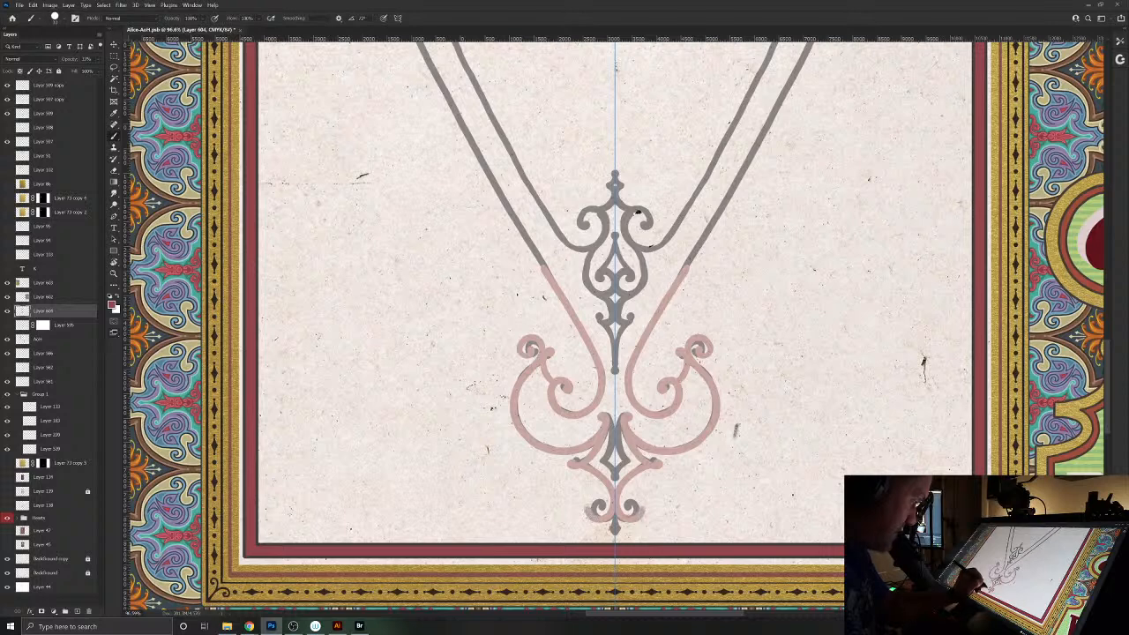
drag(601, 497, 607, 504)
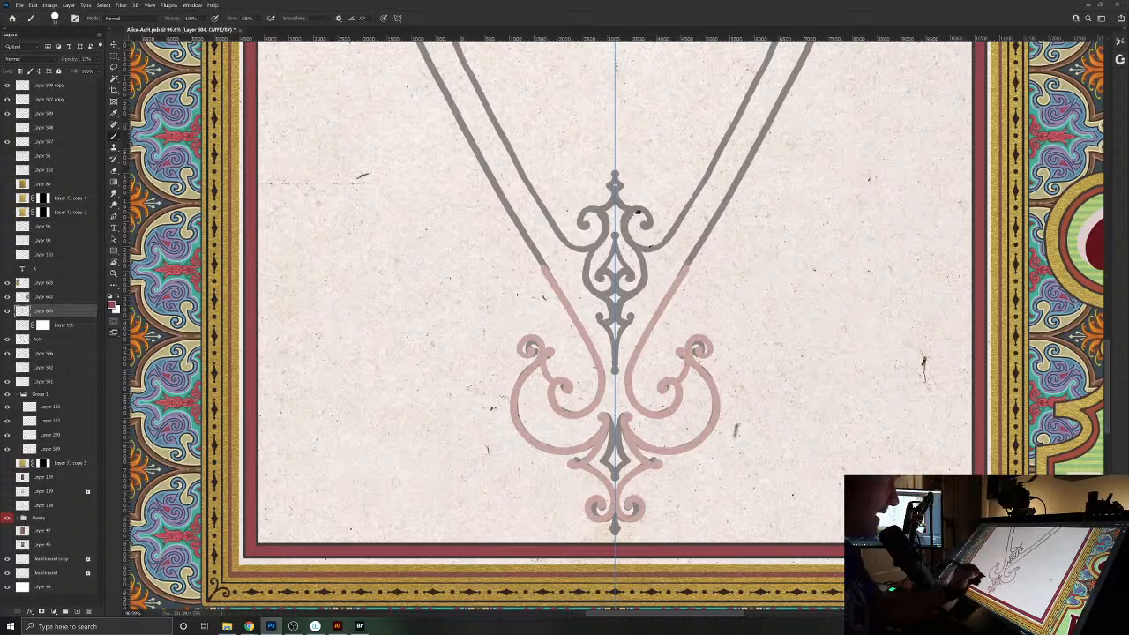
- Fade the traced ink layer further as a guide and add a new empty layer above it
key(v)
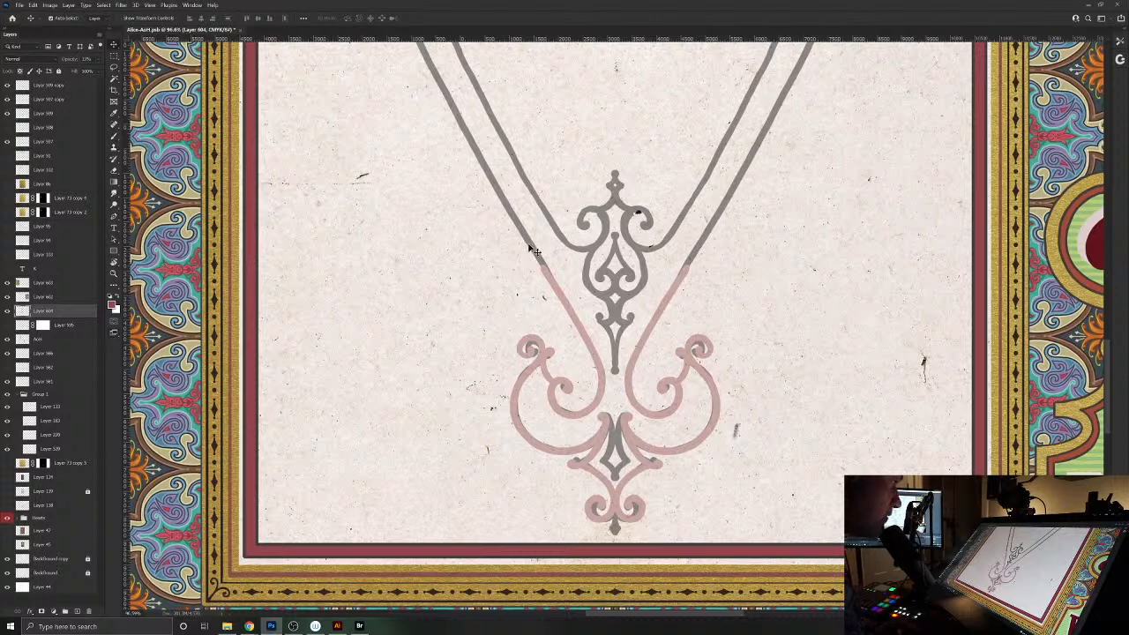
drag(67, 60, 60, 60)
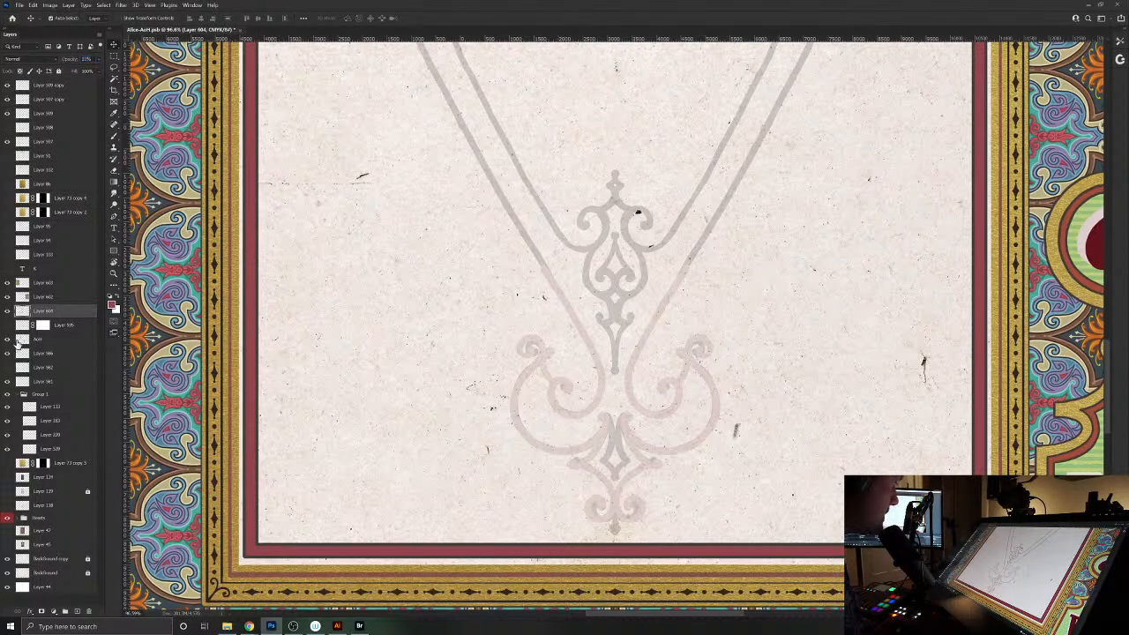
click(77, 612)
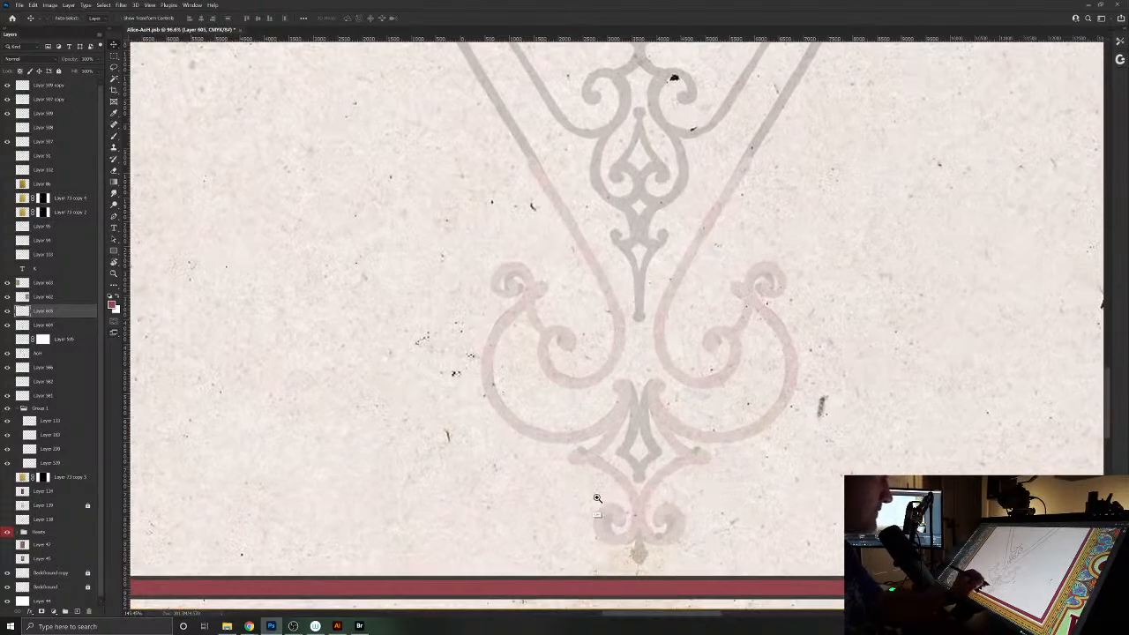
- Save the document and ink the lowest mirrored curls in solid maroon, with arms flaring outward to ball ends
click(570, 480)
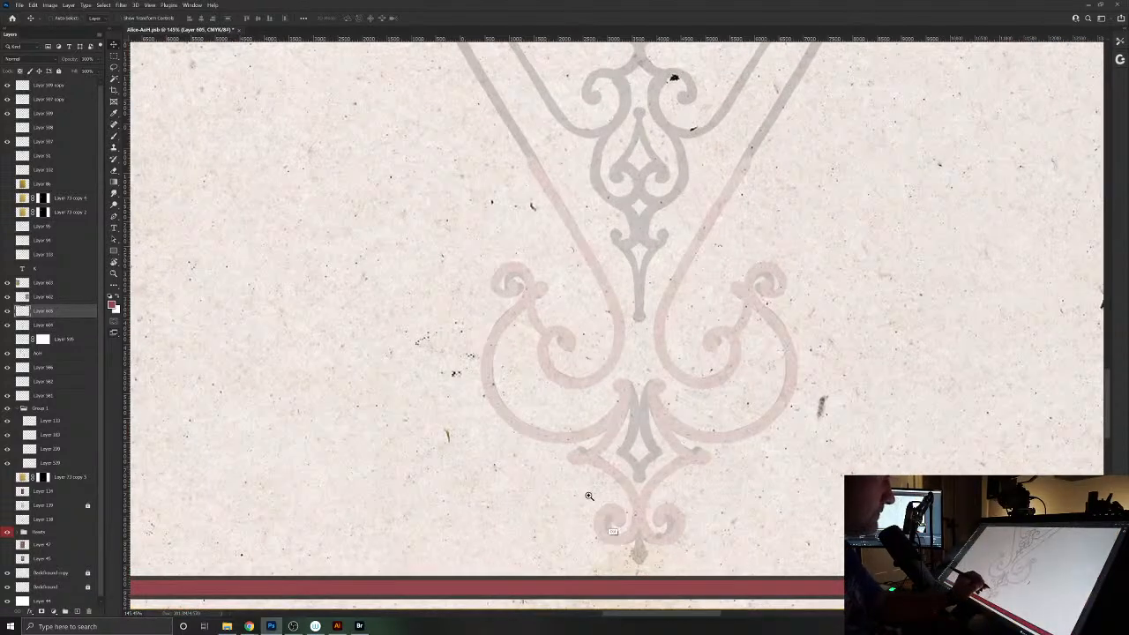
drag(589, 496, 510, 465)
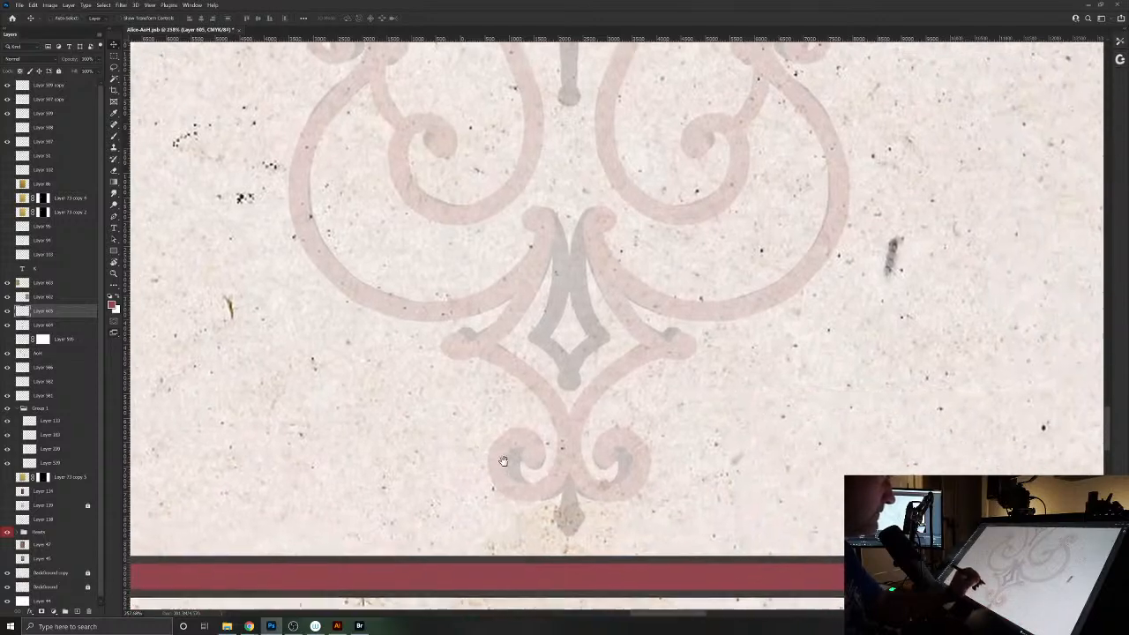
key(ctrl+s)
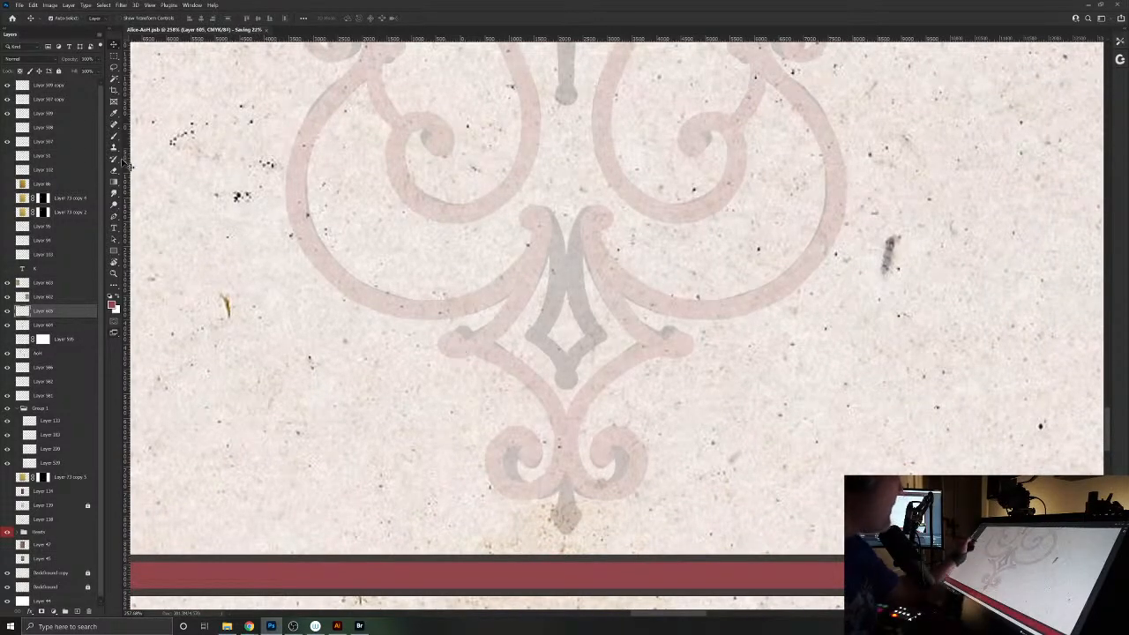
key(b)
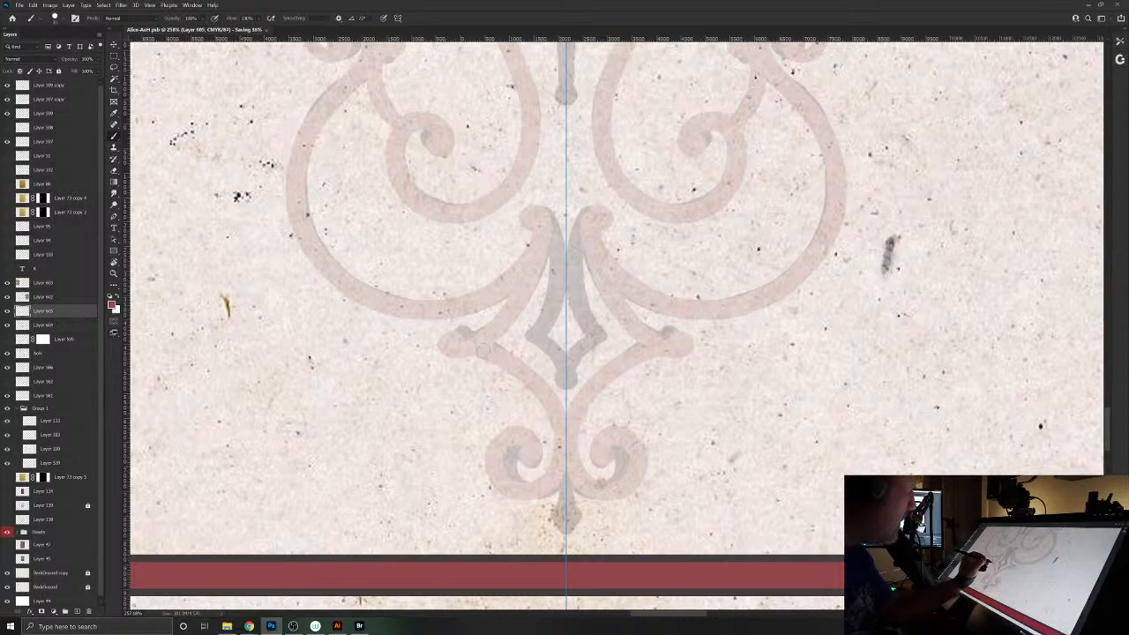
mouse_move(476, 348)
mouse_down()
mouse_move(533, 381)
mouse_move(557, 429)
mouse_up()
mouse_move(564, 459)
mouse_down()
mouse_move(552, 483)
mouse_move(508, 496)
mouse_move(490, 442)
mouse_move(511, 428)
mouse_move(533, 435)
mouse_move(534, 460)
mouse_move(522, 466)
mouse_move(524, 450)
mouse_move(498, 489)
mouse_move(534, 499)
mouse_move(557, 477)
mouse_up()
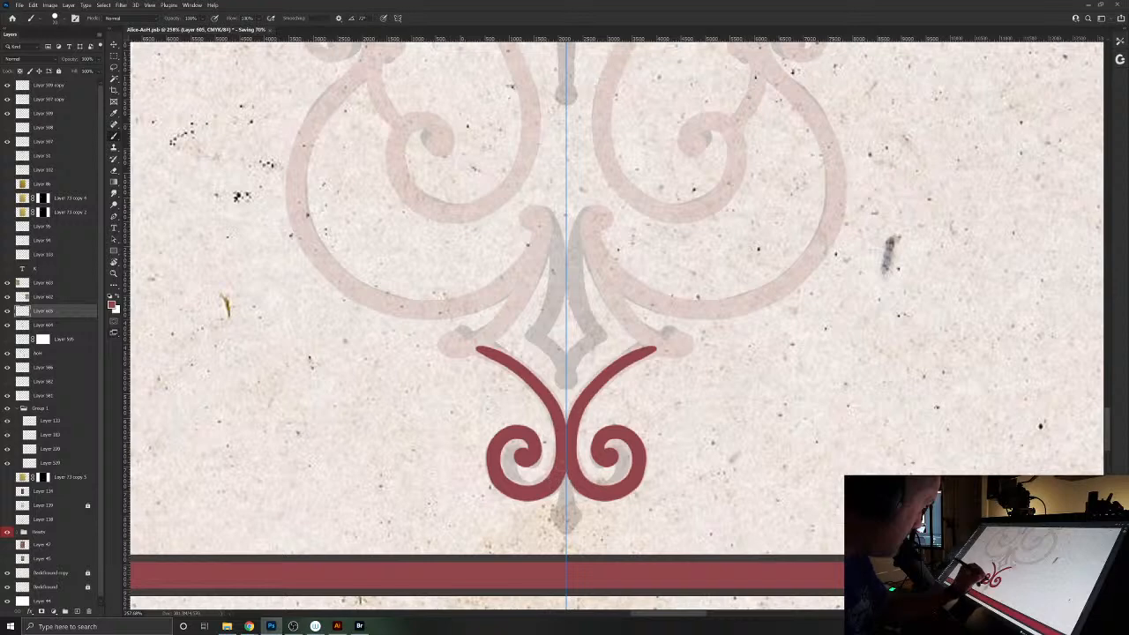
mouse_move(554, 422)
mouse_down()
mouse_move(517, 359)
mouse_move(445, 348)
mouse_up()
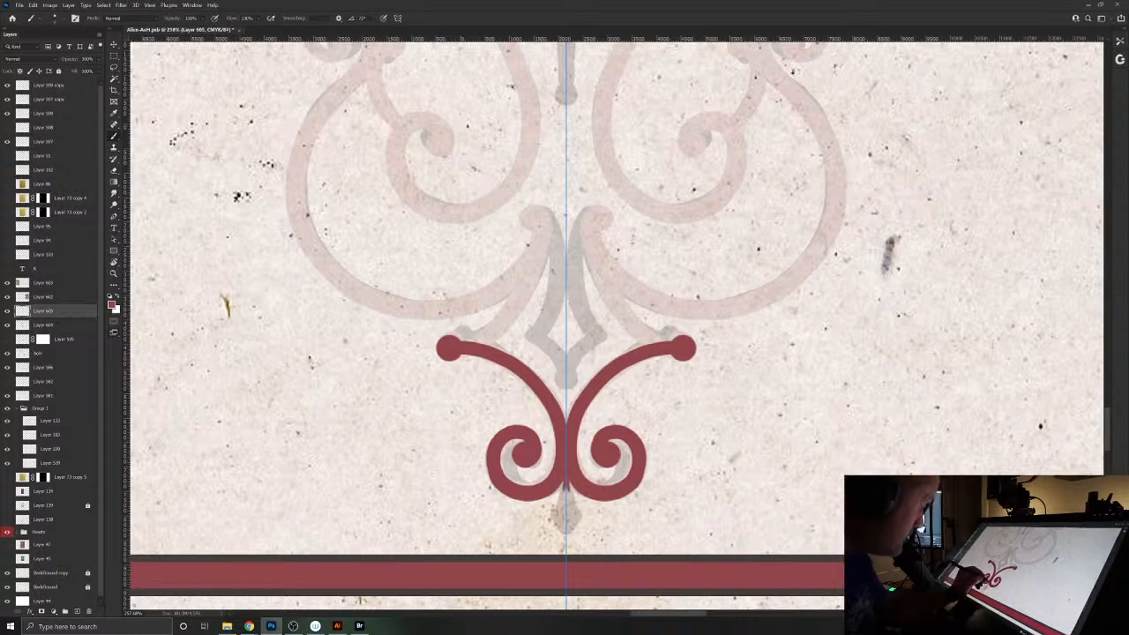
- Ink a diamond-shaped finial beneath the lowest curls and erase the excess at its tip to sharpen the point
mouse_move(565, 500)
mouse_down()
mouse_move(581, 513)
mouse_move(567, 534)
mouse_move(567, 511)
mouse_up()
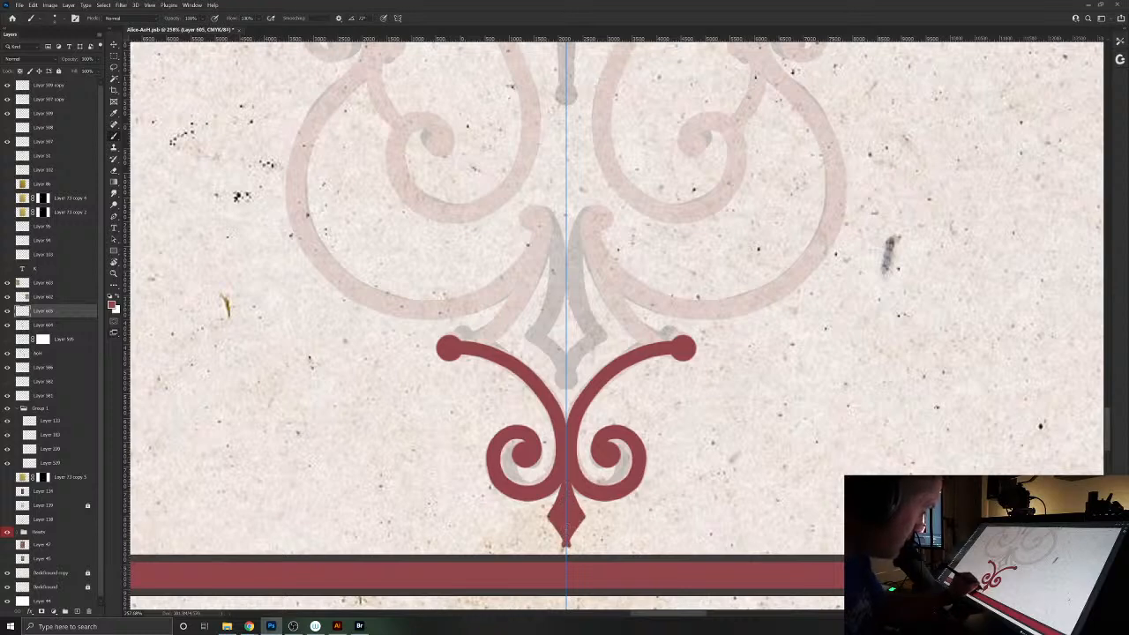
key(e)
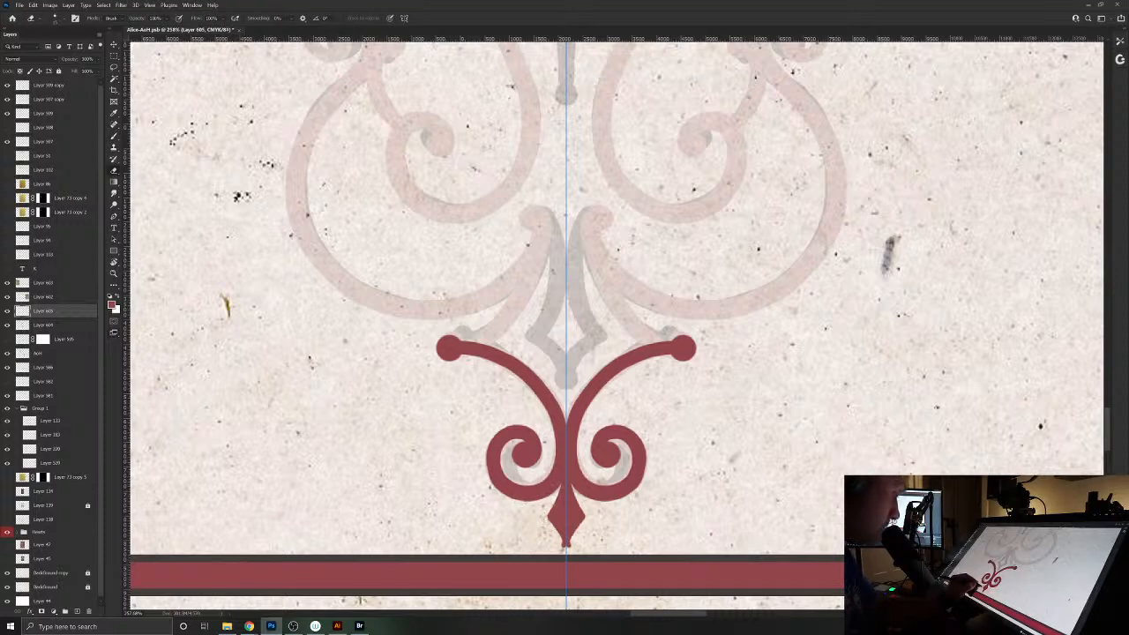
drag(564, 547, 565, 533)
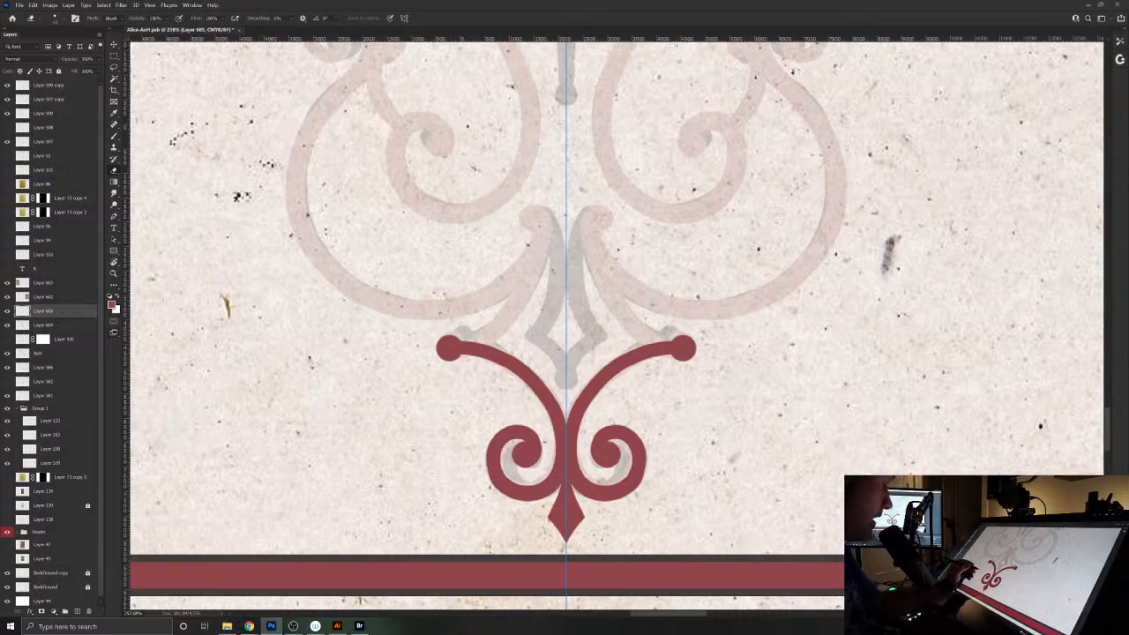
- Ink mirrored curved arms from the ball ends up towards the centre axis, finishing each with a round terminal
key(b)
drag(565, 318, 532, 439)
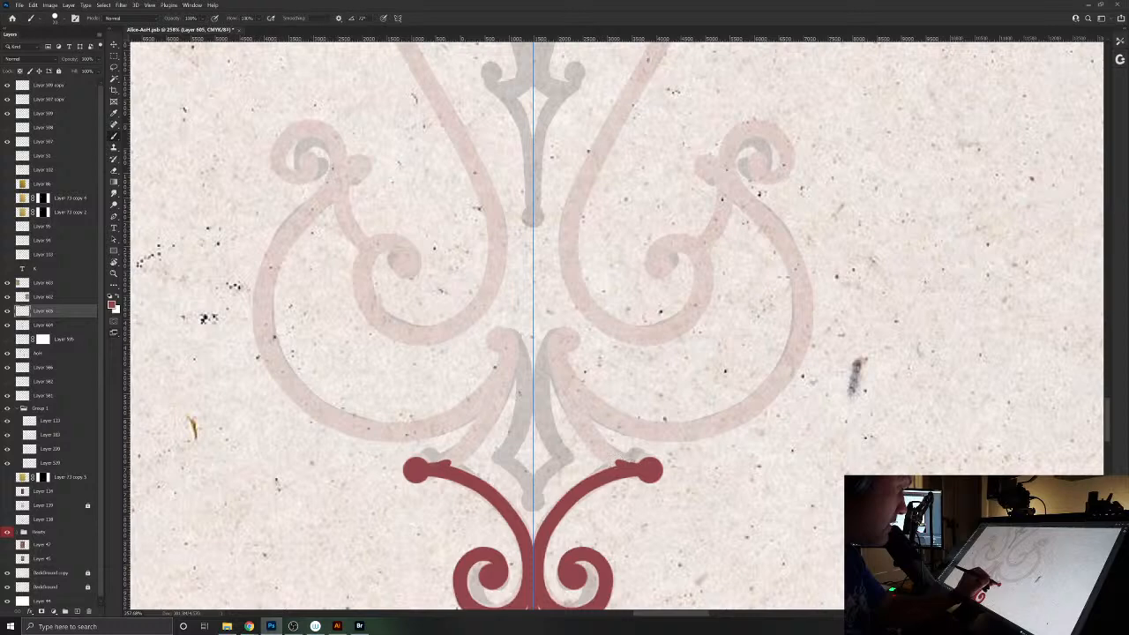
mouse_move(635, 462)
mouse_down()
mouse_move(577, 418)
mouse_move(555, 345)
mouse_move(564, 328)
mouse_up()
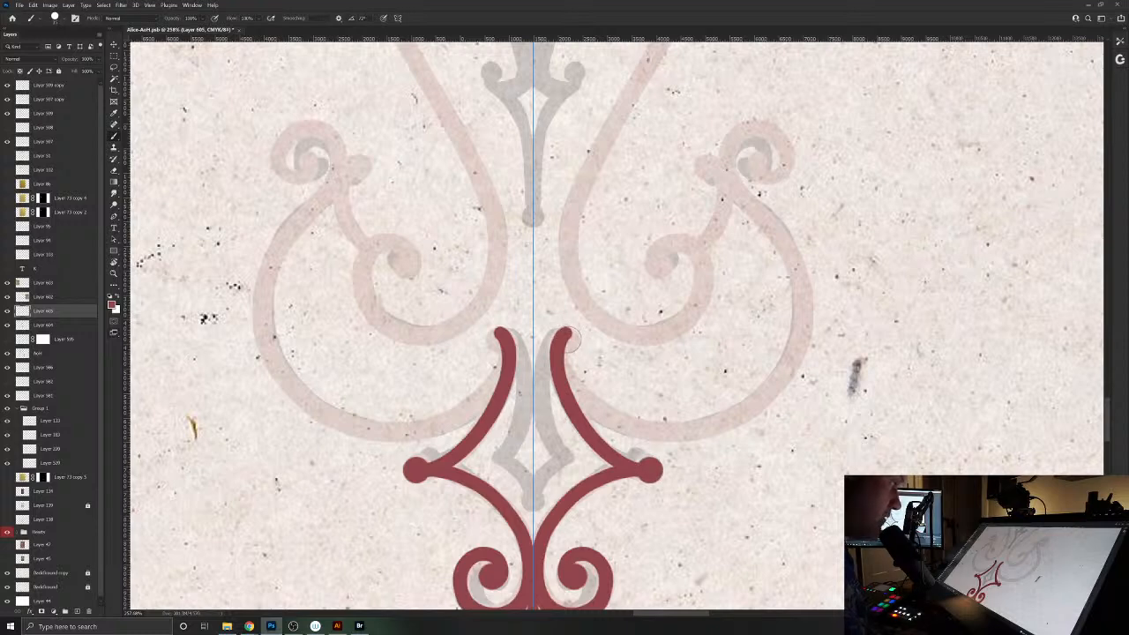
click(569, 339)
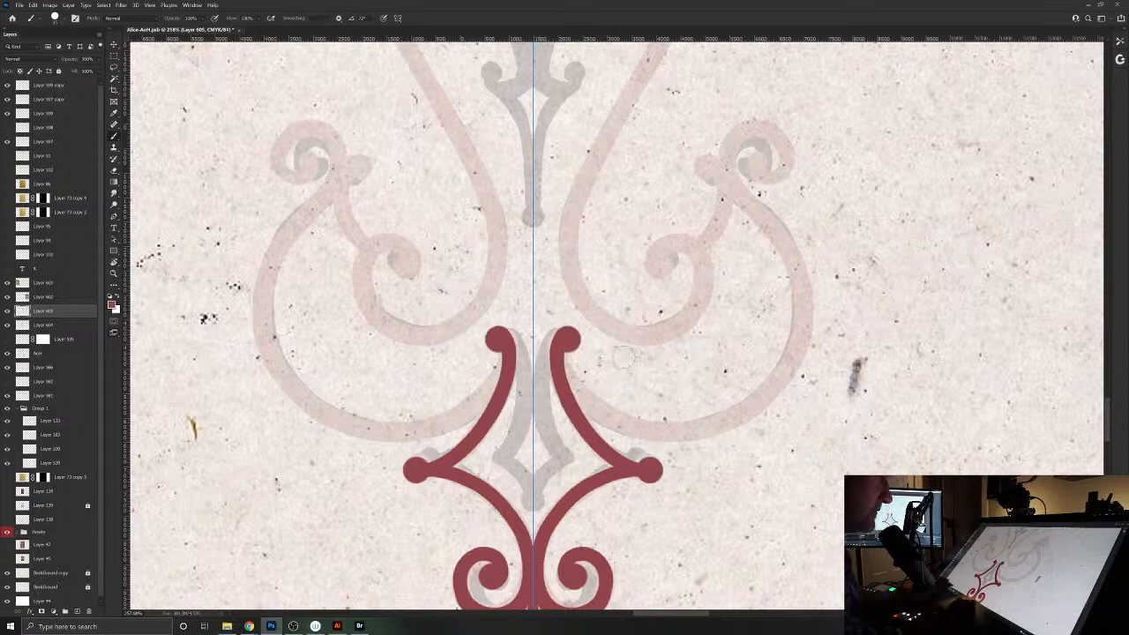
- Ink wide mirrored outer scrolls sweeping from the round terminals up into spirals, and thicken the spirals' inner ends
drag(570, 447, 460, 527)
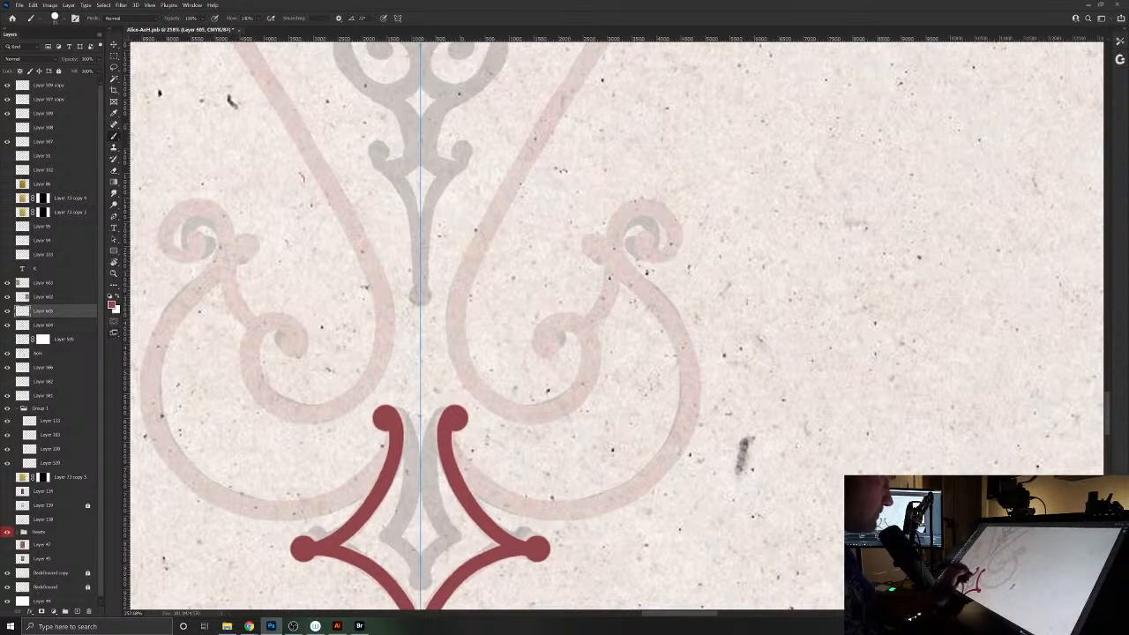
mouse_move(455, 431)
mouse_down()
mouse_move(486, 492)
mouse_move(559, 514)
mouse_move(618, 502)
mouse_move(661, 467)
mouse_move(689, 416)
mouse_move(692, 360)
mouse_move(687, 331)
mouse_move(606, 226)
mouse_move(636, 201)
mouse_move(663, 207)
mouse_move(677, 231)
mouse_move(663, 257)
mouse_move(640, 263)
mouse_move(640, 231)
mouse_up()
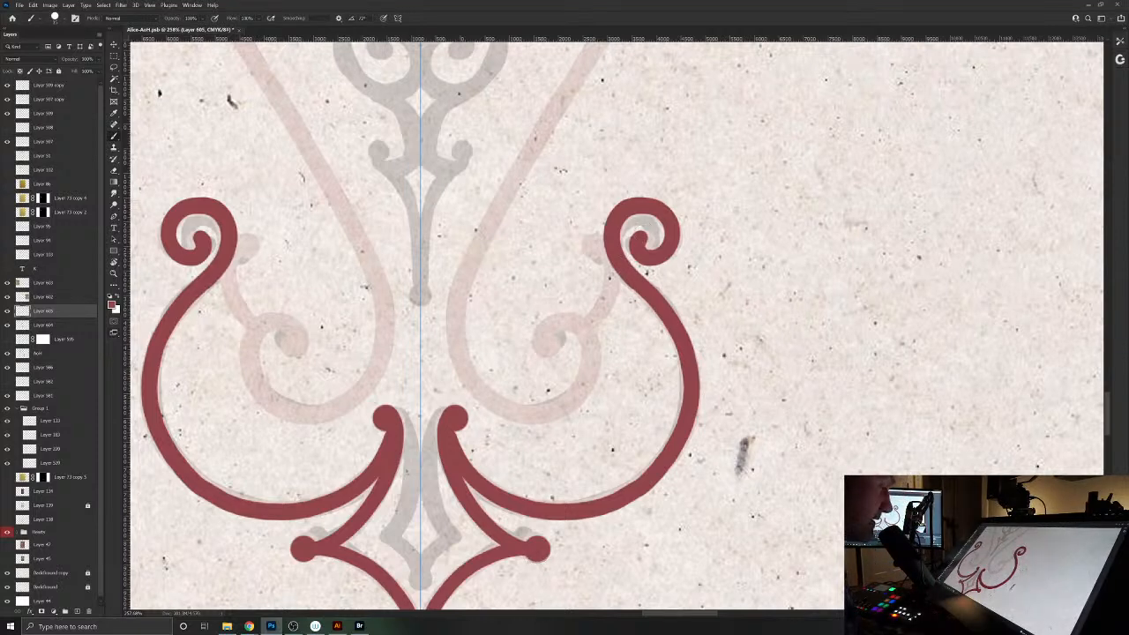
drag(636, 235, 647, 245)
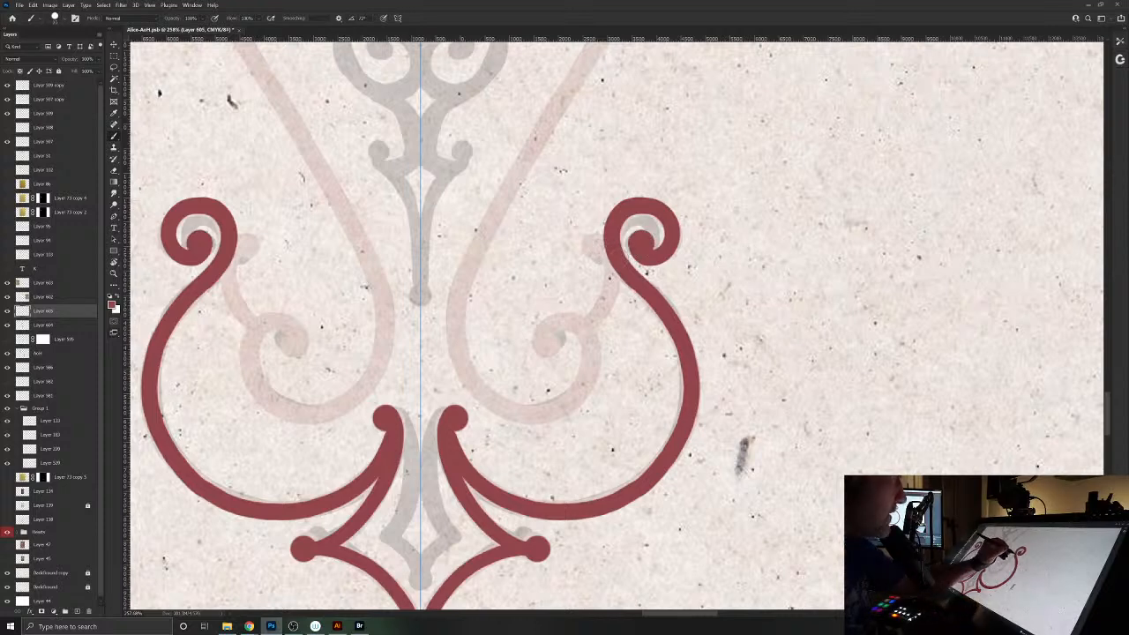
- Ink small mirrored hooks and connecting arms off the outer spirals, joined to inner scrolls that curve up to the heart's lower sides
mouse_move(597, 246)
mouse_down()
mouse_move(610, 288)
mouse_move(582, 325)
mouse_move(619, 275)
mouse_move(578, 239)
mouse_move(565, 250)
mouse_move(577, 259)
mouse_up()
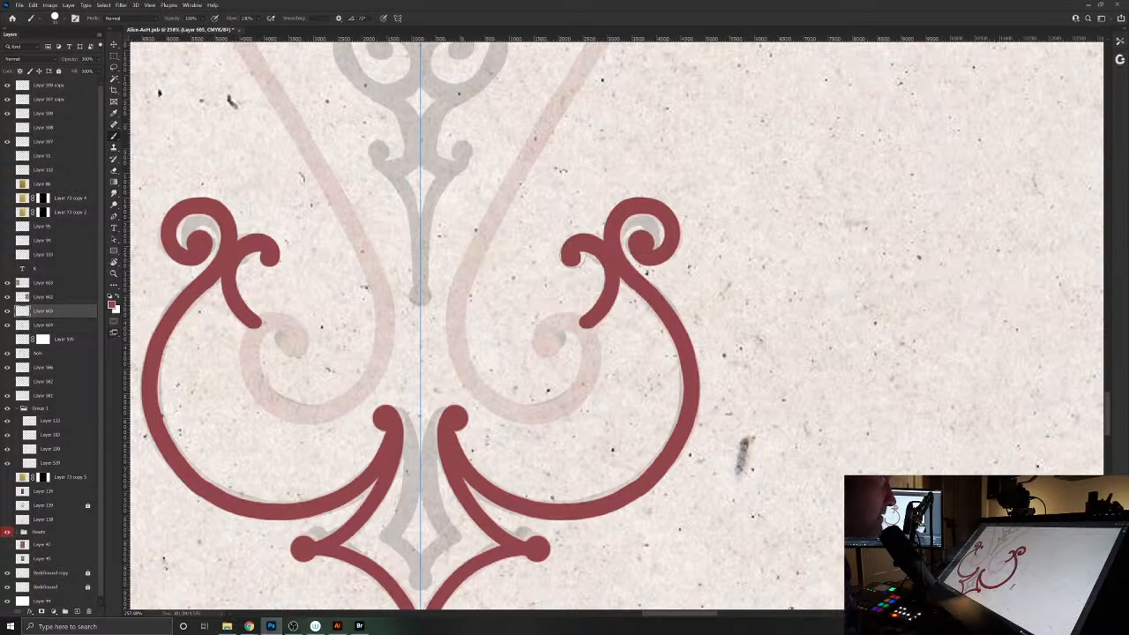
click(571, 255)
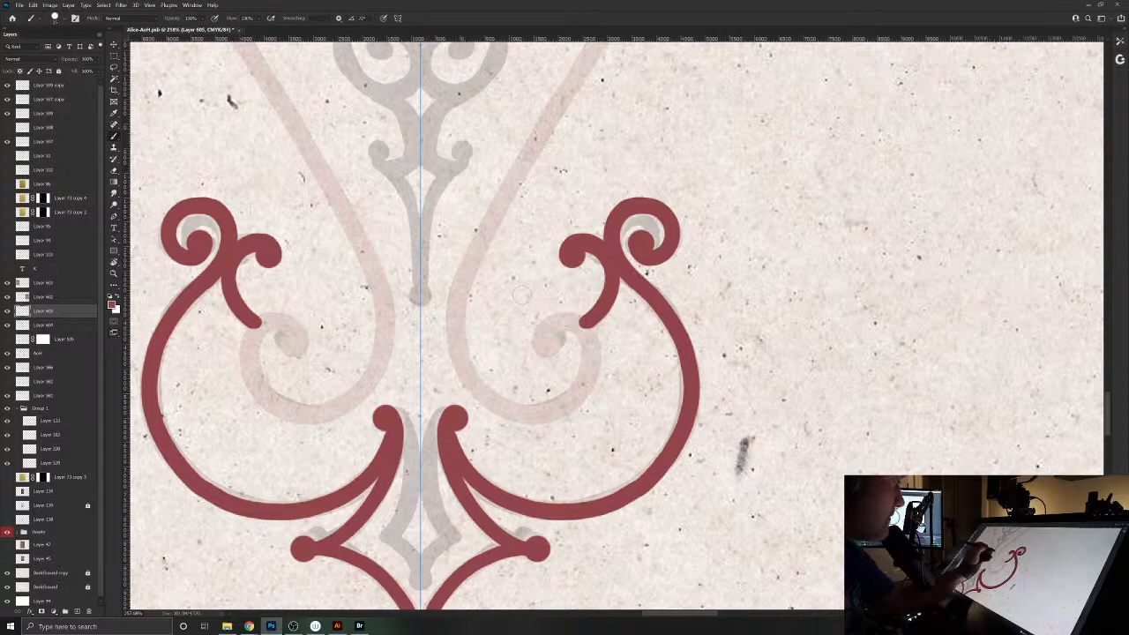
mouse_move(571, 320)
mouse_down()
mouse_move(592, 355)
mouse_move(575, 399)
mouse_move(544, 416)
mouse_move(503, 413)
mouse_move(481, 396)
mouse_move(458, 342)
mouse_move(481, 239)
mouse_up()
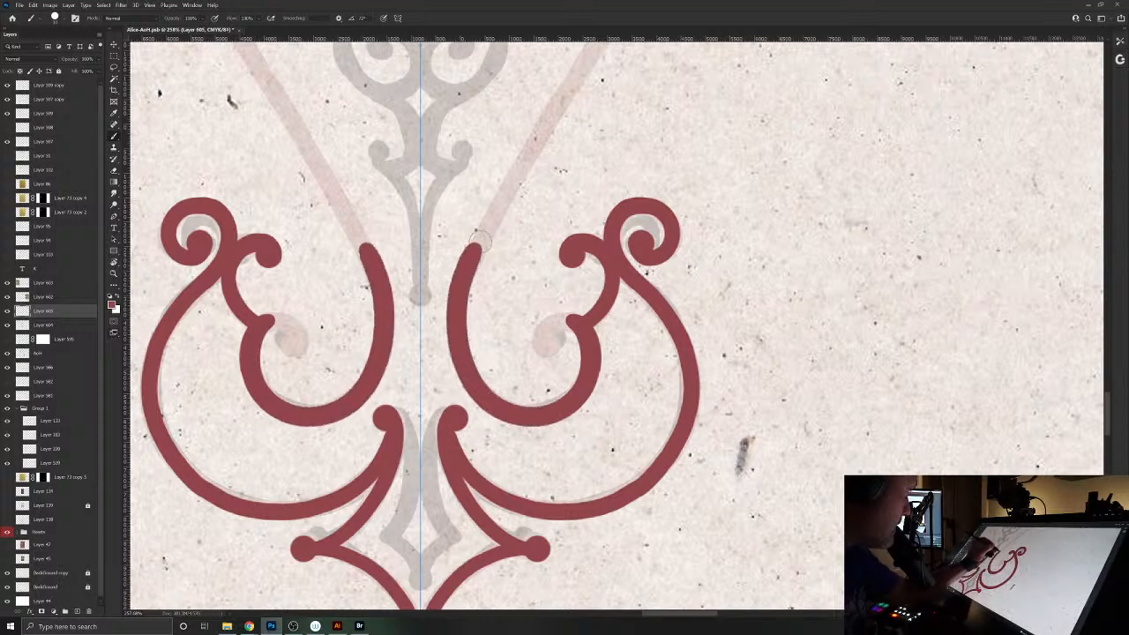
mouse_move(575, 328)
mouse_down()
mouse_move(542, 310)
mouse_move(530, 347)
mouse_move(537, 357)
mouse_move(547, 345)
mouse_up()
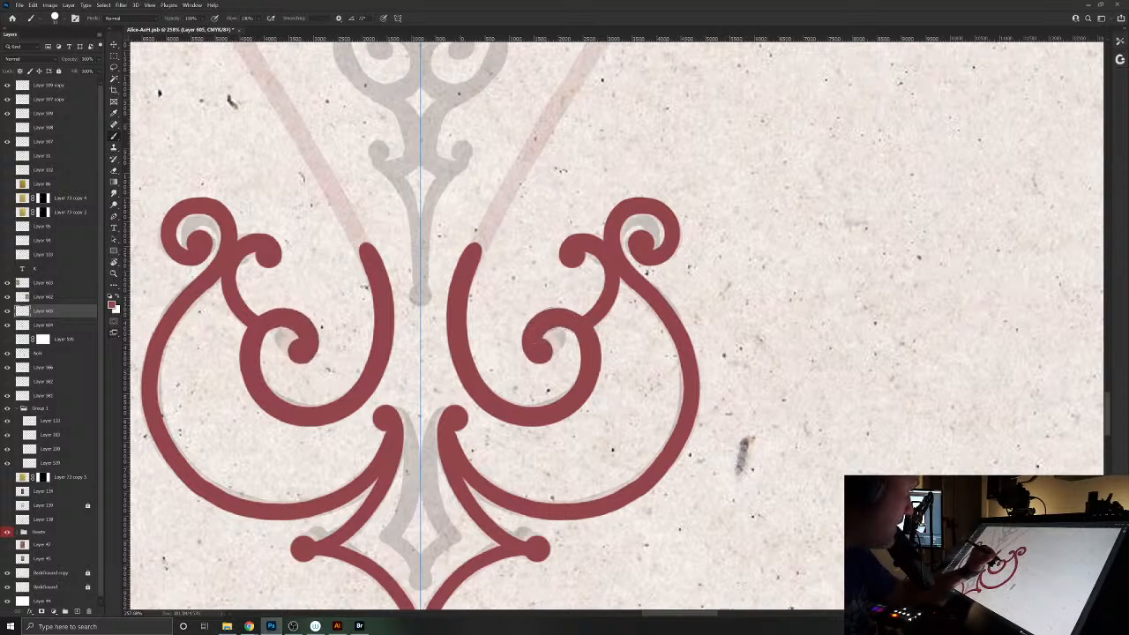
- Ink a mirrored pendant between the two central round terminals, flaring to side corners and meeting on the axis in a ball tip
mouse_move(544, 307)
mouse_down()
mouse_move(581, 312)
mouse_move(446, 326)
mouse_up()
drag(517, 335, 601, 422)
drag(595, 504, 671, 510)
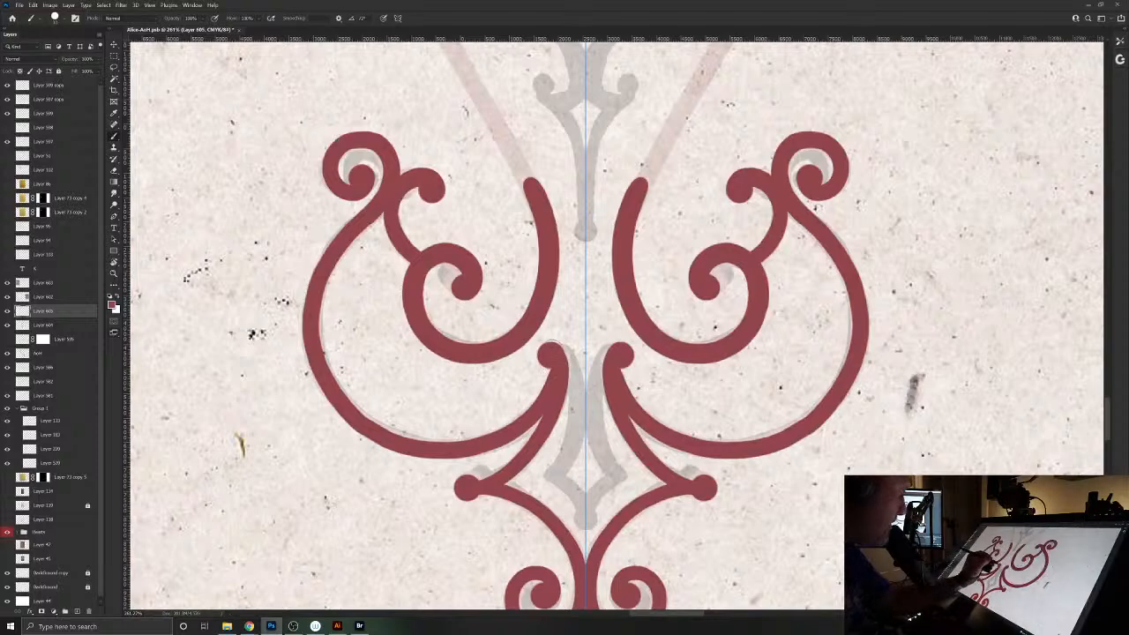
mouse_move(551, 344)
mouse_down()
mouse_move(575, 408)
mouse_move(566, 476)
mouse_move(557, 476)
mouse_up()
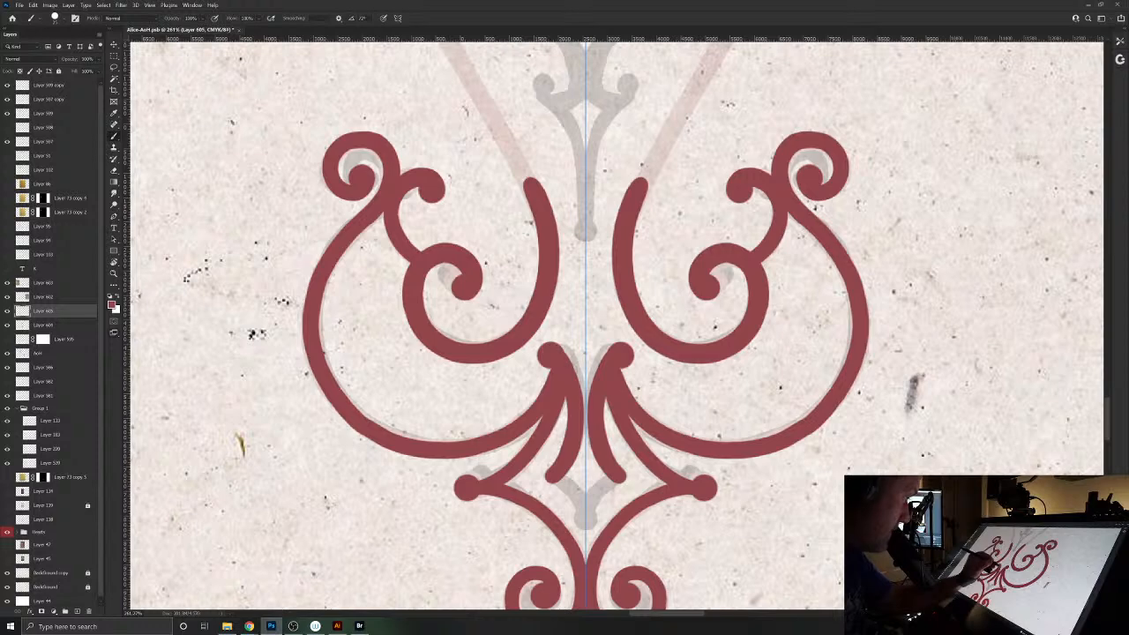
mouse_move(584, 422)
mouse_down()
mouse_move(575, 466)
mouse_move(540, 485)
mouse_up()
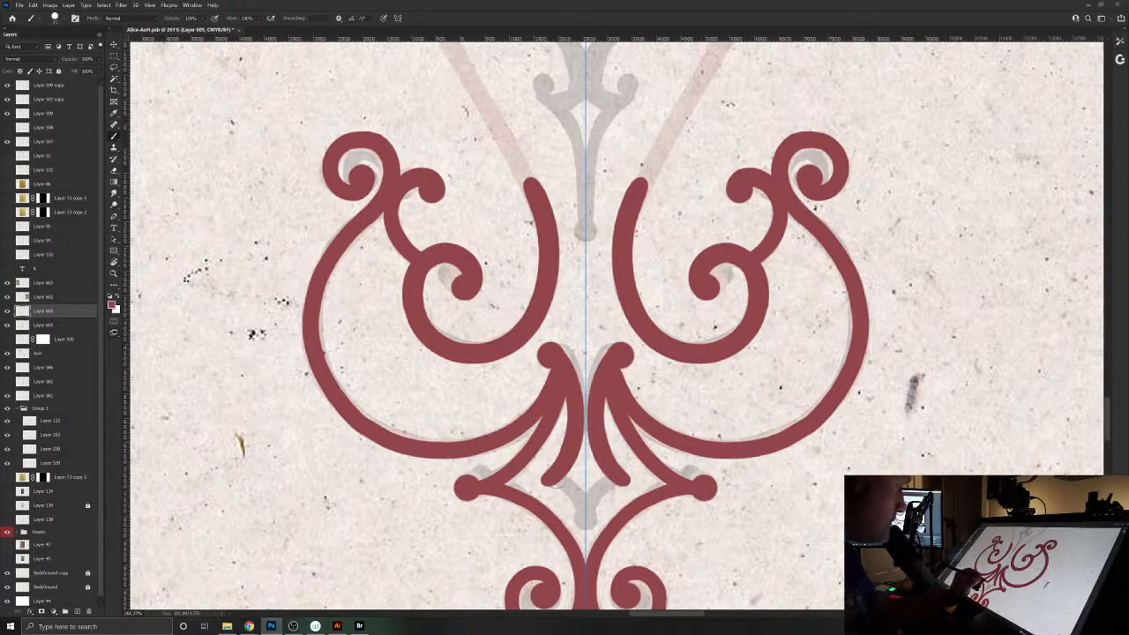
mouse_move(548, 480)
mouse_down()
mouse_move(584, 516)
mouse_move(583, 494)
mouse_up()
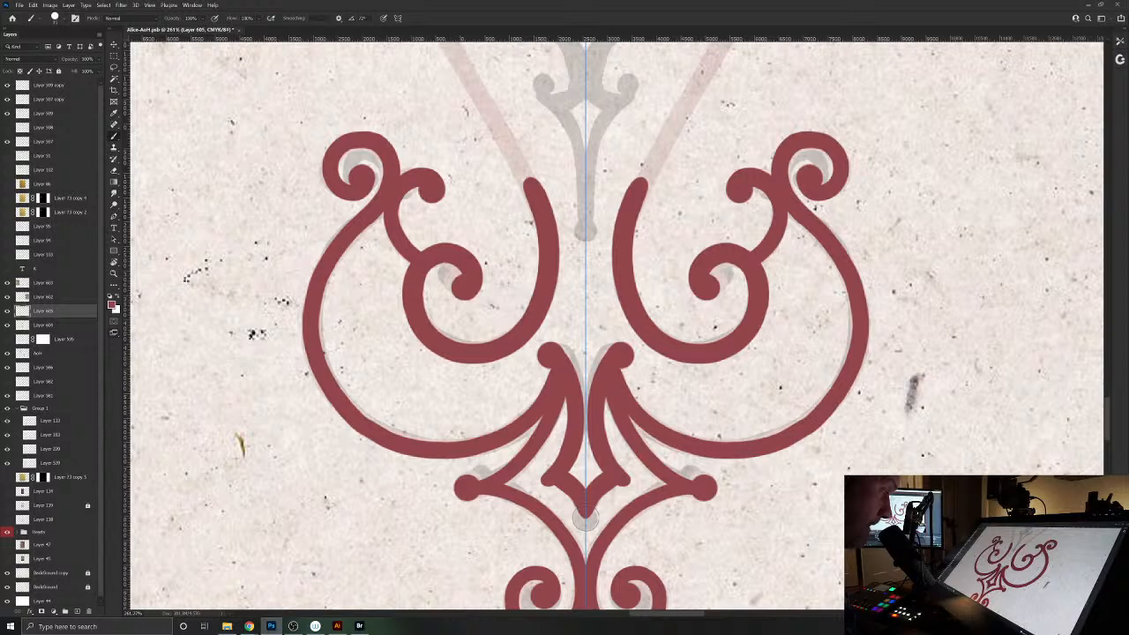
click(585, 516)
- Erase the rounded excess at the central pendant's side corners to sharpen them into points
key(e)
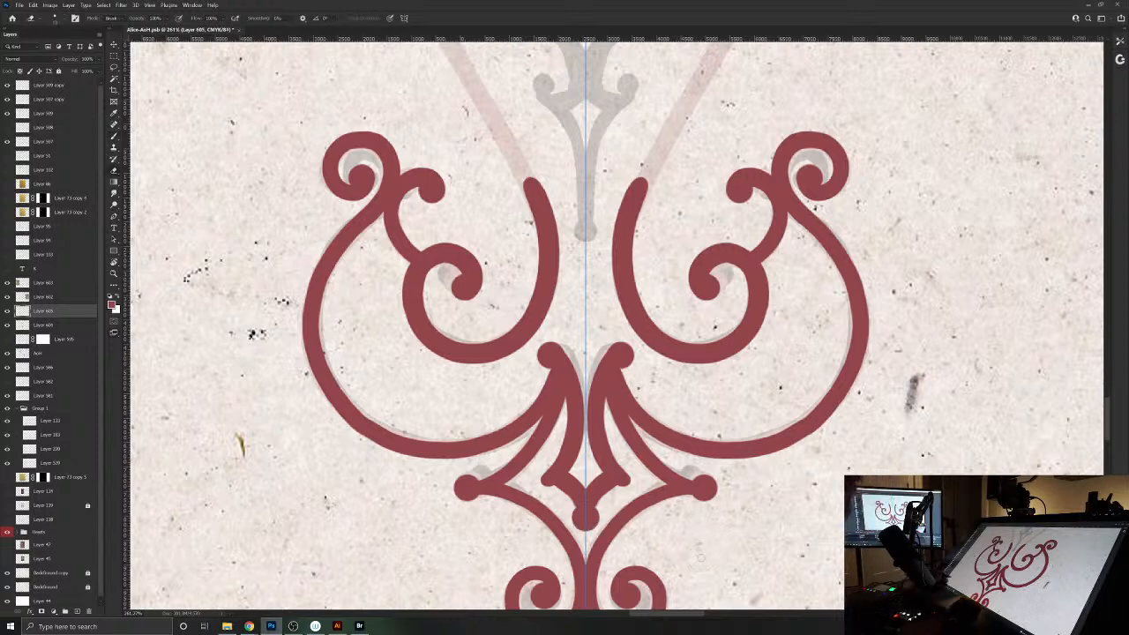
click(544, 481)
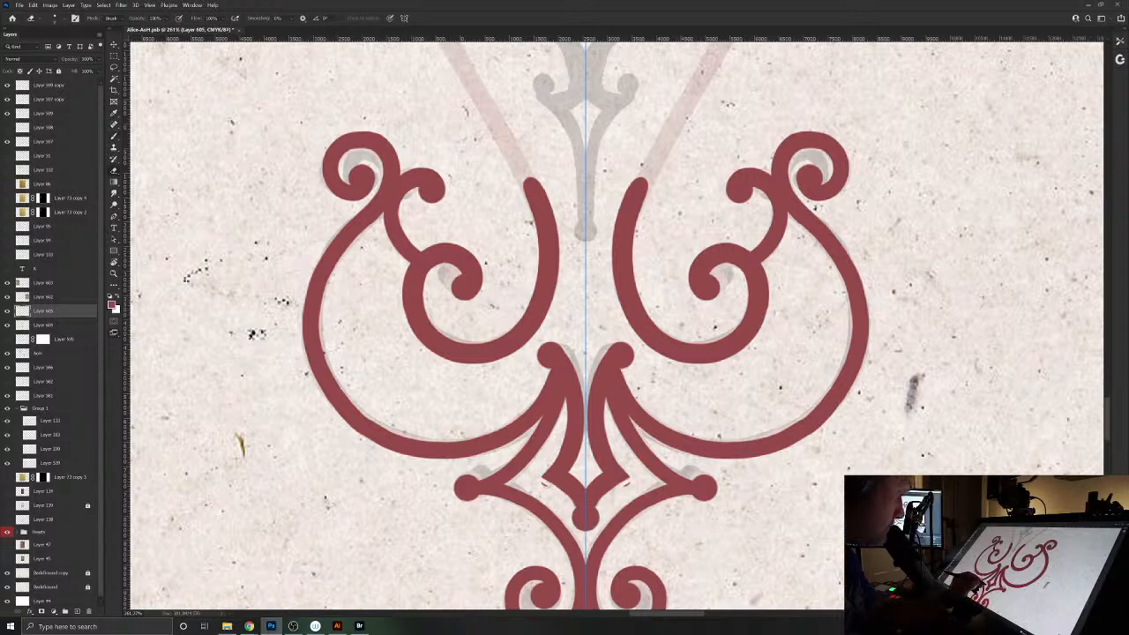
drag(566, 418, 541, 484)
key(b)
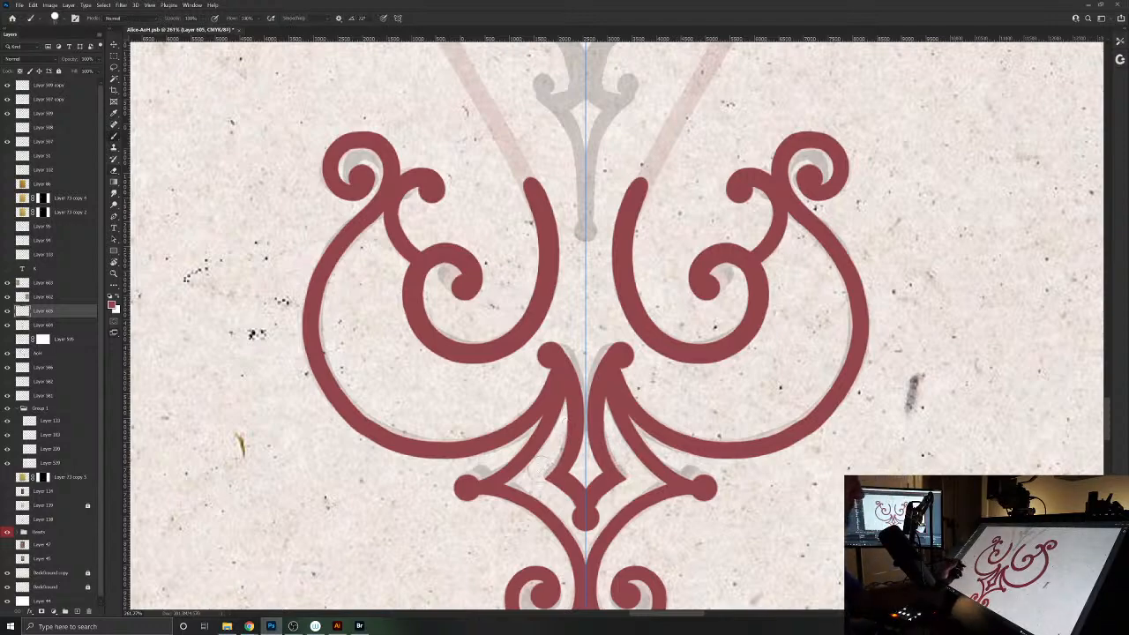
- Ink mirrored curls below the faded central ornament, merging into a tapering stem on the axis with a round tip
scroll(483, 390, down, 5)
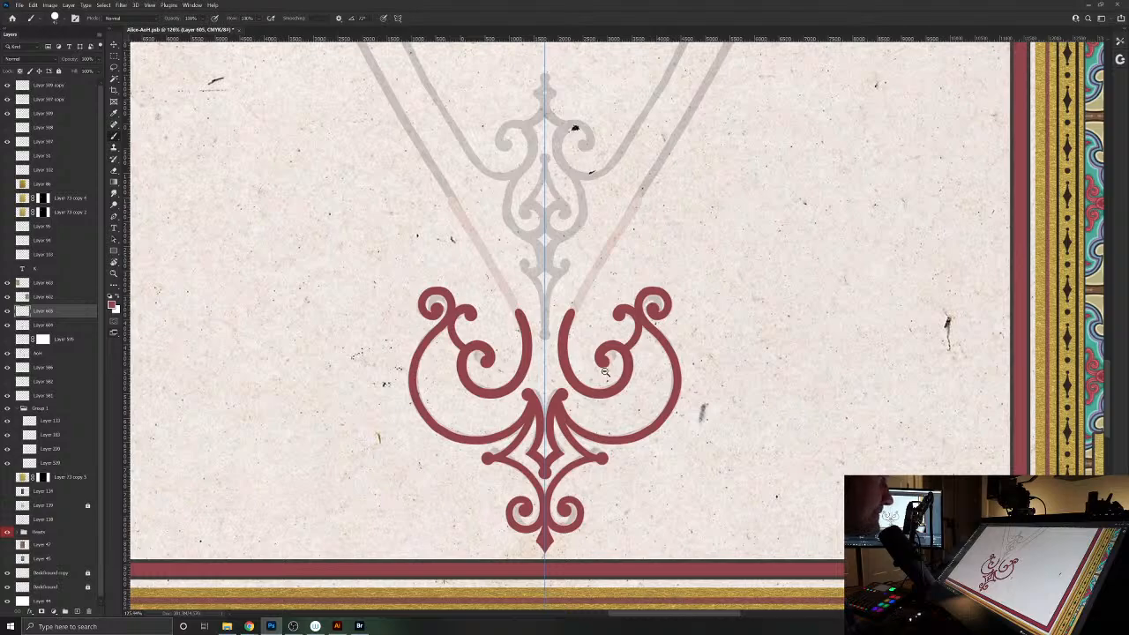
scroll(605, 371, down, 5)
scroll(606, 373, up, 6)
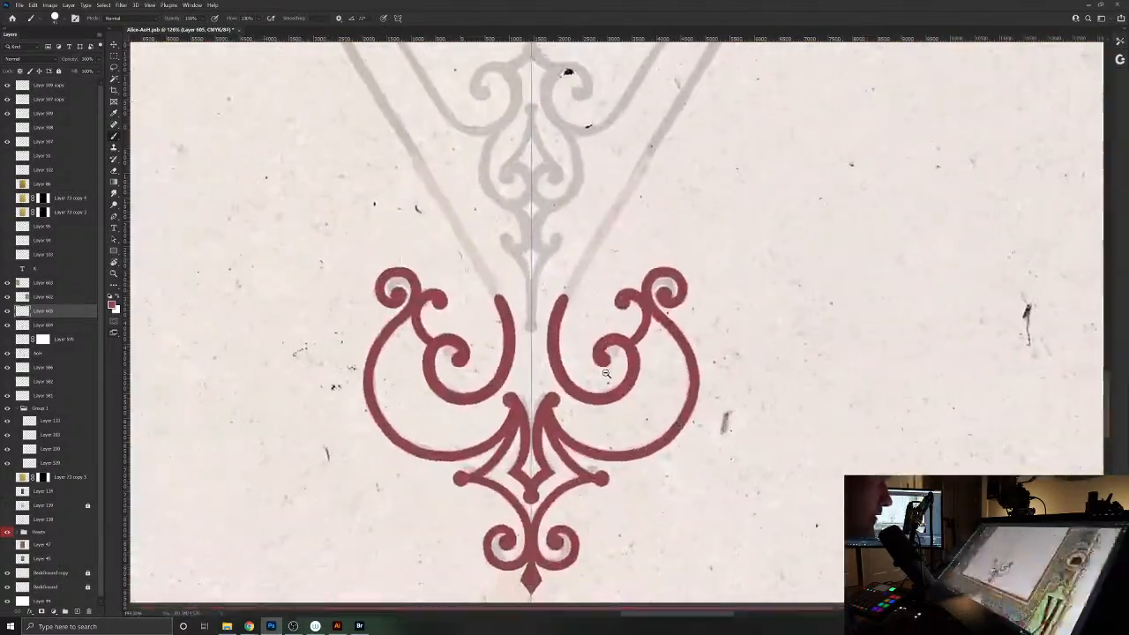
scroll(606, 373, up, 2)
drag(606, 373, 592, 404)
scroll(608, 429, up, 2)
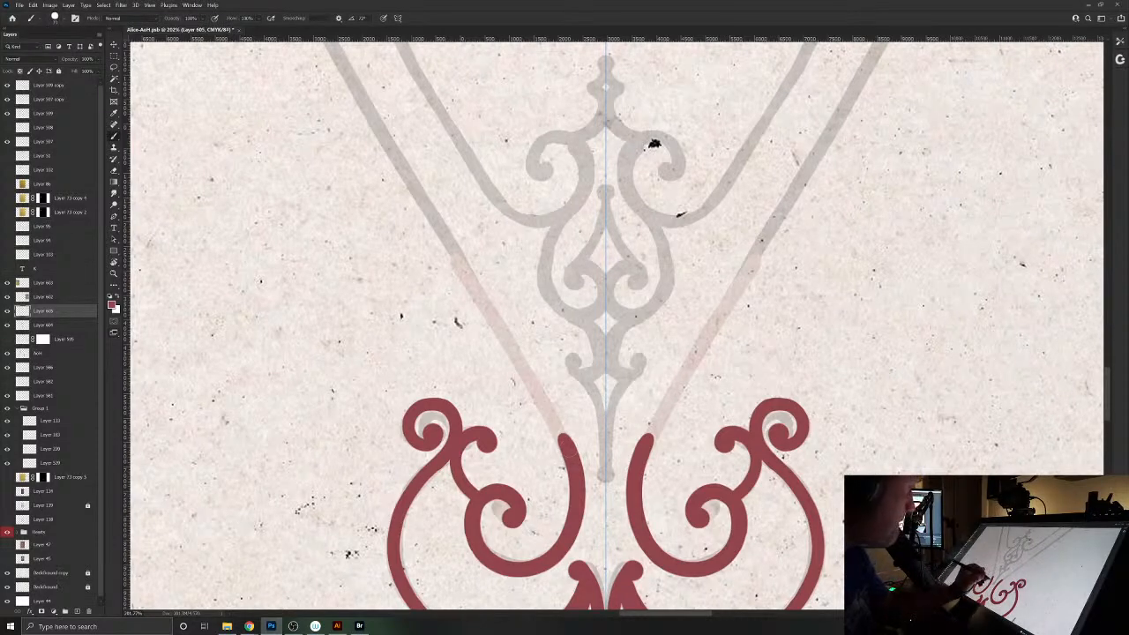
mouse_move(547, 269)
mouse_down()
mouse_move(548, 291)
mouse_move(603, 355)
mouse_move(573, 382)
mouse_move(565, 349)
mouse_move(578, 356)
mouse_up()
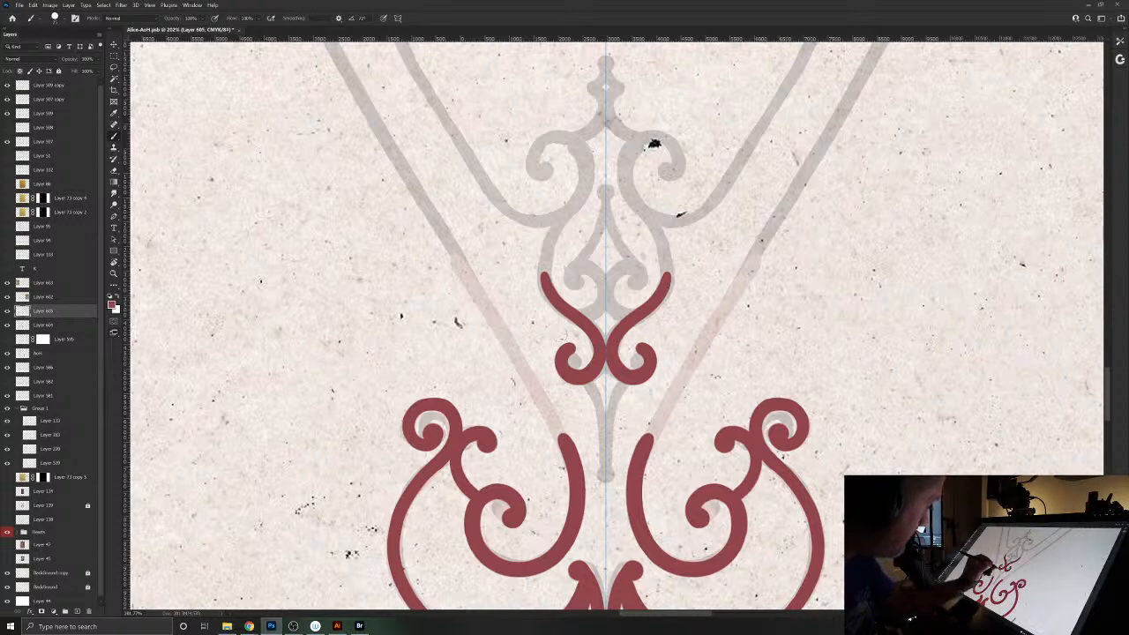
mouse_move(575, 379)
mouse_down()
mouse_move(605, 438)
mouse_move(605, 474)
mouse_up()
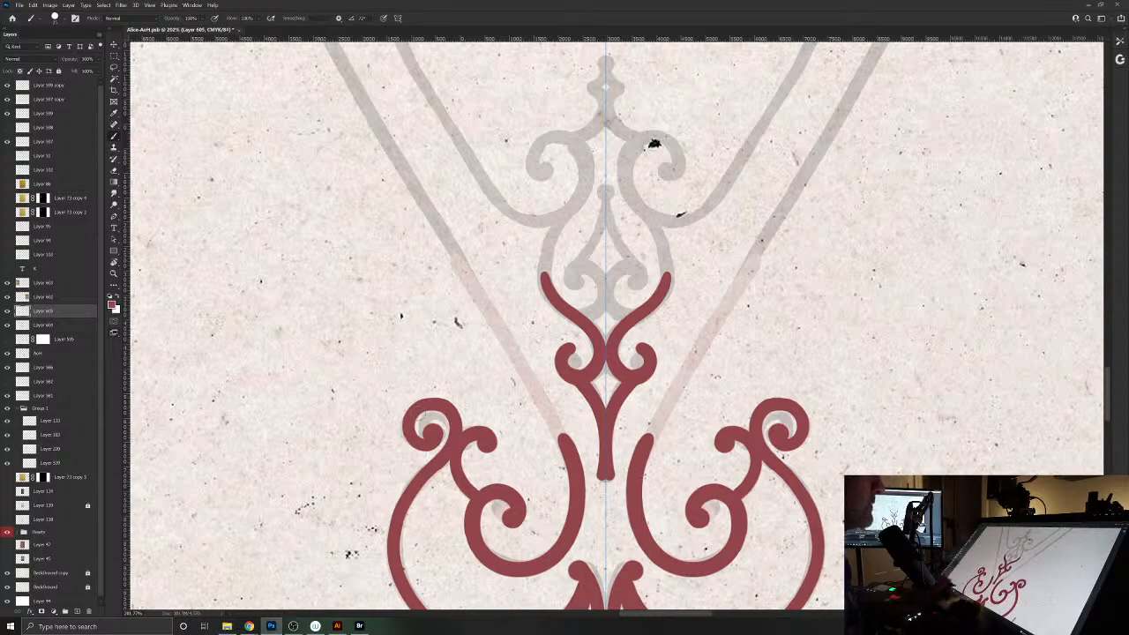
click(605, 477)
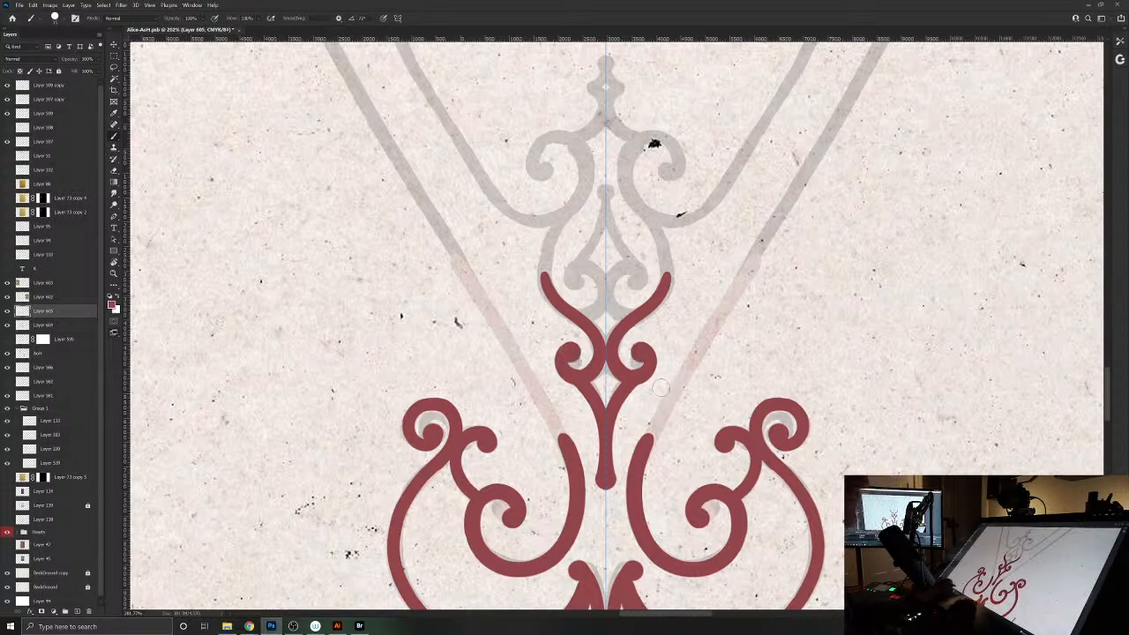
- Extend the central curls' upper arms into a mirrored lyre shape ending in outward-turning spirals
drag(660, 386, 653, 580)
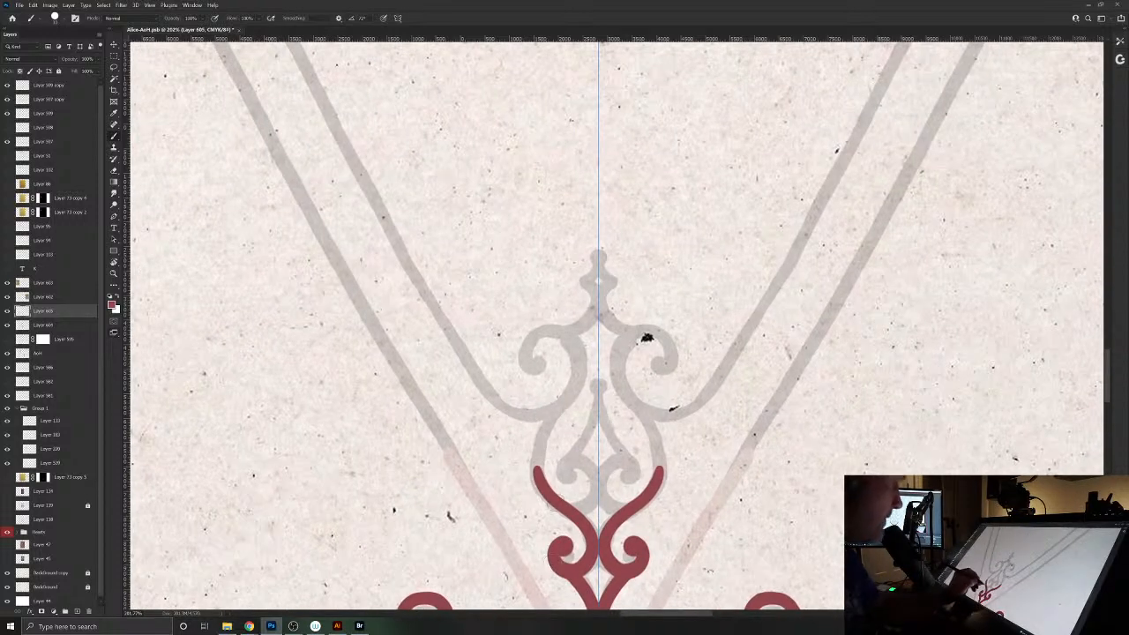
drag(537, 485, 536, 441)
drag(660, 467, 658, 441)
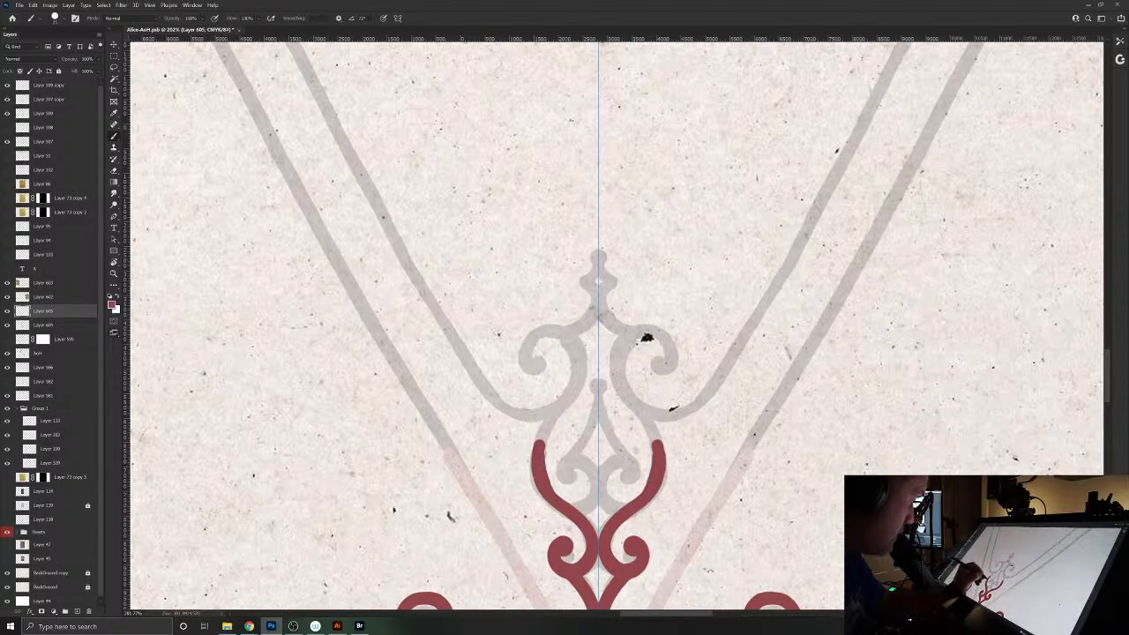
mouse_move(537, 445)
mouse_down()
mouse_move(580, 356)
mouse_move(539, 325)
mouse_move(522, 345)
mouse_move(537, 375)
mouse_move(545, 322)
mouse_move(569, 327)
mouse_up()
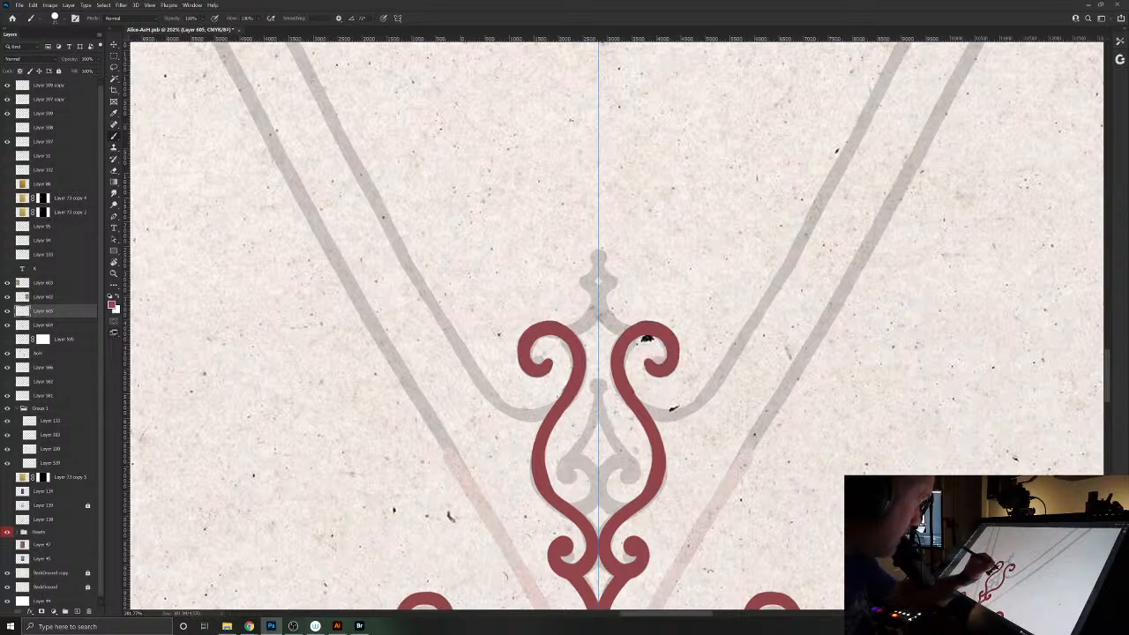
- Ink small mirrored curls inside the lyre shape, topped by a pointed arch with a ball at its apex
drag(553, 481, 571, 524)
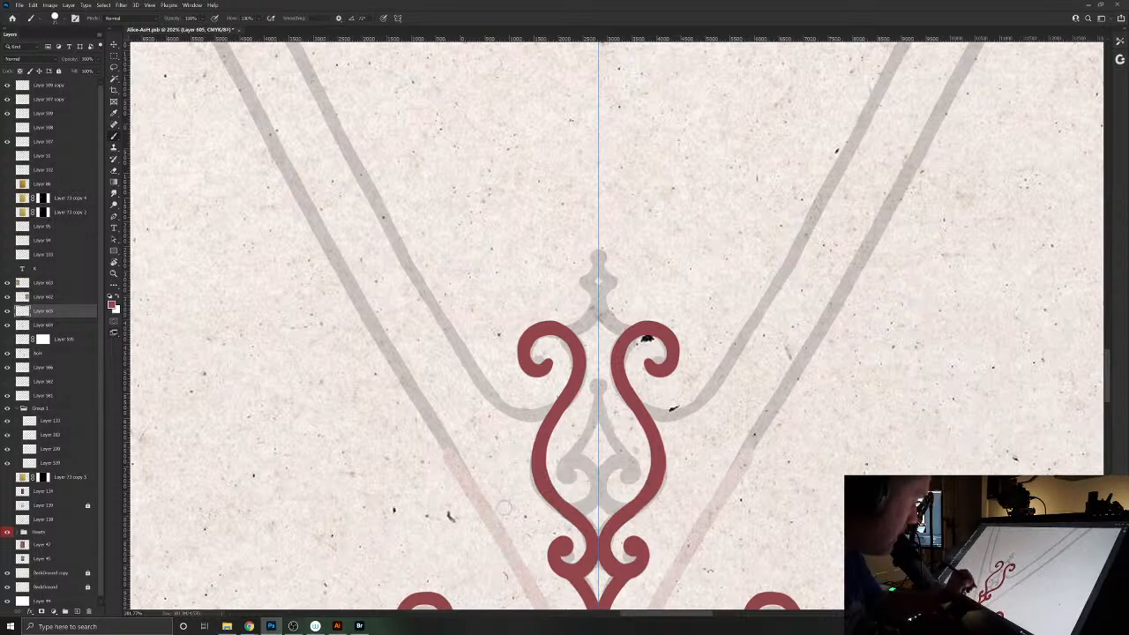
mouse_move(633, 502)
mouse_down()
mouse_move(602, 492)
mouse_move(600, 465)
mouse_move(617, 451)
mouse_move(638, 459)
mouse_move(631, 476)
mouse_up()
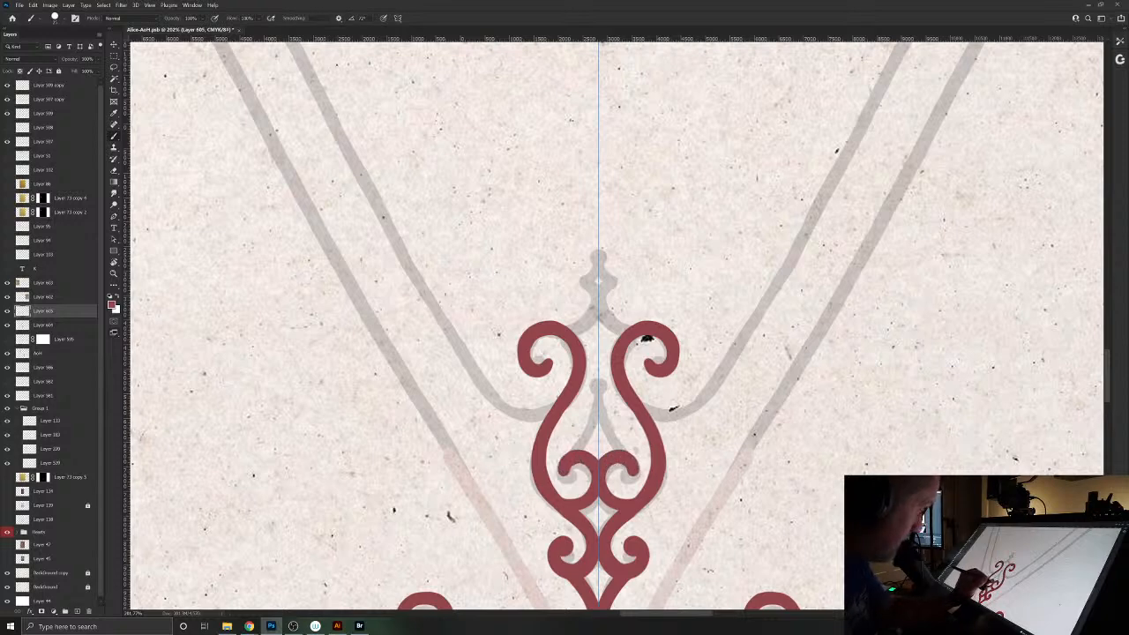
mouse_move(597, 388)
mouse_down()
mouse_move(598, 432)
mouse_move(630, 455)
mouse_up()
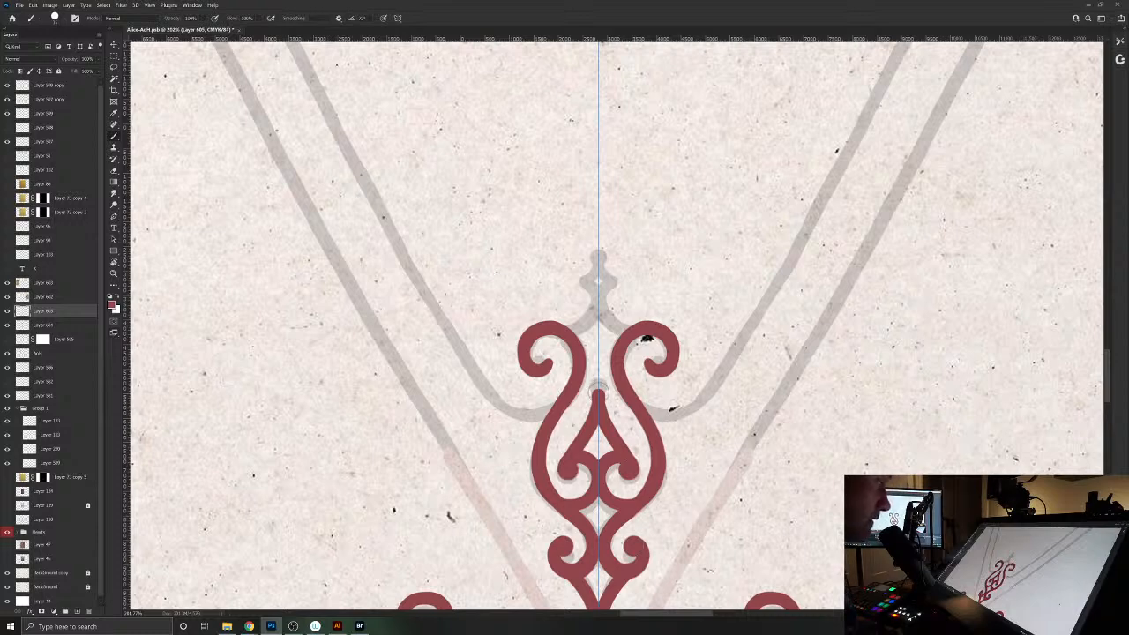
click(597, 392)
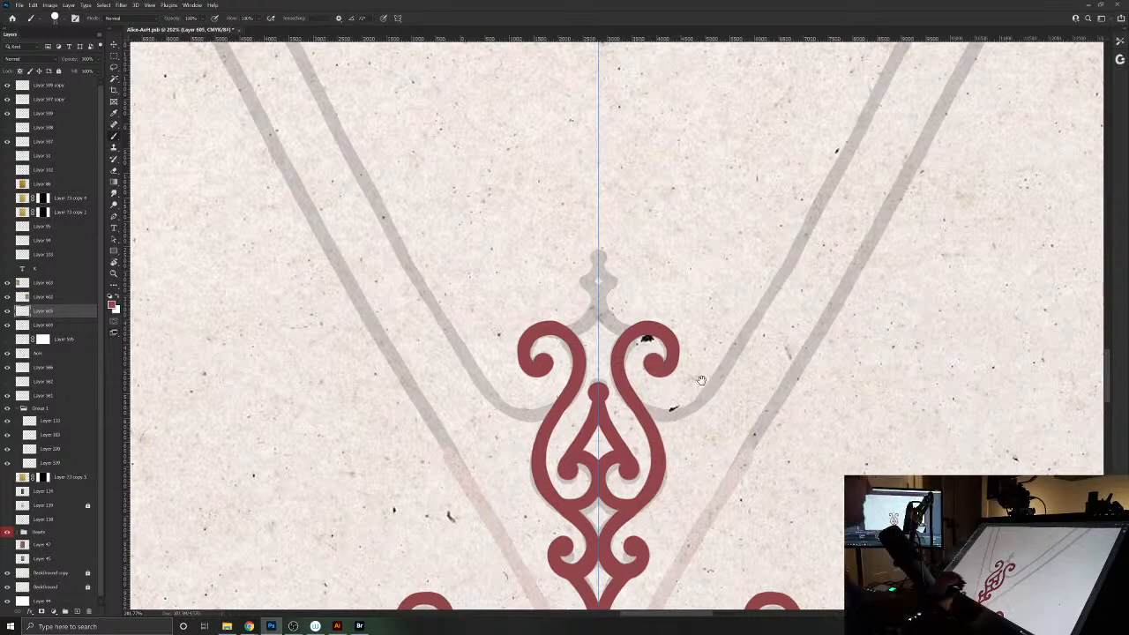
- Ink mirrored arms rising from the lyre's spirals to the axis and close them with a small diamond finial
drag(701, 379, 674, 476)
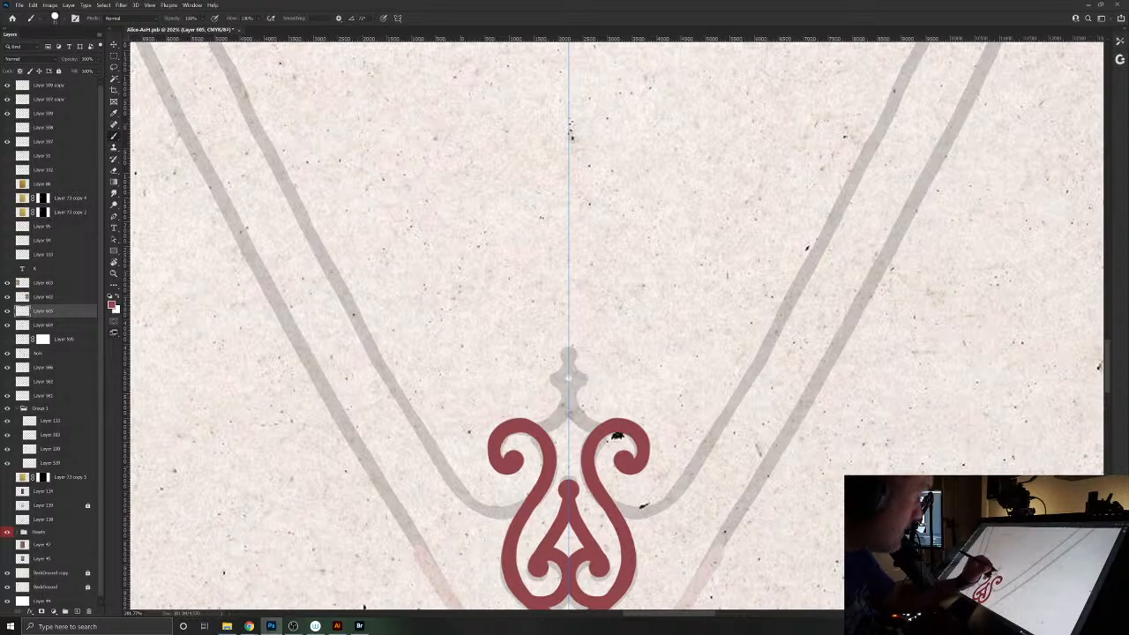
mouse_move(589, 413)
mouse_down()
mouse_move(582, 375)
mouse_move(554, 377)
mouse_move(586, 424)
mouse_up()
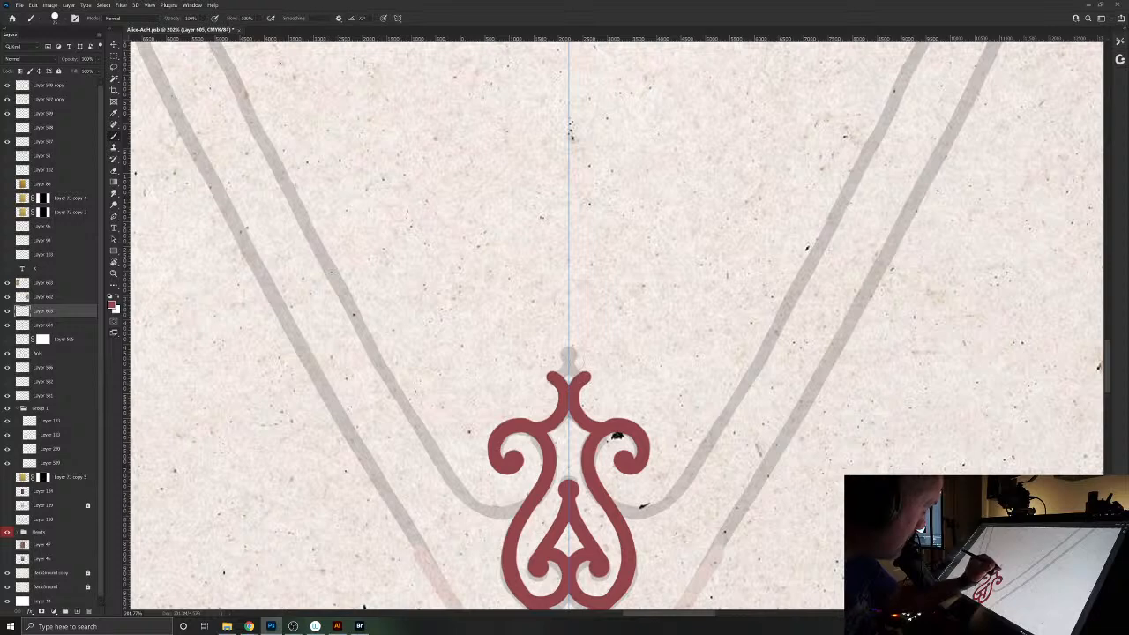
drag(561, 375, 576, 374)
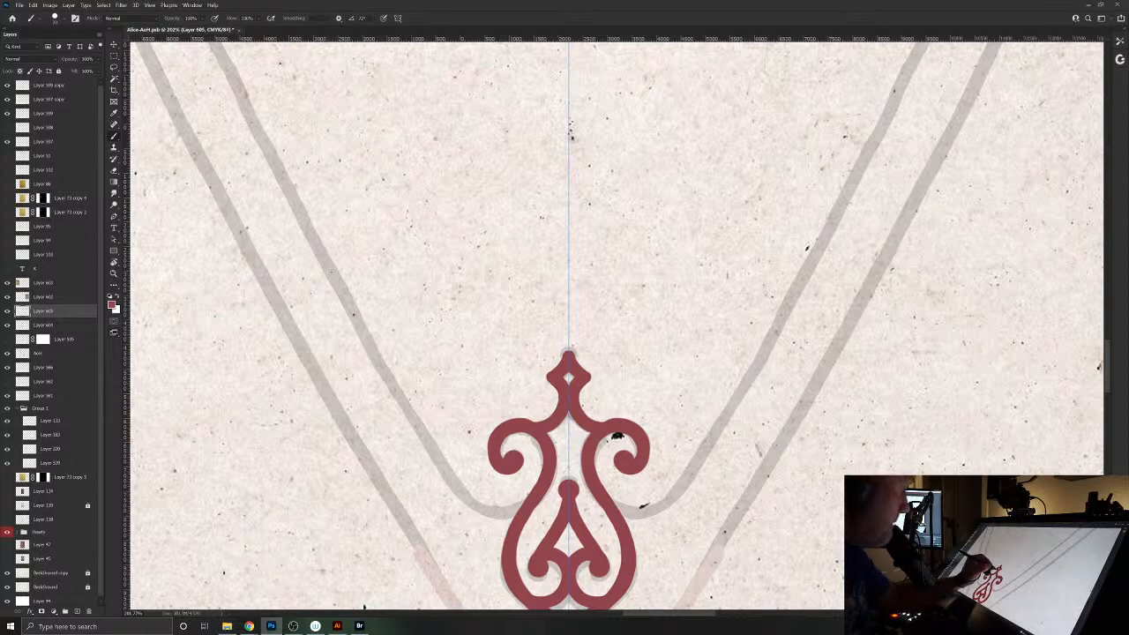
drag(549, 379, 534, 370)
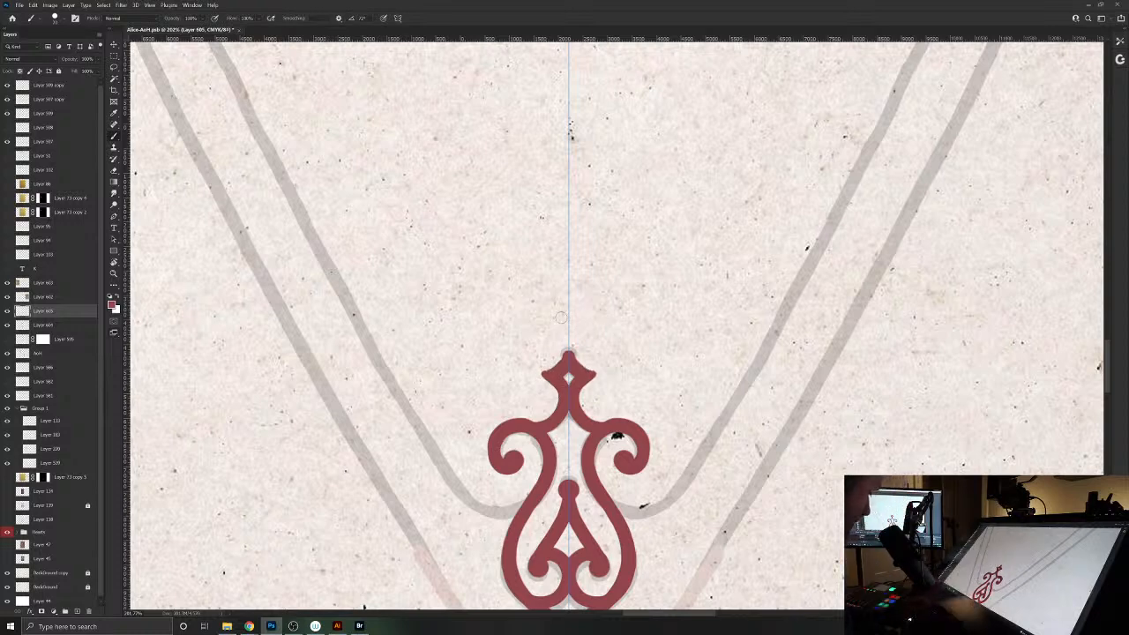
- Erase the finial's rounded corners to sharpen the diamond and add a round ball at its top
key(e)
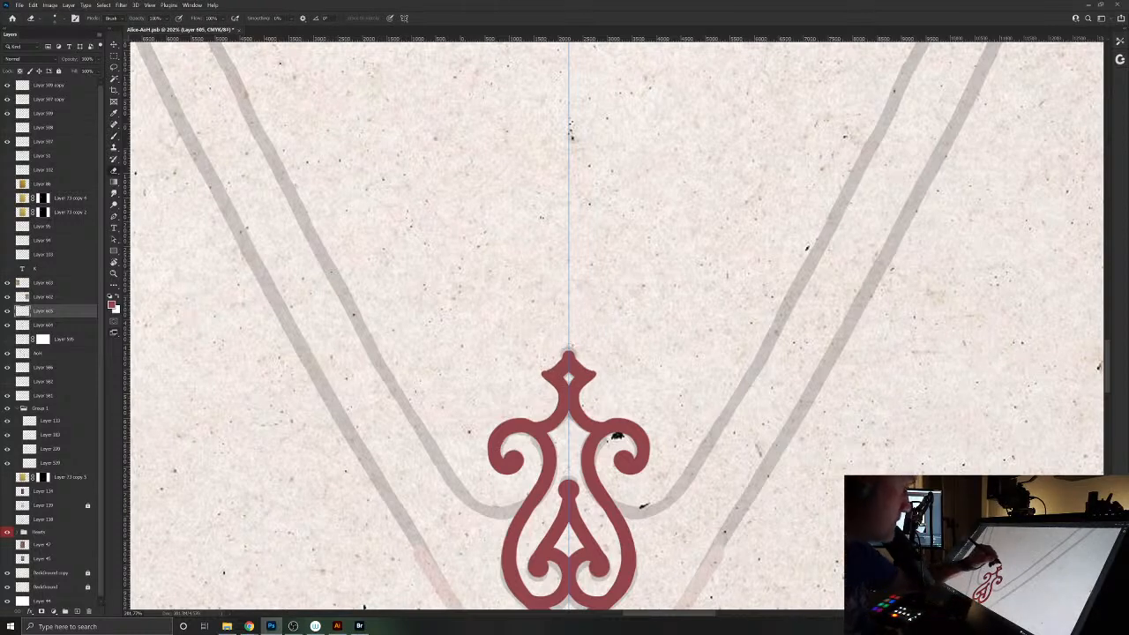
drag(569, 351, 549, 370)
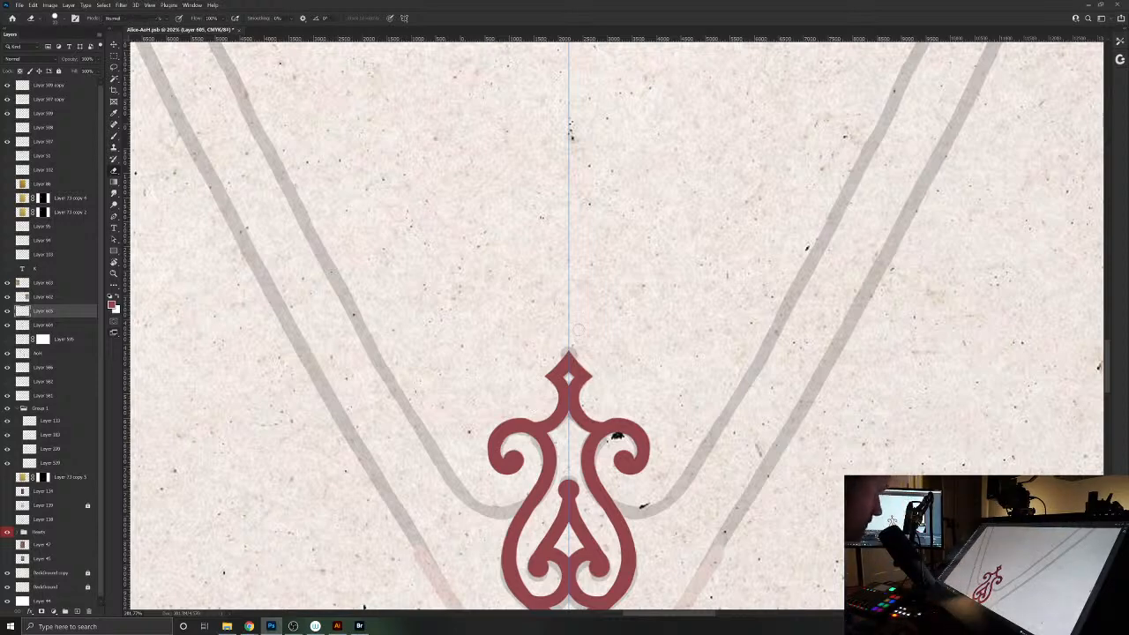
key(b)
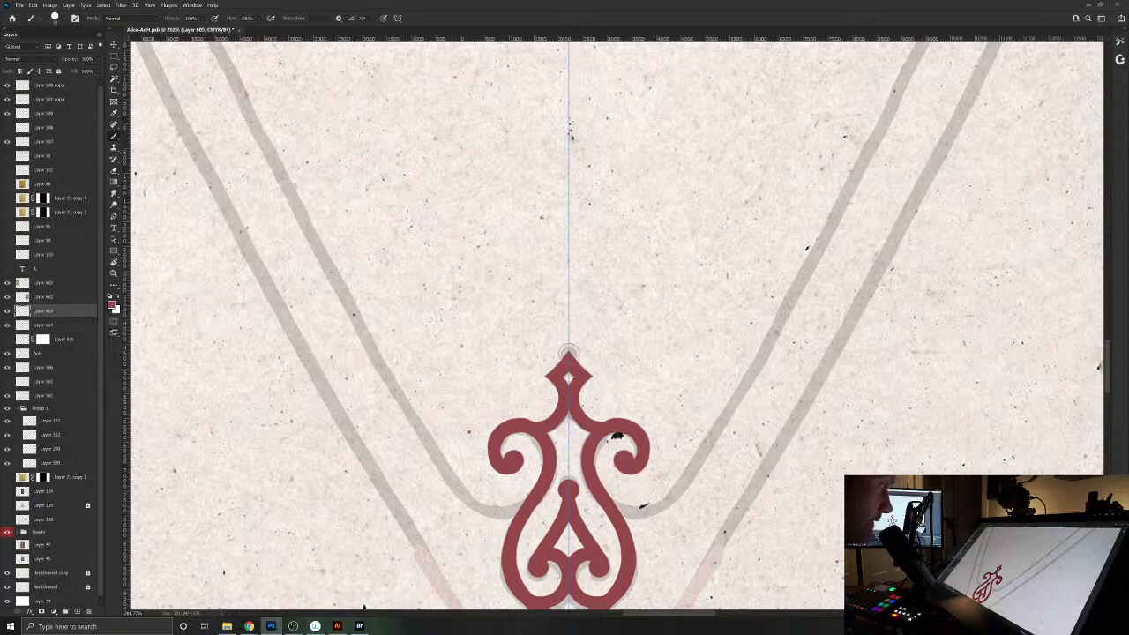
click(568, 353)
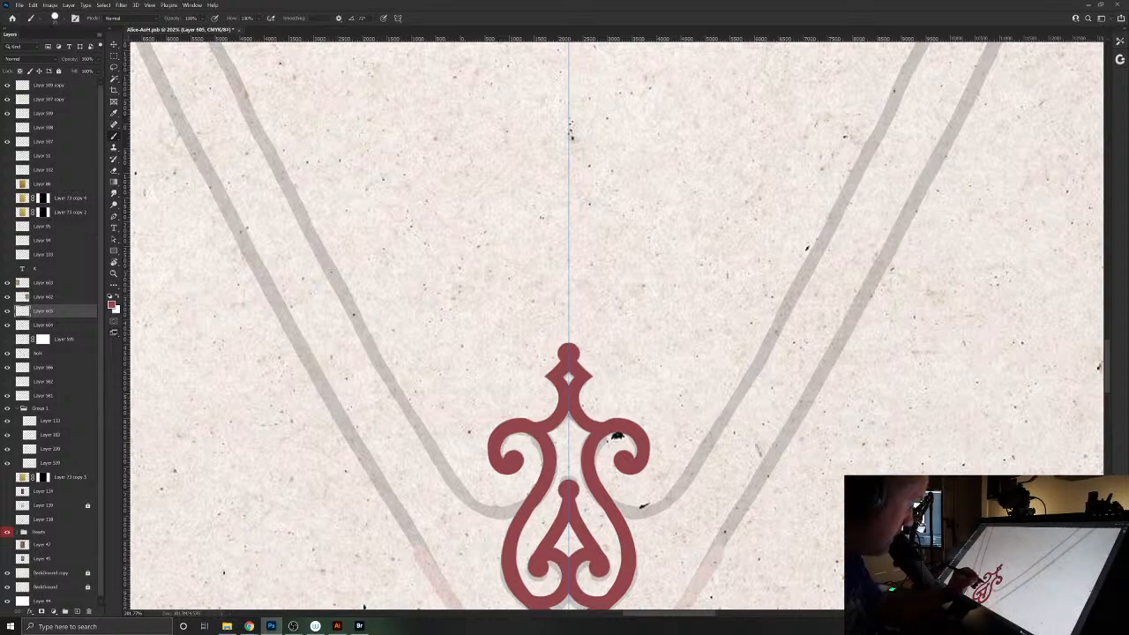
- Ink the lower ends of both heart contours, curving the inner one out from the lyre and running the outer one down to the scrolls
mouse_move(527, 496)
mouse_down()
mouse_move(511, 510)
mouse_move(471, 502)
mouse_move(433, 454)
mouse_up()
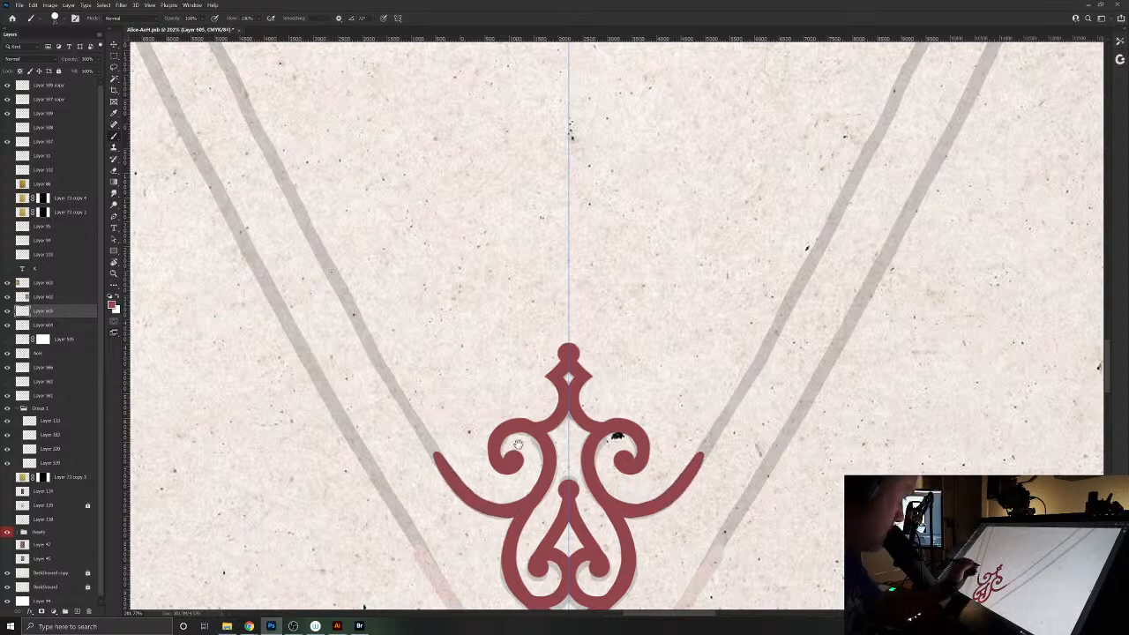
drag(564, 353, 684, 194)
drag(501, 332, 642, 577)
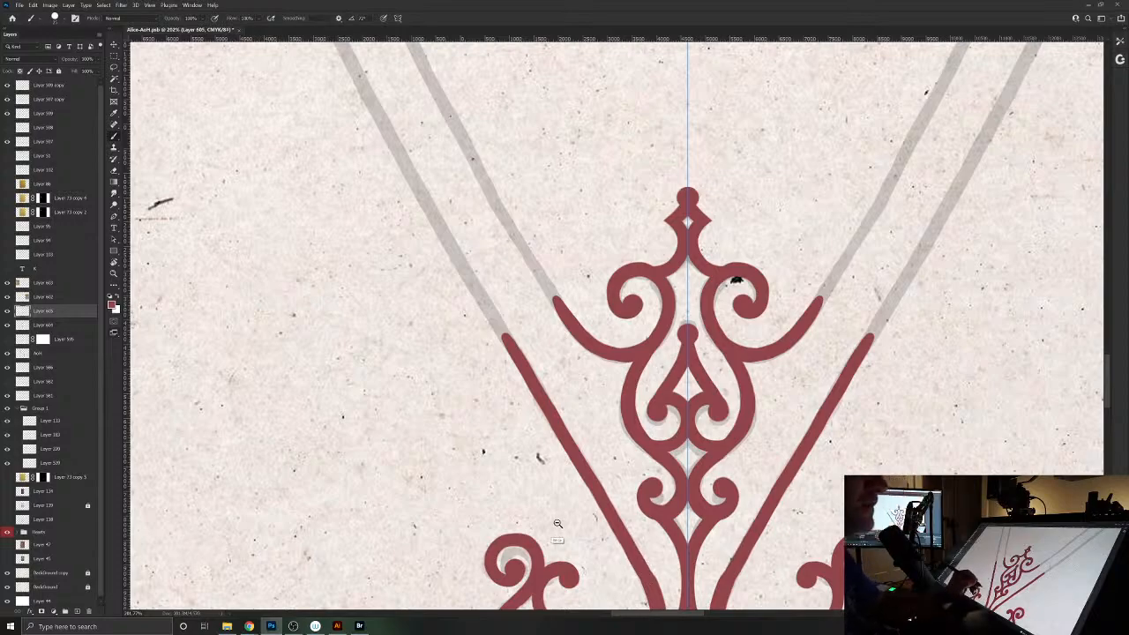
scroll(556, 518, down, 10)
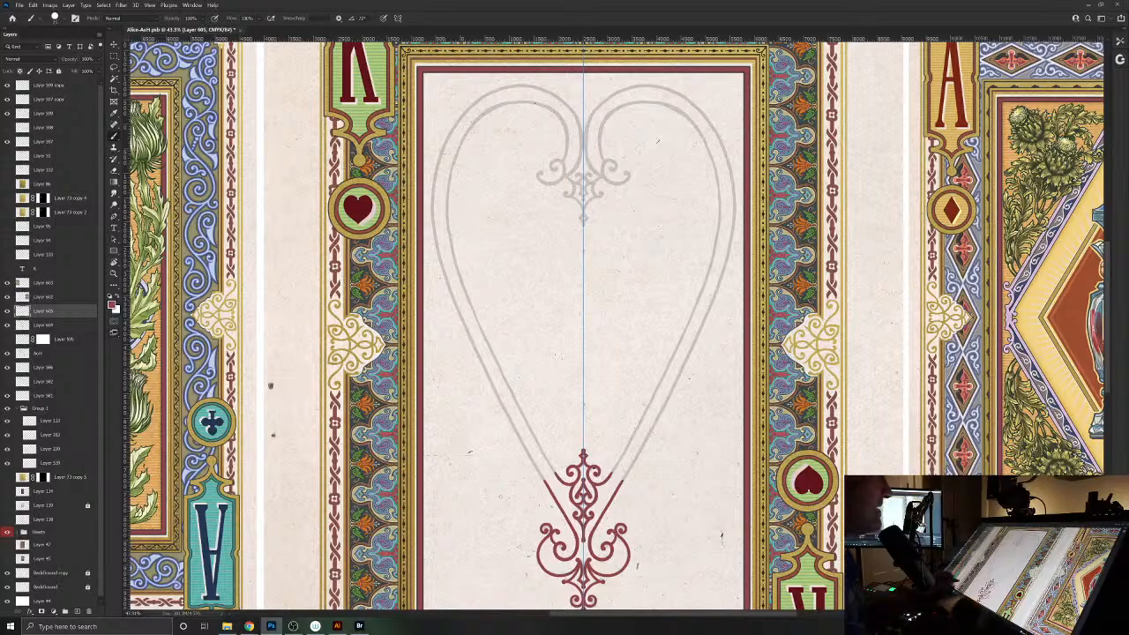
- Paint mirrored dark red strokes over the grey sketch for the hanging ornament's outer curls and the arms merging into its central stem
drag(538, 359, 537, 561)
drag(558, 391, 590, 423)
scroll(590, 424, up, 3)
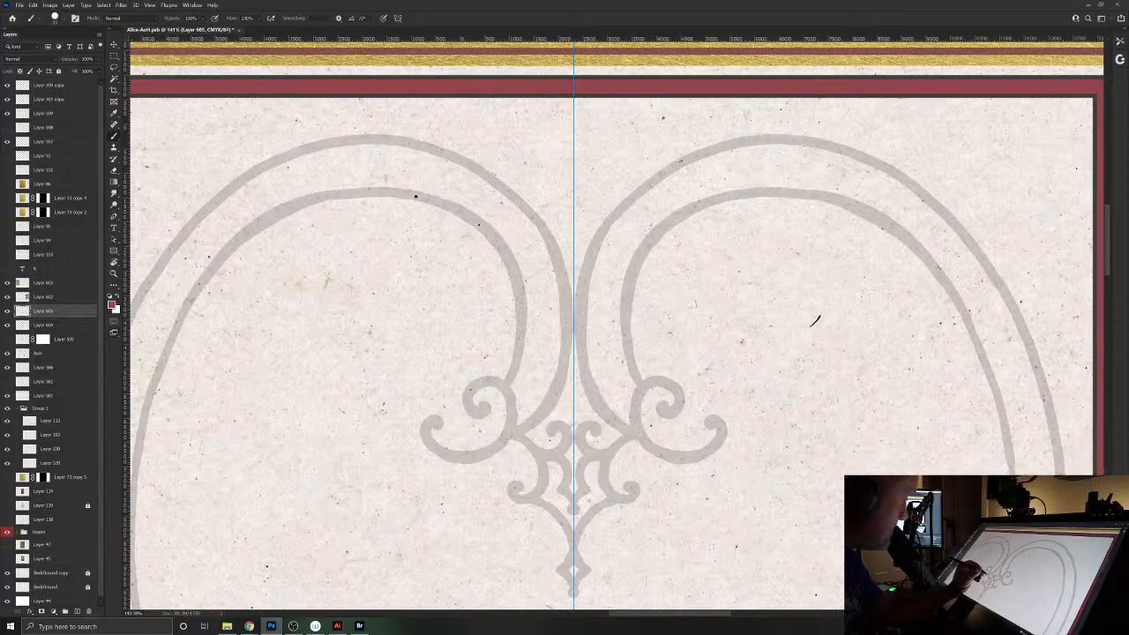
mouse_move(505, 432)
mouse_down()
mouse_move(537, 452)
mouse_move(541, 493)
mouse_move(511, 491)
mouse_move(516, 474)
mouse_up()
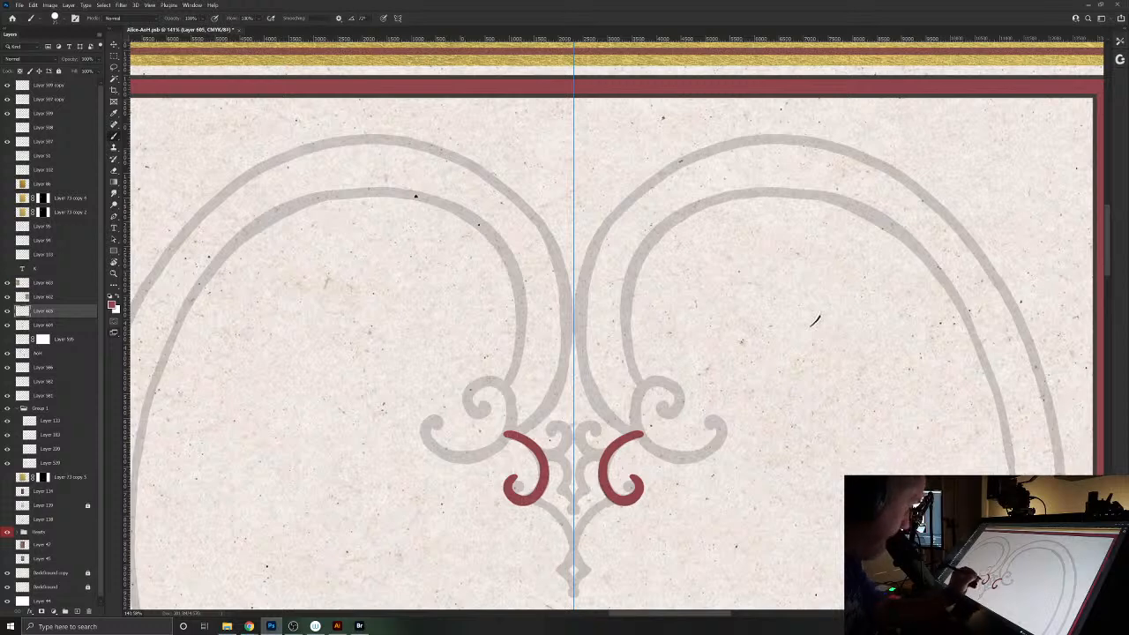
mouse_move(531, 500)
mouse_down()
mouse_move(571, 533)
mouse_move(555, 572)
mouse_up()
scroll(544, 518, down, 3)
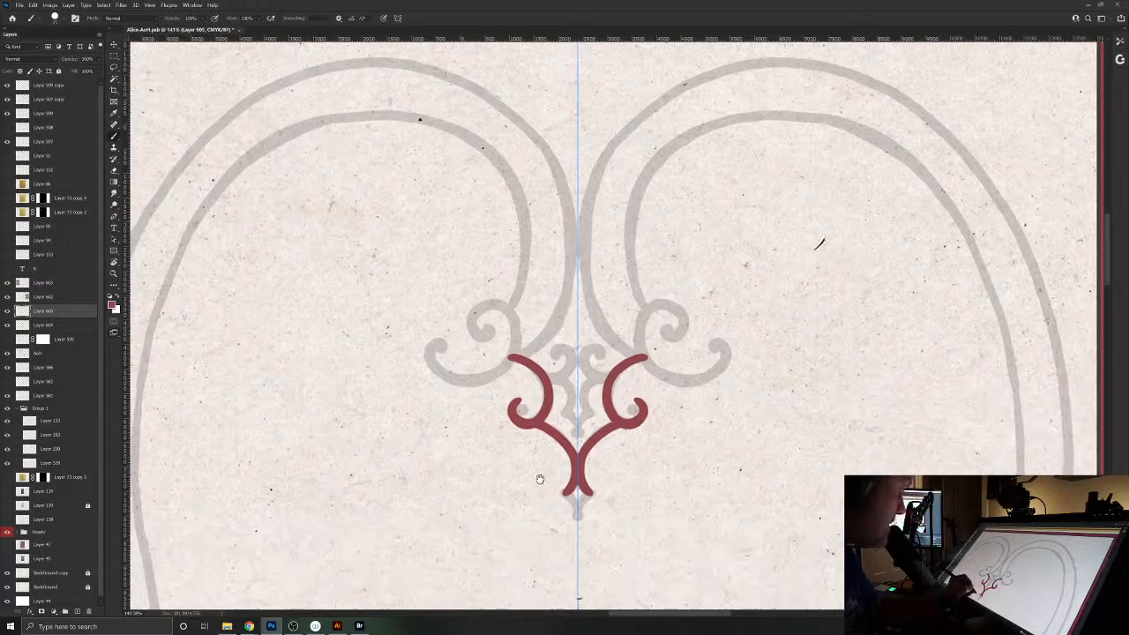
- Paint the open diamond below the ornament's stem and erase its rounded side ends into sharp corners
scroll(565, 472, up, 4)
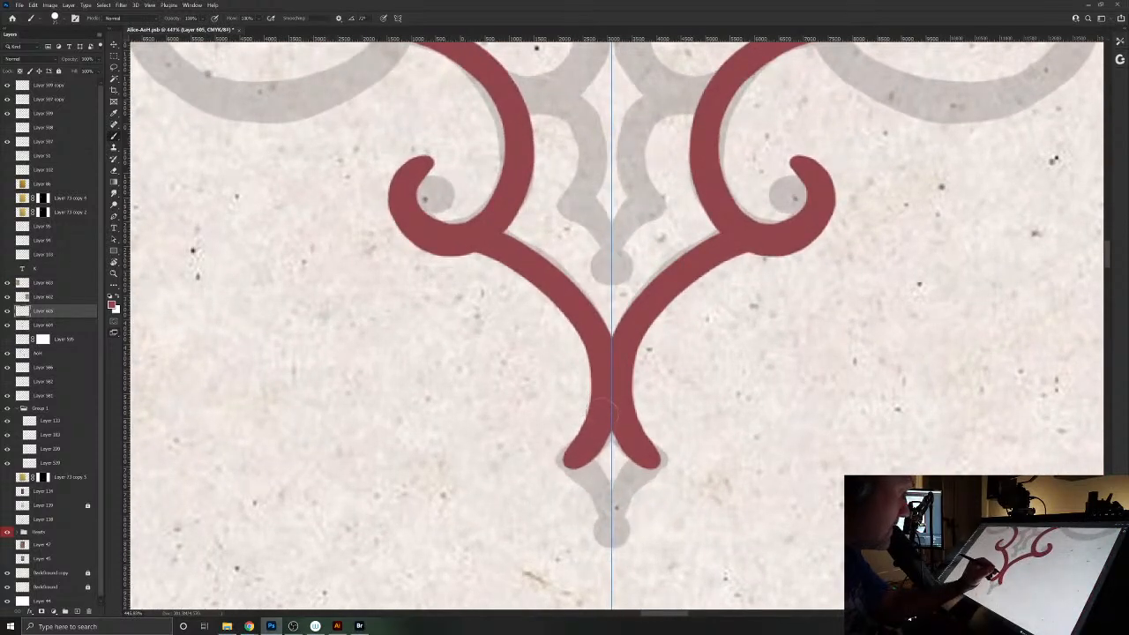
mouse_move(583, 440)
mouse_down()
mouse_move(543, 473)
mouse_move(589, 490)
mouse_move(608, 529)
mouse_move(568, 457)
mouse_up()
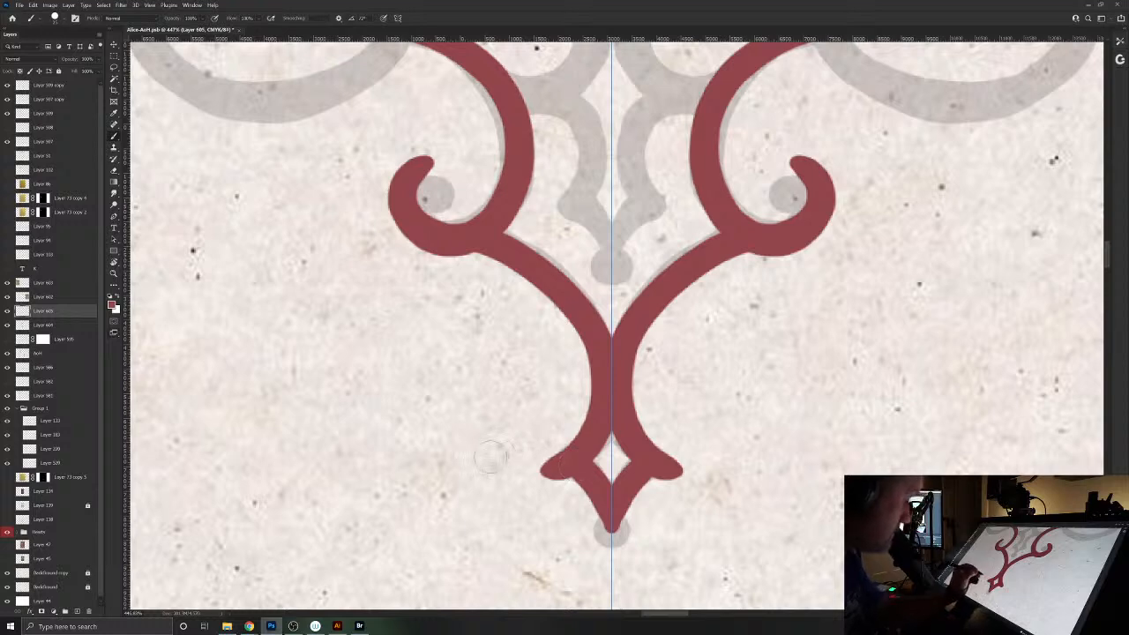
key(e)
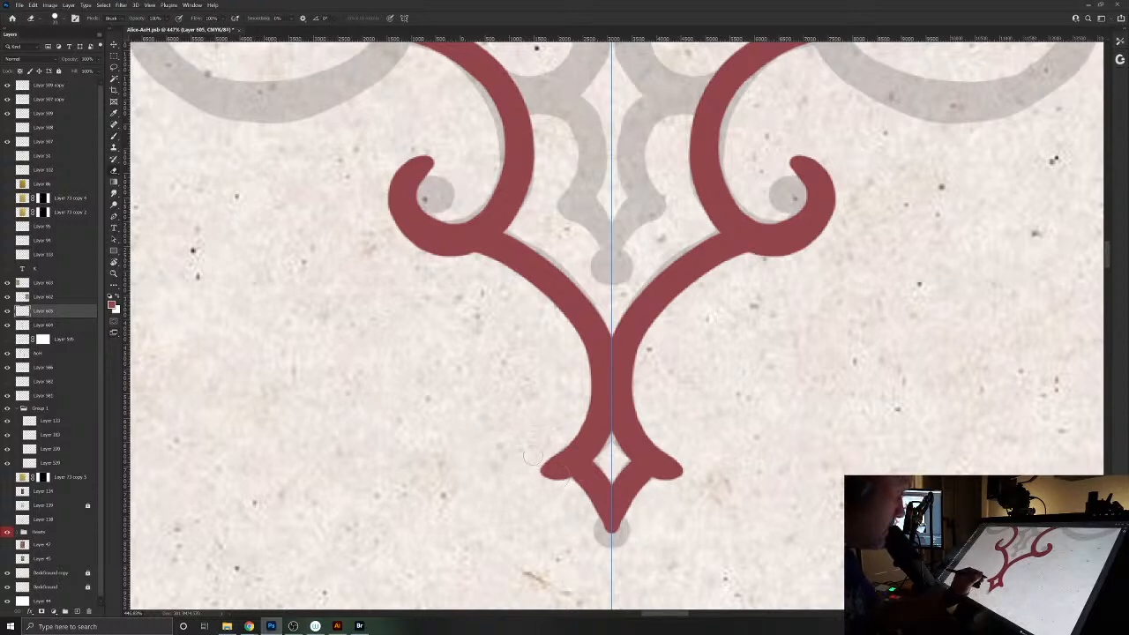
mouse_move(543, 464)
mouse_down()
mouse_move(574, 480)
mouse_move(558, 464)
mouse_up()
- Paint a round ball at the ornament's bottom tip and ball ends on its two outer curls
drag(500, 548, 495, 518)
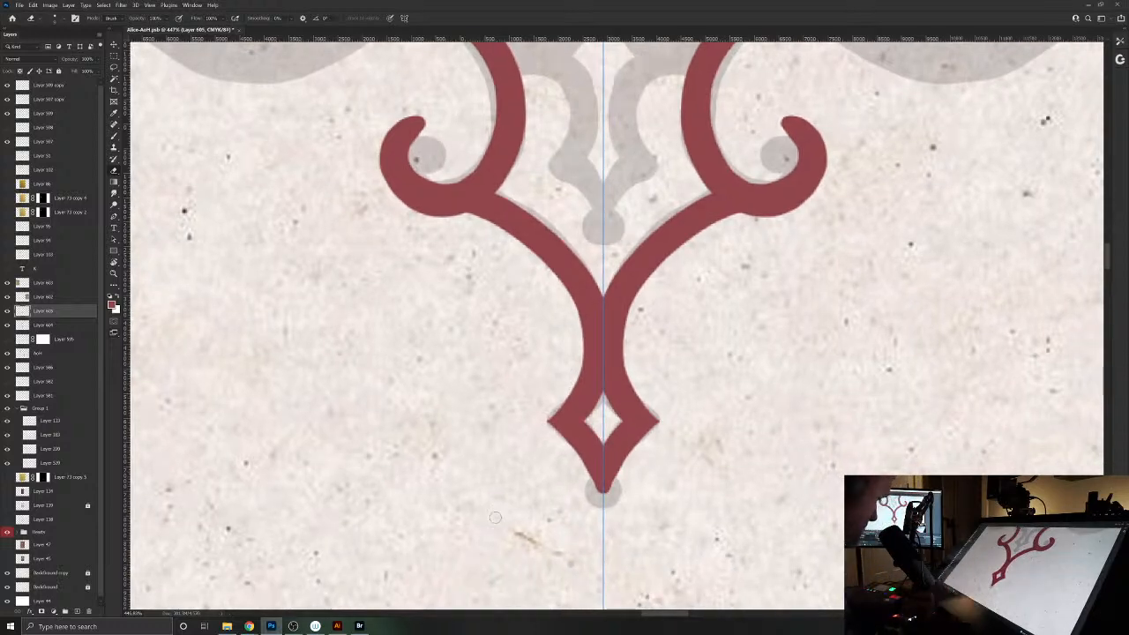
key(b)
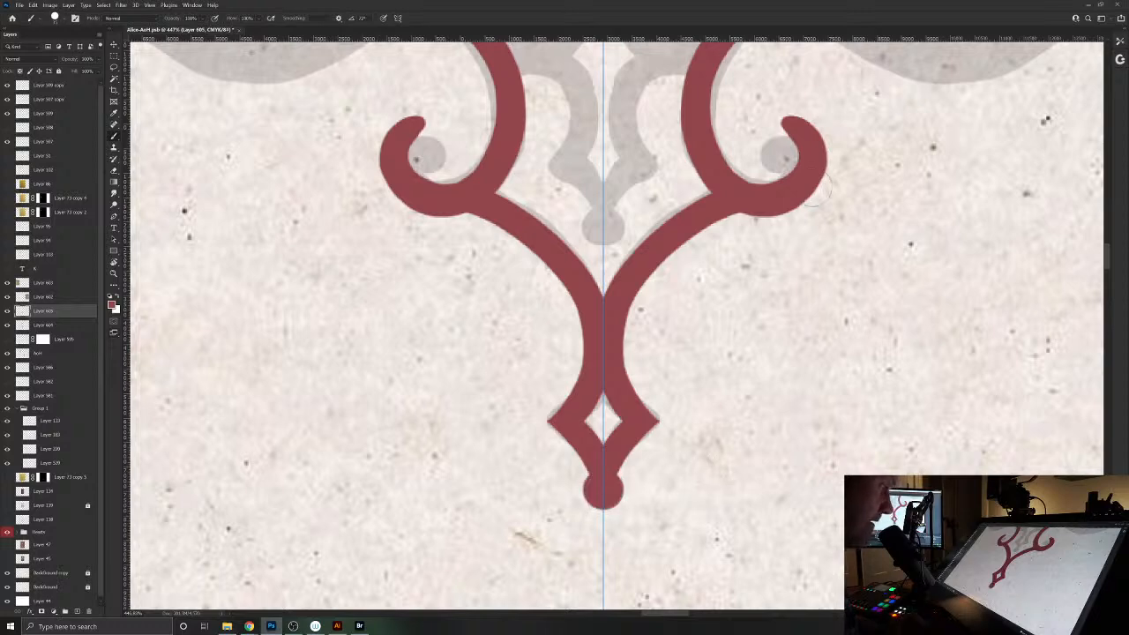
drag(792, 145, 762, 244)
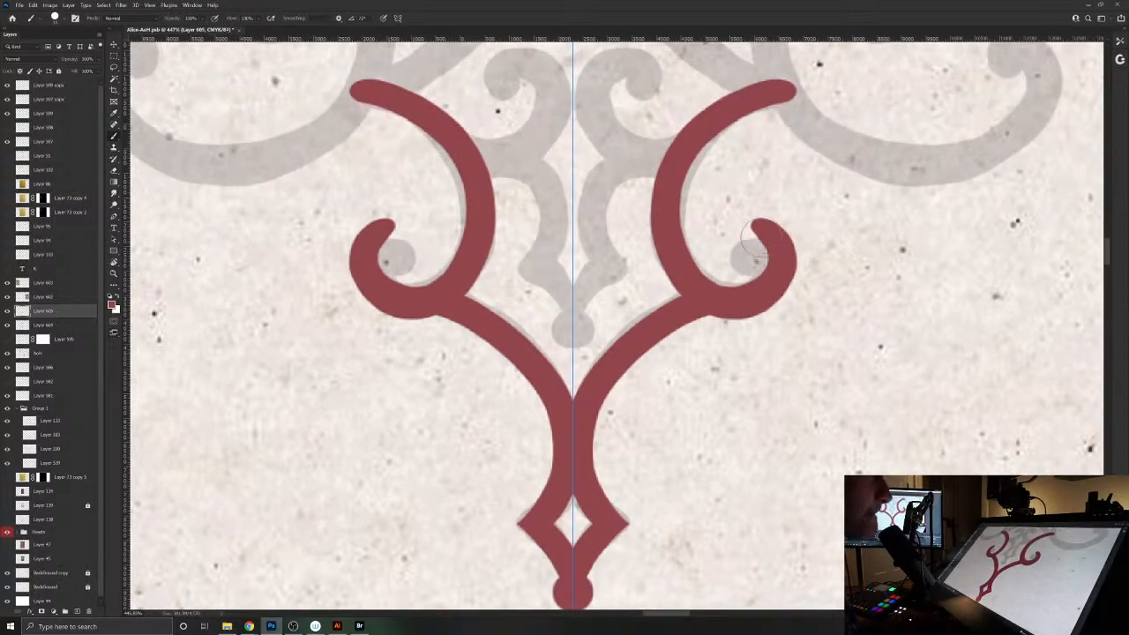
- Paint the mirrored inner ornament over the grey sketch, with pointed arms meeting at the centre line and two small curls above
scroll(599, 345, down, 3)
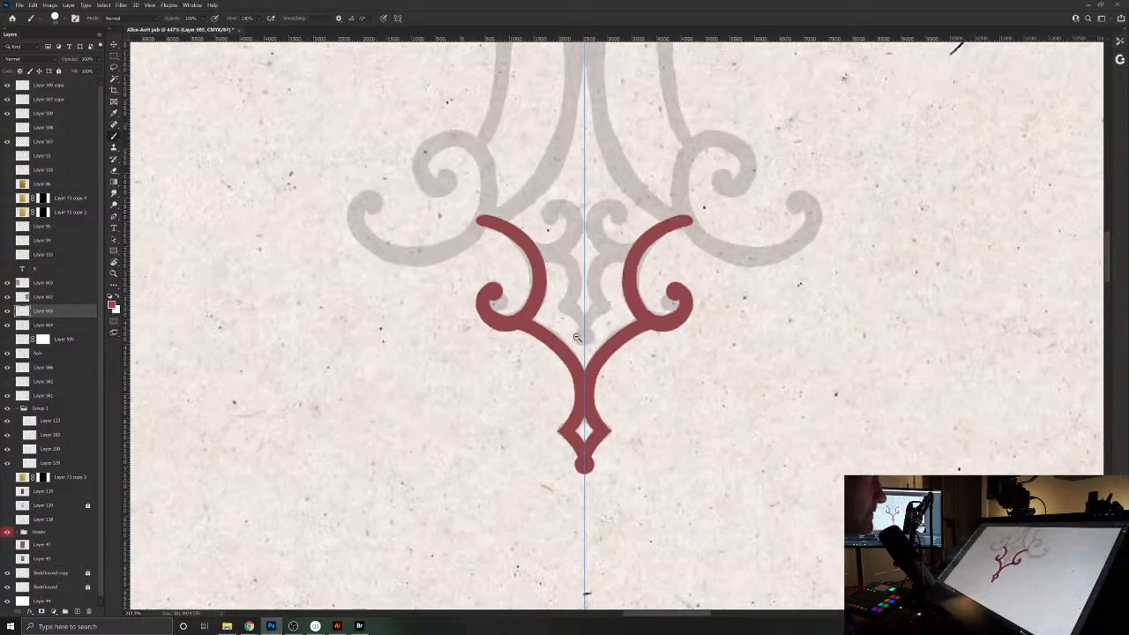
drag(584, 380, 587, 435)
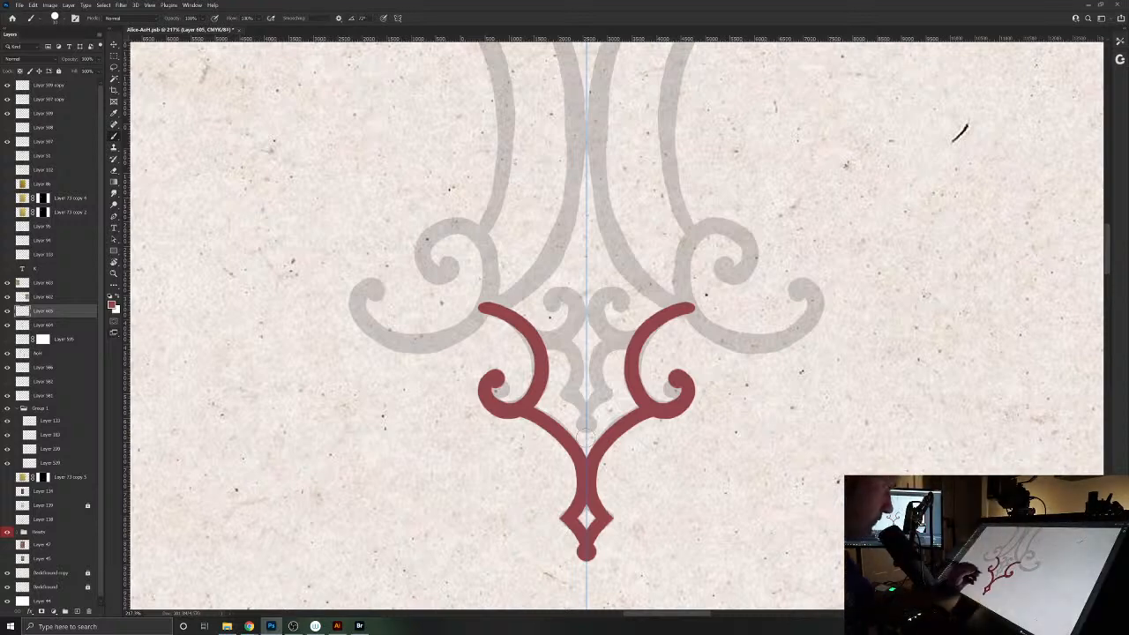
mouse_move(562, 389)
mouse_down()
mouse_move(587, 407)
mouse_move(561, 387)
mouse_up()
mouse_move(540, 332)
mouse_down()
mouse_move(557, 335)
mouse_move(585, 393)
mouse_up()
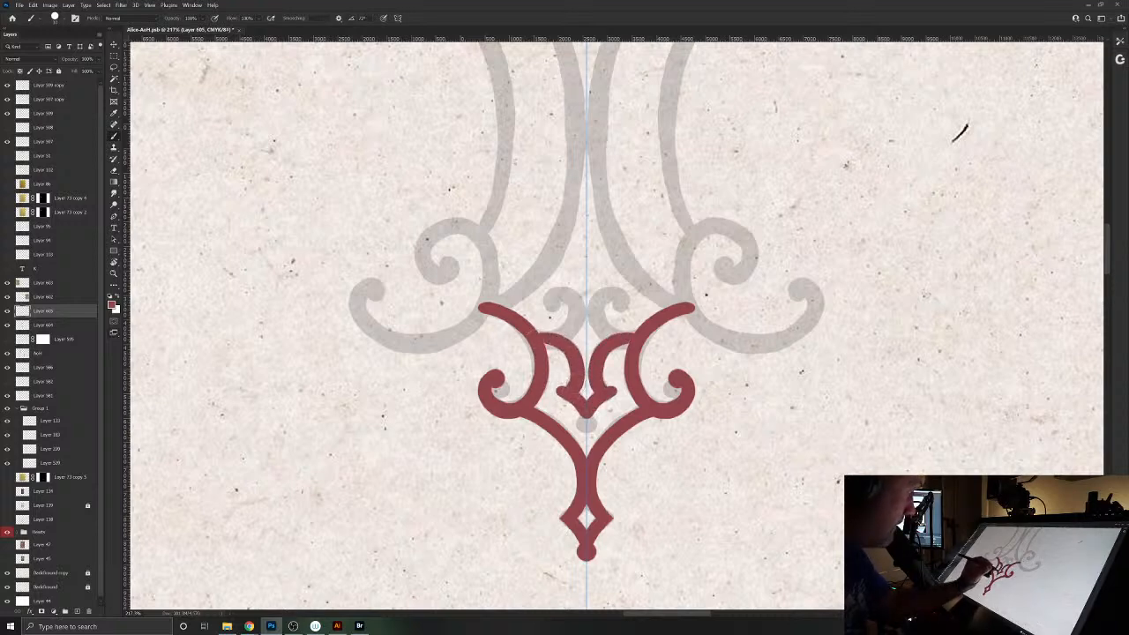
mouse_move(557, 337)
mouse_down()
mouse_move(582, 316)
mouse_move(578, 295)
mouse_move(544, 316)
mouse_up()
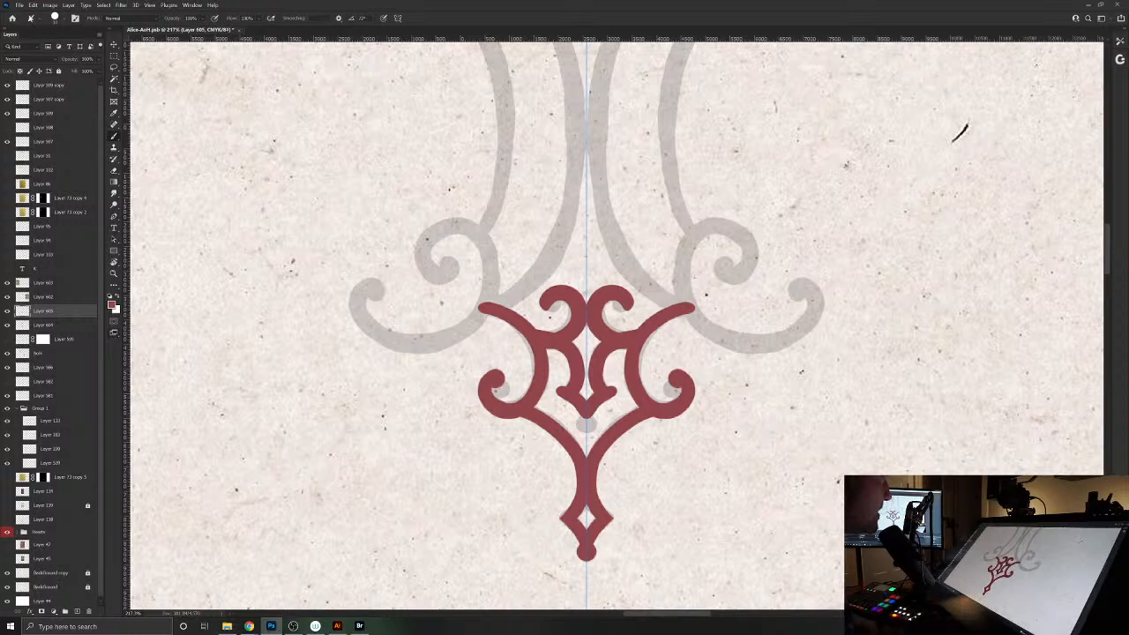
- Start opening a file and browse to the Dropbox folder
click(19, 4)
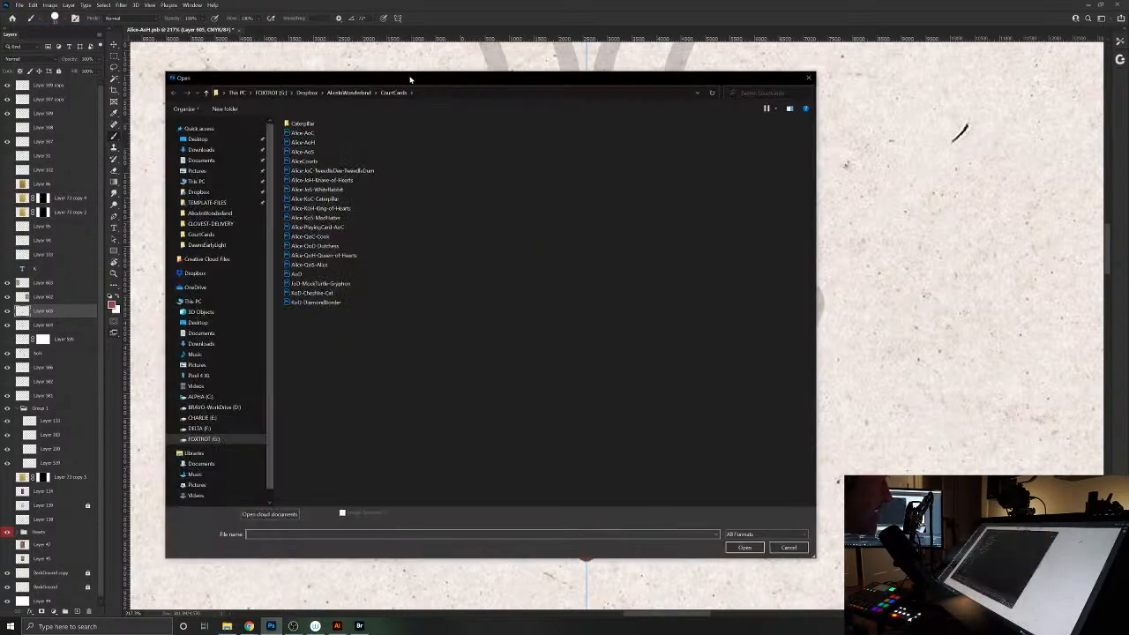
drag(318, 80, 488, 86)
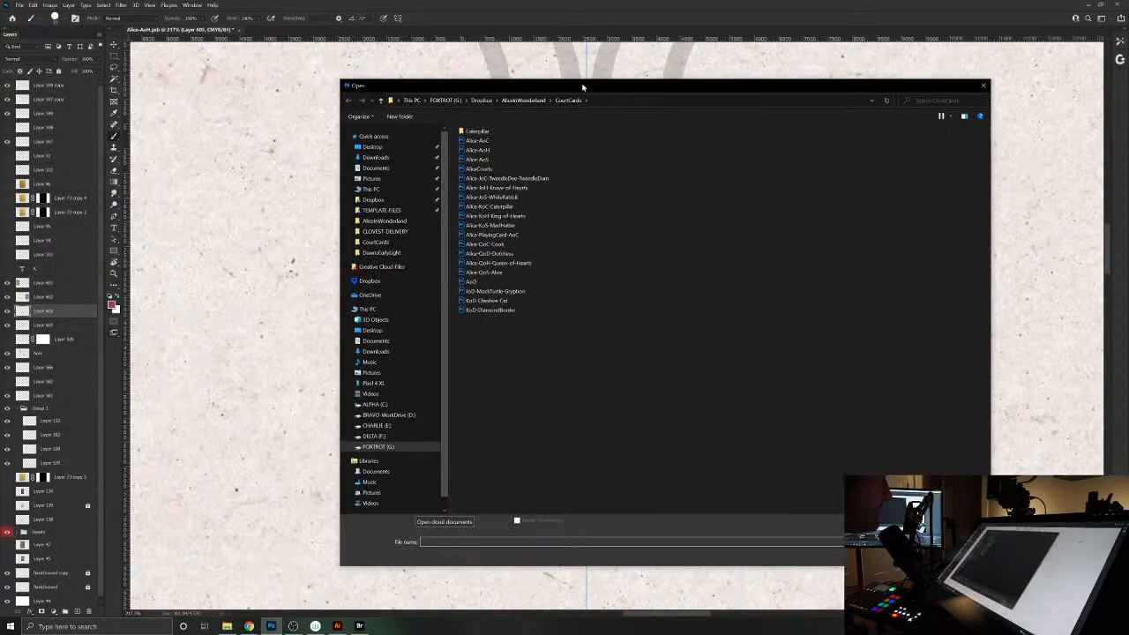
click(482, 101)
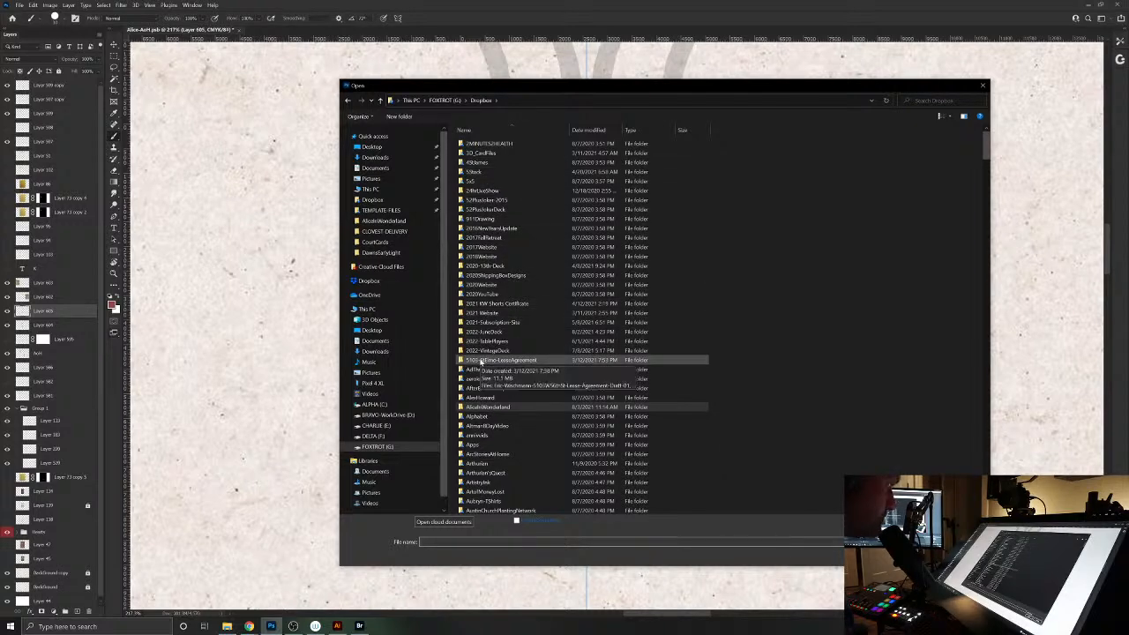
scroll(481, 360, down, 20)
scroll(480, 357, down, 20)
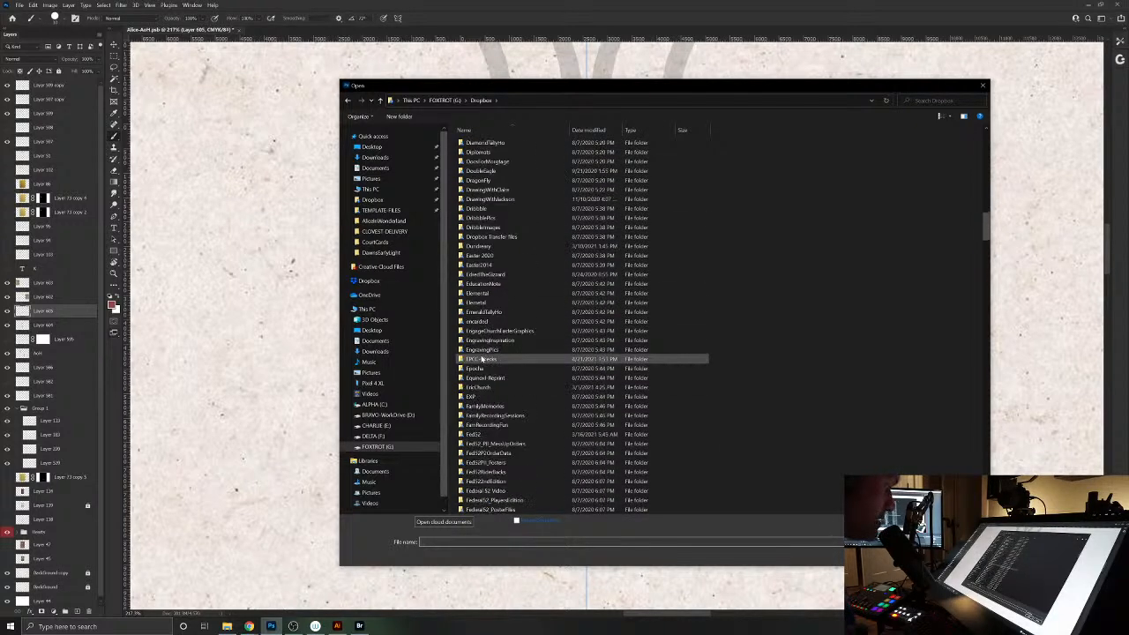
scroll(480, 357, down, 5)
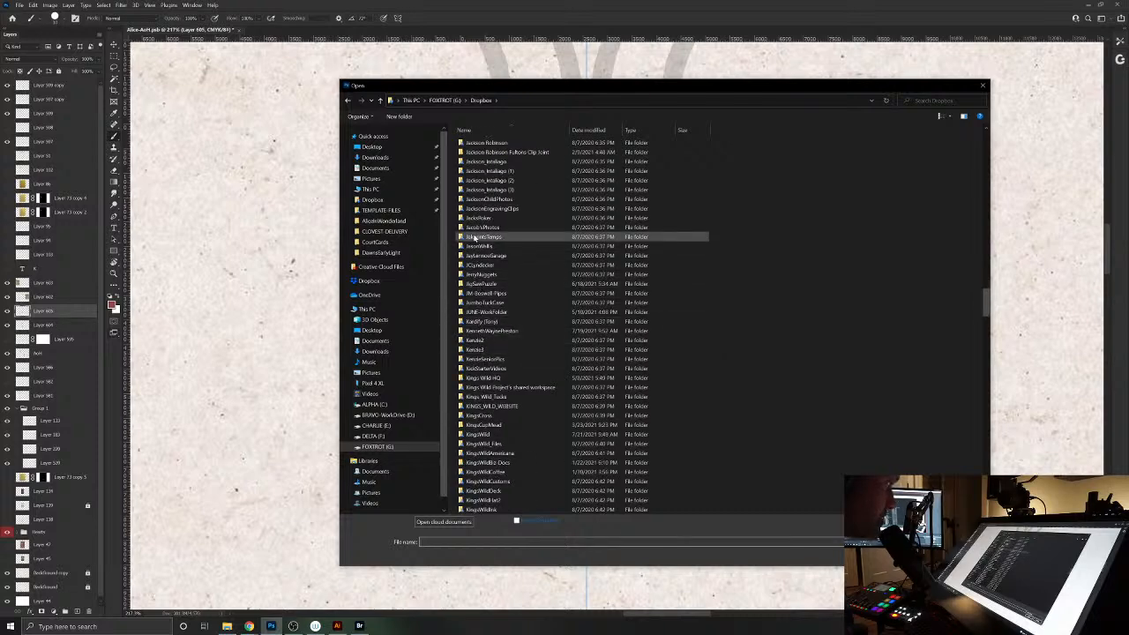
double_click(484, 312)
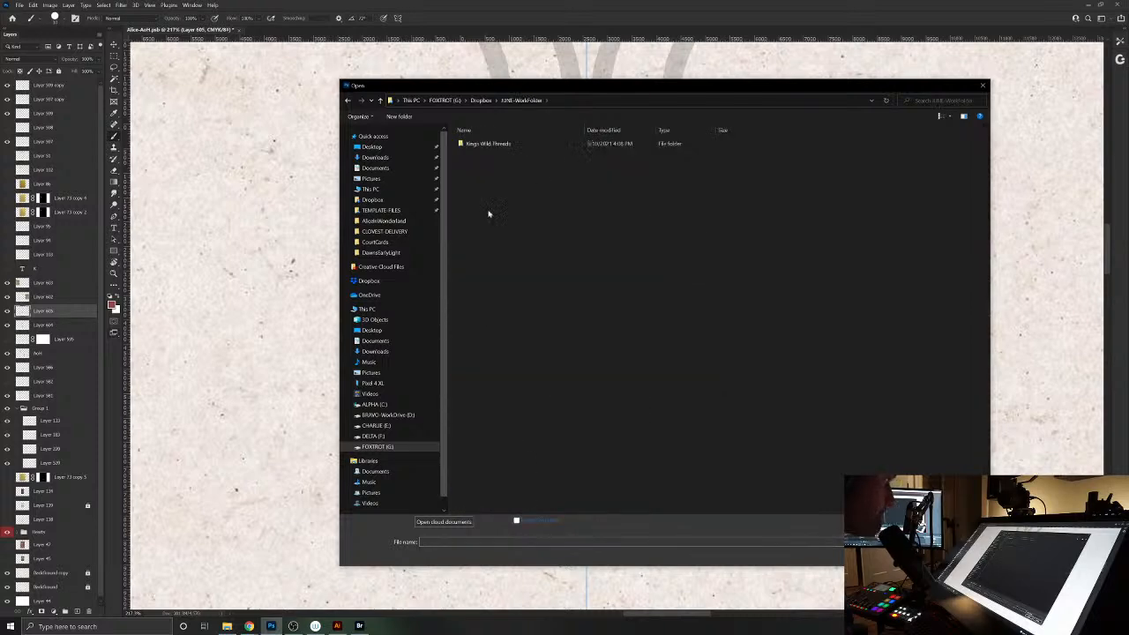
click(481, 99)
scroll(502, 251, up, 15)
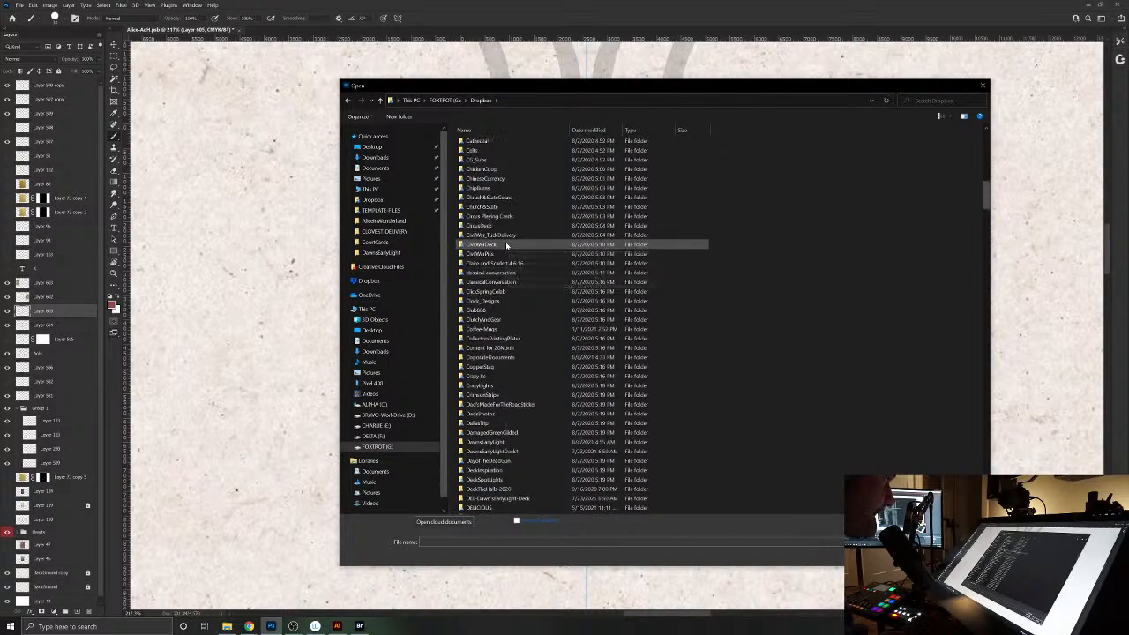
scroll(502, 239, up, 20)
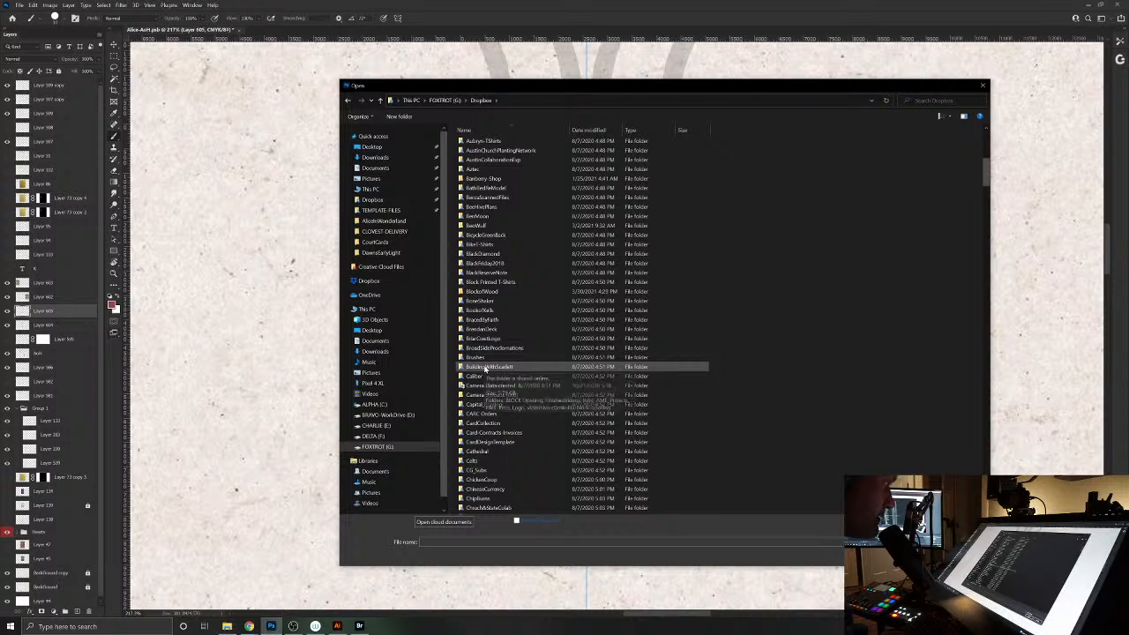
- Search the Dropbox folder for "botany" and open the file location of the Botany-2021-Tuck-Case_v2 result
click(944, 102)
text(botany)
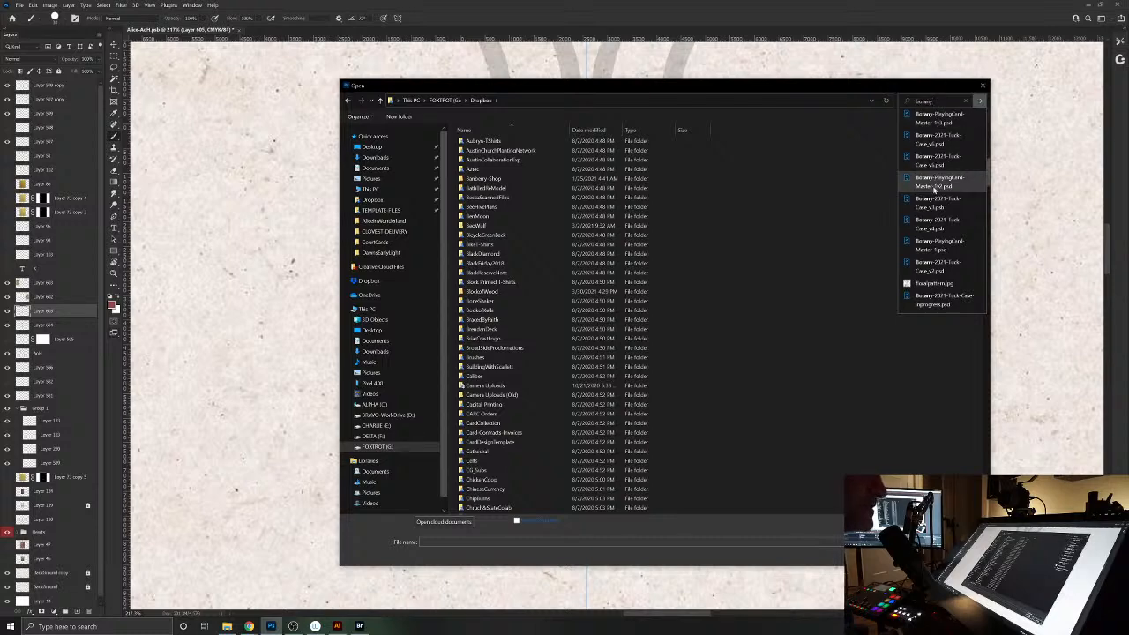
right_click(926, 283)
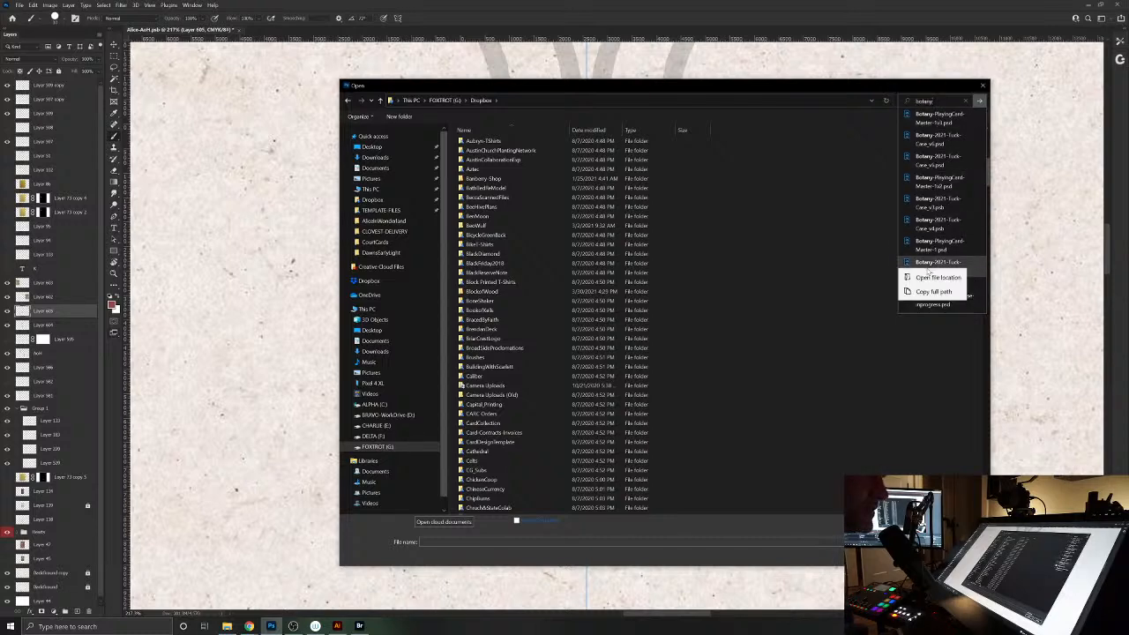
click(937, 279)
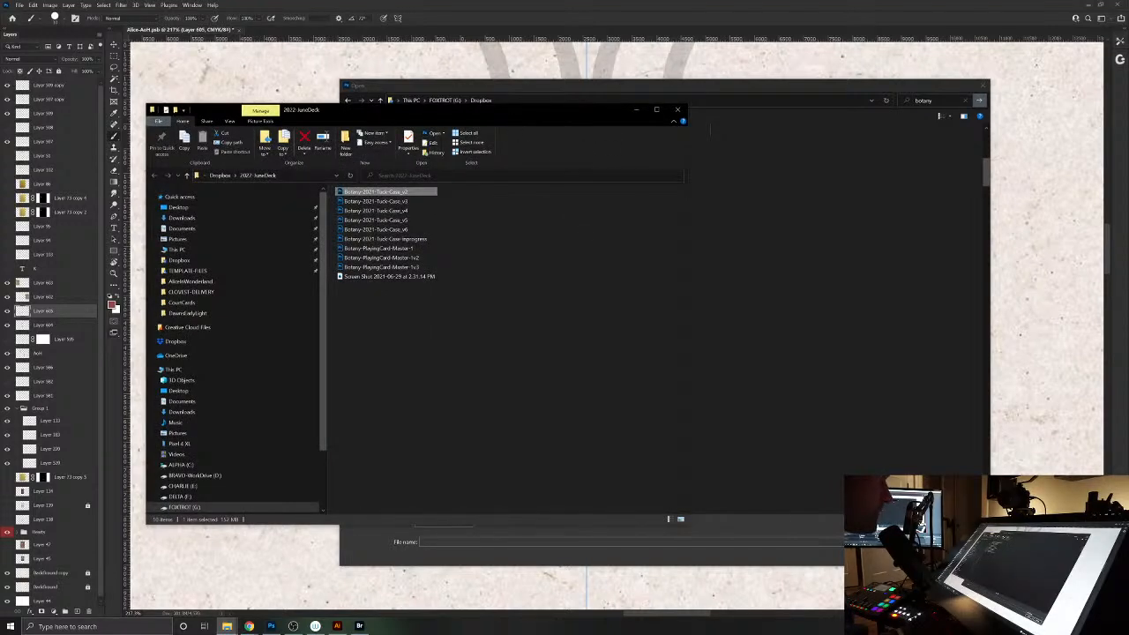
- Open the three files Botany-PlayingCard-Master-1, Master-1v2 and Master-1v3 together from the 2022-JuneDeck folder
click(572, 175)
click(355, 353)
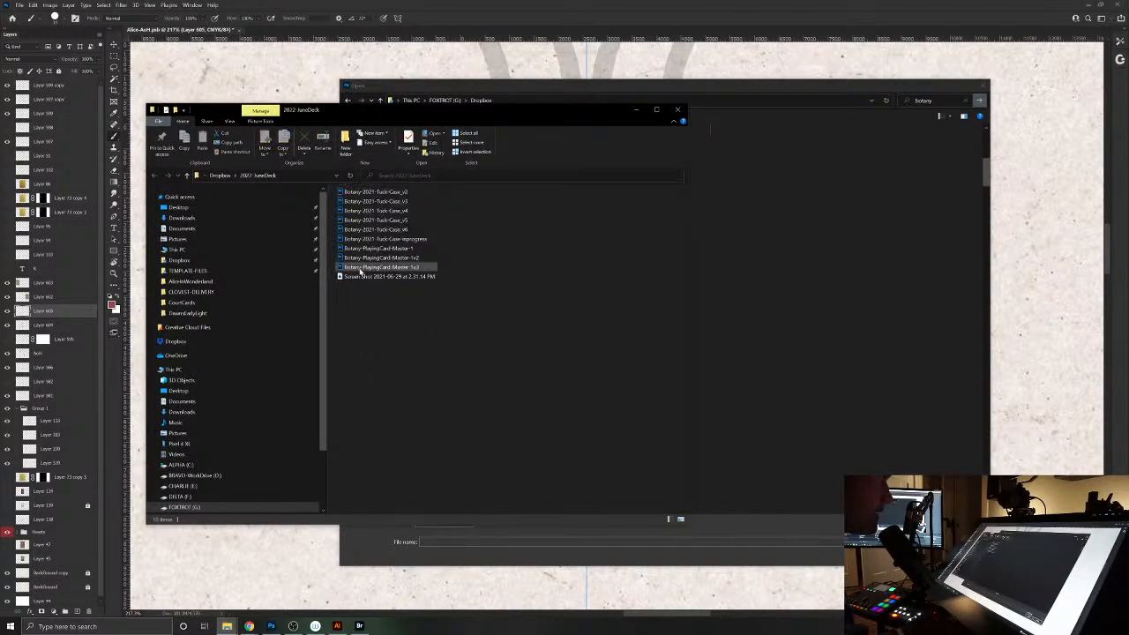
click(412, 250)
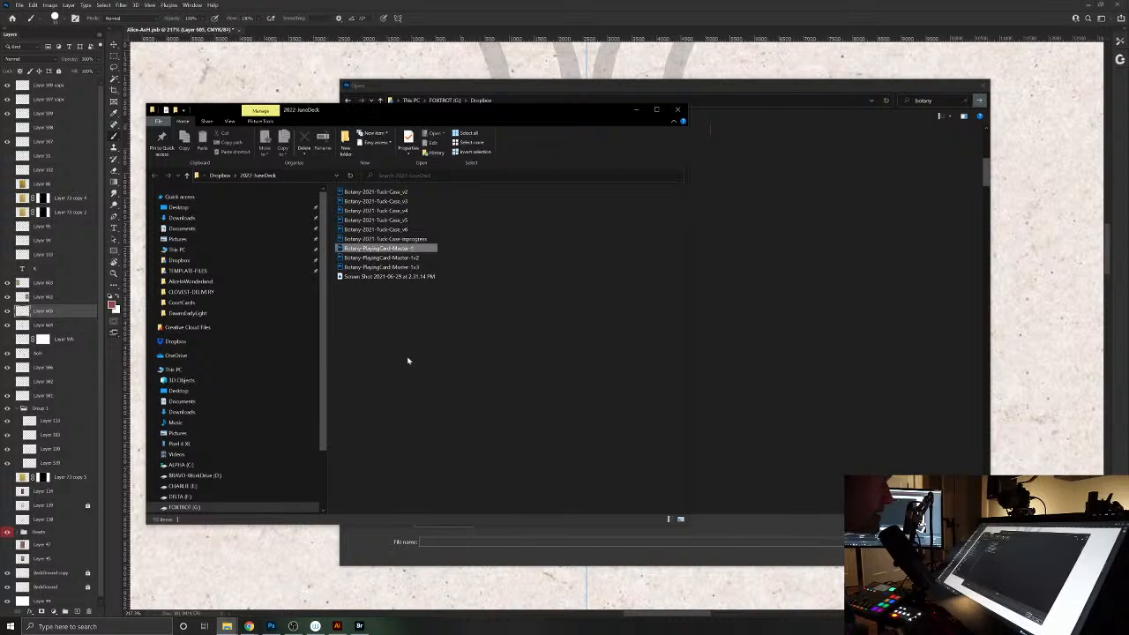
click(407, 266)
click(386, 249)
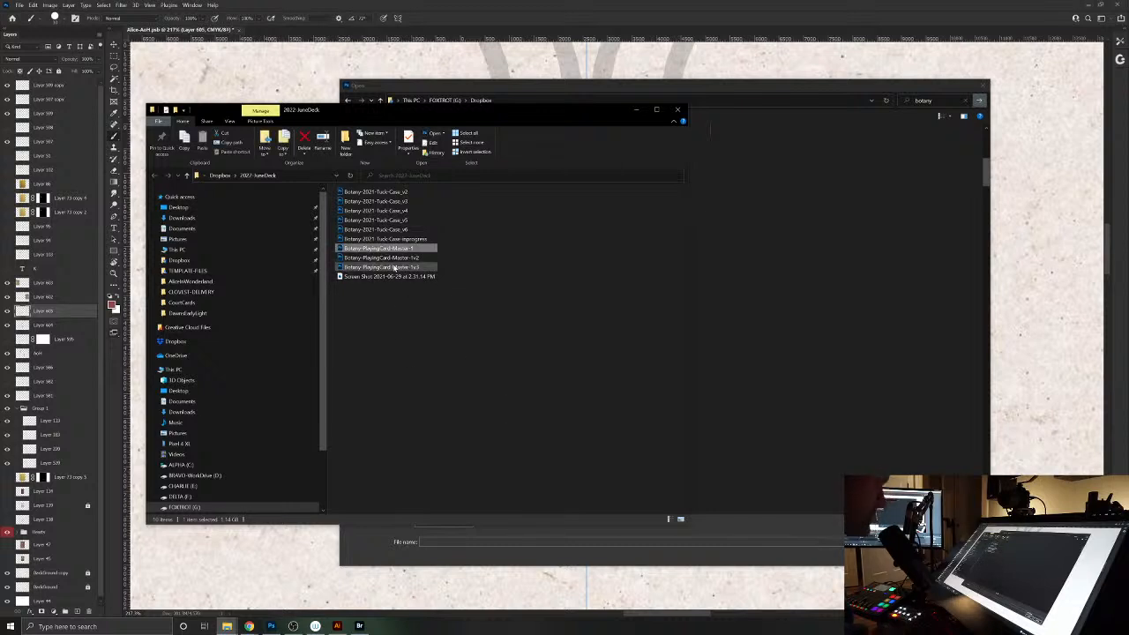
shift+click(394, 268)
right_click(394, 268)
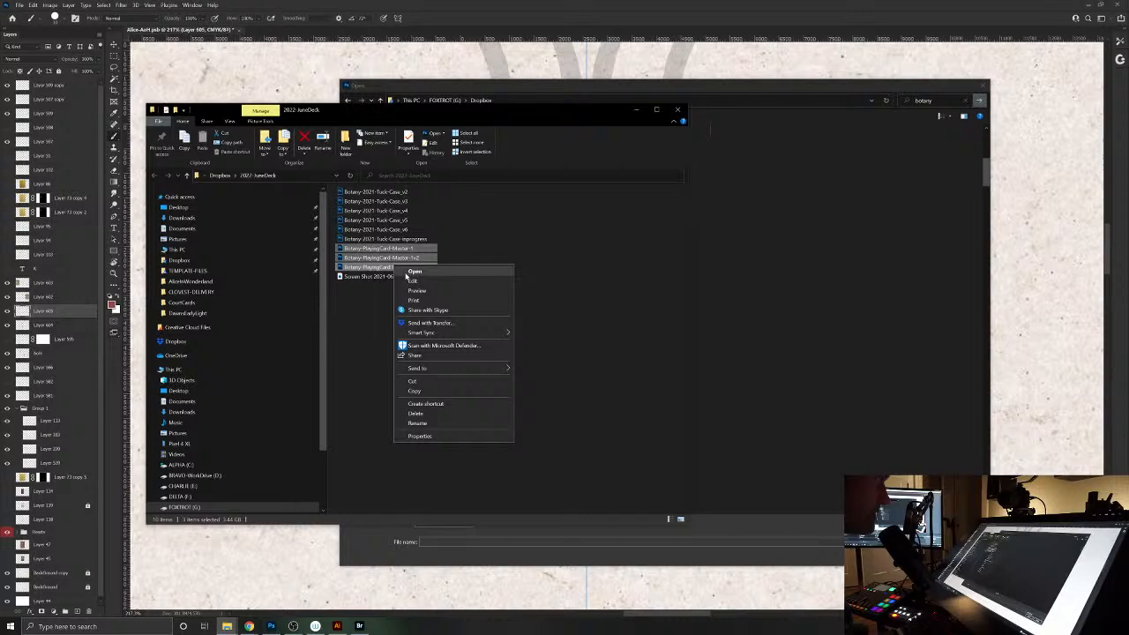
click(415, 272)
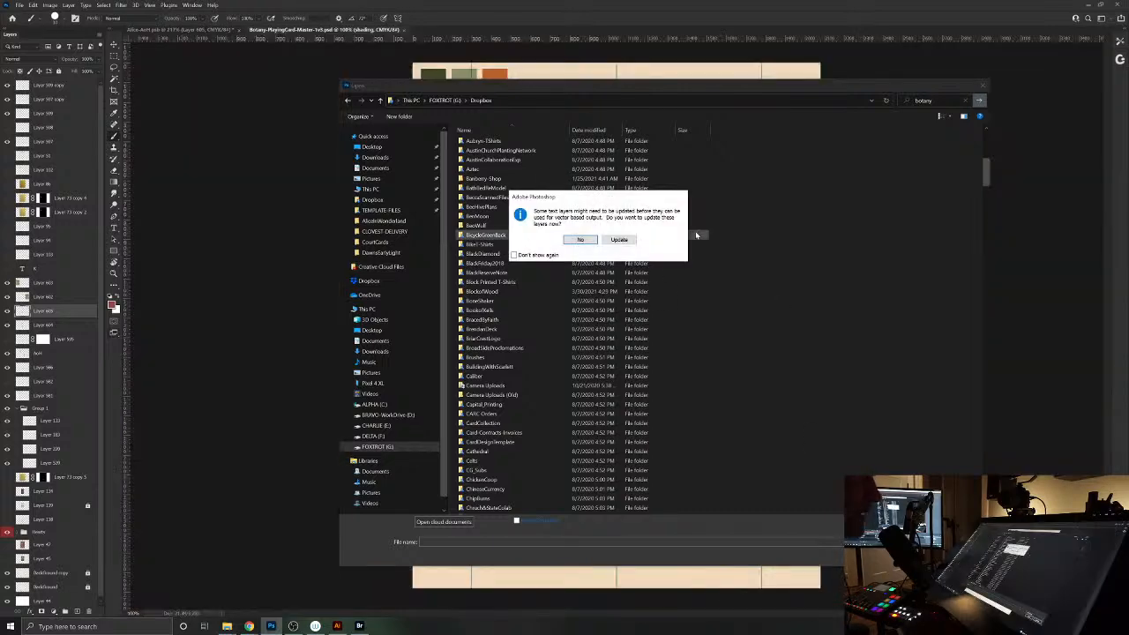
- Decline updating the text layers for all three Botany files and dismiss the leftover file-opening dialog
click(590, 240)
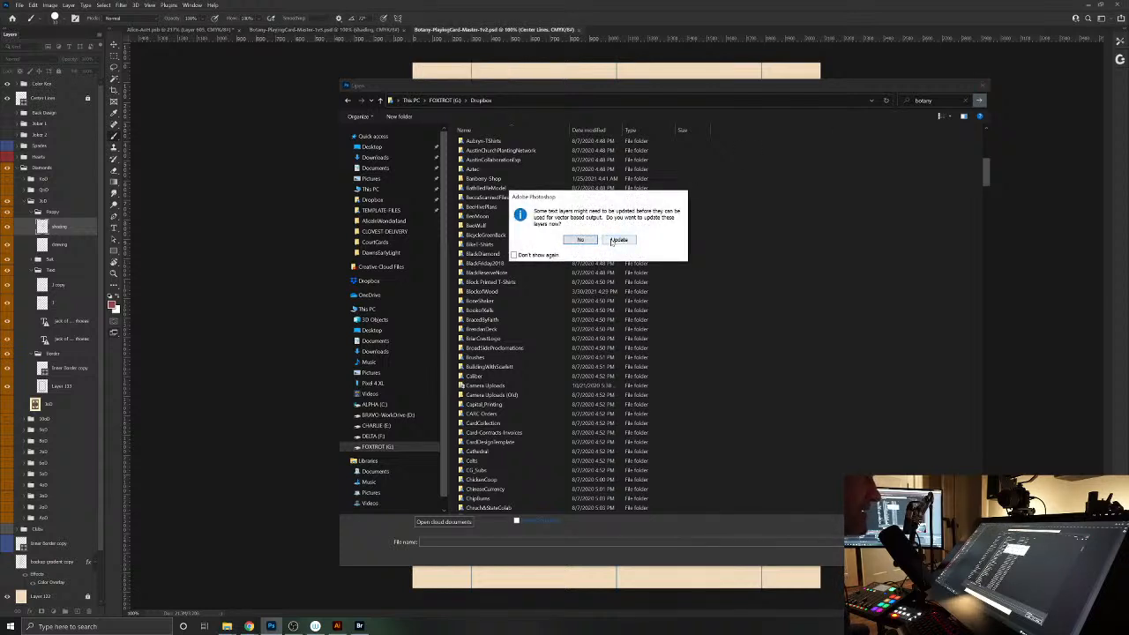
click(585, 241)
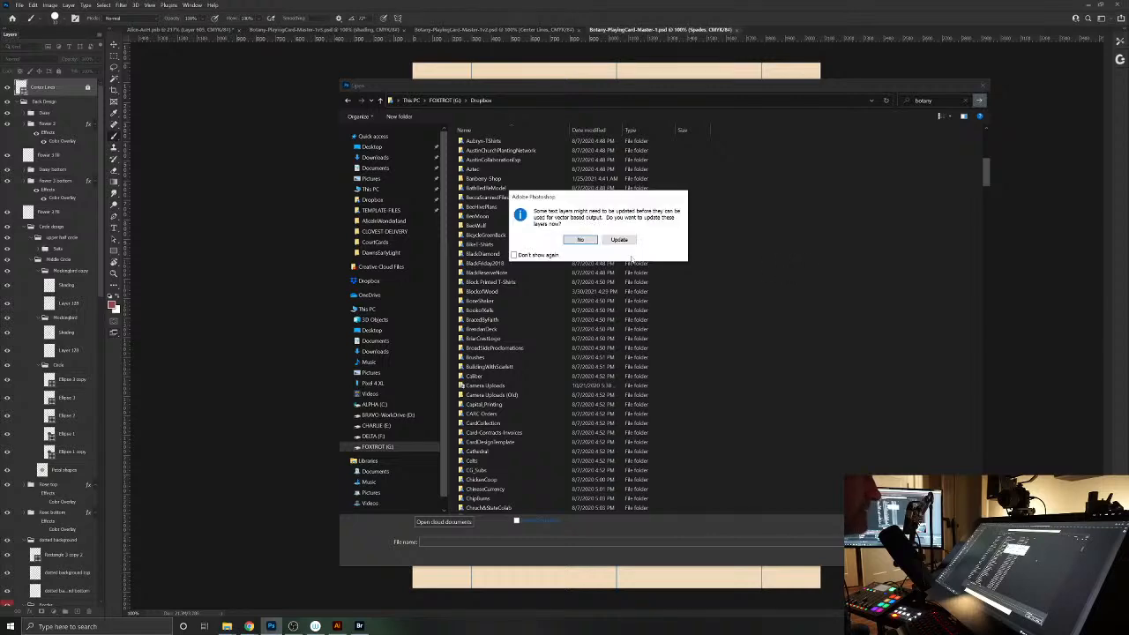
click(586, 243)
click(984, 85)
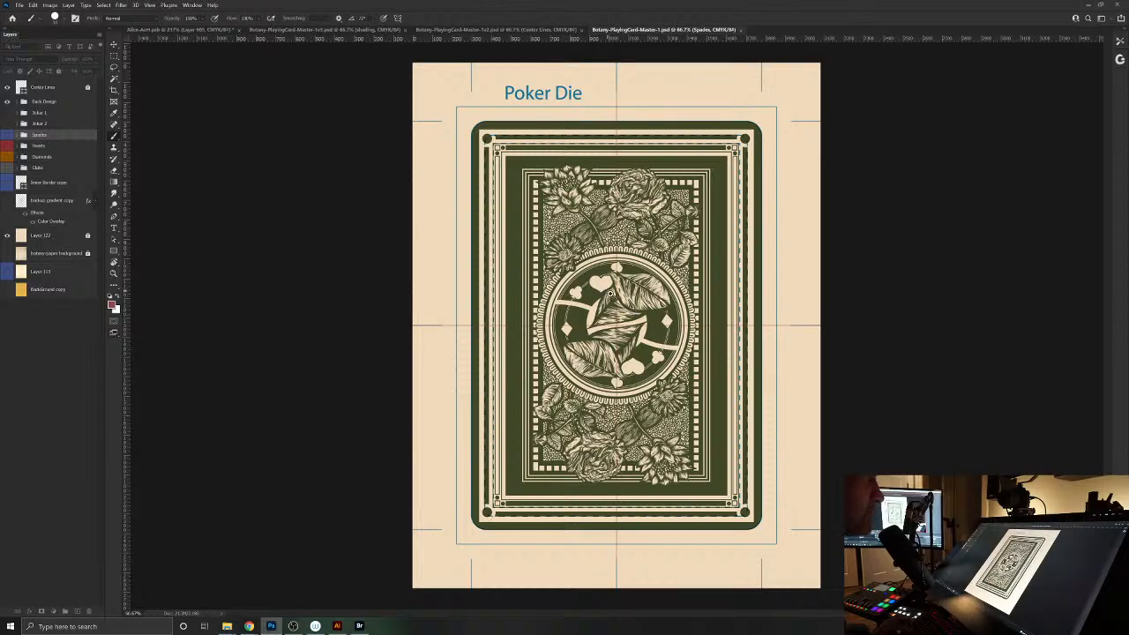
- Examine the green card back in Botany-PlayingCard-Master-1.psd, including its central medallion and engraved flower details
scroll(608, 294, up, 5)
scroll(613, 298, down, 5)
scroll(617, 300, up, 2)
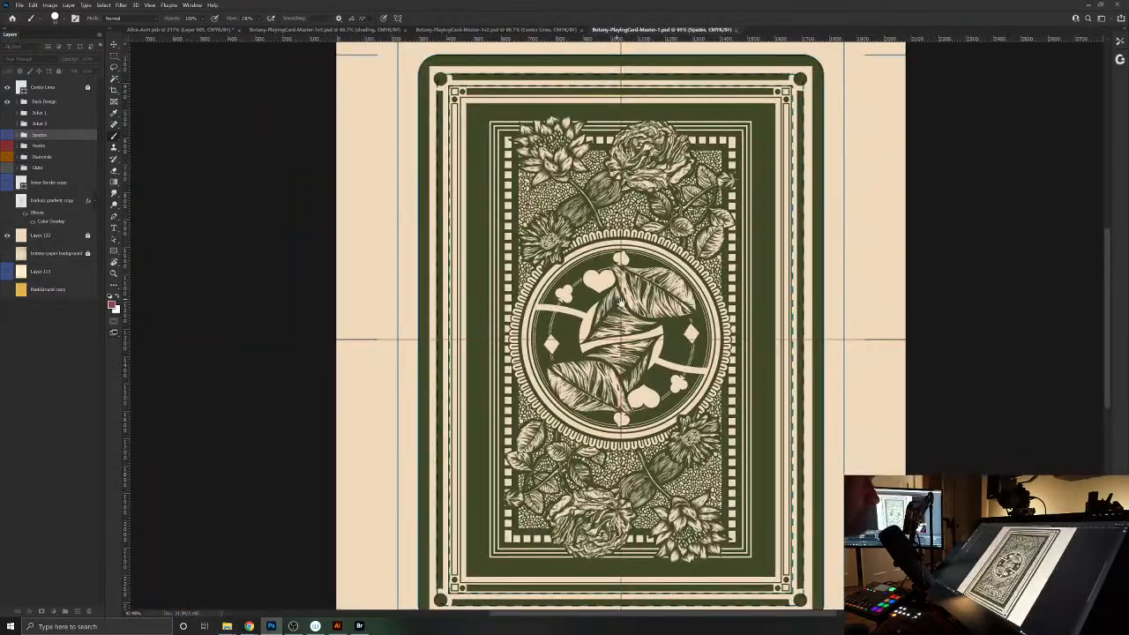
mouse_move(655, 319)
mouse_down()
mouse_move(630, 285)
mouse_move(645, 304)
mouse_up()
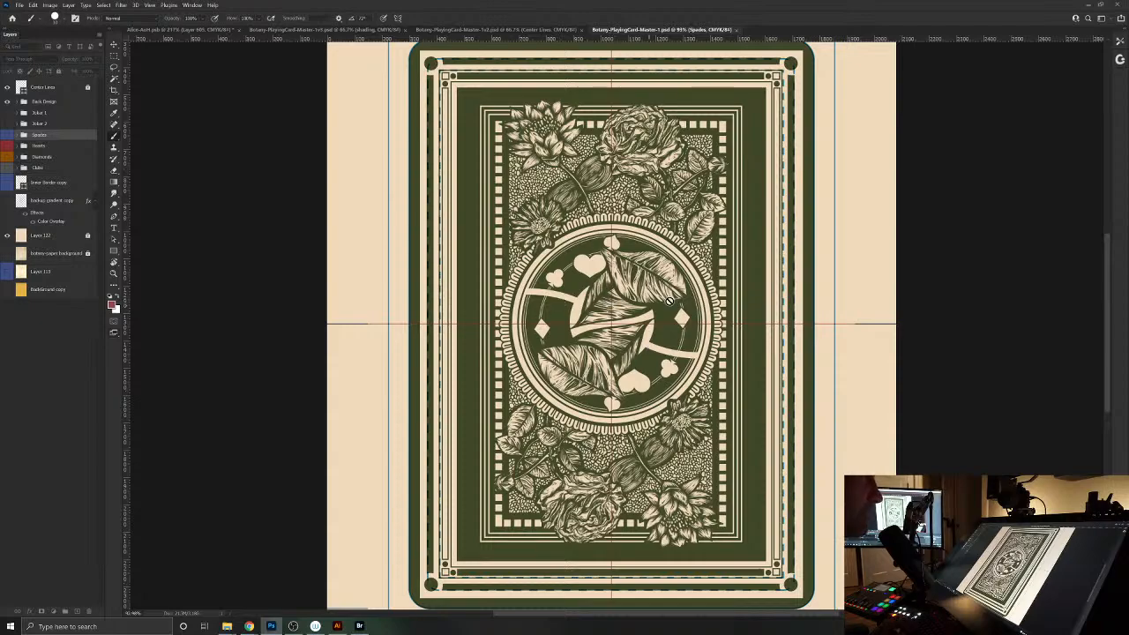
scroll(599, 142, up, 5)
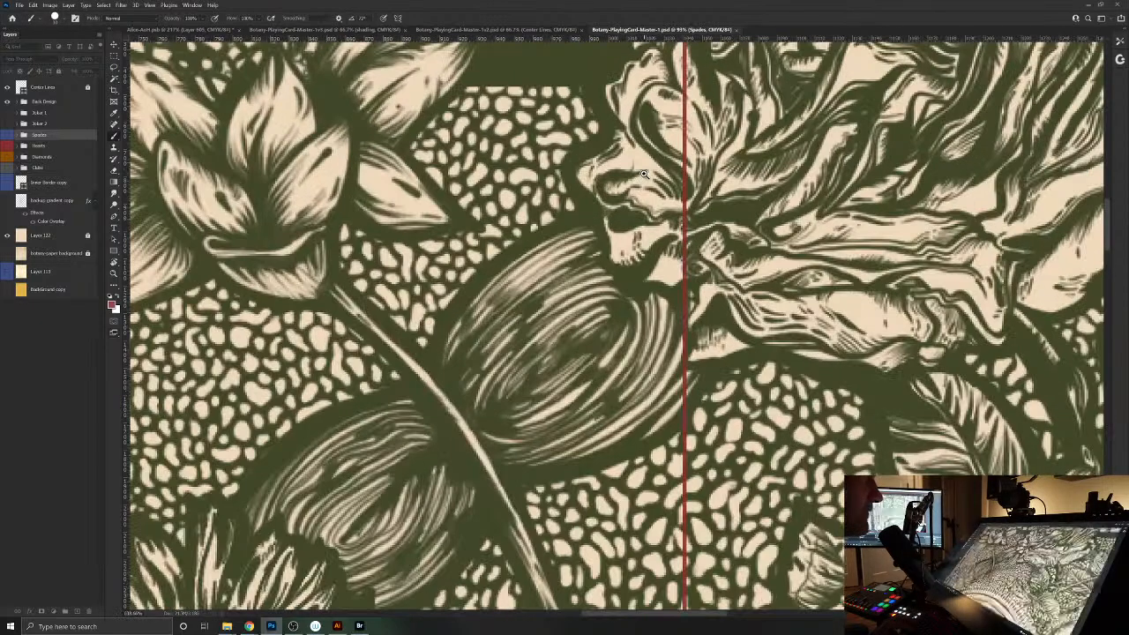
- Close Botany-PlayingCard-Master-1.psd, and examine the mockingbird card back in Botany-PlayingCard-Master-1v2.psd before closing that file too
scroll(598, 394, down, 4)
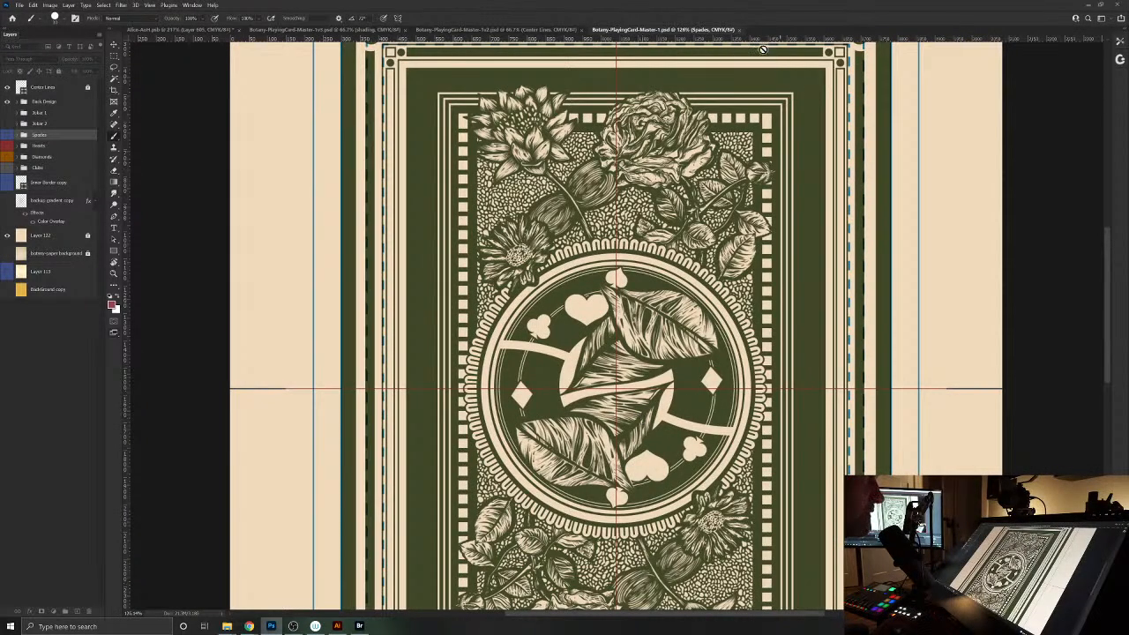
click(739, 30)
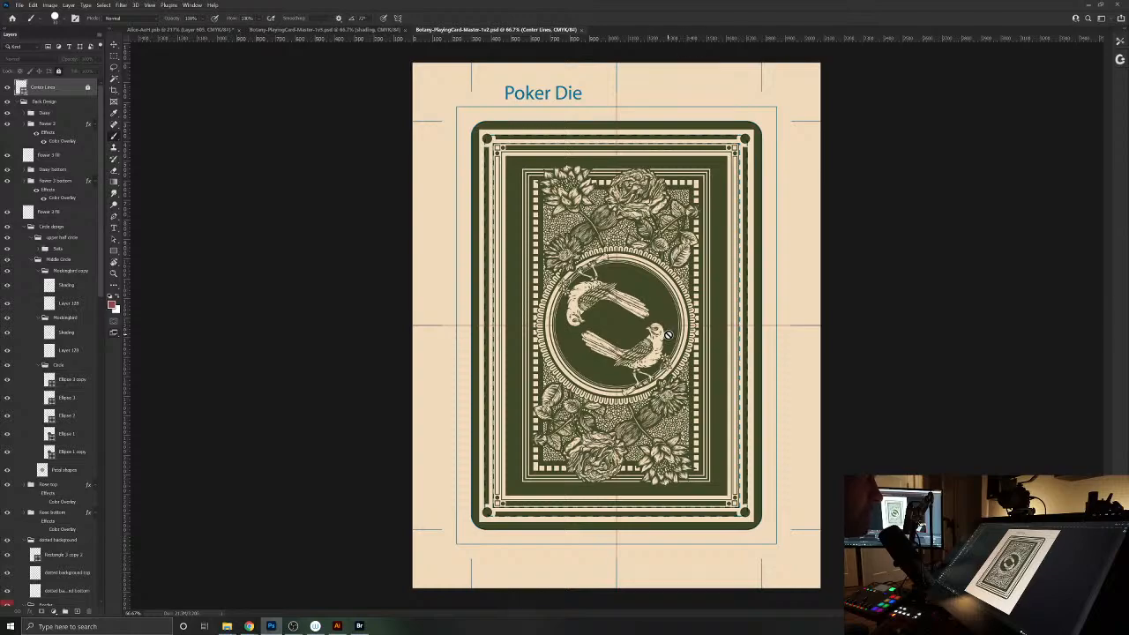
scroll(660, 402, up, 5)
scroll(632, 387, down, 4)
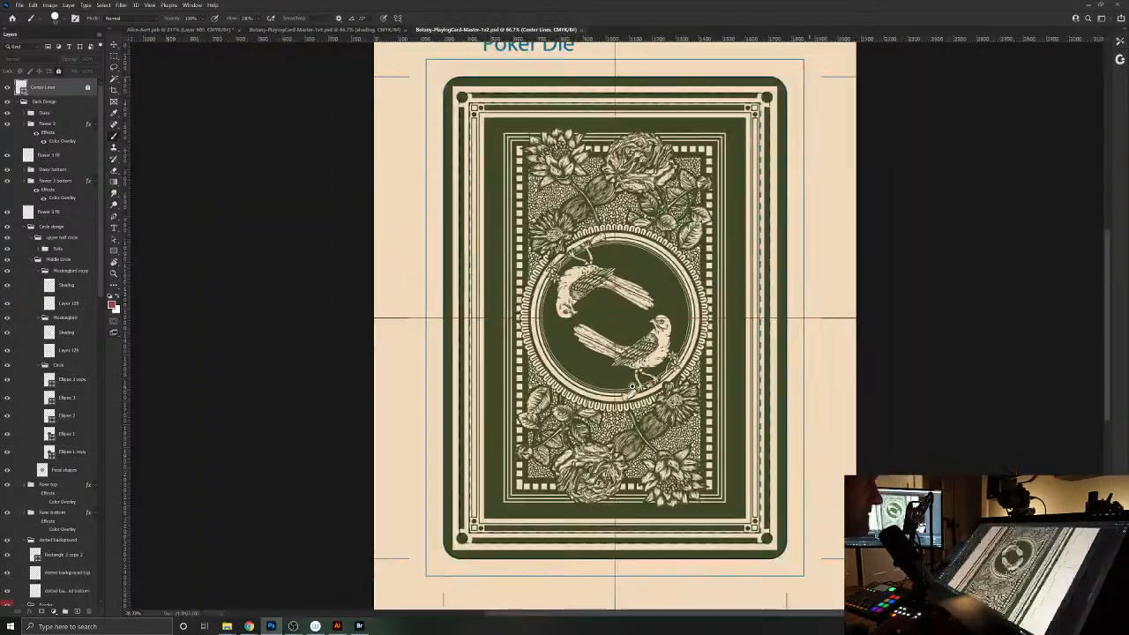
scroll(631, 386, up, 3)
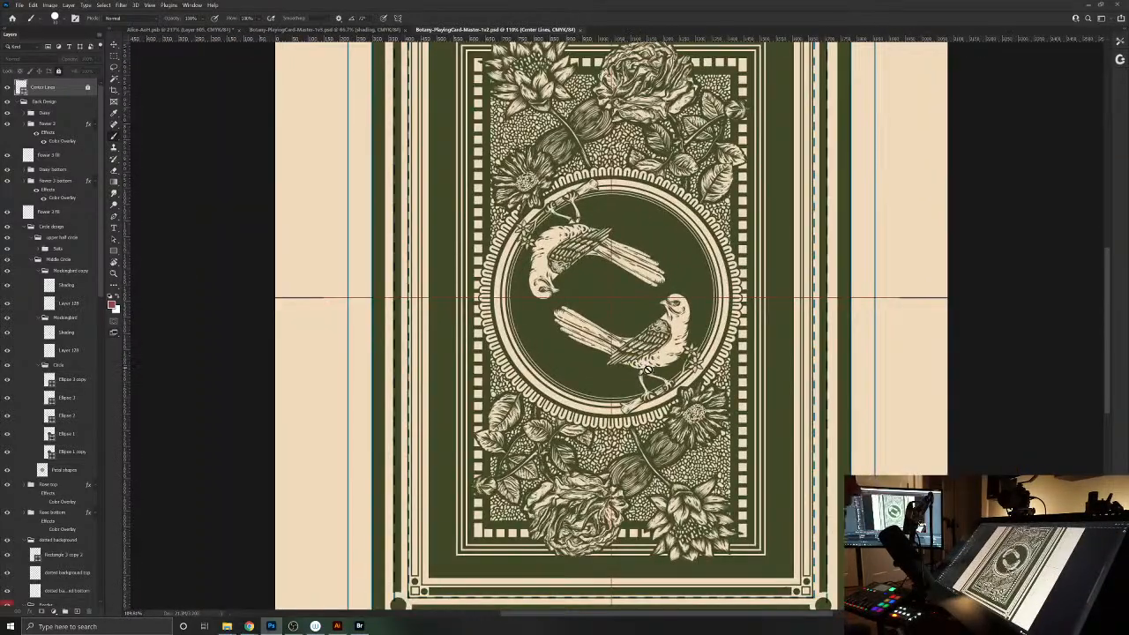
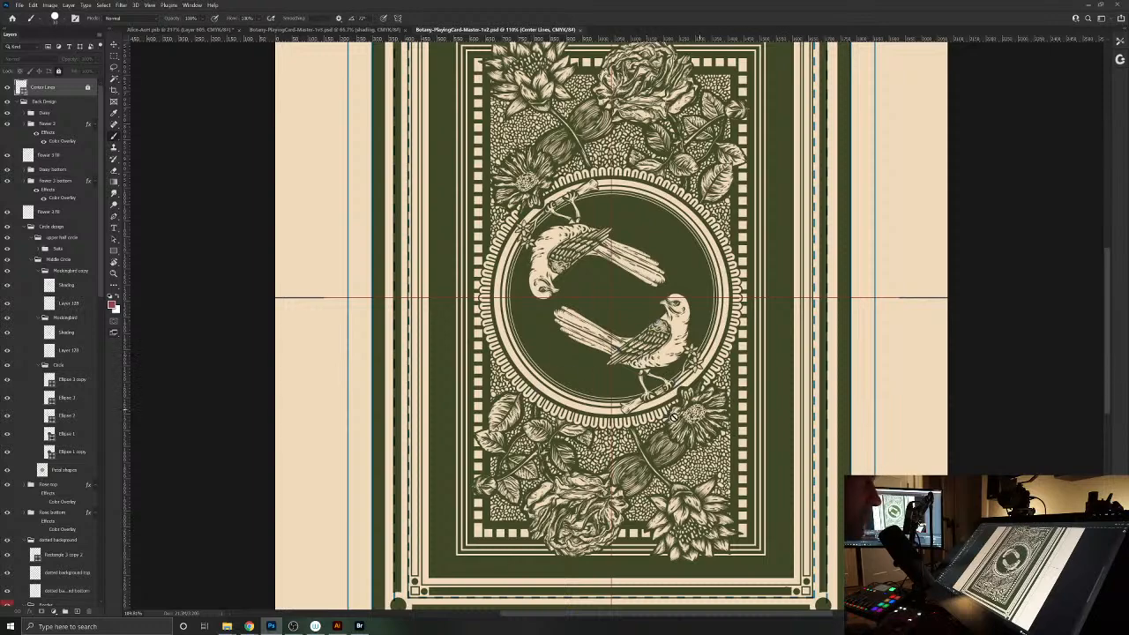
scroll(648, 363, up, 2)
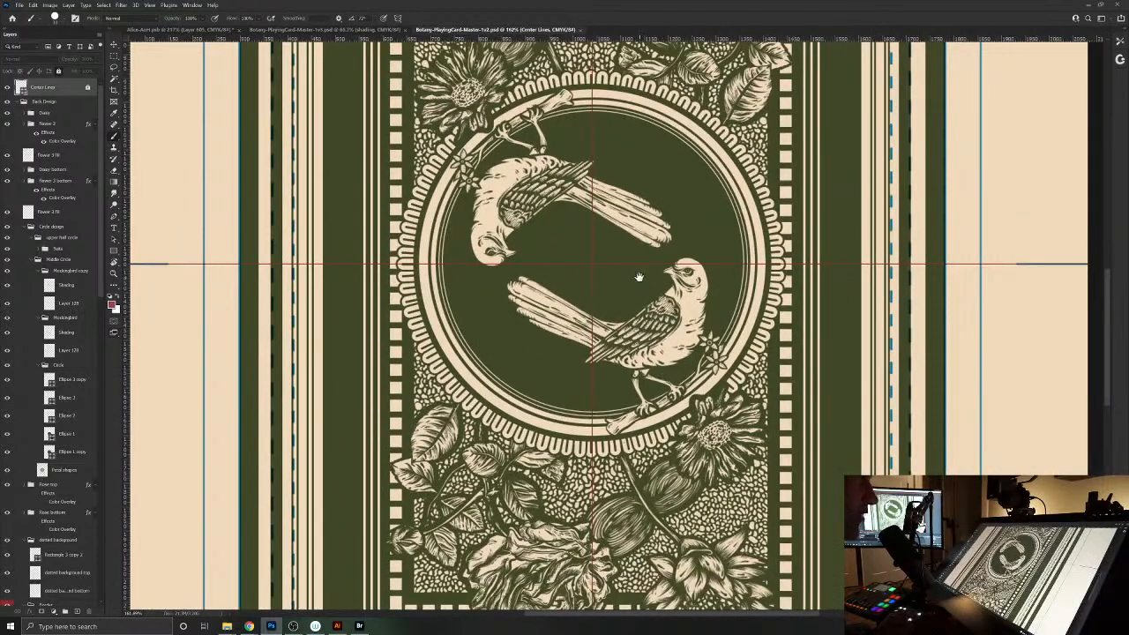
drag(640, 276, 650, 310)
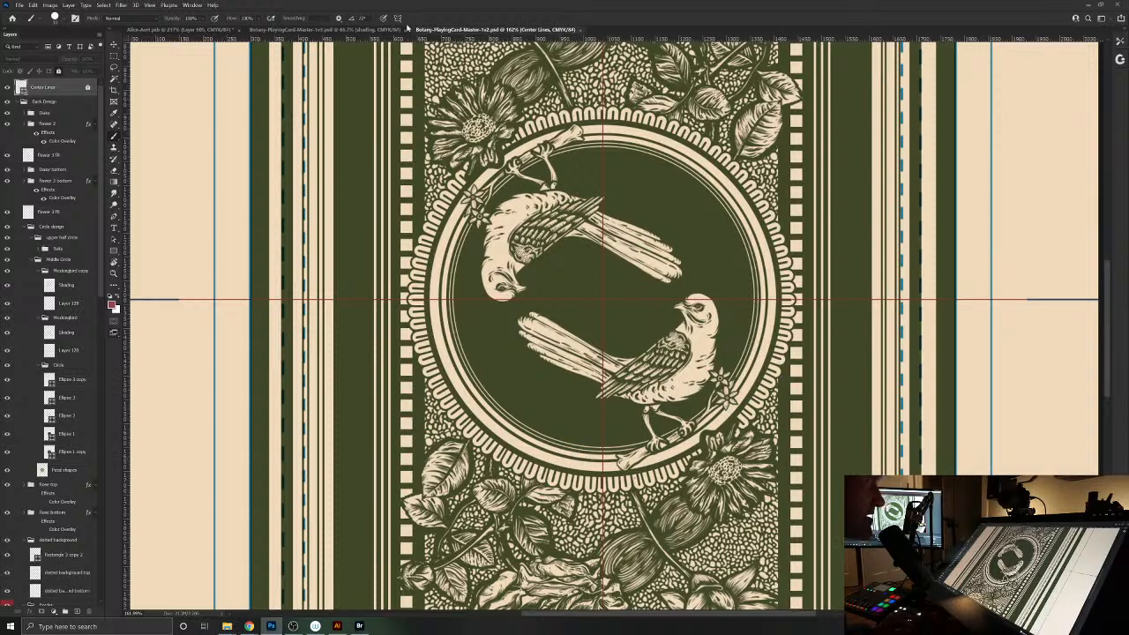
click(581, 31)
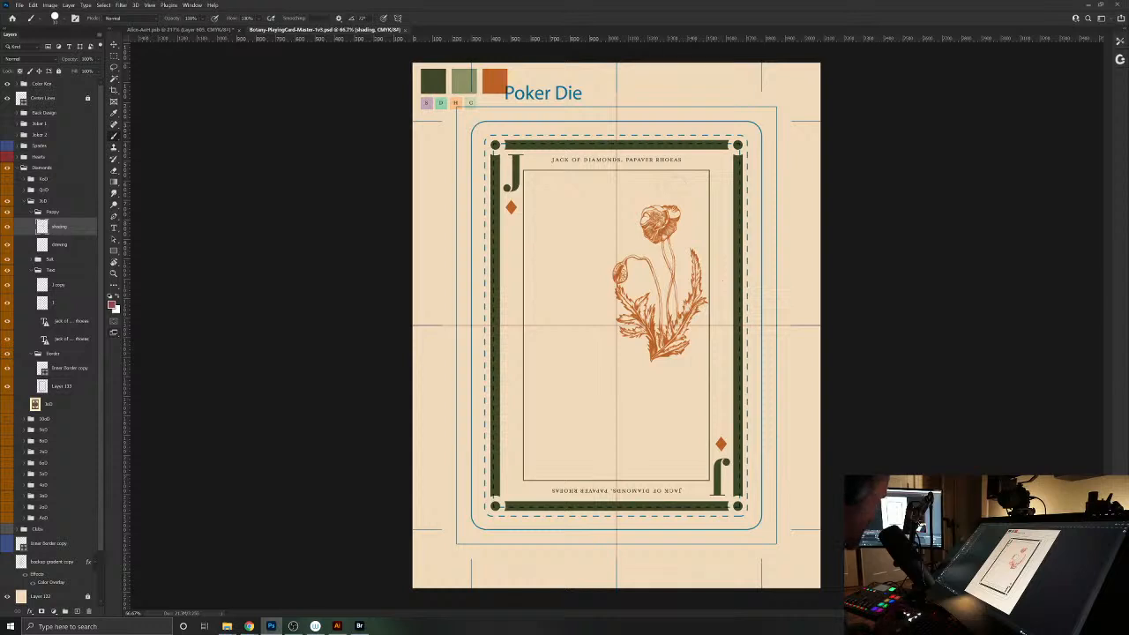
- Switch to Slack, examine the Botany-back.png card back in the enlarged window, and close the image preview
key(super)
text(sla)
key(Return)
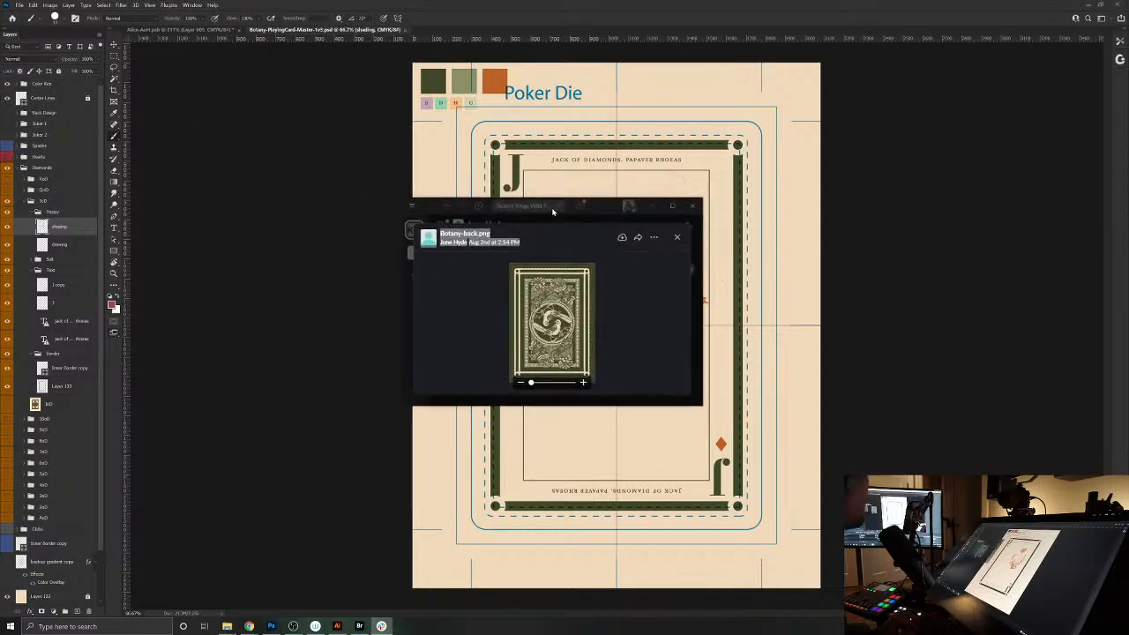
click(679, 205)
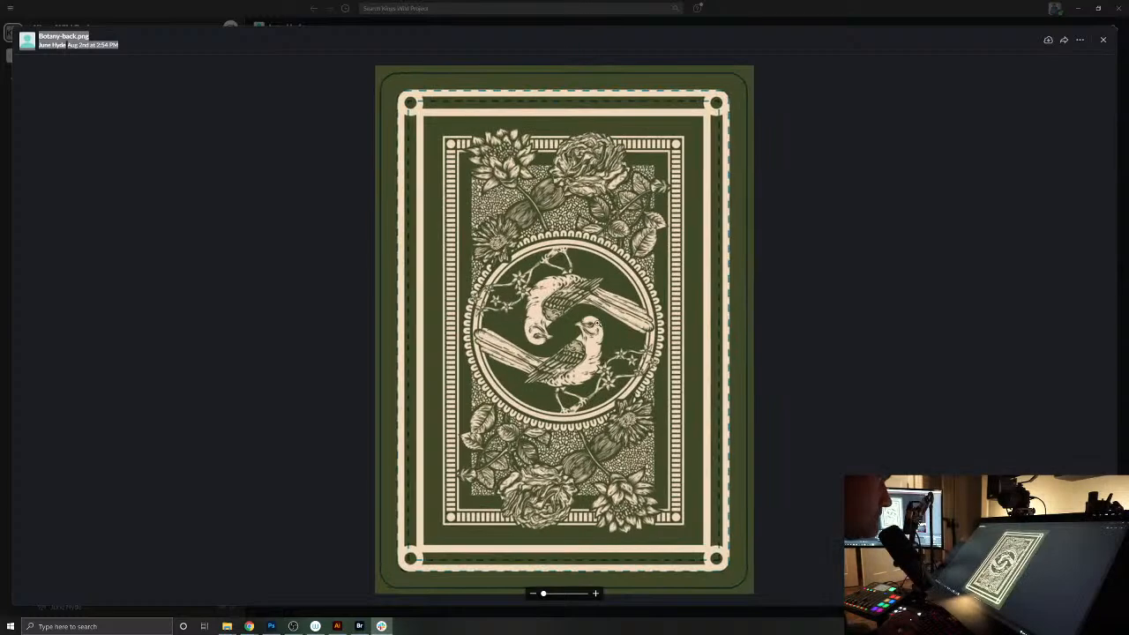
click(588, 329)
click(575, 407)
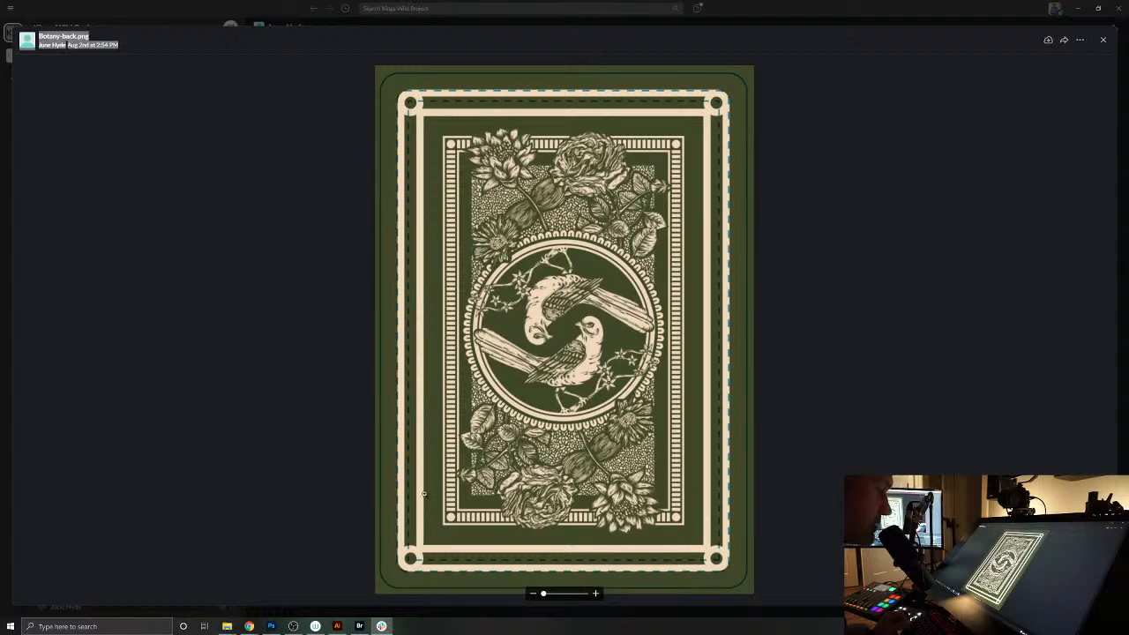
click(1101, 40)
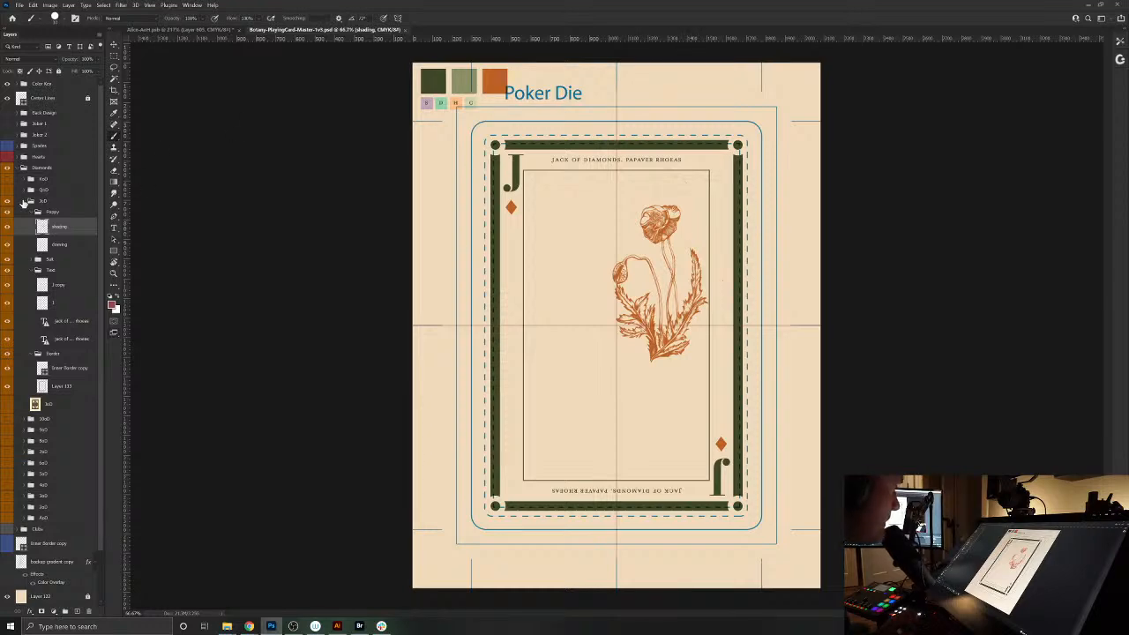
- Preview the King and Queen of Diamonds groups in place of the Jack, and close Botany-PlayingCard-Master-1v3.psd without saving
click(31, 201)
click(7, 201)
click(7, 179)
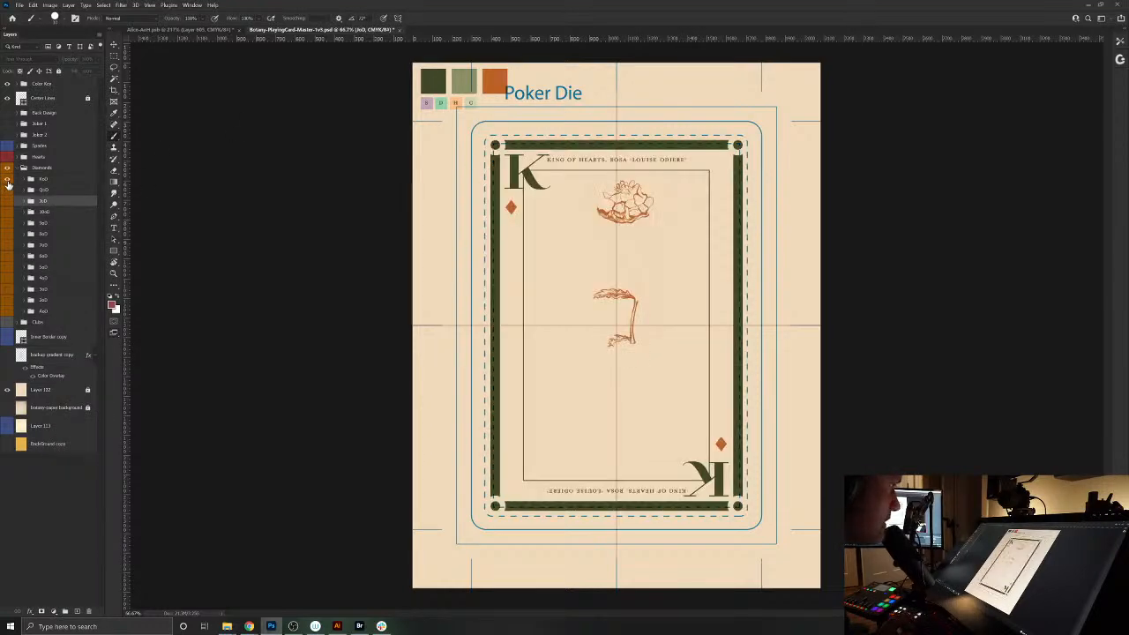
click(7, 179)
click(7, 190)
click(7, 189)
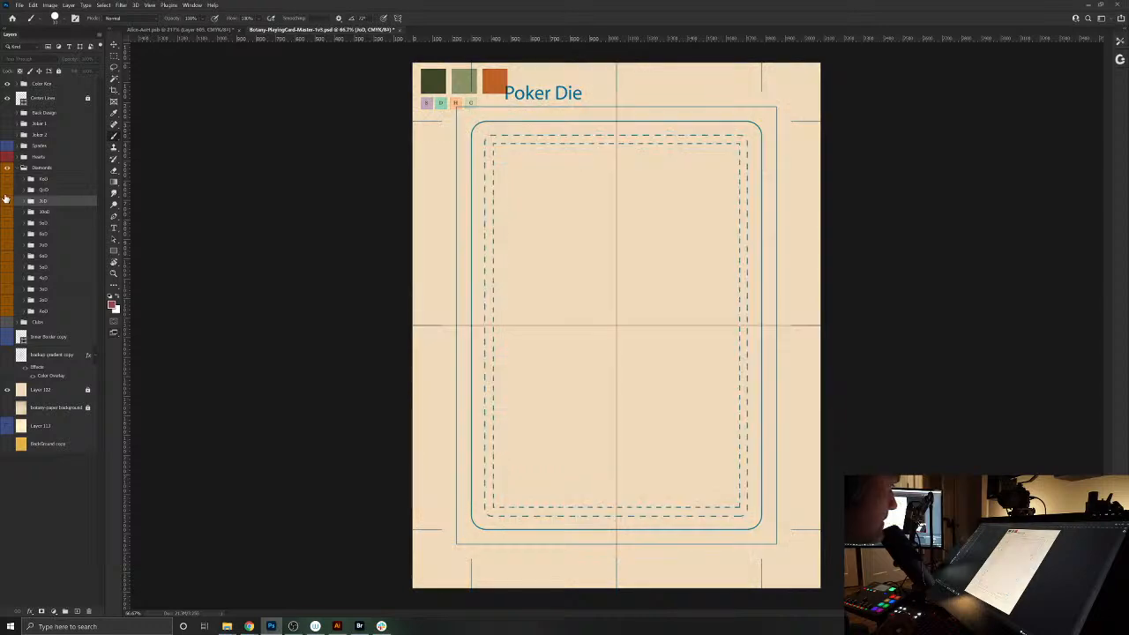
click(397, 30)
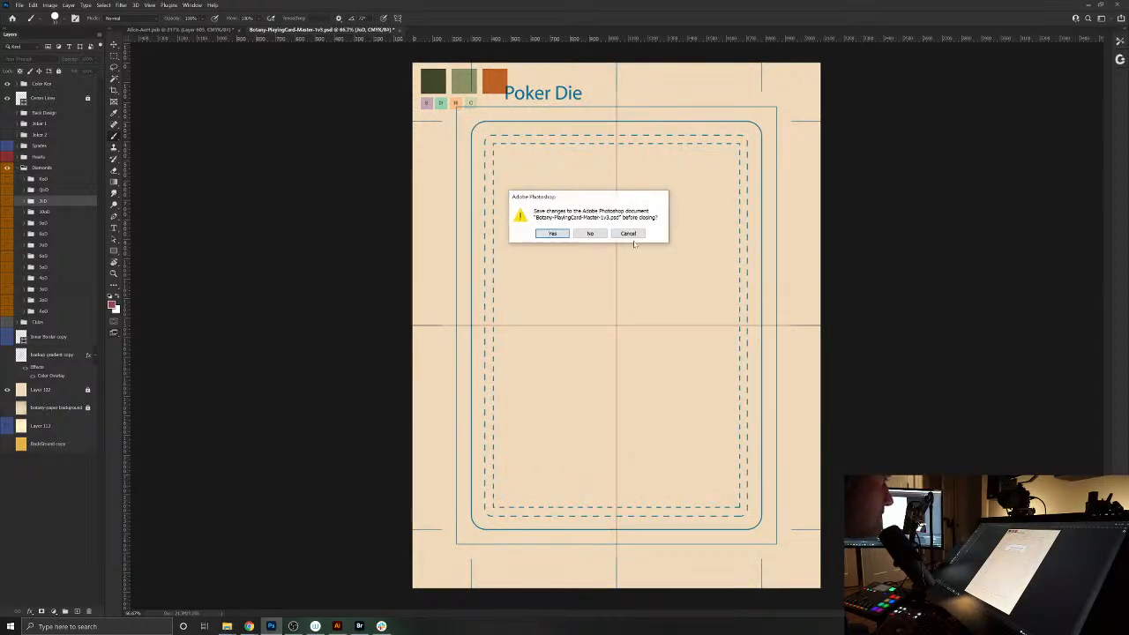
click(596, 233)
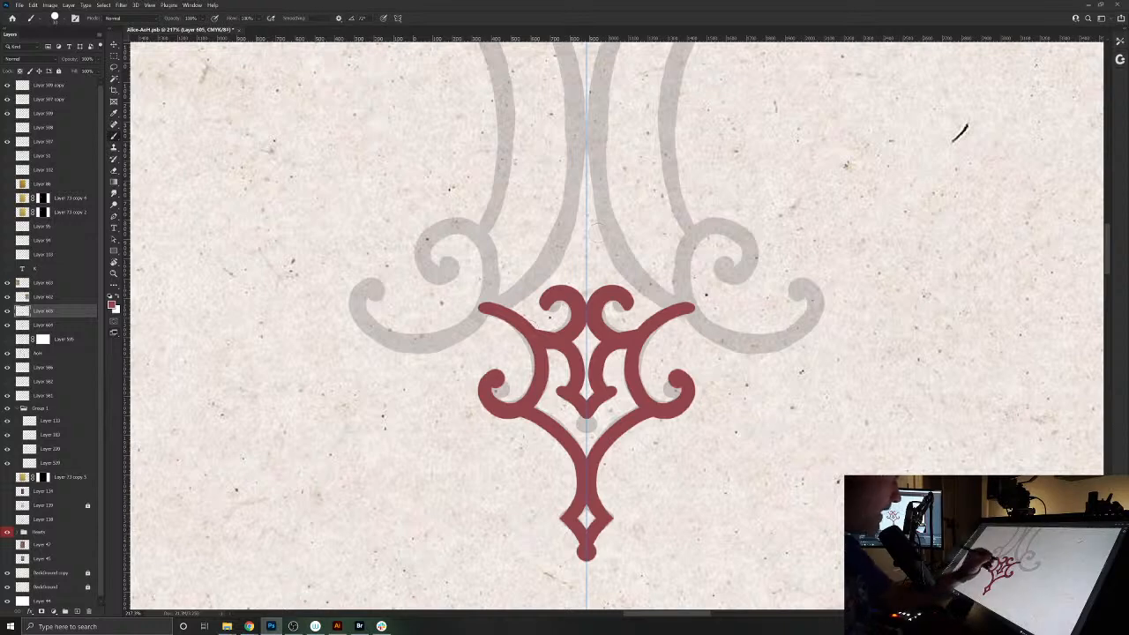
- Ink the large side scrolls and their upper curls in red over the grey sketch, mirrored about the vertical centre line
drag(441, 358, 469, 455)
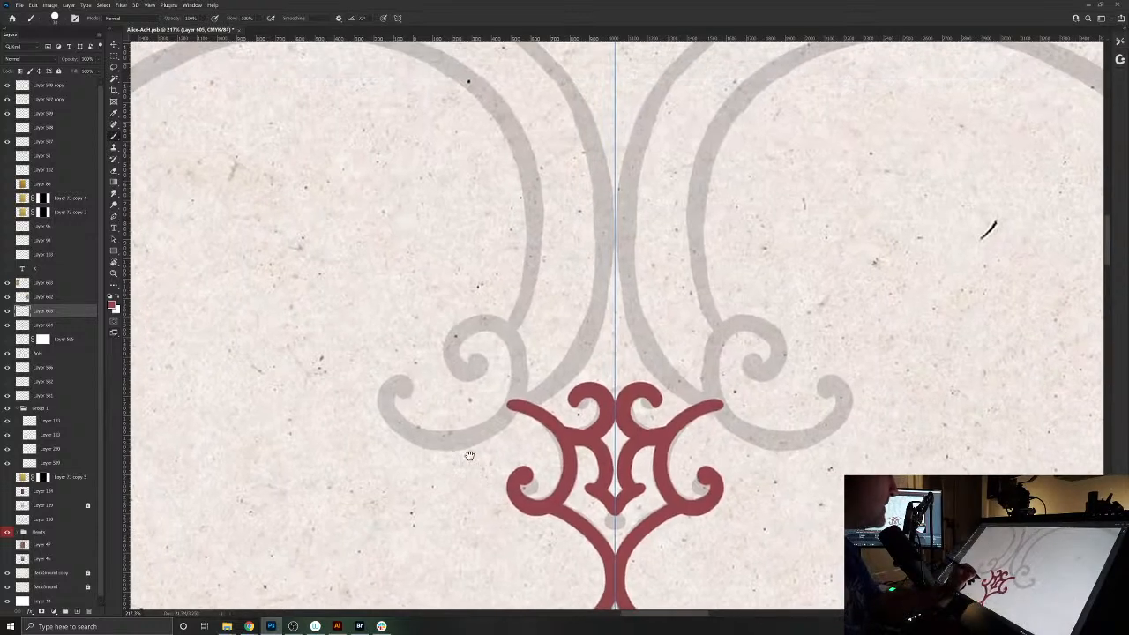
mouse_move(461, 330)
mouse_down()
mouse_move(485, 321)
mouse_move(511, 348)
mouse_move(522, 388)
mouse_move(498, 425)
mouse_move(472, 442)
mouse_move(416, 448)
mouse_move(387, 403)
mouse_up()
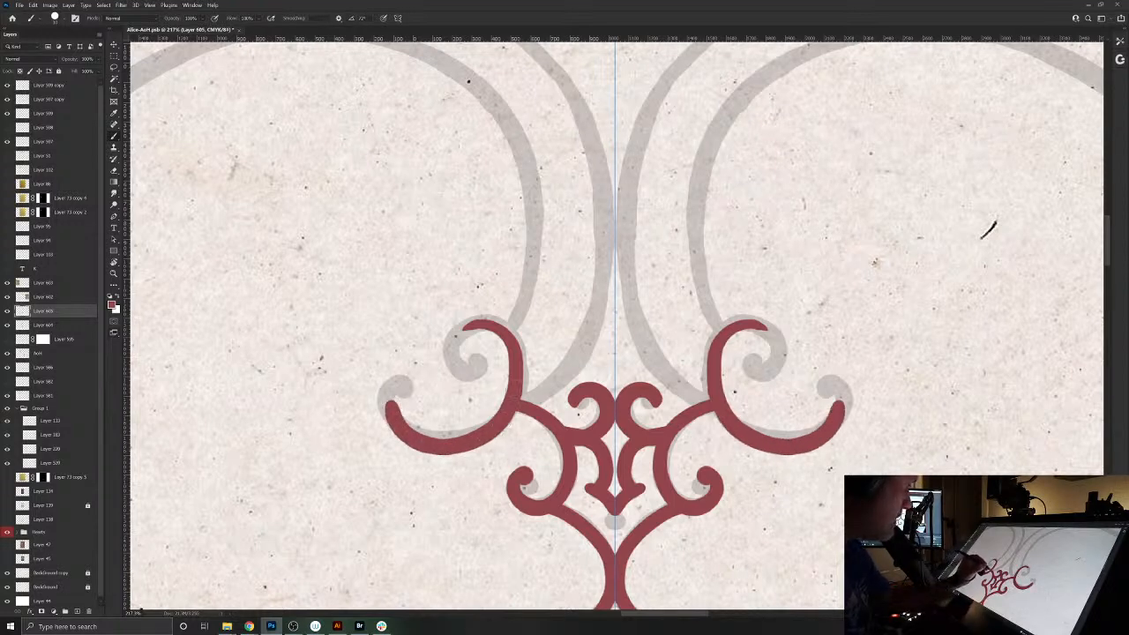
mouse_move(522, 391)
mouse_down()
mouse_move(524, 355)
mouse_move(498, 328)
mouse_move(468, 319)
mouse_move(448, 346)
mouse_move(450, 375)
mouse_move(474, 377)
mouse_move(480, 365)
mouse_move(469, 363)
mouse_up()
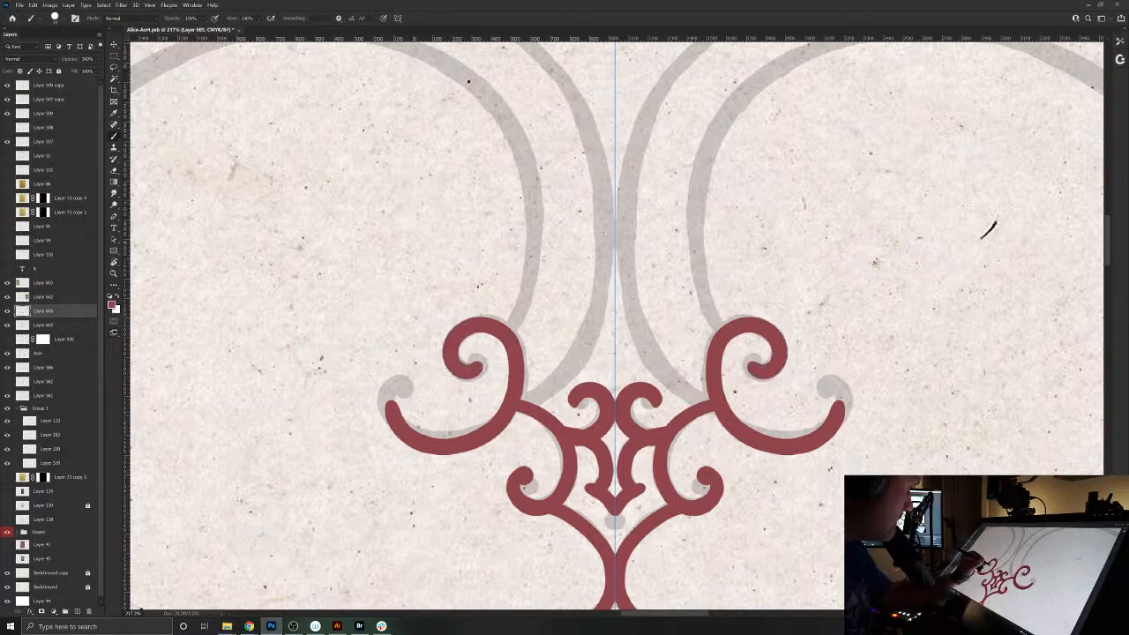
drag(398, 395, 387, 425)
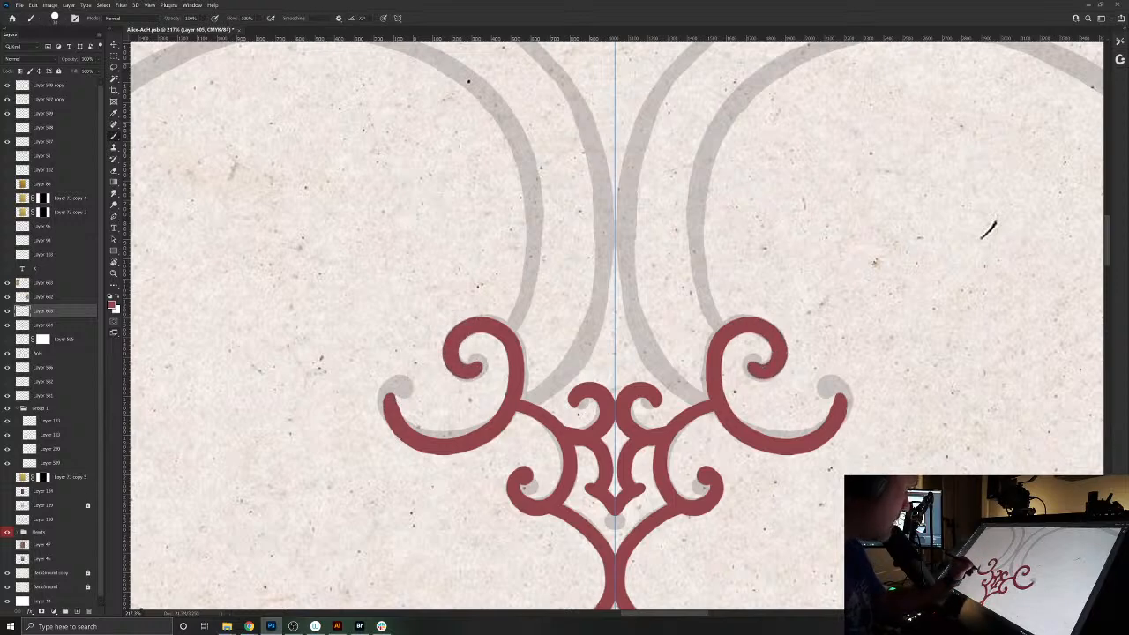
drag(432, 455, 481, 448)
drag(516, 402, 525, 356)
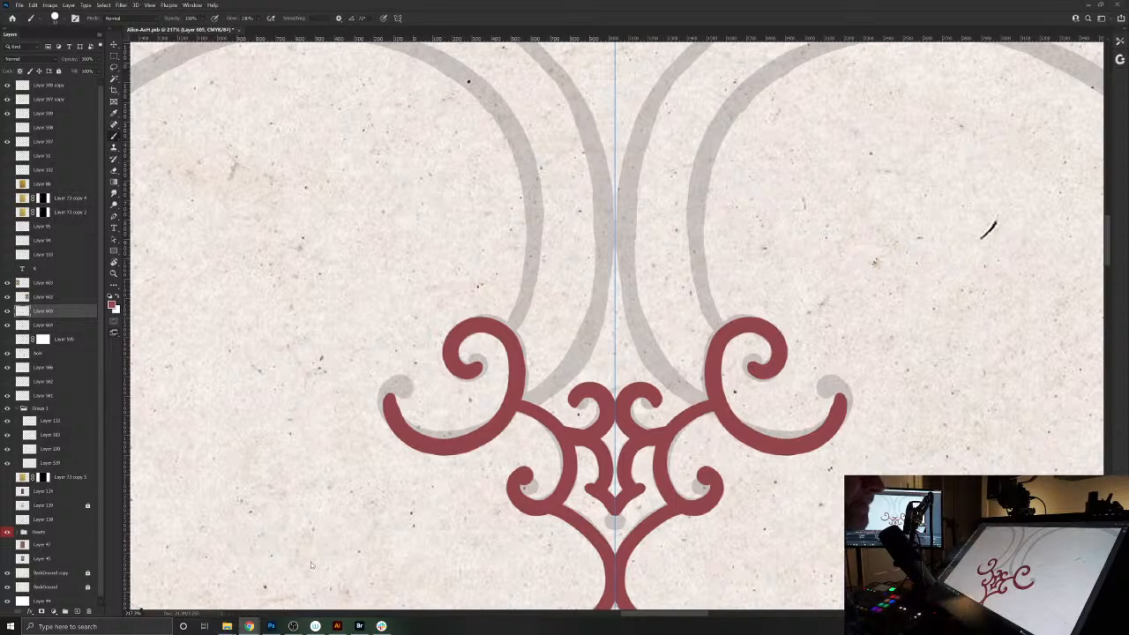
mouse_move(270, 626)
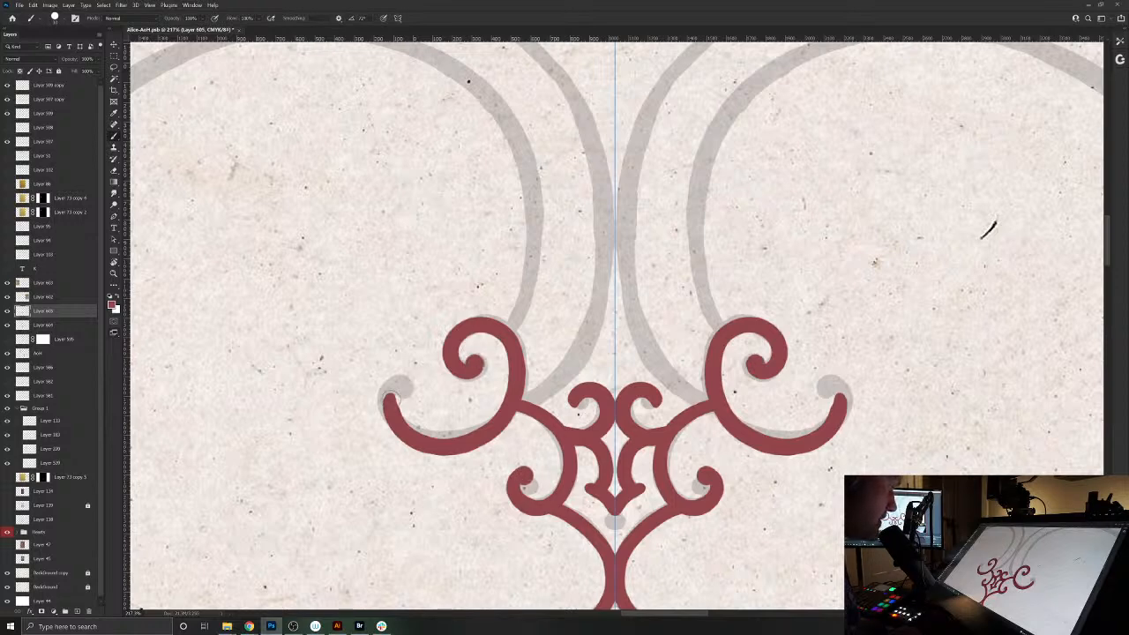
- Thicken the tips of the small inner and lower scrolls into rounded ends with the red brush
scroll(580, 434, down, 5)
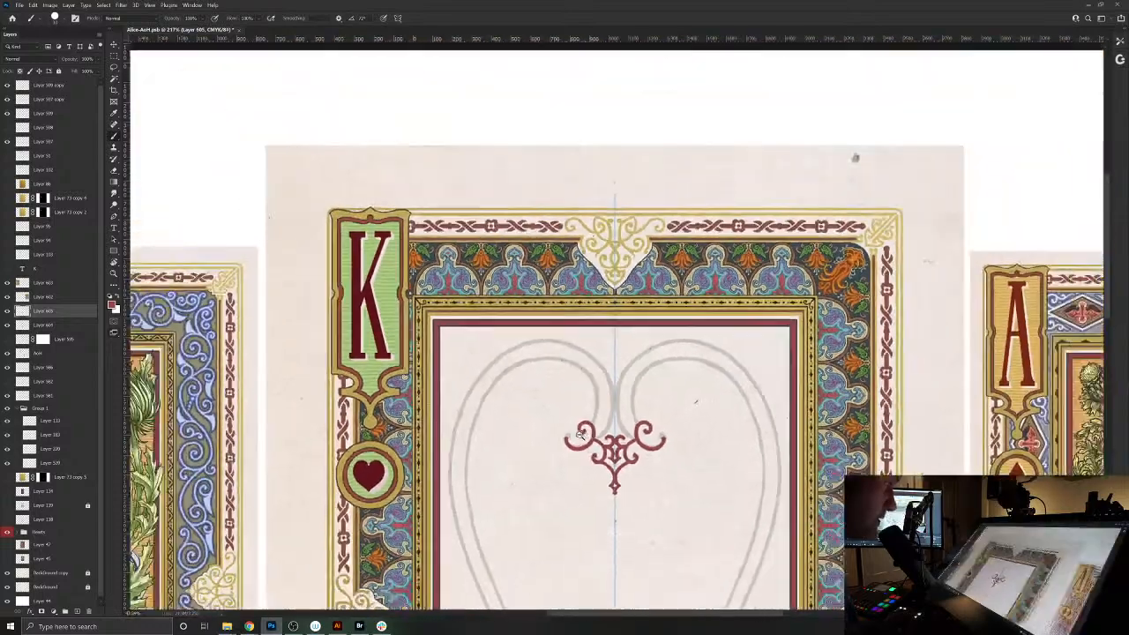
drag(580, 434, 586, 282)
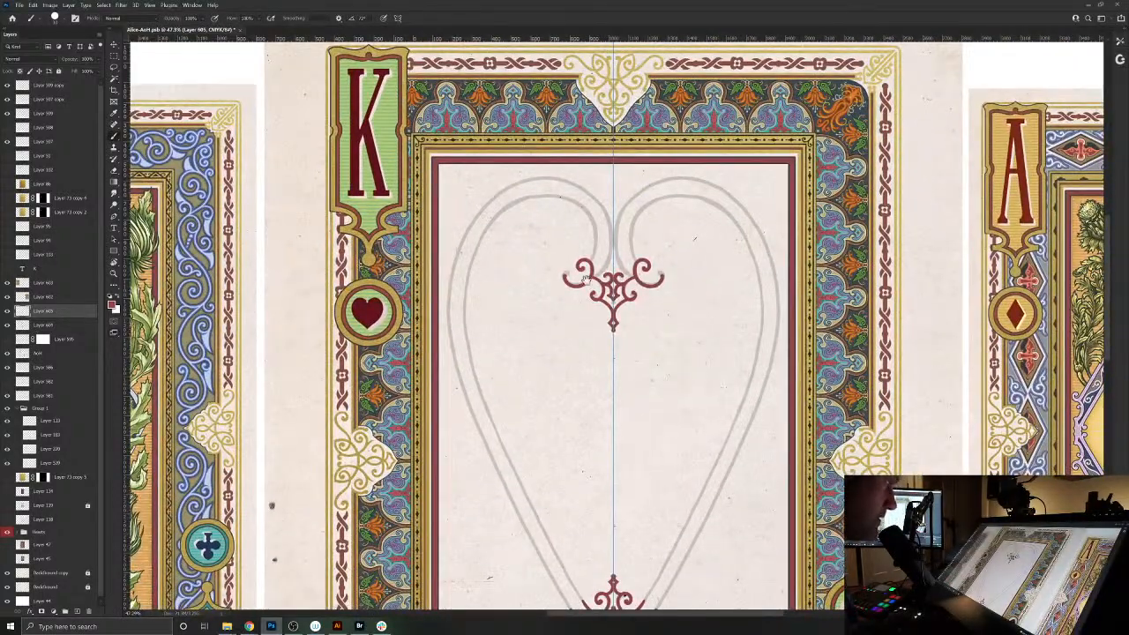
scroll(584, 279, up, 5)
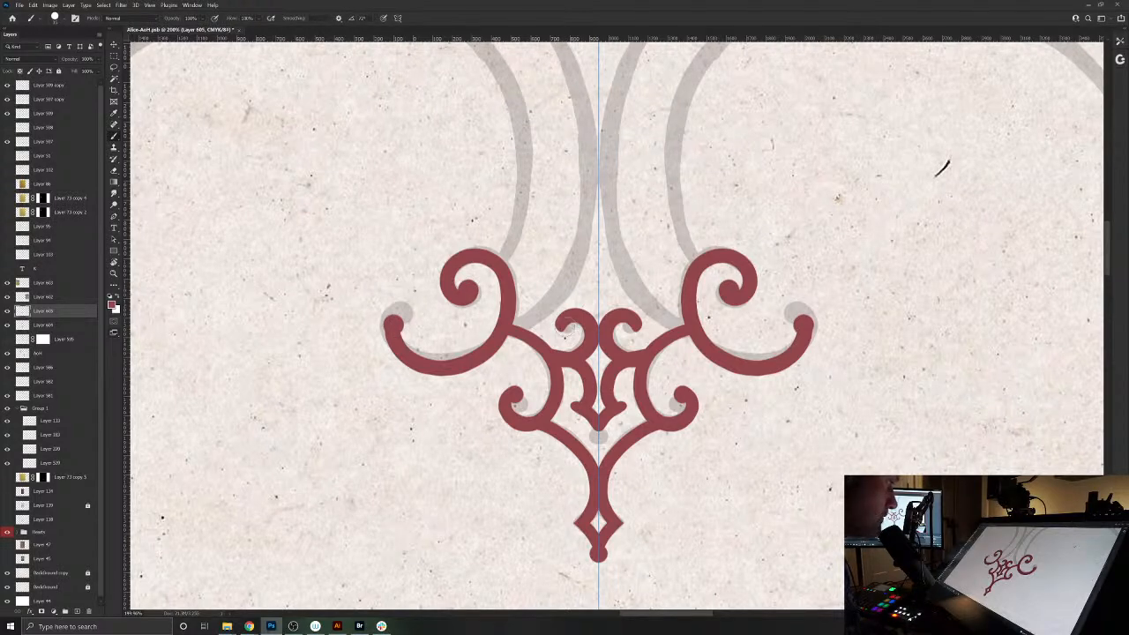
drag(565, 324, 571, 333)
drag(518, 399, 517, 404)
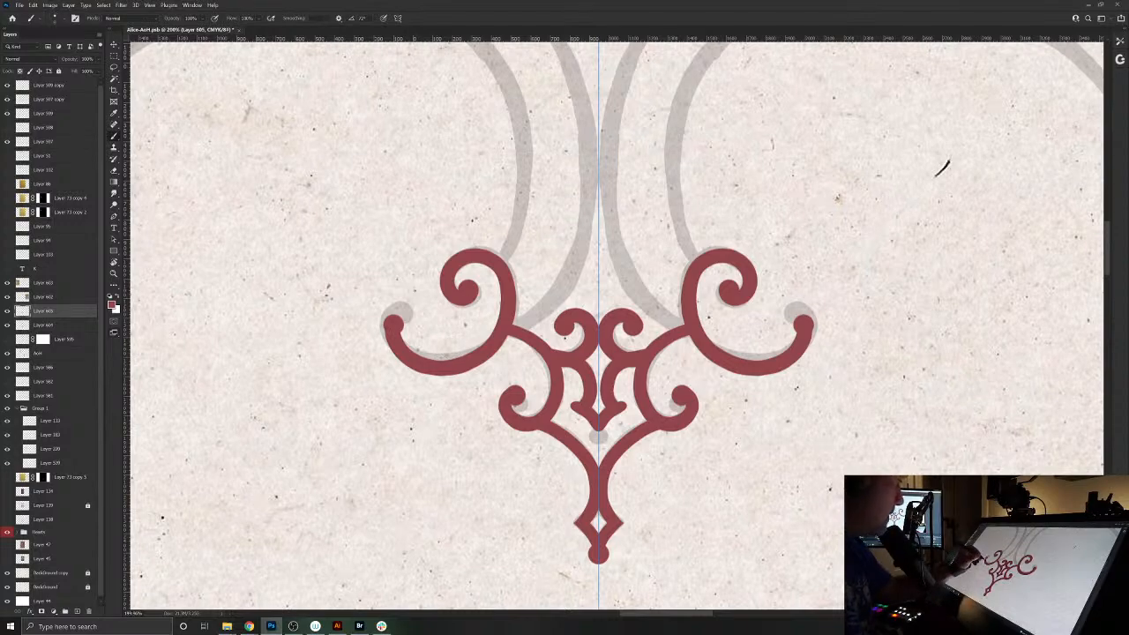
- Trim the barbs of the central pointed shape with the eraser and paint a round red dot at its lower tip
key(e)
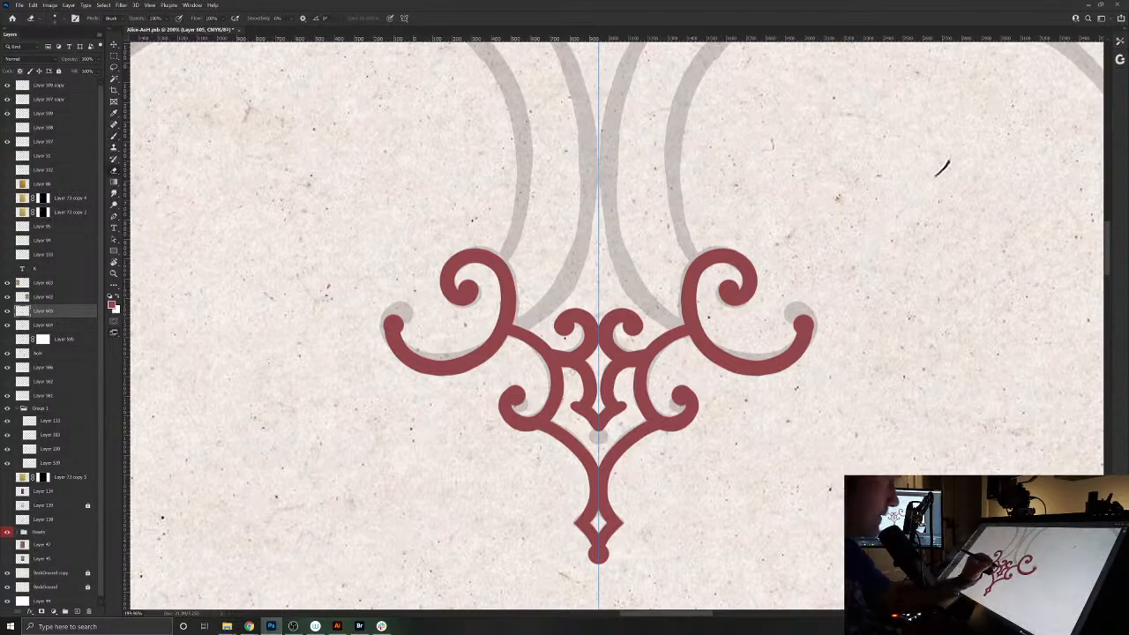
drag(573, 383, 605, 428)
mouse_move(577, 361)
mouse_down()
mouse_move(588, 418)
mouse_move(576, 432)
mouse_move(570, 423)
mouse_up()
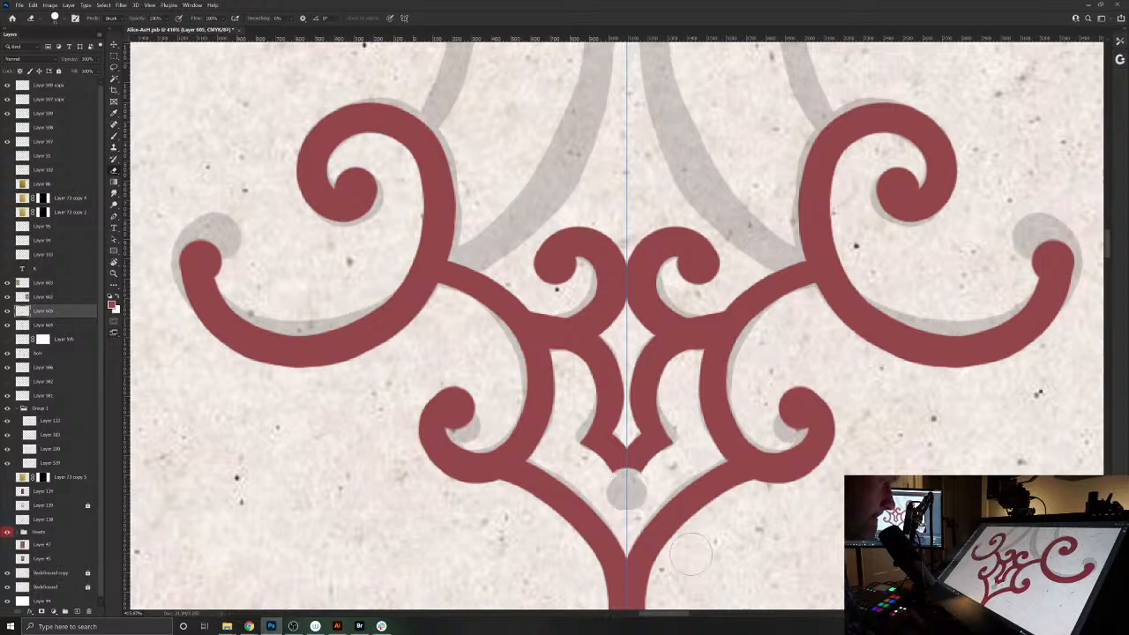
key(b)
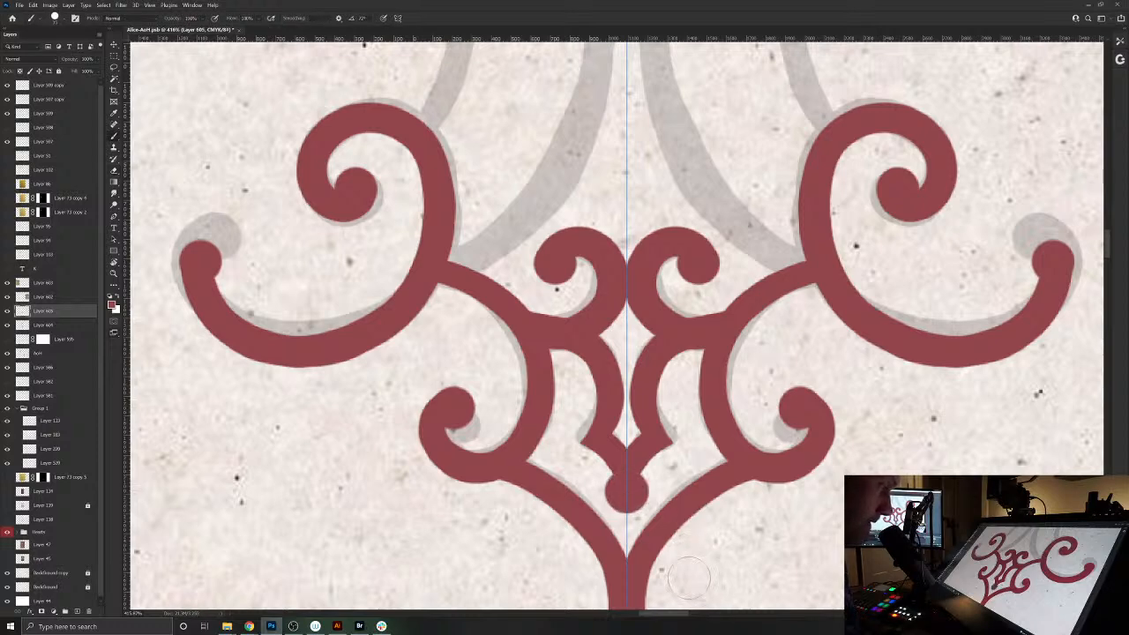
scroll(698, 366, down, 2)
drag(689, 368, 696, 368)
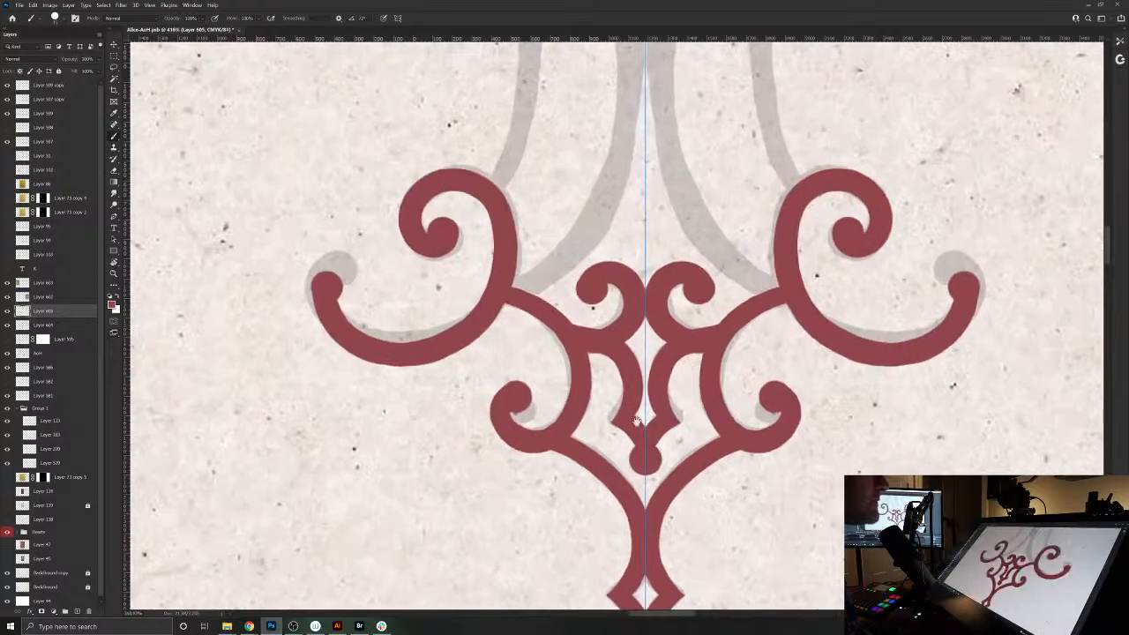
- Clean the edge where the side branches join the small inner scrolls, using a smaller eraser
drag(636, 418, 597, 520)
key(e)
key(bracketleft)
key(bracketleft)
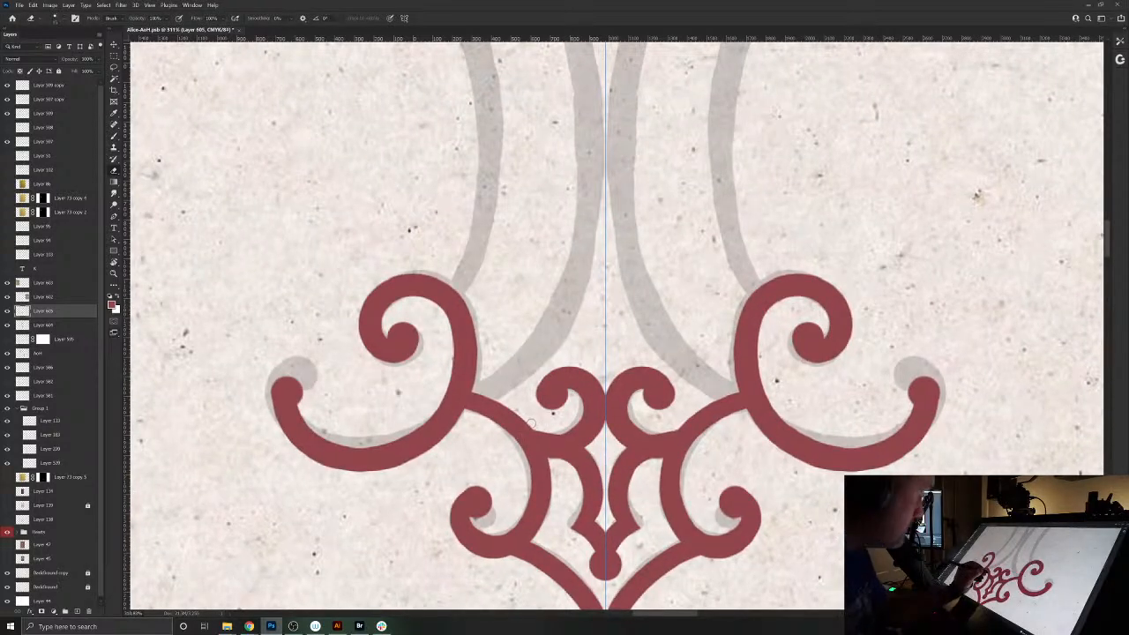
drag(533, 427, 572, 427)
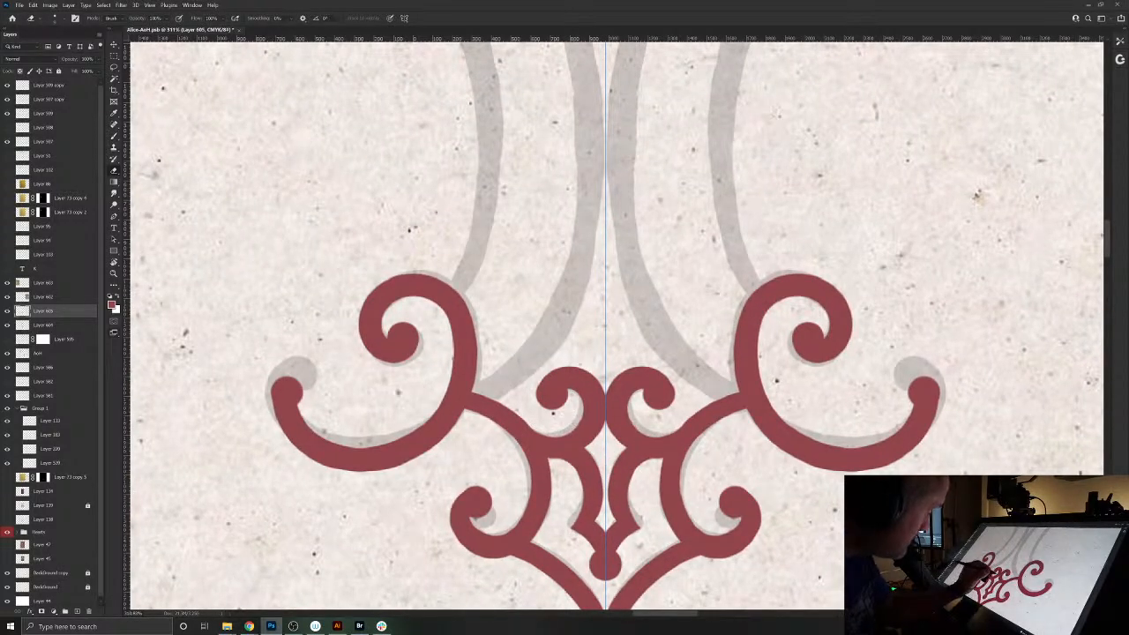
scroll(505, 355, down, 2)
key(b)
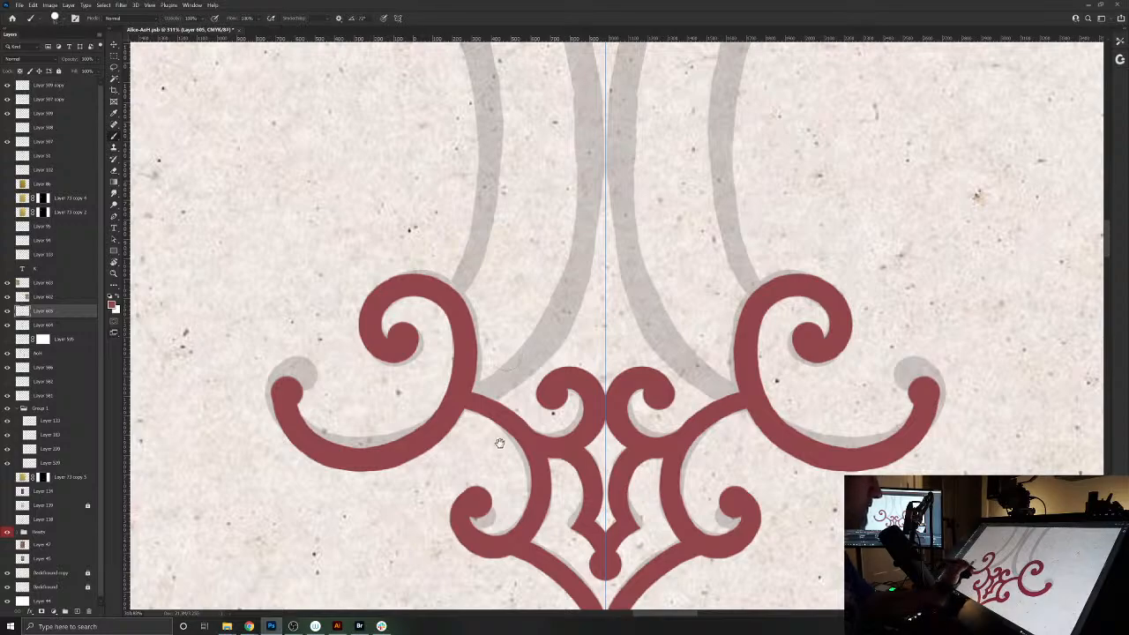
scroll(498, 427, down, 3)
scroll(498, 427, up, 6)
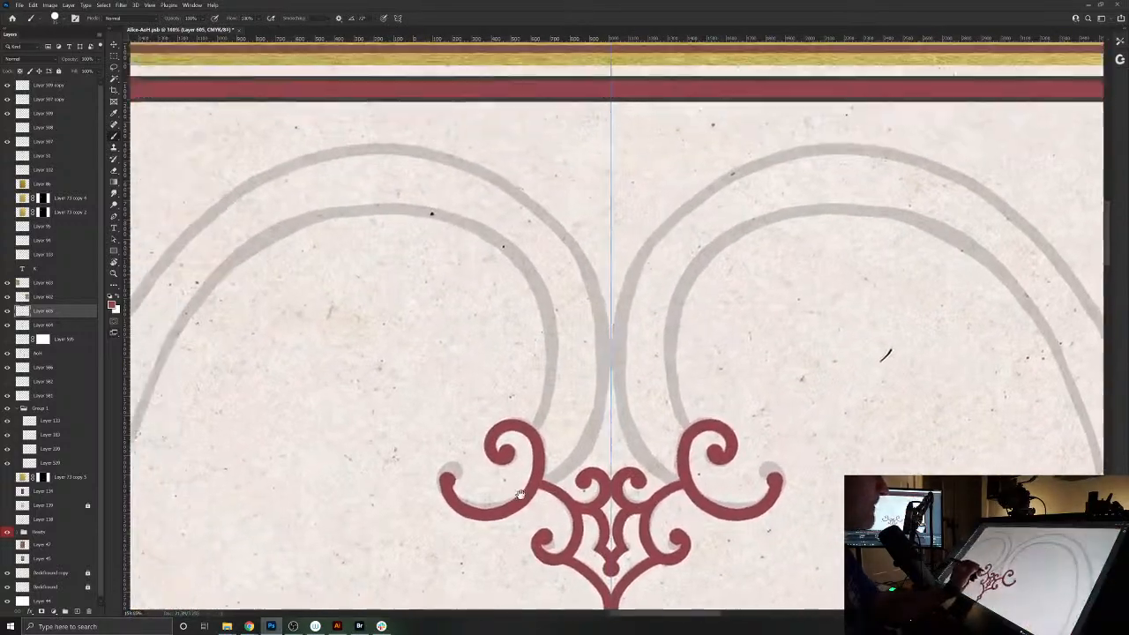
drag(635, 316, 646, 298)
scroll(646, 297, down, 4)
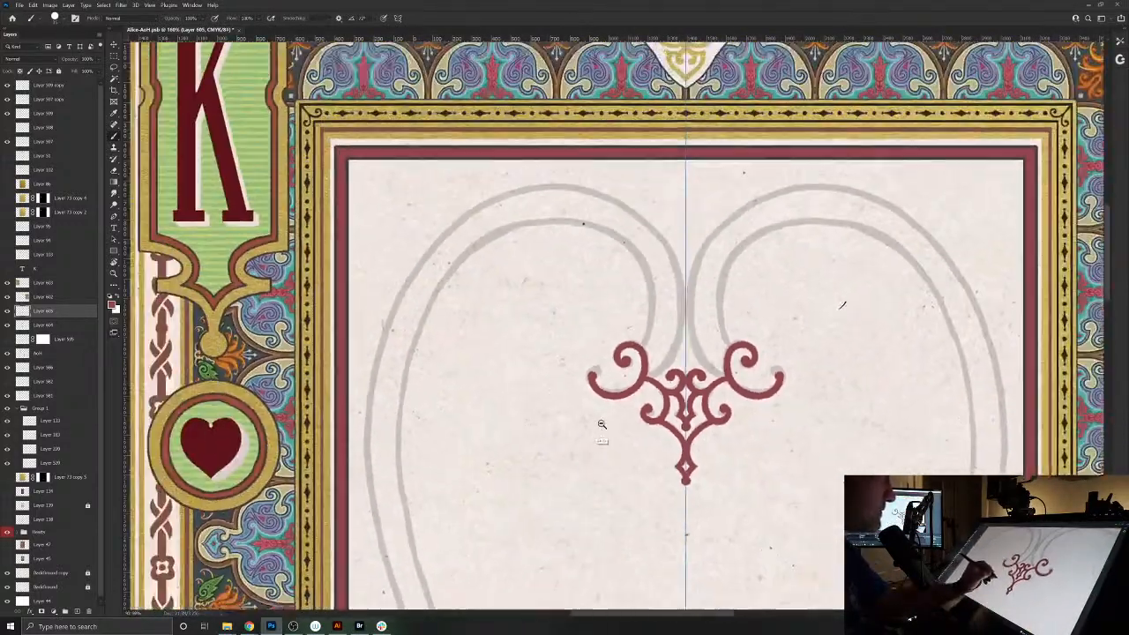
- Turn on stroke smoothing in the brush settings and adjust its amount for inking long, steady curves
drag(501, 468, 462, 329)
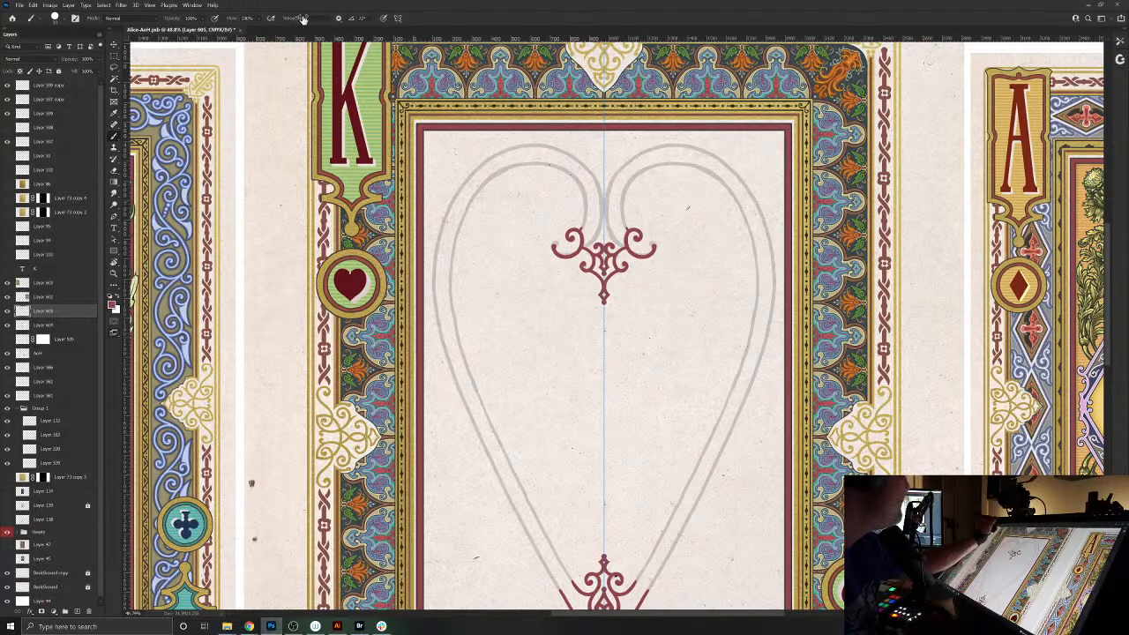
click(30, 19)
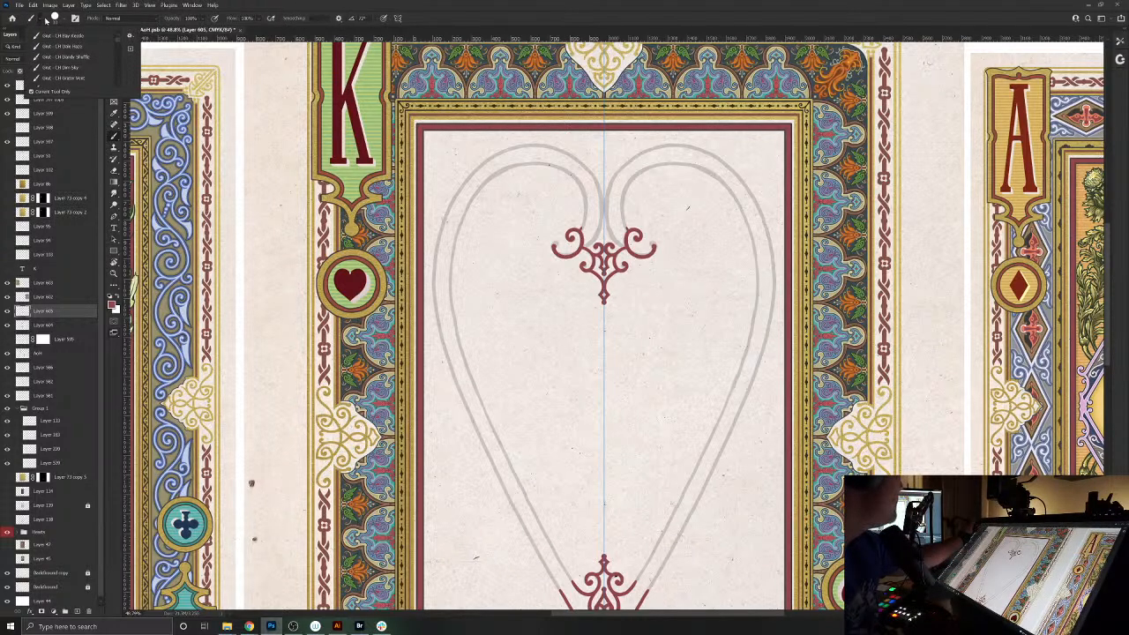
click(55, 19)
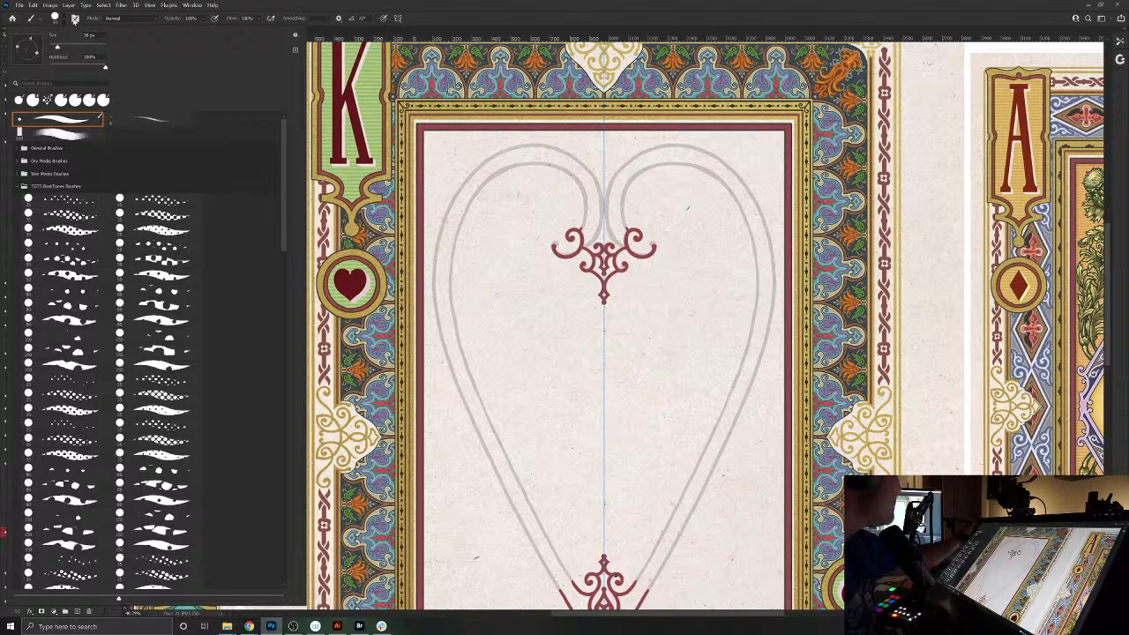
click(75, 18)
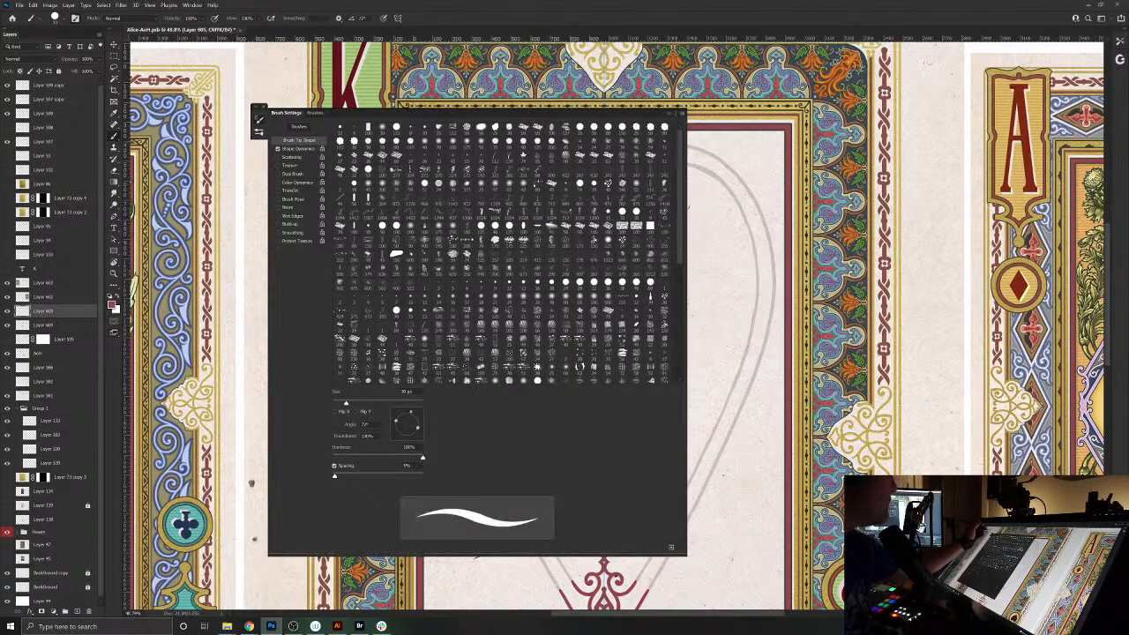
click(278, 233)
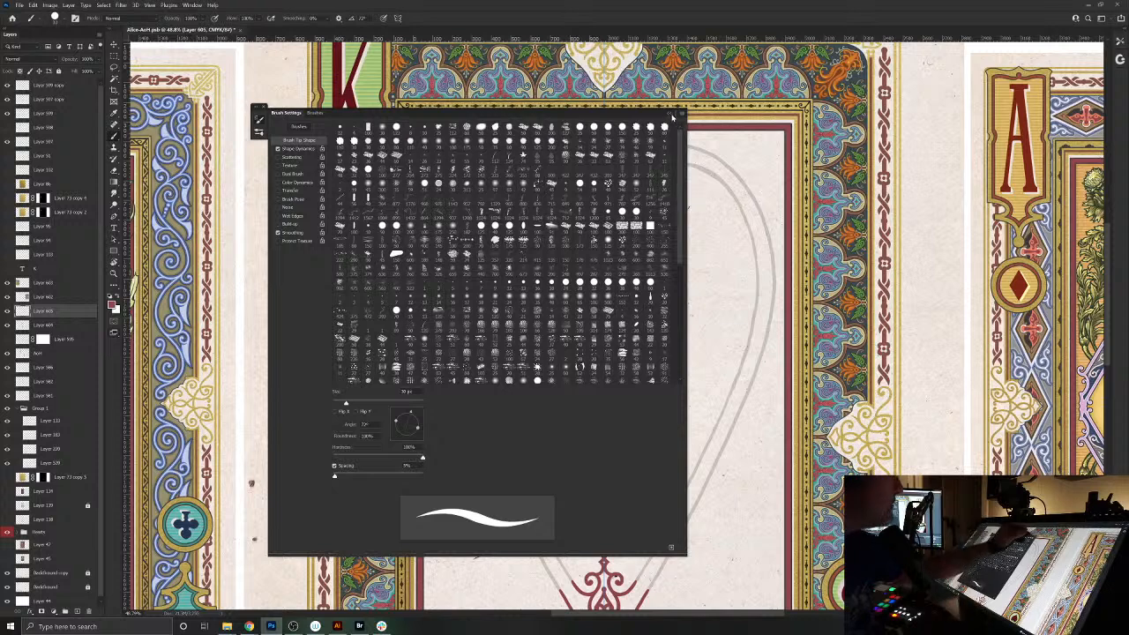
key(F5)
drag(298, 21, 302, 21)
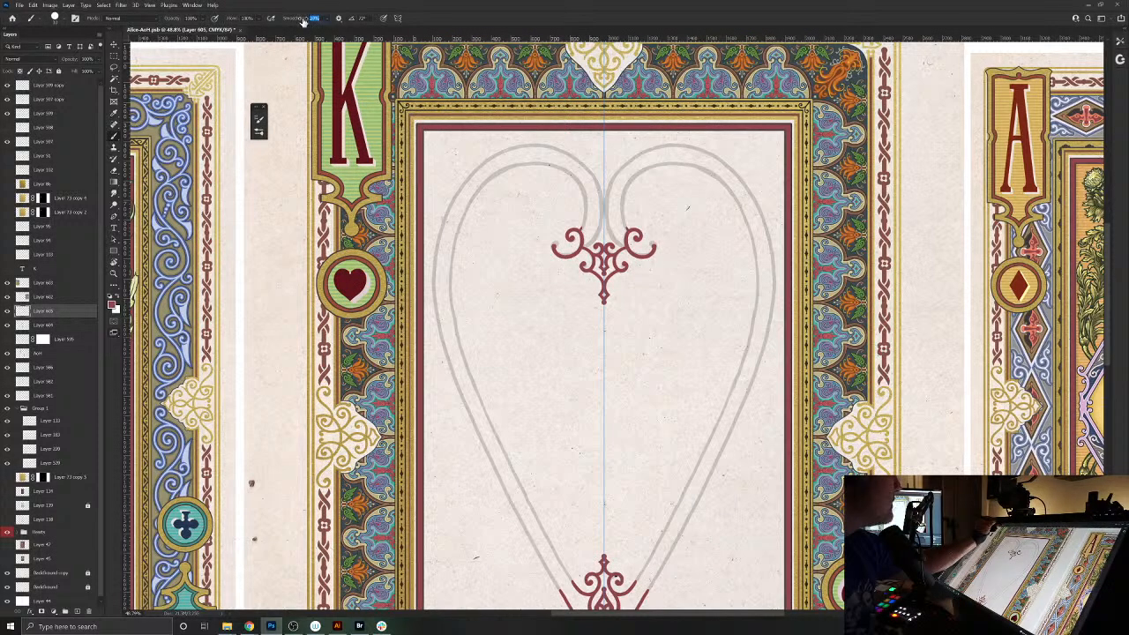
key(Return)
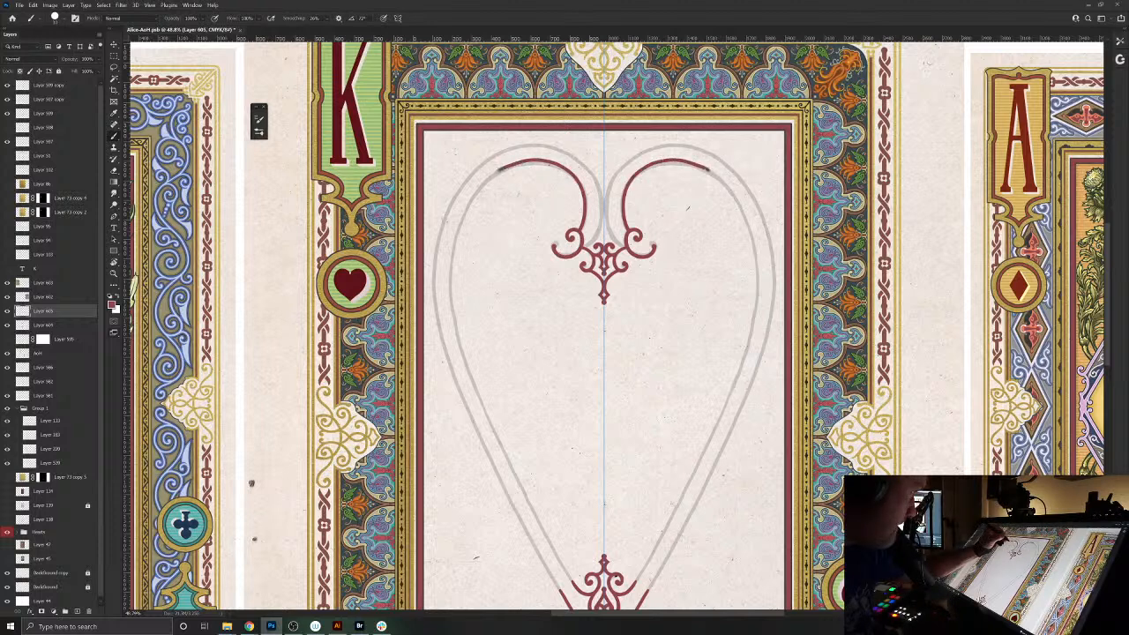
- Ink the full inner contour of the large heart and the lower sides of its outer contour in red over the grey sketch
mouse_move(477, 188)
mouse_down()
mouse_move(450, 259)
mouse_move(460, 353)
mouse_move(562, 566)
mouse_up()
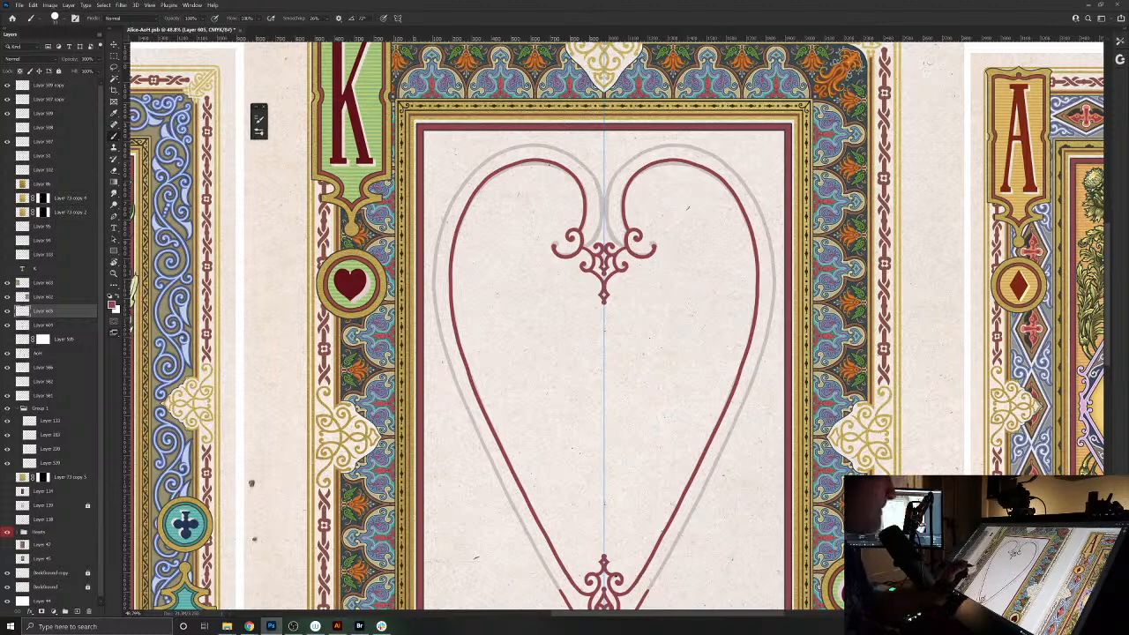
drag(496, 565, 485, 482)
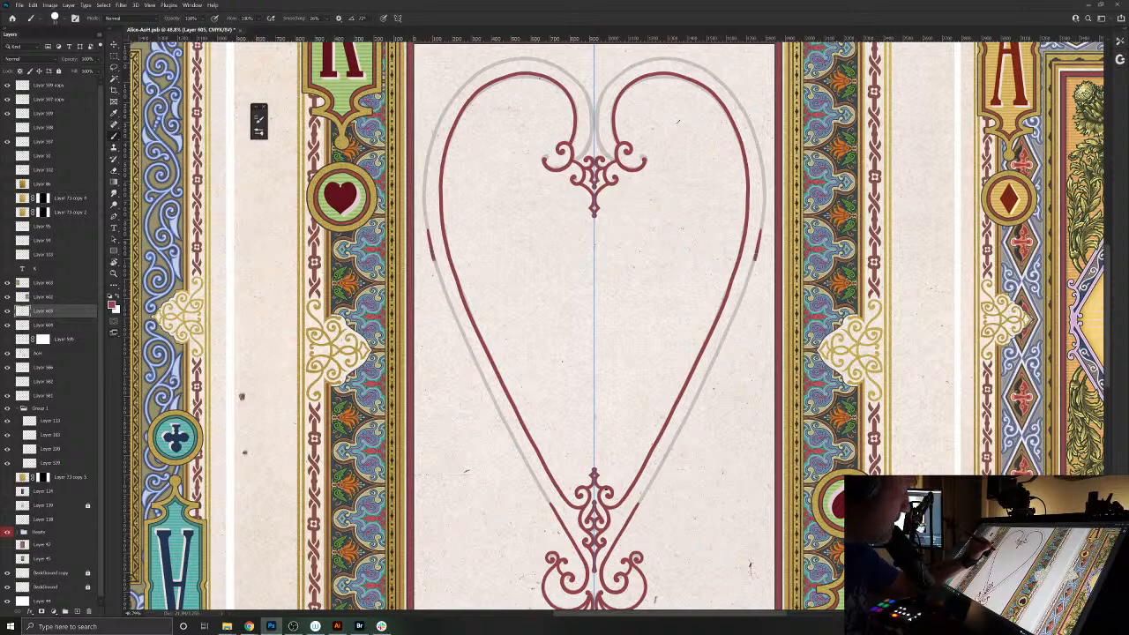
drag(446, 297, 490, 385)
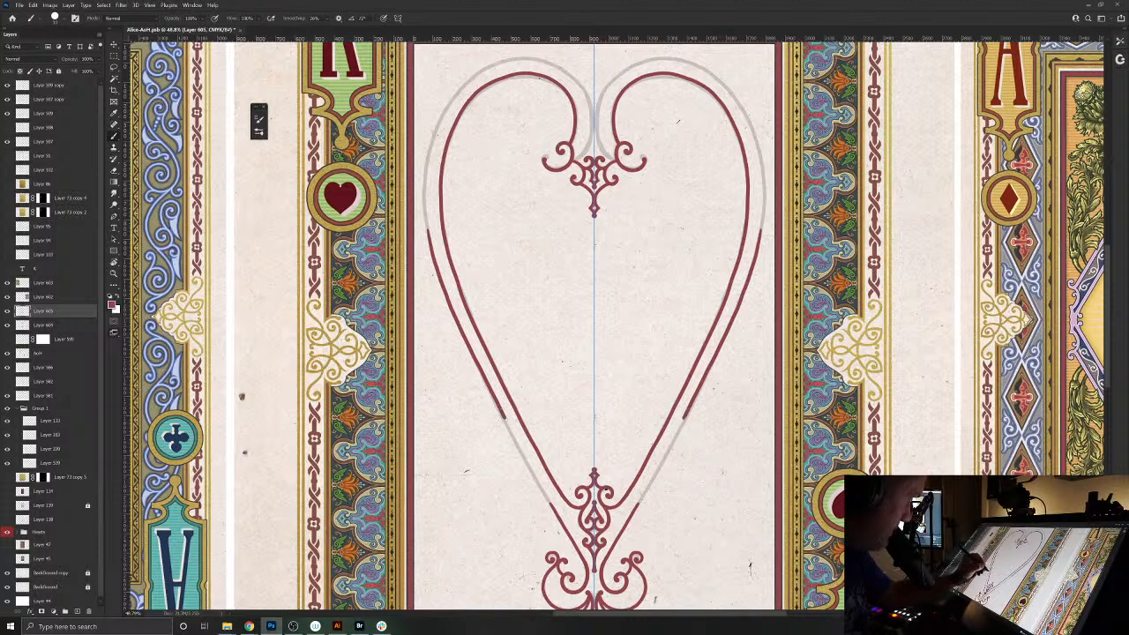
drag(517, 440, 545, 492)
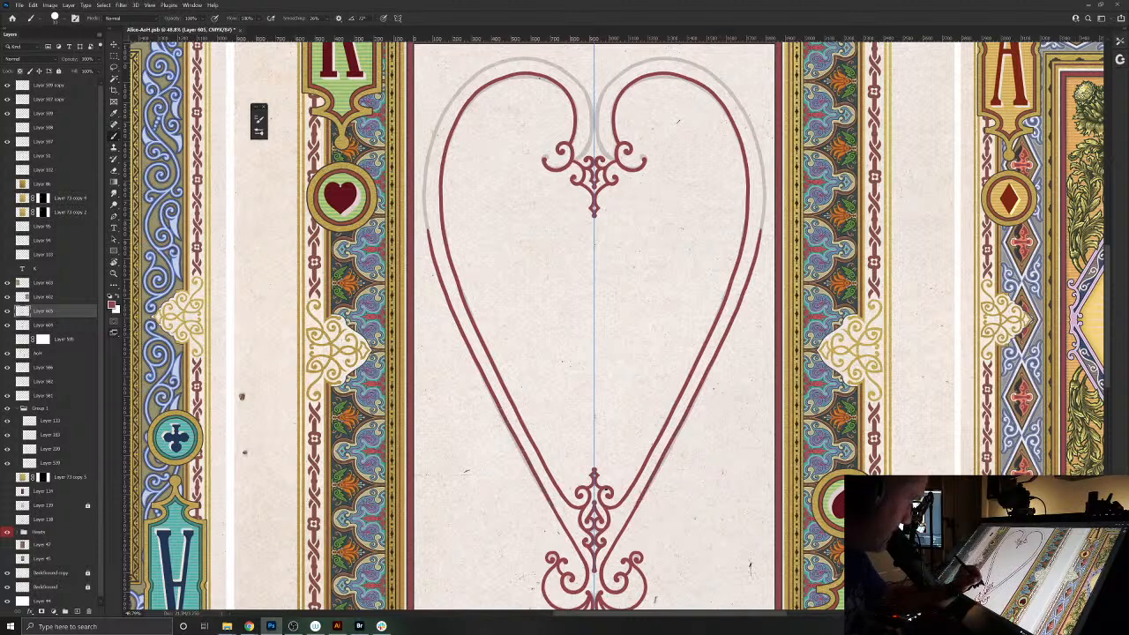
- Ink the outer heart contour up over both lobes and down to the central ornament, erasing and repainting the stroke's upper end
drag(463, 363, 489, 586)
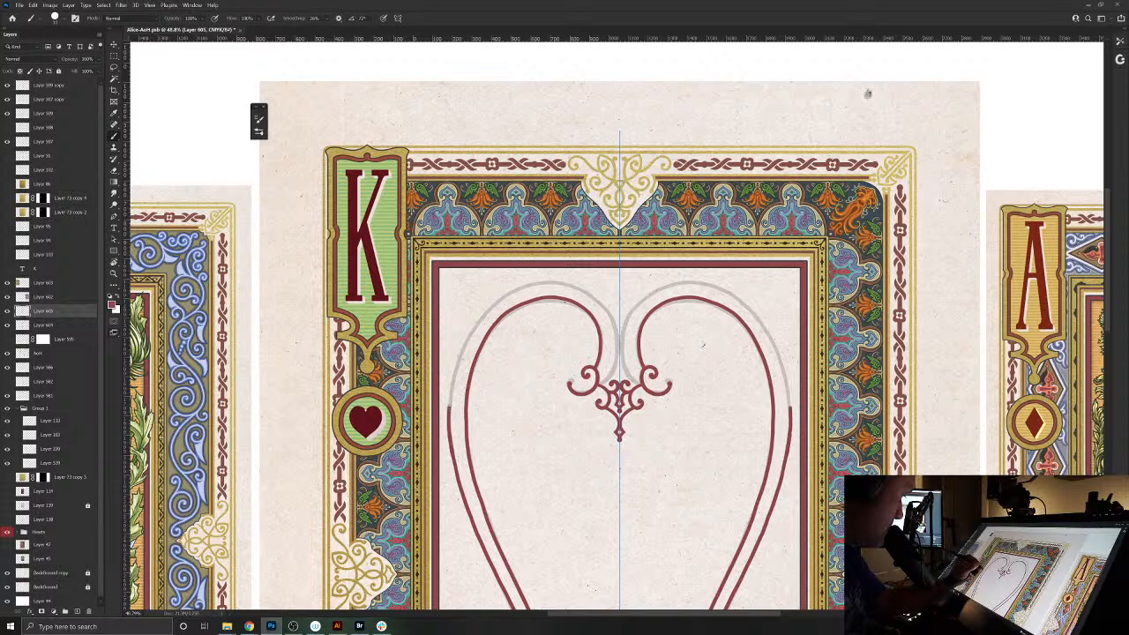
drag(452, 388, 481, 315)
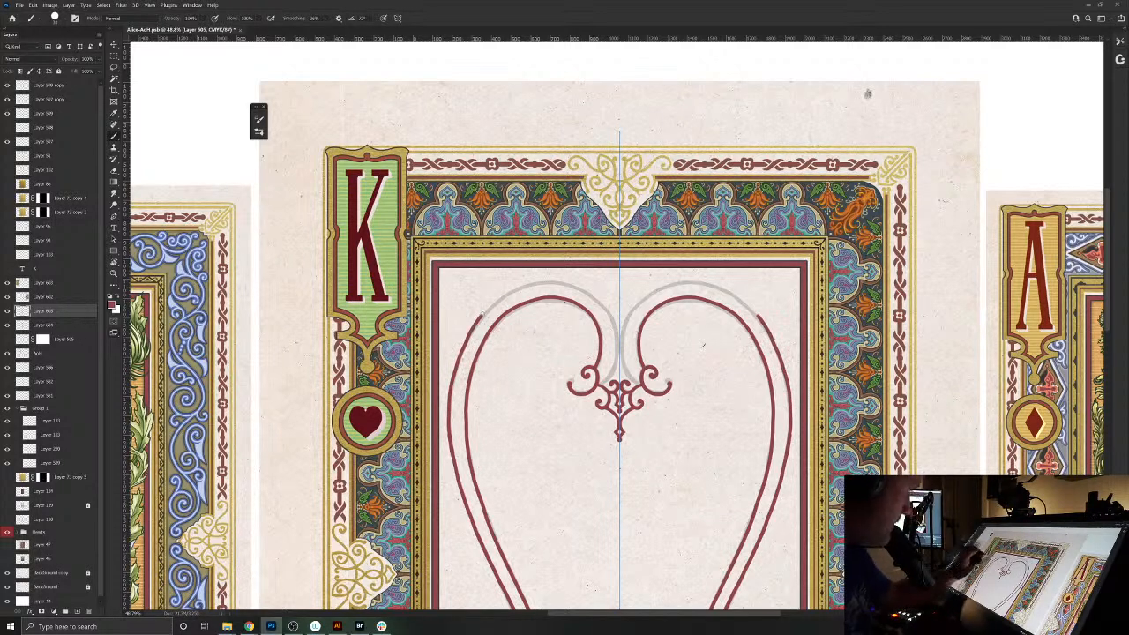
key(e)
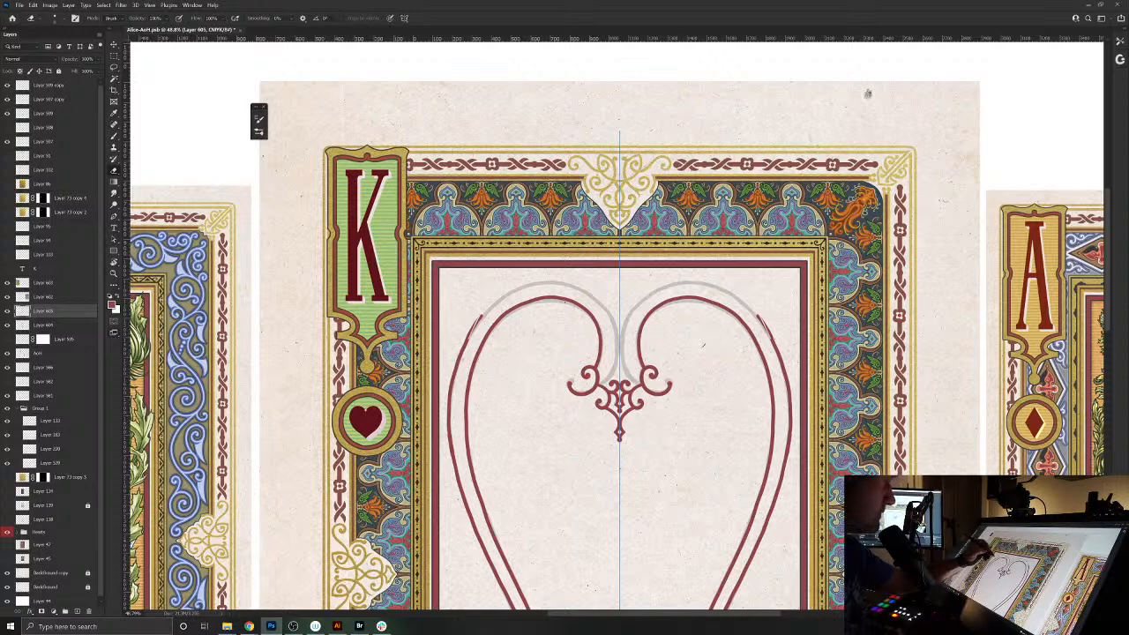
mouse_move(482, 315)
mouse_down()
mouse_move(464, 346)
mouse_move(471, 330)
mouse_up()
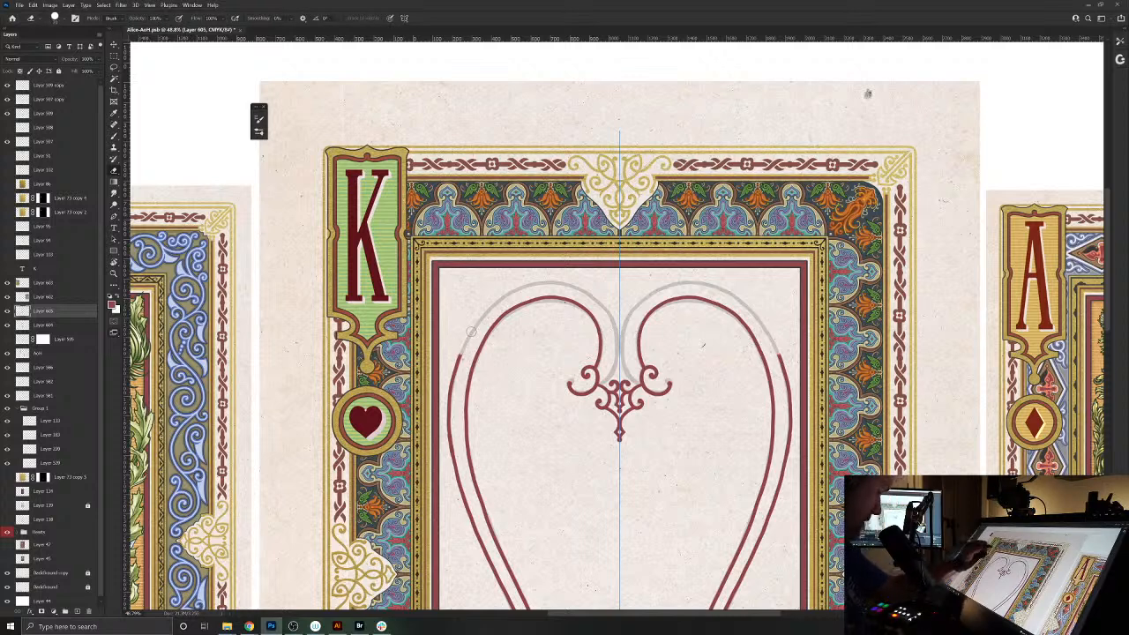
key(b)
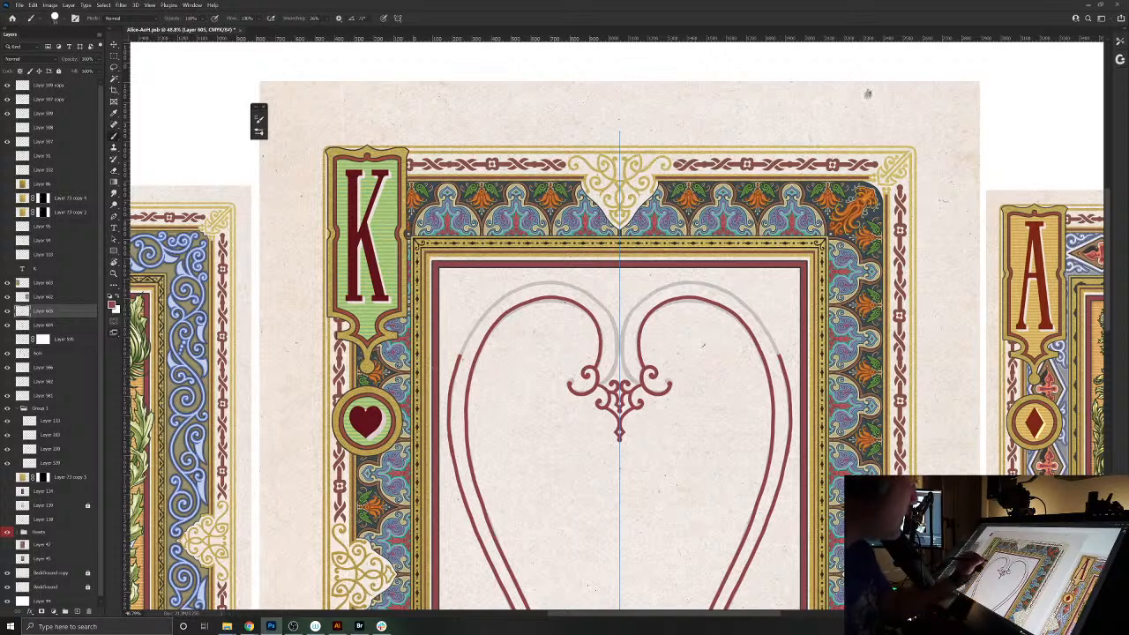
mouse_move(461, 352)
mouse_down()
mouse_move(491, 304)
mouse_move(540, 279)
mouse_move(597, 293)
mouse_move(619, 327)
mouse_move(619, 359)
mouse_up()
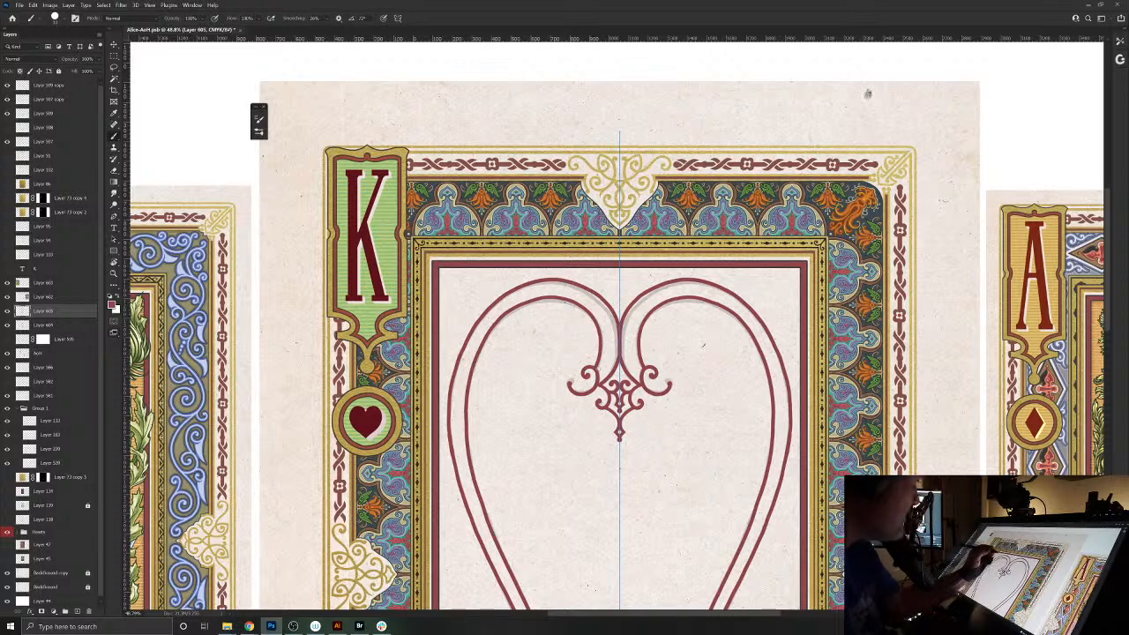
- Erase the outer contour beside the centre line, repaint it as a smoother curve into the ornament, and trim the join
click(551, 432)
drag(564, 450, 393, 508)
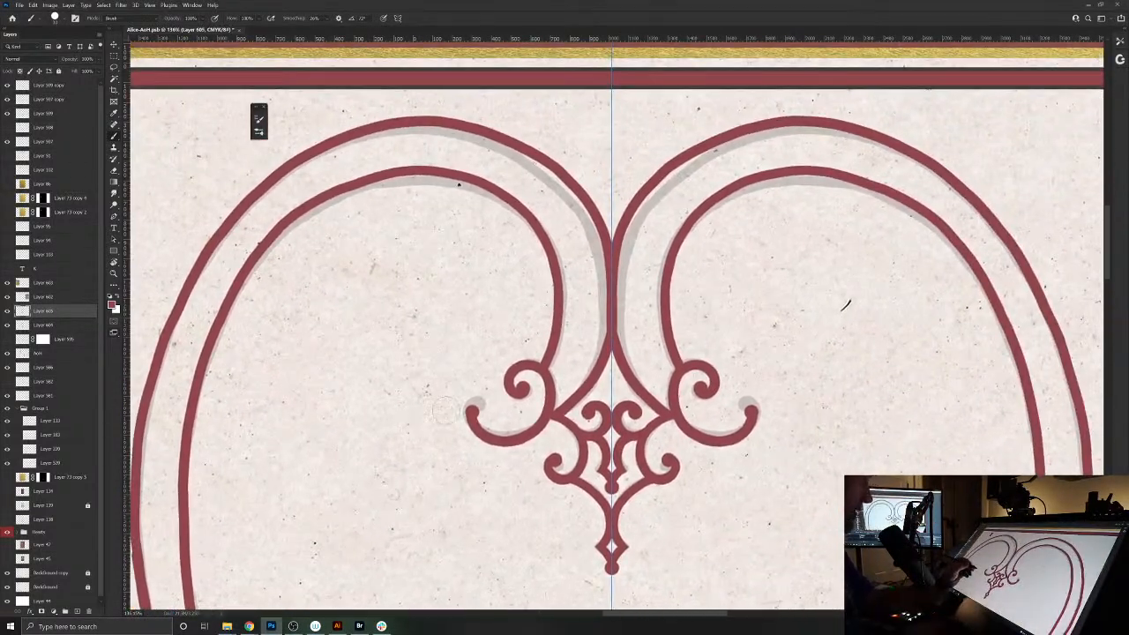
key(e)
mouse_move(569, 179)
mouse_down()
mouse_move(608, 246)
mouse_move(591, 375)
mouse_up()
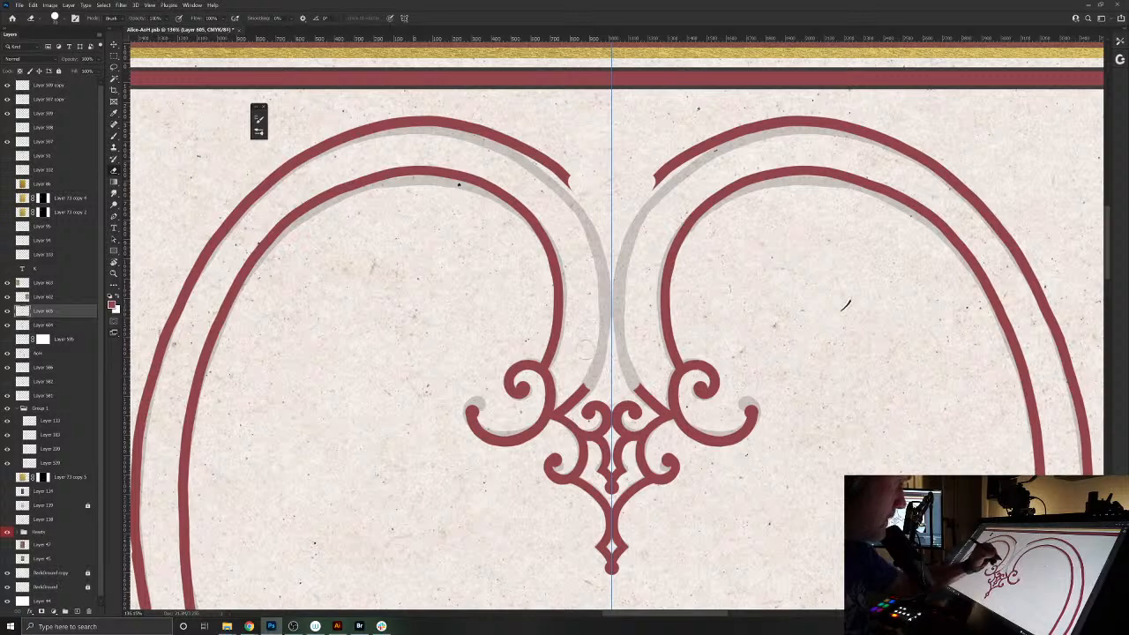
key(b)
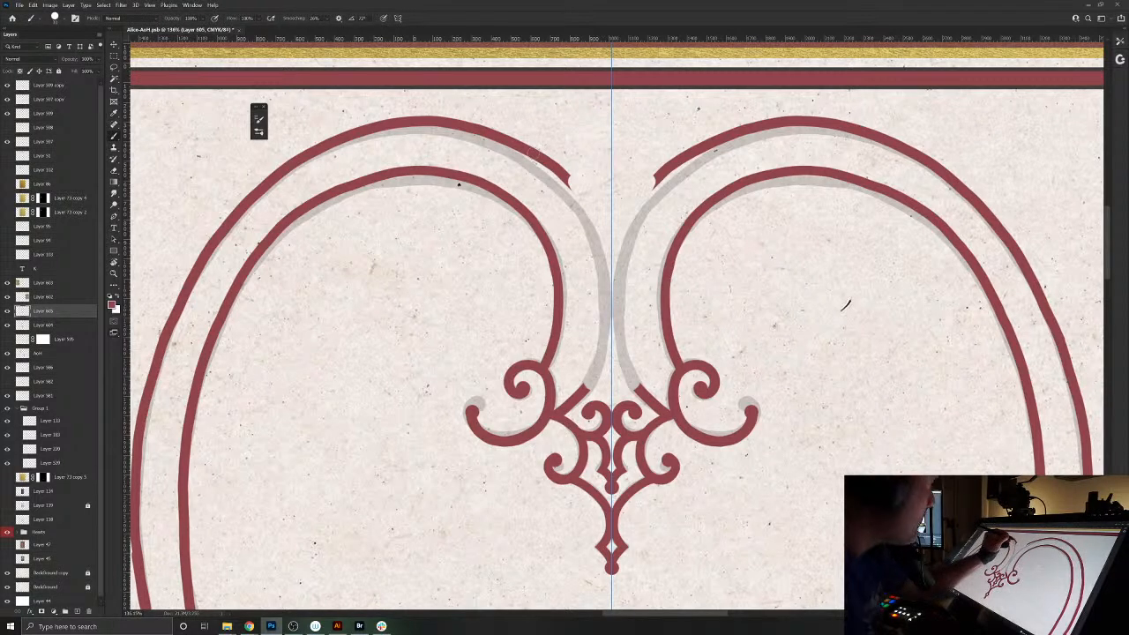
mouse_move(569, 180)
mouse_down()
mouse_move(611, 275)
mouse_move(611, 328)
mouse_move(575, 414)
mouse_up()
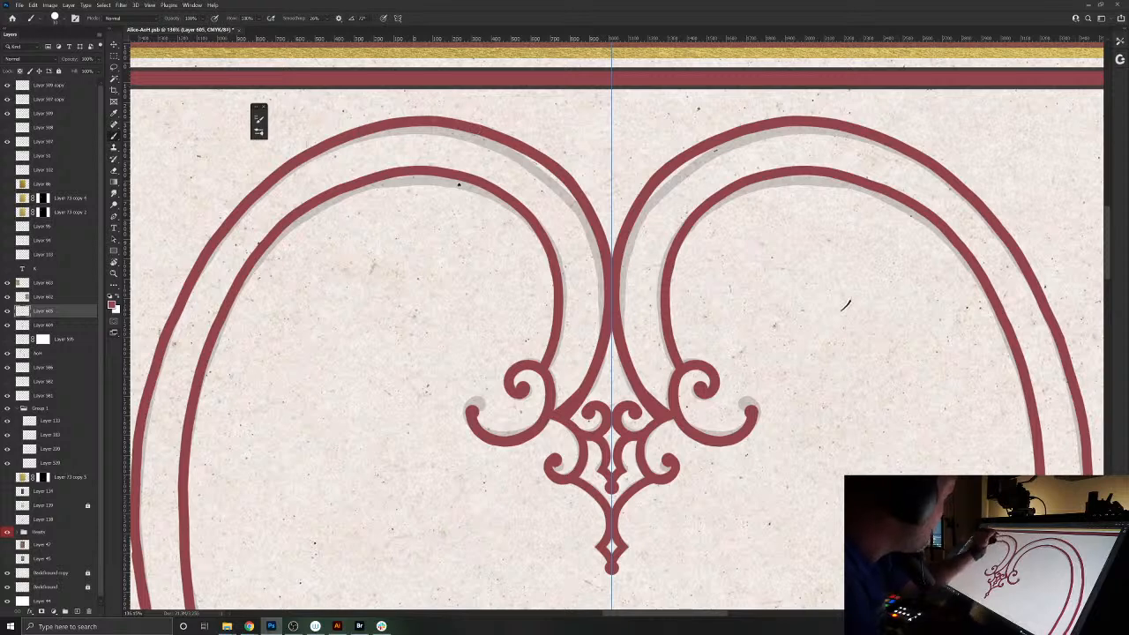
key(e)
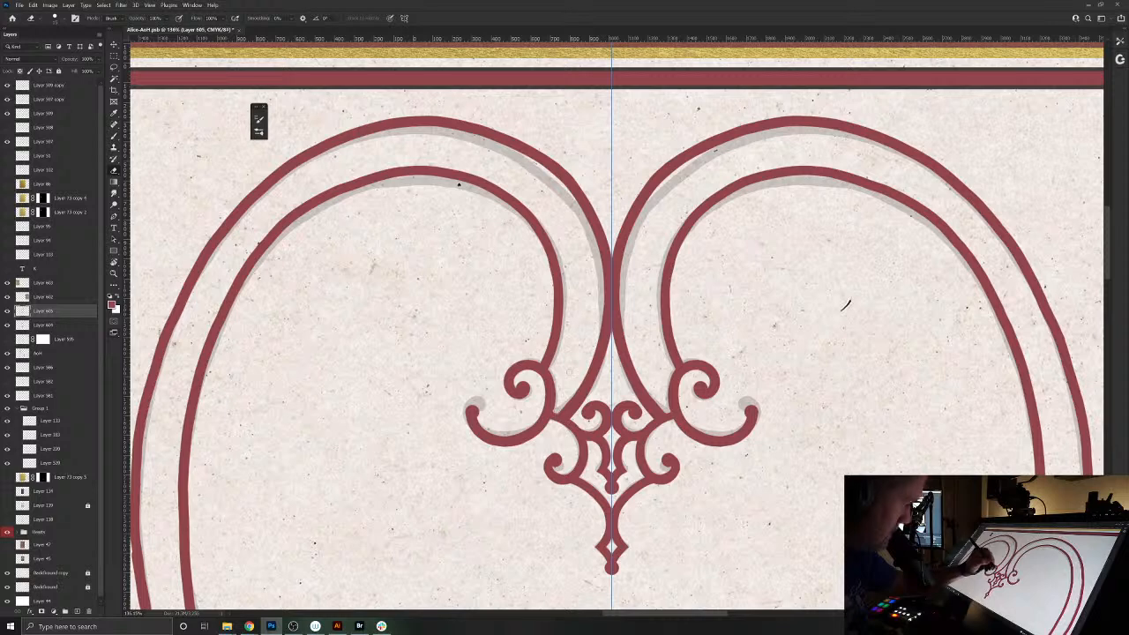
key(b)
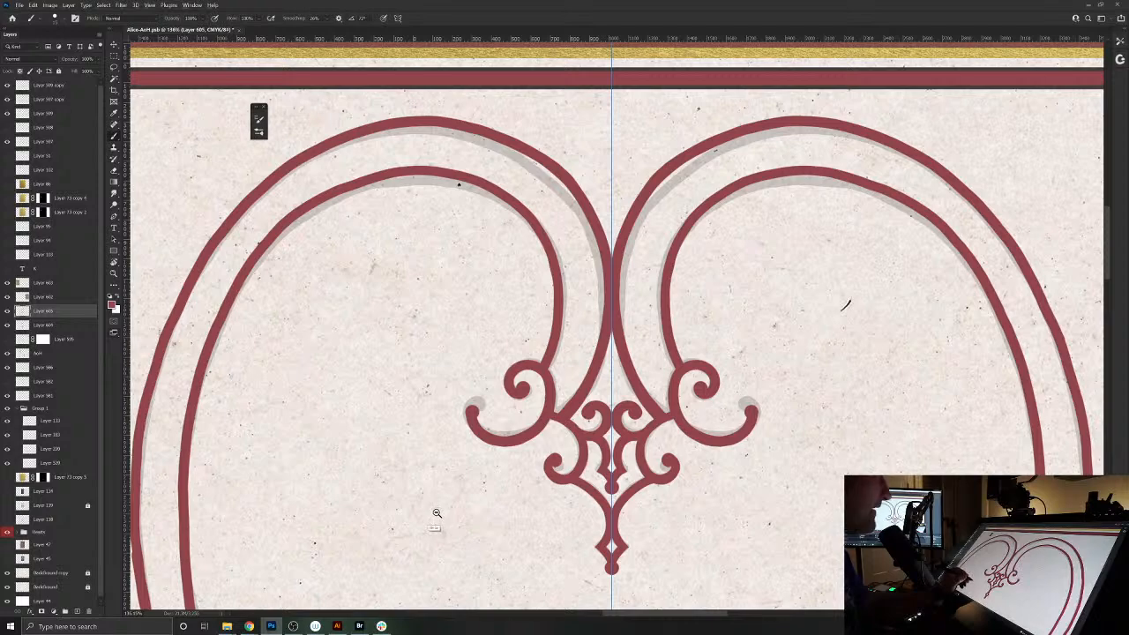
- Examine the inked double-line heart on the whole card beside the neighbouring aces
scroll(423, 512, down, 3)
drag(358, 516, 598, 425)
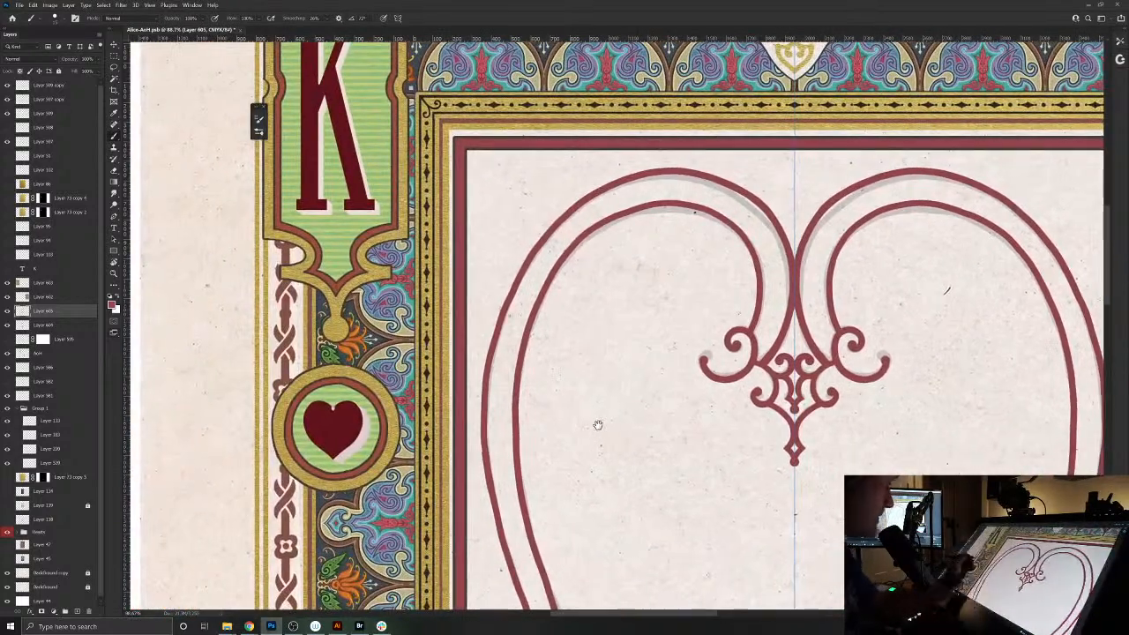
key(e)
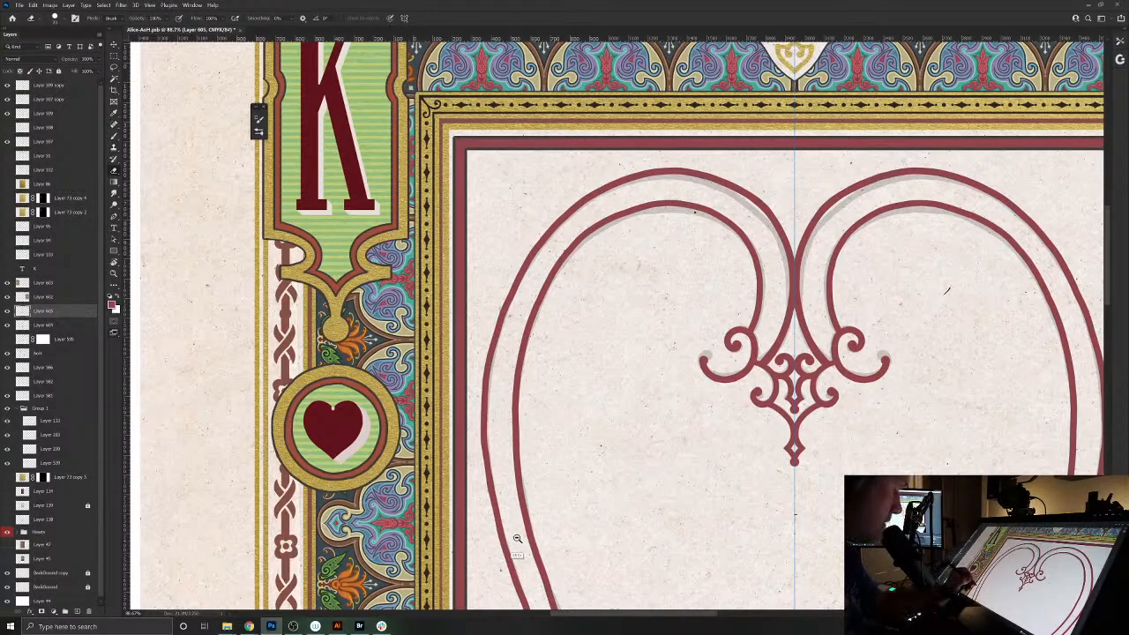
scroll(516, 538, down, 4)
scroll(407, 332, up, 2)
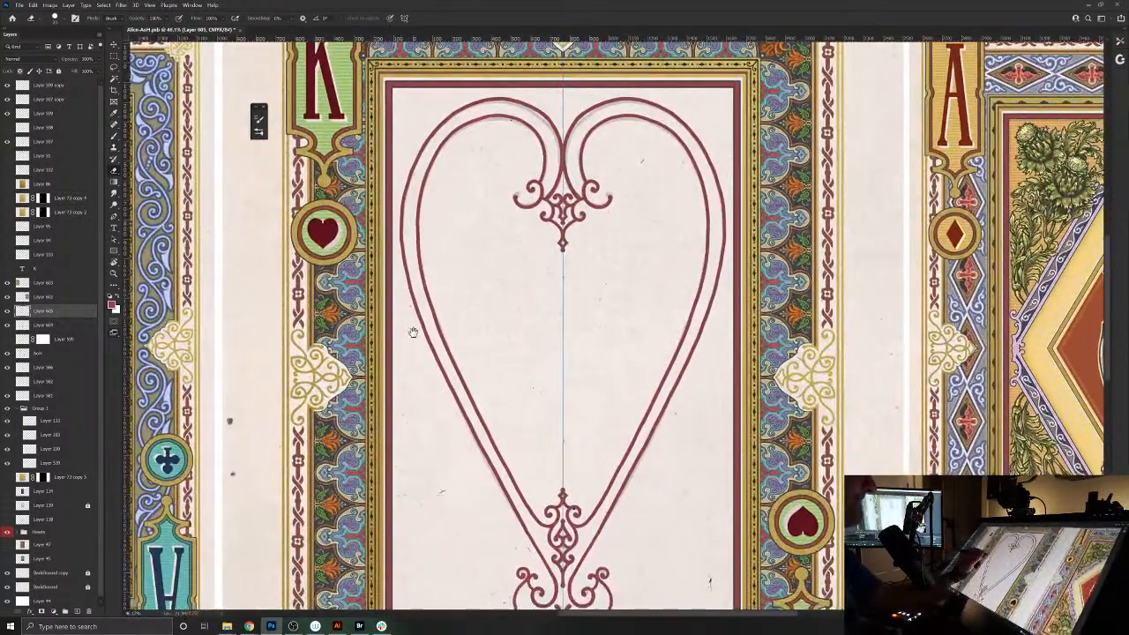
scroll(458, 467, down, 3)
scroll(456, 478, up, 2)
drag(455, 478, 472, 436)
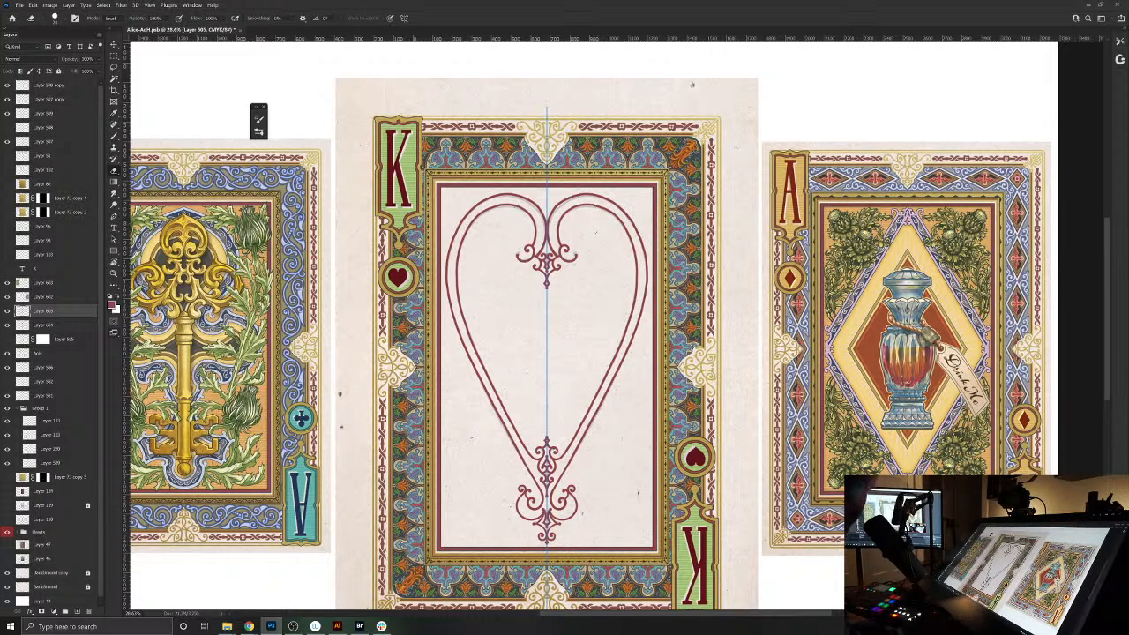
- Switch to Slack and move its window off the artwork, then close Adobe Bridge along with its What's new notice
key(alt+Tab)
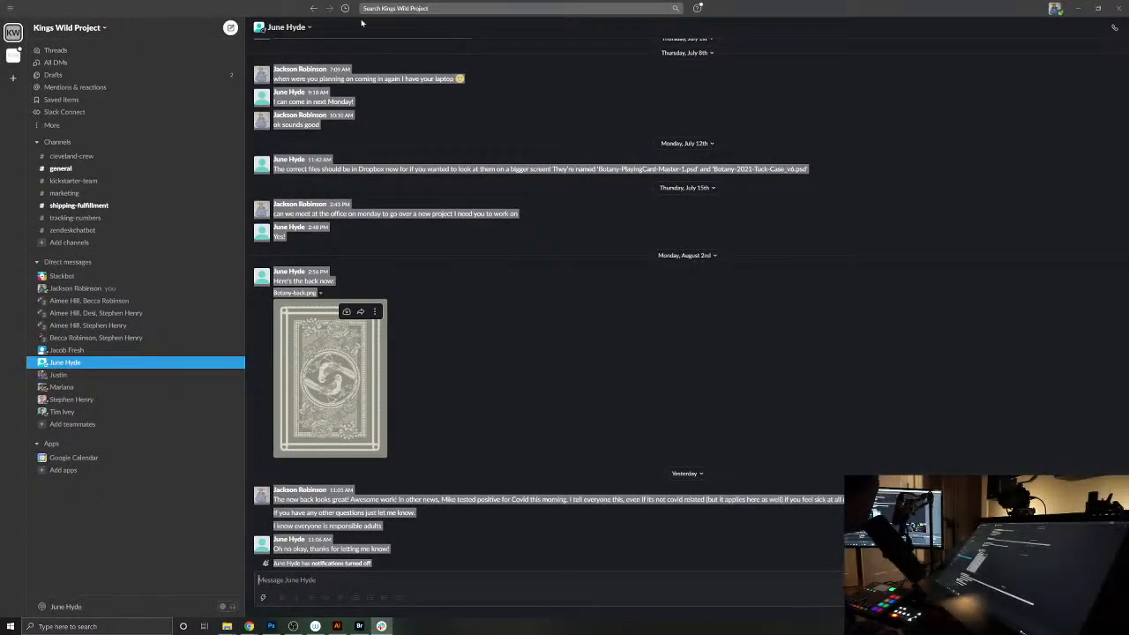
click(1097, 10)
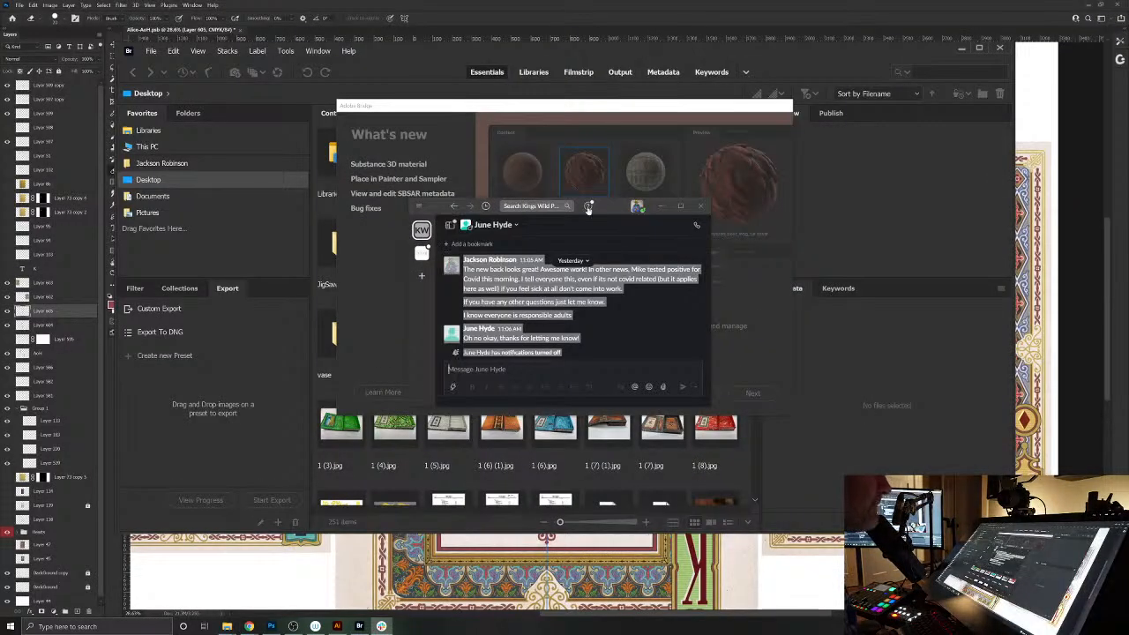
drag(588, 209, 0, 339)
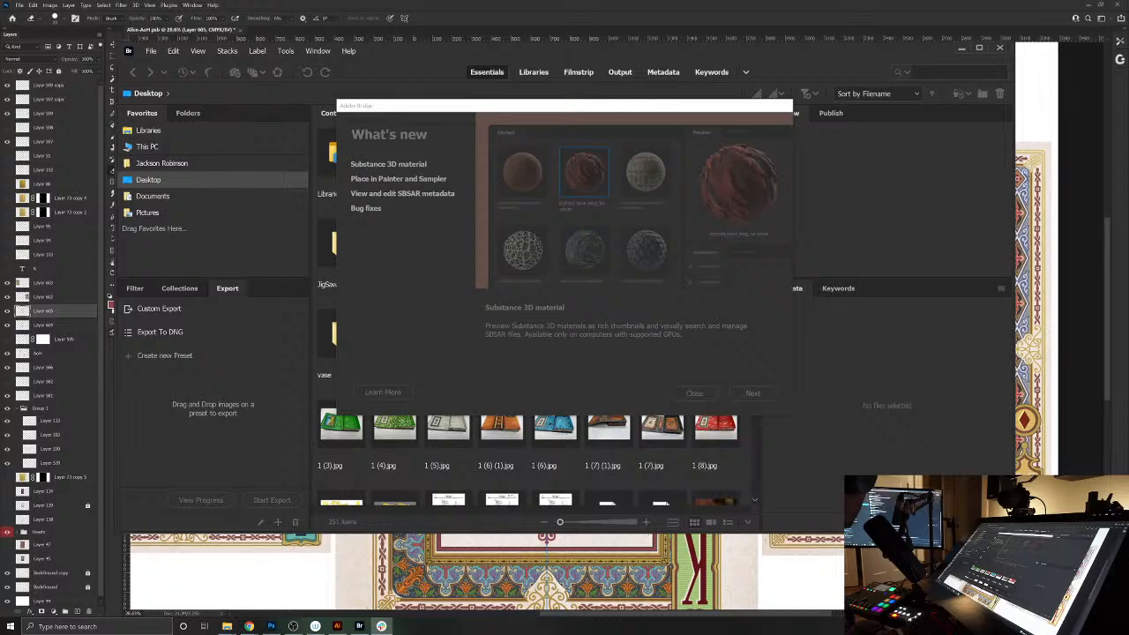
click(682, 161)
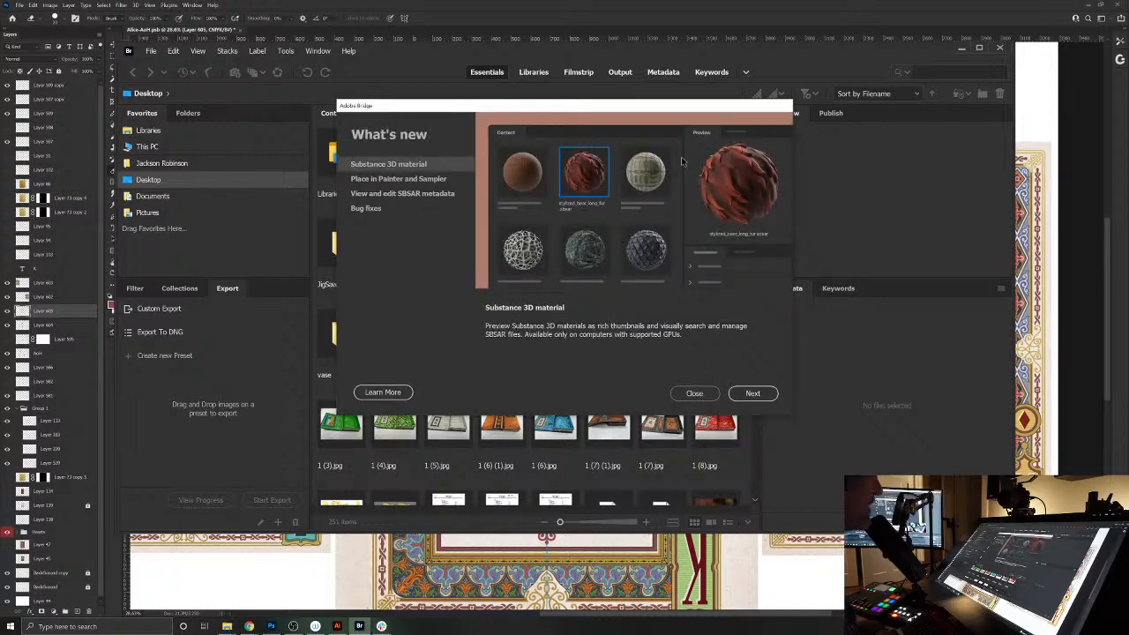
click(694, 393)
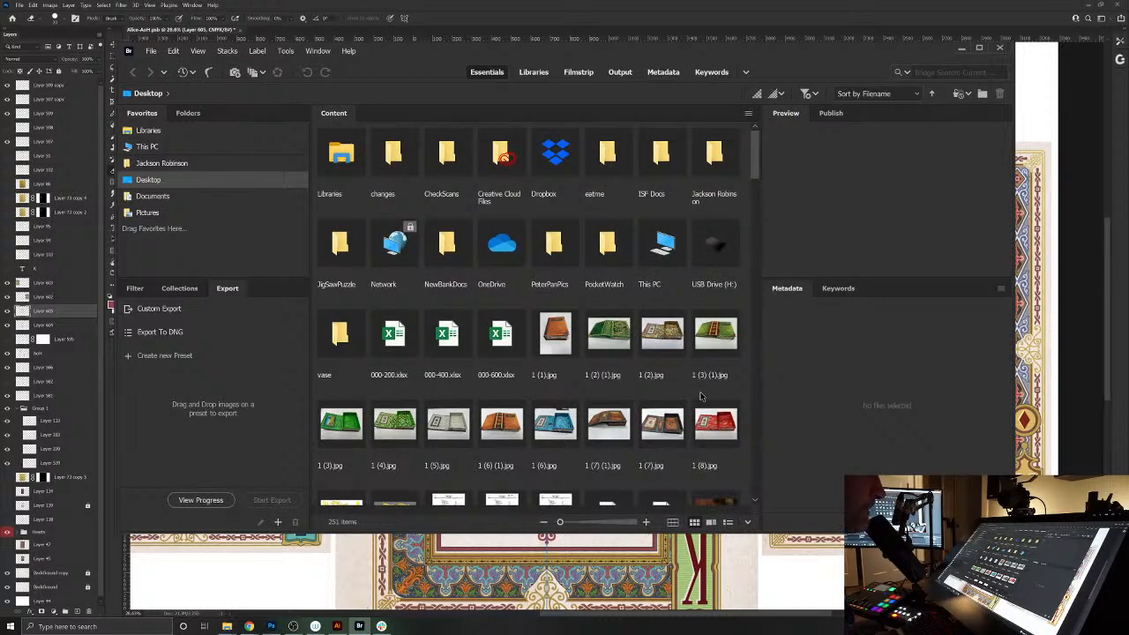
click(1000, 48)
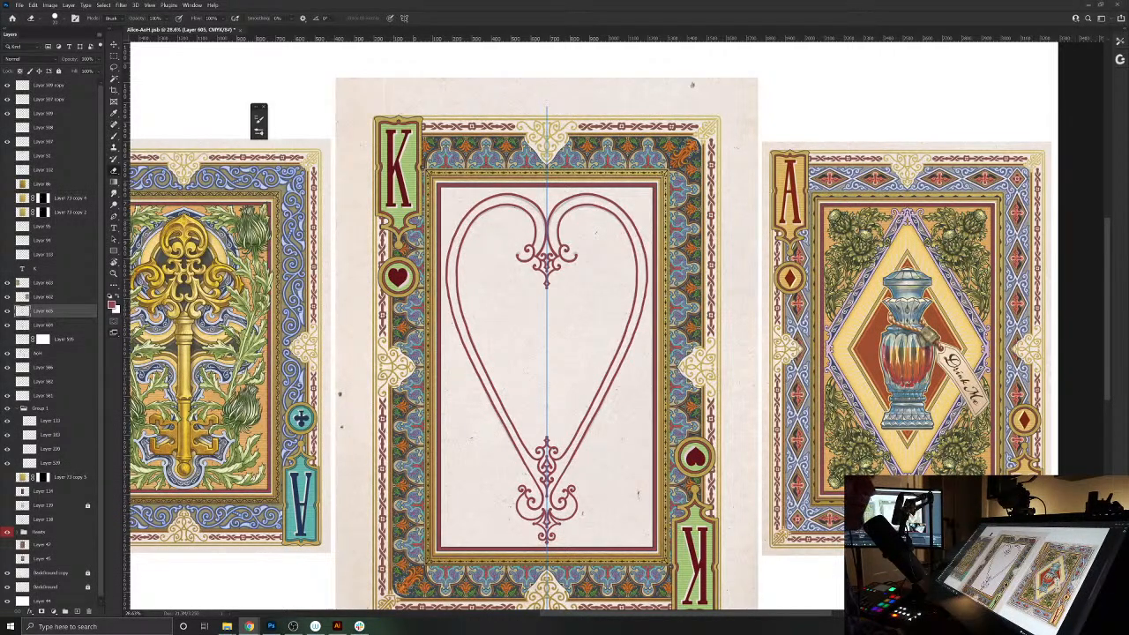
- Look through the Dropbox project folders in File Explorer, including the contents of 2020YouTube, and close the window
click(227, 626)
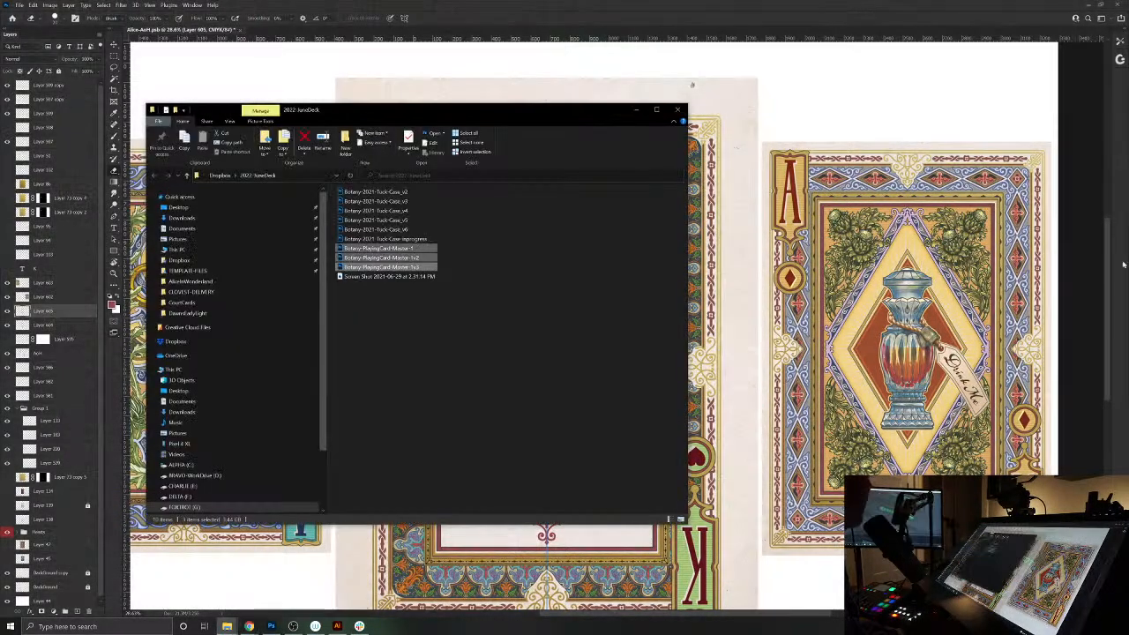
click(185, 342)
scroll(467, 347, down, 7)
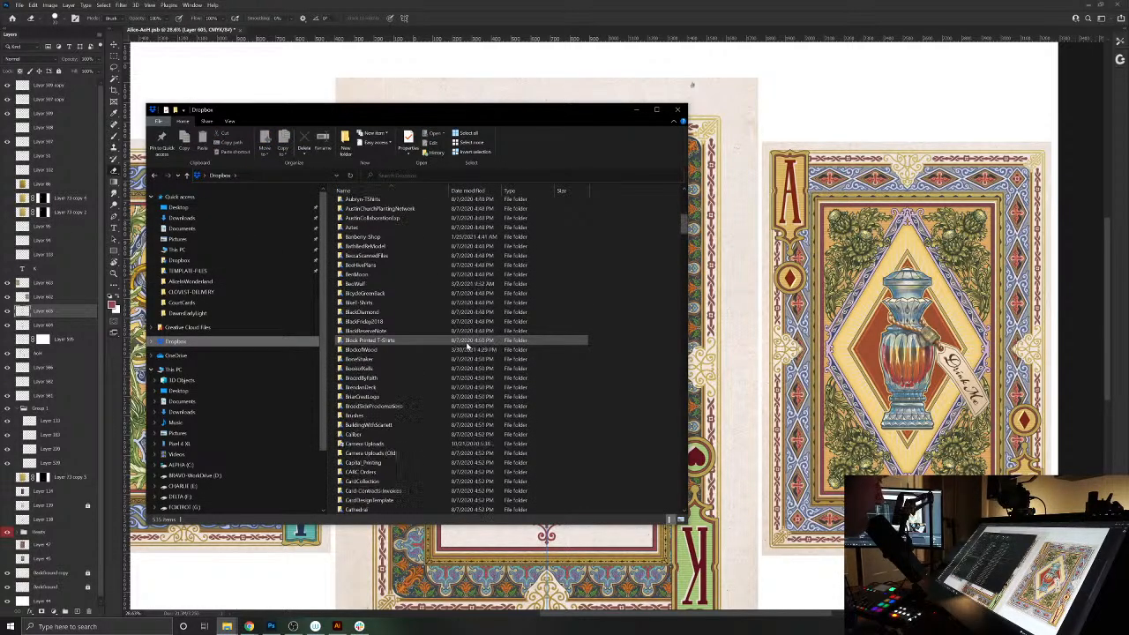
scroll(467, 346, up, 11)
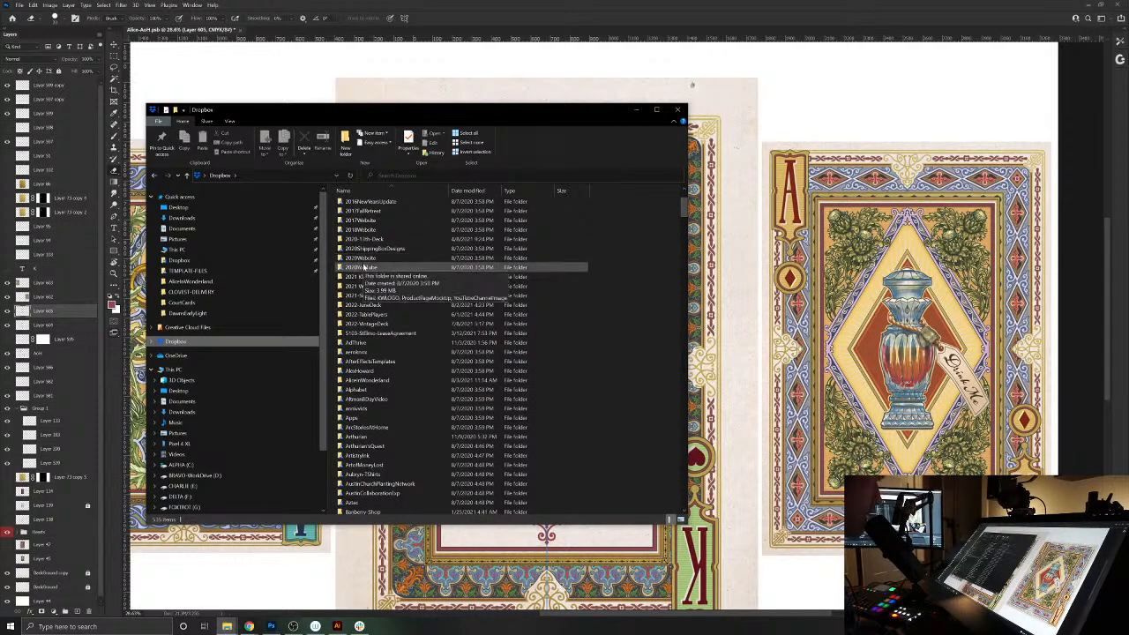
double_click(365, 267)
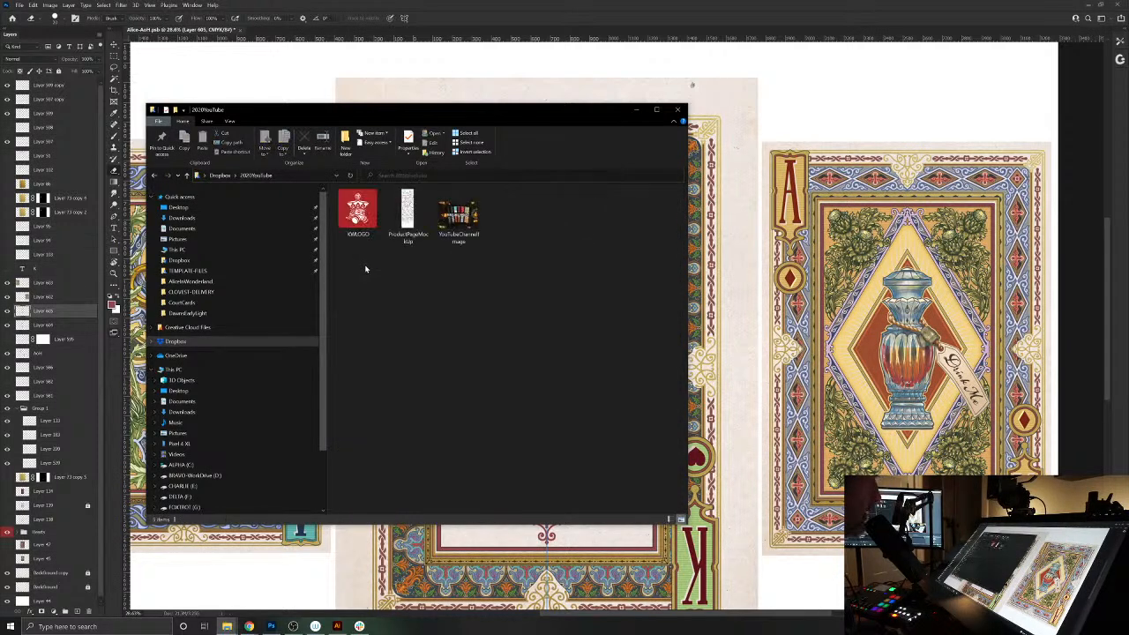
click(155, 174)
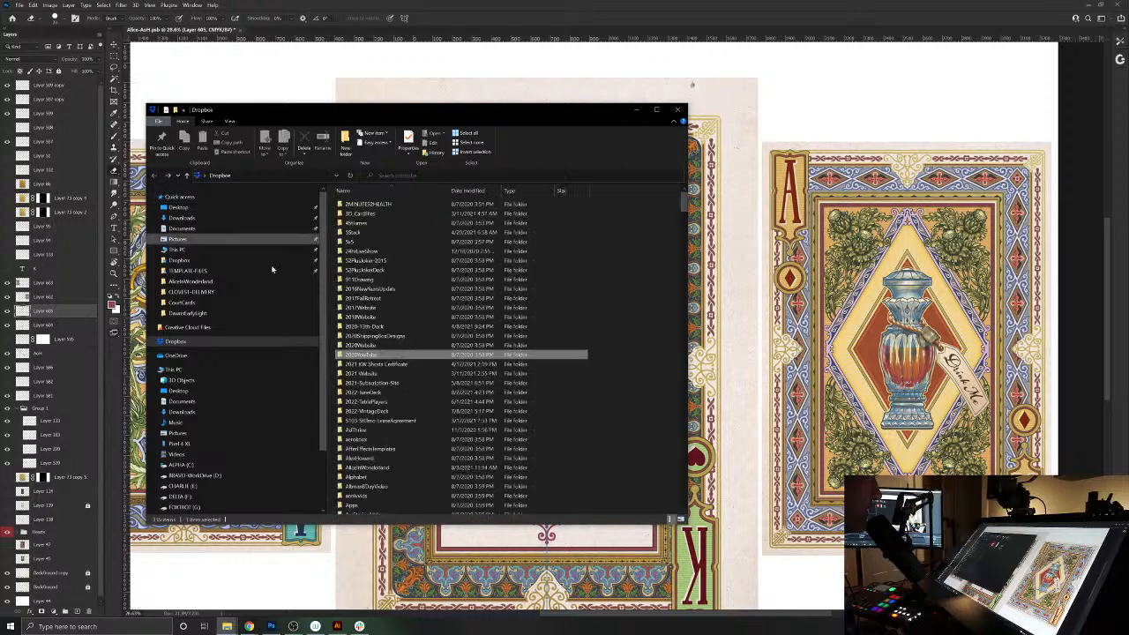
scroll(448, 375, down, 15)
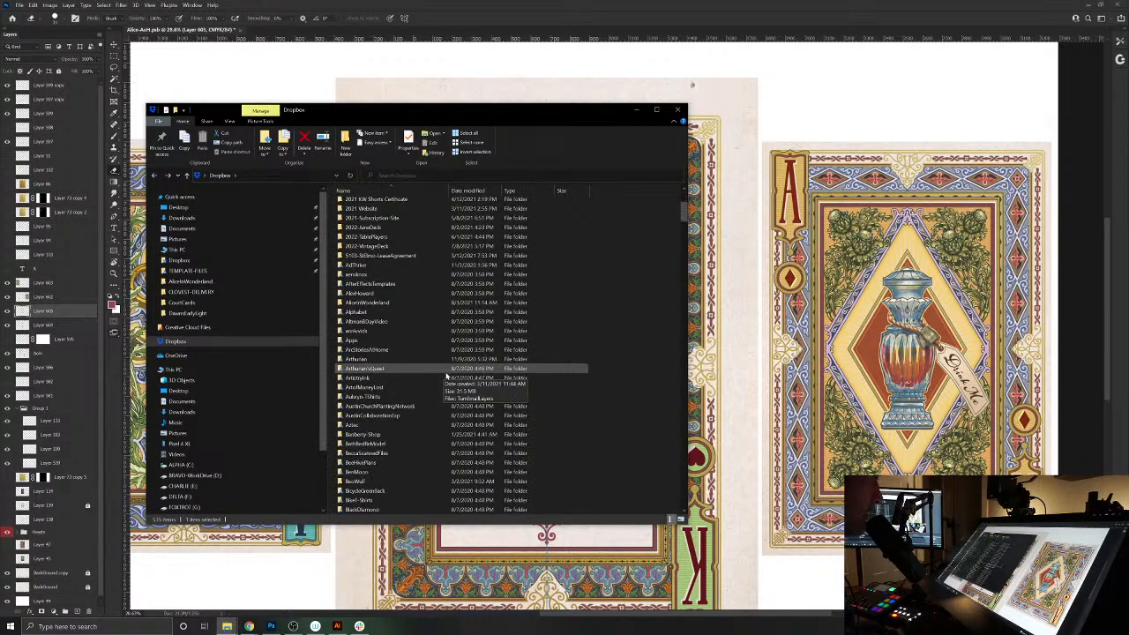
scroll(447, 376, down, 3)
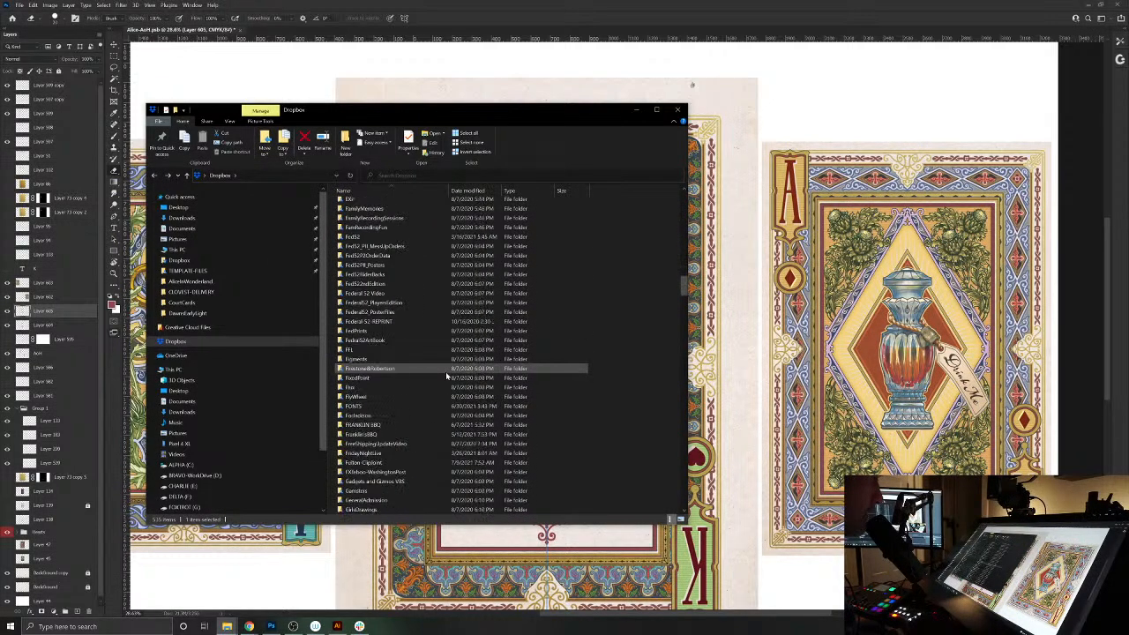
click(678, 110)
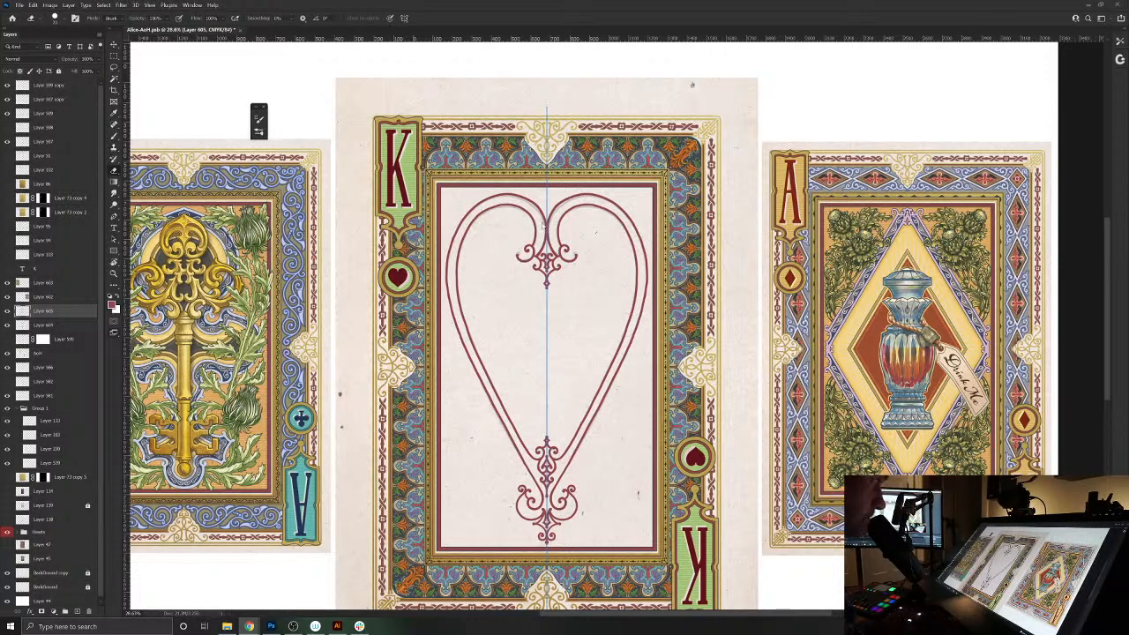
- Open the Ace of Diamonds file AoD from the CourtCards folder in Photoshop
click(19, 5)
click(253, 114)
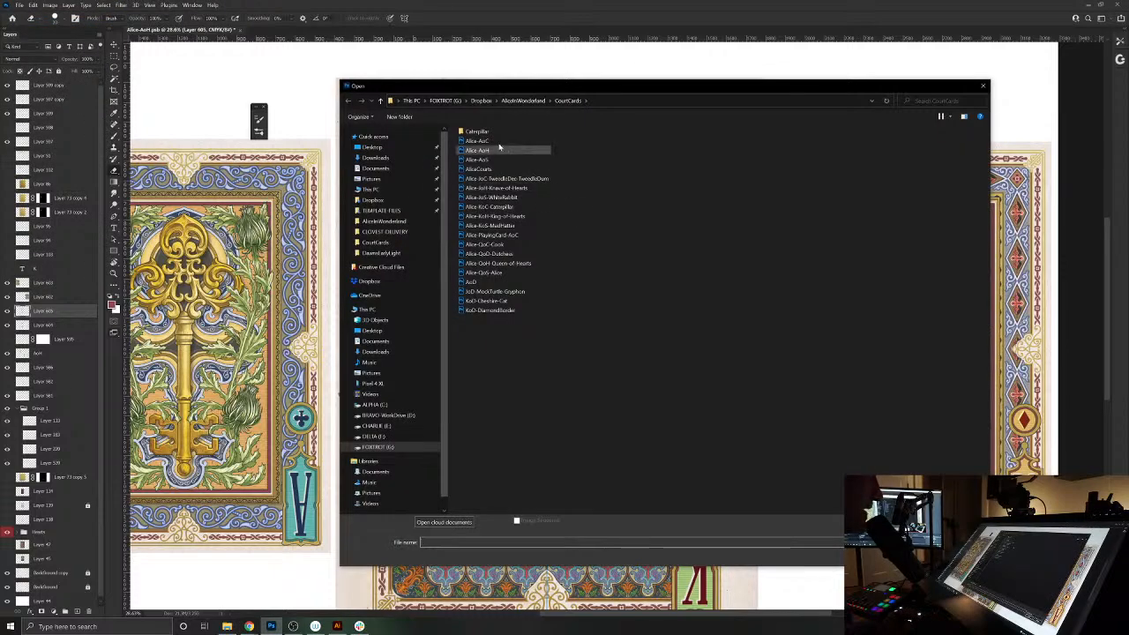
click(481, 141)
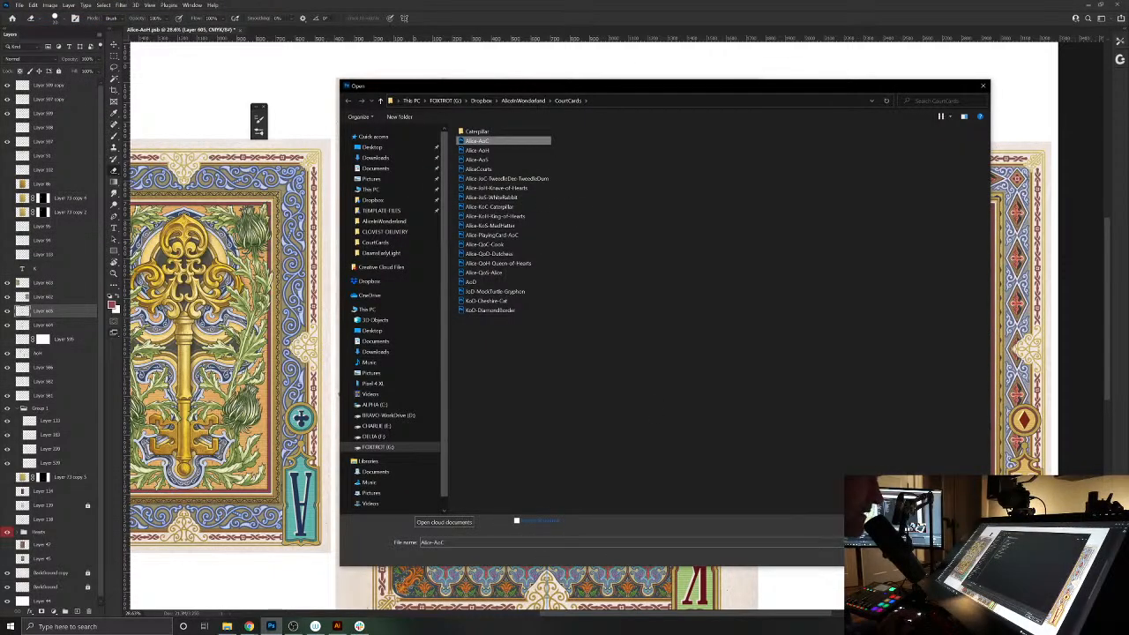
double_click(471, 282)
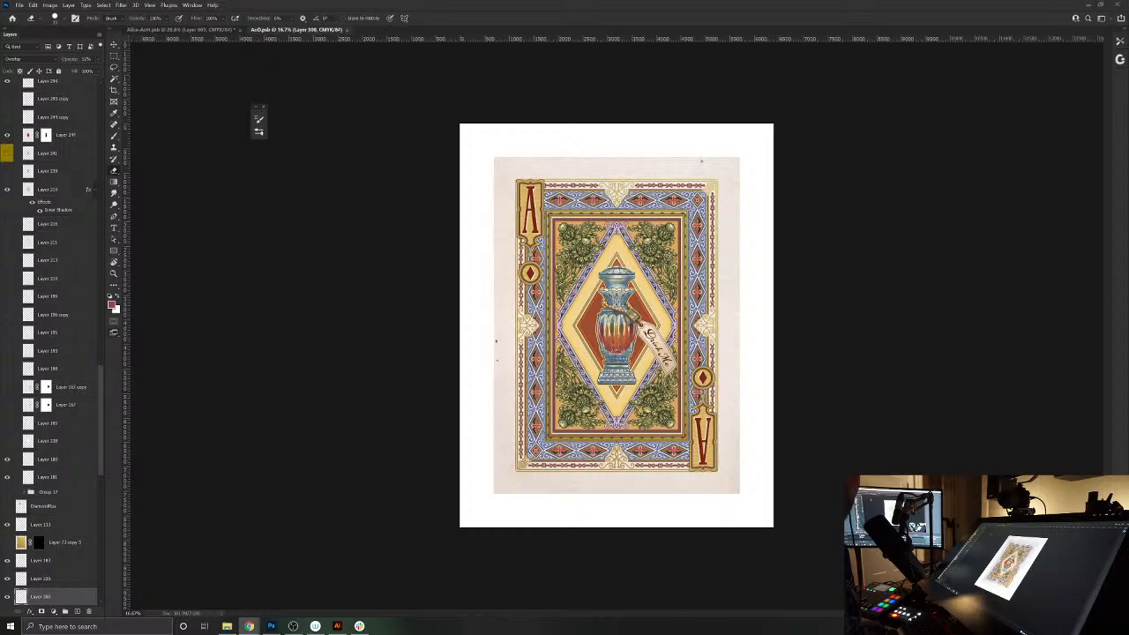
- Switch to Chrome and play the YouTube video "The Weekly Wednesday Update - July 14, 2021" in full screen
key(alt+Tab)
drag(1079, 105, 811, 72)
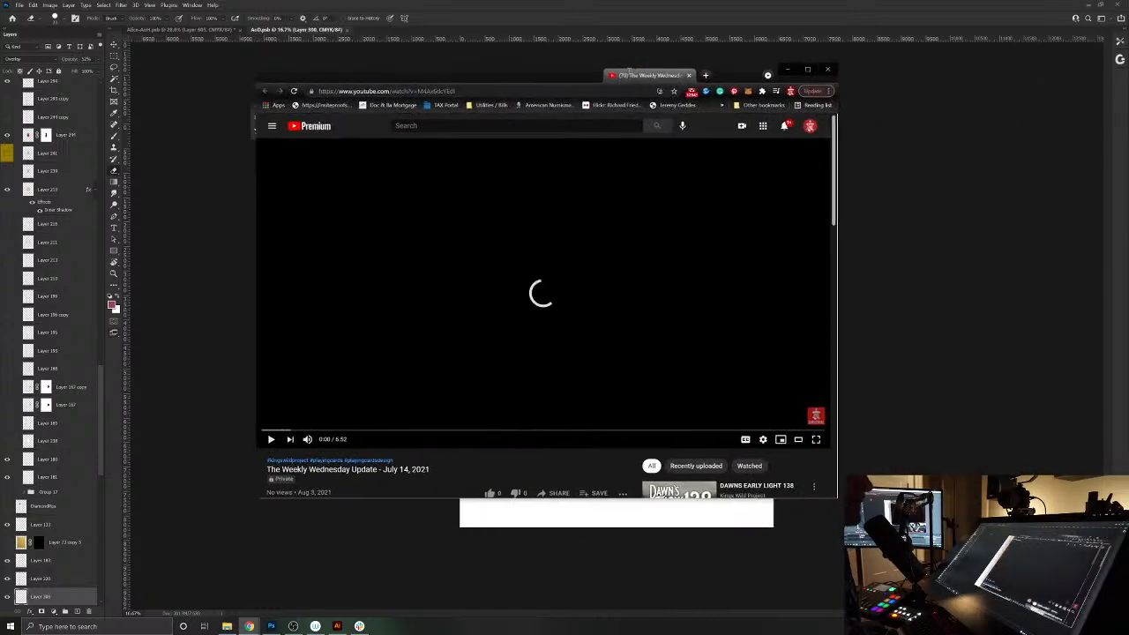
click(808, 71)
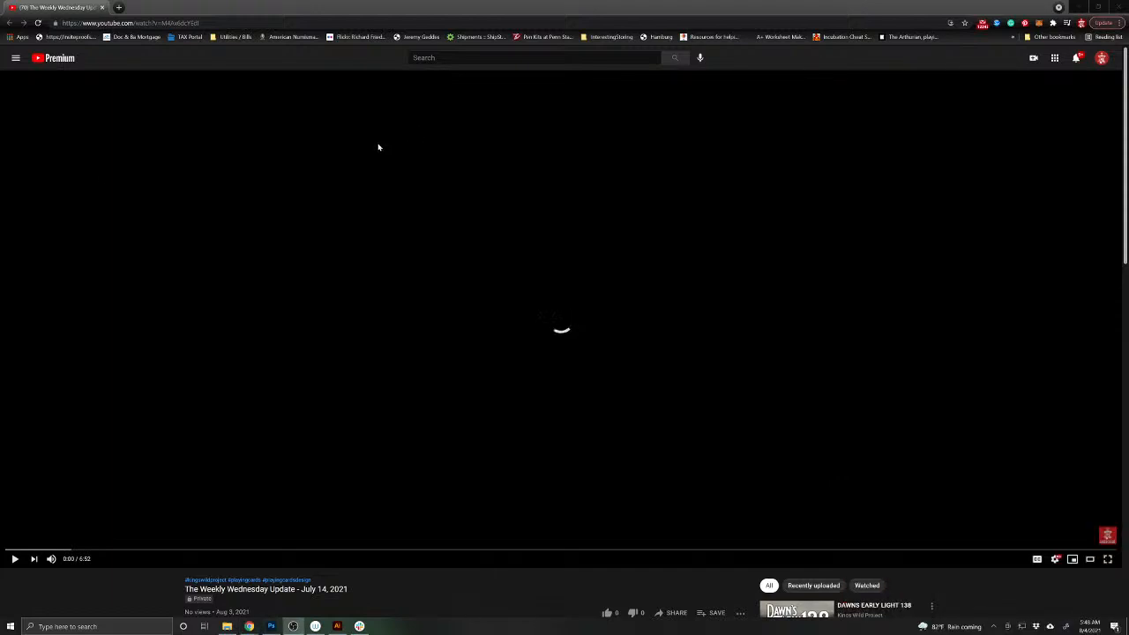
click(1099, 560)
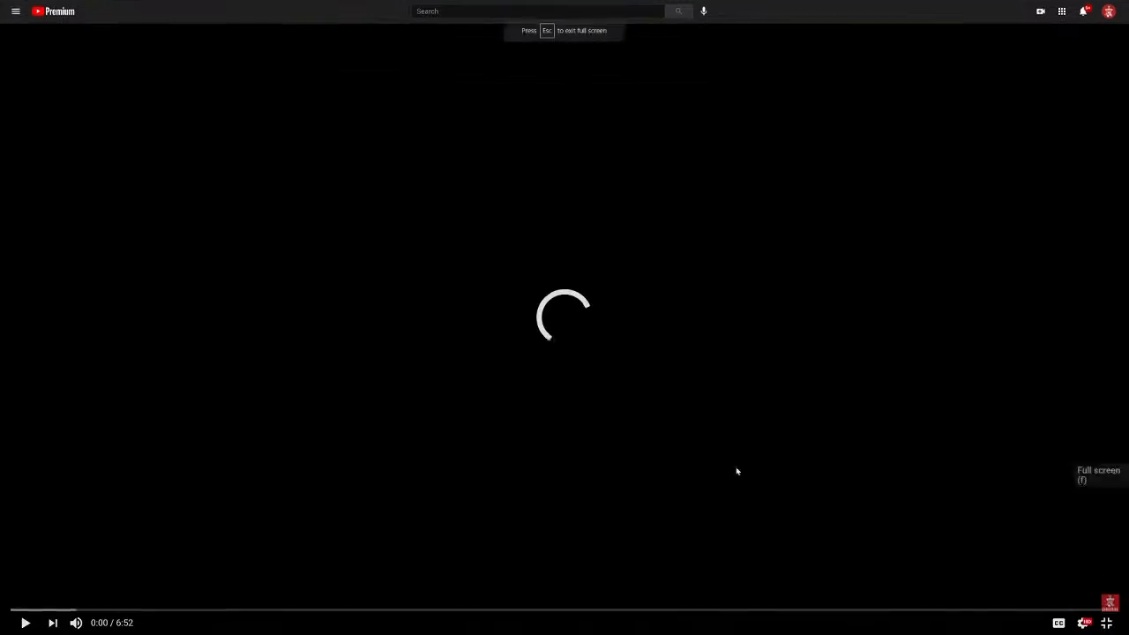
click(24, 623)
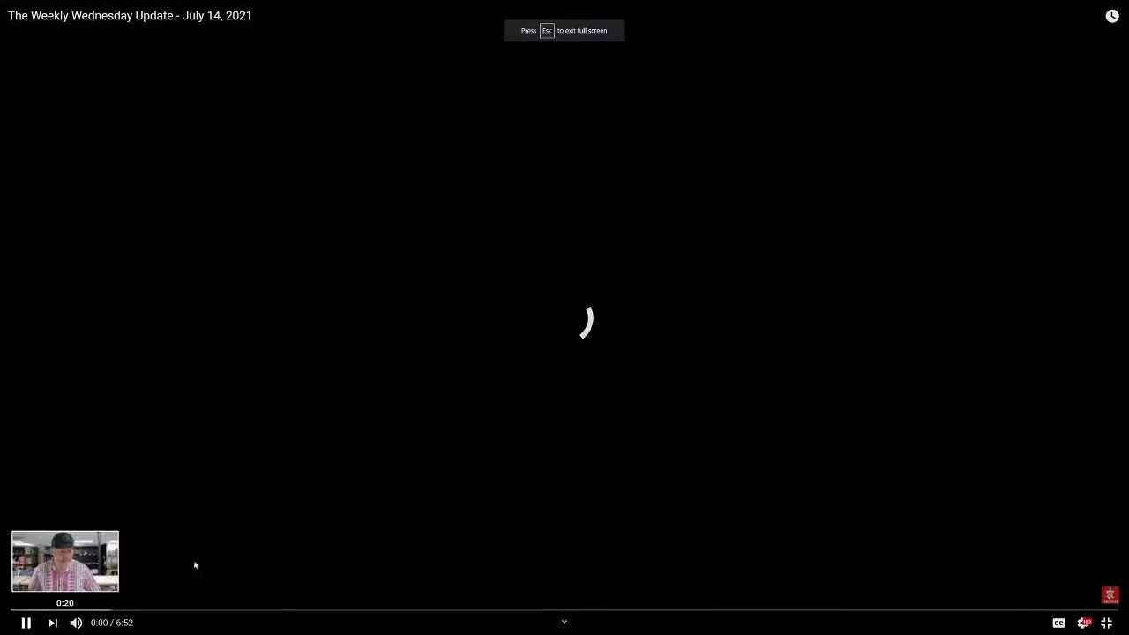
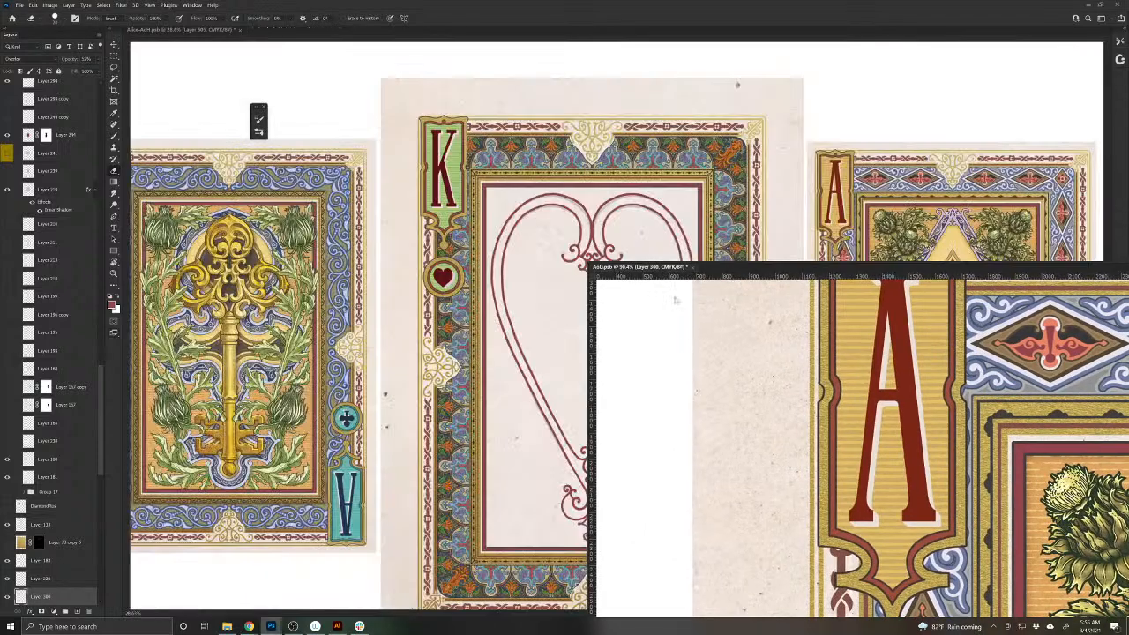
key(v)
click(1032, 486)
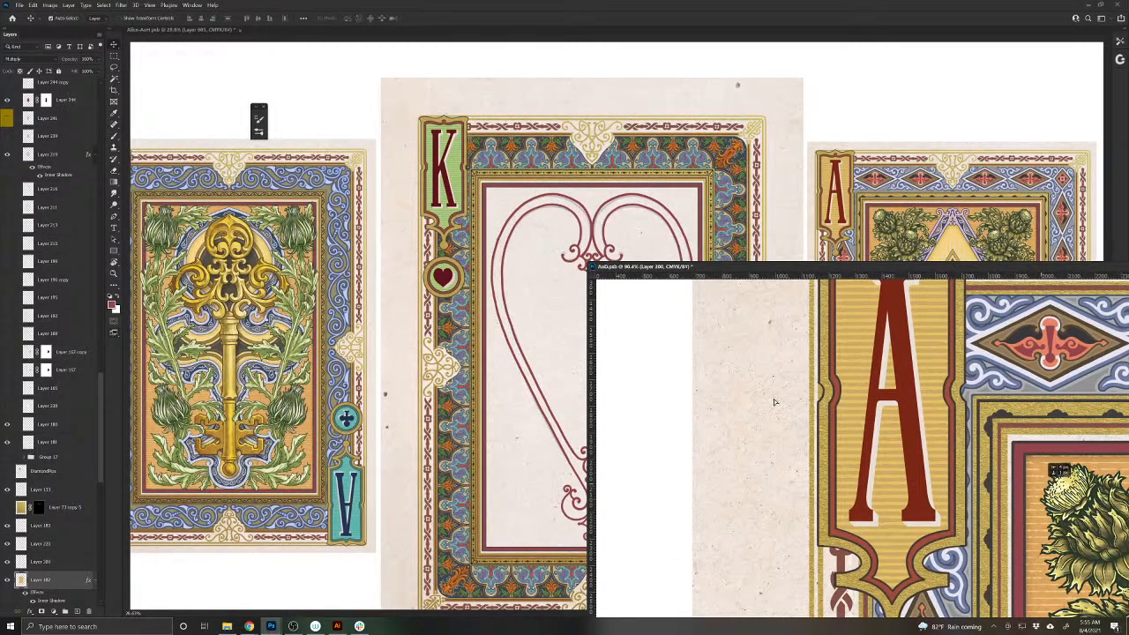
drag(774, 402, 555, 307)
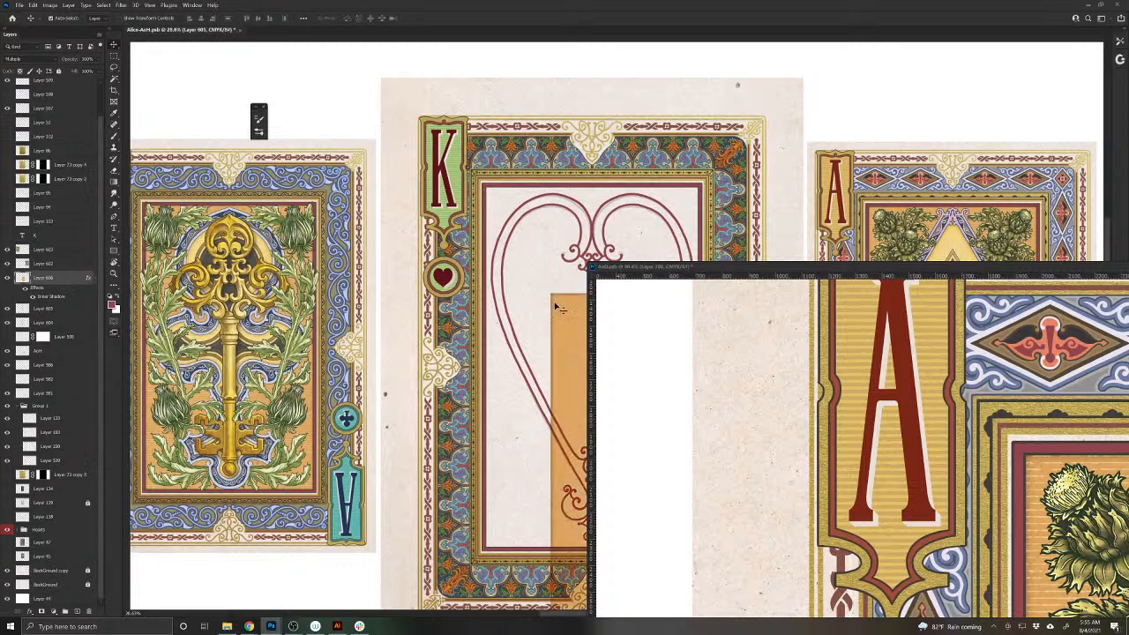
key(ctrl+z)
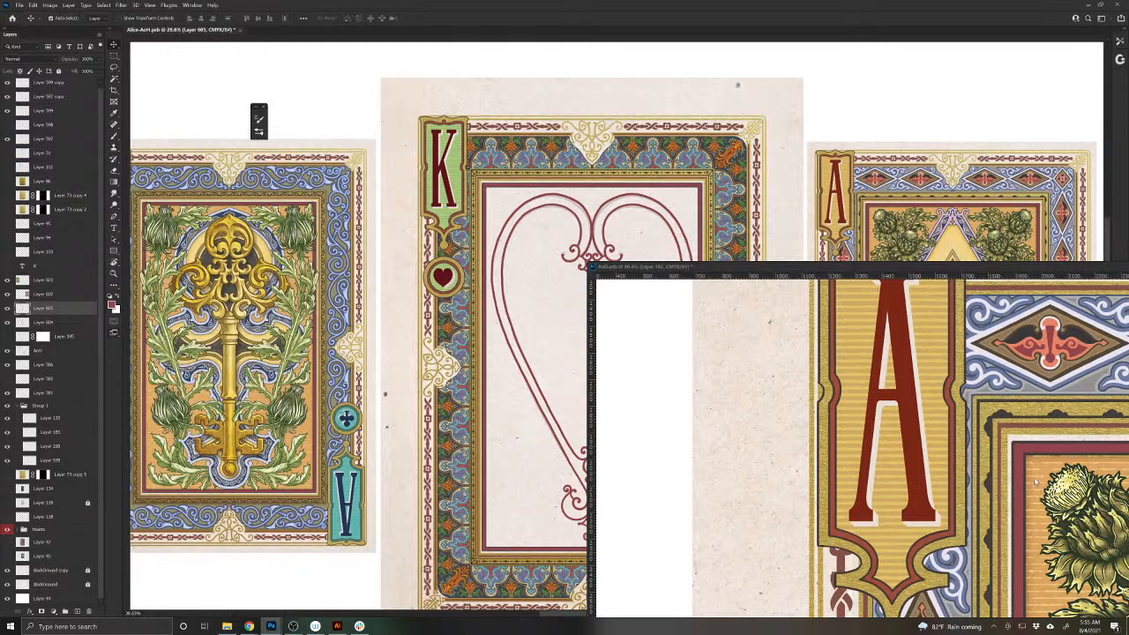
- Copy the orange background layer from AoD.psb into the heart card, fitted to its central panel
click(801, 437)
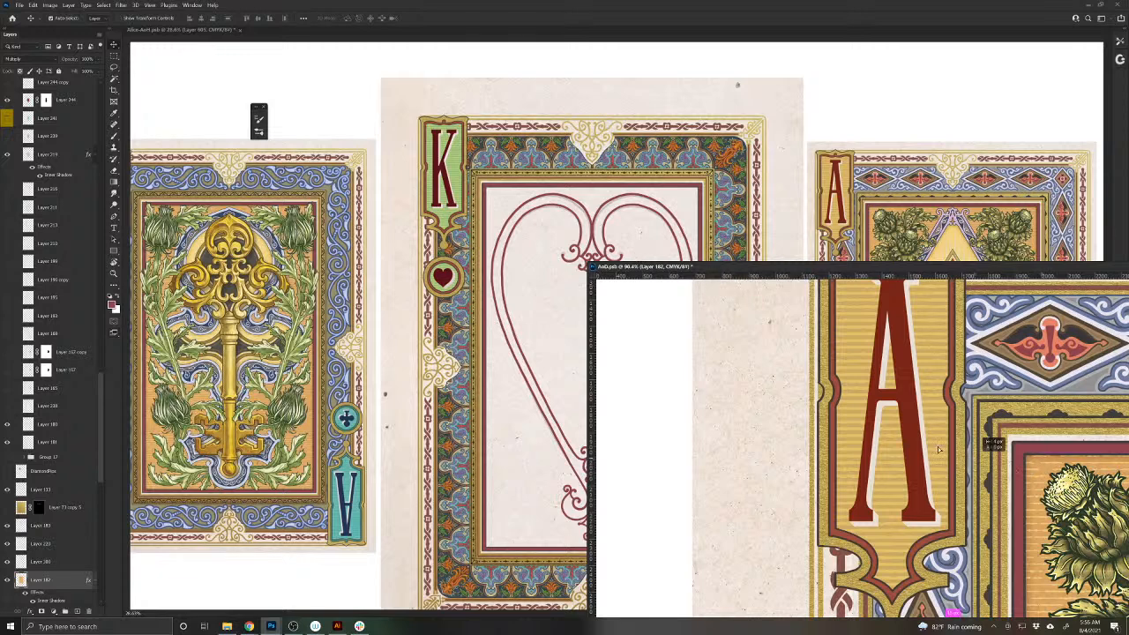
drag(748, 389, 579, 348)
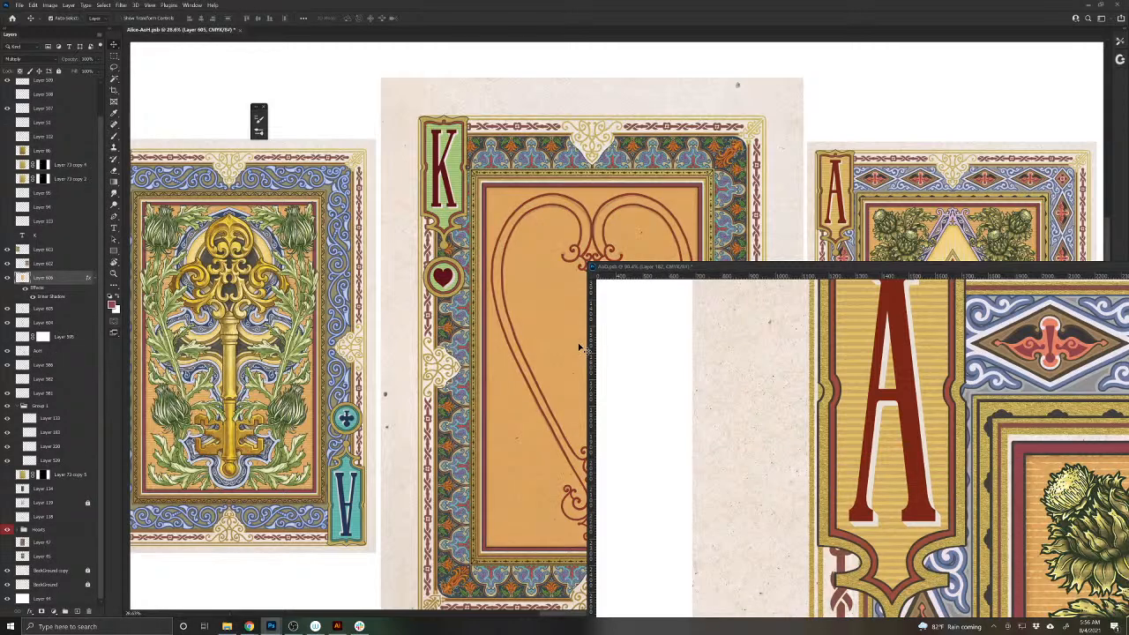
click(1031, 474)
drag(1033, 475, 576, 339)
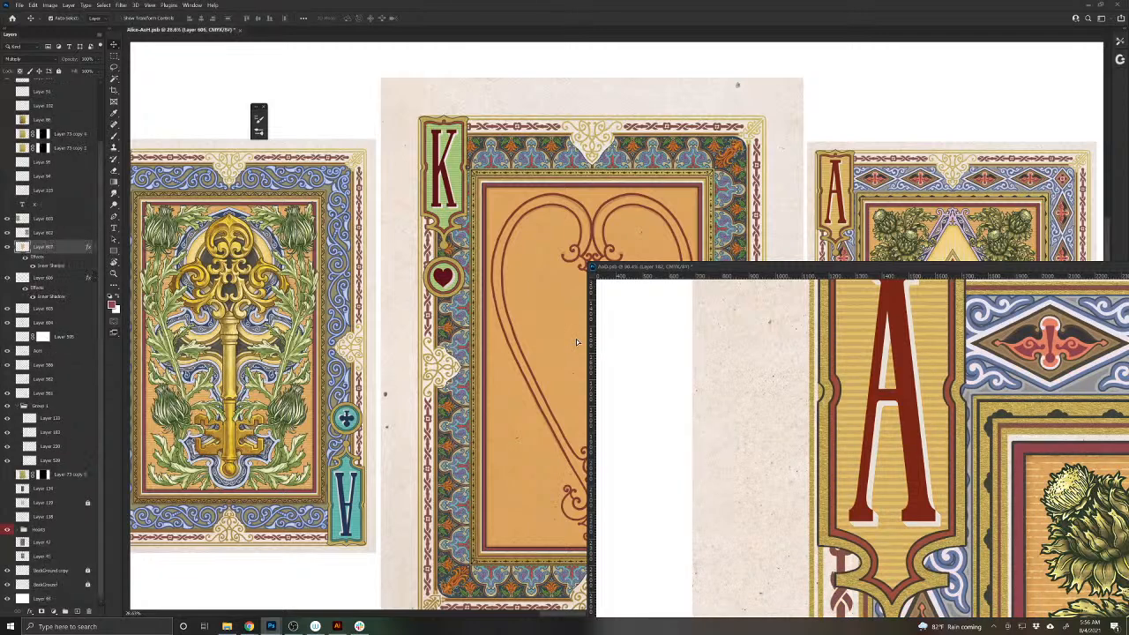
key(ctrl+z)
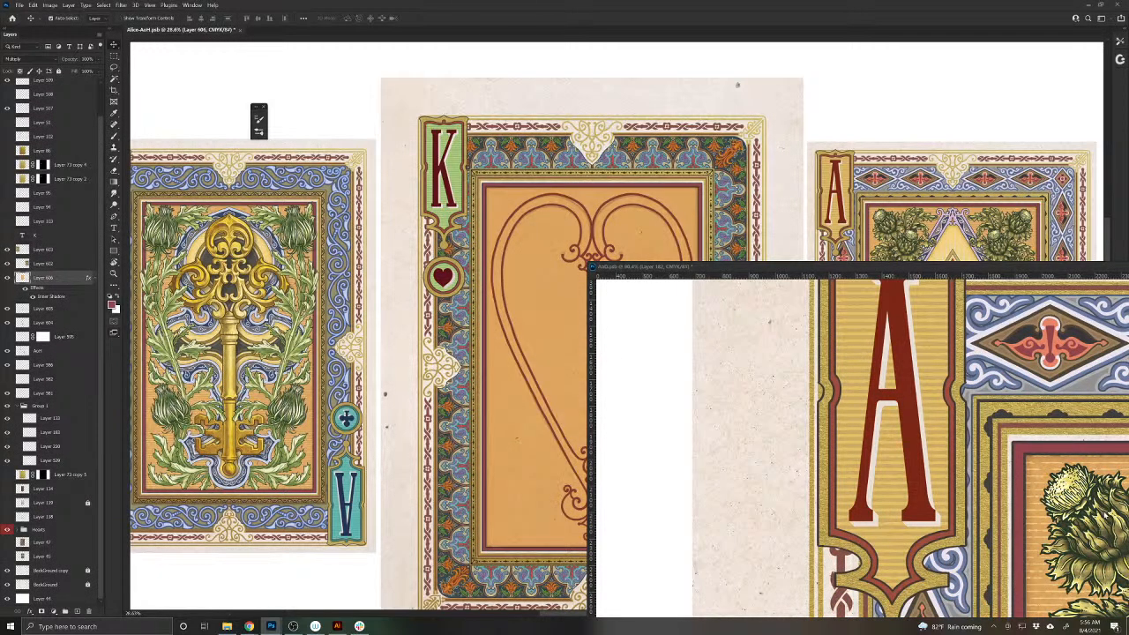
- Copy the horizontal line-texture overlay from AoD.psb onto the heart card's orange panel and close AoD.psb without saving
click(1035, 475)
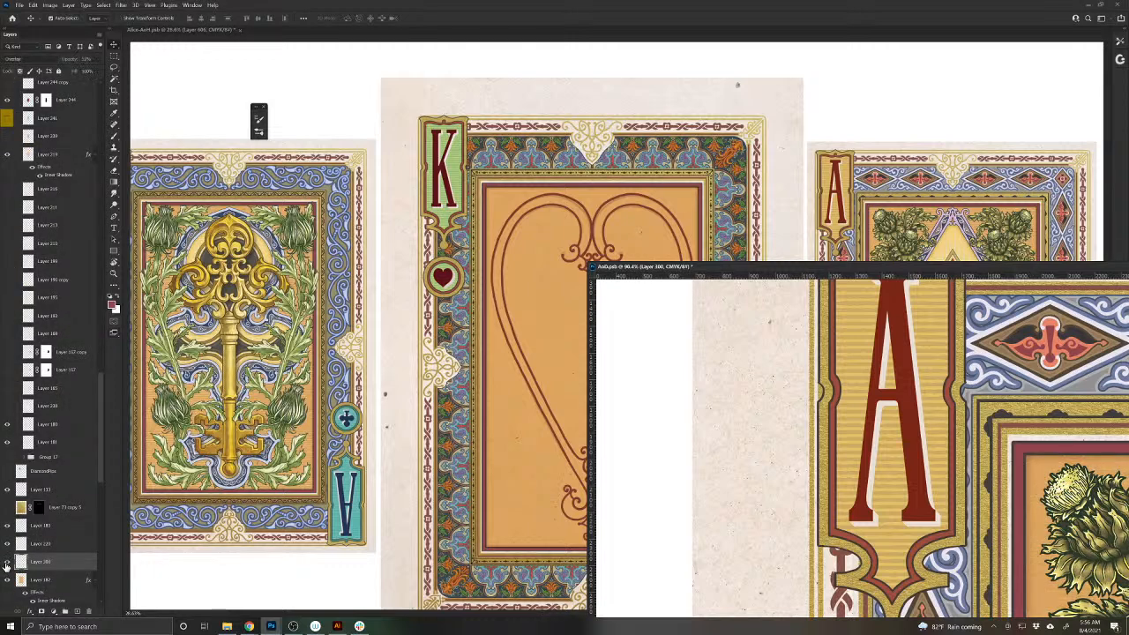
click(503, 361)
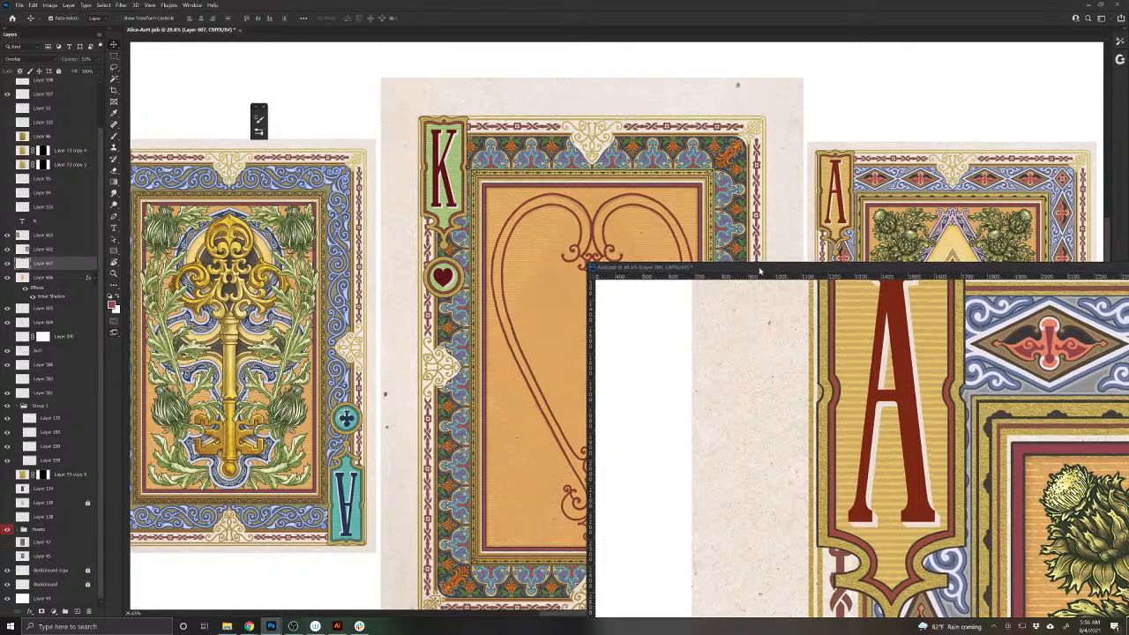
drag(765, 269, 353, 245)
drag(815, 236, 703, 324)
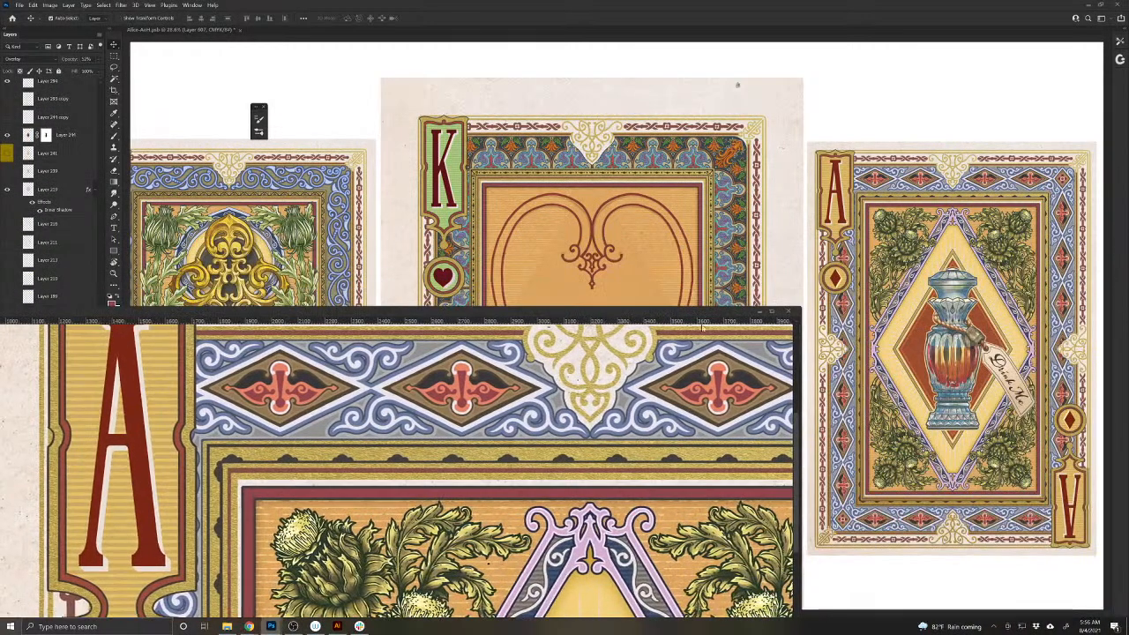
click(787, 313)
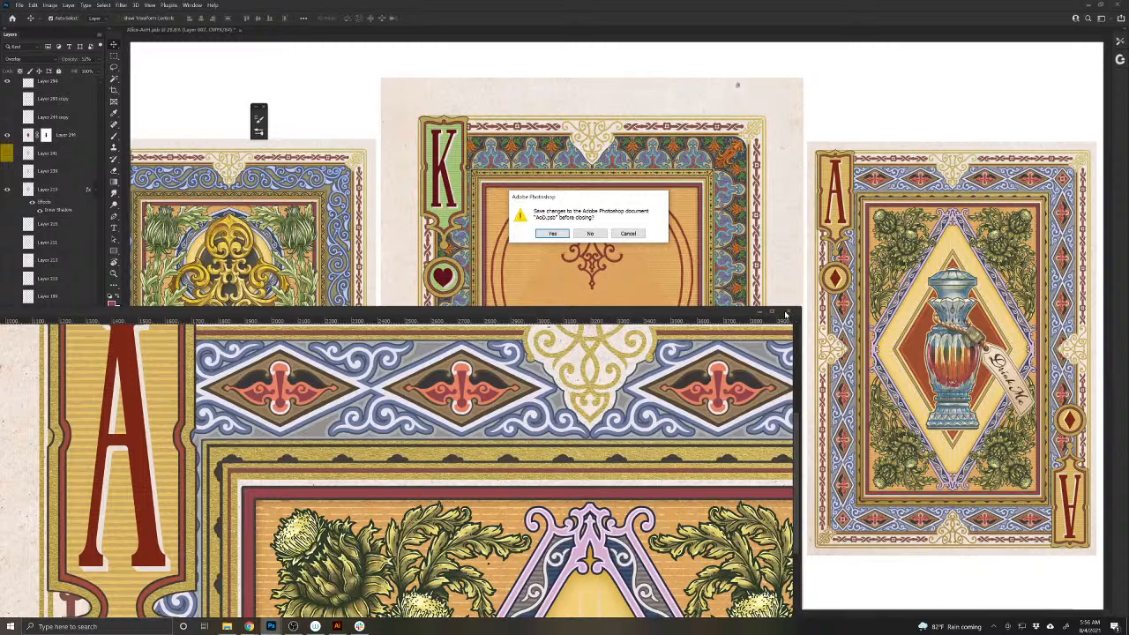
click(590, 233)
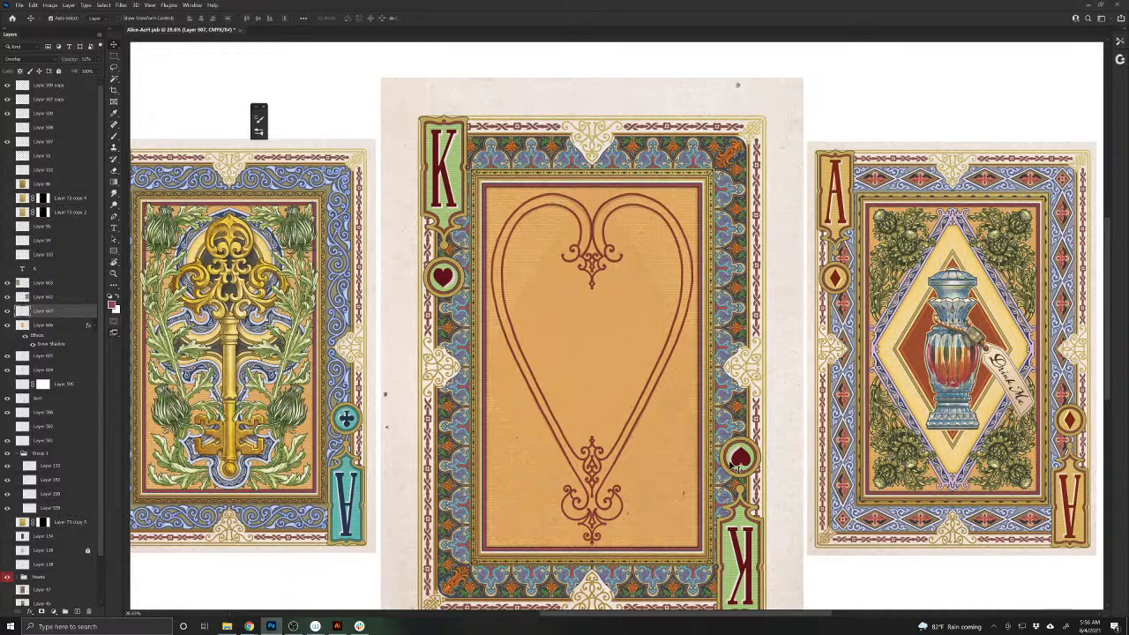
- Choose a broken horizontal-line brush from the presets, testing one with a short stroke on the orange panel beside the heart's top ornament
key(ctrl)
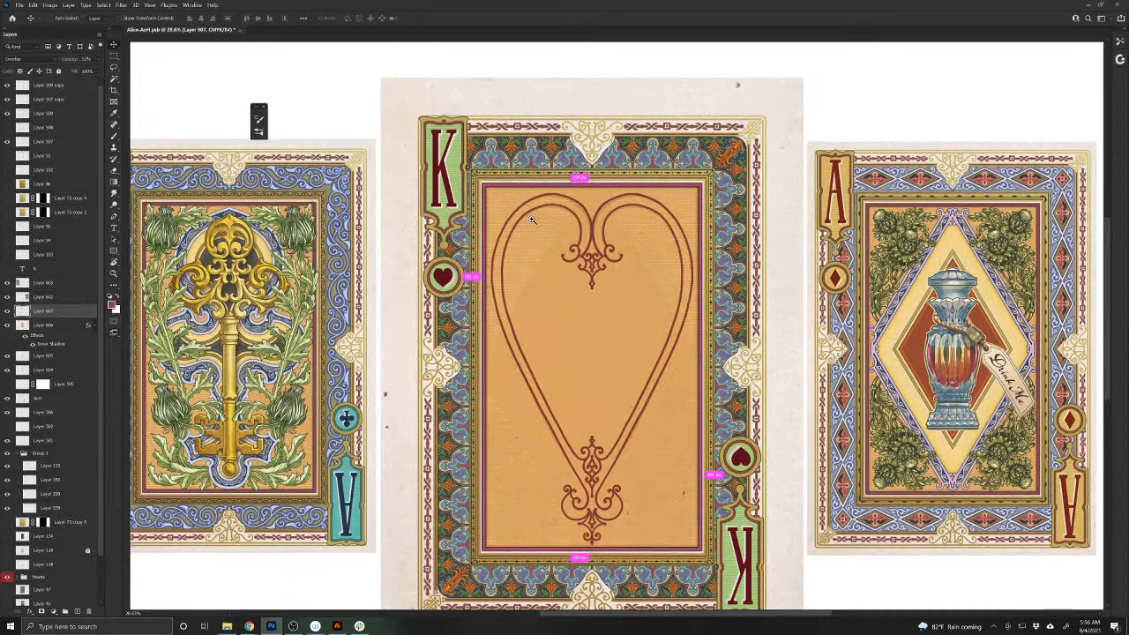
drag(594, 265, 591, 396)
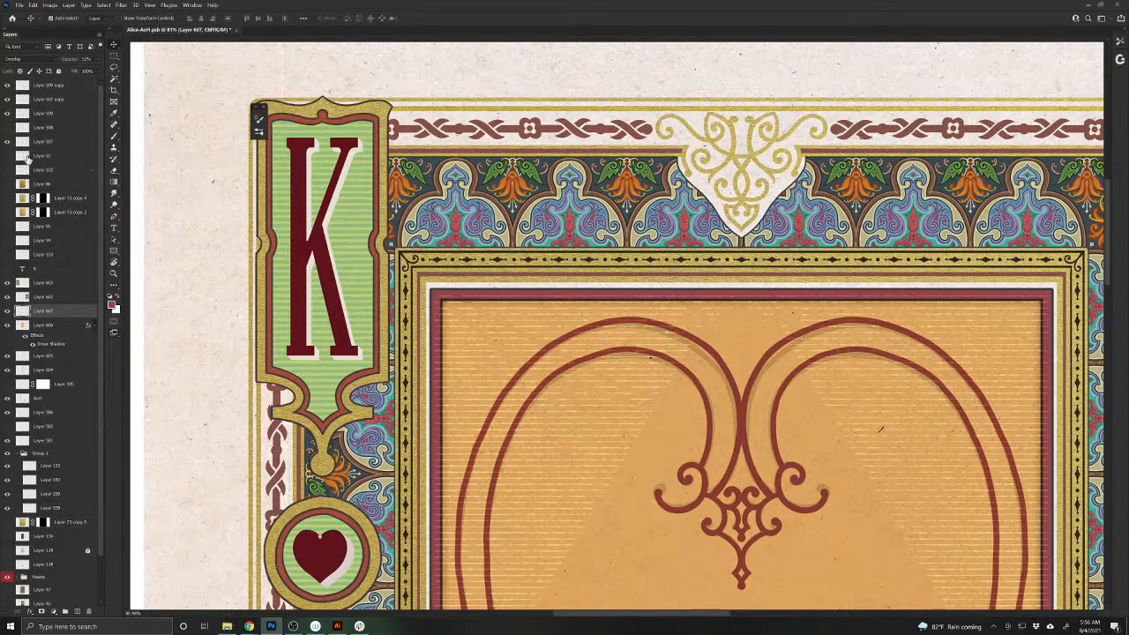
click(114, 140)
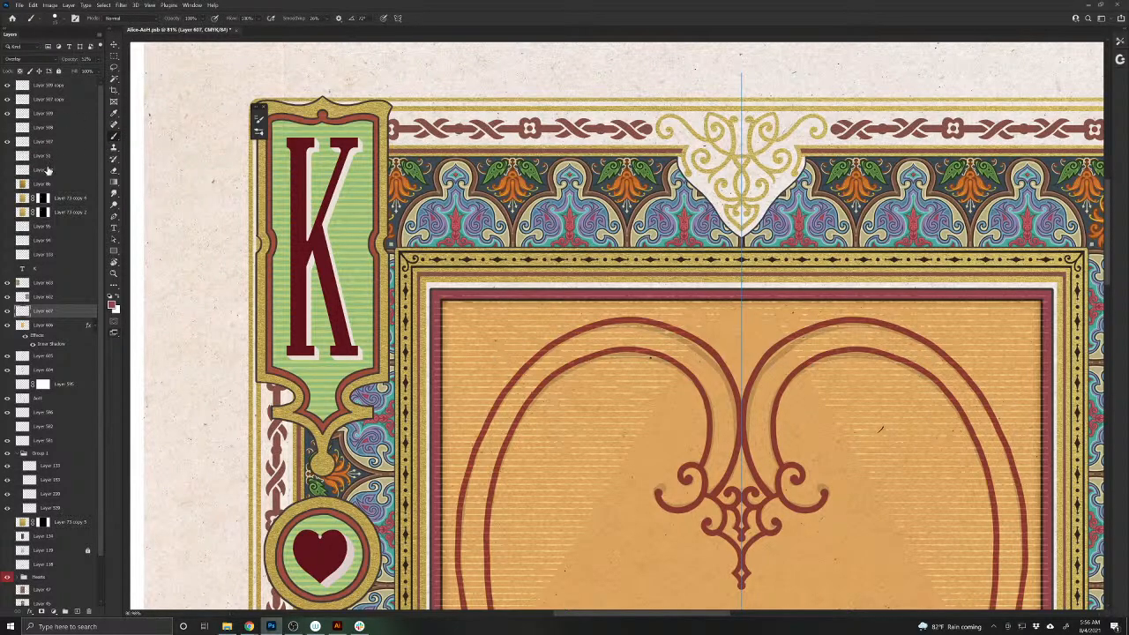
click(59, 19)
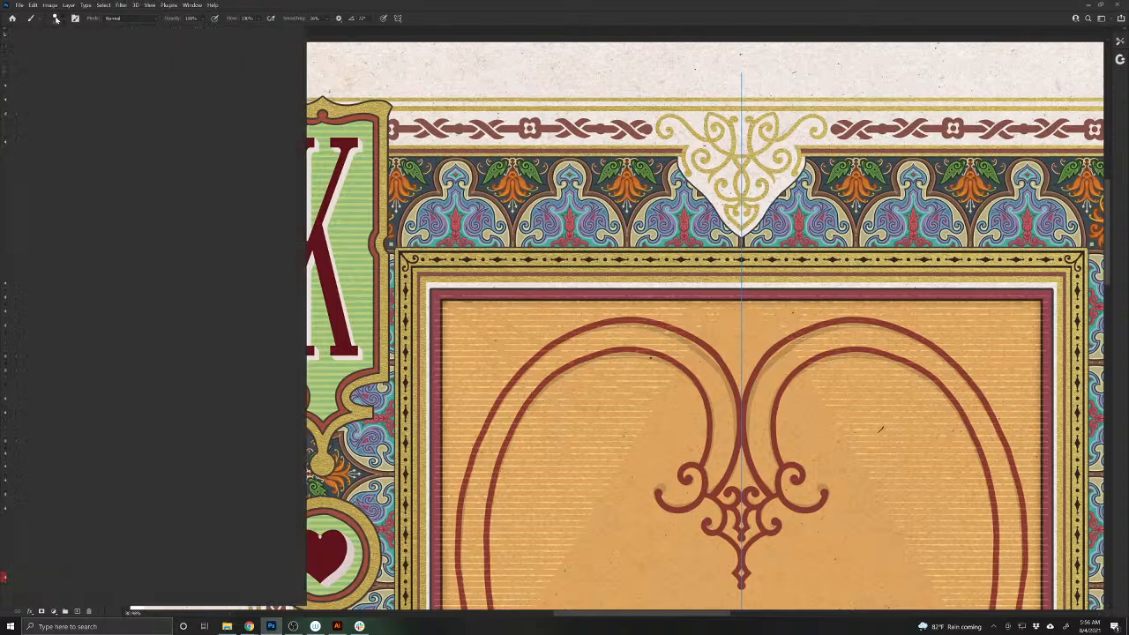
drag(285, 234, 297, 444)
click(180, 411)
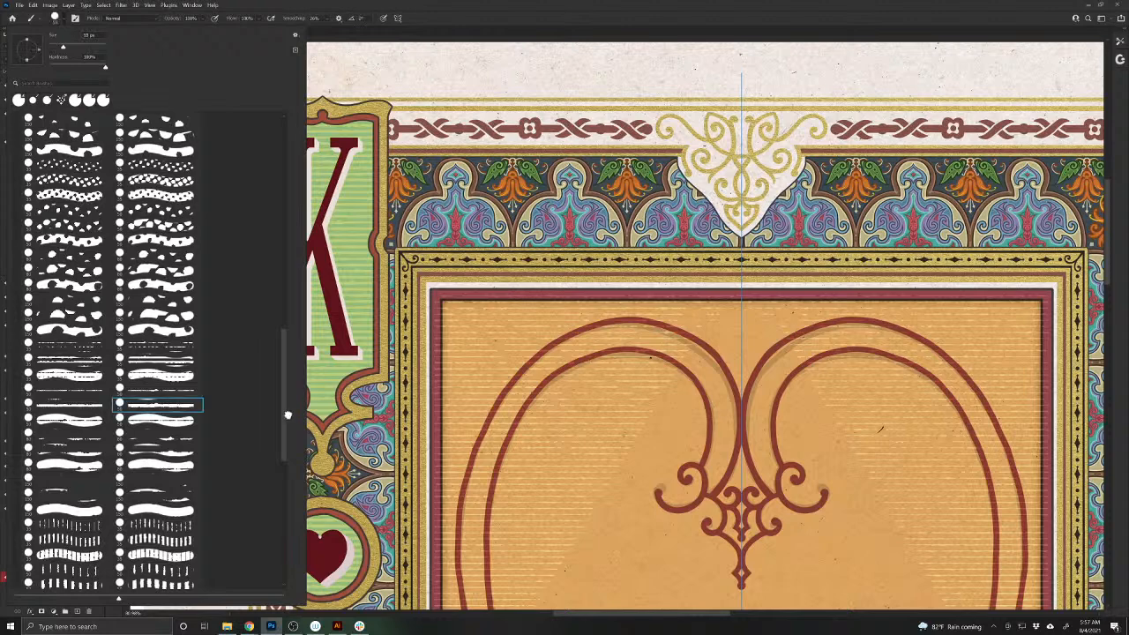
drag(589, 435, 643, 444)
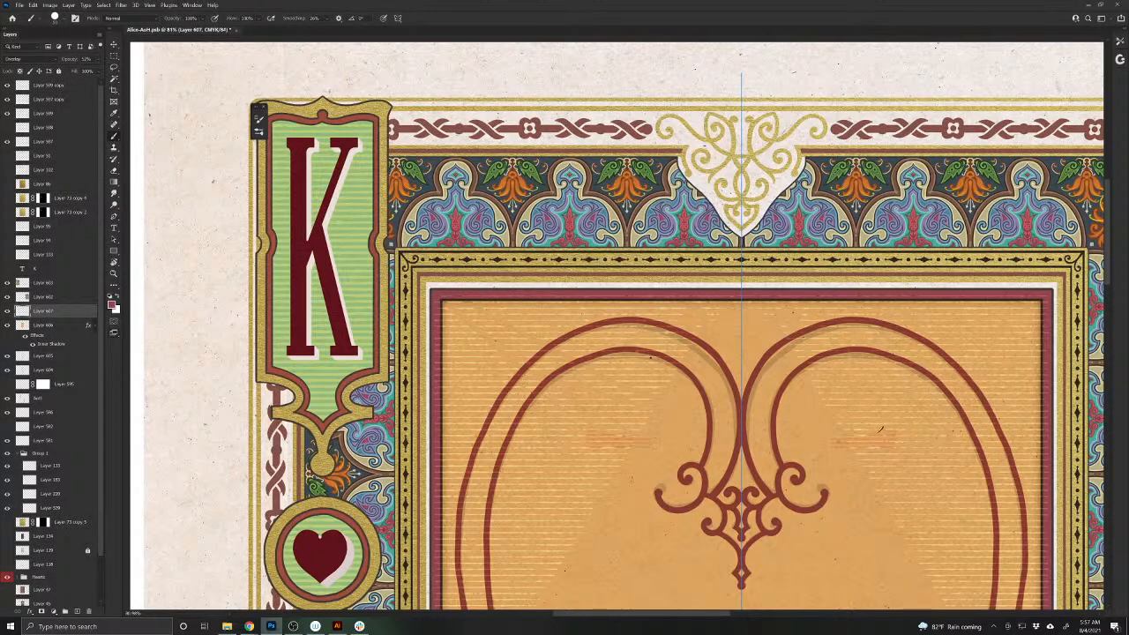
click(56, 20)
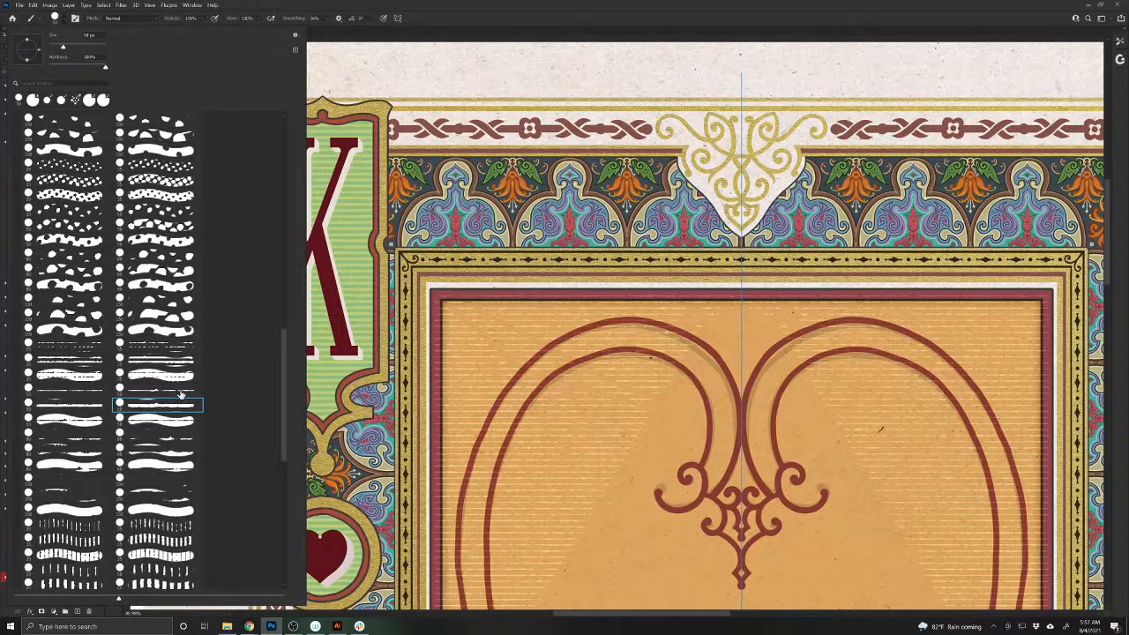
double_click(180, 394)
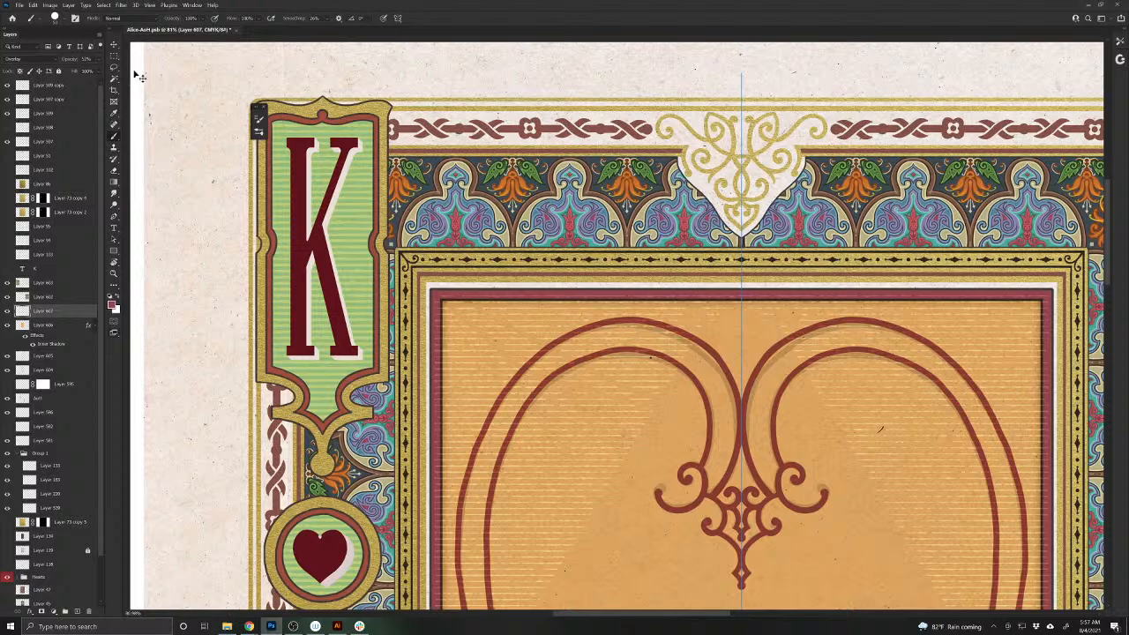
click(56, 19)
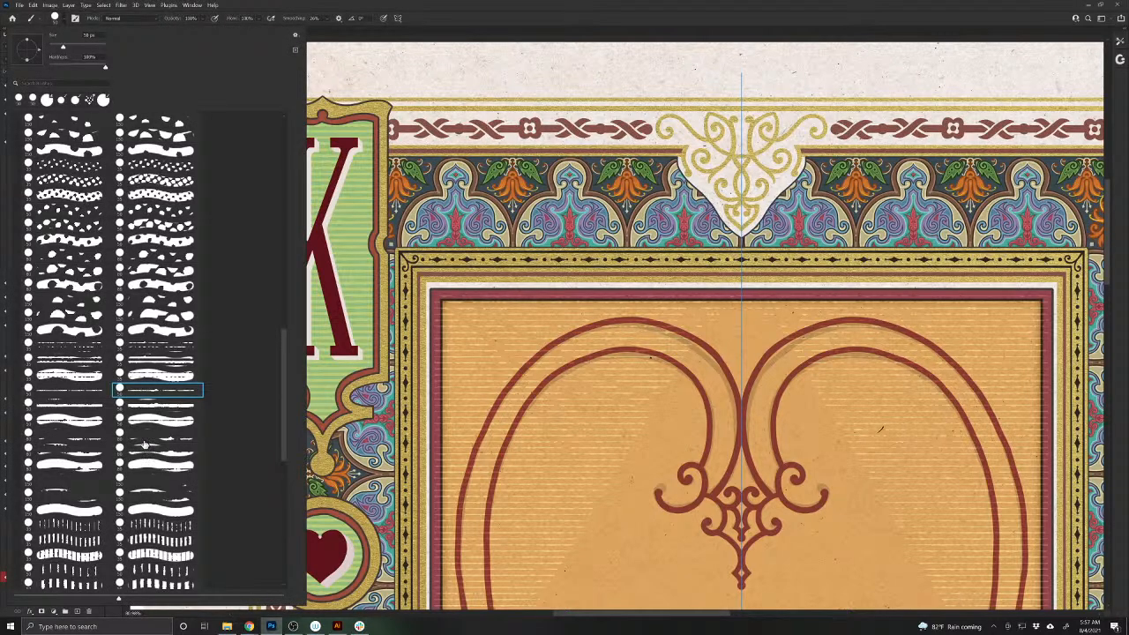
double_click(163, 436)
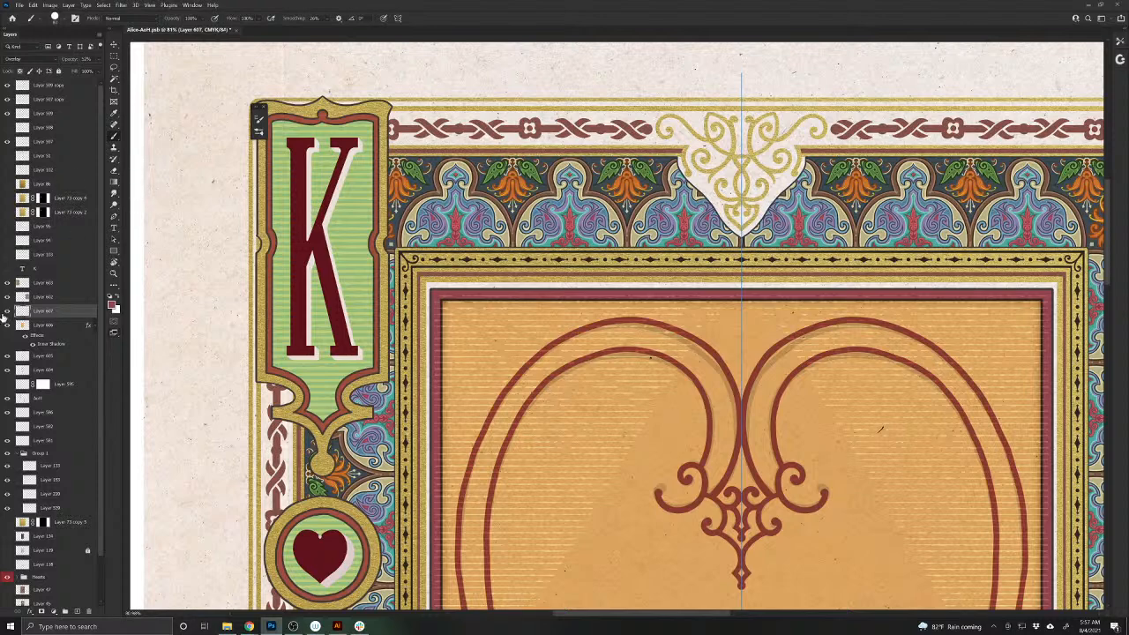
- Hide the copied line-texture layer and add a new layer above it in Overlay mode with reduced opacity
click(76, 611)
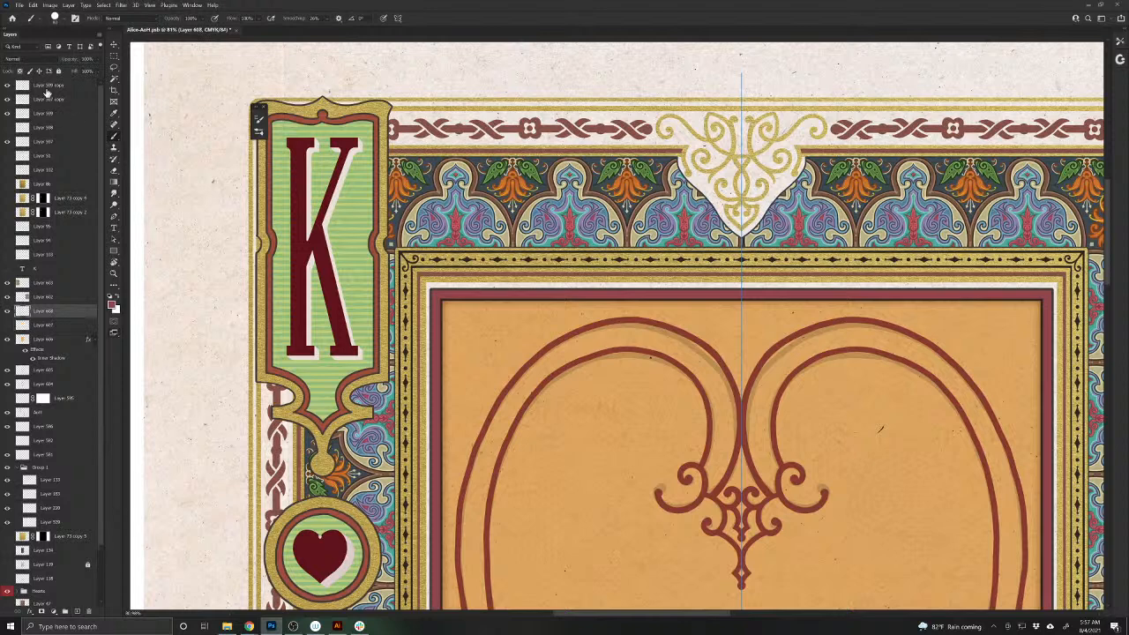
click(27, 59)
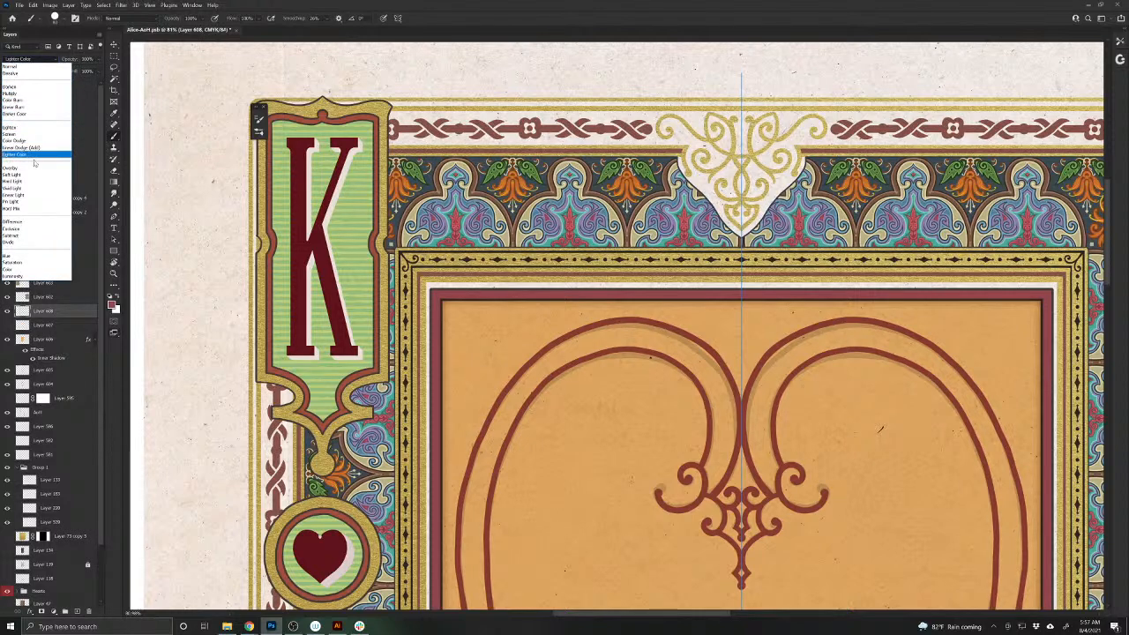
click(36, 168)
click(72, 59)
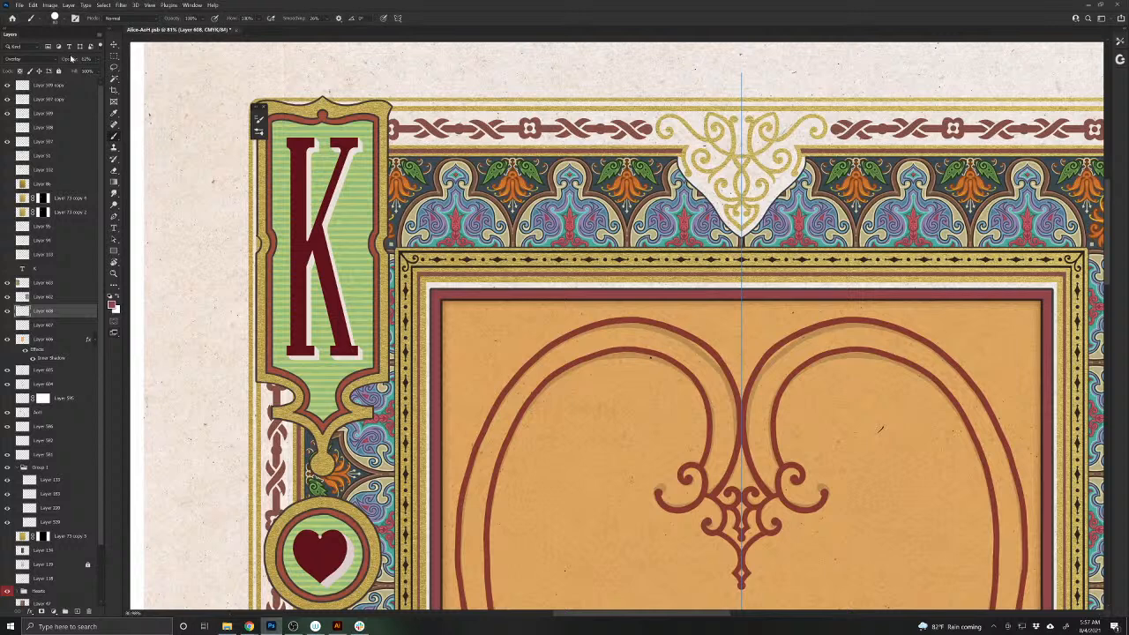
- Bring the maroon border layer around the orange panel to the front of the layer stack
click(114, 58)
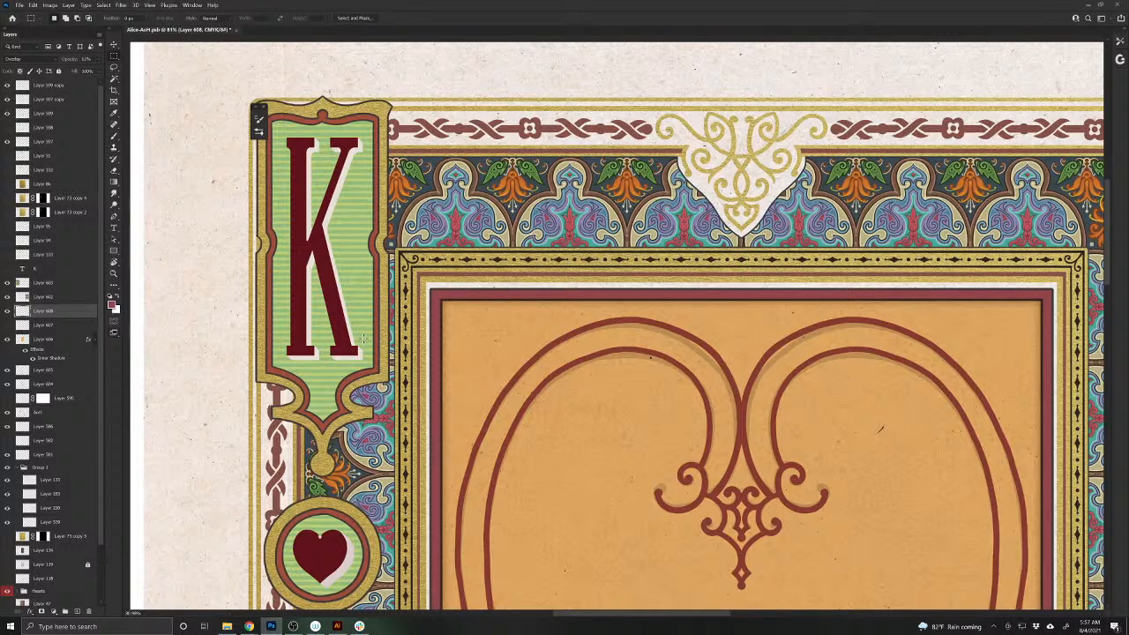
key(v)
click(518, 294)
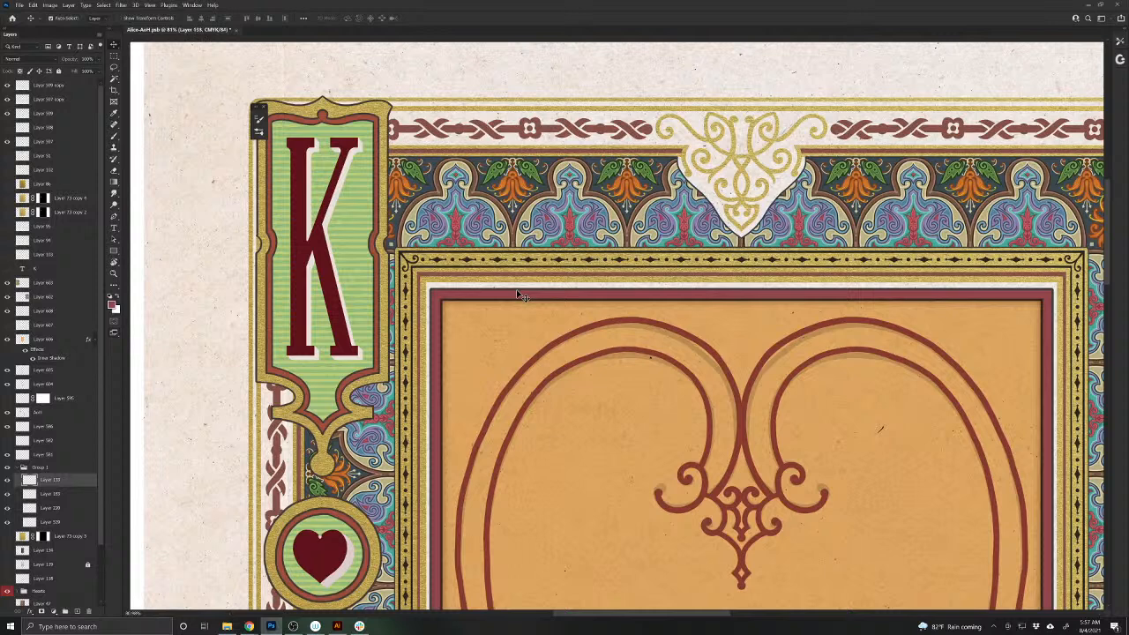
key(ctrl+shift+bracketright)
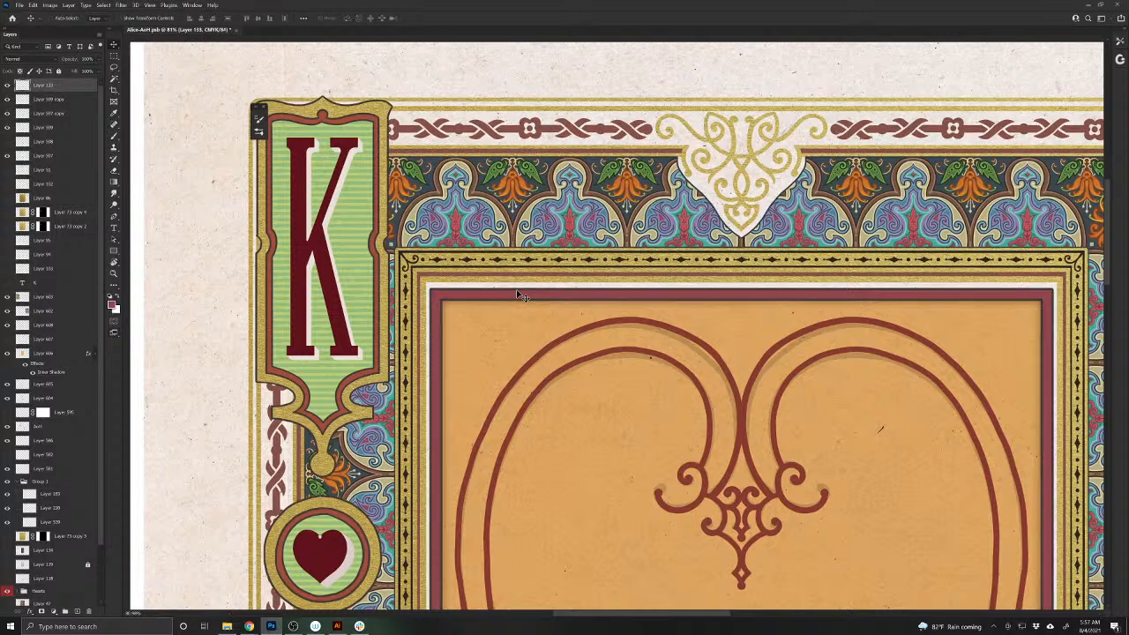
- Make the new Overlay layer active and select the rectangular orange area inside the maroon border
click(501, 321)
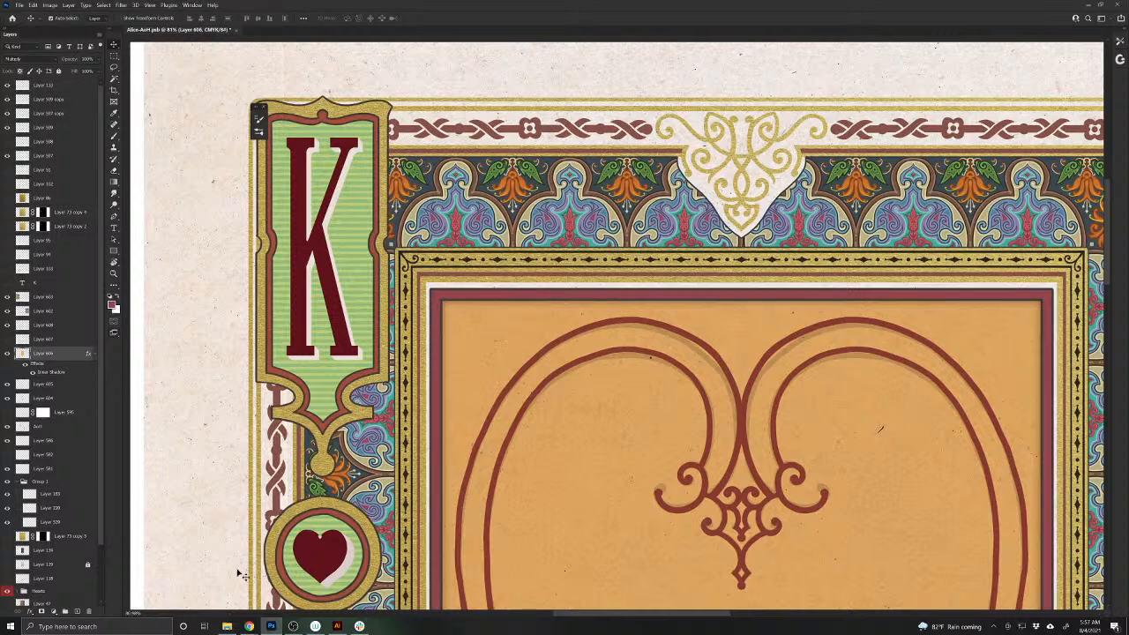
click(42, 326)
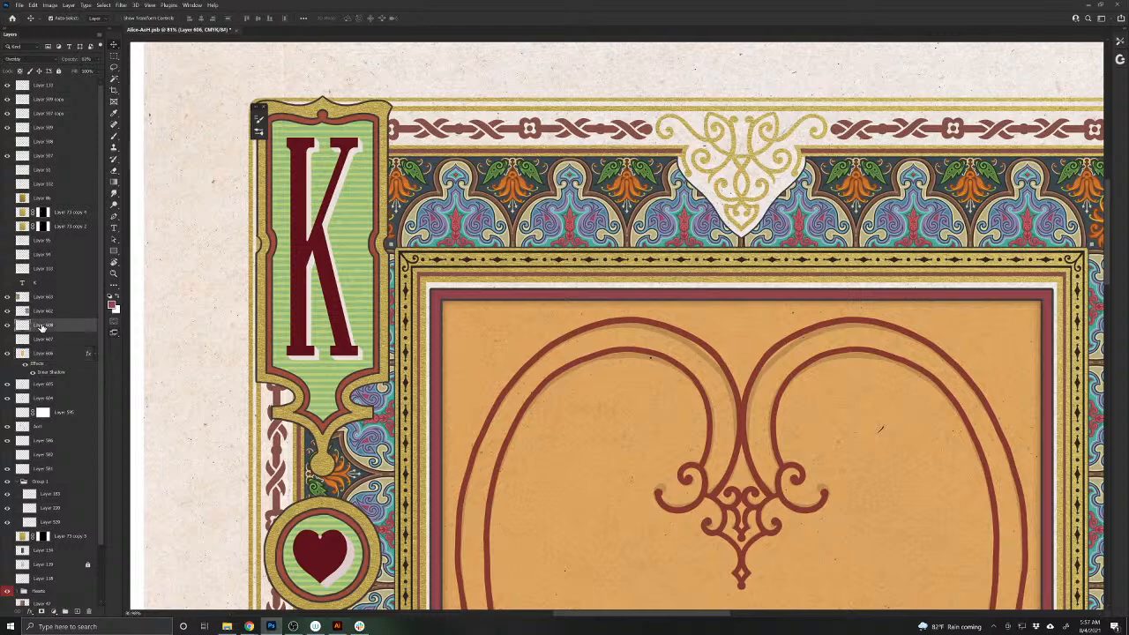
click(113, 57)
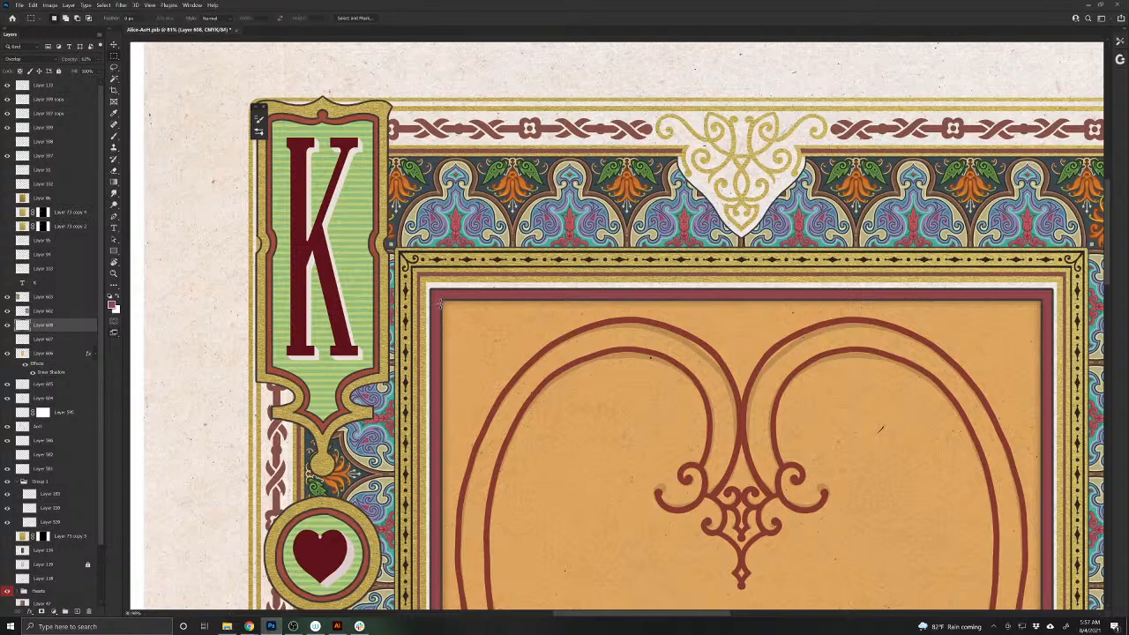
drag(438, 298, 1041, 456)
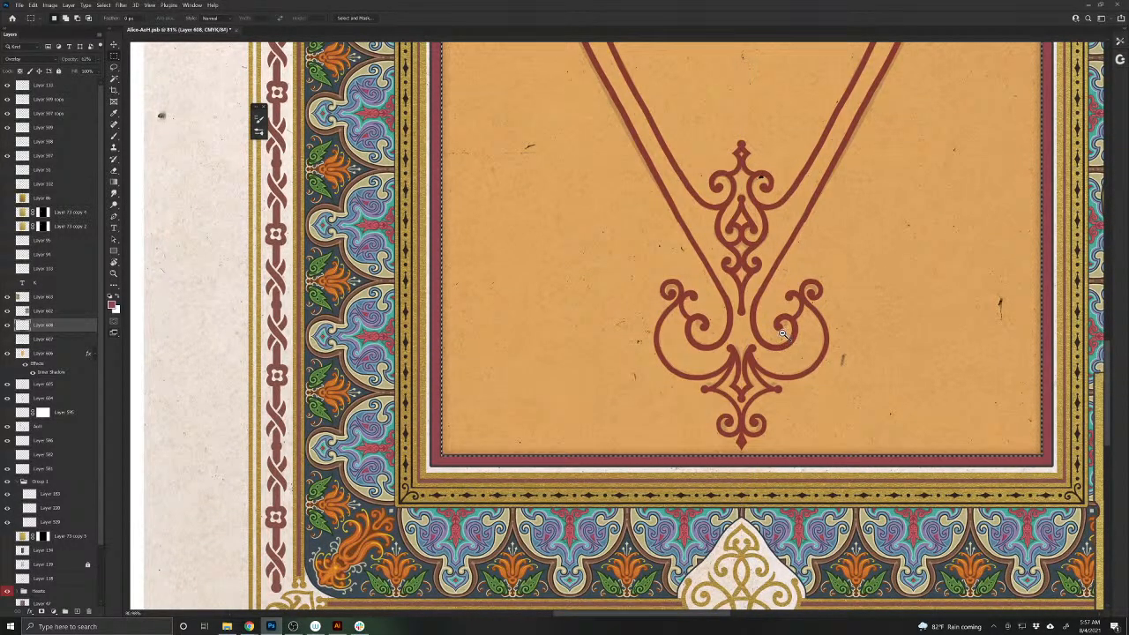
- Paint white horizontal line texture symmetrically over the selected orange panel around the heart outline, leaving most of the heart's interior plain
scroll(773, 327, down, 5)
scroll(692, 404, up, 4)
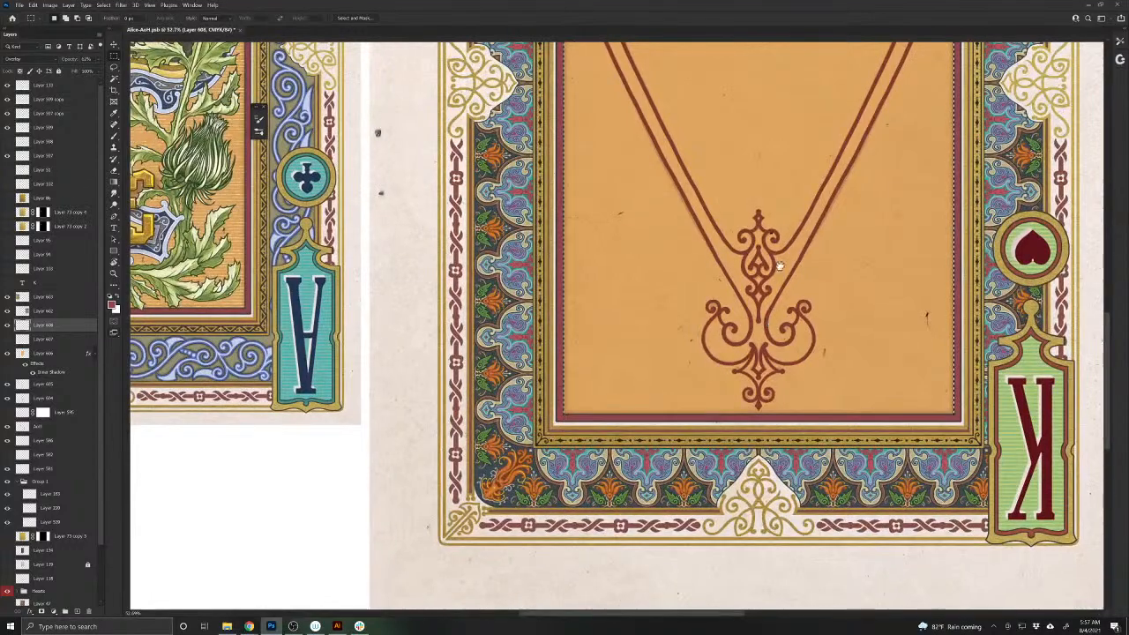
scroll(693, 404, right, 3)
scroll(693, 404, up, 1)
scroll(641, 371, right, 3)
scroll(641, 371, up, 1)
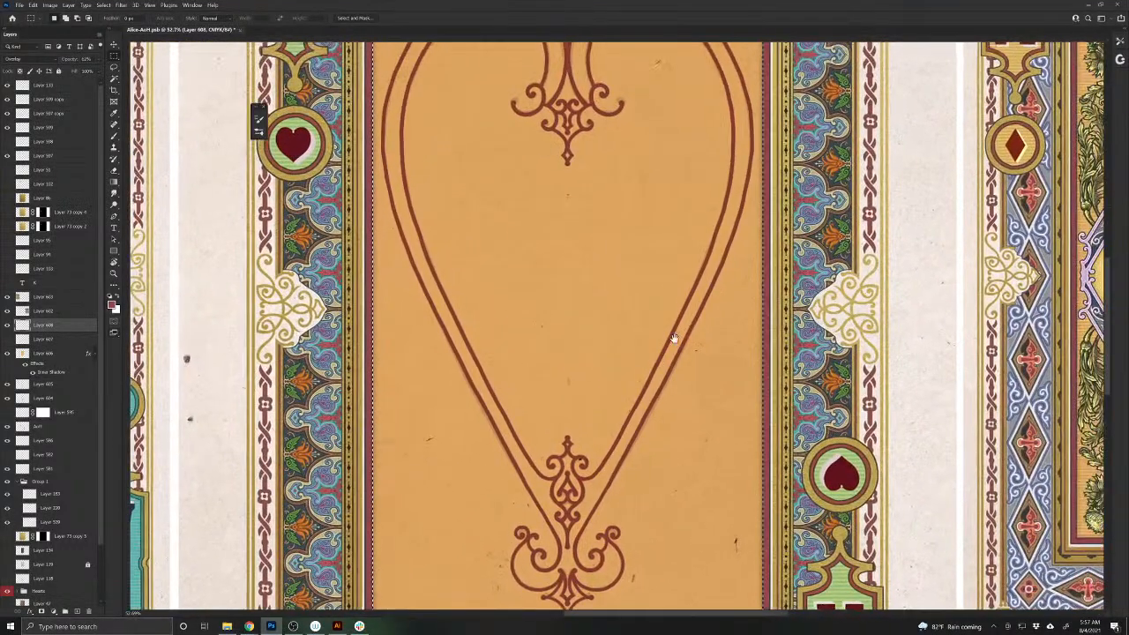
drag(650, 340, 617, 396)
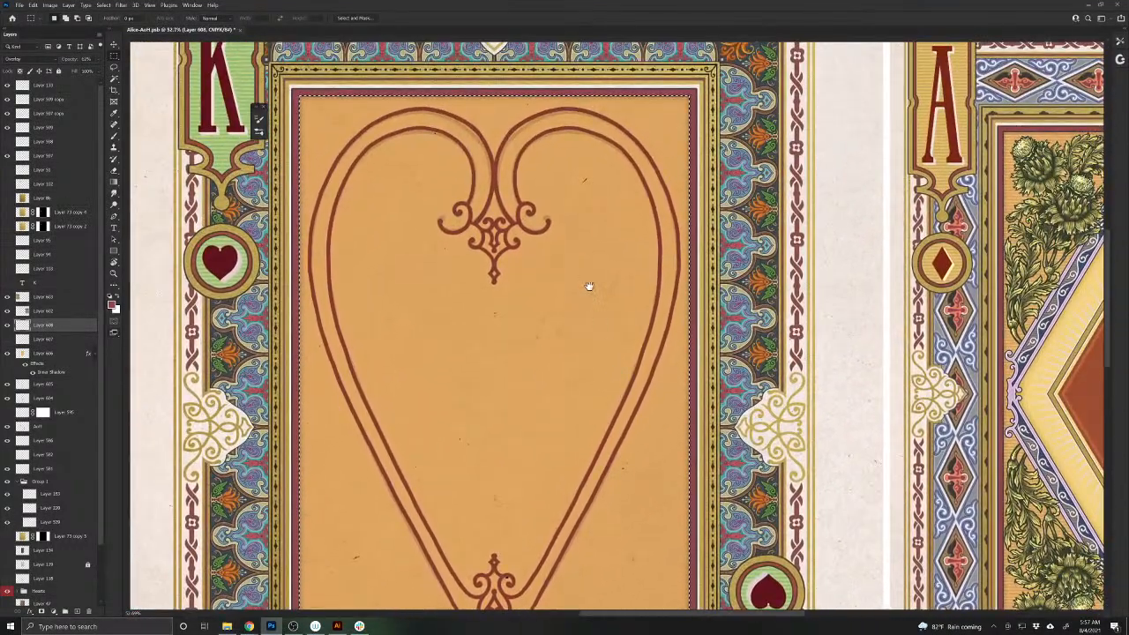
drag(588, 285, 588, 337)
key(b)
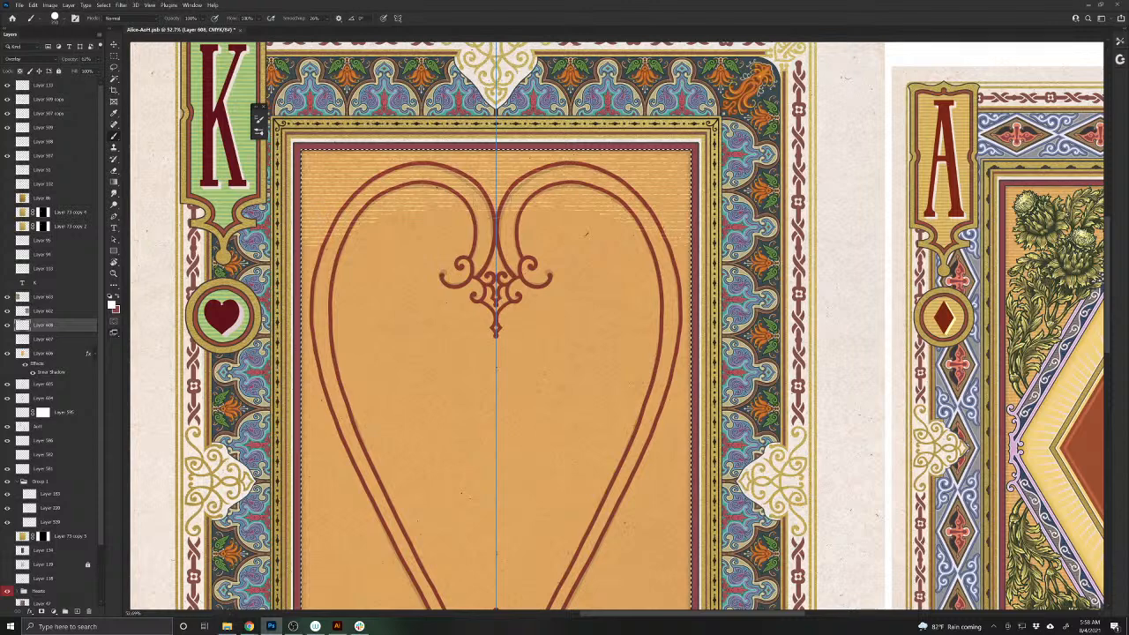
drag(320, 531, 423, 319)
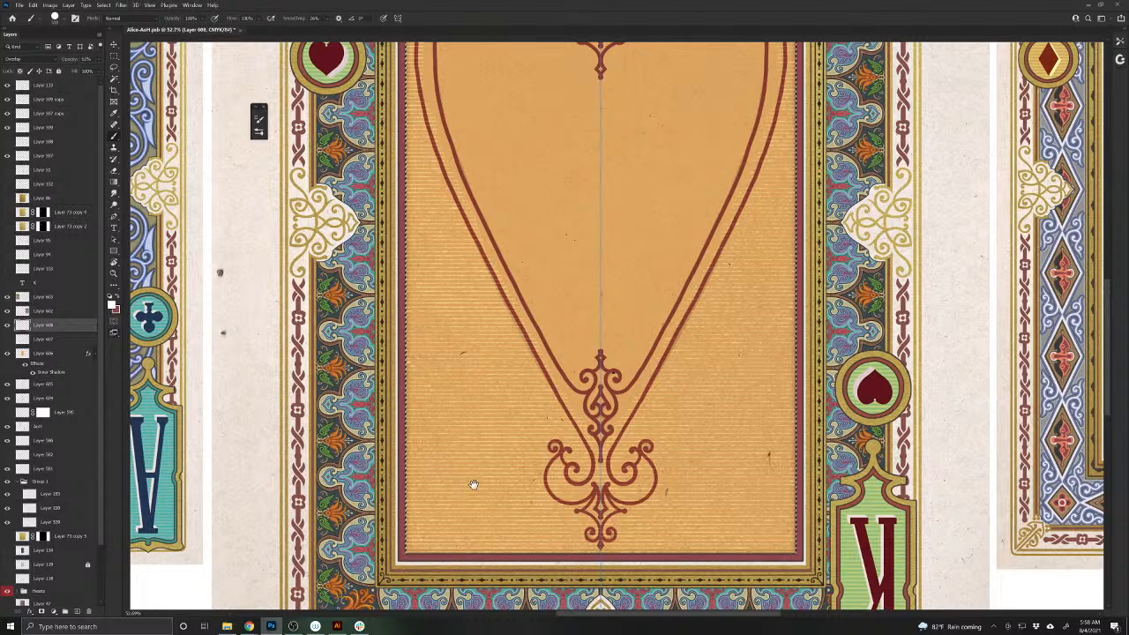
drag(471, 484, 456, 580)
drag(460, 459, 456, 491)
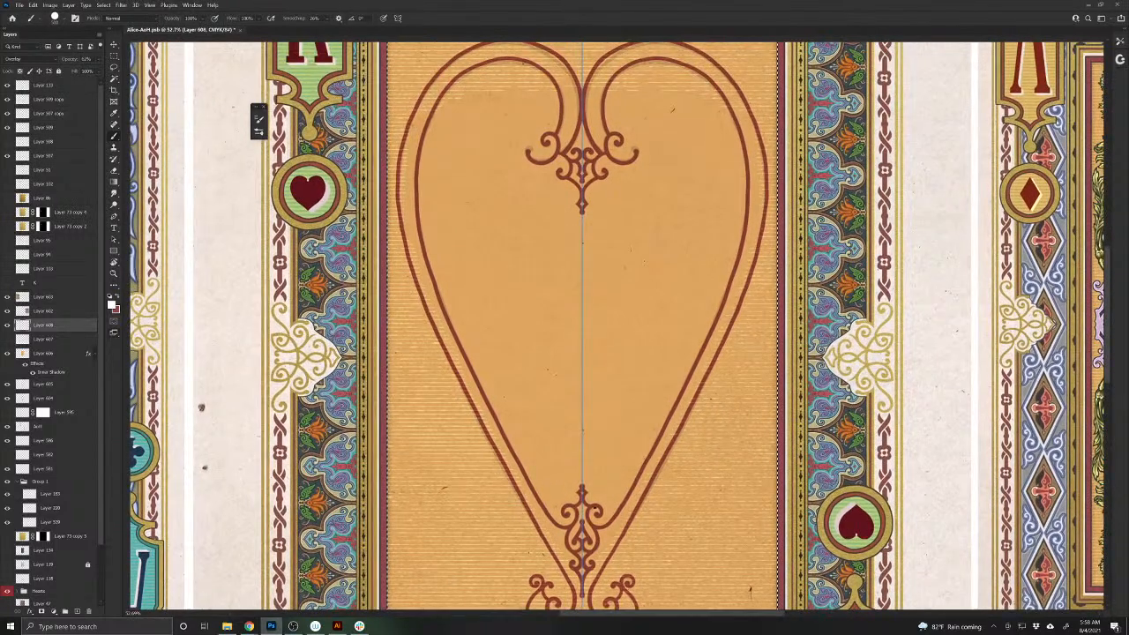
- Try to bring the heart outline to the front of the layer stack
key(v)
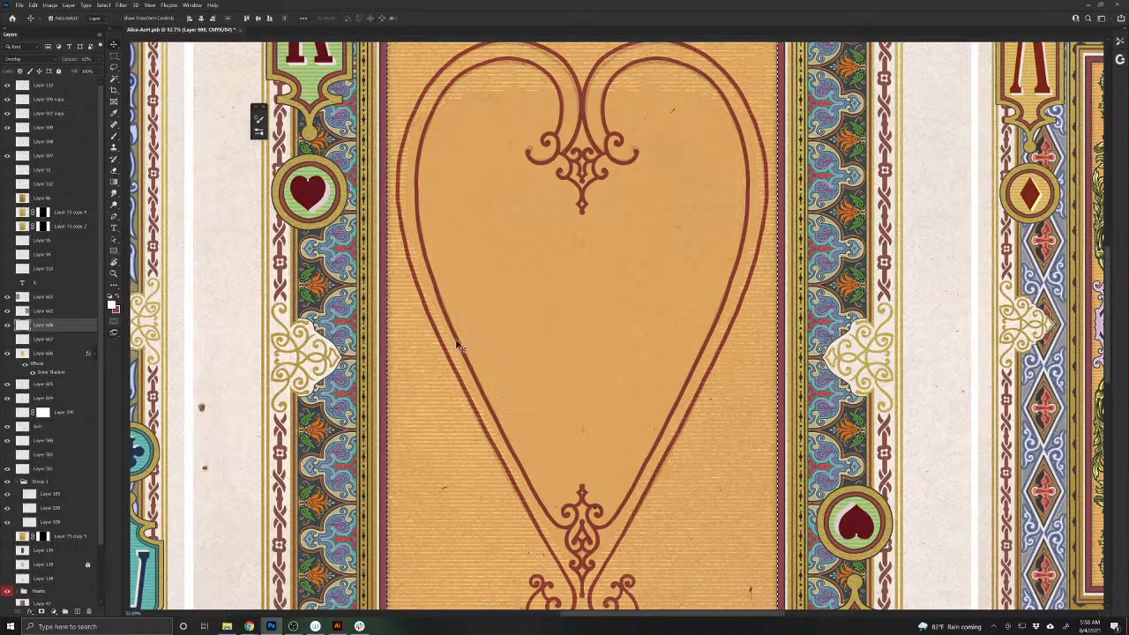
key(ctrl+f)
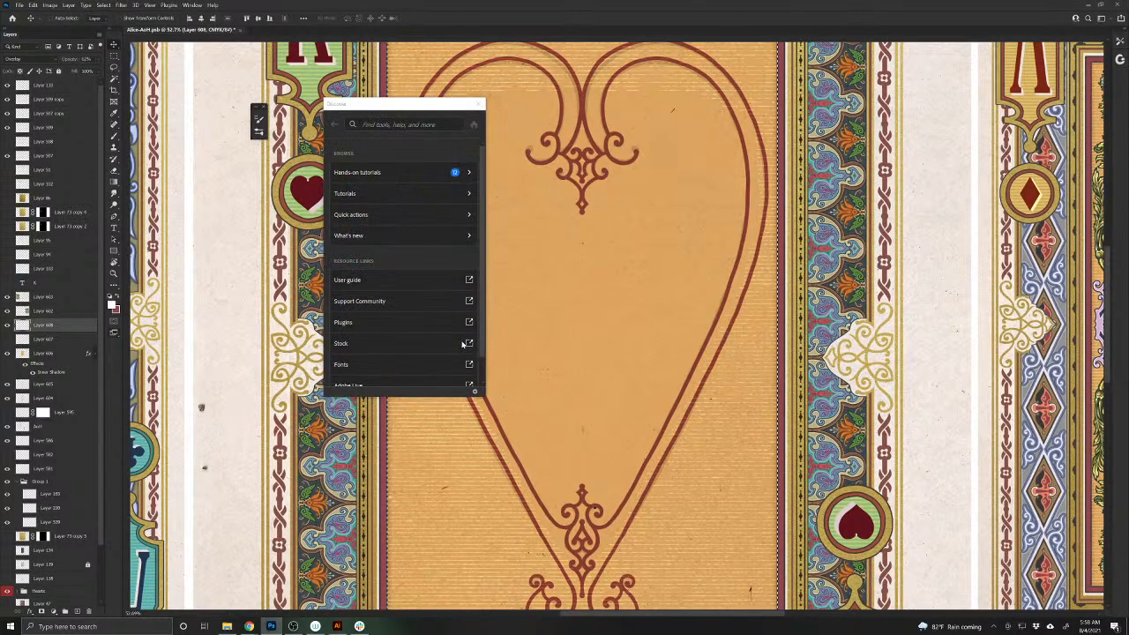
click(481, 104)
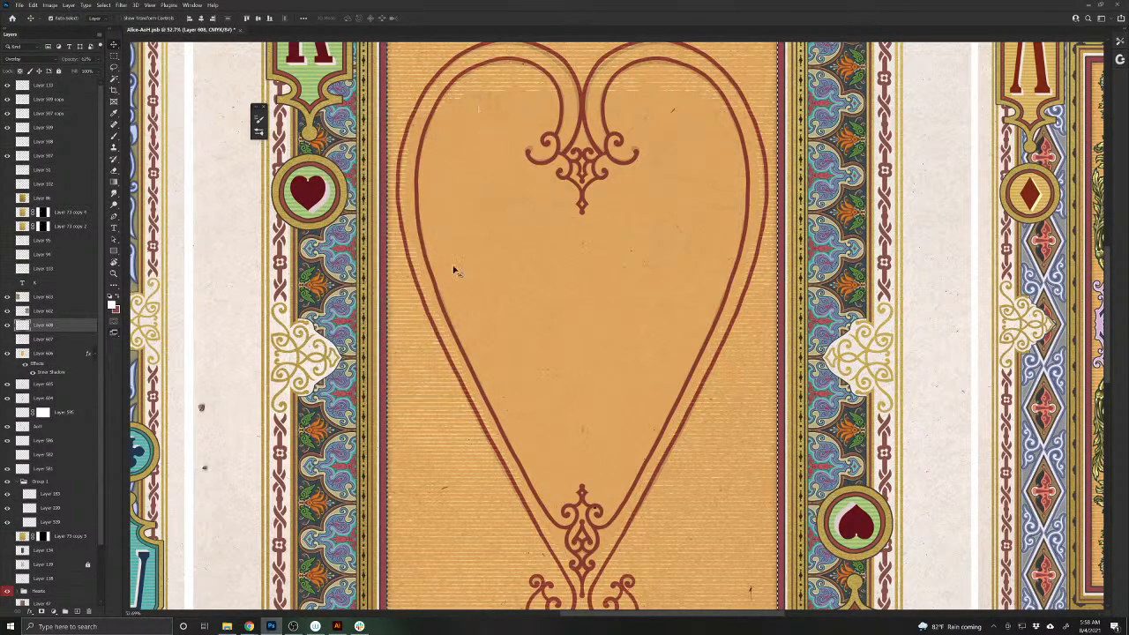
click(438, 291)
key(ctrl+shift+bracketright)
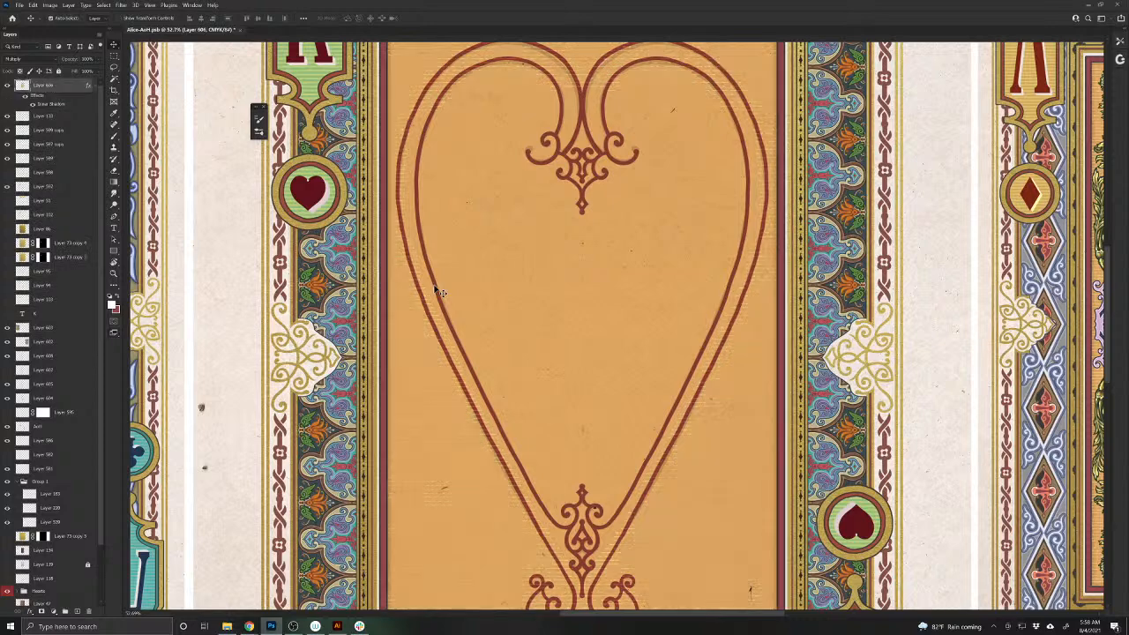
key(ctrl+z)
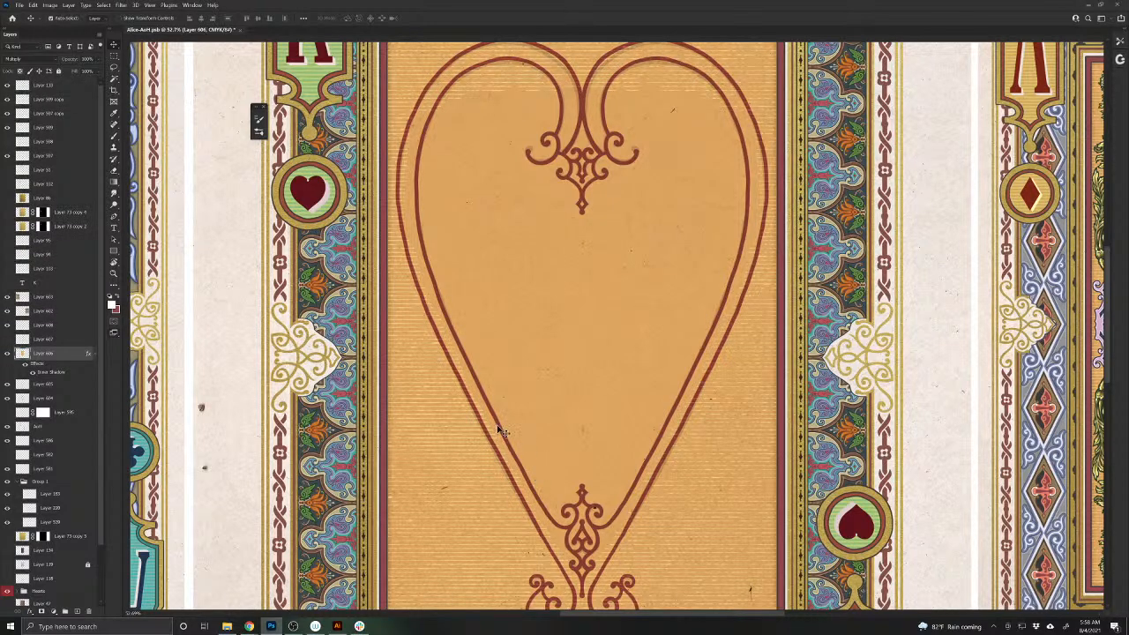
- Move the heart outline's layer, Layer 605, above the orange background and directly below the painted line-texture layer
key(alt+bracketright)
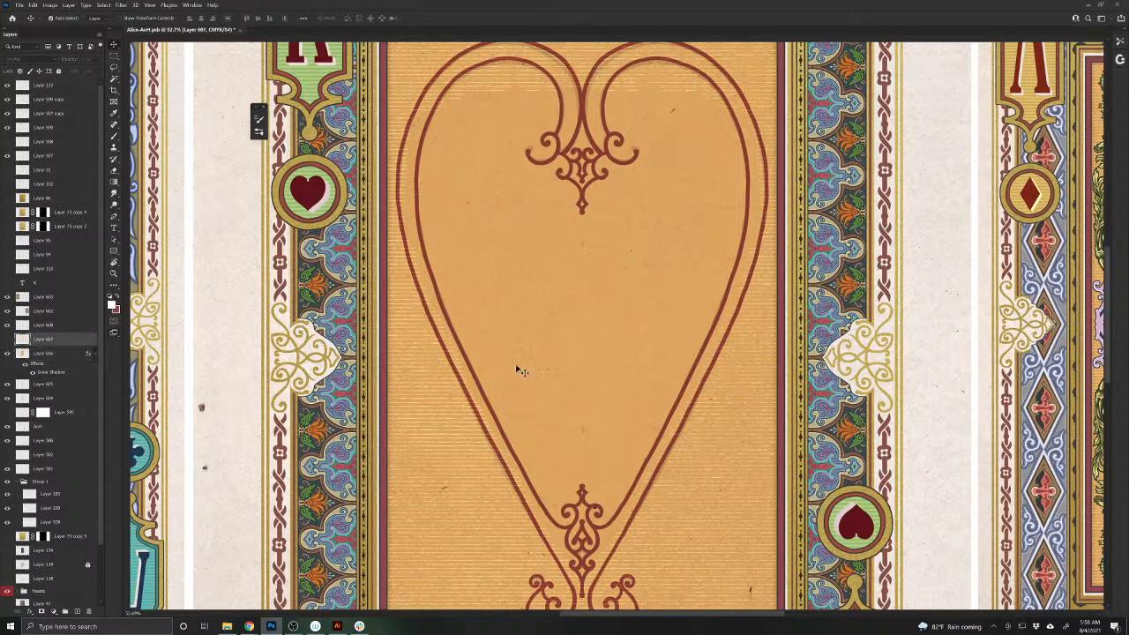
right_click(481, 395)
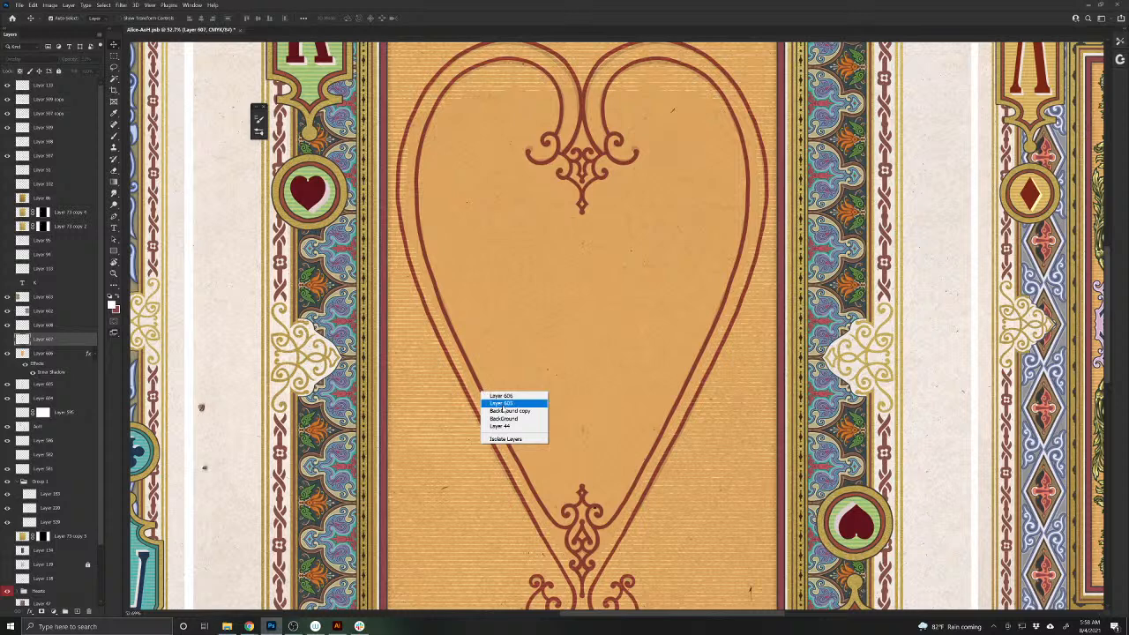
click(503, 408)
key(ctrl)
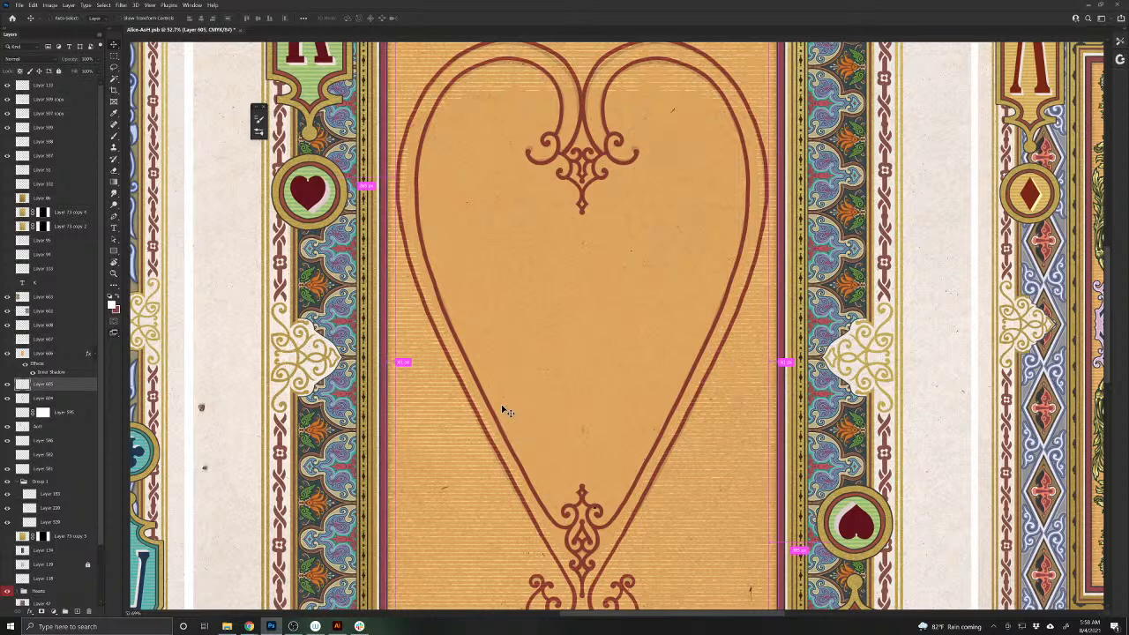
drag(46, 385, 46, 333)
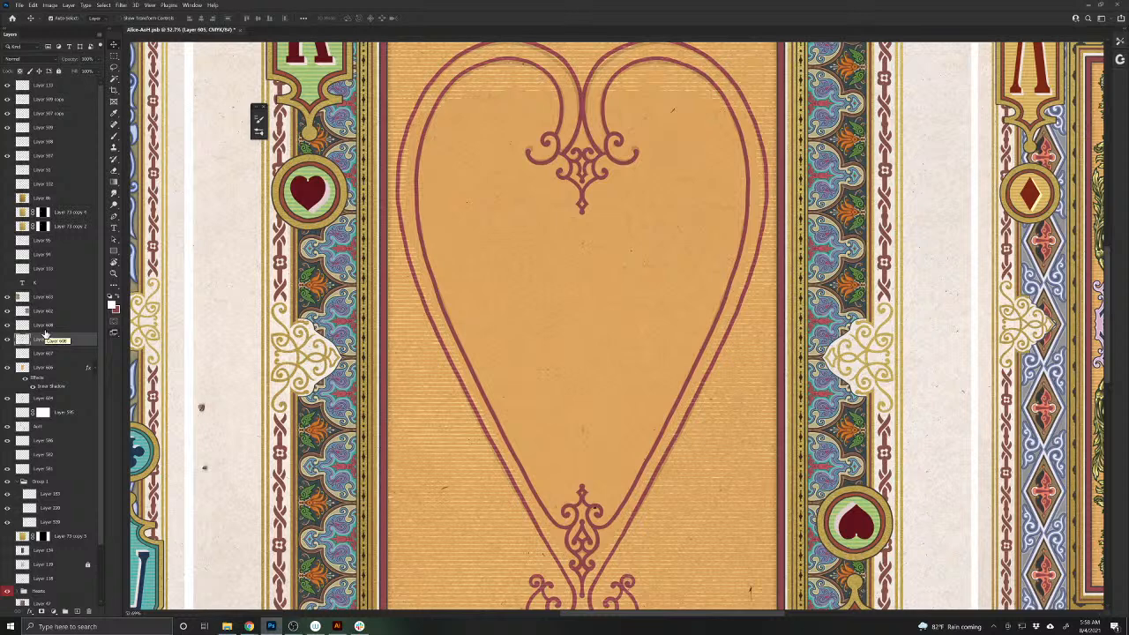
- Move the heart outline's layer above the painted line-texture layer and erase the texture that spills inside the heart outline
drag(44, 339, 46, 319)
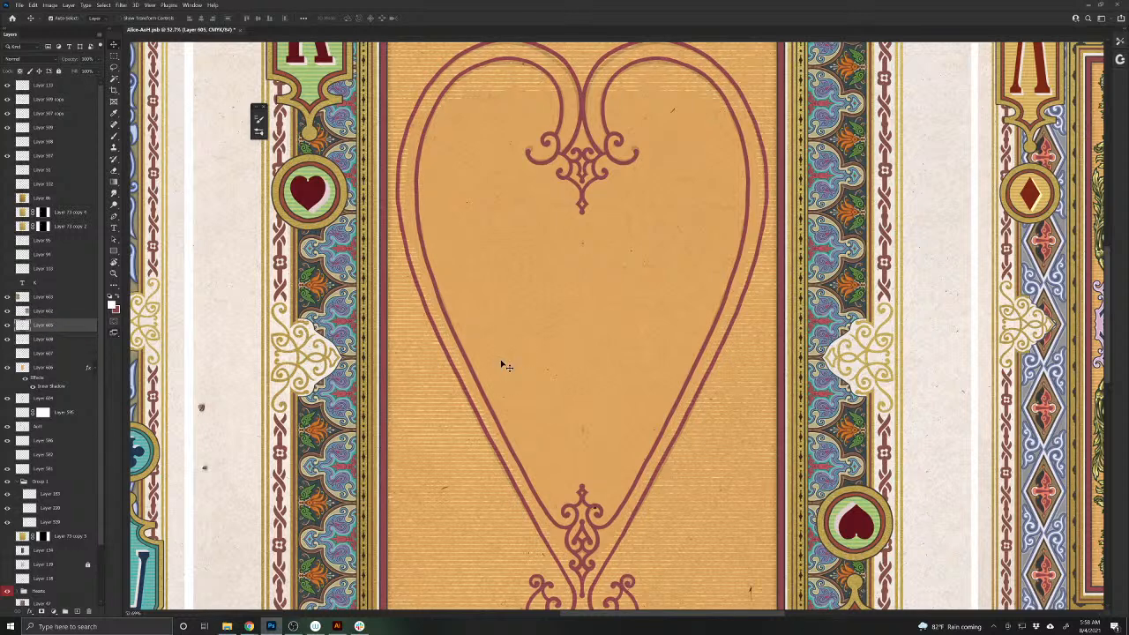
click(69, 340)
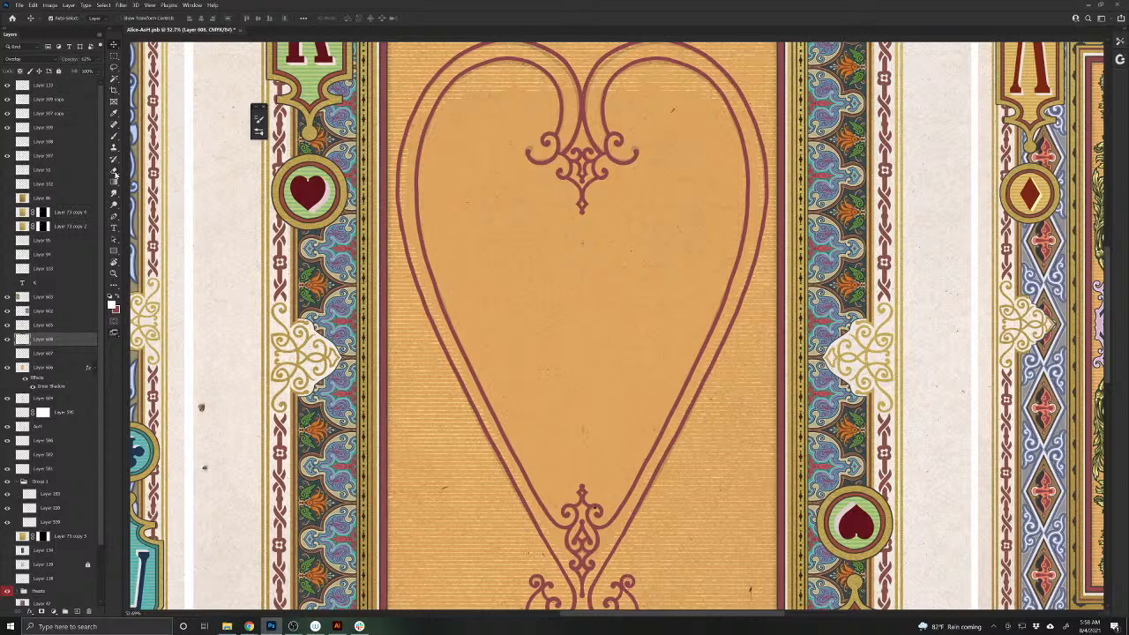
click(115, 173)
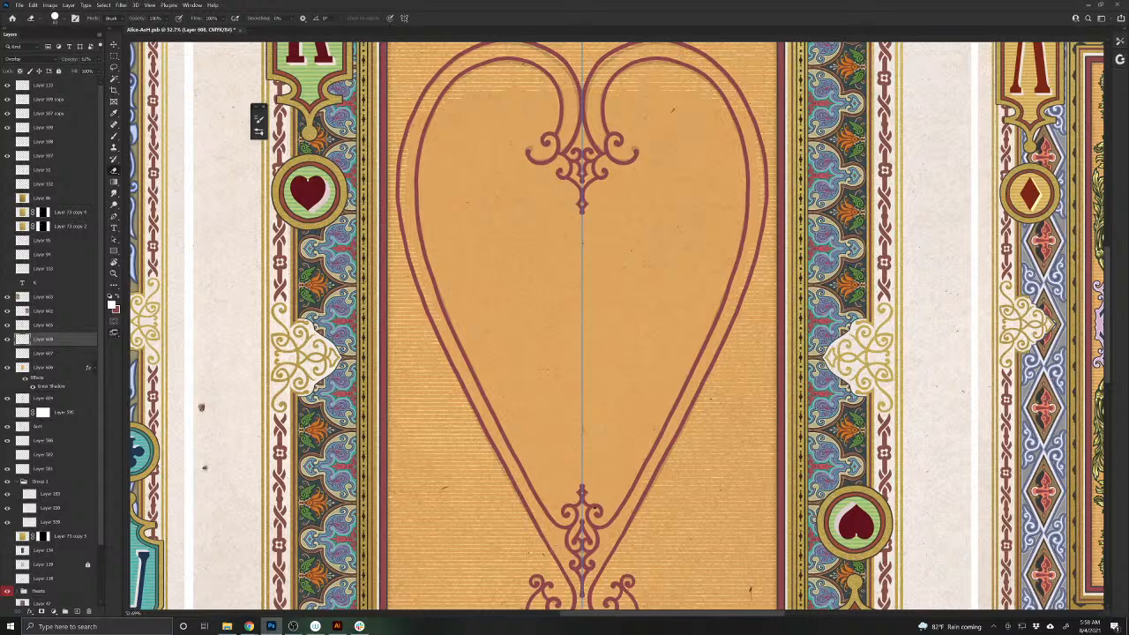
drag(541, 547, 511, 441)
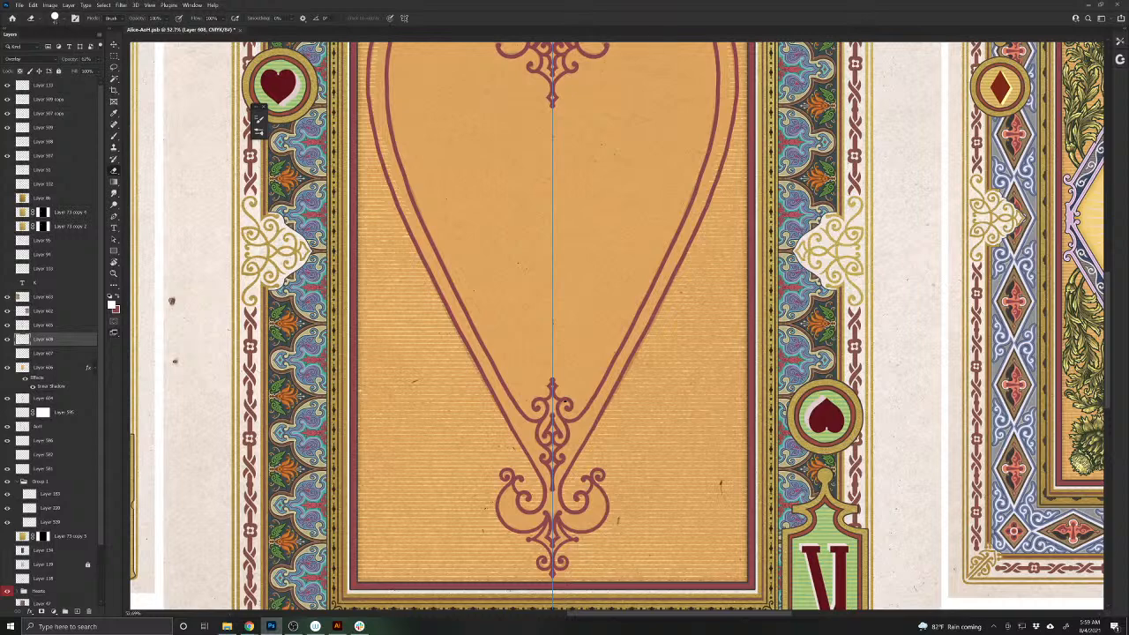
scroll(524, 362, up, 10)
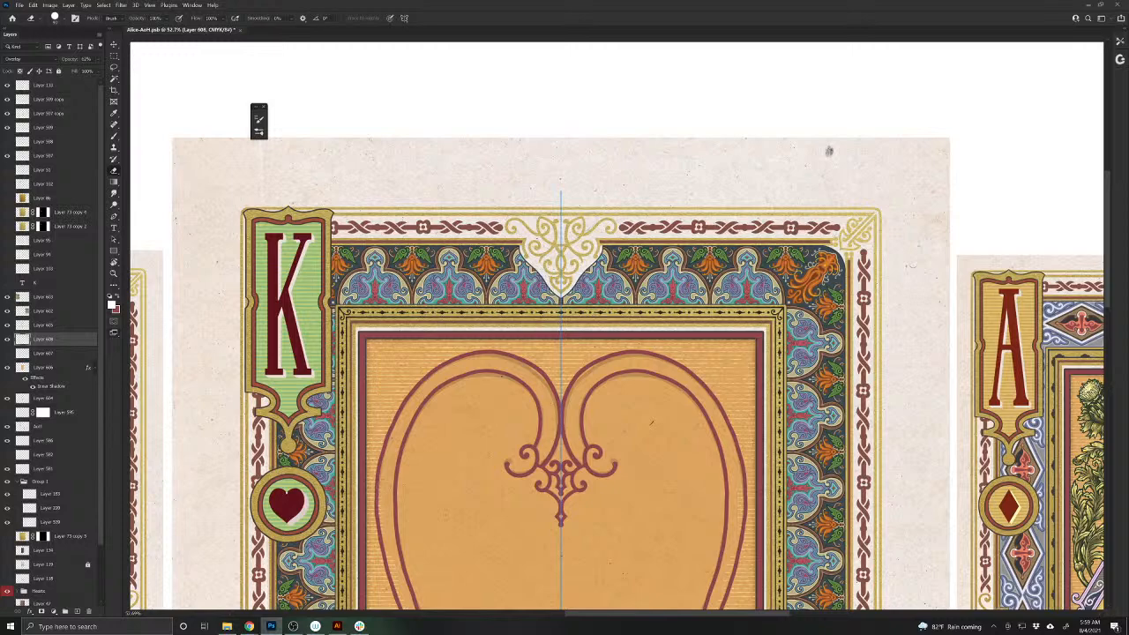
drag(388, 573, 457, 398)
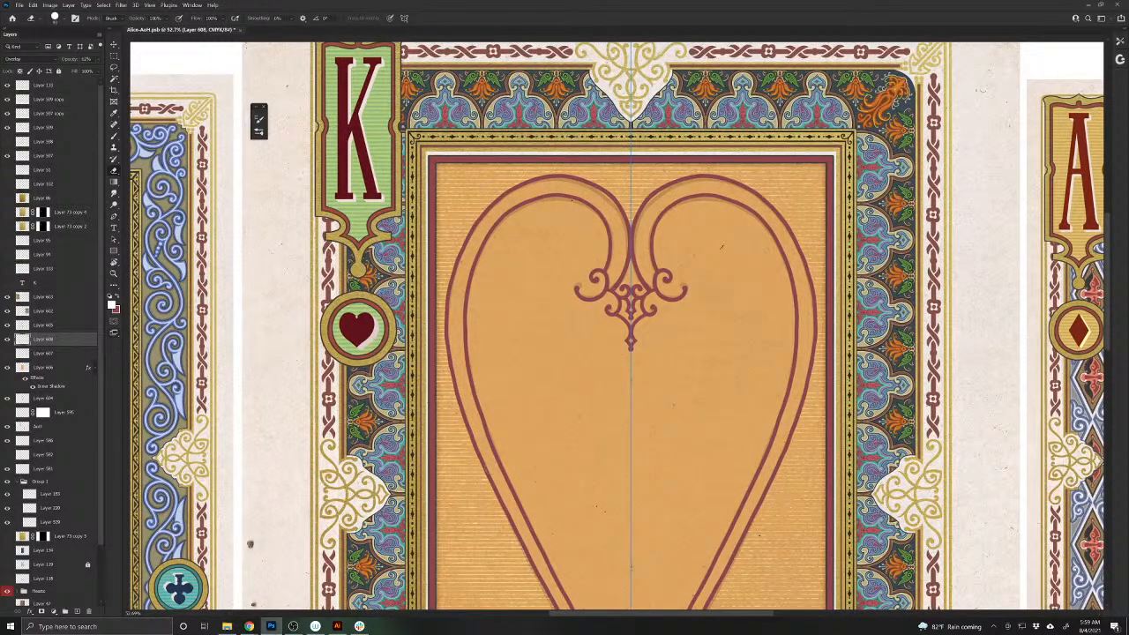
- Hide the rough heart sketch on Layer 604 and save the document
key(v)
right_click(581, 285)
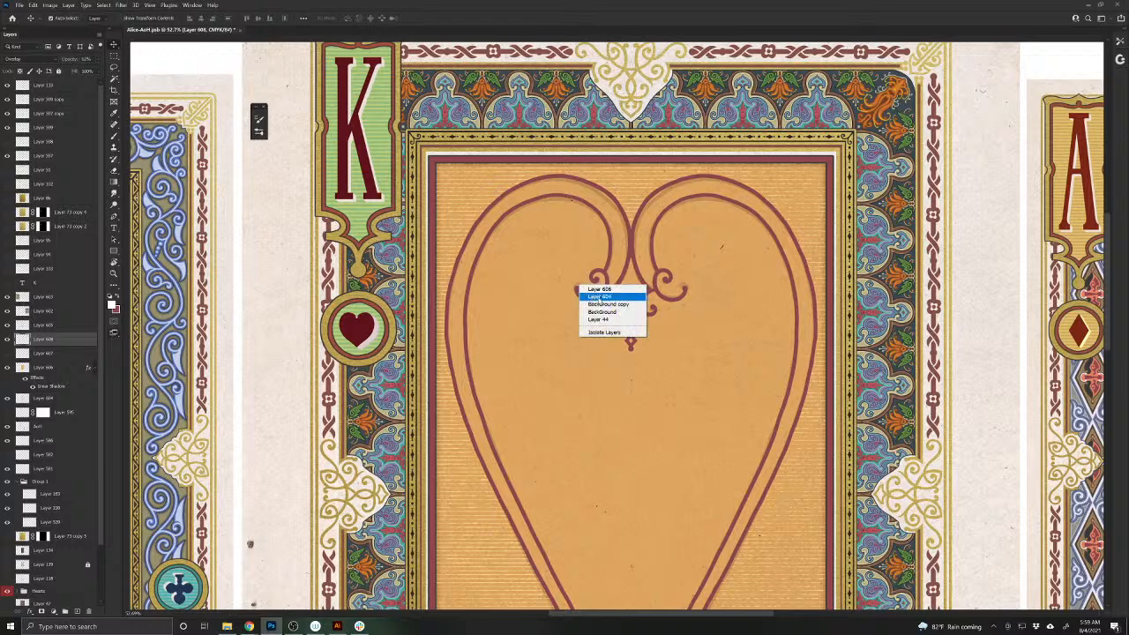
click(599, 296)
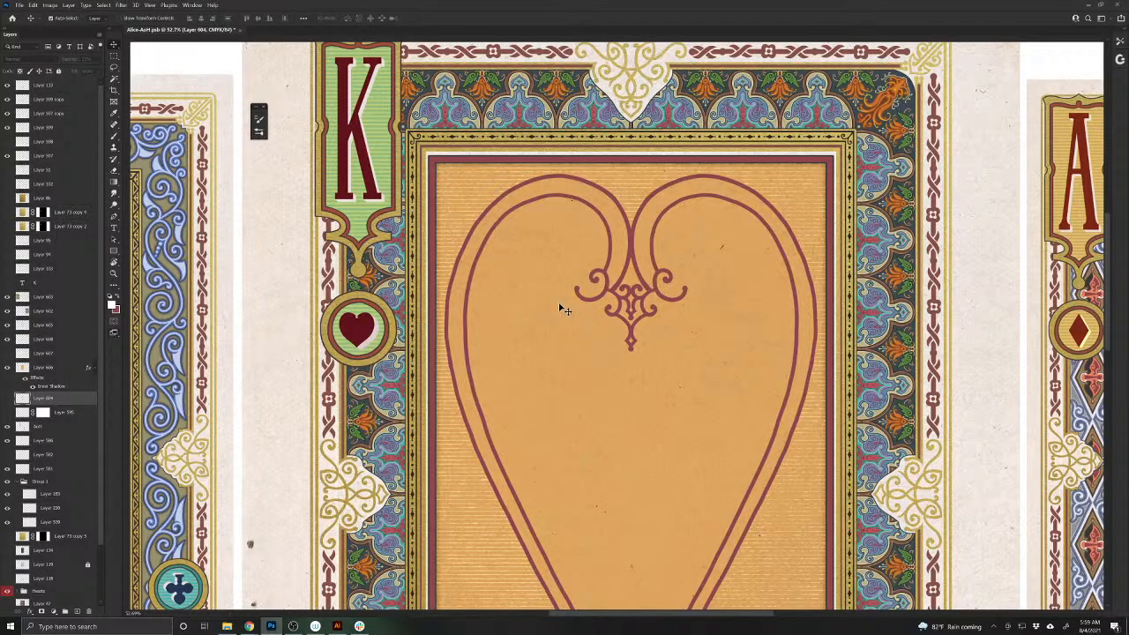
key(ctrl+s)
- On the Ace of Diamonds' Layer 602, select a small rectangular area around the lilac scrolled frame near the diamond's left corner
drag(718, 347, 613, 251)
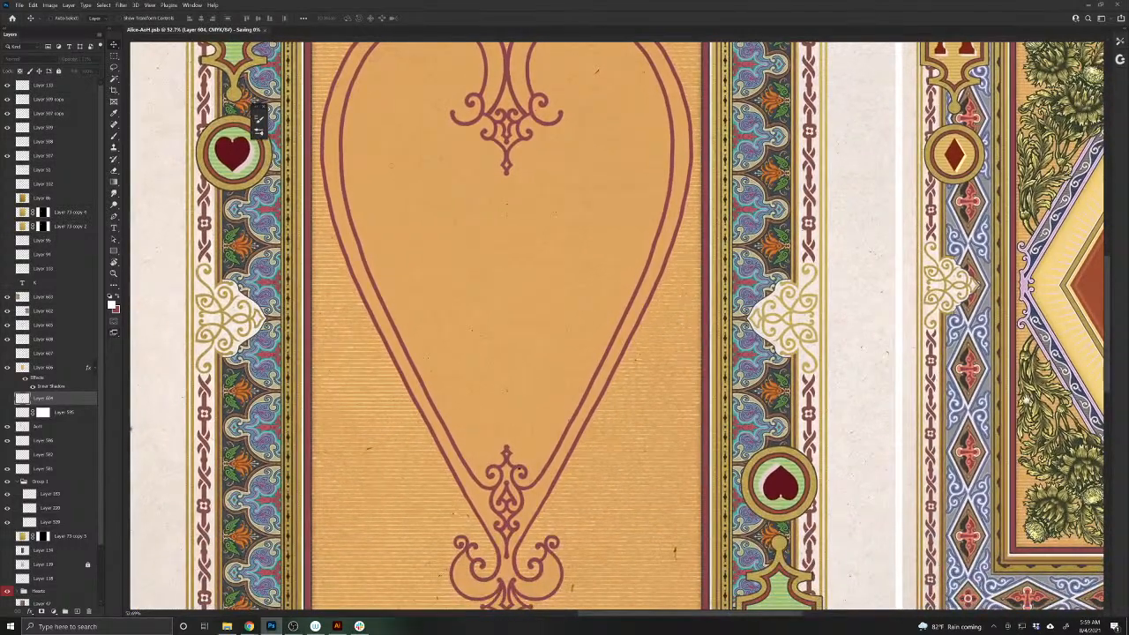
drag(1026, 398, 659, 469)
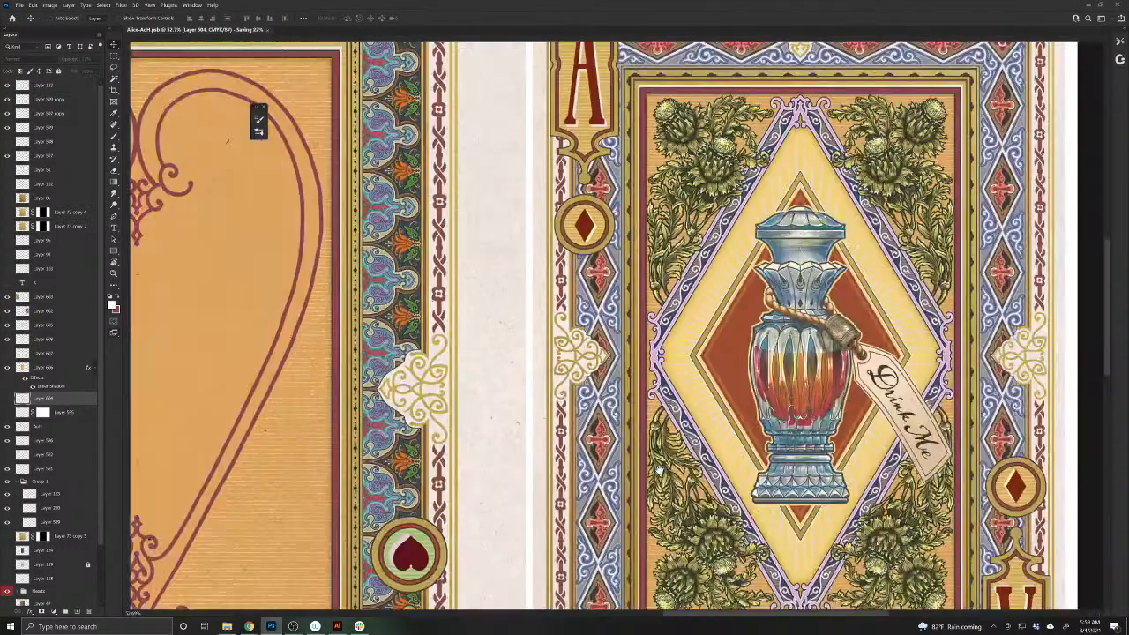
click(800, 475)
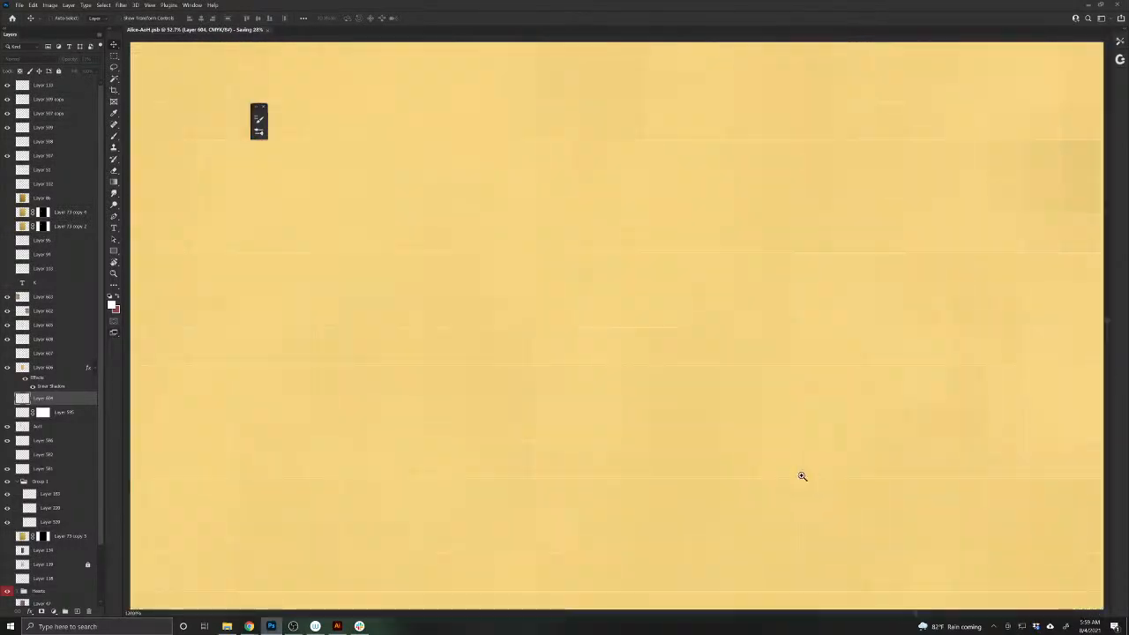
alt+click(668, 411)
drag(694, 426, 723, 447)
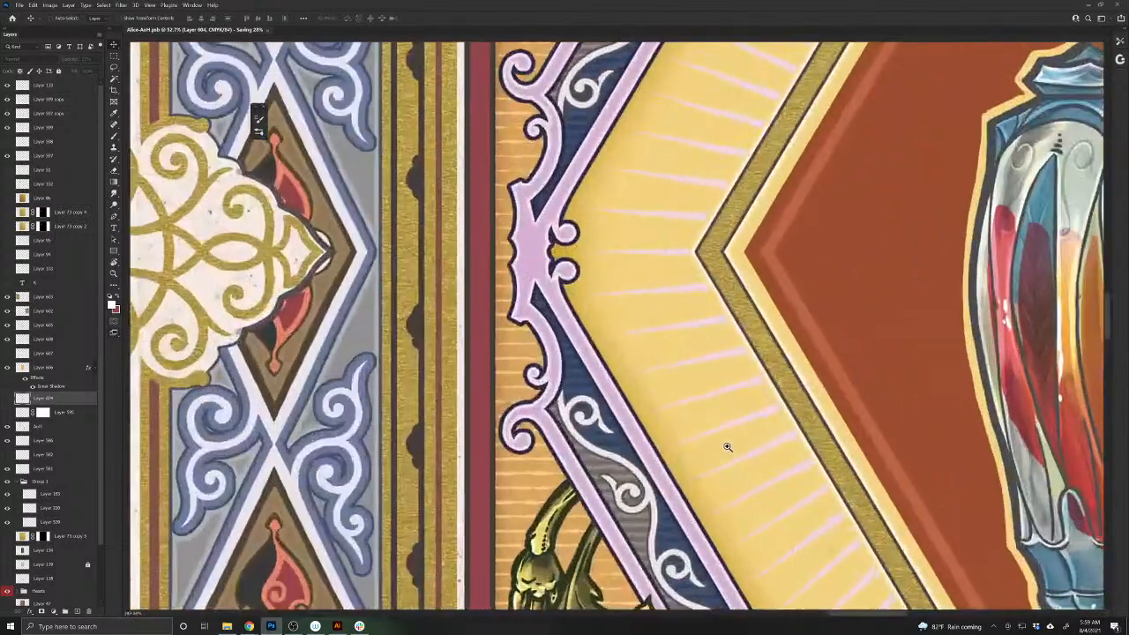
ctrl+click(618, 403)
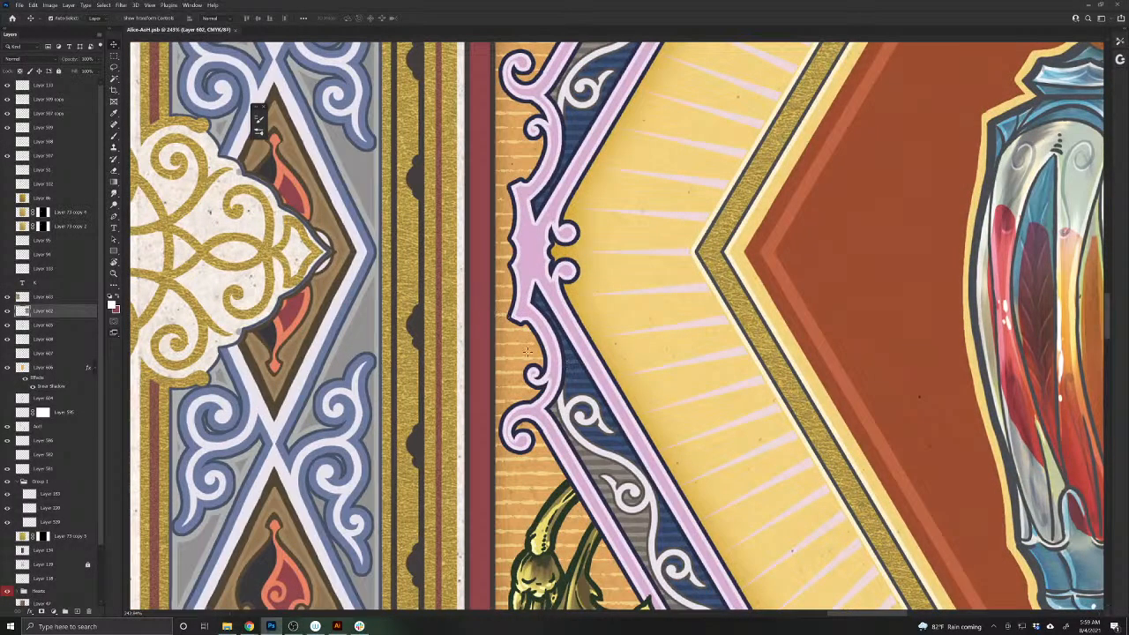
key(m)
drag(489, 315, 671, 451)
key(alt+BackSpace)
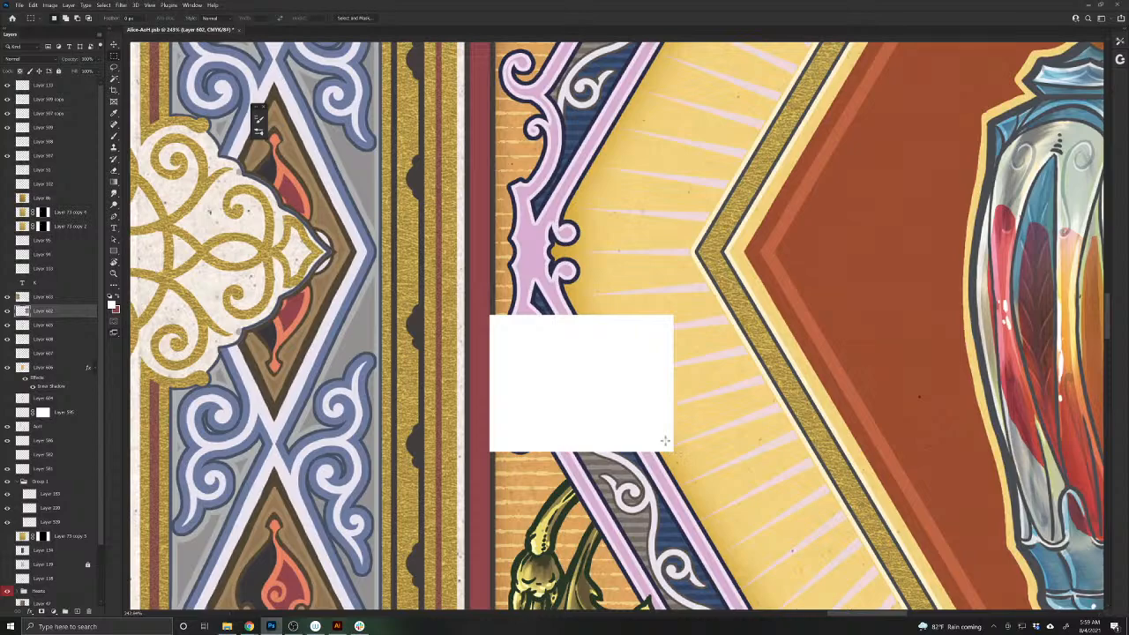
key(ctrl+z)
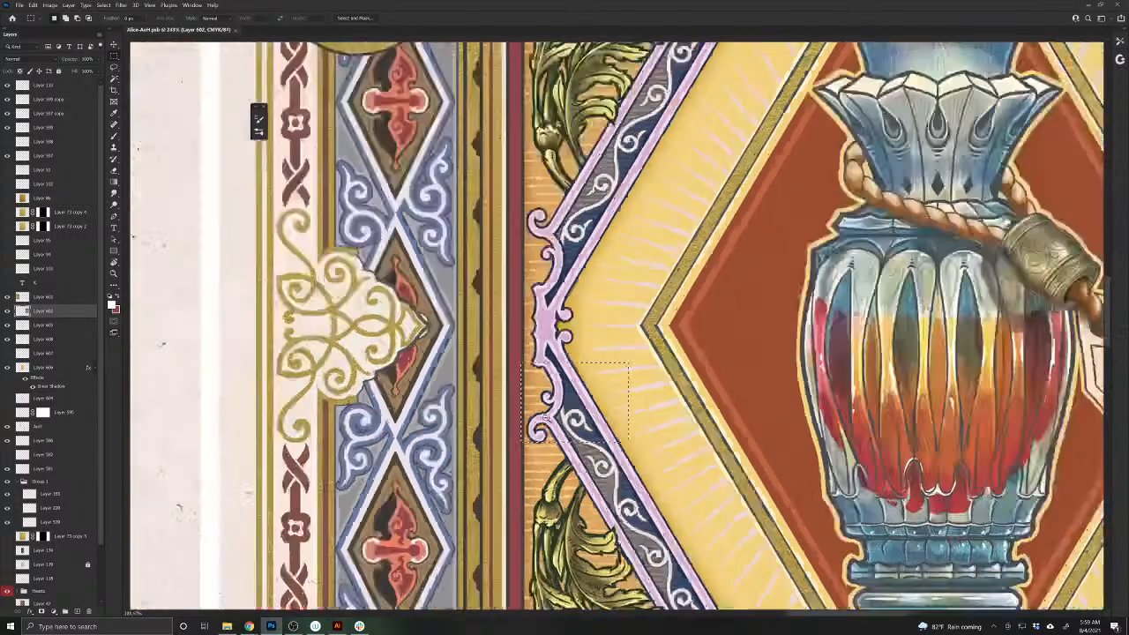
- Copy the selected frame sample to a new layer and move it inside the heart on the Ace of Hearts
scroll(545, 416, down, 5)
scroll(476, 411, up, 3)
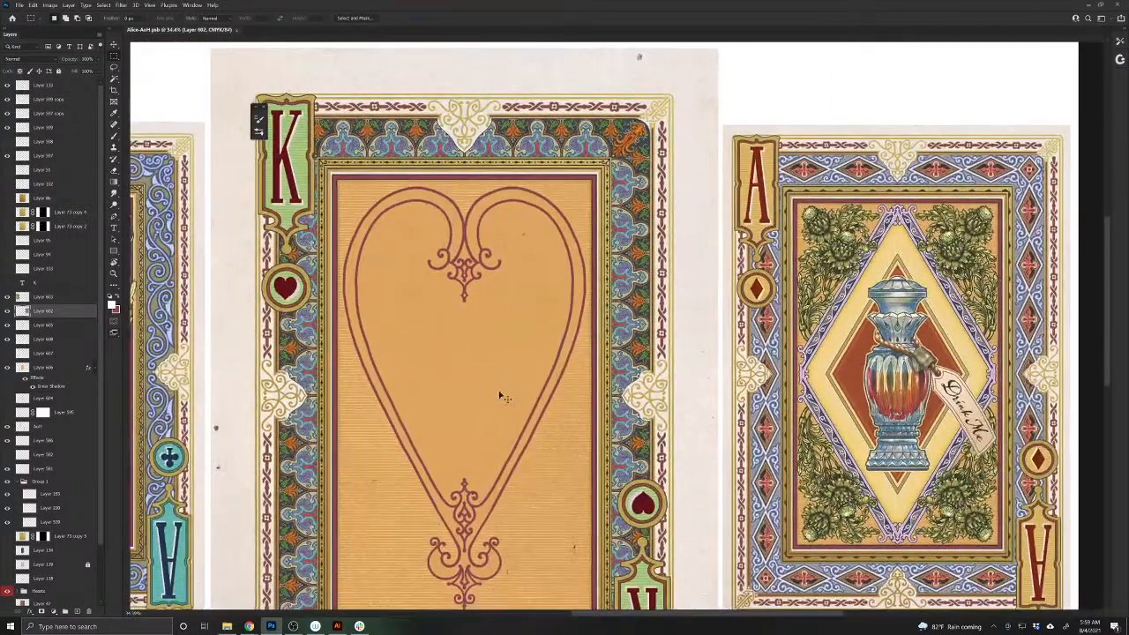
key(ctrl+j)
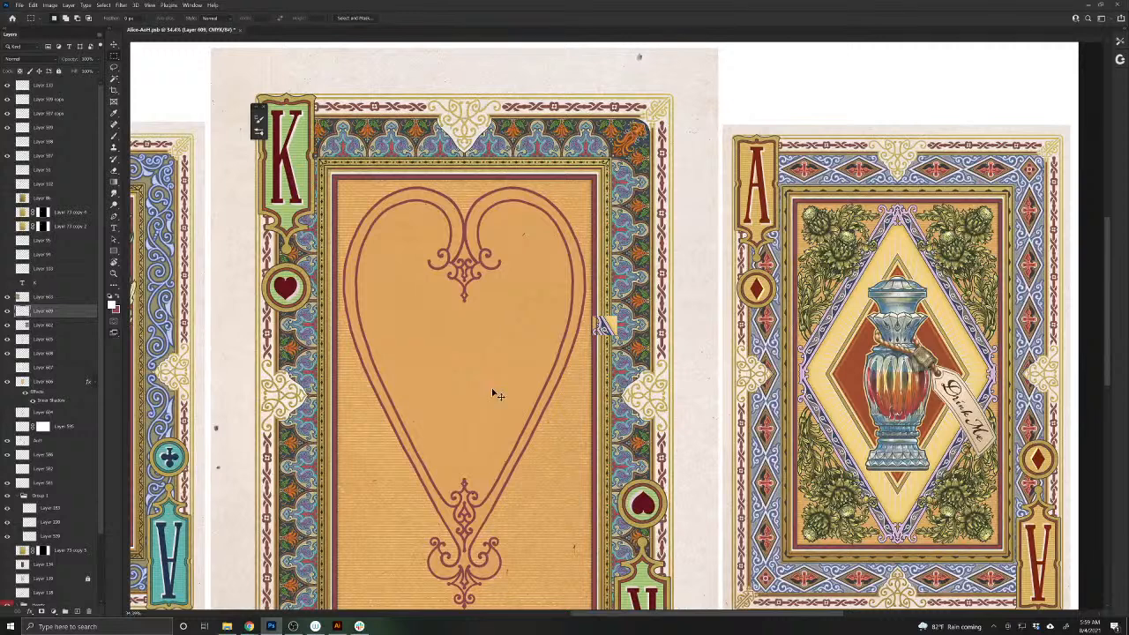
key(ctrl+t)
drag(606, 326, 428, 438)
key(Return)
- Move the copied frame sample onto the lined background just right of the heart's lower ornament for reference
ctrl+click(430, 440)
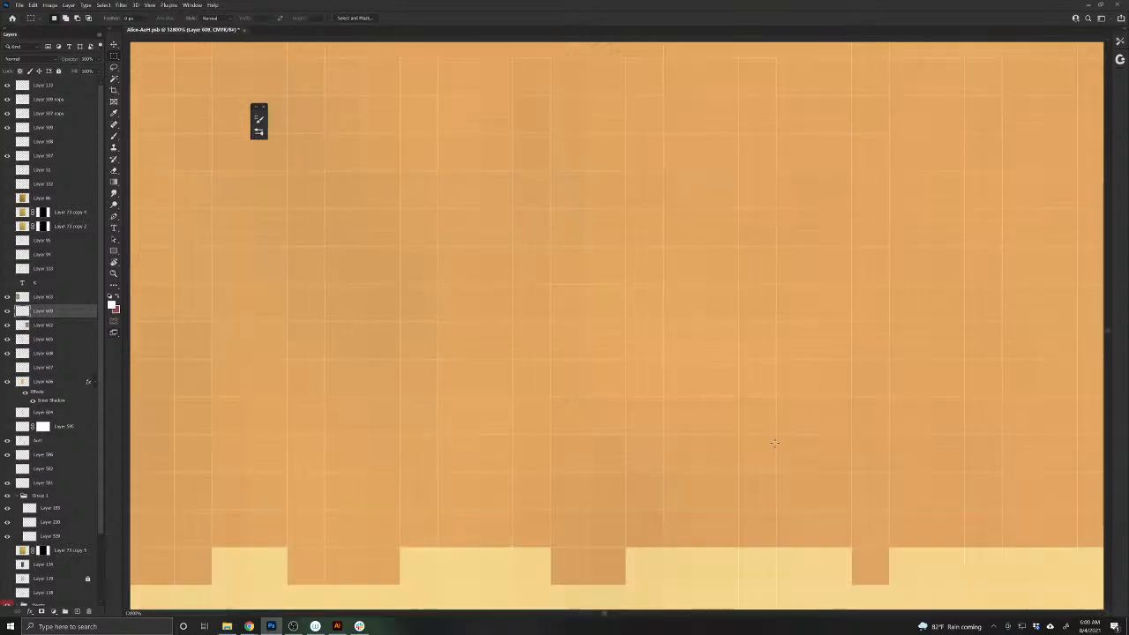
drag(723, 433, 607, 359)
drag(804, 409, 370, 201)
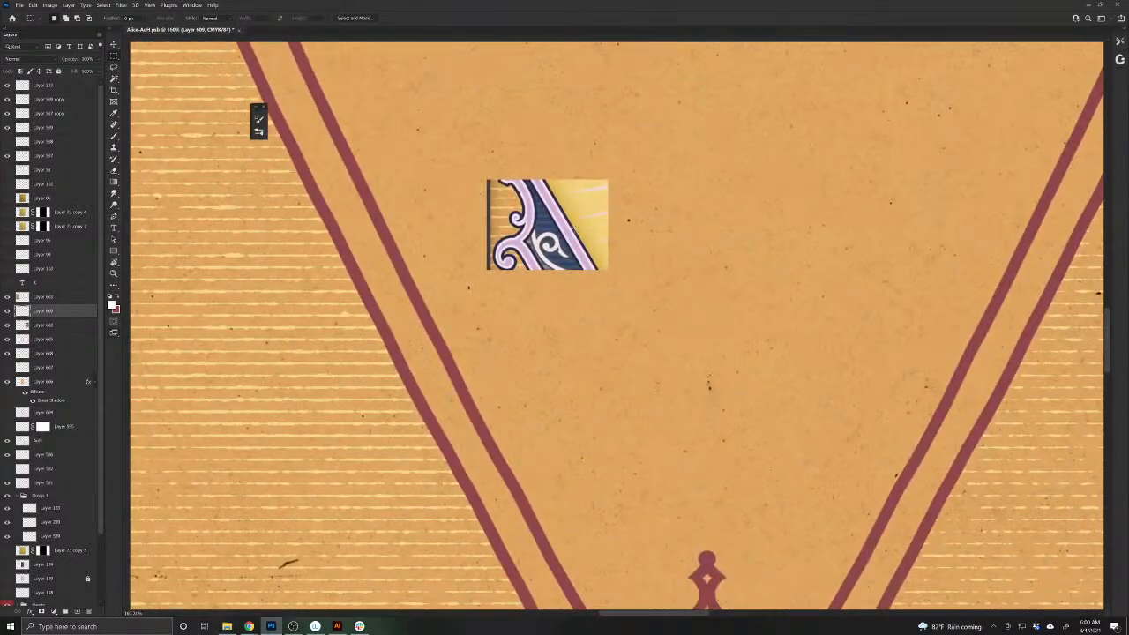
key(v)
drag(572, 228, 788, 383)
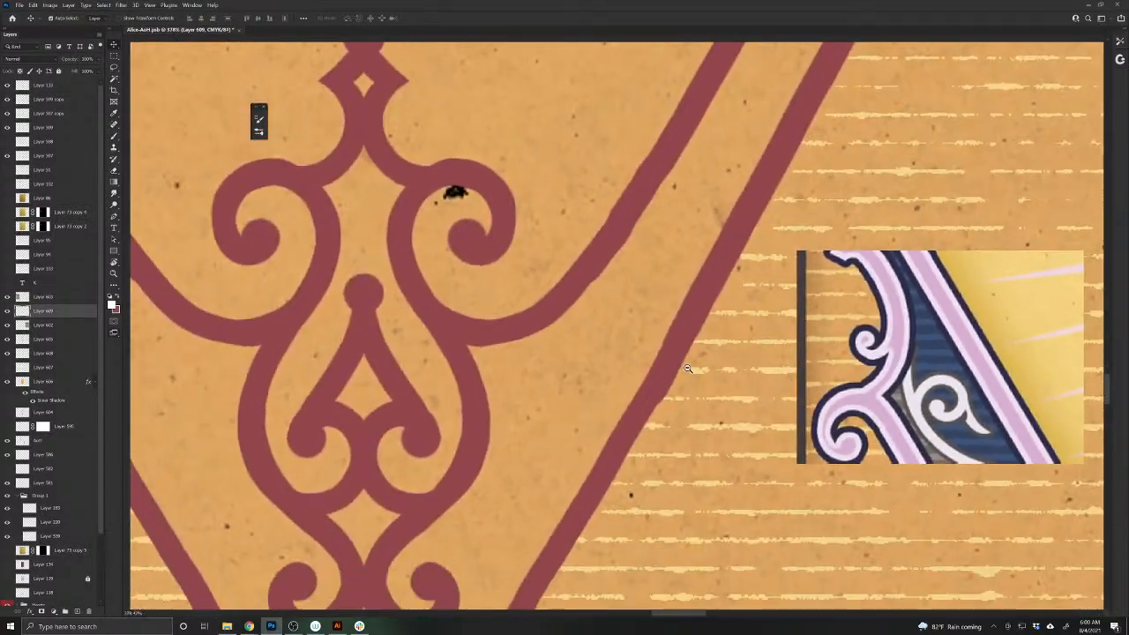
drag(688, 368, 678, 368)
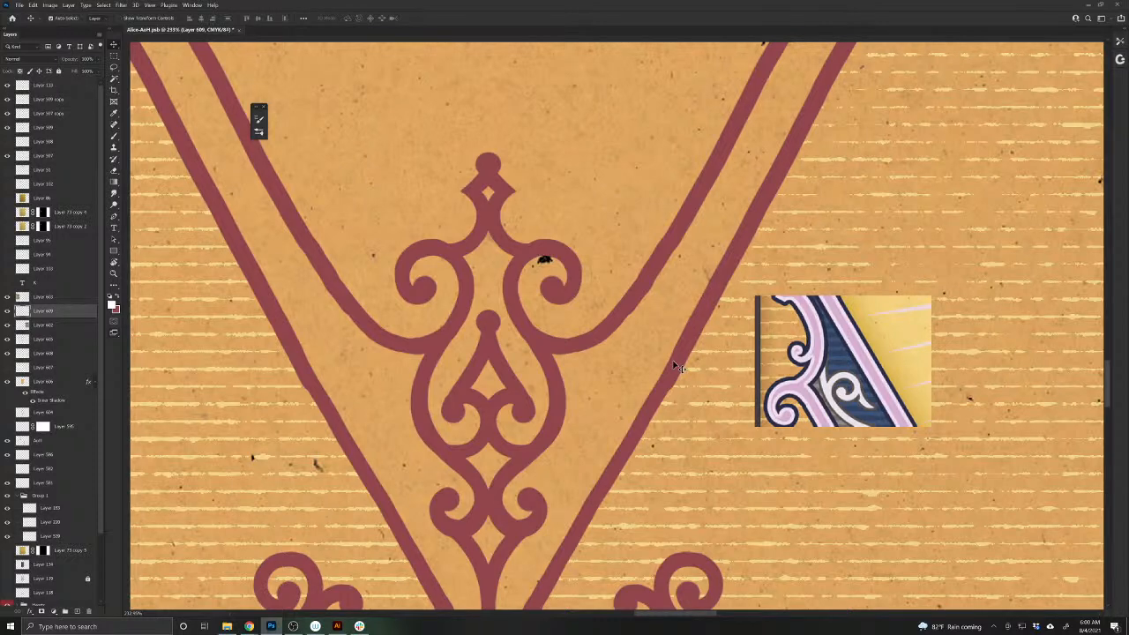
- Add a Stroke effect to the maroon heart outline's layer, Layer 605
key(alt+bracketleft)
key(alt+bracketleft)
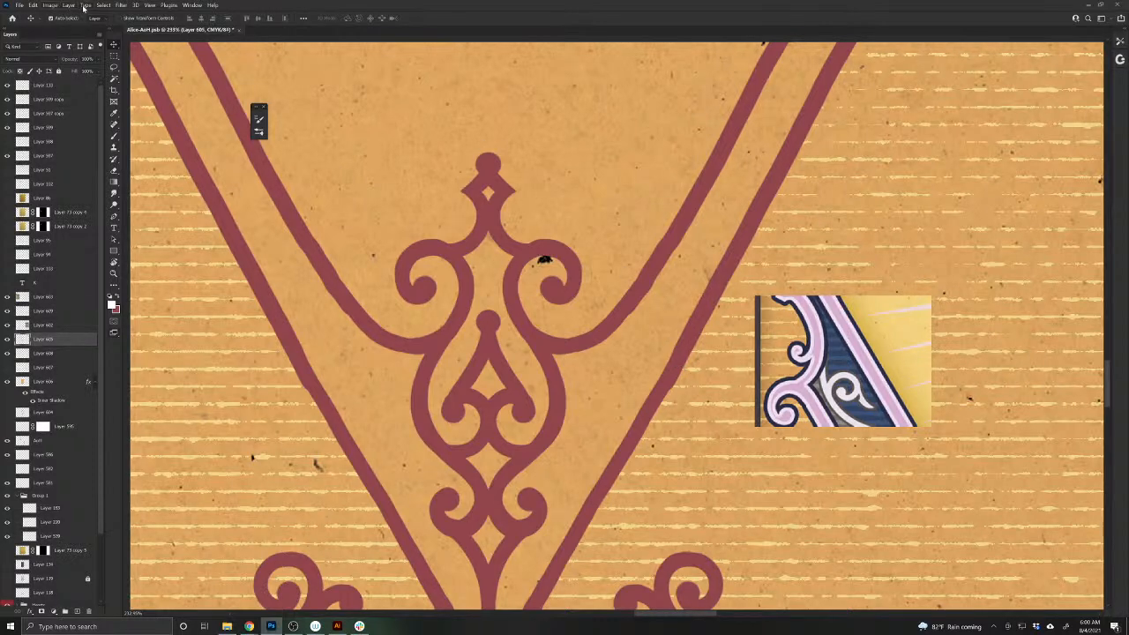
click(67, 5)
mouse_move(97, 85)
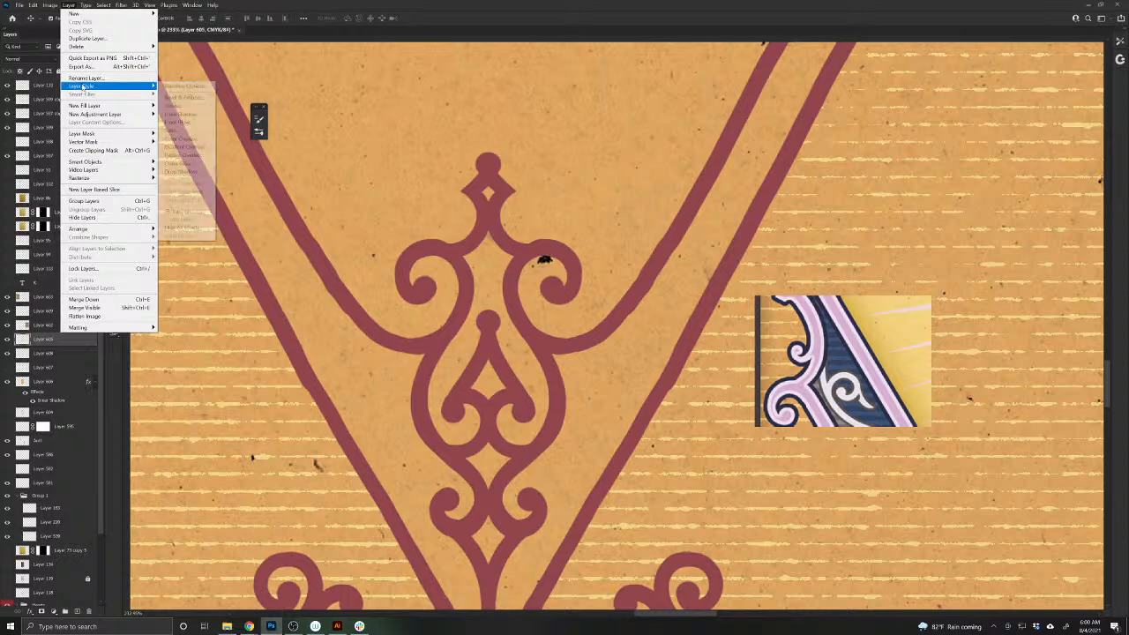
click(176, 105)
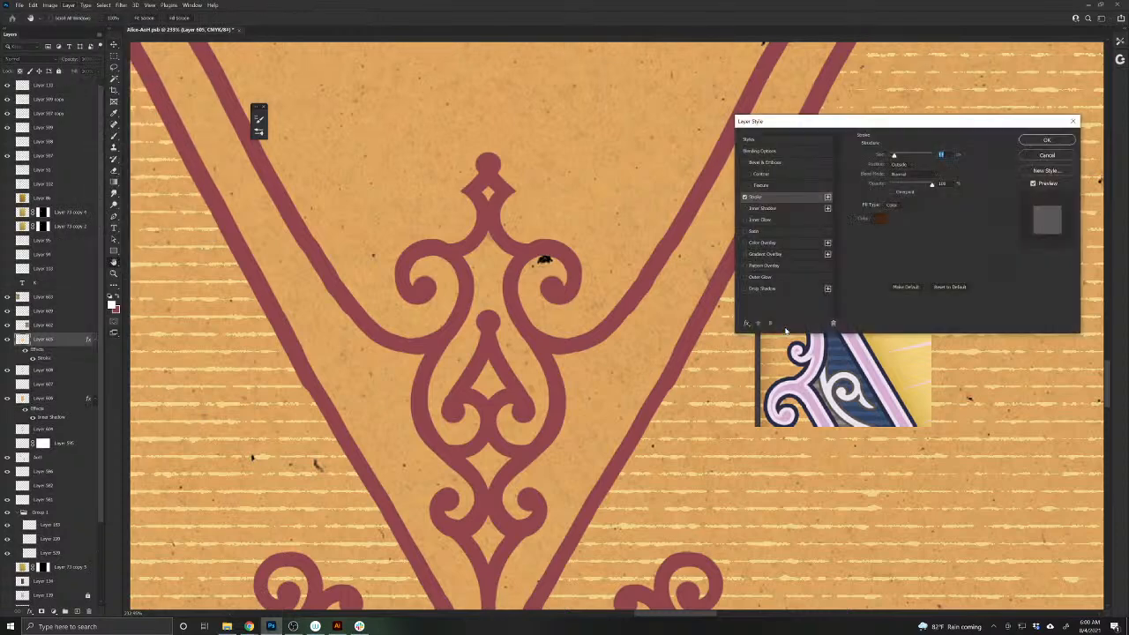
- Set the stroke to the dark navy (#2a2d48) of the copied frame sample's outline, make it thinner, and apply it
click(878, 219)
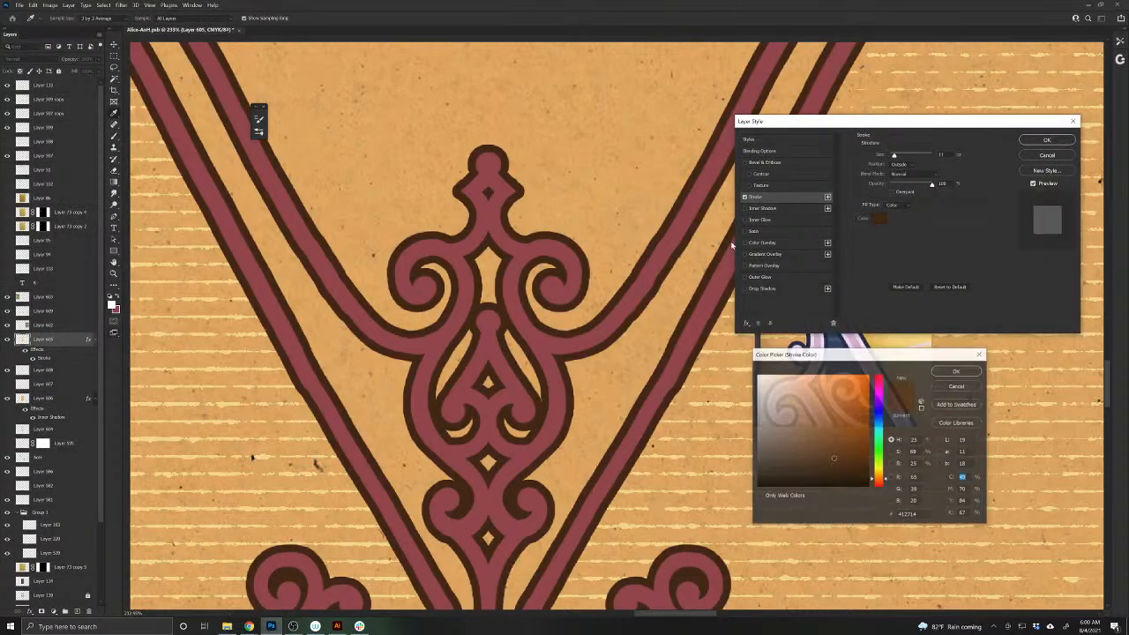
click(676, 236)
click(809, 338)
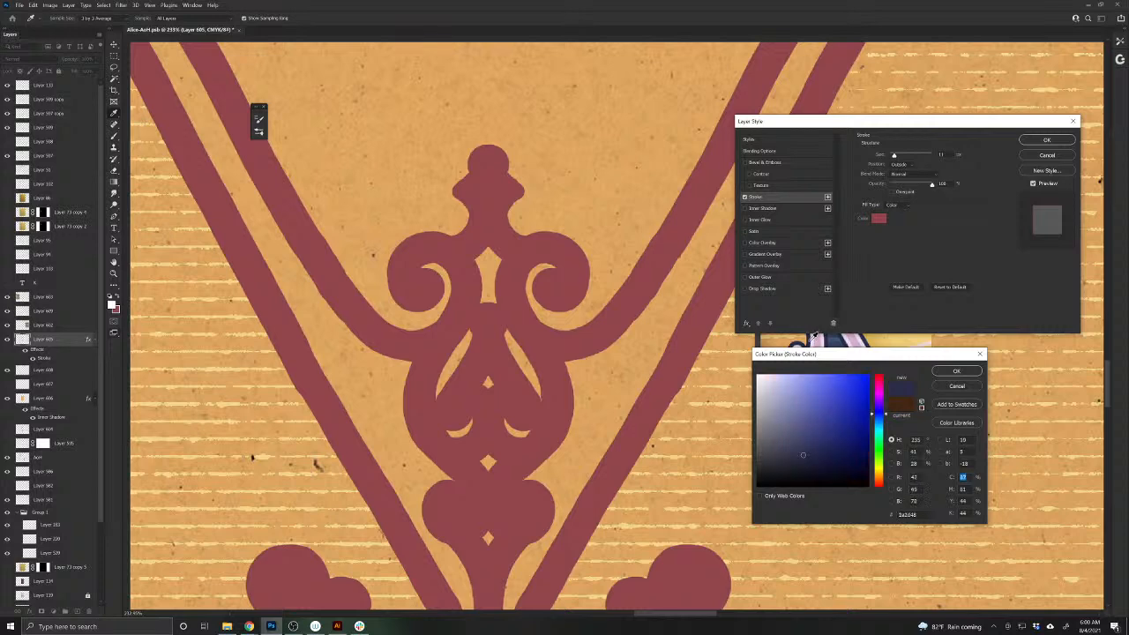
click(954, 371)
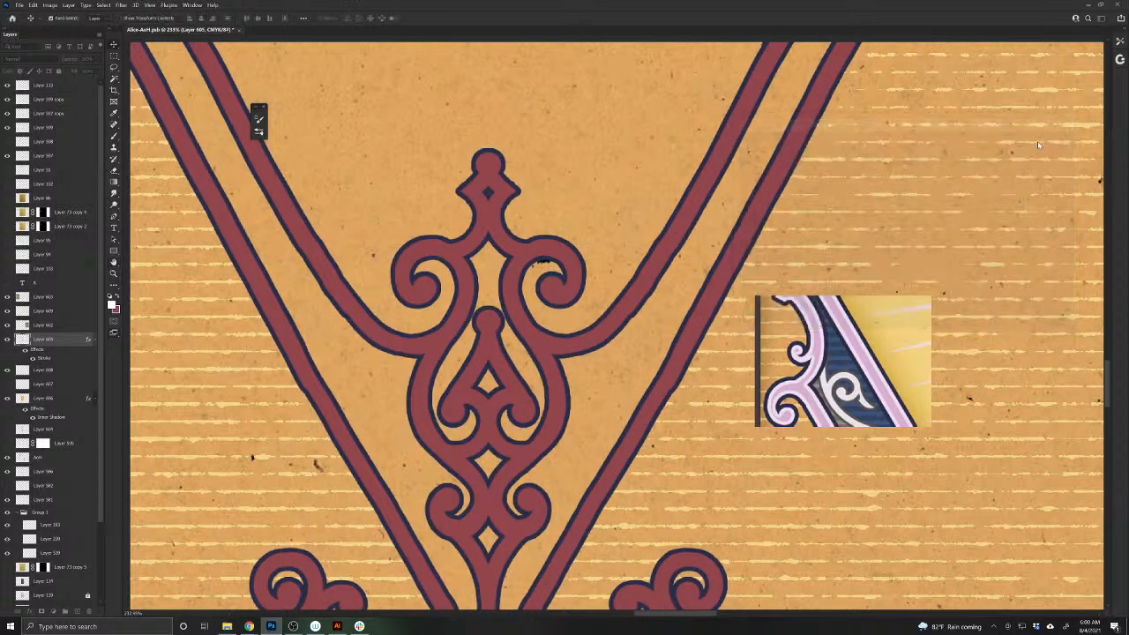
click(1044, 141)
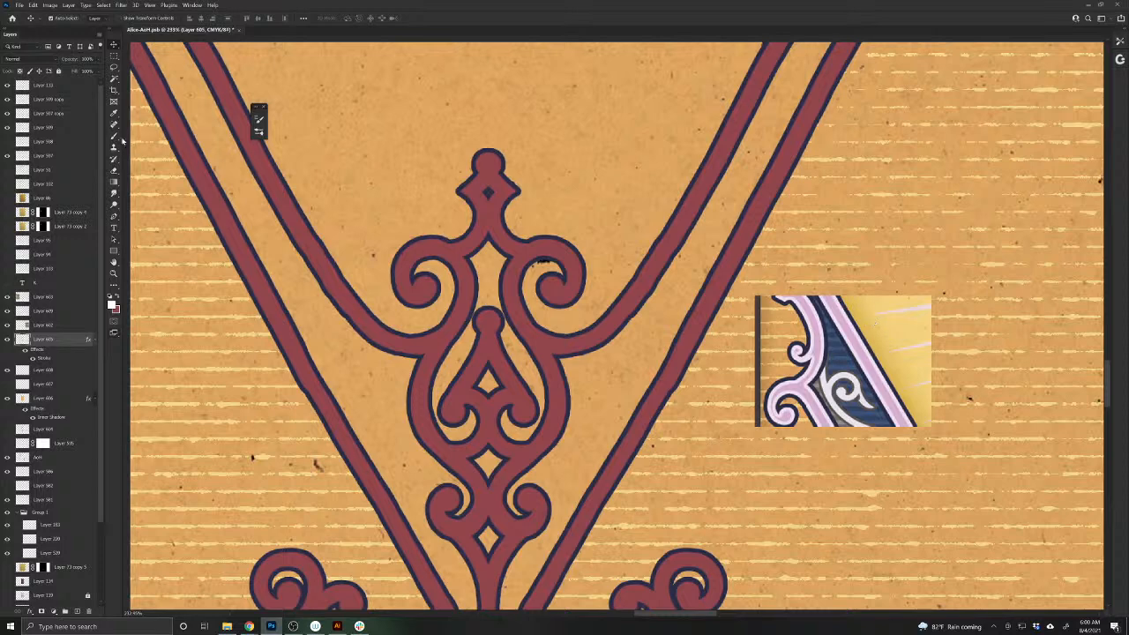
- Sample the heart outline's maroon as the foreground colour and choose the solid tapered brush preset listed above the brush folders
key(b)
alt+click(679, 353)
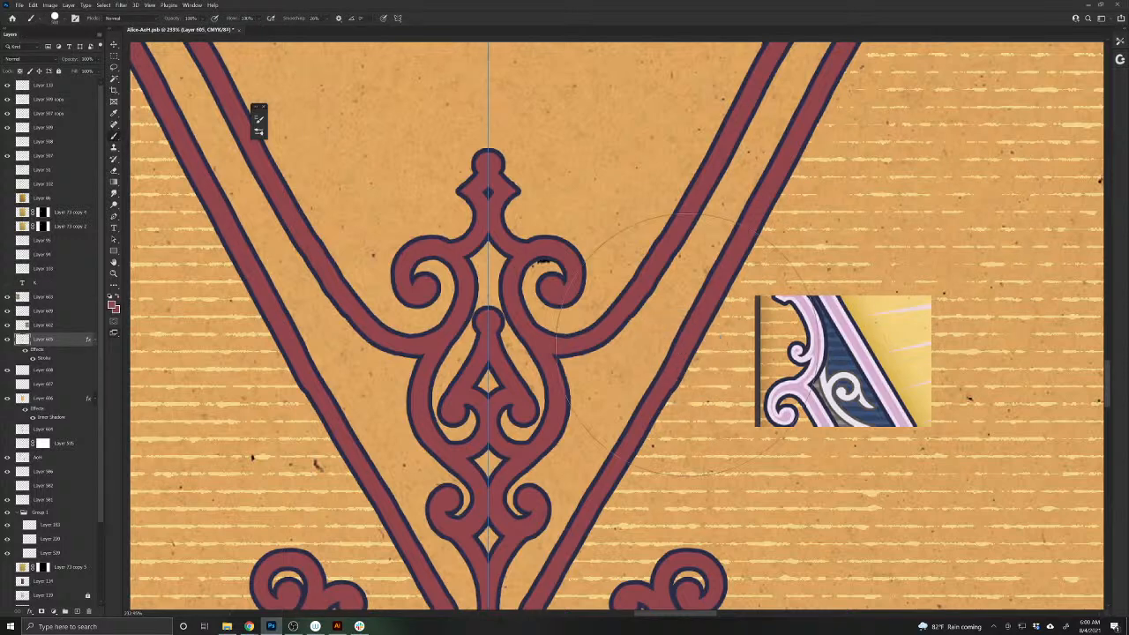
click(54, 18)
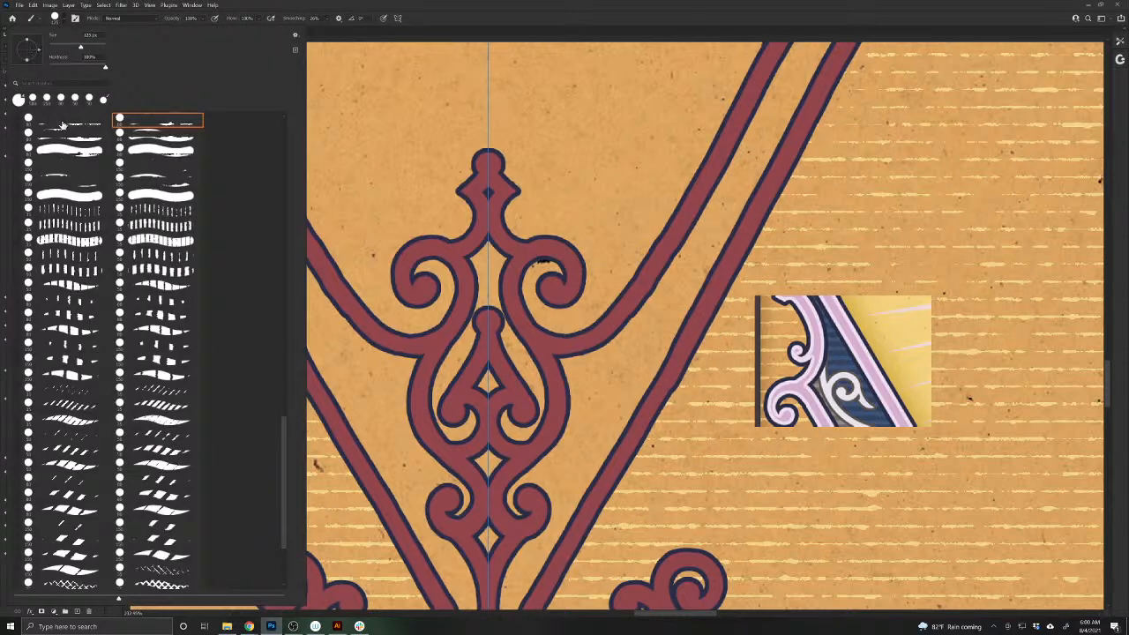
click(63, 121)
drag(285, 428, 283, 109)
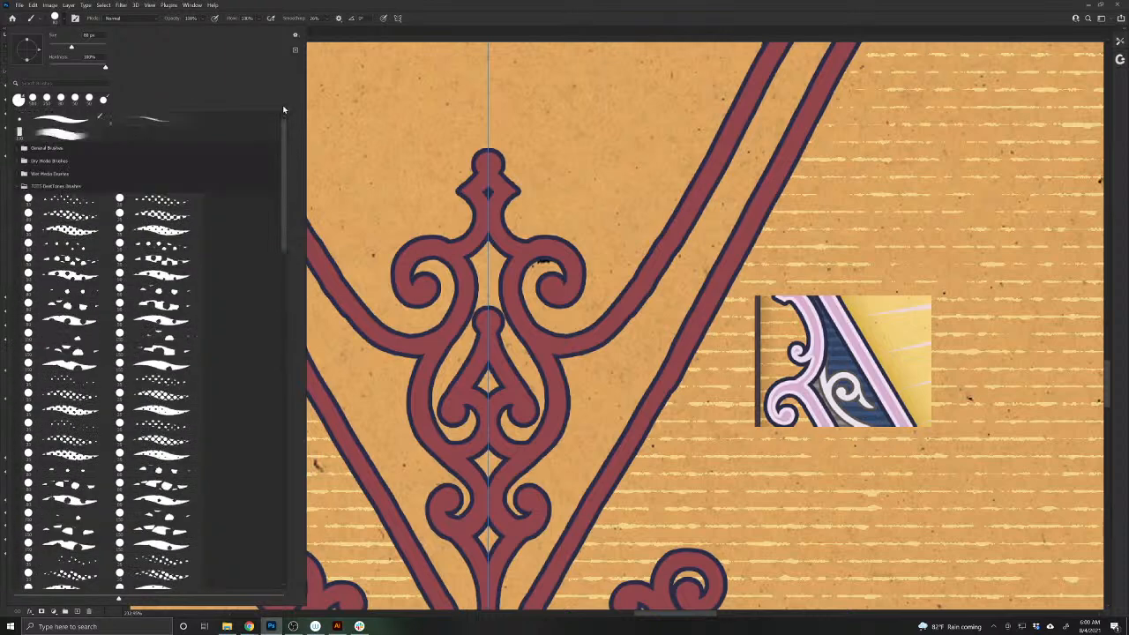
click(62, 130)
key(Return)
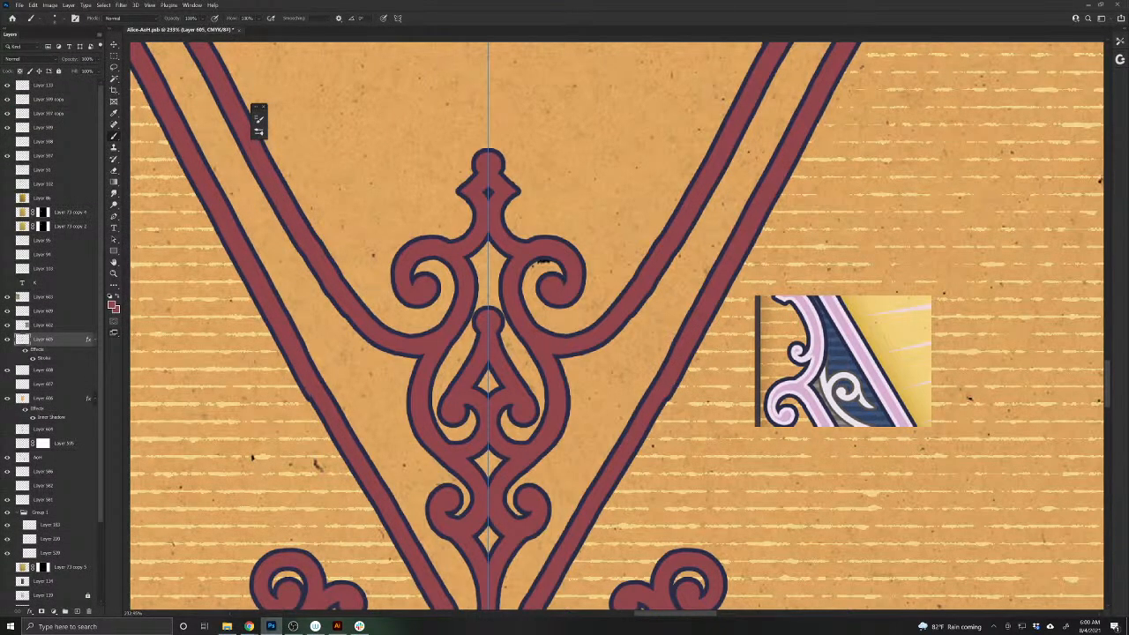
- Smooth the uneven edges of the heart's lower-left frame lines on Layer 605 with a smaller Eraser and the Brush
key(e)
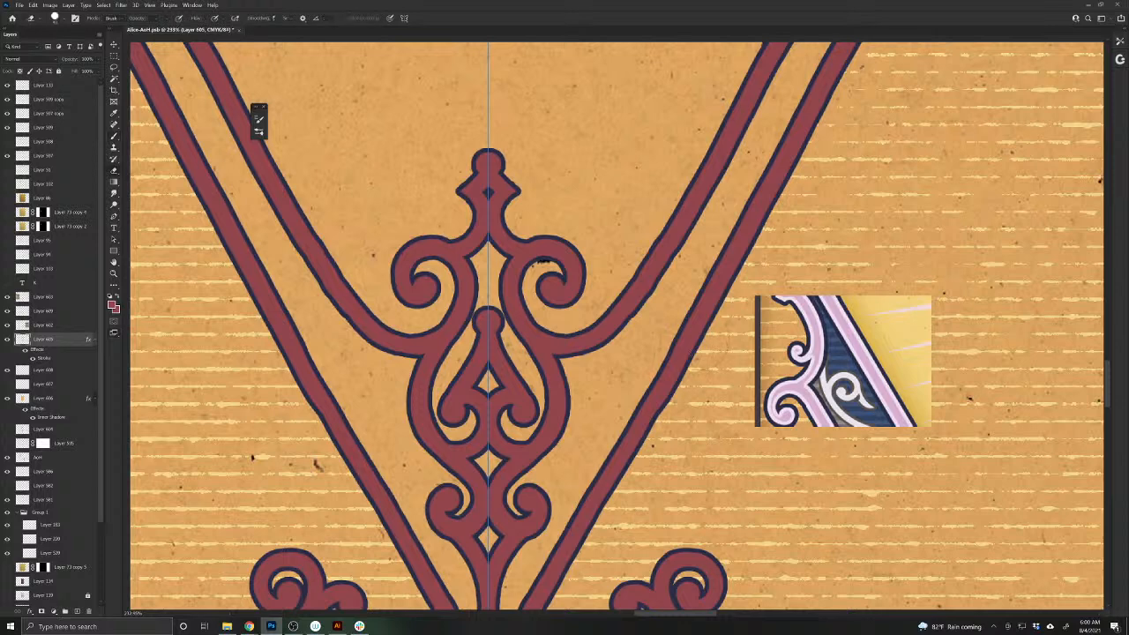
key(bracketleft)
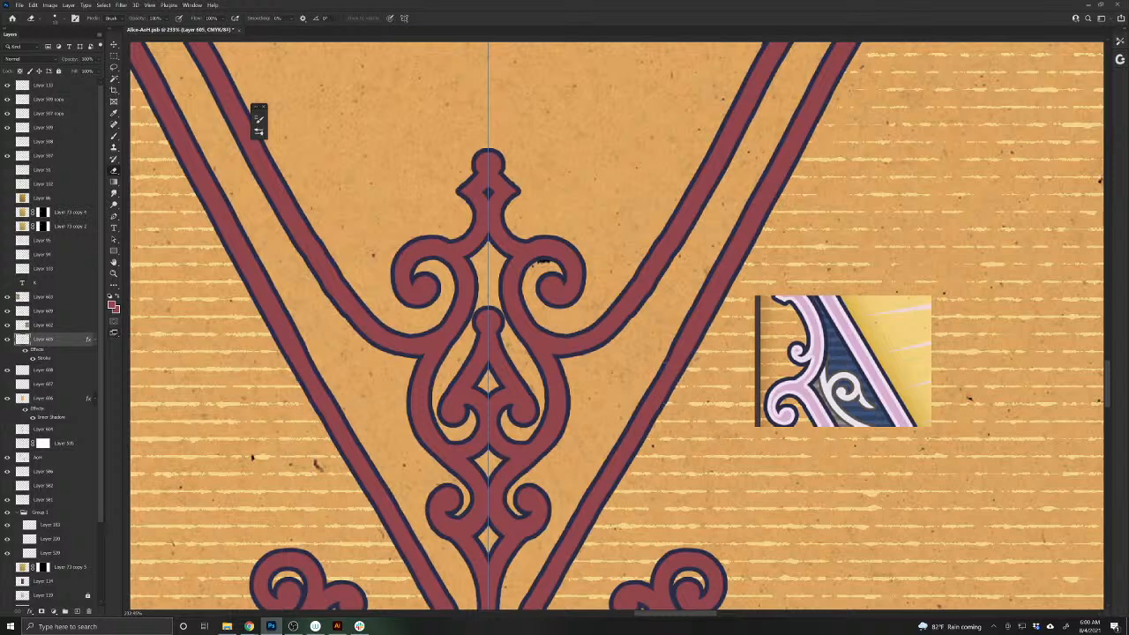
key(b)
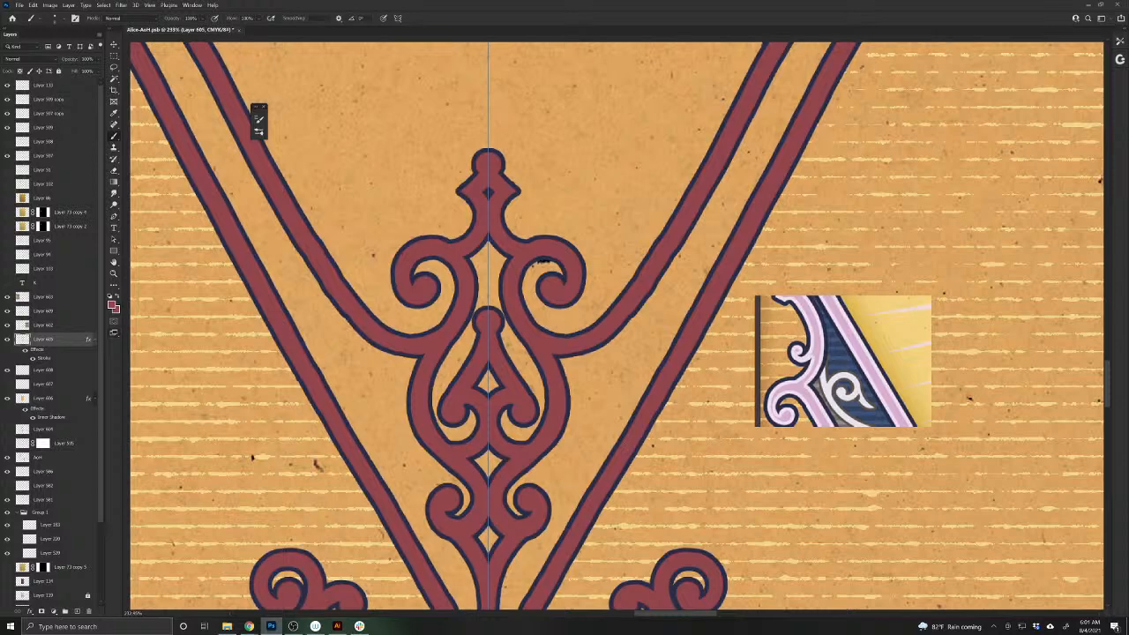
key(e)
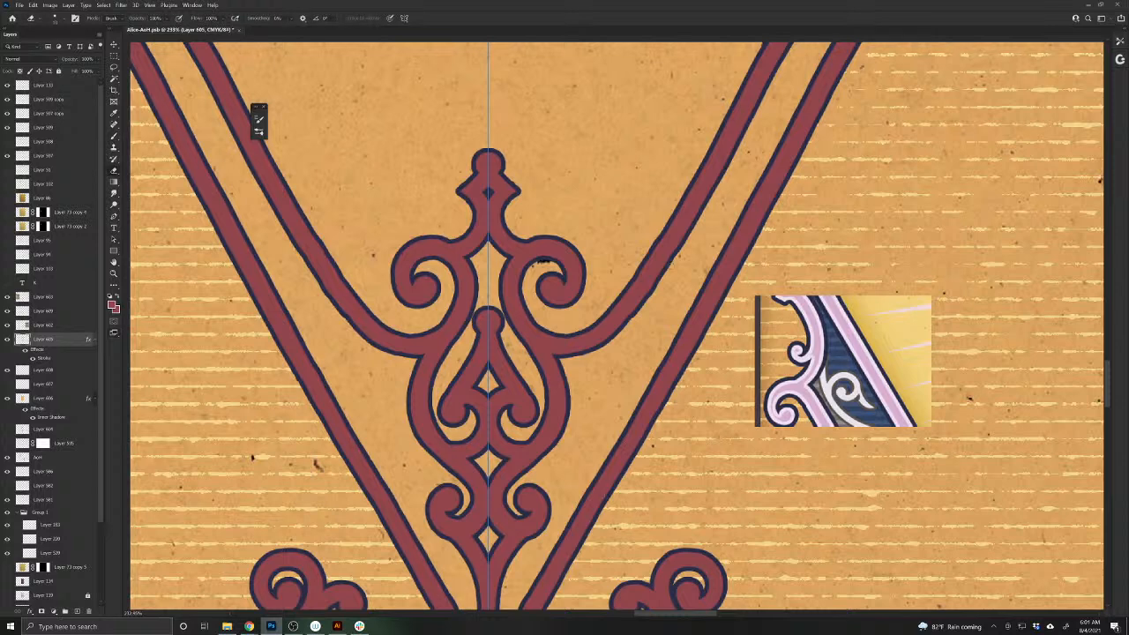
drag(323, 291, 334, 305)
drag(319, 234, 336, 266)
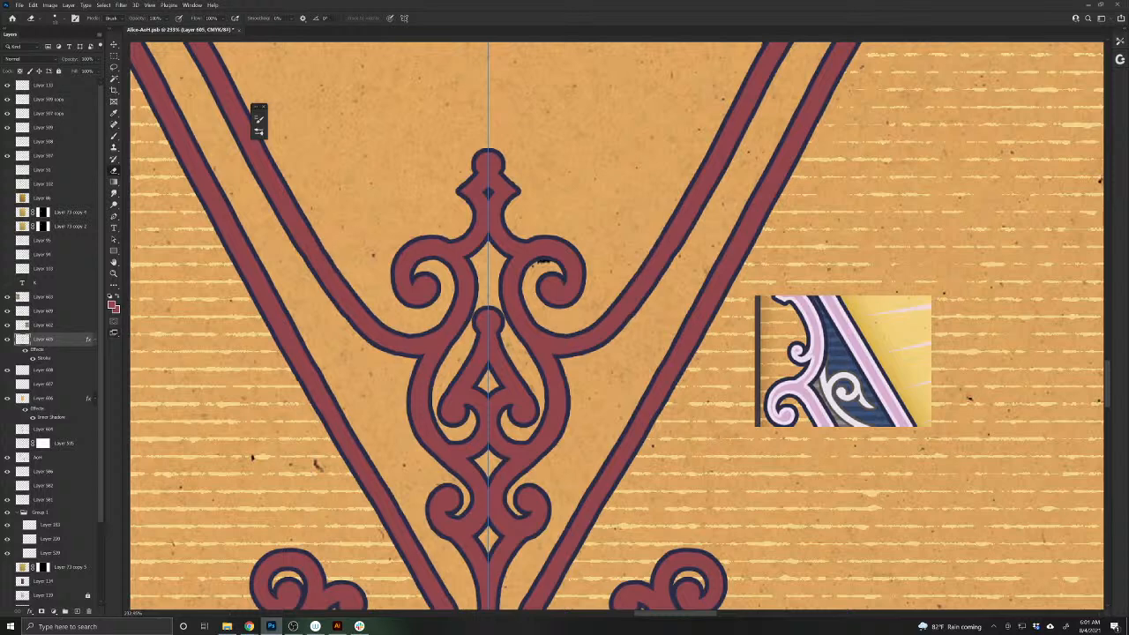
- Inspect the navy-stroked outline around the whole heart, including its sides, upper lobes, inner scrollwork and lower ornament
scroll(368, 512, down, 10)
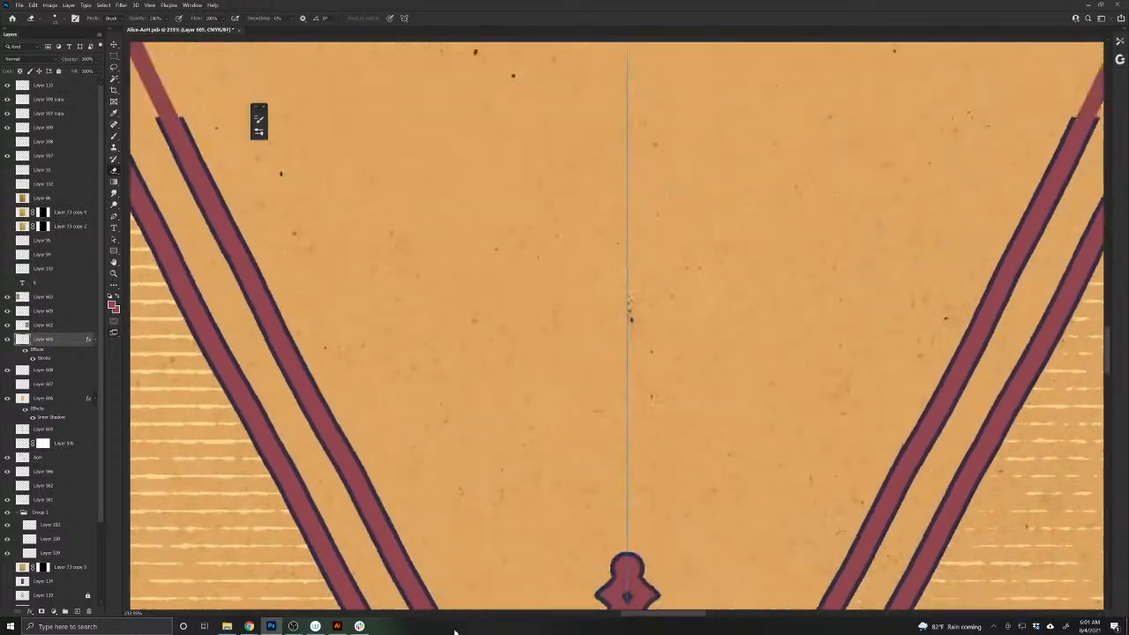
scroll(468, 590, up, 5)
scroll(559, 608, left, 8)
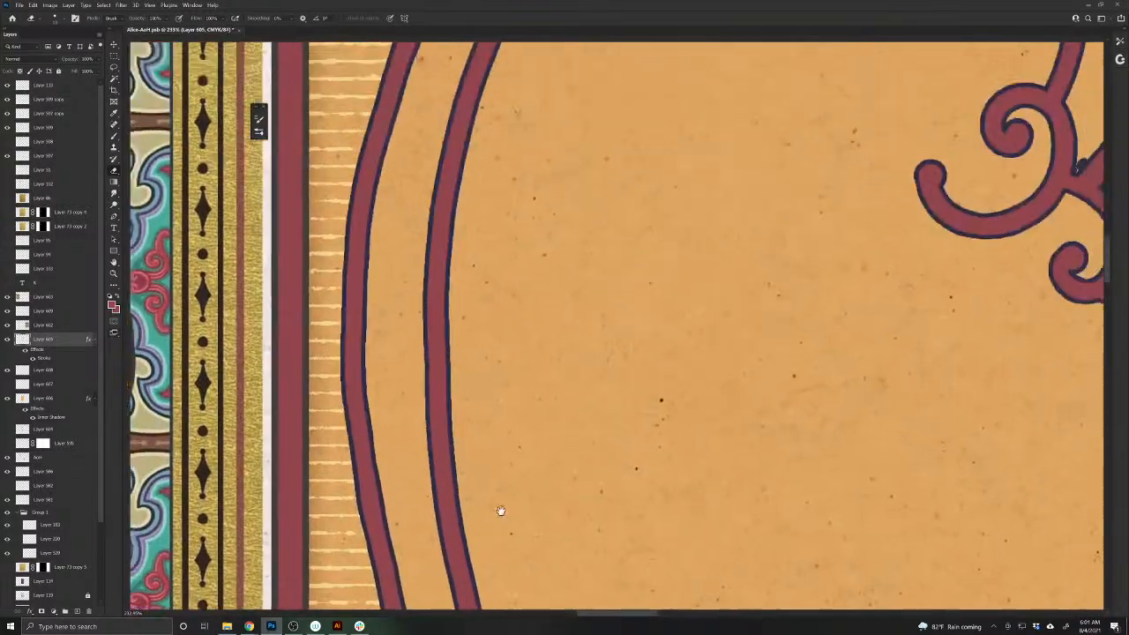
scroll(467, 546, right, 6)
scroll(433, 589, up, 10)
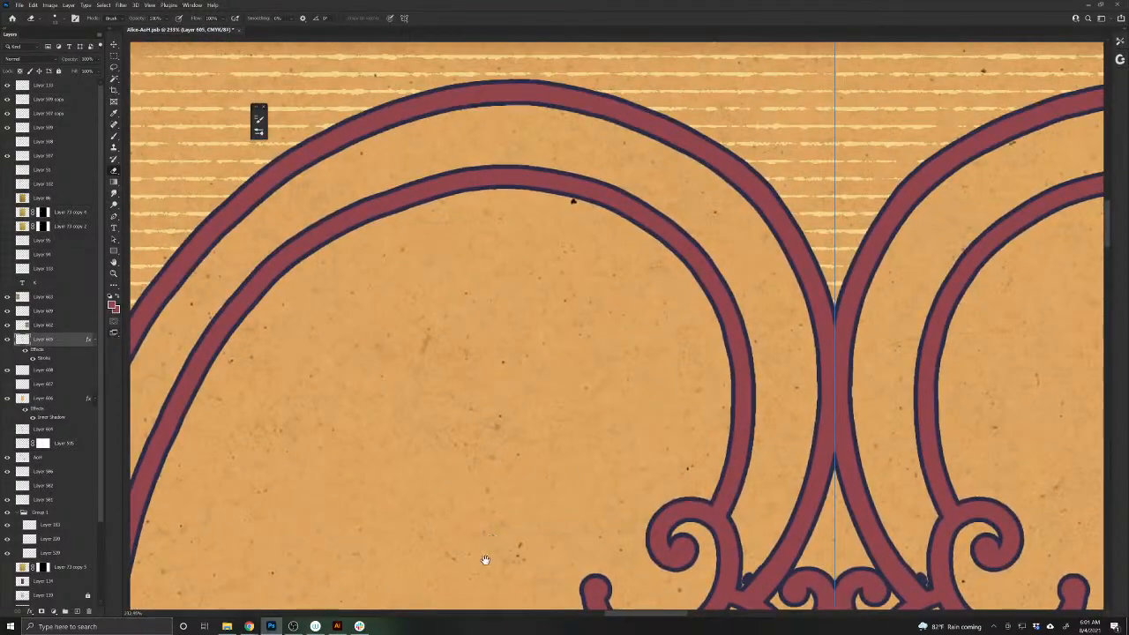
drag(485, 559, 380, 365)
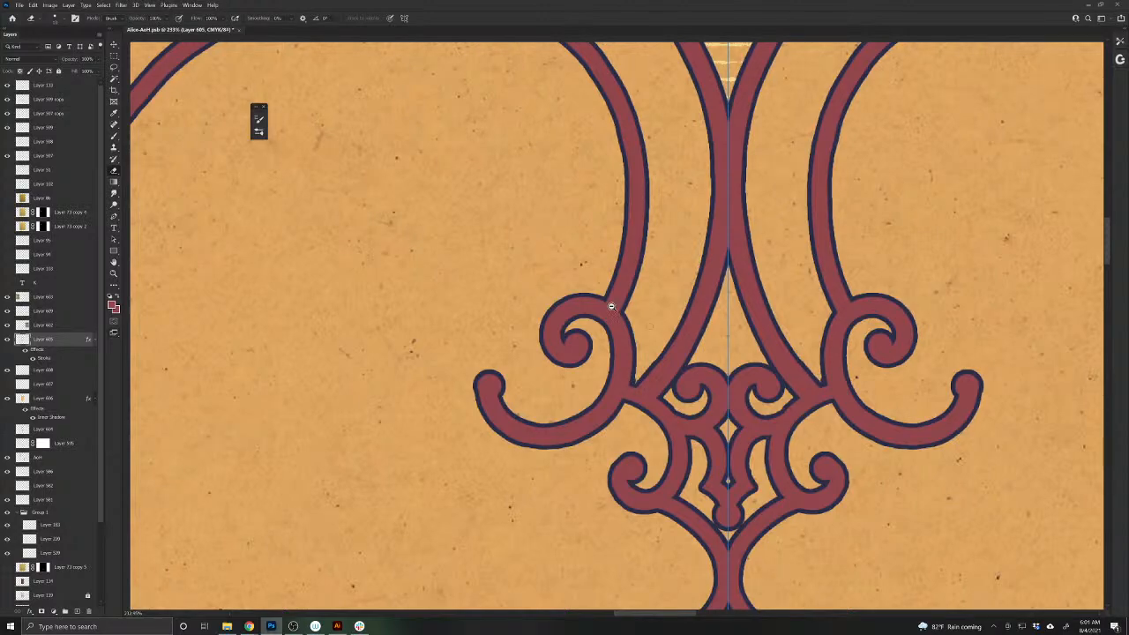
drag(611, 306, 566, 276)
drag(579, 423, 423, 92)
drag(536, 376, 640, 350)
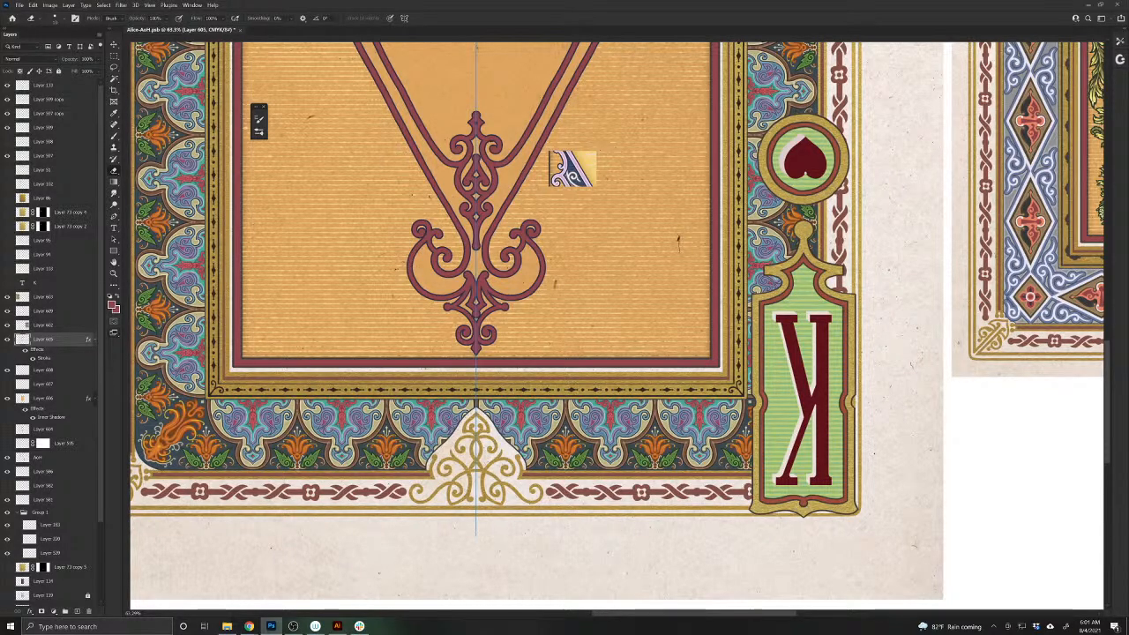
scroll(494, 265, up, 5)
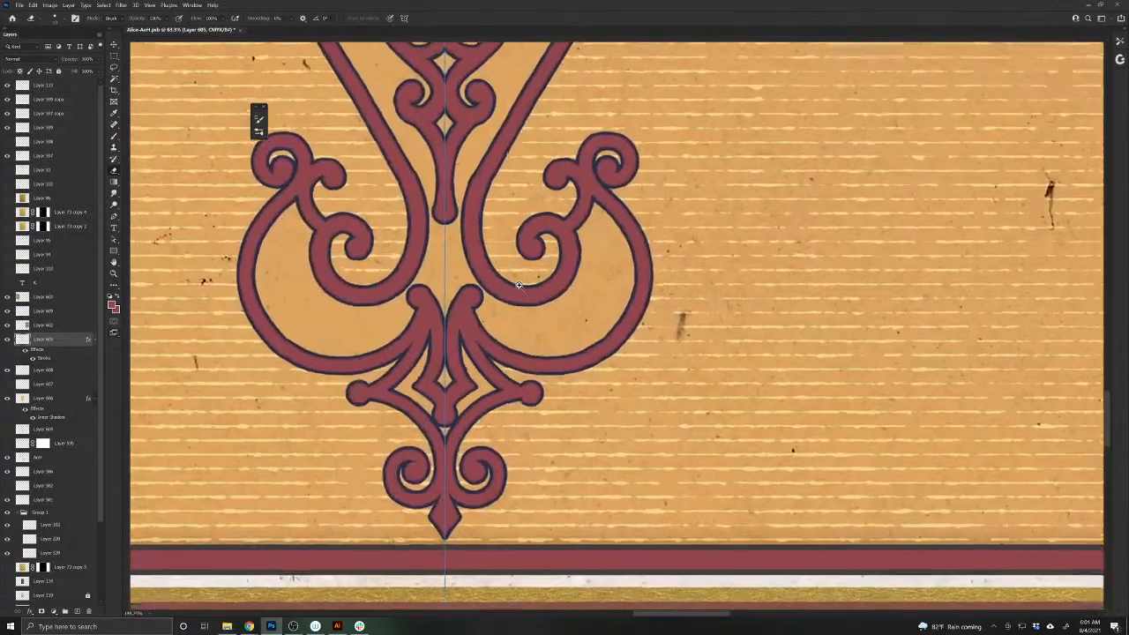
scroll(670, 210, down, 2)
drag(669, 204, 702, 275)
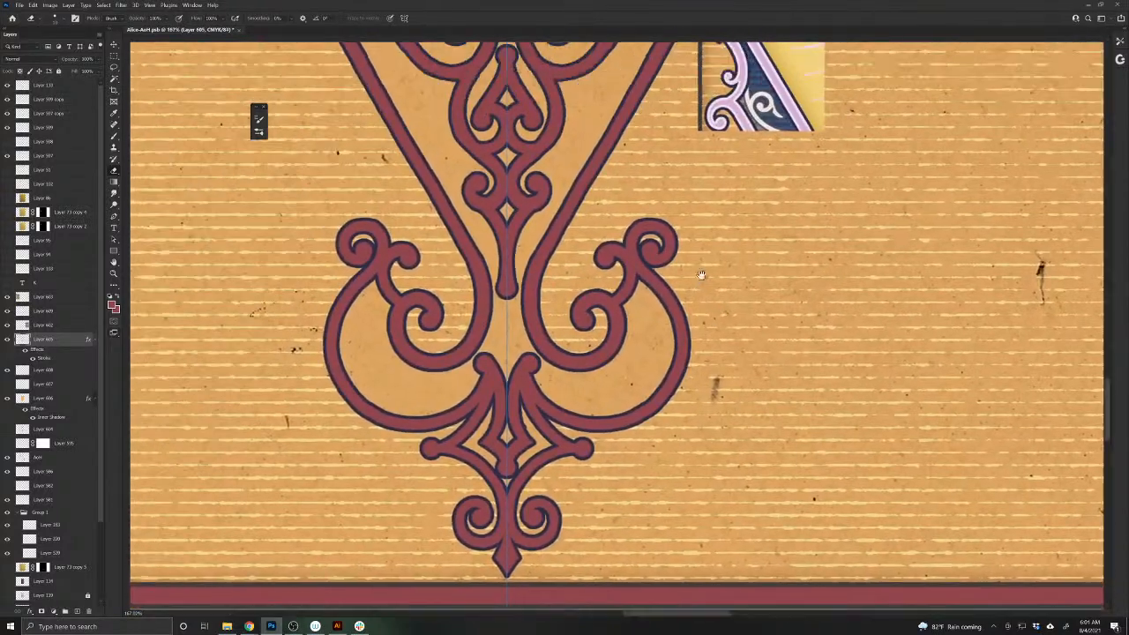
- Move the copied frame sample slightly down and closer to the heart's lower ornament
key(v)
drag(758, 89, 737, 133)
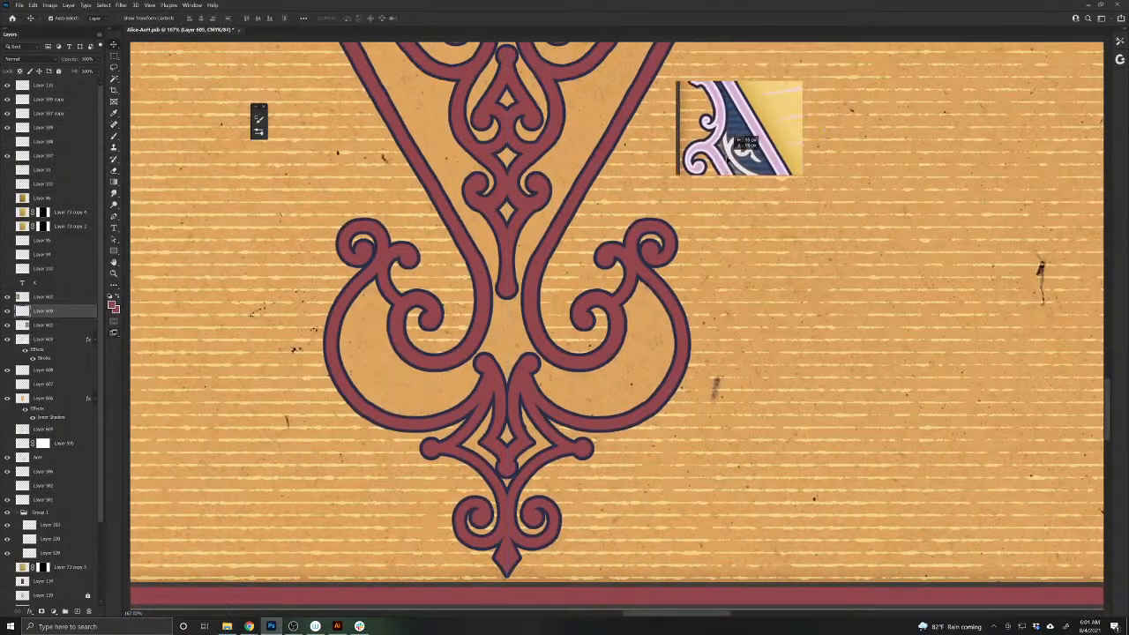
drag(727, 266, 727, 312)
scroll(730, 317, up, 2)
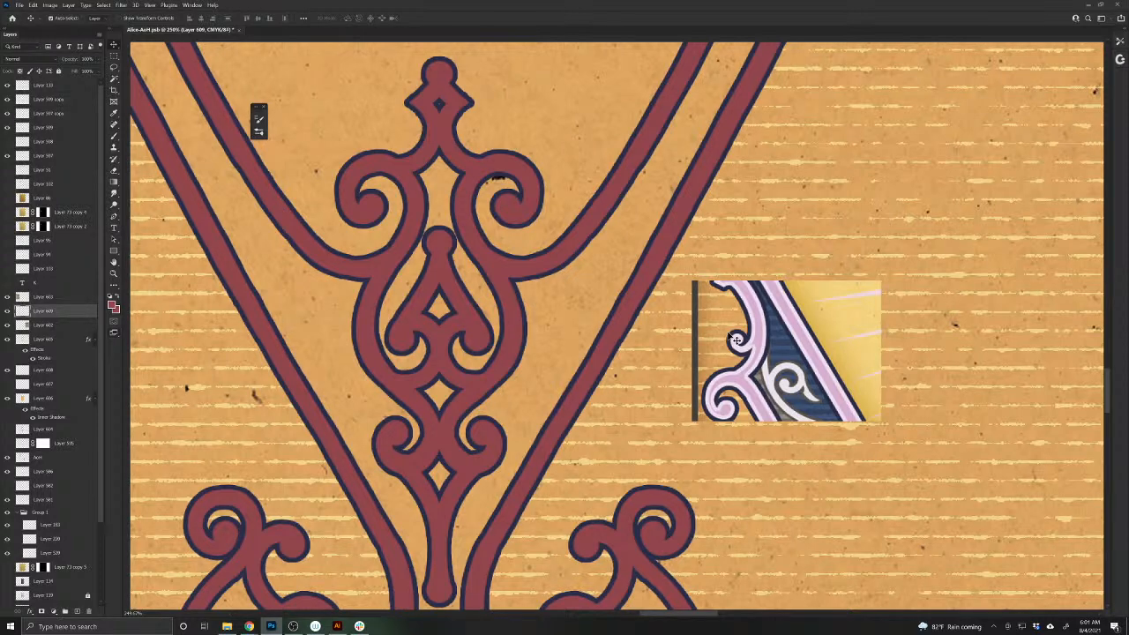
- Flatten a grouped copy of the stroked heart outline beneath Layer 605 and hide Layer 605's Stroke effect
ctrl+click(468, 237)
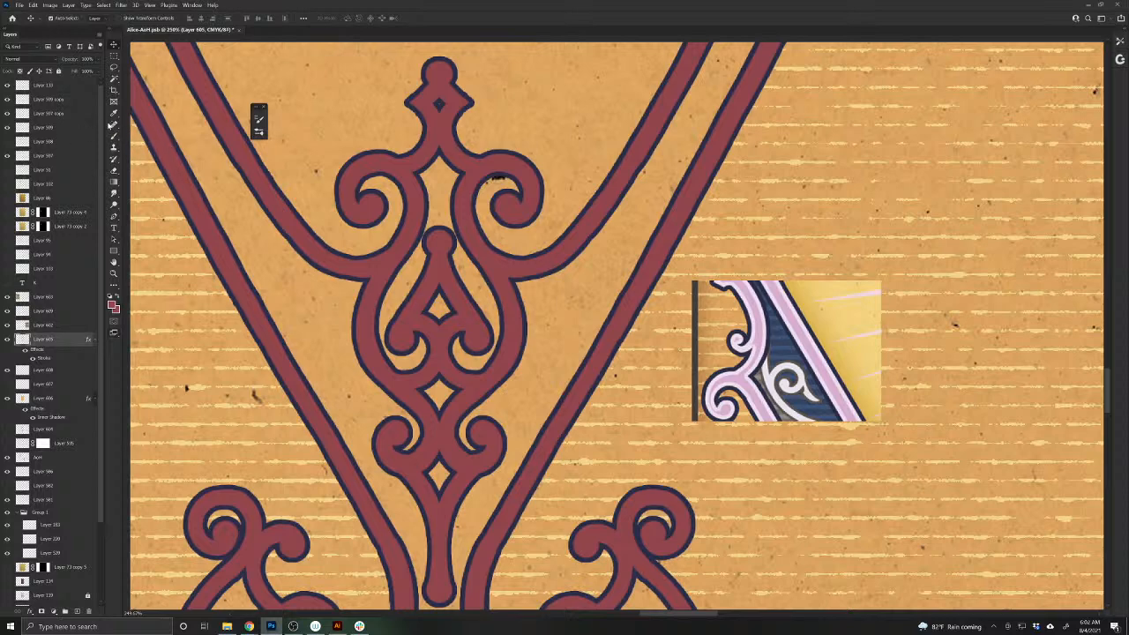
click(112, 137)
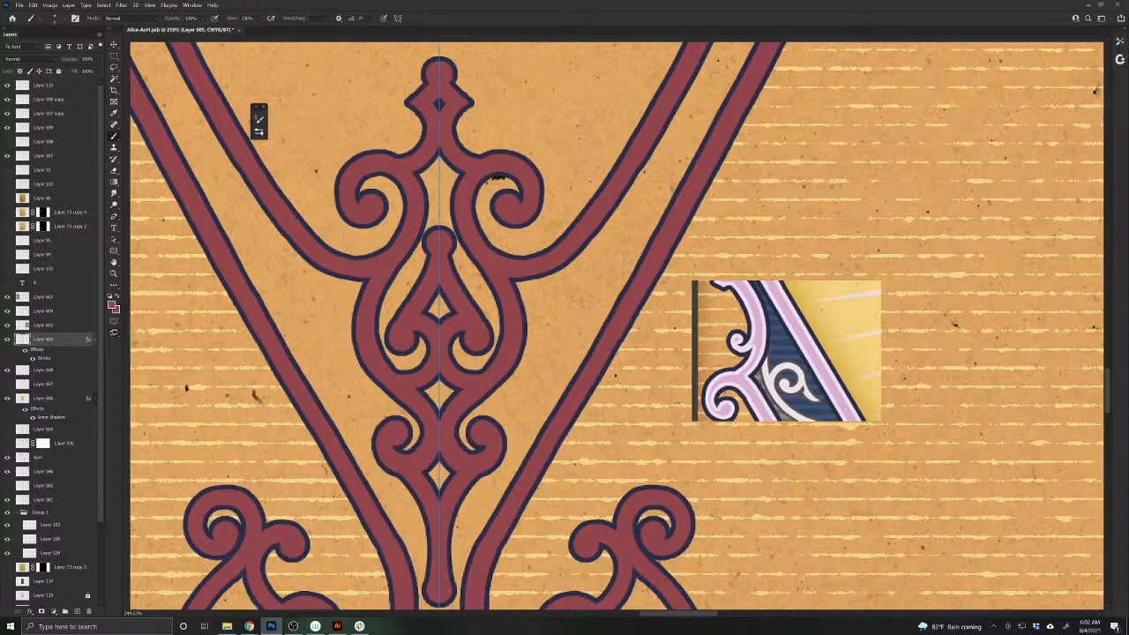
click(113, 45)
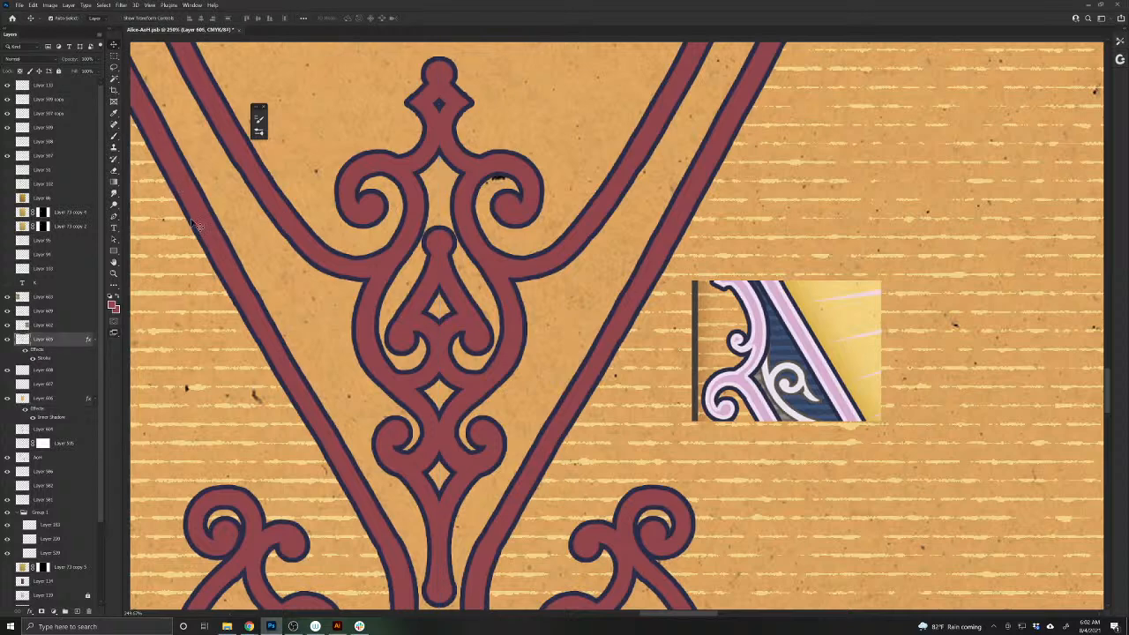
click(86, 5)
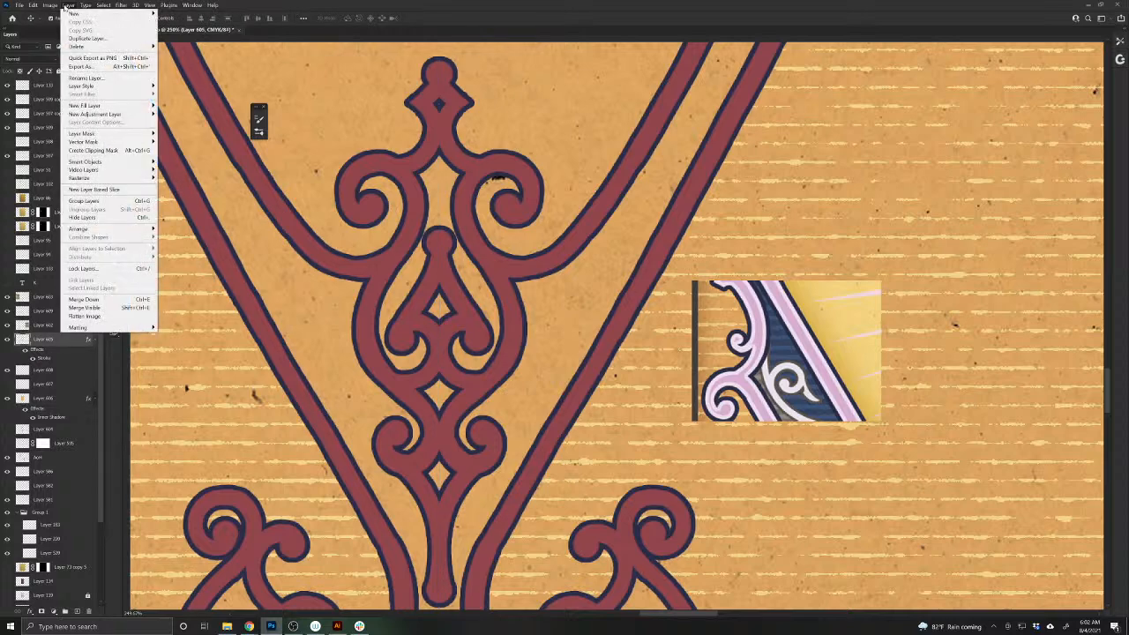
mouse_move(68, 5)
click(48, 339)
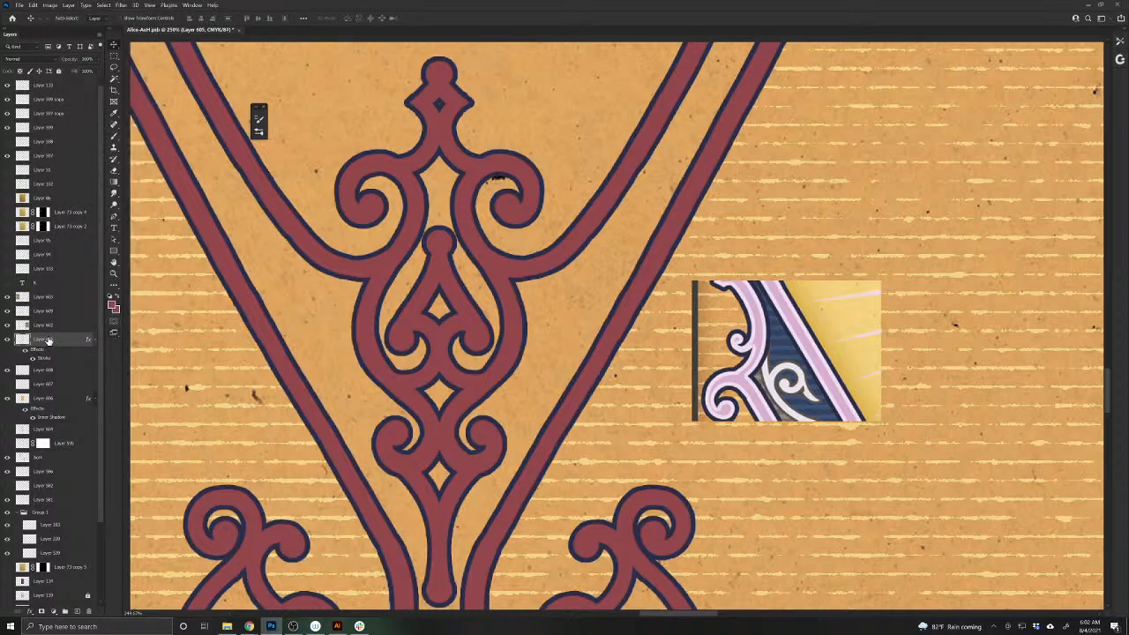
key(ctrl+g)
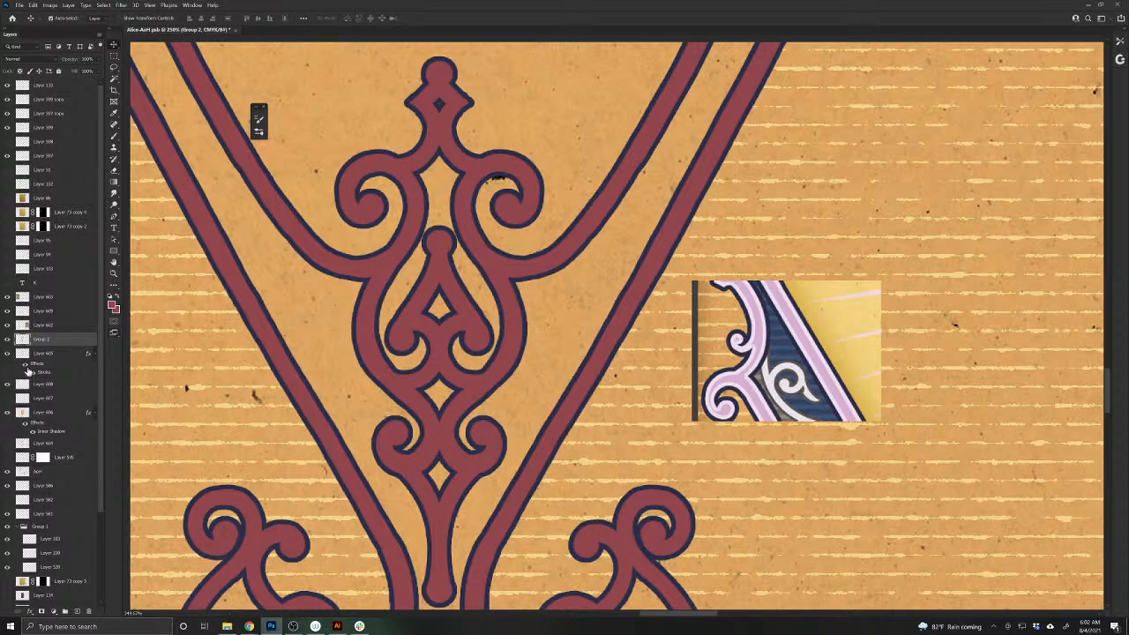
drag(46, 356, 42, 335)
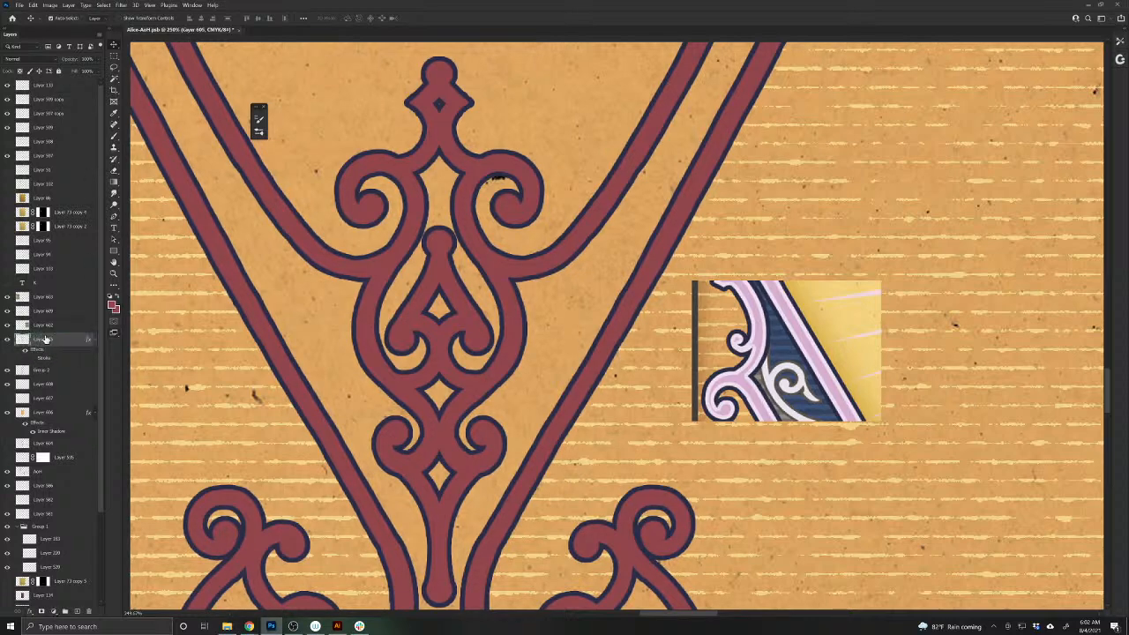
click(64, 5)
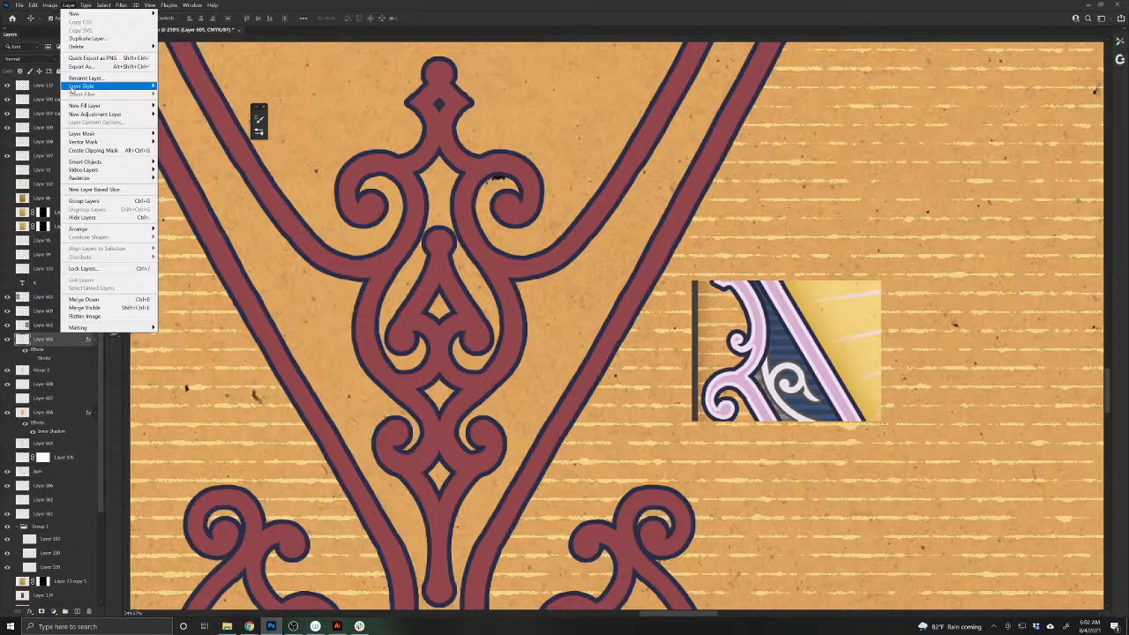
mouse_move(80, 87)
click(176, 104)
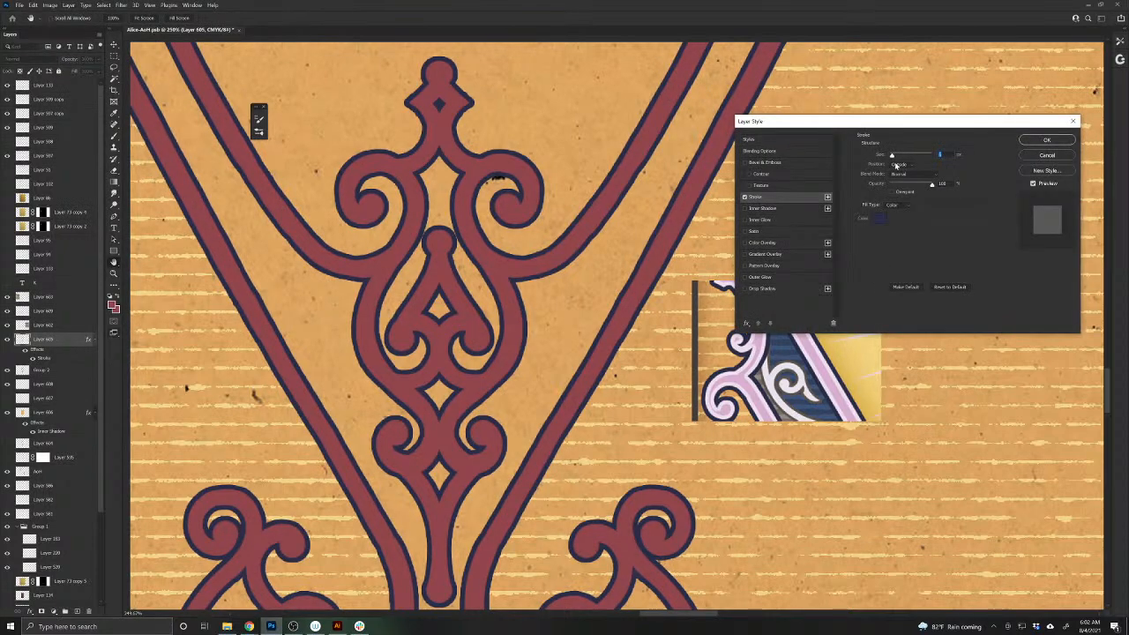
click(896, 166)
click(893, 184)
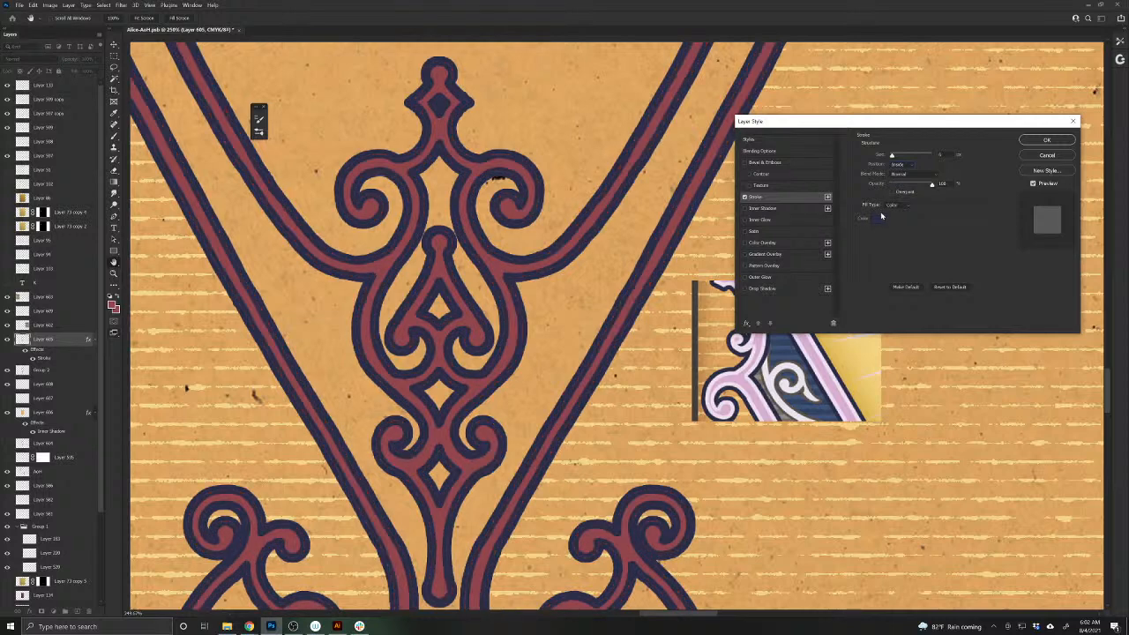
click(879, 218)
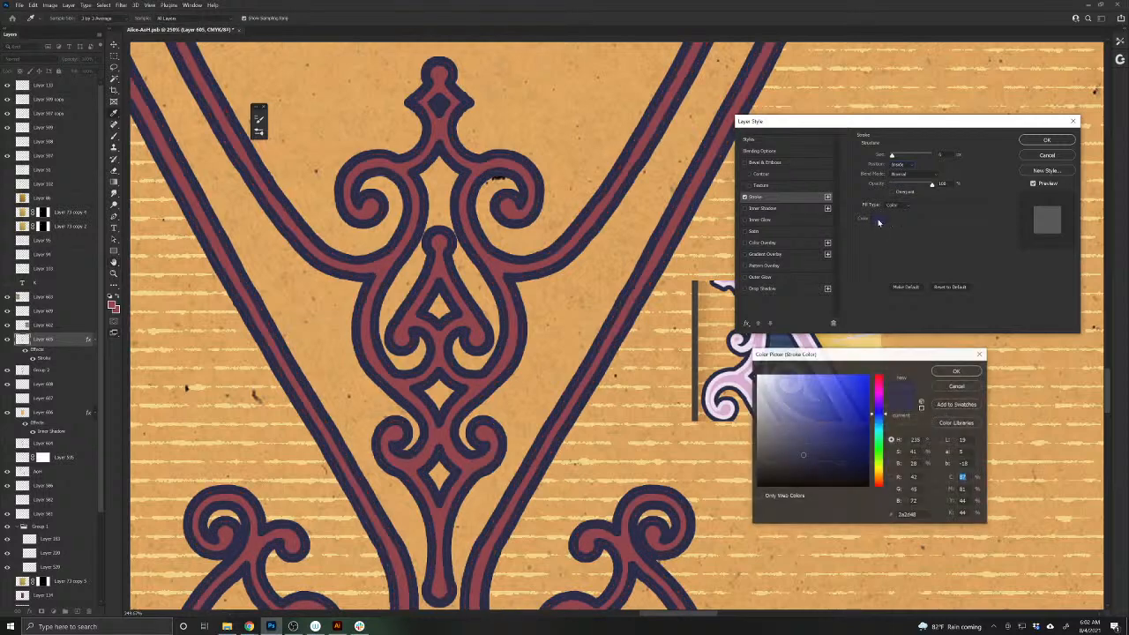
click(725, 381)
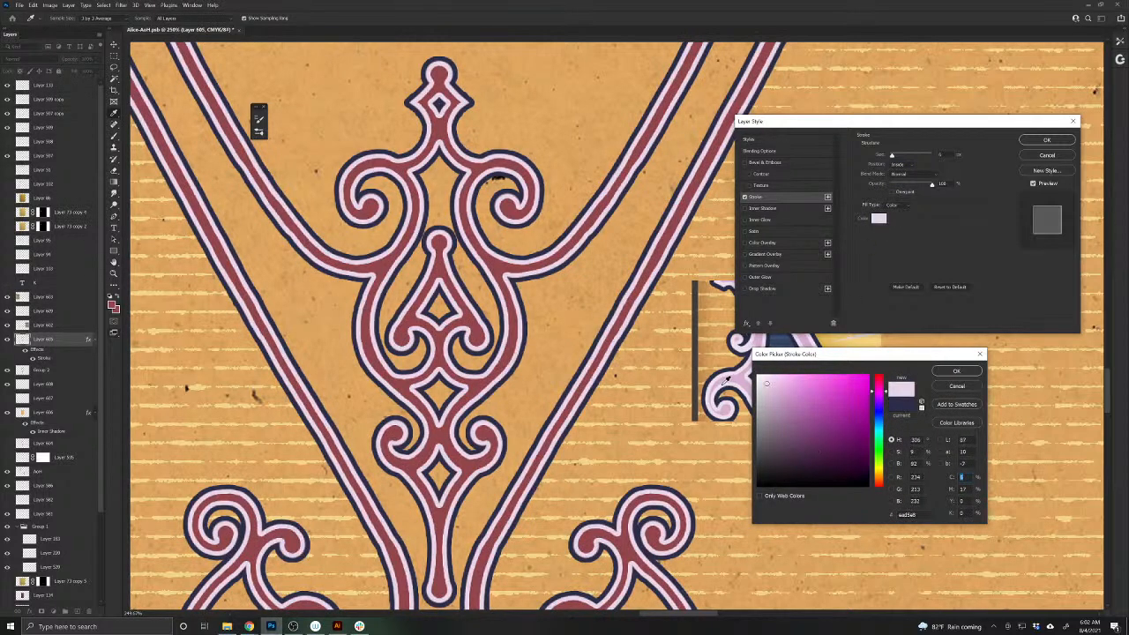
click(514, 329)
mouse_move(798, 418)
mouse_down()
mouse_move(773, 387)
mouse_move(780, 394)
mouse_up()
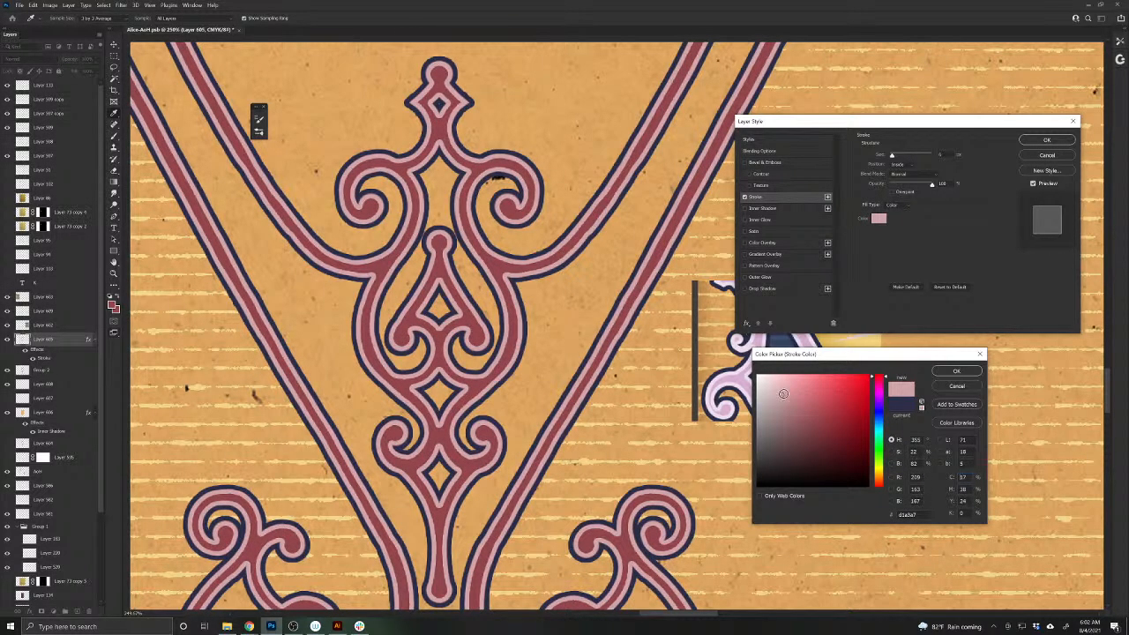
click(956, 371)
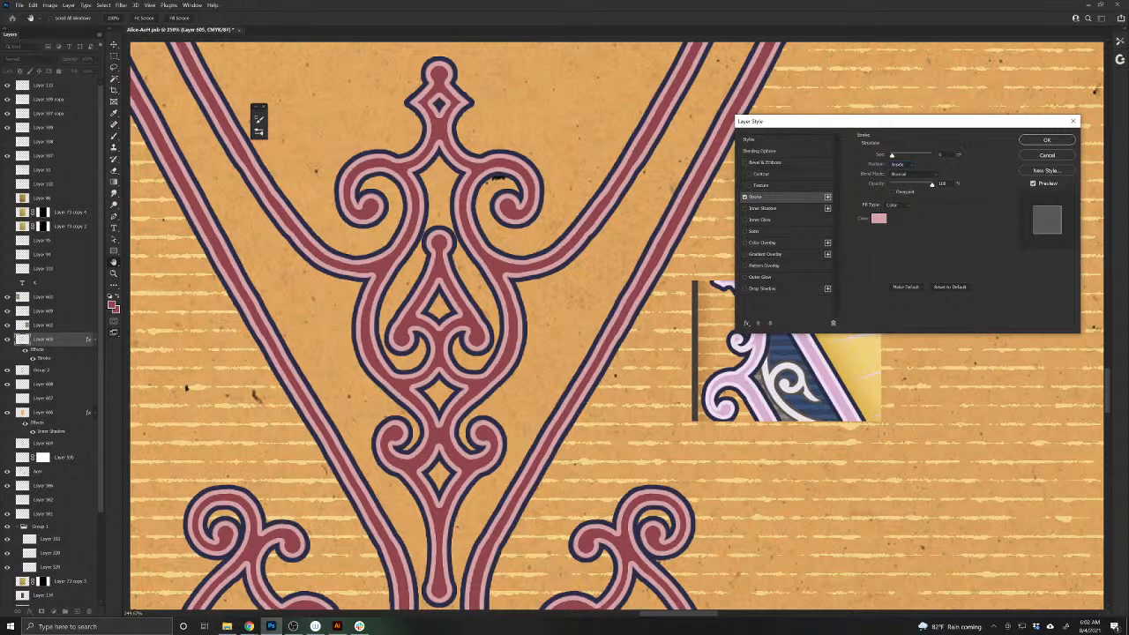
click(1037, 159)
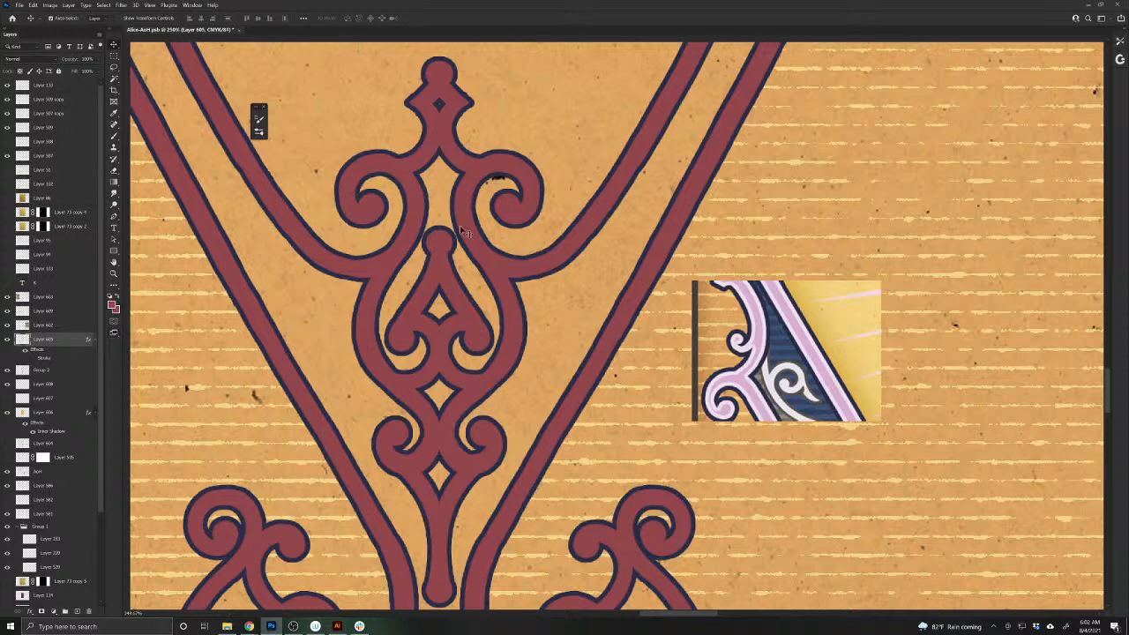
- Move Layer 605 beneath Group 2 and try an inside Stroke in a muted rose sampled from the outline and lightened on Group 2
drag(70, 331, 32, 366)
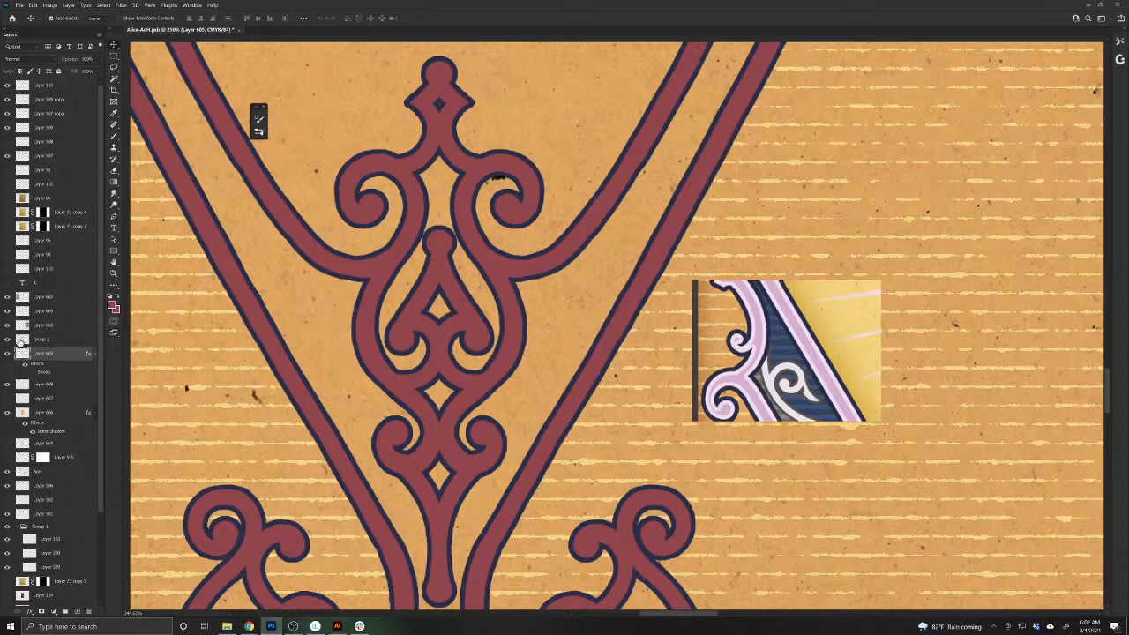
click(20, 341)
click(67, 5)
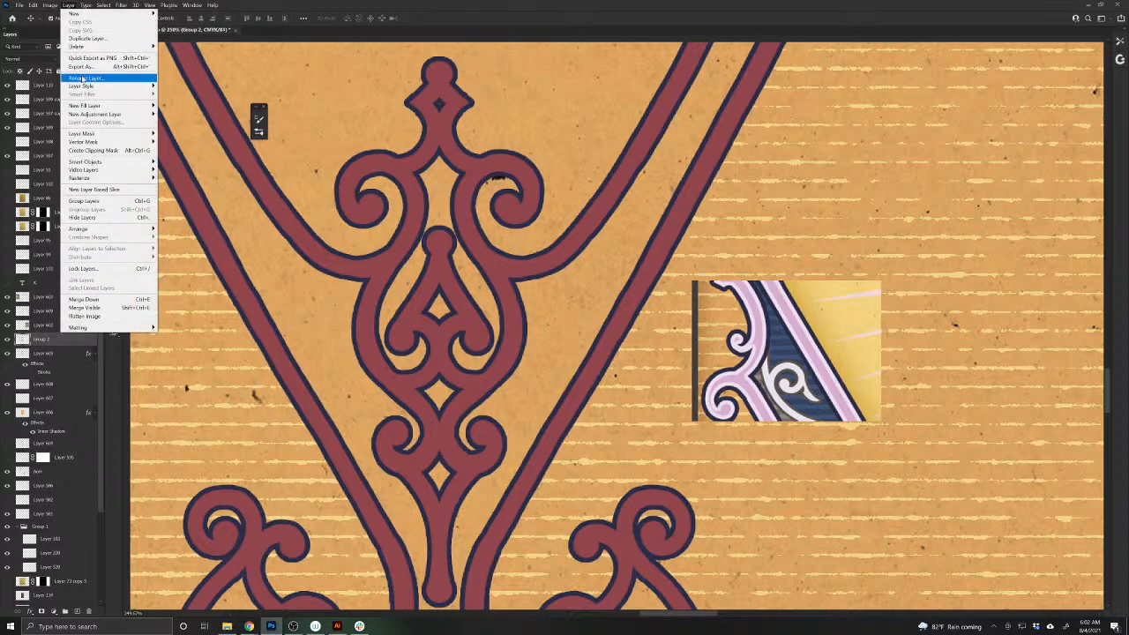
mouse_move(84, 87)
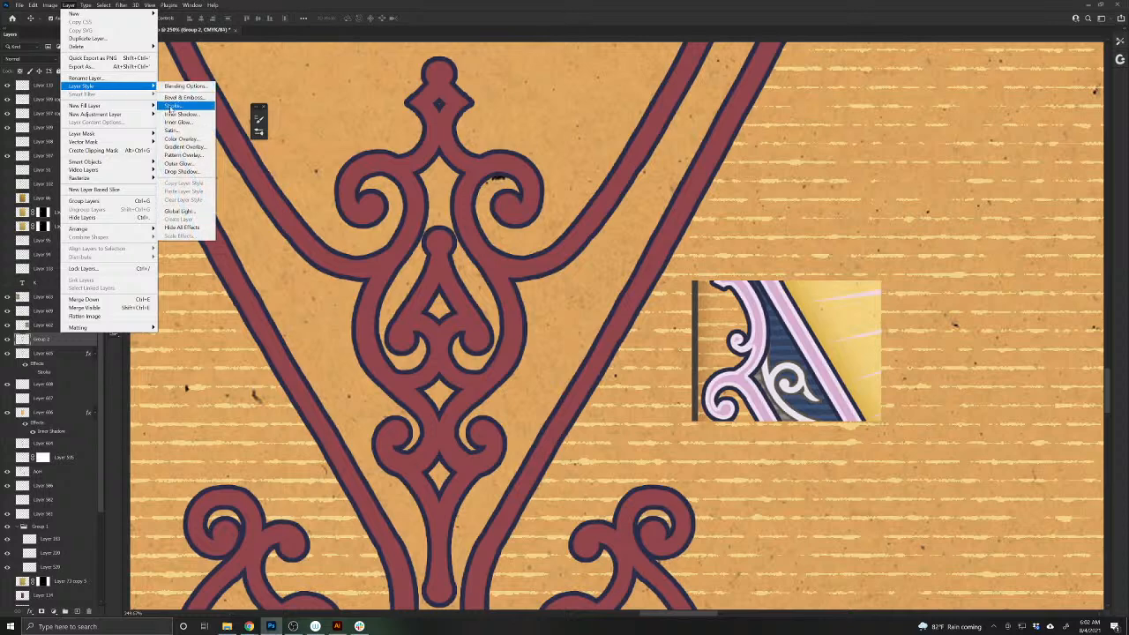
click(181, 105)
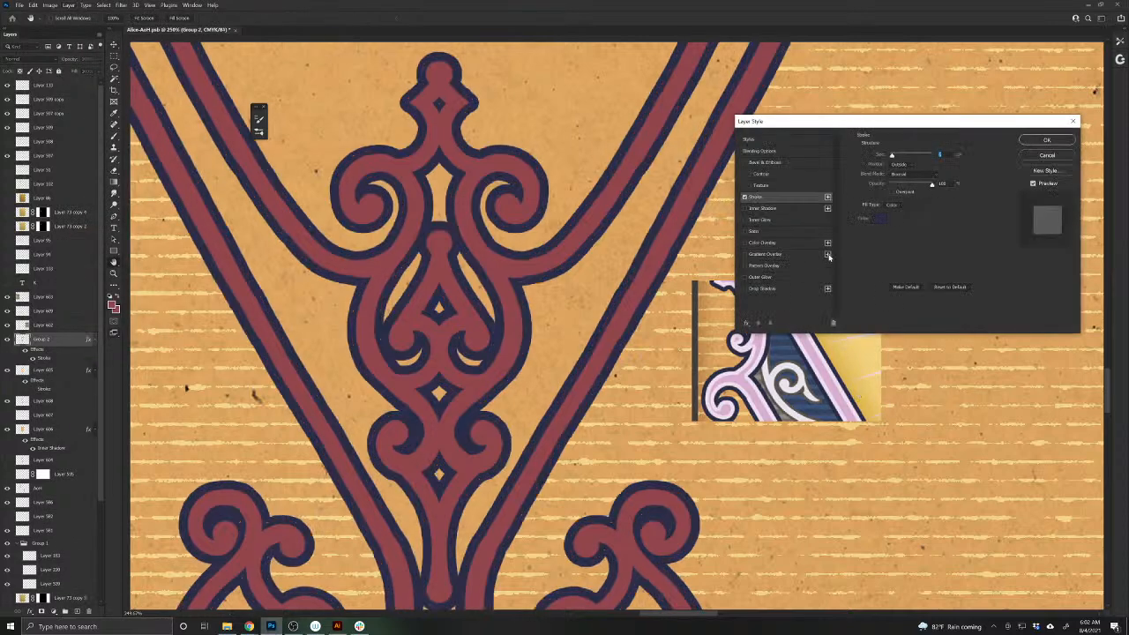
click(879, 218)
click(739, 368)
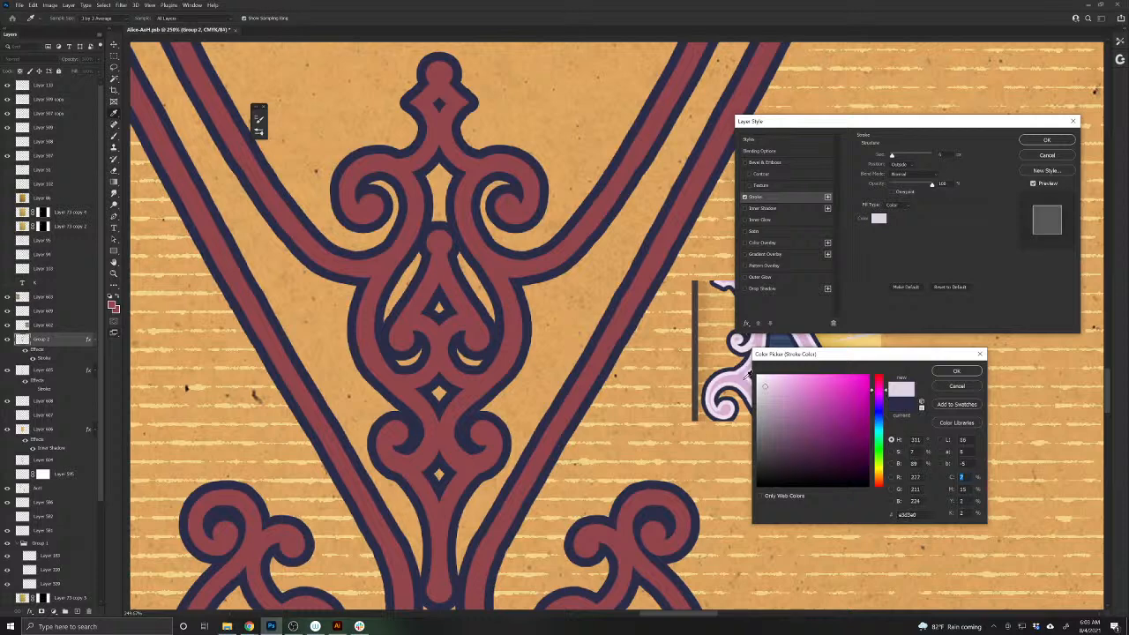
click(621, 325)
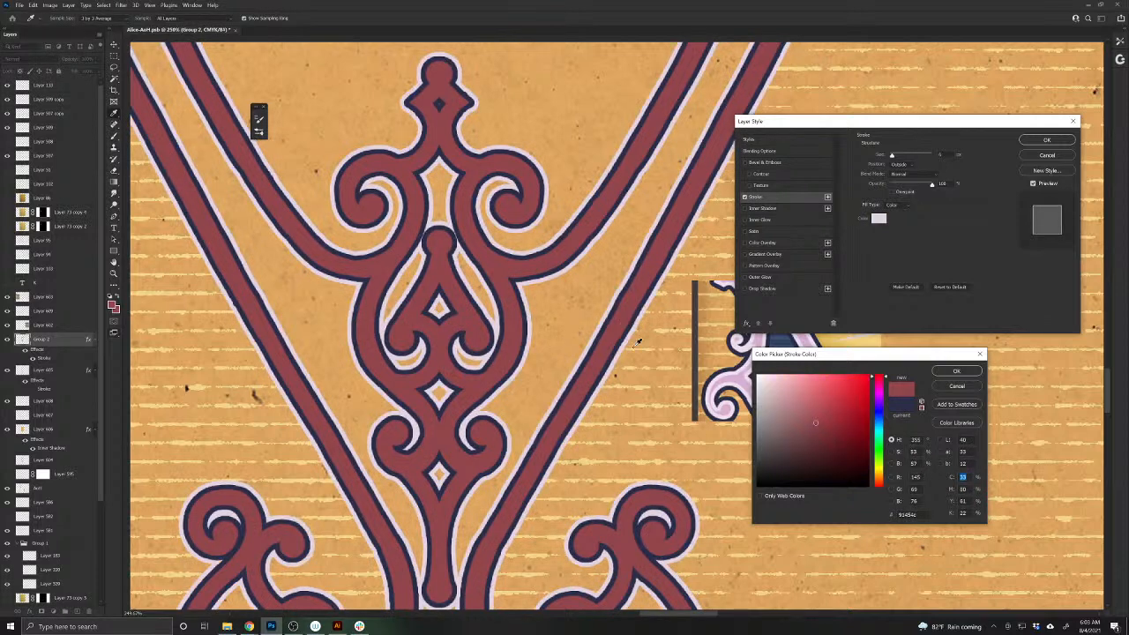
click(800, 408)
click(955, 371)
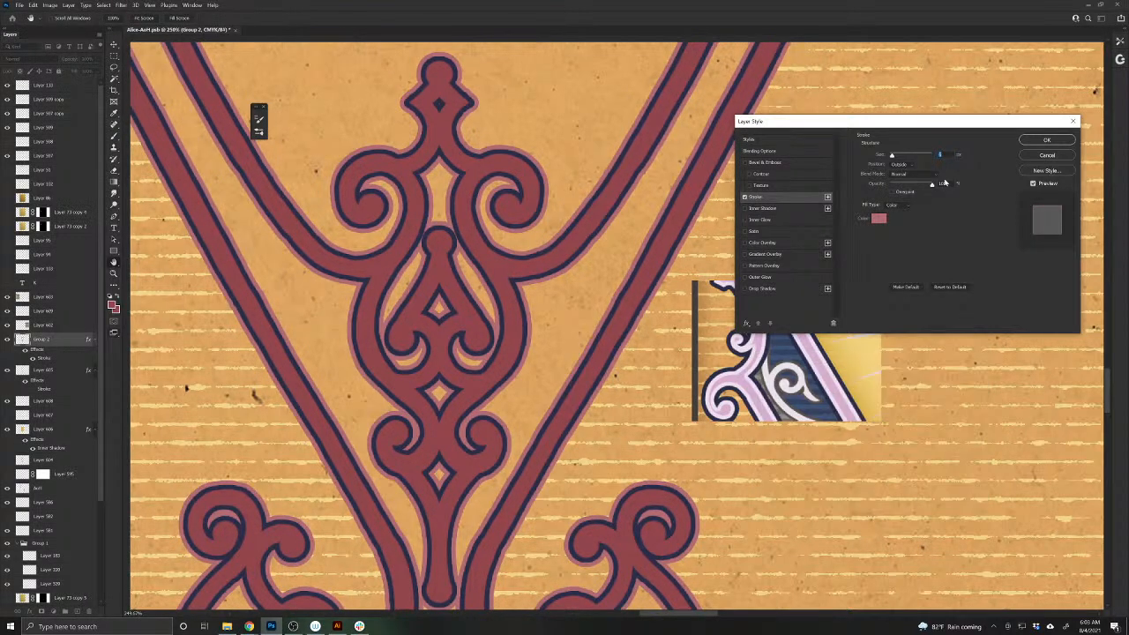
click(898, 165)
click(895, 180)
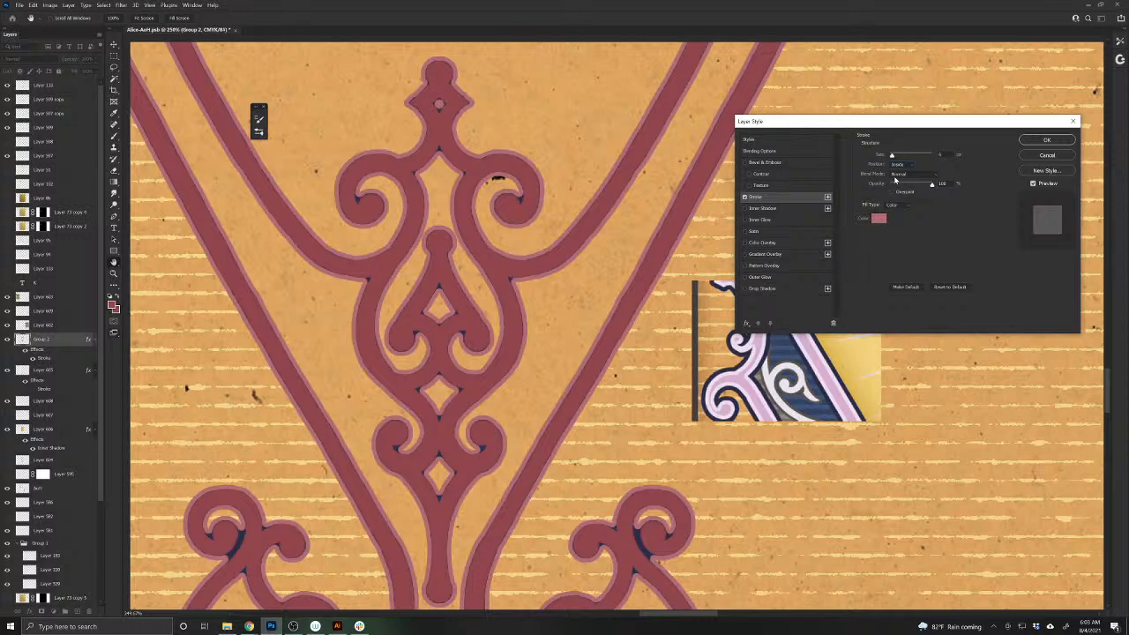
click(1045, 142)
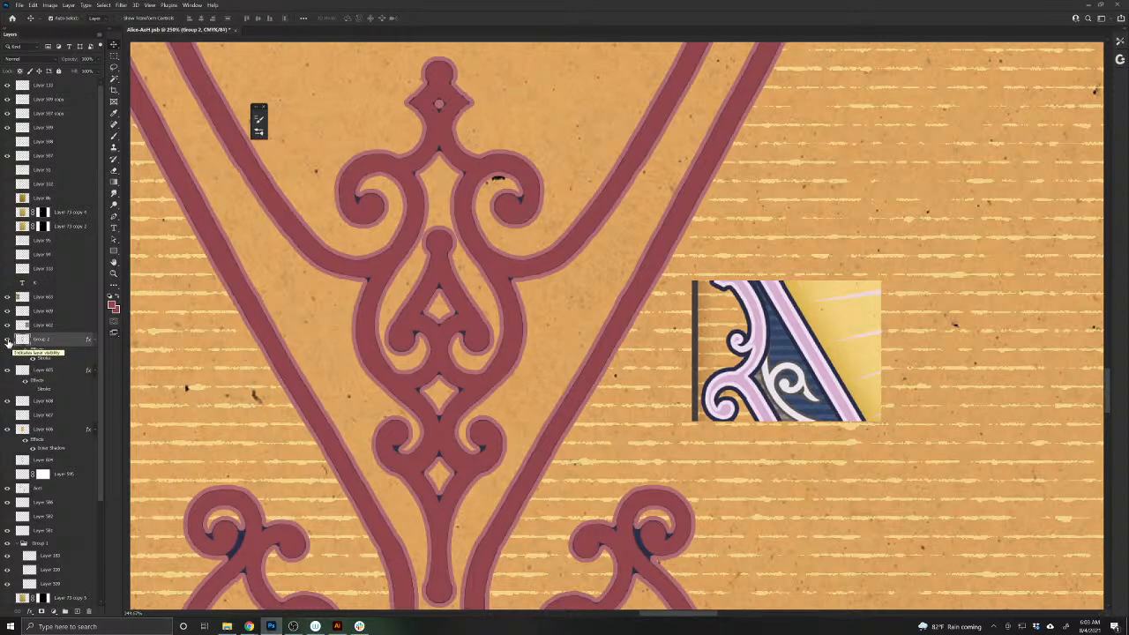
- Compare Group 2 and Layer 605 by toggling their visibility, hide Group 2's effects and move it back beneath Layer 605
click(8, 341)
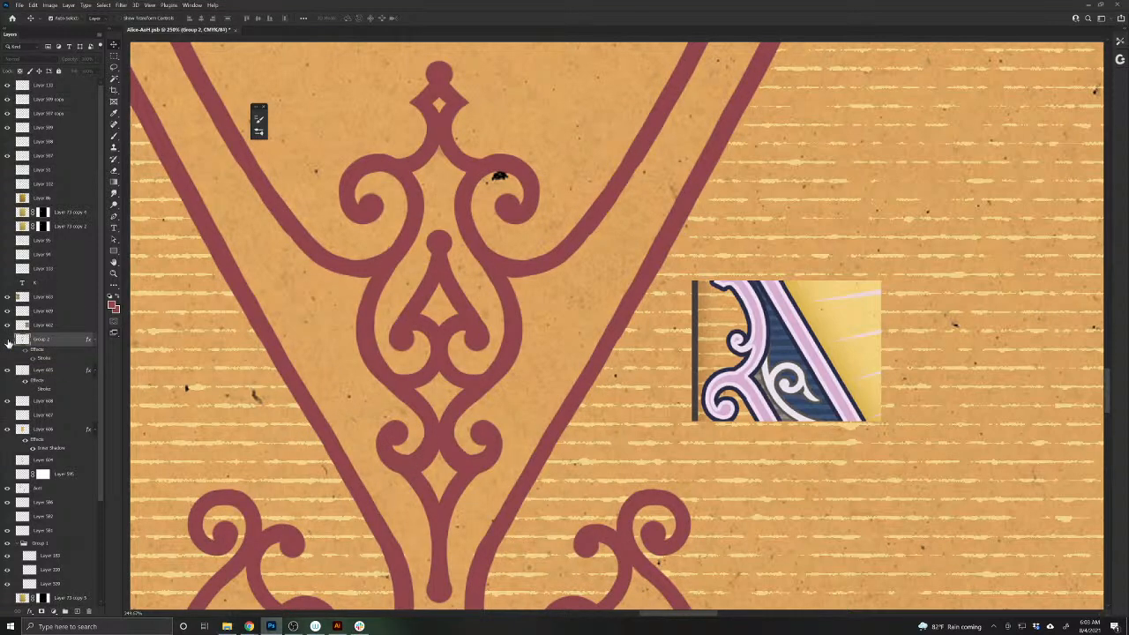
click(8, 342)
click(24, 351)
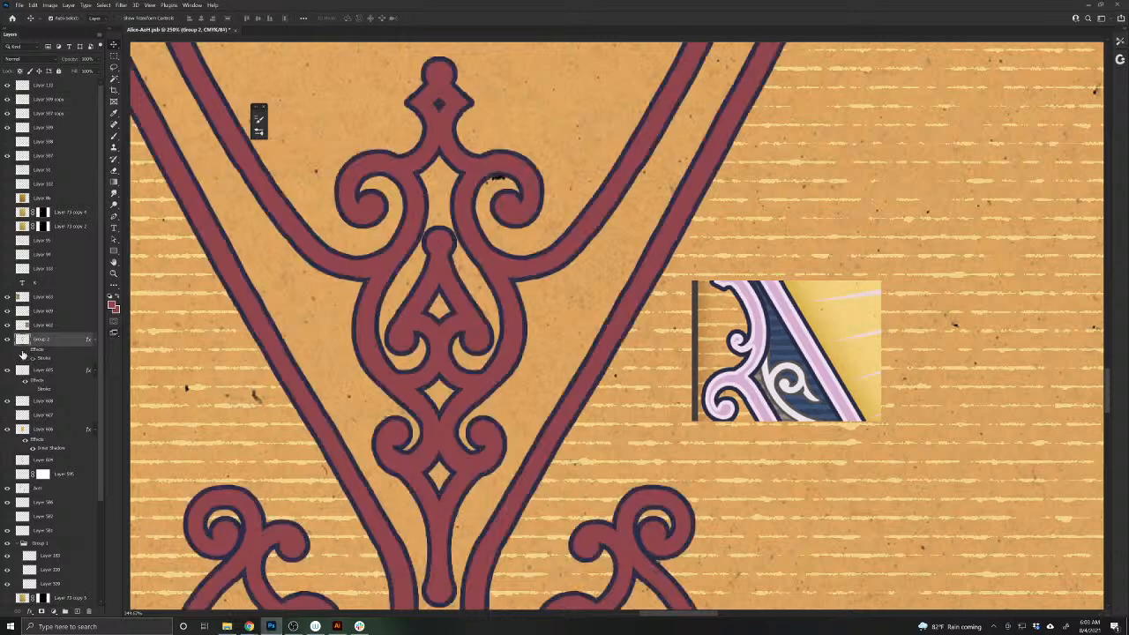
click(8, 342)
click(7, 370)
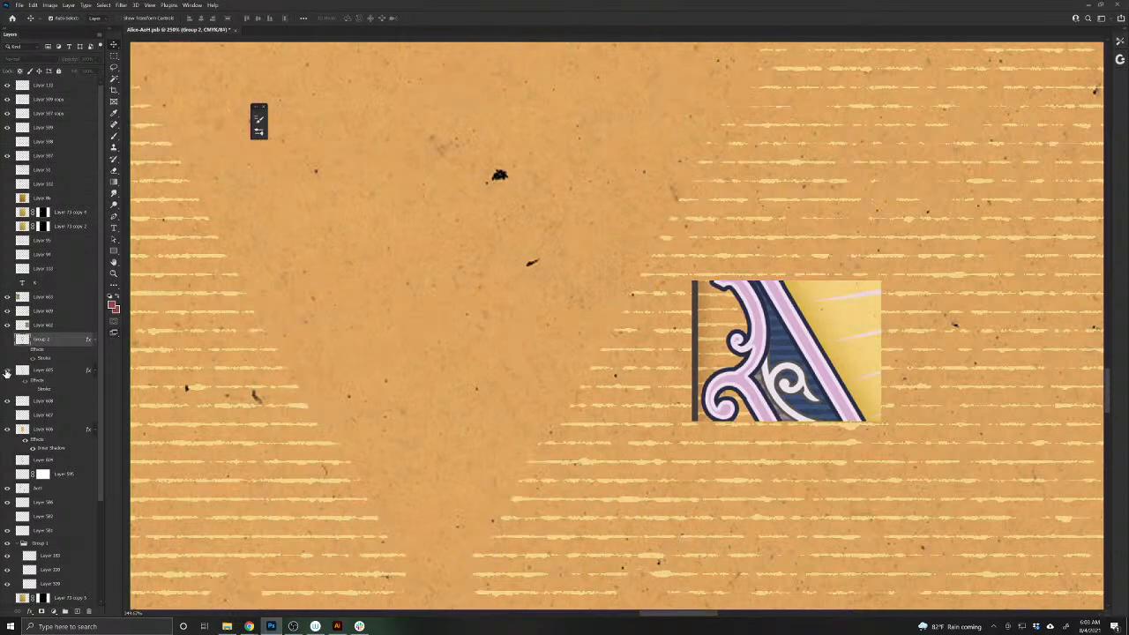
click(7, 370)
click(8, 342)
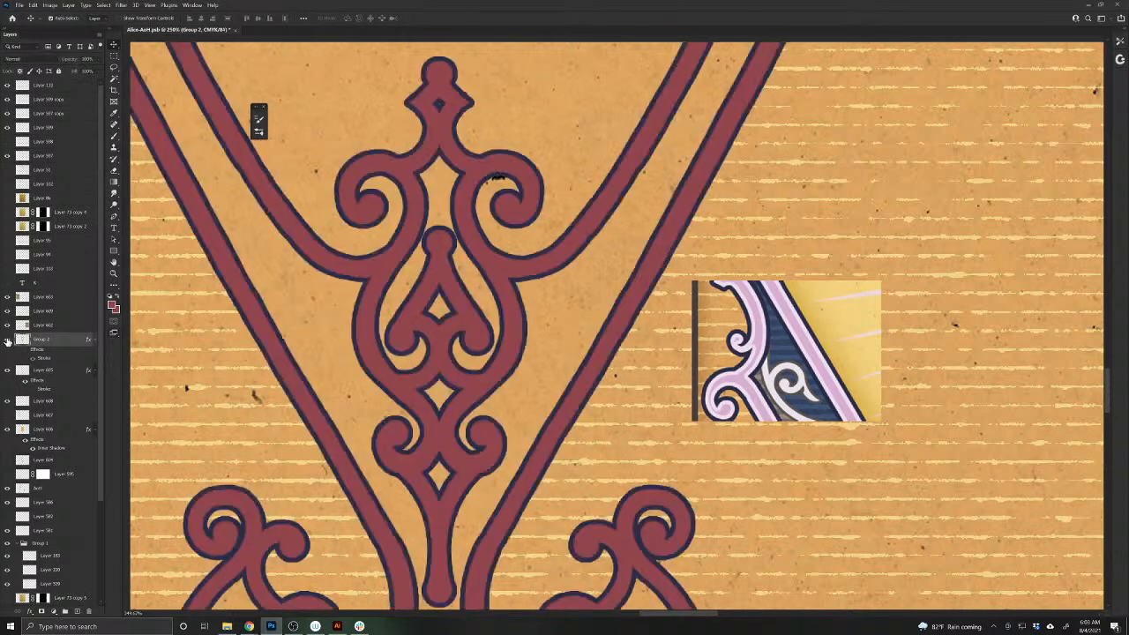
drag(35, 340, 62, 392)
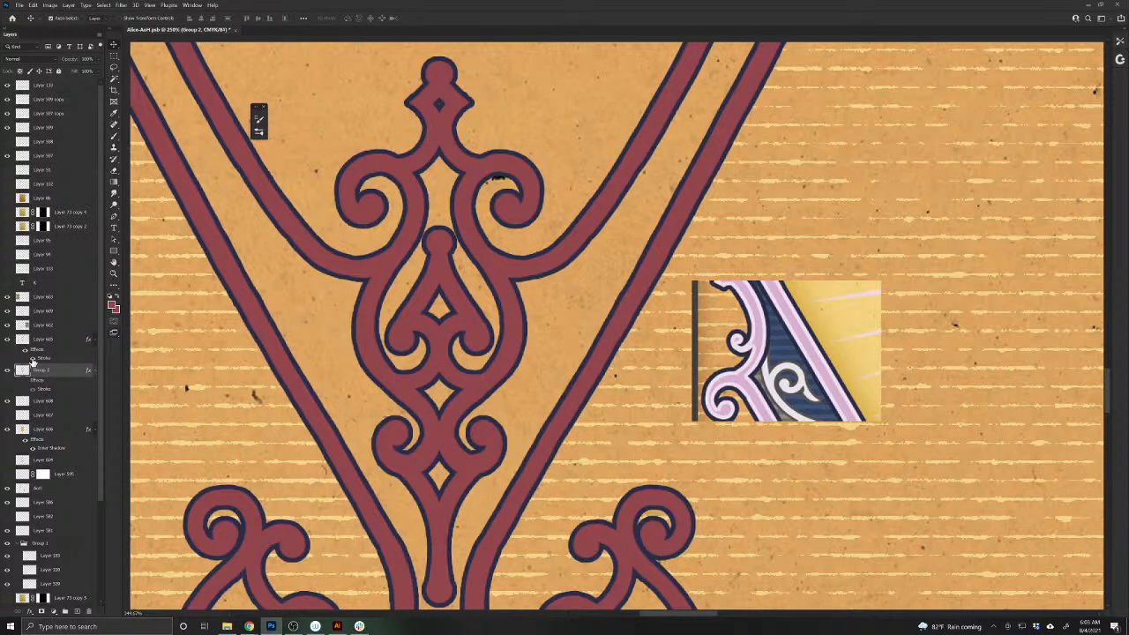
- Turn on Layer 605's Stroke effect and set it to light pink d7989e with its position inside
click(48, 360)
double_click(48, 360)
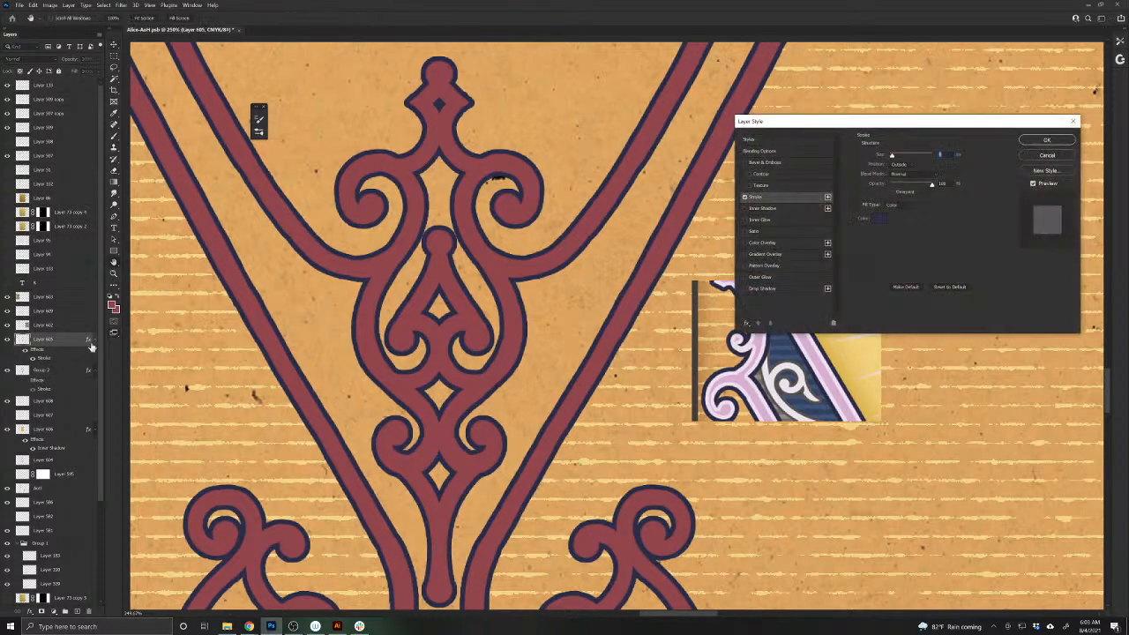
click(879, 218)
click(635, 286)
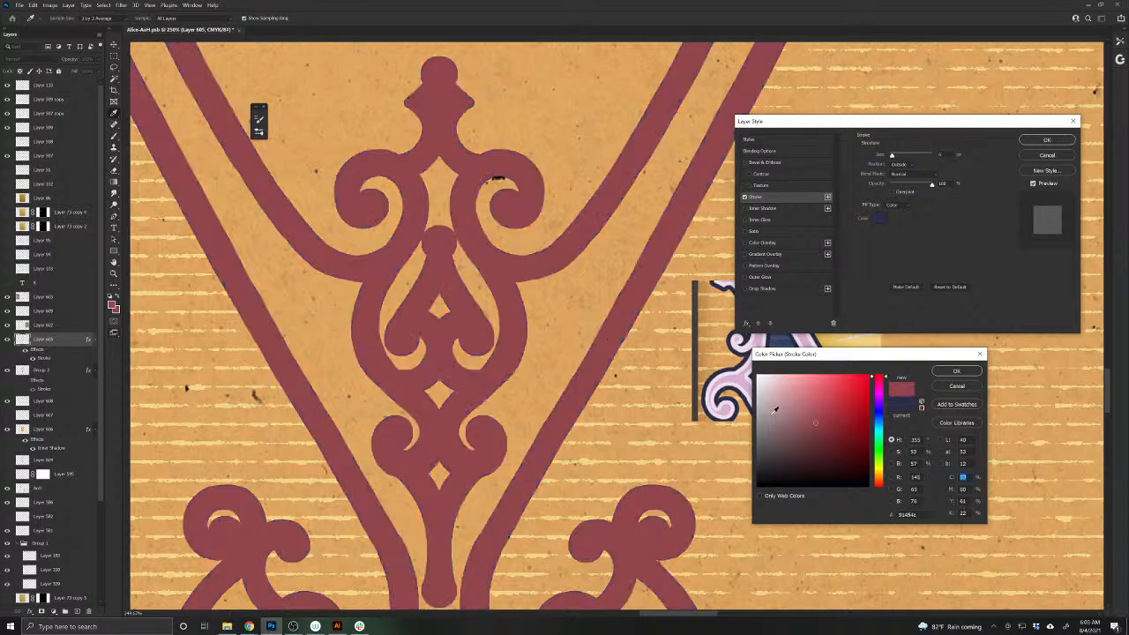
click(790, 392)
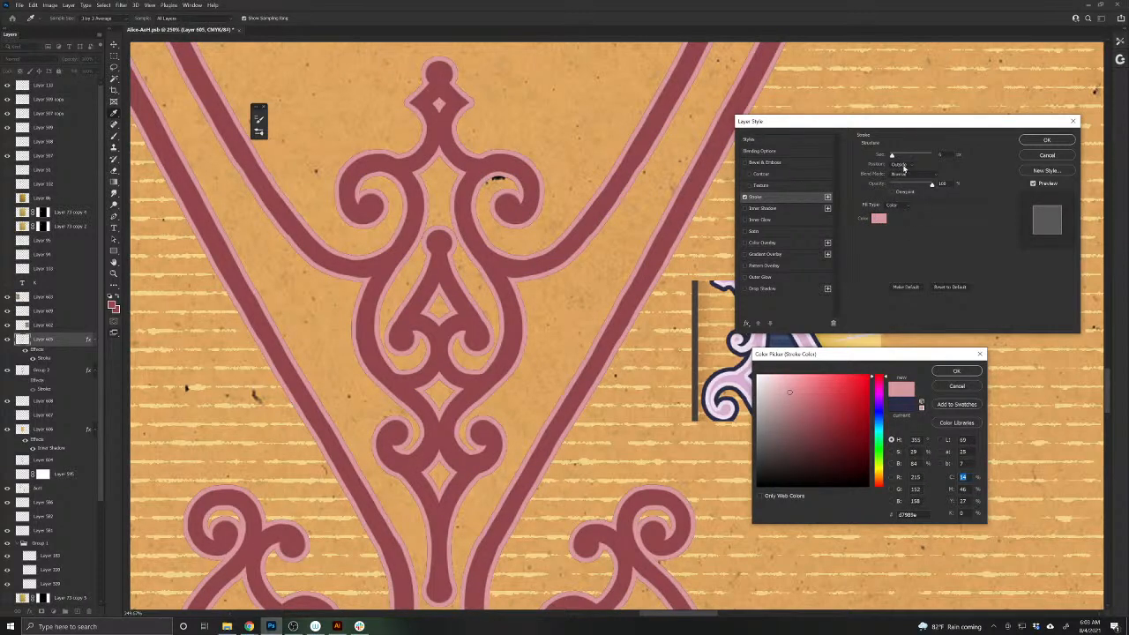
click(955, 370)
click(907, 170)
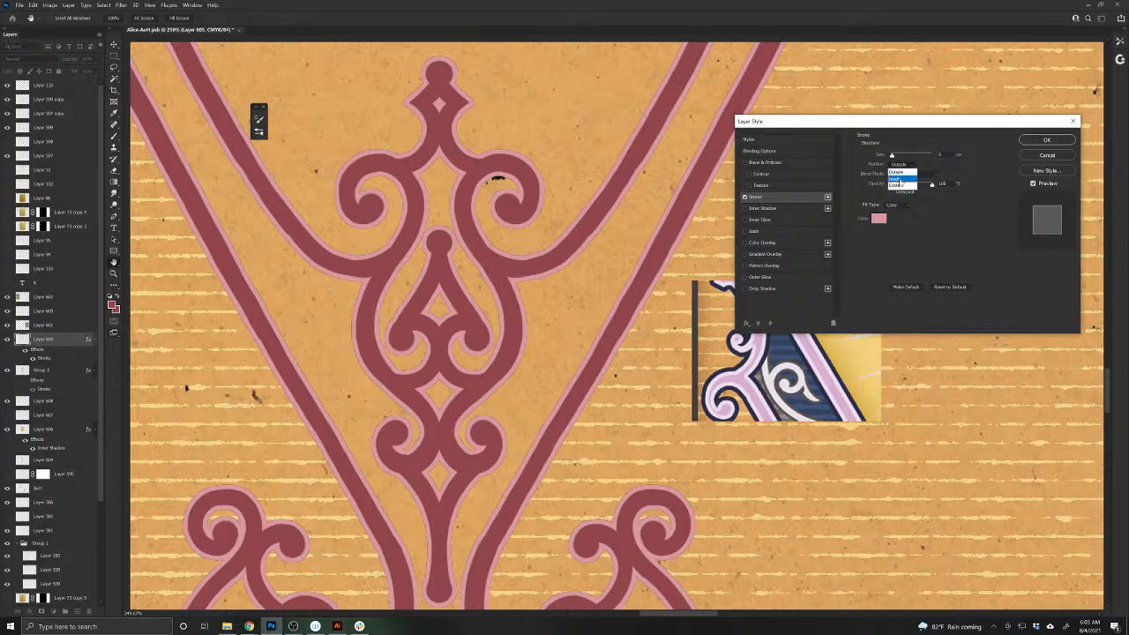
click(898, 180)
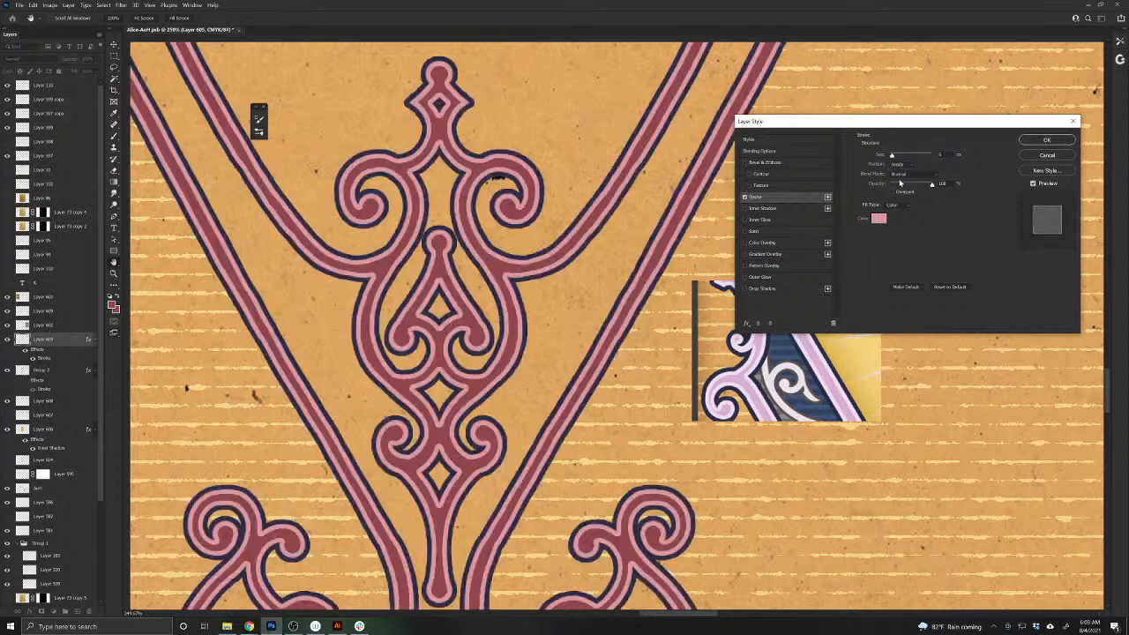
click(1045, 140)
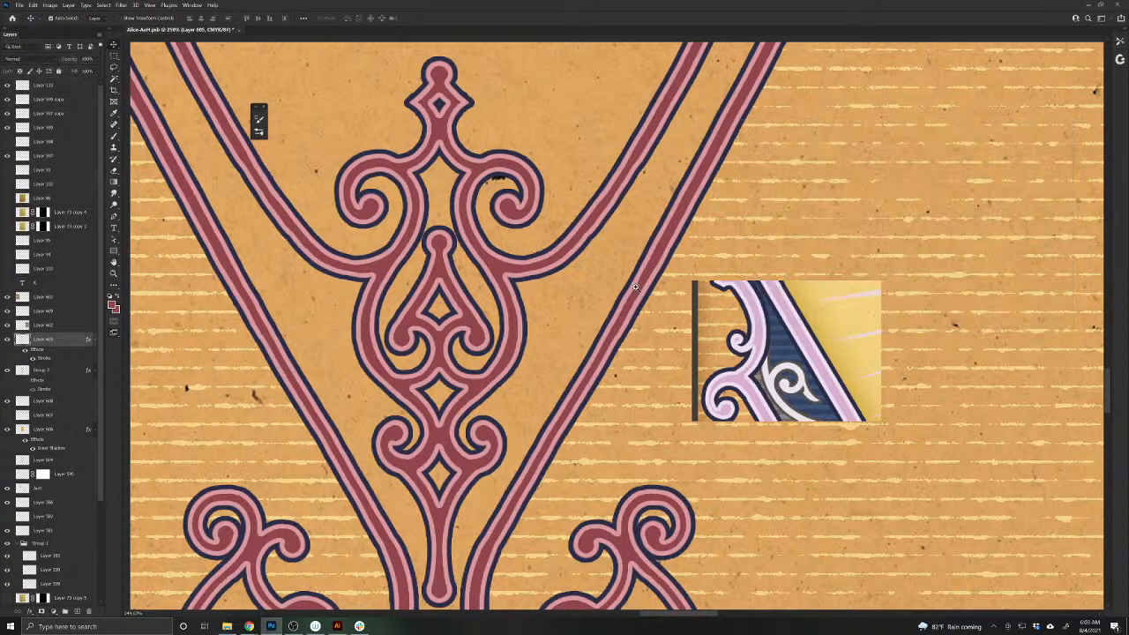
- Recolour Layer 605's inside Stroke to the darker rose b36068 after checking it against the whole card
scroll(553, 243, down, 5)
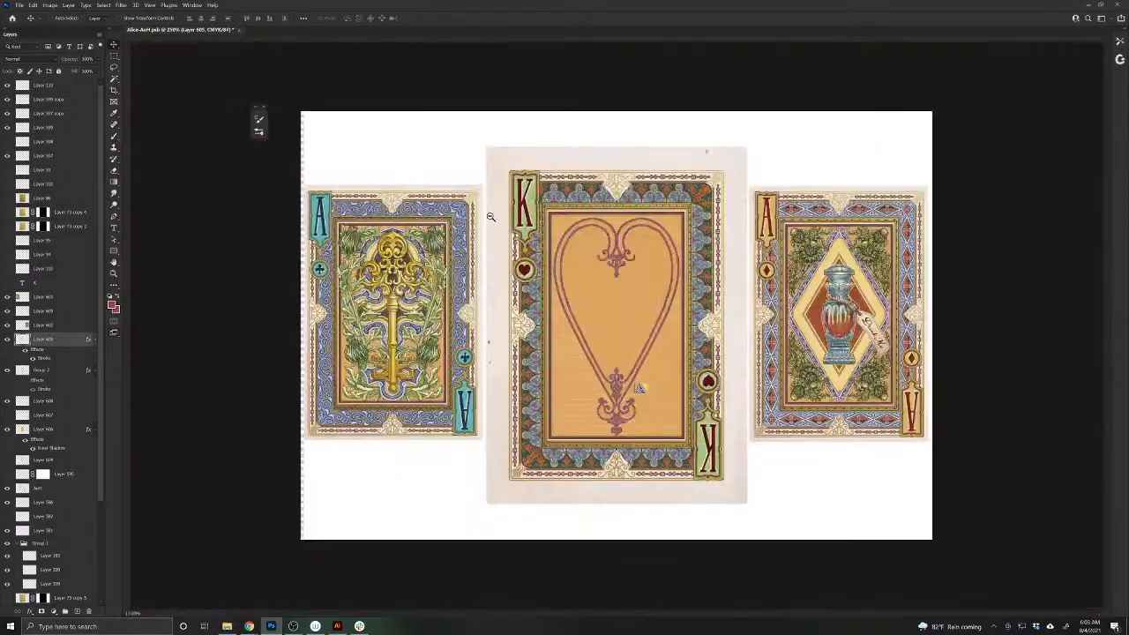
scroll(524, 253, up, 3)
scroll(524, 253, down, 3)
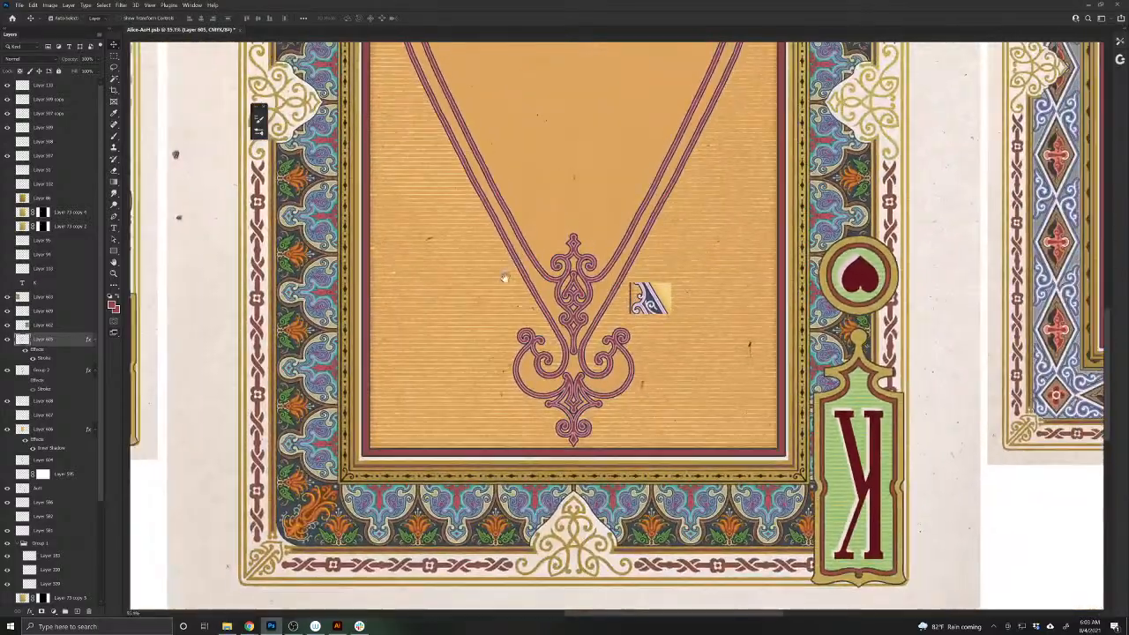
drag(506, 276, 549, 350)
scroll(644, 338, up, 4)
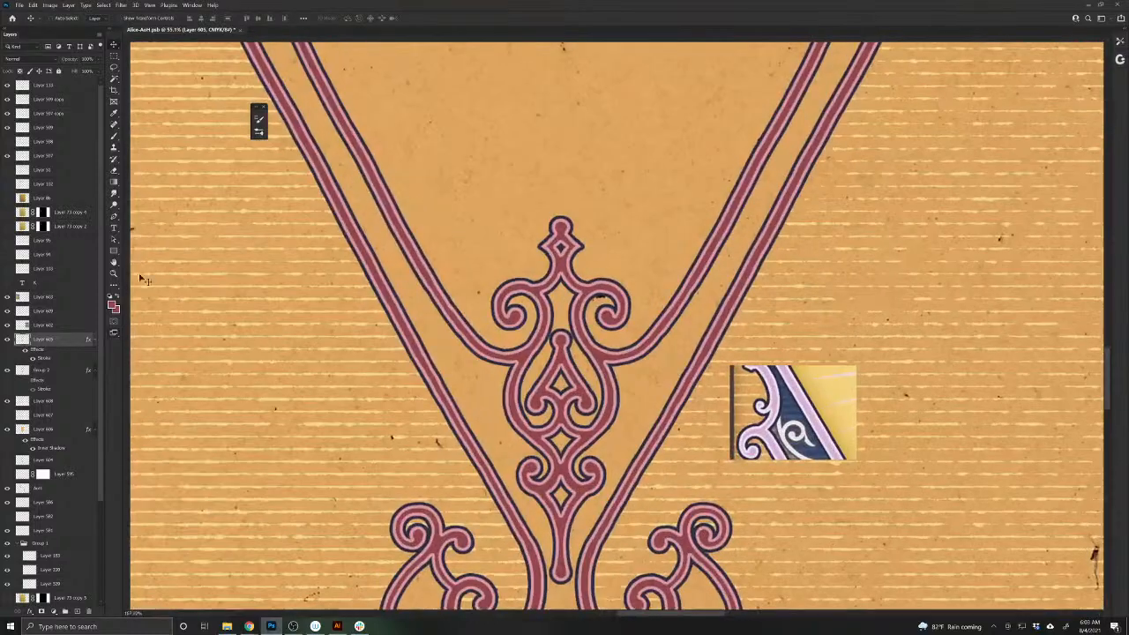
double_click(40, 360)
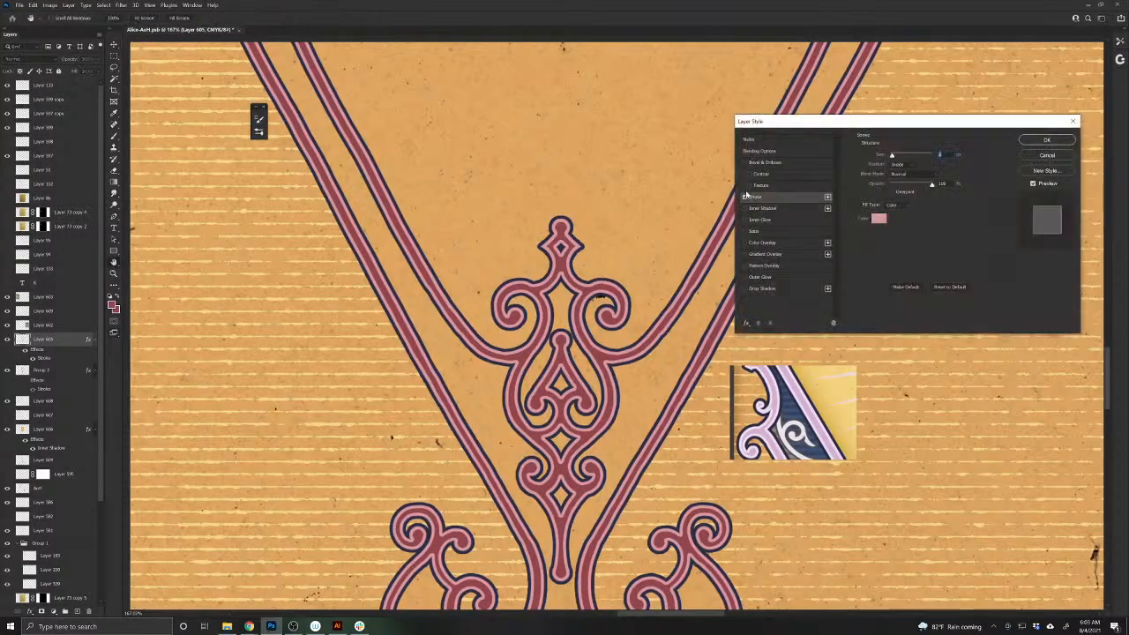
click(878, 218)
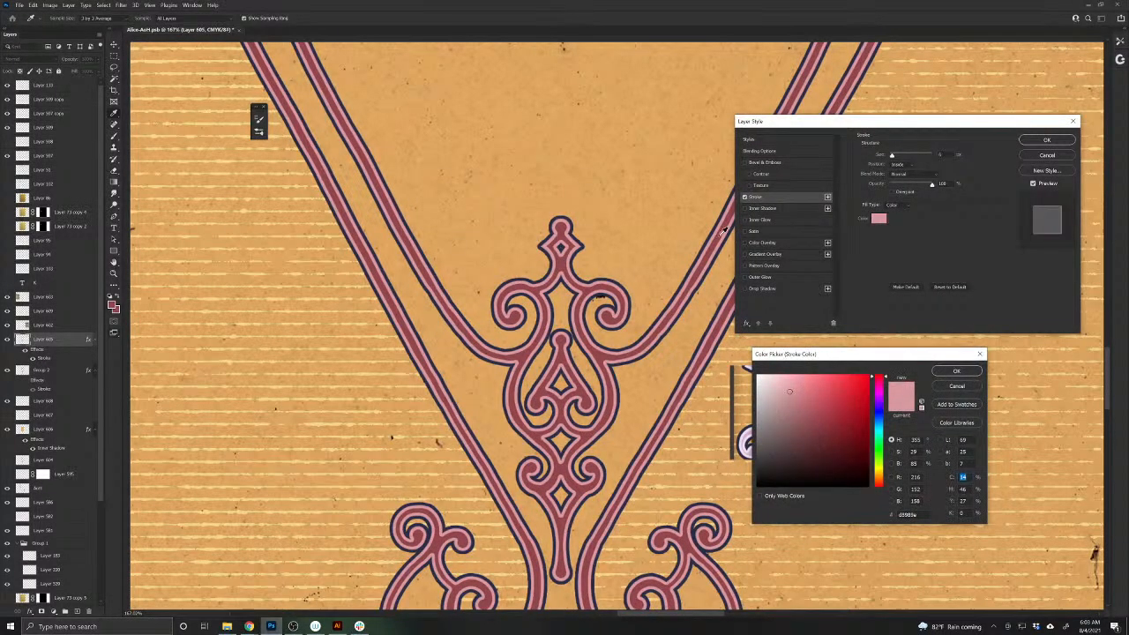
click(813, 418)
click(812, 415)
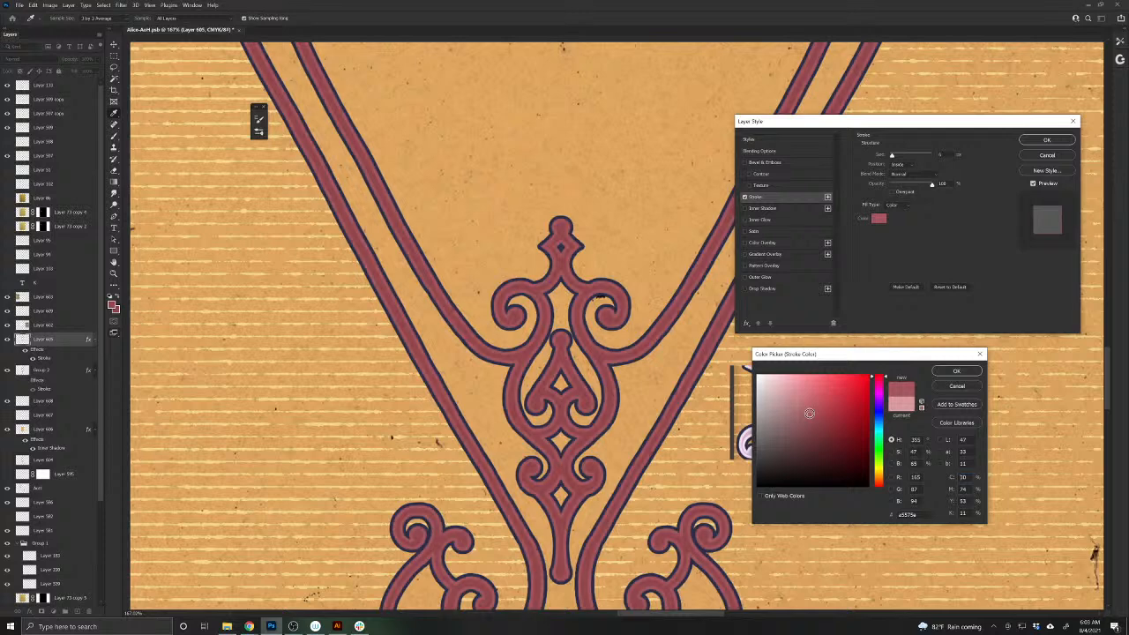
click(807, 408)
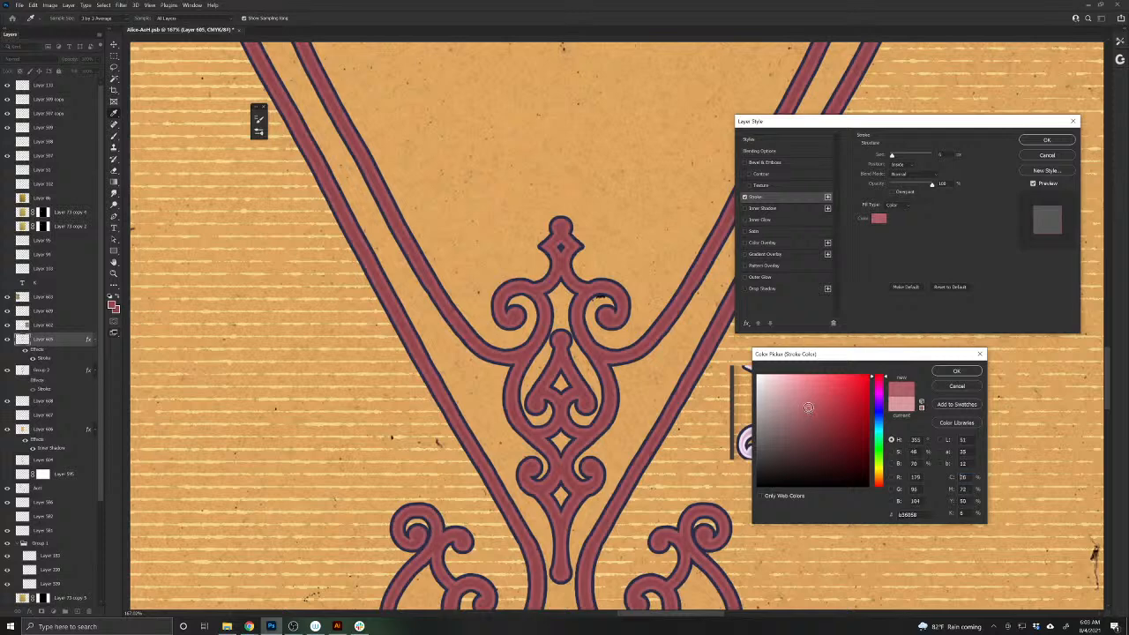
click(1029, 141)
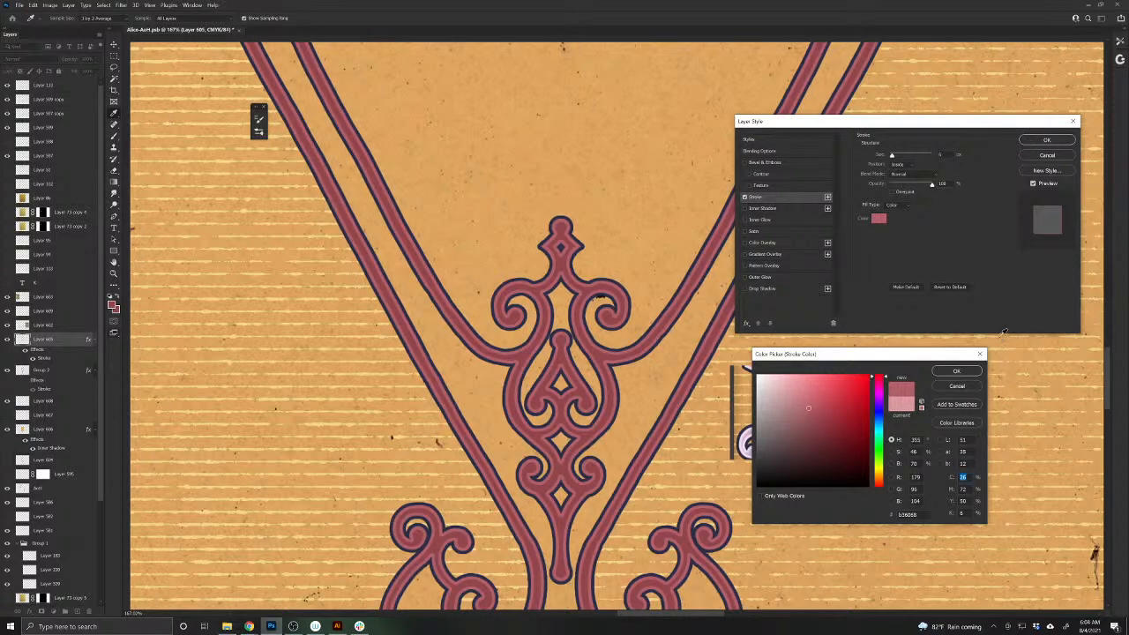
click(955, 372)
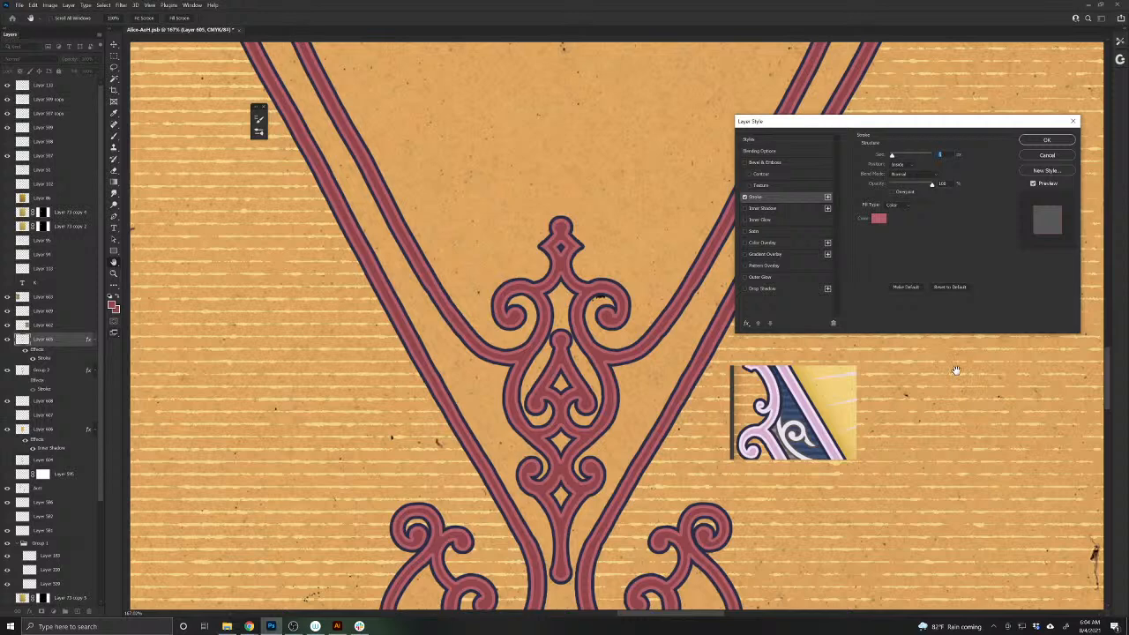
click(1045, 140)
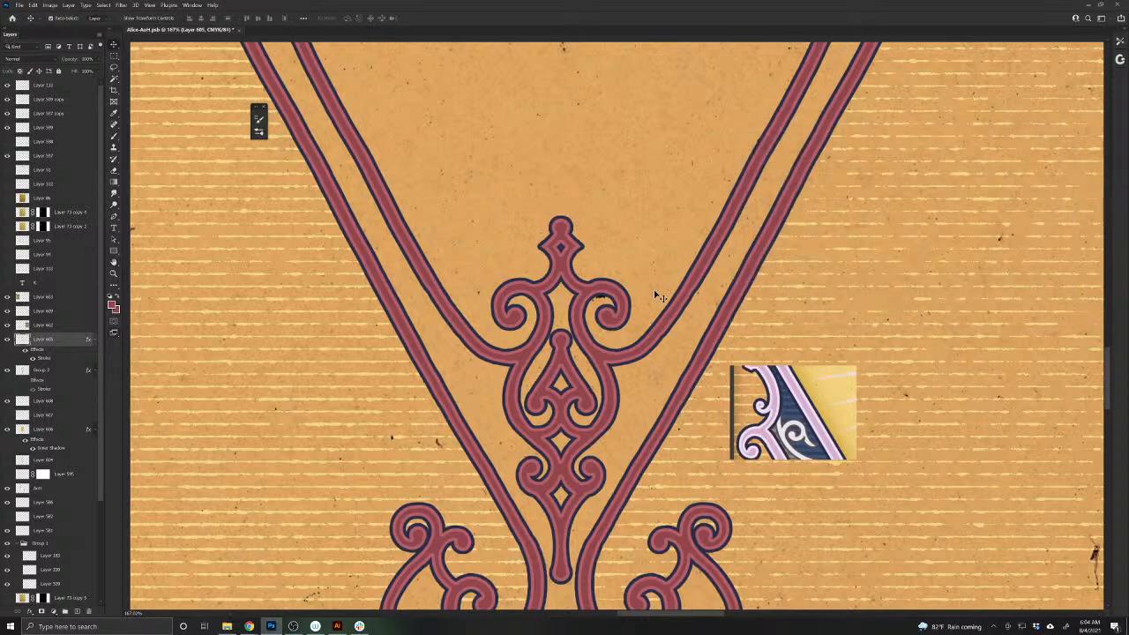
- Flatten Layer 605 and its rose Stroke through a new group, and retouch the edging joints in the lower ornament with the mirrored brush
key(ctrl+g)
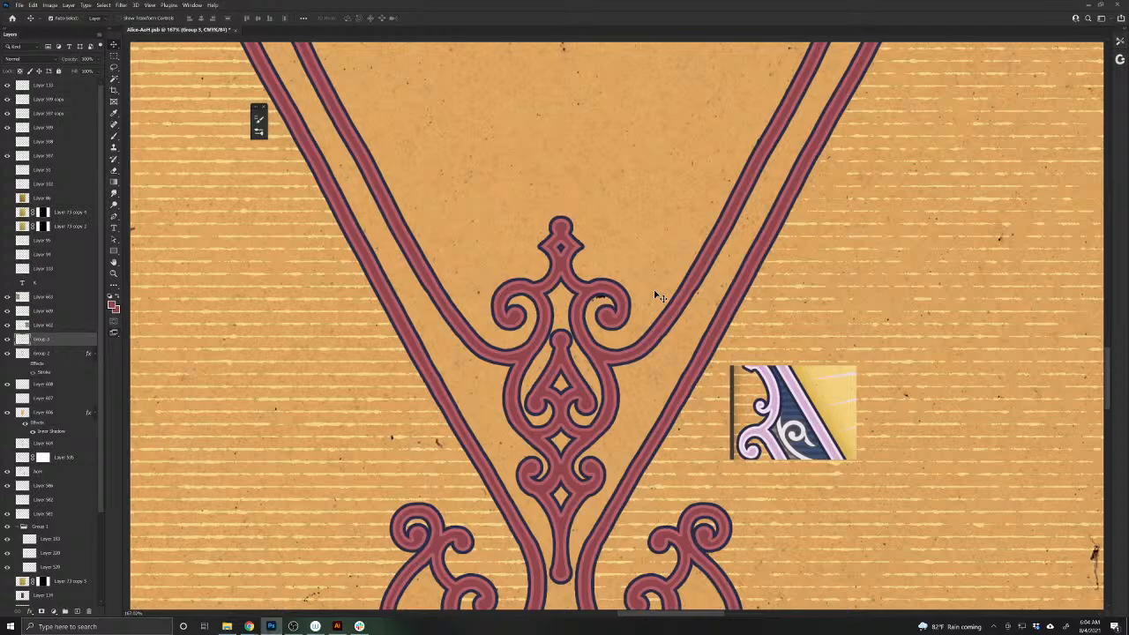
key(b)
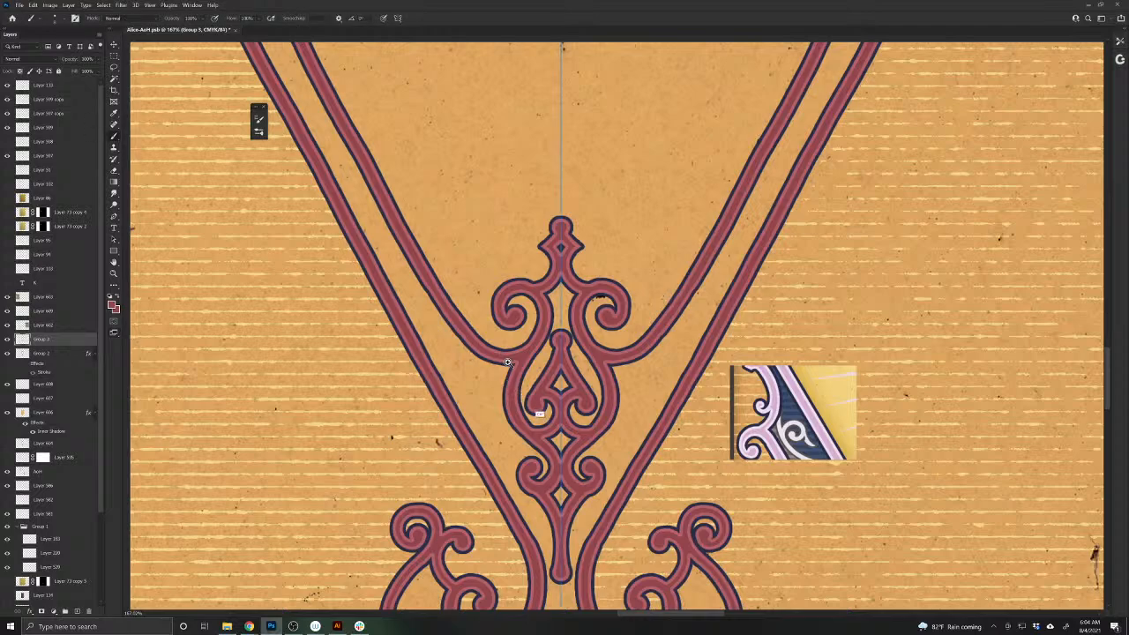
scroll(562, 444, up, 2)
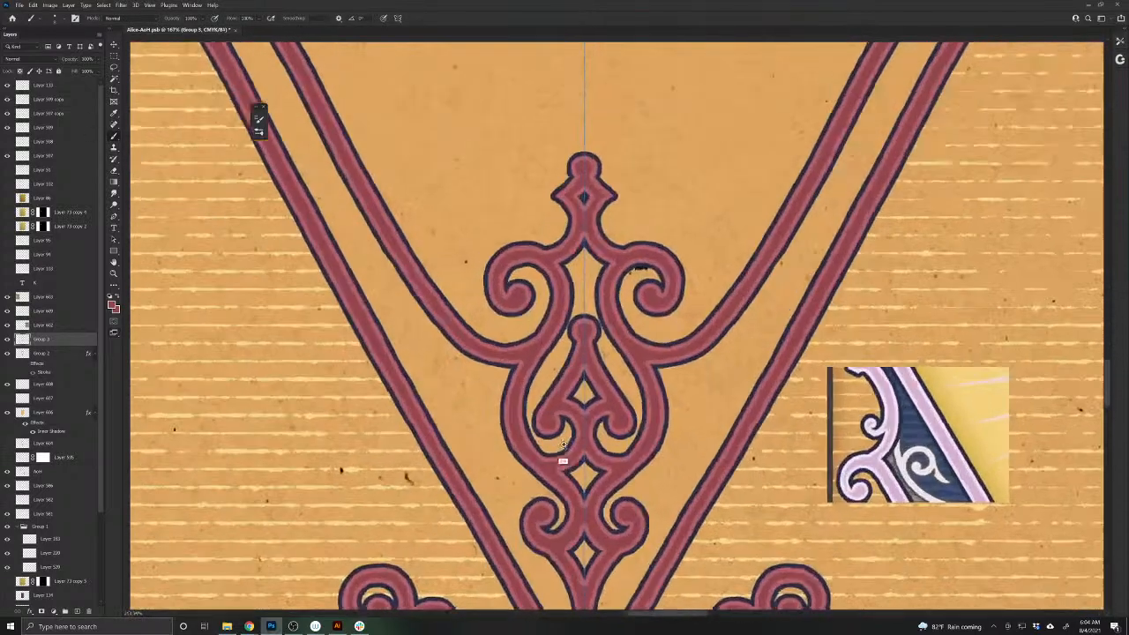
scroll(563, 444, up, 4)
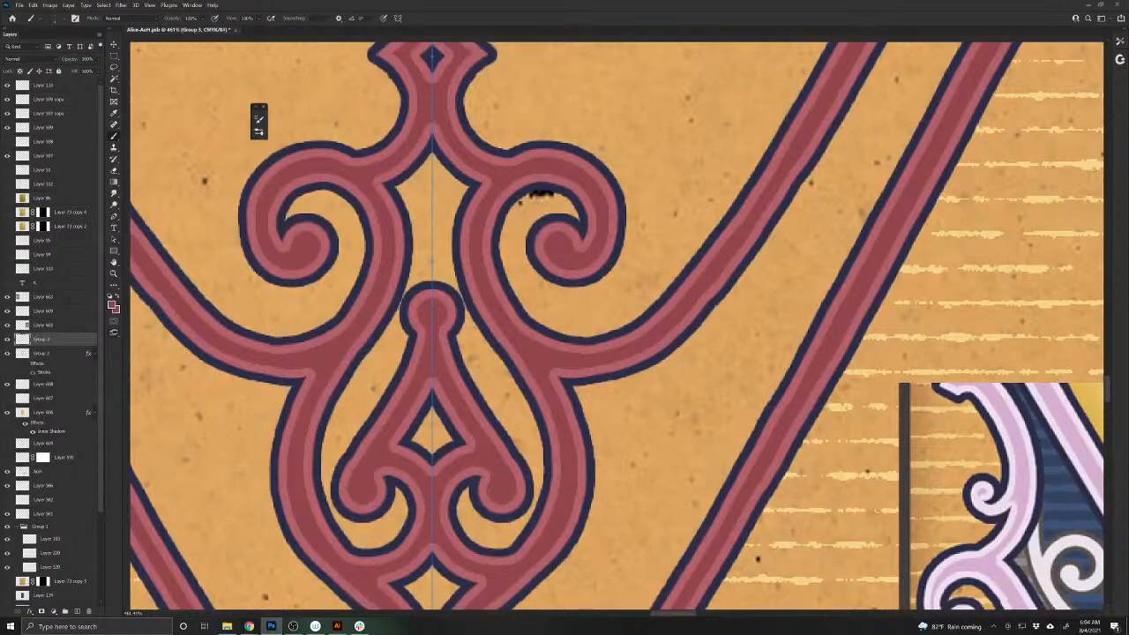
click(557, 368)
- Retouch the rose edging where strands join down the lower ornament's central stem and the scrolls beside it, keeping both halves mirrored
scroll(617, 326, down, 3)
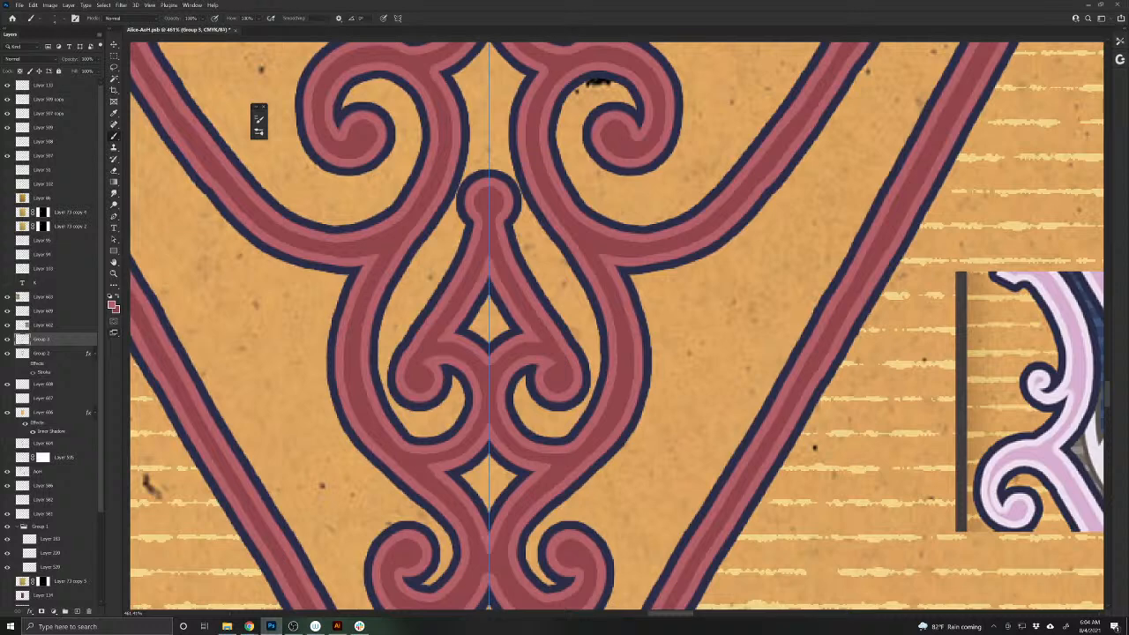
scroll(486, 557, down, 3)
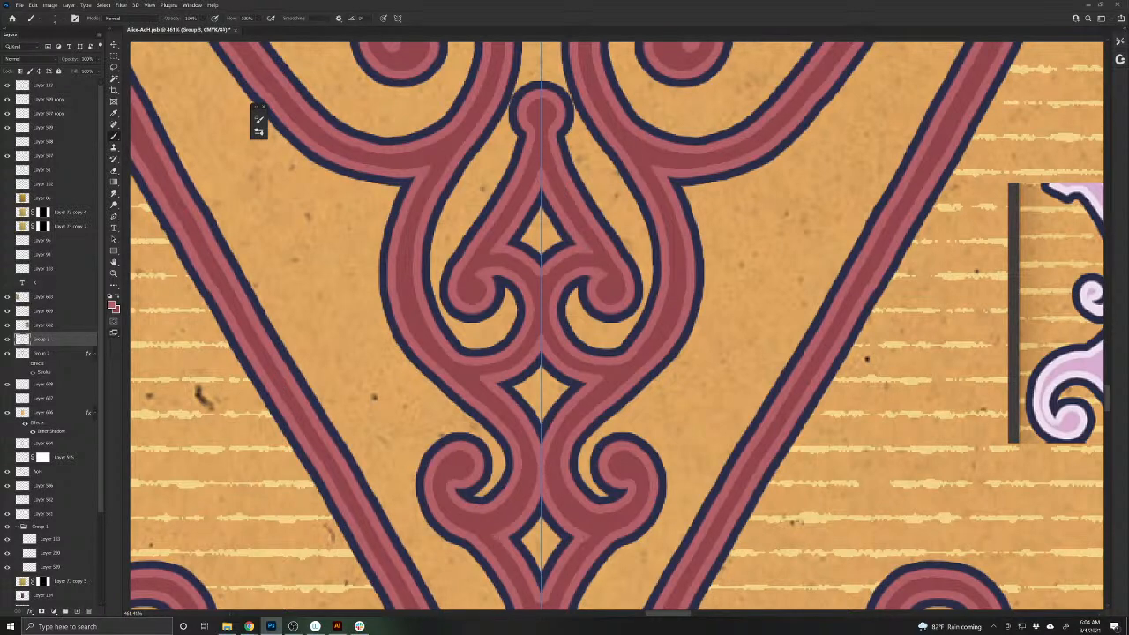
scroll(498, 588, down, 3)
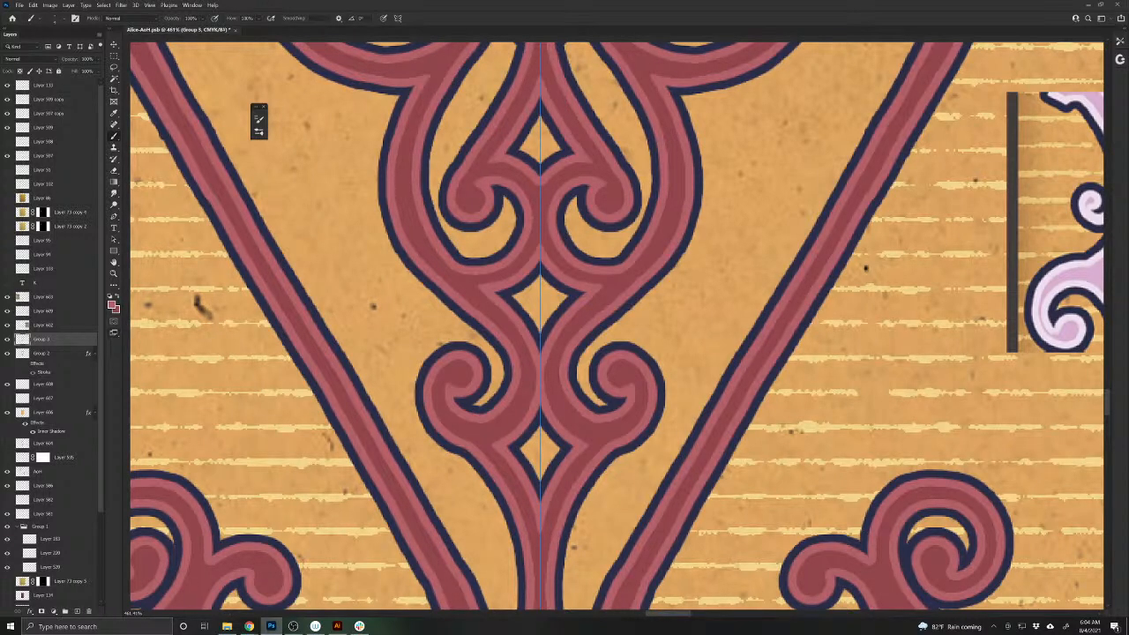
scroll(472, 347, down, 7)
drag(472, 343, 201, 321)
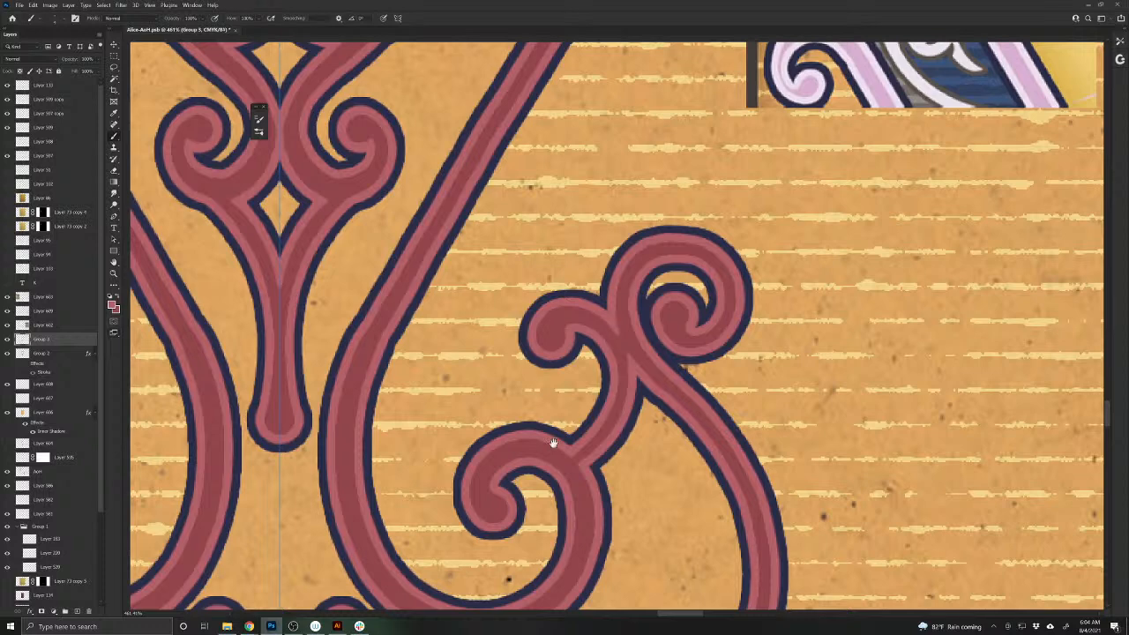
drag(556, 446, 444, 538)
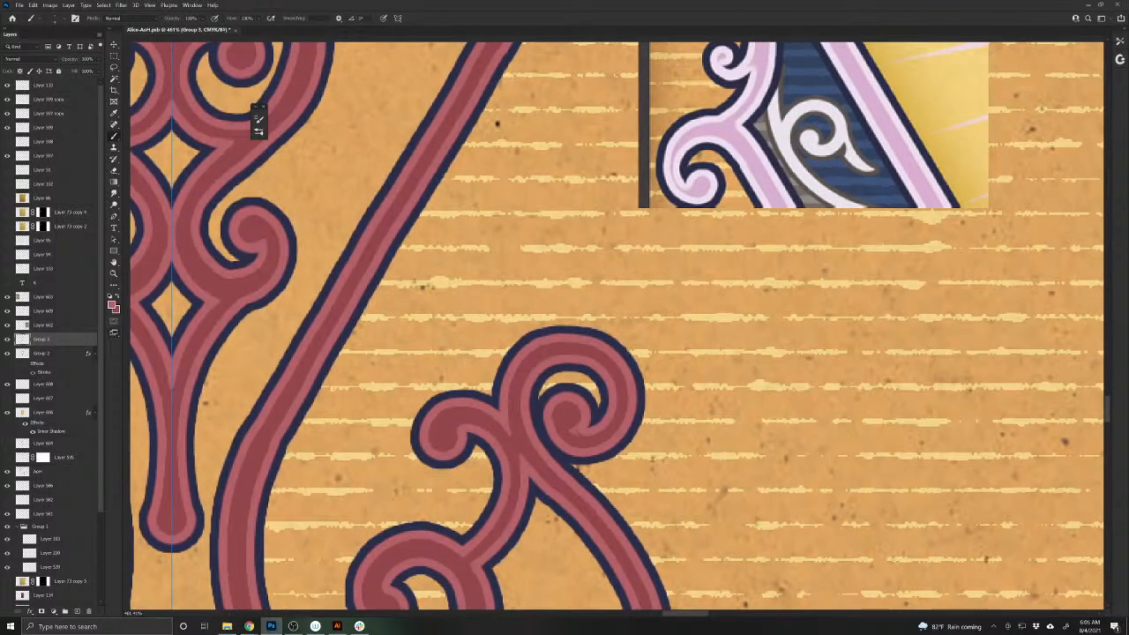
drag(372, 573, 510, 571)
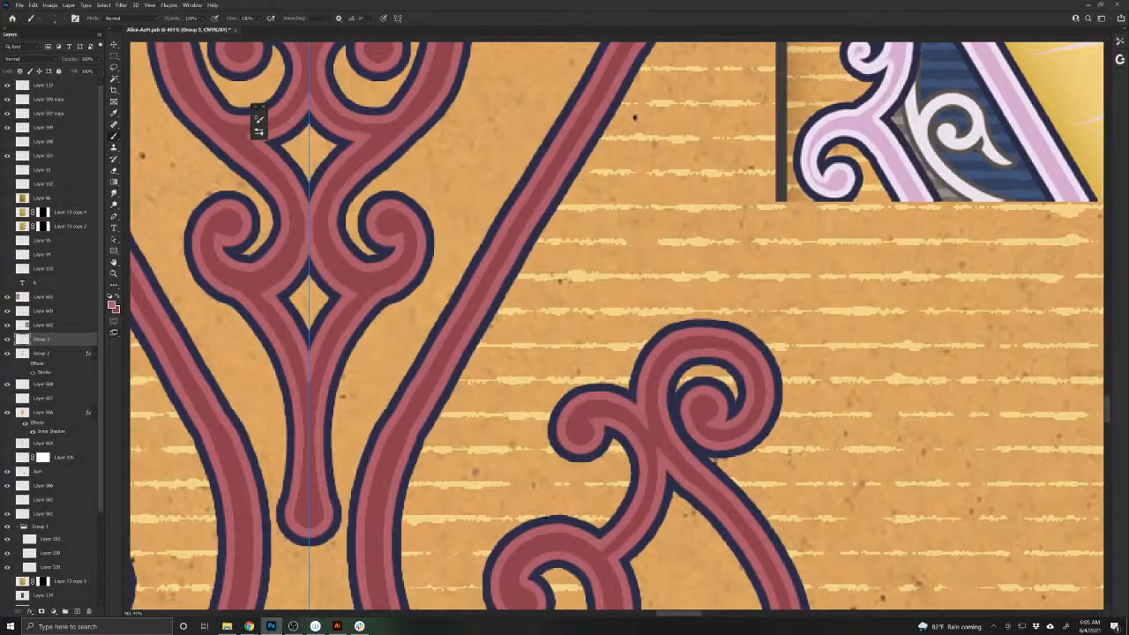
- Clean up the rose edging on the large scrolls beneath the heart's point and where the two halves meet
scroll(494, 556, down, 5)
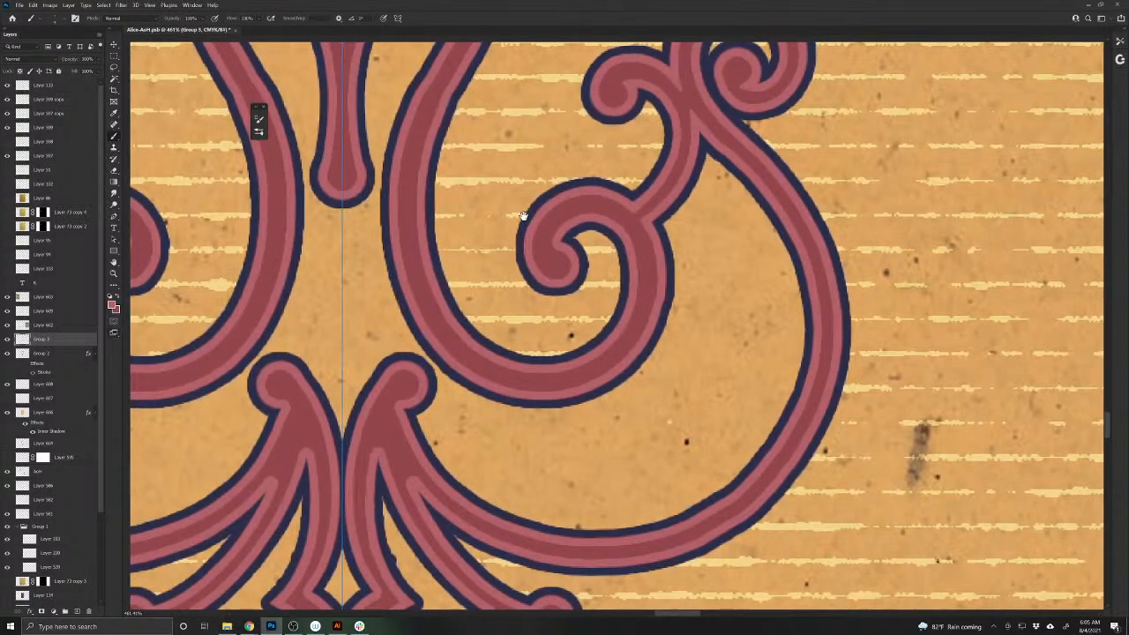
scroll(489, 562, left, 2)
scroll(489, 562, left, 2)
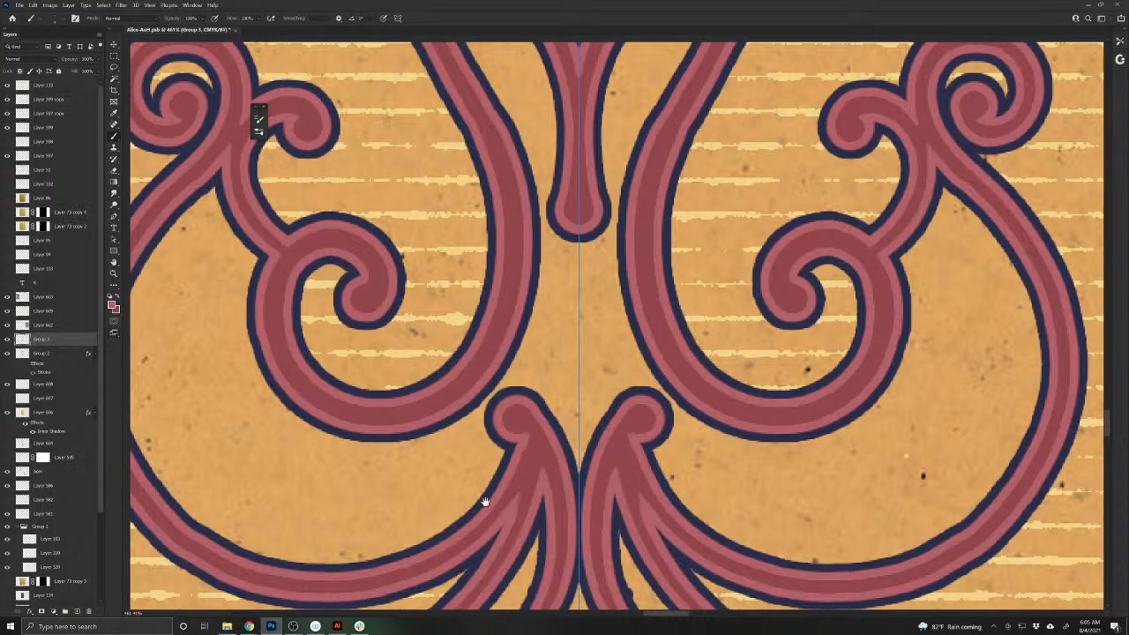
scroll(493, 476, down, 3)
click(567, 389)
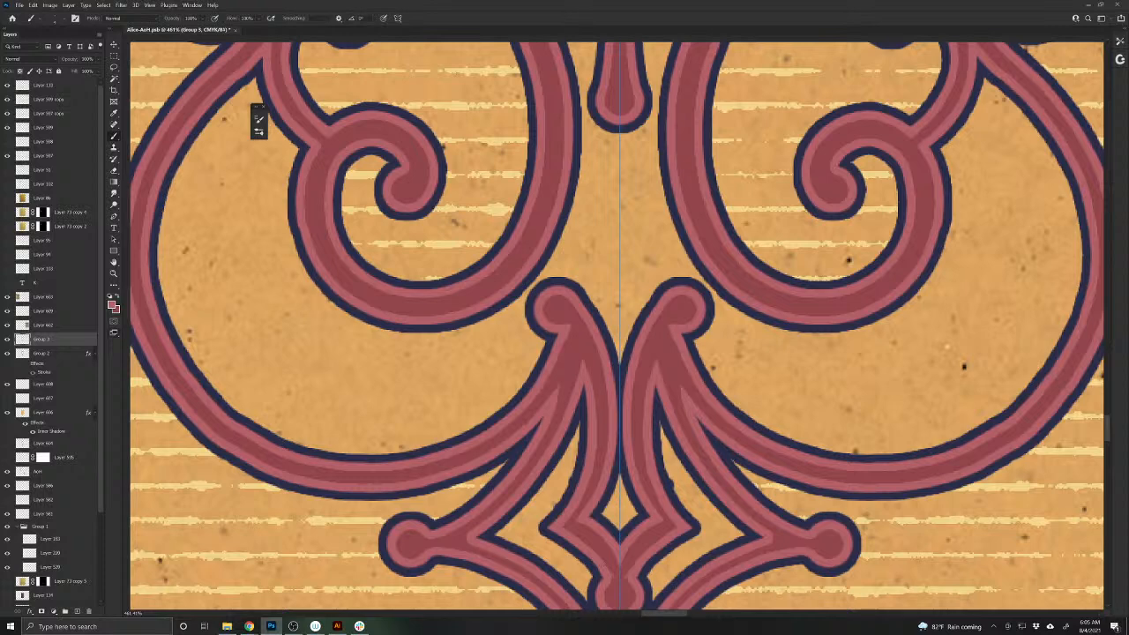
- Retouch the rose edging joints on the ball-tipped arms, inner pendant and twin curls of the bottom finial
drag(596, 602, 548, 513)
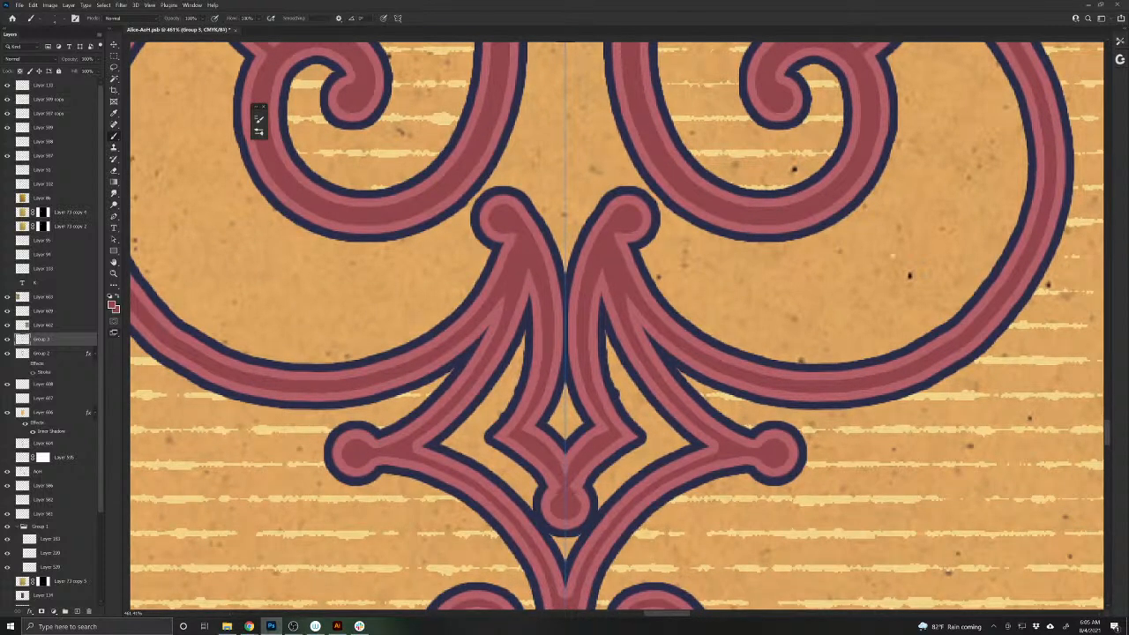
click(423, 448)
scroll(443, 383, down, 5)
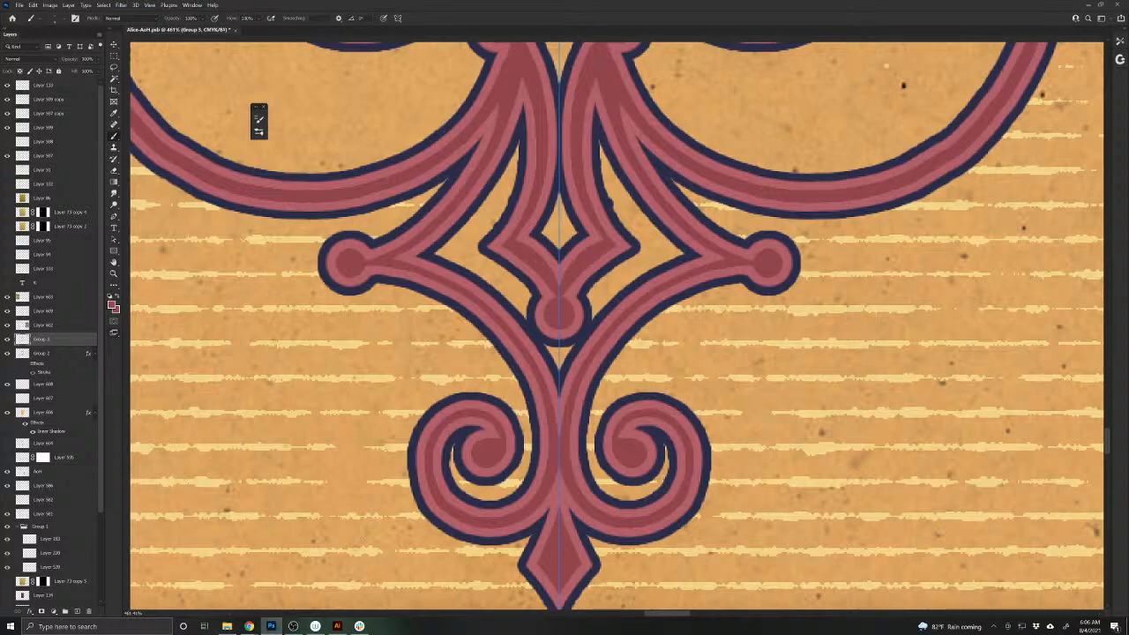
scroll(464, 448, down, 6)
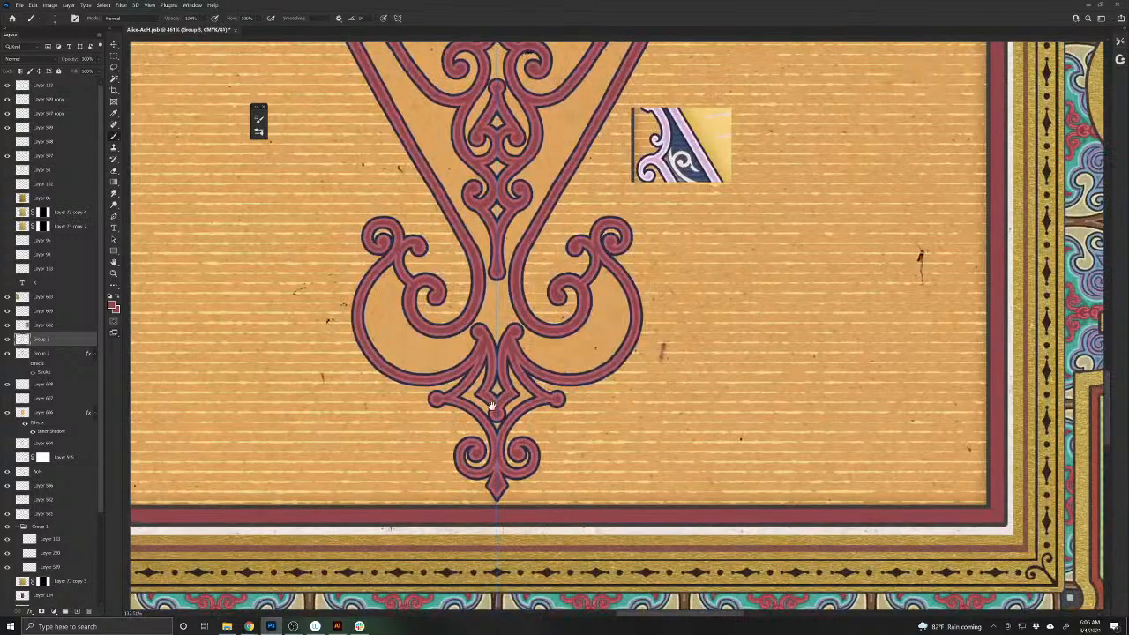
- Refine the rose edging around the small diamond, rounded tip and neck at the top of the lower ornament
scroll(509, 462, up, 2)
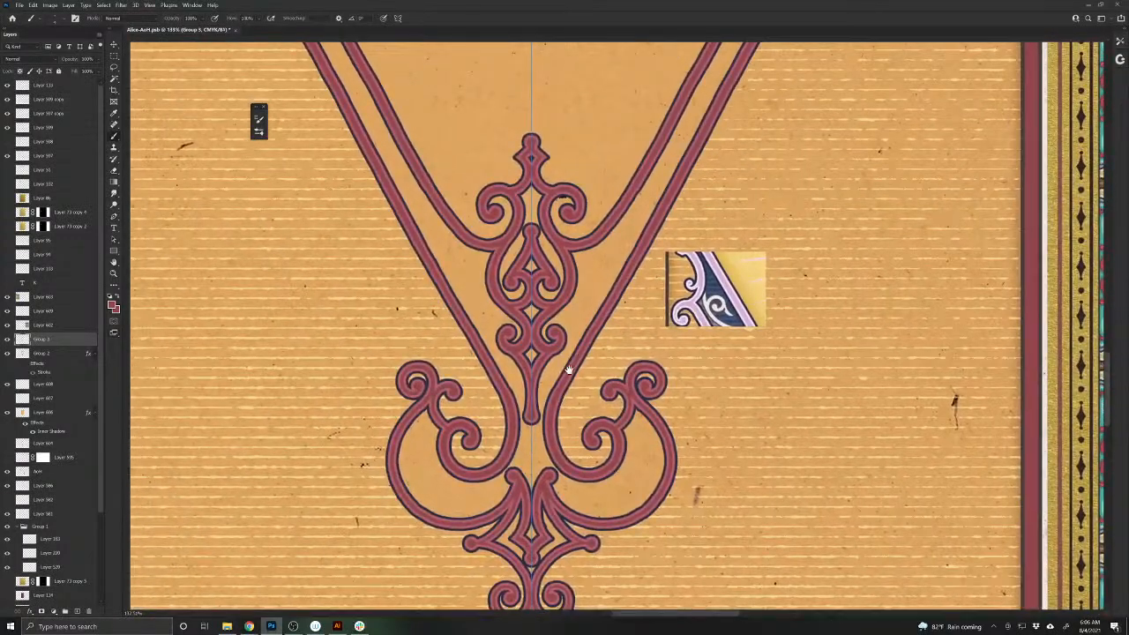
scroll(571, 453, up, 3)
scroll(573, 454, up, 3)
scroll(582, 432, down, 6)
scroll(595, 408, up, 6)
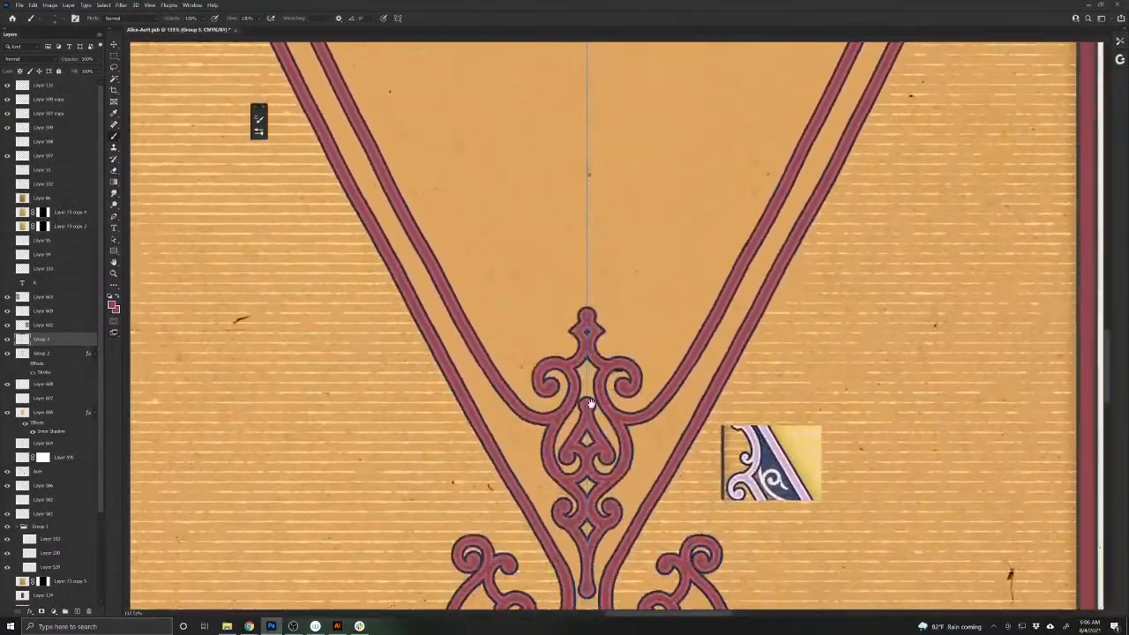
scroll(591, 369, down, 1)
scroll(591, 369, up, 5)
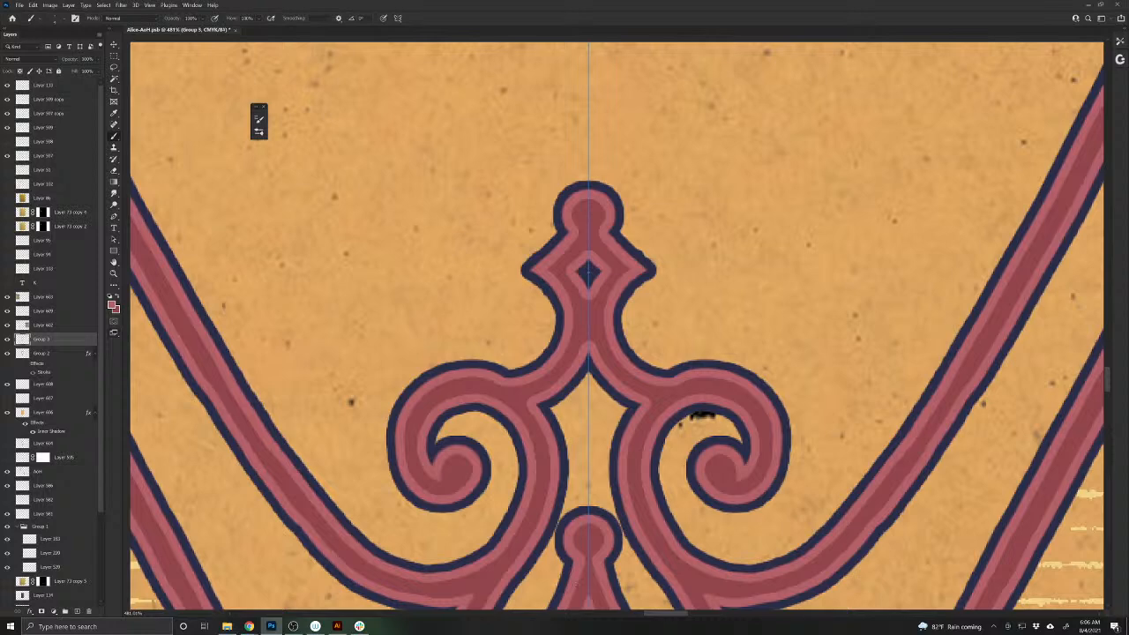
drag(533, 409, 515, 549)
mouse_move(568, 462)
mouse_down()
mouse_move(569, 480)
mouse_move(569, 437)
mouse_up()
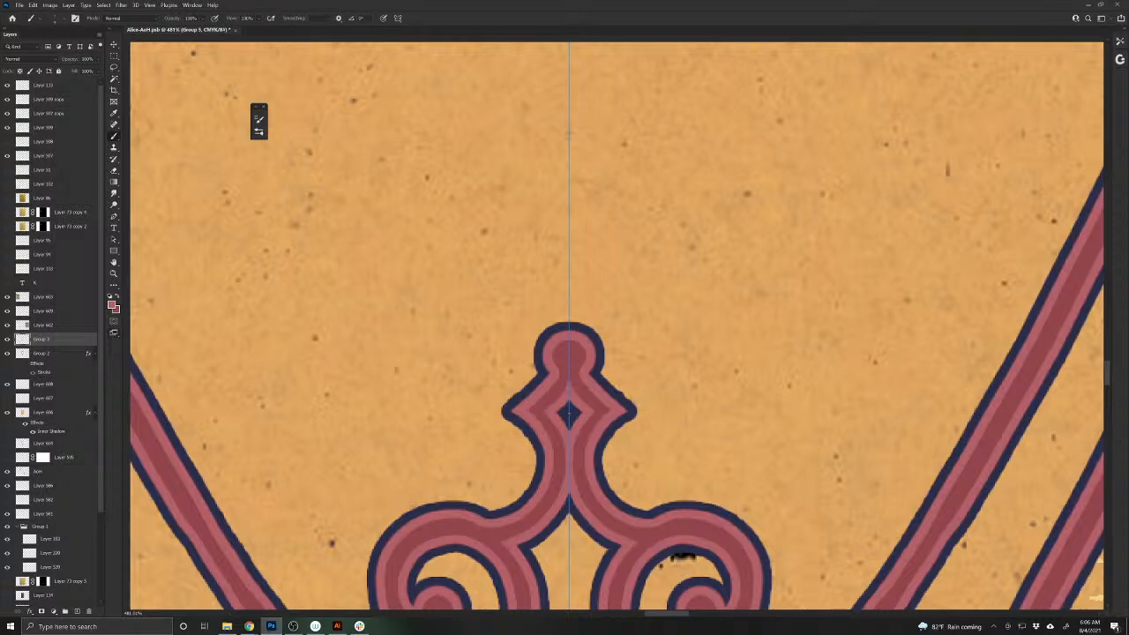
drag(394, 582, 405, 423)
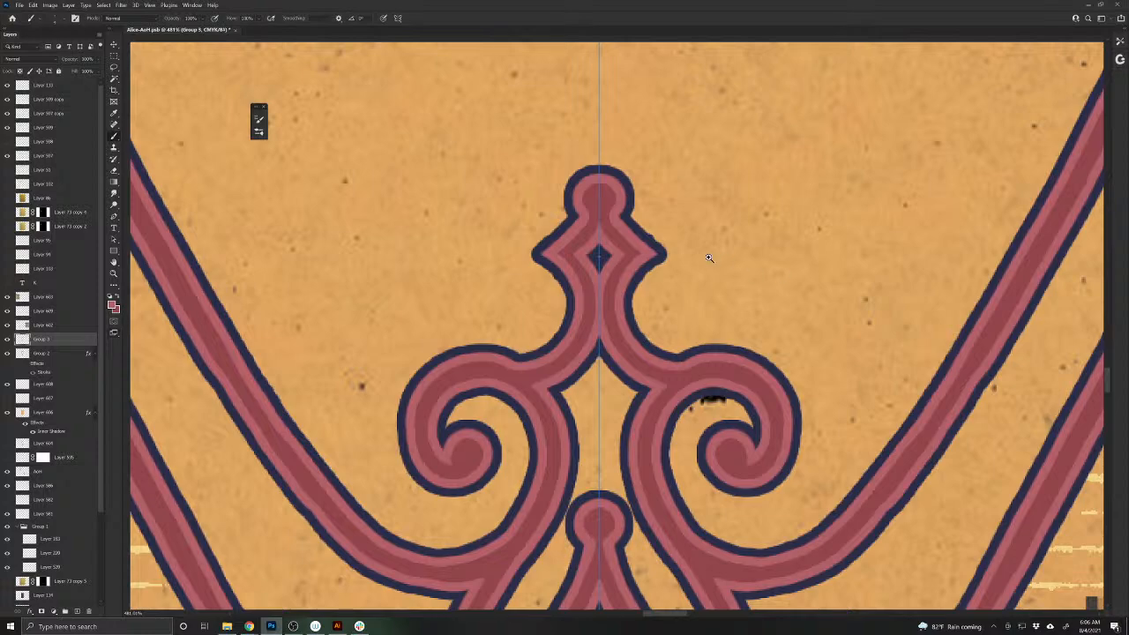
- Retouch the rose edging on the inner curls and central pendant of the ornament hanging from the heart's cleft
drag(668, 253, 615, 578)
drag(649, 71, 672, 434)
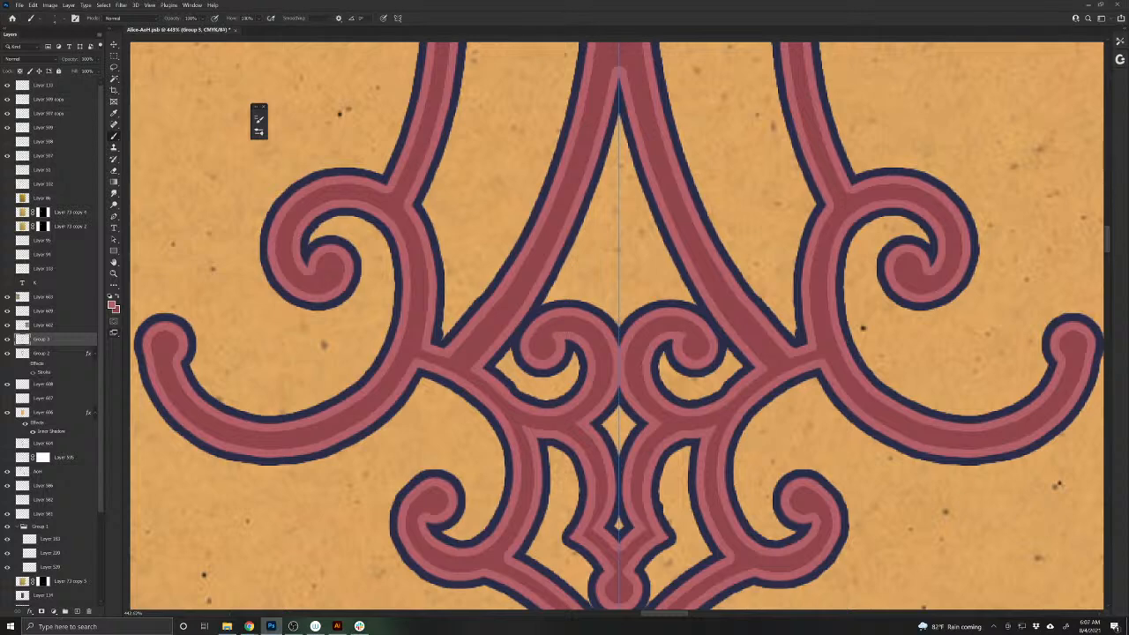
drag(453, 596, 454, 486)
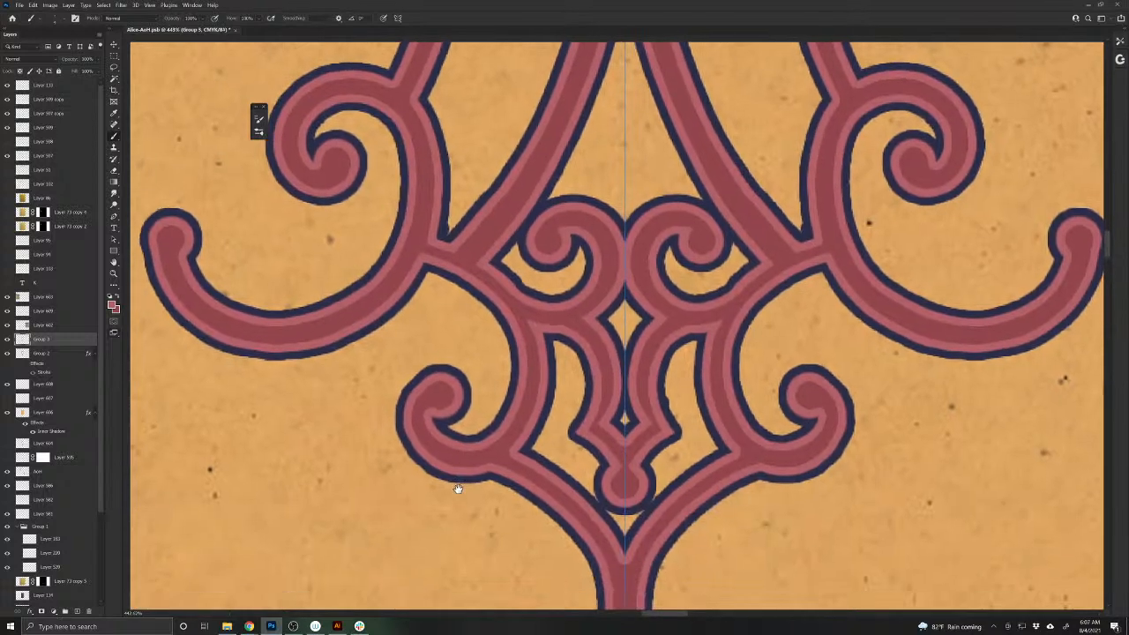
click(621, 451)
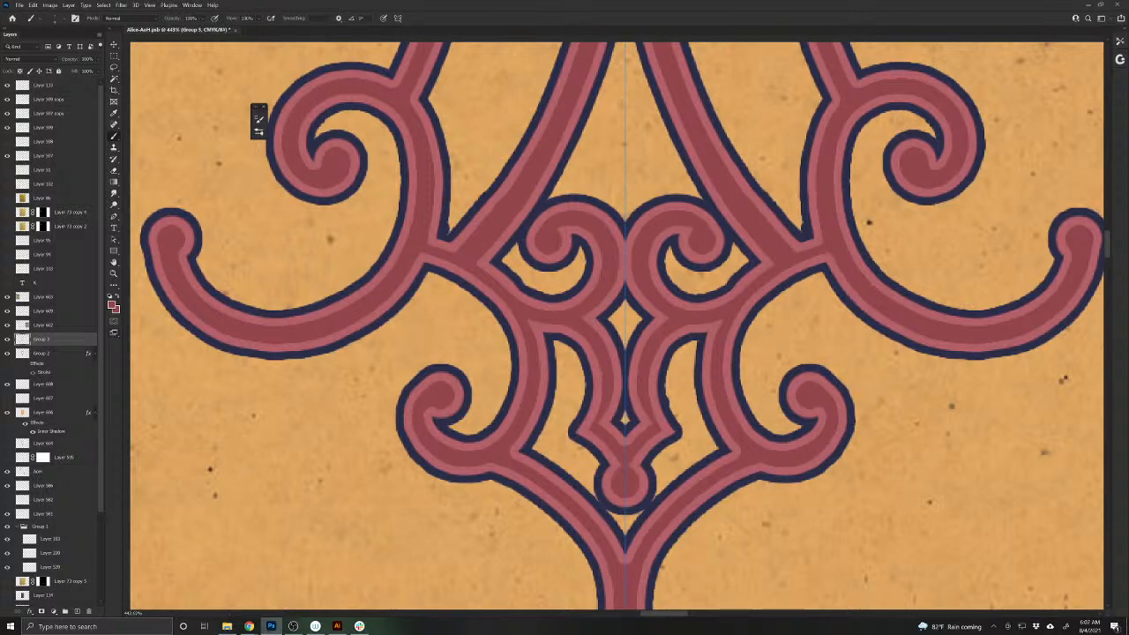
click(641, 460)
click(608, 385)
click(438, 412)
- Sample the outline colours and clean up the edging along the stem and diamond tip of the upper ornament
drag(576, 529, 551, 423)
alt+click(592, 470)
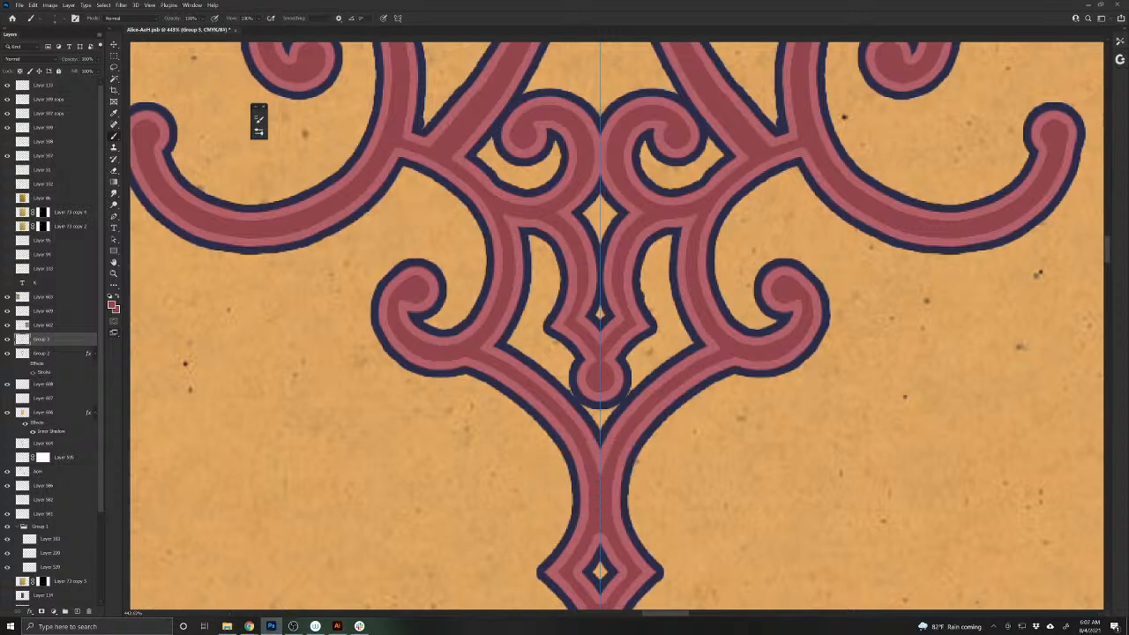
alt+click(596, 544)
drag(527, 565, 519, 474)
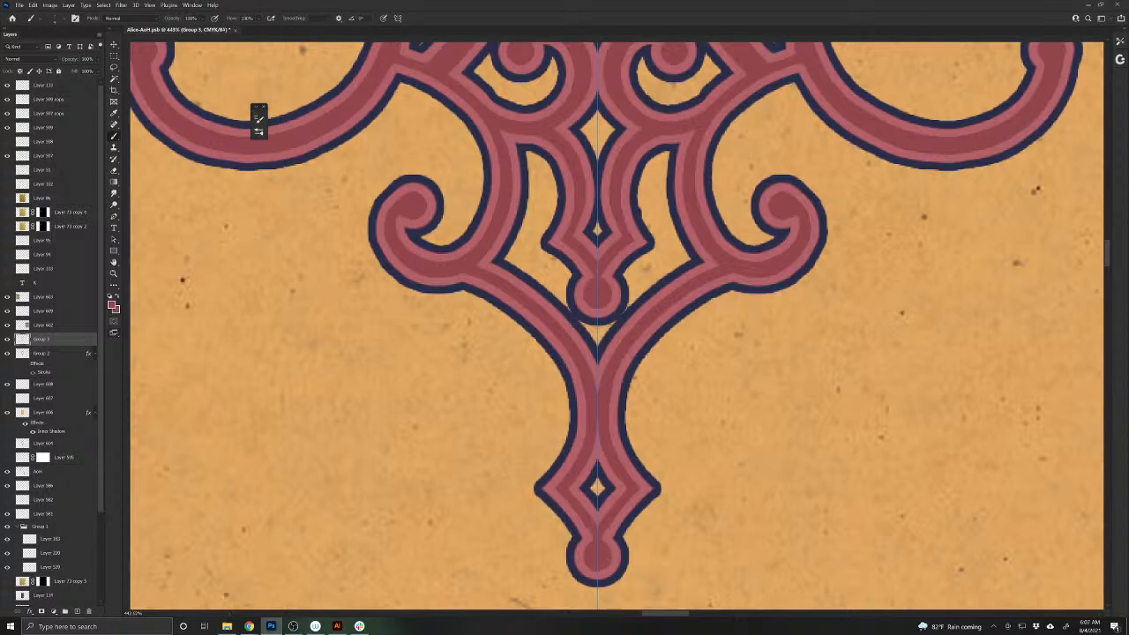
- Retouch the rose edging on the upper ornament's outer curls and where the heart's two lobes merge at the centre line
drag(594, 401, 500, 579)
drag(792, 269, 618, 339)
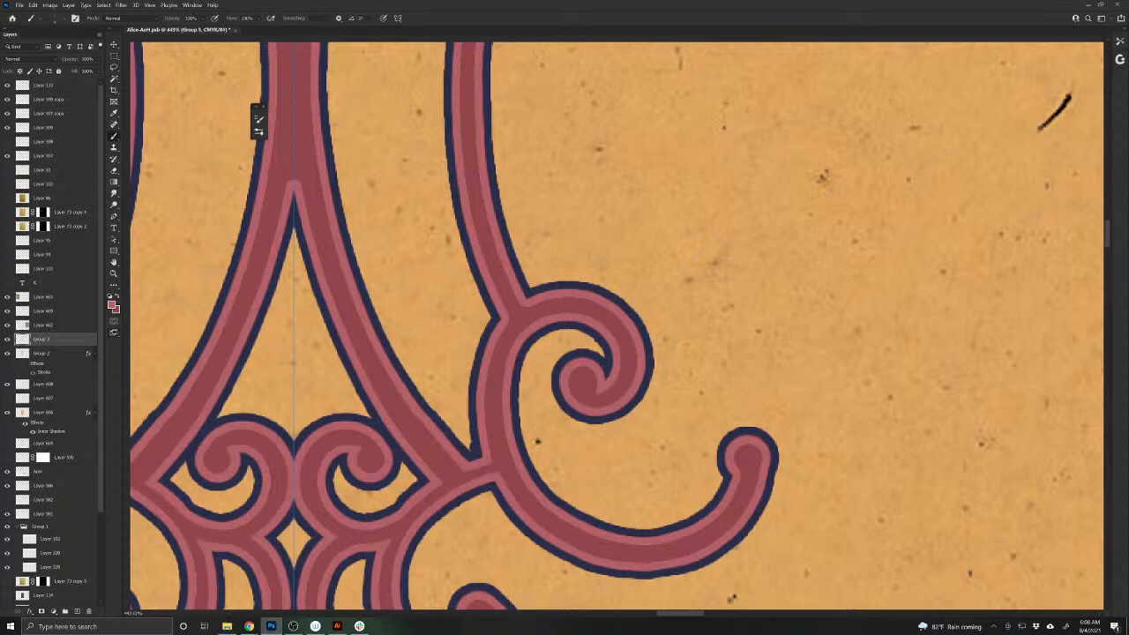
mouse_move(391, 409)
mouse_down()
mouse_move(466, 511)
mouse_move(402, 427)
mouse_move(179, 250)
mouse_up()
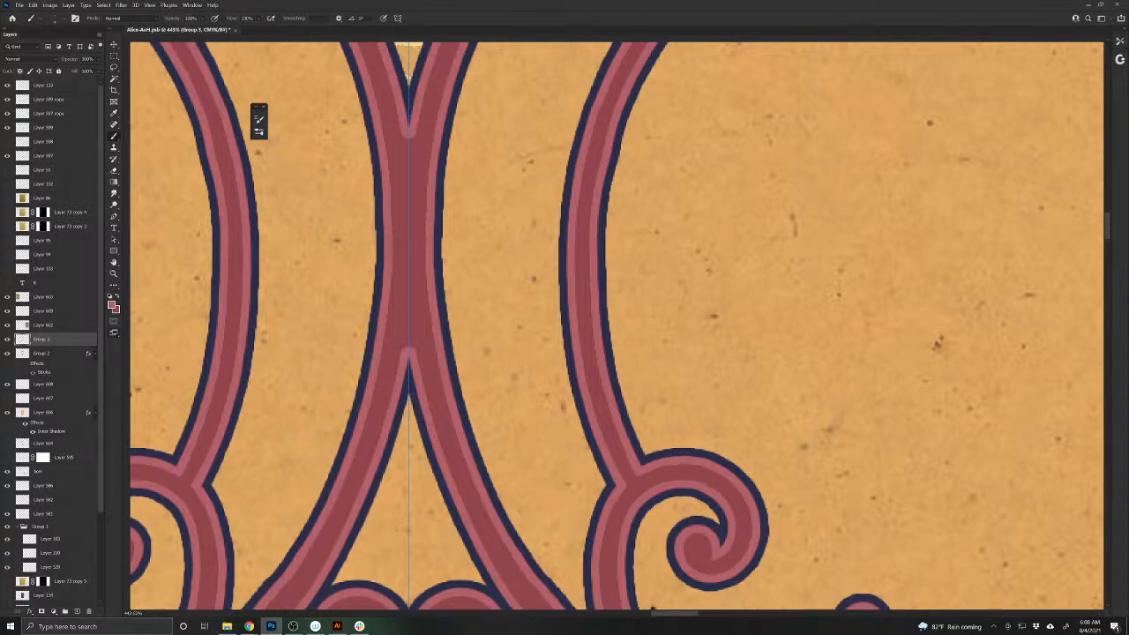
drag(496, 468, 611, 520)
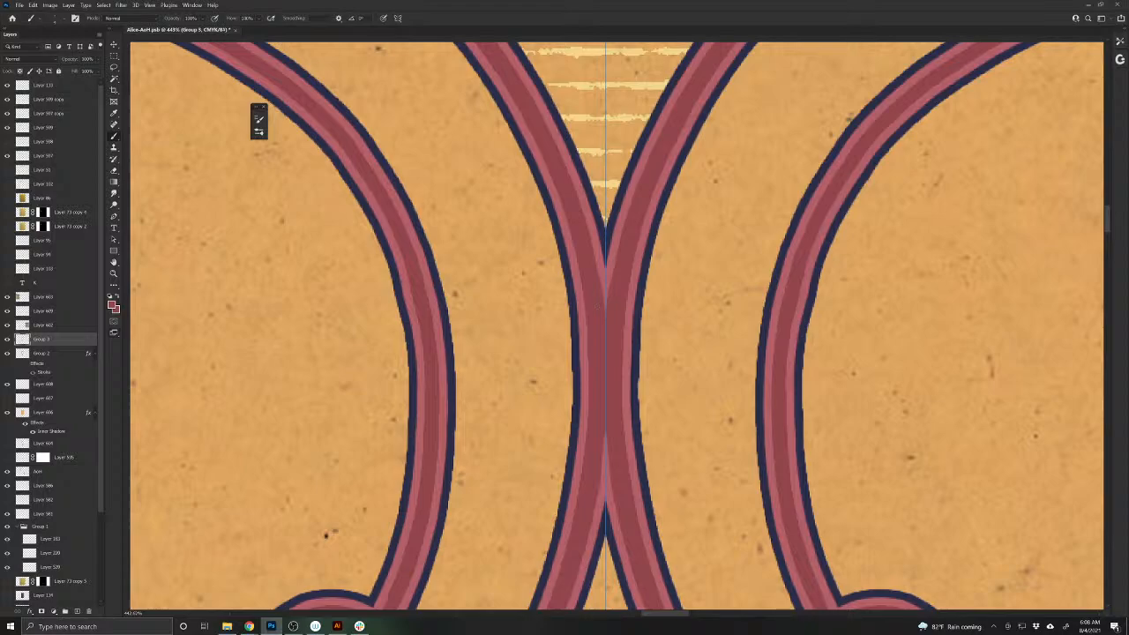
scroll(555, 535, down, 6)
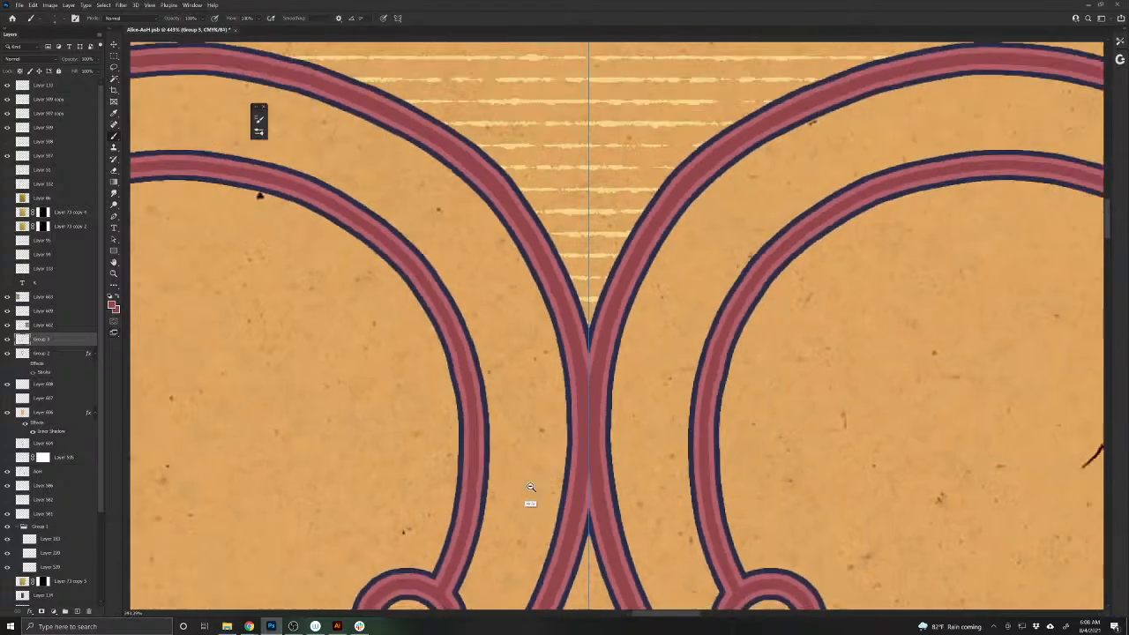
drag(443, 553, 484, 368)
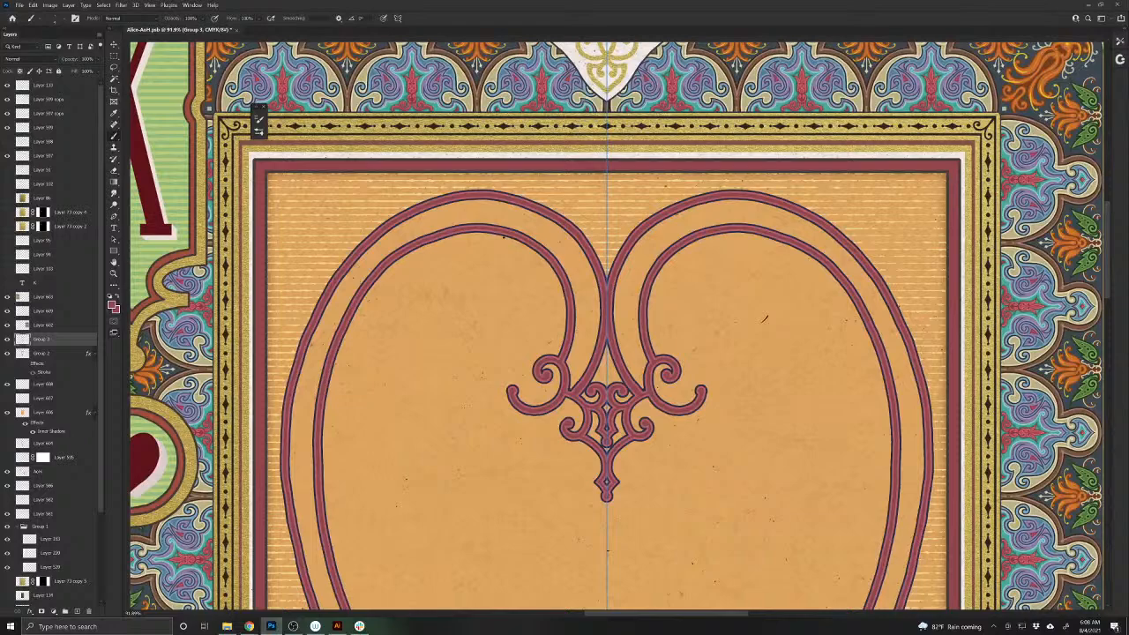
- Delete the pasted reference snippet beside the heart and bring the neighbouring Ace of Diamonds into view for comparison
scroll(596, 391, down, 3)
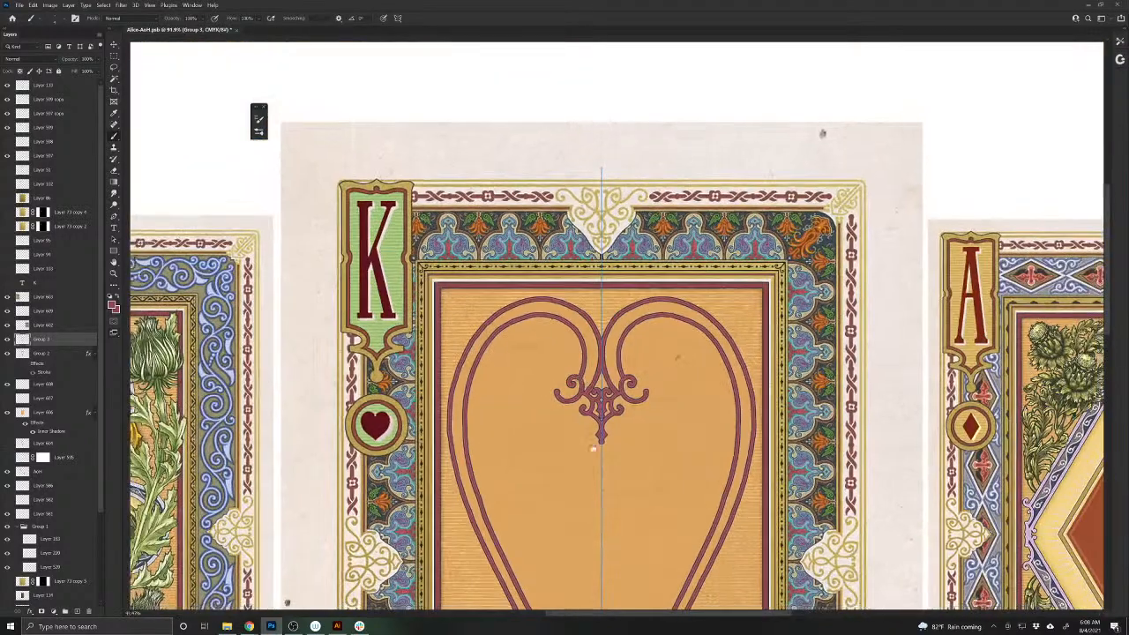
drag(592, 448, 577, 253)
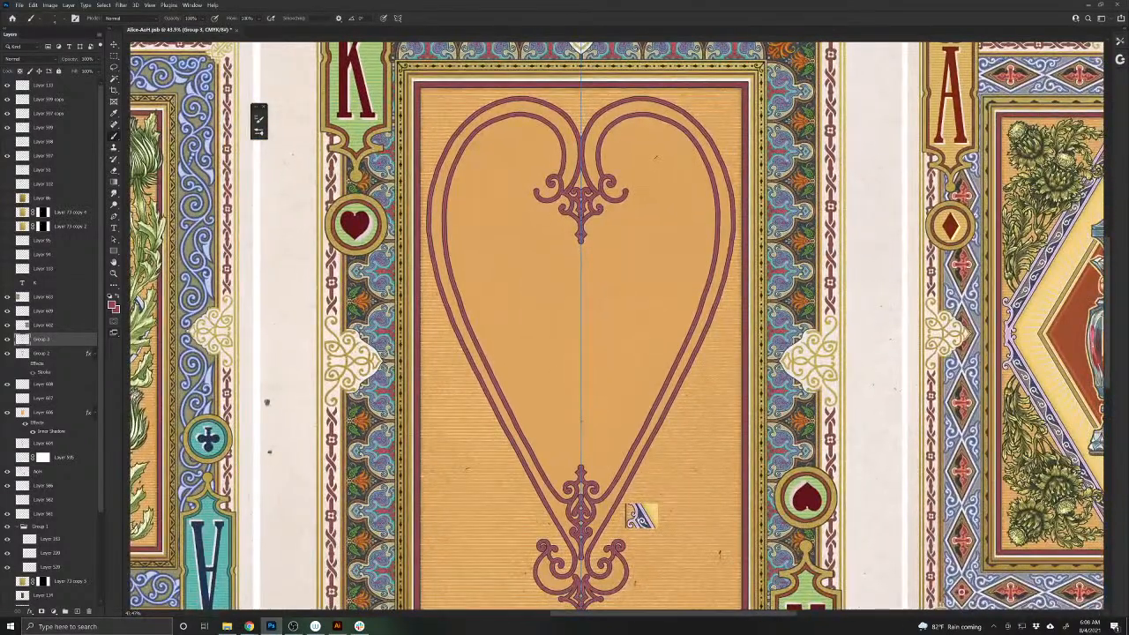
key(v)
drag(640, 522, 678, 509)
key(Delete)
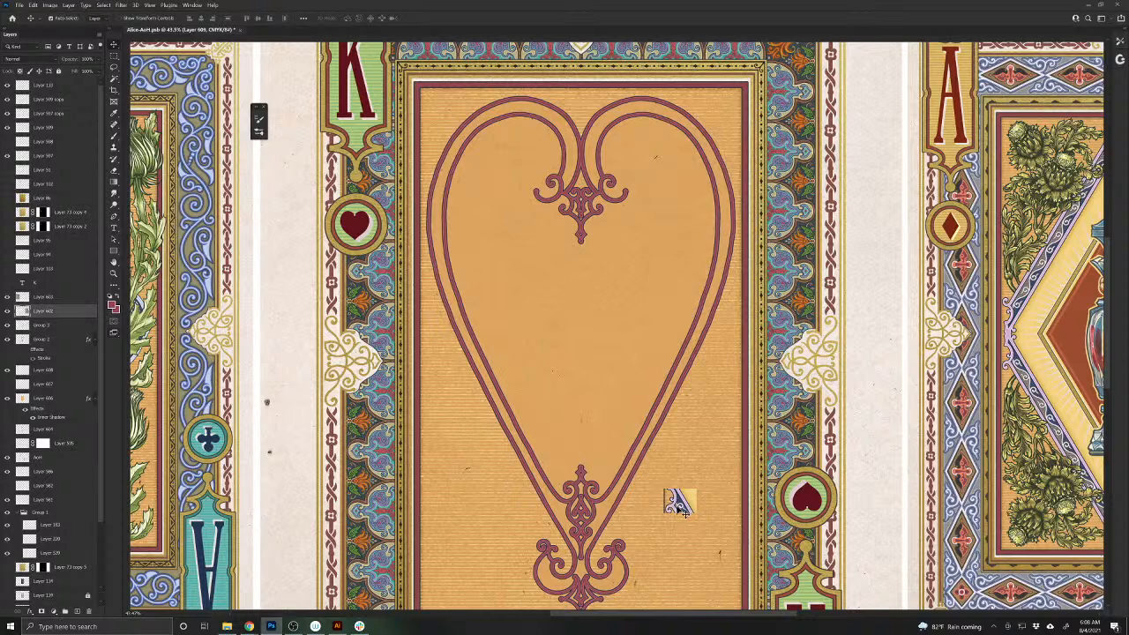
drag(742, 474, 643, 469)
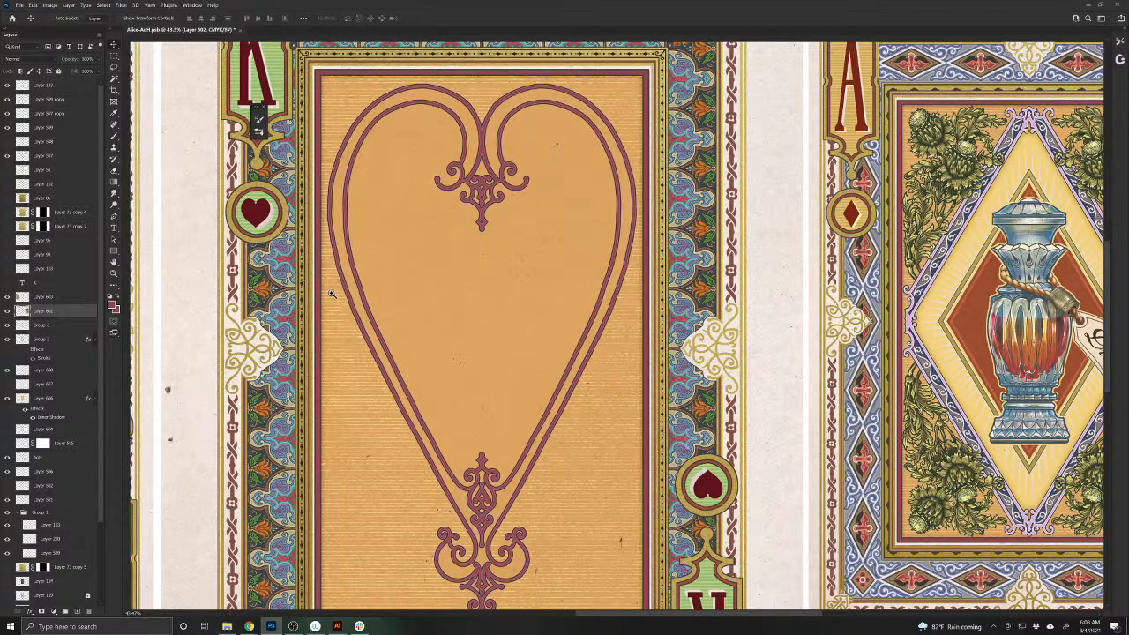
- Add a new empty layer beneath the heart's outline artwork, directly above the hidden Layer 607
scroll(380, 318, up, 6)
scroll(386, 322, up, 2)
scroll(285, 277, down, 10)
scroll(300, 282, up, 8)
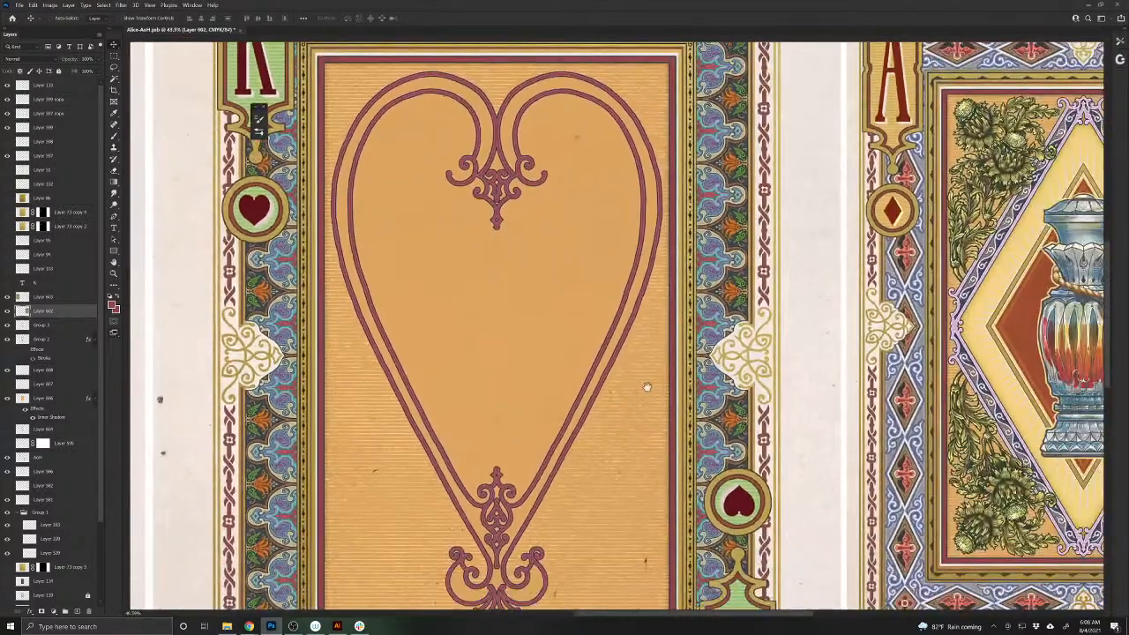
drag(650, 388, 665, 442)
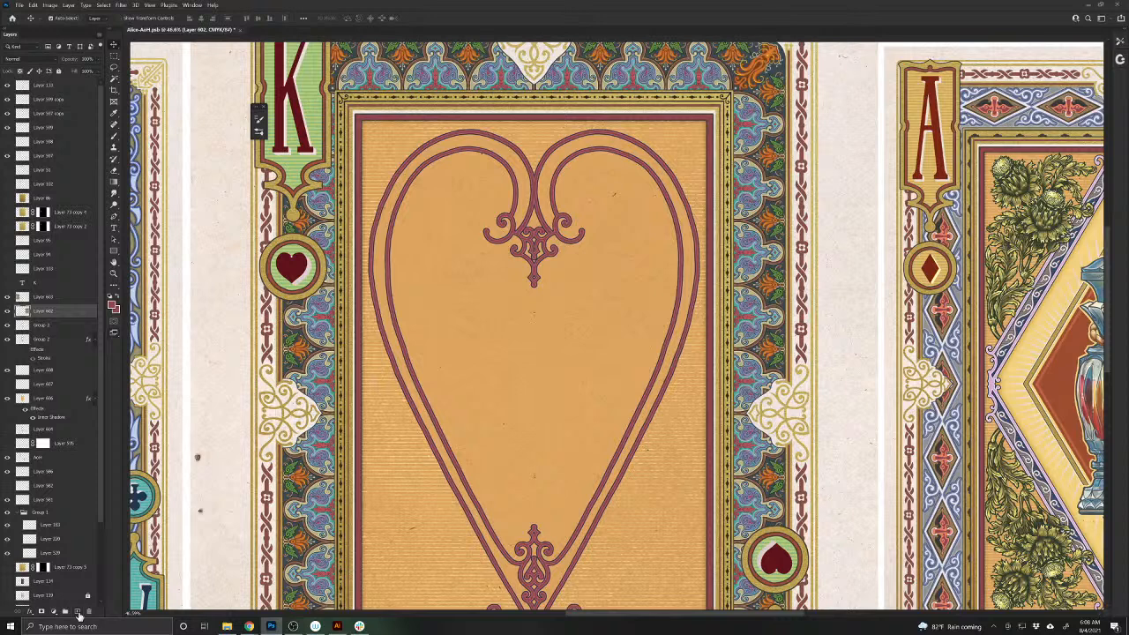
click(407, 351)
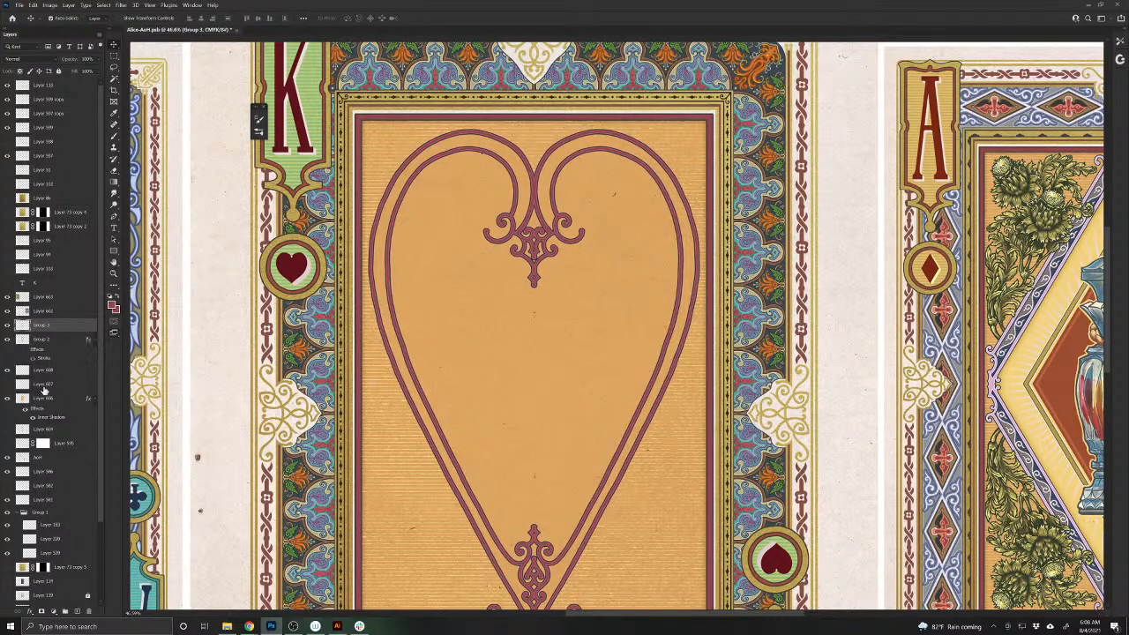
click(44, 386)
click(76, 611)
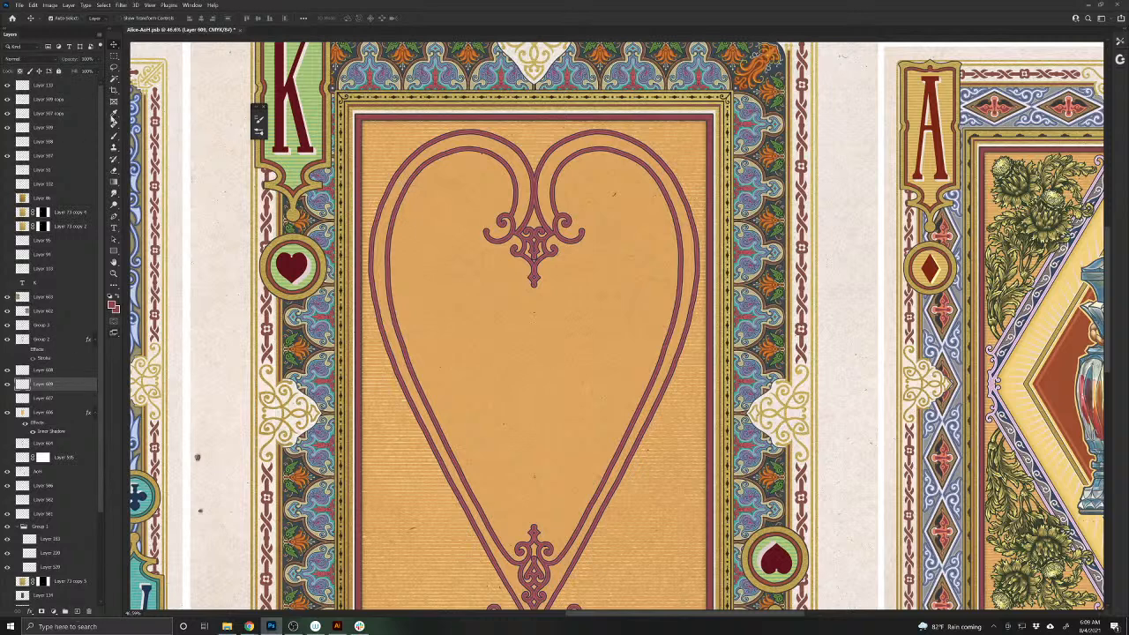
- Set up the brush with vertical symmetry along the heart's centre line and sample the pale off-white of the Ace of Diamonds border scrollwork
click(113, 132)
drag(534, 295, 534, 522)
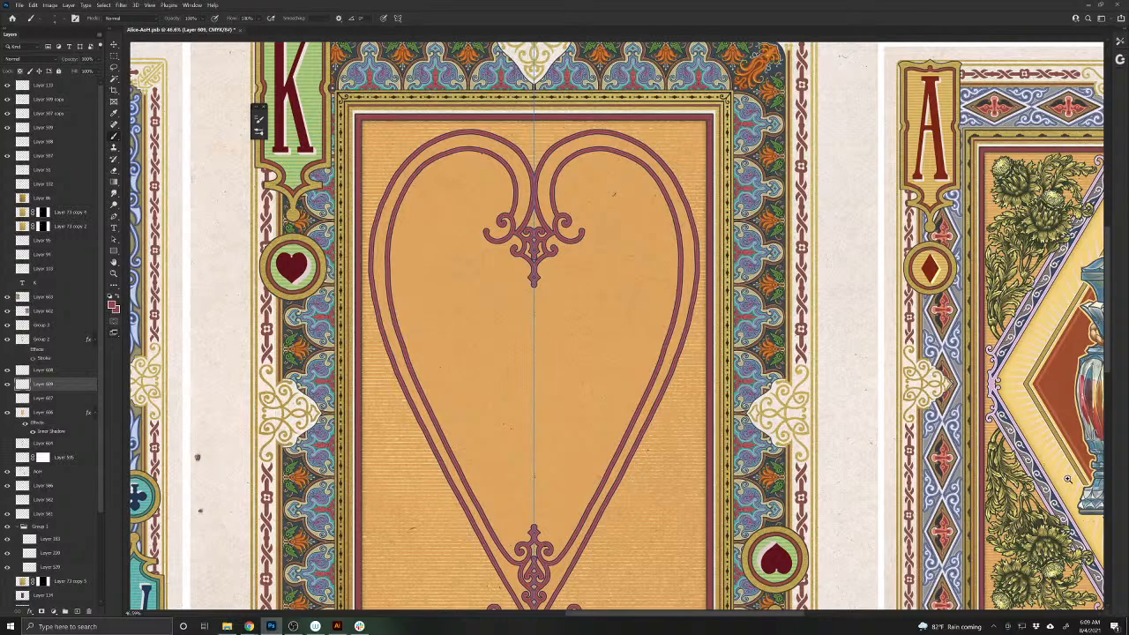
scroll(1047, 465, up, 6)
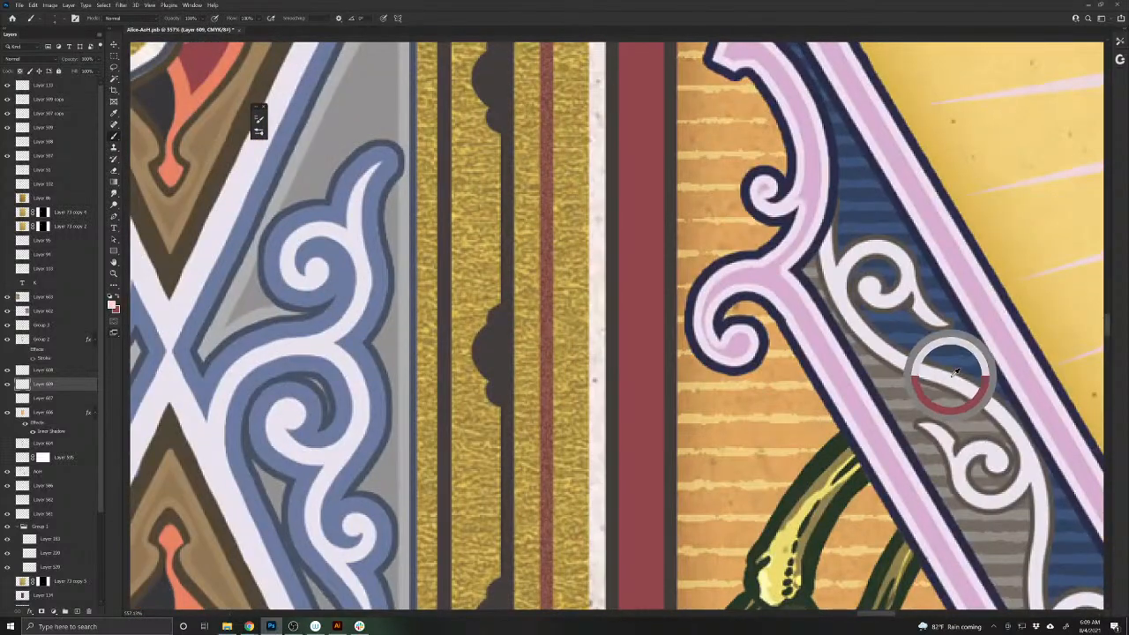
scroll(494, 320, down, 3)
- Paint a mirrored wavy off-white vine between the heart's two outlines, running down to the lower ornament
drag(494, 320, 608, 350)
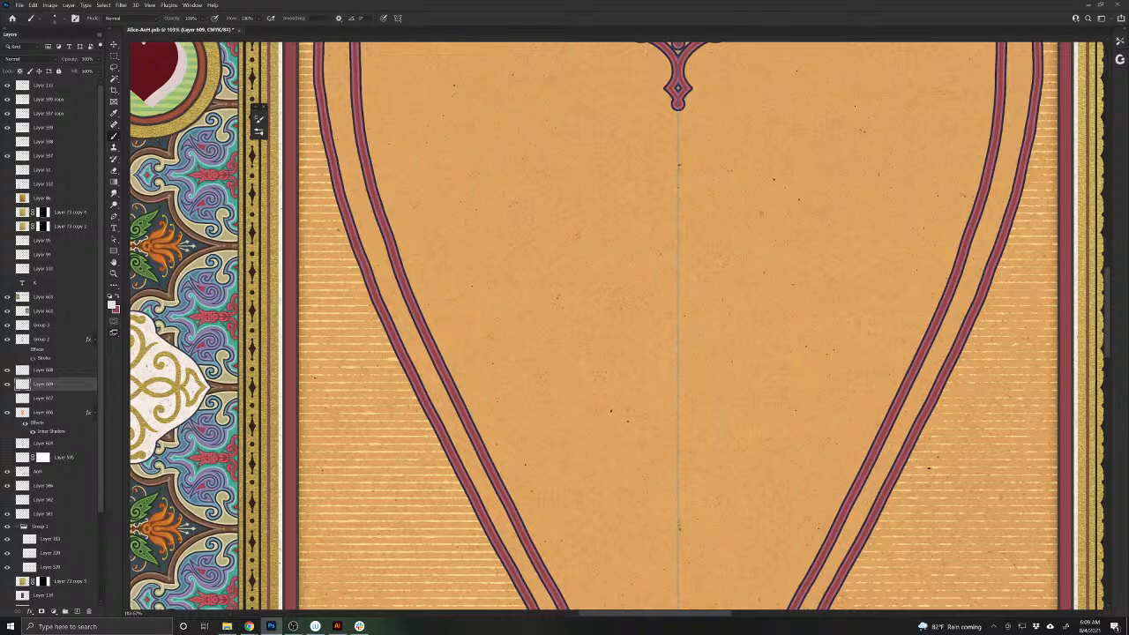
scroll(444, 433, up, 3)
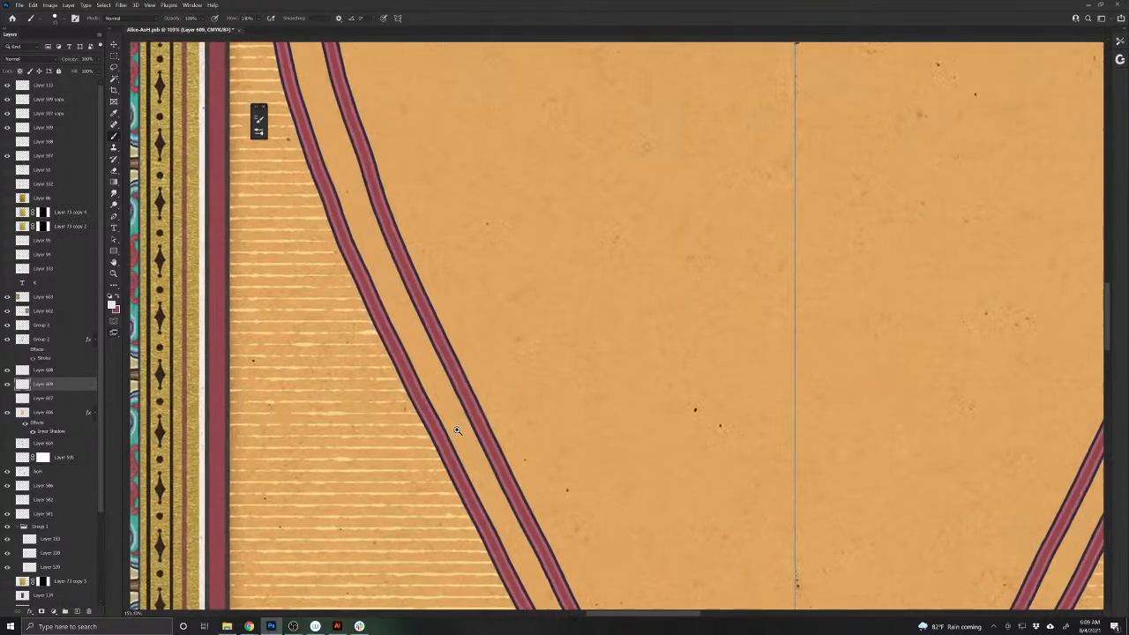
drag(551, 525, 562, 538)
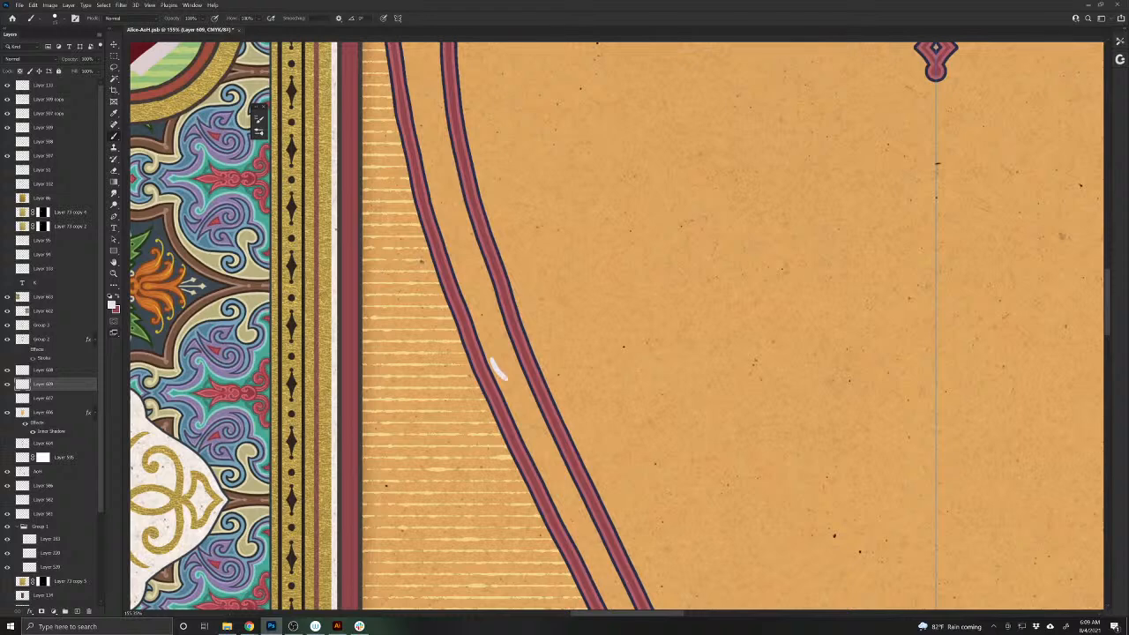
mouse_move(516, 384)
mouse_down()
mouse_move(538, 457)
mouse_move(576, 501)
mouse_move(582, 547)
mouse_move(460, 375)
mouse_move(453, 360)
mouse_move(470, 327)
mouse_move(507, 373)
mouse_move(577, 538)
mouse_move(511, 488)
mouse_move(464, 367)
mouse_move(487, 330)
mouse_move(535, 389)
mouse_move(552, 454)
mouse_move(602, 530)
mouse_up()
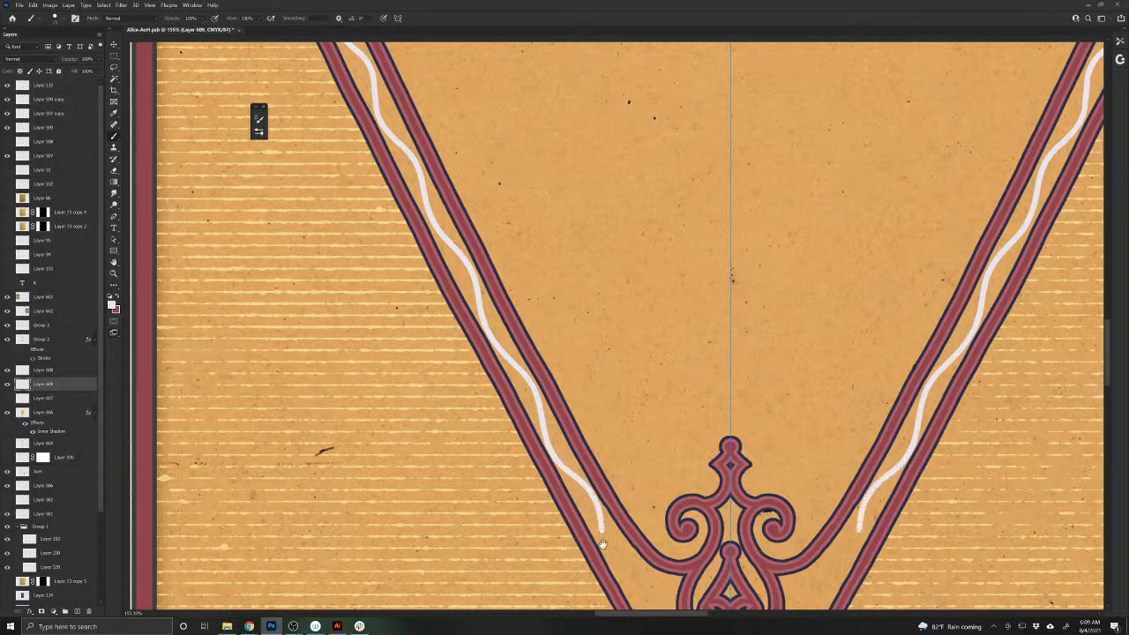
- Extend the off-white vine past the lower ornament to the narrow ends of the gap, adding three small curls on each side
drag(589, 571, 450, 427)
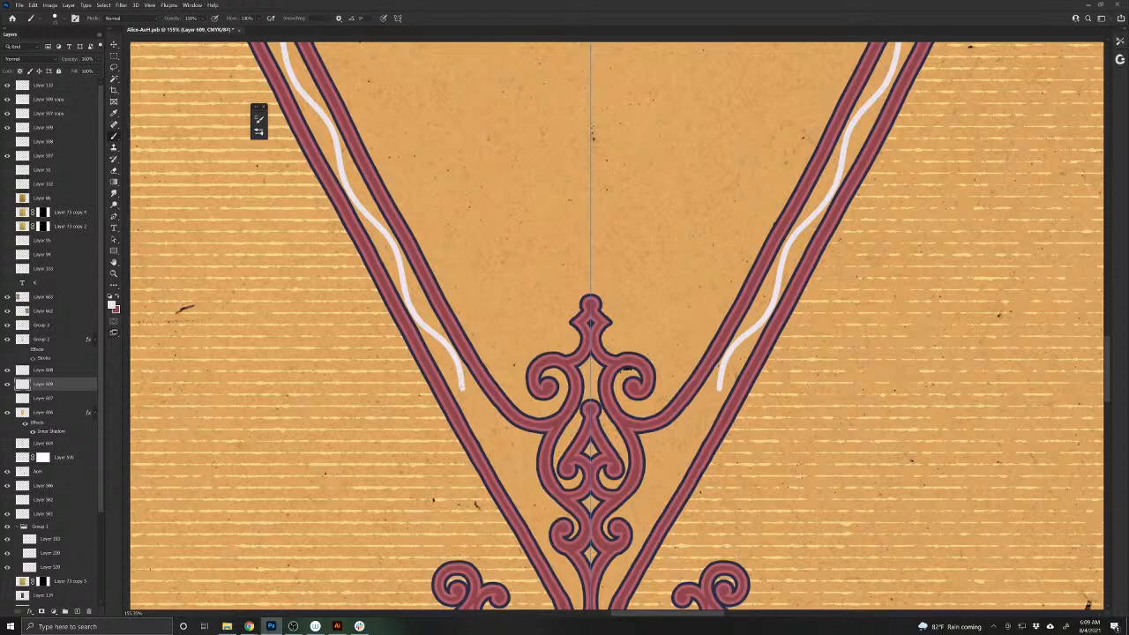
mouse_move(461, 388)
mouse_down()
mouse_move(494, 449)
mouse_move(522, 455)
mouse_move(530, 445)
mouse_move(518, 438)
mouse_up()
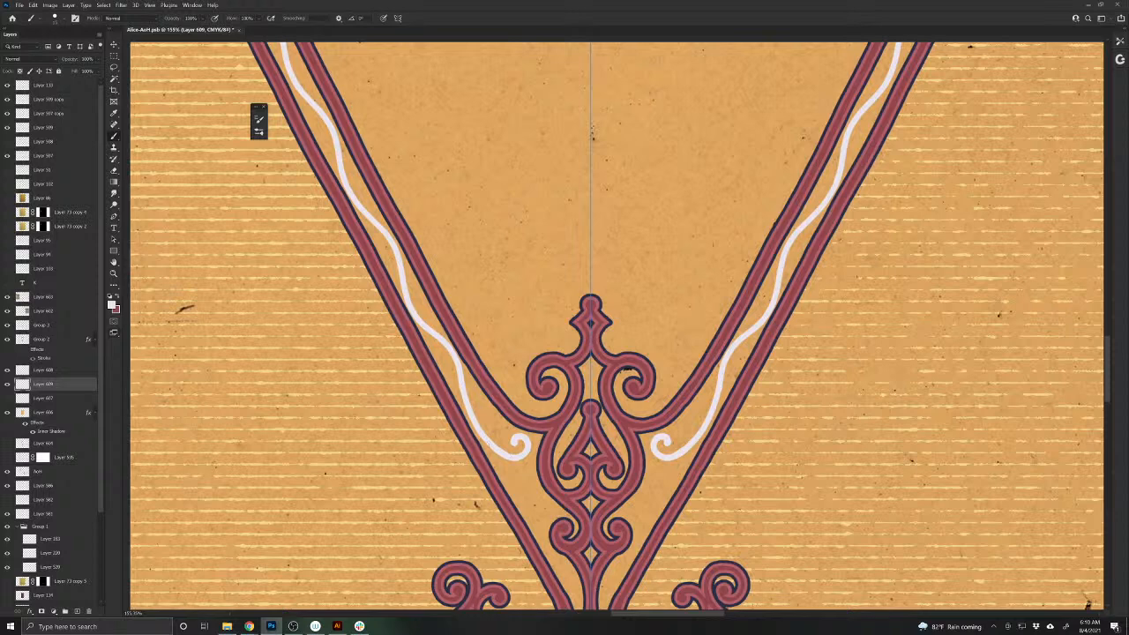
mouse_move(515, 459)
mouse_down()
mouse_move(531, 496)
mouse_move(521, 501)
mouse_move(516, 484)
mouse_up()
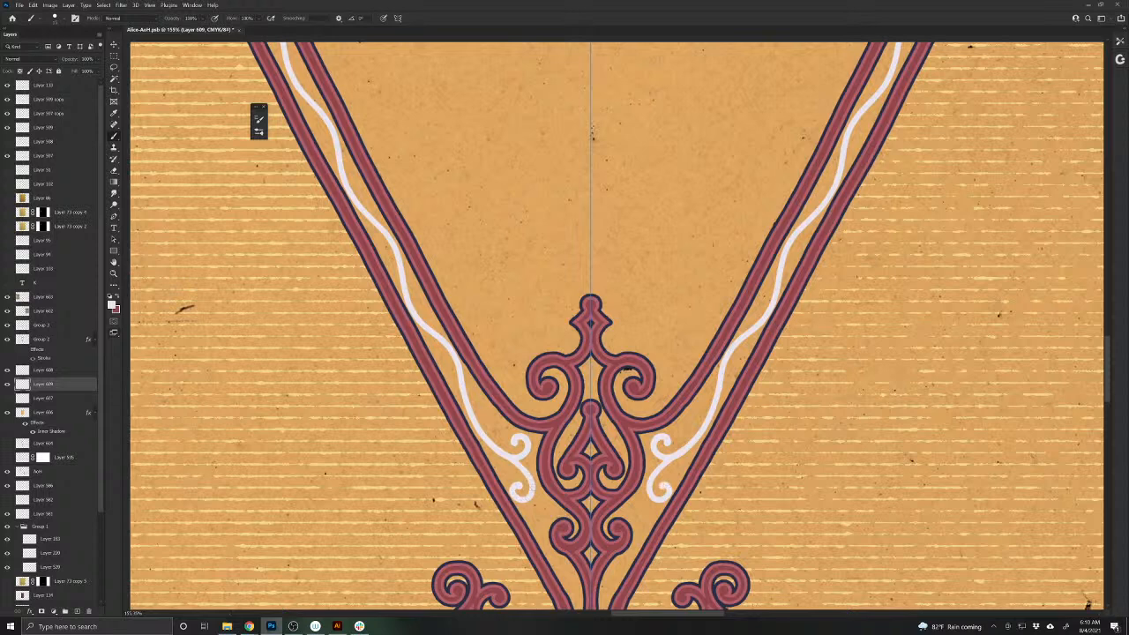
mouse_move(529, 485)
mouse_down()
mouse_move(541, 543)
mouse_move(492, 553)
mouse_move(463, 470)
mouse_move(511, 446)
mouse_move(542, 499)
mouse_up()
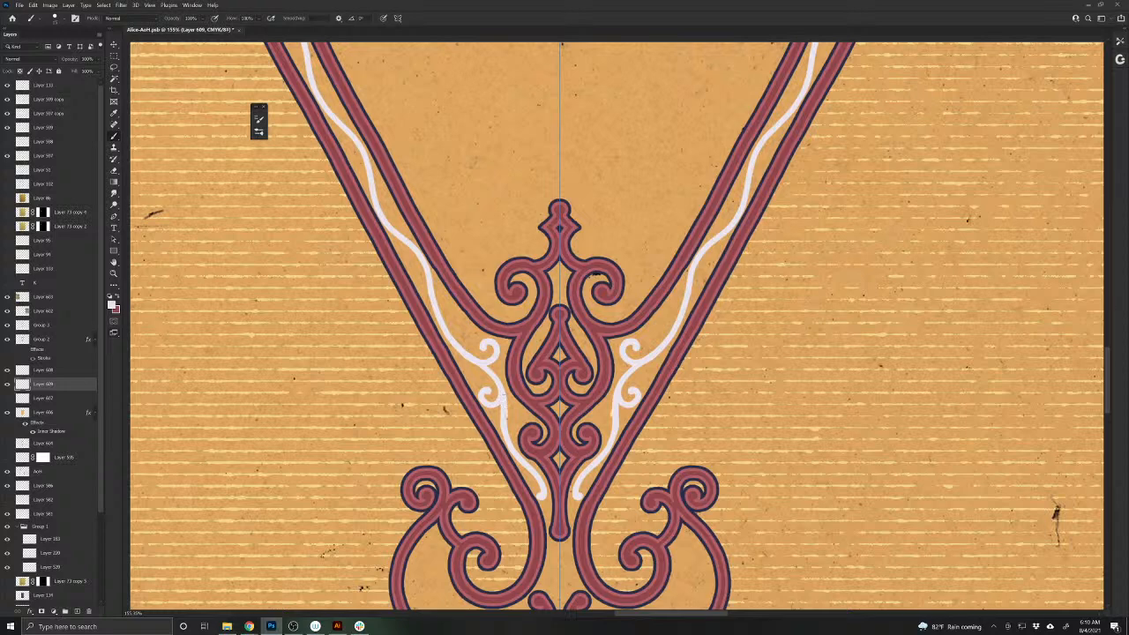
drag(507, 422, 520, 410)
scroll(476, 547, down, 3)
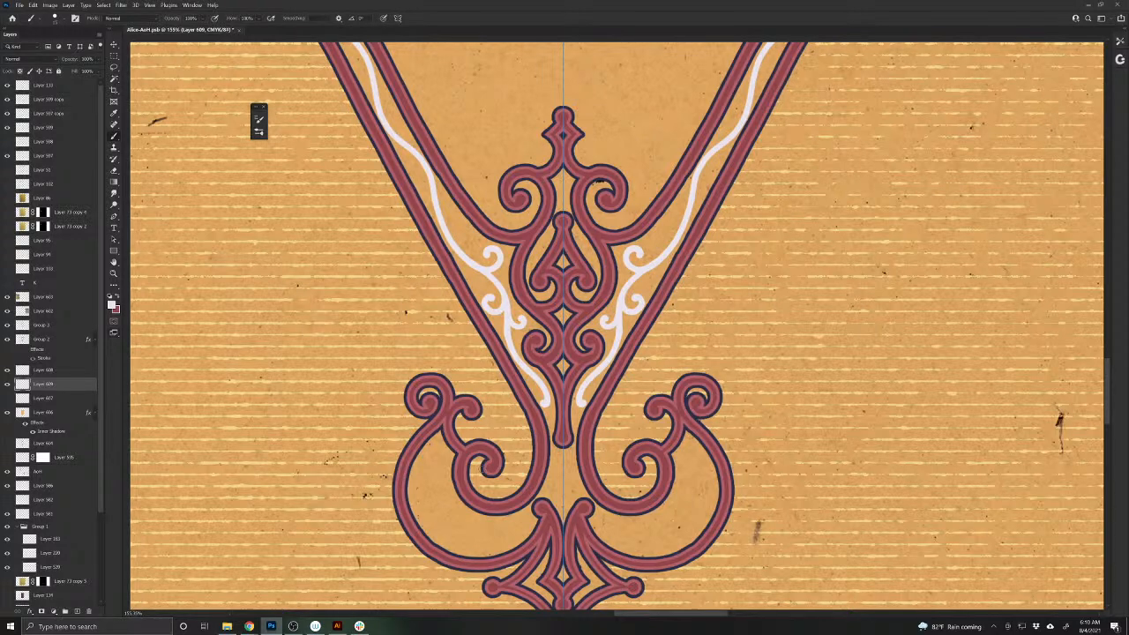
mouse_move(562, 462)
mouse_down()
mouse_move(575, 494)
mouse_move(557, 458)
mouse_up()
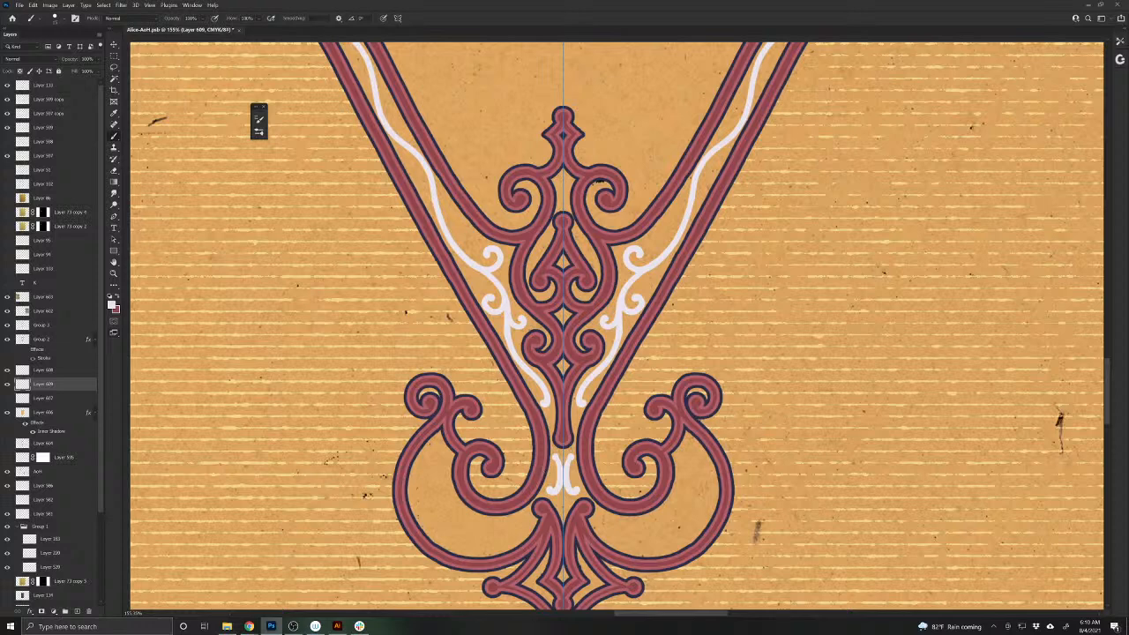
key(e)
mouse_move(568, 458)
mouse_down()
mouse_move(554, 476)
mouse_move(562, 484)
mouse_up()
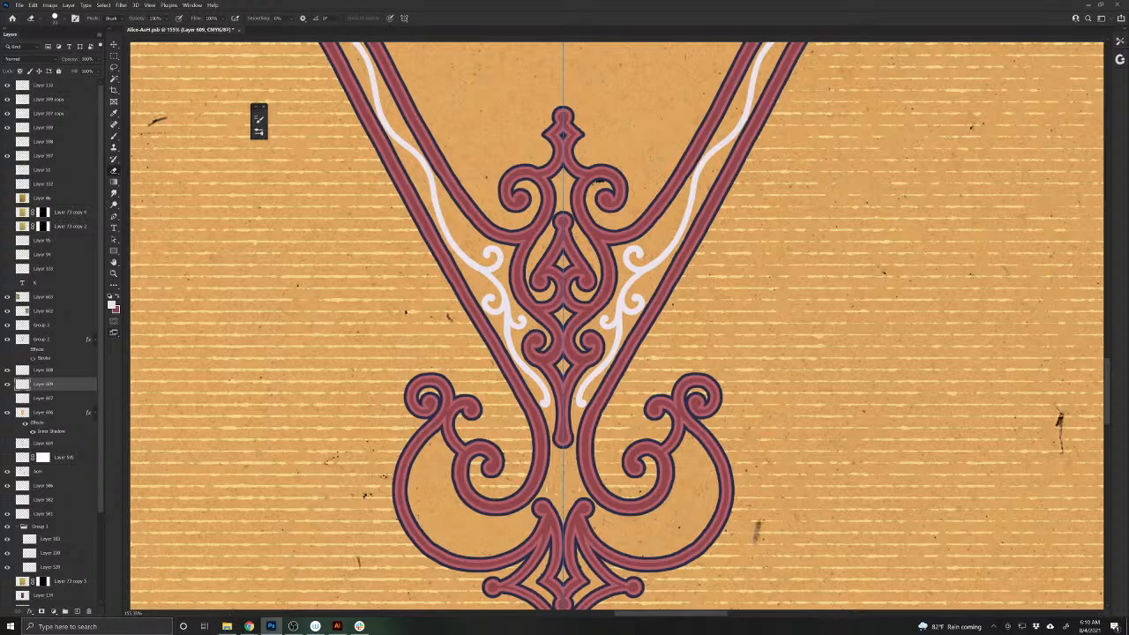
scroll(563, 481, up, 3)
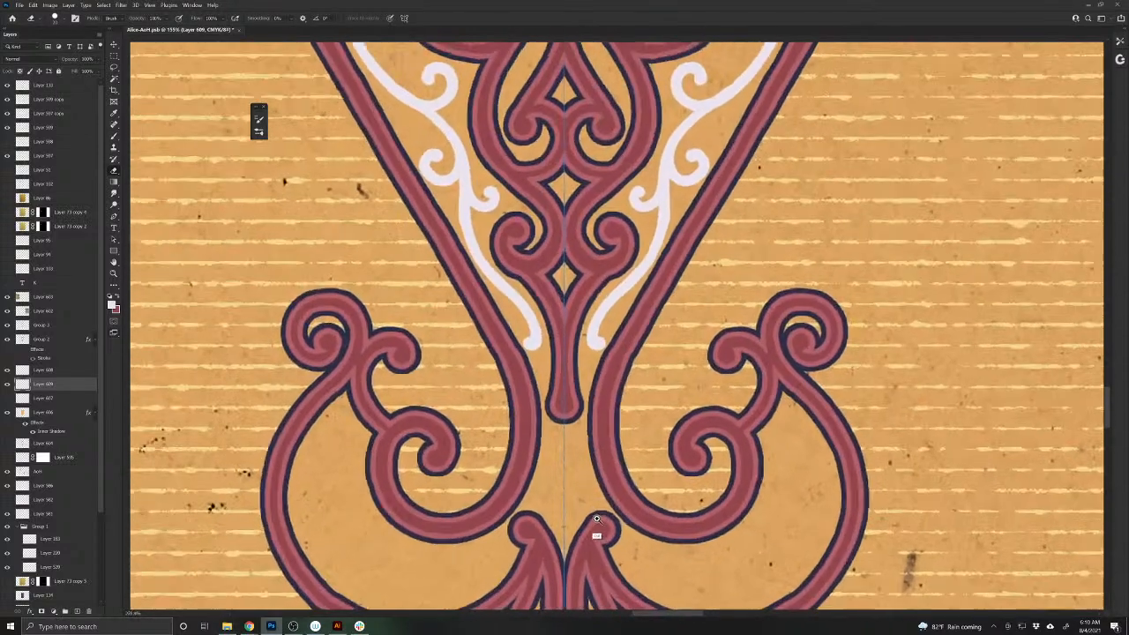
drag(541, 529, 503, 425)
key(b)
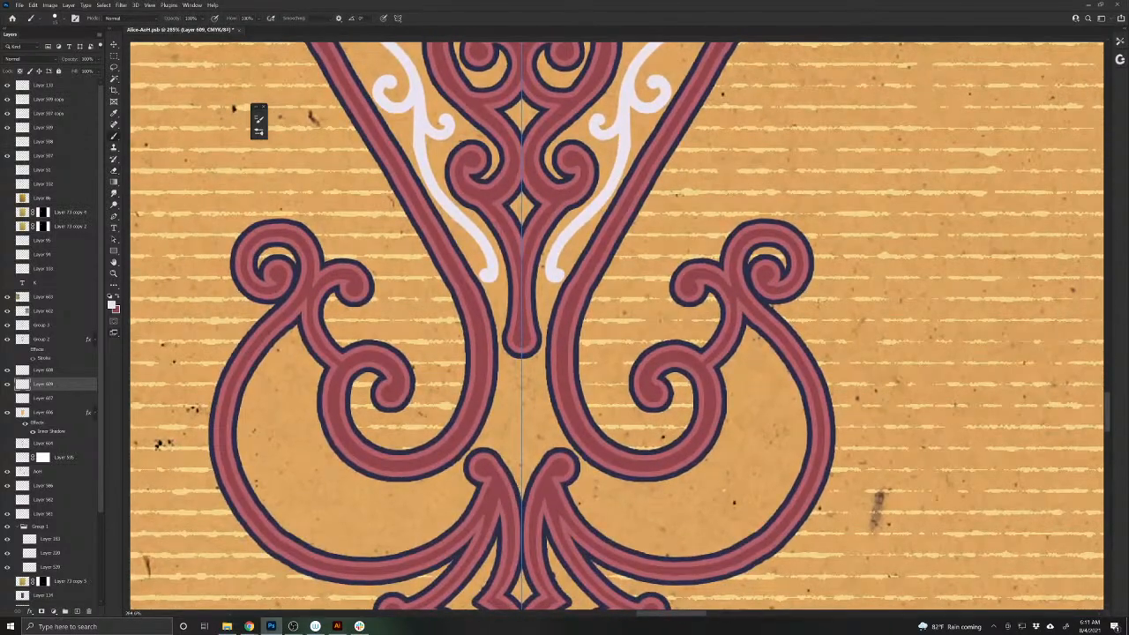
- Paint a small white mirrored horseshoe scroll with a rounded tip beneath the central red drop, redoing the first version
mouse_move(526, 374)
mouse_down()
mouse_move(539, 397)
mouse_move(533, 446)
mouse_move(549, 430)
mouse_move(548, 445)
mouse_move(533, 434)
mouse_move(539, 399)
mouse_move(527, 380)
mouse_move(502, 395)
mouse_move(508, 438)
mouse_up()
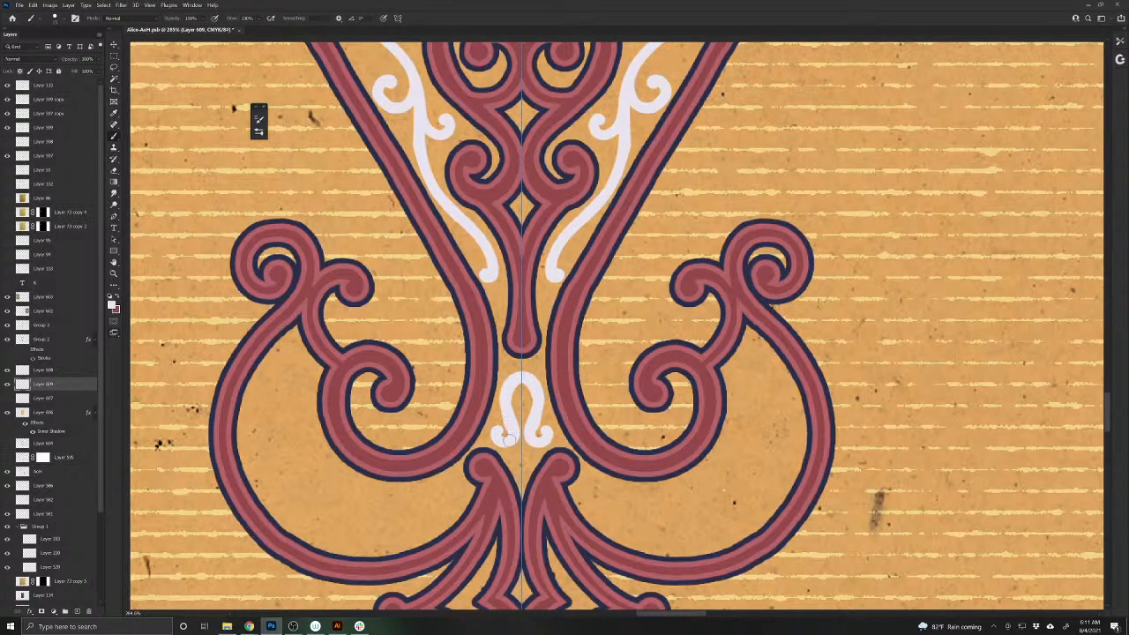
key(Delete)
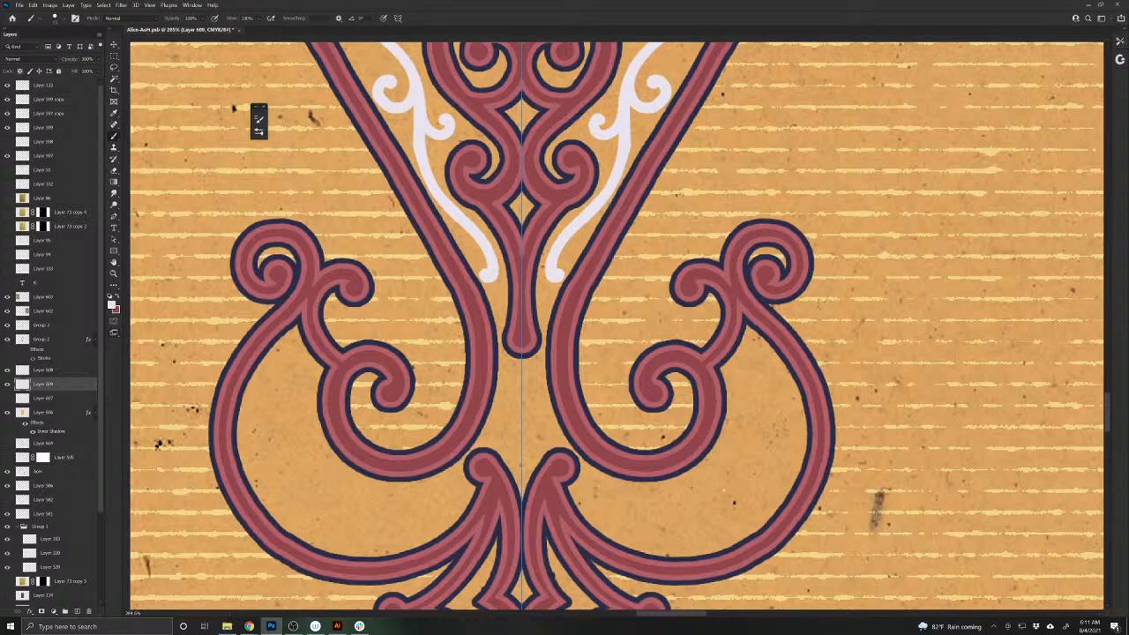
click(522, 382)
mouse_move(521, 382)
mouse_down()
mouse_move(503, 398)
mouse_move(510, 434)
mouse_move(494, 437)
mouse_move(504, 446)
mouse_move(503, 398)
mouse_move(522, 371)
mouse_up()
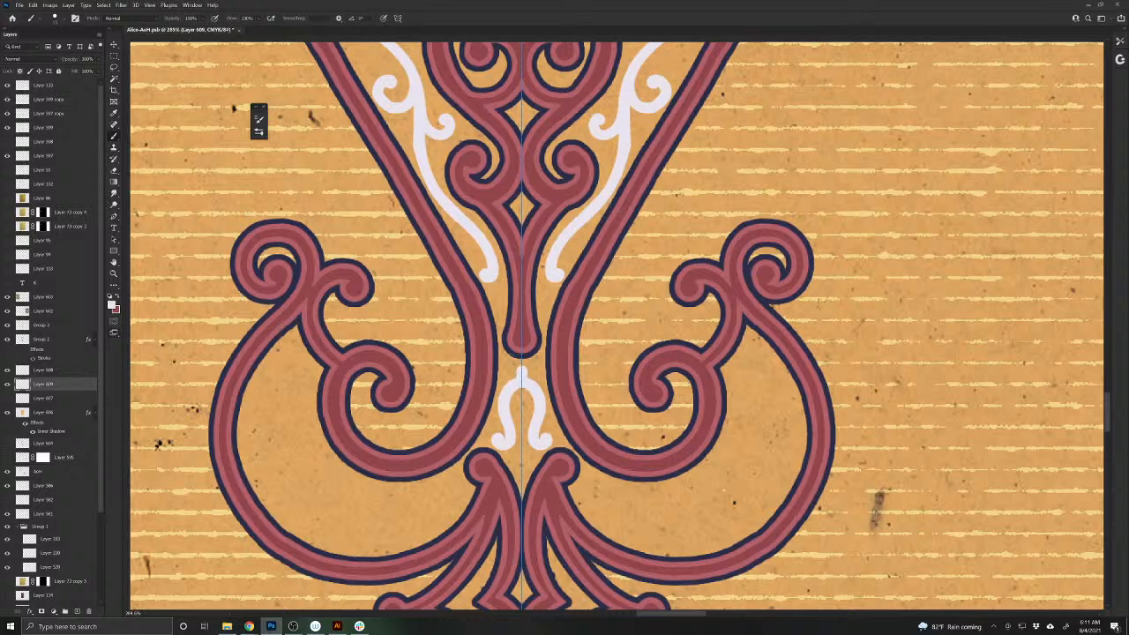
- Fill the two lower red crescents with mirrored white scrollwork of spirals, a branching upper vine and a small inner curl
mouse_move(439, 495)
mouse_down()
mouse_move(458, 503)
mouse_move(442, 481)
mouse_up()
mouse_move(603, 483)
mouse_down()
mouse_move(615, 487)
mouse_move(585, 481)
mouse_move(597, 502)
mouse_move(620, 496)
mouse_move(646, 532)
mouse_move(684, 544)
mouse_move(722, 535)
mouse_move(734, 494)
mouse_move(699, 476)
mouse_move(677, 507)
mouse_move(702, 524)
mouse_move(708, 501)
mouse_move(709, 514)
mouse_move(685, 490)
mouse_up()
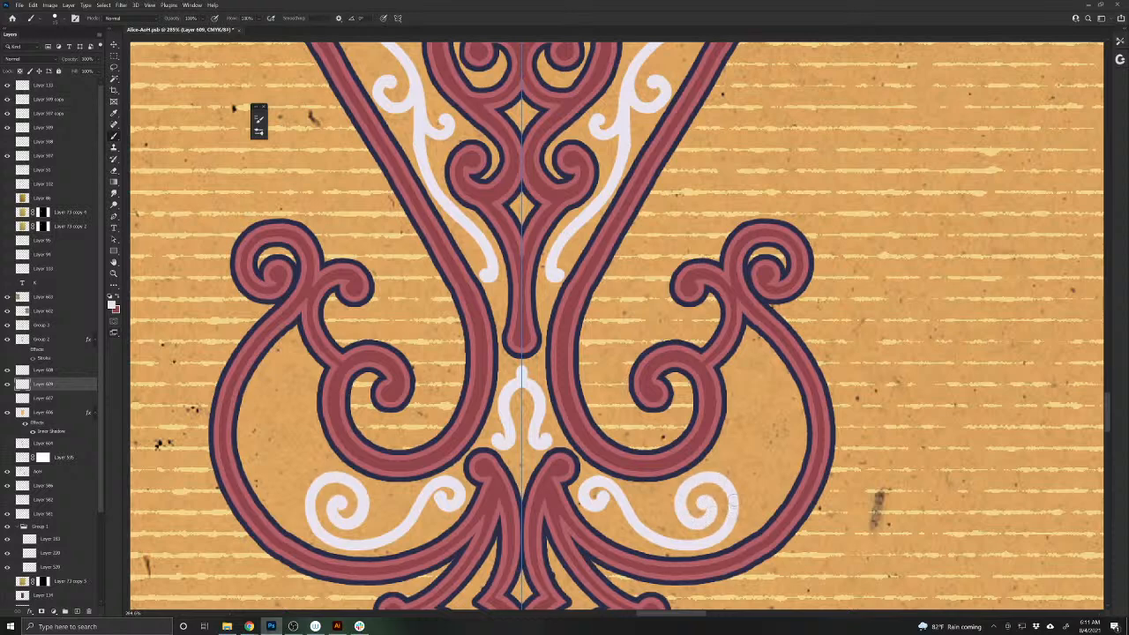
mouse_move(732, 506)
mouse_down()
mouse_move(744, 411)
mouse_move(768, 397)
mouse_move(789, 416)
mouse_move(773, 436)
mouse_move(760, 428)
mouse_move(778, 421)
mouse_move(763, 426)
mouse_move(753, 402)
mouse_move(741, 420)
mouse_move(757, 375)
mouse_move(749, 359)
mouse_move(785, 427)
mouse_move(788, 411)
mouse_move(776, 481)
mouse_up()
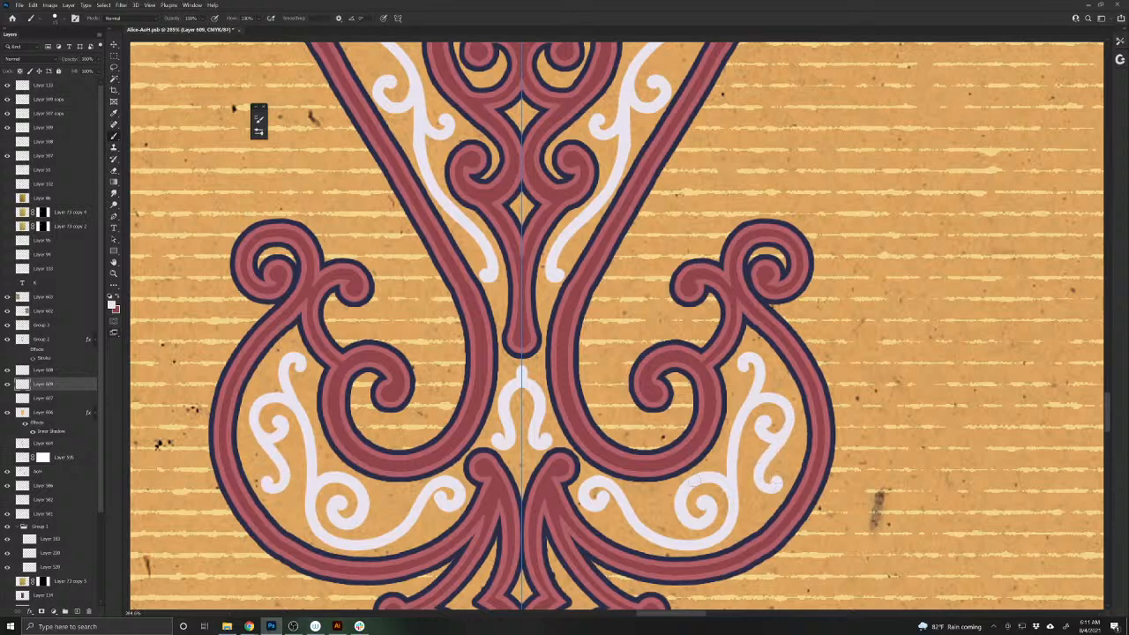
mouse_move(694, 483)
mouse_down()
mouse_move(654, 510)
mouse_move(649, 499)
mouse_up()
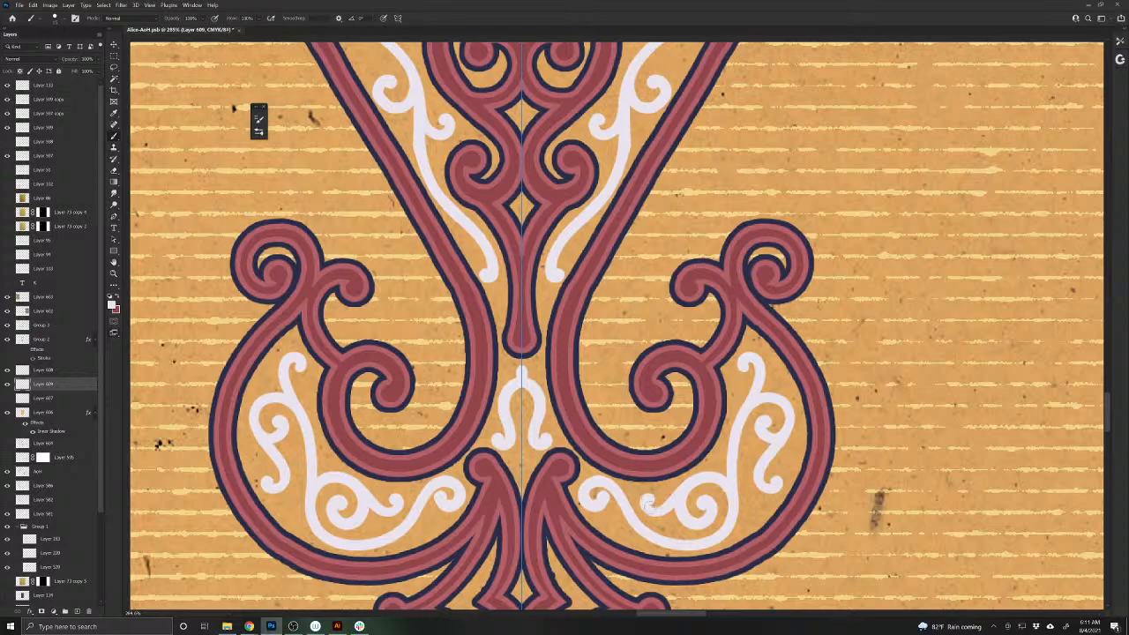
- Extend the wavy white vine from its loose end up the side band of the heart toward the lobe
scroll(605, 429, down, 6)
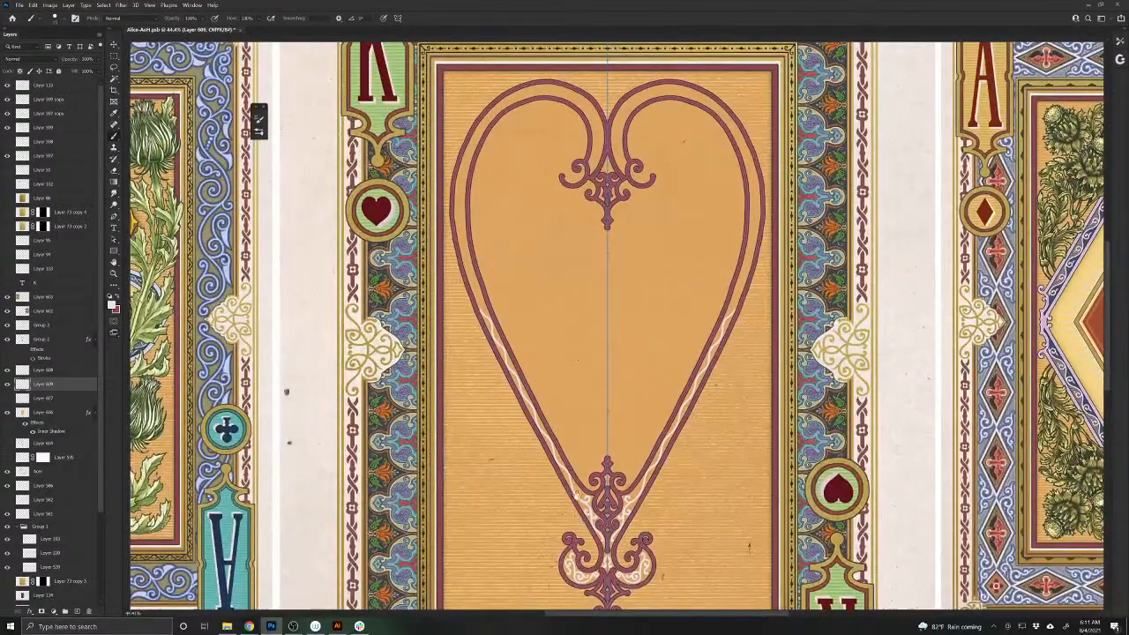
scroll(475, 296, up, 5)
scroll(498, 337, up, 4)
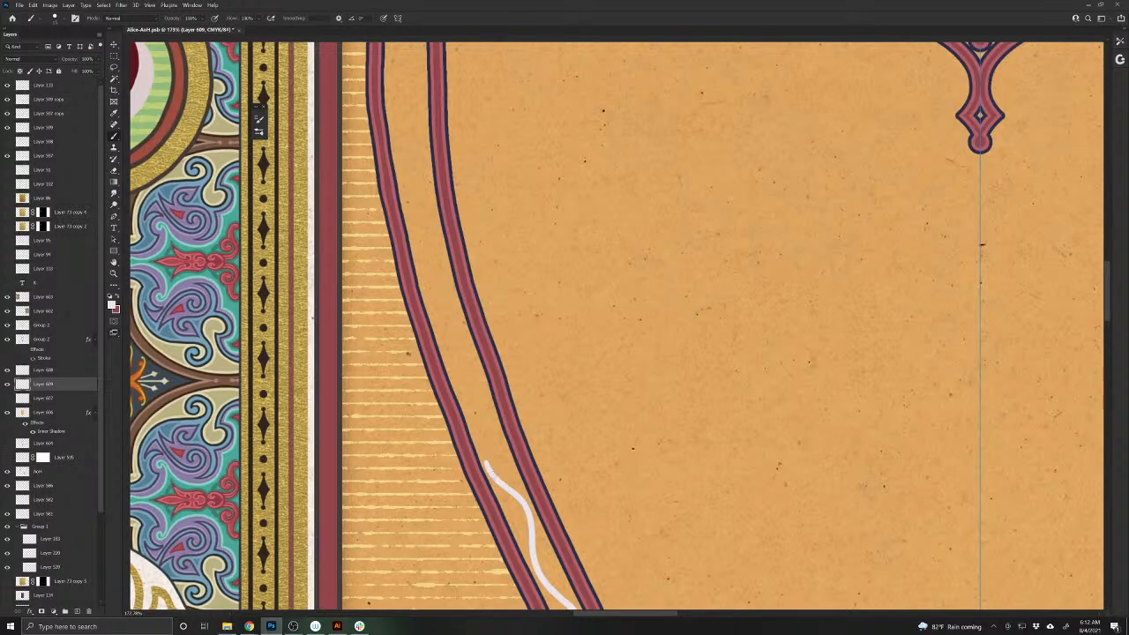
mouse_move(485, 464)
mouse_down()
mouse_move(480, 380)
mouse_move(427, 300)
mouse_move(430, 208)
mouse_move(407, 158)
mouse_move(391, 161)
mouse_move(527, 501)
mouse_move(540, 494)
mouse_move(533, 449)
mouse_move(557, 377)
mouse_move(540, 280)
mouse_move(585, 220)
mouse_move(594, 187)
mouse_up()
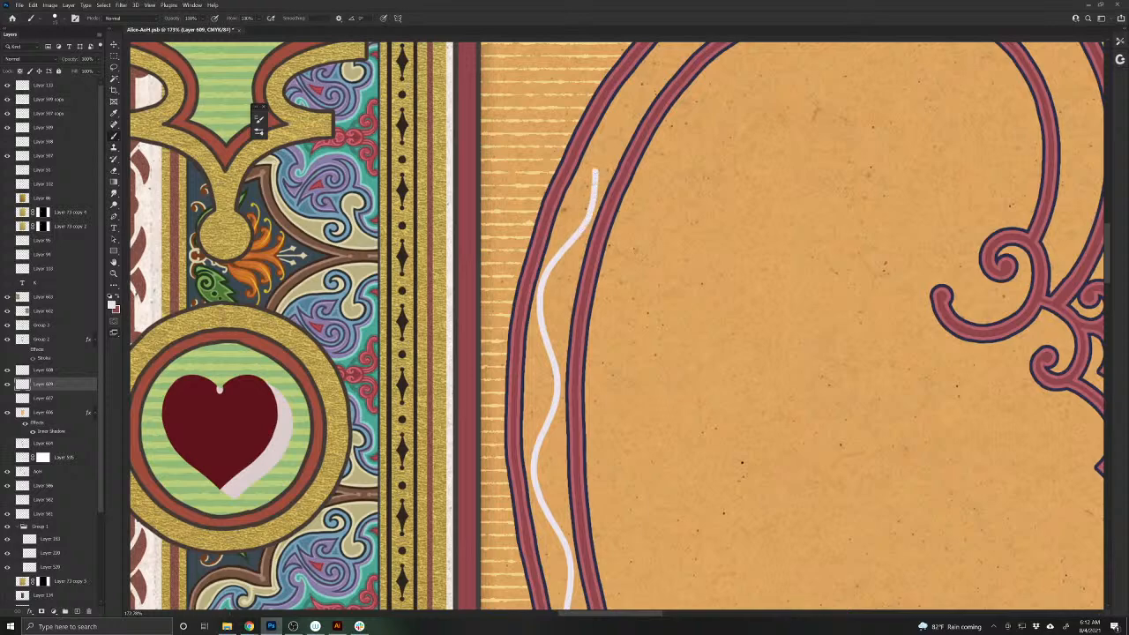
- Continue the wavy white vine over the heart's lobe and down to the central ornament, ending it in a spiral with a small tail
drag(566, 305, 474, 537)
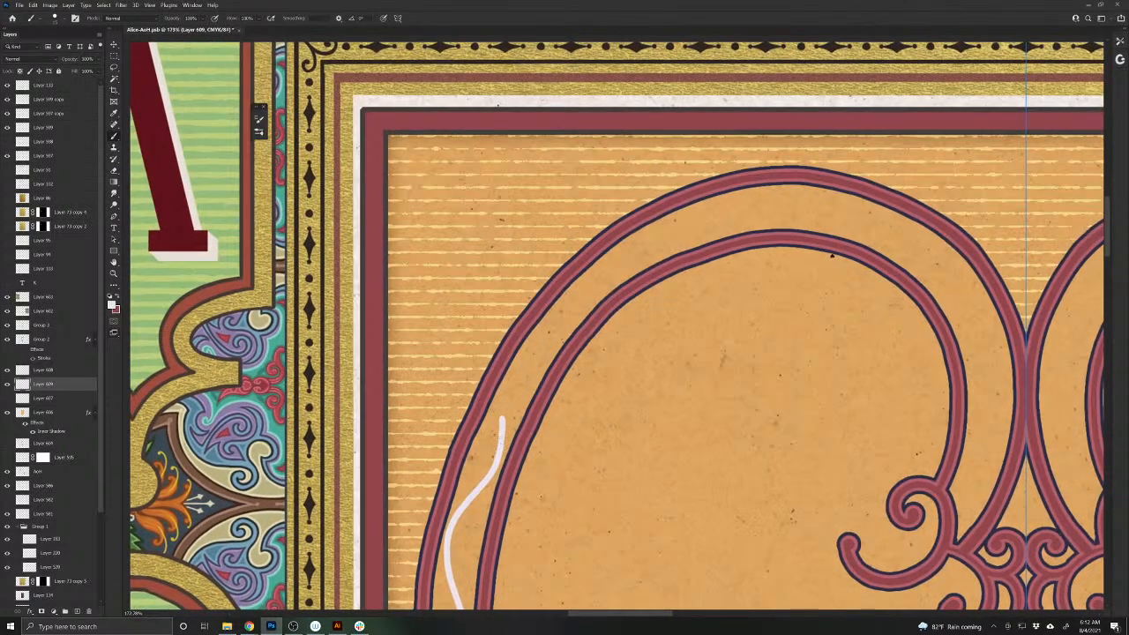
mouse_move(501, 418)
mouse_down()
mouse_move(525, 357)
mouse_move(583, 313)
mouse_move(622, 248)
mouse_move(650, 231)
mouse_move(723, 231)
mouse_up()
drag(693, 402, 431, 541)
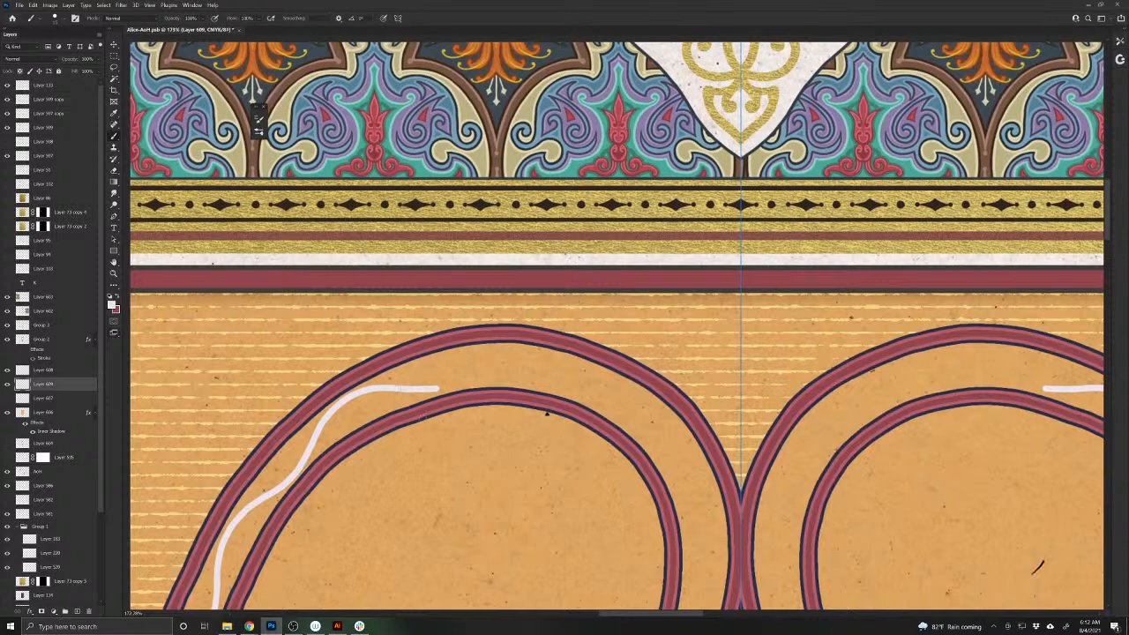
mouse_move(438, 389)
mouse_down()
mouse_move(507, 356)
mouse_move(538, 351)
mouse_move(567, 365)
mouse_move(599, 406)
mouse_move(687, 447)
mouse_move(702, 468)
mouse_move(688, 531)
mouse_up()
drag(619, 578, 514, 373)
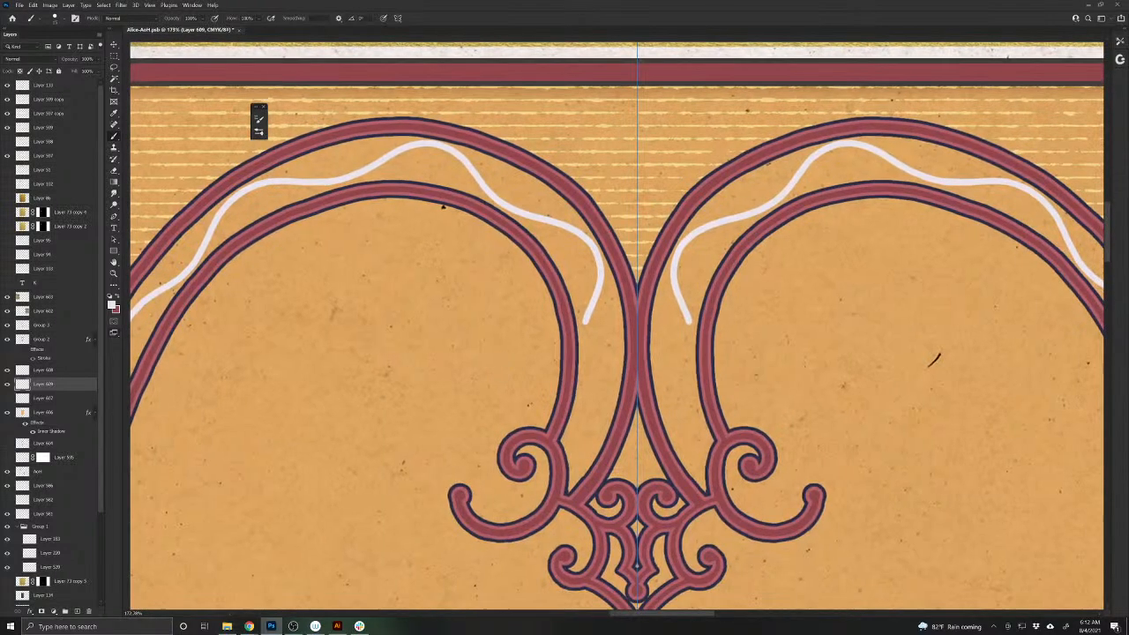
mouse_move(585, 319)
mouse_down()
mouse_move(611, 405)
mouse_move(571, 445)
mouse_move(597, 448)
mouse_move(584, 444)
mouse_up()
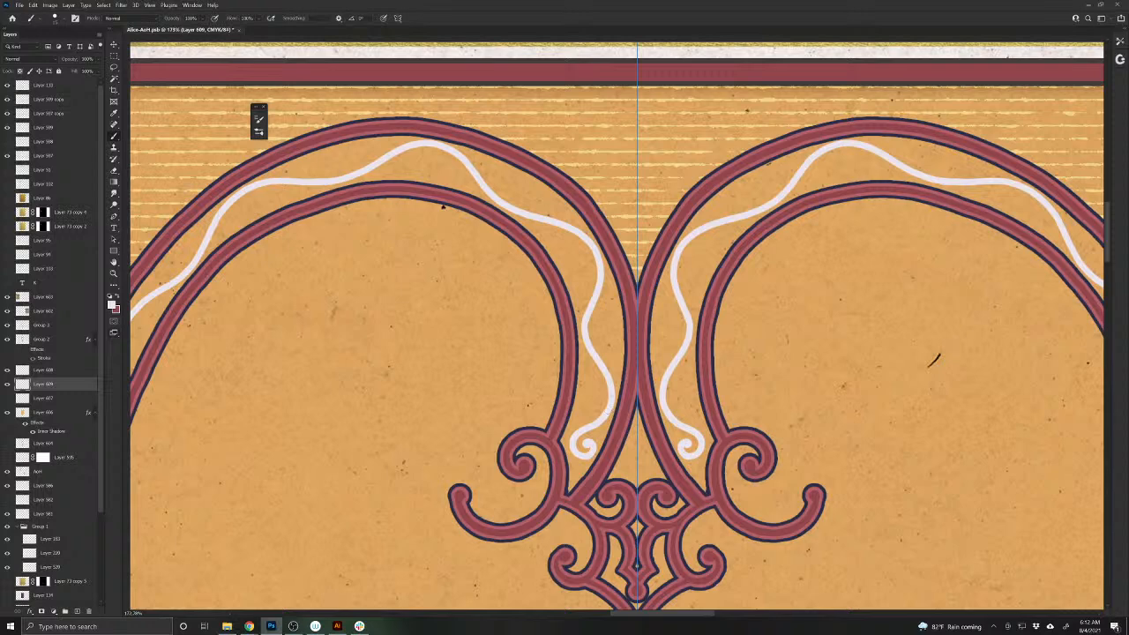
drag(583, 444, 575, 472)
- Add a small white curl to the inner side of the vine just above the heart's lower ornament
drag(375, 539, 441, 535)
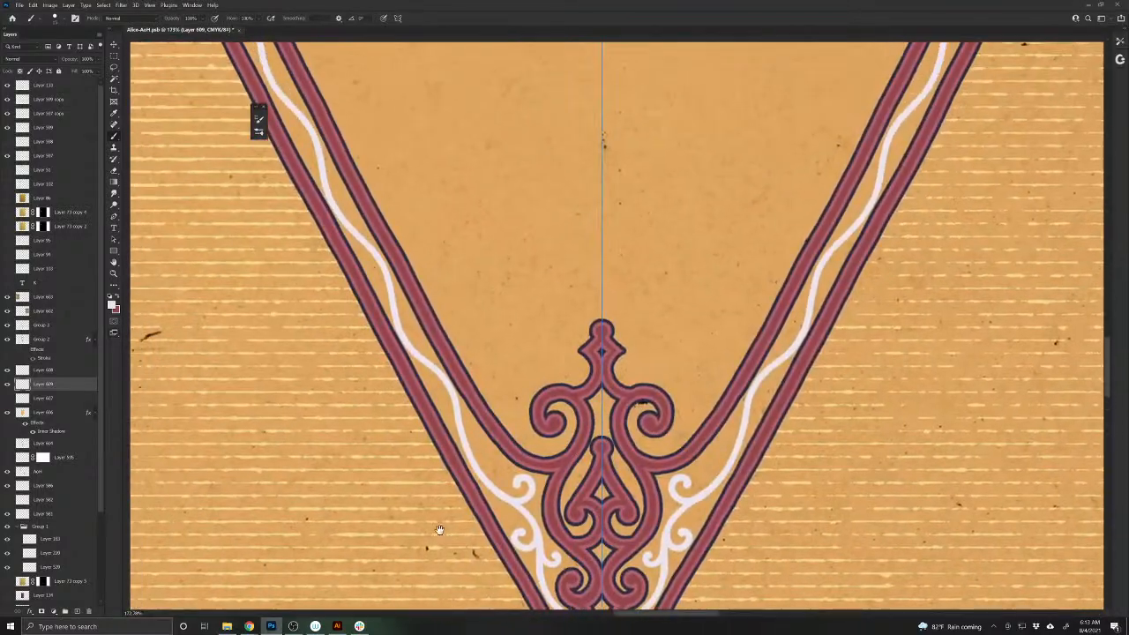
scroll(463, 461, up, 3)
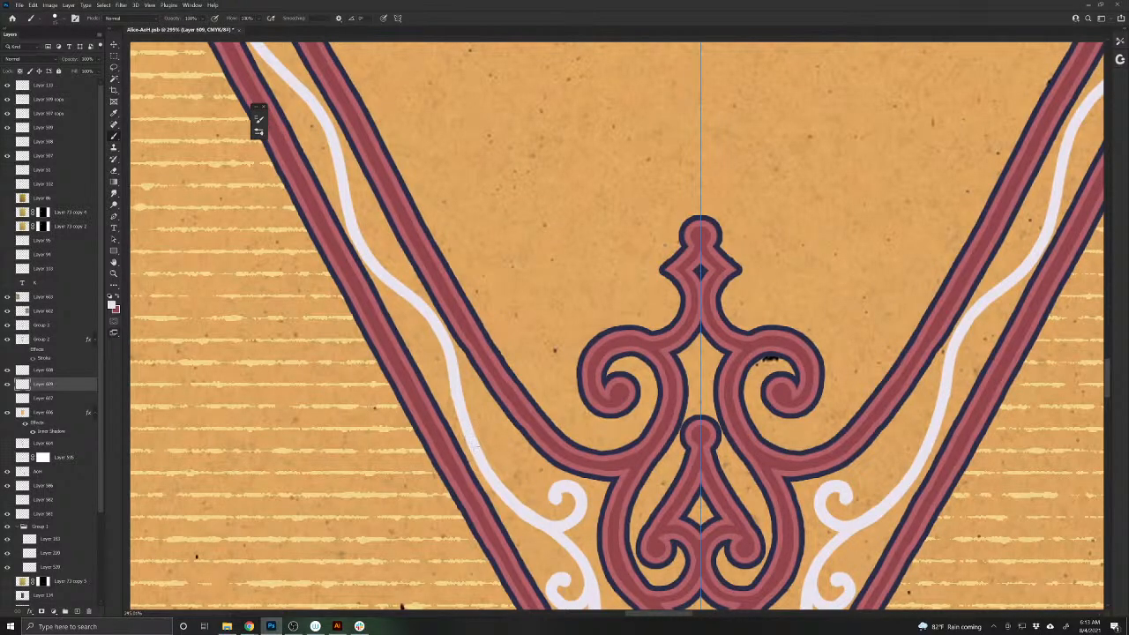
mouse_move(483, 459)
mouse_down()
mouse_move(505, 455)
mouse_move(506, 434)
mouse_move(496, 452)
mouse_up()
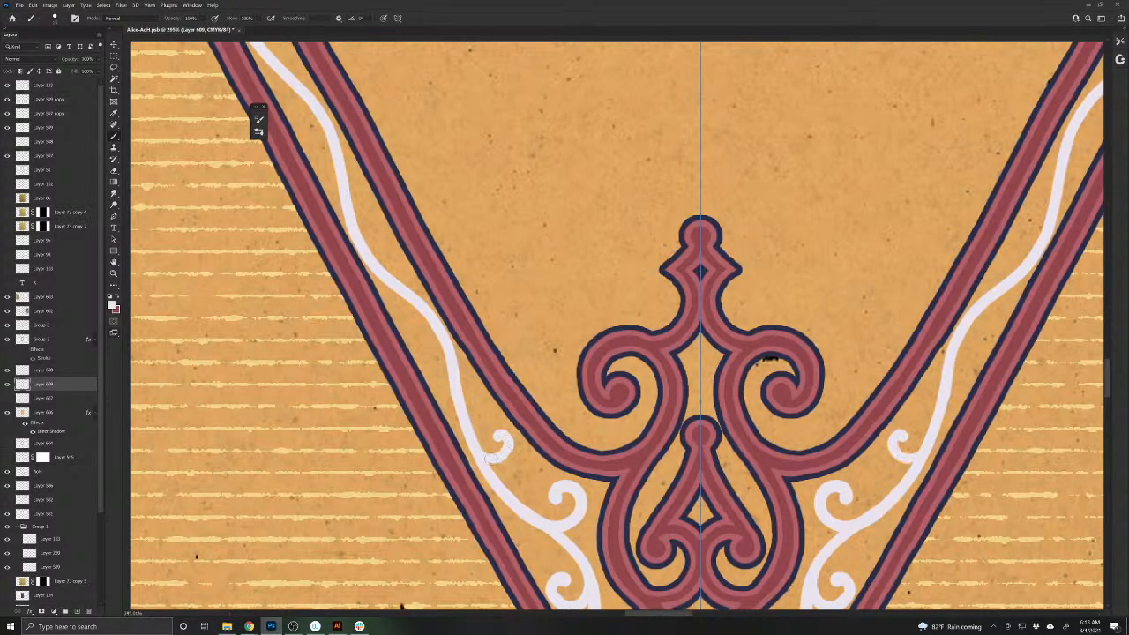
- Try adding another white curl to the outer side of the vine a little higher up the heart's left band
drag(400, 373, 517, 496)
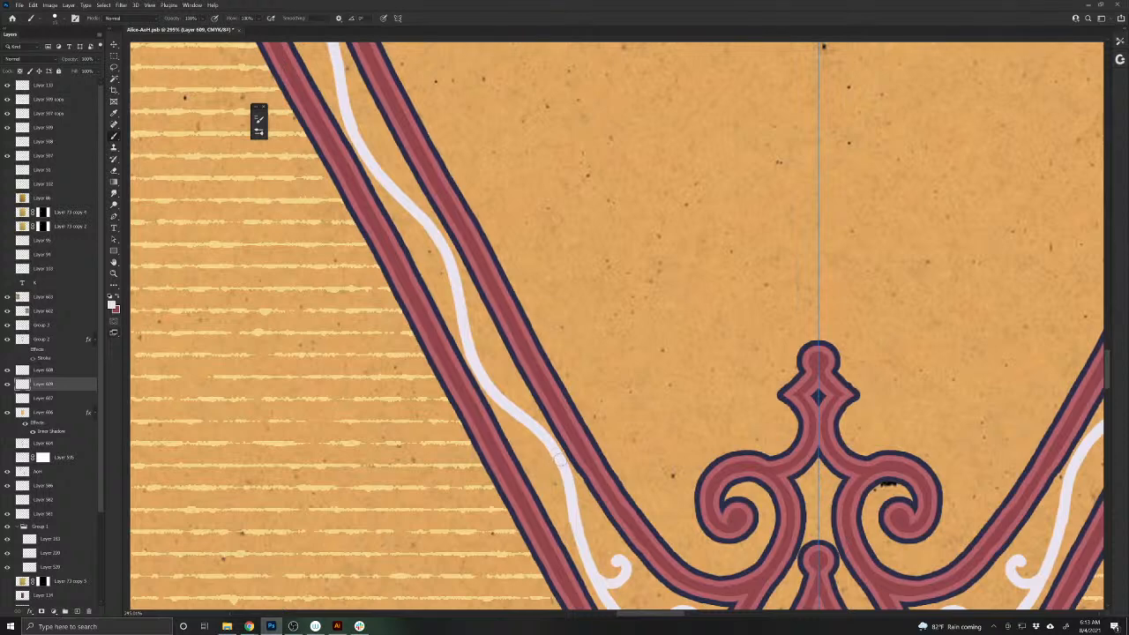
mouse_move(561, 459)
mouse_down()
mouse_move(534, 451)
mouse_move(540, 476)
mouse_move(530, 465)
mouse_move(548, 452)
mouse_up()
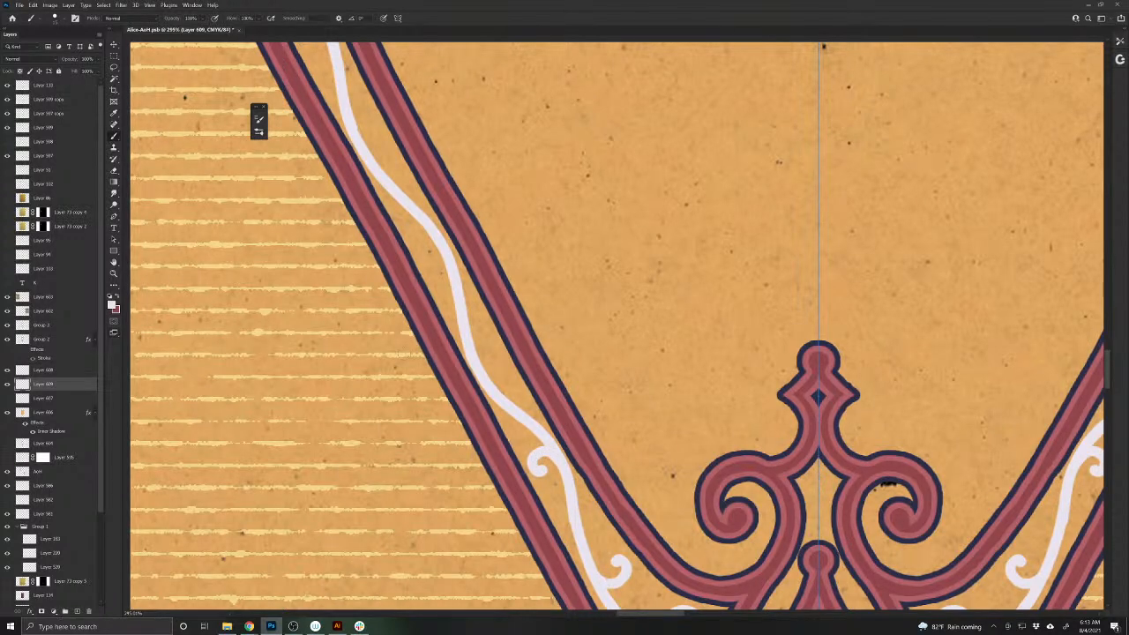
key(ctrl+z)
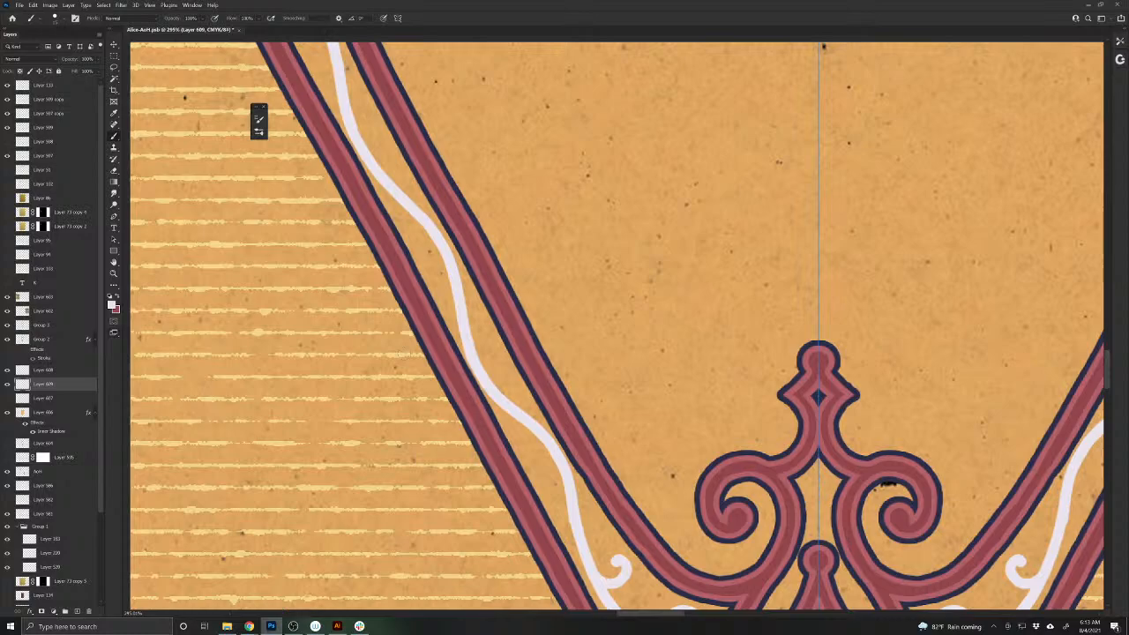
- Paint two mirrored spiral curls on the vine where it descends between the heart's lobes toward the central ornament
scroll(524, 260, down, 6)
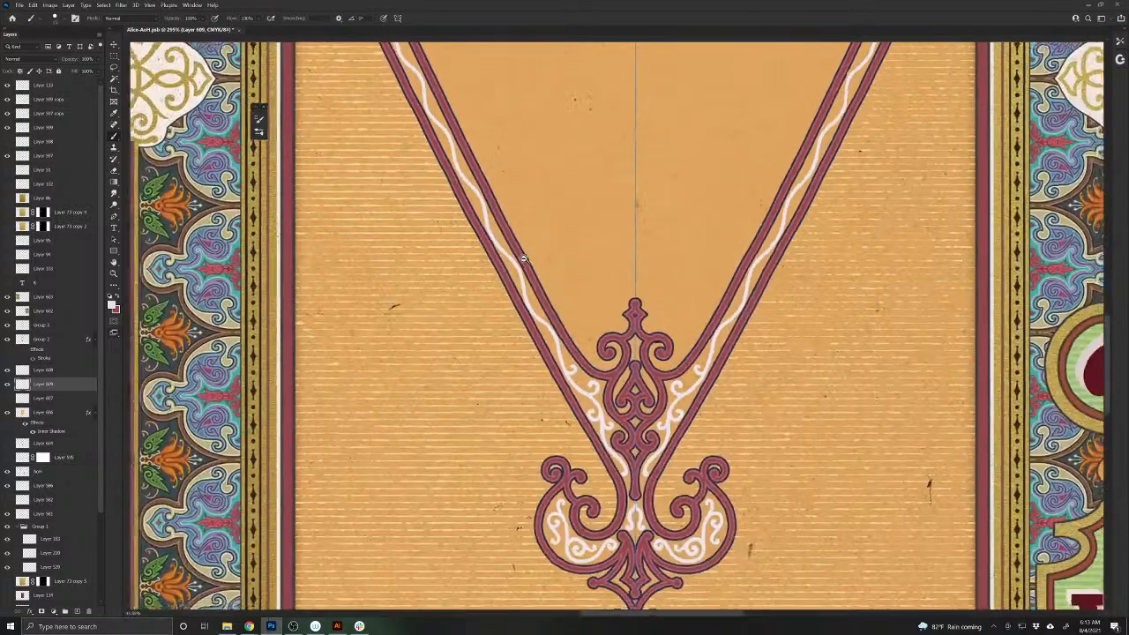
scroll(509, 388, down, 4)
scroll(509, 388, up, 4)
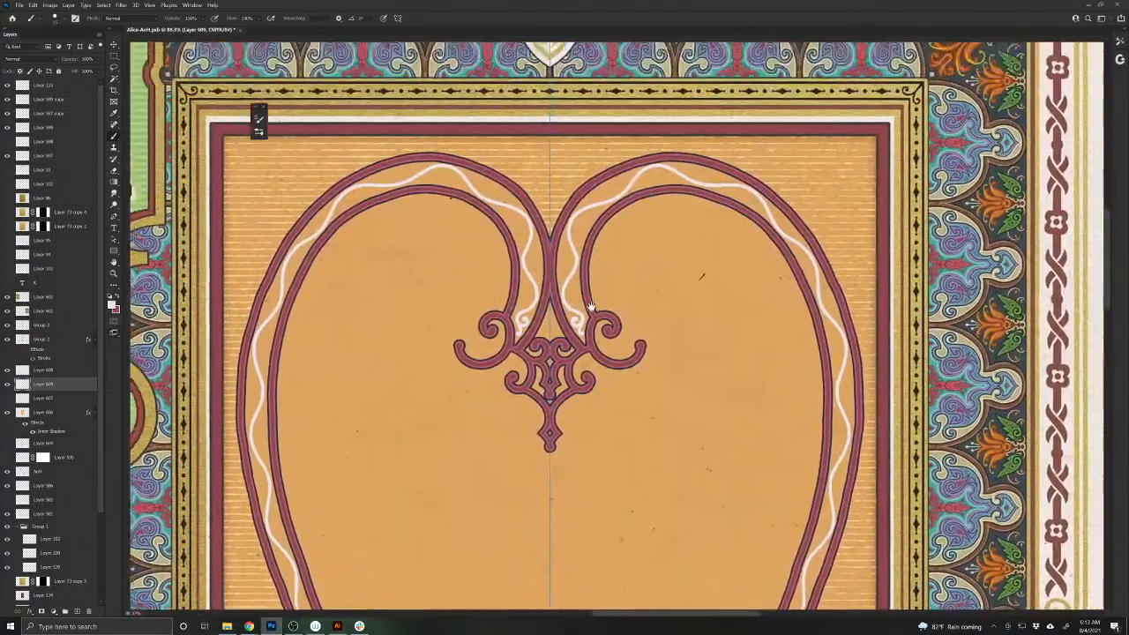
scroll(584, 264, up, 5)
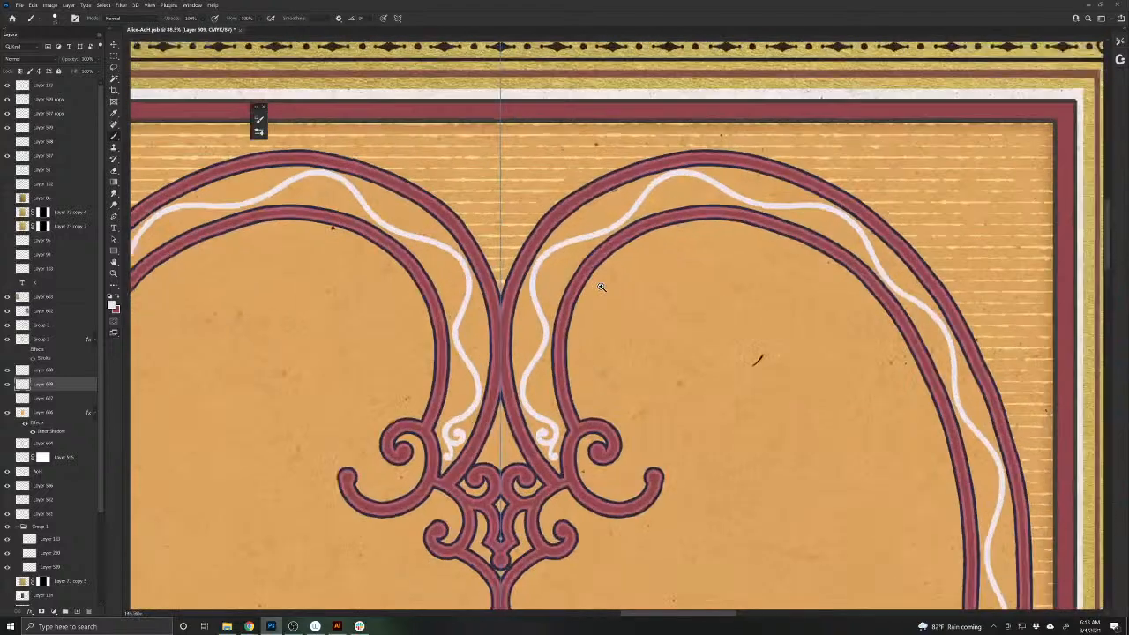
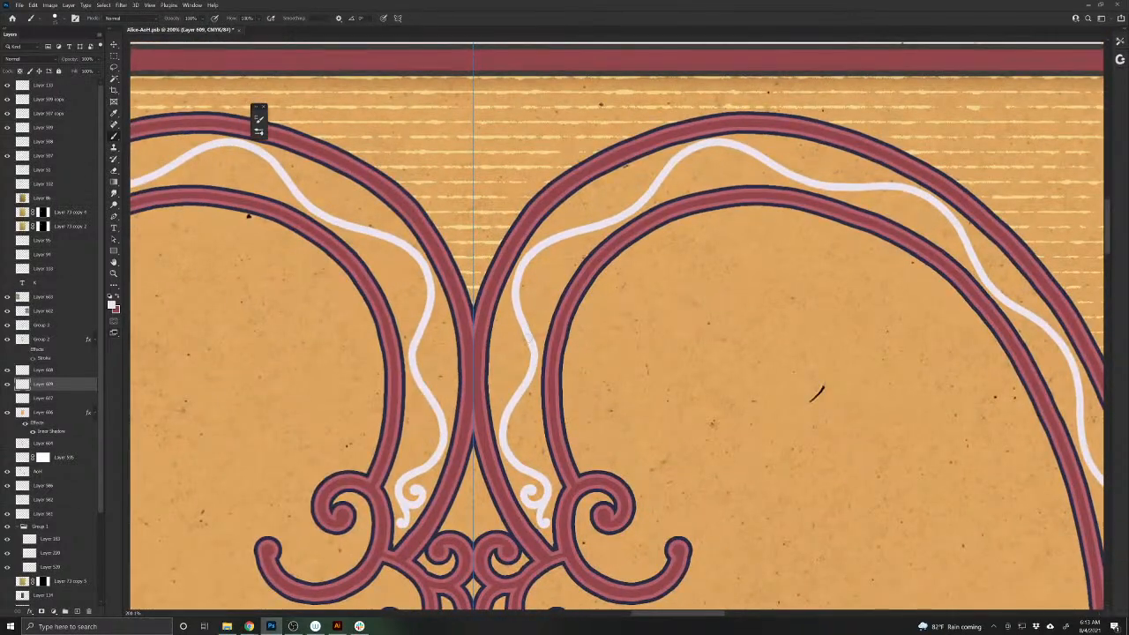
mouse_move(533, 353)
mouse_down()
mouse_move(513, 378)
mouse_move(495, 365)
mouse_move(509, 355)
mouse_up()
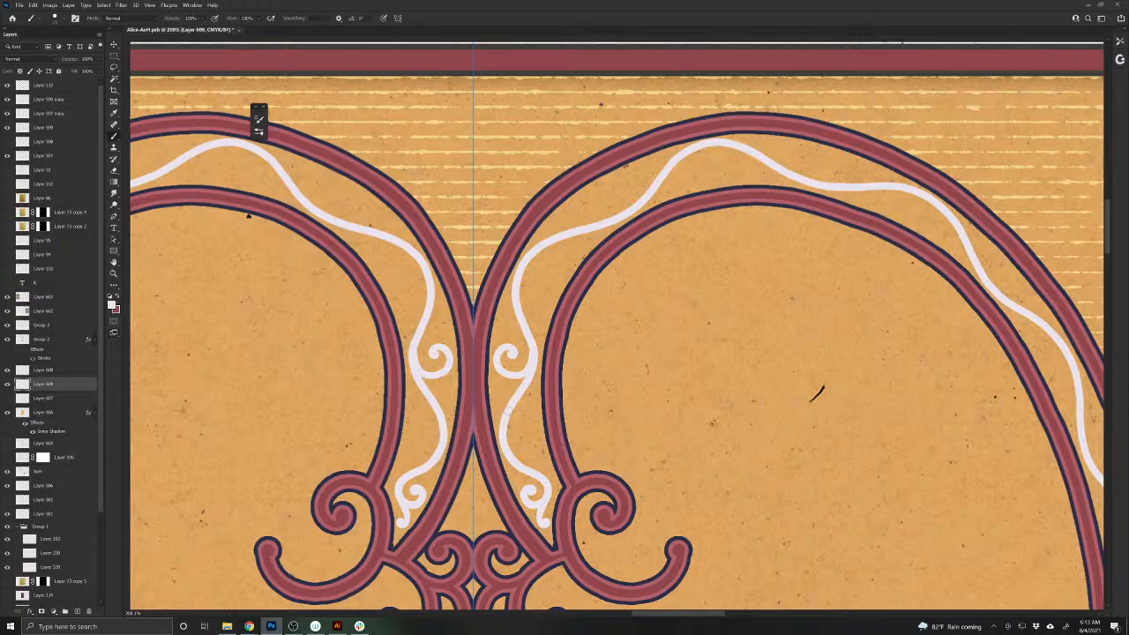
mouse_move(505, 430)
mouse_down()
mouse_move(515, 450)
mouse_move(534, 441)
mouse_move(534, 423)
mouse_move(519, 424)
mouse_up()
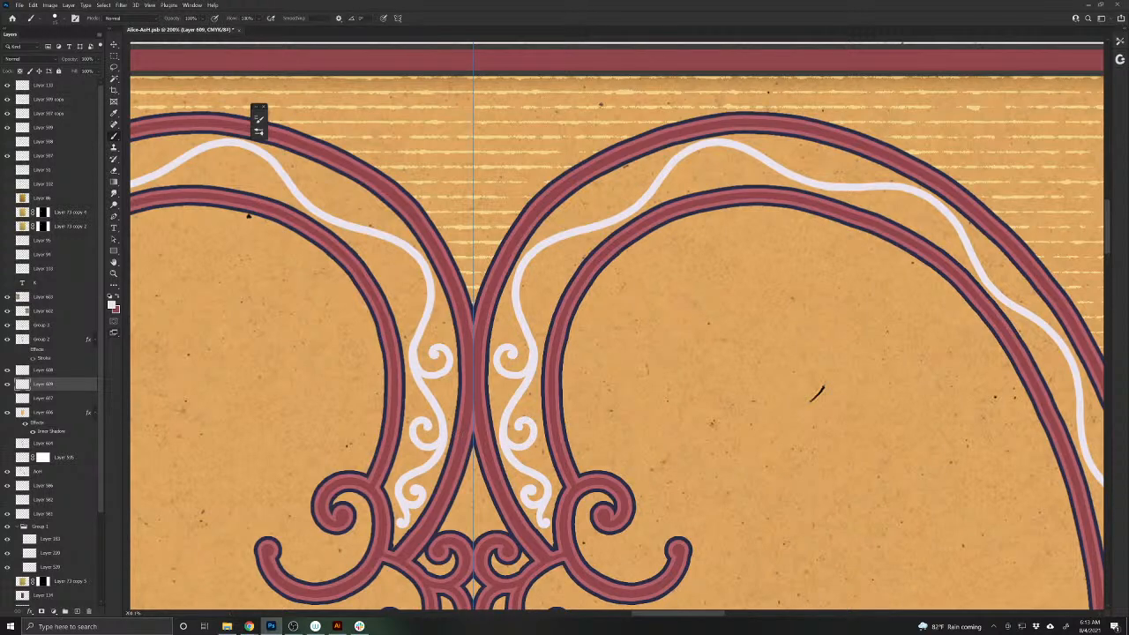
- Add three alternating white curls to the vine along the inner rise of the heart's lobe up to its crest
drag(413, 428, 446, 545)
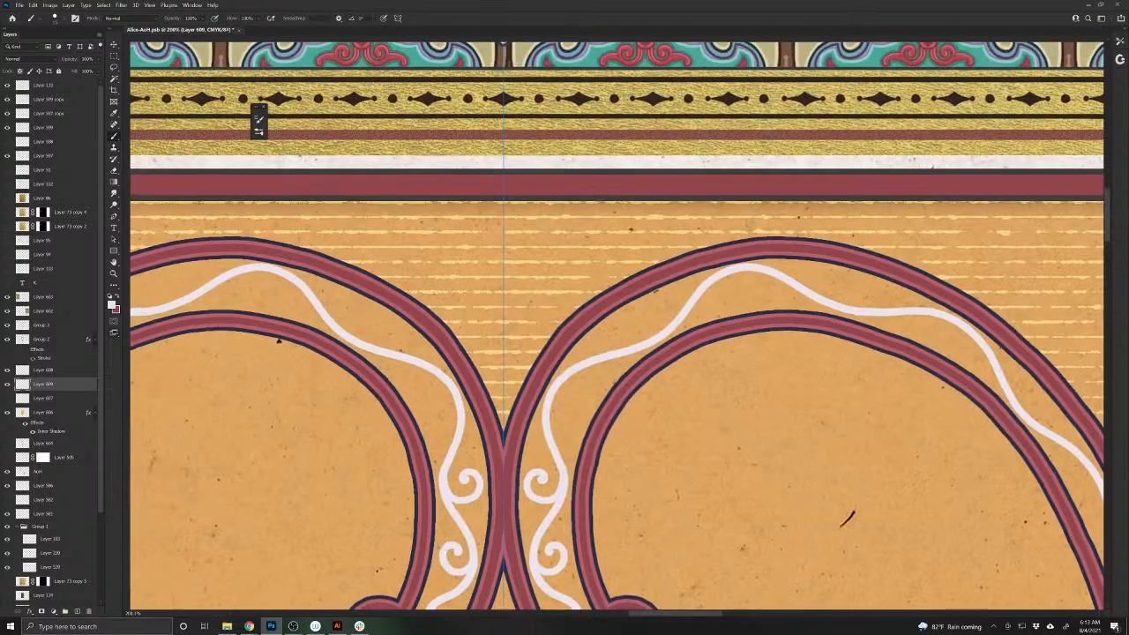
mouse_move(550, 405)
mouse_down()
mouse_move(561, 422)
mouse_move(583, 413)
mouse_move(584, 390)
mouse_move(515, 507)
mouse_up()
mouse_move(582, 455)
mouse_down()
mouse_move(561, 457)
mouse_move(565, 428)
mouse_move(577, 433)
mouse_move(565, 428)
mouse_up()
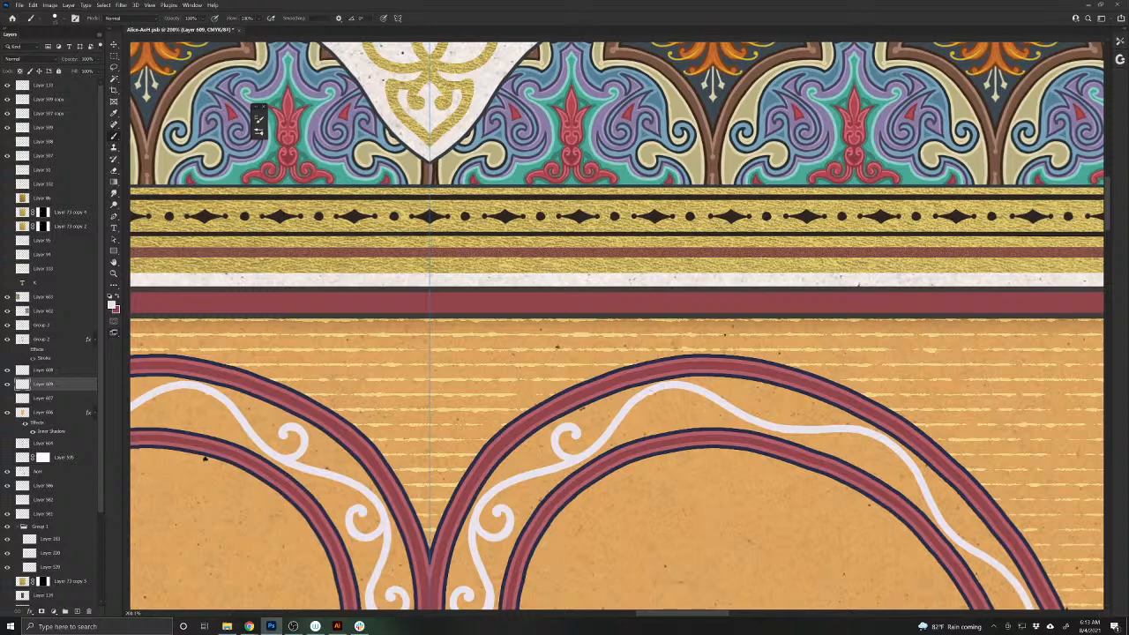
mouse_move(649, 398)
mouse_down()
mouse_move(651, 422)
mouse_move(670, 425)
mouse_move(679, 402)
mouse_move(668, 423)
mouse_move(652, 392)
mouse_up()
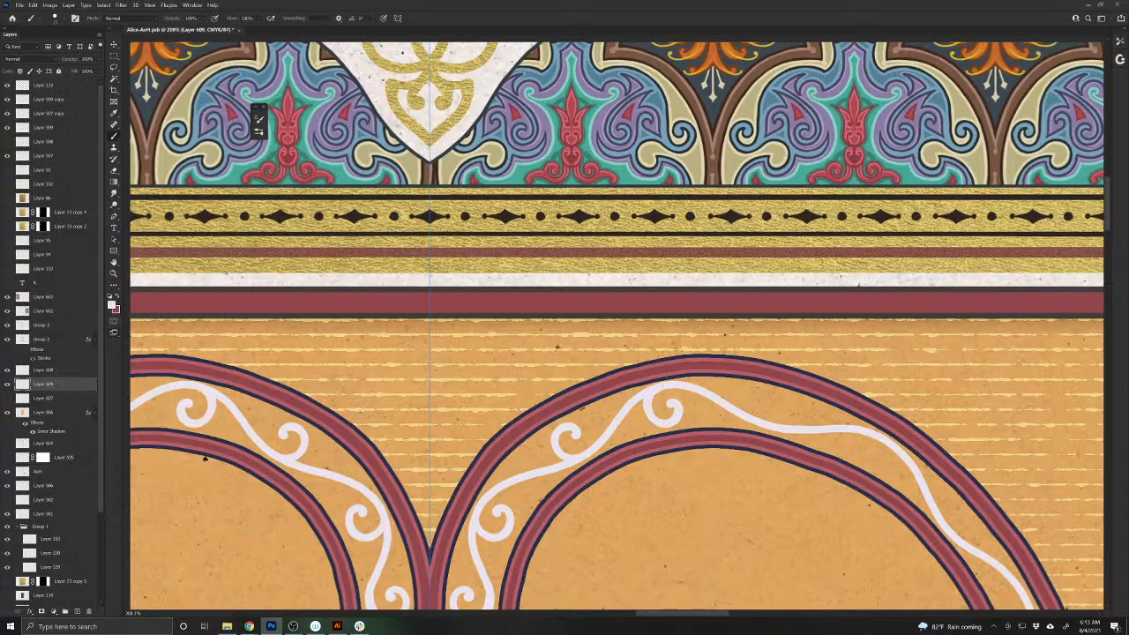
- Add three alternating white curls to the vine on the outer shoulder of the heart's right lobe
mouse_move(662, 517)
mouse_down()
mouse_move(327, 471)
mouse_move(330, 460)
mouse_up()
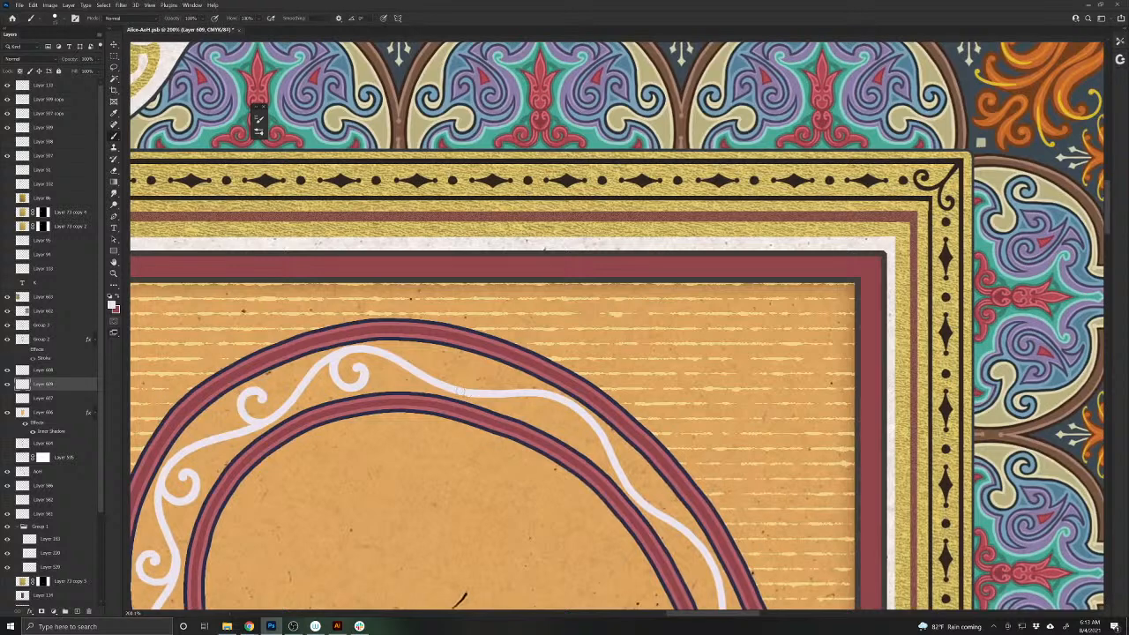
mouse_move(460, 391)
mouse_down()
mouse_move(439, 378)
mouse_move(445, 355)
mouse_move(471, 363)
mouse_move(462, 372)
mouse_up()
mouse_move(558, 402)
mouse_down()
mouse_move(545, 414)
mouse_move(554, 434)
mouse_move(566, 423)
mouse_up()
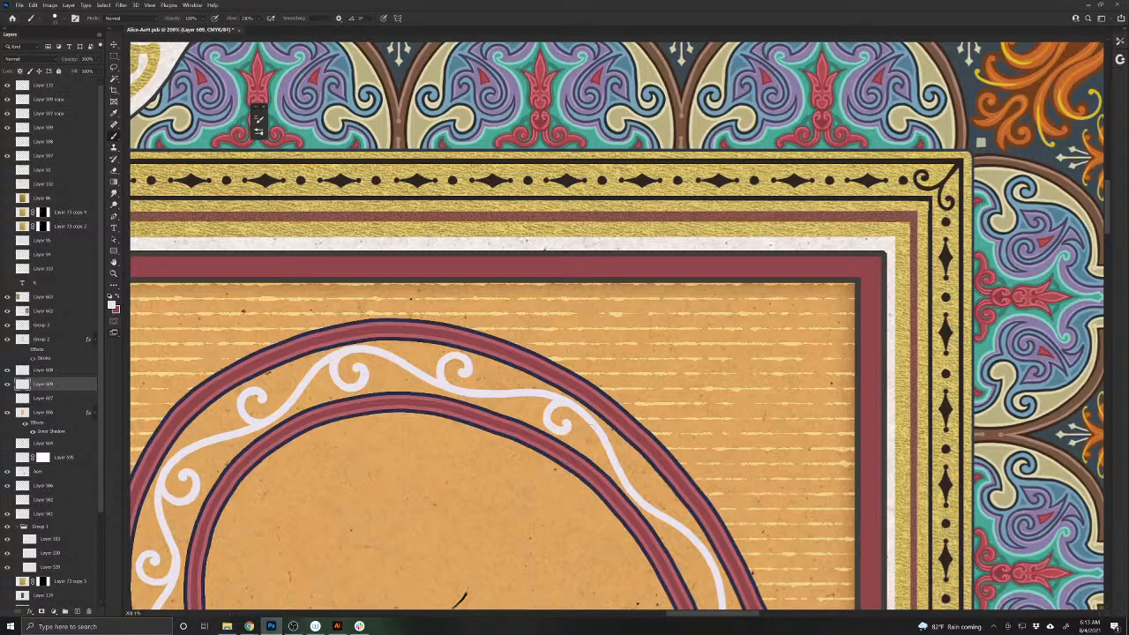
mouse_move(626, 483)
mouse_down()
mouse_move(649, 471)
mouse_move(647, 481)
mouse_up()
- Add three more alternating white curls to the vine where the right lobe turns down into the heart's side
drag(608, 588, 471, 380)
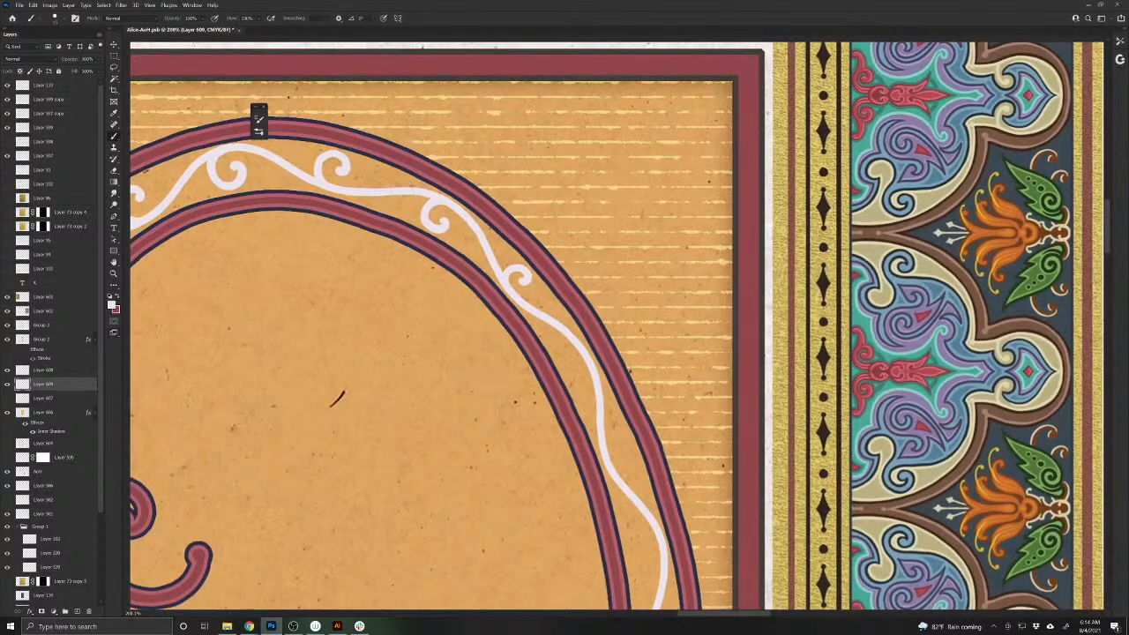
mouse_move(584, 352)
mouse_down()
mouse_move(568, 354)
mouse_move(563, 370)
mouse_move(575, 371)
mouse_up()
mouse_move(607, 446)
mouse_down()
mouse_move(622, 440)
mouse_move(627, 455)
mouse_up()
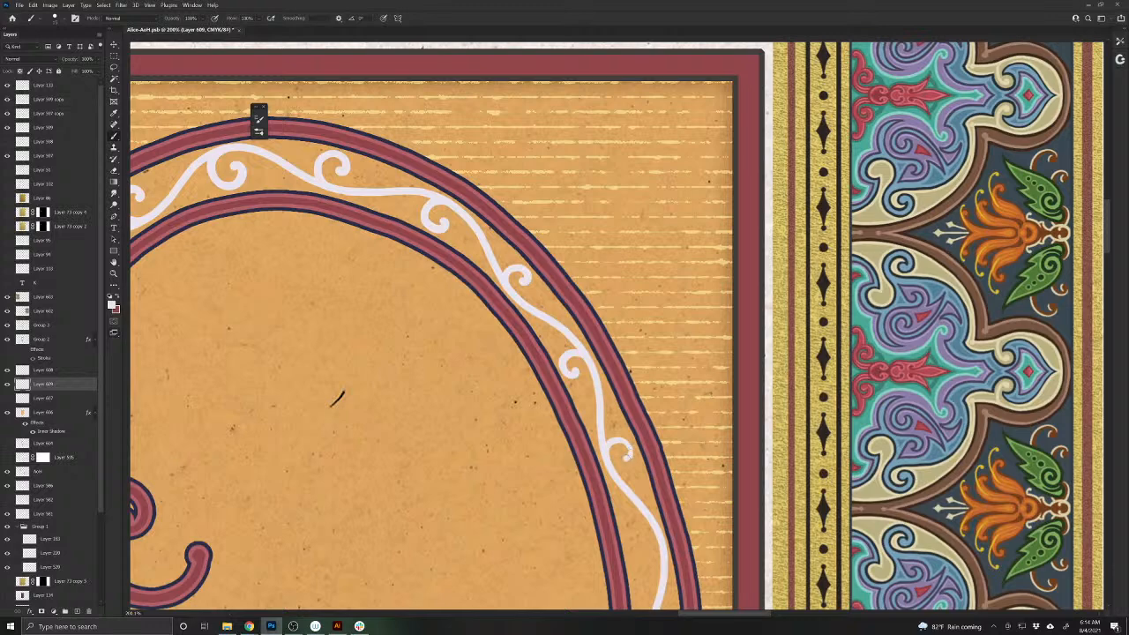
mouse_move(619, 556)
mouse_down()
mouse_move(569, 404)
mouse_move(600, 384)
mouse_move(582, 388)
mouse_move(582, 410)
mouse_move(591, 402)
mouse_up()
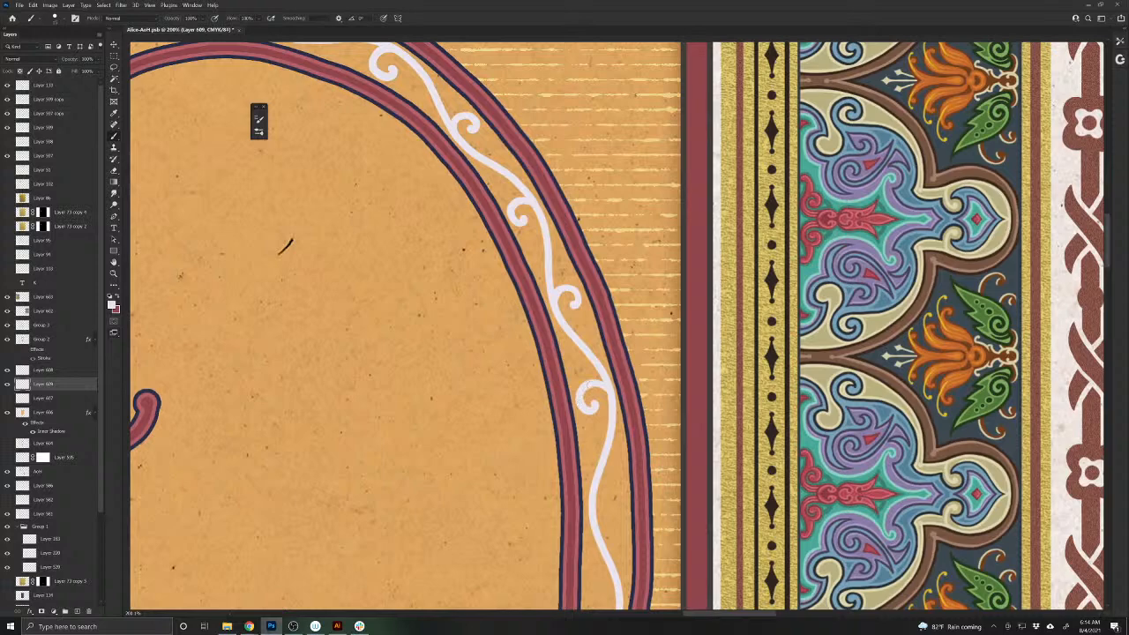
- Continue the alternating white curls down the vine along the heart's right side to where the band narrows inward
mouse_move(591, 503)
mouse_down()
mouse_move(605, 487)
mouse_move(622, 497)
mouse_move(610, 511)
mouse_move(616, 499)
mouse_up()
mouse_move(583, 580)
mouse_down()
mouse_move(593, 414)
mouse_move(604, 416)
mouse_move(596, 439)
mouse_move(609, 443)
mouse_up()
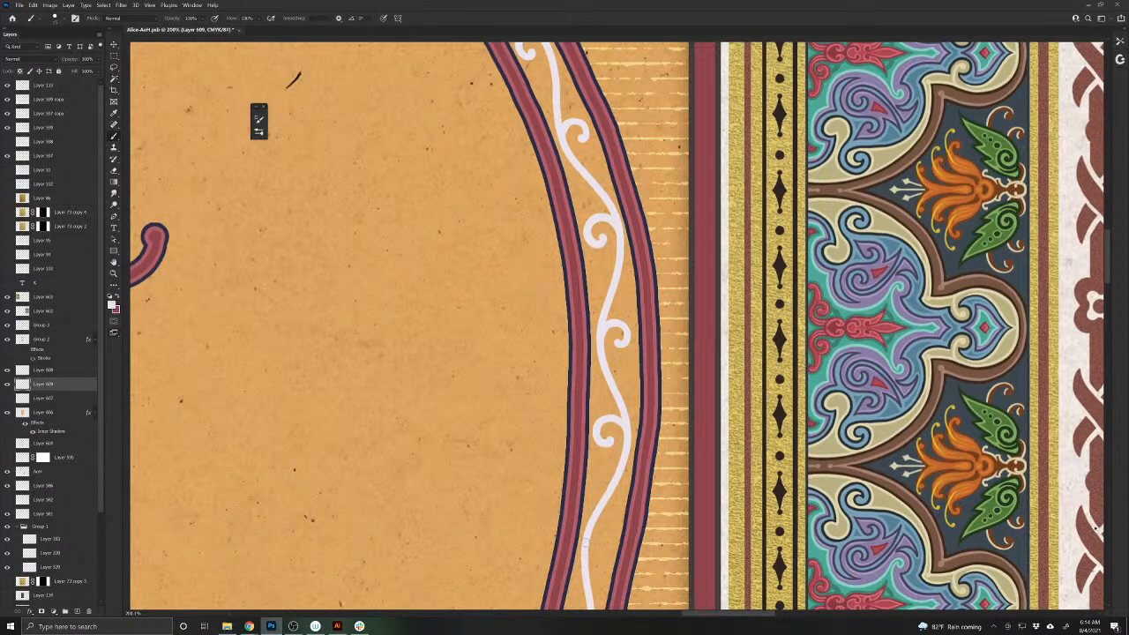
mouse_move(585, 542)
mouse_down()
mouse_move(599, 528)
mouse_move(614, 535)
mouse_move(605, 547)
mouse_up()
drag(541, 587, 593, 296)
mouse_move(659, 352)
mouse_down()
mouse_move(642, 341)
mouse_move(630, 355)
mouse_move(642, 359)
mouse_up()
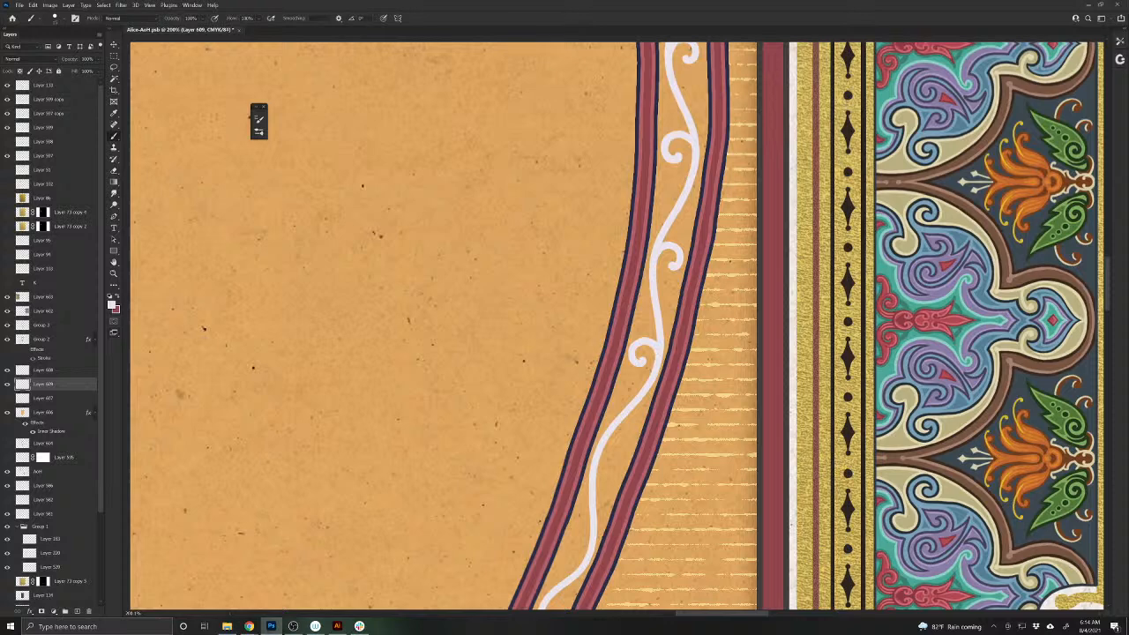
- Add alternating white curls to the vine where the heart's right side starts slanting inward toward its lower point
mouse_move(604, 445)
mouse_down()
mouse_move(624, 446)
mouse_move(617, 465)
mouse_up()
drag(510, 574, 562, 389)
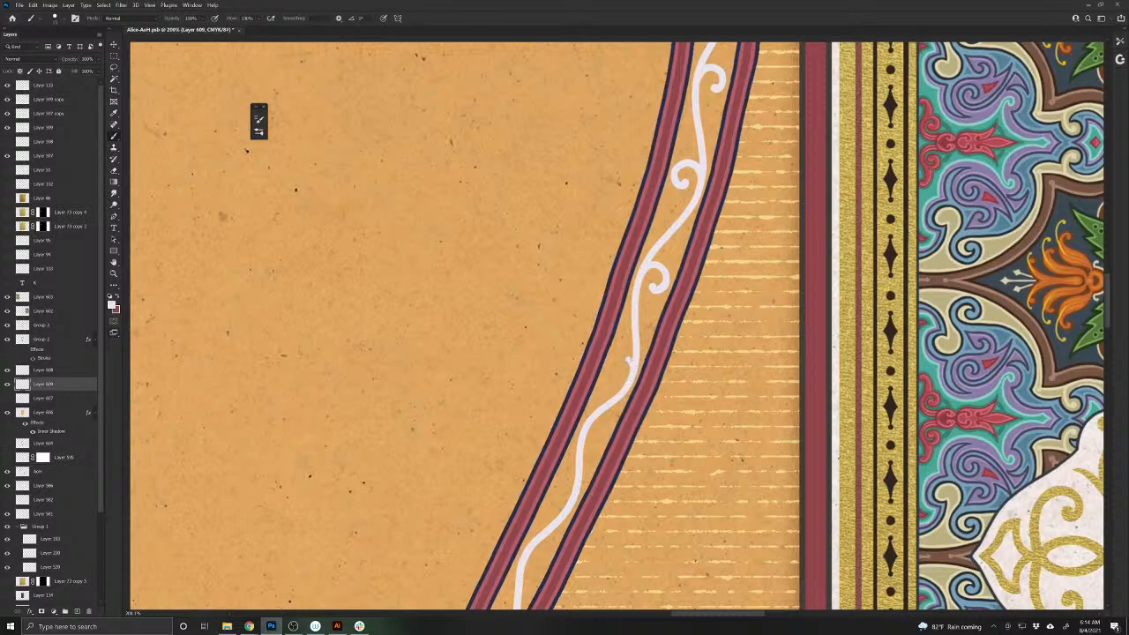
drag(631, 357, 613, 362)
mouse_move(589, 423)
mouse_down()
mouse_move(605, 427)
mouse_move(600, 438)
mouse_up()
mouse_move(573, 497)
mouse_down()
mouse_move(569, 482)
mouse_move(558, 490)
mouse_up()
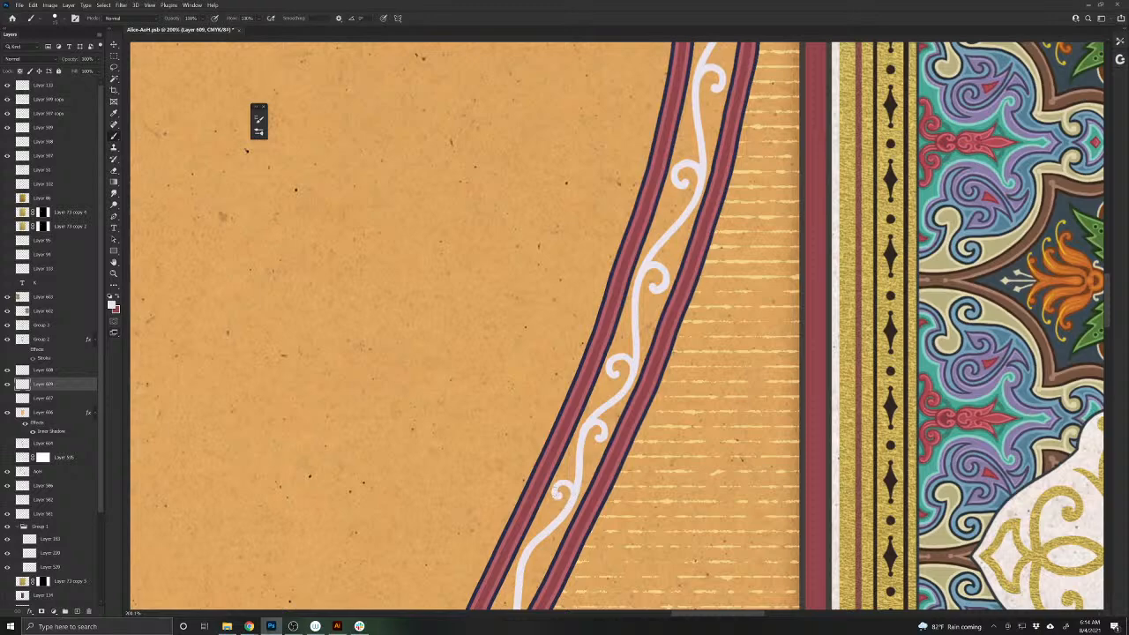
- Continue the alternating white curls down the vine along the straight, narrowing stretch of the heart's lower right side
mouse_move(497, 566)
mouse_down()
mouse_move(617, 361)
mouse_move(667, 365)
mouse_move(661, 354)
mouse_up()
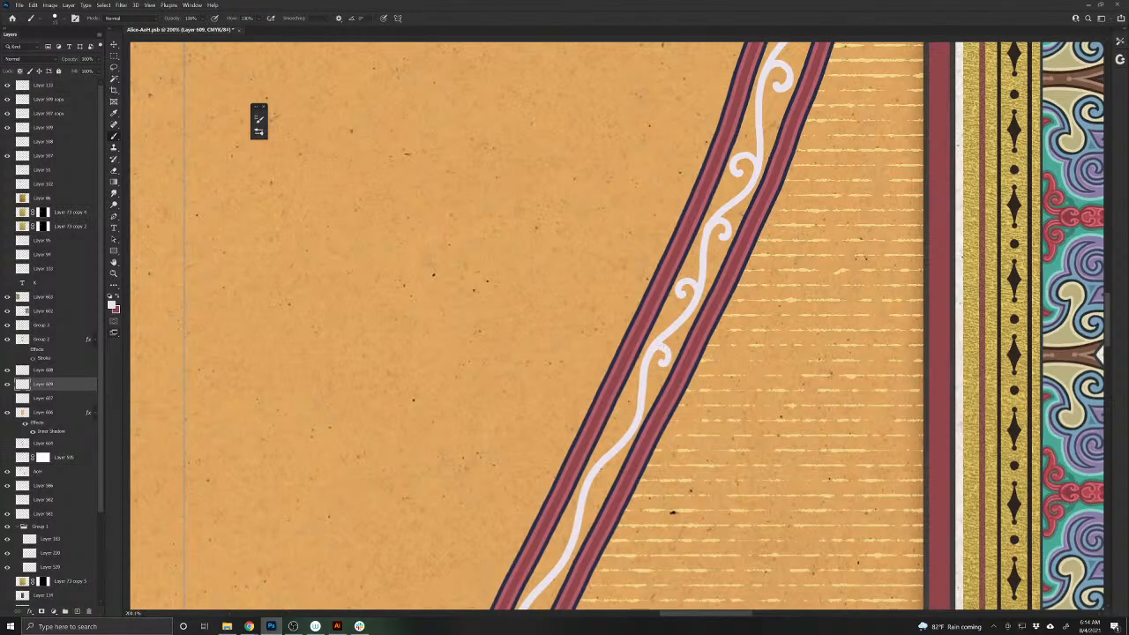
mouse_move(637, 420)
mouse_down()
mouse_move(624, 408)
mouse_move(621, 421)
mouse_up()
drag(599, 473, 601, 486)
drag(473, 569, 536, 367)
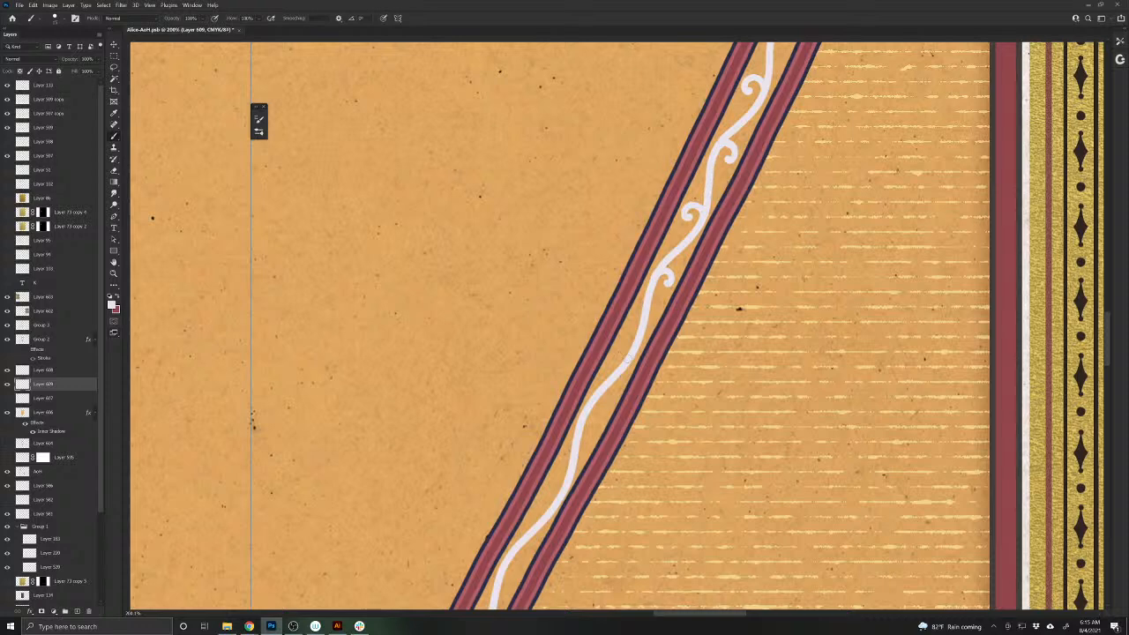
drag(627, 358, 622, 337)
drag(587, 411, 597, 419)
- Add the last three small alternating white curls to the vine just above the scrollwork at the heart's bottom ornament
drag(463, 571, 607, 416)
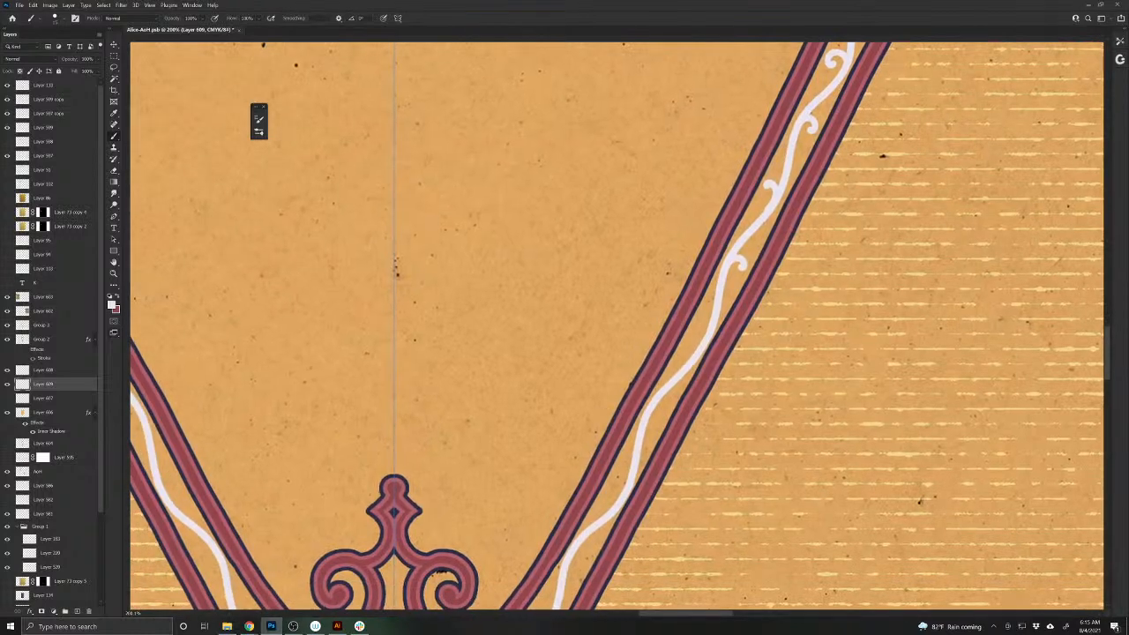
drag(702, 356, 695, 333)
drag(652, 411, 661, 407)
mouse_move(616, 508)
mouse_down()
mouse_move(625, 492)
mouse_move(612, 486)
mouse_up()
mouse_move(578, 554)
mouse_down()
mouse_move(584, 545)
mouse_move(587, 560)
mouse_move(625, 373)
mouse_move(644, 351)
mouse_up()
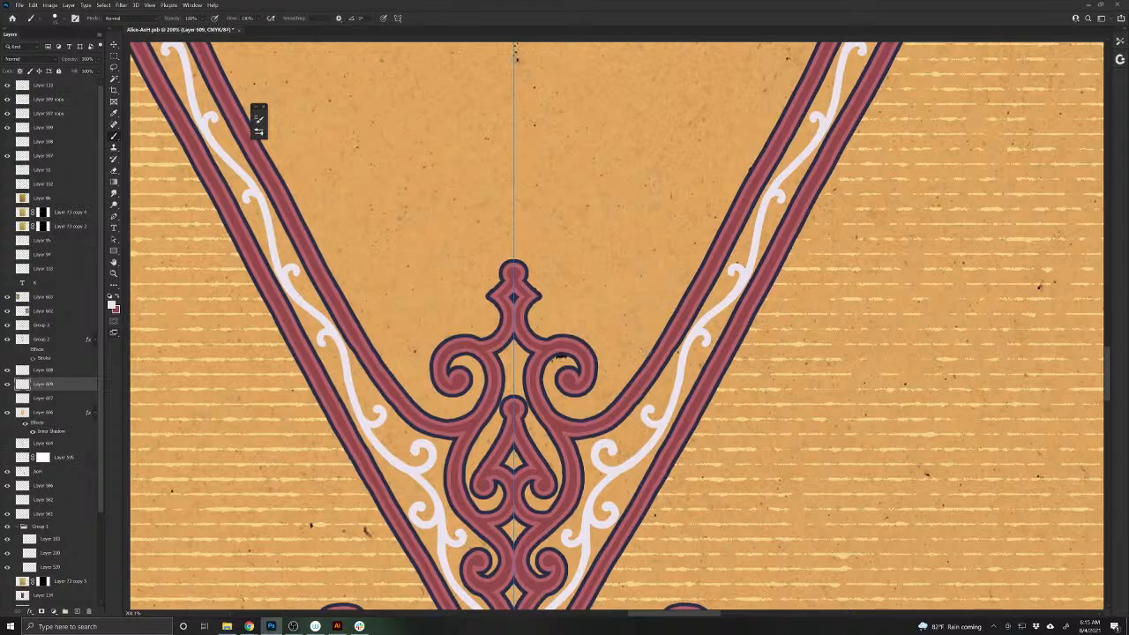
- Add a Stroke layer style to the white vine layer, positioned outside with a size of 2 px
scroll(721, 274, down, 5)
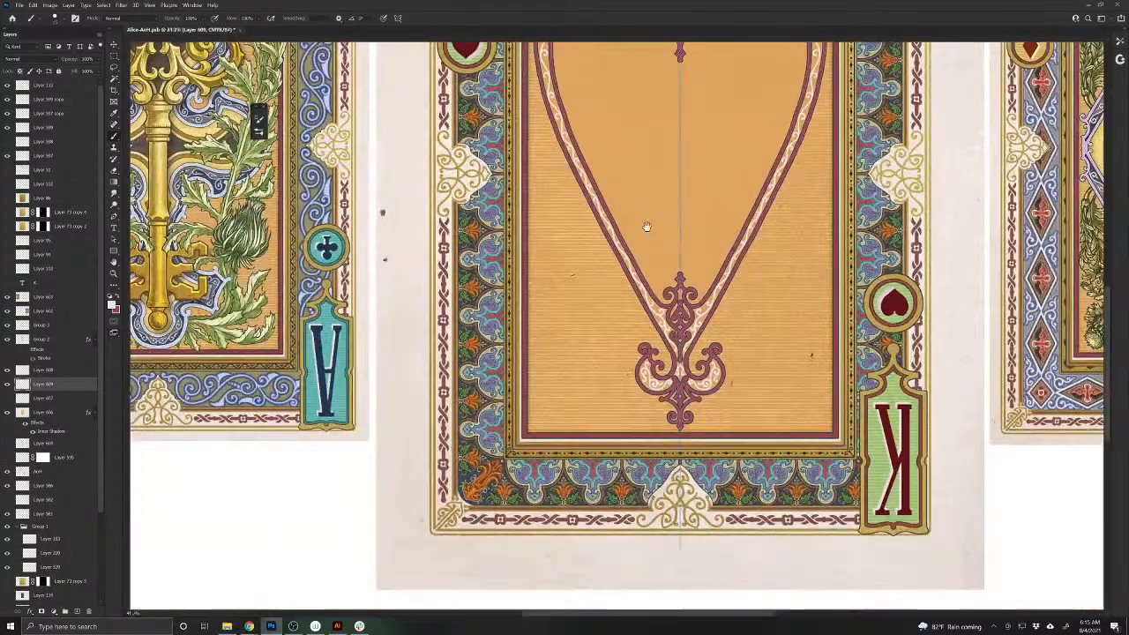
drag(647, 226, 559, 390)
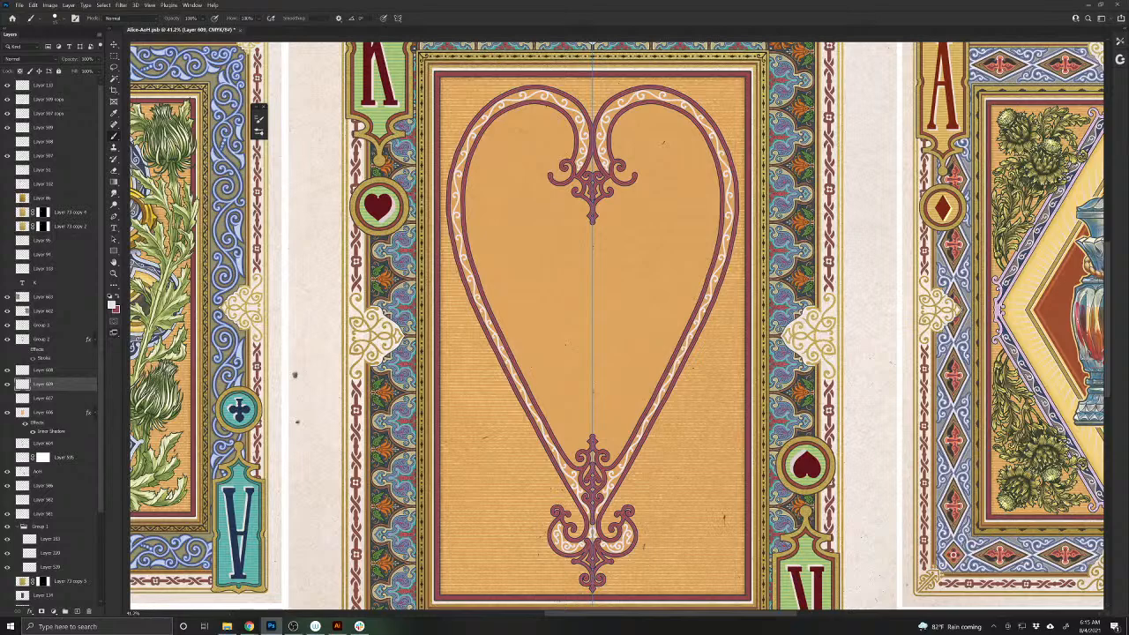
drag(266, 399, 148, 365)
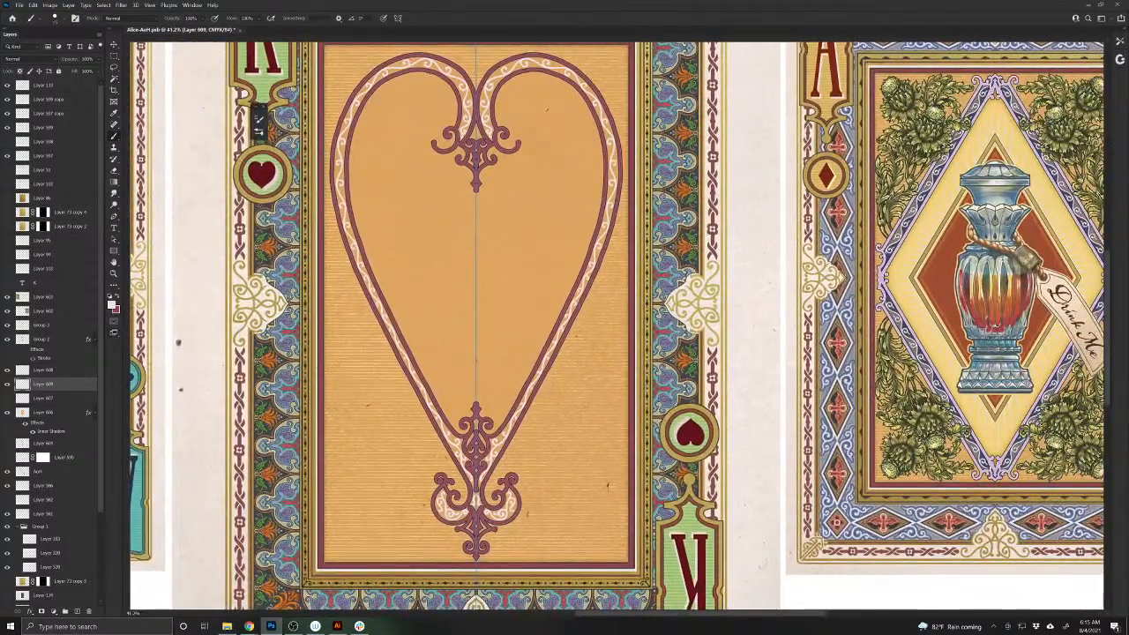
drag(933, 339, 954, 393)
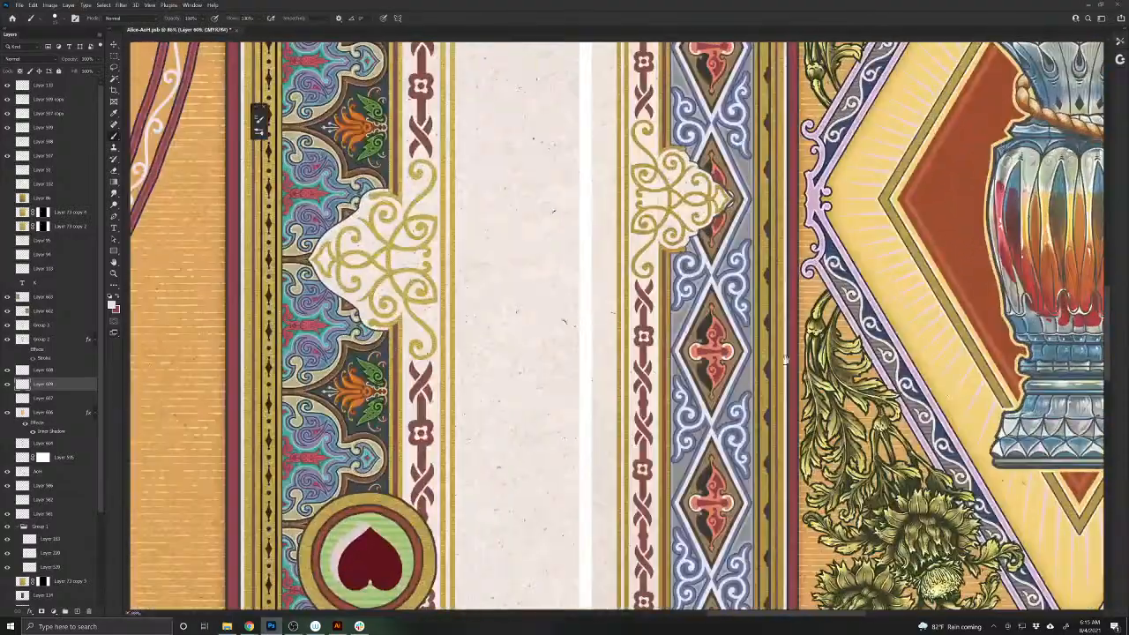
drag(375, 283, 840, 415)
drag(636, 323, 656, 340)
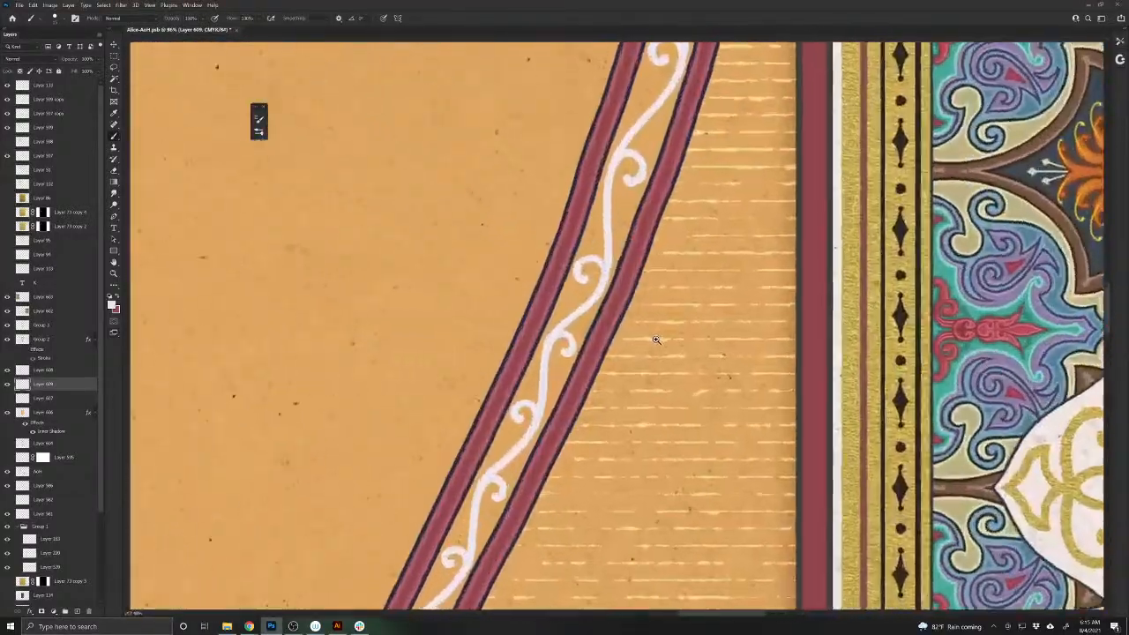
click(68, 4)
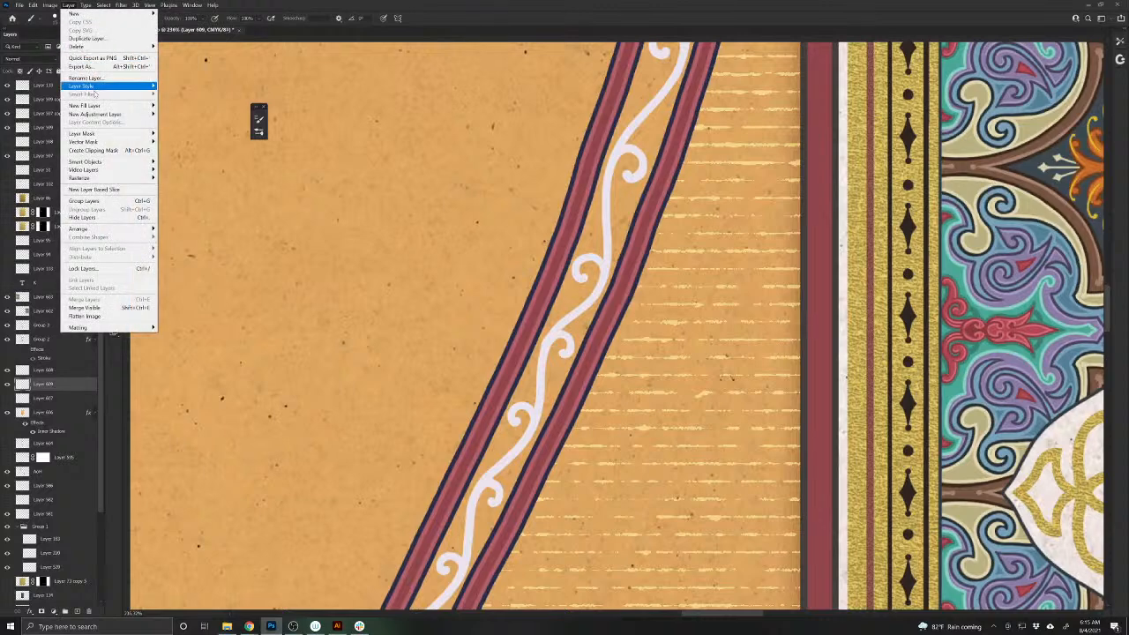
click(185, 104)
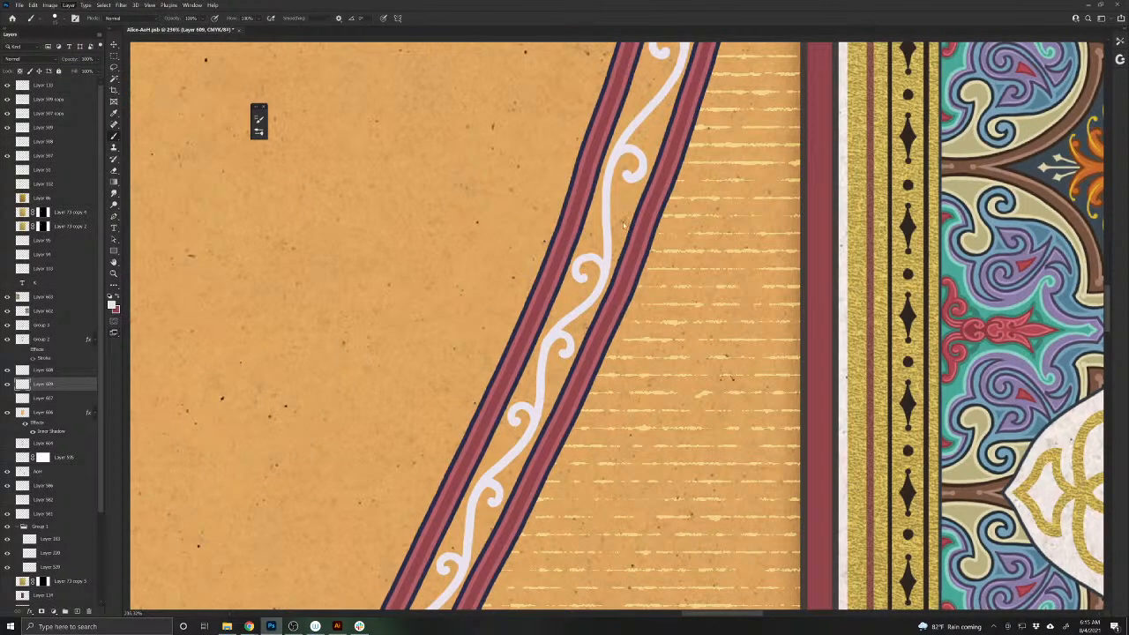
click(916, 165)
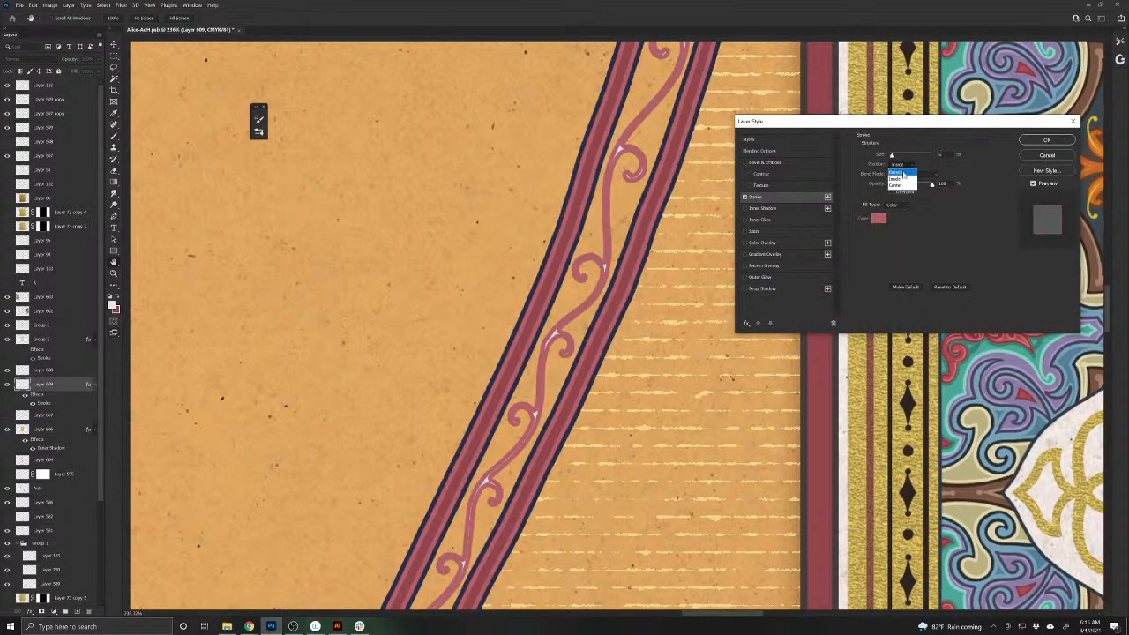
click(899, 175)
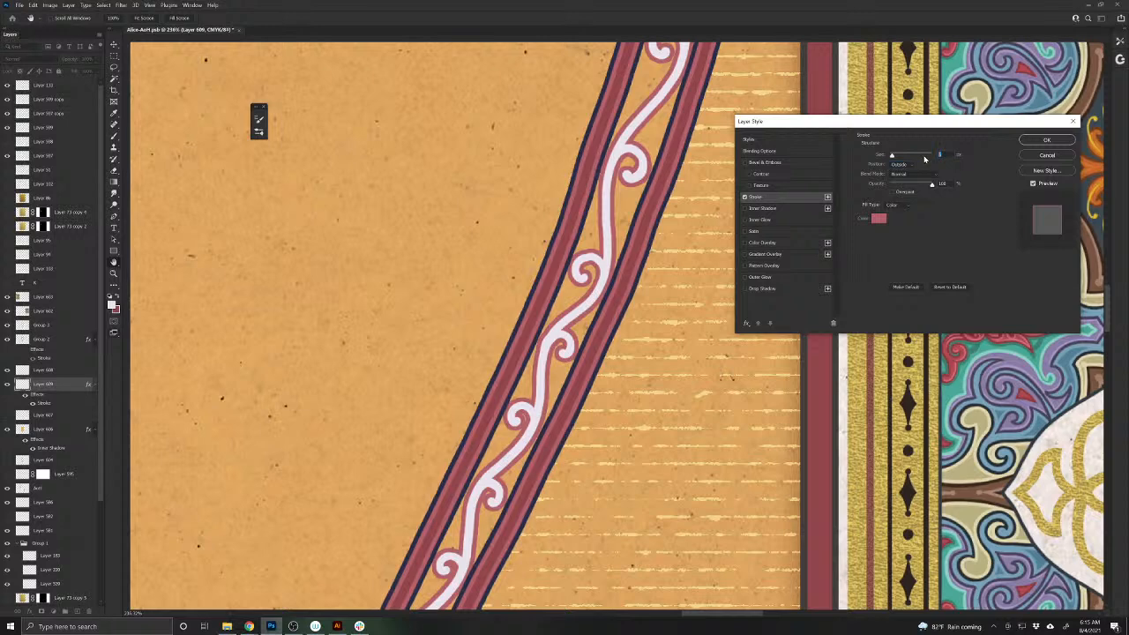
text(2)
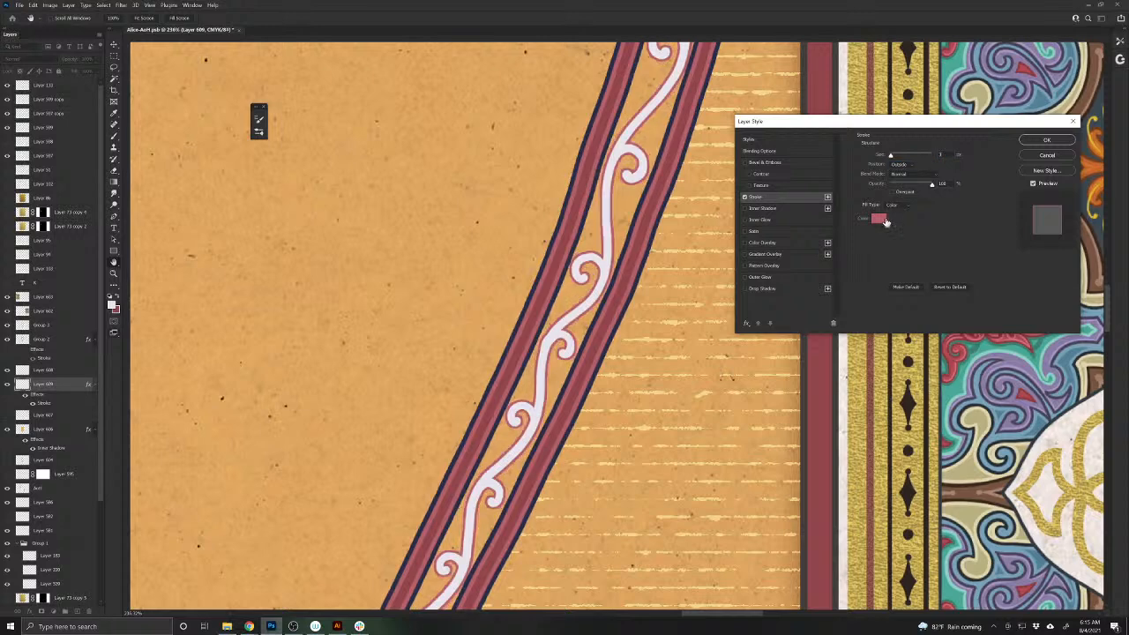
- Set the vine's stroke color to dark gray 525252 and apply the layer style
click(879, 219)
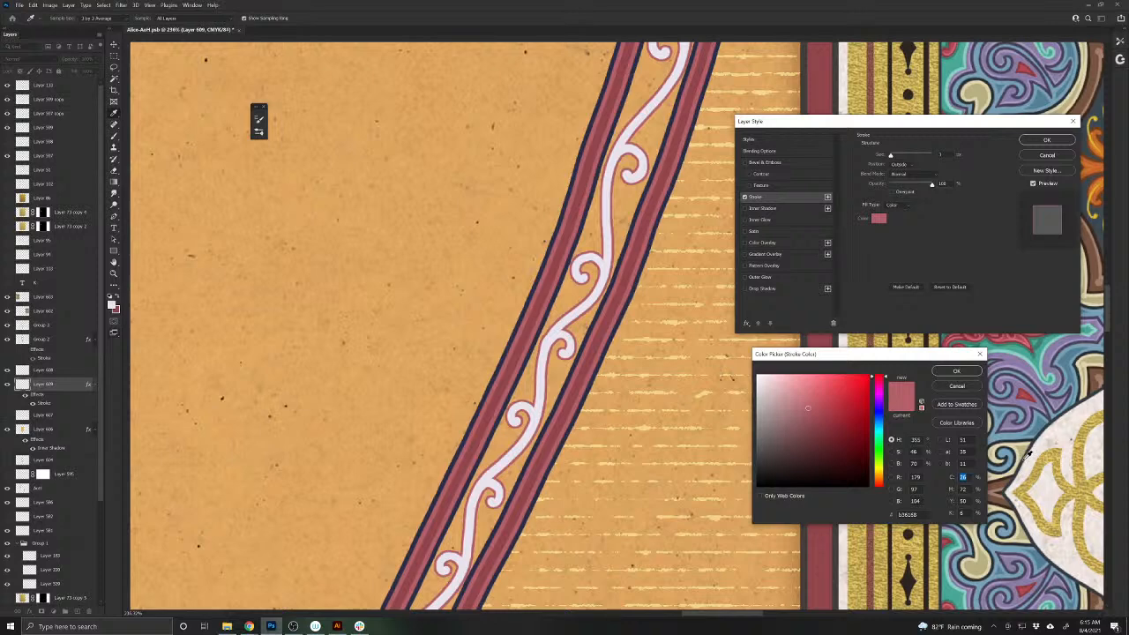
click(760, 446)
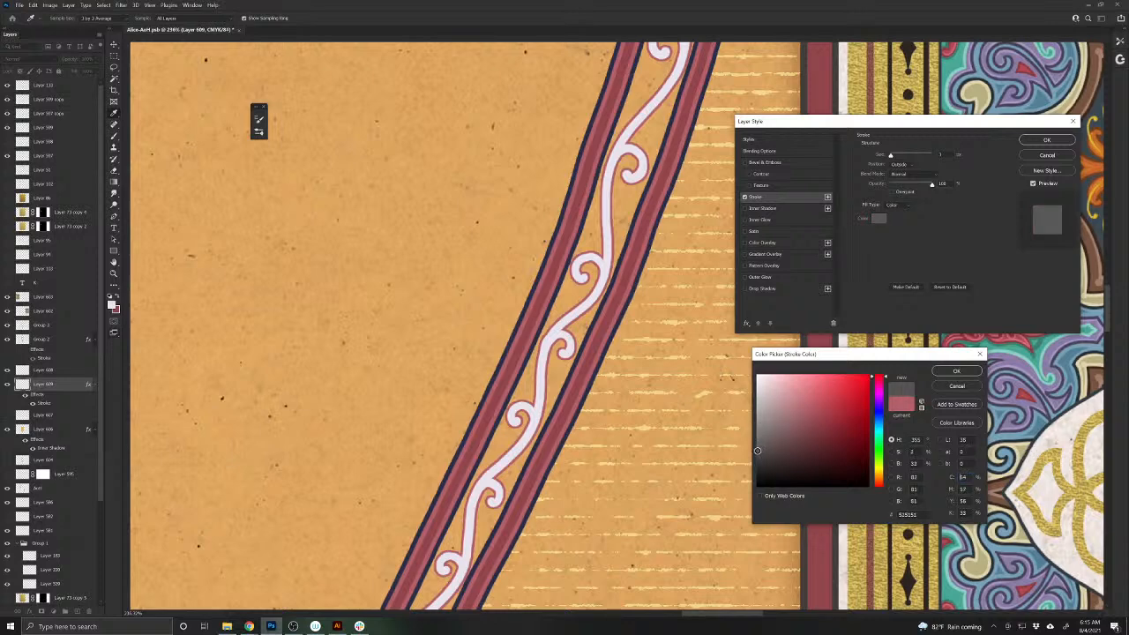
click(757, 451)
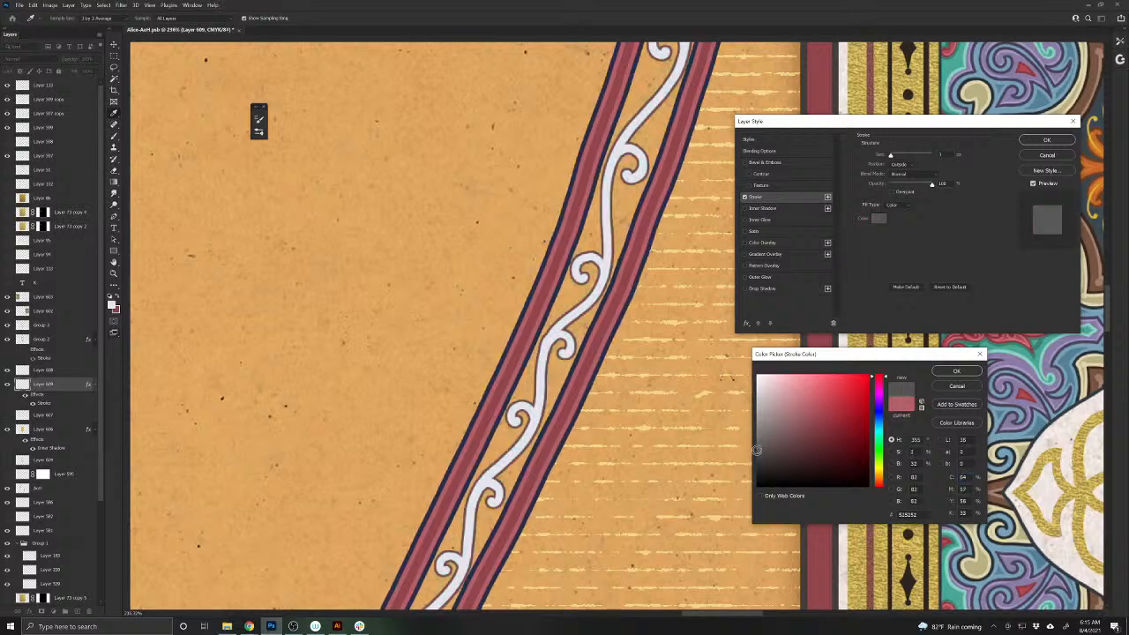
click(954, 372)
click(1047, 141)
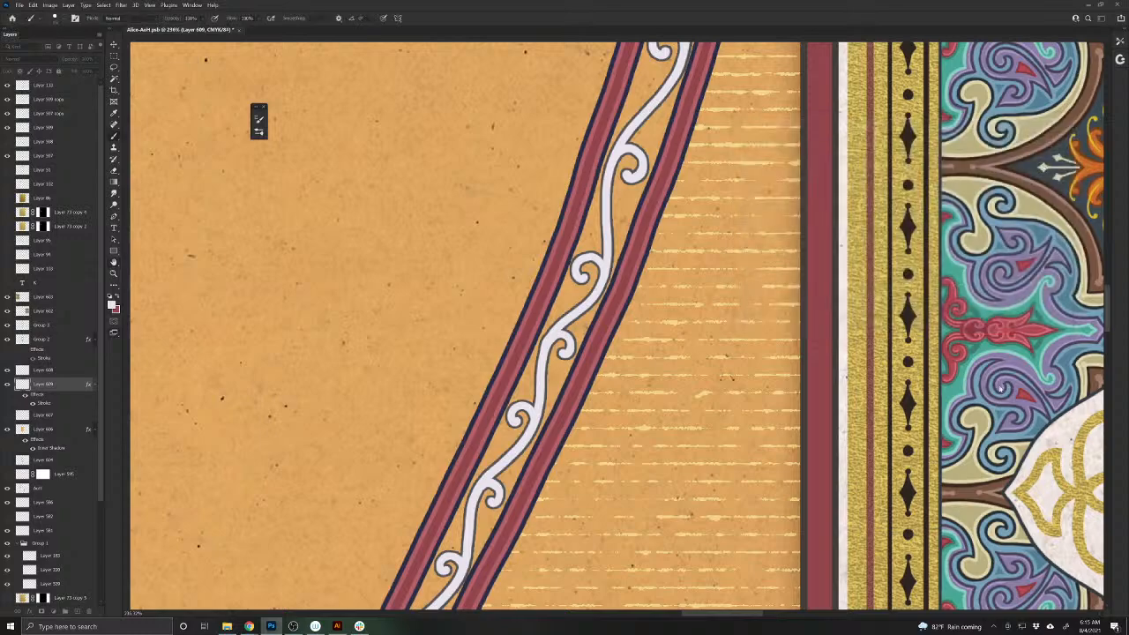
- Sample the dark blue inside the neighboring diamond card's frame and add a new layer beneath the heart's vine layer
drag(989, 389, 459, 419)
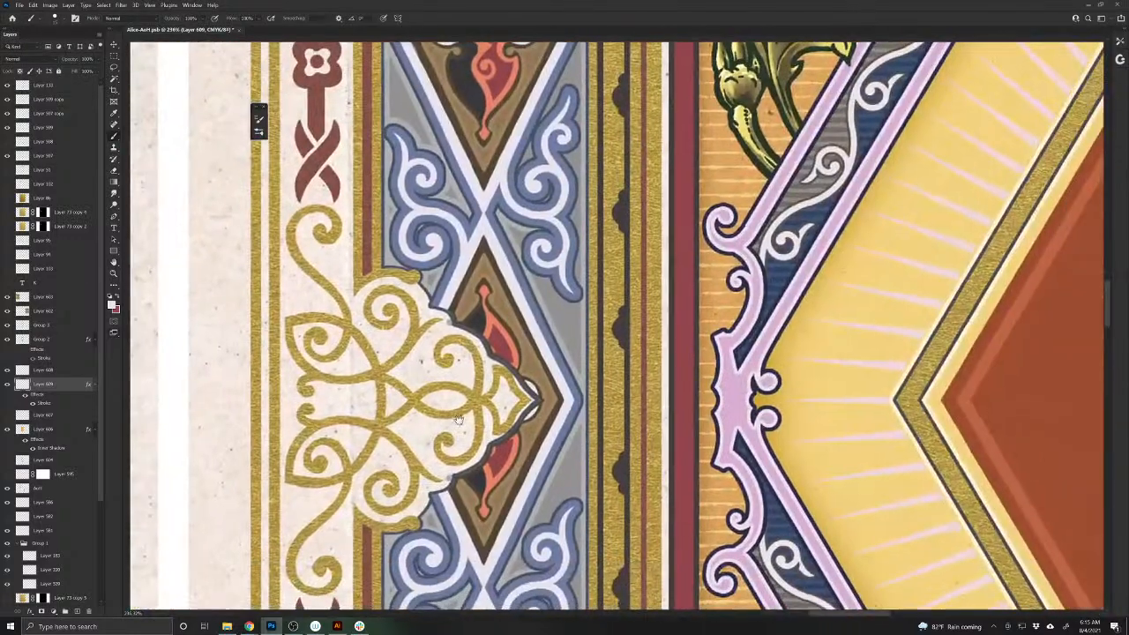
alt+click(776, 274)
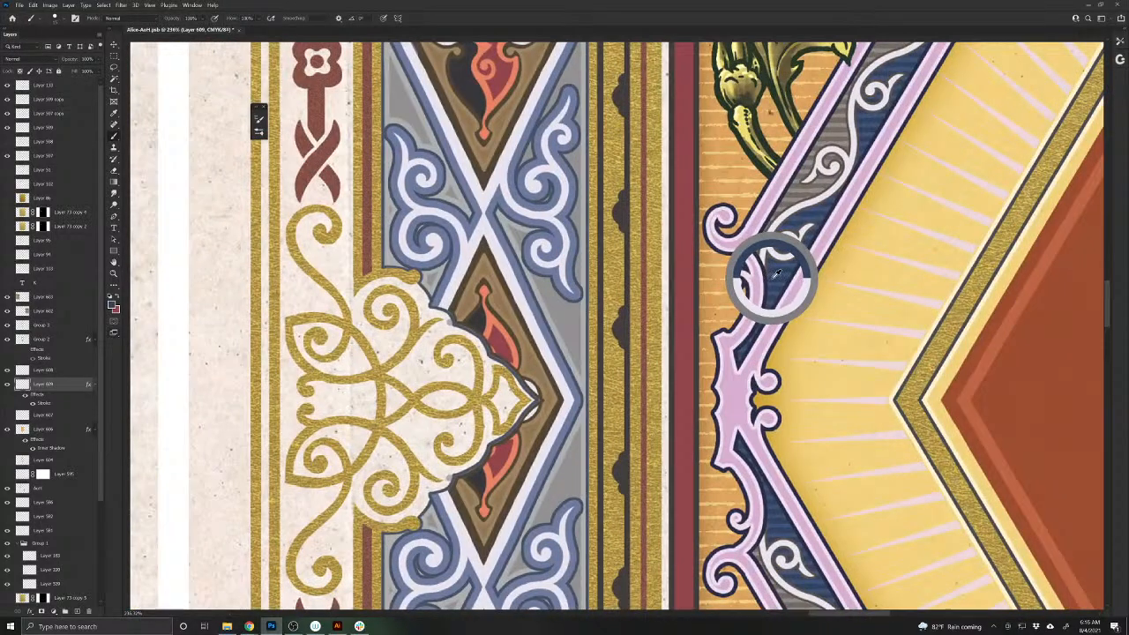
mouse_move(582, 338)
mouse_down()
mouse_move(836, 389)
mouse_move(593, 351)
mouse_up()
click(51, 414)
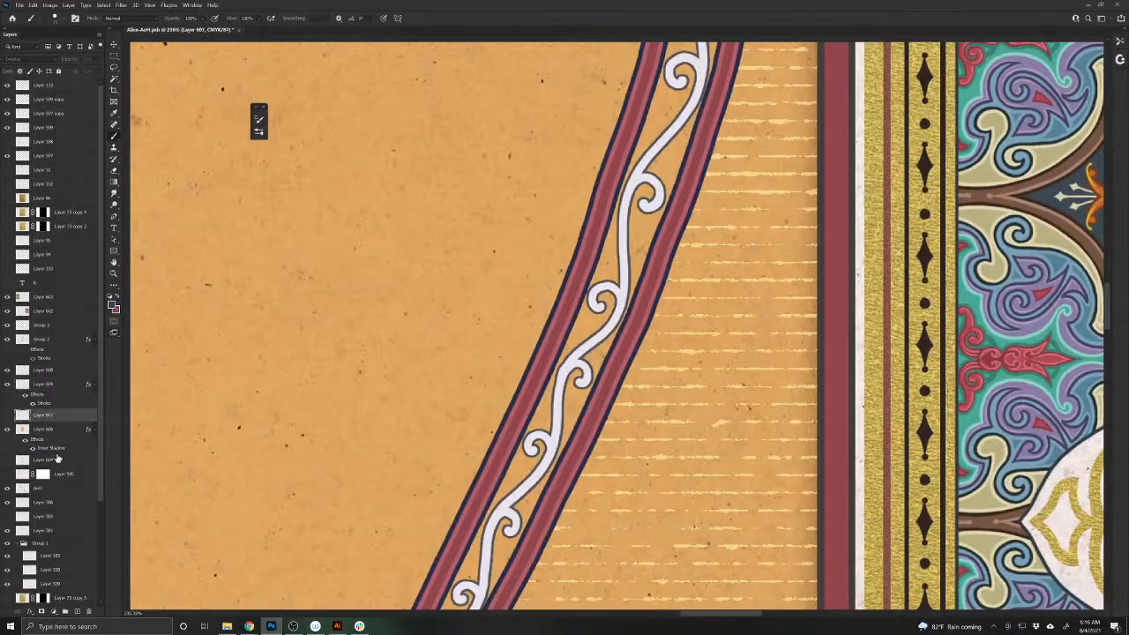
click(76, 612)
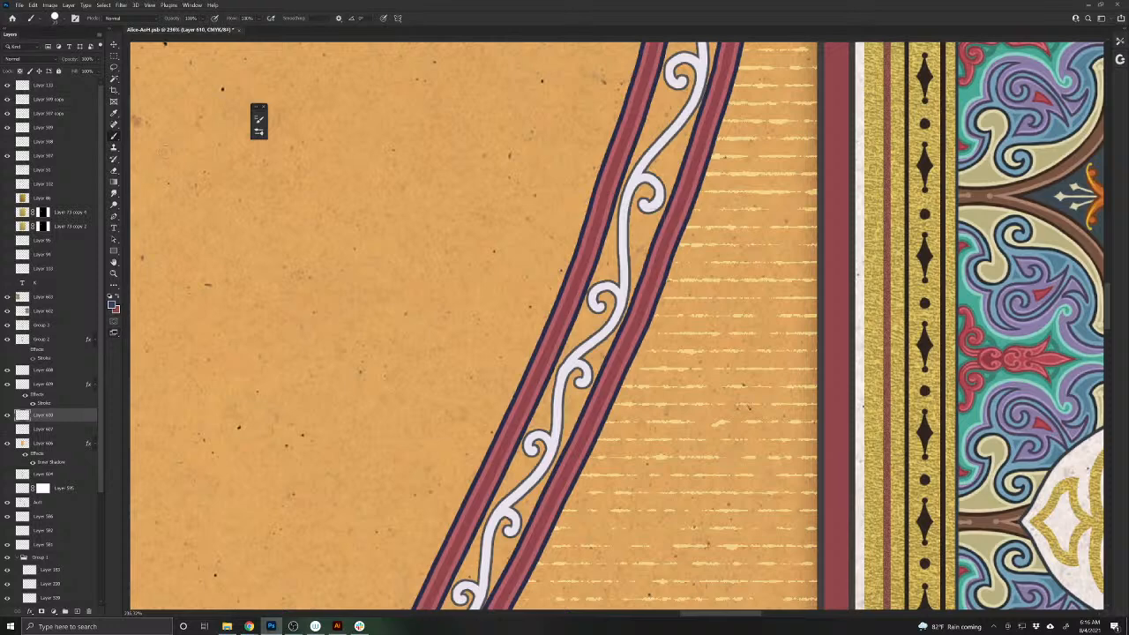
- Paint dark blue into the gaps between the vine and the outer red border along the heart's right side
mouse_move(661, 231)
mouse_down()
mouse_move(642, 221)
mouse_move(636, 189)
mouse_move(648, 194)
mouse_move(632, 241)
mouse_move(635, 300)
mouse_move(596, 372)
mouse_move(587, 355)
mouse_move(573, 395)
mouse_move(587, 393)
mouse_move(561, 445)
mouse_move(563, 409)
mouse_up()
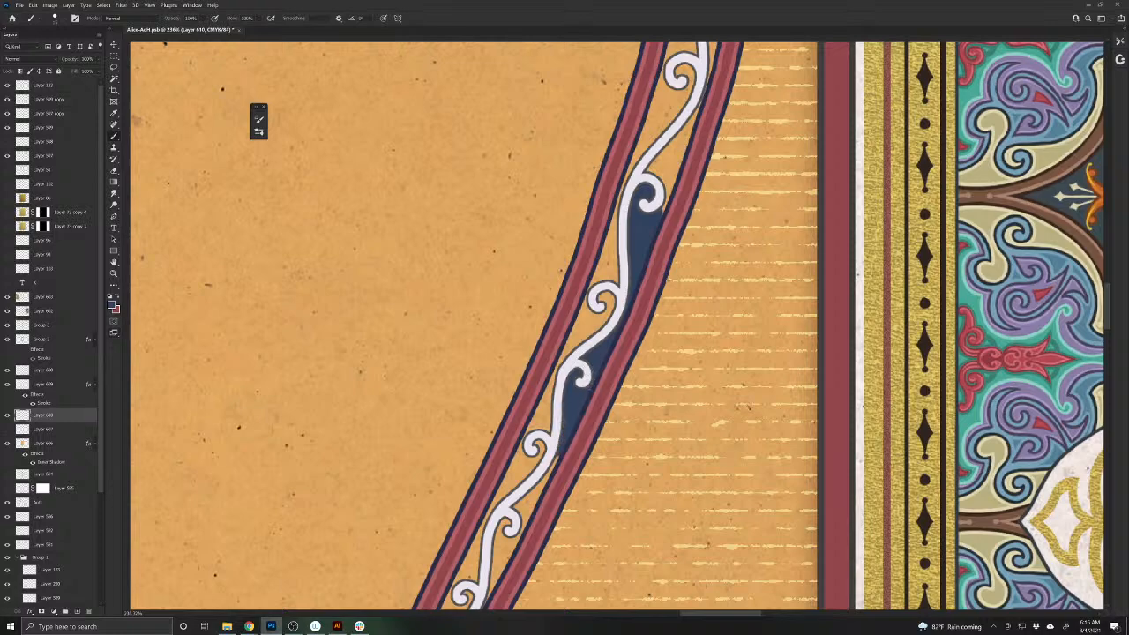
mouse_move(555, 454)
mouse_down()
mouse_move(519, 533)
mouse_move(521, 507)
mouse_move(649, 308)
mouse_move(618, 363)
mouse_up()
key(bracketright)
key(bracketright)
key(bracketleft)
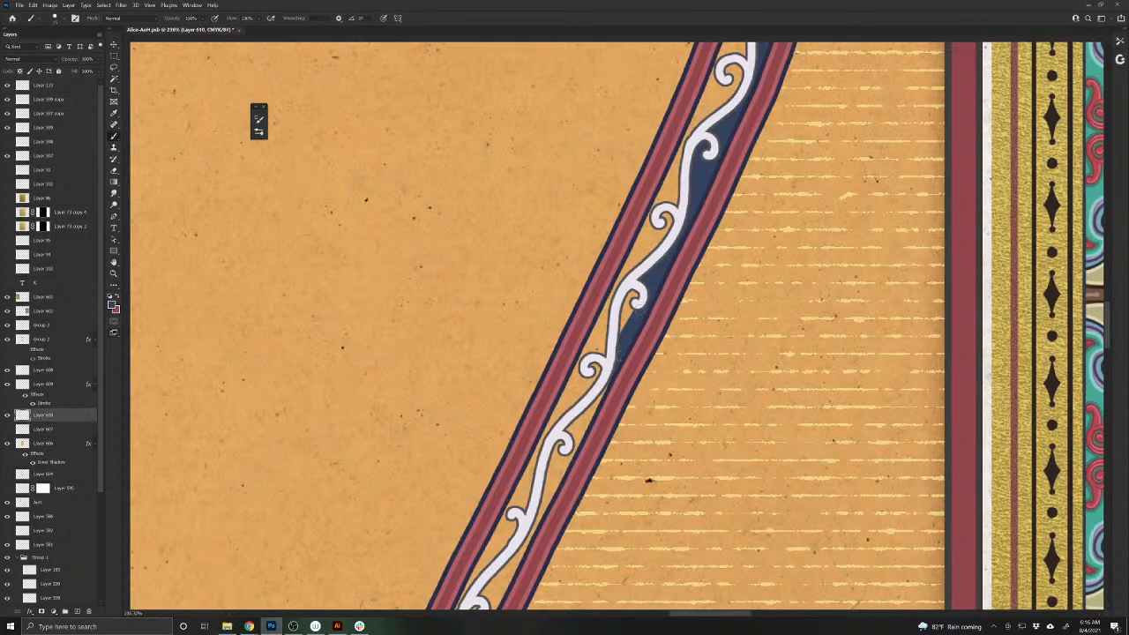
mouse_move(635, 295)
mouse_down()
mouse_move(623, 332)
mouse_move(618, 320)
mouse_up()
drag(603, 388, 569, 462)
mouse_move(586, 417)
mouse_down()
mouse_move(507, 584)
mouse_move(561, 398)
mouse_up()
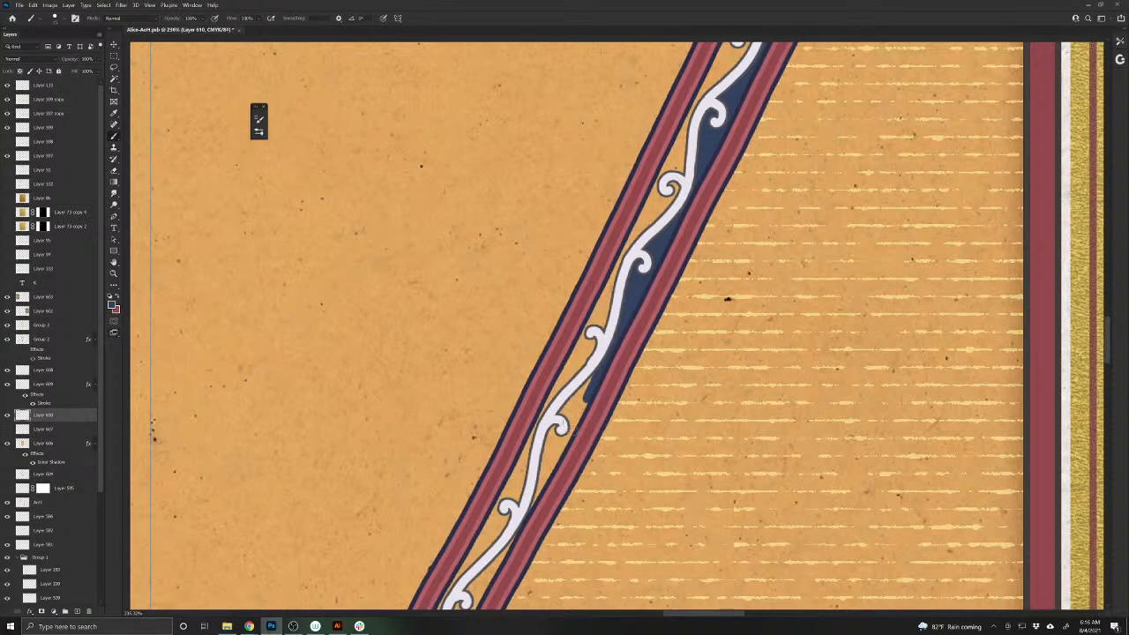
- Continue the dark blue fill between vine and outer border down the heart's lower right side toward the bottom ornament
mouse_move(589, 388)
mouse_down()
mouse_move(565, 445)
mouse_move(589, 380)
mouse_move(556, 427)
mouse_move(535, 505)
mouse_move(497, 568)
mouse_move(585, 376)
mouse_move(559, 426)
mouse_move(561, 383)
mouse_move(543, 446)
mouse_move(552, 426)
mouse_move(556, 441)
mouse_move(529, 492)
mouse_up()
mouse_move(473, 535)
mouse_down()
mouse_move(564, 410)
mouse_move(585, 354)
mouse_move(596, 386)
mouse_move(581, 408)
mouse_up()
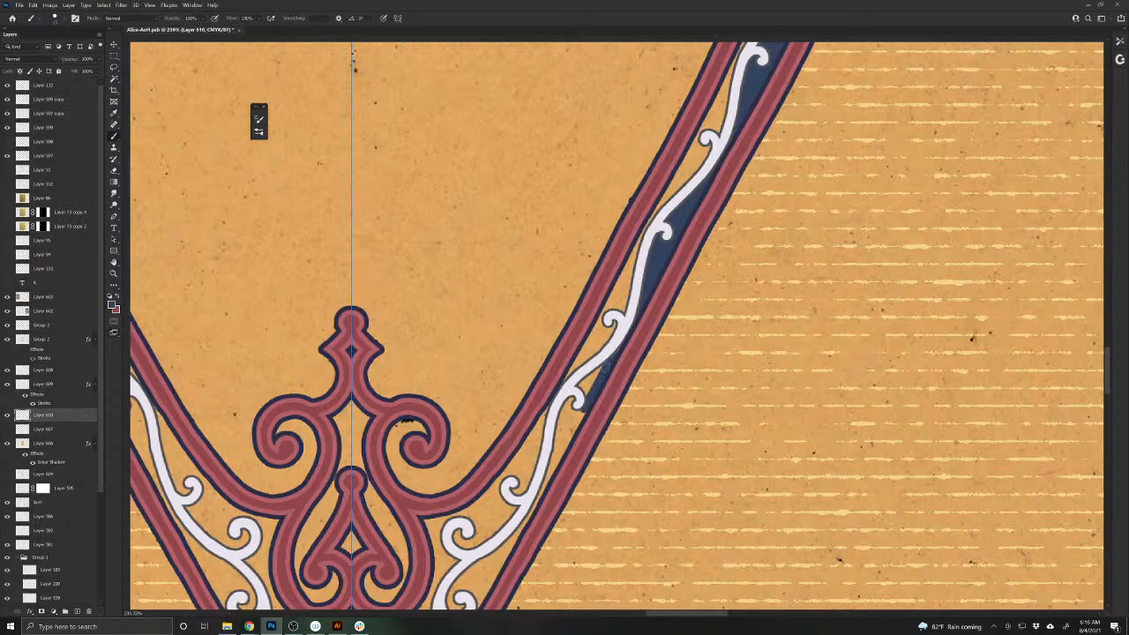
drag(605, 369, 585, 388)
scroll(598, 408, up, 2)
scroll(598, 408, down, 3)
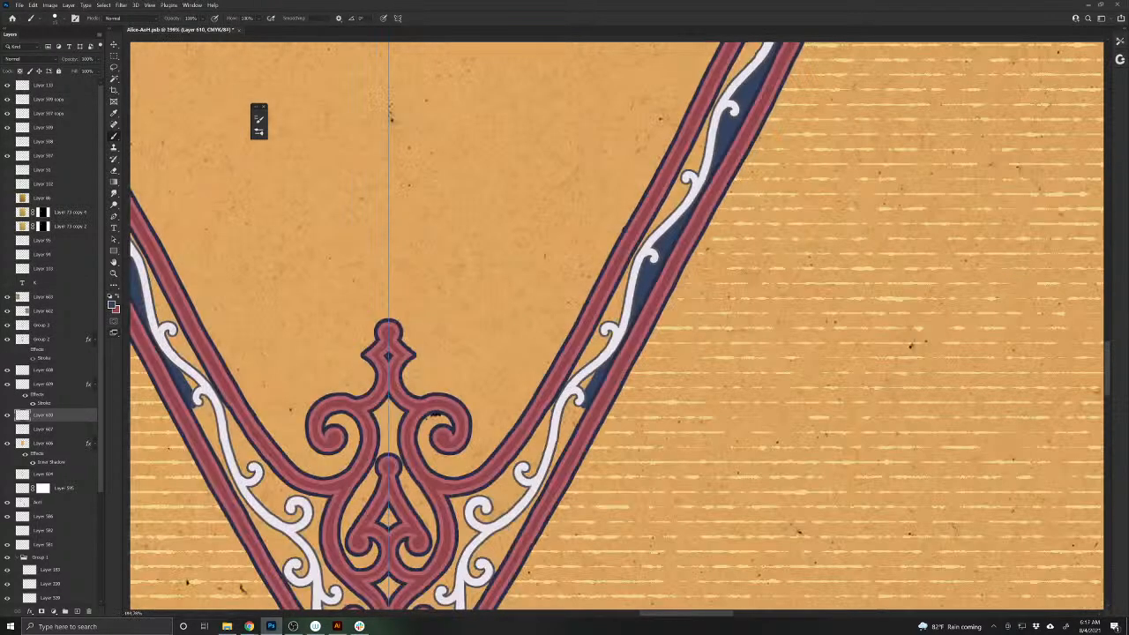
- Fill the outer gaps beside the bottom ornament with dark blue, down to the pointed end of the vine
scroll(587, 385, up, 2)
mouse_move(578, 402)
mouse_down()
mouse_move(551, 470)
mouse_move(559, 439)
mouse_up()
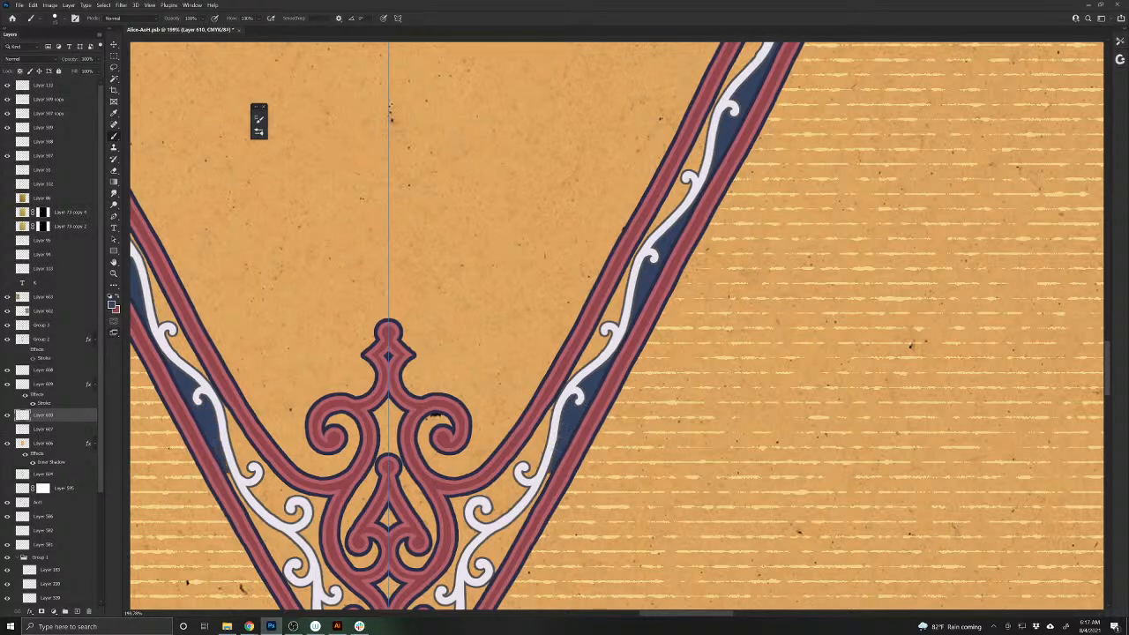
mouse_move(547, 480)
mouse_down()
mouse_move(497, 568)
mouse_move(515, 527)
mouse_move(490, 564)
mouse_move(480, 552)
mouse_move(475, 582)
mouse_move(519, 478)
mouse_move(601, 365)
mouse_move(611, 395)
mouse_move(601, 410)
mouse_move(606, 375)
mouse_up()
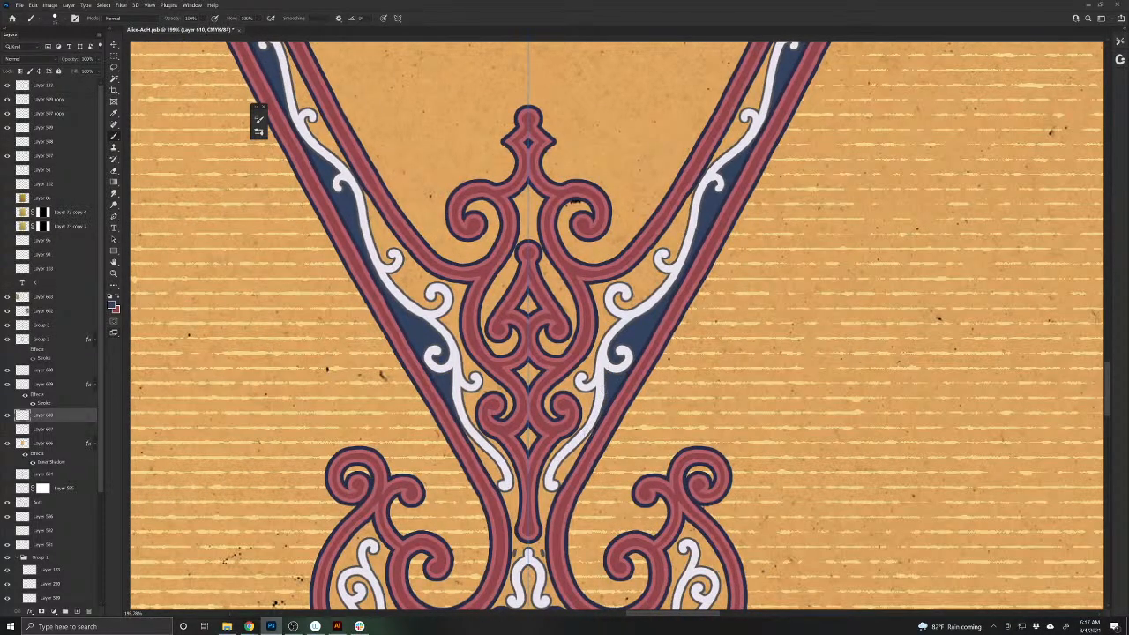
mouse_move(586, 434)
mouse_down()
mouse_move(561, 481)
mouse_move(560, 462)
mouse_up()
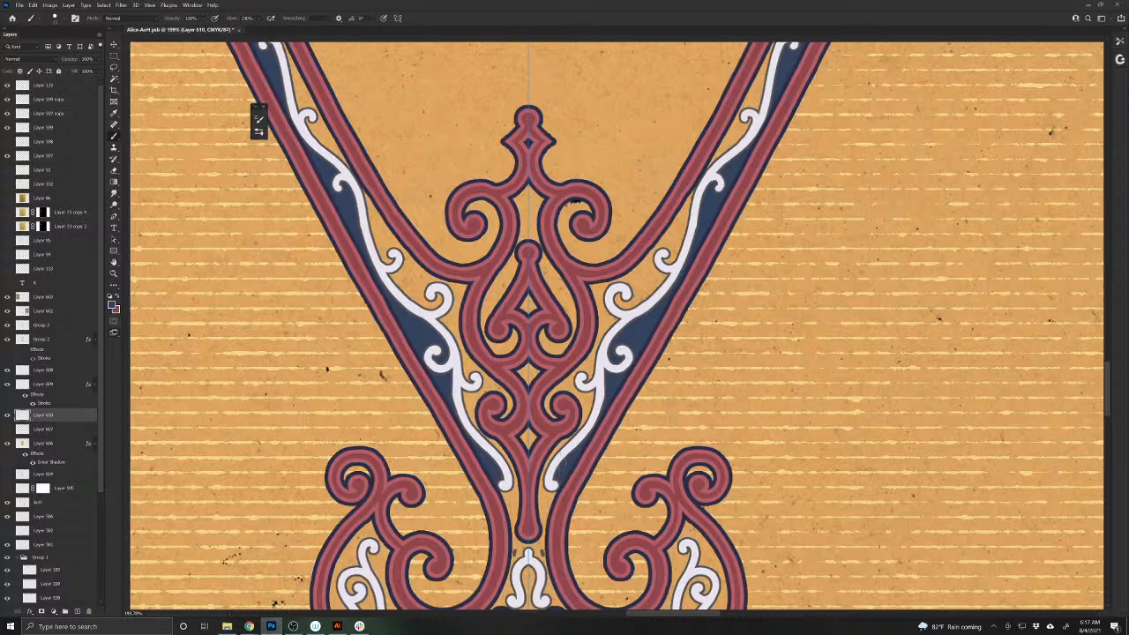
drag(505, 583, 485, 484)
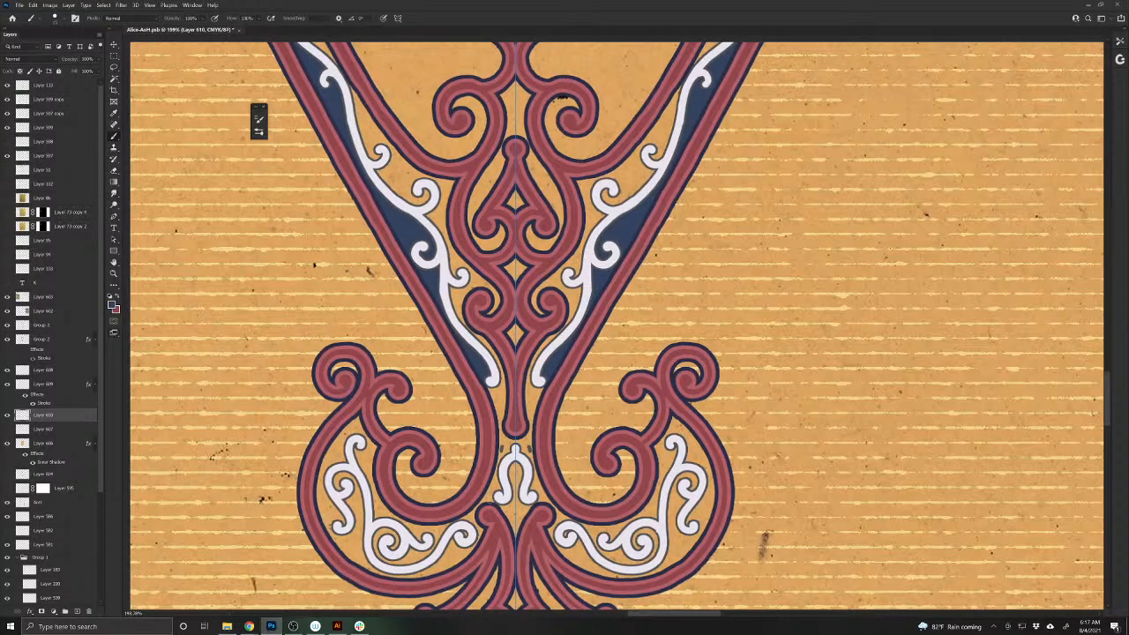
- Erase the stray marks on both sides of the small white motif below the bottom ornament on the vine layer
key(e)
key(alt+bracketright)
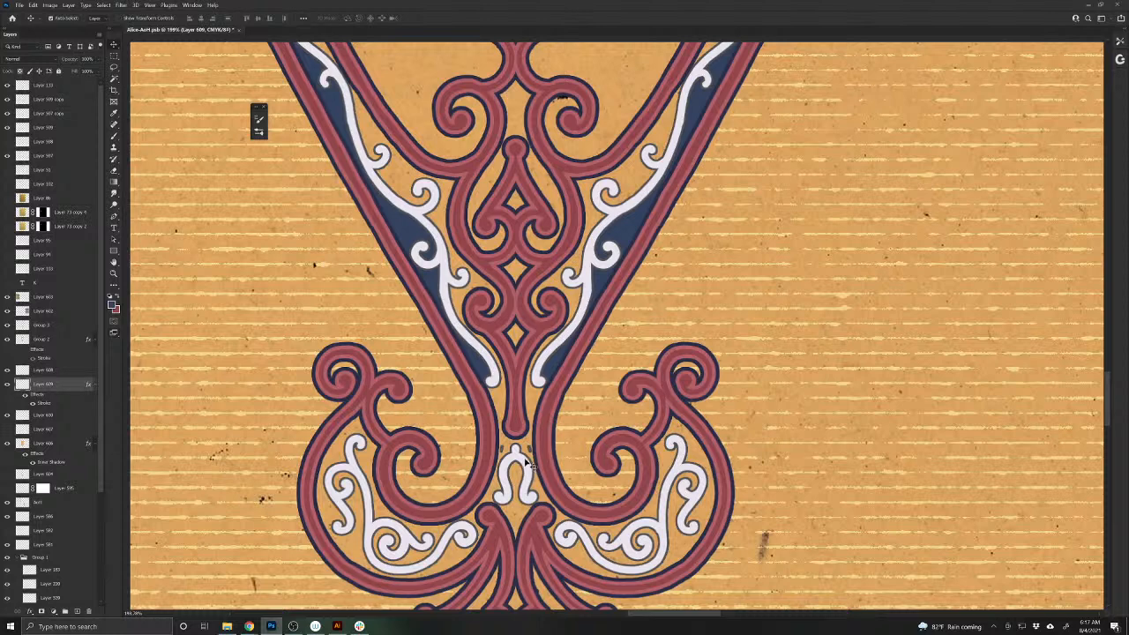
drag(501, 450, 531, 446)
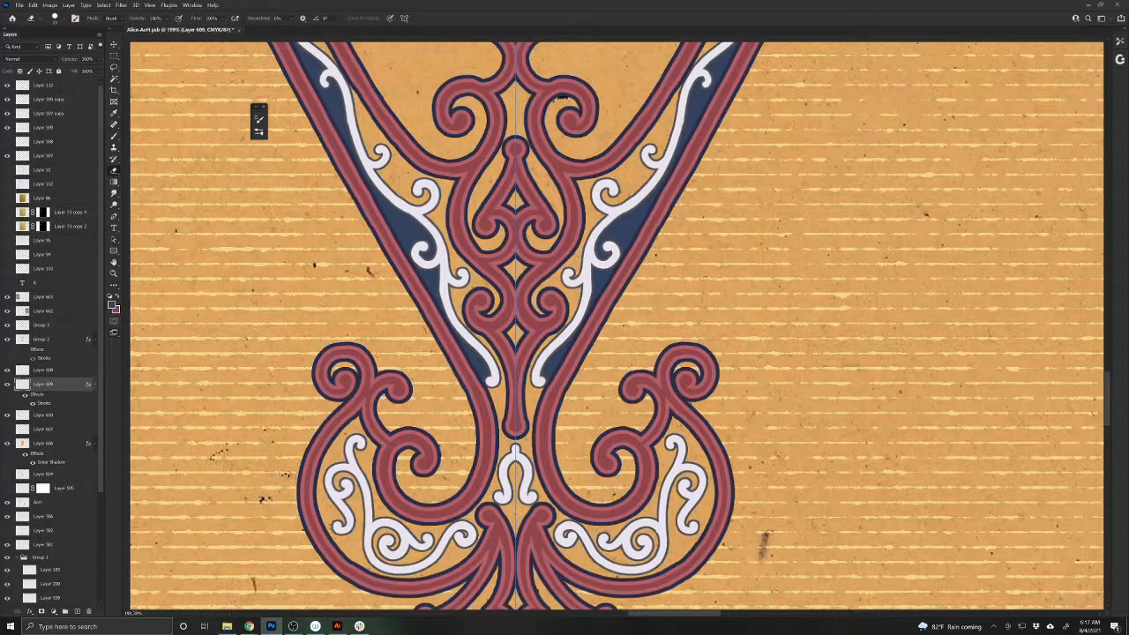
- On the layer beneath the vine, fill the outer gaps of both lower scroll lobes and the space under the small white motif with dark blue
key(alt+bracketleft)
key(v)
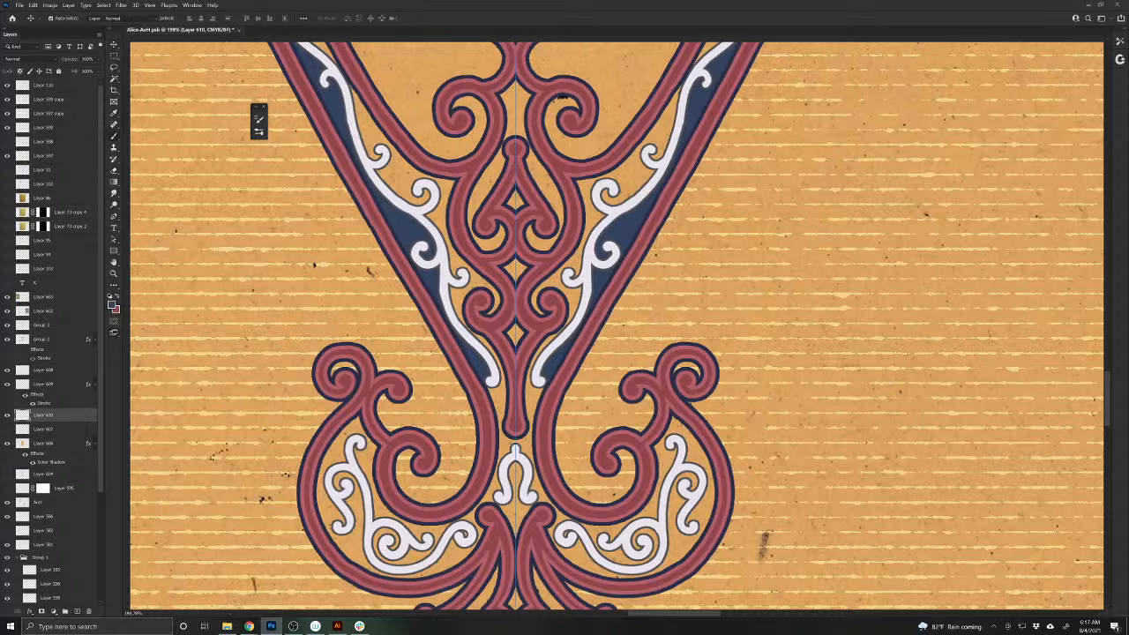
key(b)
drag(356, 416, 342, 461)
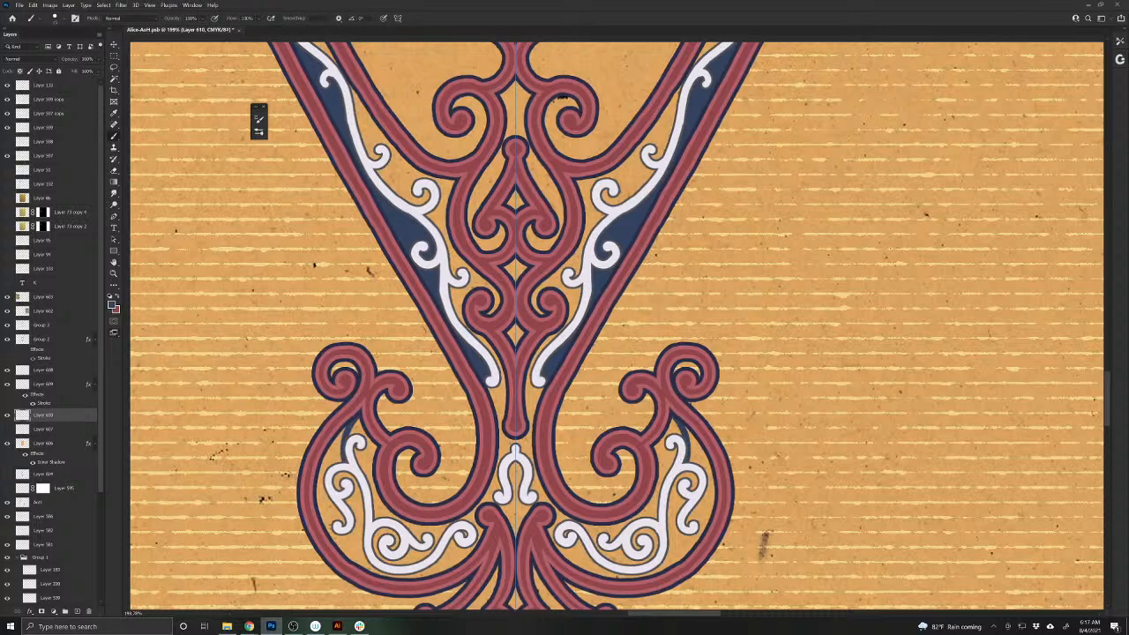
mouse_move(476, 525)
mouse_down()
mouse_move(479, 540)
mouse_move(448, 557)
mouse_move(456, 566)
mouse_move(392, 575)
mouse_move(352, 557)
mouse_move(326, 526)
mouse_move(316, 494)
mouse_move(328, 445)
mouse_move(337, 448)
mouse_move(331, 527)
mouse_move(360, 498)
mouse_move(339, 480)
mouse_move(349, 490)
mouse_up()
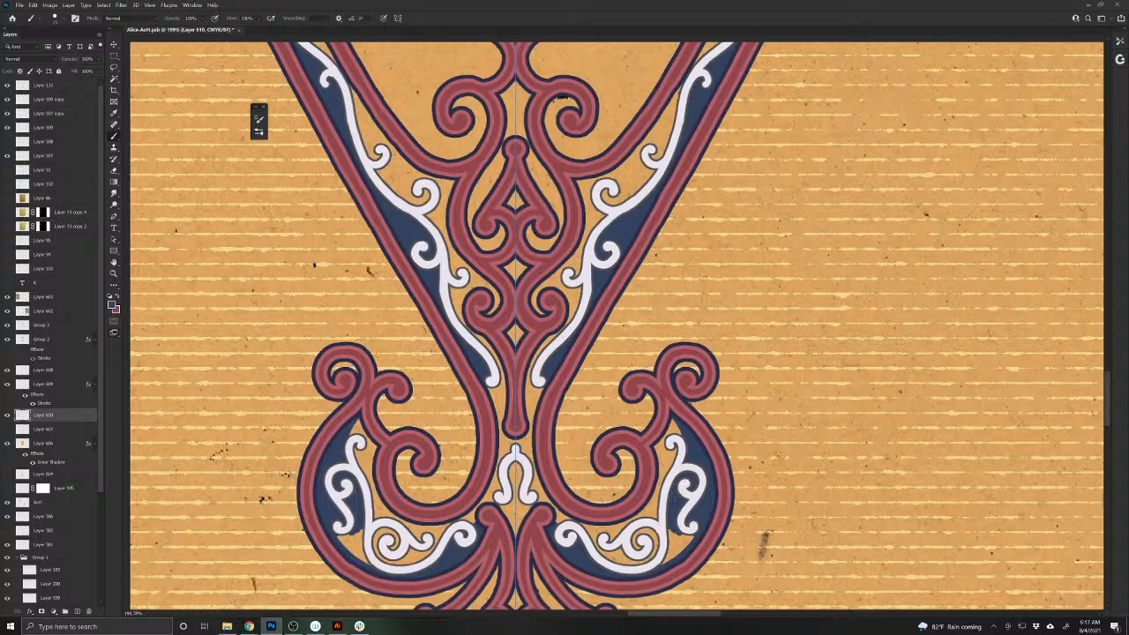
mouse_move(670, 538)
mouse_down()
mouse_move(668, 552)
mouse_move(688, 545)
mouse_up()
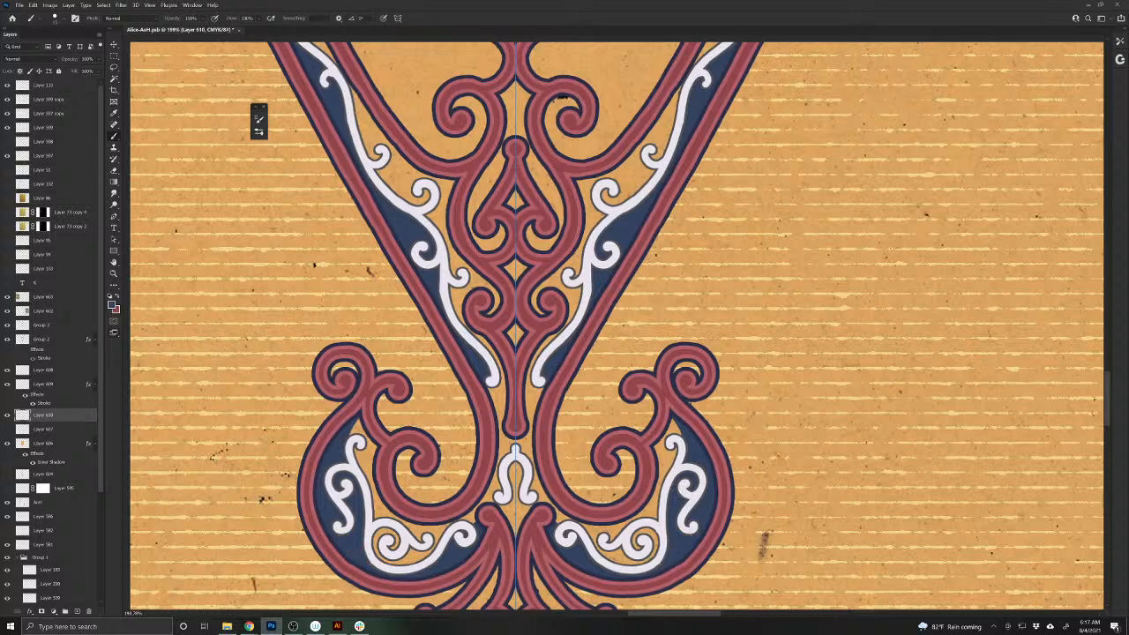
mouse_move(515, 460)
mouse_down()
mouse_move(517, 529)
mouse_move(516, 512)
mouse_up()
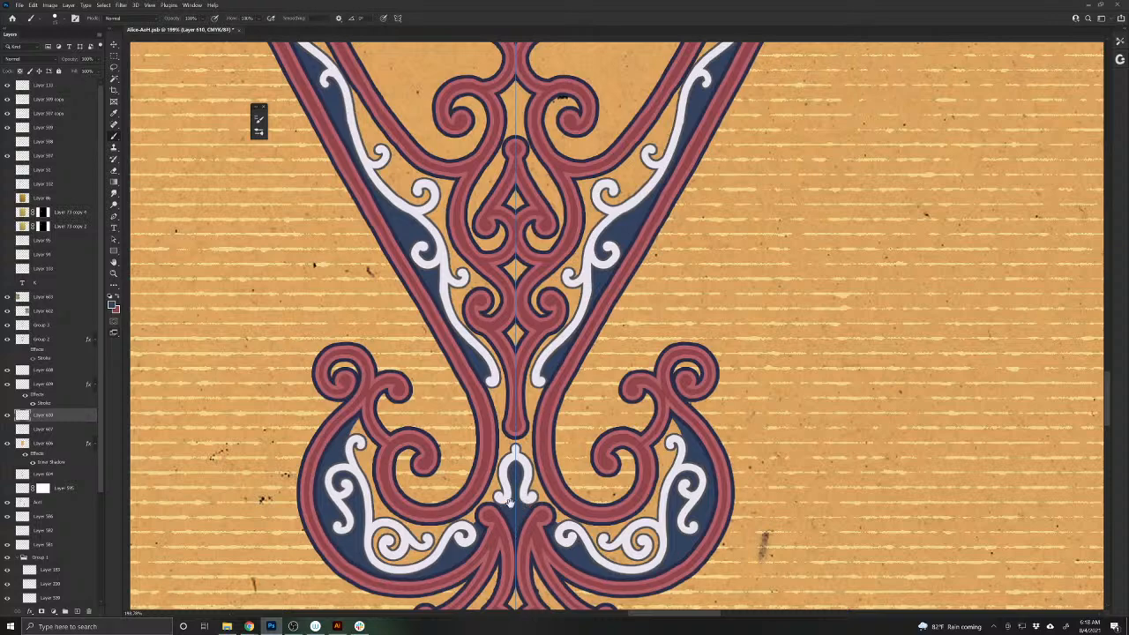
- Paint dark blue between the vine and the outer red border around the lower bend of the heart's right side
scroll(509, 500, up, 5)
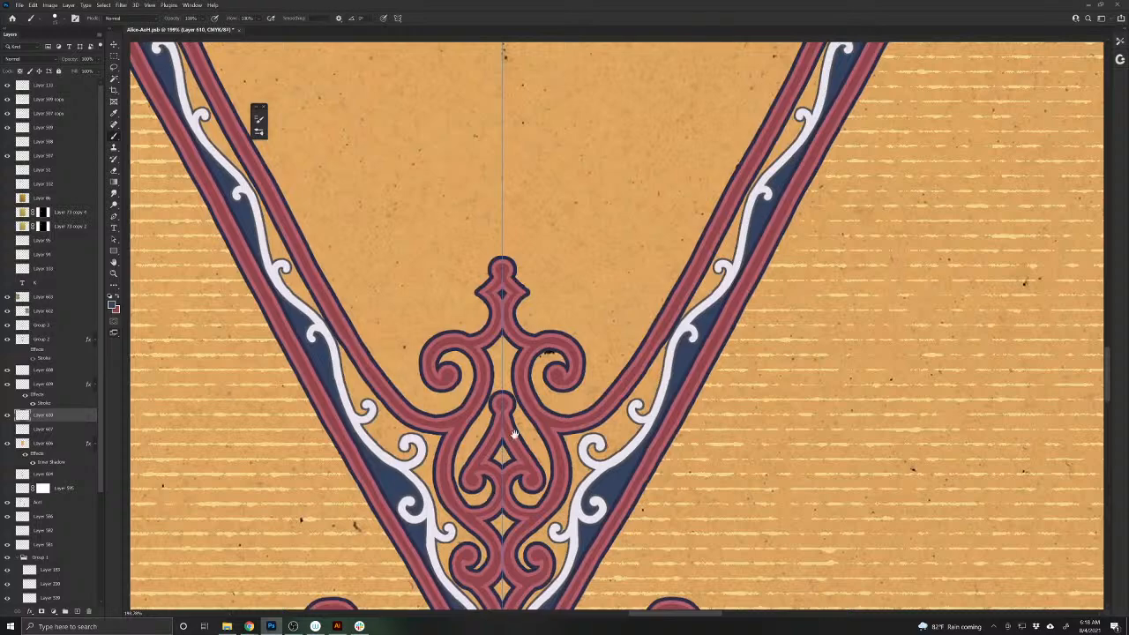
drag(536, 418, 411, 306)
scroll(512, 508, right, 10)
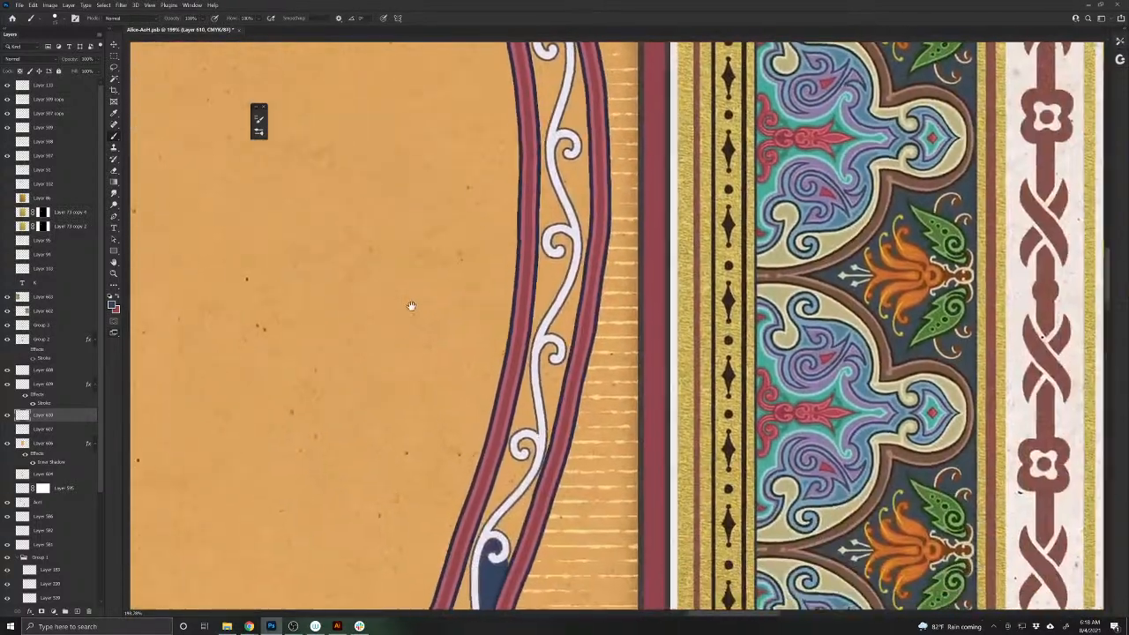
drag(536, 467, 499, 562)
mouse_move(526, 486)
mouse_down()
mouse_move(512, 529)
mouse_move(492, 529)
mouse_up()
mouse_move(568, 316)
mouse_down()
mouse_move(566, 353)
mouse_move(550, 340)
mouse_move(543, 349)
mouse_move(544, 381)
mouse_move(563, 362)
mouse_move(554, 413)
mouse_move(545, 393)
mouse_up()
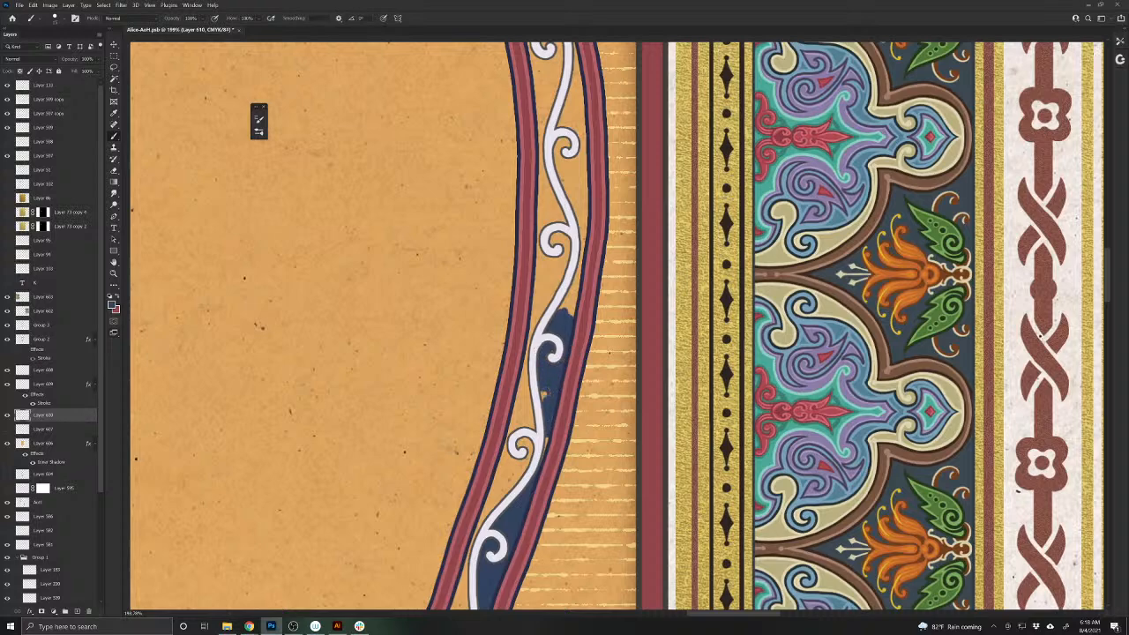
- Continue the dark blue fill between vine and outer border up the heart's right side toward the upper shoulder
drag(532, 323, 547, 544)
mouse_move(593, 466)
mouse_down()
mouse_move(579, 538)
mouse_move(575, 515)
mouse_up()
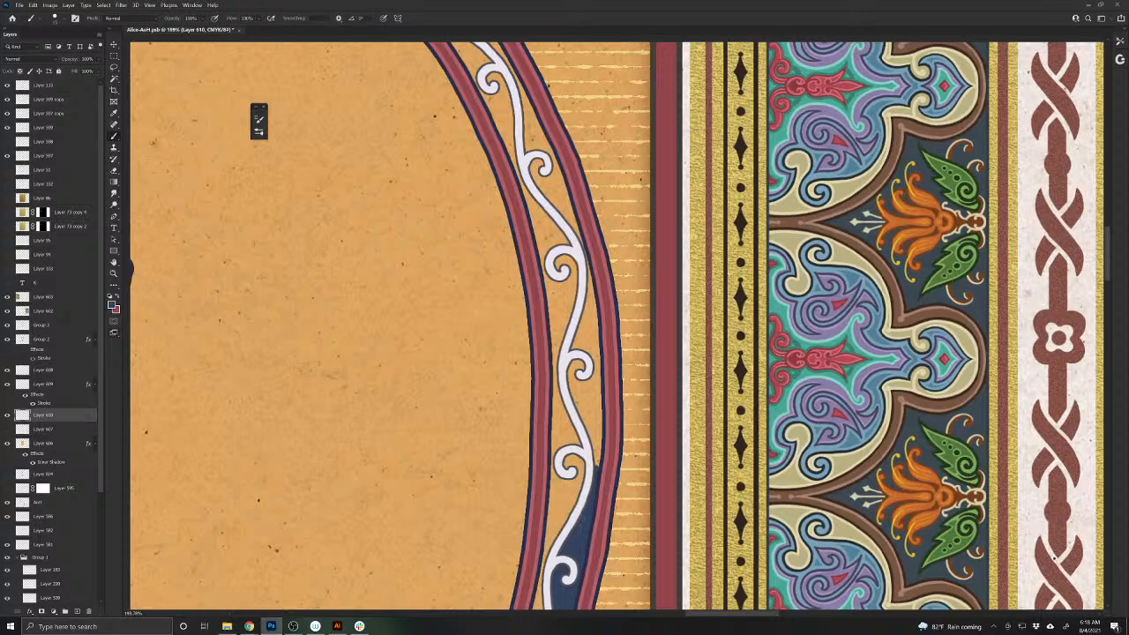
mouse_move(592, 413)
mouse_down()
mouse_move(598, 472)
mouse_move(596, 425)
mouse_move(572, 365)
mouse_move(582, 389)
mouse_move(593, 364)
mouse_move(600, 411)
mouse_move(582, 398)
mouse_up()
mouse_move(581, 324)
mouse_down()
mouse_move(570, 355)
mouse_move(585, 250)
mouse_move(596, 331)
mouse_move(588, 307)
mouse_move(584, 353)
mouse_up()
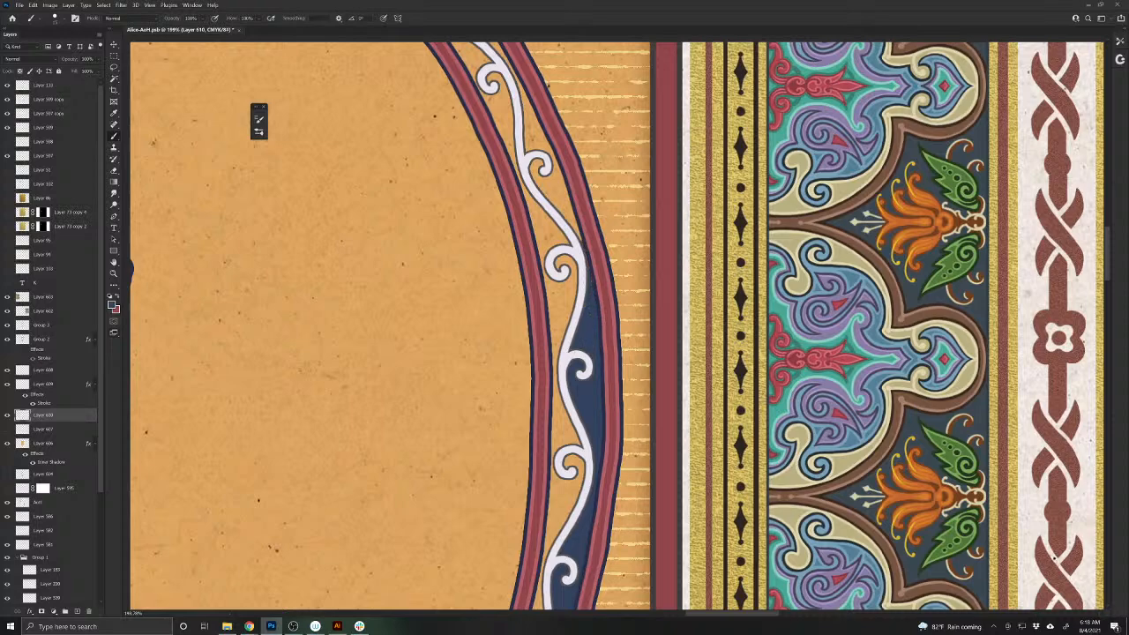
drag(517, 251, 558, 530)
mouse_move(580, 393)
mouse_down()
mouse_move(587, 423)
mouse_move(573, 387)
mouse_up()
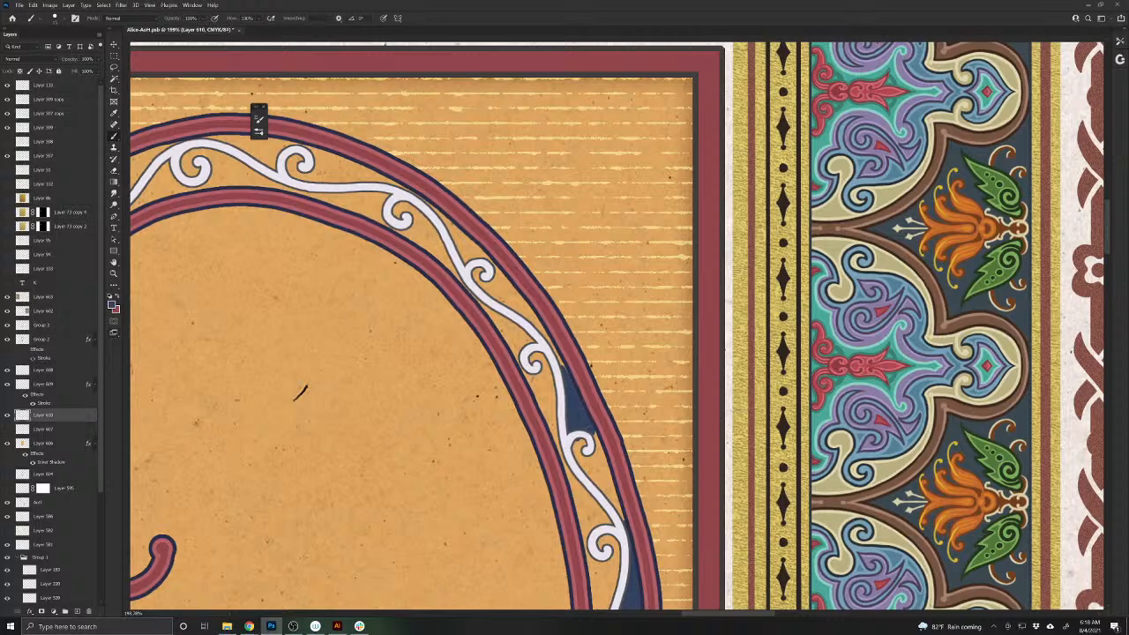
mouse_move(594, 434)
mouse_down()
mouse_move(614, 498)
mouse_move(577, 446)
mouse_move(595, 483)
mouse_move(600, 463)
mouse_up()
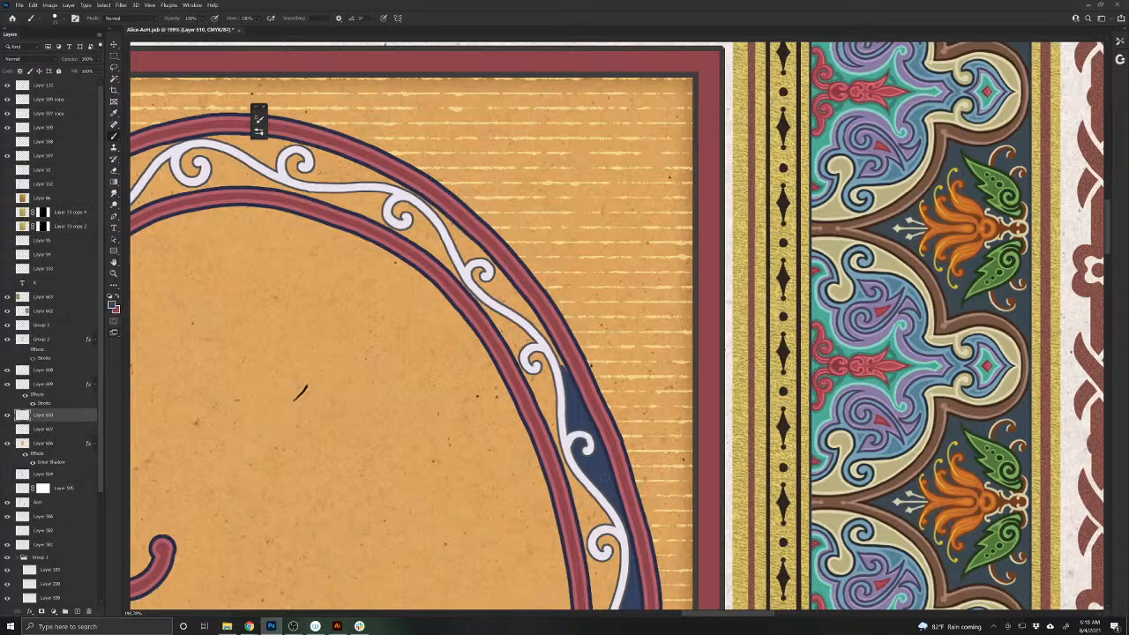
- Fill the outer gaps along the heart's upper-right curve with dark blue, up to the curl near the lobe's top
drag(300, 392, 379, 524)
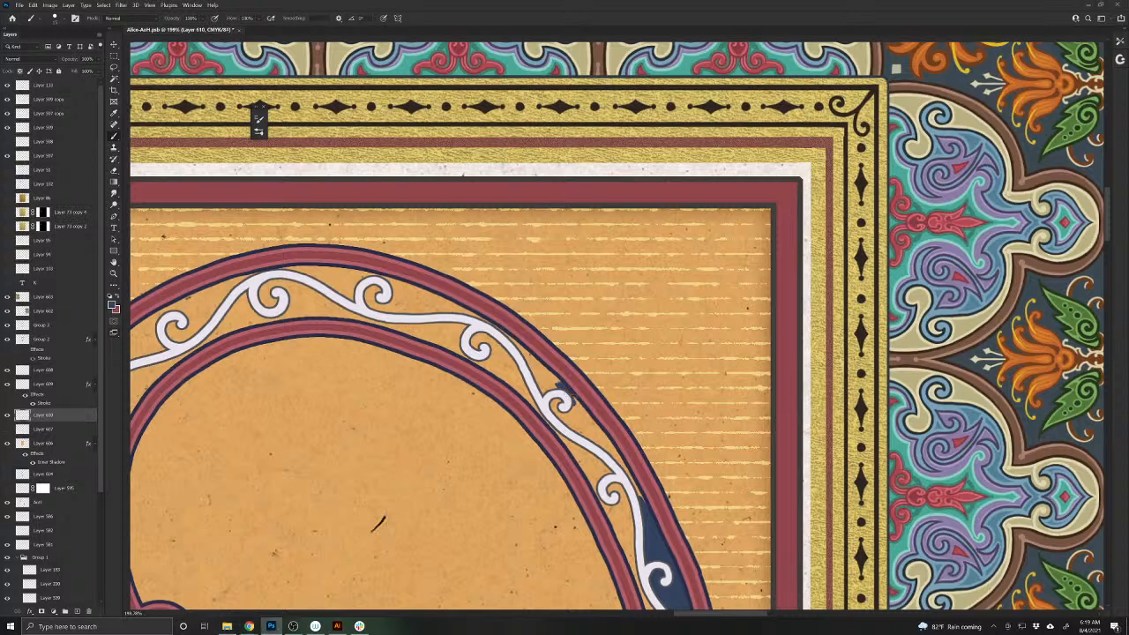
mouse_move(578, 402)
mouse_down()
mouse_move(557, 414)
mouse_move(598, 438)
mouse_up()
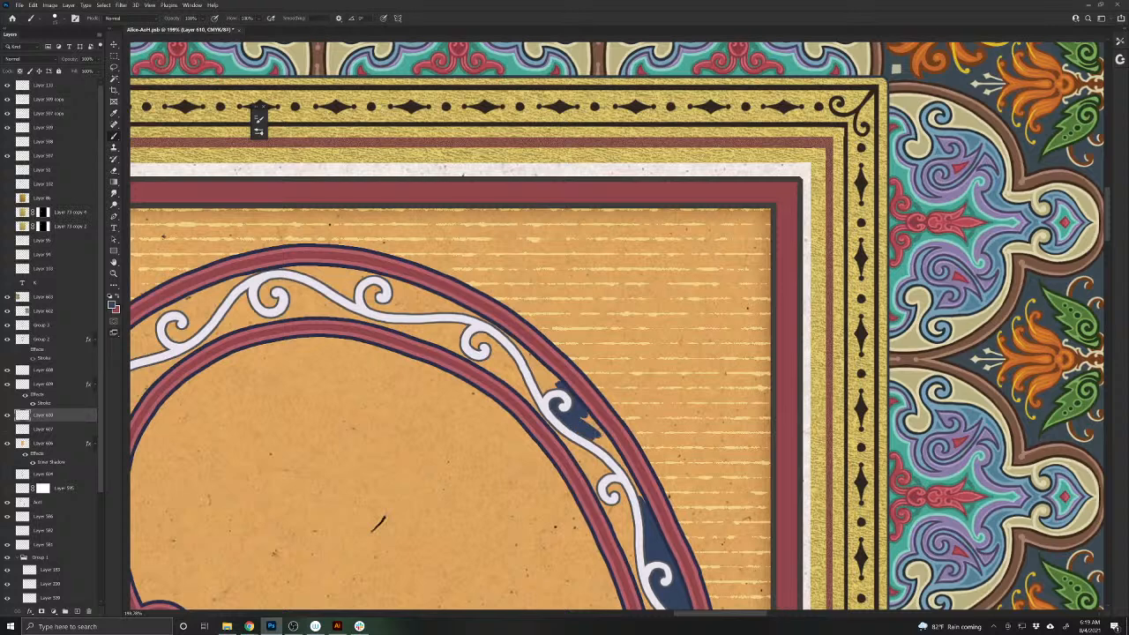
drag(600, 436, 617, 455)
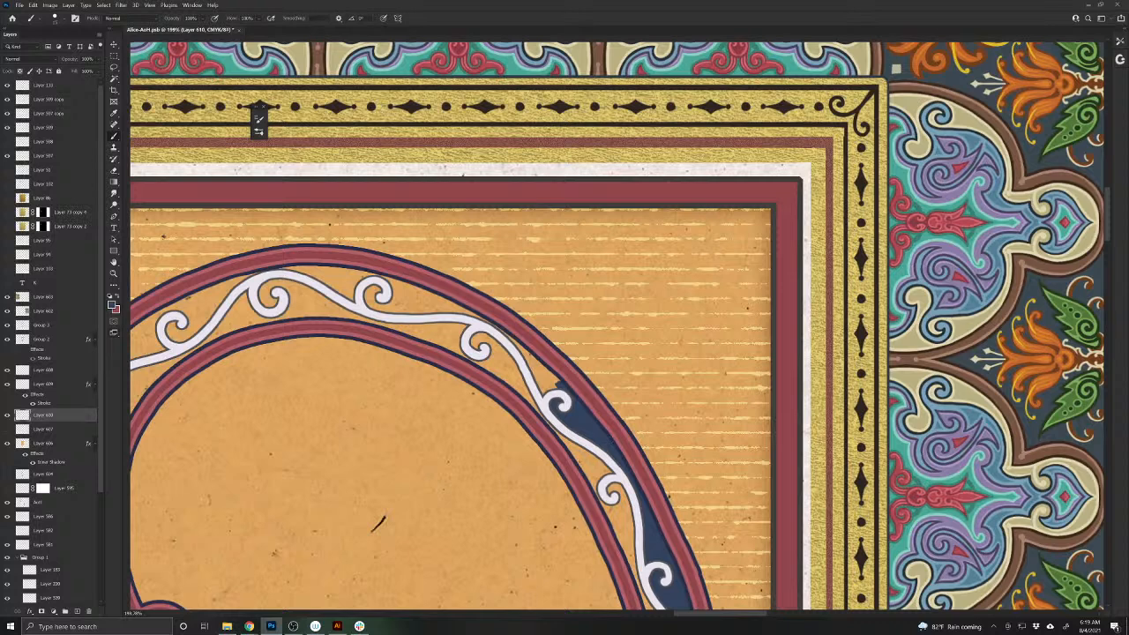
mouse_move(559, 385)
mouse_down()
mouse_move(529, 362)
mouse_move(543, 405)
mouse_up()
mouse_move(533, 361)
mouse_down()
mouse_move(445, 307)
mouse_move(367, 305)
mouse_move(370, 287)
mouse_move(402, 293)
mouse_move(375, 275)
mouse_move(439, 297)
mouse_up()
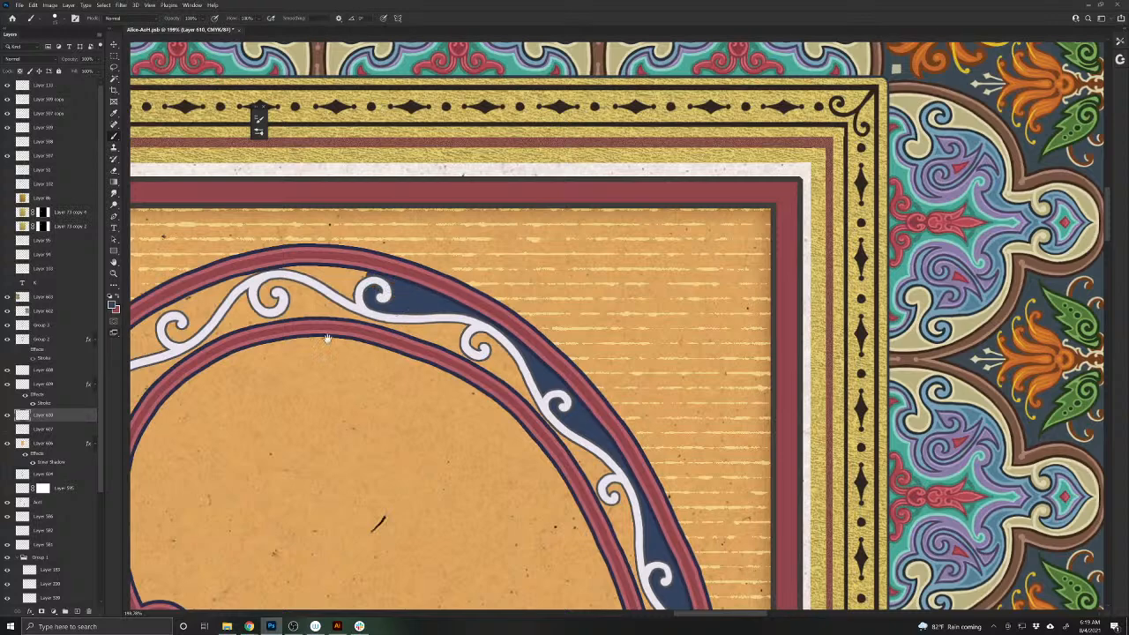
- Extend the dark blue outer fill over the heart's top lobe and down the central cleft to the vine's end
drag(326, 338, 578, 461)
mouse_move(525, 393)
mouse_down()
mouse_move(621, 407)
mouse_move(564, 394)
mouse_move(610, 431)
mouse_up()
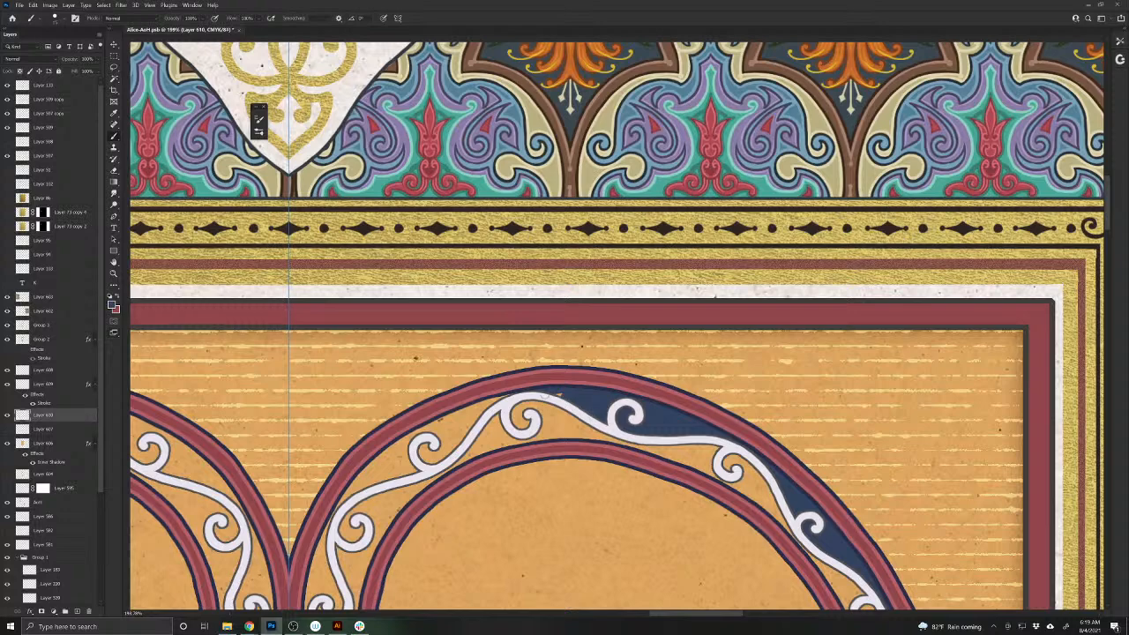
mouse_move(501, 398)
mouse_down()
mouse_move(421, 466)
mouse_move(430, 428)
mouse_move(414, 437)
mouse_move(477, 405)
mouse_move(440, 425)
mouse_move(454, 423)
mouse_up()
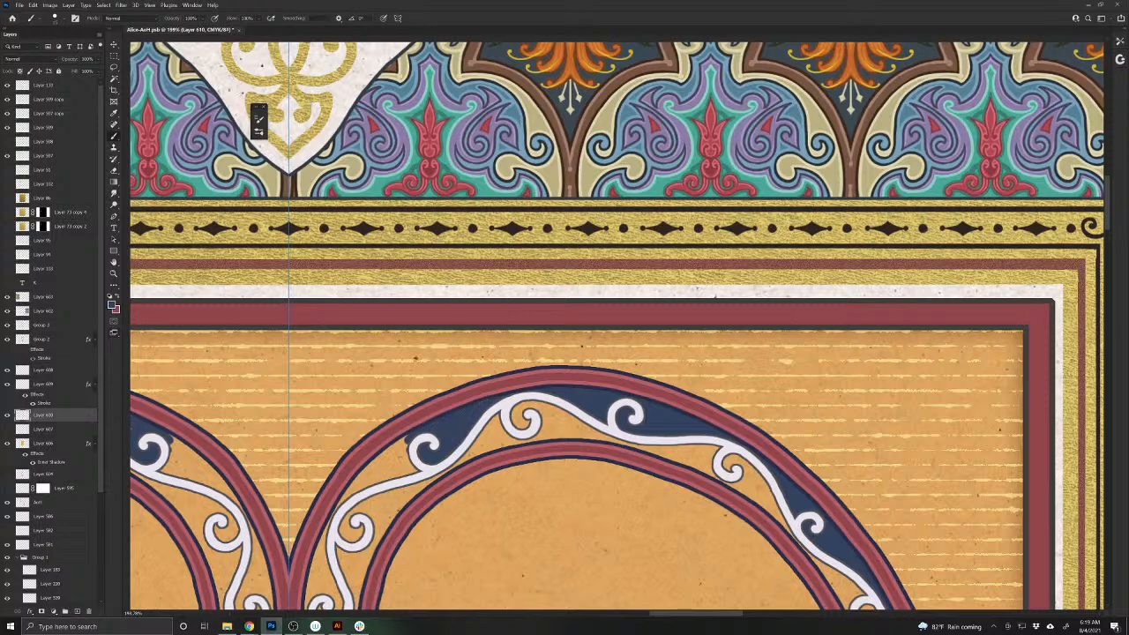
mouse_move(391, 469)
mouse_down()
mouse_move(615, 342)
mouse_move(596, 310)
mouse_move(579, 339)
mouse_move(592, 353)
mouse_move(566, 359)
mouse_move(567, 347)
mouse_move(533, 407)
mouse_move(542, 484)
mouse_move(535, 460)
mouse_move(521, 464)
mouse_move(521, 441)
mouse_move(525, 455)
mouse_move(532, 448)
mouse_up()
mouse_move(534, 505)
mouse_down()
mouse_move(525, 529)
mouse_move(514, 501)
mouse_up()
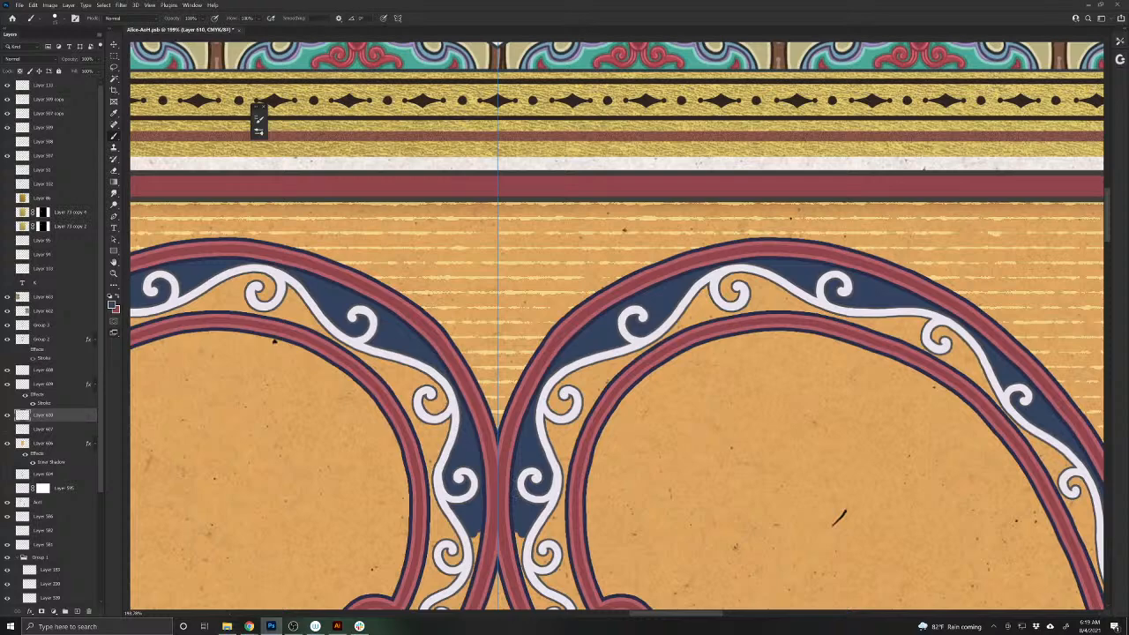
mouse_move(520, 559)
mouse_down()
mouse_move(485, 328)
mouse_move(519, 402)
mouse_move(545, 398)
mouse_move(538, 430)
mouse_move(557, 457)
mouse_up()
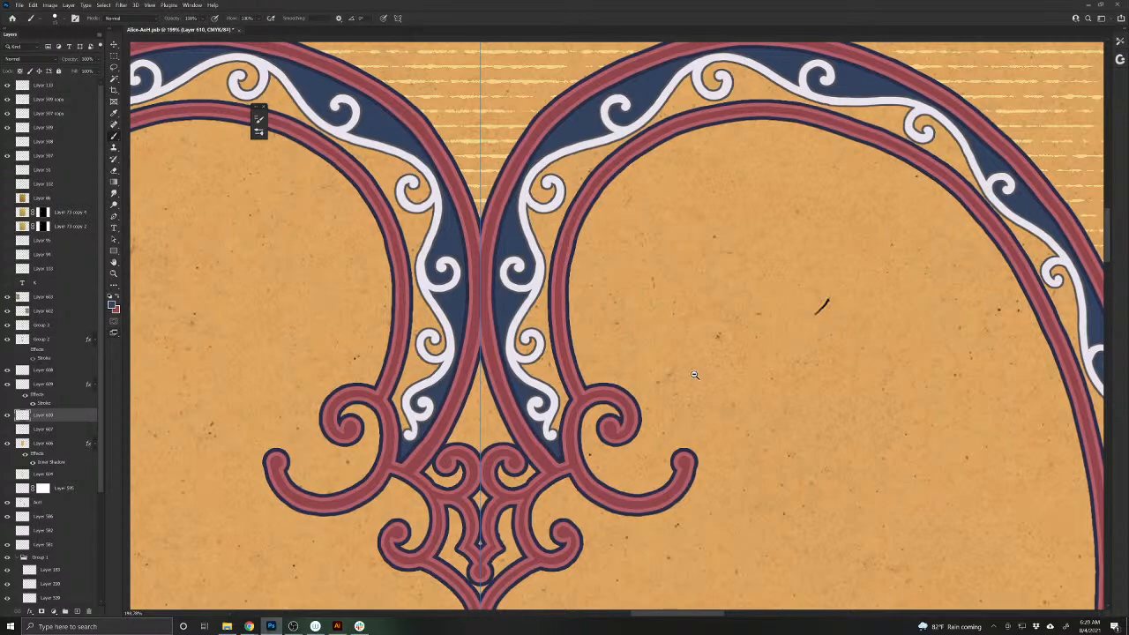
- Sample the gray-brown behind the neighboring card's white vine and start painting it into the inner gaps on the heart's right side
drag(694, 375, 584, 381)
drag(787, 385, 520, 224)
drag(727, 382, 766, 411)
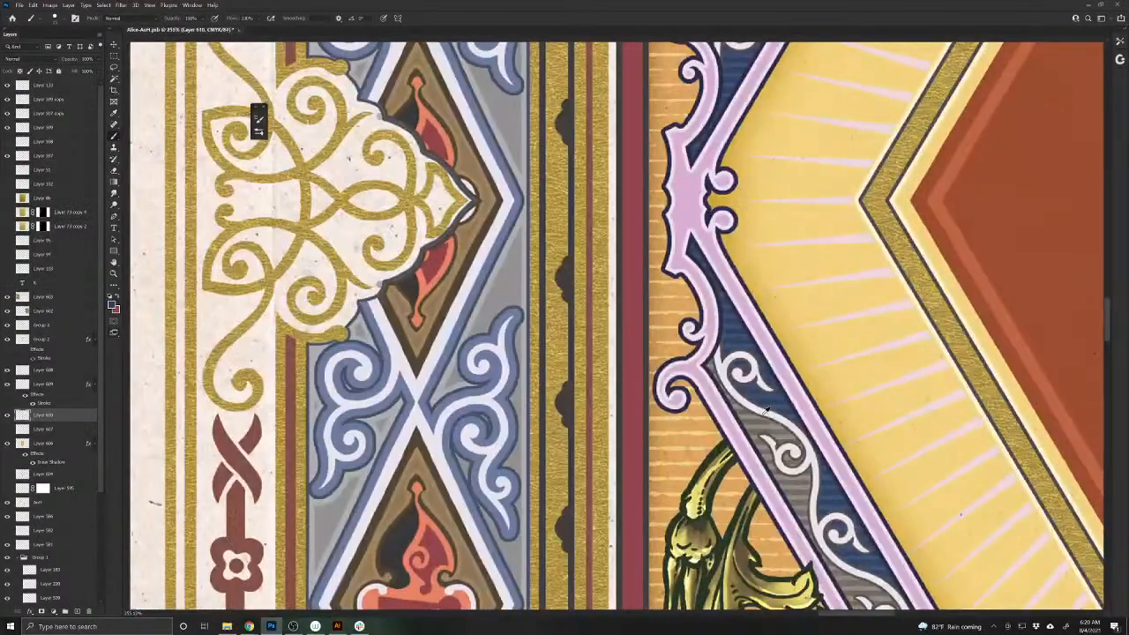
scroll(371, 381, left, 15)
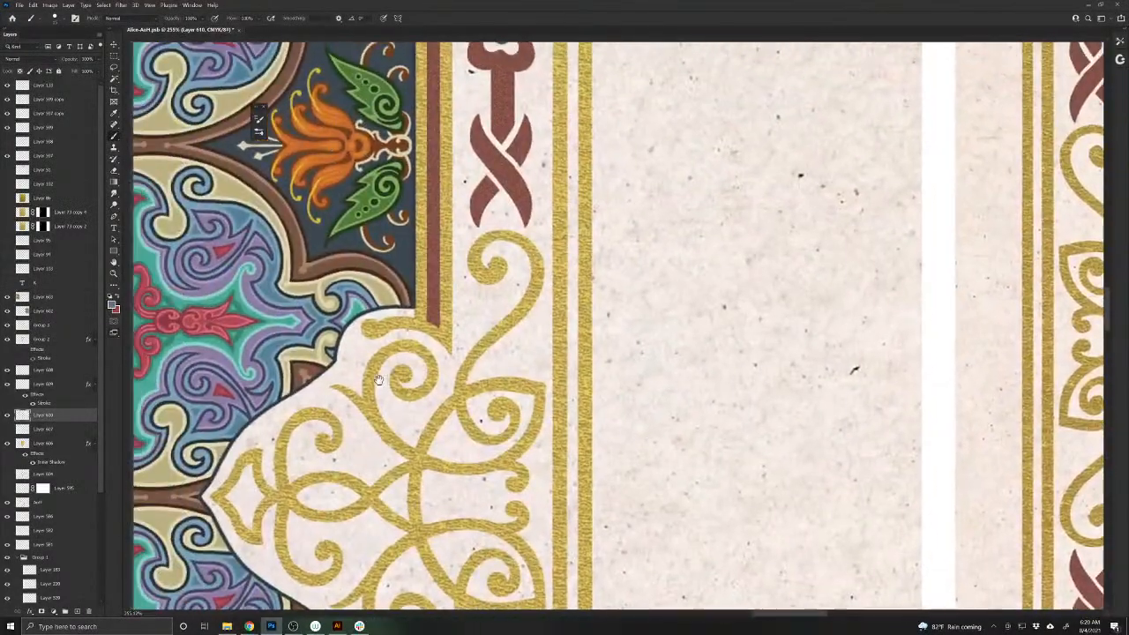
scroll(690, 534, left, 15)
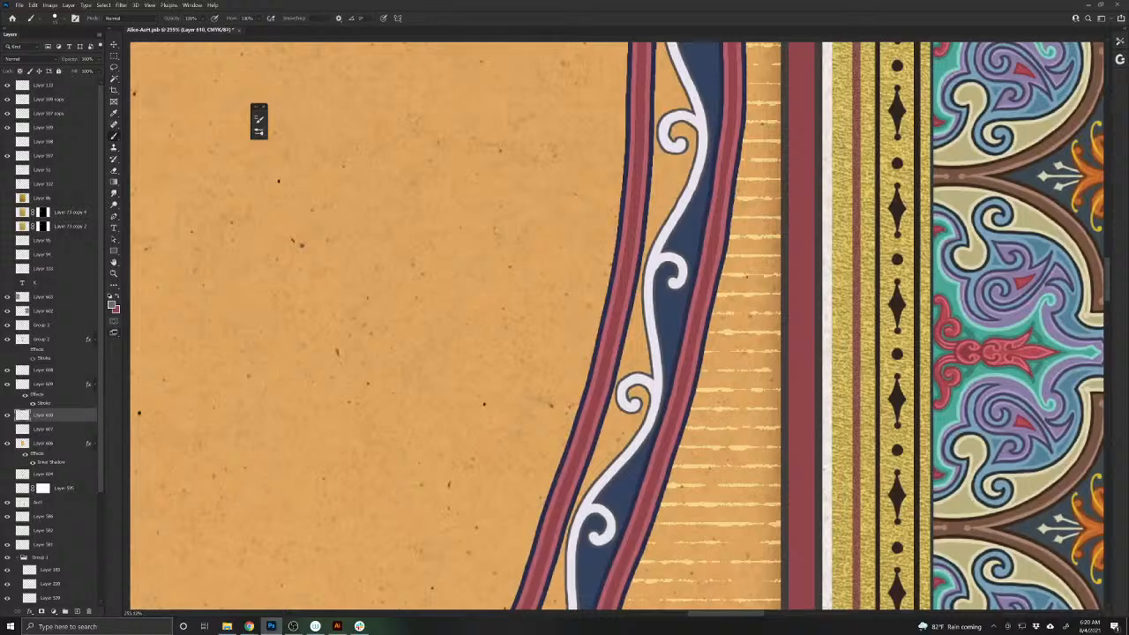
mouse_move(644, 396)
mouse_down()
mouse_move(635, 416)
mouse_move(608, 404)
mouse_move(640, 271)
mouse_up()
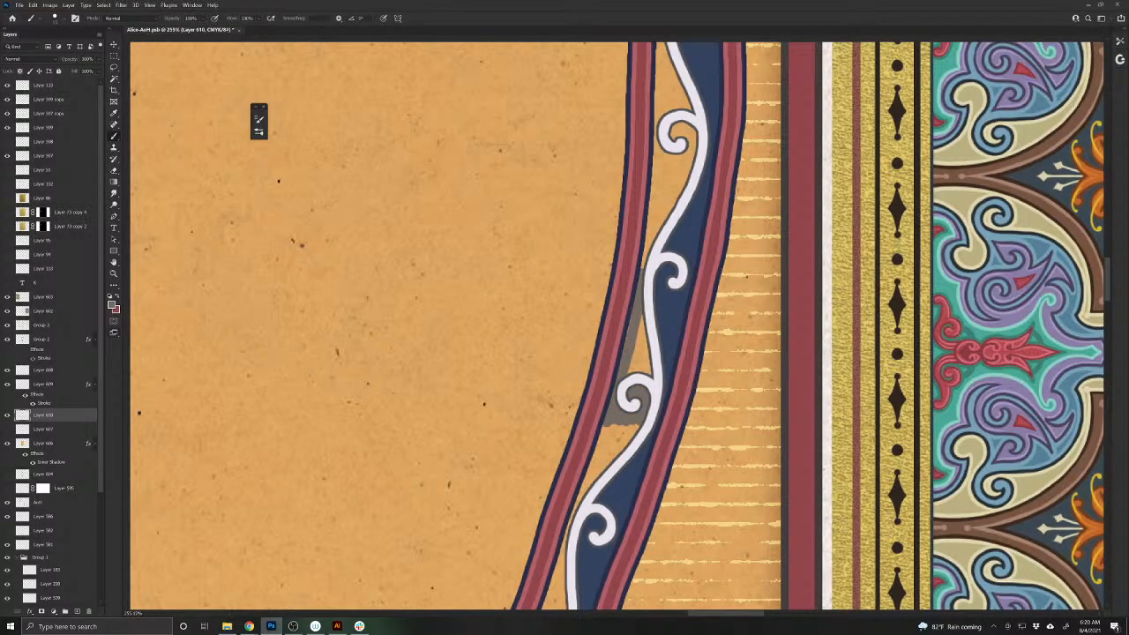
- Paint gray-brown between the vine and the inner red border down the lower bend of the heart's right side
mouse_move(640, 317)
mouse_down()
mouse_move(634, 379)
mouse_move(651, 370)
mouse_move(633, 430)
mouse_move(592, 472)
mouse_move(563, 555)
mouse_move(601, 284)
mouse_move(637, 331)
mouse_move(624, 275)
mouse_move(612, 343)
mouse_move(587, 390)
mouse_up()
mouse_move(621, 348)
mouse_down()
mouse_move(609, 386)
mouse_move(568, 425)
mouse_move(547, 519)
mouse_move(536, 494)
mouse_move(512, 552)
mouse_move(547, 526)
mouse_up()
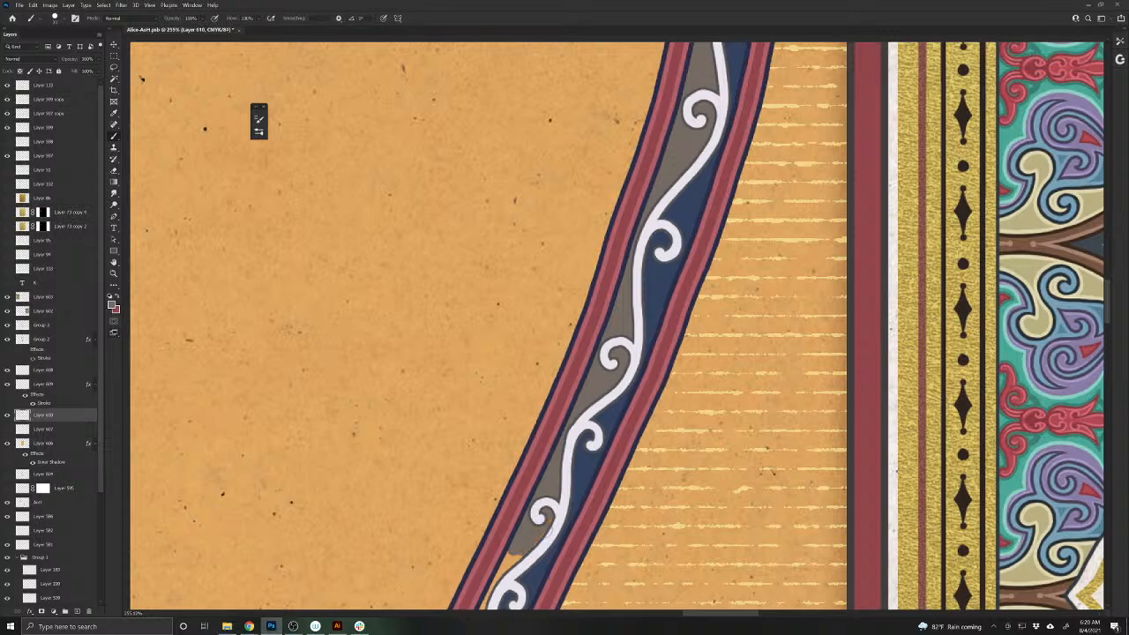
mouse_move(489, 561)
mouse_down()
mouse_move(630, 341)
mouse_move(643, 349)
mouse_move(612, 454)
mouse_move(586, 489)
mouse_move(584, 460)
mouse_move(575, 507)
mouse_up()
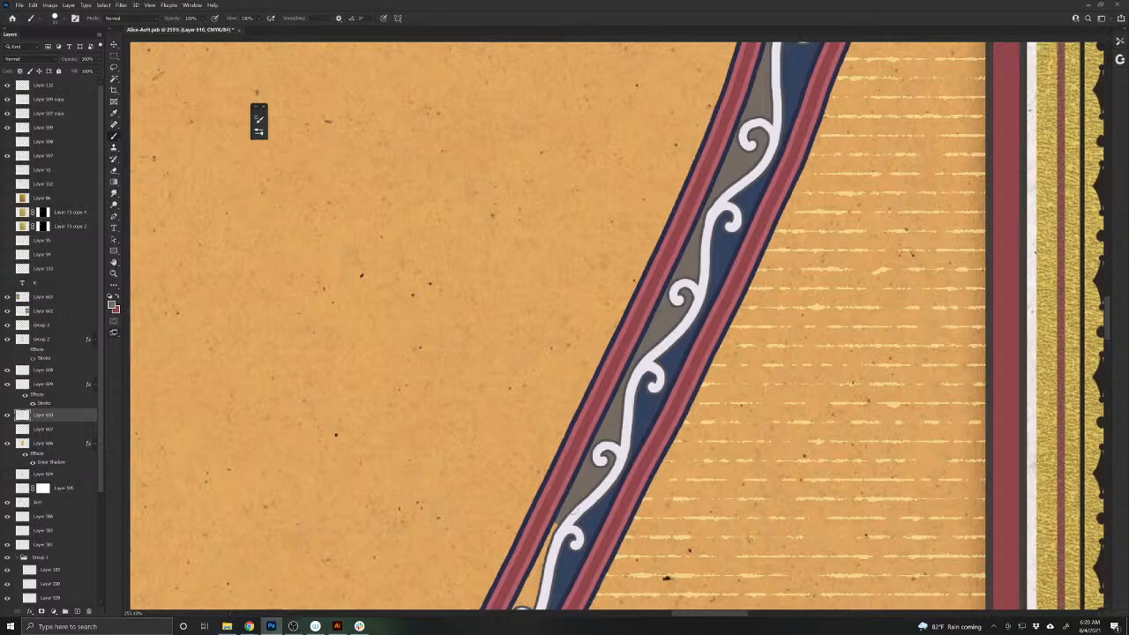
drag(510, 568, 636, 353)
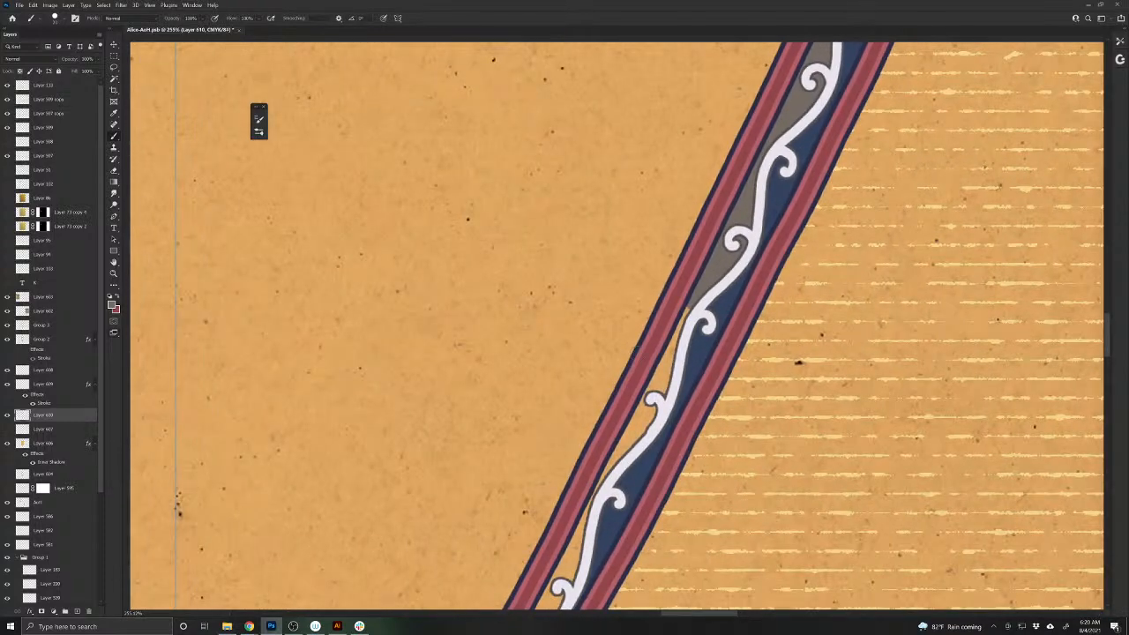
- Continue the gray-brown inner fill down the heart's straight lower side to the curls beside the central ornament
mouse_move(696, 311)
mouse_down()
mouse_move(642, 435)
mouse_move(631, 453)
mouse_move(634, 425)
mouse_move(608, 467)
mouse_move(556, 583)
mouse_move(554, 373)
mouse_move(600, 256)
mouse_up()
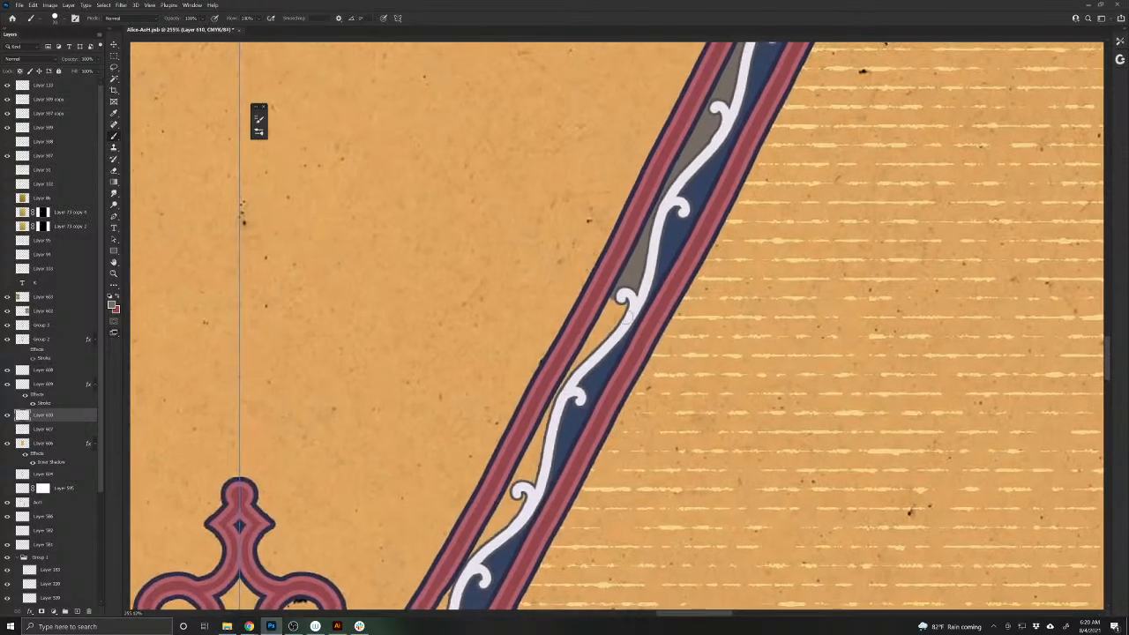
mouse_move(623, 321)
mouse_down()
mouse_move(606, 344)
mouse_move(611, 309)
mouse_move(529, 476)
mouse_move(529, 450)
mouse_move(505, 529)
mouse_move(481, 545)
mouse_up()
drag(409, 523, 615, 318)
mouse_move(679, 367)
mouse_down()
mouse_move(663, 431)
mouse_move(591, 481)
mouse_move(633, 457)
mouse_move(610, 492)
mouse_up()
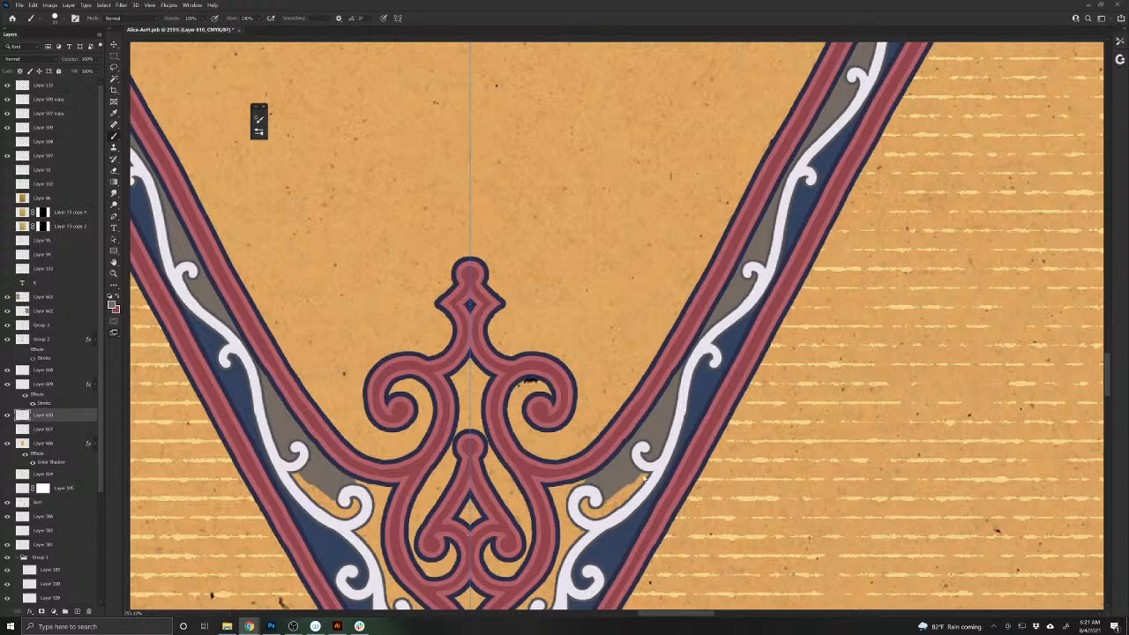
- Fill the gaps between vine and central ornament with gray-brown, down around its stem to the small white motif
mouse_move(644, 477)
mouse_down()
mouse_move(589, 508)
mouse_move(564, 490)
mouse_move(580, 548)
mouse_move(552, 585)
mouse_move(540, 421)
mouse_move(569, 415)
mouse_move(520, 475)
mouse_move(552, 451)
mouse_move(578, 466)
mouse_move(573, 498)
mouse_move(521, 567)
mouse_up()
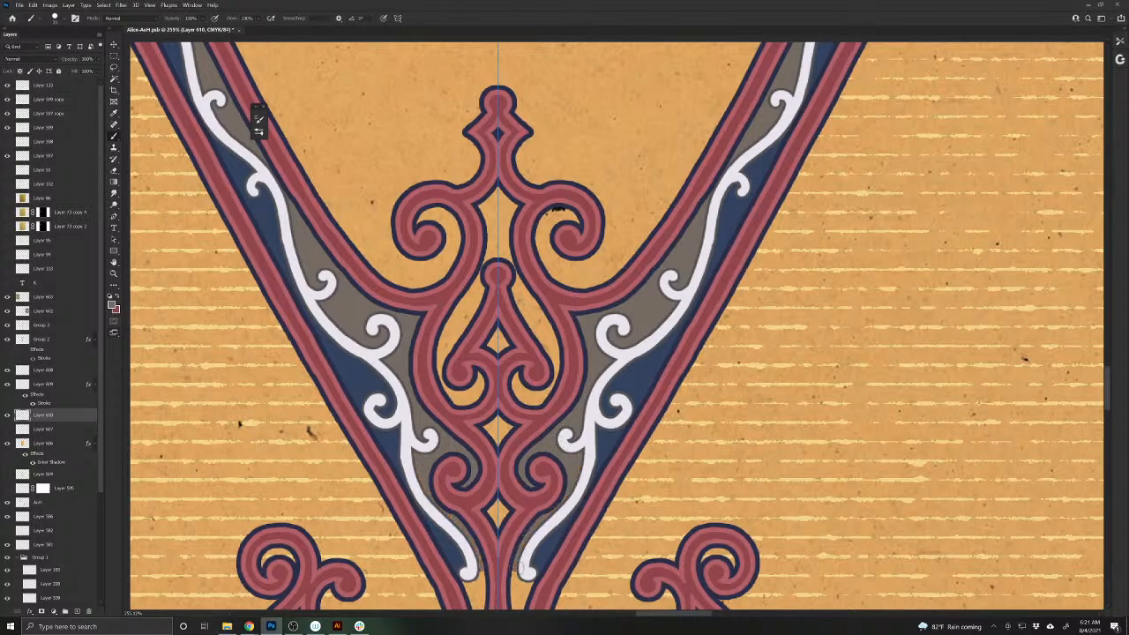
drag(465, 615, 499, 465)
mouse_move(551, 415)
mouse_down()
mouse_move(549, 529)
mouse_move(540, 499)
mouse_move(570, 576)
mouse_up()
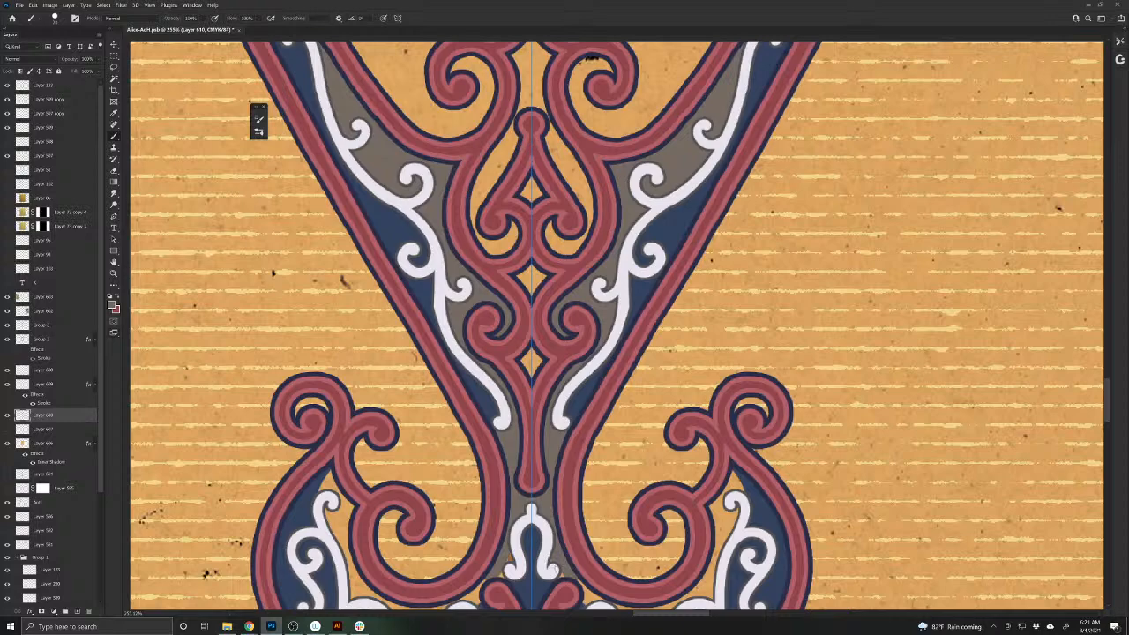
- Fill the inner gaps and spirals of the two lower scroll lobes with gray-brown up to their pointed tops
key(space)
drag(473, 551, 411, 414)
mouse_move(519, 440)
mouse_down()
mouse_move(524, 462)
mouse_move(589, 471)
mouse_move(598, 484)
mouse_move(579, 489)
mouse_move(600, 519)
mouse_move(642, 508)
mouse_move(628, 480)
mouse_move(623, 501)
mouse_move(599, 506)
mouse_up()
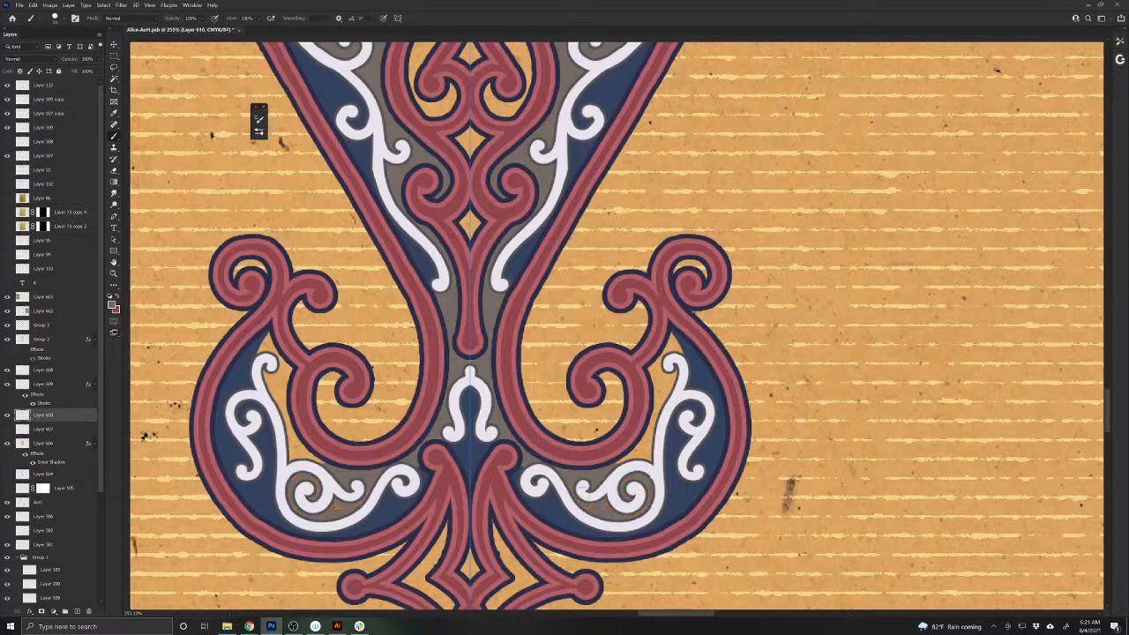
mouse_move(669, 384)
mouse_down()
mouse_move(656, 430)
mouse_move(654, 353)
mouse_move(672, 336)
mouse_move(669, 351)
mouse_up()
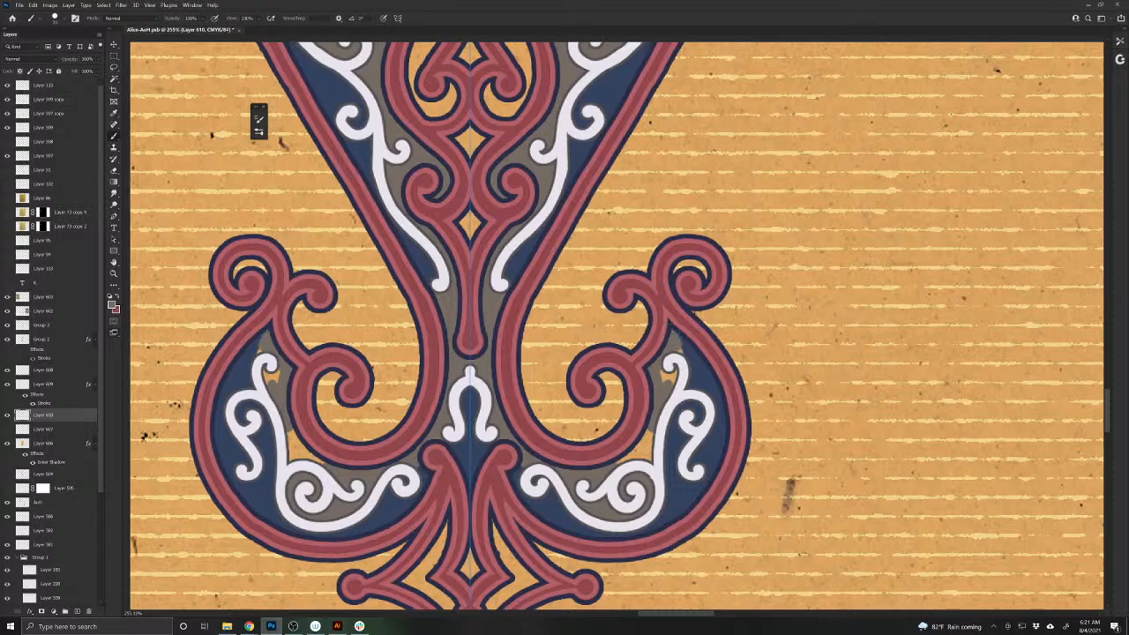
drag(655, 431, 632, 466)
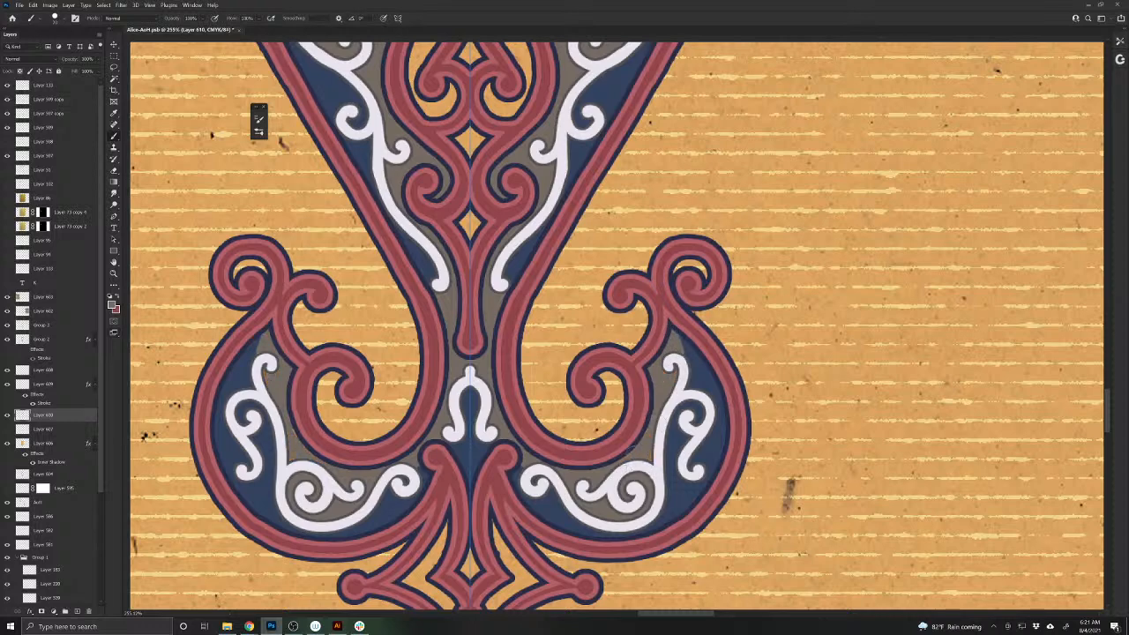
- Paint gray-brown into the side openings of the red pointed ornament below the two scroll lobes
drag(533, 484, 583, 374)
mouse_move(550, 412)
mouse_down()
mouse_move(557, 454)
mouse_move(582, 473)
mouse_move(541, 499)
mouse_up()
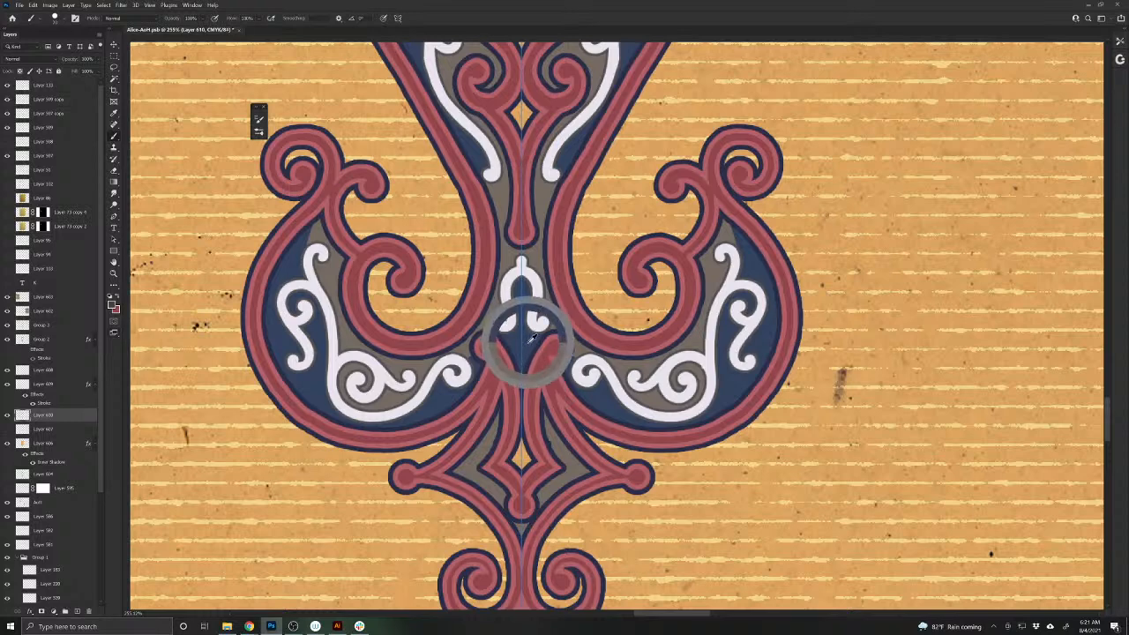
- Repaint the backing around the small white motif and inside the pointed ornament beneath the lower scroll lobes in dark blue
mouse_move(548, 414)
mouse_down()
mouse_move(554, 450)
mouse_move(583, 467)
mouse_move(542, 502)
mouse_up()
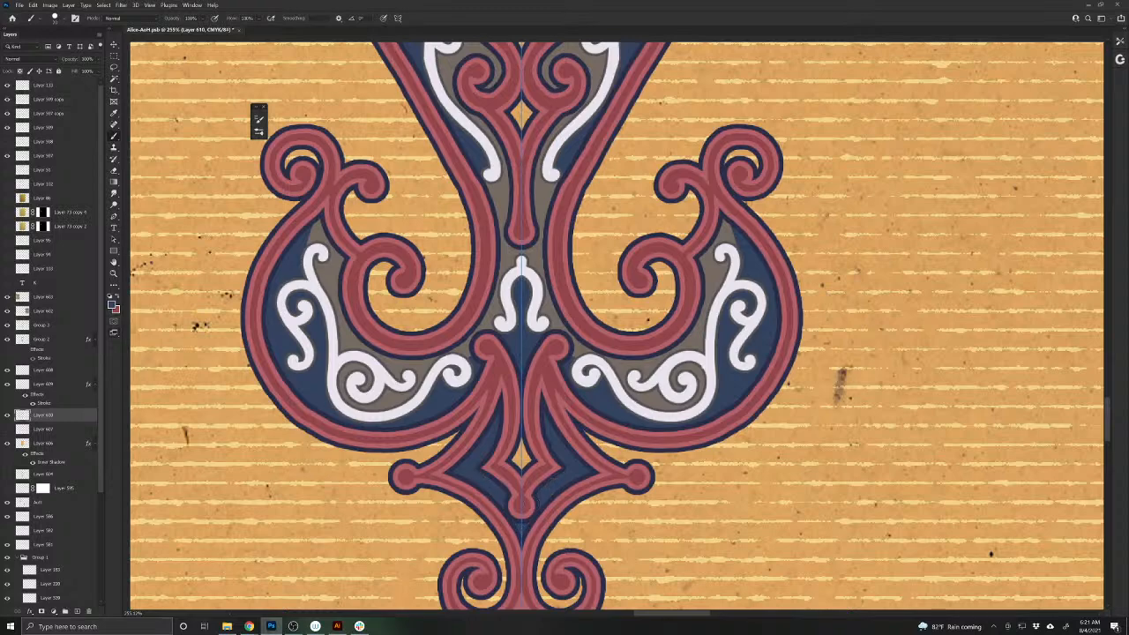
scroll(492, 491, down, 5)
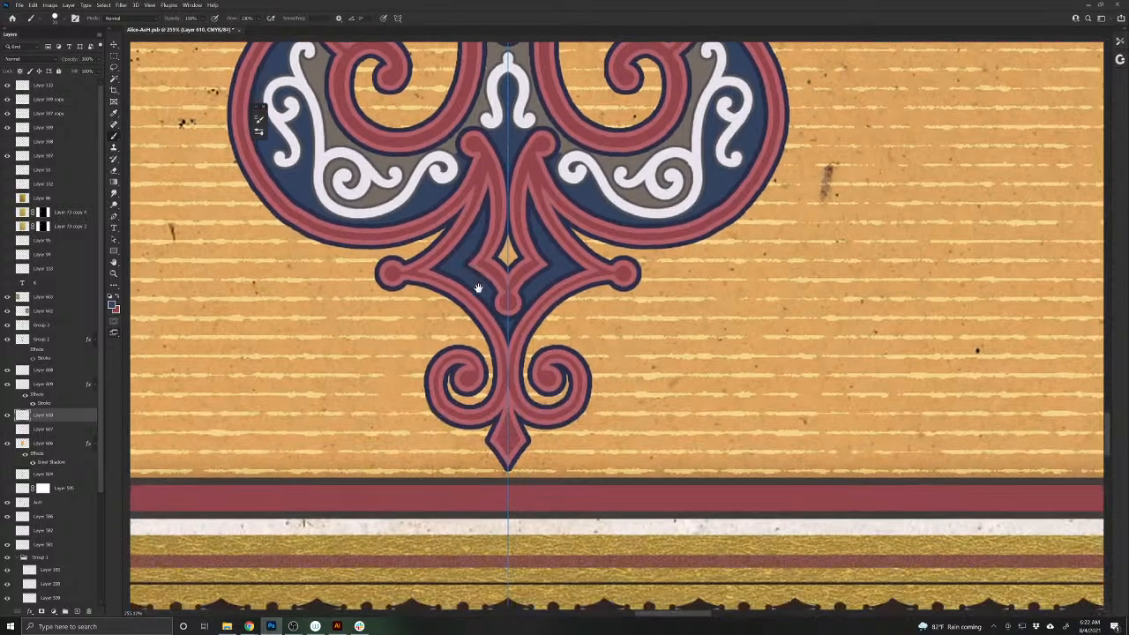
scroll(512, 476, up, 10)
drag(494, 441, 471, 487)
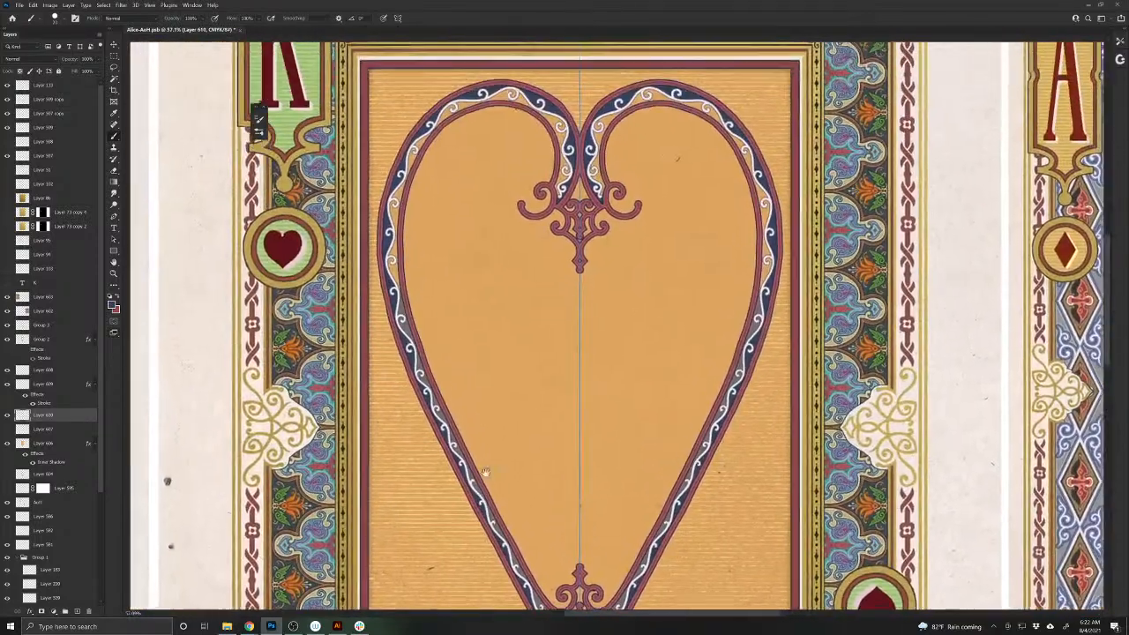
key(super)
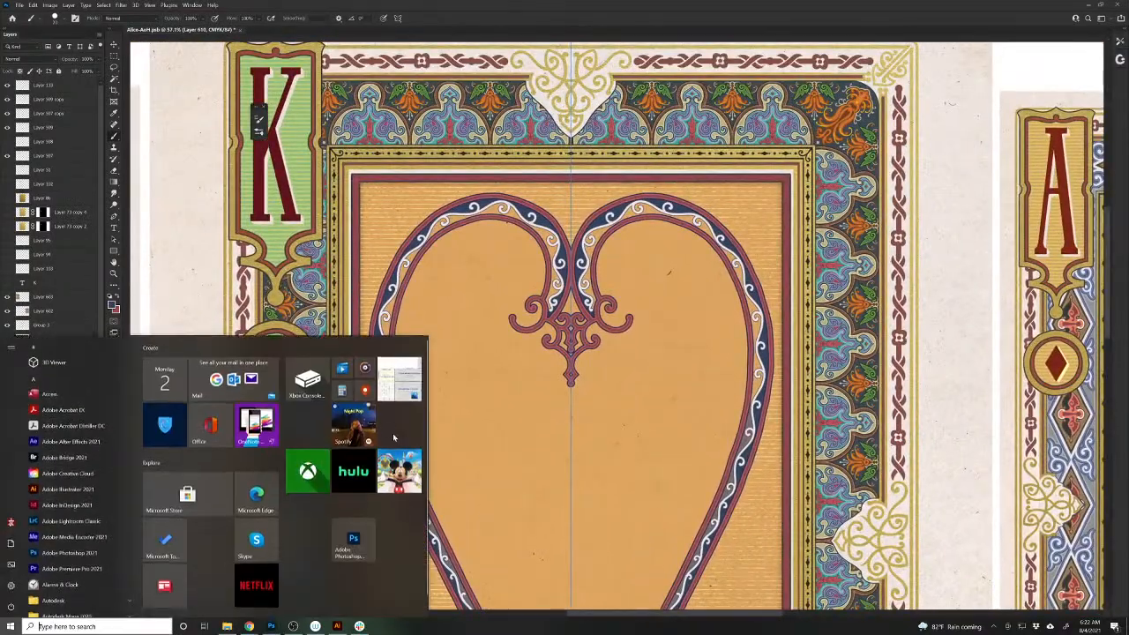
key(super)
- Sample the gray-brown again and fill the inner vine gaps and curls up the middle of the heart's left side
alt+click(395, 436)
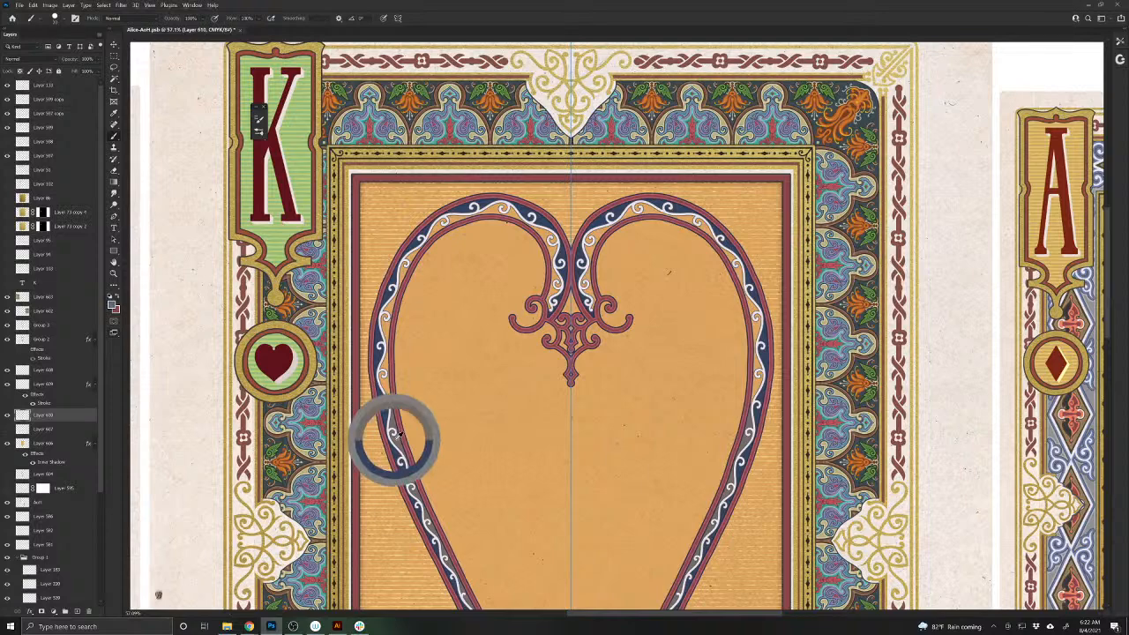
drag(387, 367, 404, 388)
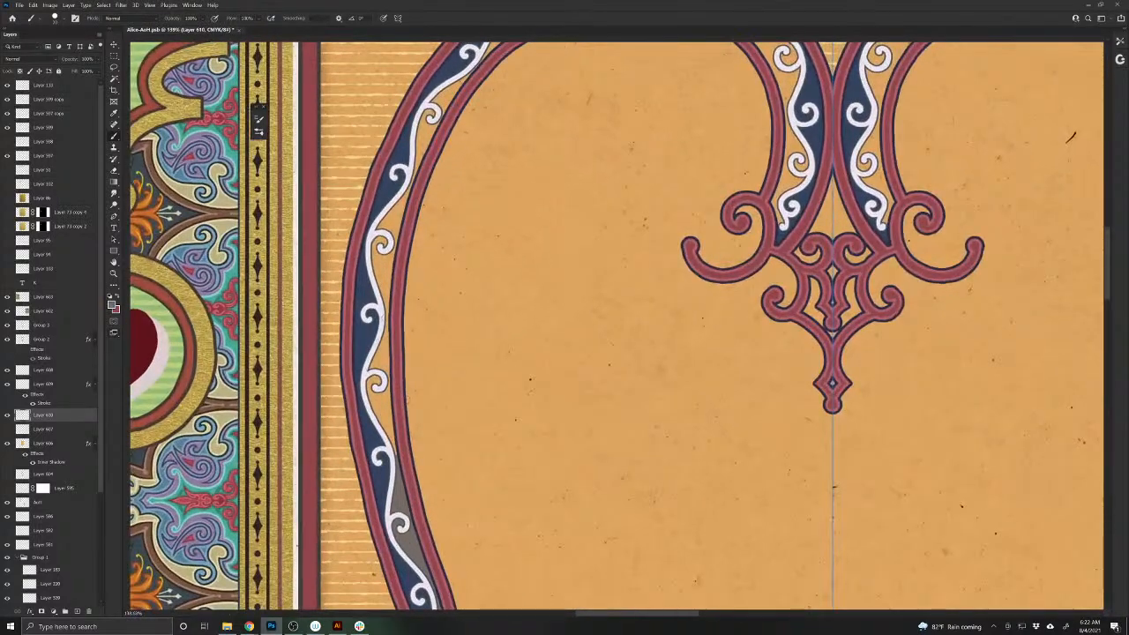
drag(385, 309, 392, 453)
drag(379, 407, 377, 432)
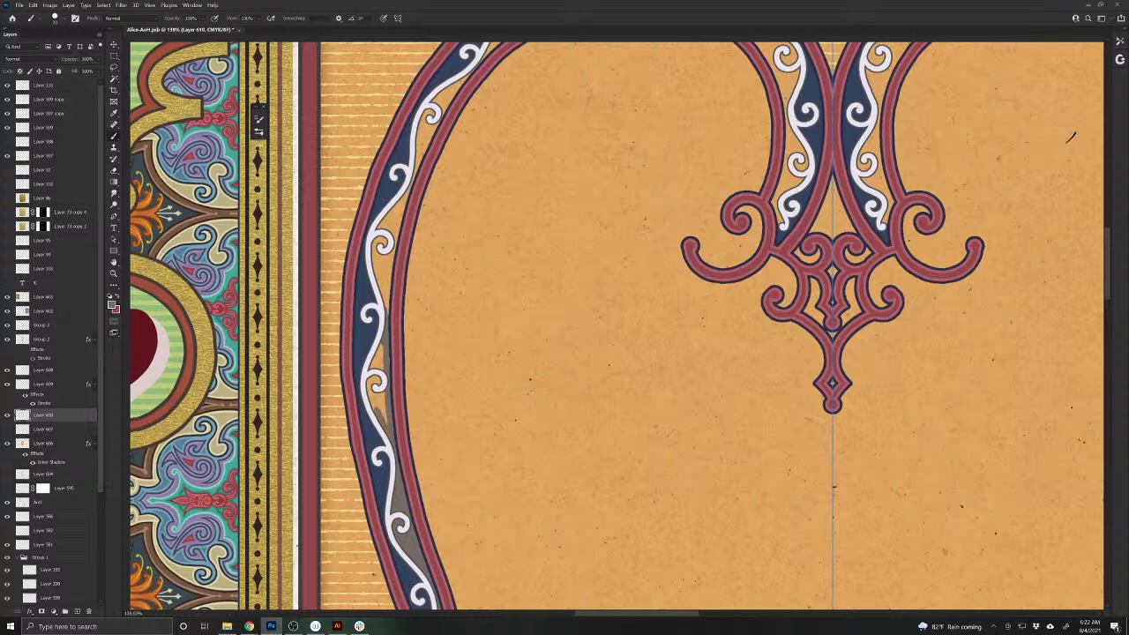
drag(376, 371, 374, 408)
mouse_move(381, 366)
mouse_down()
mouse_move(377, 399)
mouse_move(557, 556)
mouse_up()
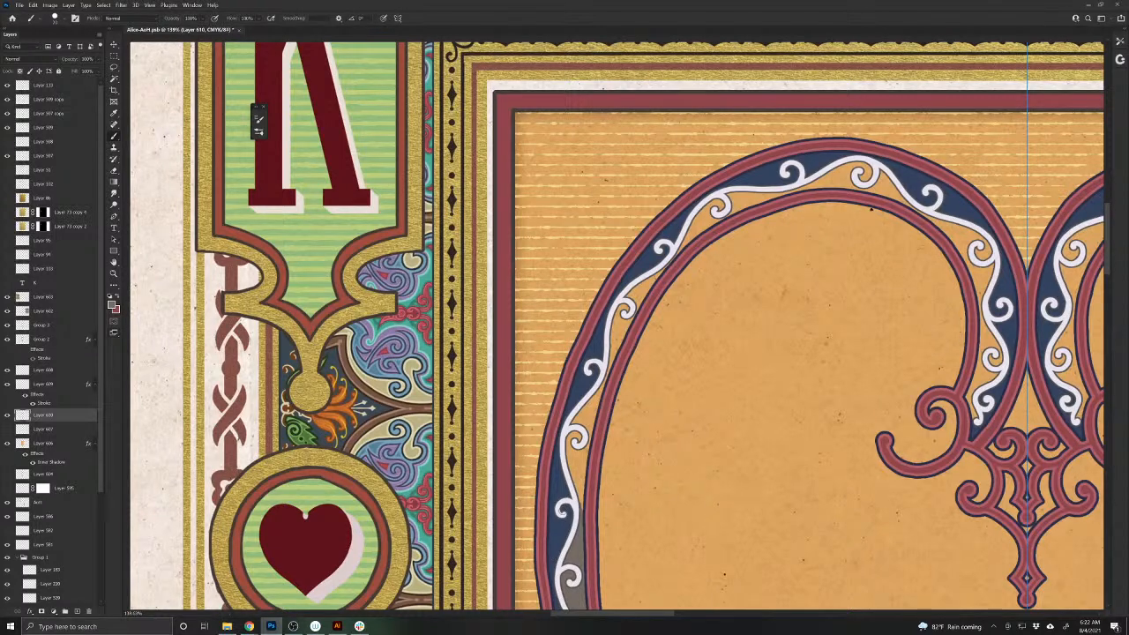
- Continue the gray-brown inner fill up the heart's left side to the shoulder where the arch begins
drag(585, 440, 581, 505)
mouse_move(580, 434)
mouse_down()
mouse_move(579, 476)
mouse_move(572, 429)
mouse_move(571, 498)
mouse_up()
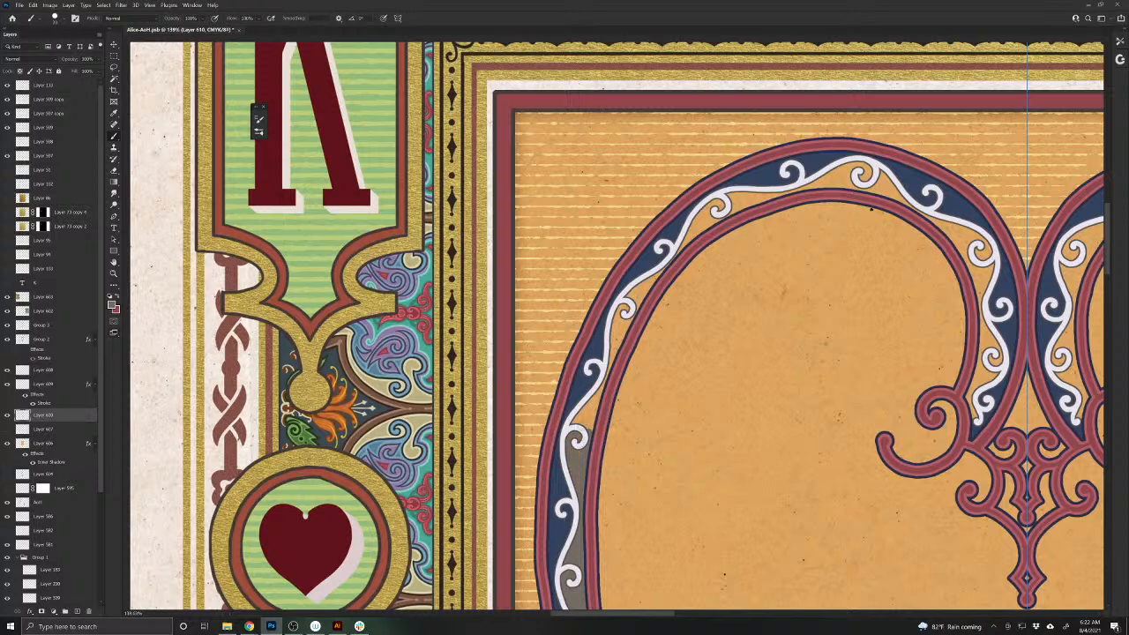
drag(589, 404, 582, 425)
drag(599, 385, 589, 431)
mouse_move(642, 288)
mouse_down()
mouse_move(617, 349)
mouse_move(644, 279)
mouse_up()
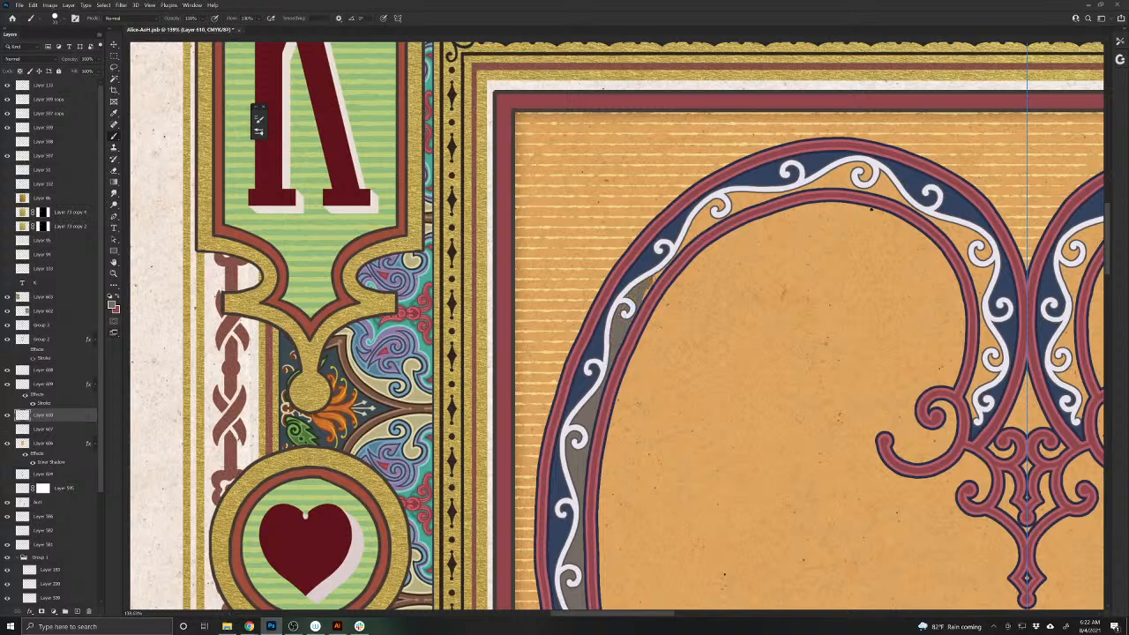
- Fill the inner gaps and spirals across the top of the heart's left arch with gray-brown, just past its crest
drag(652, 329, 472, 532)
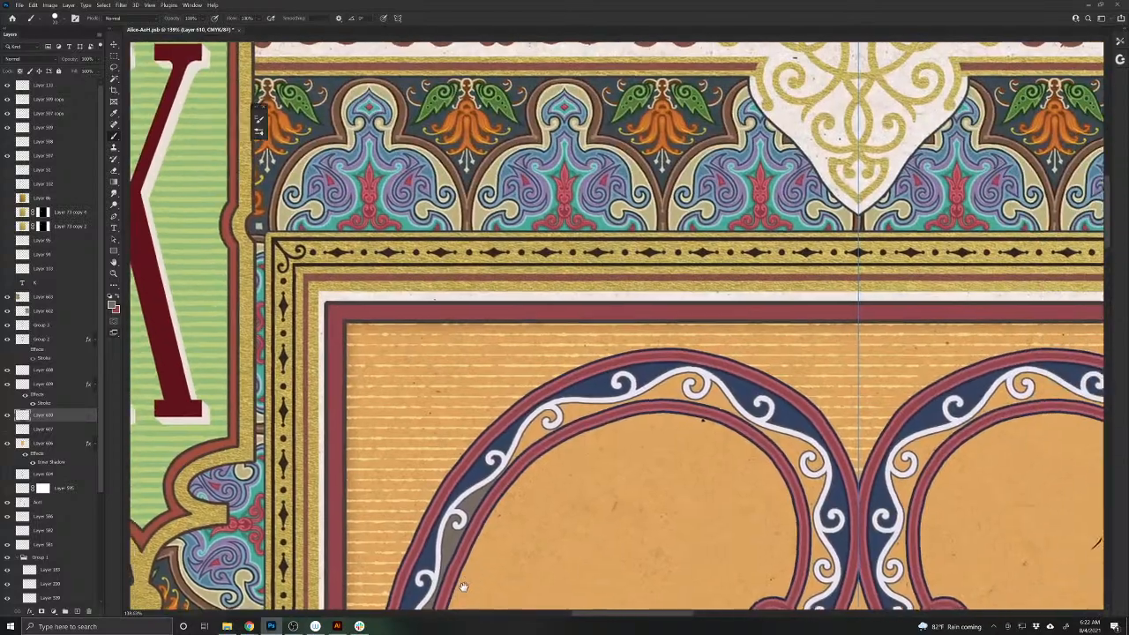
scroll(541, 432, up, 2)
scroll(549, 449, up, 3)
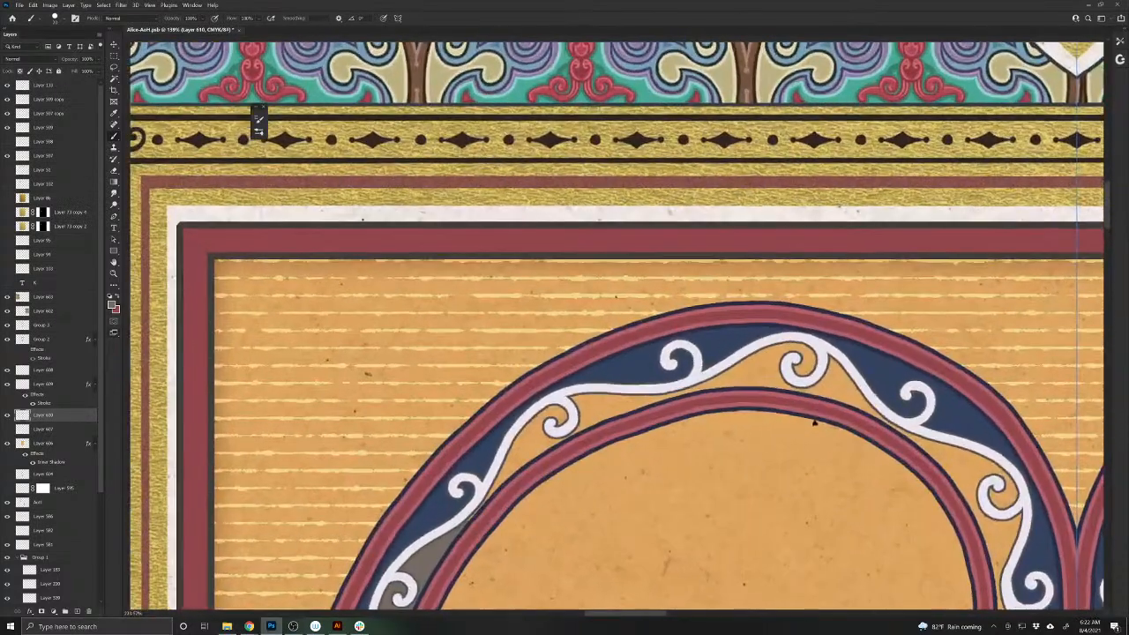
mouse_move(547, 439)
mouse_down()
mouse_move(471, 519)
mouse_move(512, 454)
mouse_move(560, 411)
mouse_move(538, 439)
mouse_up()
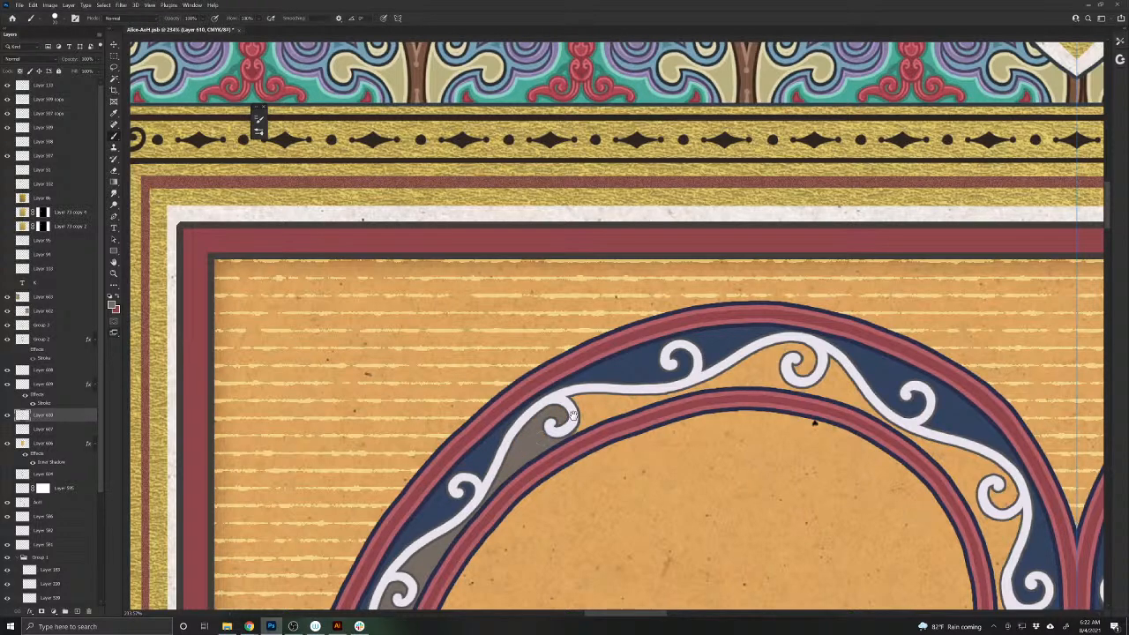
drag(623, 489, 361, 453)
mouse_move(314, 394)
mouse_down()
mouse_move(385, 361)
mouse_move(309, 364)
mouse_move(328, 379)
mouse_up()
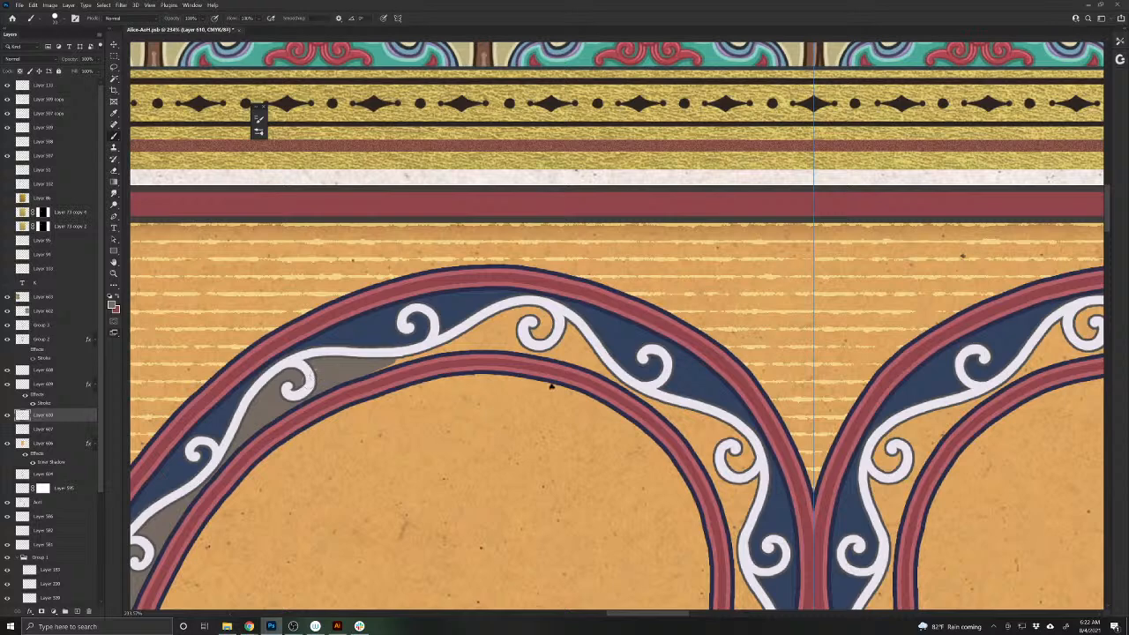
mouse_move(397, 360)
mouse_down()
mouse_move(510, 344)
mouse_move(613, 378)
mouse_move(542, 316)
mouse_move(574, 349)
mouse_move(543, 320)
mouse_move(490, 332)
mouse_up()
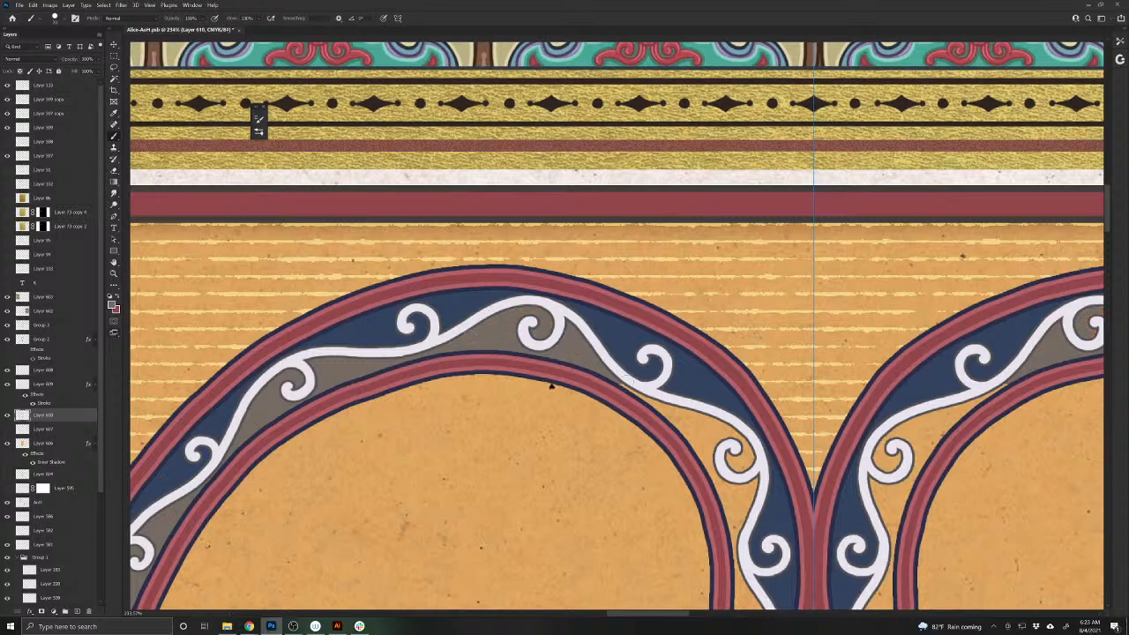
- Fill the remaining inner gaps down toward the heart's central cleft with gray-brown, ending at the vine tips above the upper ornament
mouse_move(628, 388)
mouse_down()
mouse_move(692, 438)
mouse_move(734, 554)
mouse_move(736, 489)
mouse_move(700, 441)
mouse_up()
mouse_move(665, 406)
mouse_down()
mouse_move(732, 440)
mouse_move(751, 487)
mouse_move(745, 533)
mouse_up()
mouse_move(740, 492)
mouse_down()
mouse_move(711, 428)
mouse_move(735, 464)
mouse_up()
drag(626, 573, 481, 320)
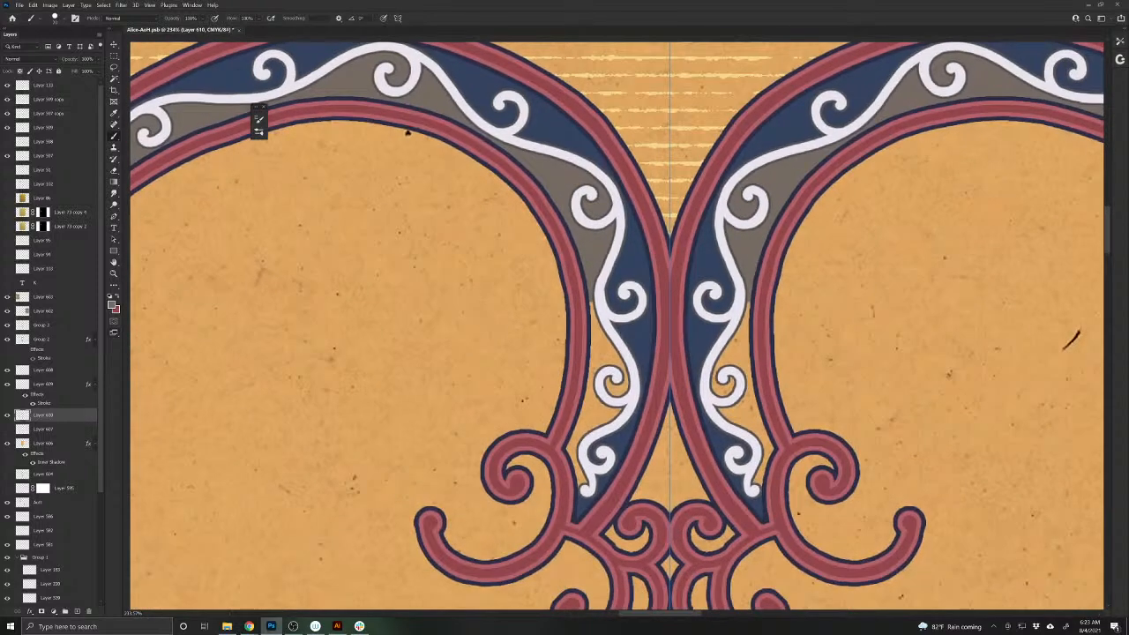
mouse_move(746, 304)
mouse_down()
mouse_move(747, 370)
mouse_move(769, 453)
mouse_move(756, 483)
mouse_up()
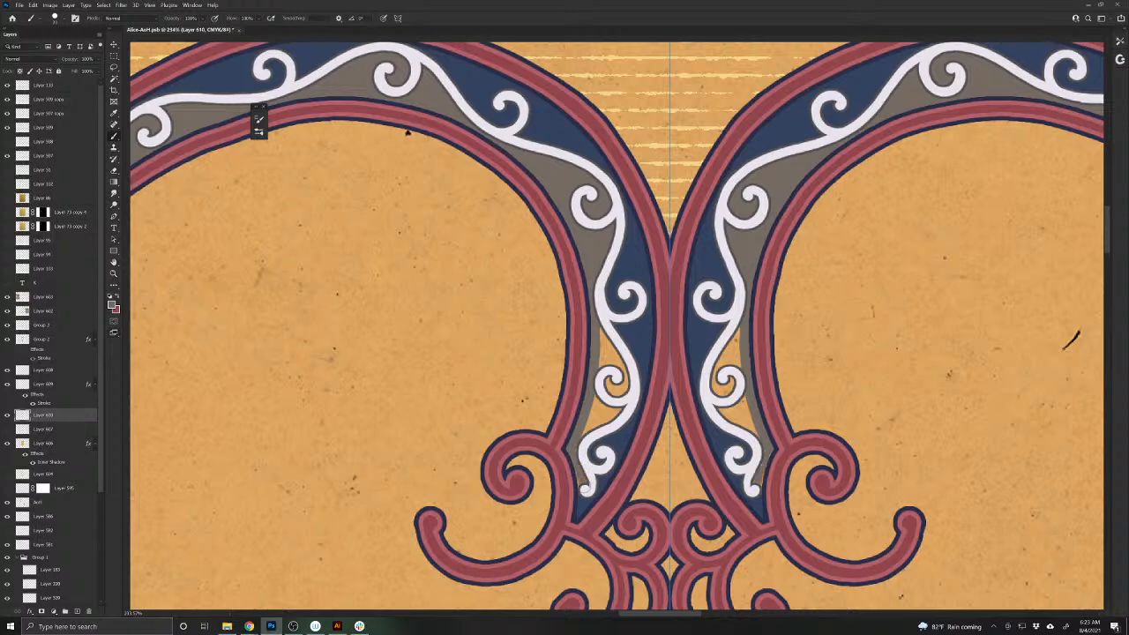
mouse_move(597, 423)
mouse_down()
mouse_move(613, 408)
mouse_move(611, 347)
mouse_move(593, 414)
mouse_up()
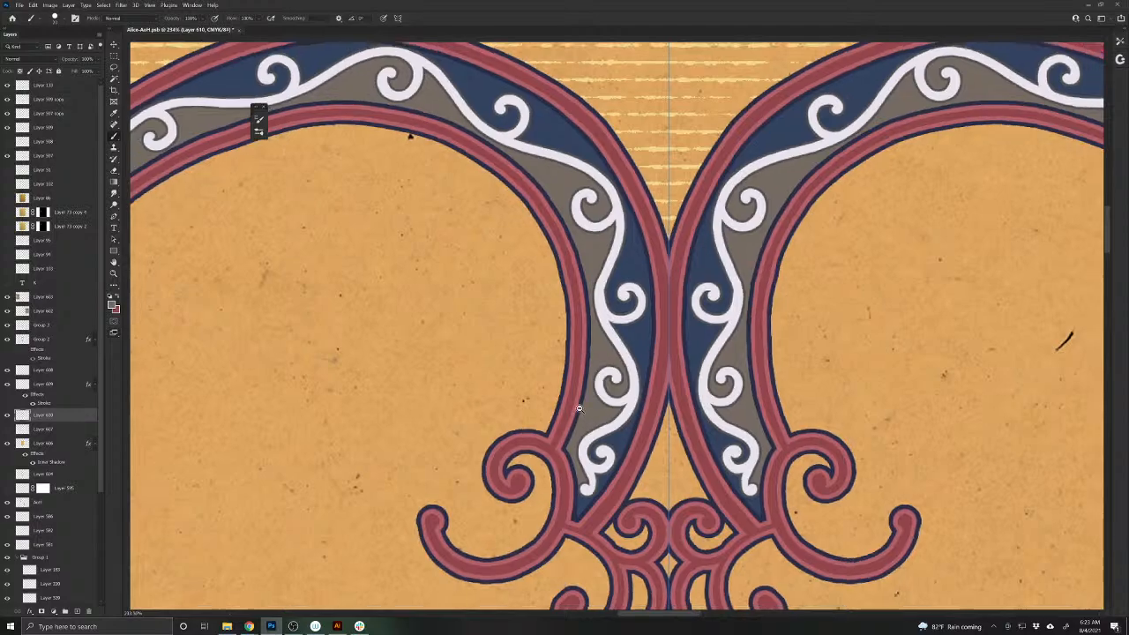
- Sample the gray of the striped scrollwork backing in the lilac frame on the neighboring diamond card
key(ctrl+minus)
key(ctrl+minus)
key(ctrl+plus)
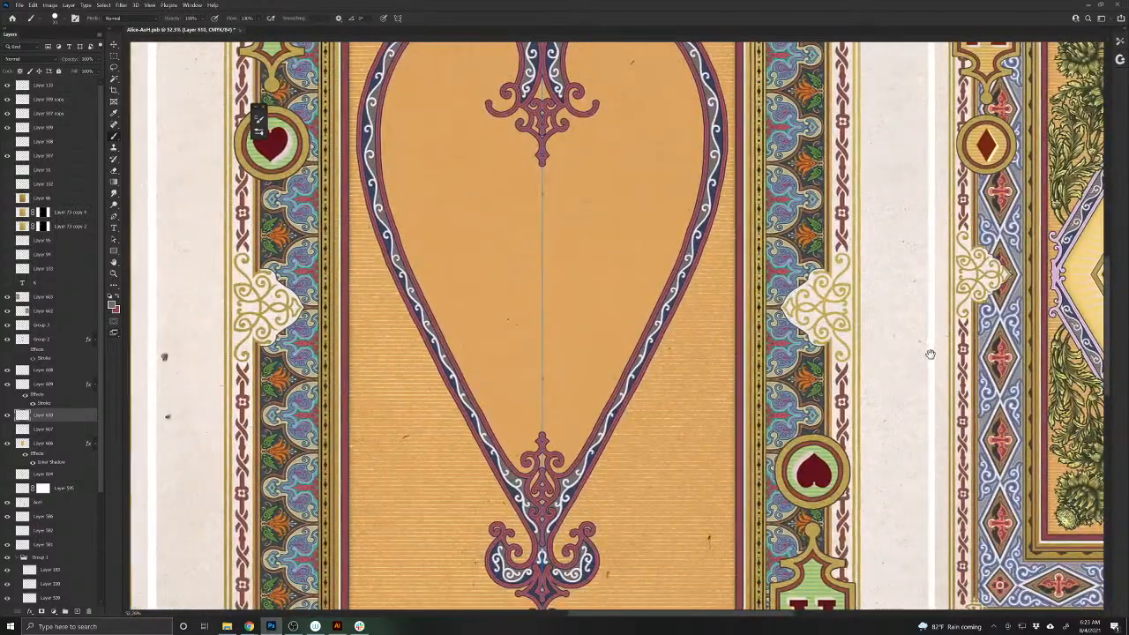
drag(924, 356, 700, 409)
scroll(646, 441, up, 5)
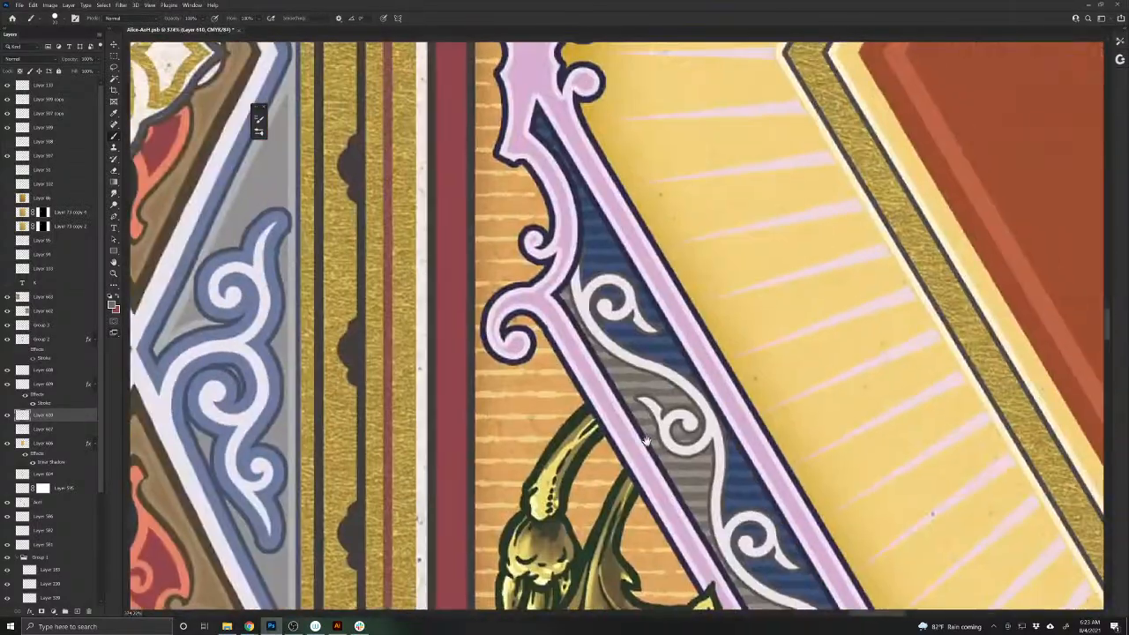
alt+click(663, 388)
- Choose a rough horizontal-line brush preset and paint test strokes over the lilac frame's scrollwork
click(55, 21)
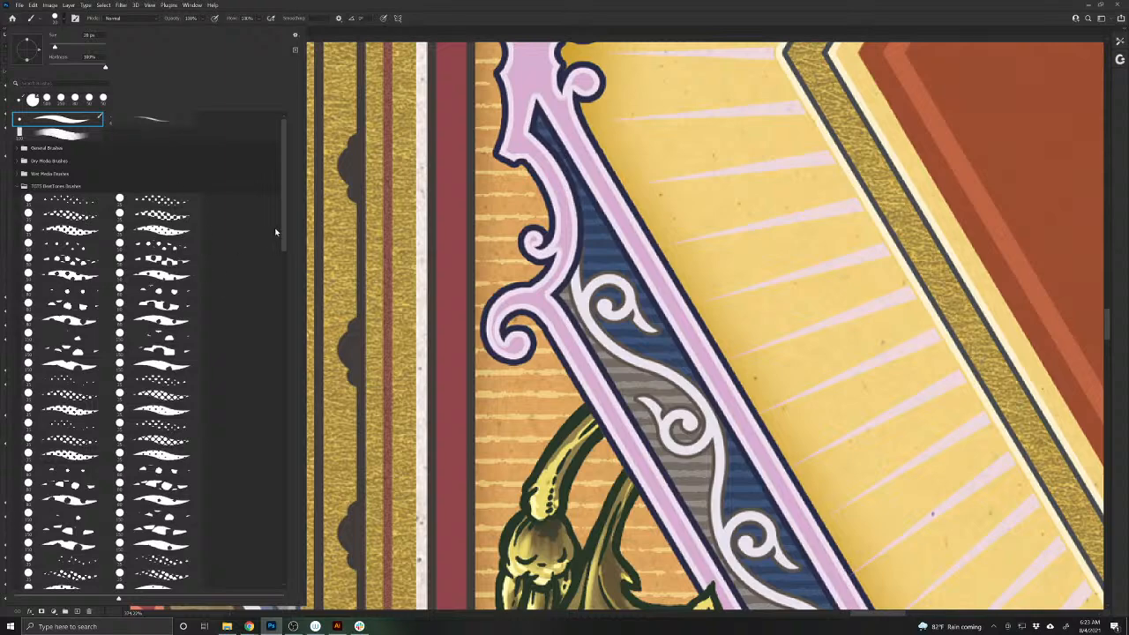
scroll(181, 368, down, 10)
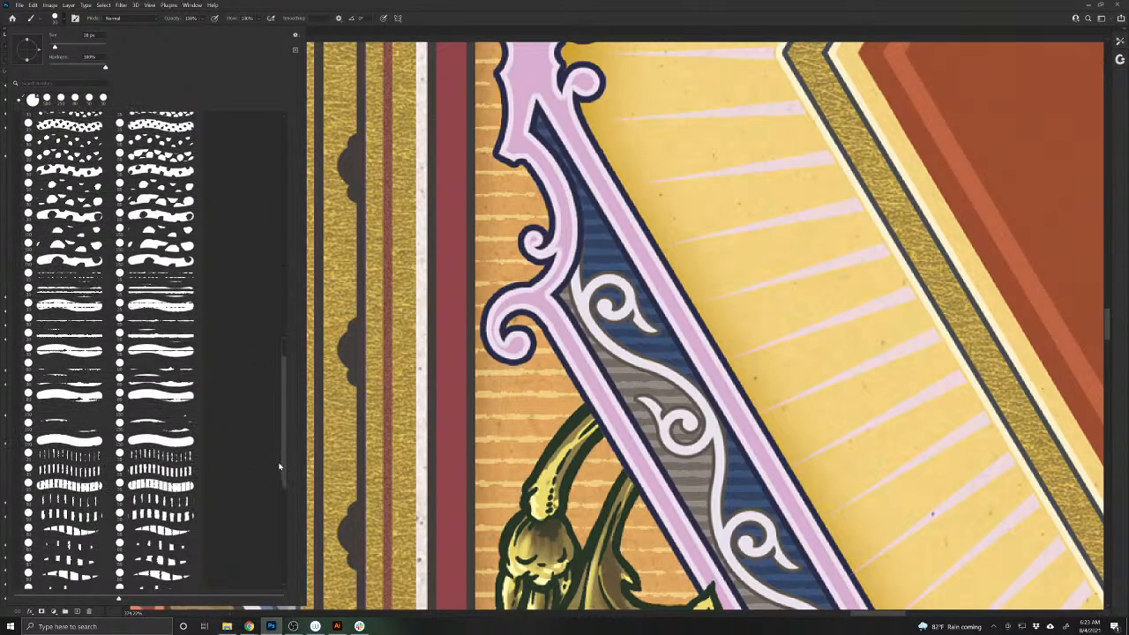
click(174, 354)
click(756, 391)
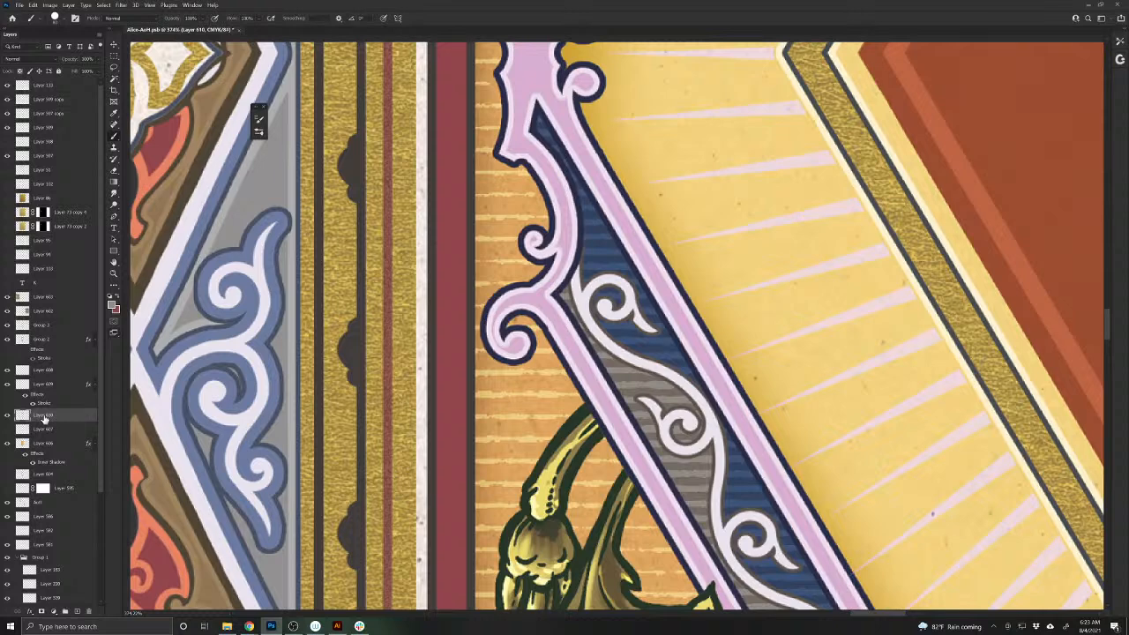
- Move Group 3 directly below Layer 610 and place Layer 602 between Layer 607 and Layer 606
drag(44, 325, 39, 422)
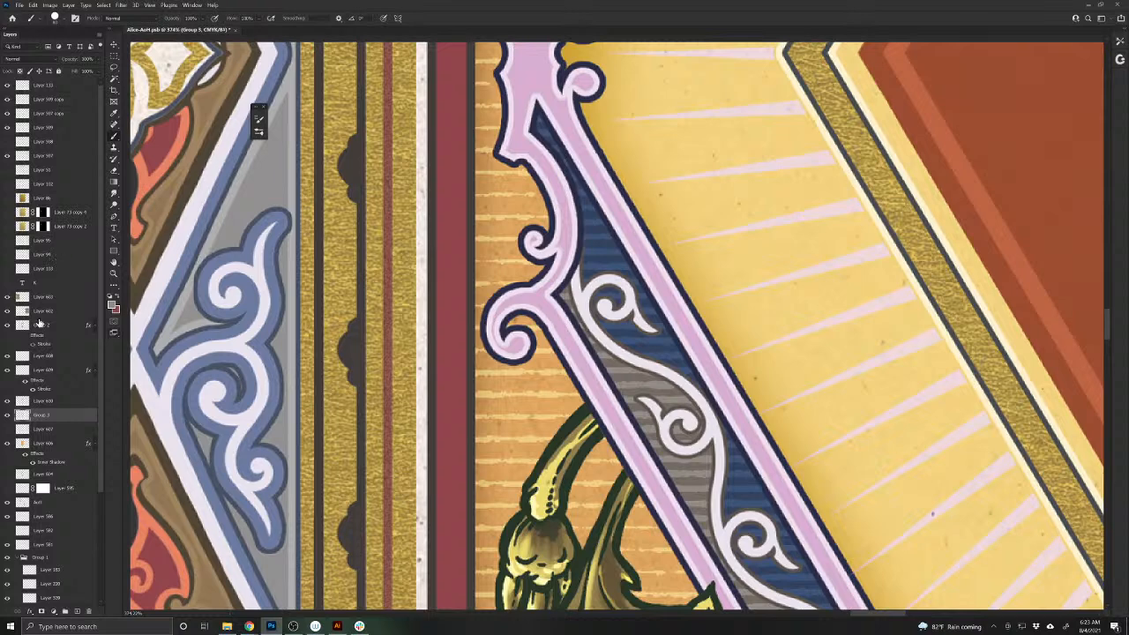
drag(39, 317, 39, 420)
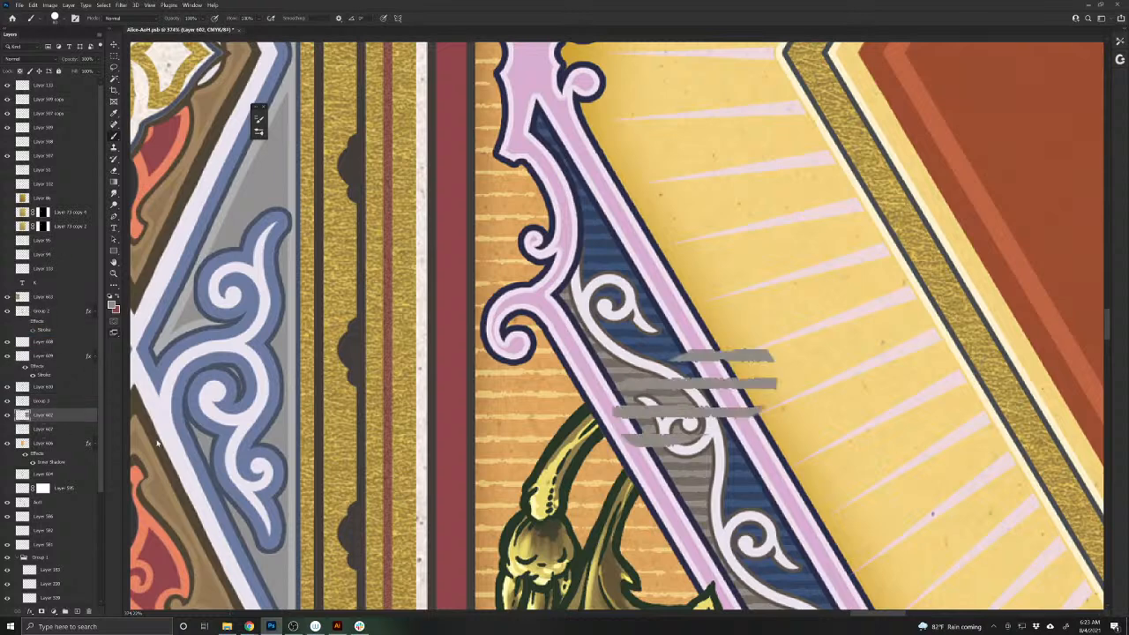
key(ctrl+z)
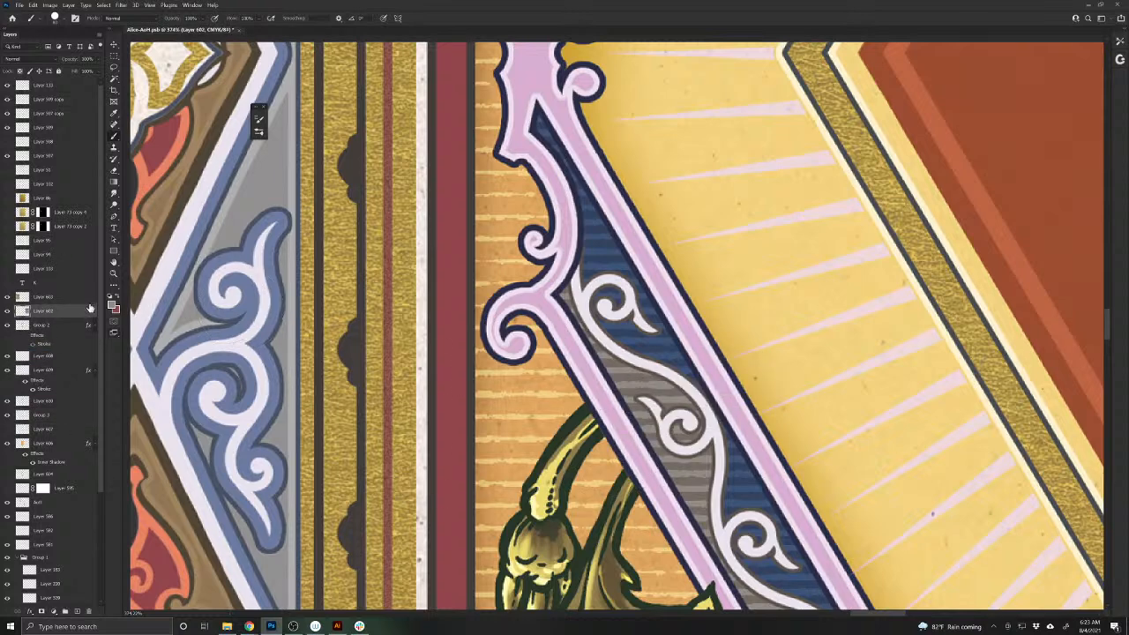
drag(59, 401, 56, 441)
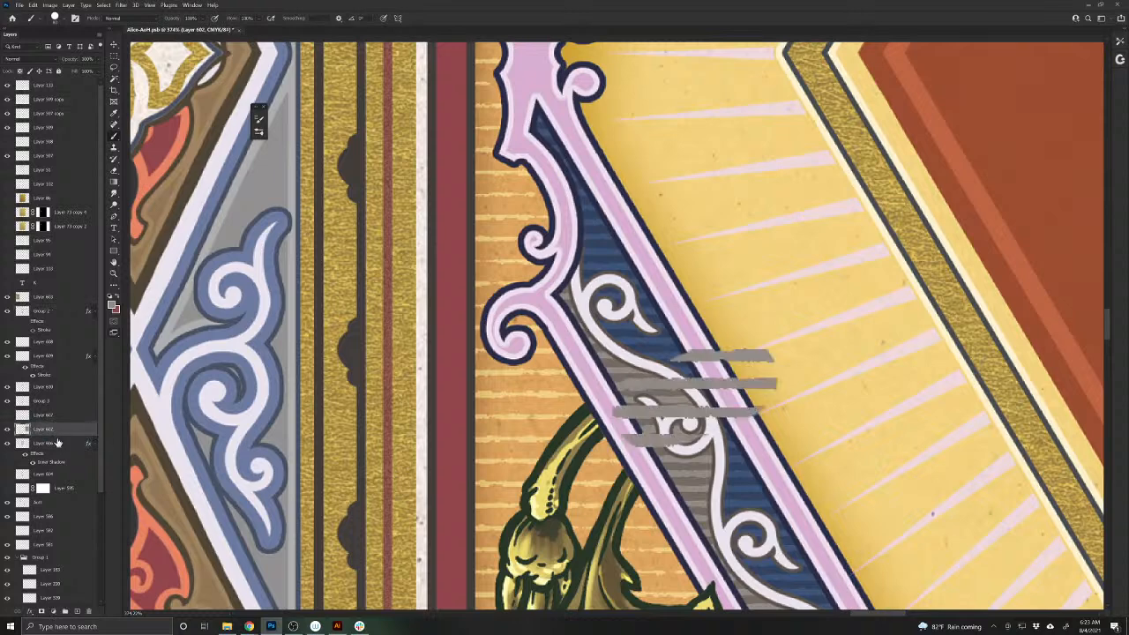
key(e)
mouse_move(766, 346)
mouse_down()
mouse_move(612, 385)
mouse_move(738, 375)
mouse_move(704, 397)
mouse_up()
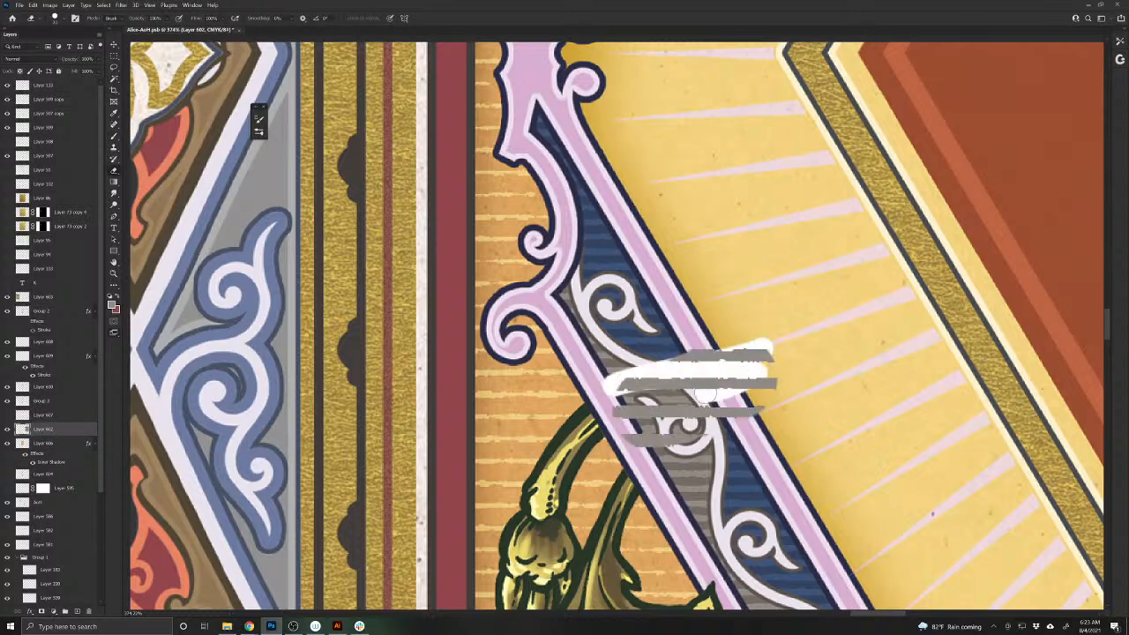
key(ctrl+z)
- Select Layer 610, which holds the gray test strokes, and erase them from the lilac frame
key(v)
click(709, 395)
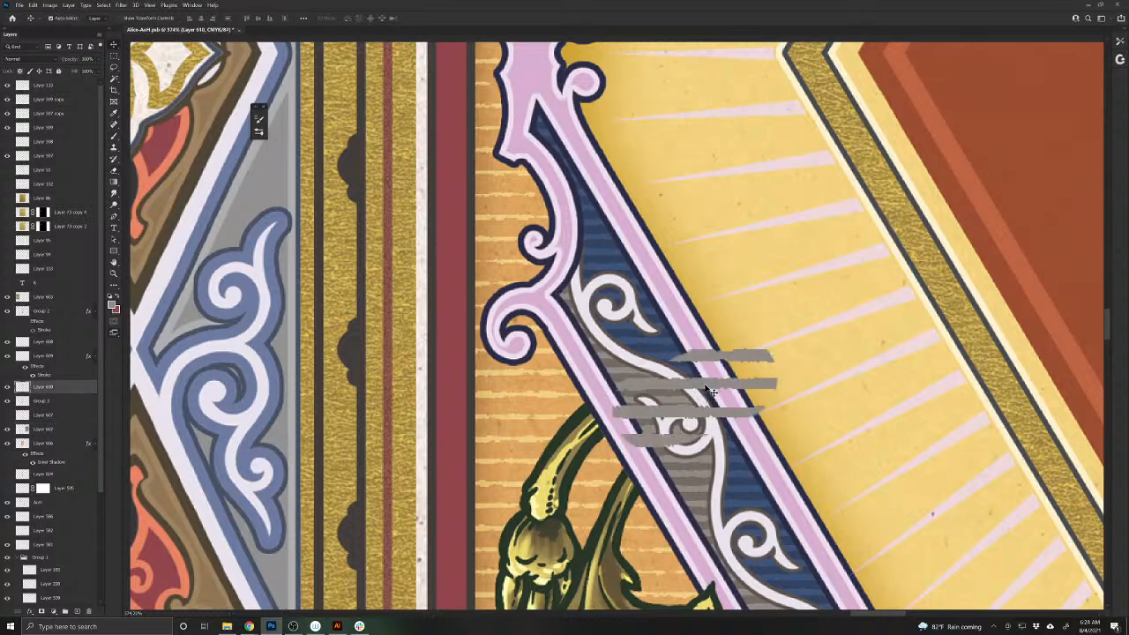
key(e)
mouse_move(668, 356)
mouse_down()
mouse_move(772, 356)
mouse_move(635, 407)
mouse_up()
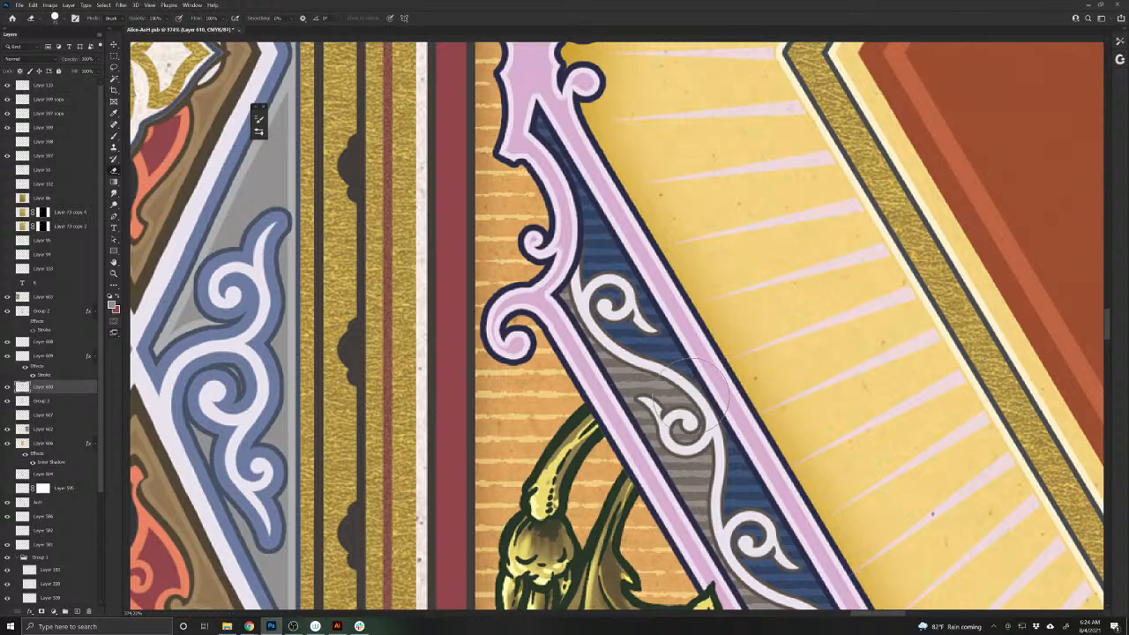
- Switch to another rough horizontal-line brush preset, try one stroke across the lilac frame, and undo that stroke
key(b)
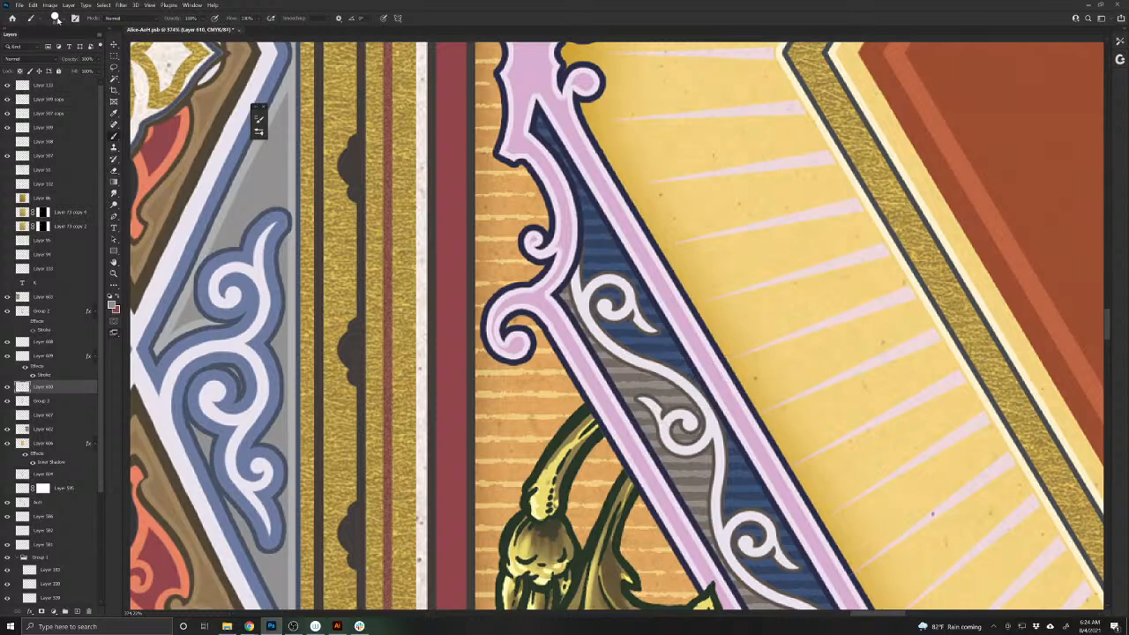
click(55, 17)
scroll(180, 275, up, 2)
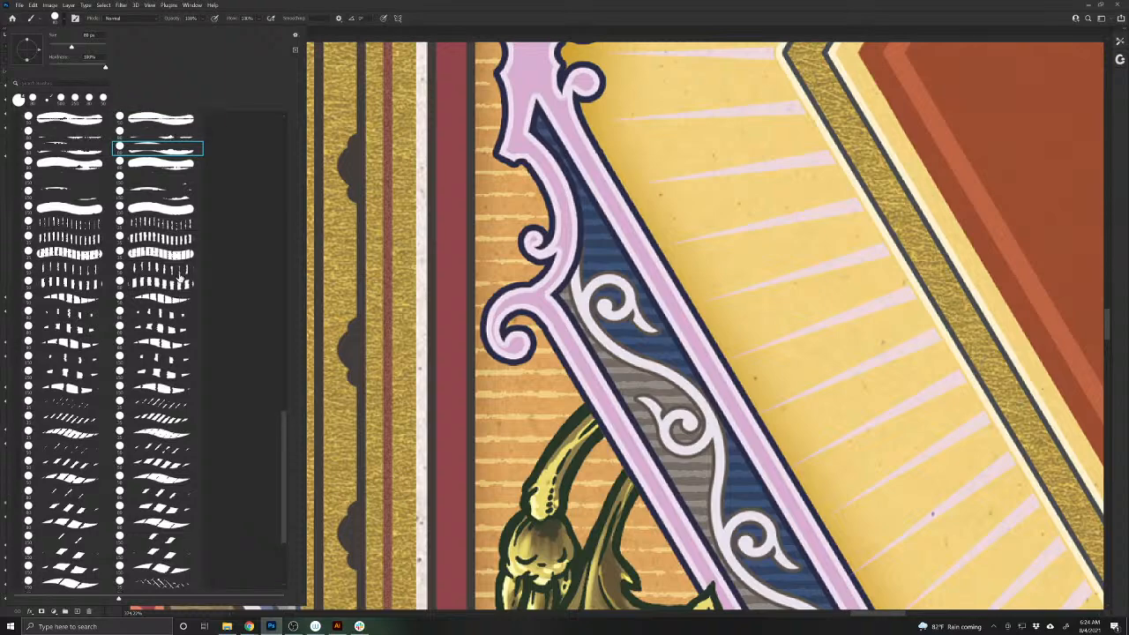
click(157, 133)
drag(690, 394, 755, 393)
key(ctrl+z)
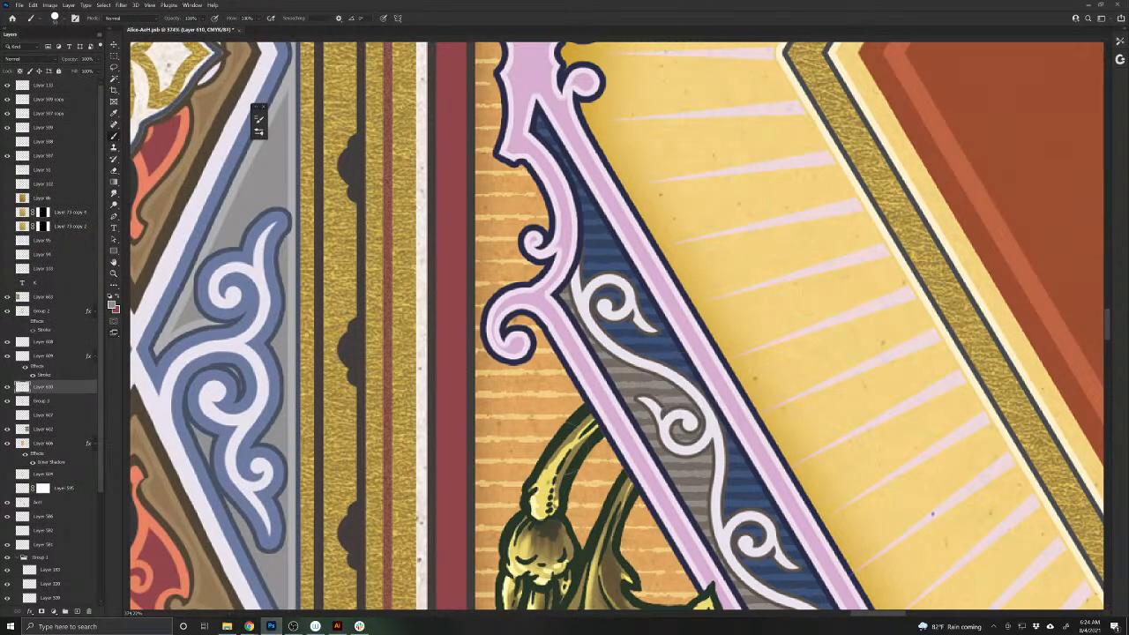
scroll(829, 410, left, 9)
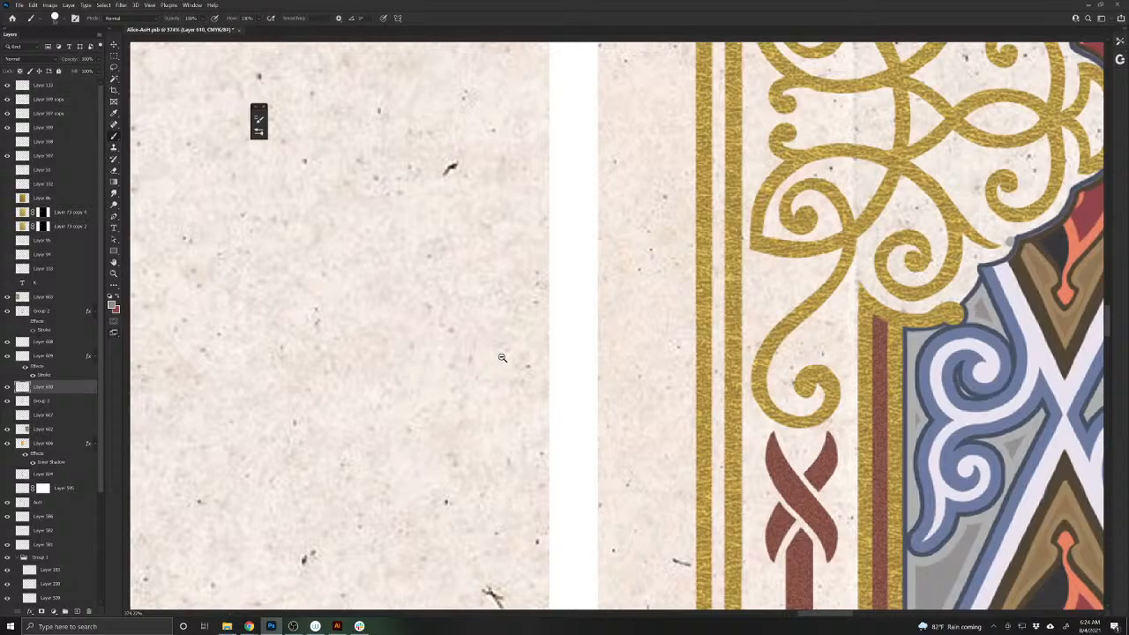
drag(493, 402, 411, 426)
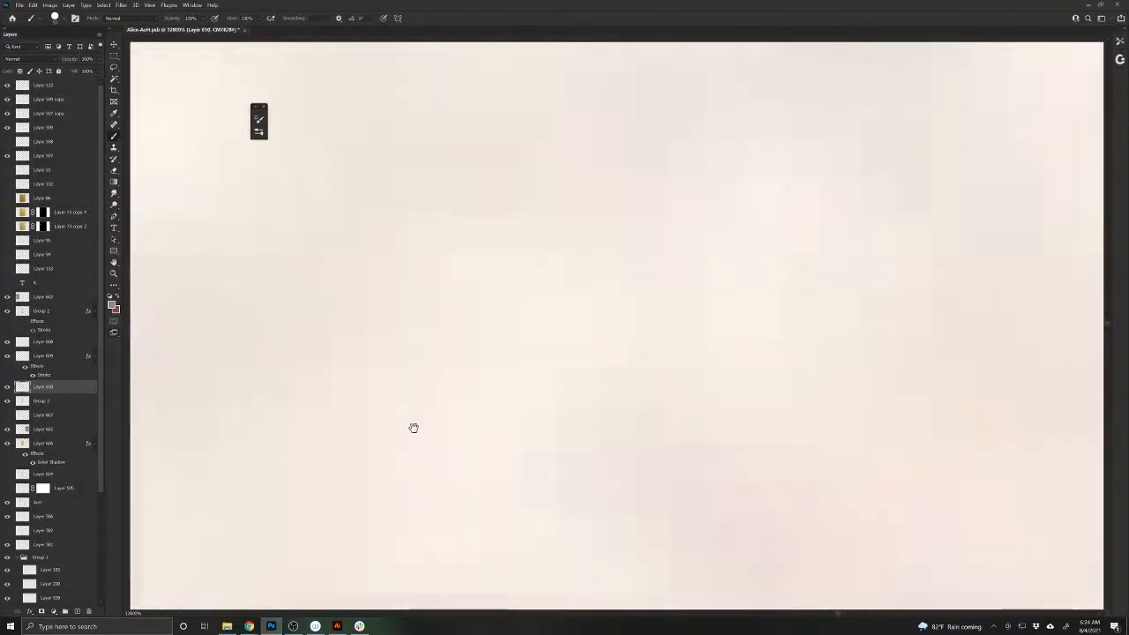
- Add a new layer above Layer 610, set its blend mode to Overlay, and make white the foreground color
drag(673, 425, 375, 159)
drag(929, 416, 633, 379)
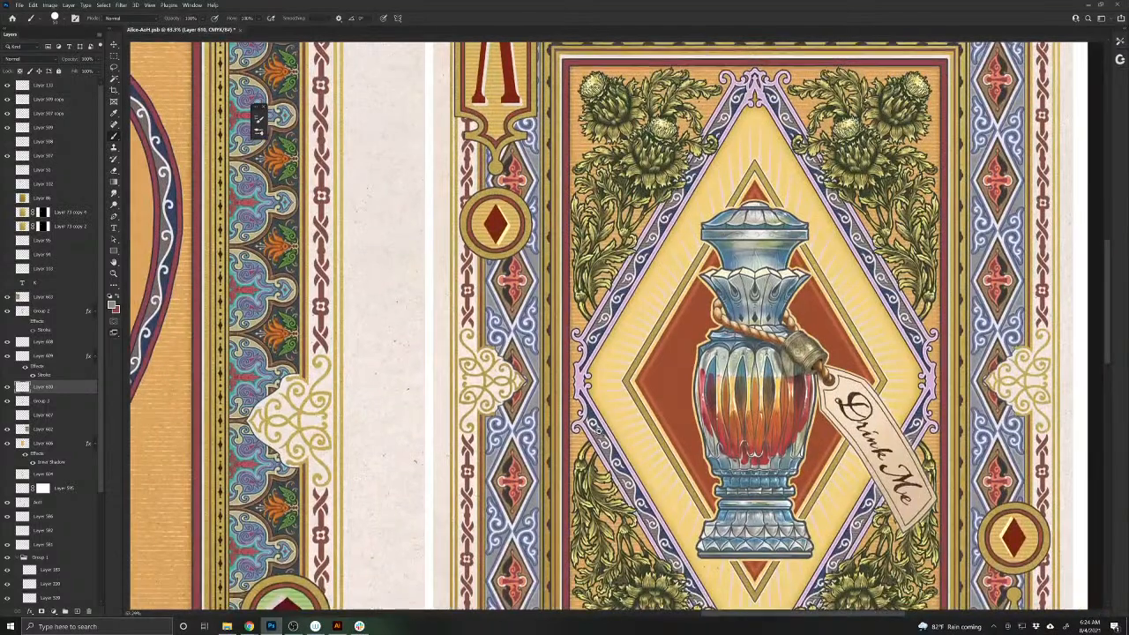
drag(618, 429, 635, 470)
drag(598, 402, 614, 460)
drag(264, 408, 725, 439)
drag(397, 434, 719, 437)
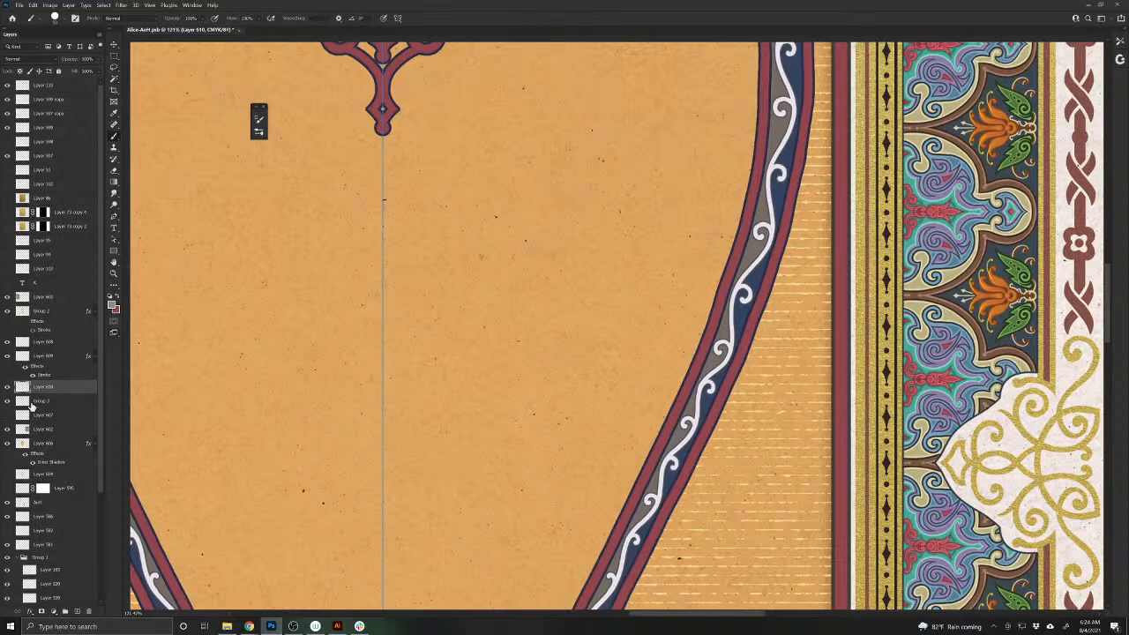
click(77, 612)
click(36, 58)
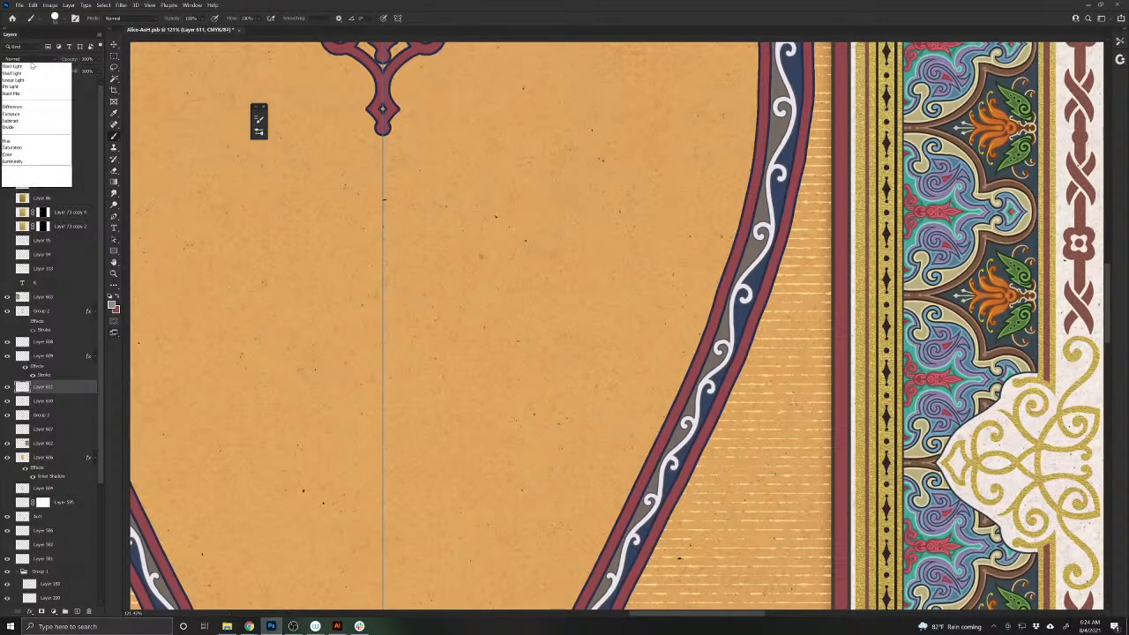
click(20, 169)
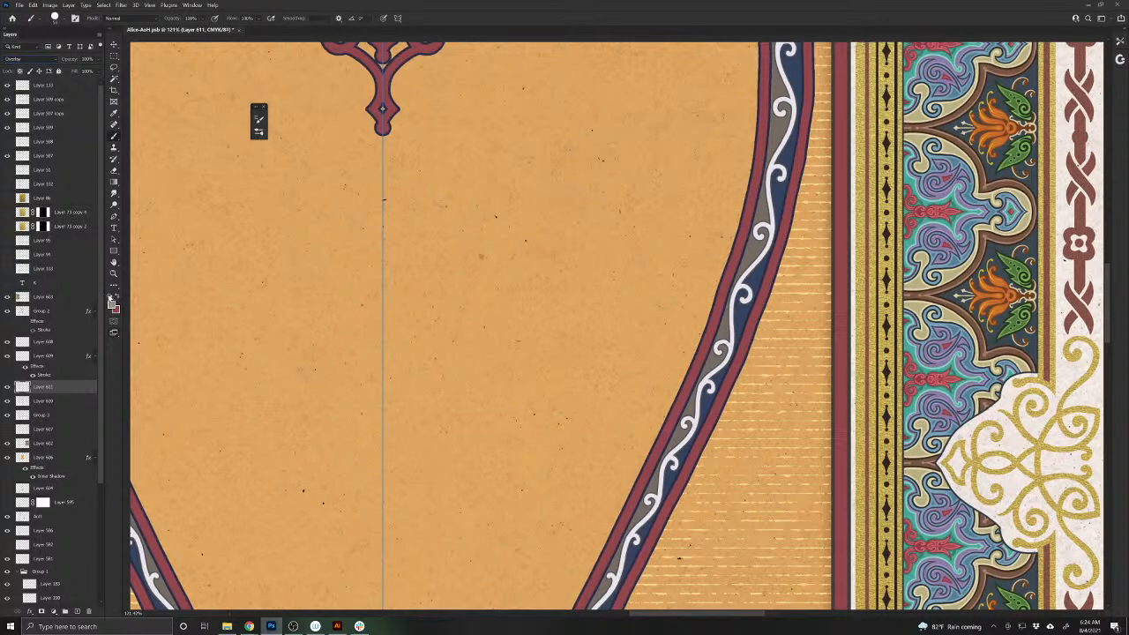
click(110, 296)
click(116, 298)
- Paint a first patch of rough white stripes on the heart's side band and lower the layer's opacity
scroll(712, 370, up, 3)
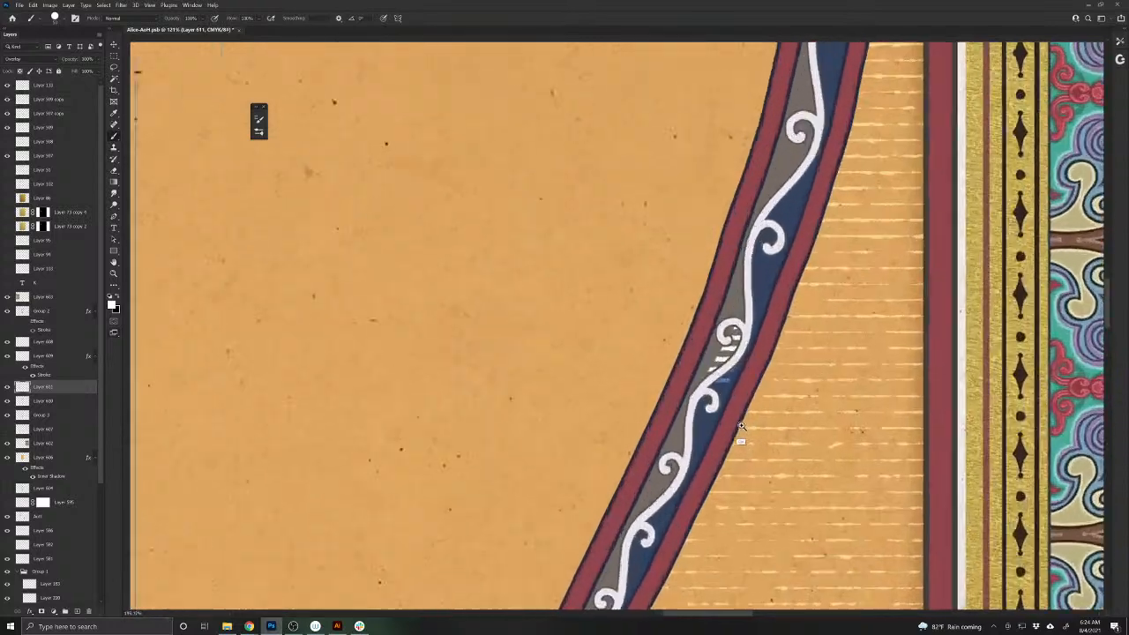
scroll(749, 442, up, 4)
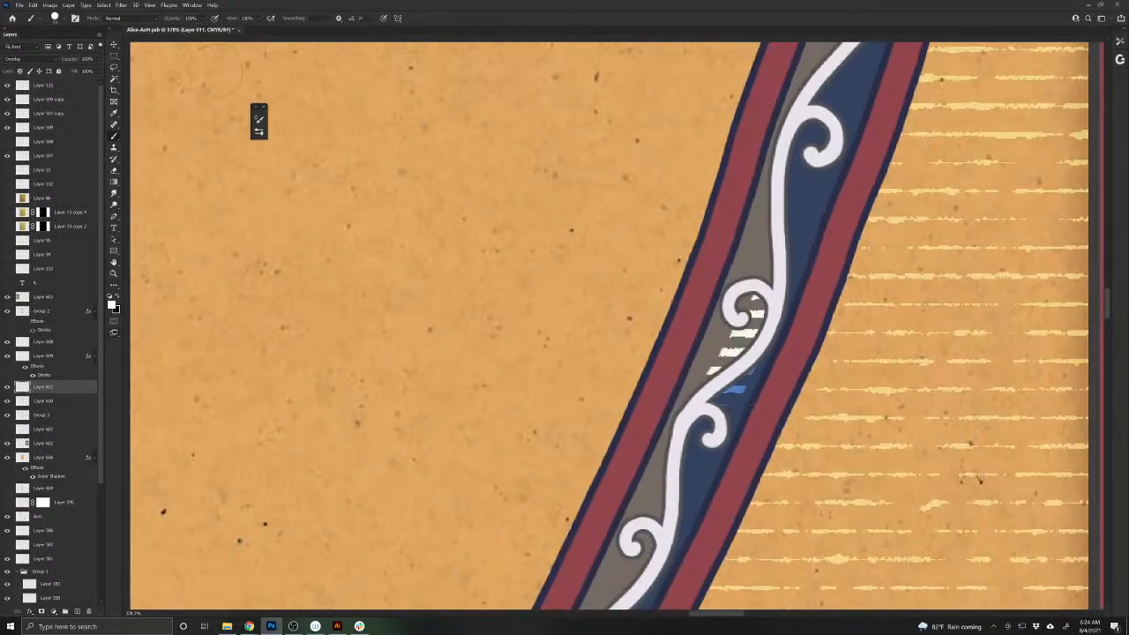
drag(72, 60, 53, 61)
- Brush rough horizontal stripes over the blue and gray backing along the middle of the heart's slanted side
mouse_move(732, 333)
mouse_down()
mouse_move(710, 348)
mouse_move(710, 330)
mouse_move(691, 399)
mouse_move(692, 384)
mouse_move(735, 402)
mouse_move(772, 356)
mouse_up()
mouse_move(705, 480)
mouse_down()
mouse_move(691, 442)
mouse_move(655, 465)
mouse_up()
mouse_move(676, 407)
mouse_down()
mouse_move(642, 485)
mouse_move(646, 529)
mouse_move(743, 307)
mouse_up()
mouse_move(721, 370)
mouse_down()
mouse_move(696, 409)
mouse_move(669, 402)
mouse_move(691, 299)
mouse_move(653, 349)
mouse_move(617, 468)
mouse_up()
mouse_move(660, 425)
mouse_down()
mouse_move(654, 485)
mouse_move(667, 493)
mouse_move(612, 533)
mouse_move(605, 503)
mouse_move(706, 266)
mouse_move(658, 362)
mouse_move(683, 287)
mouse_move(628, 344)
mouse_up()
mouse_move(596, 412)
mouse_down()
mouse_move(573, 439)
mouse_move(635, 414)
mouse_move(633, 441)
mouse_move(609, 494)
mouse_move(565, 523)
mouse_up()
drag(582, 455, 516, 568)
mouse_move(529, 565)
mouse_down()
mouse_move(636, 298)
mouse_move(666, 335)
mouse_move(627, 398)
mouse_up()
drag(638, 301, 619, 309)
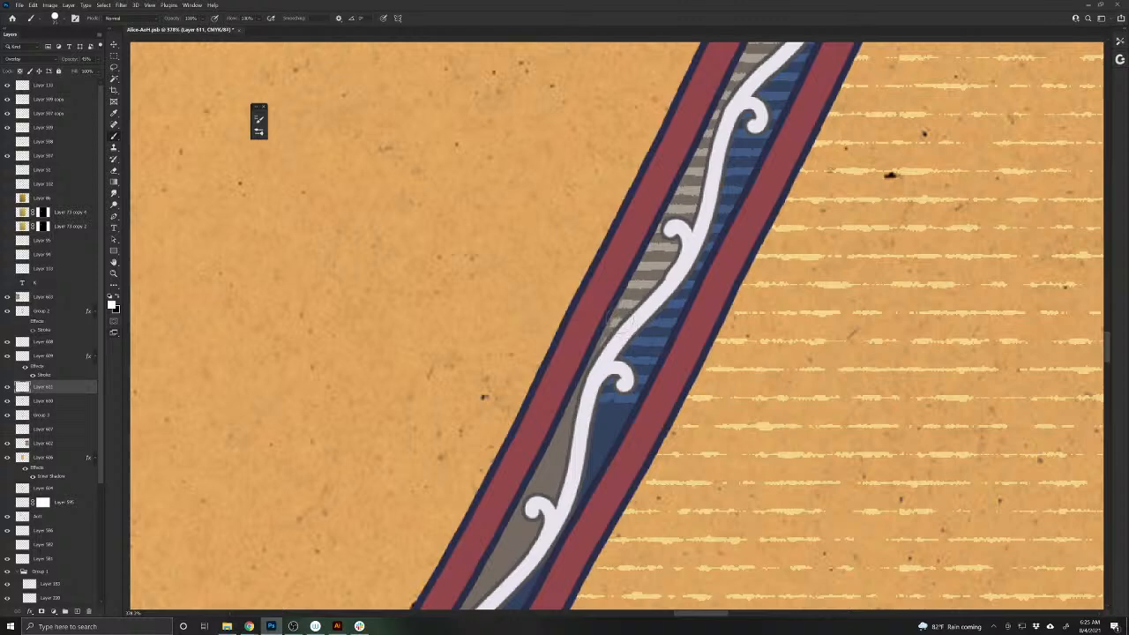
drag(573, 398, 547, 472)
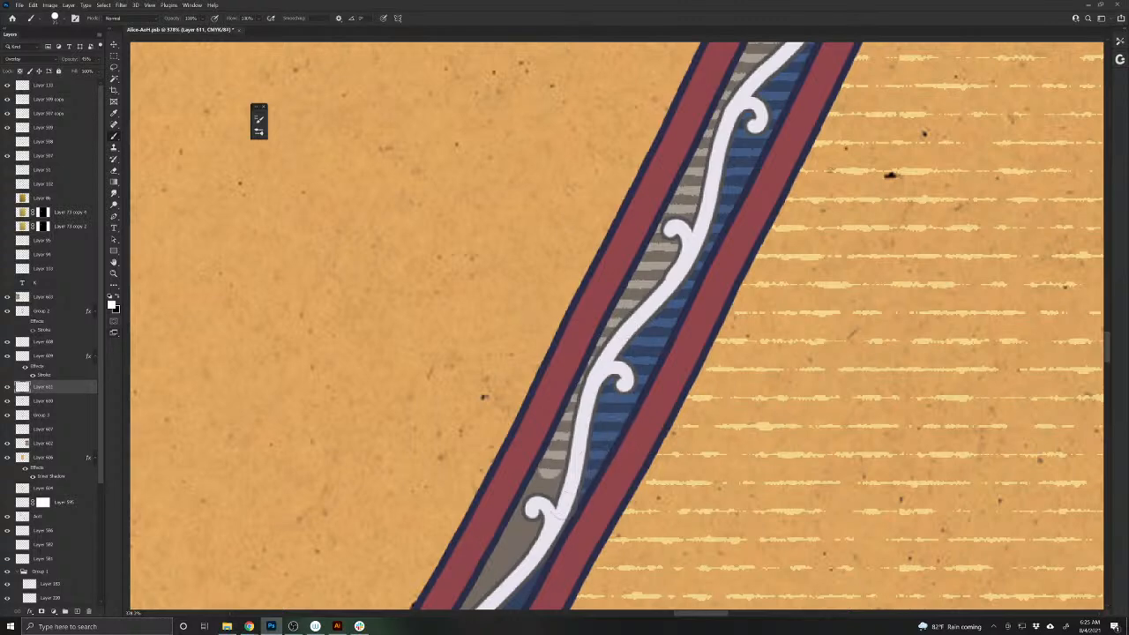
- Continue the rough stripes down the lower part of the slanted side, toward the heart's bottom ornament
mouse_move(562, 514)
mouse_down()
mouse_move(529, 490)
mouse_move(685, 271)
mouse_move(688, 305)
mouse_move(670, 291)
mouse_move(611, 388)
mouse_up()
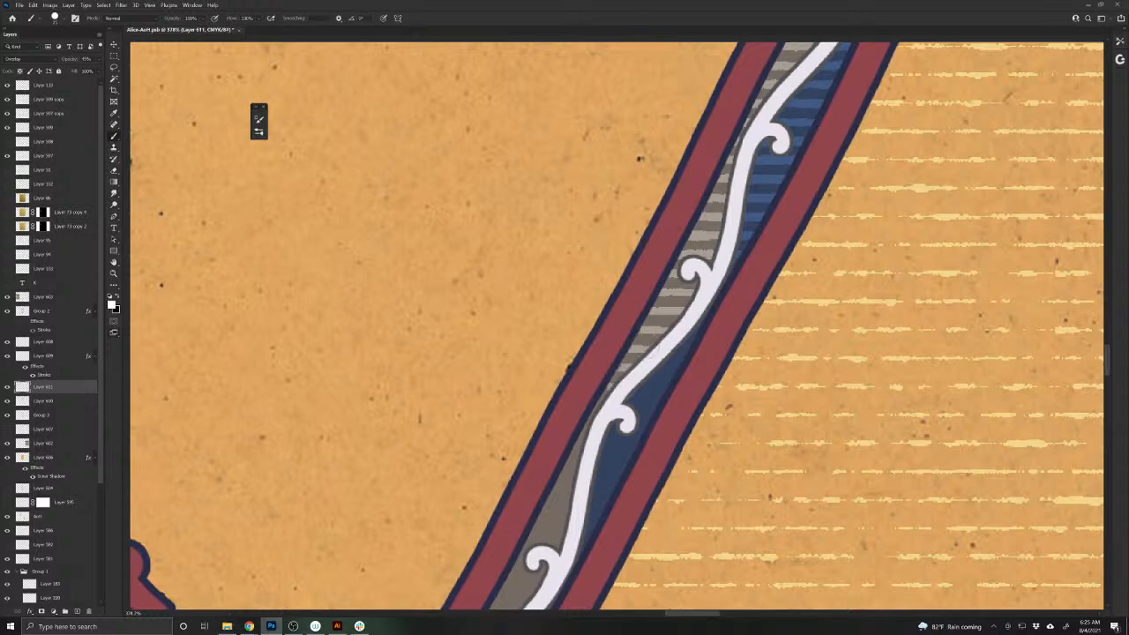
drag(697, 321, 623, 433)
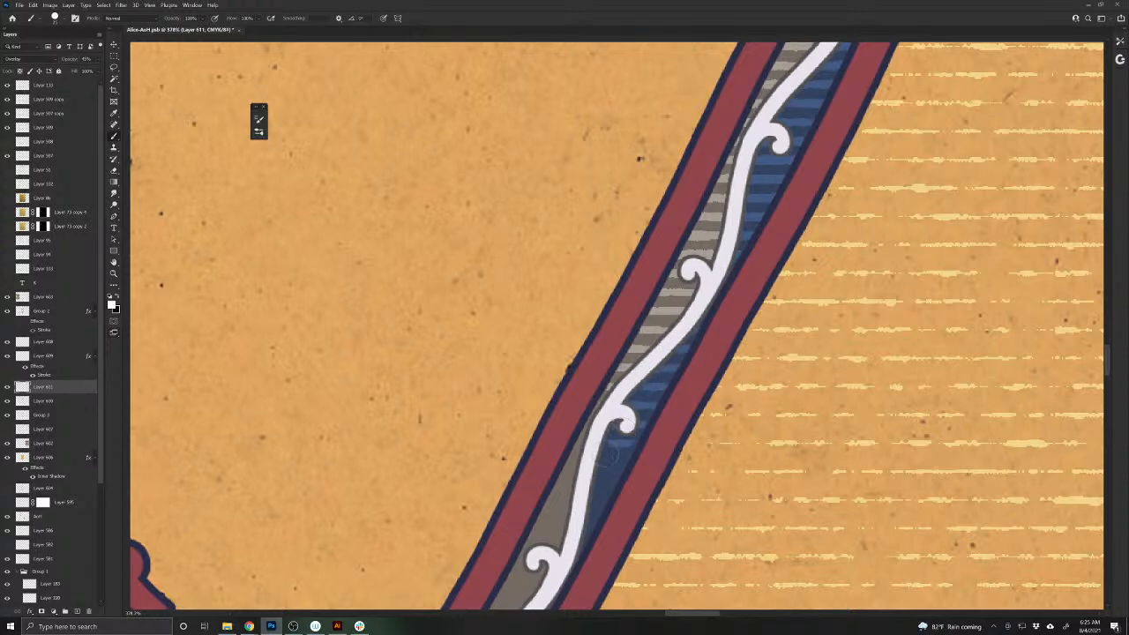
drag(532, 512, 588, 302)
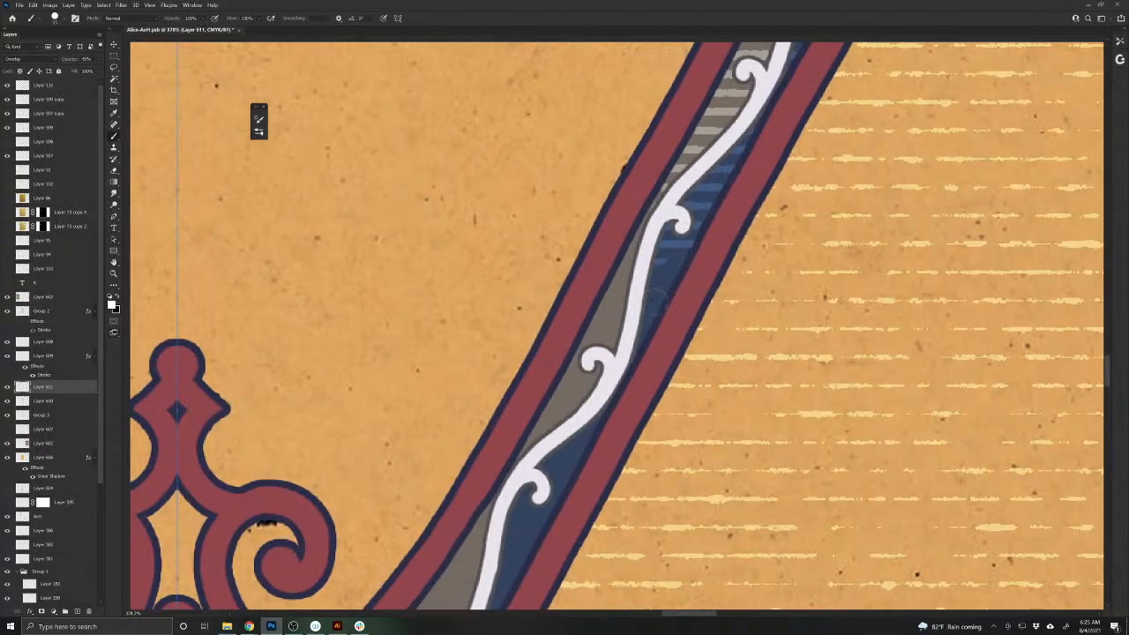
drag(658, 300, 640, 346)
mouse_move(635, 242)
mouse_down()
mouse_move(587, 342)
mouse_move(574, 415)
mouse_up()
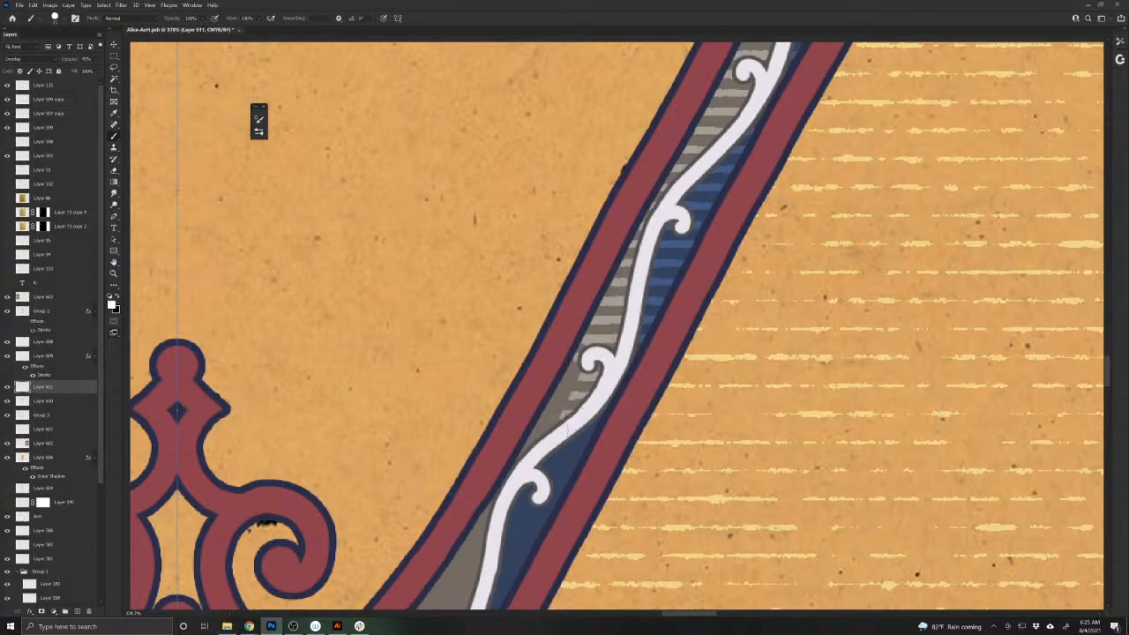
mouse_move(575, 367)
mouse_down()
mouse_move(538, 432)
mouse_move(533, 472)
mouse_up()
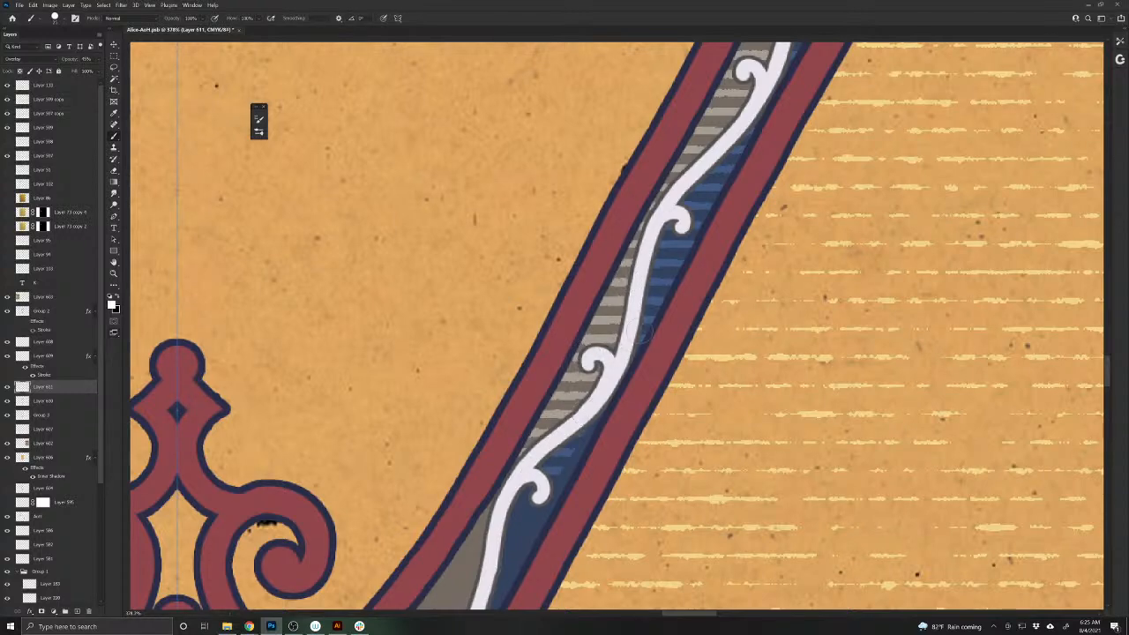
drag(582, 431, 554, 487)
mouse_move(535, 524)
mouse_down()
mouse_move(505, 569)
mouse_move(505, 510)
mouse_move(659, 320)
mouse_move(587, 399)
mouse_up()
drag(657, 346, 619, 392)
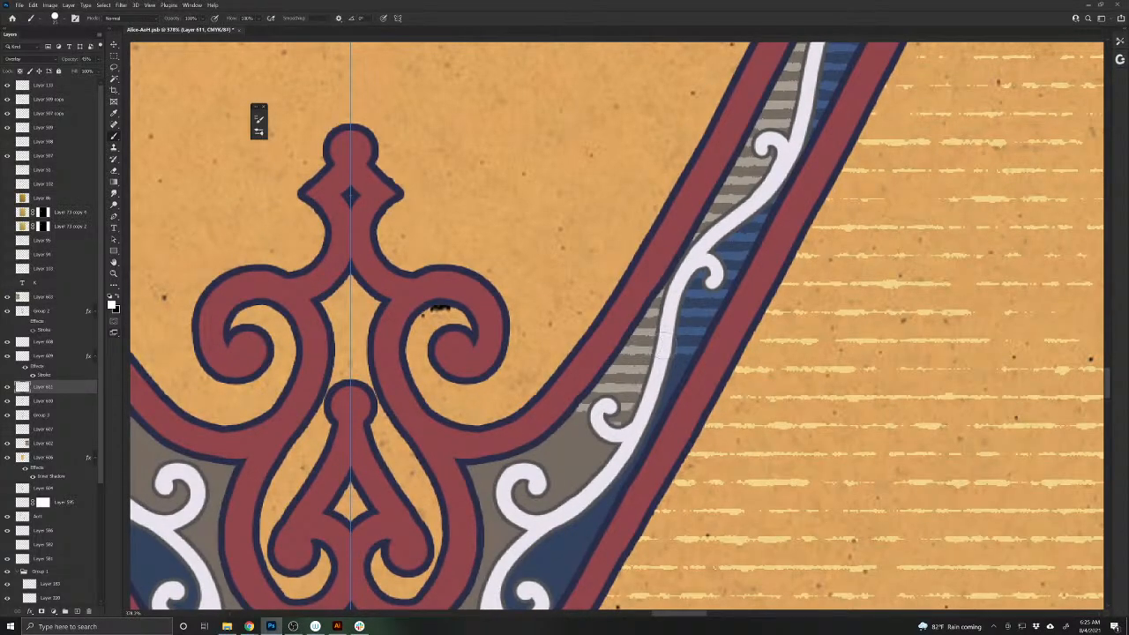
- Paint stripes over the blue and gray backing around the scrollwork where the sides meet the bottom ornament
drag(681, 362, 572, 554)
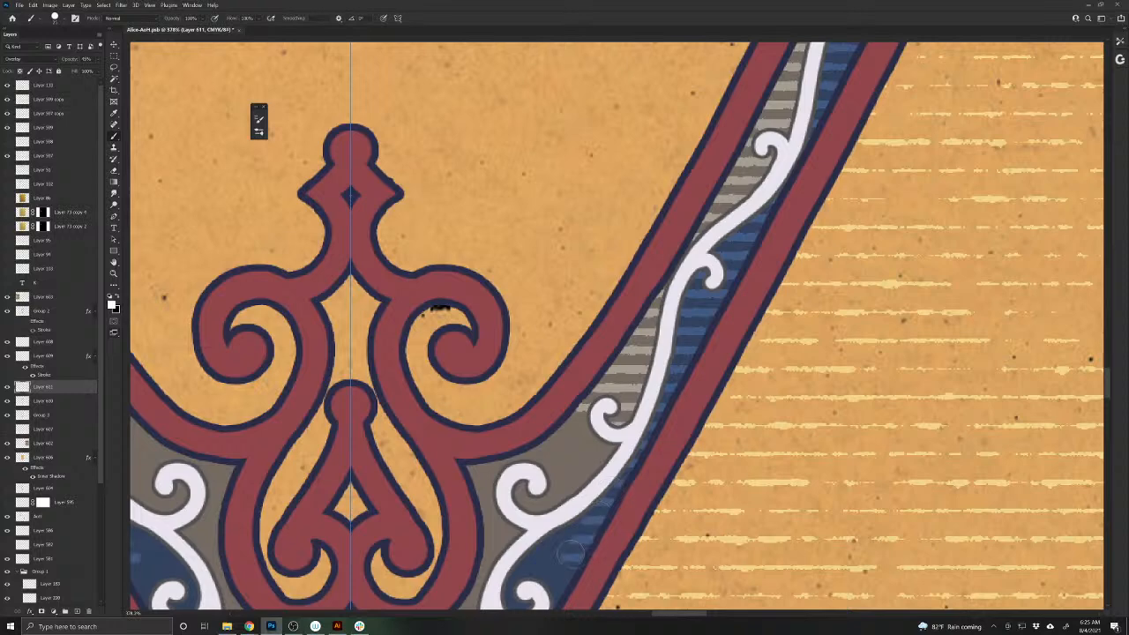
mouse_move(591, 485)
mouse_down()
mouse_move(564, 425)
mouse_move(539, 441)
mouse_up()
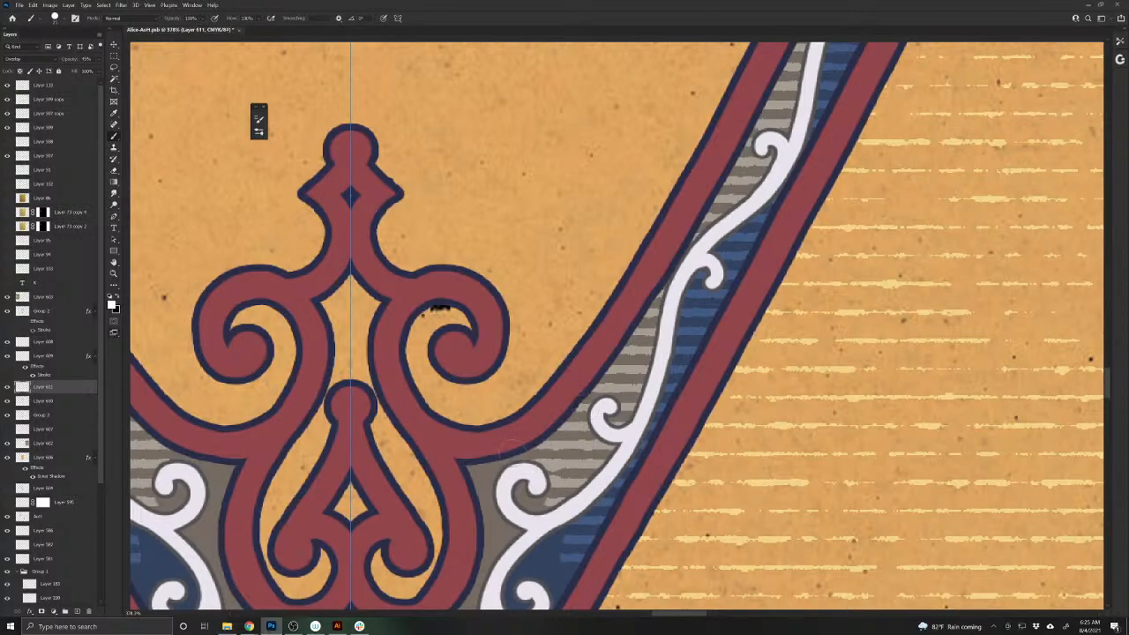
drag(450, 521, 470, 406)
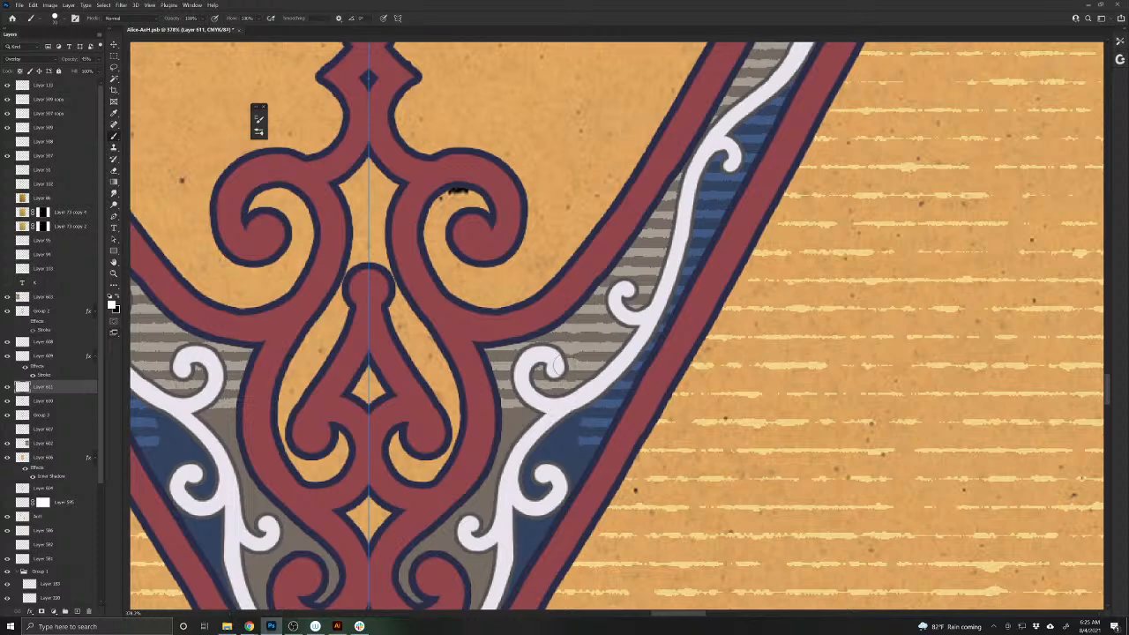
mouse_move(558, 483)
mouse_down()
mouse_move(589, 460)
mouse_move(564, 441)
mouse_move(505, 442)
mouse_up()
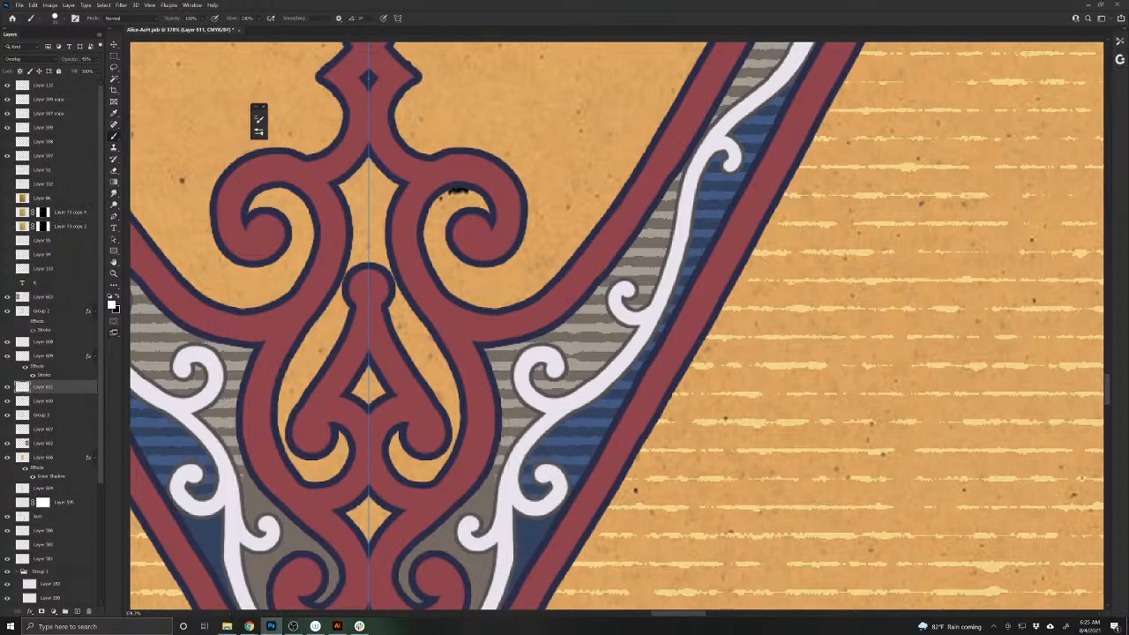
mouse_move(490, 498)
mouse_down()
mouse_move(451, 522)
mouse_move(549, 391)
mouse_up()
mouse_move(589, 357)
mouse_down()
mouse_move(565, 365)
mouse_move(533, 420)
mouse_move(586, 384)
mouse_up()
mouse_move(607, 422)
mouse_down()
mouse_move(606, 387)
mouse_move(657, 329)
mouse_move(661, 366)
mouse_move(573, 517)
mouse_move(563, 534)
mouse_move(563, 485)
mouse_move(526, 552)
mouse_move(503, 349)
mouse_up()
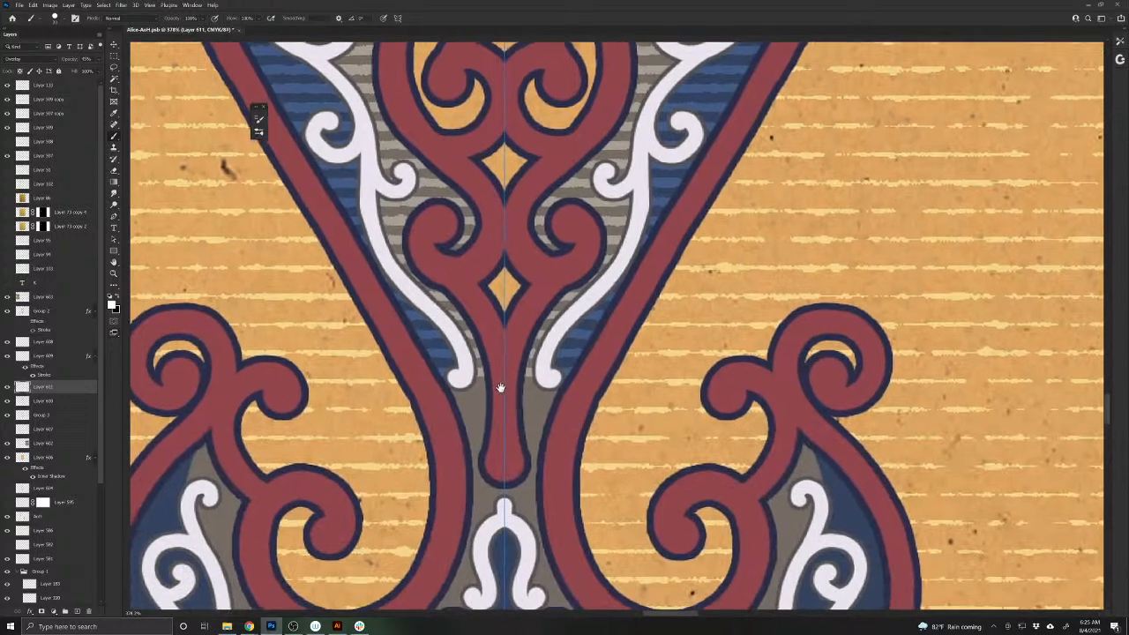
- Stripe the narrow neck of the bottom ornament and the backing around the small white arch beneath it
mouse_move(548, 379)
mouse_down()
mouse_move(554, 393)
mouse_move(524, 392)
mouse_up()
mouse_move(527, 469)
mouse_down()
mouse_move(538, 468)
mouse_move(522, 504)
mouse_move(507, 502)
mouse_up()
drag(473, 562, 445, 404)
mouse_move(526, 449)
mouse_down()
mouse_move(546, 457)
mouse_move(487, 452)
mouse_move(481, 393)
mouse_up()
drag(470, 487, 481, 487)
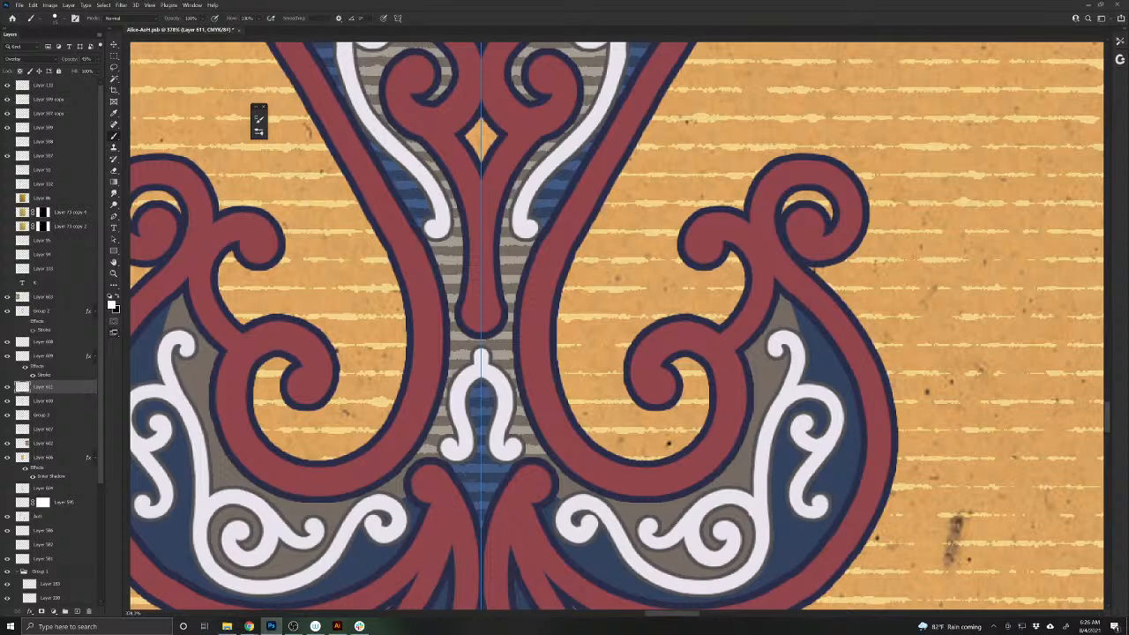
- Stripe the backing of the bottom ornament's curled side lobes and its pointed blue tip
mouse_move(556, 467)
mouse_down()
mouse_move(582, 487)
mouse_move(565, 528)
mouse_move(604, 562)
mouse_move(622, 562)
mouse_move(586, 503)
mouse_move(679, 506)
mouse_move(737, 487)
mouse_move(761, 393)
mouse_move(756, 355)
mouse_move(779, 317)
mouse_move(827, 354)
mouse_move(782, 344)
mouse_move(767, 441)
mouse_move(598, 377)
mouse_up()
mouse_move(687, 338)
mouse_down()
mouse_move(685, 397)
mouse_move(654, 455)
mouse_move(602, 510)
mouse_move(512, 520)
mouse_move(450, 511)
mouse_move(425, 454)
mouse_move(494, 492)
mouse_move(483, 454)
mouse_up()
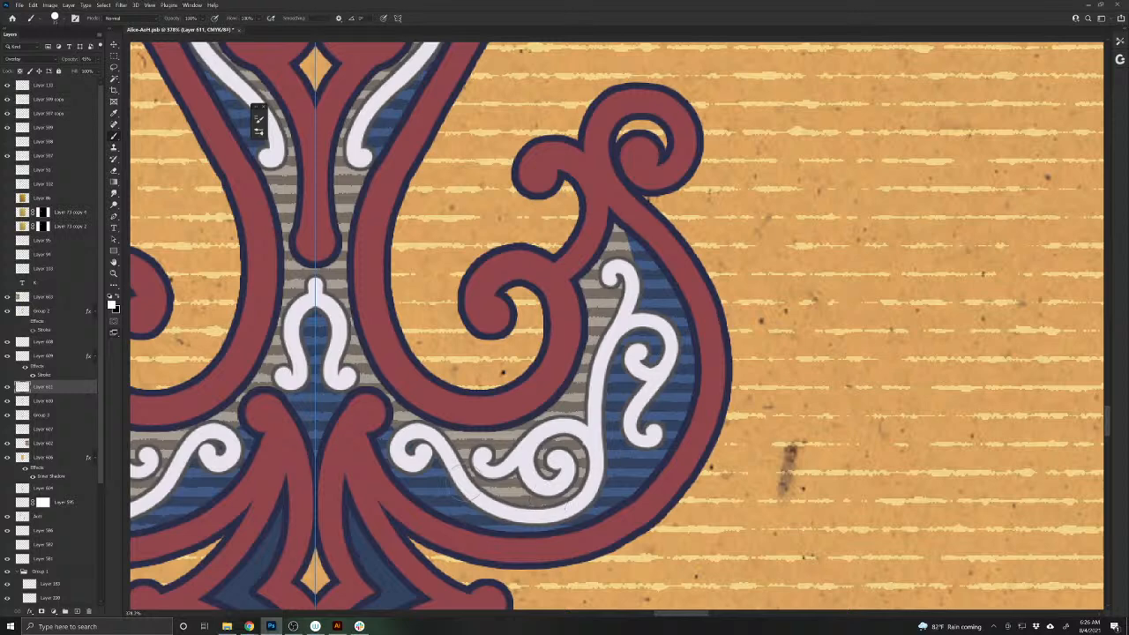
mouse_move(356, 534)
mouse_down()
mouse_move(573, 432)
mouse_move(615, 492)
mouse_move(571, 514)
mouse_move(540, 571)
mouse_up()
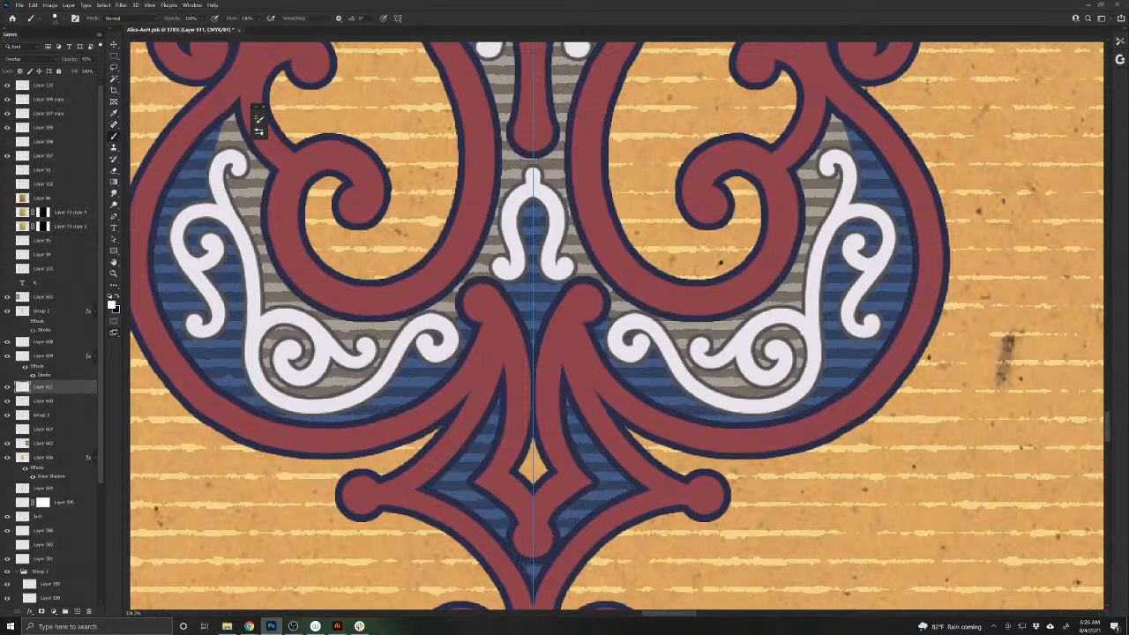
- Paint rough stripes over the blue and gray backing along the heart's outer side, level with the heart medallion
scroll(558, 453, down, 5)
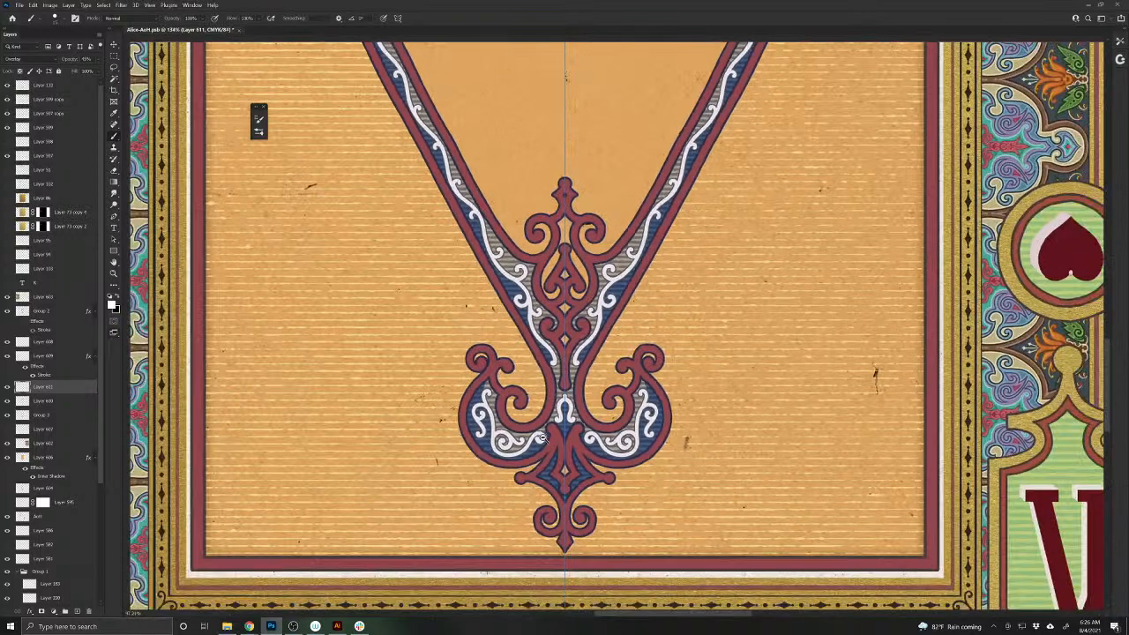
drag(540, 391, 555, 567)
drag(585, 373, 574, 465)
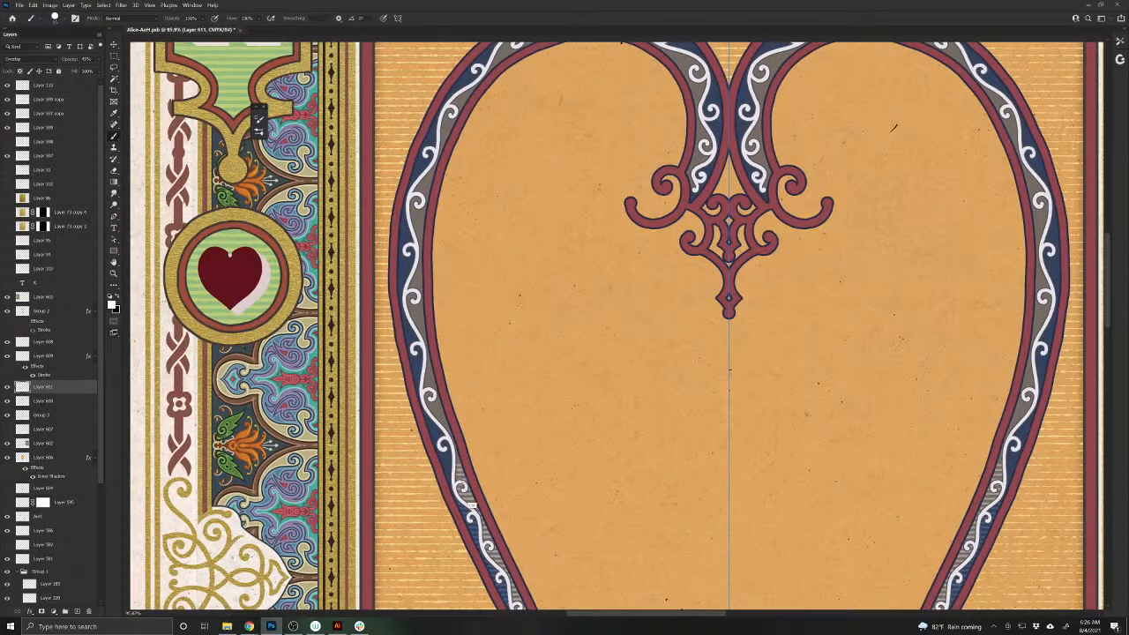
scroll(467, 499, up, 3)
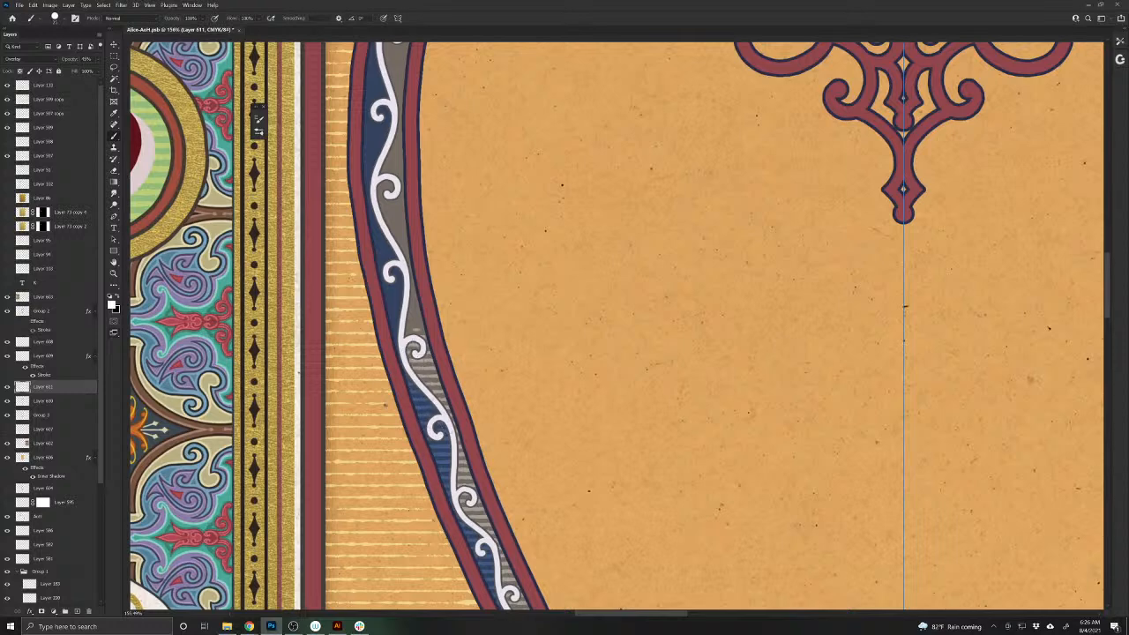
drag(406, 440, 513, 602)
drag(515, 451, 518, 463)
drag(518, 468, 530, 476)
drag(522, 484, 533, 484)
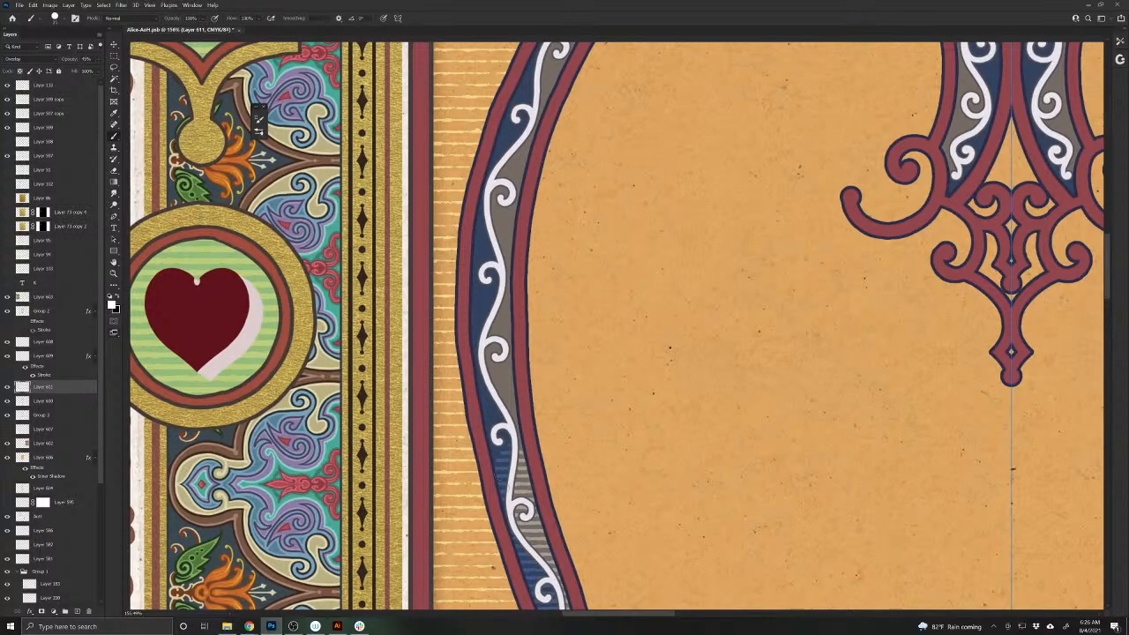
drag(494, 389, 508, 389)
mouse_move(498, 396)
mouse_down()
mouse_move(509, 396)
mouse_move(509, 374)
mouse_move(501, 380)
mouse_up()
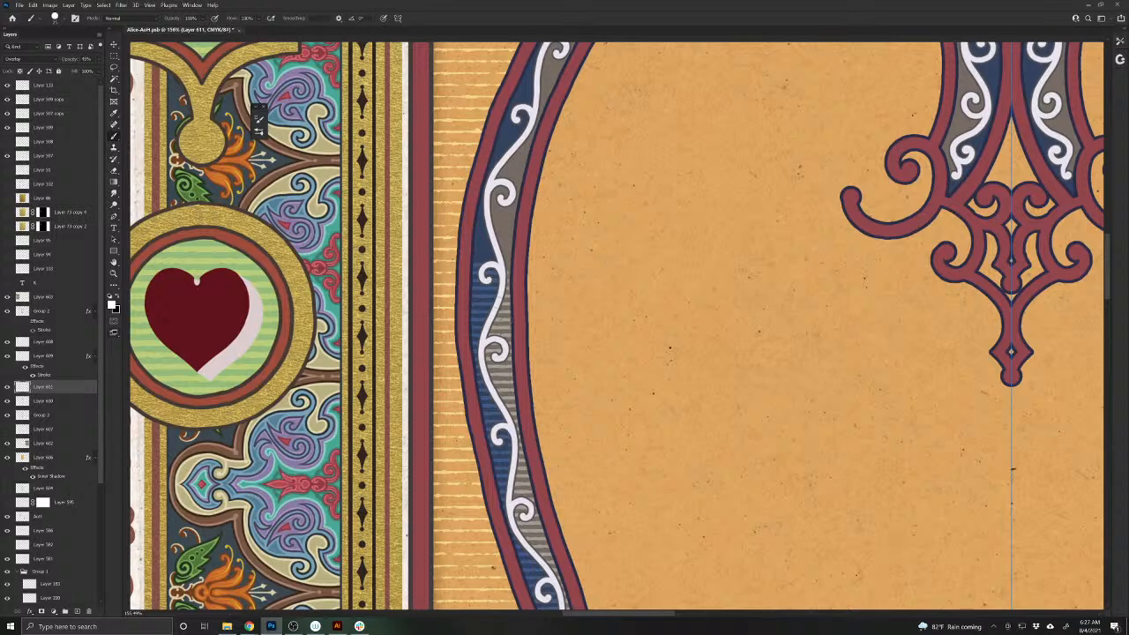
- Extend the stripes up the heart's outer curve toward the shoulder of the lobe
drag(460, 386, 516, 564)
drag(558, 468, 571, 377)
mouse_move(557, 476)
mouse_down()
mouse_move(566, 370)
mouse_move(551, 419)
mouse_up()
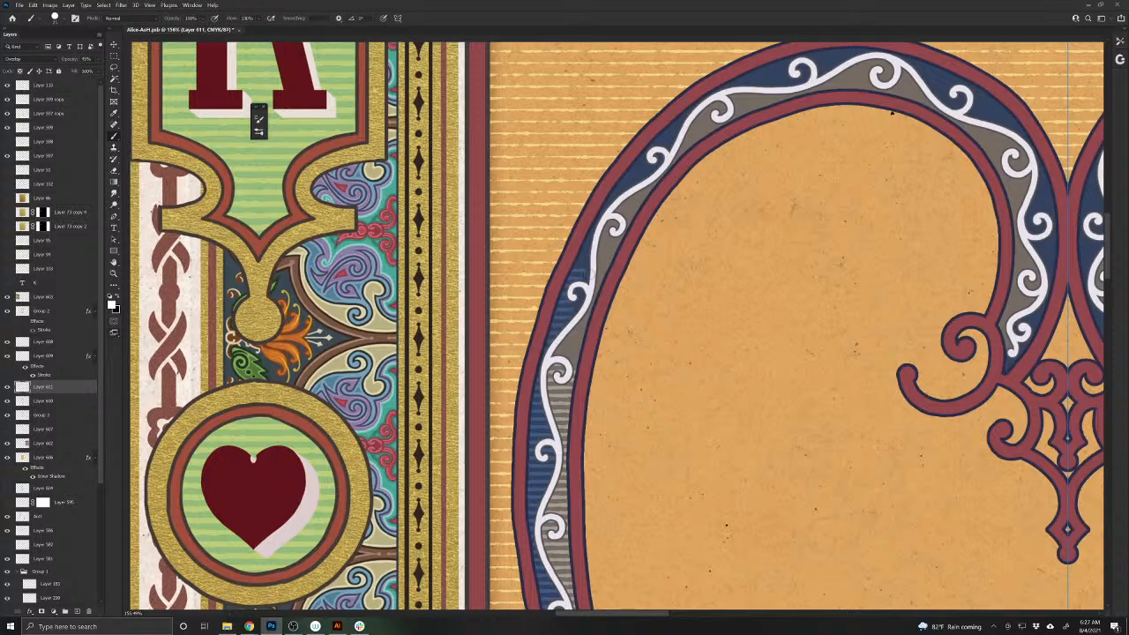
mouse_move(603, 270)
mouse_down()
mouse_move(574, 359)
mouse_move(565, 344)
mouse_move(505, 526)
mouse_up()
mouse_move(603, 351)
mouse_down()
mouse_move(587, 380)
mouse_move(595, 349)
mouse_up()
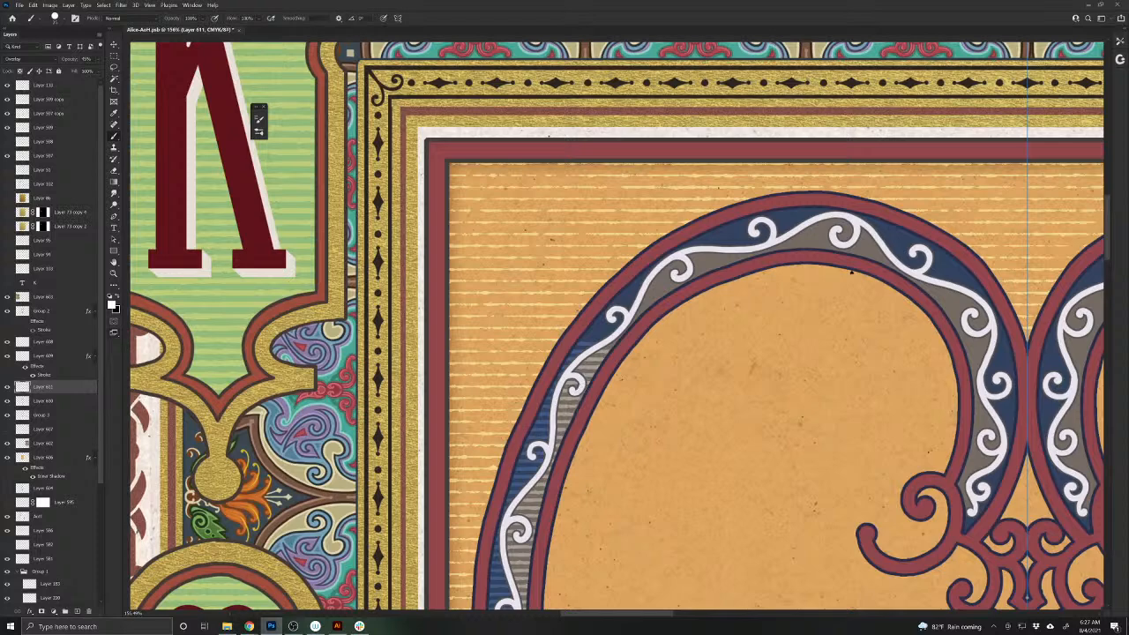
- Paint stripes on the lobe's outer shoulder and on the inner bands that descend into the heart's central cleft
drag(625, 441, 416, 524)
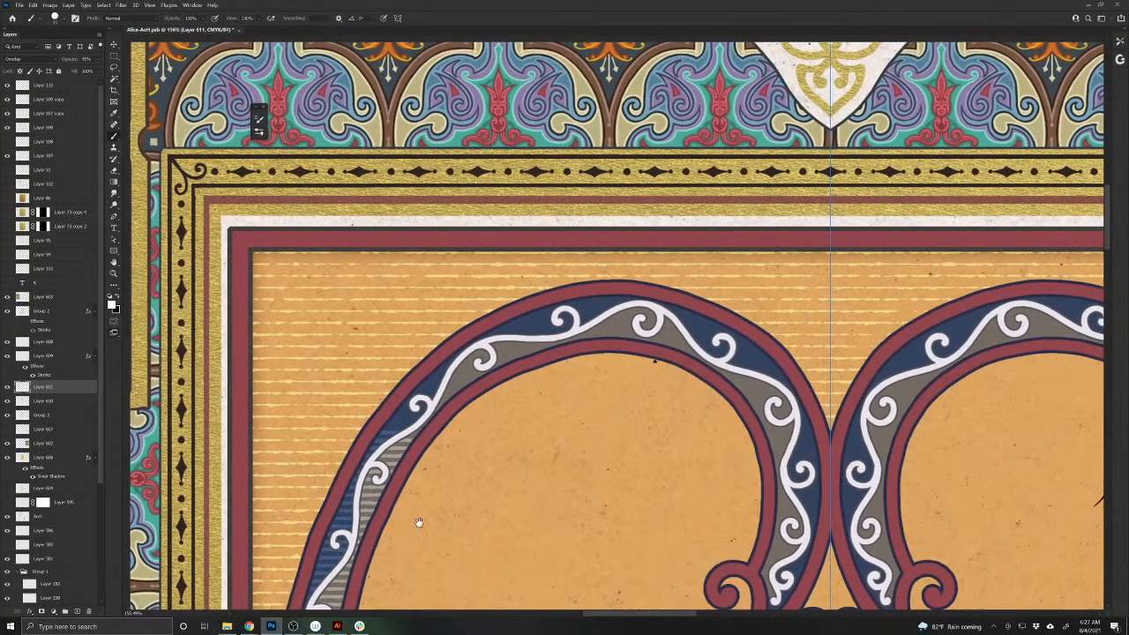
mouse_move(387, 434)
mouse_down()
mouse_move(457, 356)
mouse_move(520, 320)
mouse_move(619, 298)
mouse_move(717, 324)
mouse_move(767, 362)
mouse_move(810, 439)
mouse_move(776, 409)
mouse_move(778, 456)
mouse_up()
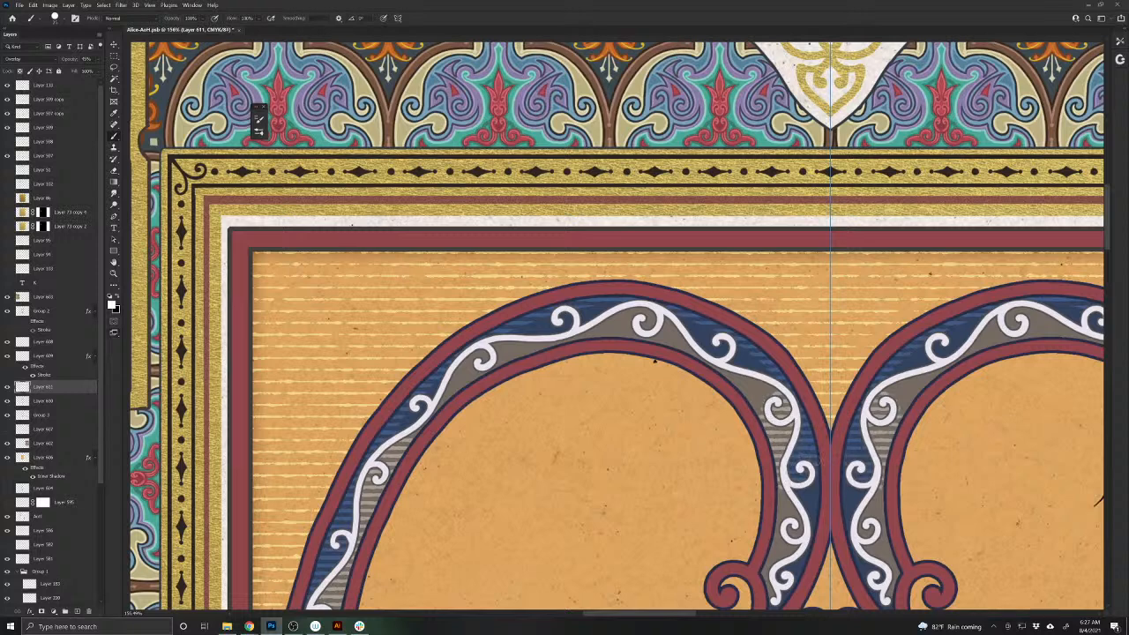
drag(789, 492, 780, 510)
drag(693, 559, 521, 416)
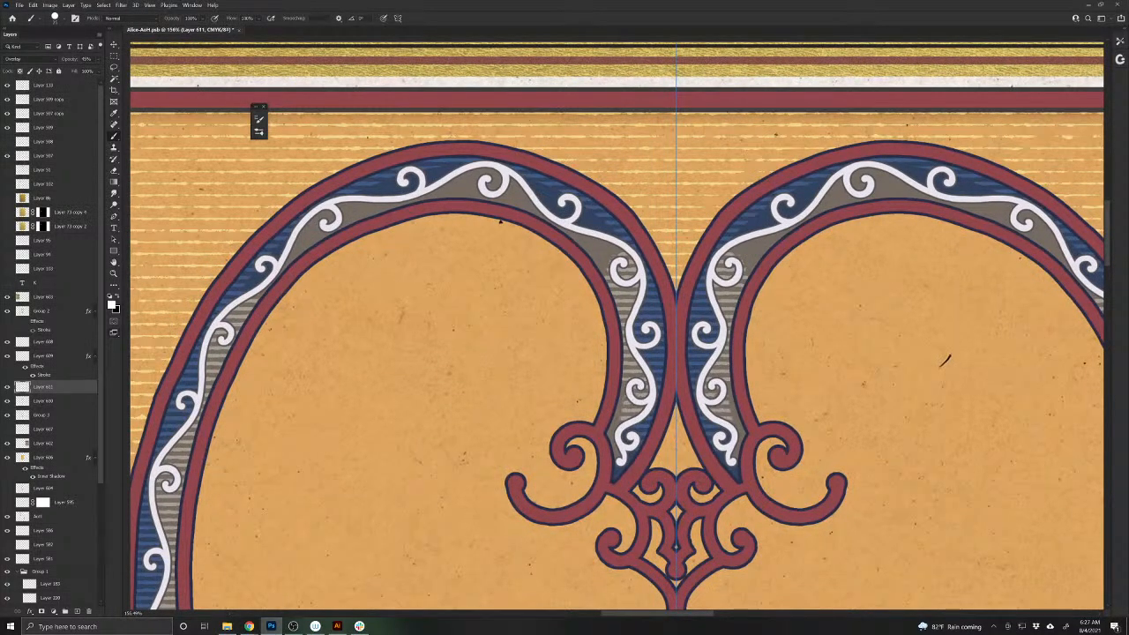
drag(615, 426, 612, 431)
drag(614, 340, 635, 443)
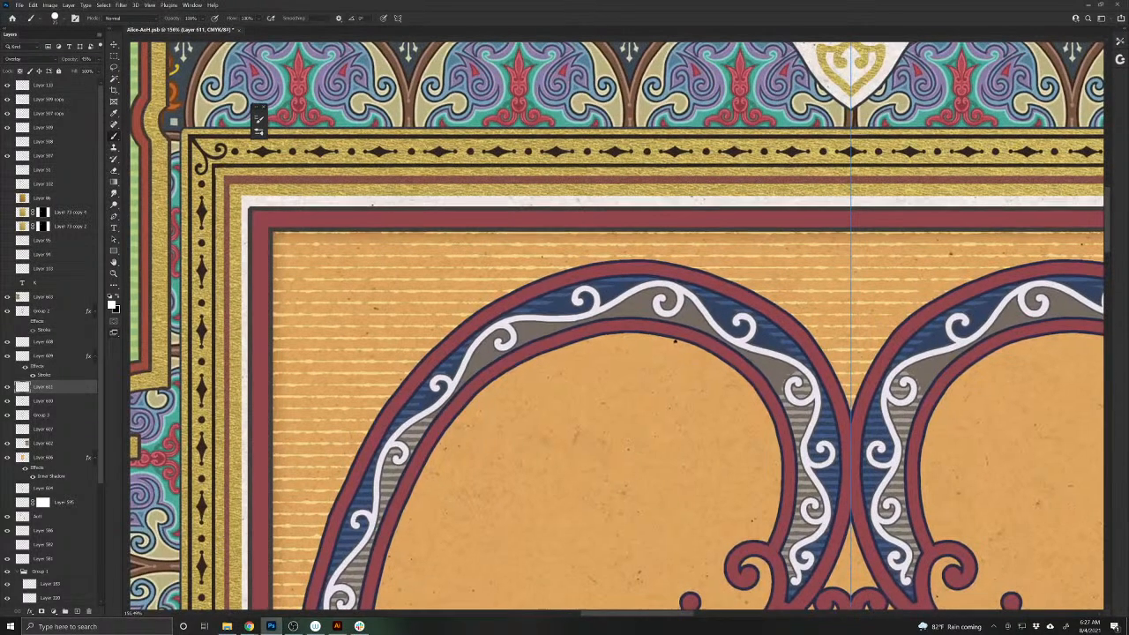
- Paint rough stripes over the backing from the top of the lobe down its inner shoulder toward the heart's cleft
mouse_move(666, 317)
mouse_down()
mouse_move(718, 336)
mouse_move(785, 394)
mouse_up()
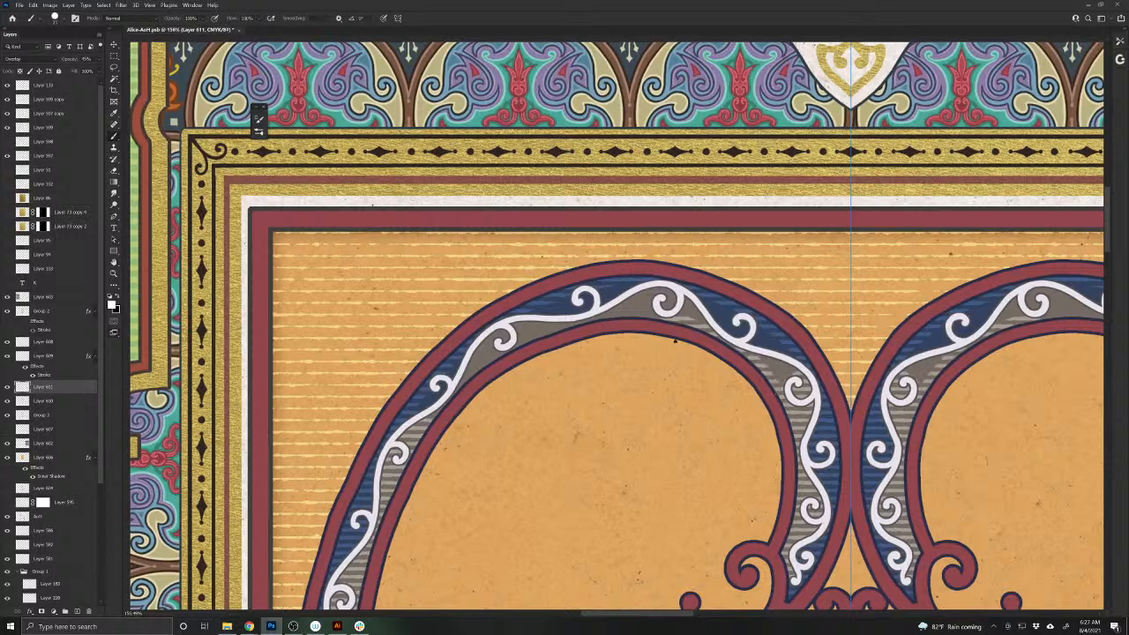
mouse_move(688, 320)
mouse_down()
mouse_move(732, 316)
mouse_move(787, 346)
mouse_move(784, 369)
mouse_up()
drag(735, 333, 778, 367)
drag(771, 371, 781, 374)
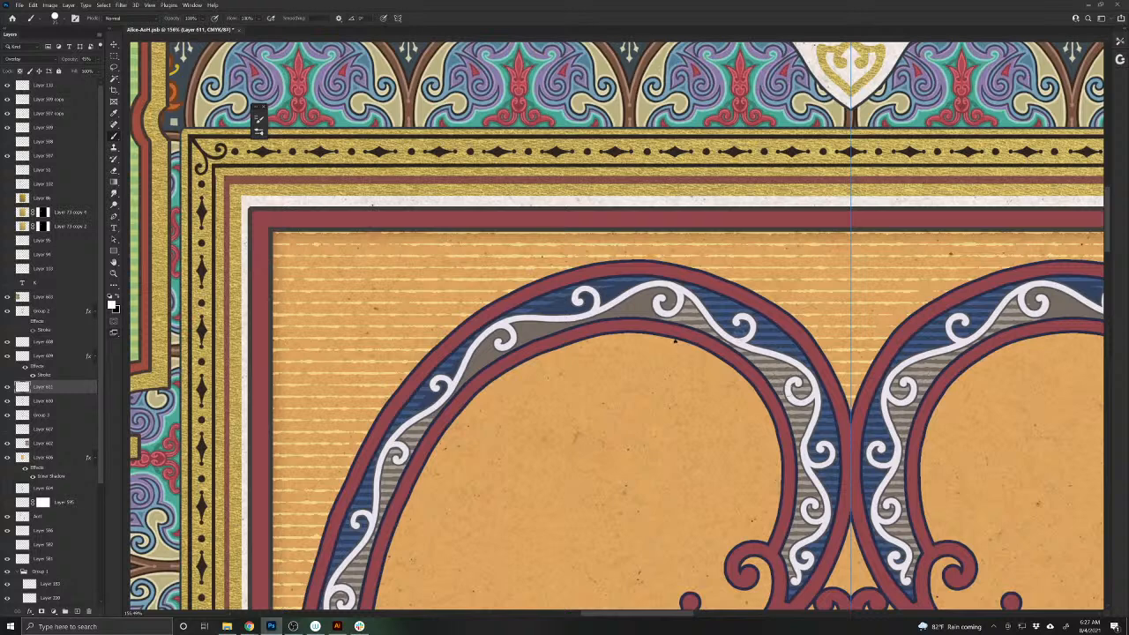
- Extend the stripes along the gray backing across the lobe's top and down its outer curve
drag(670, 309, 557, 326)
drag(564, 325, 534, 336)
drag(536, 333, 480, 361)
drag(489, 363, 469, 368)
drag(478, 372, 465, 375)
drag(470, 373, 457, 382)
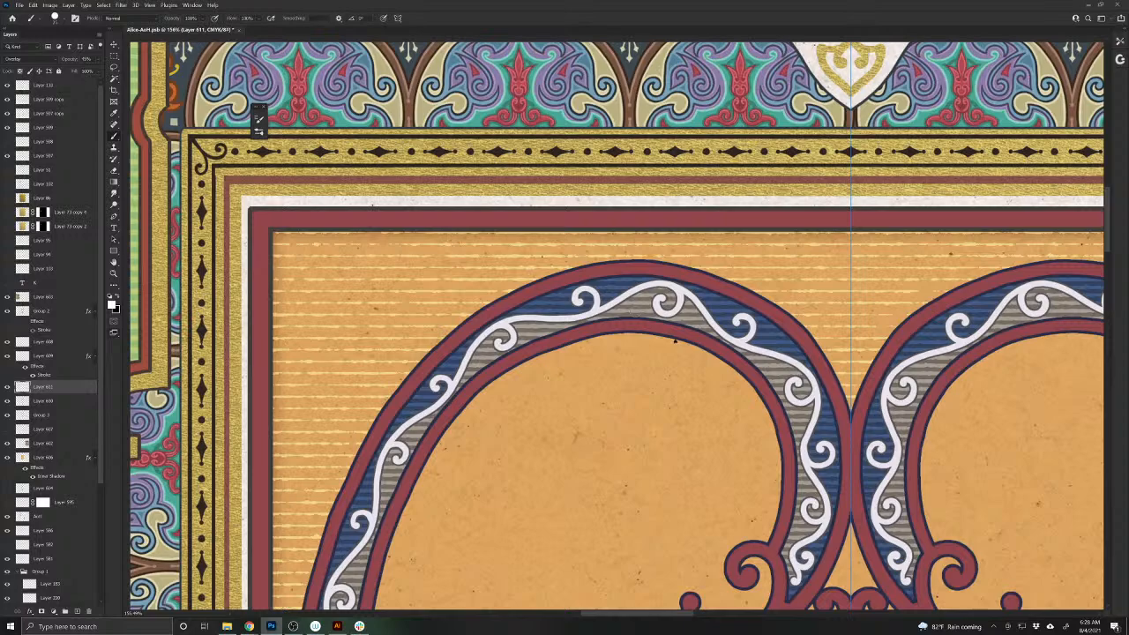
- Fill the openings in the cleft's pendant ornament with the sampled dark blue on the backing layer, using a smooth brush
scroll(670, 300, down, 5)
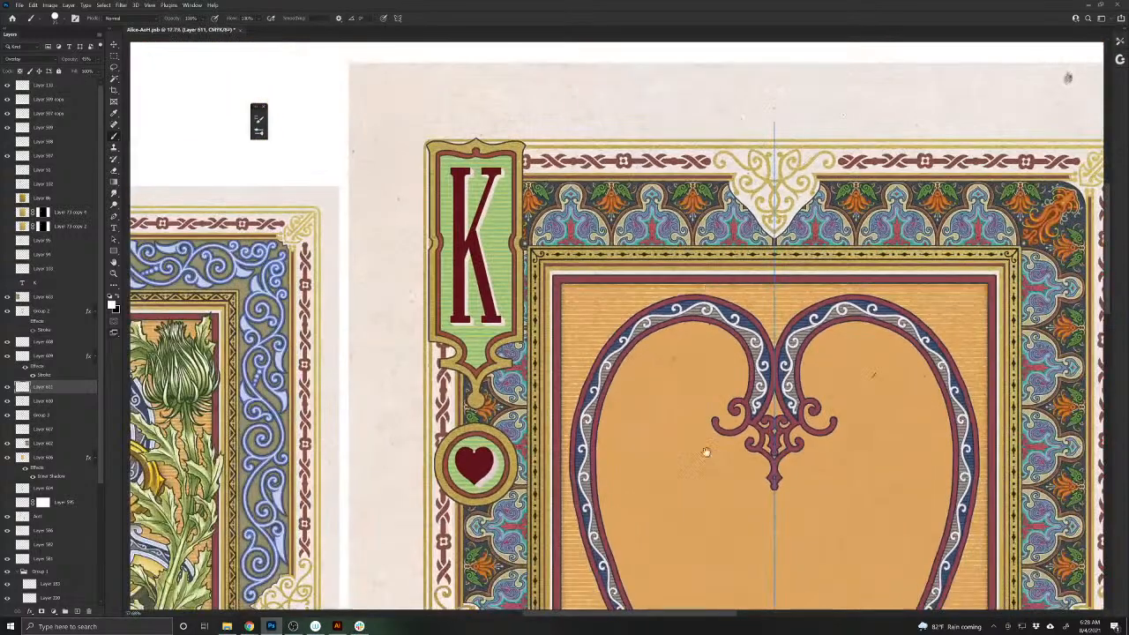
drag(705, 453, 518, 312)
scroll(571, 308, up, 6)
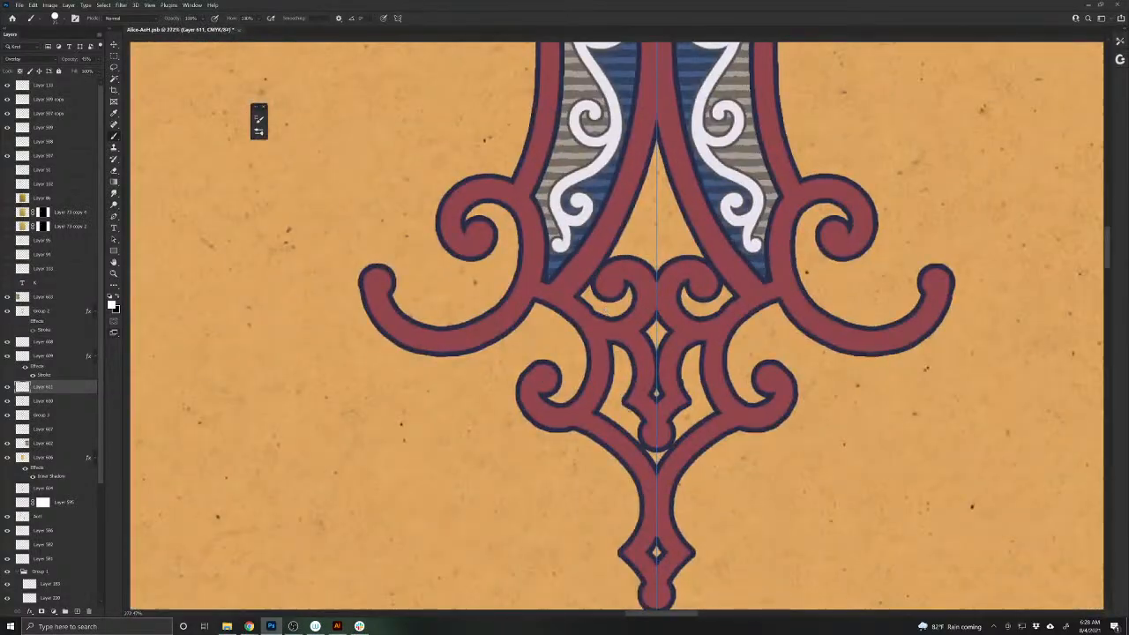
key(v)
key(alt+[)
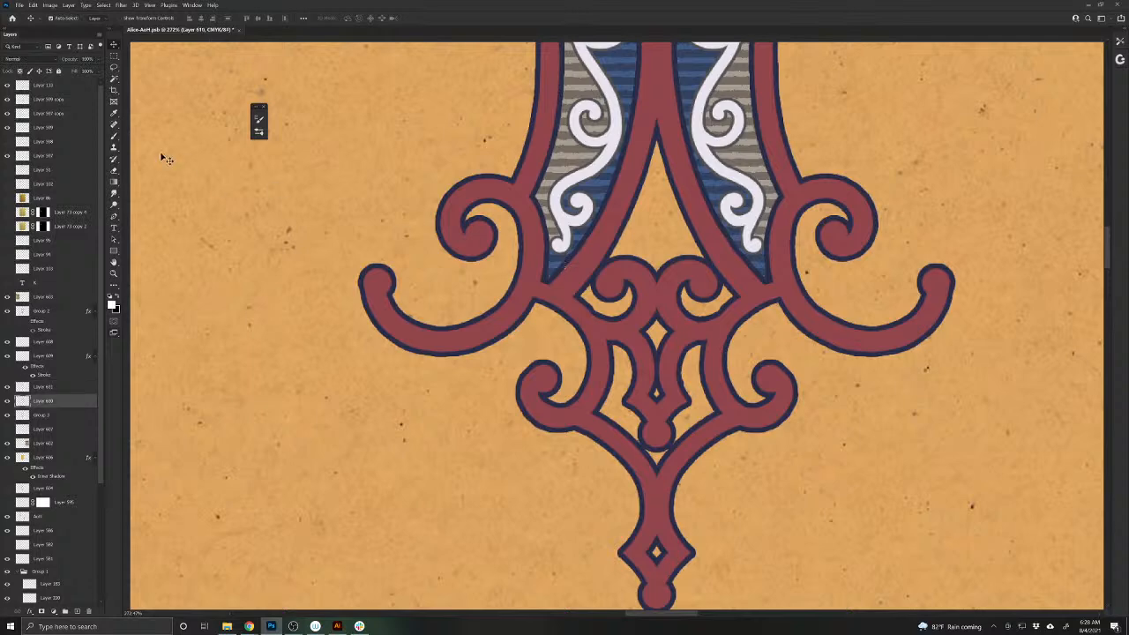
click(118, 135)
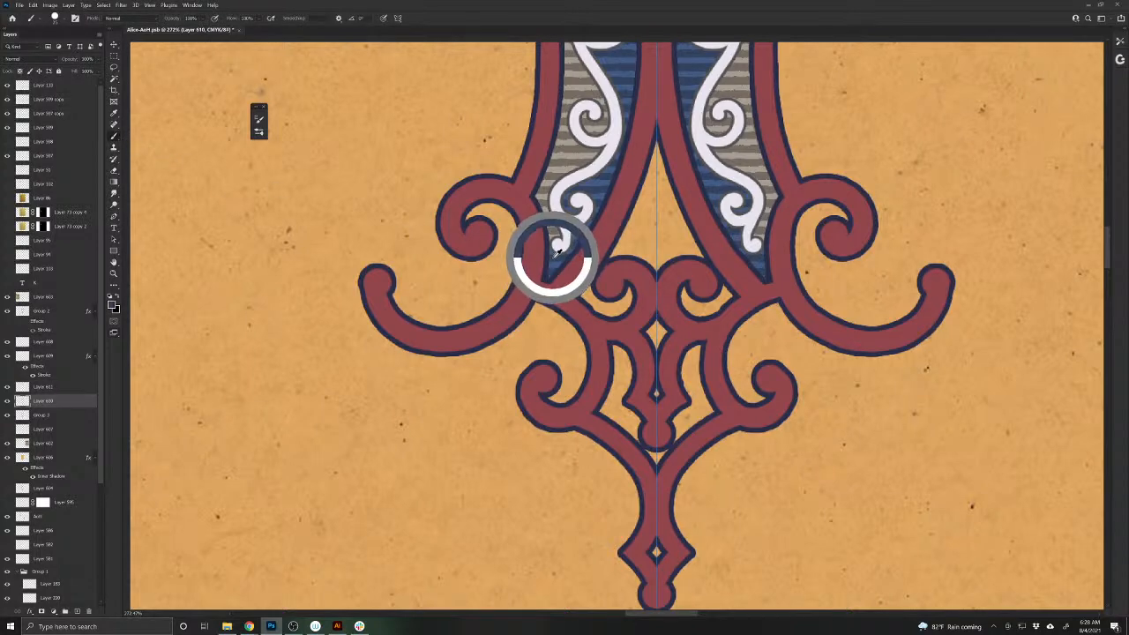
click(60, 20)
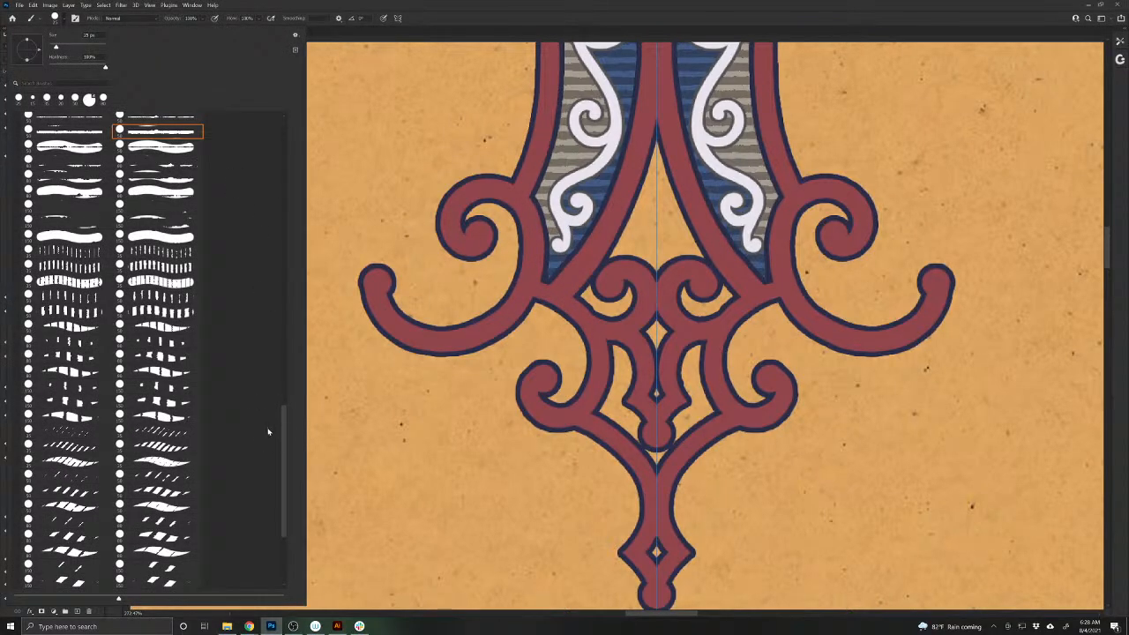
drag(285, 434, 282, 111)
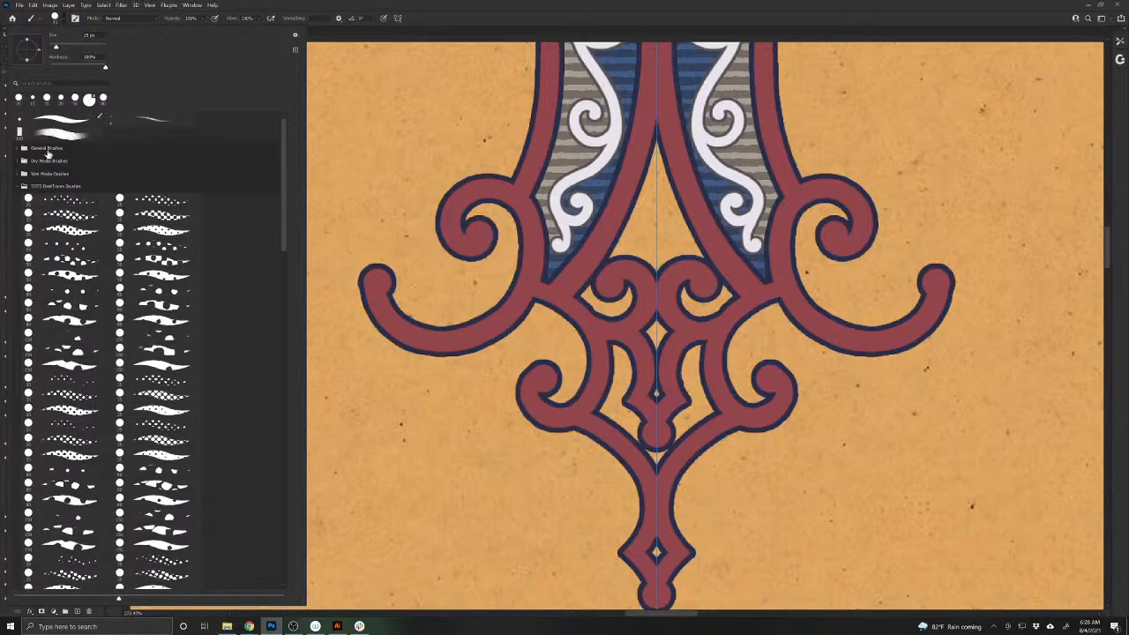
click(54, 122)
key(Return)
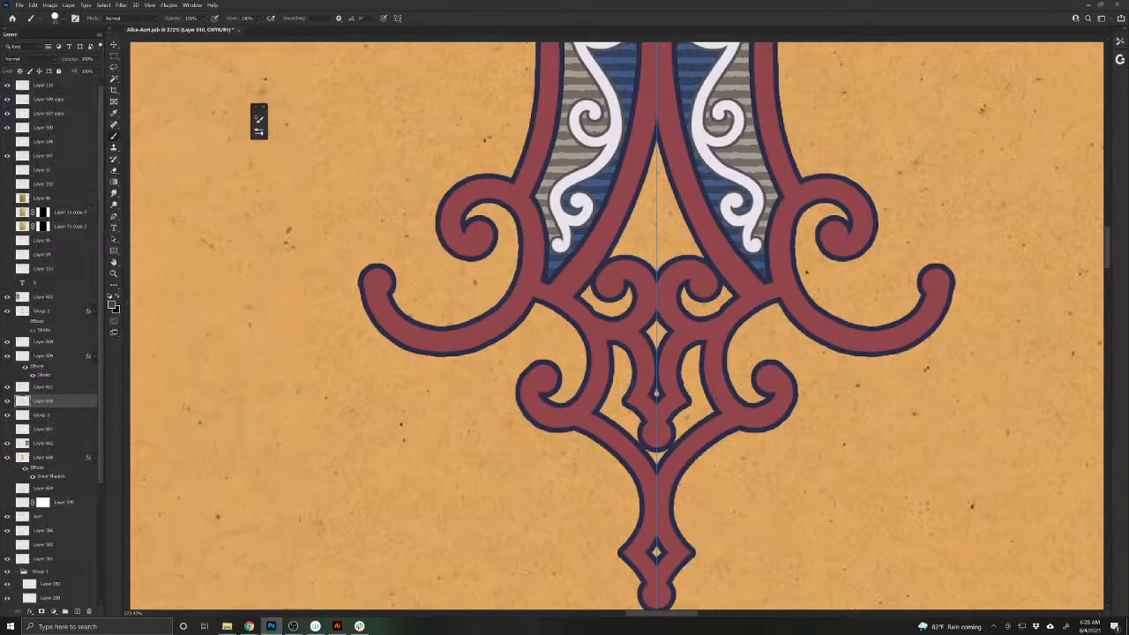
mouse_move(624, 349)
mouse_down()
mouse_move(616, 390)
mouse_move(617, 349)
mouse_up()
mouse_move(616, 389)
mouse_down()
mouse_move(624, 398)
mouse_move(610, 390)
mouse_move(604, 406)
mouse_move(626, 432)
mouse_move(635, 419)
mouse_move(616, 417)
mouse_up()
drag(652, 452, 658, 457)
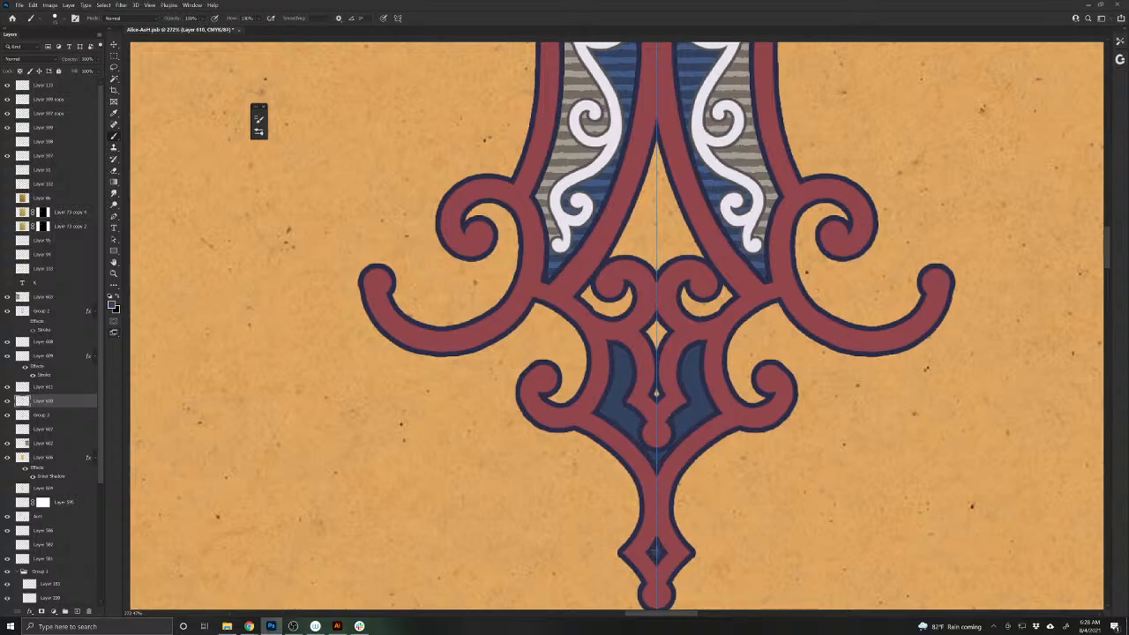
- Check the whole card beside its neighbors and save the document
scroll(713, 470, down, 6)
drag(650, 446, 626, 336)
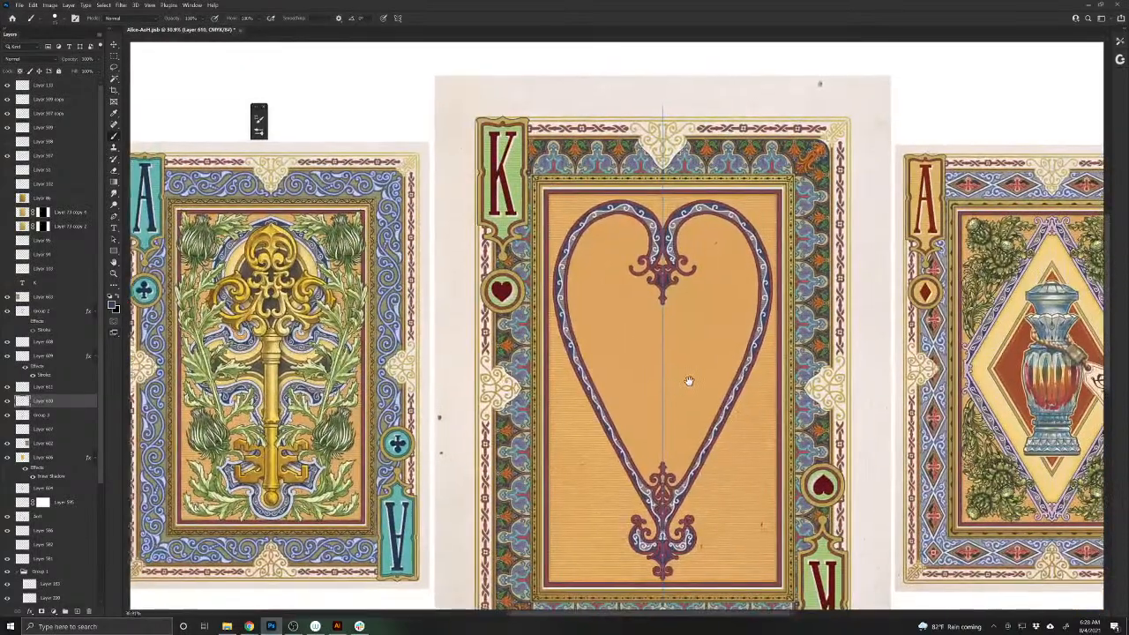
drag(688, 380, 653, 381)
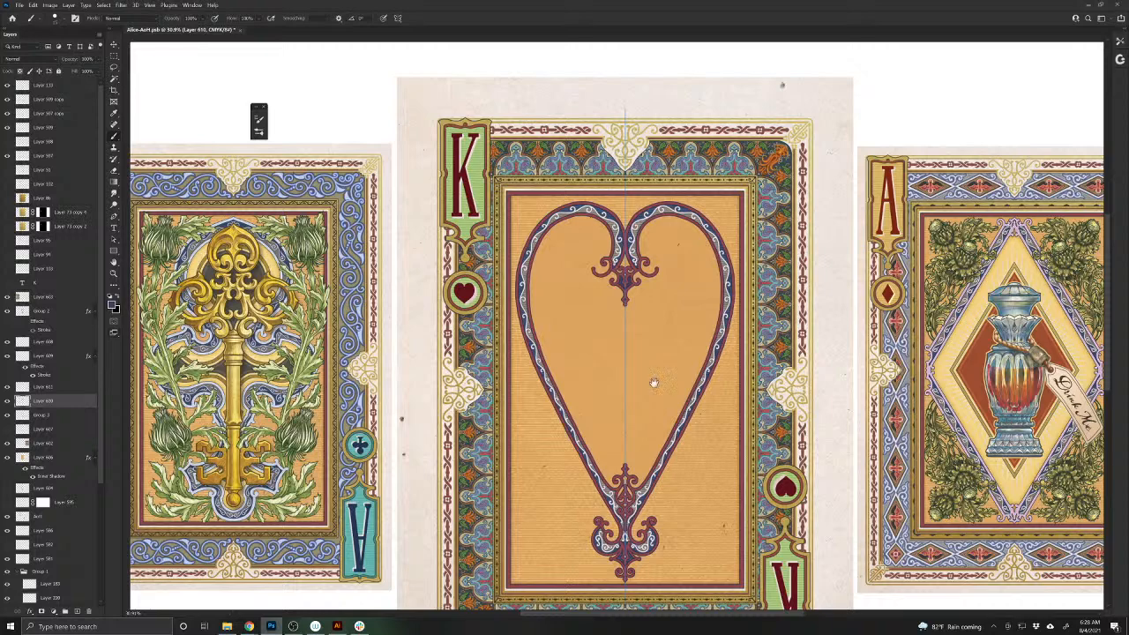
drag(654, 383, 582, 371)
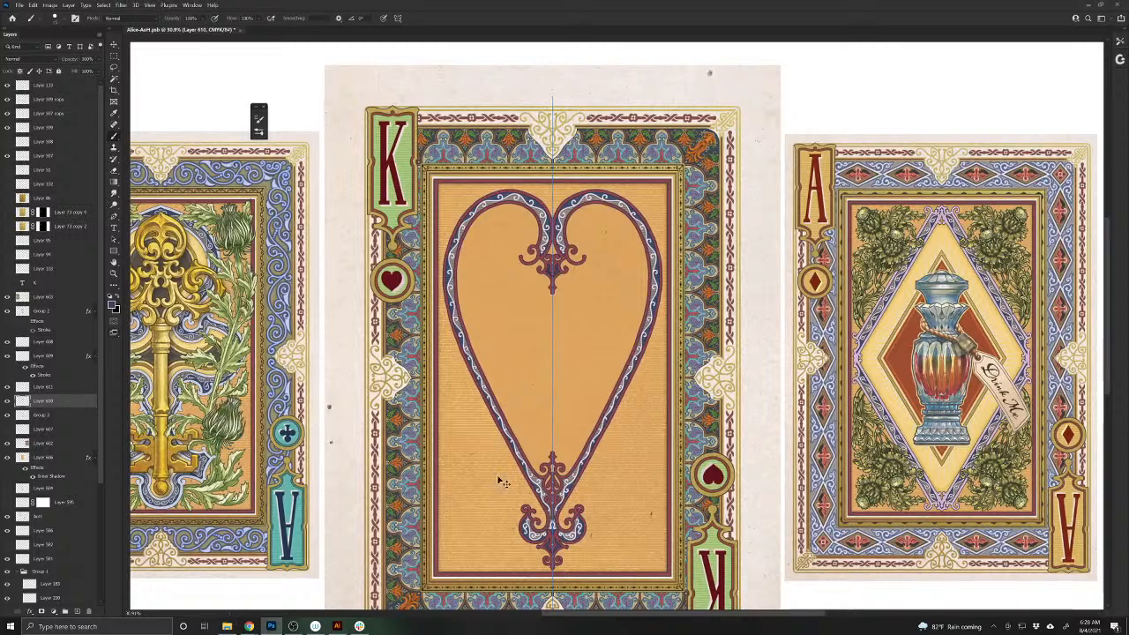
key(ctrl+s)
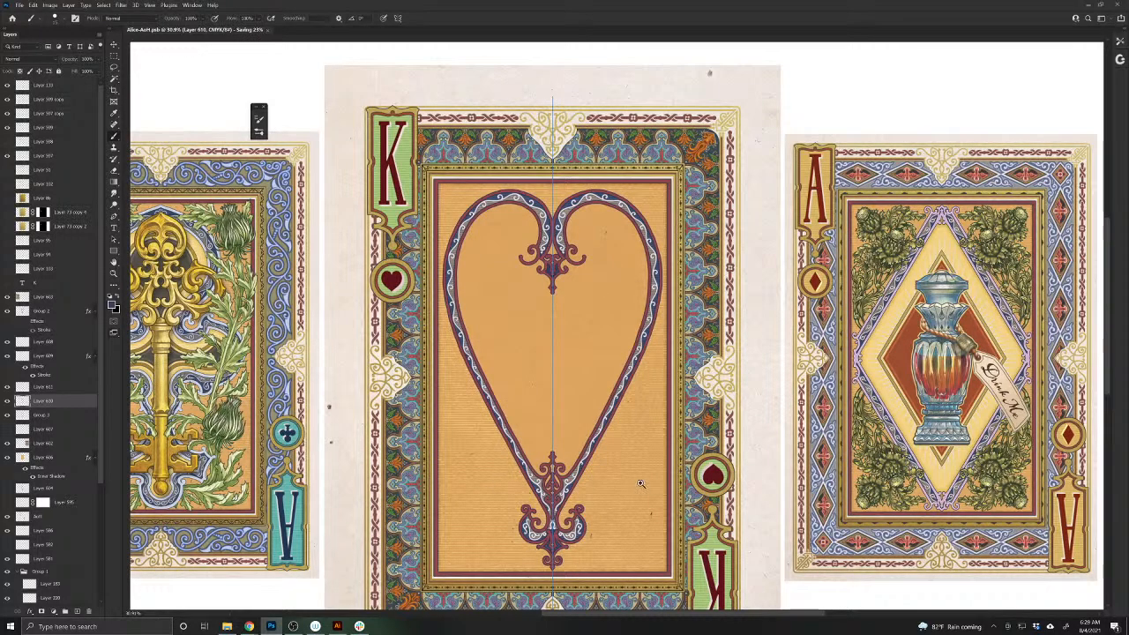
- Identify the red frame's outlined group by toggling its visibility, and move the white vine layer (Layer 609) above it
scroll(587, 434, up, 5)
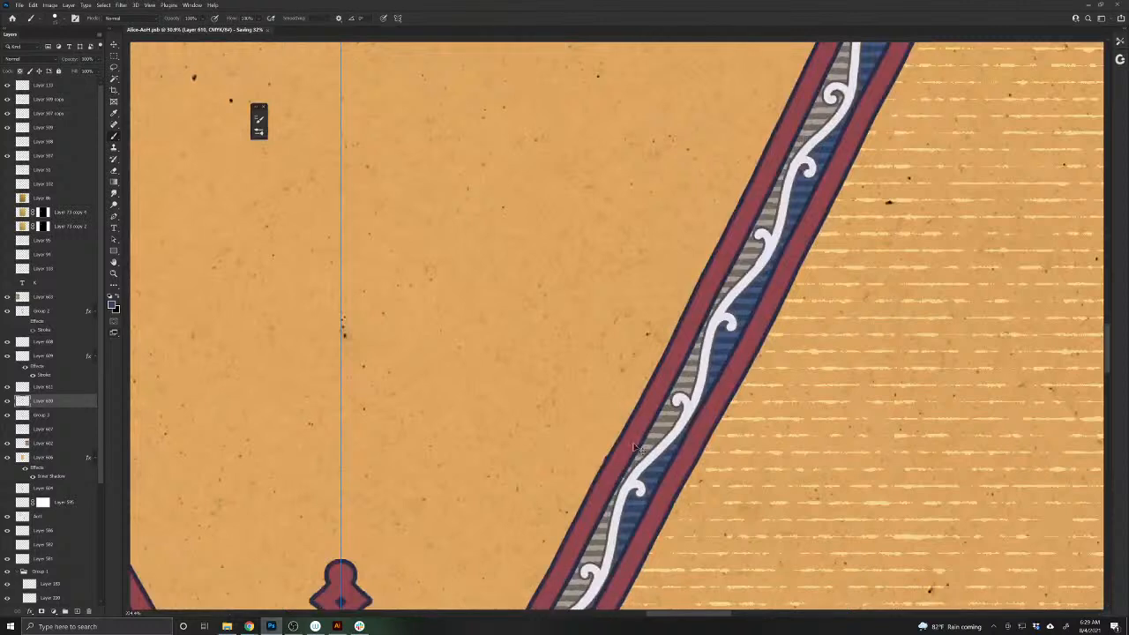
key(v)
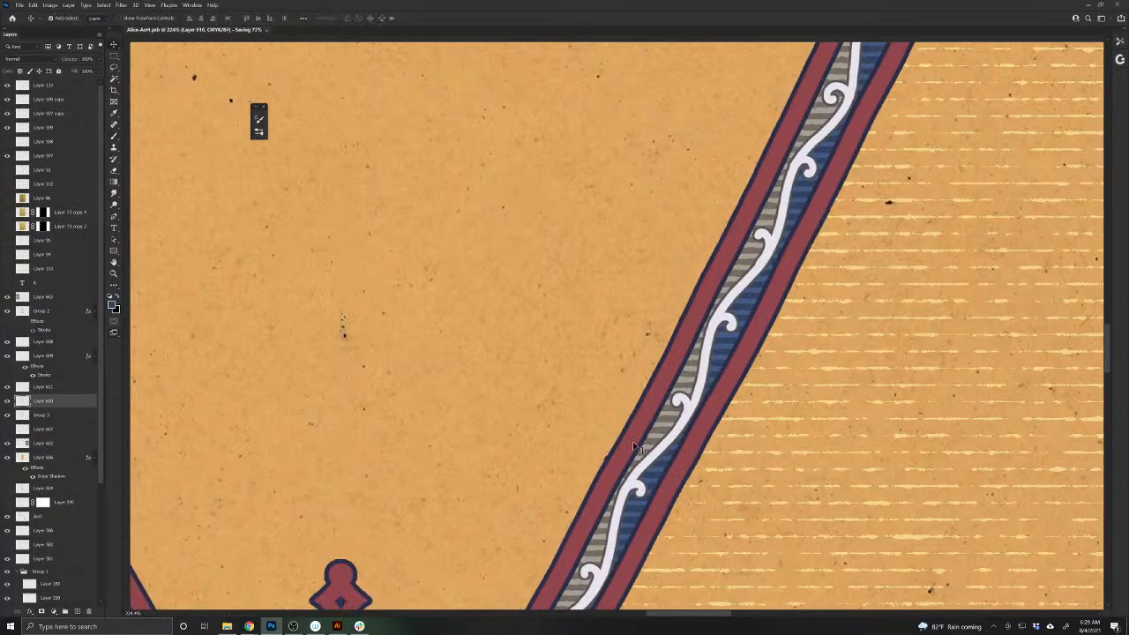
click(53, 314)
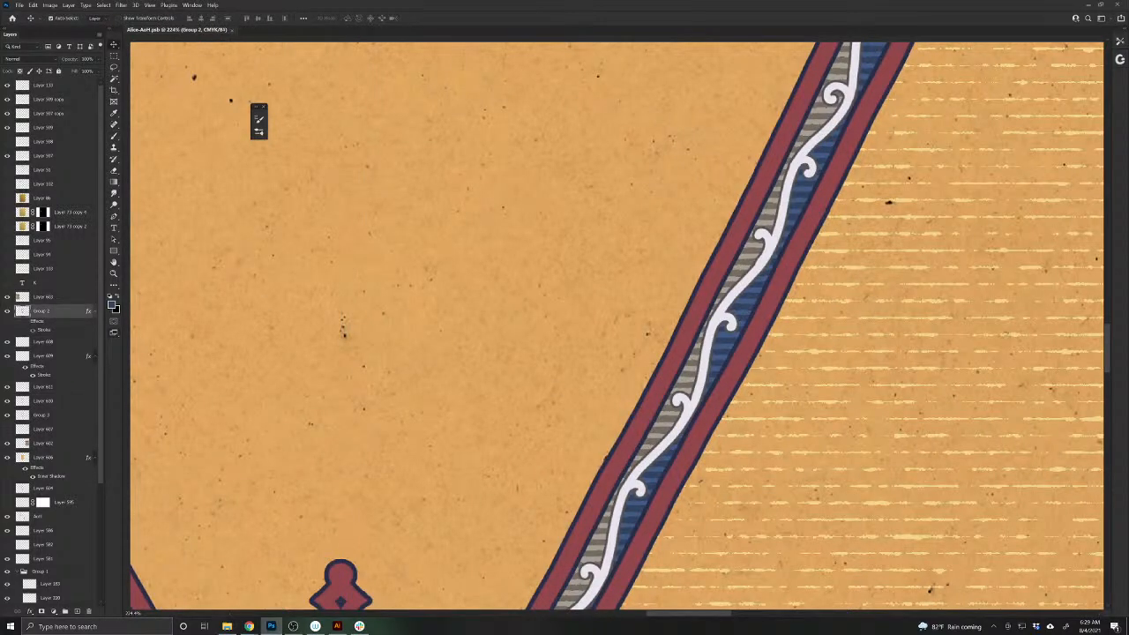
click(7, 311)
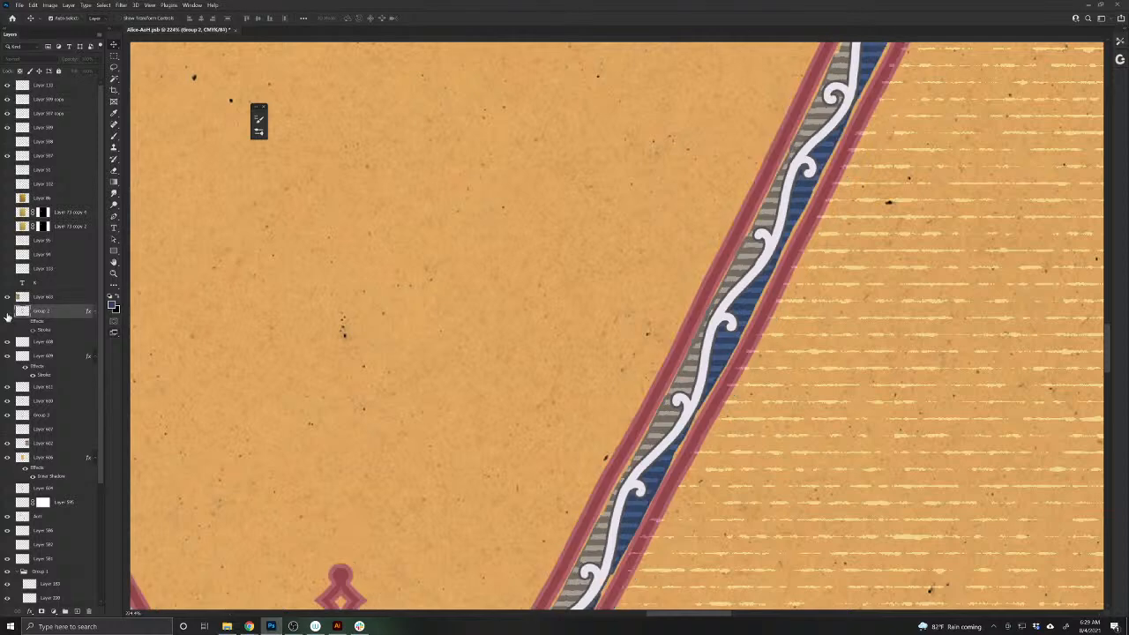
click(7, 313)
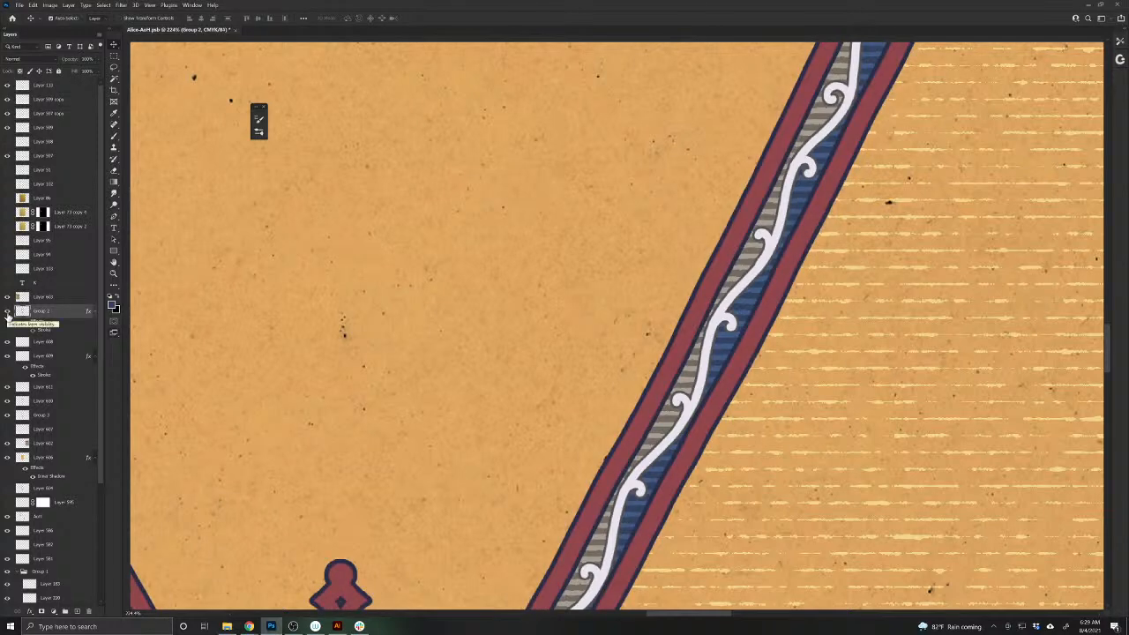
drag(36, 355, 40, 309)
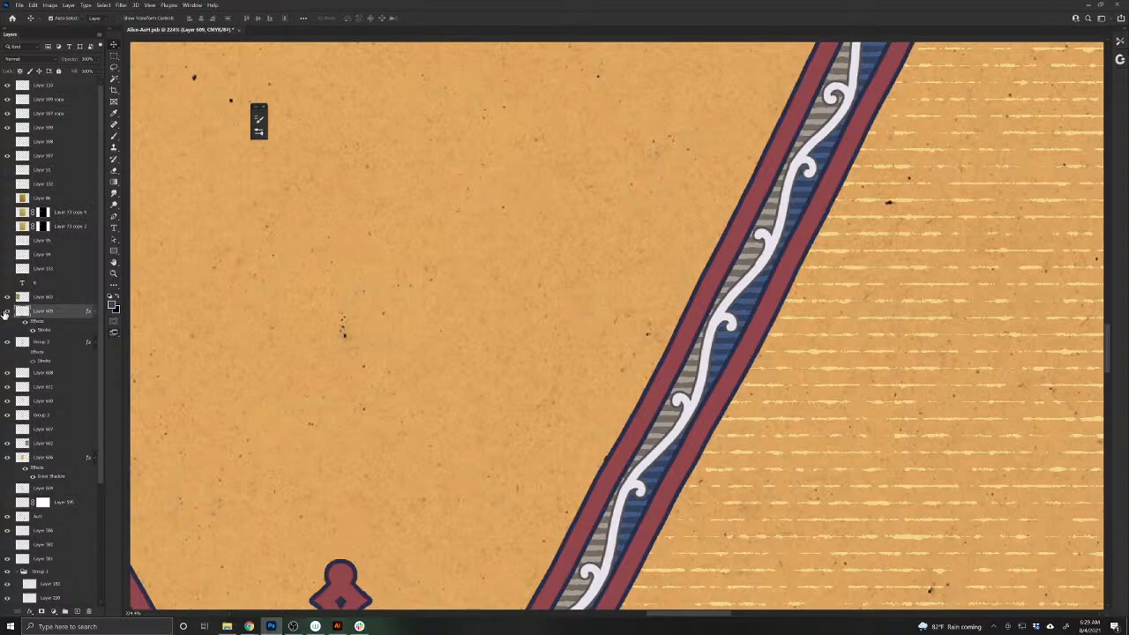
- Check the contents of the vine layer and the red frame group by hiding and reshowing each
click(6, 311)
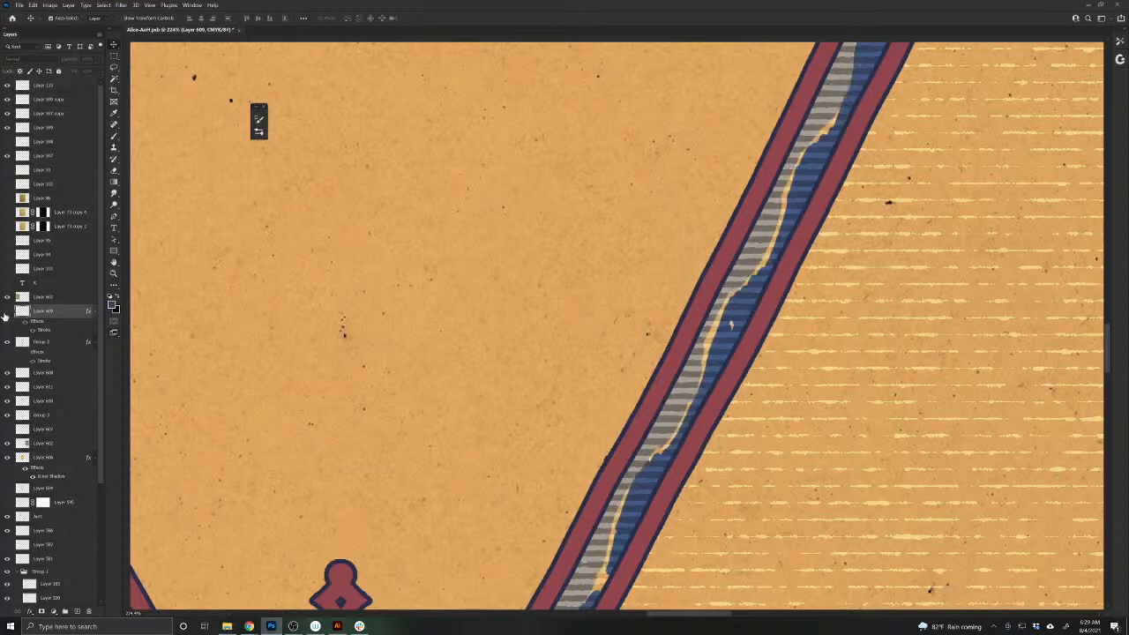
click(6, 311)
click(7, 342)
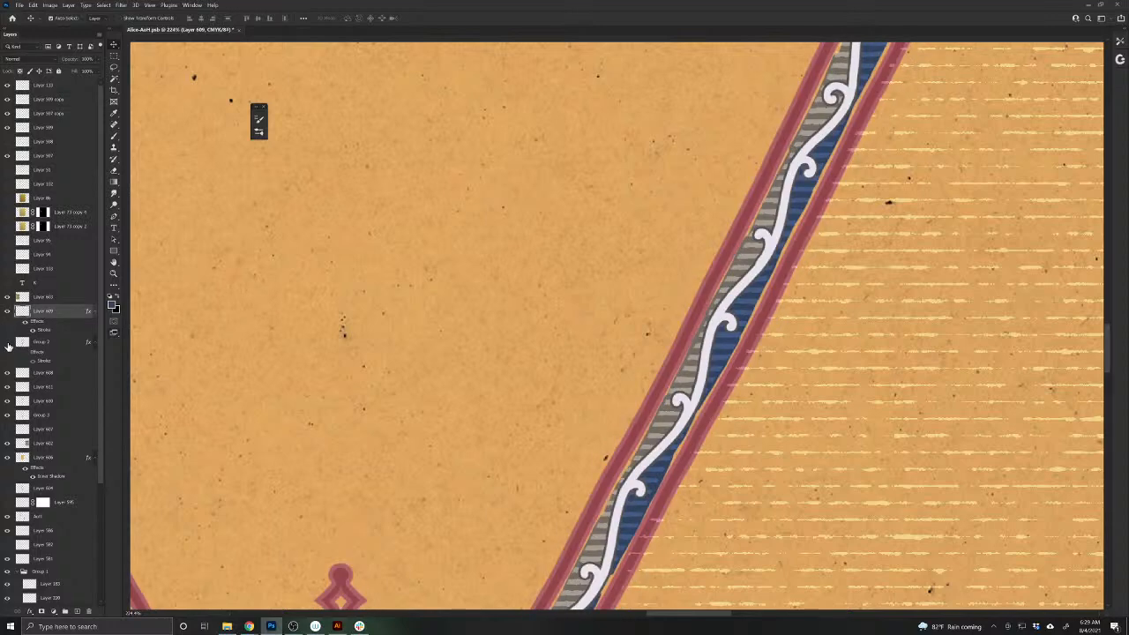
click(7, 343)
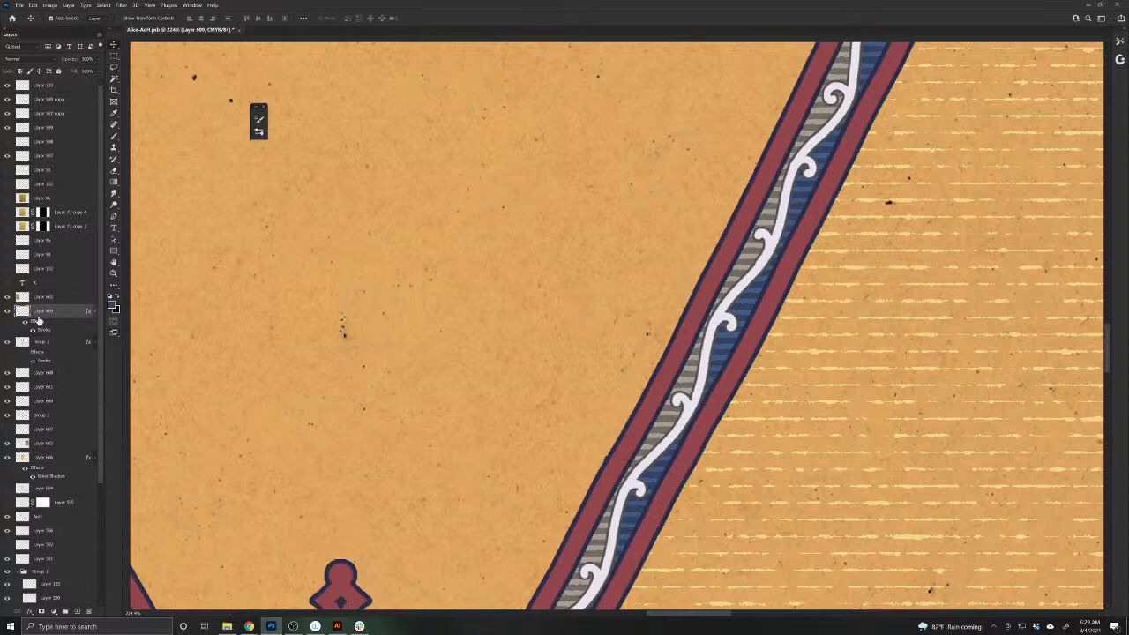
click(7, 312)
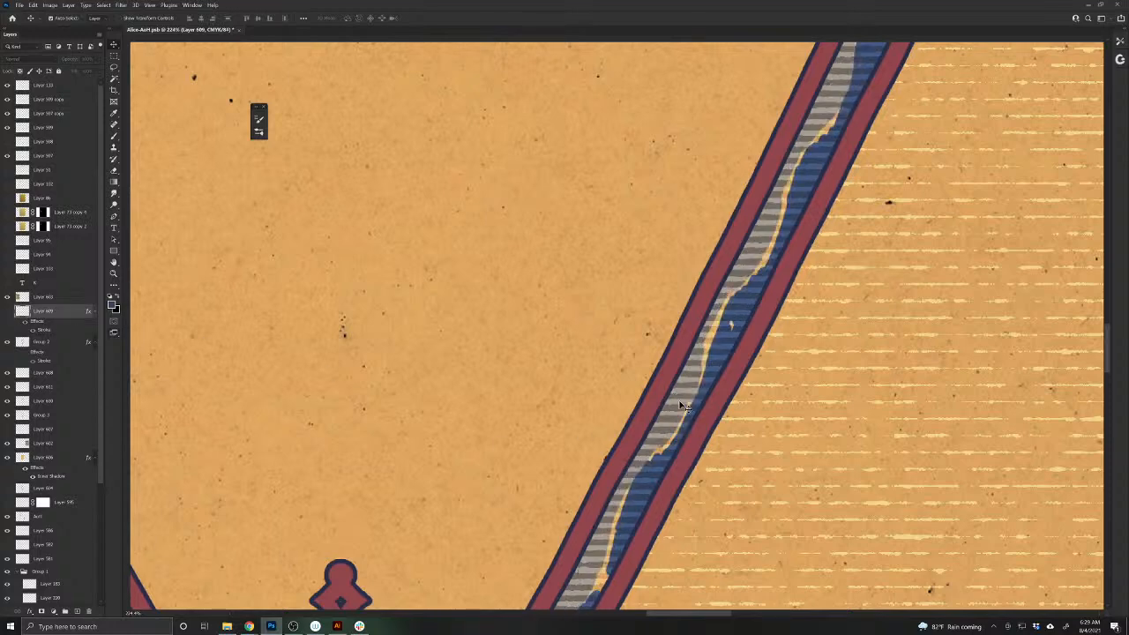
click(7, 312)
- Move Group 3, the frame's inner red stripe, above Group 2, and leave Group 2 visible
click(7, 343)
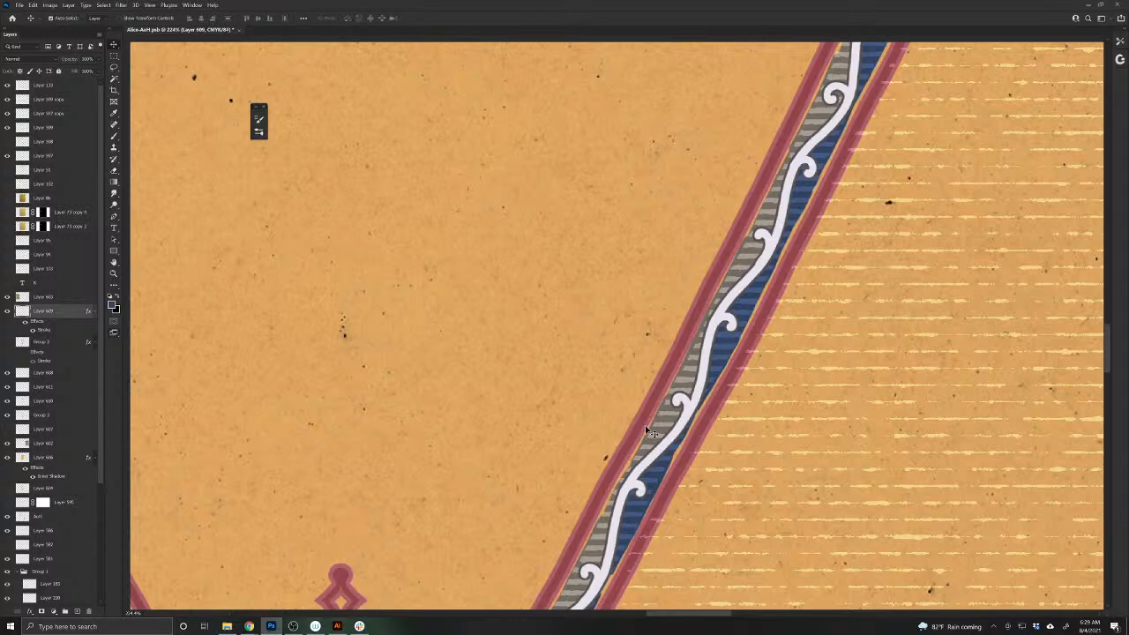
click(649, 432)
drag(48, 412, 25, 347)
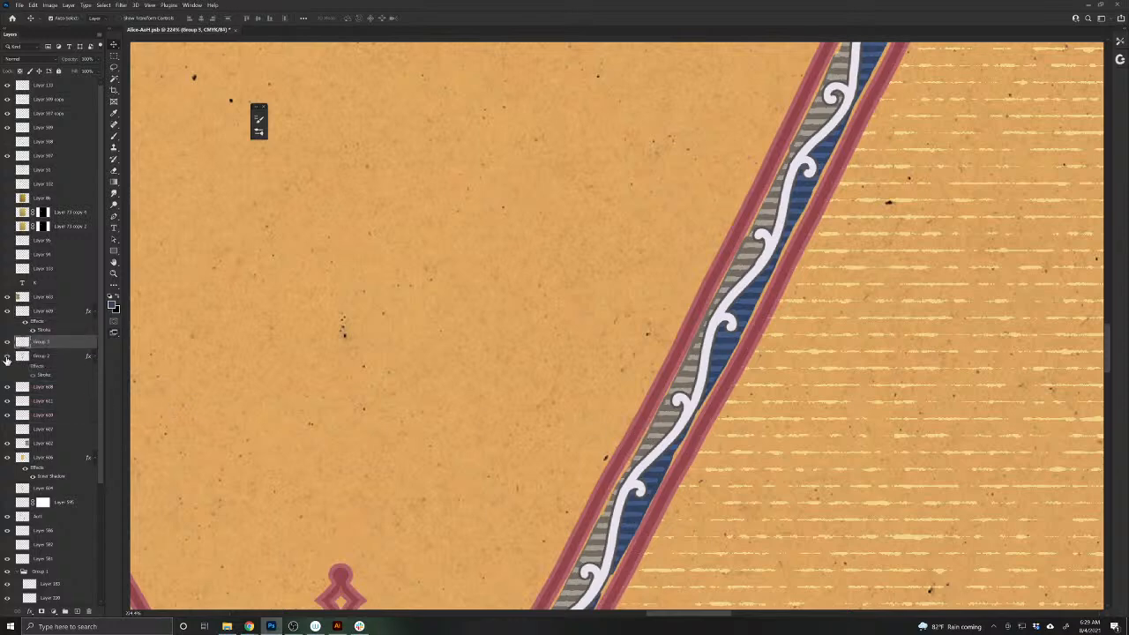
click(7, 356)
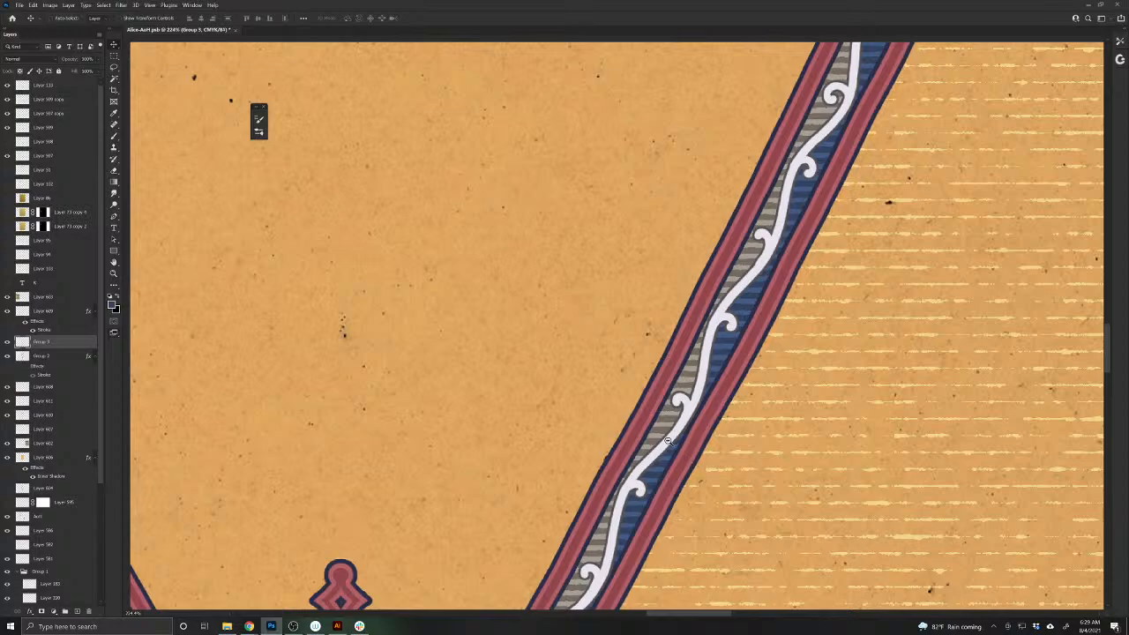
- Save the document with the reordered heart frame layers
key(h)
drag(573, 390, 614, 371)
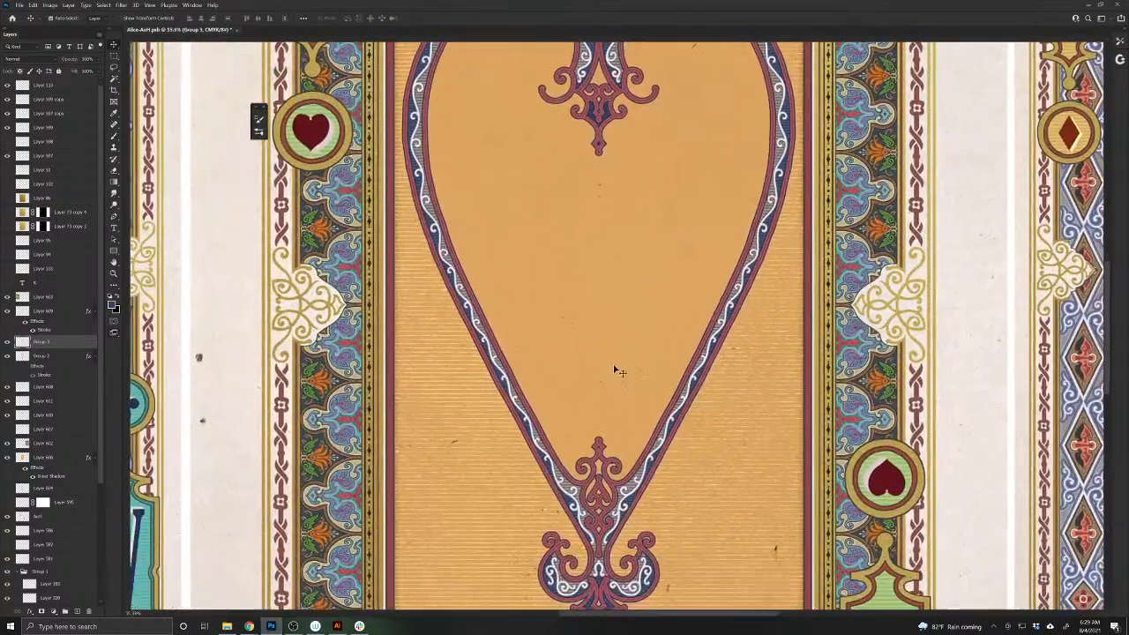
key(ctrl+s)
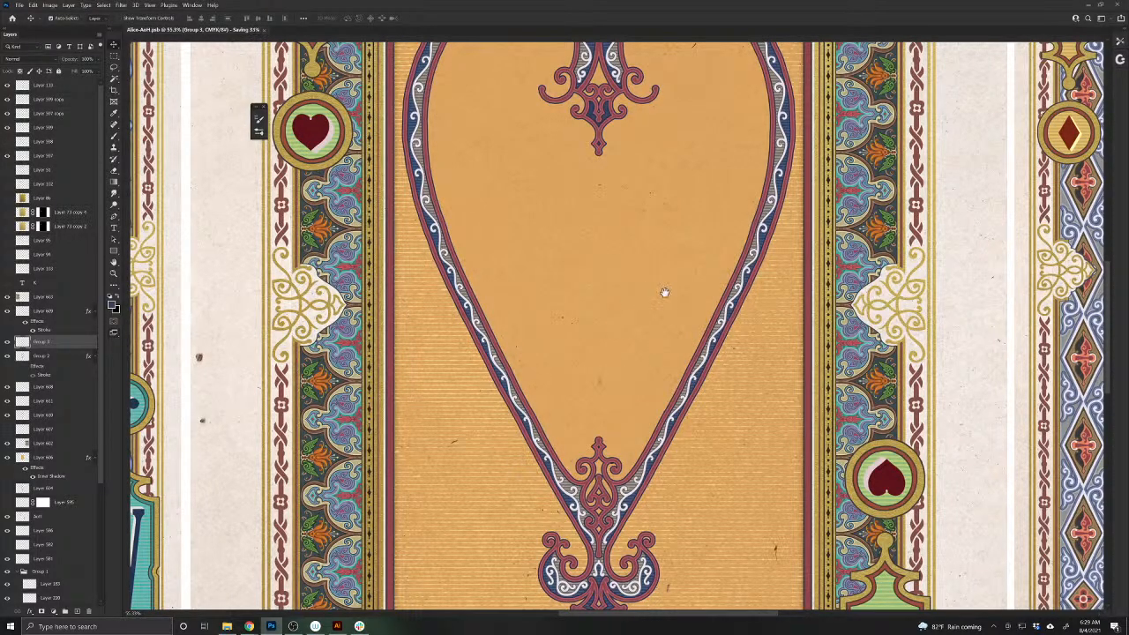
- Compare the heart frame with the diamond frame on the neighboring ace card, close up and at full card size
drag(665, 291, 257, 475)
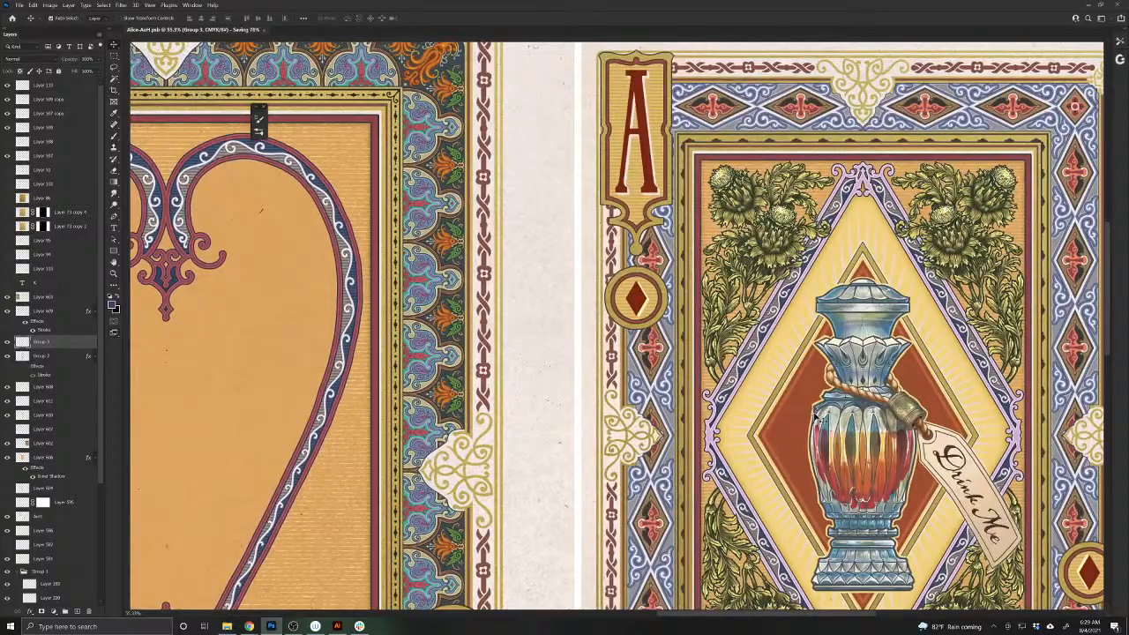
mouse_move(769, 362)
mouse_down()
mouse_move(817, 403)
mouse_move(774, 366)
mouse_up()
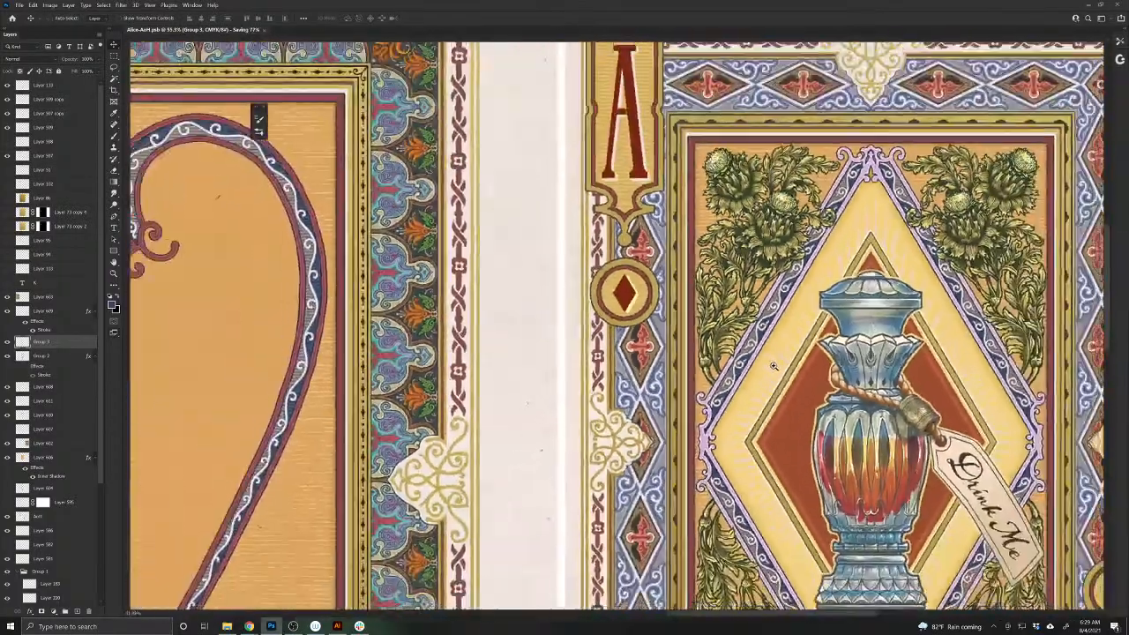
scroll(774, 366, down, 2)
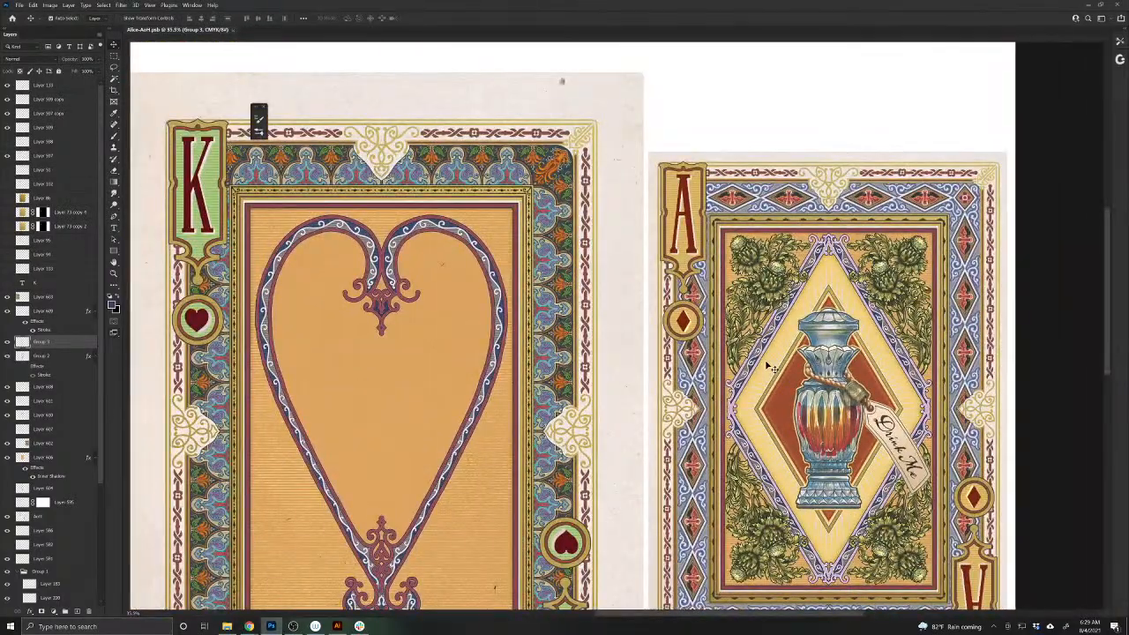
scroll(769, 367, up, 5)
scroll(767, 372, down, 7)
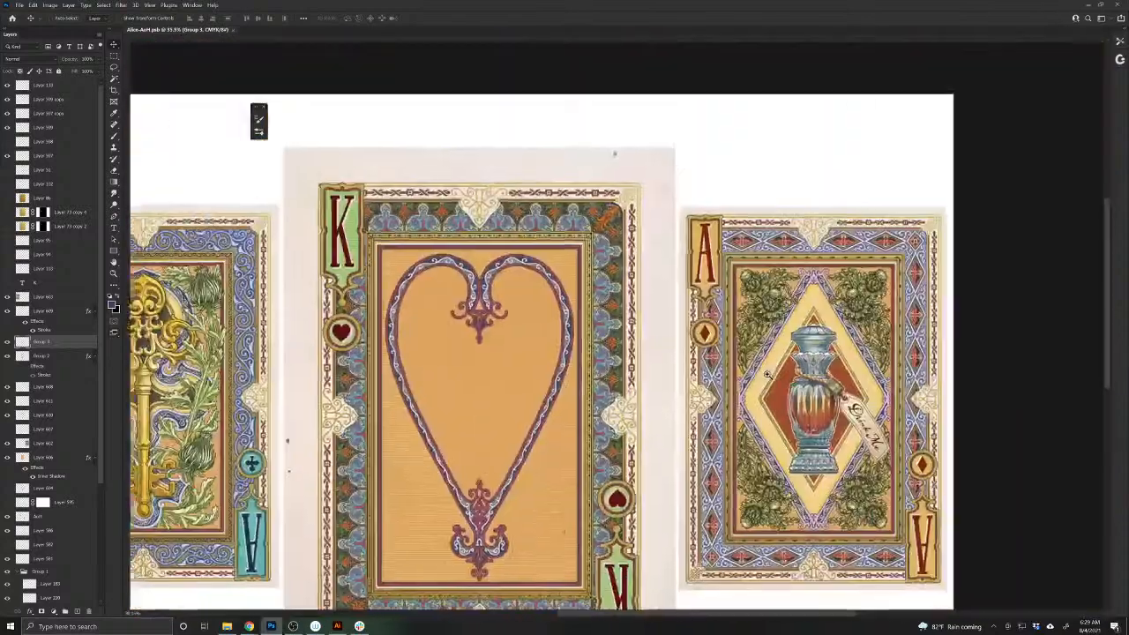
scroll(517, 373, down, 2)
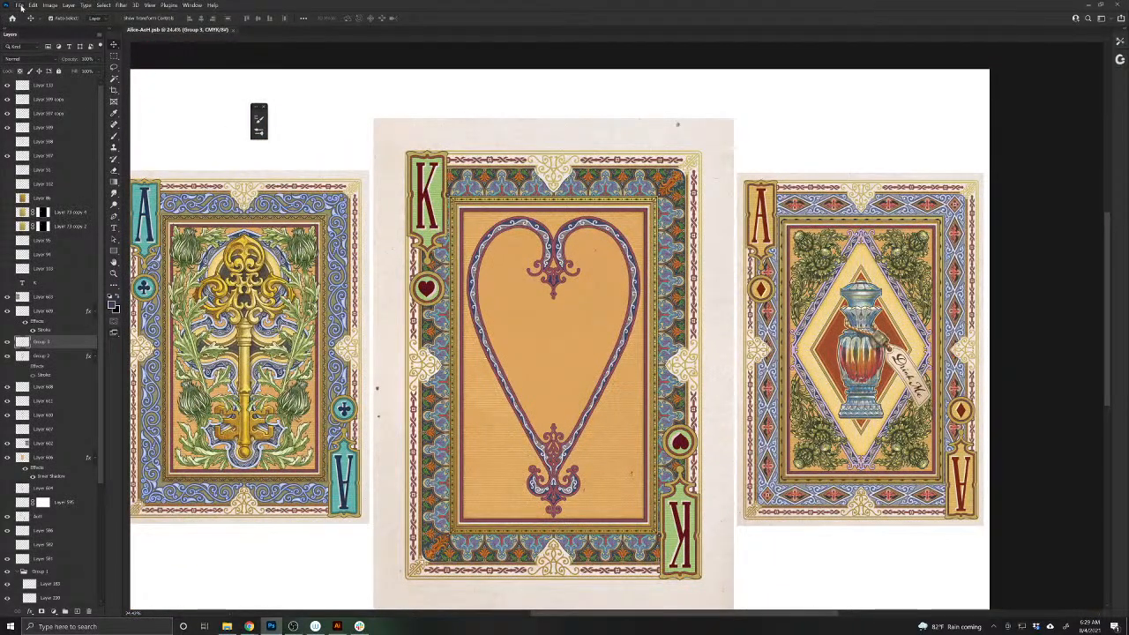
- Open the recent file AoD.psb and copy its pale diamond background layer into the Alice-AoH document over the heart frame
click(20, 5)
mouse_move(62, 55)
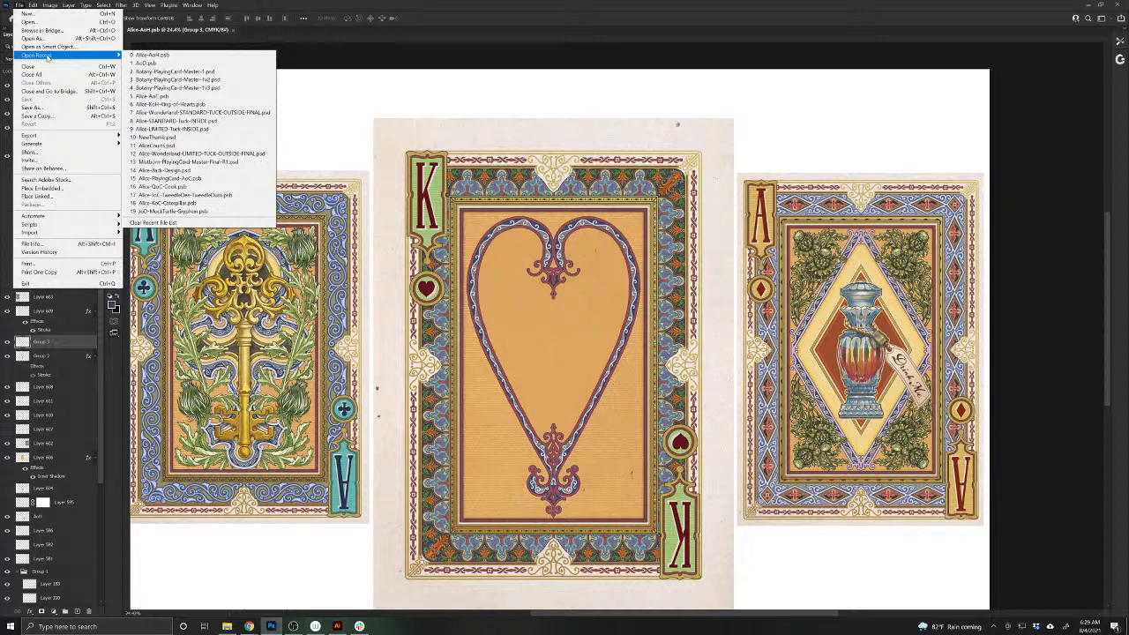
click(150, 64)
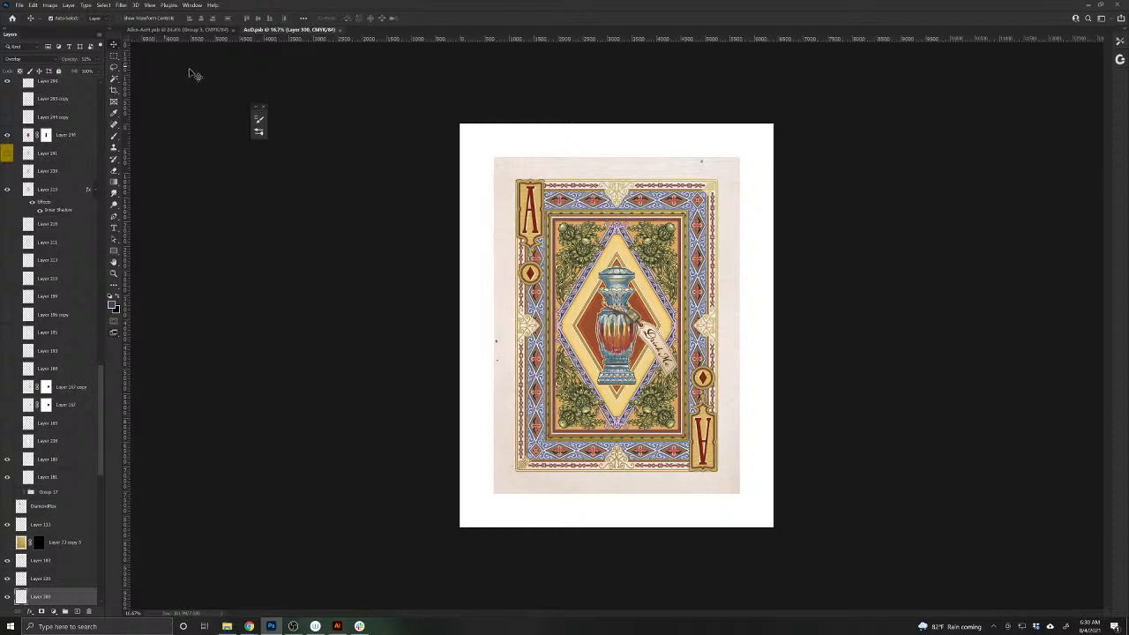
drag(270, 31, 558, 338)
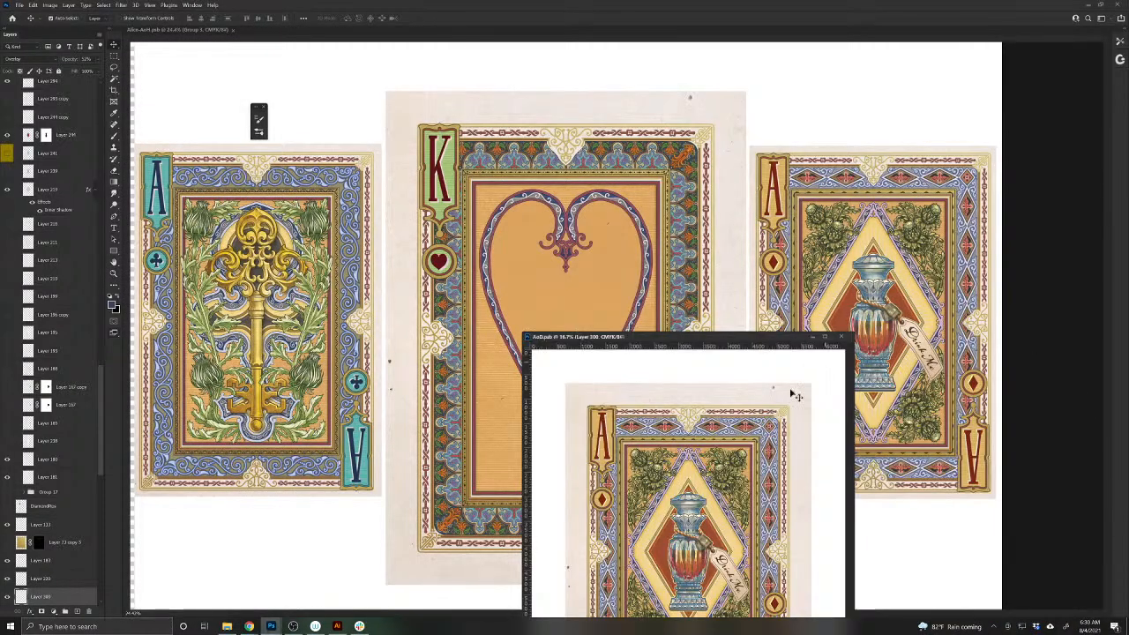
mouse_move(685, 475)
mouse_down()
mouse_move(695, 455)
mouse_move(706, 473)
mouse_up()
drag(696, 531, 746, 403)
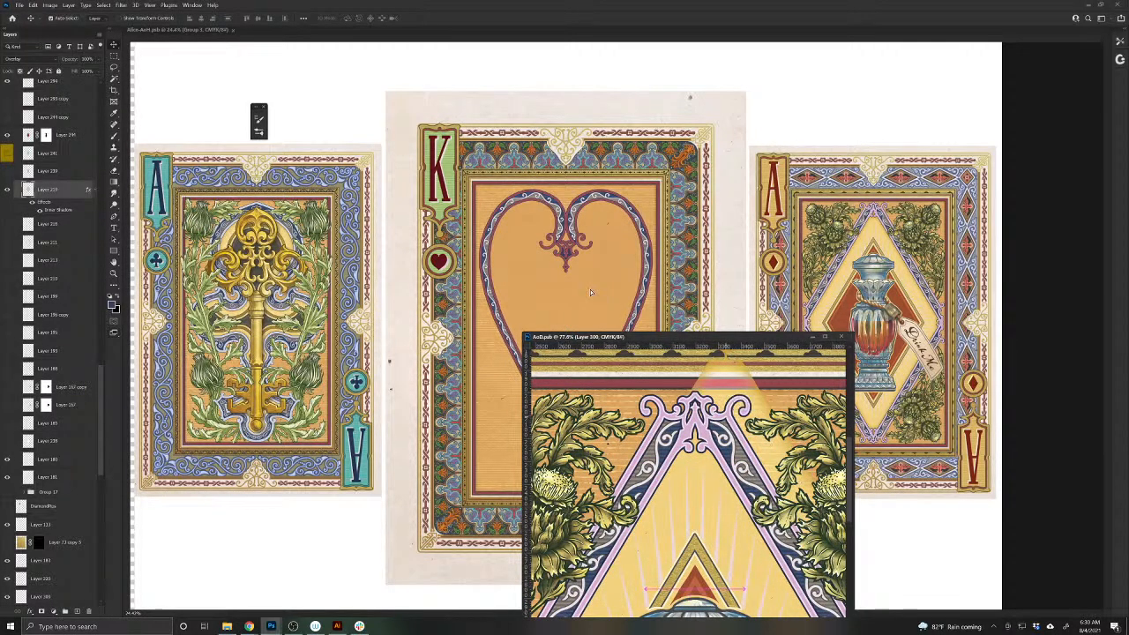
drag(591, 292, 596, 295)
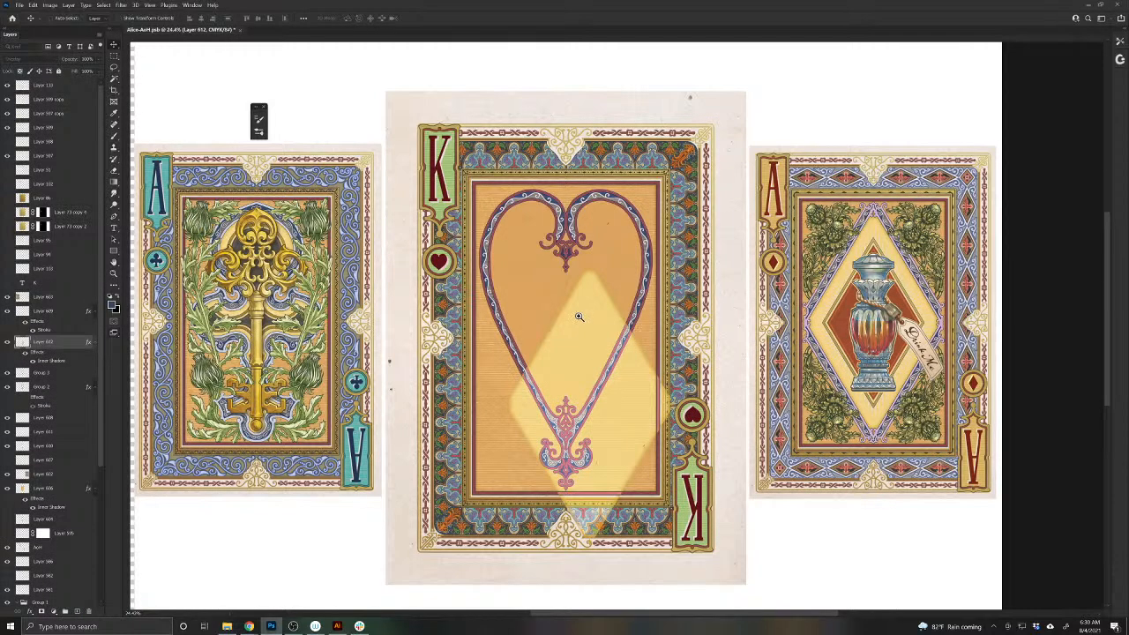
- Set the copied diamond layer to Normal blending, sample its beige as the foreground colour, and hide the layer
mouse_move(614, 351)
mouse_down()
mouse_move(629, 369)
mouse_move(622, 361)
mouse_up()
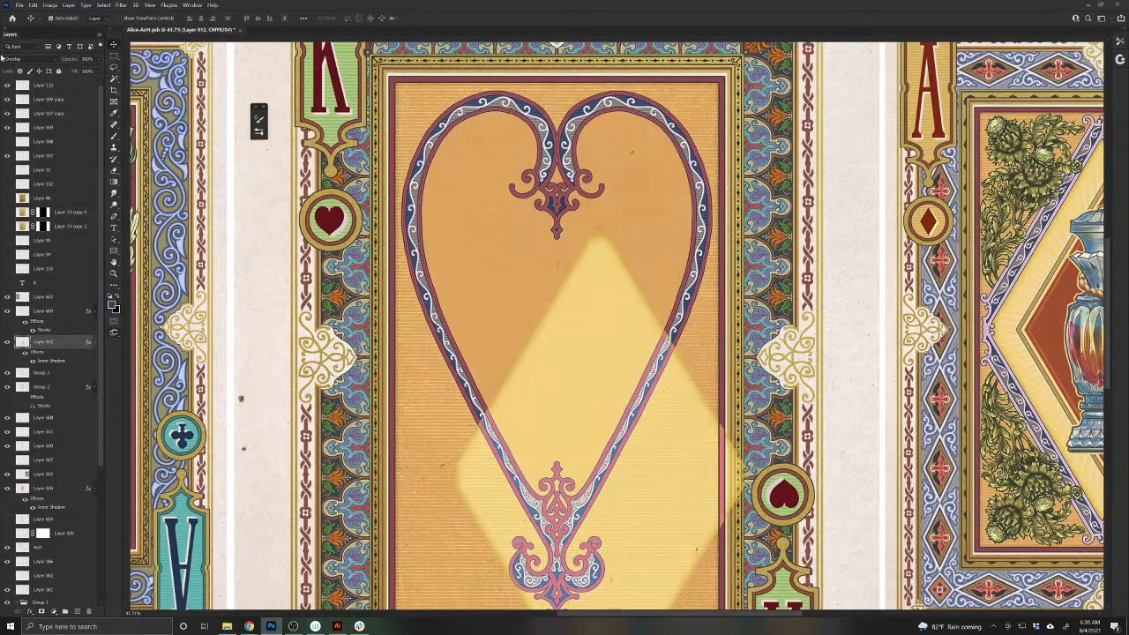
click(15, 59)
click(27, 68)
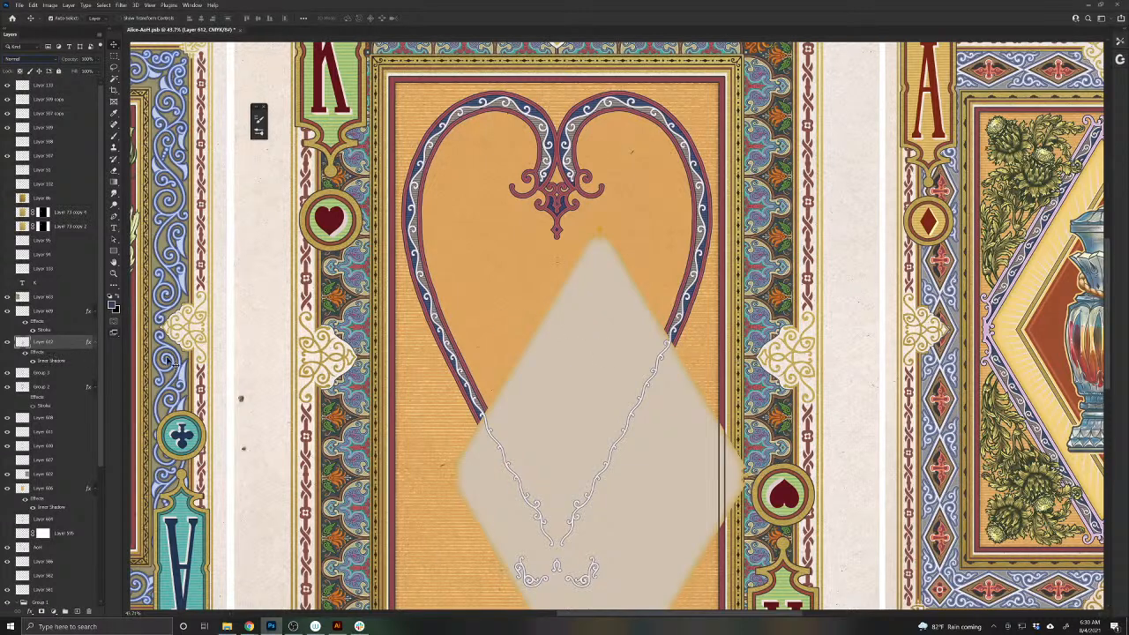
click(110, 137)
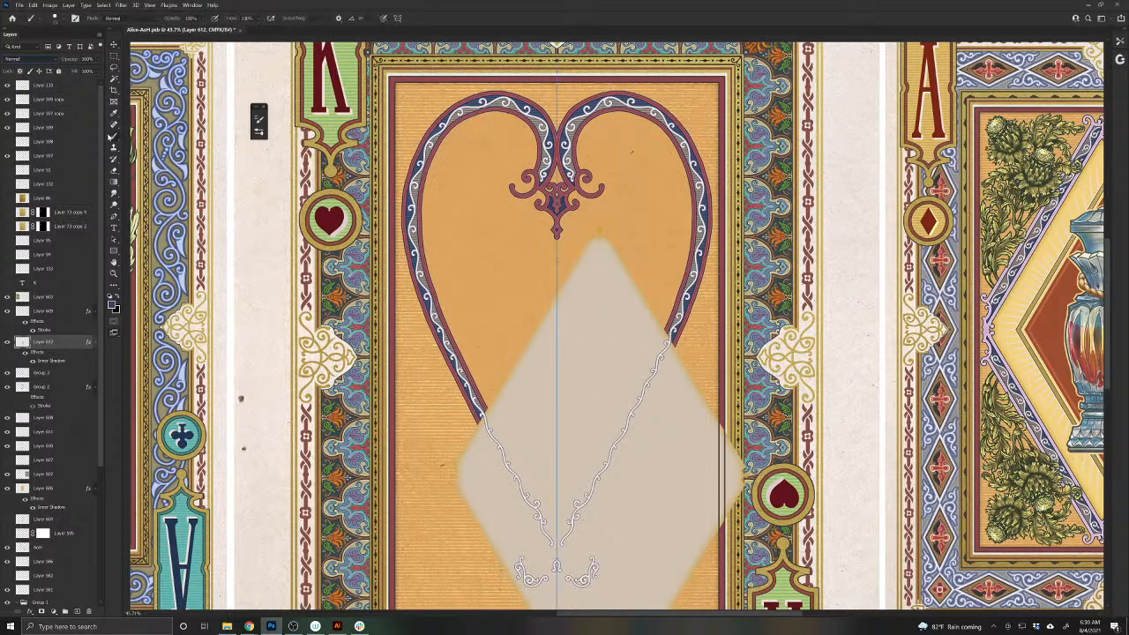
key(x)
click(411, 22)
click(415, 35)
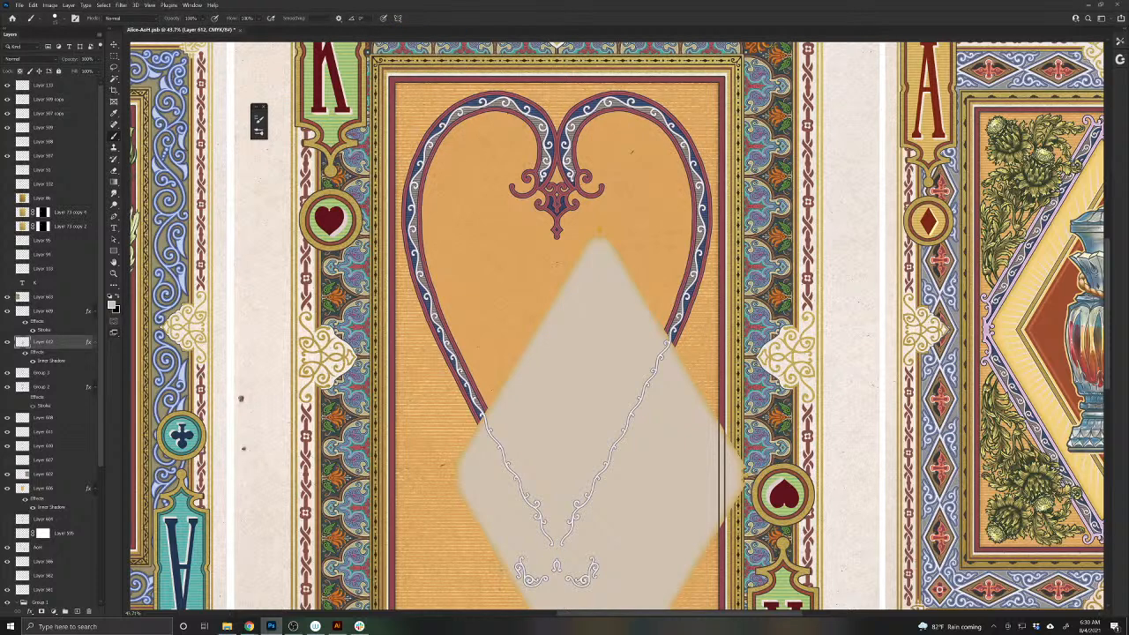
click(8, 342)
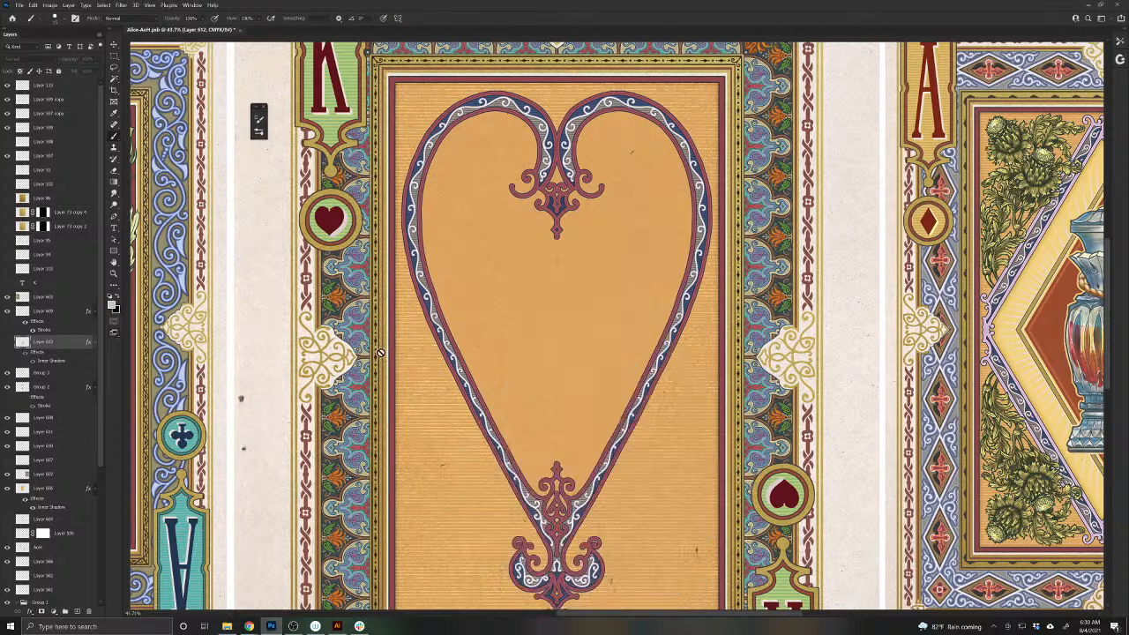
- Select the area inside the heart frame with the Magic Wand, based on the Group 3 inner red stripe
key(v)
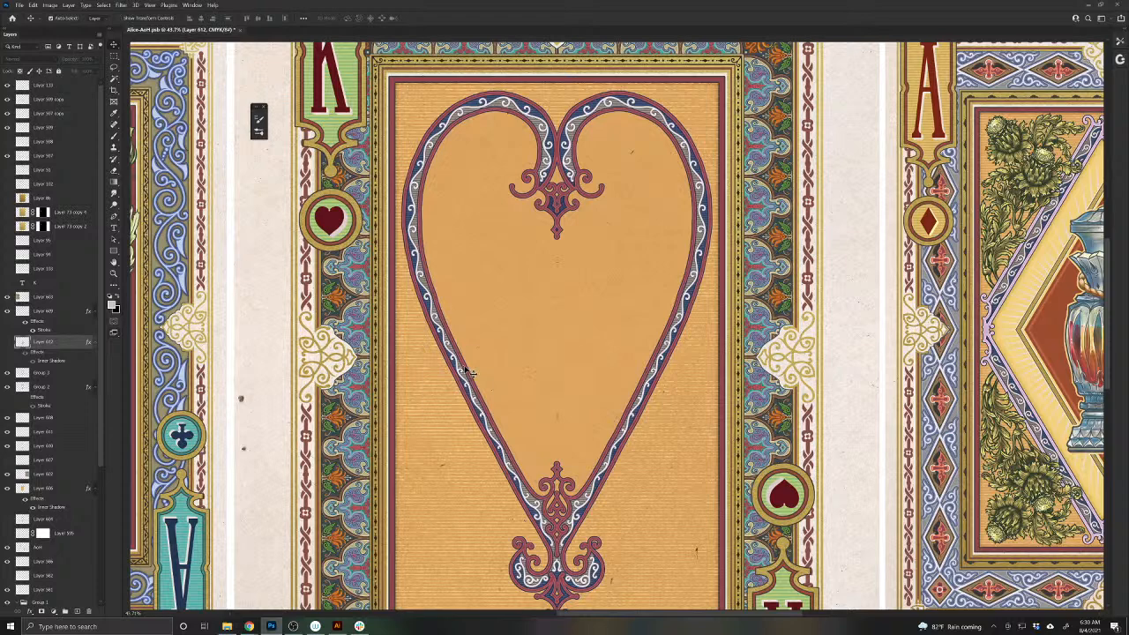
click(468, 371)
click(113, 80)
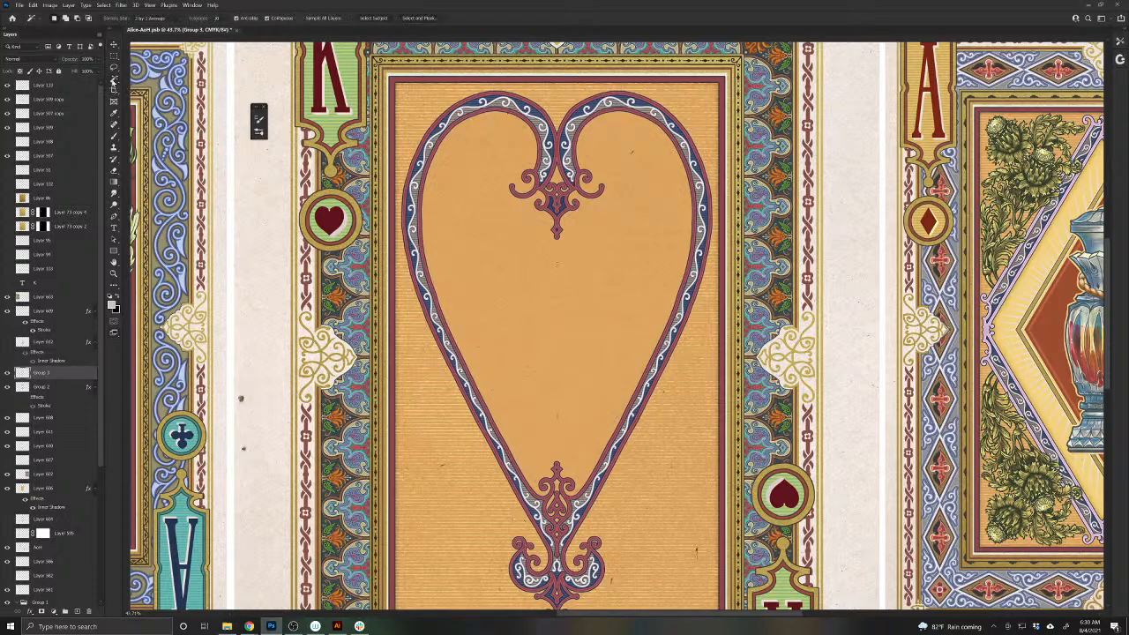
click(539, 299)
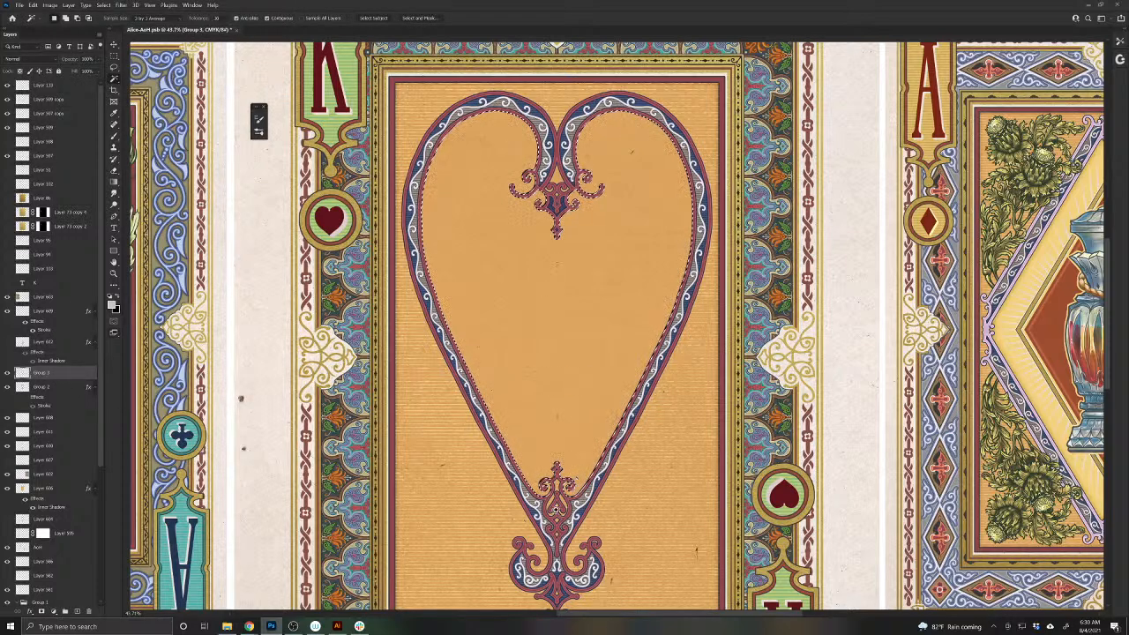
scroll(569, 524, up, 1)
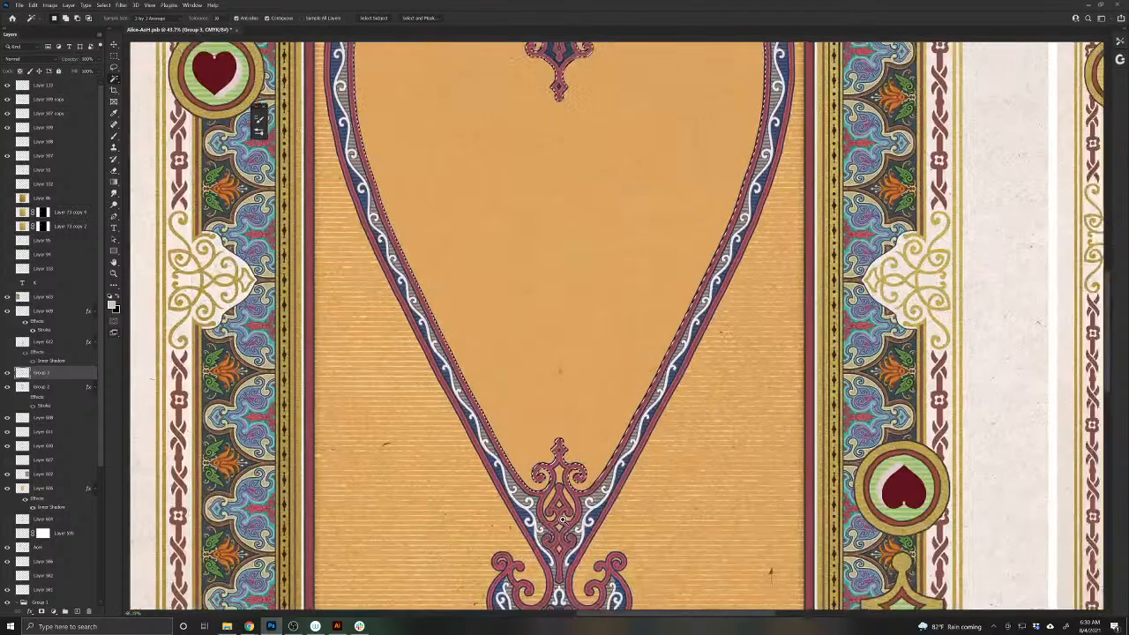
scroll(545, 497, down, 3)
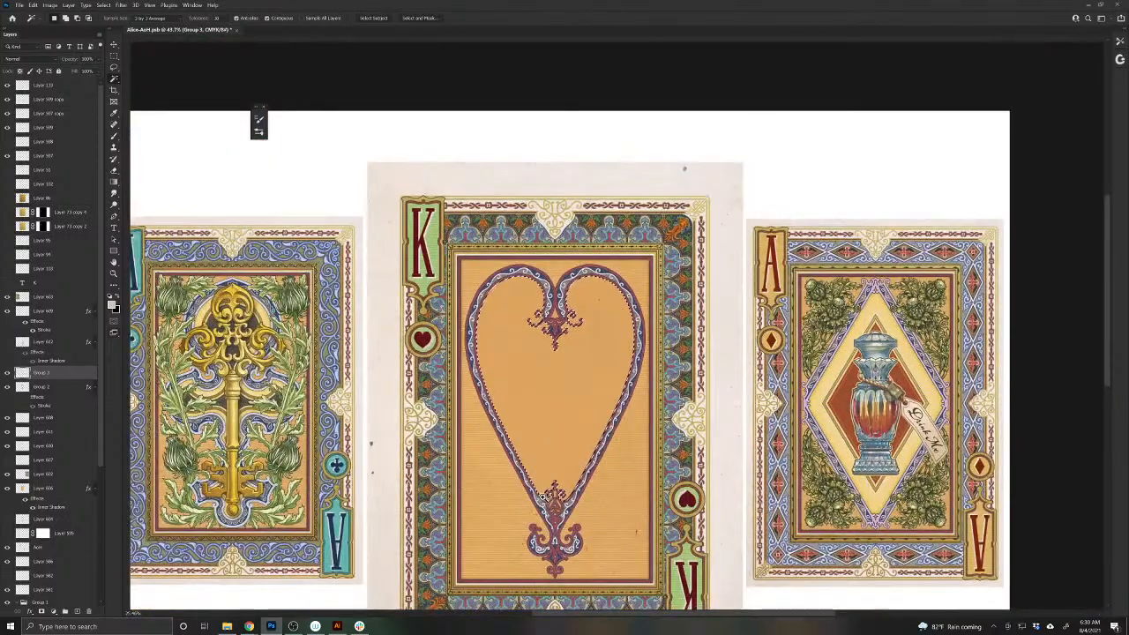
scroll(543, 496, up, 2)
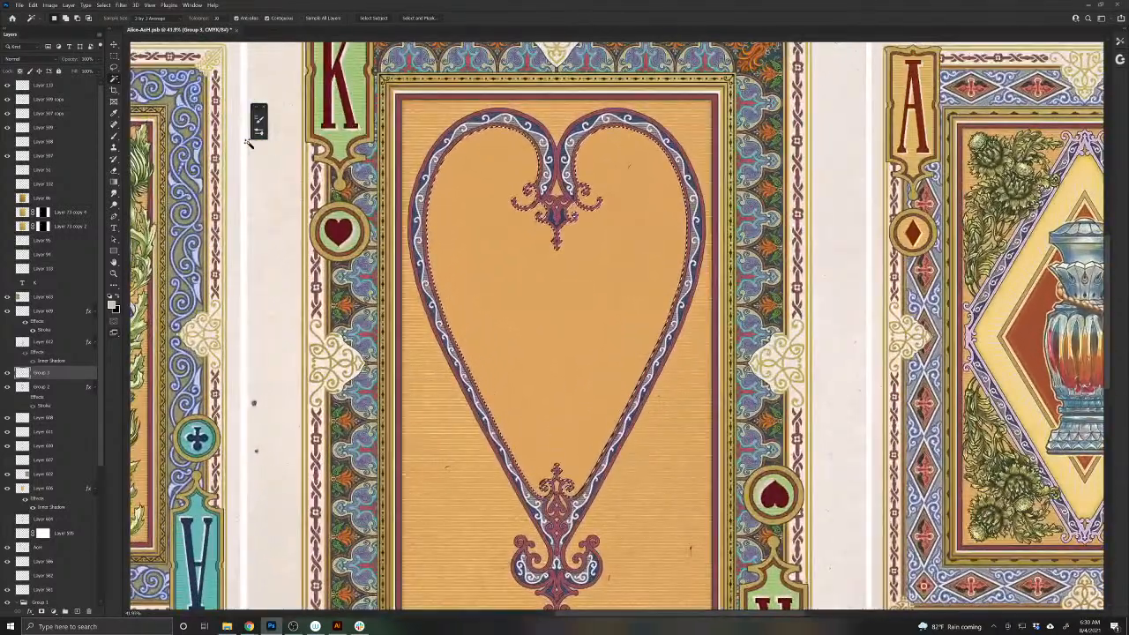
click(103, 4)
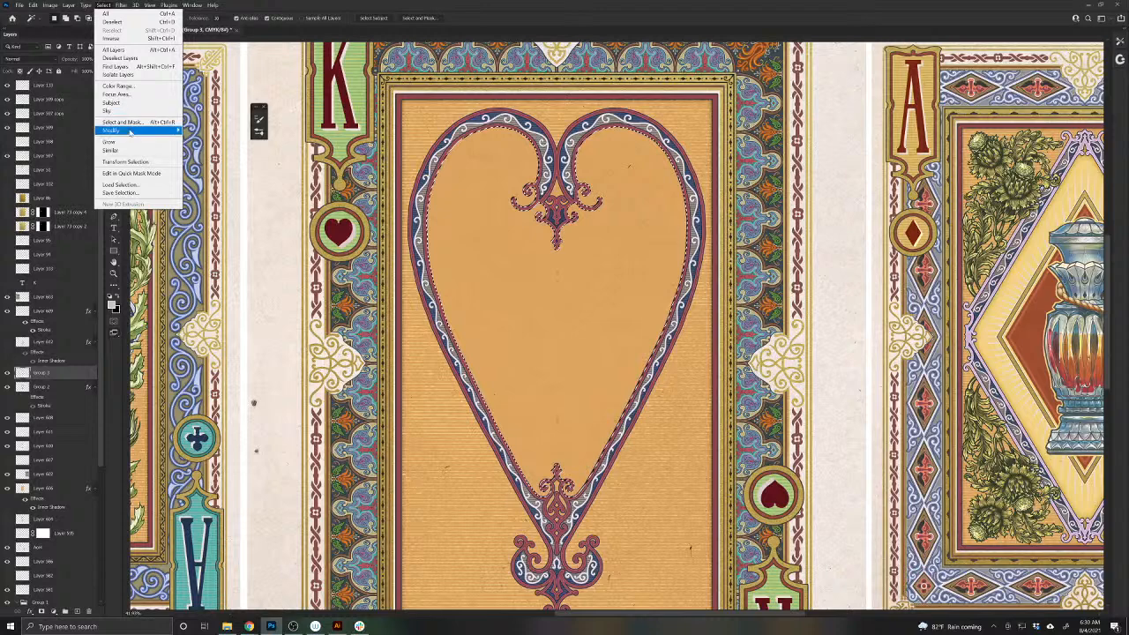
mouse_move(123, 130)
click(202, 156)
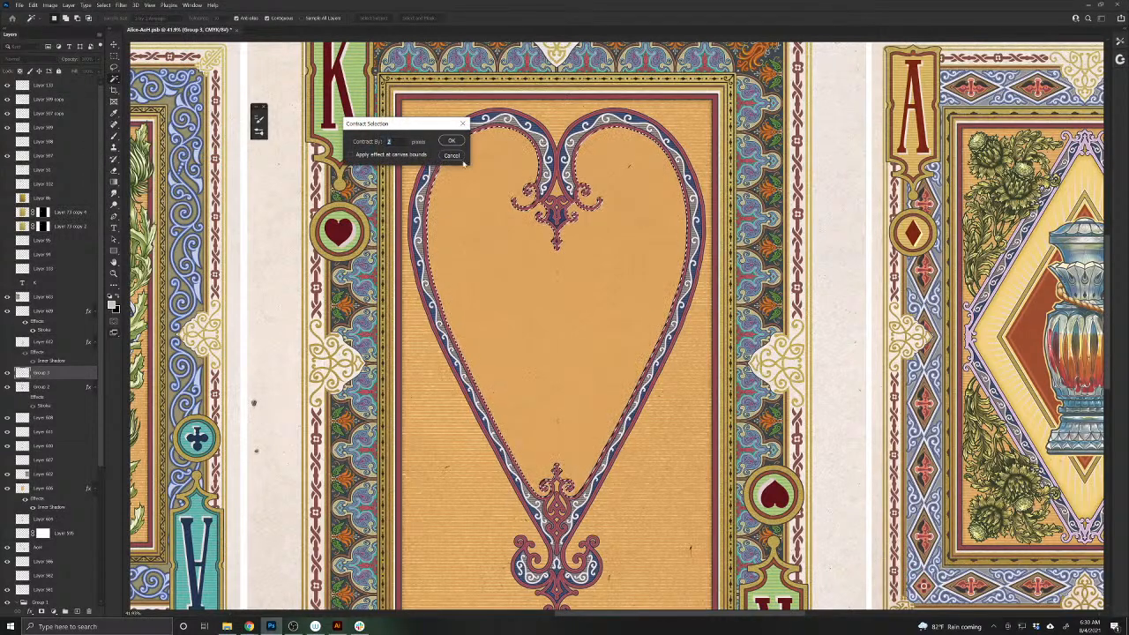
click(451, 140)
- Expand the selection of the heart's interior so it reaches under the red outline
click(104, 4)
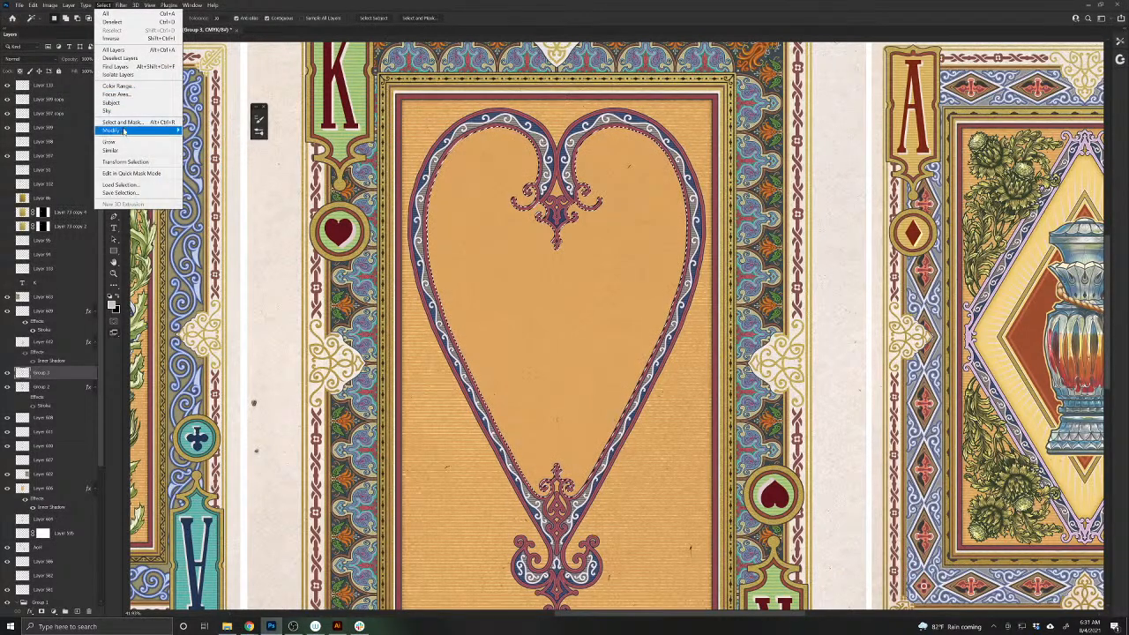
mouse_move(123, 130)
click(211, 145)
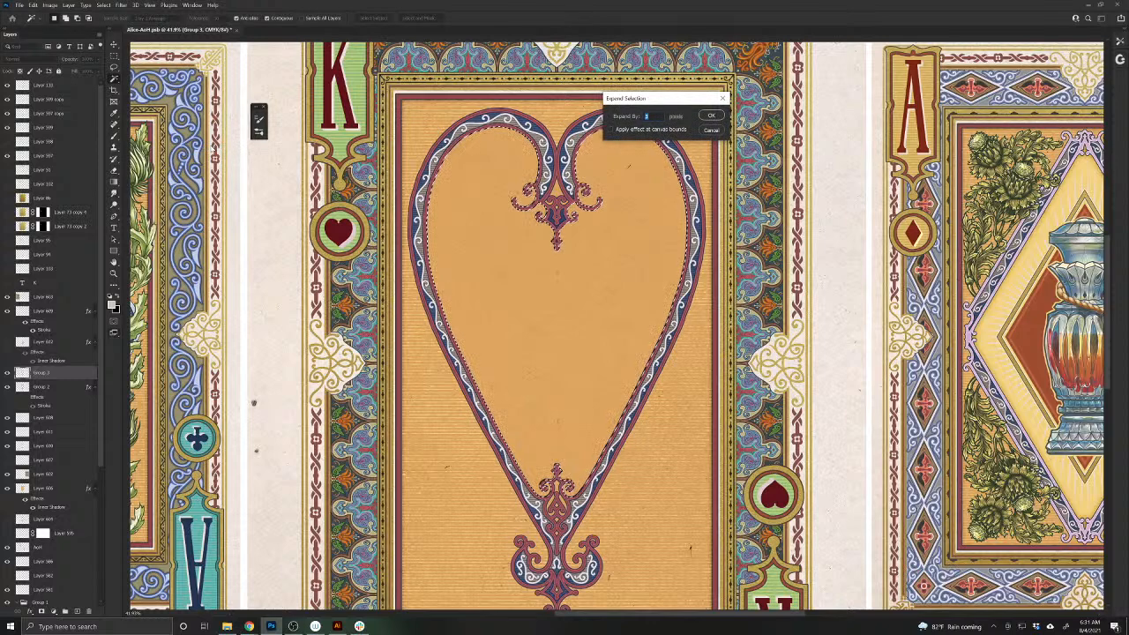
key(Return)
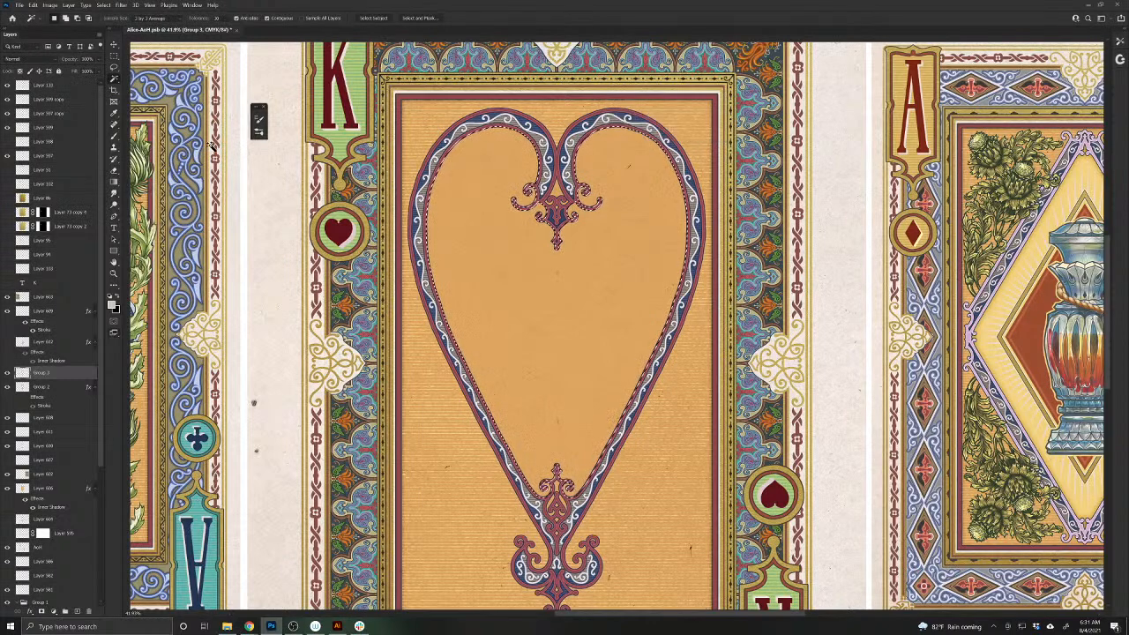
- Fill the heart selection with the sampled beige on a new layer beneath the frame layers, deselect, and set its blending to Overlay
click(54, 474)
click(76, 613)
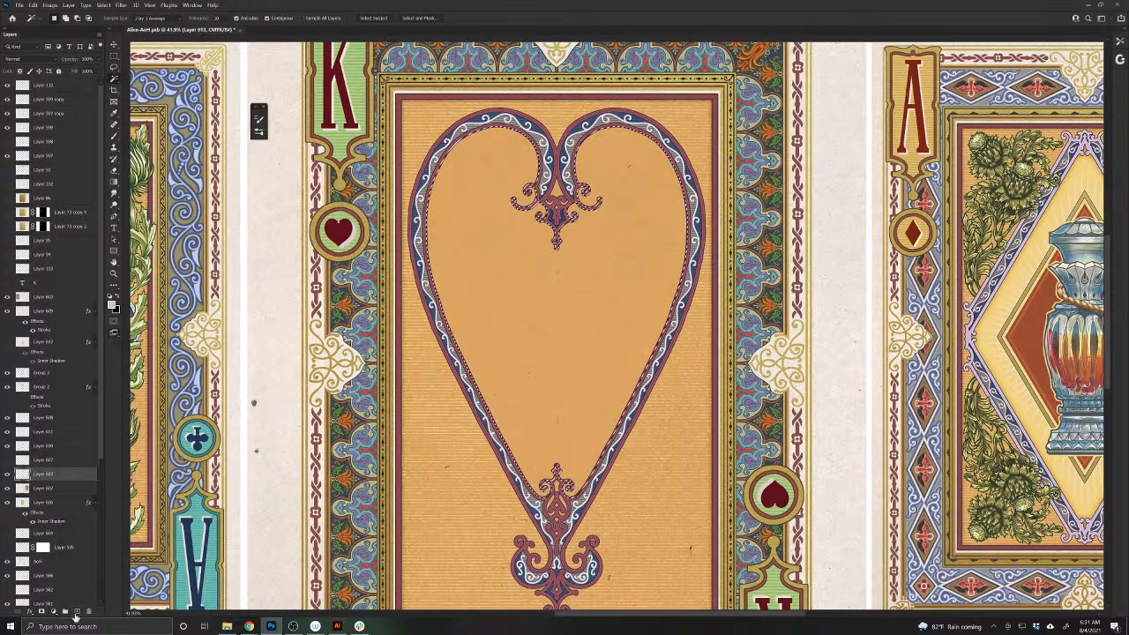
key(alt+BackSpace)
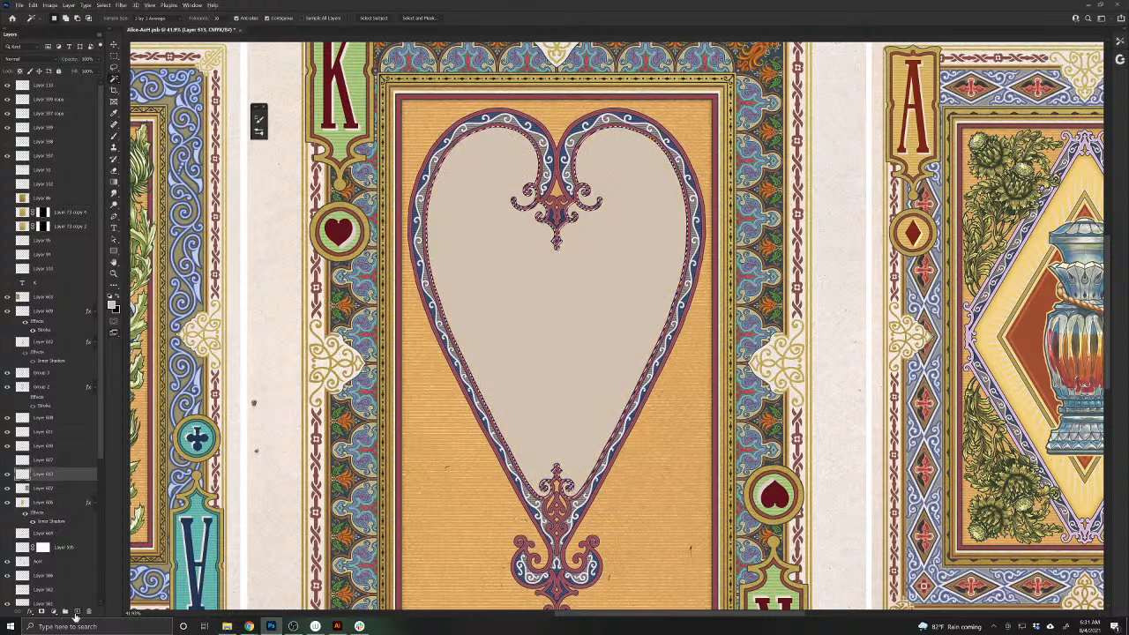
key(ctrl+d)
click(27, 59)
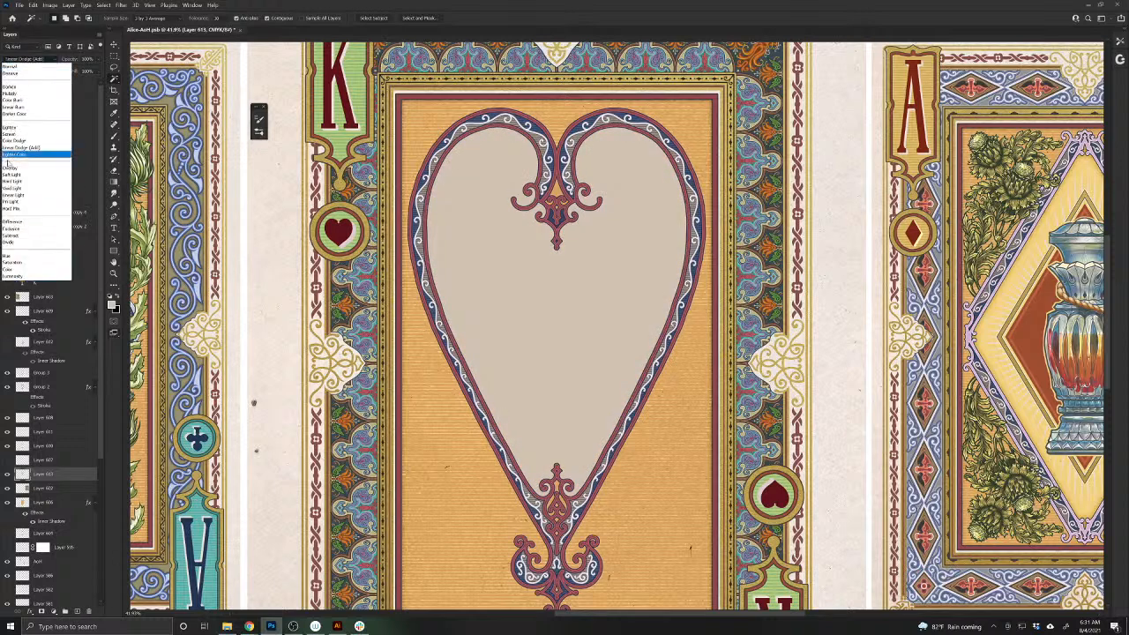
click(11, 172)
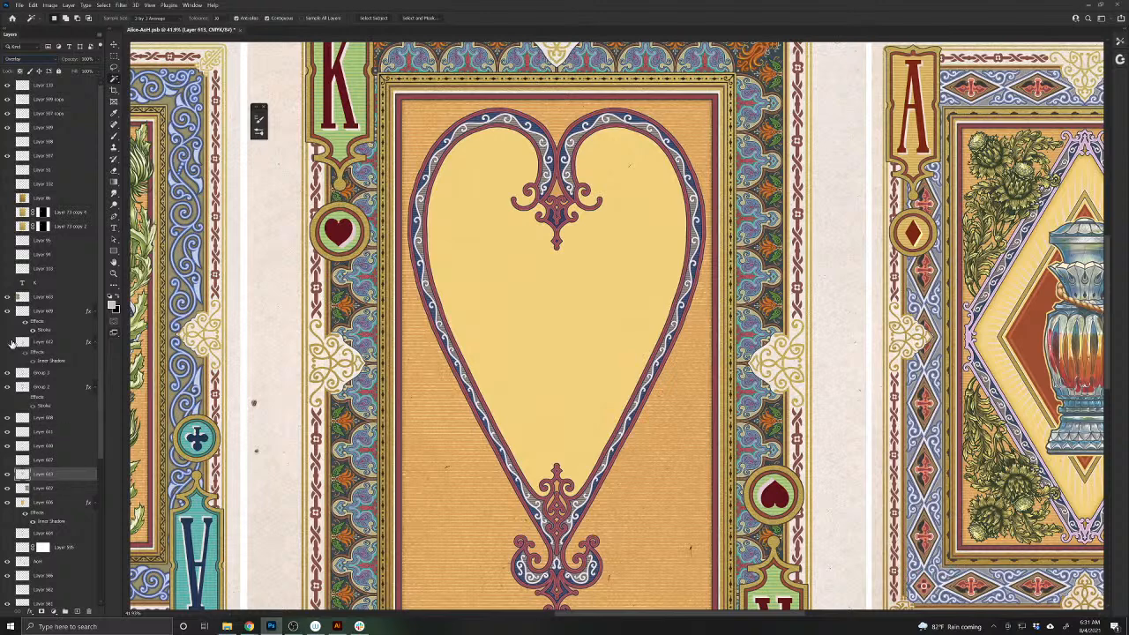
- Show the diamond layer, move its Inner Shadow effect to the new heart fill layer, and move Group 2's Stroke effect to Layer 611
click(8, 343)
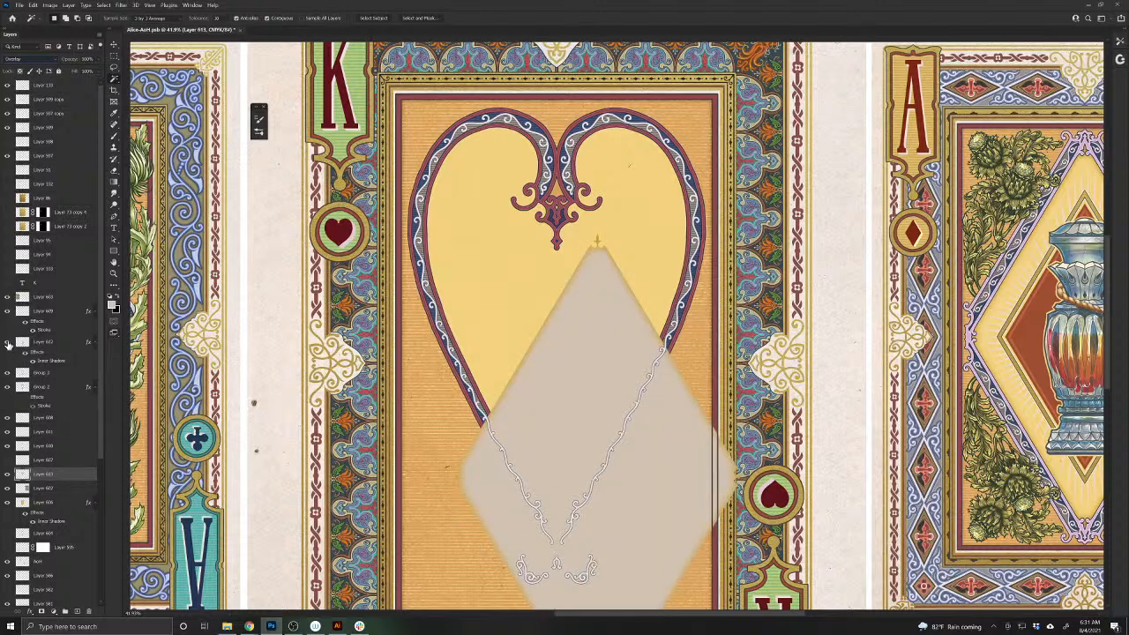
click(52, 365)
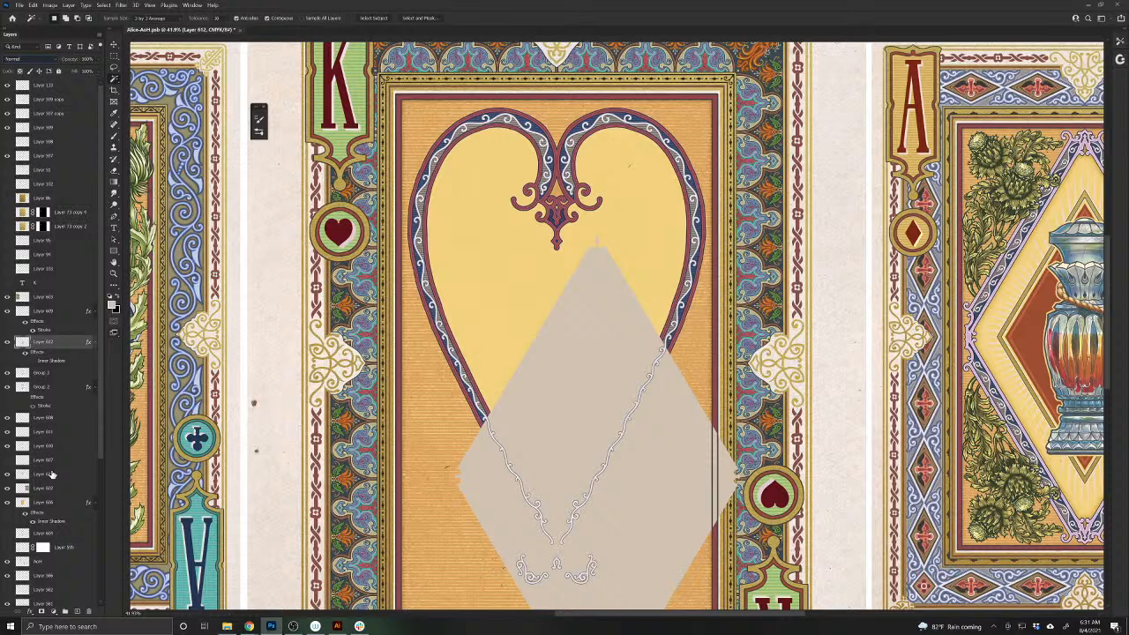
drag(53, 363, 55, 480)
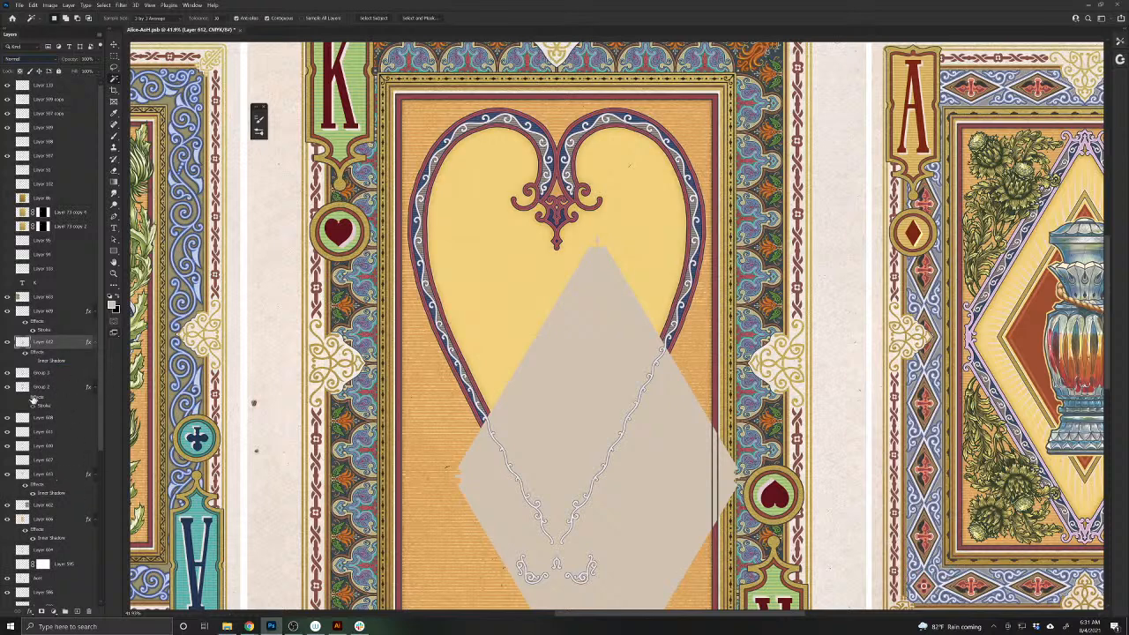
drag(32, 399, 46, 431)
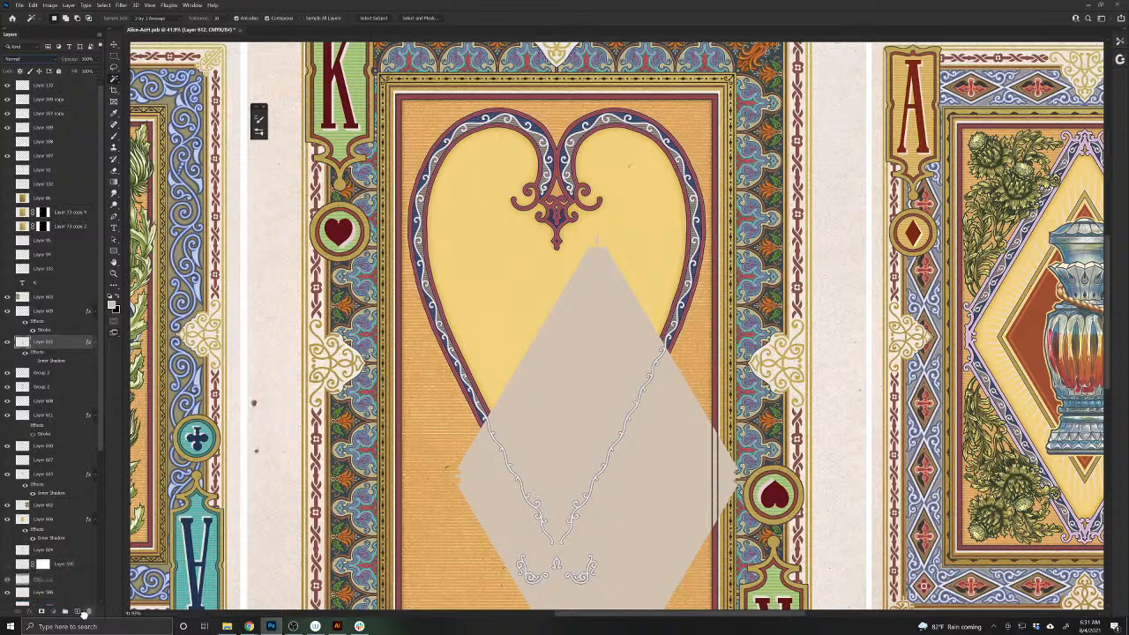
- Undo the removal of the frame's blue striped backing layer, and delete the copied diamond layer
drag(82, 614, 88, 612)
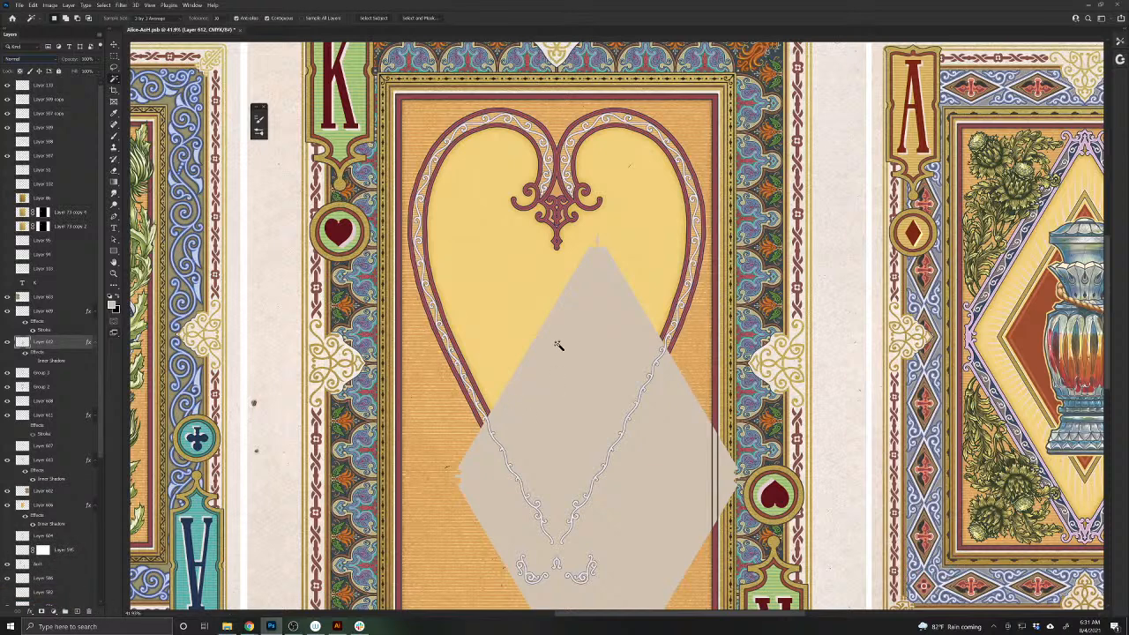
key(ctrl+z)
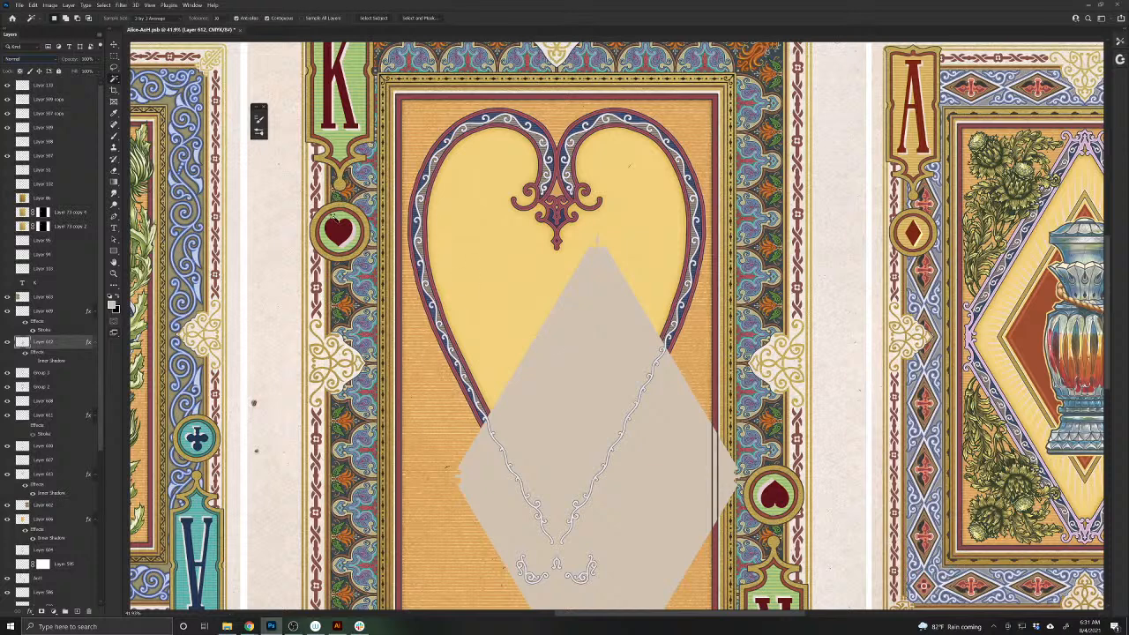
click(113, 44)
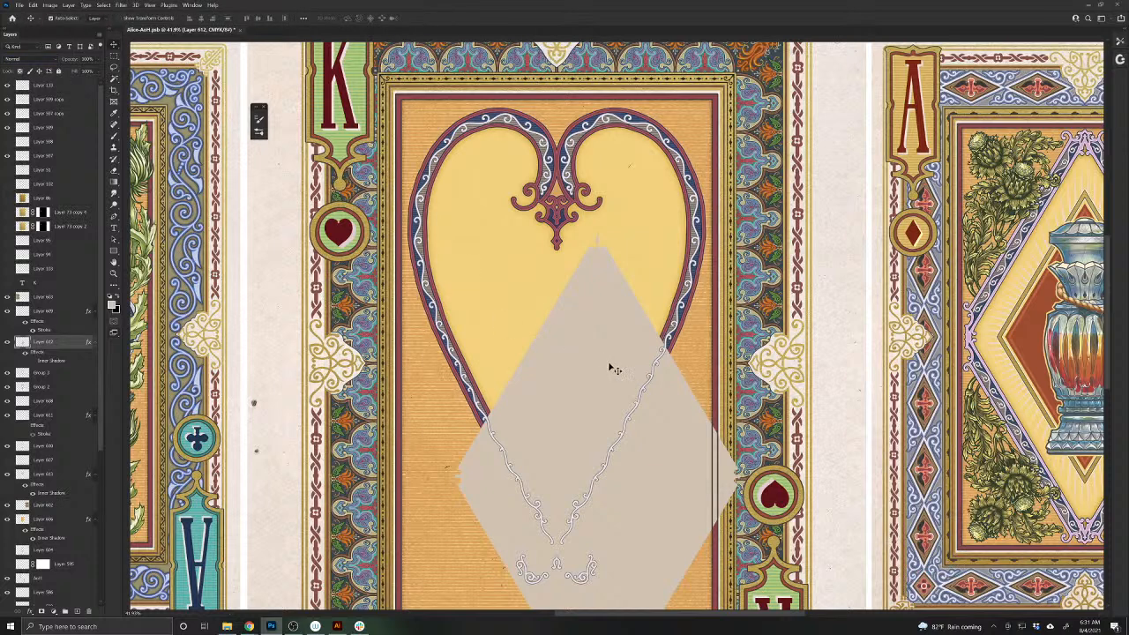
key(Delete)
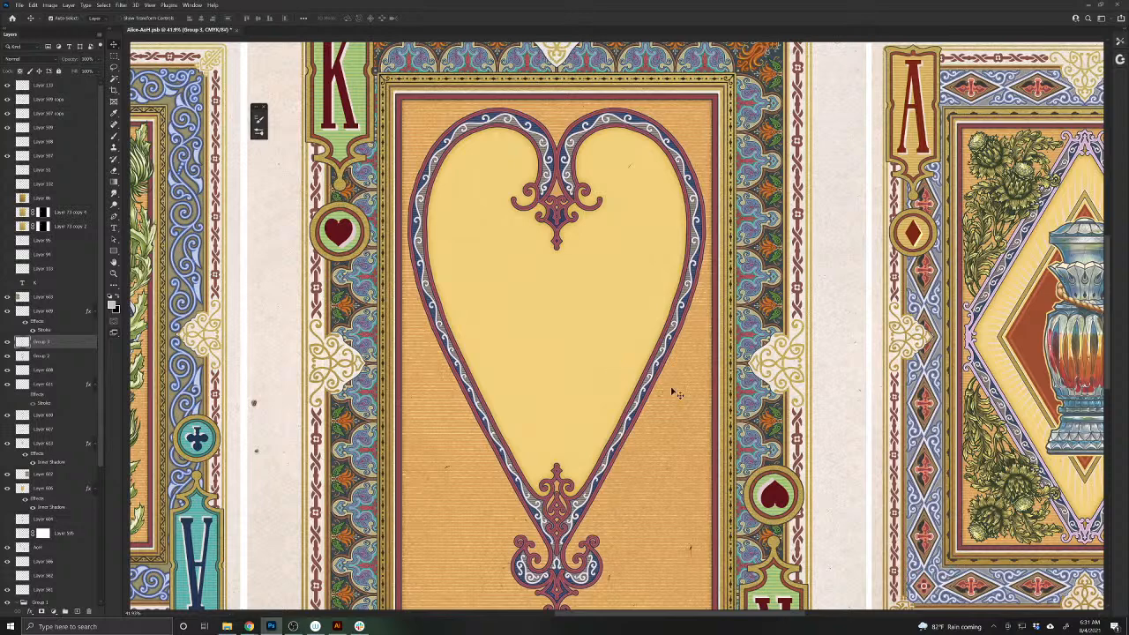
- Save the document and decline moving the file out of Dropbox
key(ctrl+s)
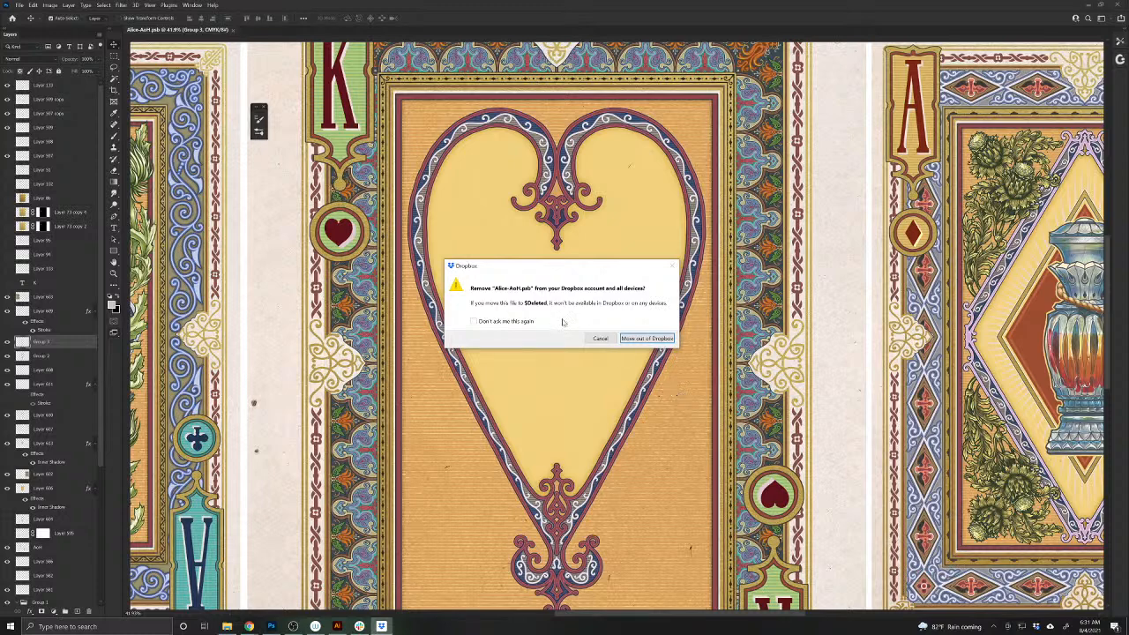
click(605, 340)
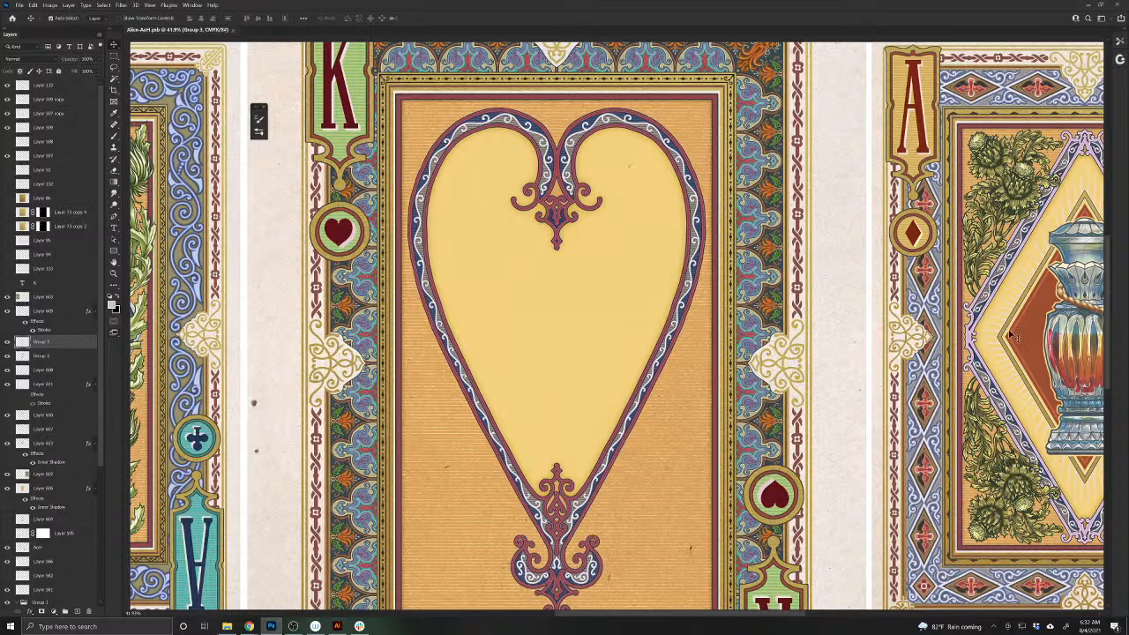
- Duplicate the gold texture layer above Layer 608 and hide the copy with a black-filled layer mask
click(1014, 366)
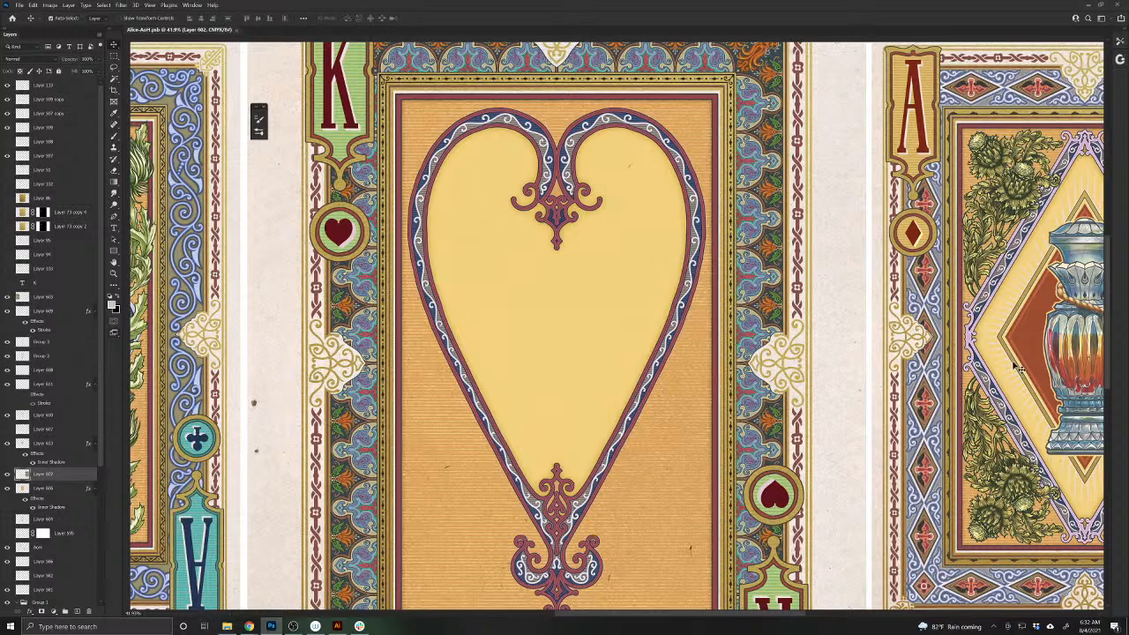
click(398, 371)
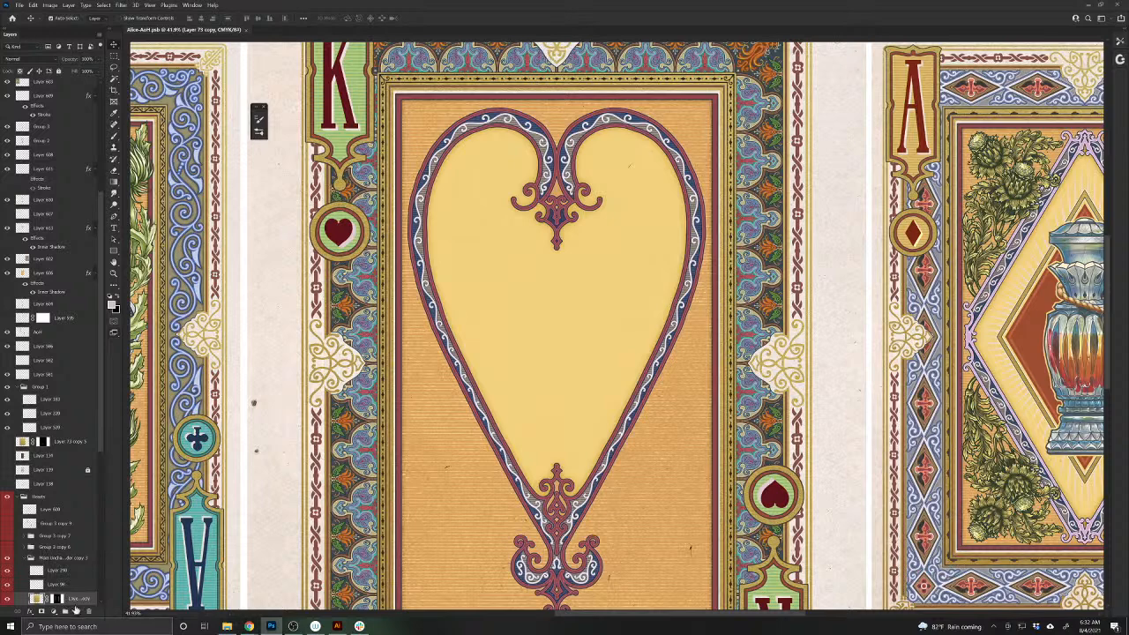
mouse_move(77, 601)
mouse_down()
mouse_move(51, 146)
mouse_move(89, 612)
mouse_up()
click(627, 234)
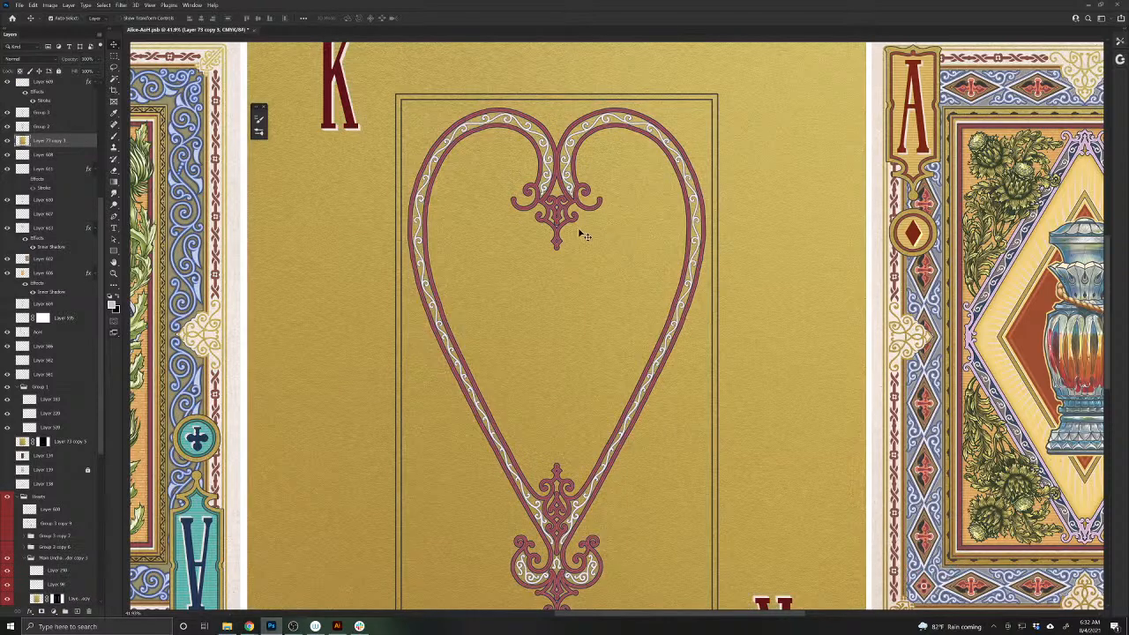
click(42, 612)
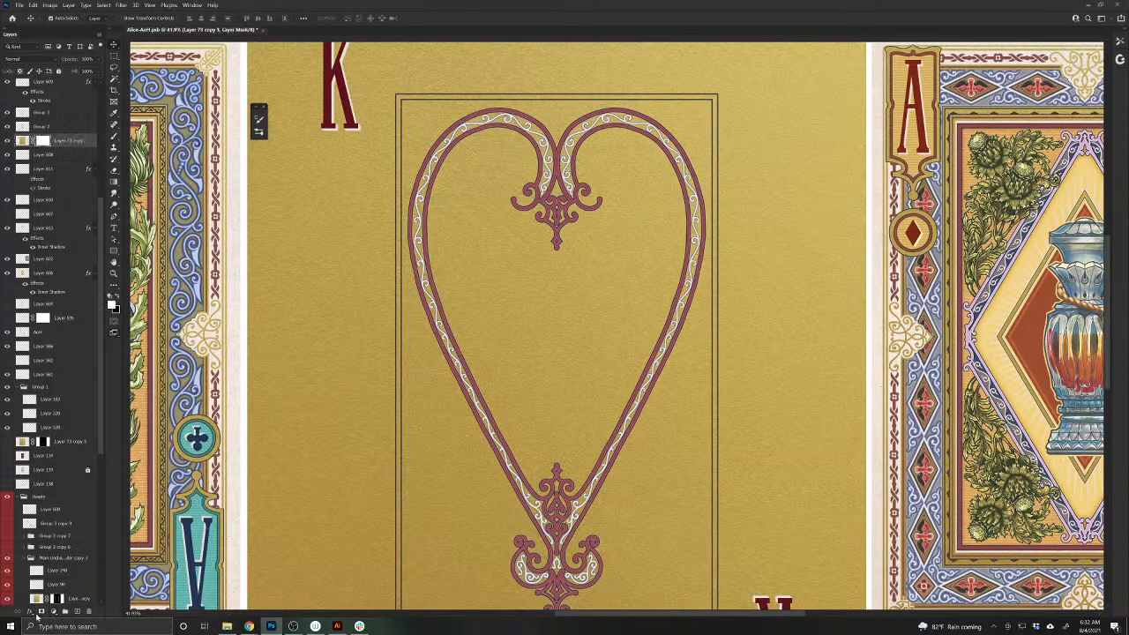
click(118, 297)
key(alt+BackSpace)
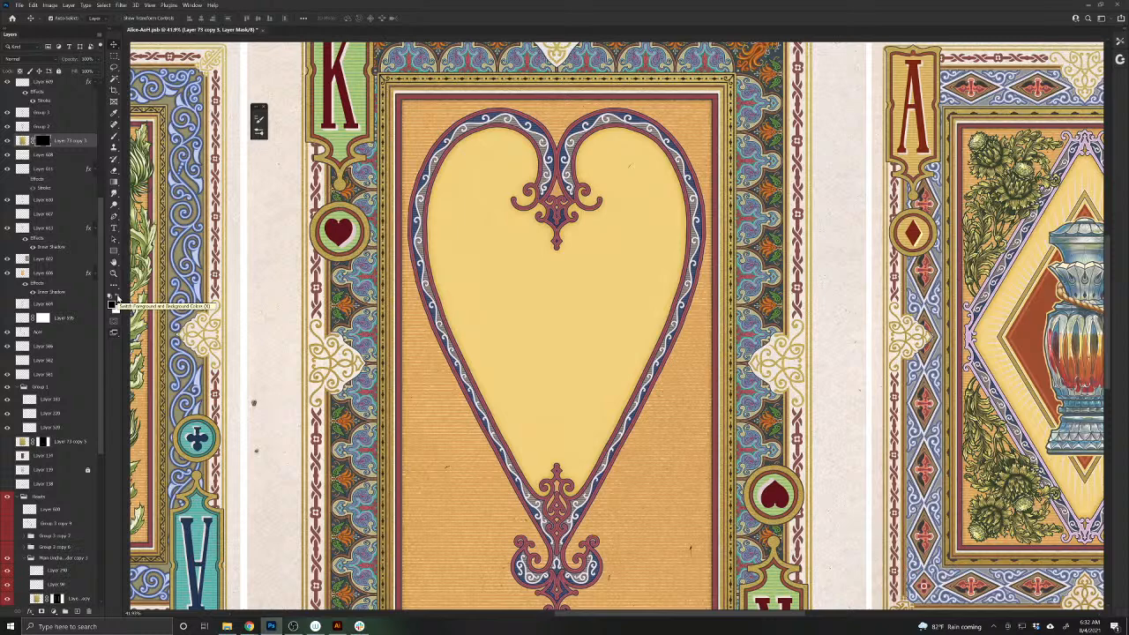
- Set up a larger white brush with a vertical symmetry axis through the center of the heart
click(113, 135)
click(117, 298)
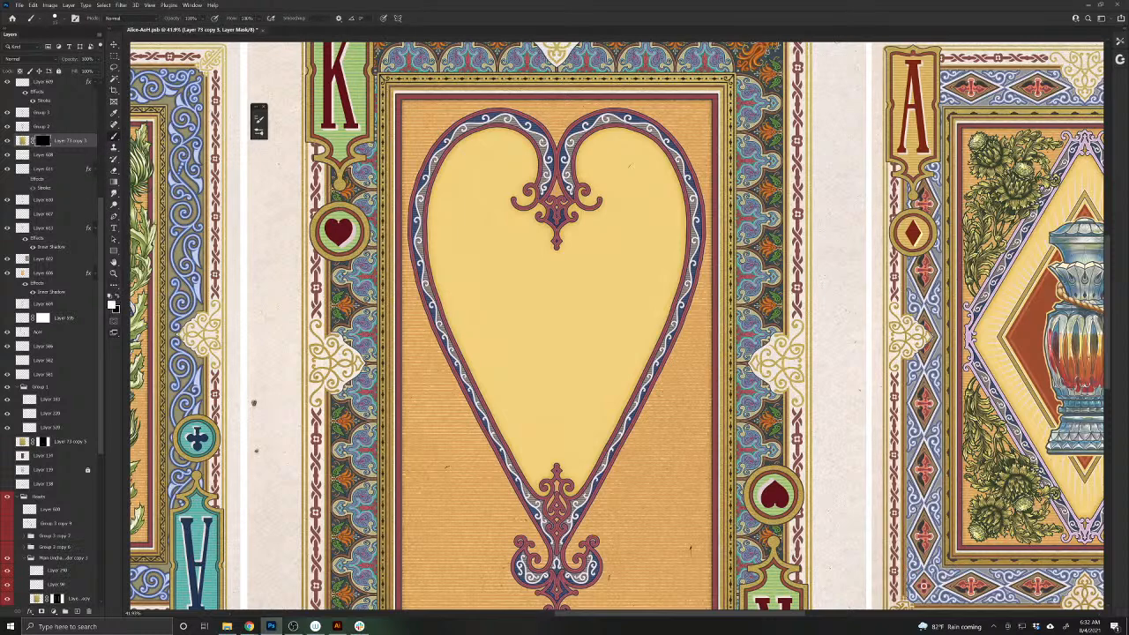
key(bracketright)
key(bracketright)
key(bracketright)
click(400, 18)
click(411, 50)
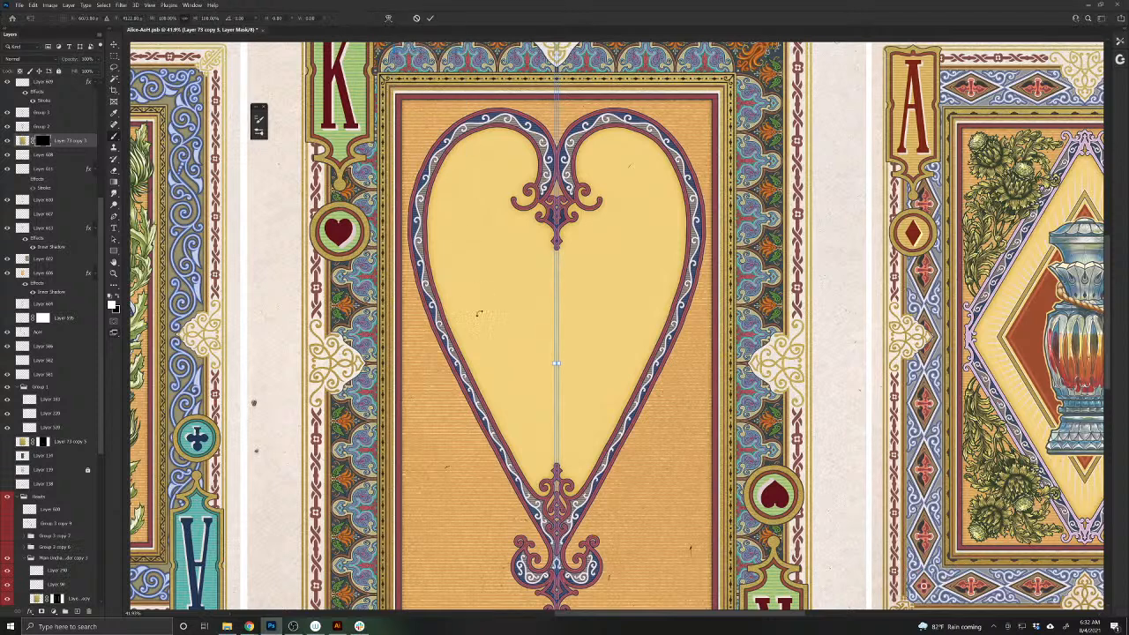
key(Return)
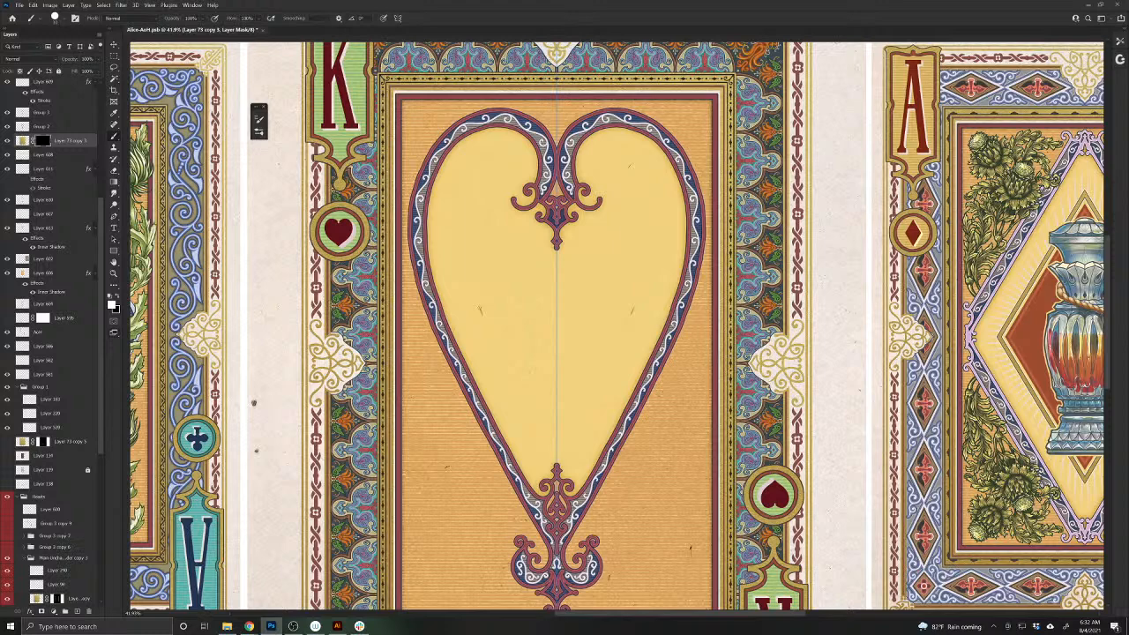
drag(478, 310, 538, 426)
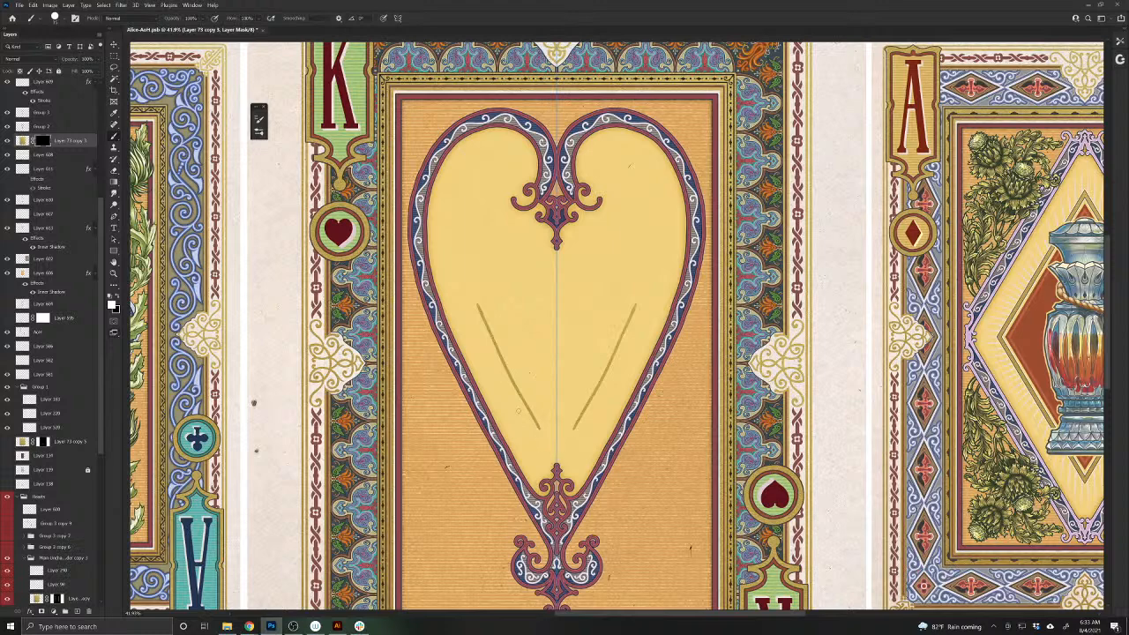
key(ctrl+z)
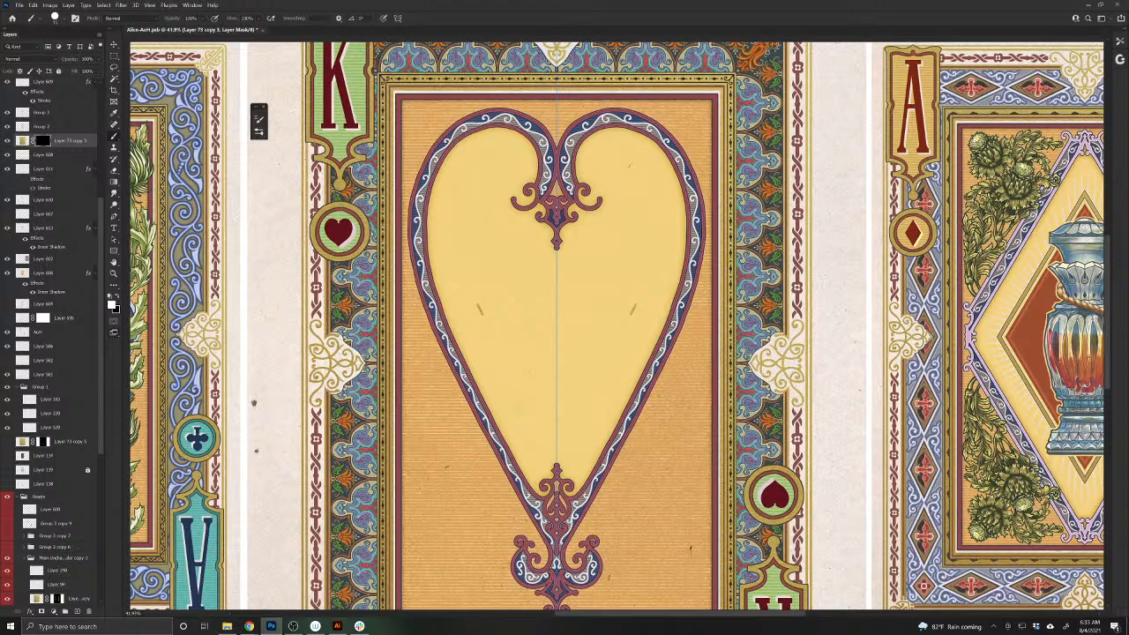
key(e)
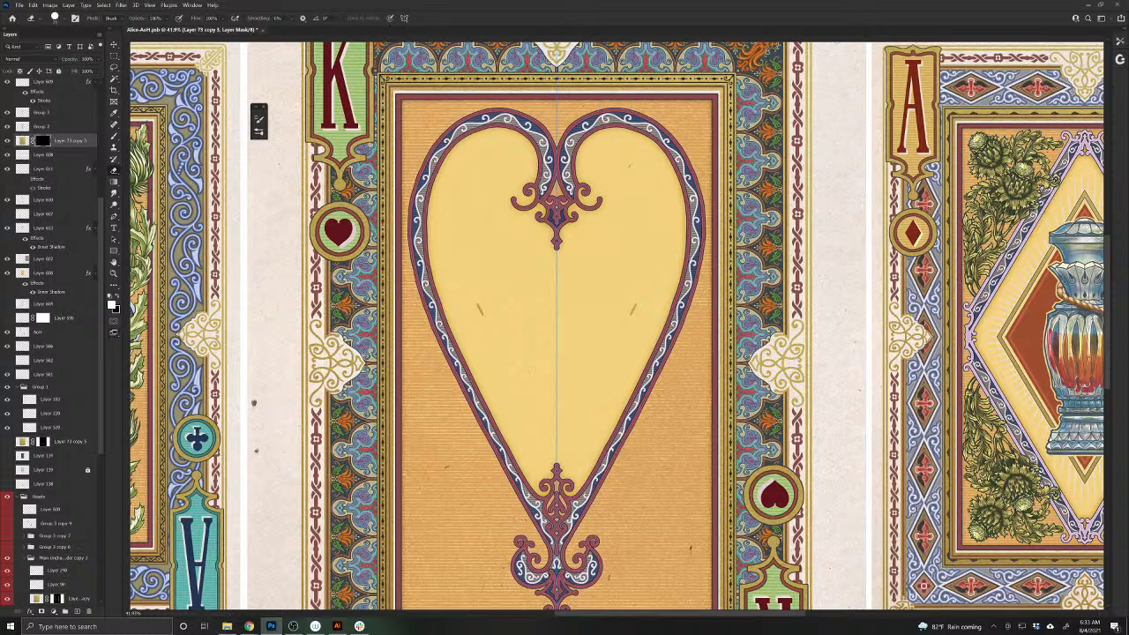
key(x)
key(b)
key(ctrl+z)
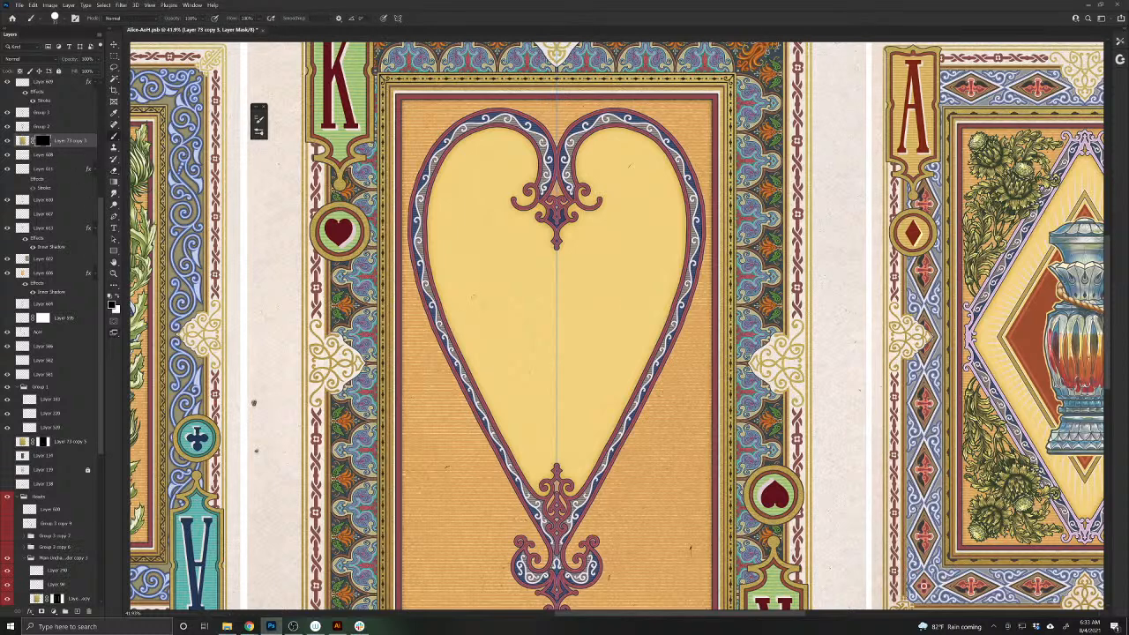
- Reveal a mirrored gold line on the mask, with a small arch above the heart's lower ornament and long sides curving up inside the frame
key(x)
drag(480, 424, 445, 481)
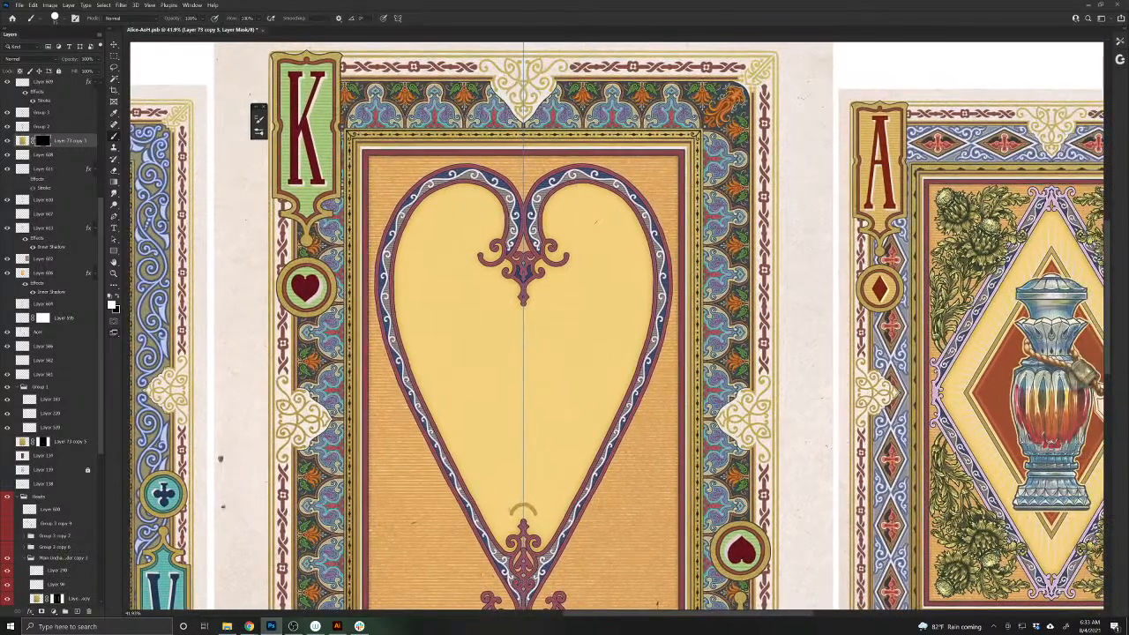
mouse_move(507, 500)
mouse_down()
mouse_move(424, 314)
mouse_move(422, 266)
mouse_move(444, 228)
mouse_move(425, 258)
mouse_up()
key(x)
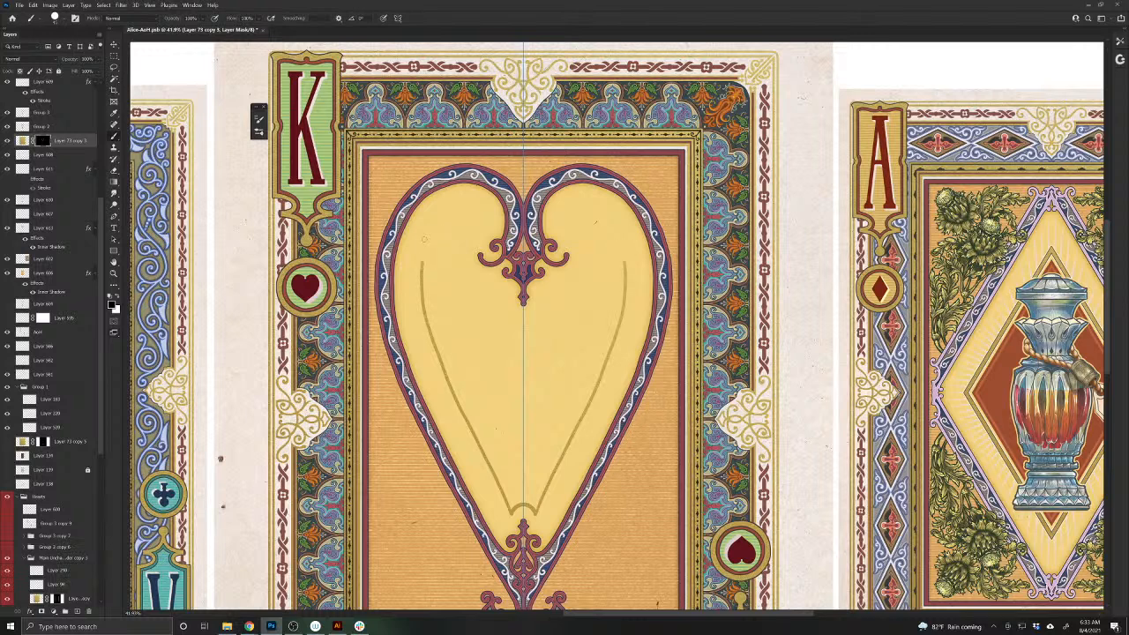
key(x)
drag(507, 501, 511, 511)
key(x)
key(x)
click(422, 284)
- Extend the gold sides into inward-hooking curls in the heart's upper lobes and even out the line along the sides
mouse_move(421, 263)
mouse_down()
mouse_move(448, 212)
mouse_move(468, 208)
mouse_move(477, 221)
mouse_up()
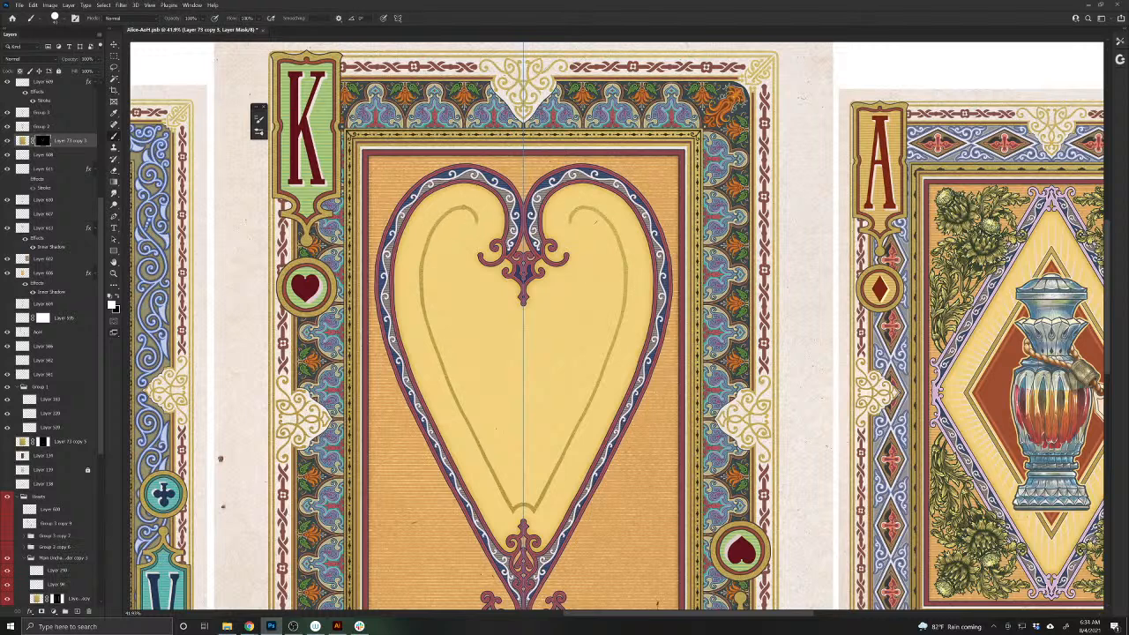
drag(422, 248, 430, 236)
drag(427, 321, 422, 304)
drag(440, 362, 432, 346)
drag(458, 399, 447, 385)
mouse_move(475, 434)
mouse_down()
mouse_move(468, 424)
mouse_move(474, 438)
mouse_up()
drag(514, 502, 500, 481)
- Continue the gold line from the upper curls in scalloped curves that meet beneath the heart's upper ornament
mouse_move(476, 230)
mouse_down()
mouse_move(454, 248)
mouse_move(456, 272)
mouse_move(487, 288)
mouse_up()
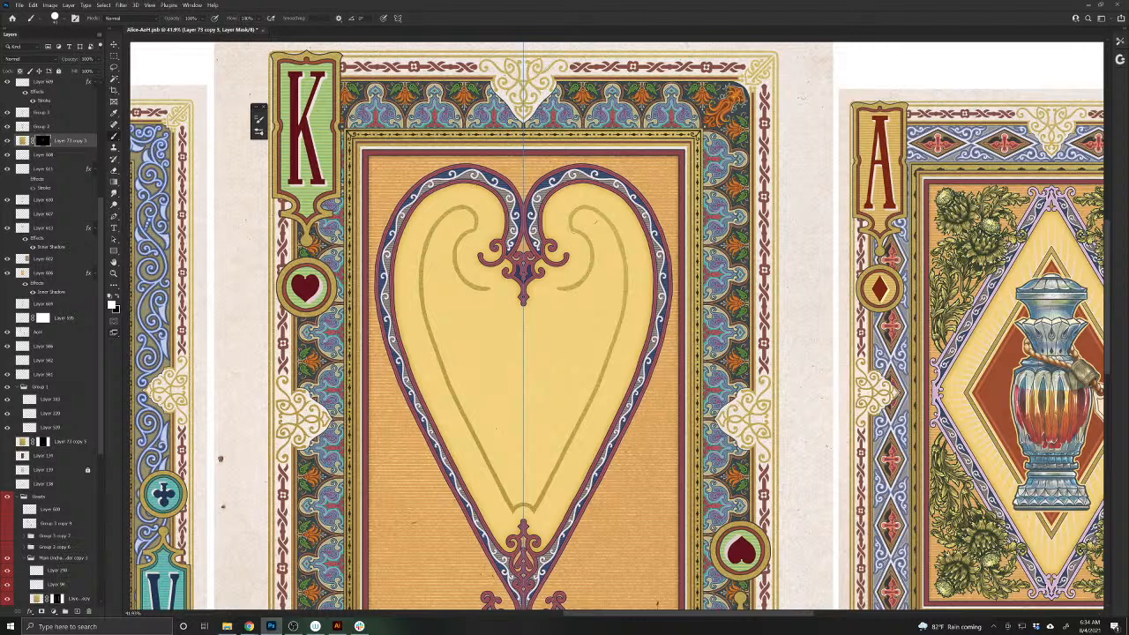
mouse_move(487, 289)
mouse_down()
mouse_move(491, 314)
mouse_move(506, 316)
mouse_up()
drag(529, 313, 517, 336)
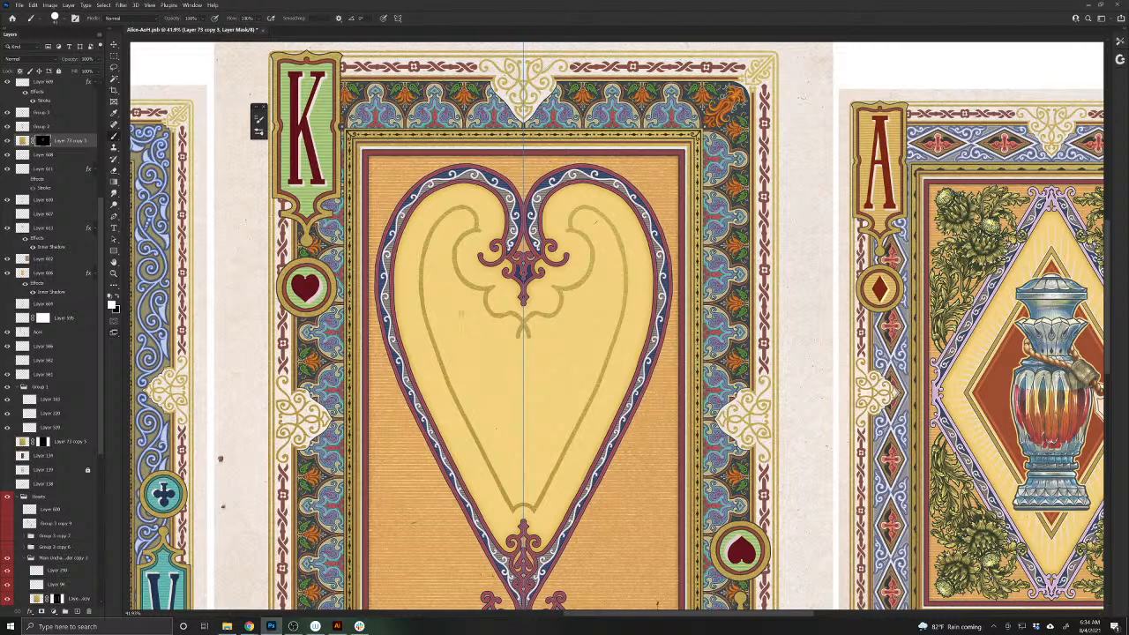
- Mask out the stepped middle part of the scallops and repaint it as one wider arc on each side
key(x)
mouse_move(500, 318)
mouse_down()
mouse_move(548, 316)
mouse_move(489, 289)
mouse_up()
drag(561, 291, 560, 311)
mouse_move(485, 289)
mouse_down()
mouse_move(503, 320)
mouse_move(500, 298)
mouse_move(501, 322)
mouse_move(485, 281)
mouse_move(477, 297)
mouse_move(469, 291)
mouse_move(472, 276)
mouse_move(575, 258)
mouse_move(560, 279)
mouse_move(484, 281)
mouse_move(511, 318)
mouse_up()
key(x)
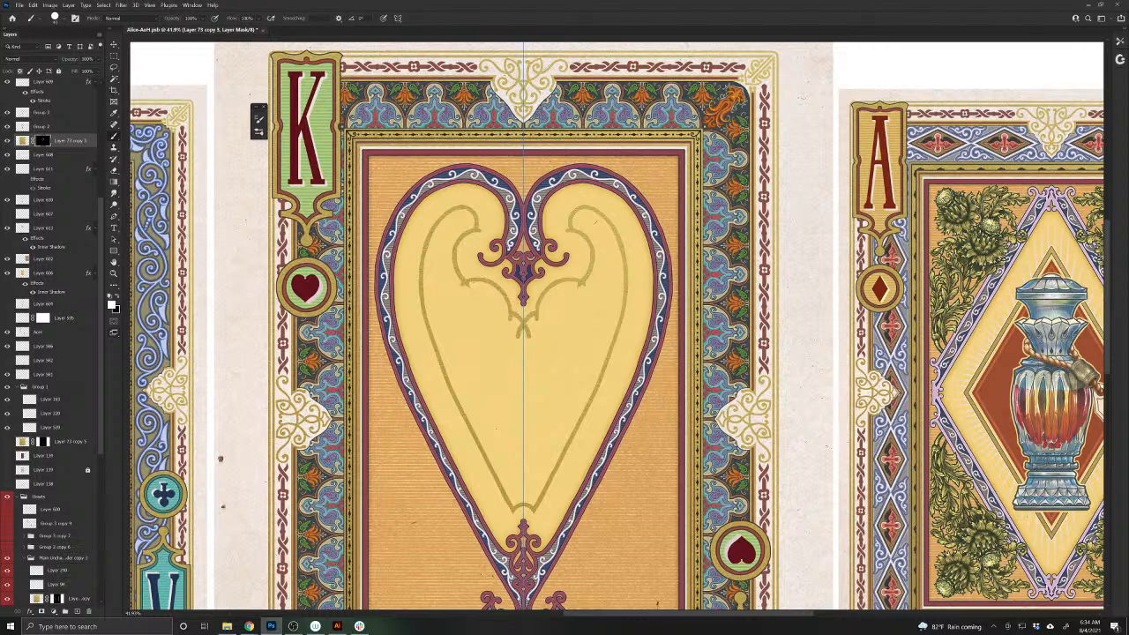
drag(508, 302, 509, 323)
- Clean up the gold scallops with black on the mask, sharpening the center point and the corners where the curves meet
mouse_move(532, 337)
mouse_down()
mouse_move(603, 412)
mouse_move(603, 432)
mouse_up()
key(x)
mouse_move(586, 391)
mouse_down()
mouse_move(568, 385)
mouse_move(593, 445)
mouse_move(548, 388)
mouse_up()
mouse_move(420, 286)
mouse_down()
mouse_move(443, 280)
mouse_move(437, 291)
mouse_up()
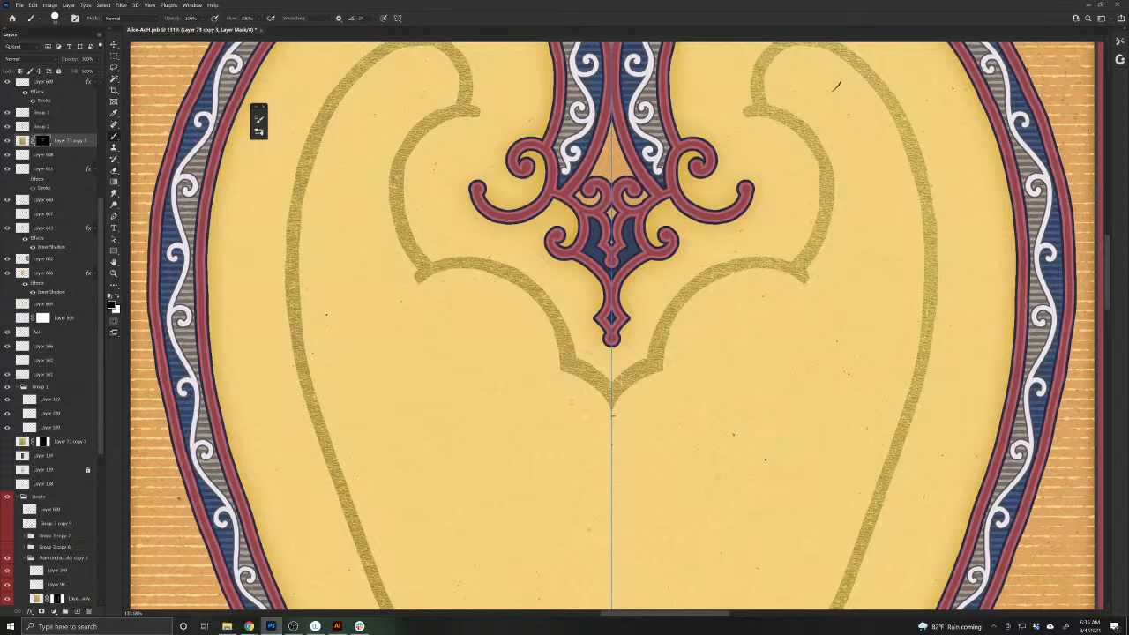
mouse_move(427, 286)
mouse_down()
mouse_move(416, 273)
mouse_move(411, 283)
mouse_up()
drag(471, 385, 574, 557)
drag(608, 335, 609, 374)
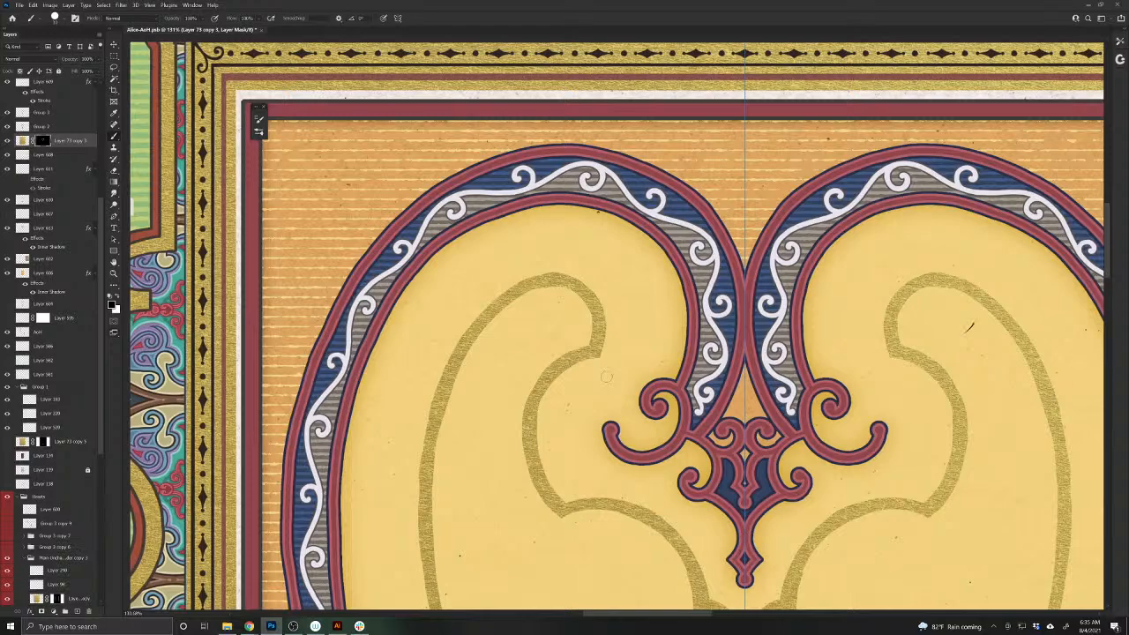
scroll(605, 373, down, 5)
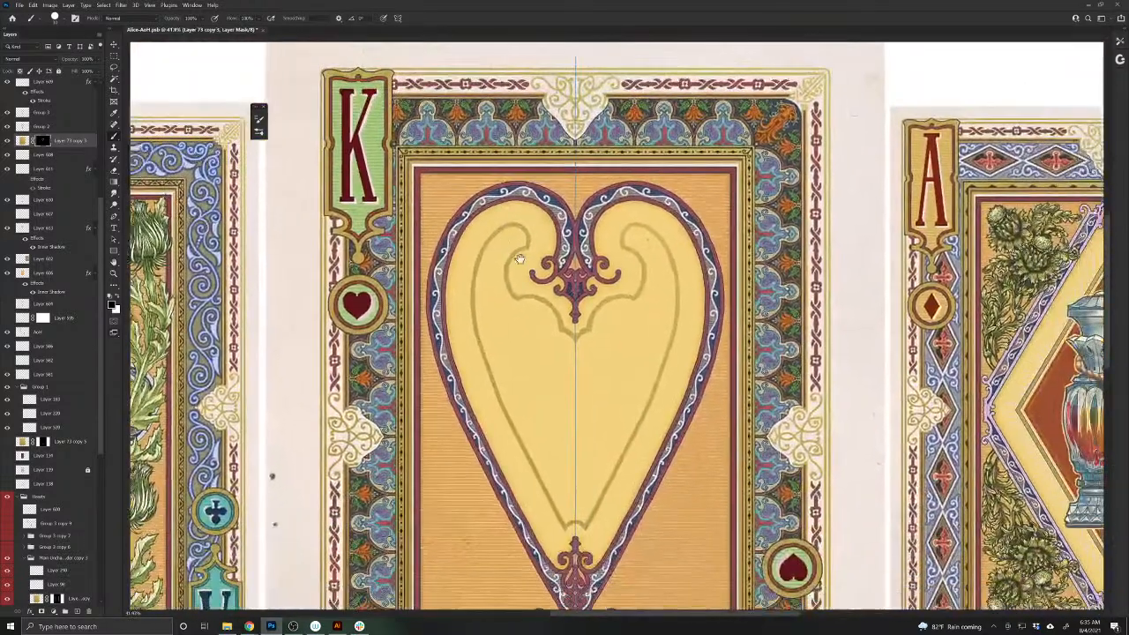
drag(519, 258, 510, 251)
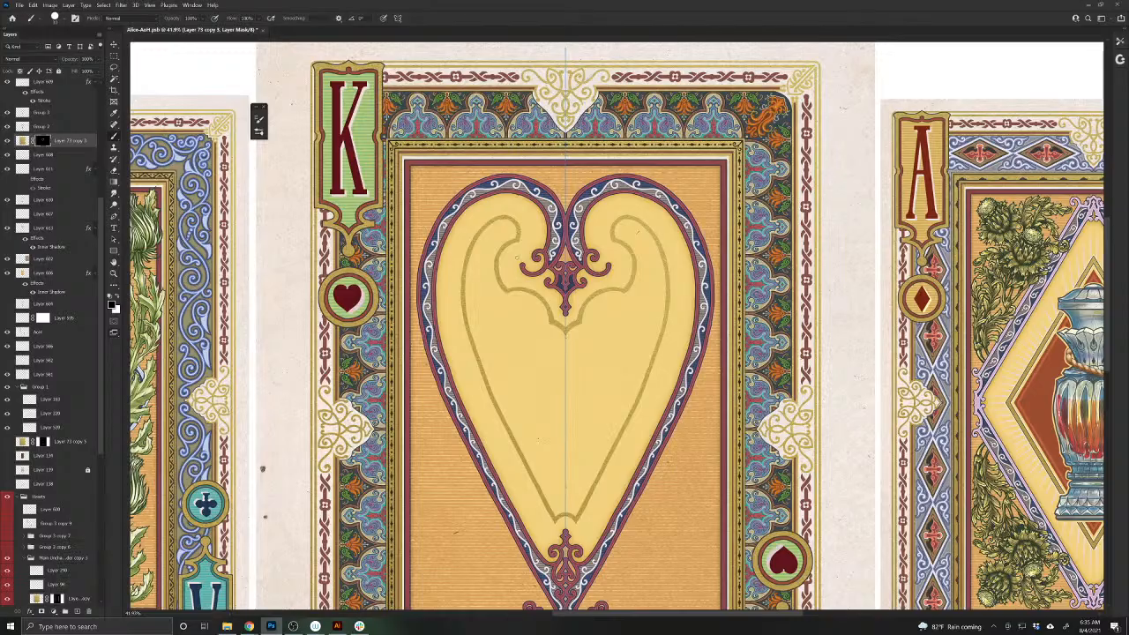
scroll(706, 390, right, 2)
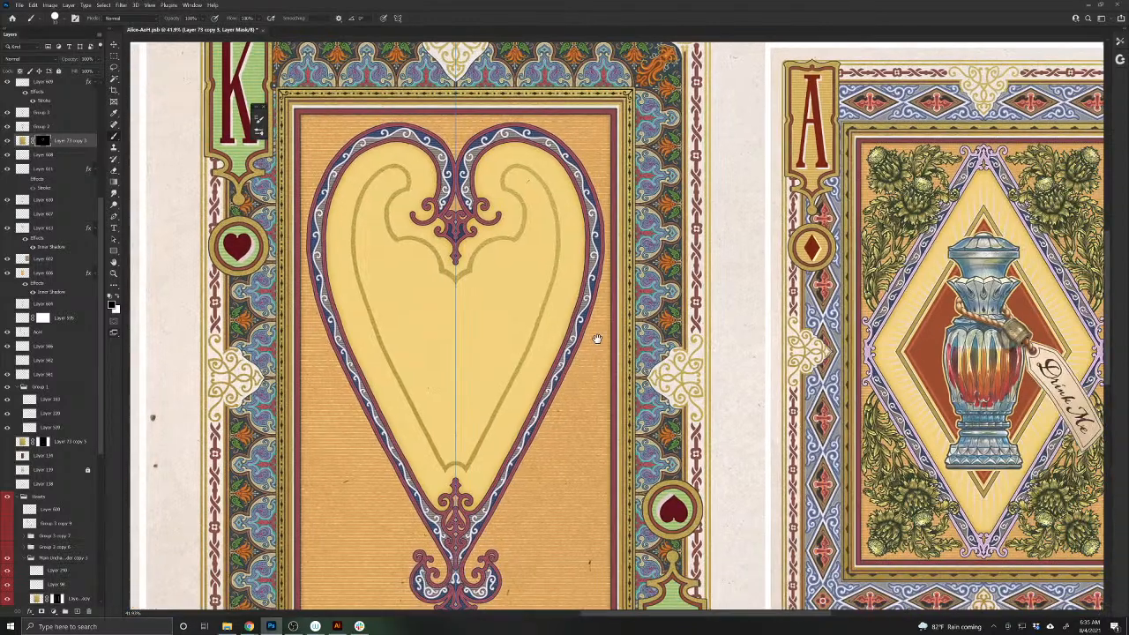
scroll(965, 399, up, 5)
scroll(966, 399, down, 8)
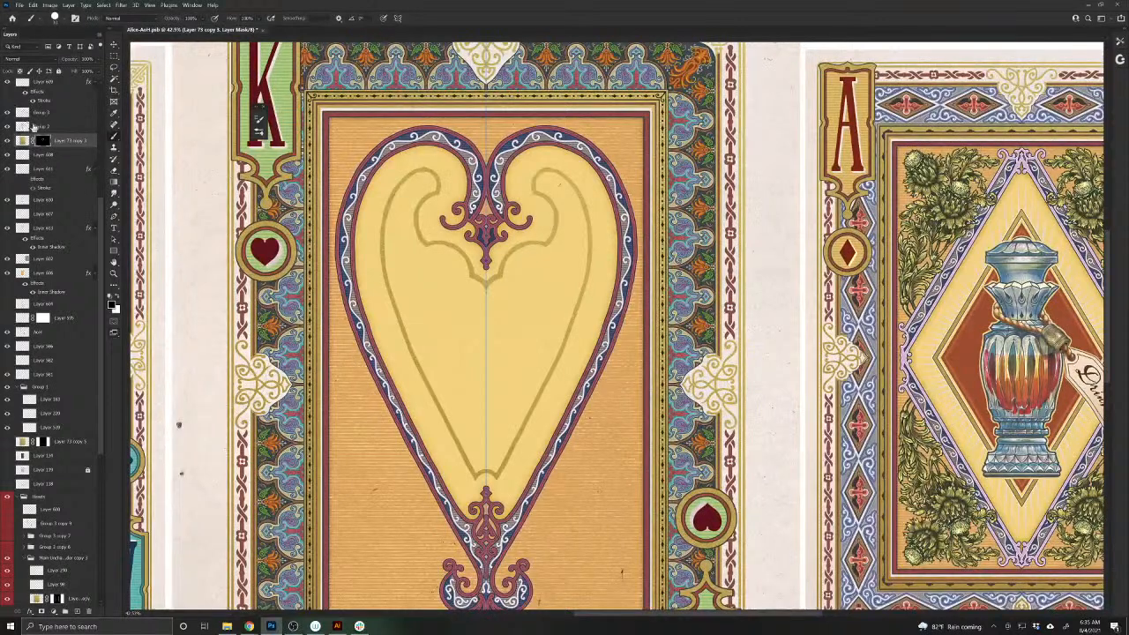
ctrl+click(41, 141)
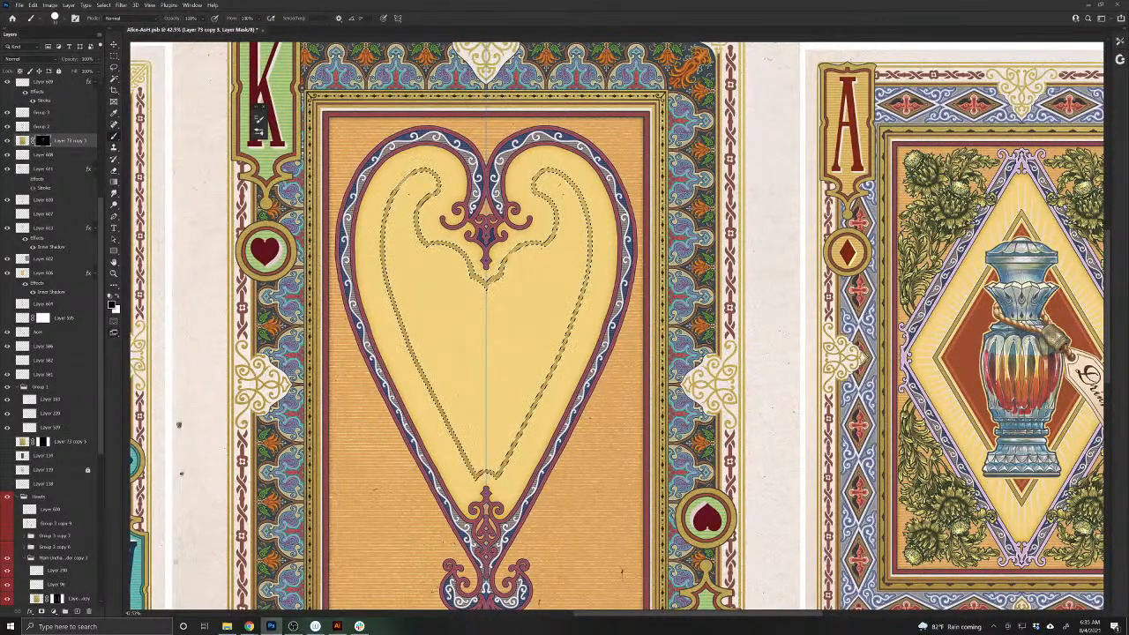
key(ctrl+d)
key(e)
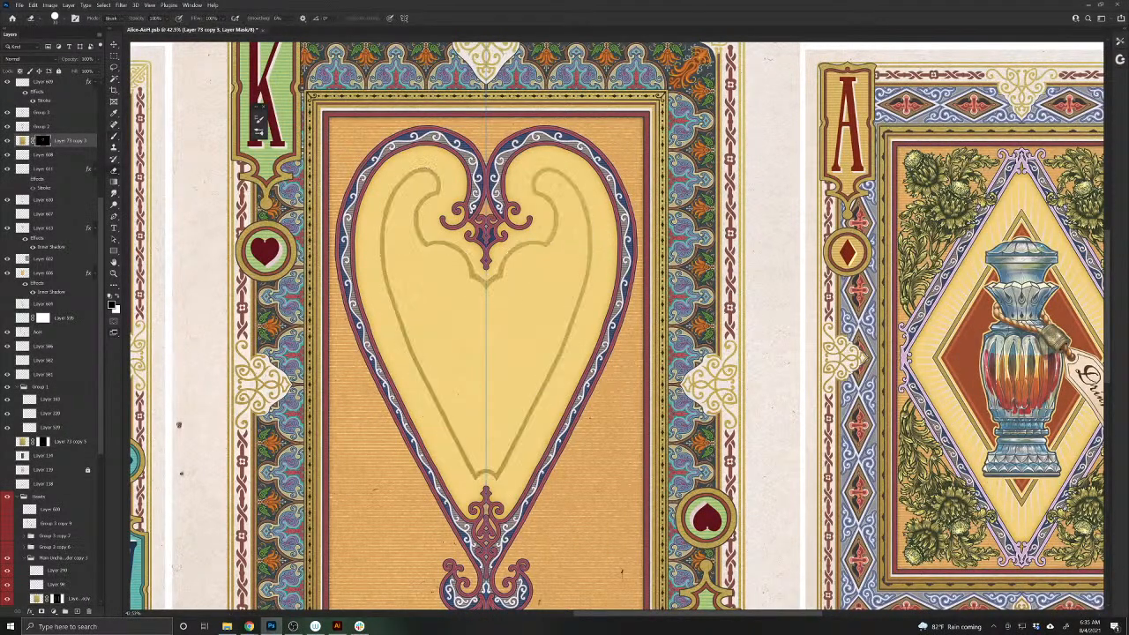
drag(407, 200, 408, 187)
key(ctrl+z)
- Touch up the upper left shoulder of the gold inner heart outline with the Eraser on the mask
click(119, 298)
mouse_move(410, 201)
mouse_down()
mouse_move(409, 189)
mouse_move(400, 205)
mouse_up()
key(x)
- Load the gold inner heart outline's mask as a selection and create a new layer above the gold layer
ctrl+click(40, 142)
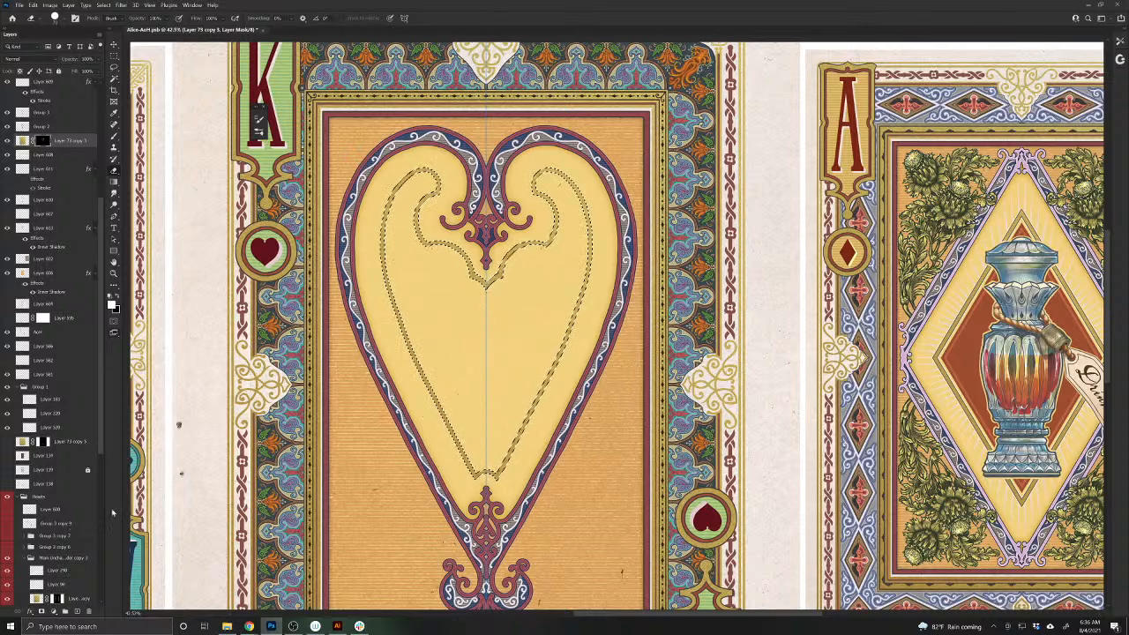
click(77, 612)
click(117, 296)
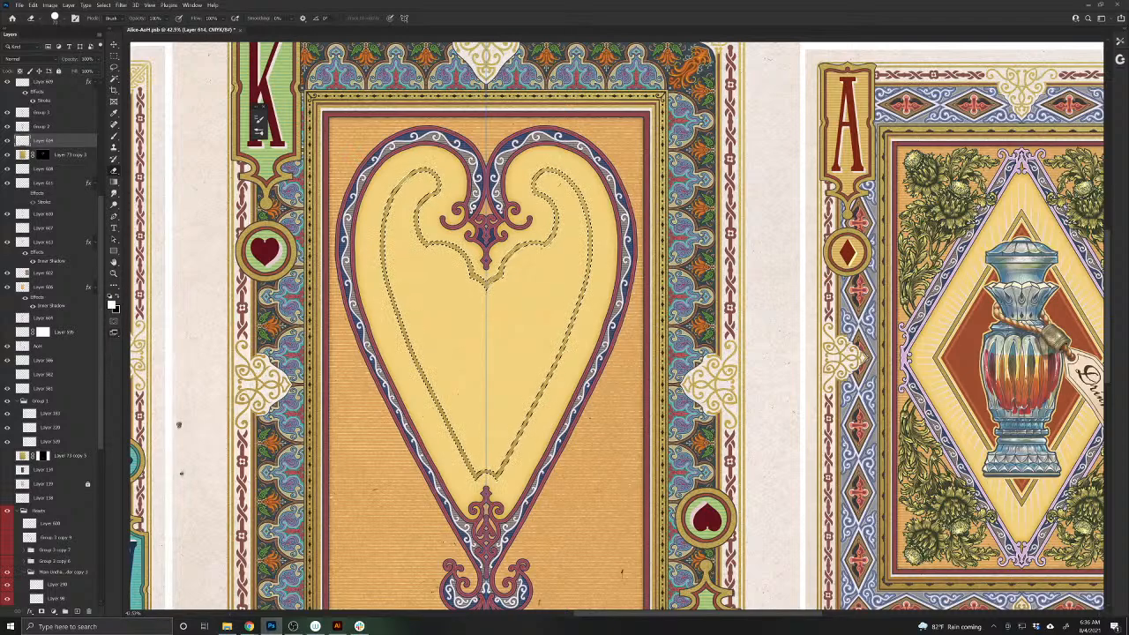
- Sample the dark gray edge color of the ace of diamonds' gold diamond frame and fill the inner heart selection with it on the new layer
scroll(959, 385, up, 5)
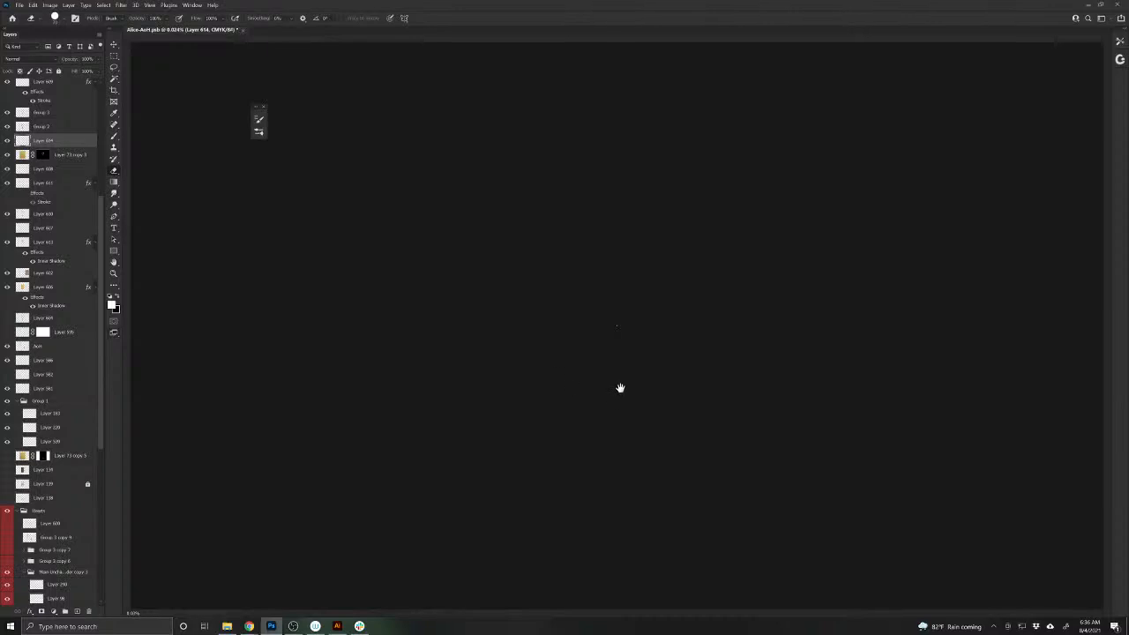
scroll(670, 370, down, 5)
scroll(702, 395, up, 10)
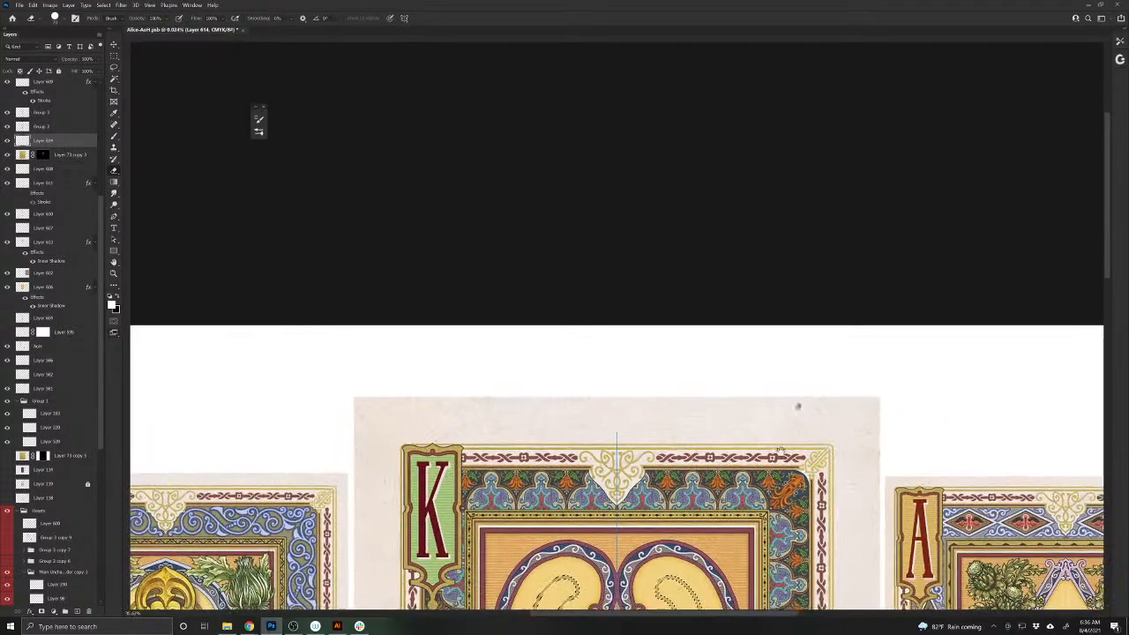
scroll(623, 388, up, 10)
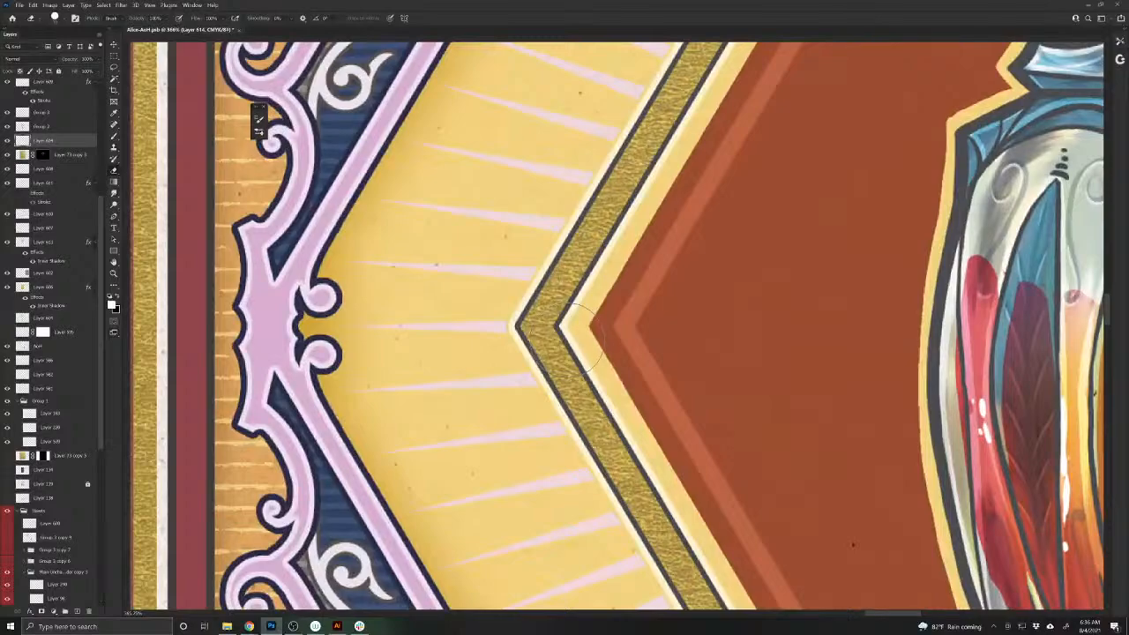
key(b)
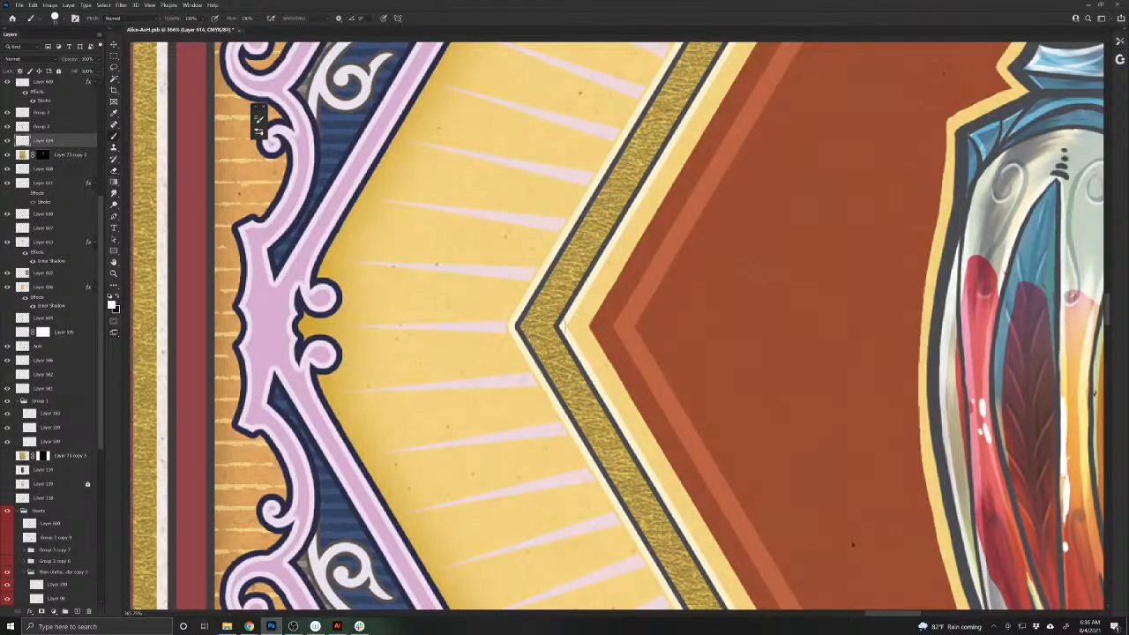
alt+click(556, 325)
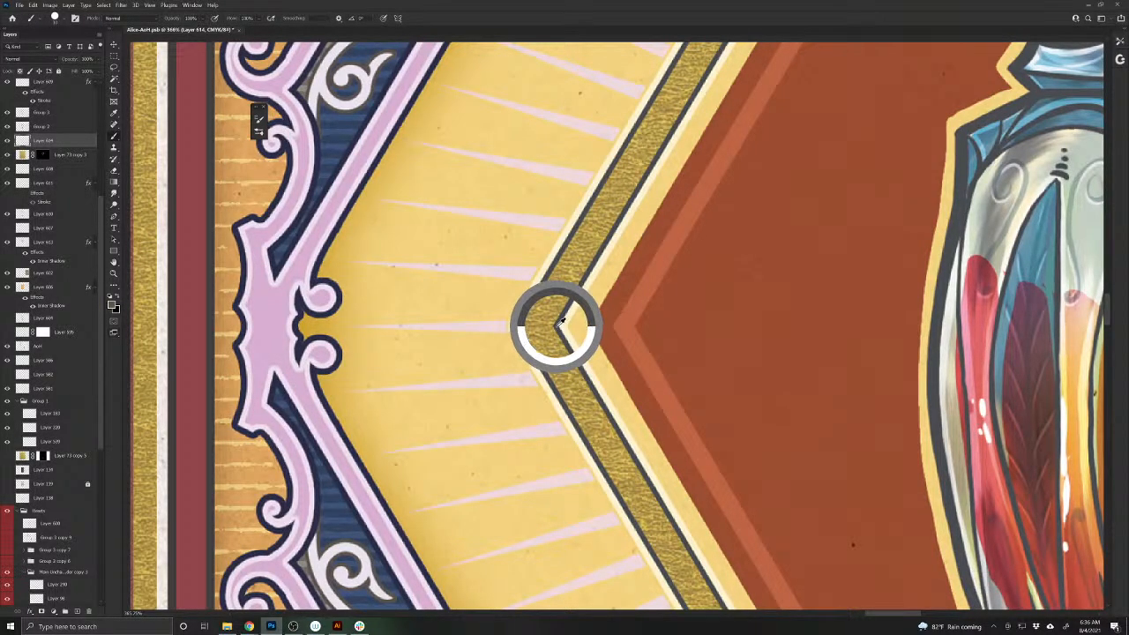
scroll(568, 327, down, 4)
drag(574, 330, 538, 328)
drag(469, 315, 807, 318)
drag(670, 315, 720, 296)
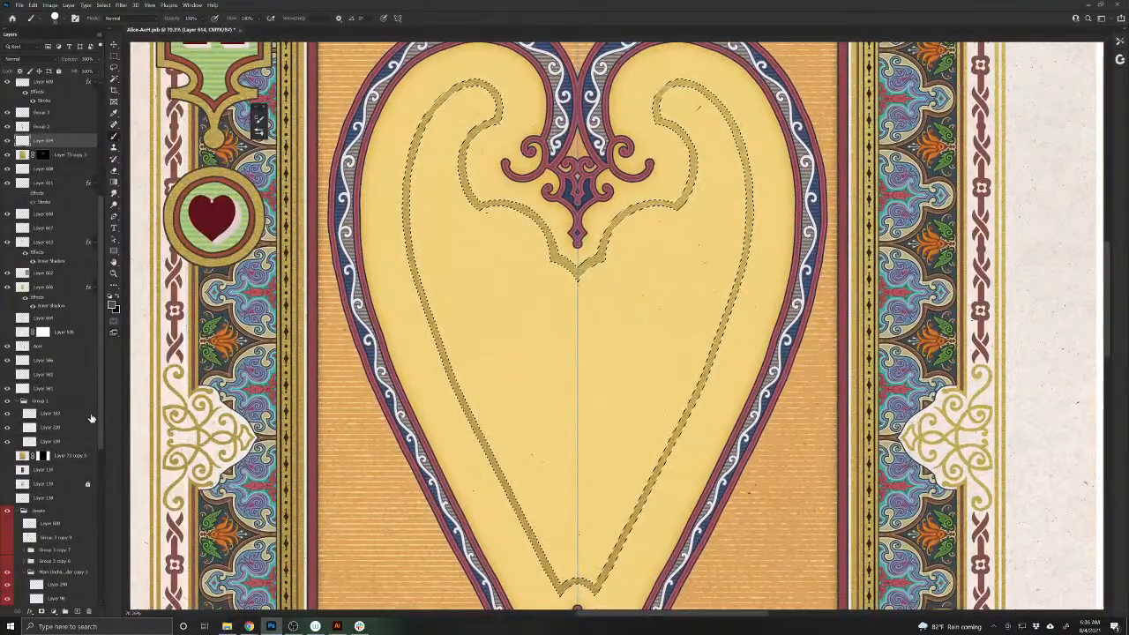
key(alt+BackSpace)
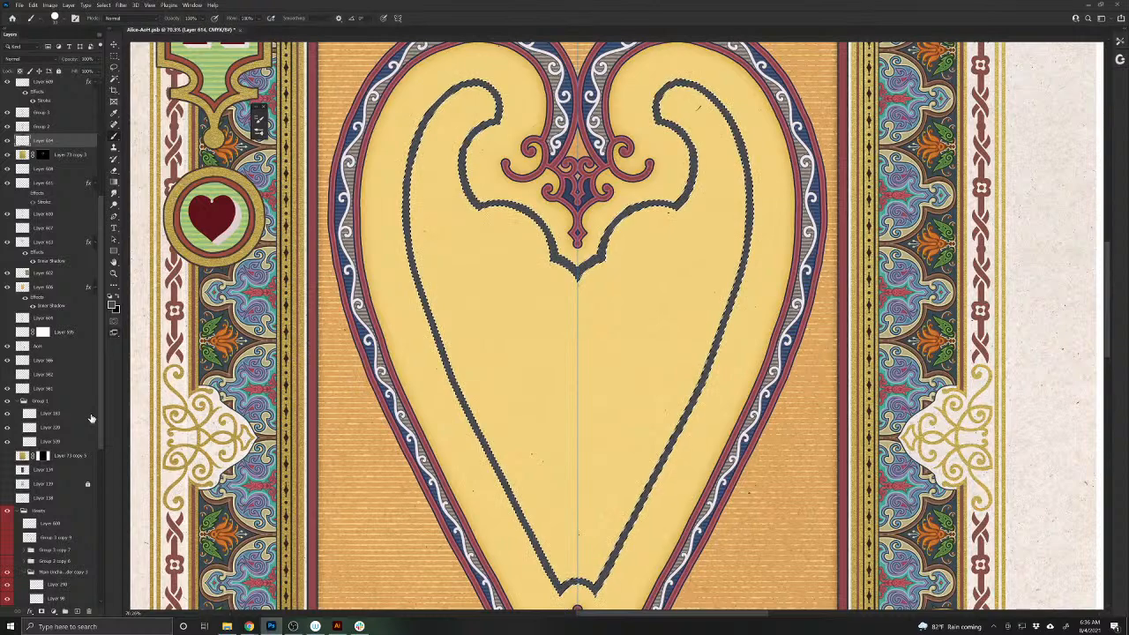
- Deselect the inner heart and move the dark gray layer beneath the gold inner heart layer
key(ctrl+d)
drag(53, 142, 53, 160)
key(ctrl+alt+g)
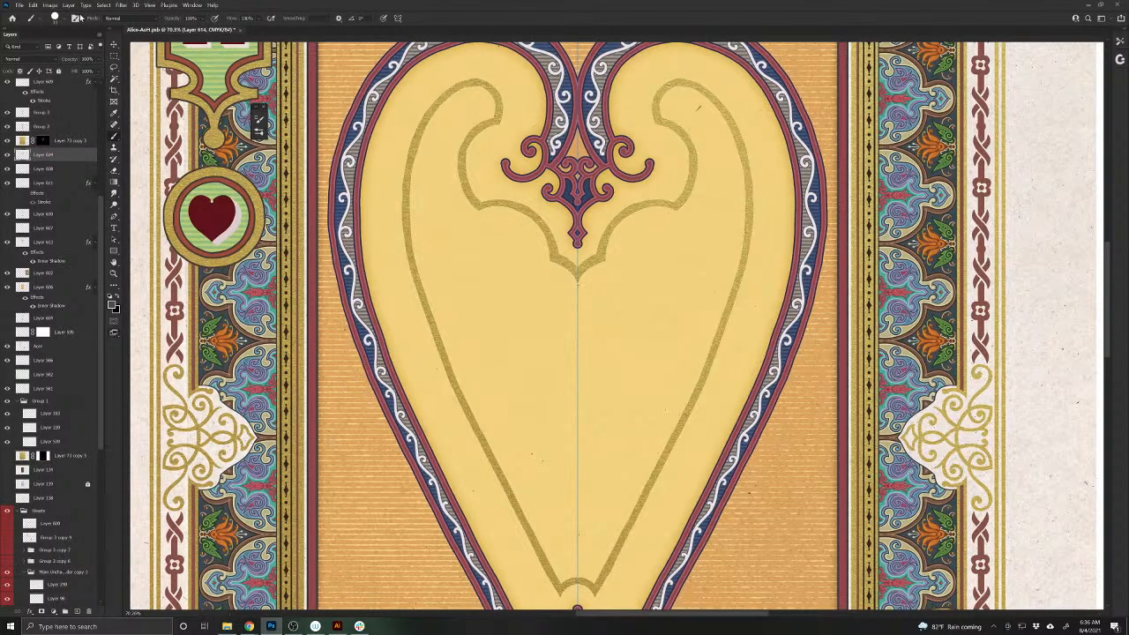
- Add an outside Stroke layer style to the dark gray inner heart layer
click(69, 5)
click(81, 85)
key(Return)
click(69, 5)
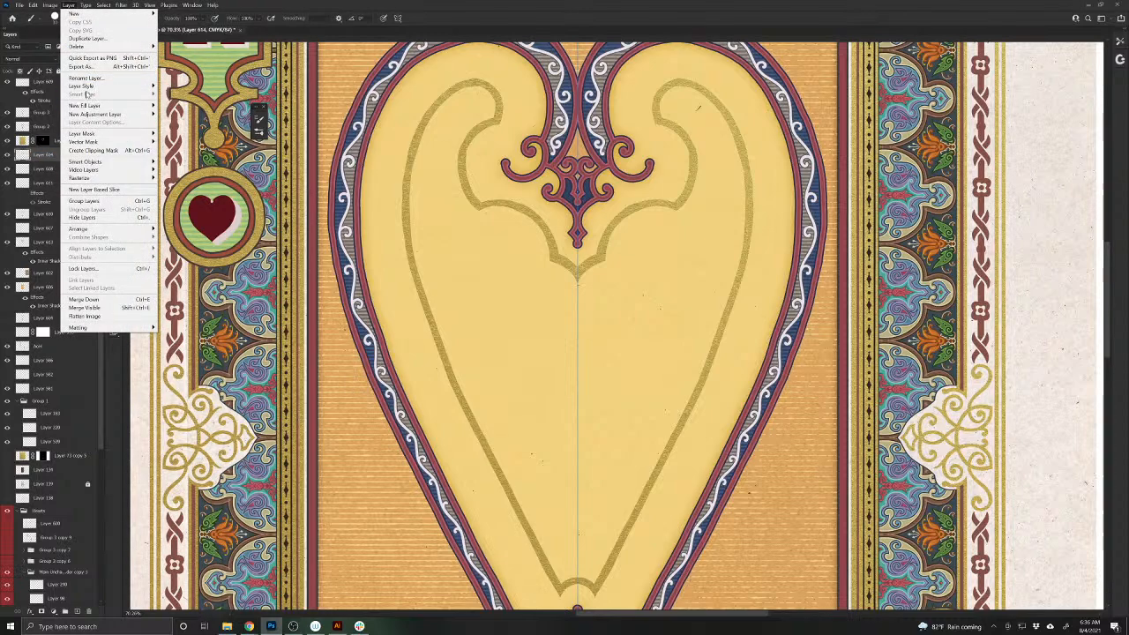
mouse_move(95, 88)
click(174, 106)
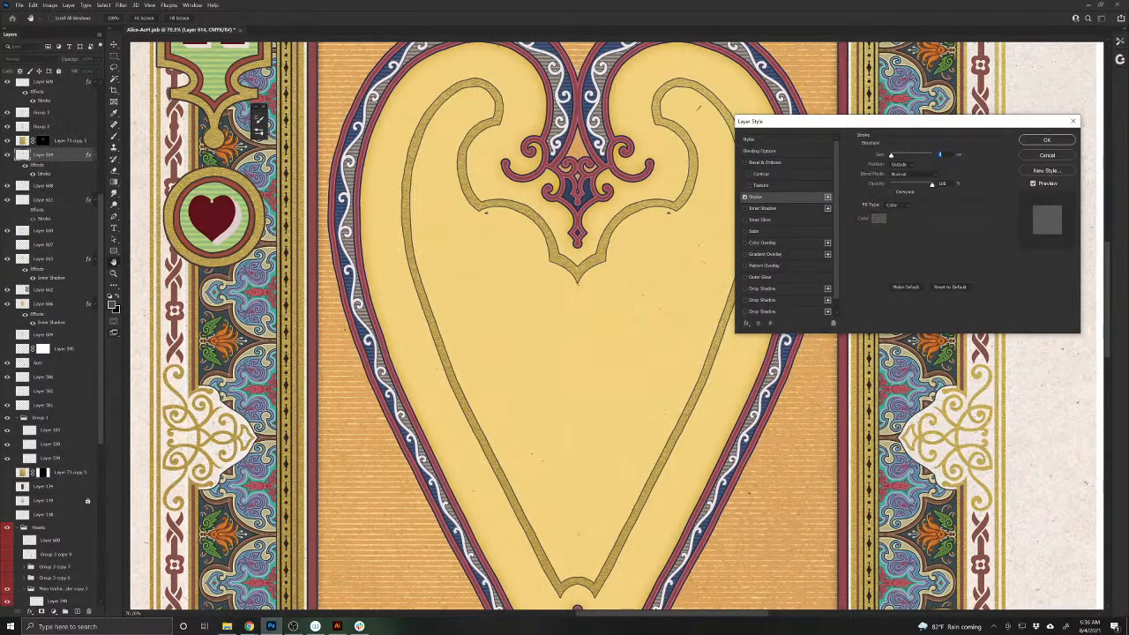
- Set the stroke color to the dark gray edge sampled from the ace of diamonds' gold frame and accept the layer style
click(883, 223)
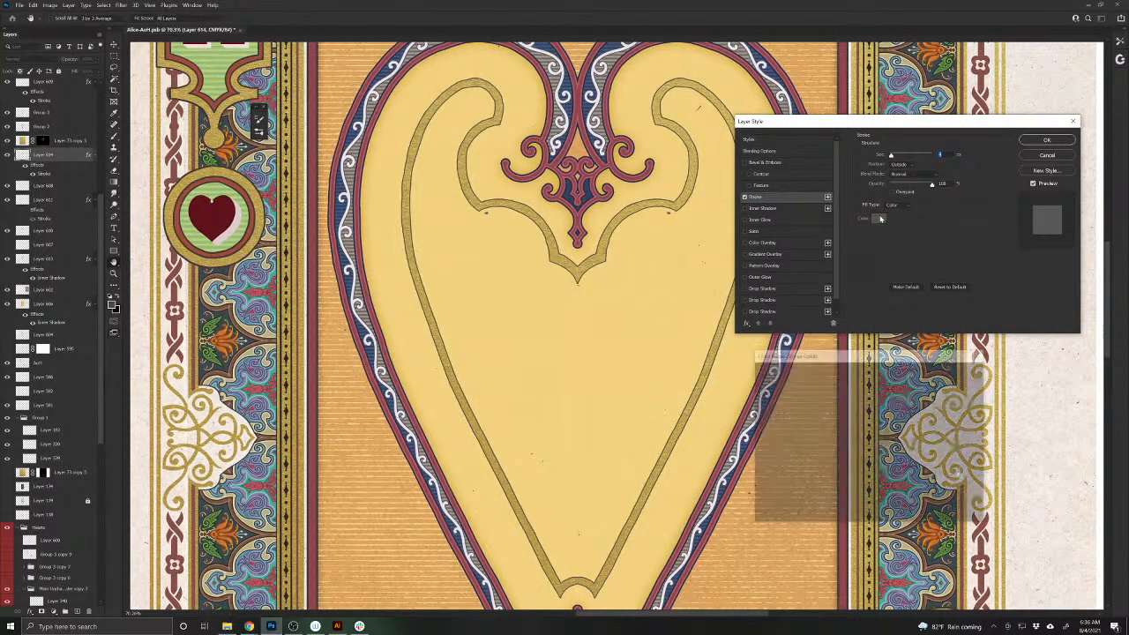
click(960, 387)
scroll(961, 392, right, 10)
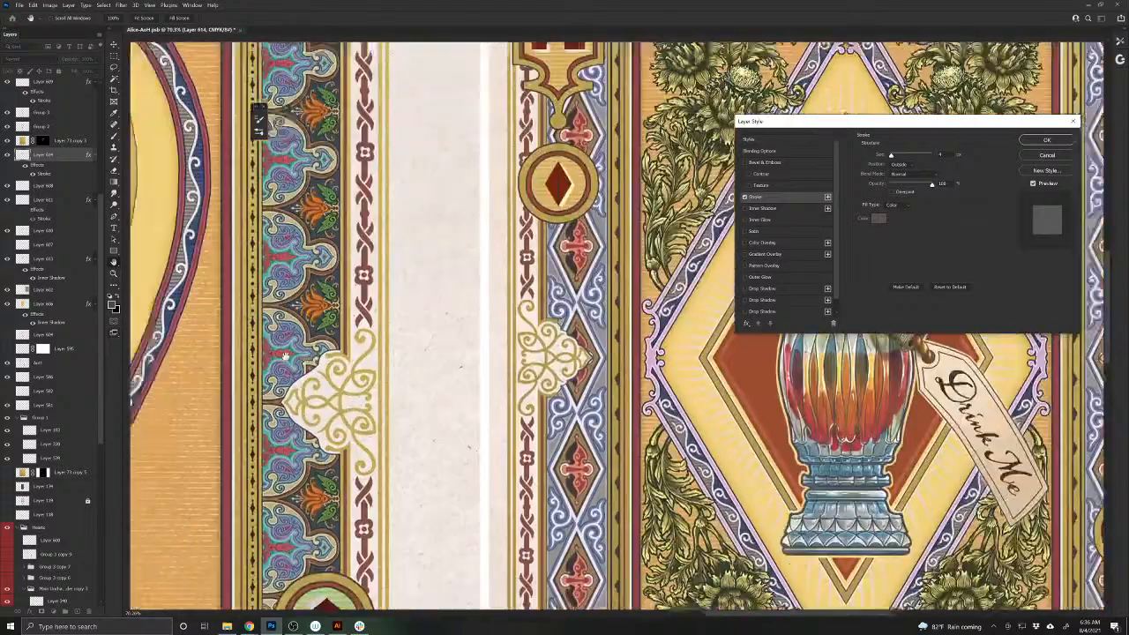
scroll(673, 386, up, 5)
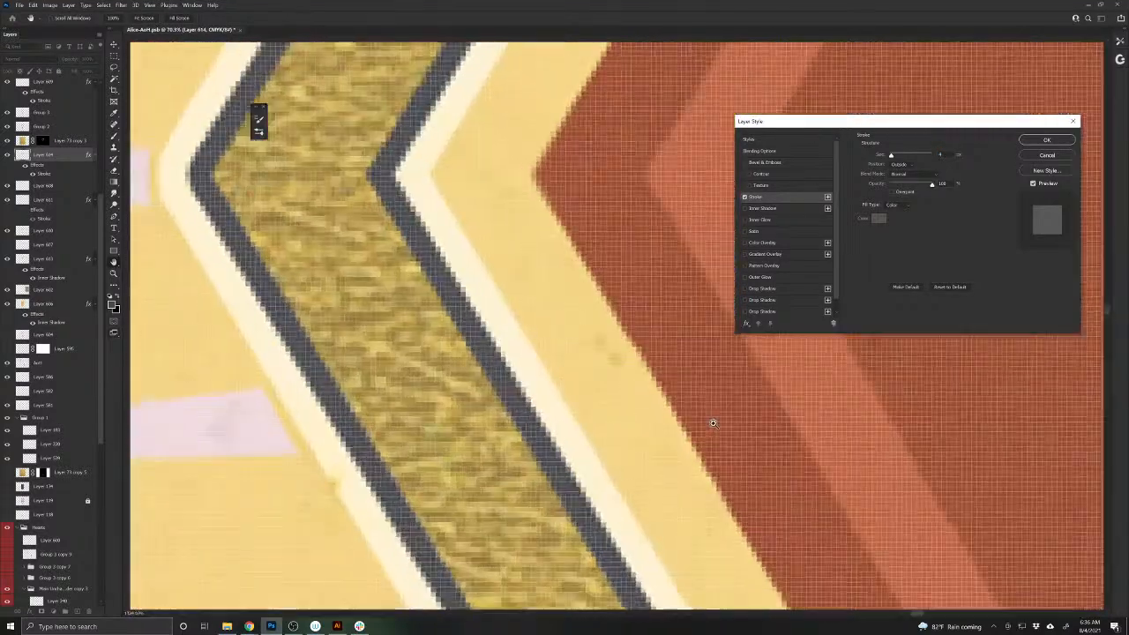
scroll(688, 410, down, 2)
scroll(686, 409, up, 1)
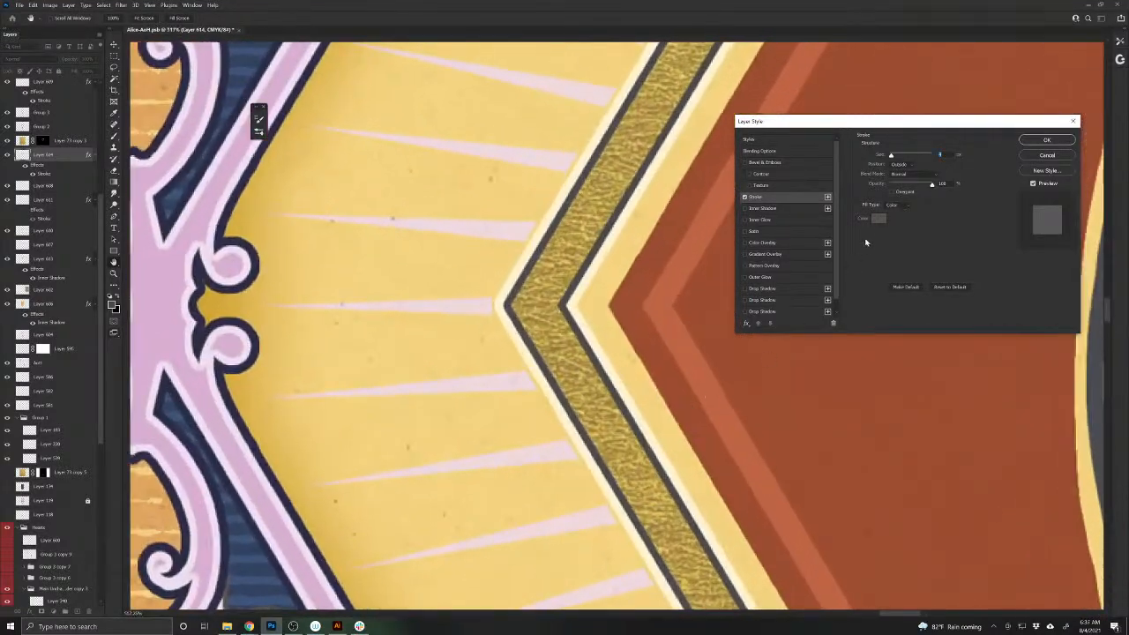
click(878, 219)
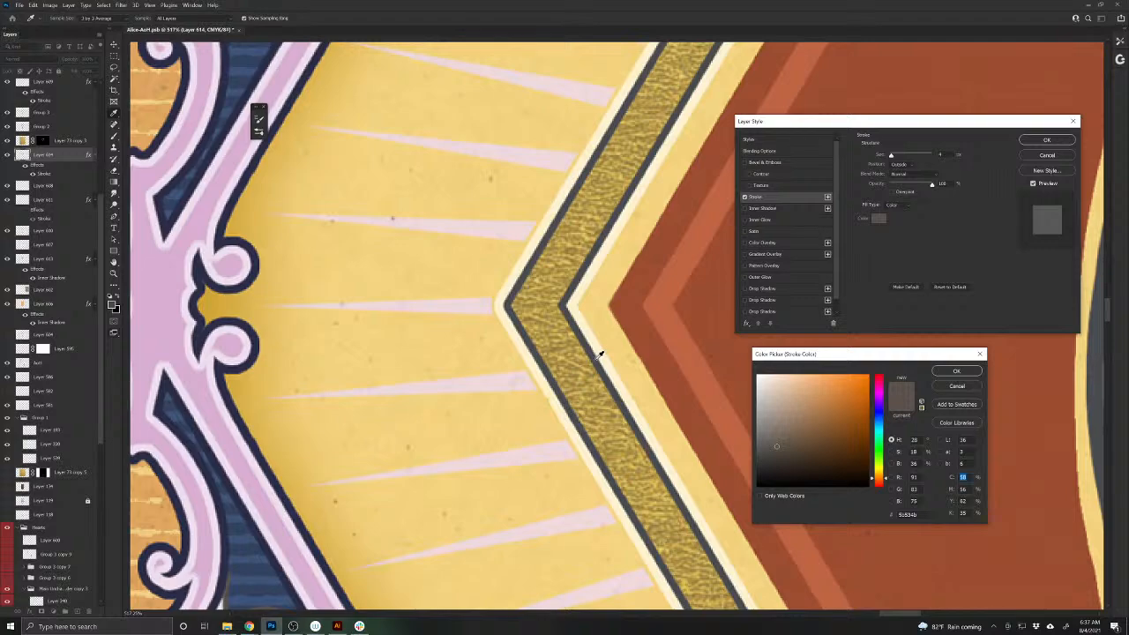
click(600, 354)
click(950, 373)
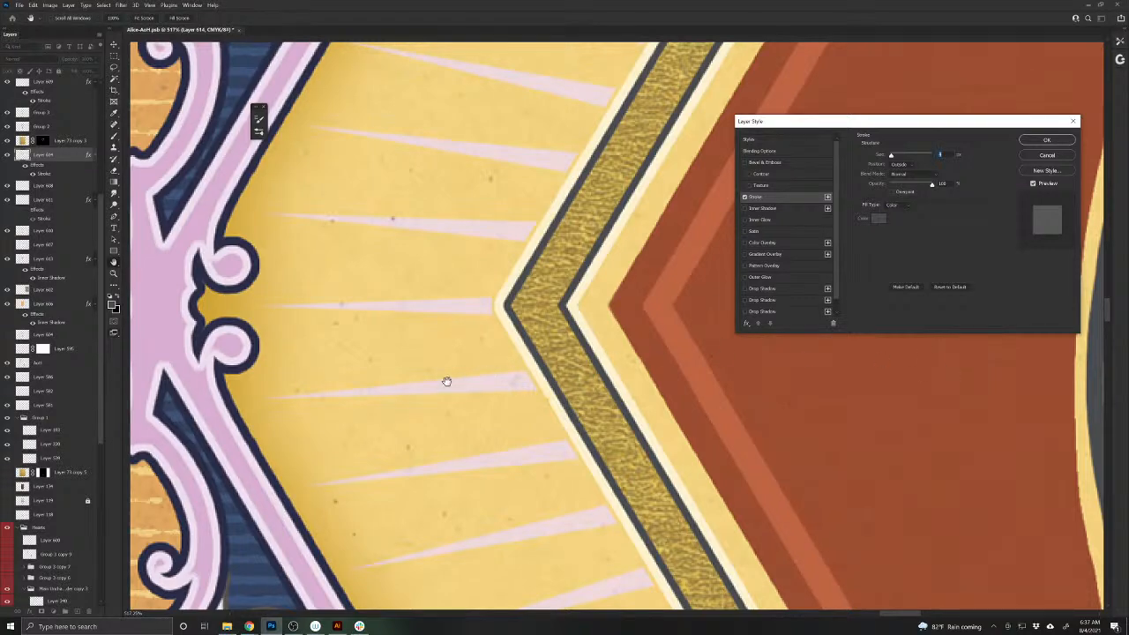
drag(446, 383, 773, 391)
drag(441, 351, 1019, 414)
drag(467, 402, 1084, 551)
drag(795, 494, 776, 454)
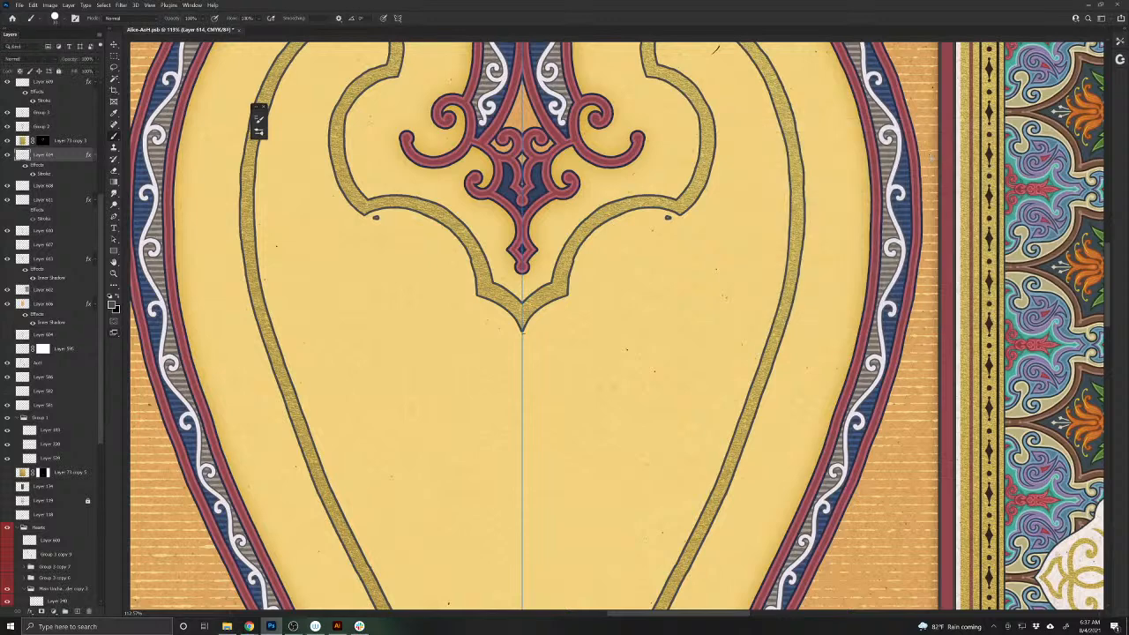
- Erase the stray dark specks beneath the scallop corners from the dark gray inner heart layer
click(44, 143)
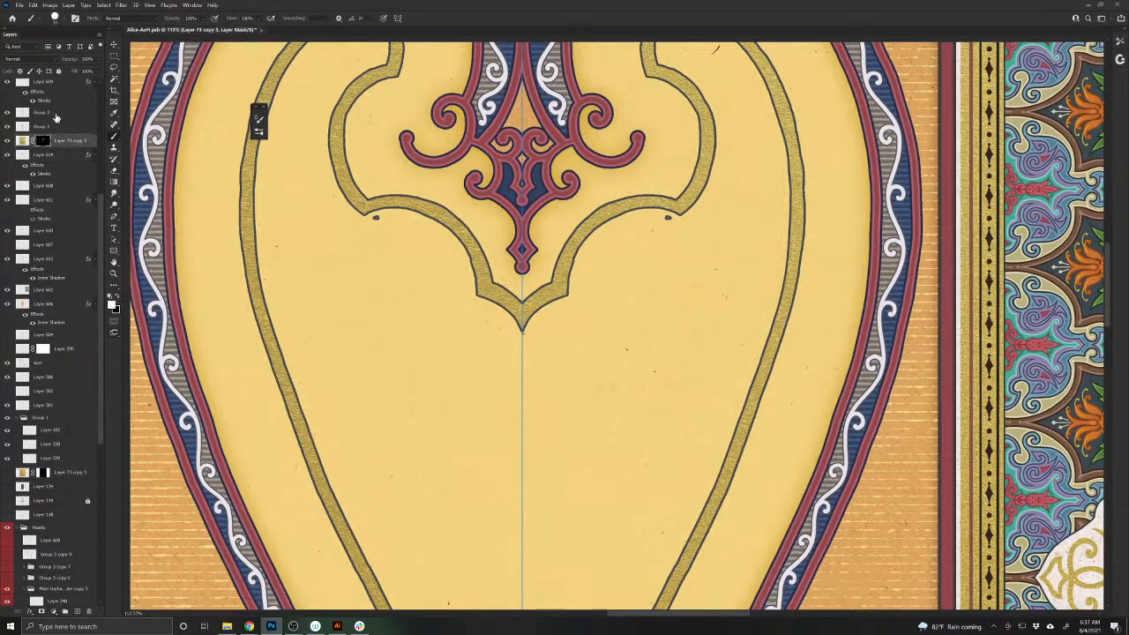
click(23, 155)
key(e)
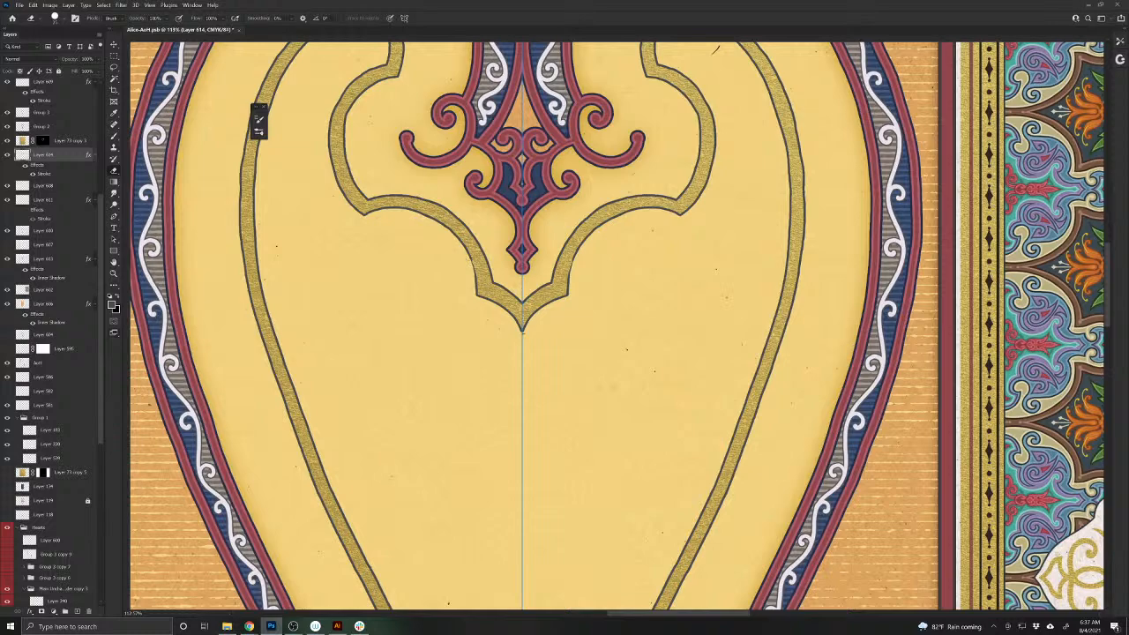
drag(460, 364, 471, 486)
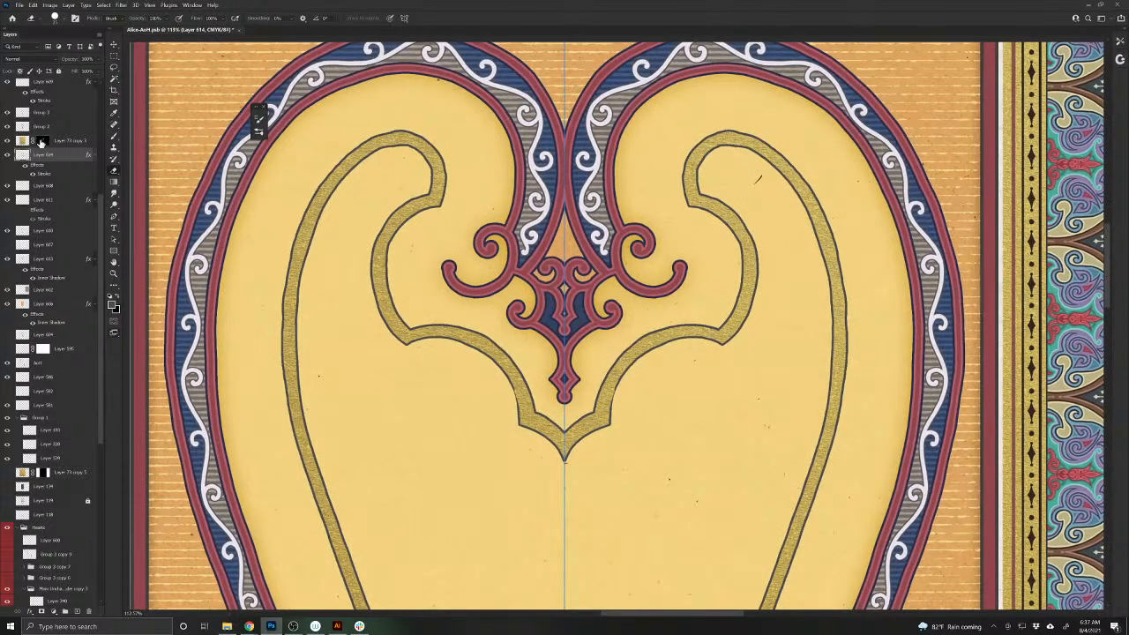
- Touch up the left scallop corner of the gold inner heart with the Eraser on its layer mask
click(40, 141)
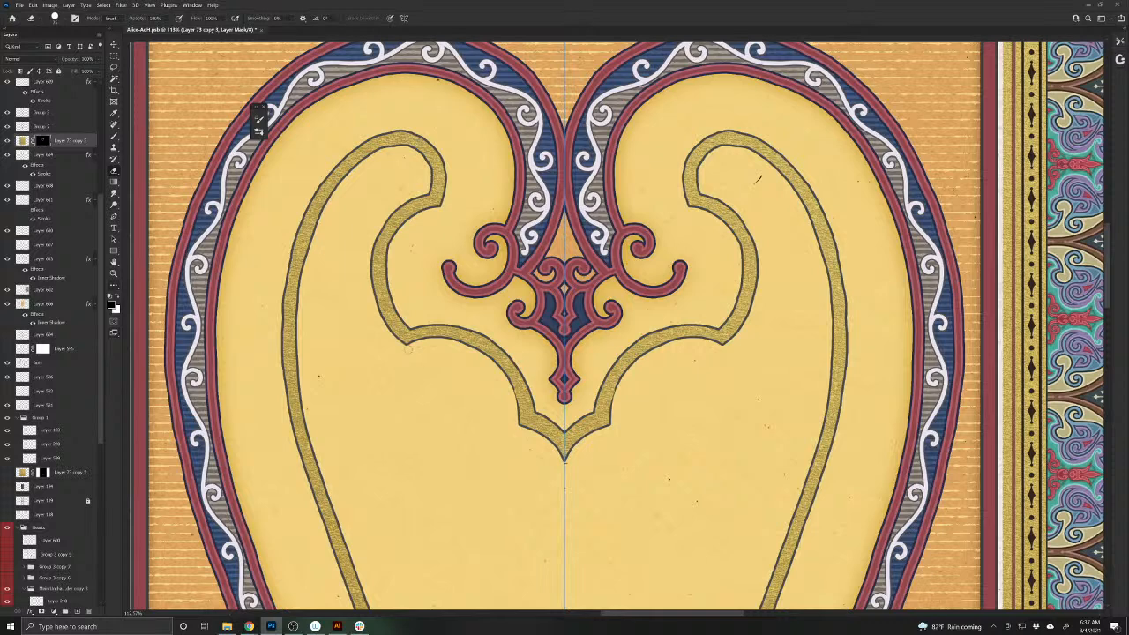
drag(409, 348, 419, 355)
key(x)
- Load the inner heart outline as a selection and create a new layer beneath the dark gray stroked layer
scroll(570, 318, down, 10)
scroll(570, 319, up, 6)
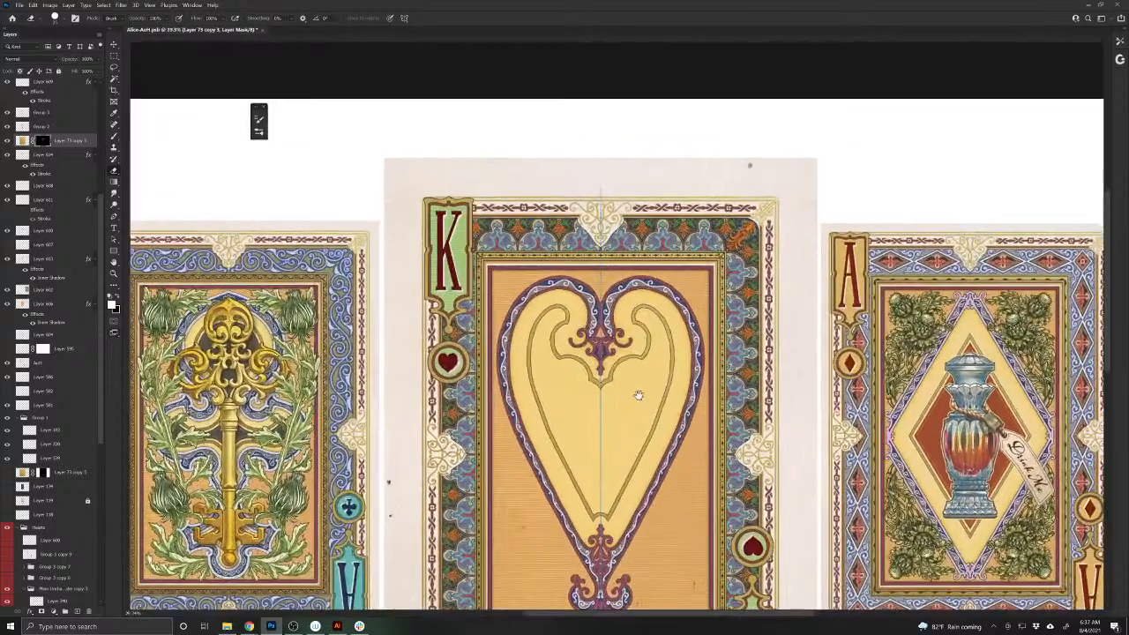
drag(638, 394, 592, 284)
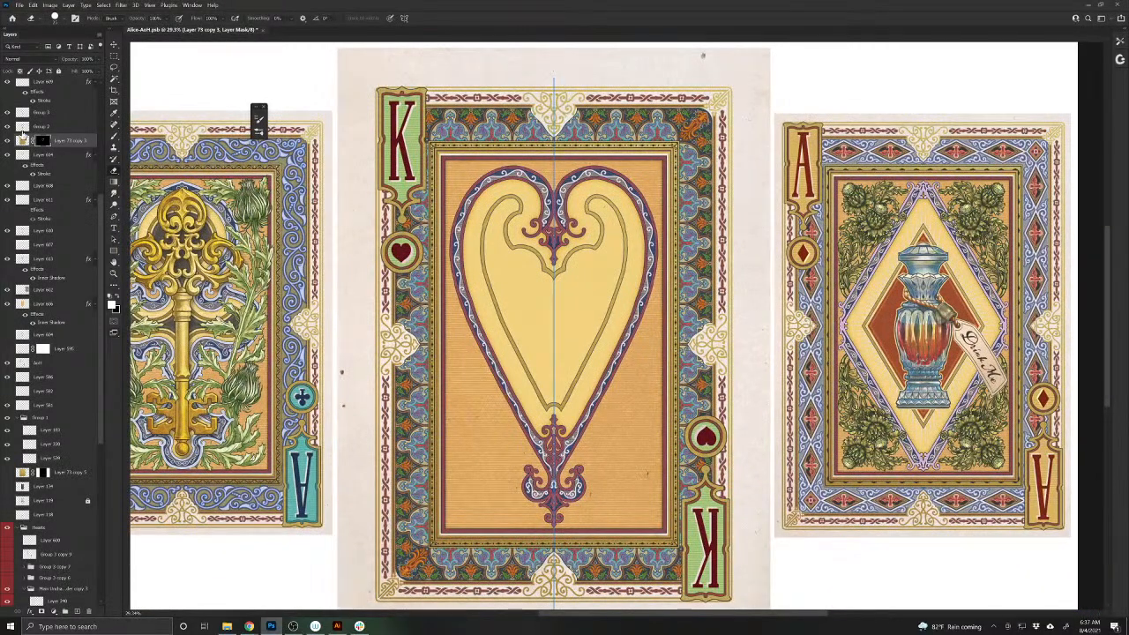
ctrl+click(21, 128)
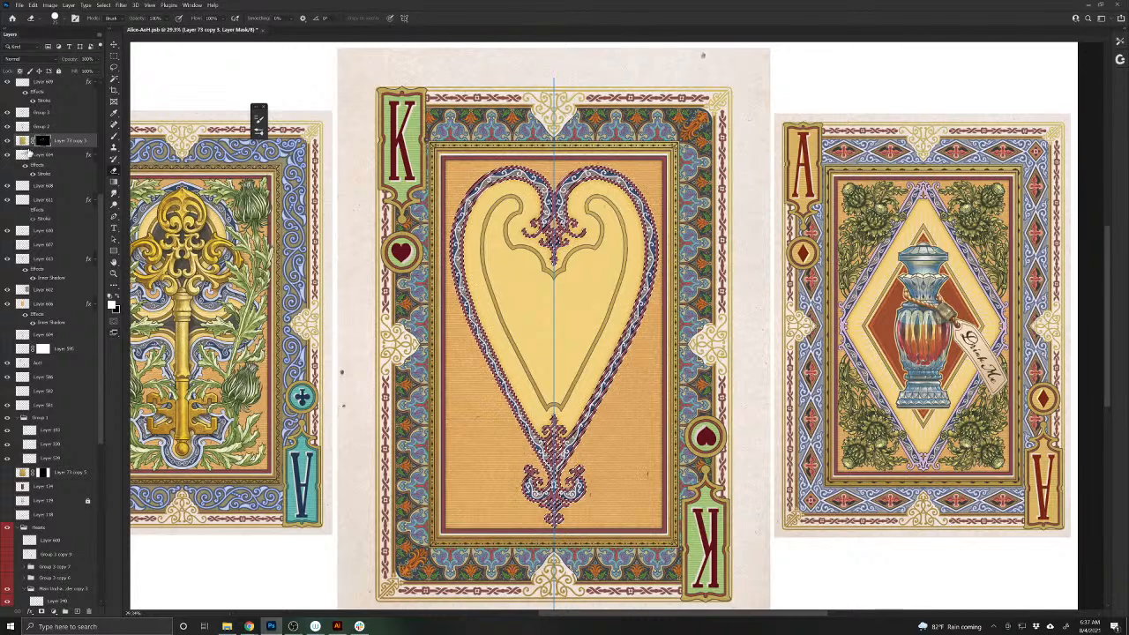
click(48, 155)
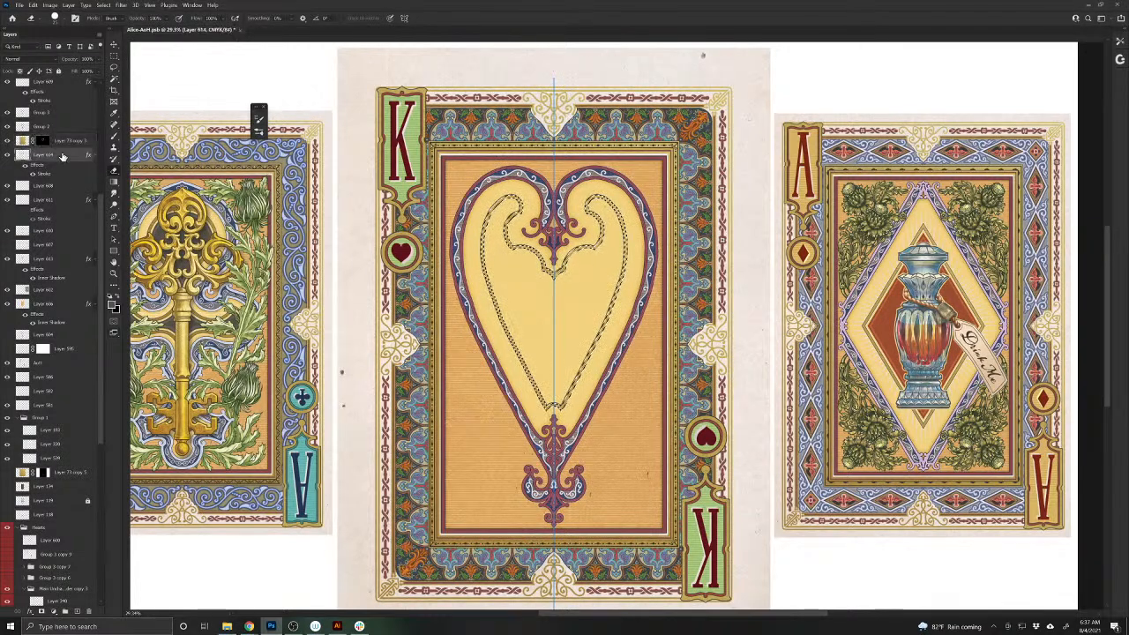
key(ctrl+shift+alt+n)
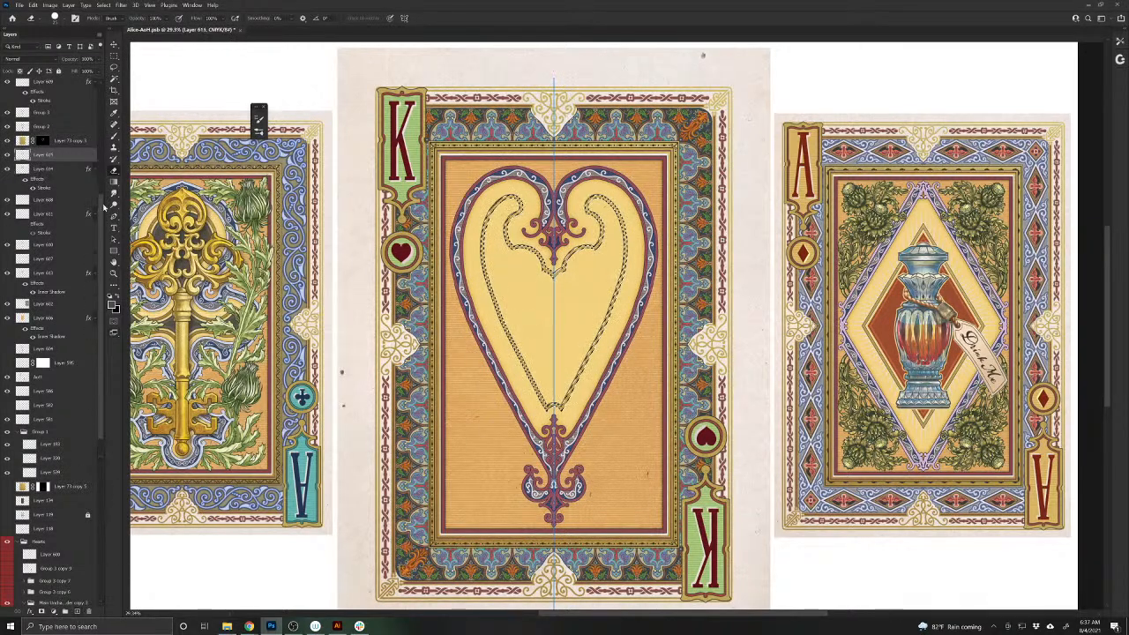
key(ctrl+bracketleft)
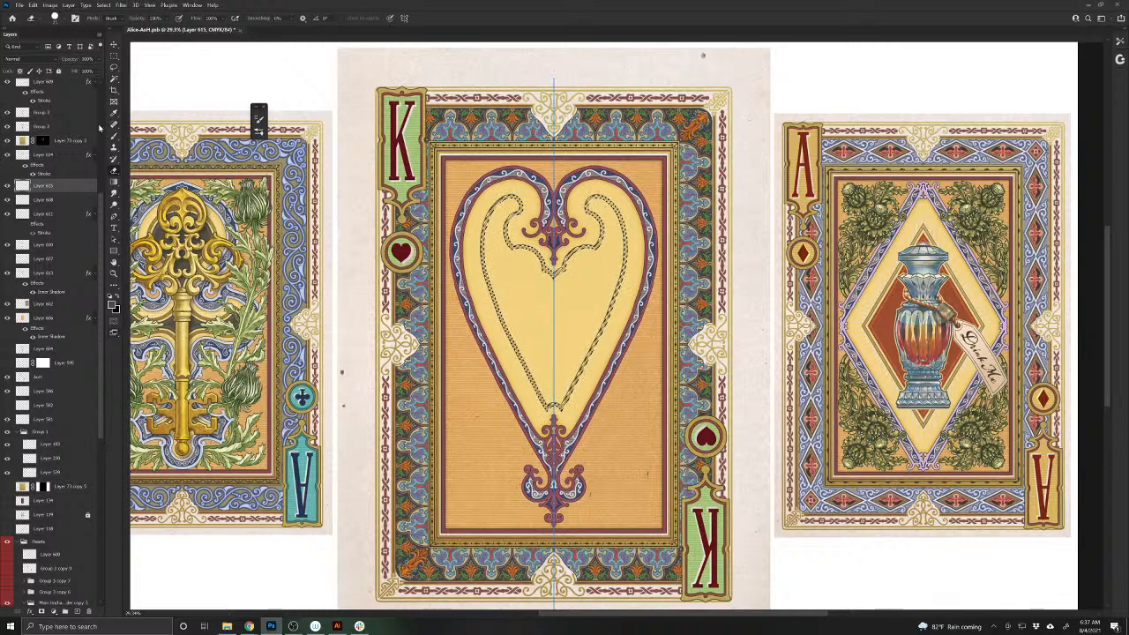
- Sample the cream outline color beside the ace of diamonds' gold frame, fill the inner heart selection with it on the new layer, and deselect
click(118, 137)
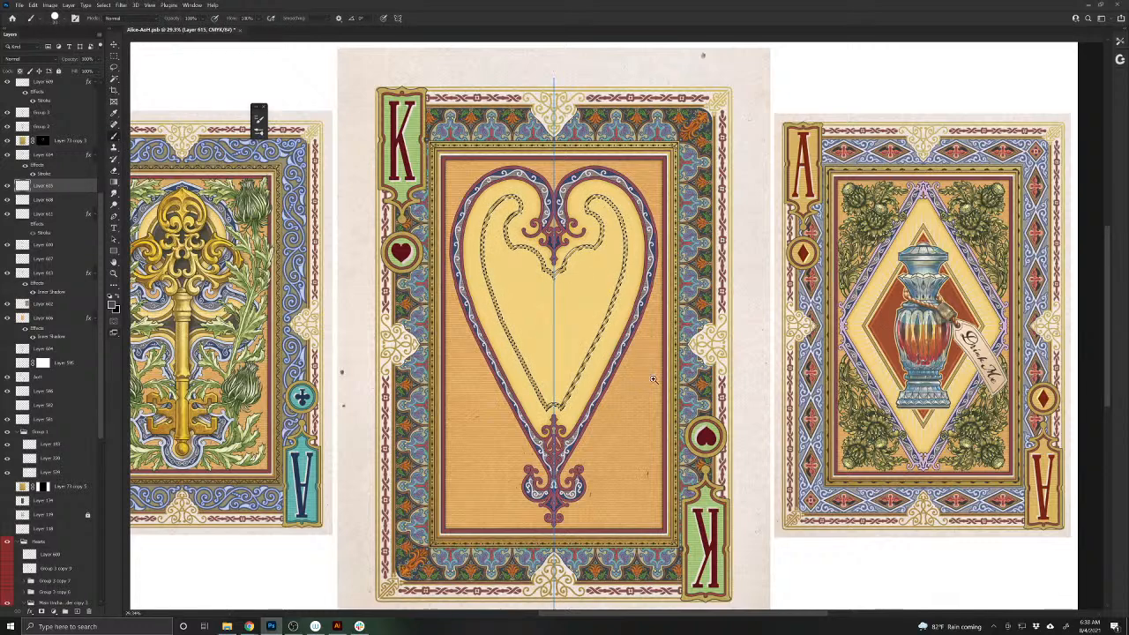
scroll(653, 380, up, 10)
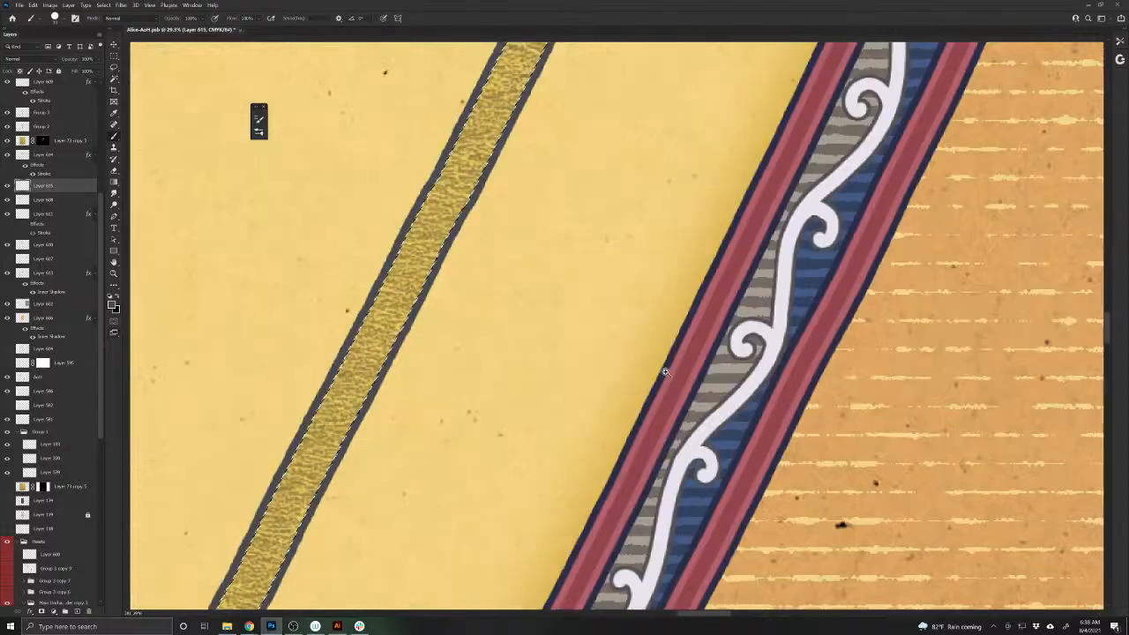
scroll(665, 371, up, 5)
drag(957, 373, 416, 388)
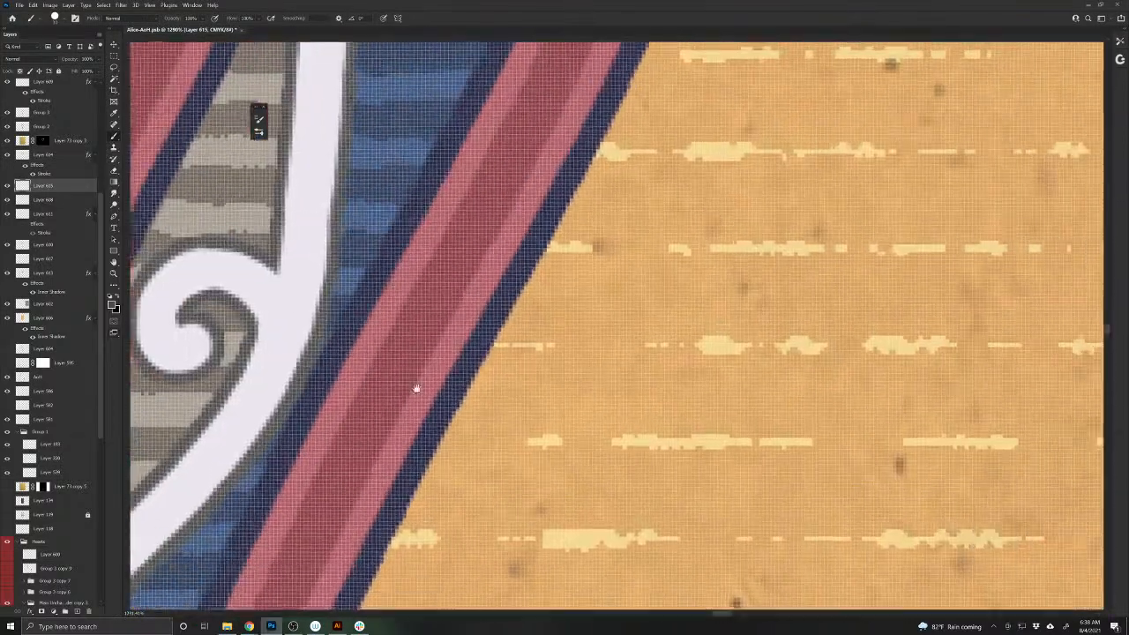
drag(1067, 409, 1035, 374)
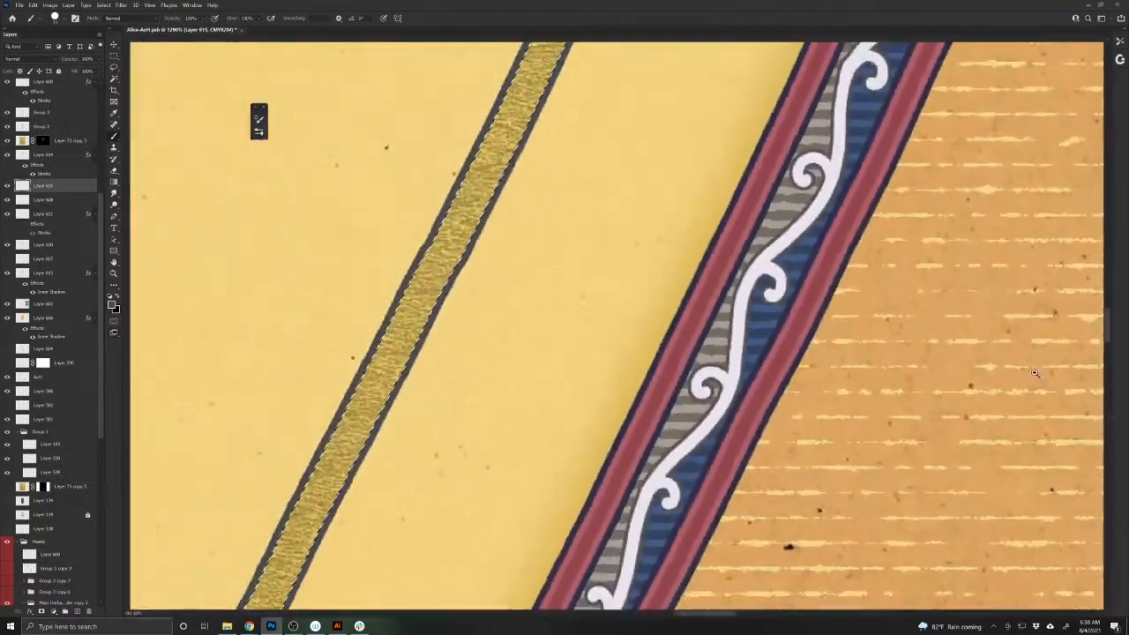
drag(908, 373, 353, 361)
drag(949, 350, 383, 372)
drag(1023, 357, 286, 387)
drag(712, 361, 253, 376)
alt+click(709, 318)
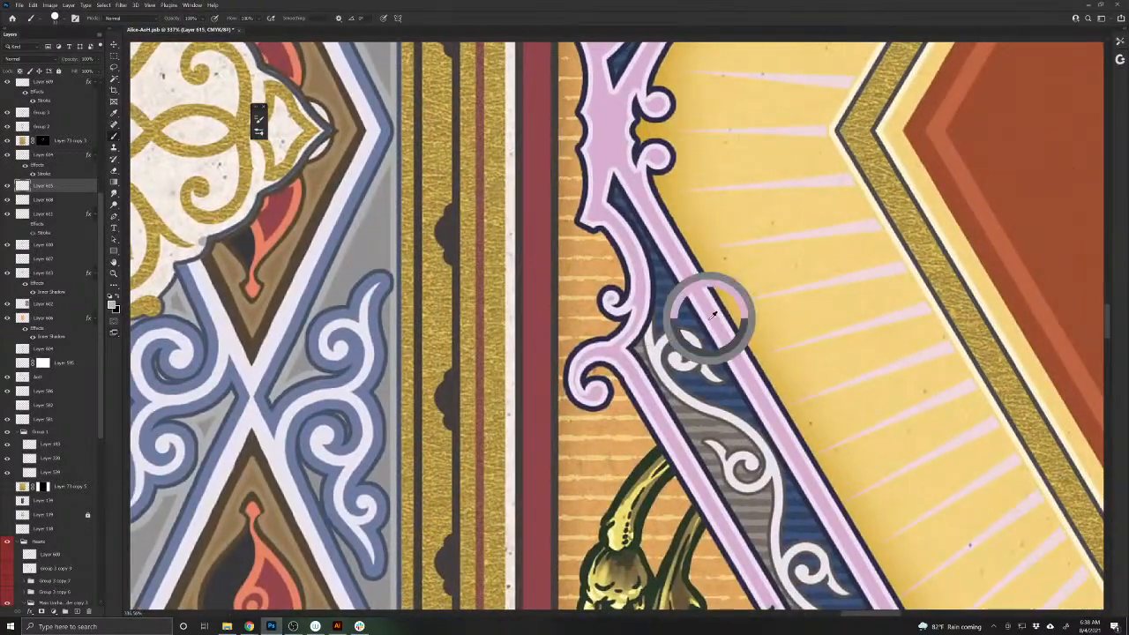
drag(709, 319, 966, 263)
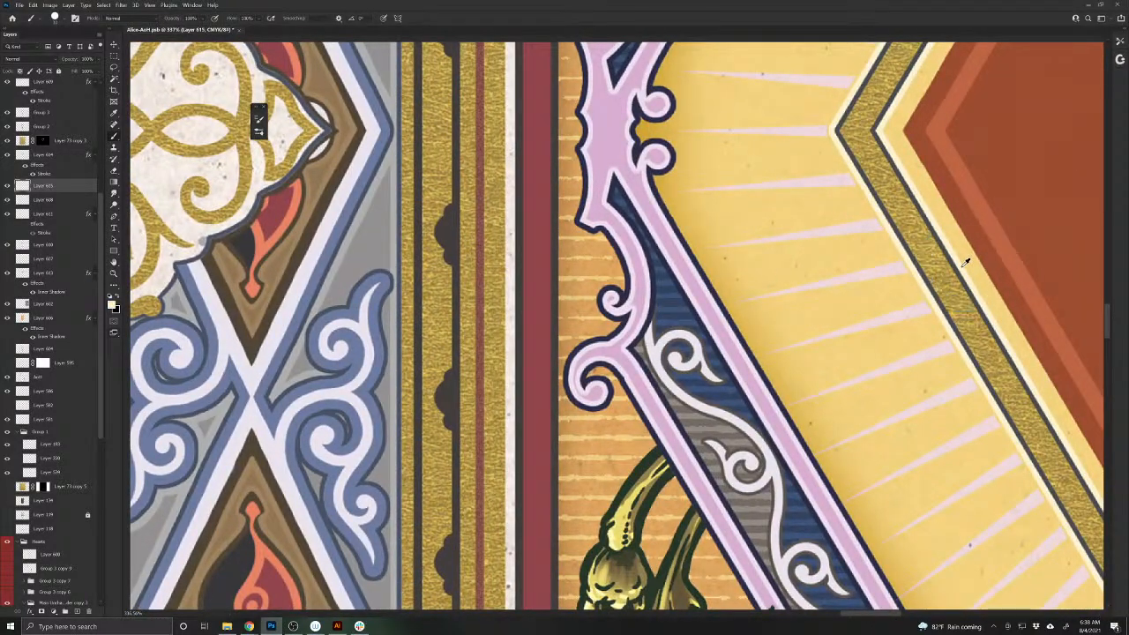
drag(513, 377, 353, 379)
drag(882, 380, 353, 379)
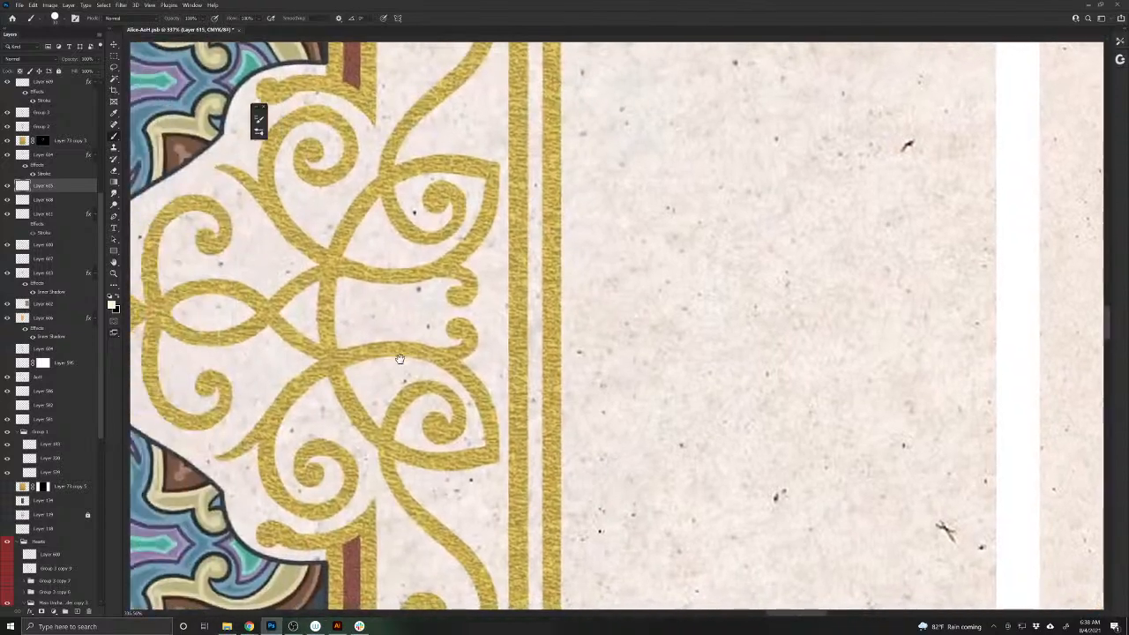
drag(793, 379, 1058, 393)
drag(415, 365, 722, 379)
drag(236, 370, 455, 353)
drag(586, 375, 400, 345)
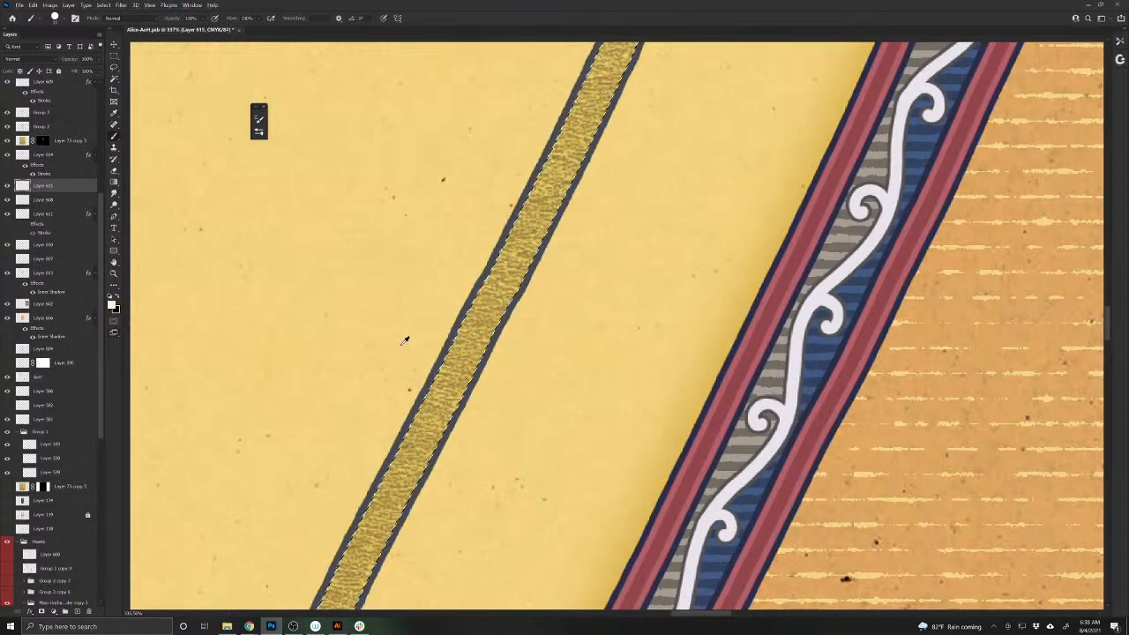
key(ctrl+d)
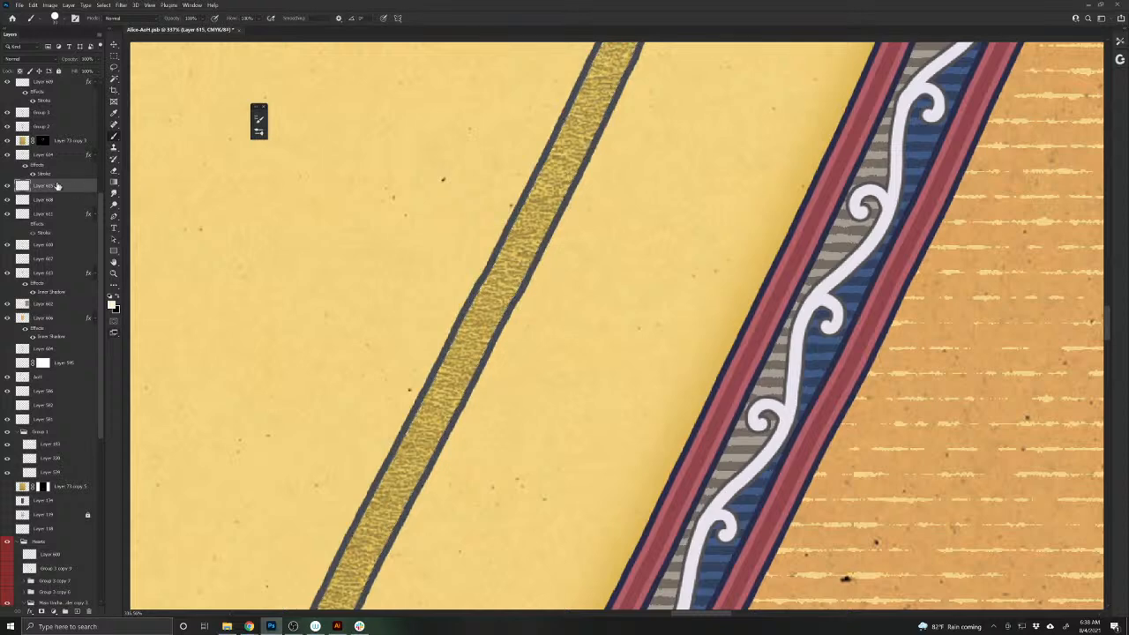
- Add a wider outside Stroke layer style to the new cream layer and open the stroke color for editing
click(69, 6)
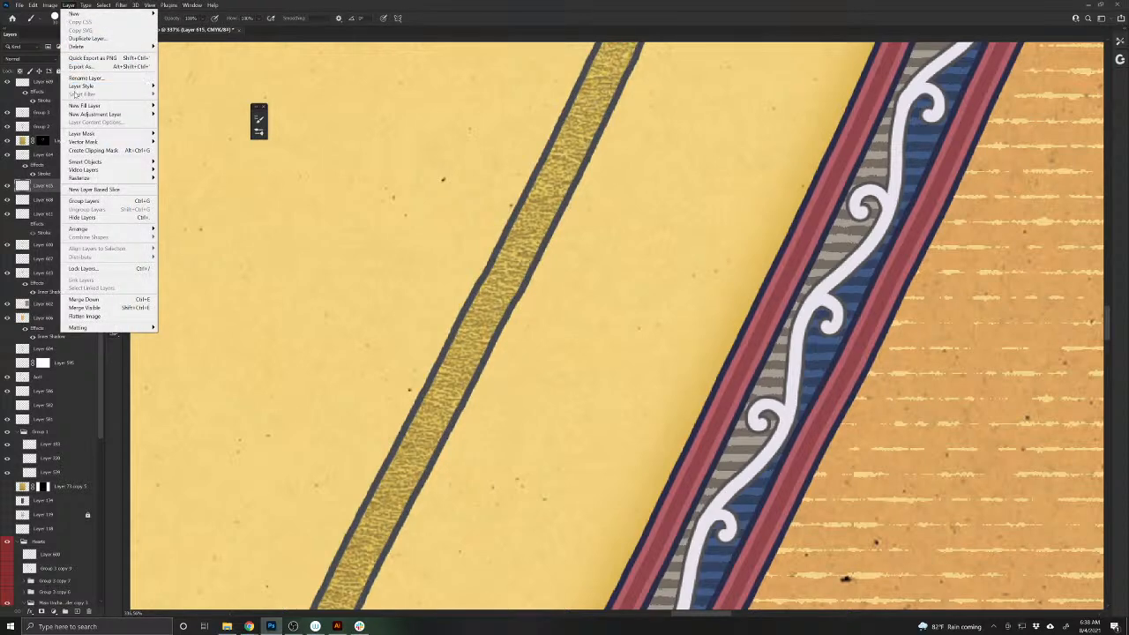
click(529, 322)
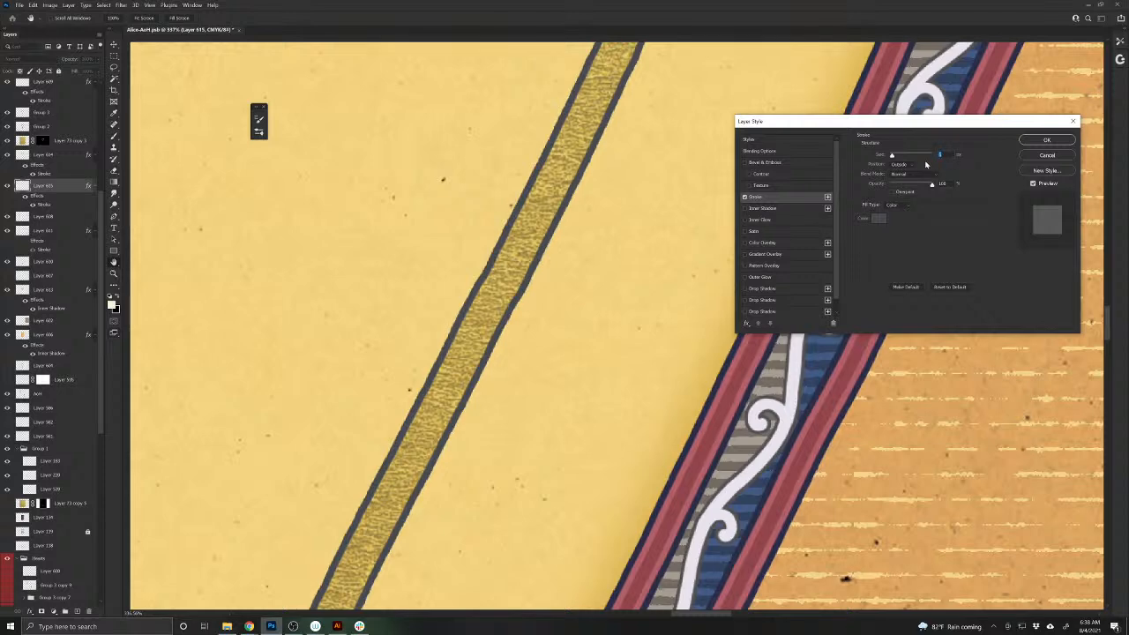
text(2)
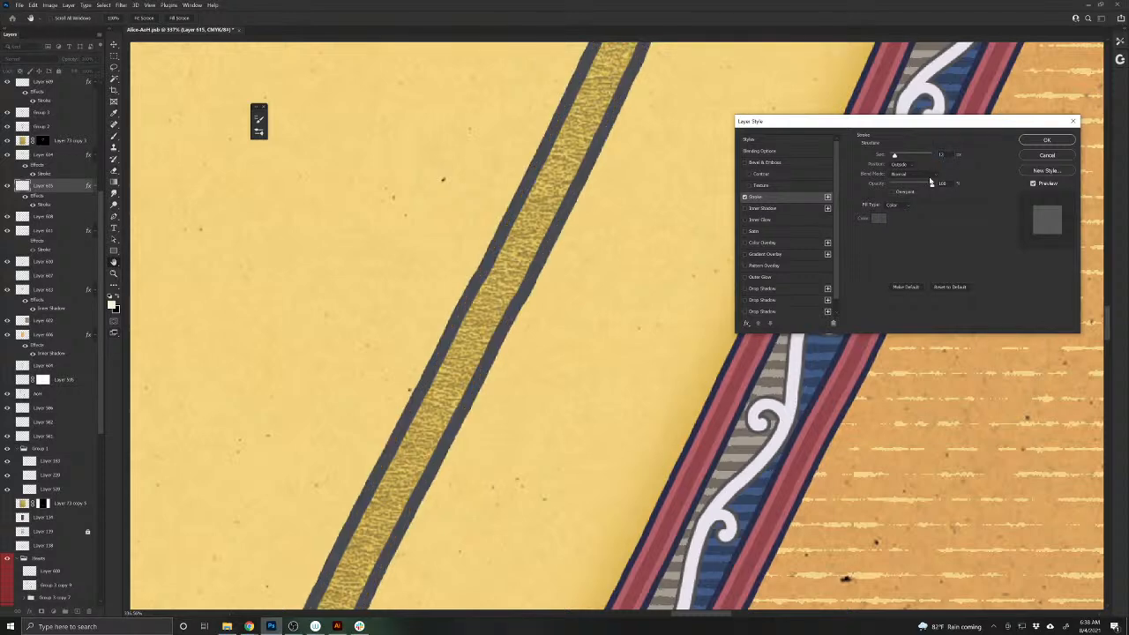
click(877, 218)
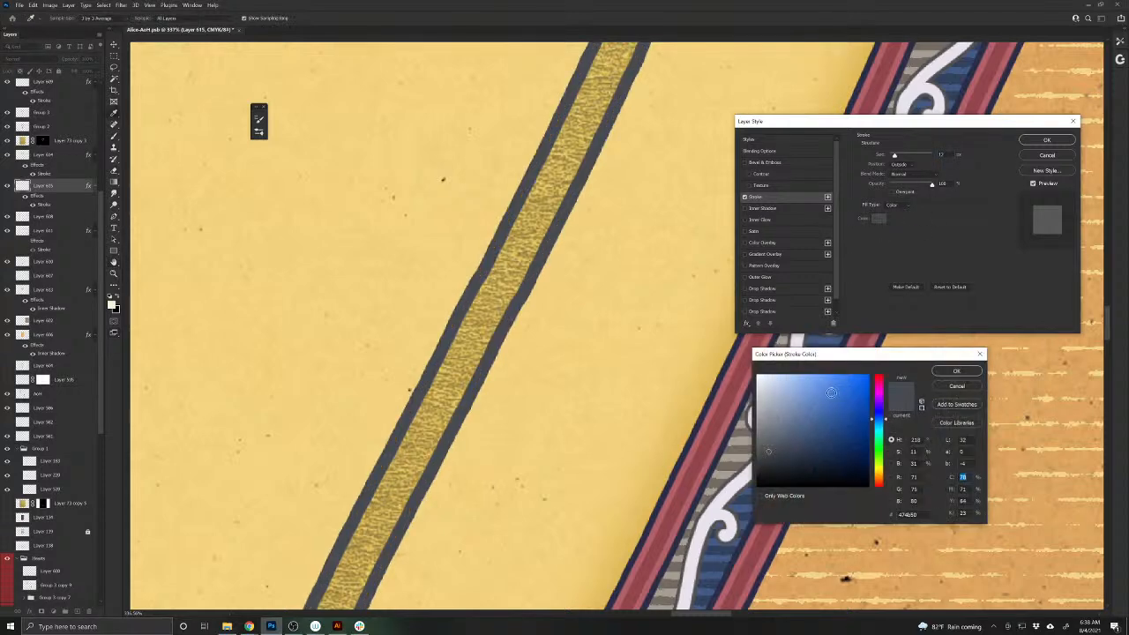
- Recolor the gold heart frame's outer stroke to cream #fdf1cc, sampled from the diamond frame on the ace card
click(759, 383)
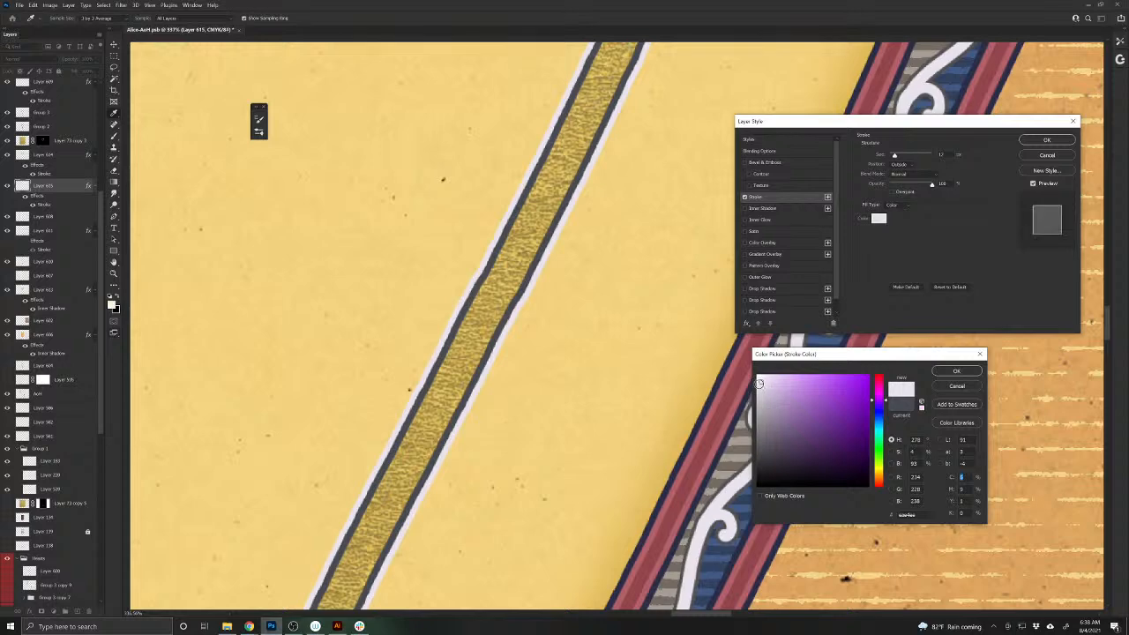
drag(759, 384, 766, 380)
drag(1037, 401, 330, 398)
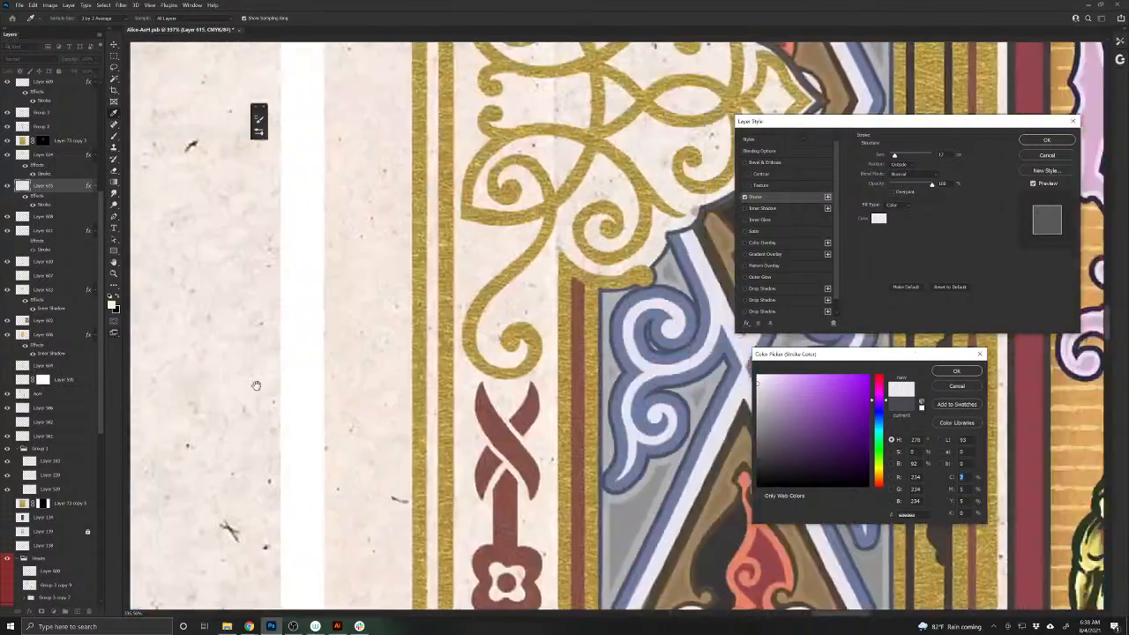
drag(635, 383, 404, 405)
drag(697, 378, 370, 405)
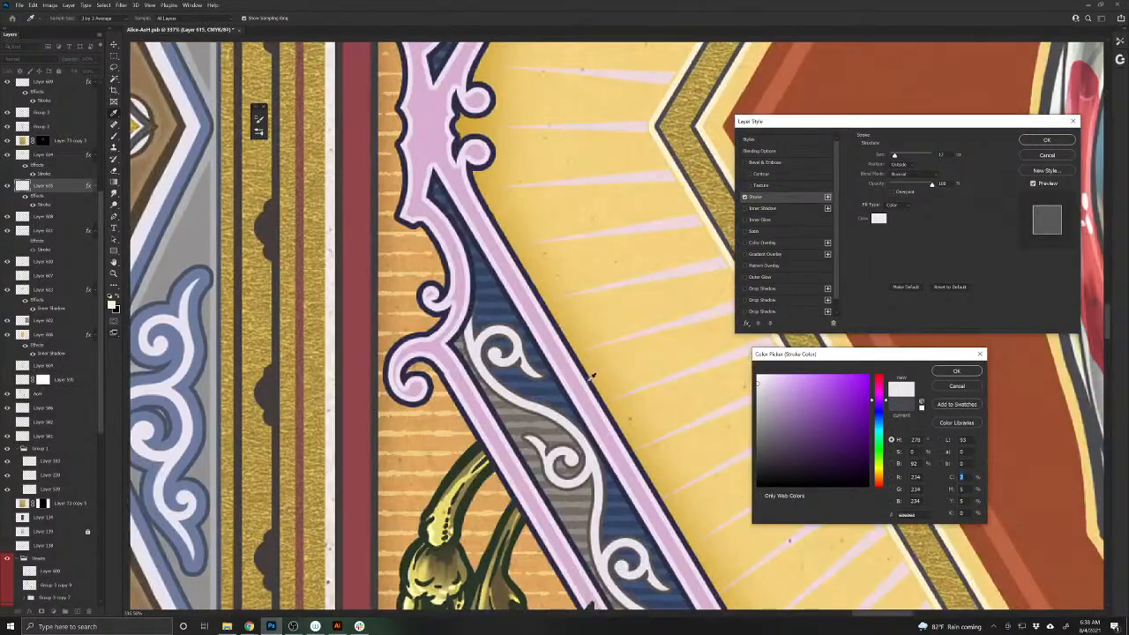
click(704, 204)
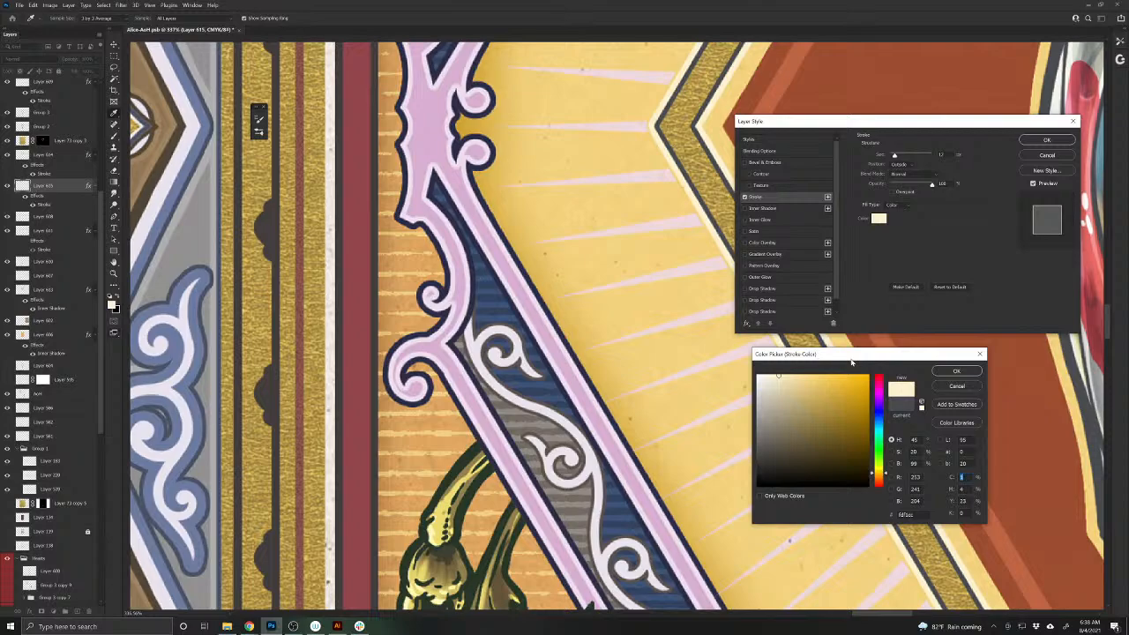
click(956, 370)
click(1046, 140)
- Sample the rust brown inside the ace card's inner diamond as the foreground color
drag(690, 383, 1040, 370)
drag(529, 357, 962, 355)
drag(472, 349, 1058, 340)
drag(538, 357, 1058, 357)
drag(361, 375, 1058, 375)
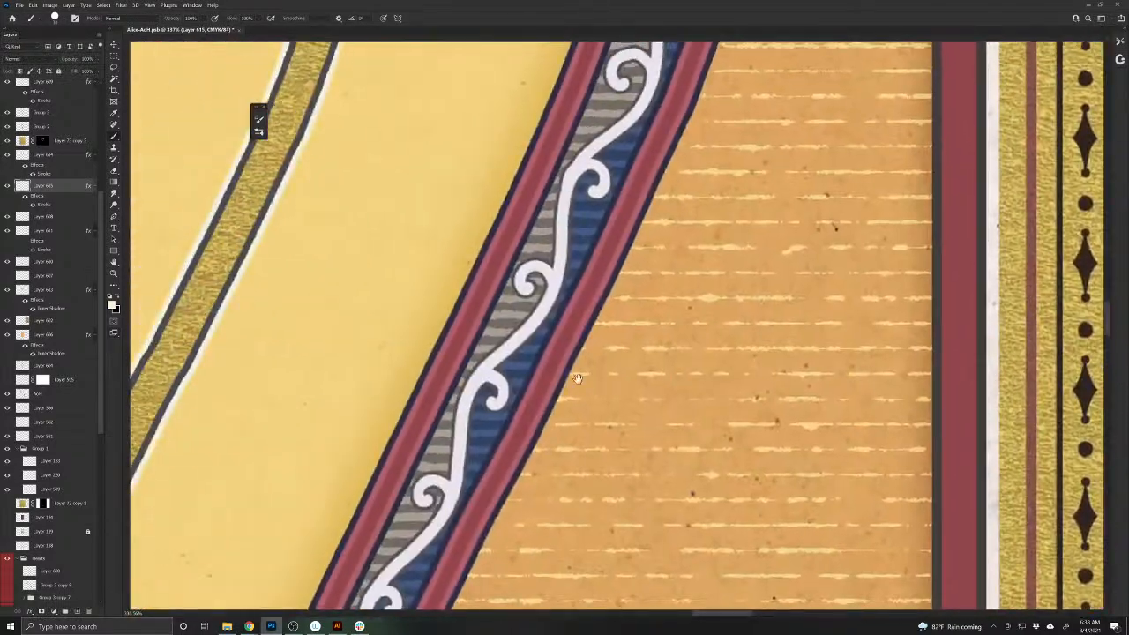
drag(578, 379, 920, 386)
drag(731, 320, 498, 296)
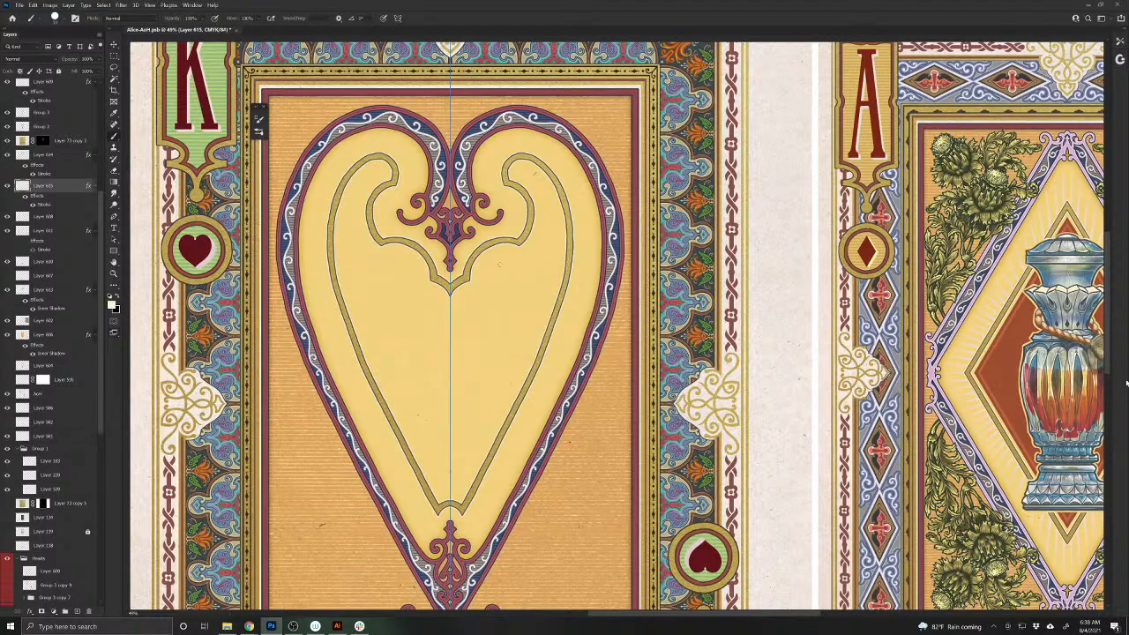
alt+click(1007, 347)
- Select the area enclosed by the gold heart frame with the Magic Wand on the frame's outline layer
key(v)
ctrl+click(347, 188)
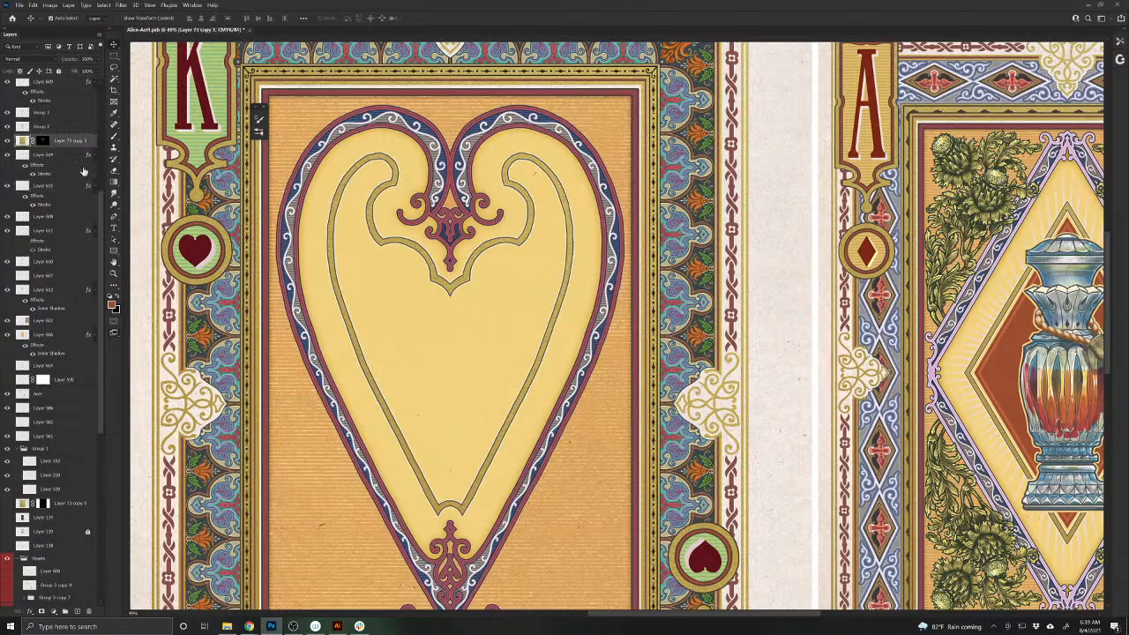
key(w)
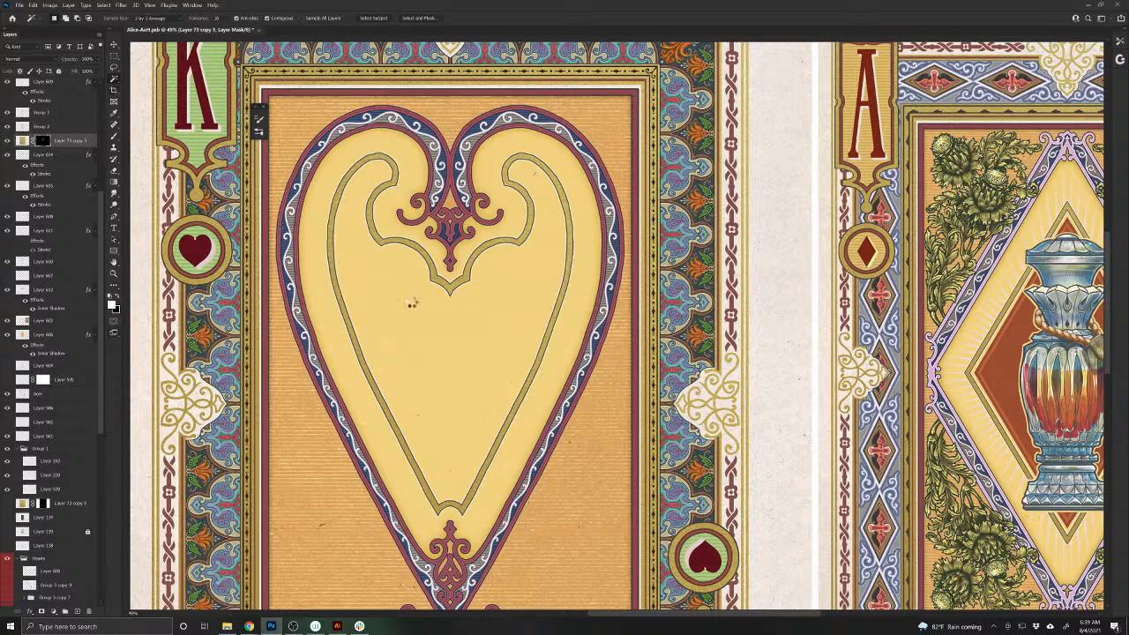
click(412, 306)
key(ctrl+d)
key(alt+bracketright)
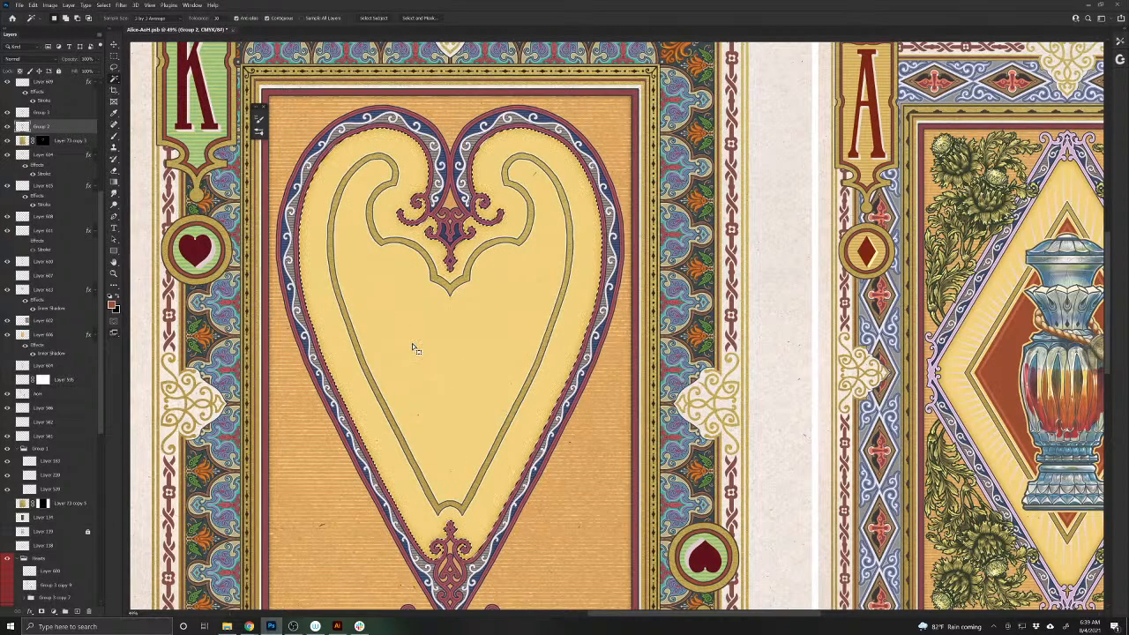
ctrl+click(414, 346)
click(426, 350)
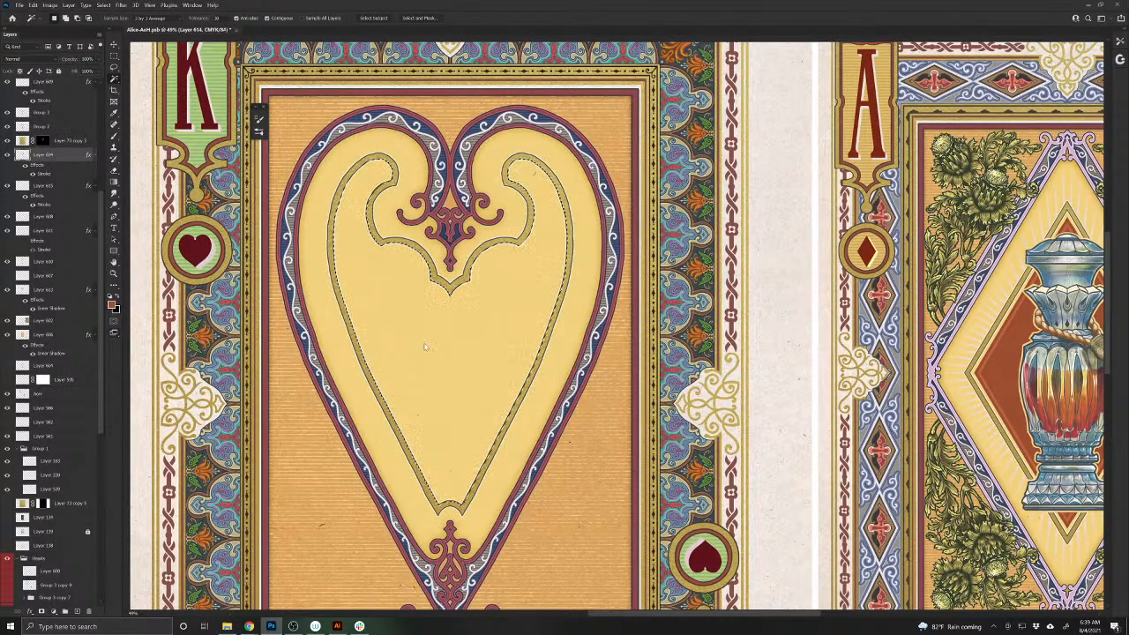
- Contract the heart-shaped selection by 20 pixels
click(104, 5)
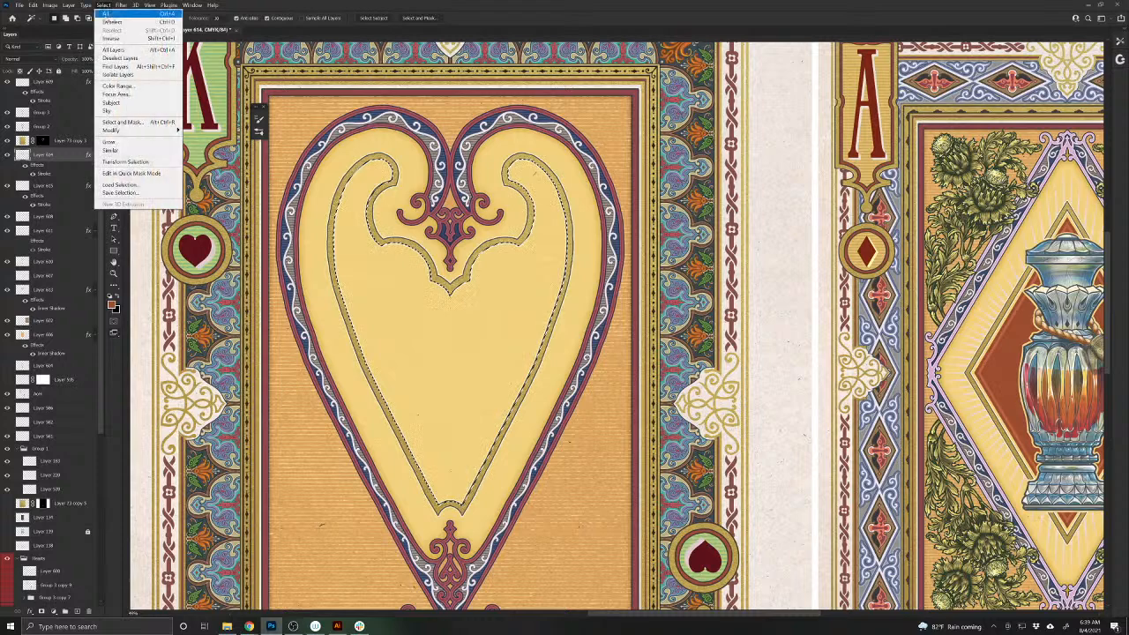
mouse_move(137, 130)
click(216, 154)
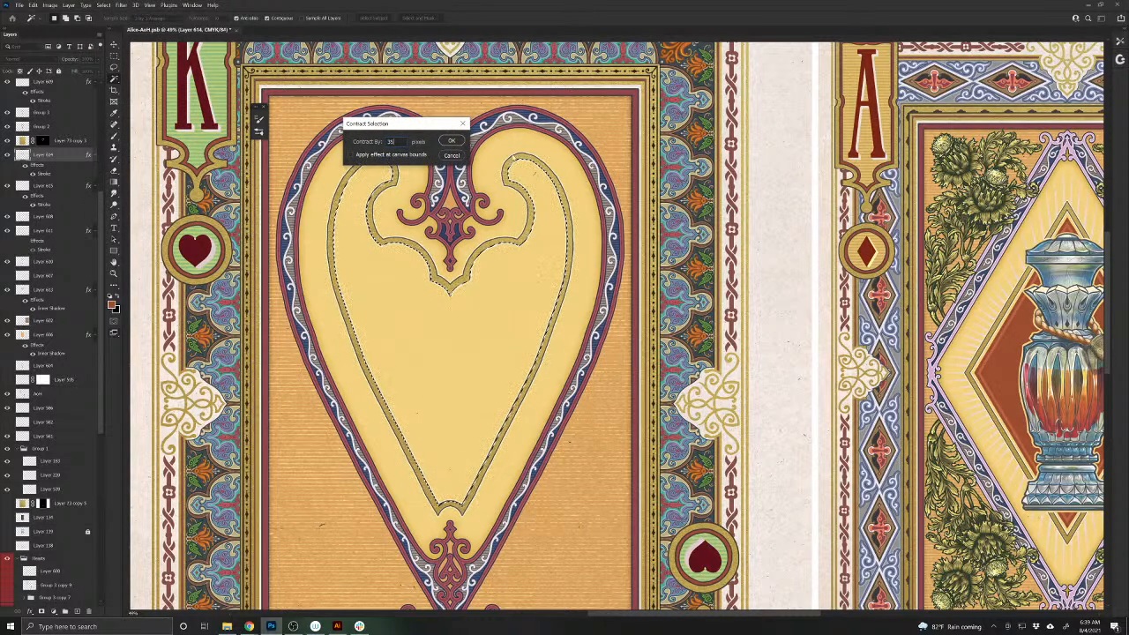
click(451, 141)
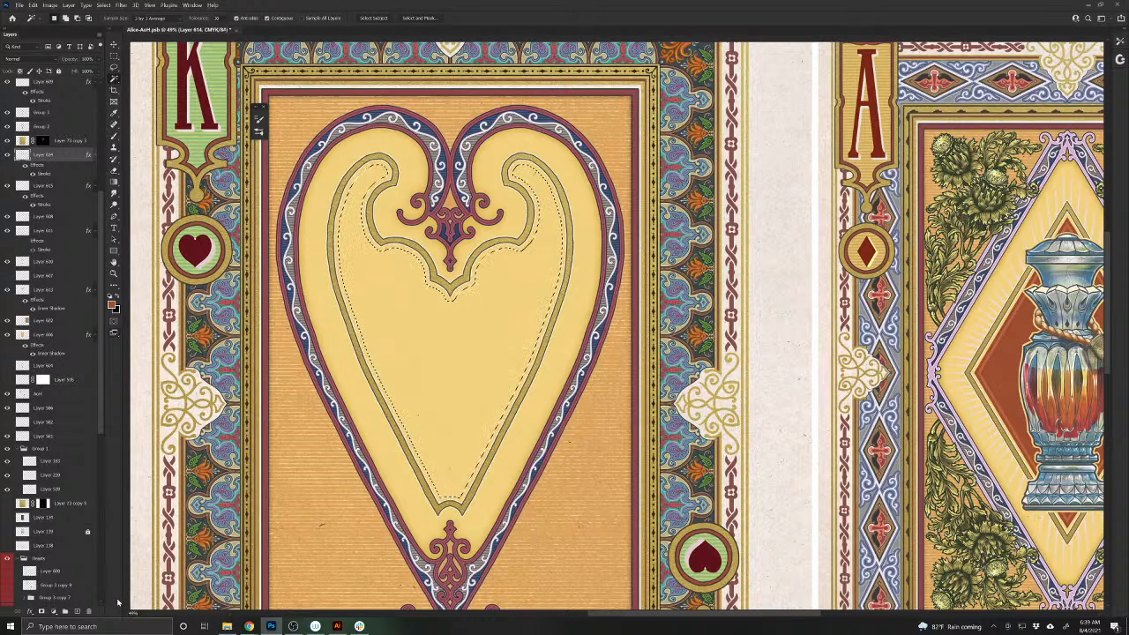
key(alt+BackSpace)
key(ctrl+d)
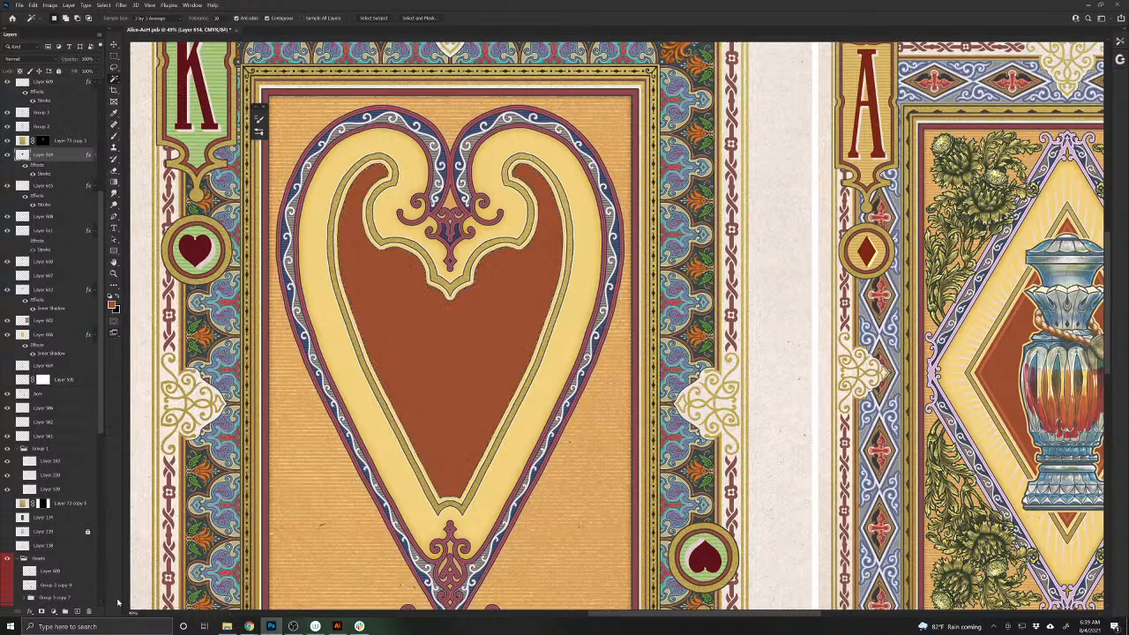
key(ctrl+z)
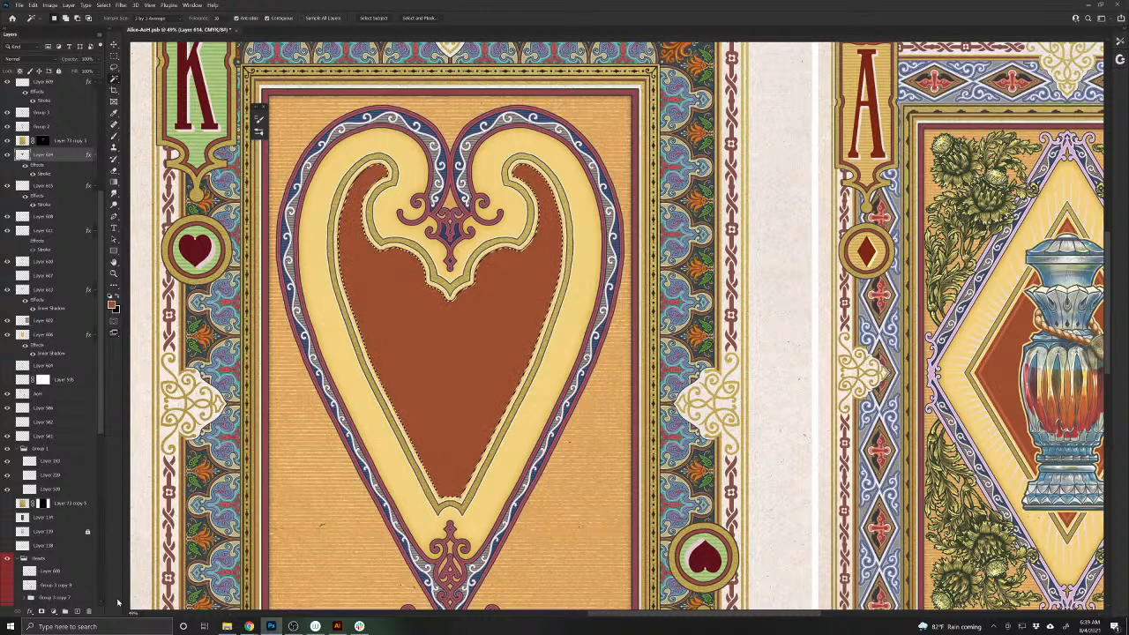
key(ctrl+z)
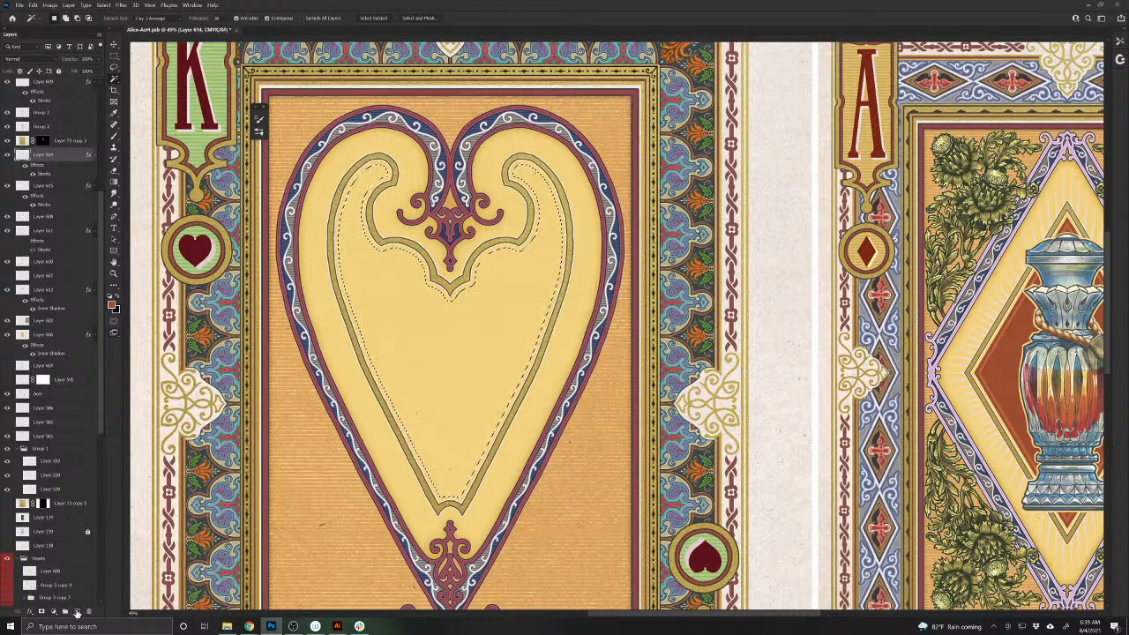
- Fill the contracted heart selection with the rust brown on a new layer, then deselect
click(76, 611)
key(alt+BackSpace)
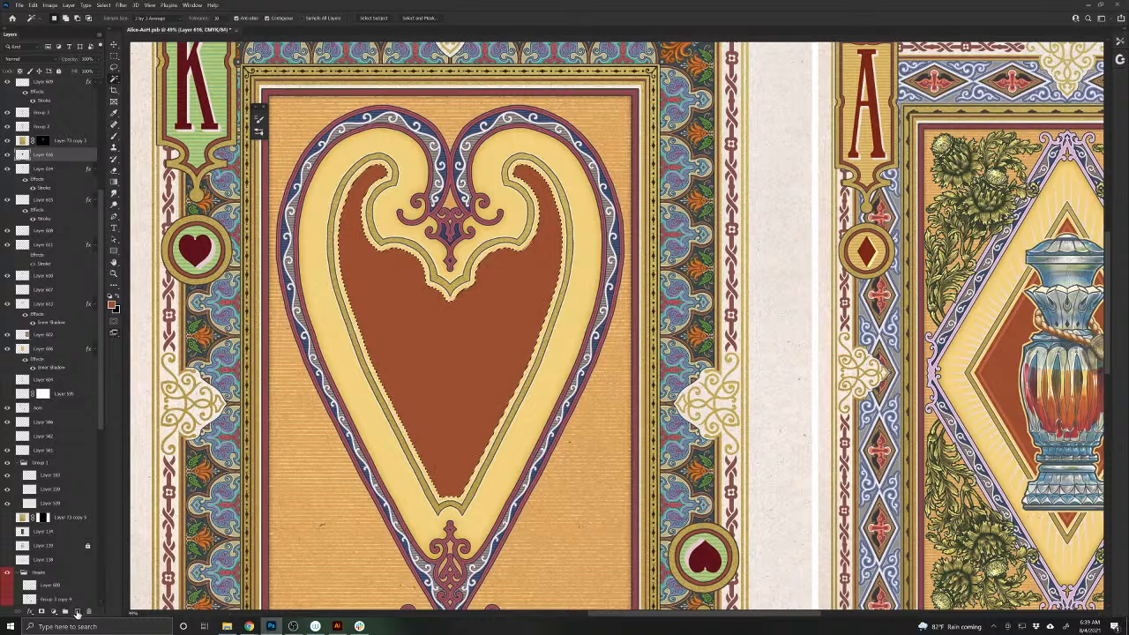
key(ctrl+d)
- Erase the rust fill at the blunt outer corners beneath the frame's center ornament to extend them into points
click(580, 383)
click(548, 365)
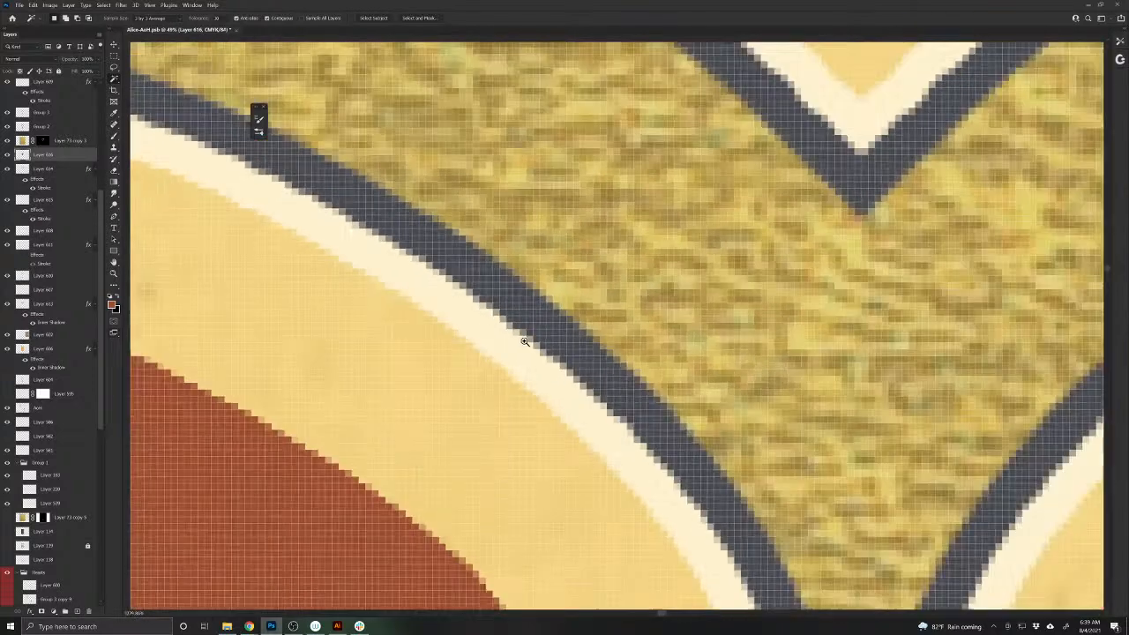
alt+click(472, 296)
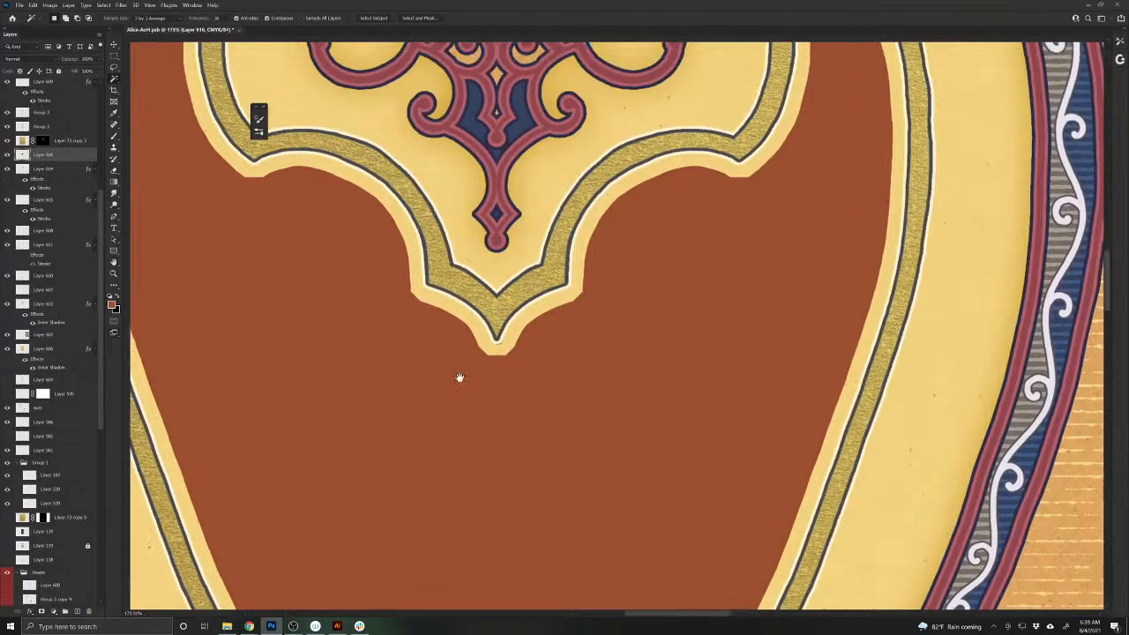
click(459, 377)
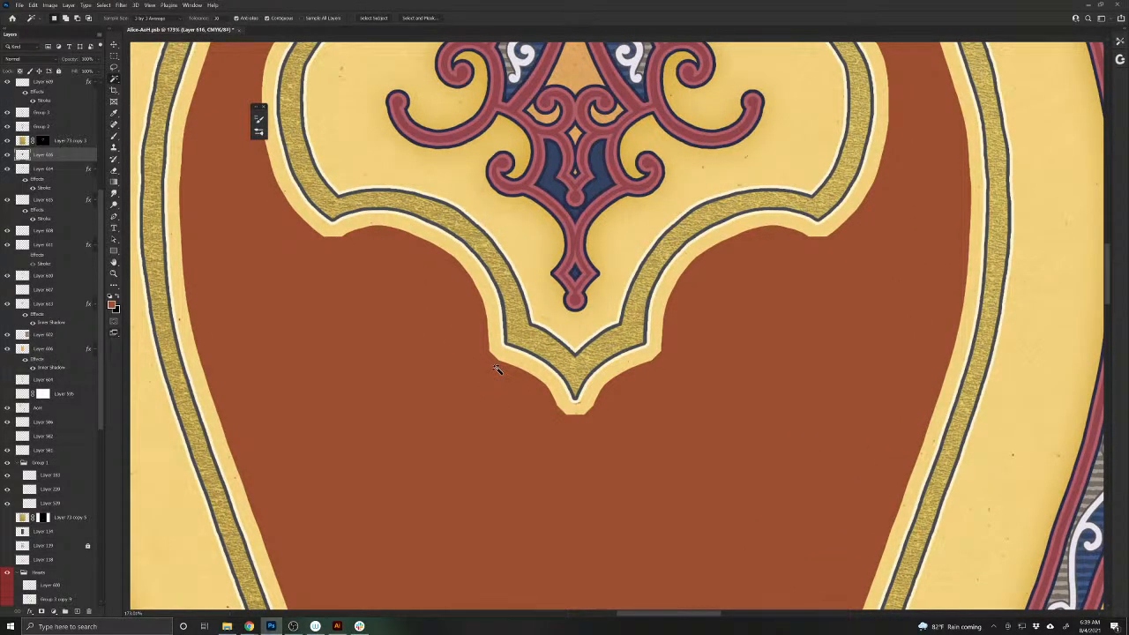
key(v)
key(e)
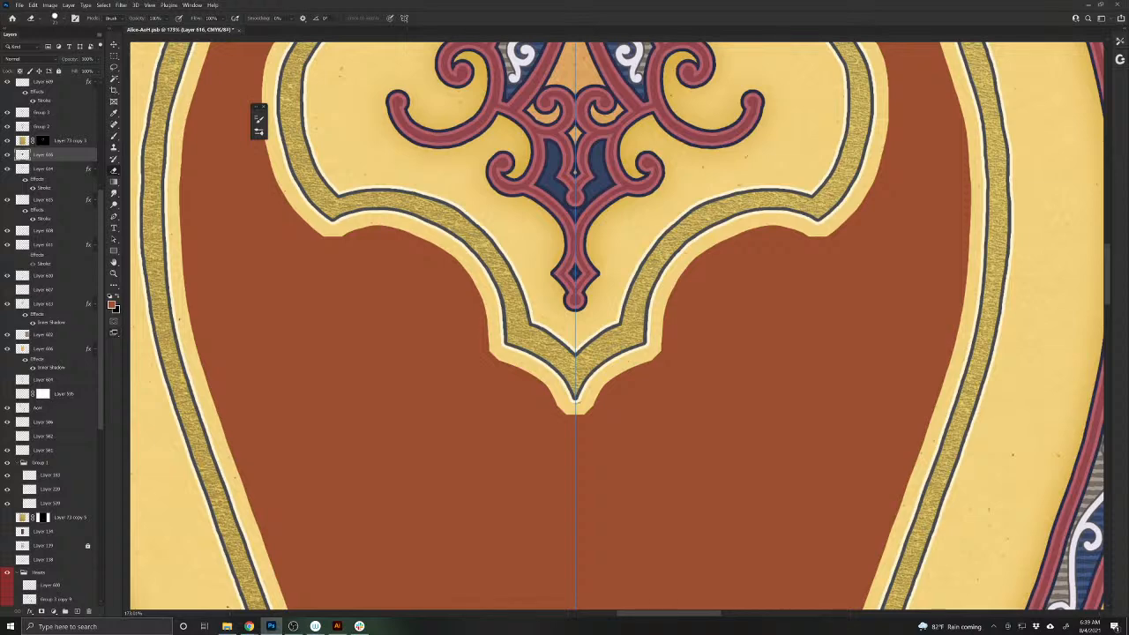
drag(490, 365, 490, 353)
drag(326, 236, 335, 244)
- Paint rust brown over the overshooting eraser marks with a smaller brush to leave clean, sharp corners
drag(314, 315, 430, 453)
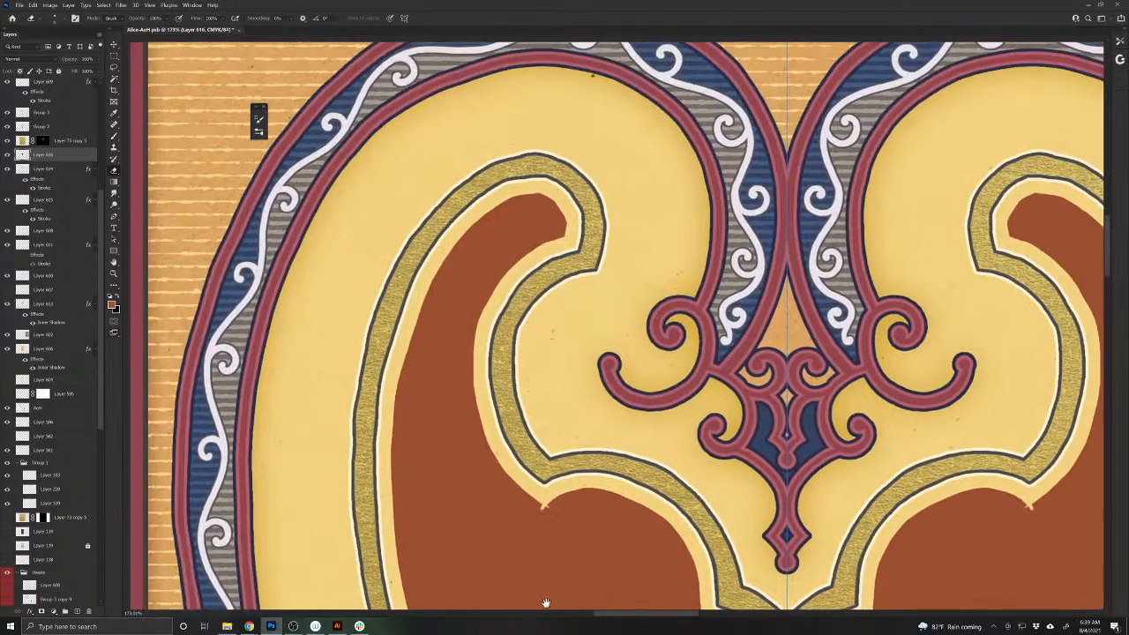
drag(507, 533, 435, 424)
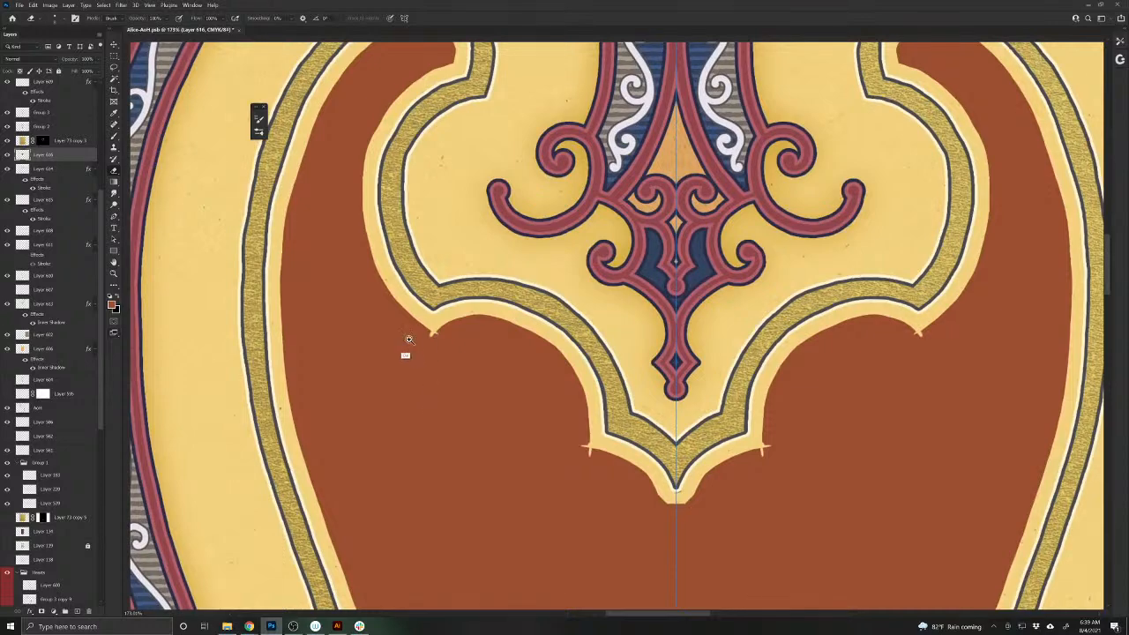
scroll(408, 358, up, 3)
key(b)
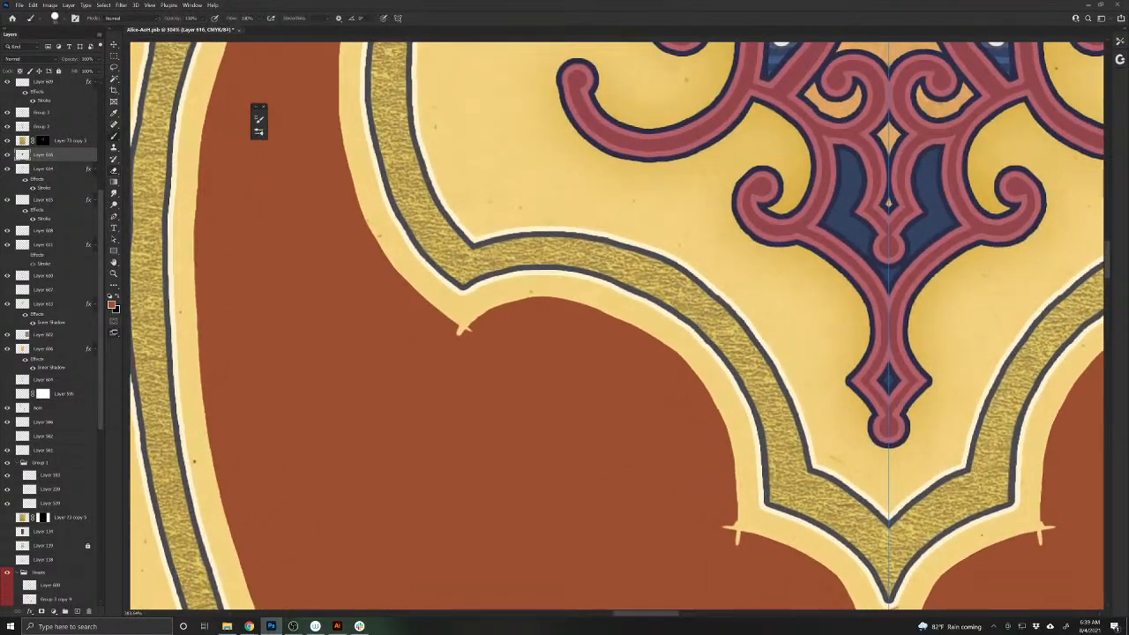
key(bracketleft)
key(bracketleft)
drag(736, 531, 738, 544)
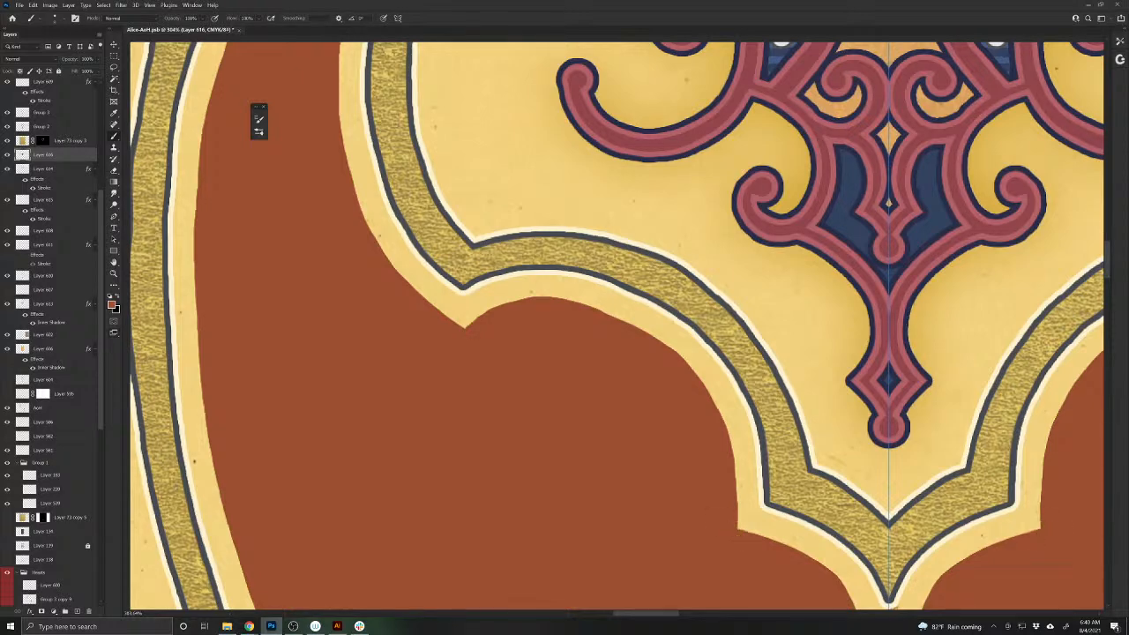
- Erase the fill beneath the frame's center tip to form a longer tapered point, and refine its sides with the rust brush
drag(672, 506, 448, 338)
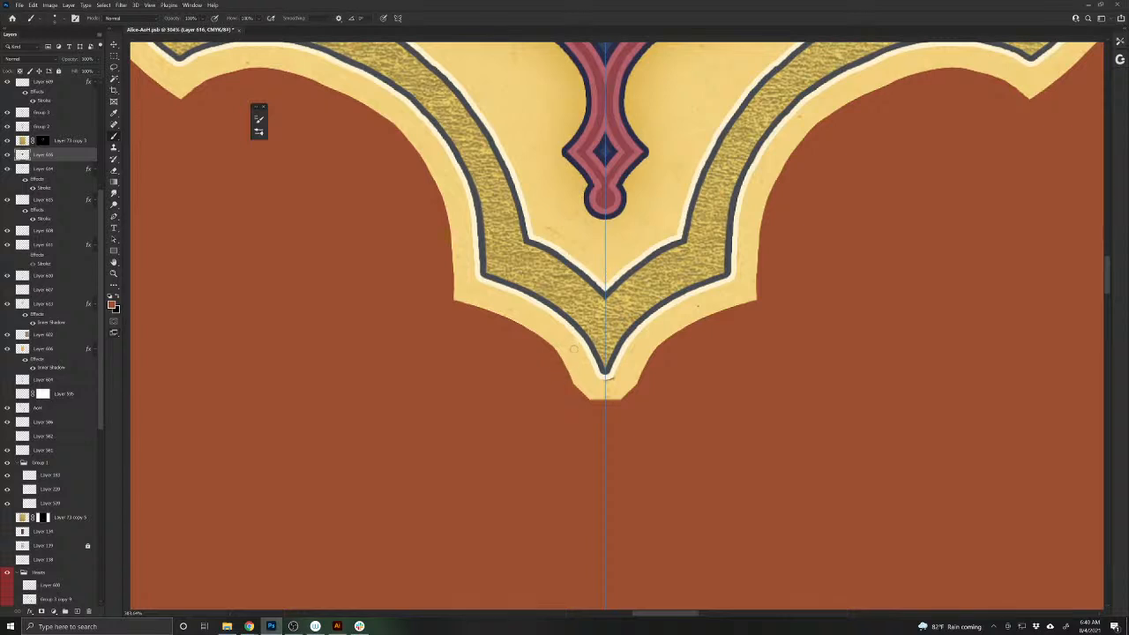
key(e)
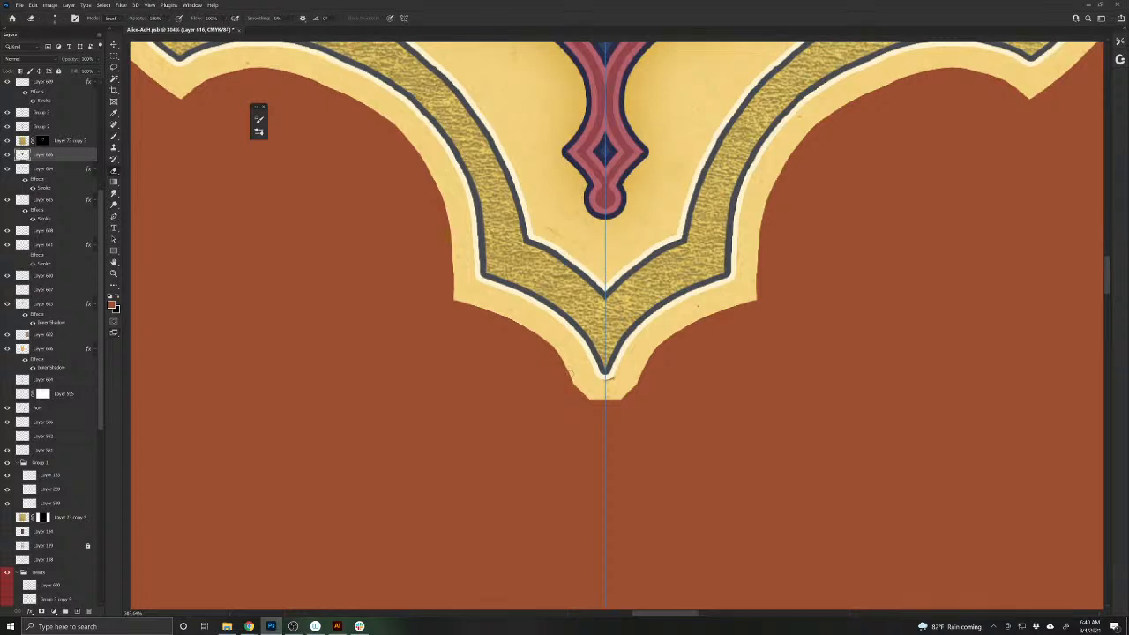
mouse_move(567, 368)
mouse_down()
mouse_move(592, 439)
mouse_move(605, 449)
mouse_move(589, 401)
mouse_move(605, 443)
mouse_up()
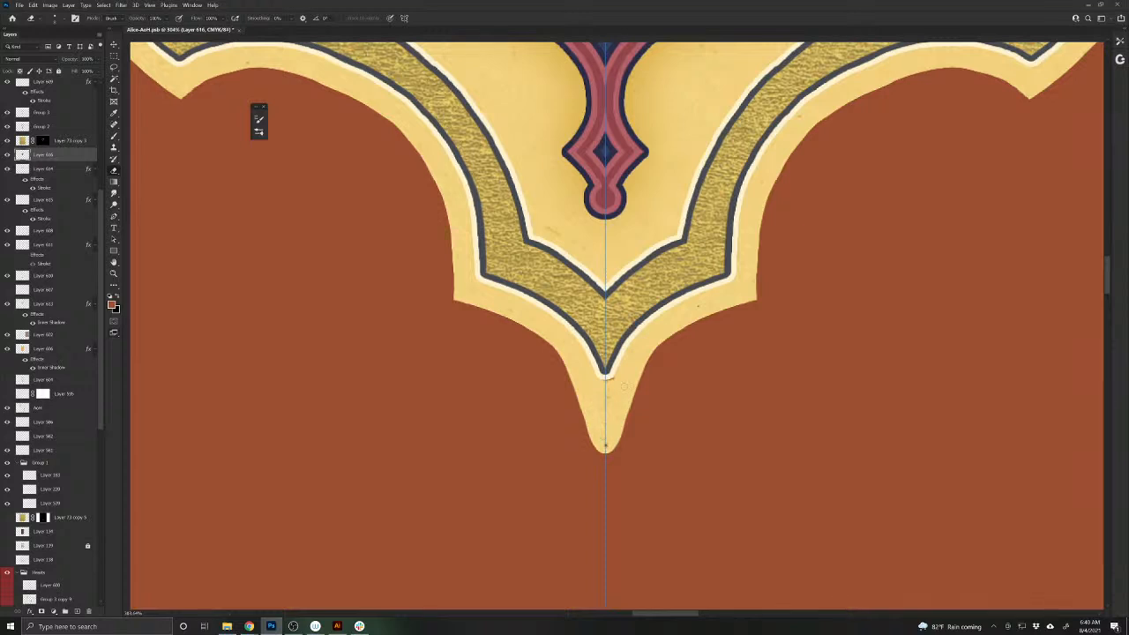
key(b)
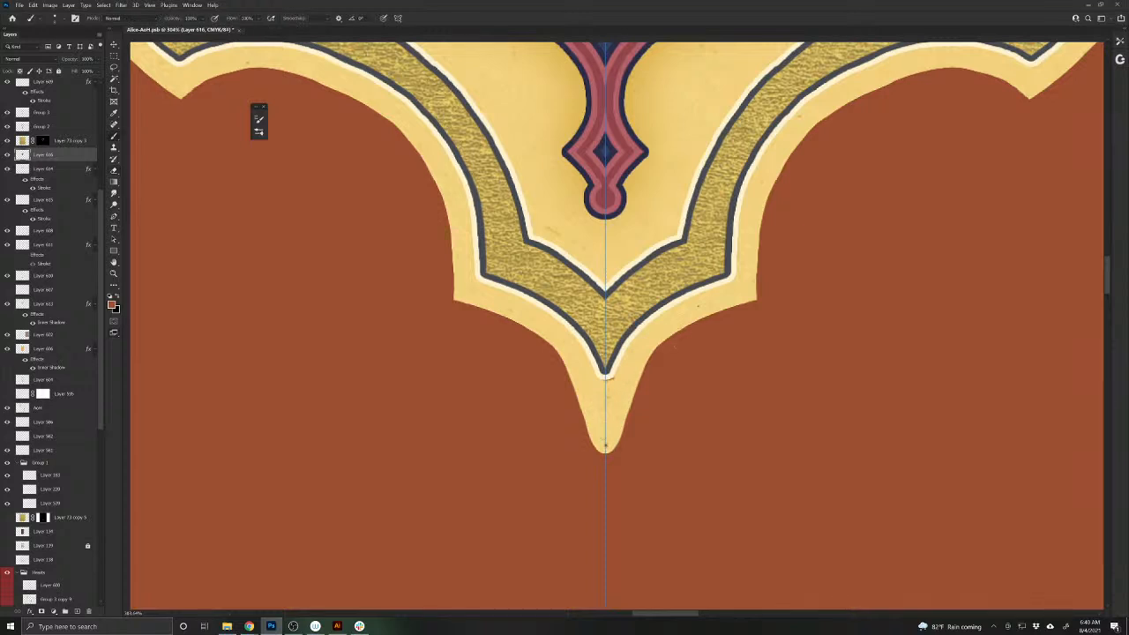
mouse_move(643, 358)
mouse_down()
mouse_move(604, 450)
mouse_move(623, 410)
mouse_up()
- Round the rust fill's upper lobe end with the brush and smooth its inner lower edge with the Eraser
scroll(514, 362, up, 6)
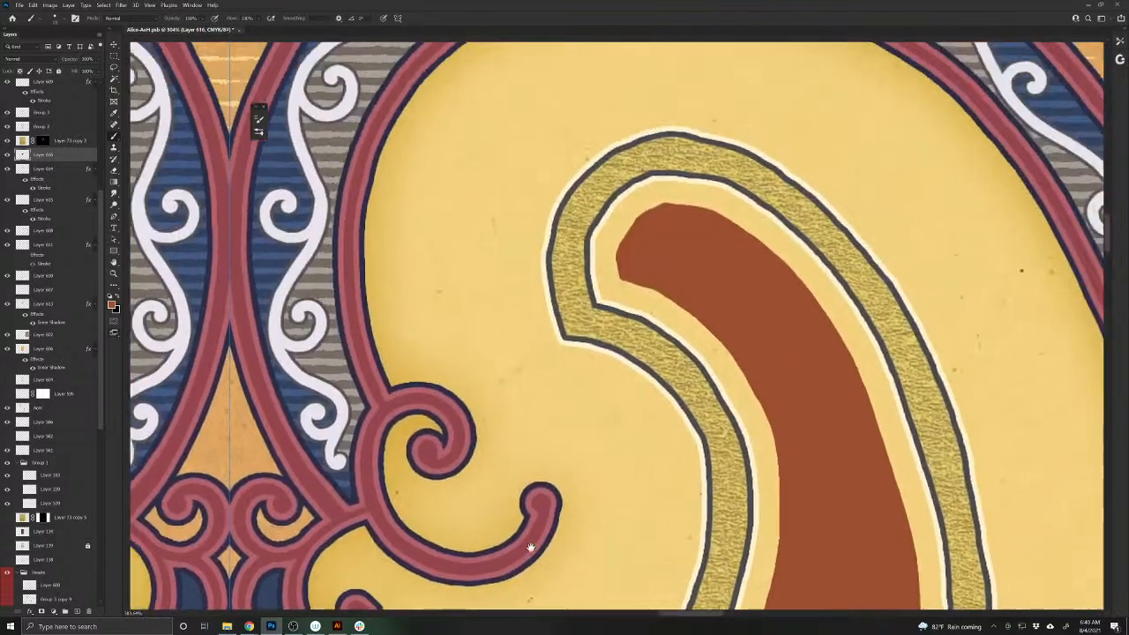
drag(530, 547, 526, 552)
drag(661, 506, 521, 494)
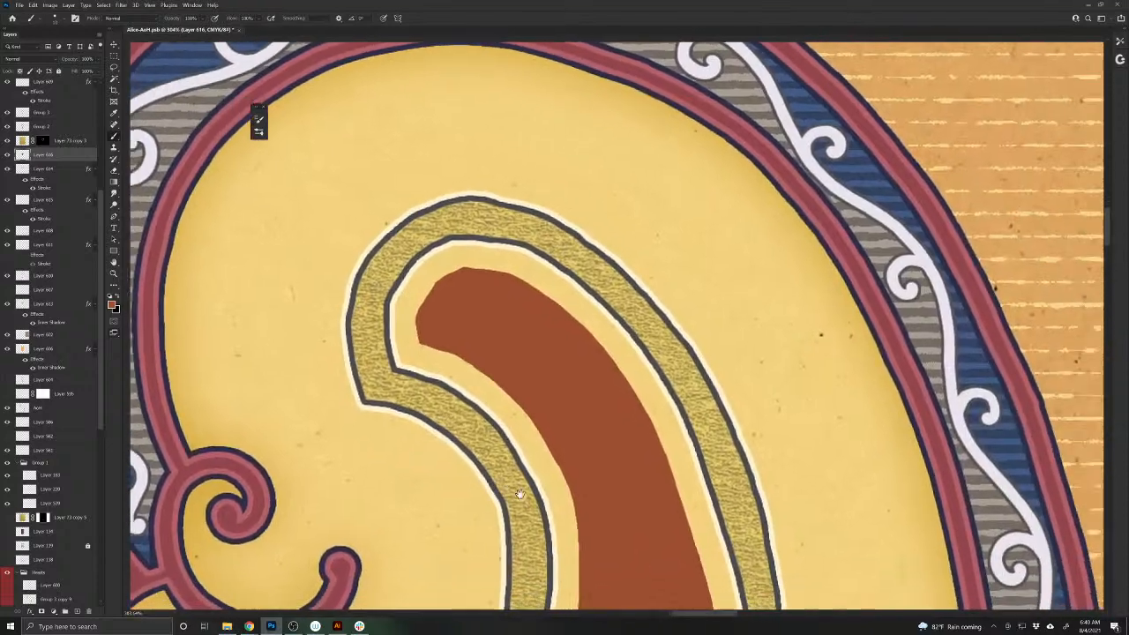
drag(509, 385, 579, 474)
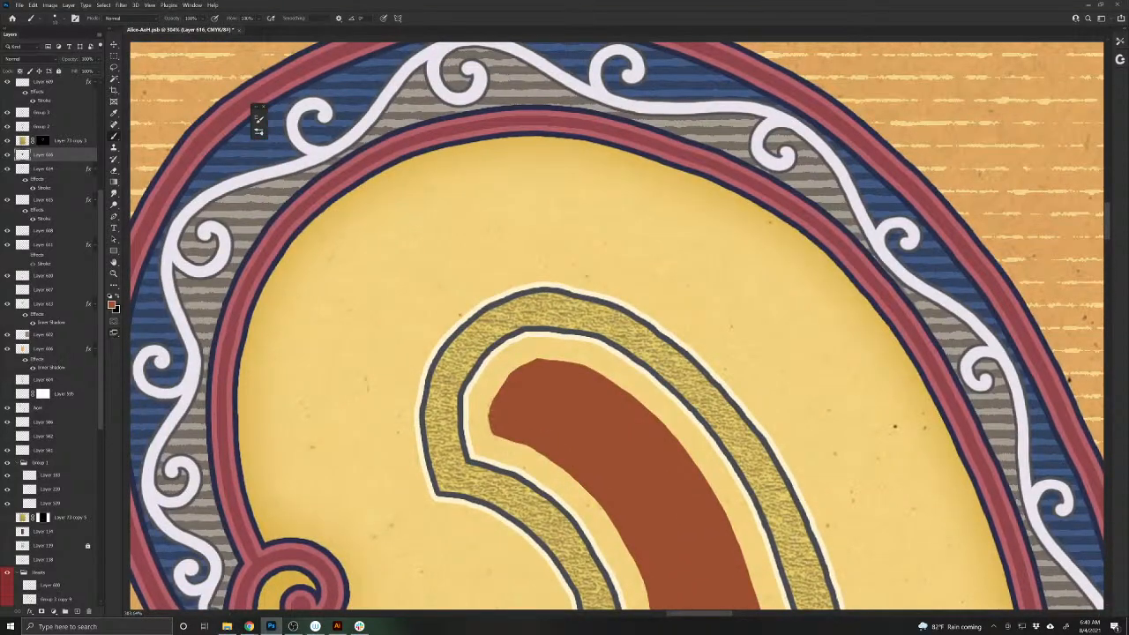
mouse_move(491, 407)
mouse_down()
mouse_move(497, 388)
mouse_move(543, 358)
mouse_move(582, 362)
mouse_move(637, 399)
mouse_up()
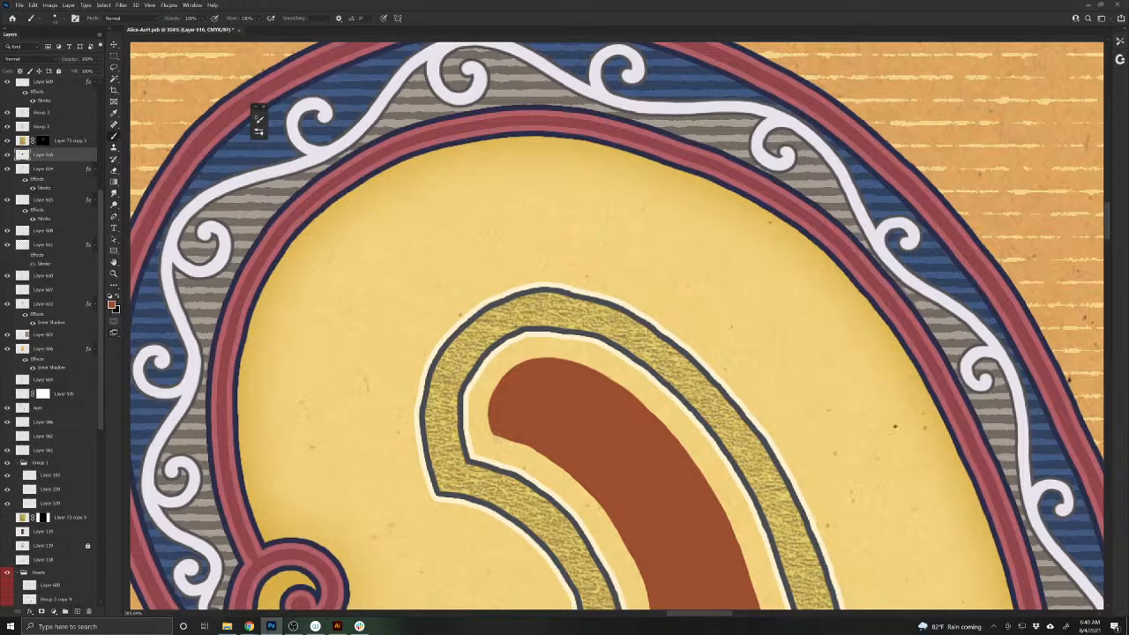
key(e)
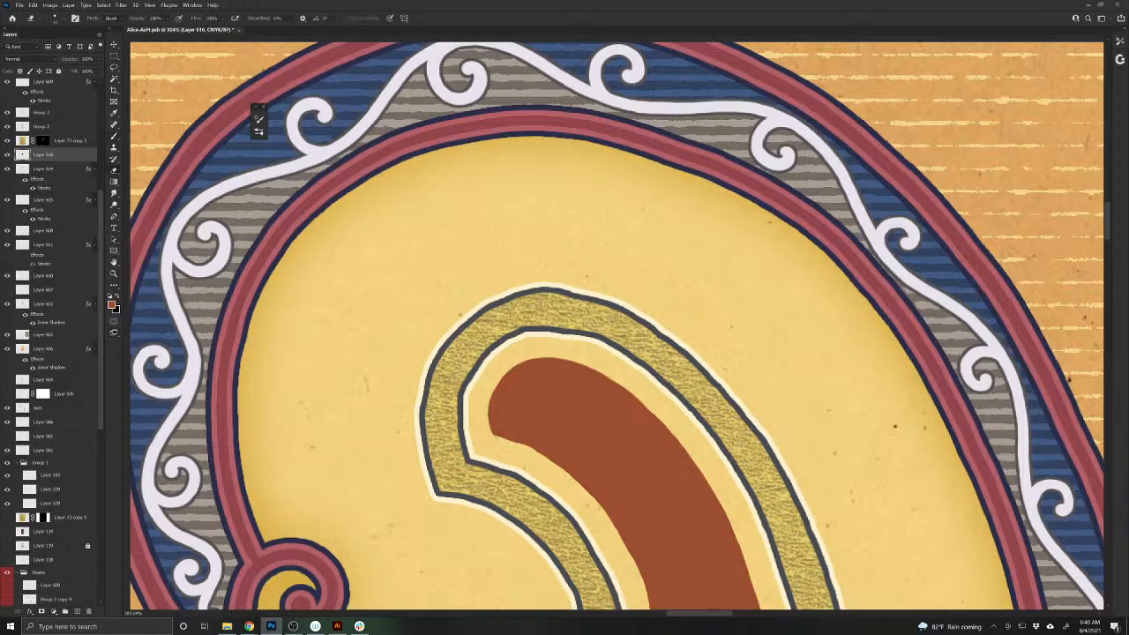
mouse_move(502, 438)
mouse_down()
mouse_move(575, 479)
mouse_move(631, 558)
mouse_up()
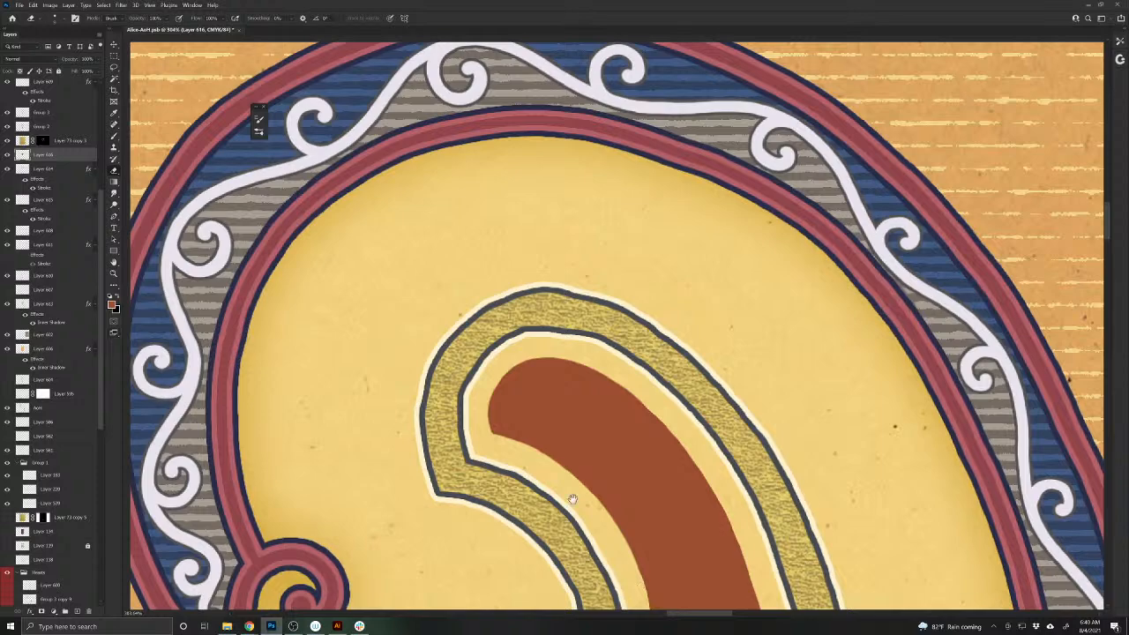
- Save the document and compare the heart's rust fill with the ace of diamonds panel
mouse_move(573, 499)
mouse_down()
mouse_move(560, 286)
mouse_move(623, 325)
mouse_move(619, 414)
mouse_move(591, 511)
mouse_up()
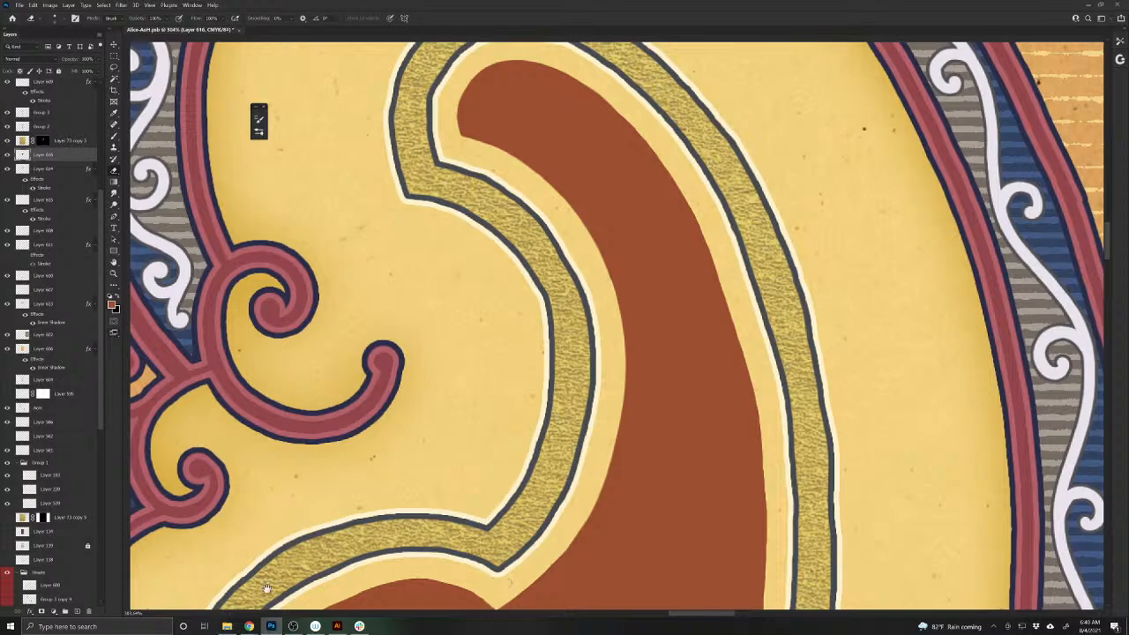
drag(334, 500, 561, 307)
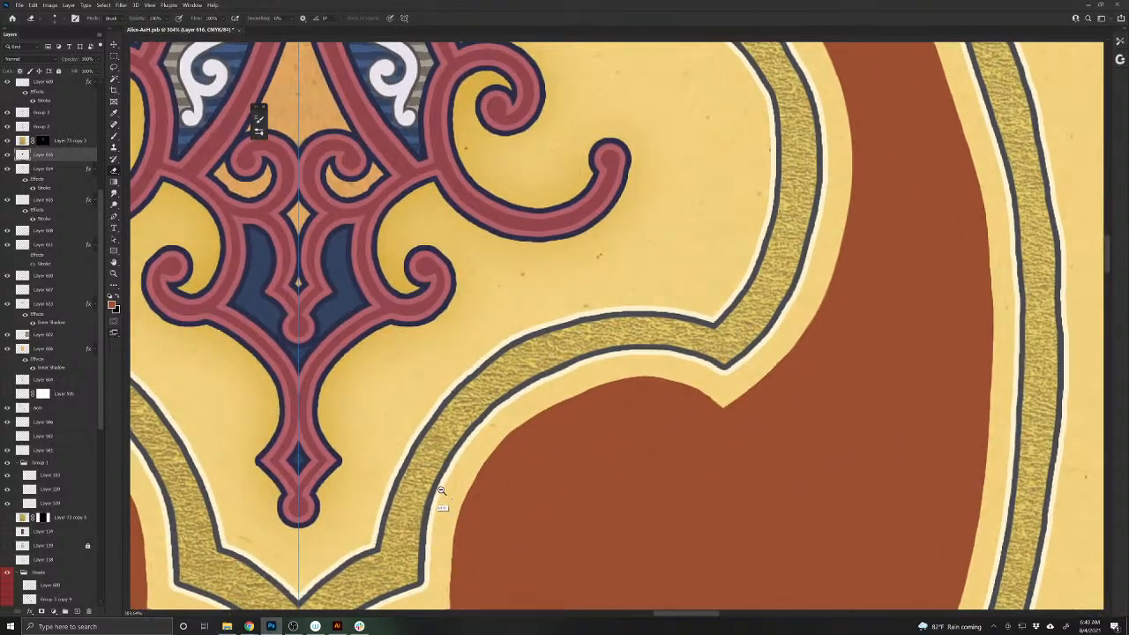
scroll(457, 495, down, 5)
drag(397, 452, 494, 345)
key(ctrl+s)
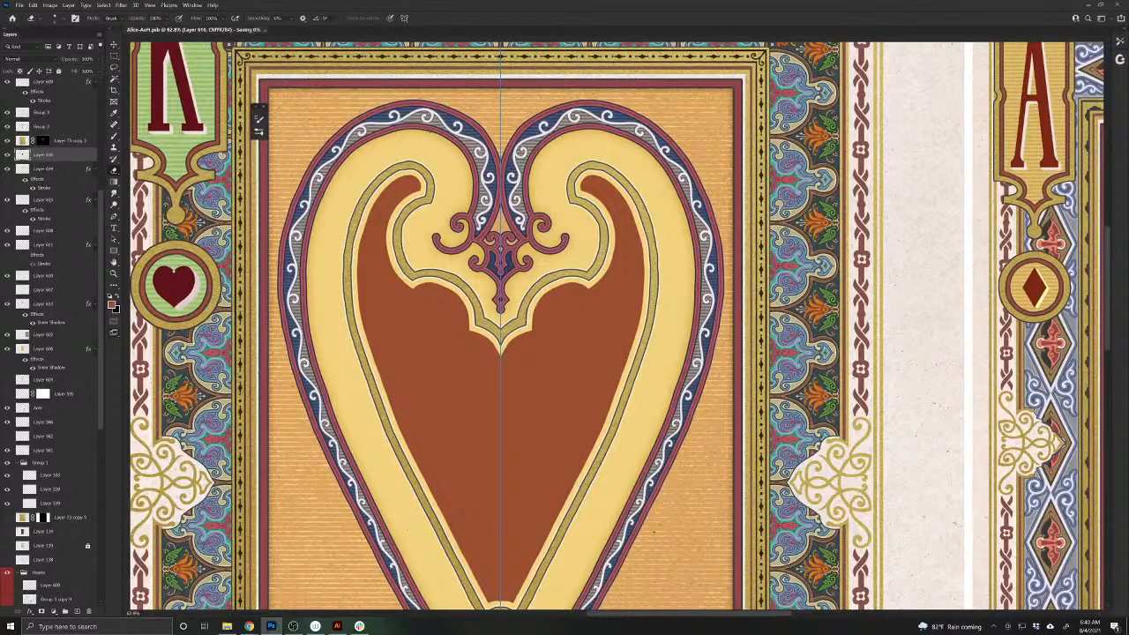
drag(683, 355, 631, 312)
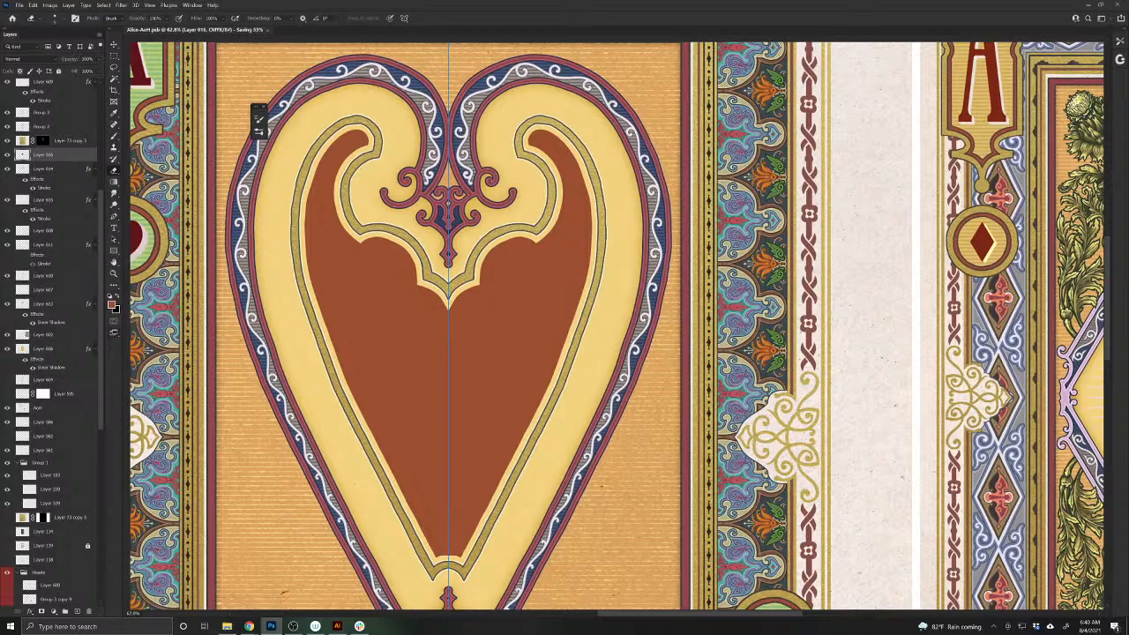
drag(915, 260, 718, 273)
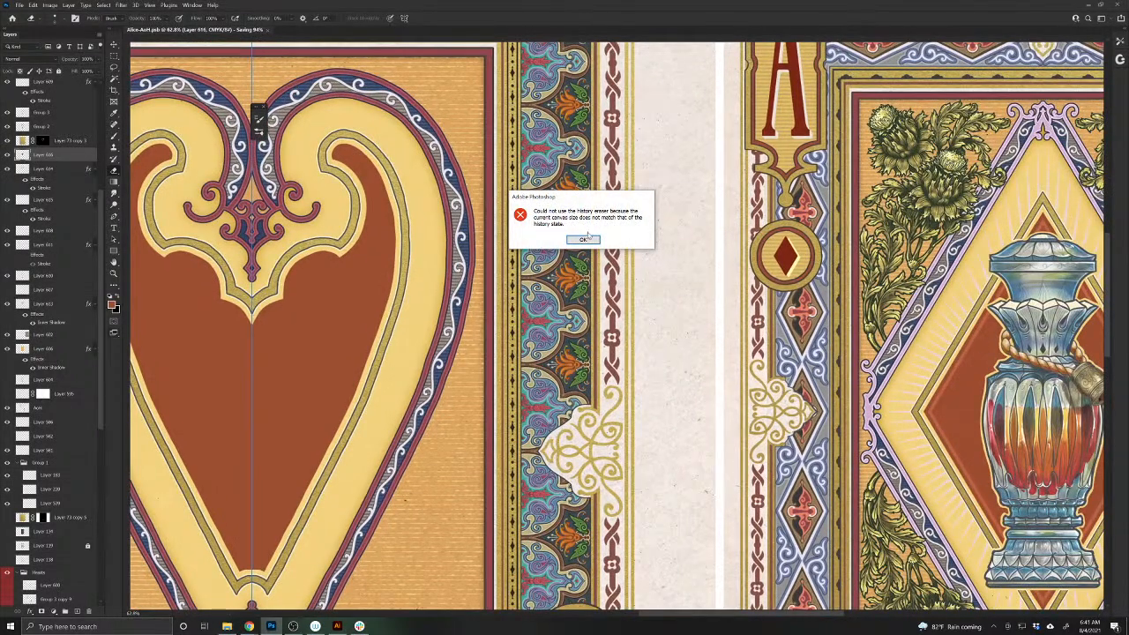
click(589, 238)
- Add a new empty layer directly above the heart's rust fill layer and ready the Brush for painting on it
click(77, 611)
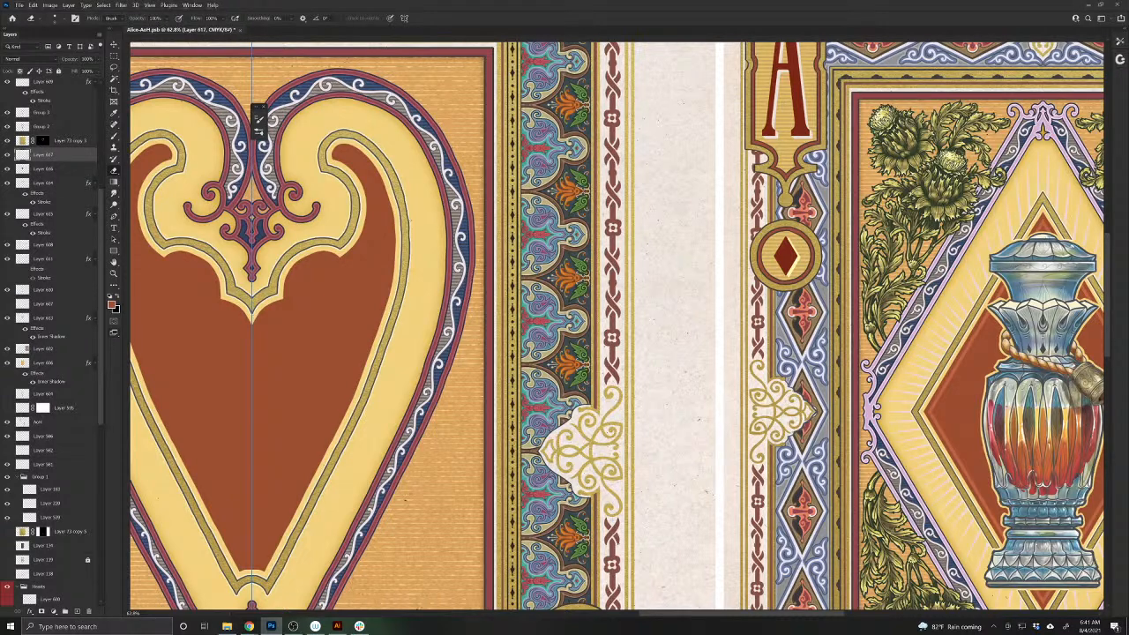
scroll(53, 265, up, 5)
click(113, 136)
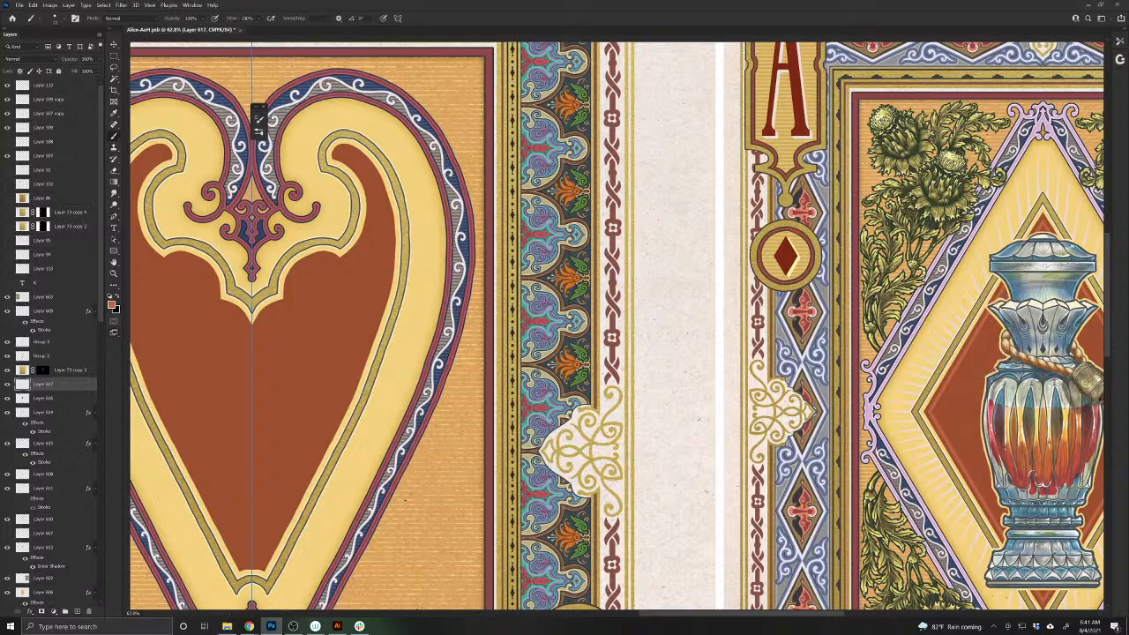
ctrl+click(286, 339)
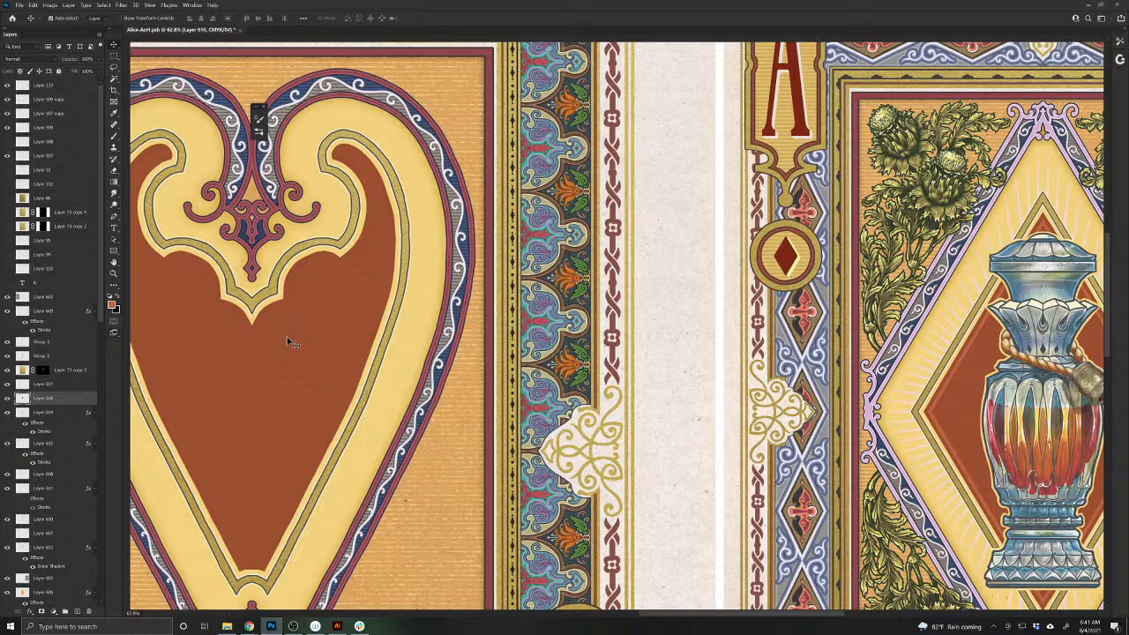
click(77, 611)
click(115, 137)
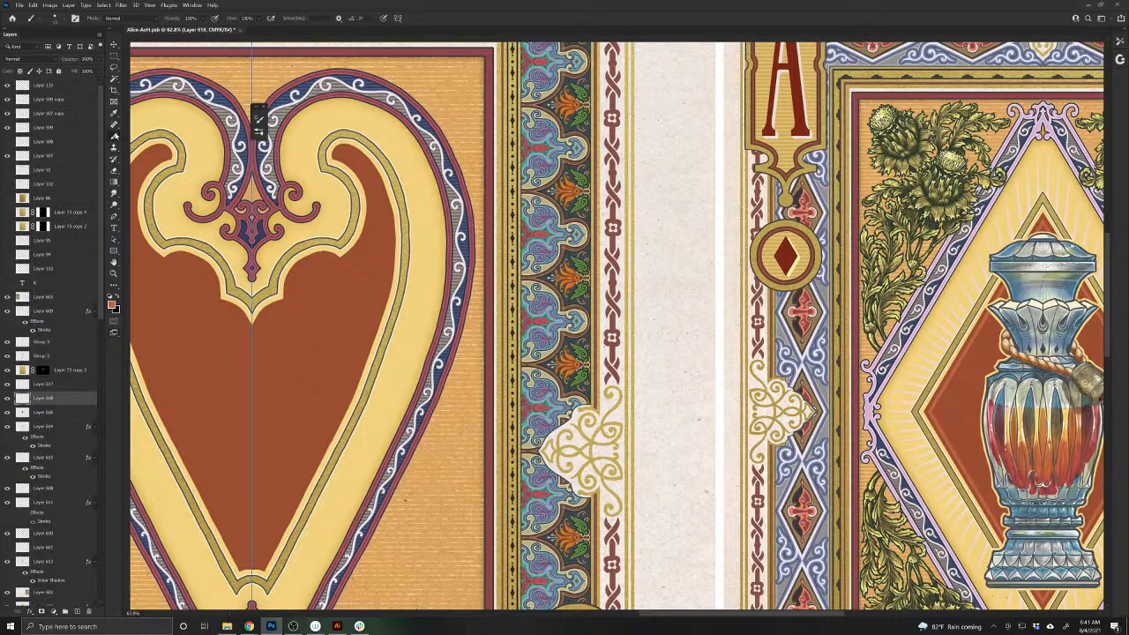
- Paint a symmetrical lighter rust line just inside the fill's long side edges and across its blunt lower end
drag(258, 487, 553, 468)
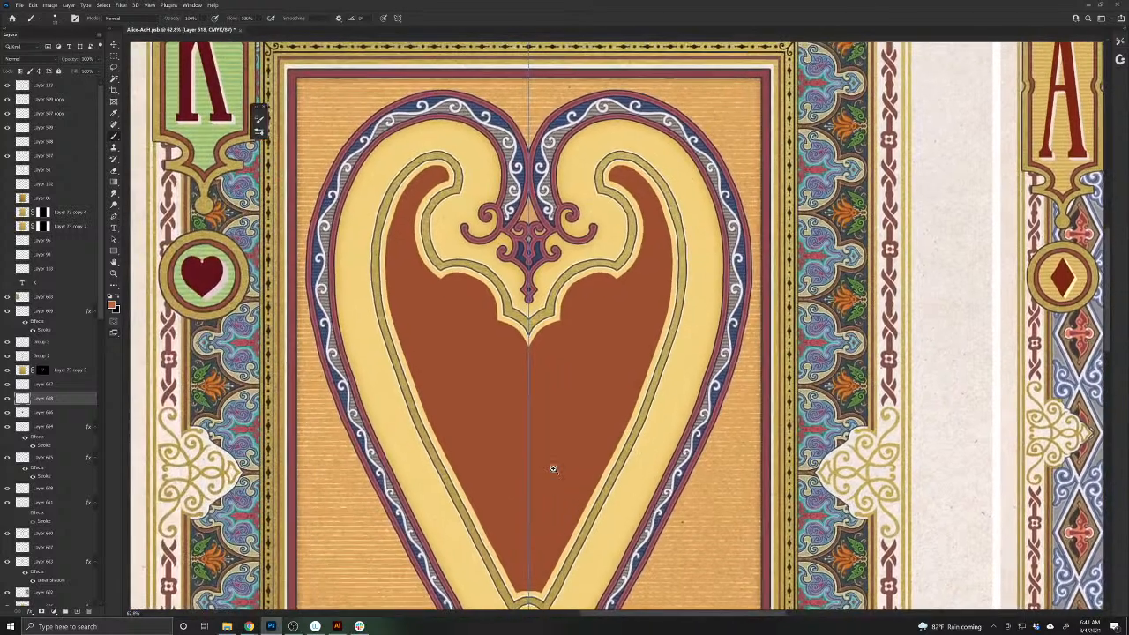
click(114, 146)
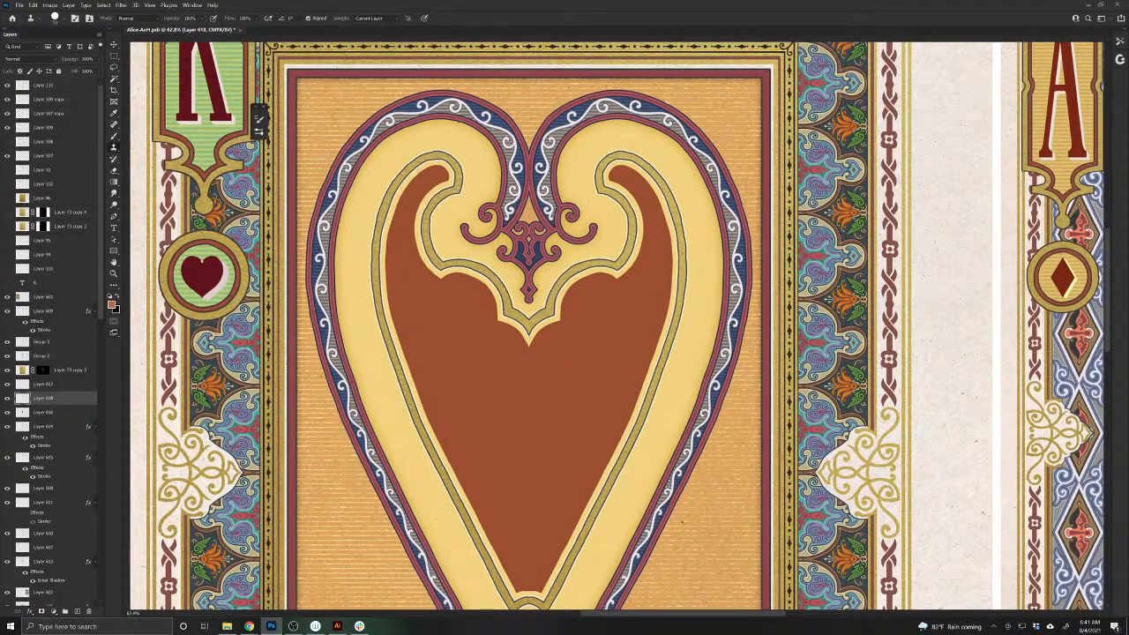
click(665, 289)
click(589, 241)
click(114, 137)
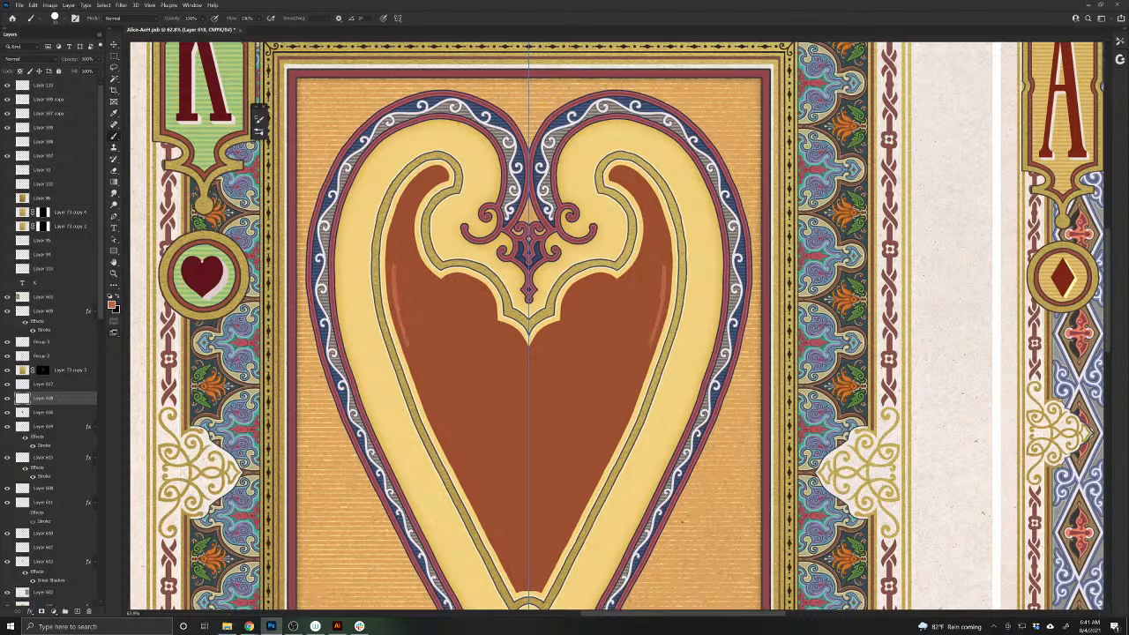
mouse_move(409, 342)
mouse_down()
mouse_move(516, 575)
mouse_move(467, 516)
mouse_move(476, 491)
mouse_up()
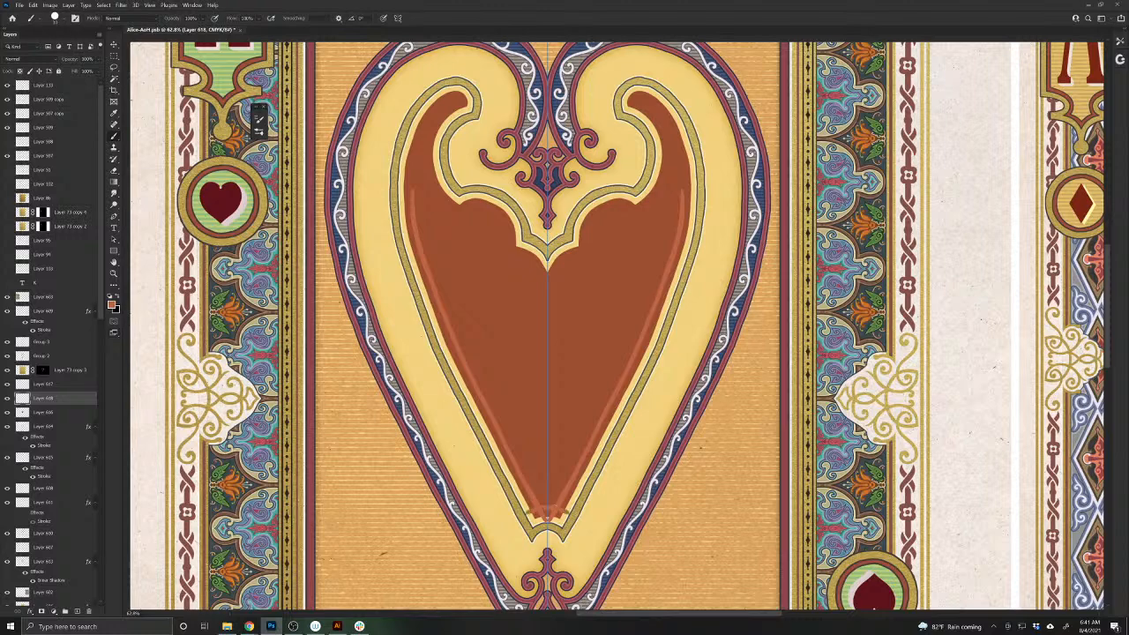
- Erase the overshooting line ends at the fill's lower end to leave clean angled corners
key(e)
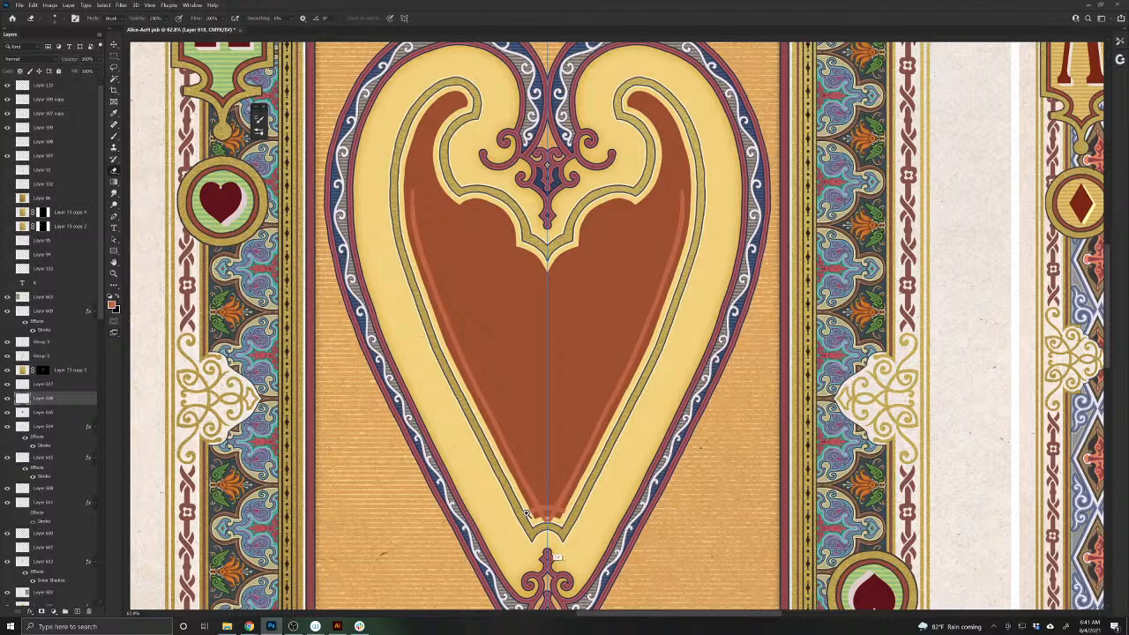
scroll(527, 514, up, 6)
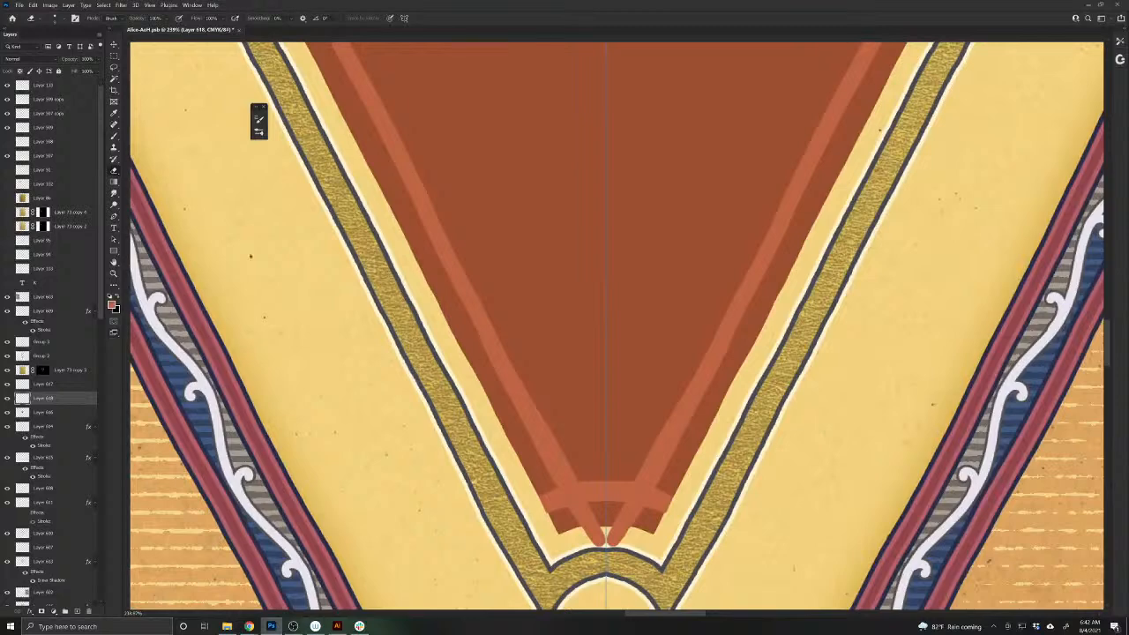
drag(545, 510, 555, 499)
key(bracketright)
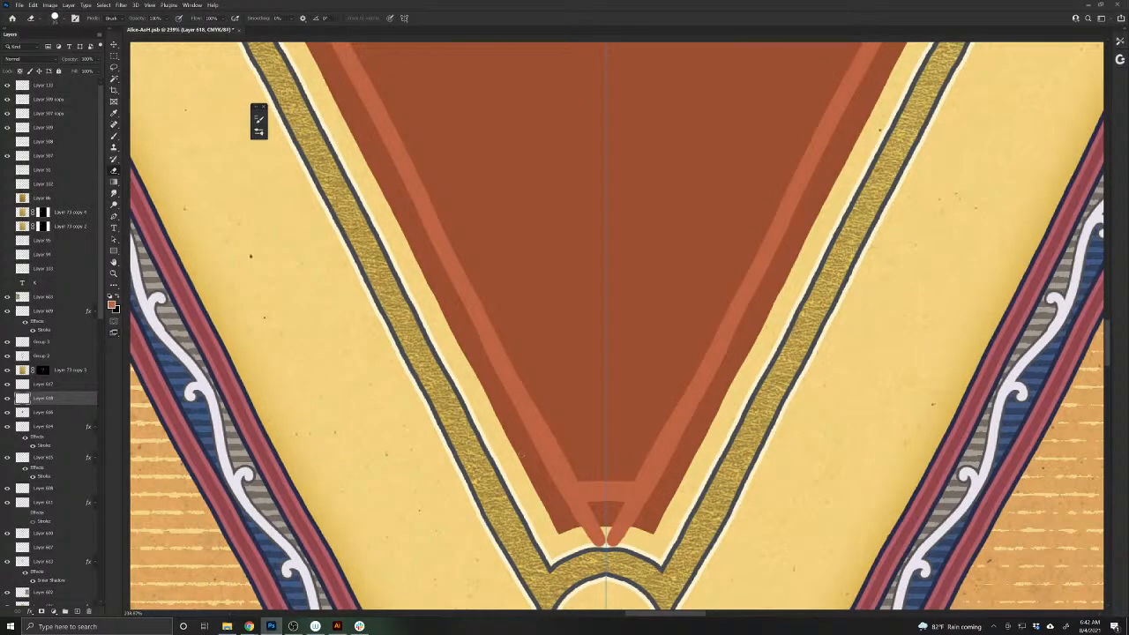
mouse_move(569, 505)
mouse_down()
mouse_move(583, 503)
mouse_move(600, 540)
mouse_up()
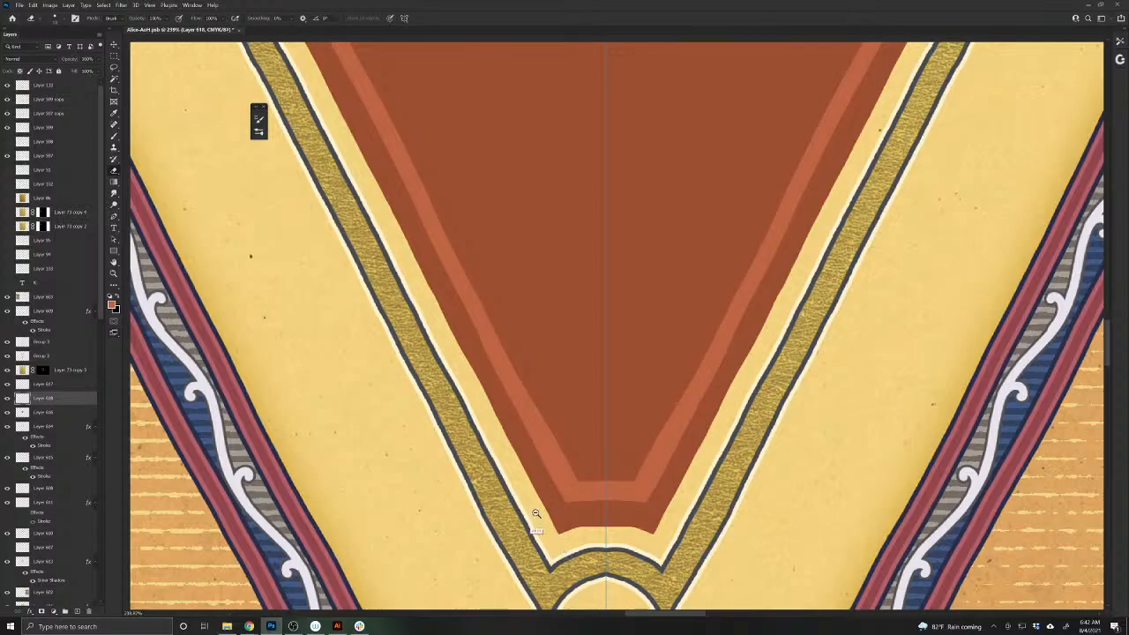
- Extend the lighter rust line up along the fill's outer edge to the rounded end of the upper lobe
drag(532, 514, 500, 479)
scroll(481, 330, up, 5)
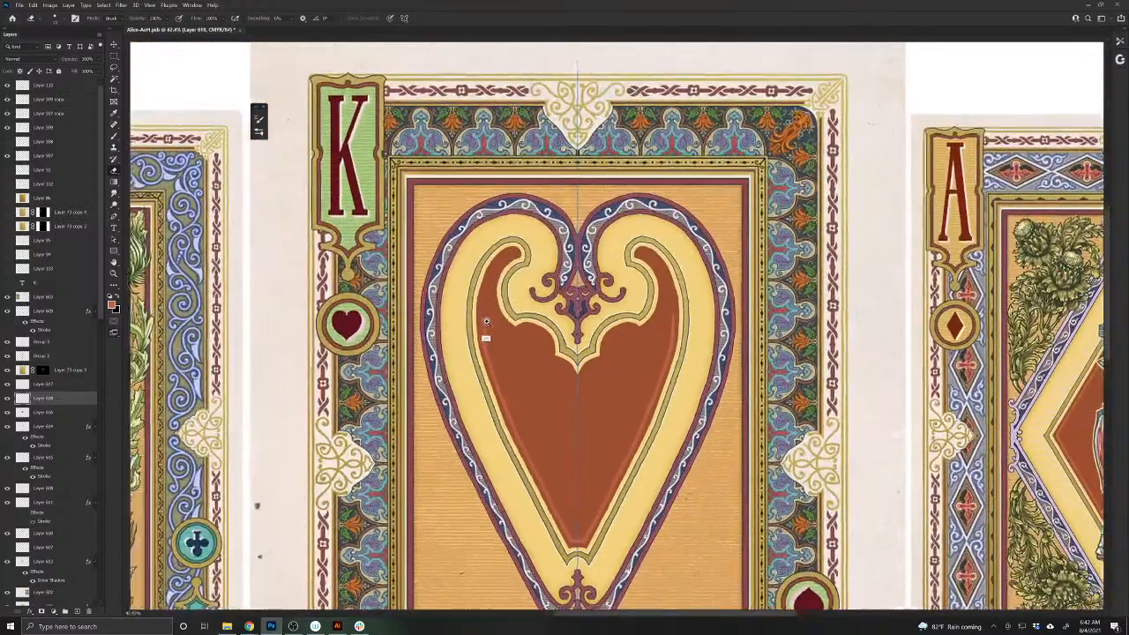
key(b)
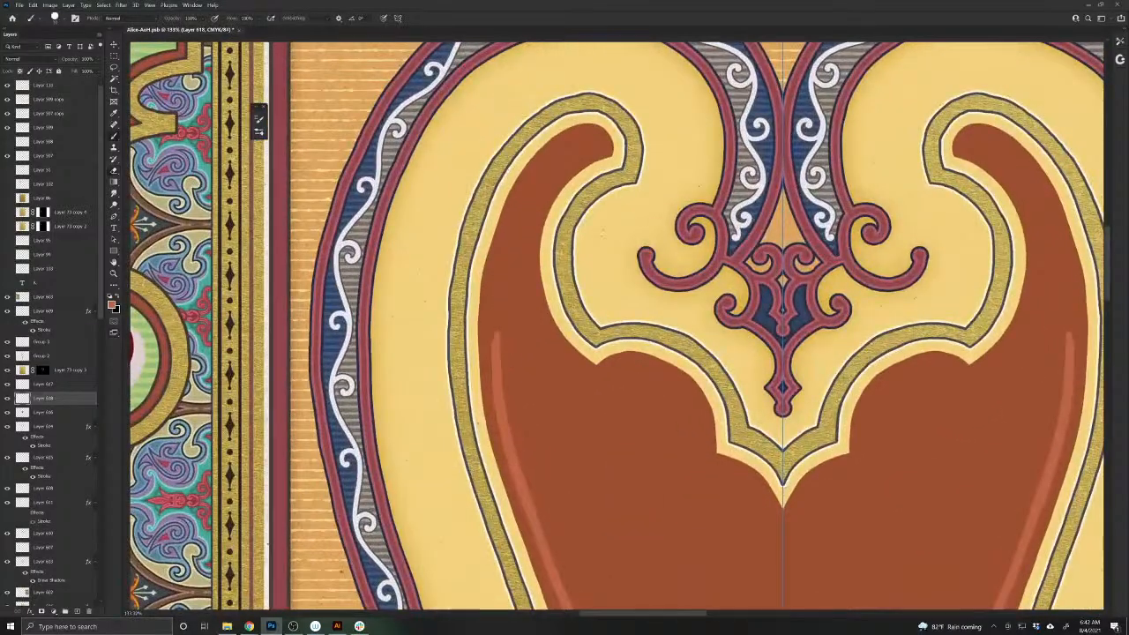
drag(495, 332, 510, 234)
mouse_move(517, 214)
mouse_down()
mouse_move(556, 155)
mouse_move(592, 138)
mouse_move(600, 147)
mouse_up()
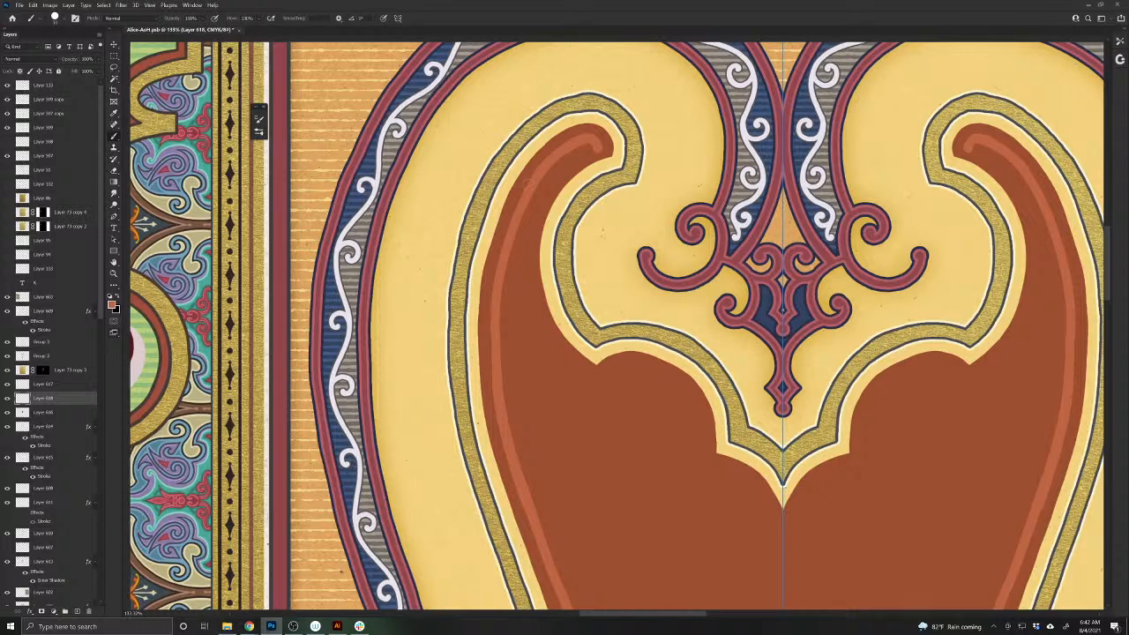
- Paint the lighter line down the lobe's inner edge past the notch, filling and smoothing where both lines meet inside the lobe
mouse_move(591, 145)
mouse_down()
mouse_move(528, 216)
mouse_move(519, 269)
mouse_move(546, 349)
mouse_move(610, 396)
mouse_up()
drag(481, 330, 504, 497)
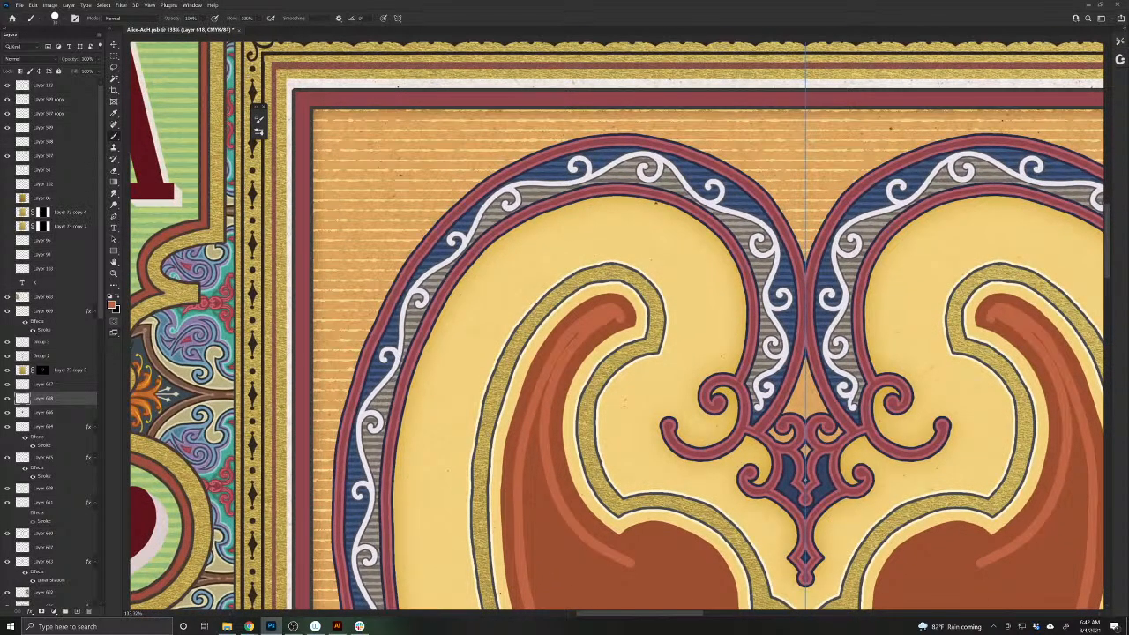
click(571, 340)
key(e)
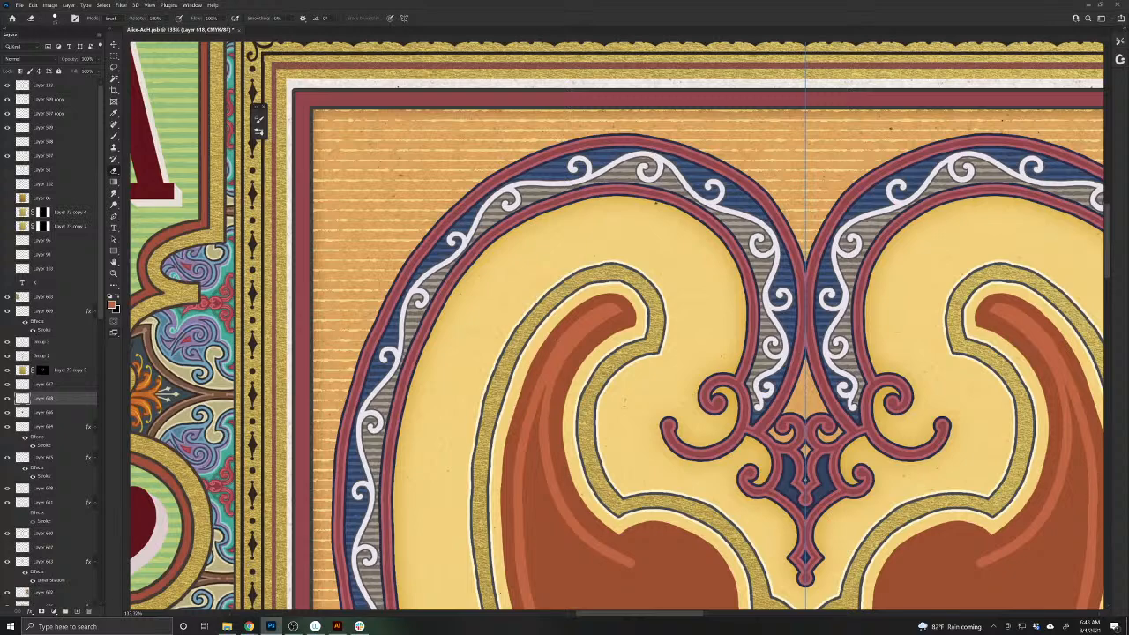
key(b)
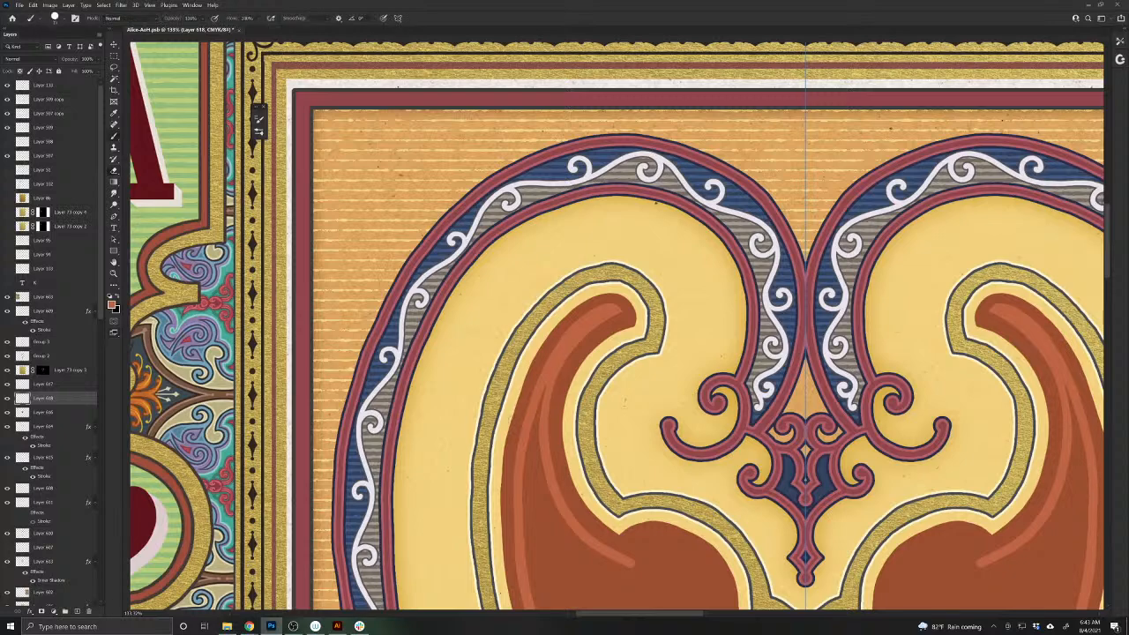
- Continue the lighter line along the fill's scalloped upper edge and converge both sides in a long point below the center tip
mouse_move(617, 353)
mouse_down()
mouse_move(562, 224)
mouse_move(544, 204)
mouse_move(538, 211)
mouse_up()
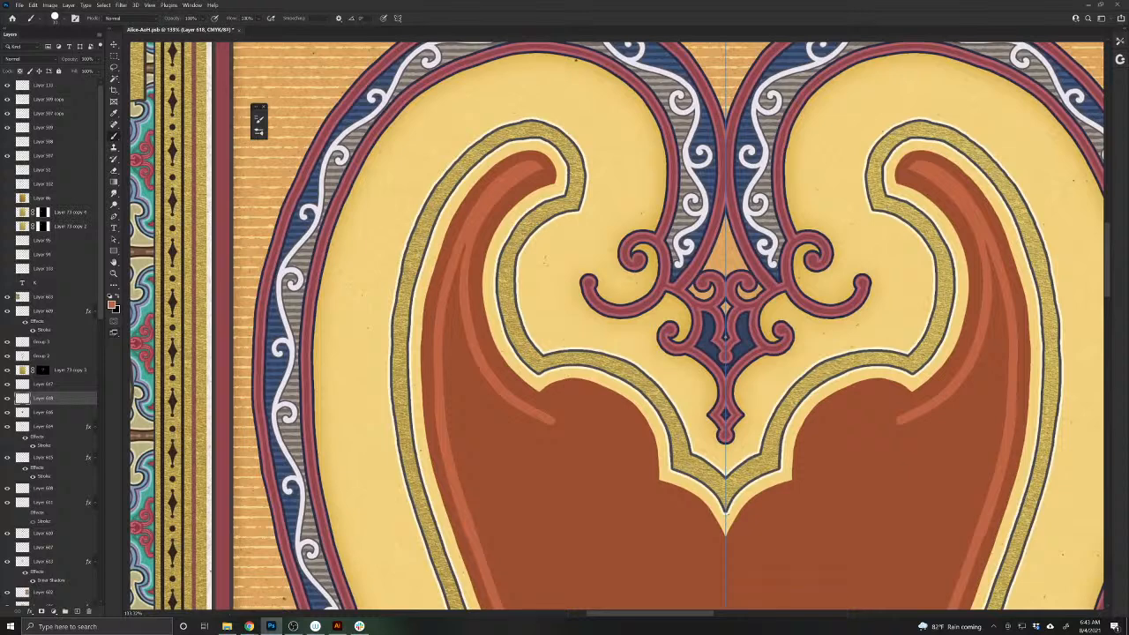
mouse_move(542, 413)
mouse_down()
mouse_move(577, 396)
mouse_move(617, 413)
mouse_move(637, 446)
mouse_move(638, 492)
mouse_up()
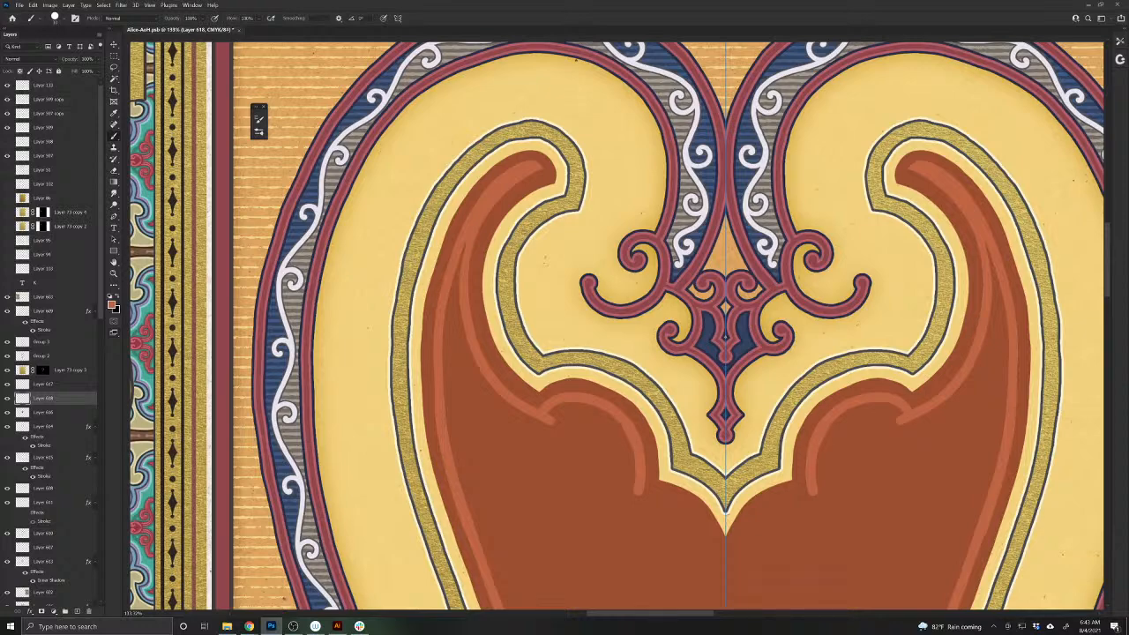
drag(595, 531, 471, 438)
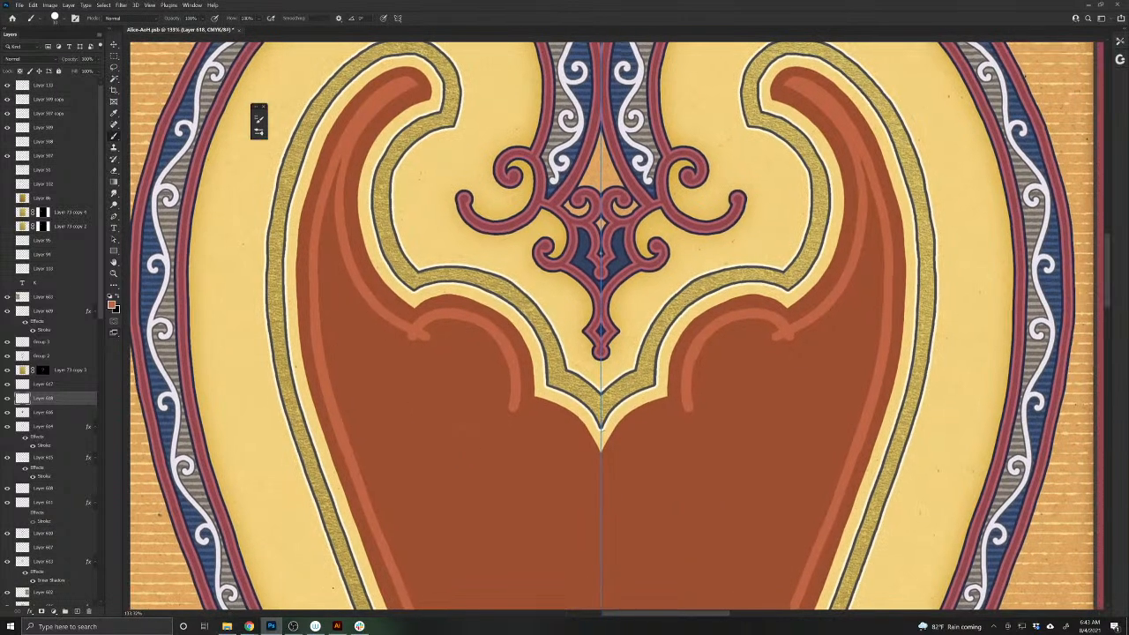
drag(686, 405, 631, 435)
key(ctrl+z)
mouse_move(688, 405)
mouse_down()
mouse_move(642, 425)
mouse_move(600, 478)
mouse_up()
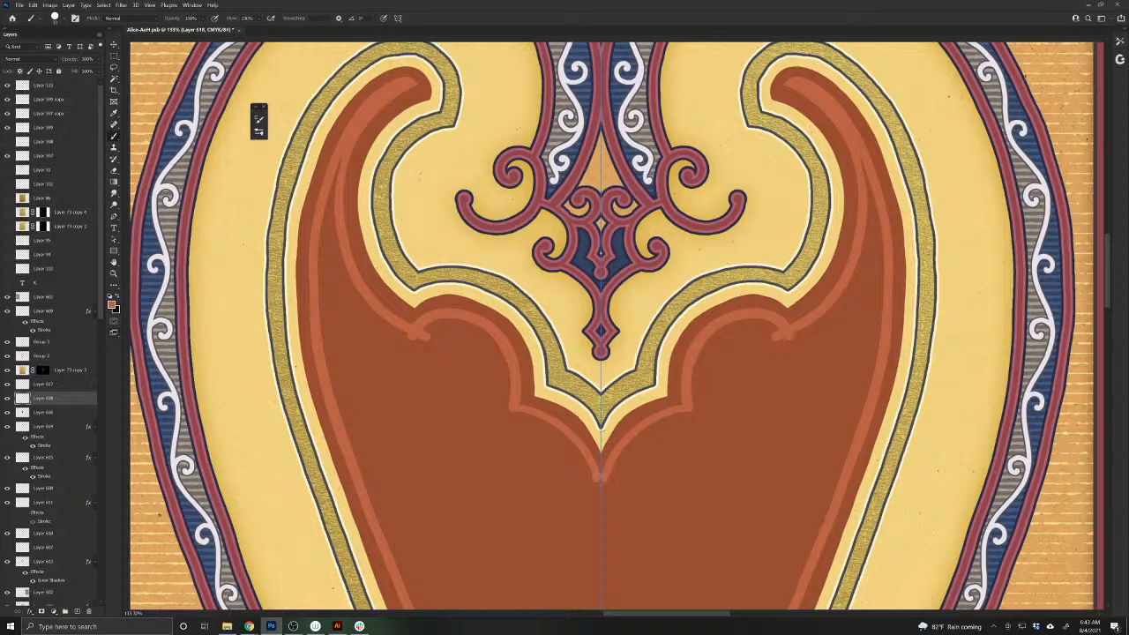
key(ctrl+z)
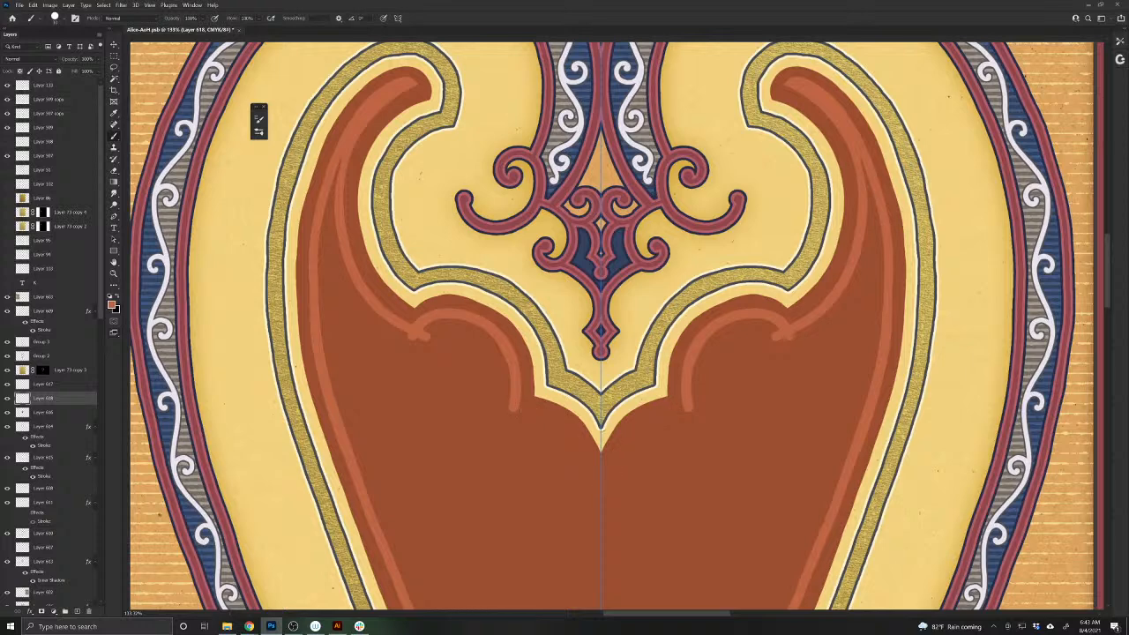
mouse_move(688, 406)
mouse_down()
mouse_move(621, 450)
mouse_move(600, 514)
mouse_up()
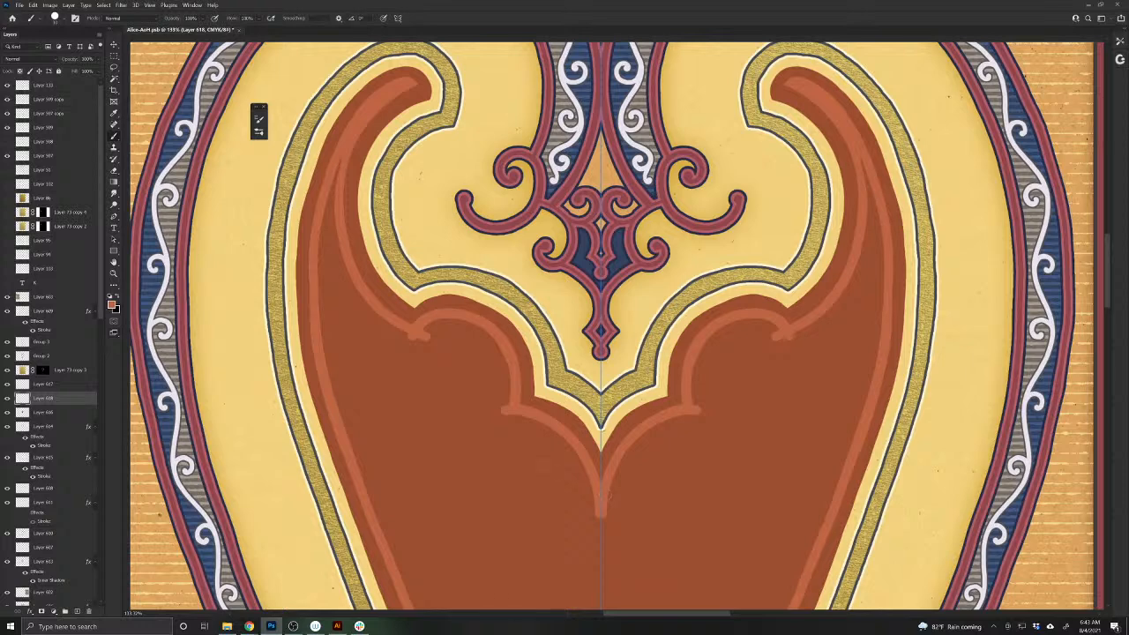
- Erase the line overshoots at the scallop corners and taper the line's center point beneath the frame tip
key(e)
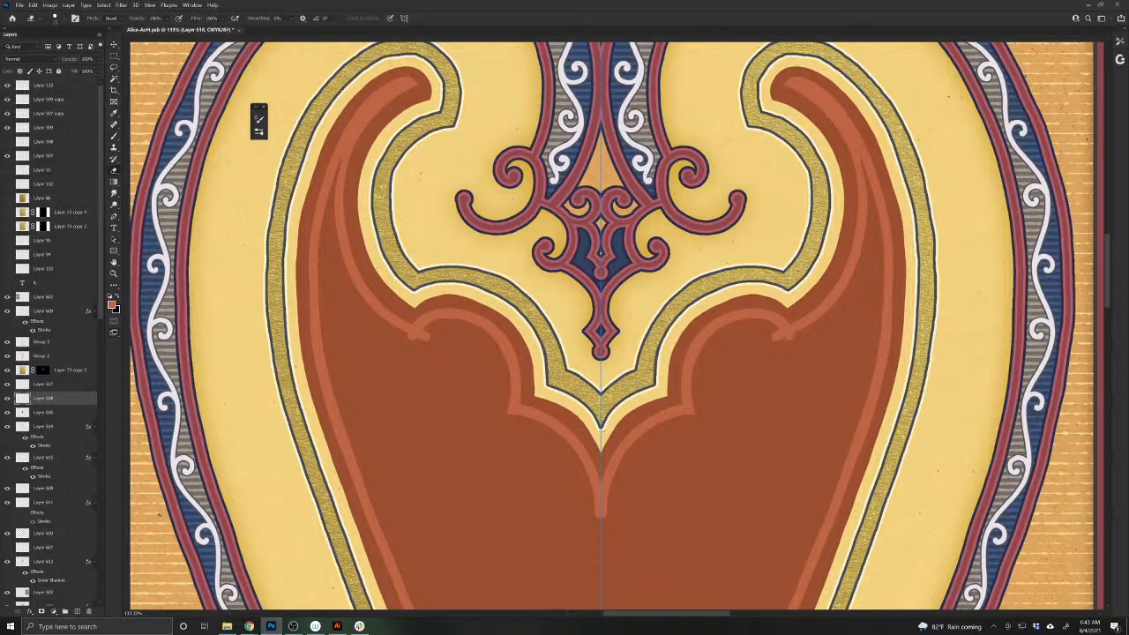
click(422, 334)
click(412, 336)
click(601, 507)
scroll(511, 221, down, 5)
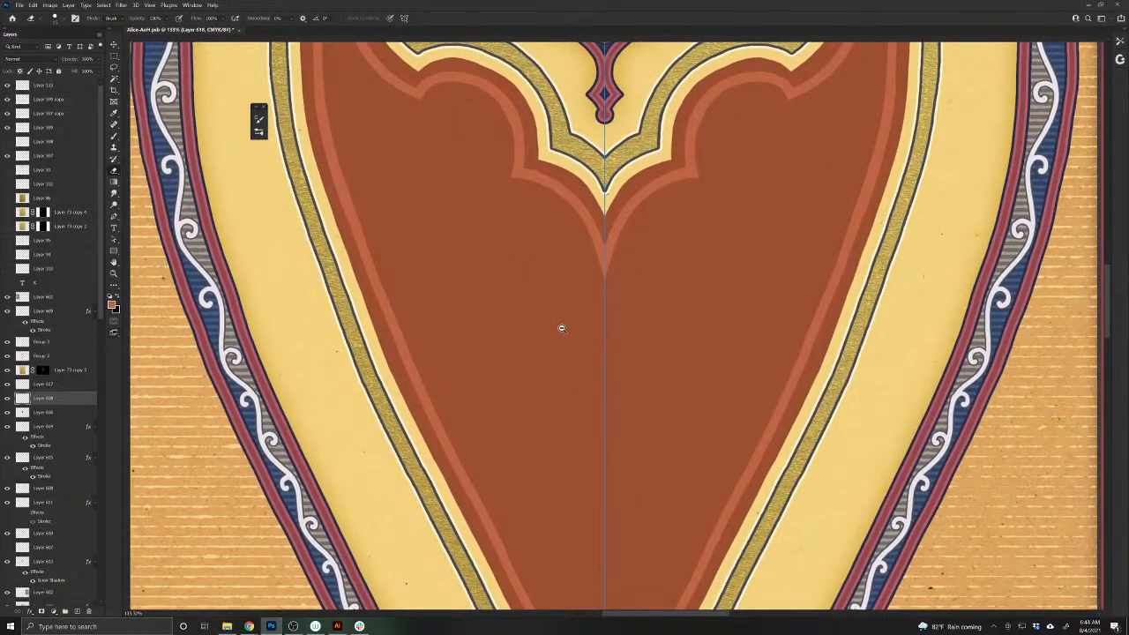
- Save the document and review the inner line across the whole heart panel beside the neighboring cards
drag(562, 328, 537, 314)
drag(613, 332, 465, 368)
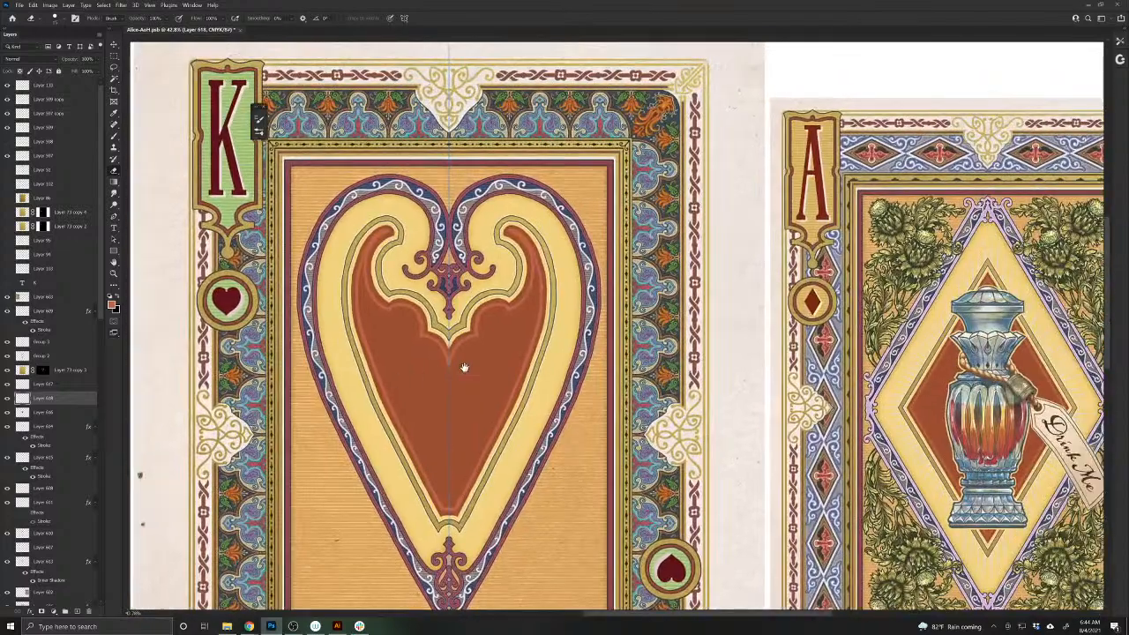
key(ctrl+s)
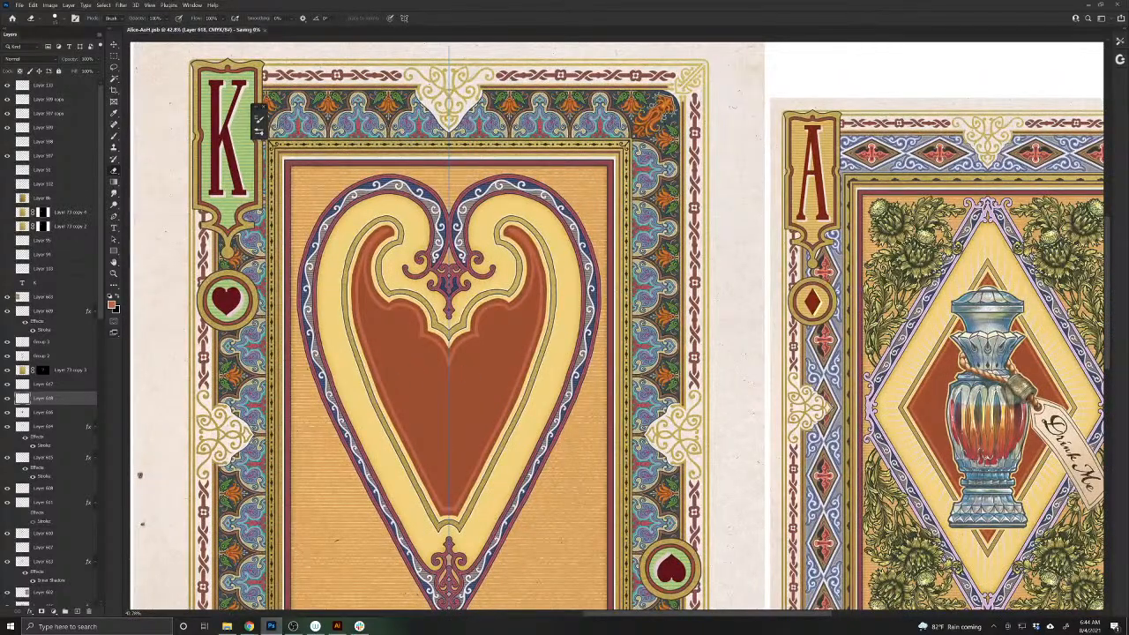
drag(499, 372, 584, 335)
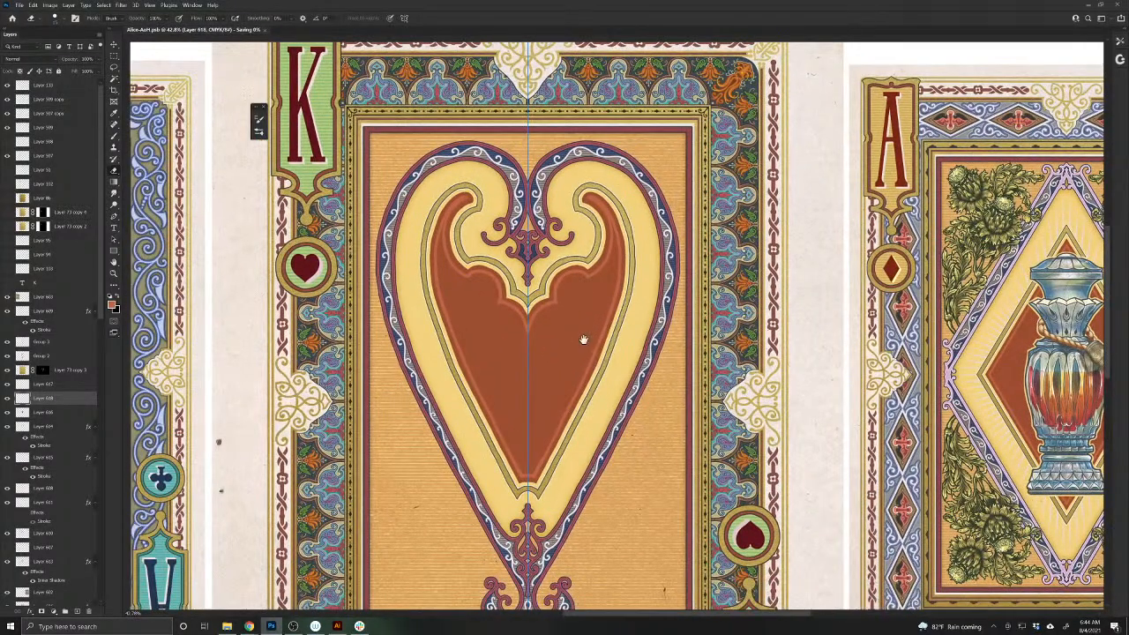
drag(552, 380, 526, 365)
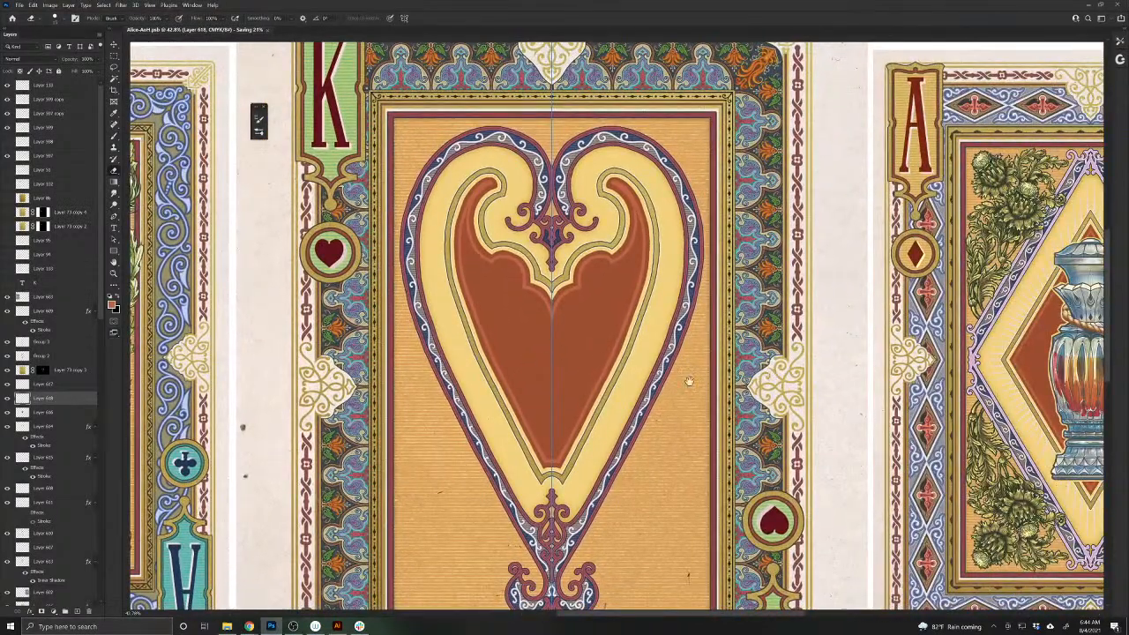
- Cancel the Dropbox file-removal dialog, then switch to Illustrator and create a new custom 3 × 3 in document
drag(690, 383, 566, 382)
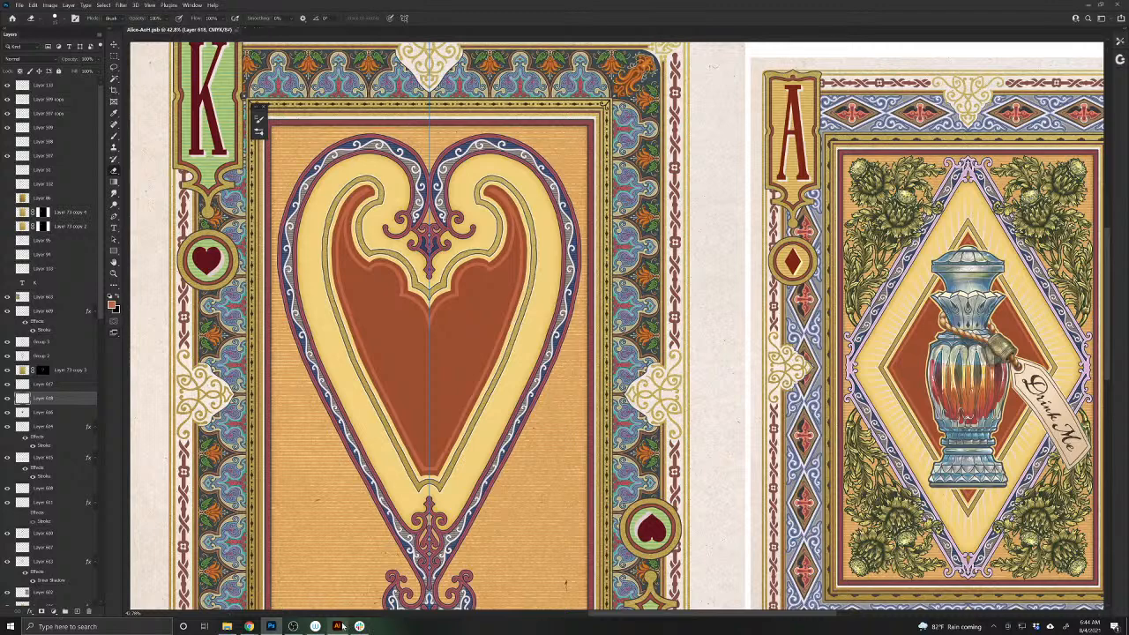
mouse_move(341, 626)
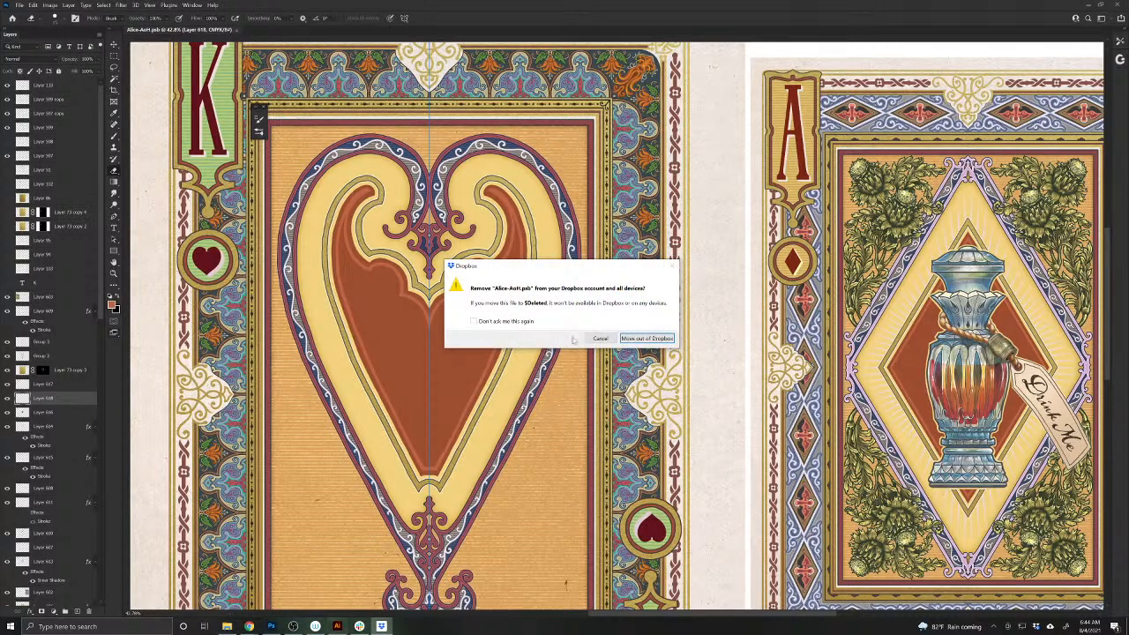
click(599, 338)
click(337, 626)
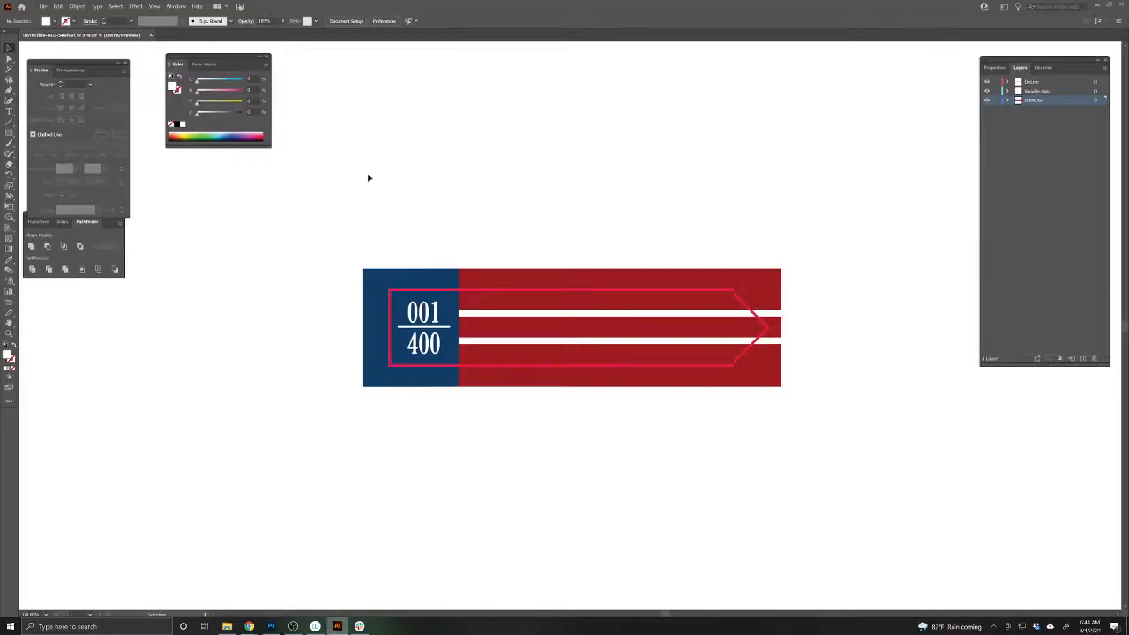
click(44, 6)
click(51, 13)
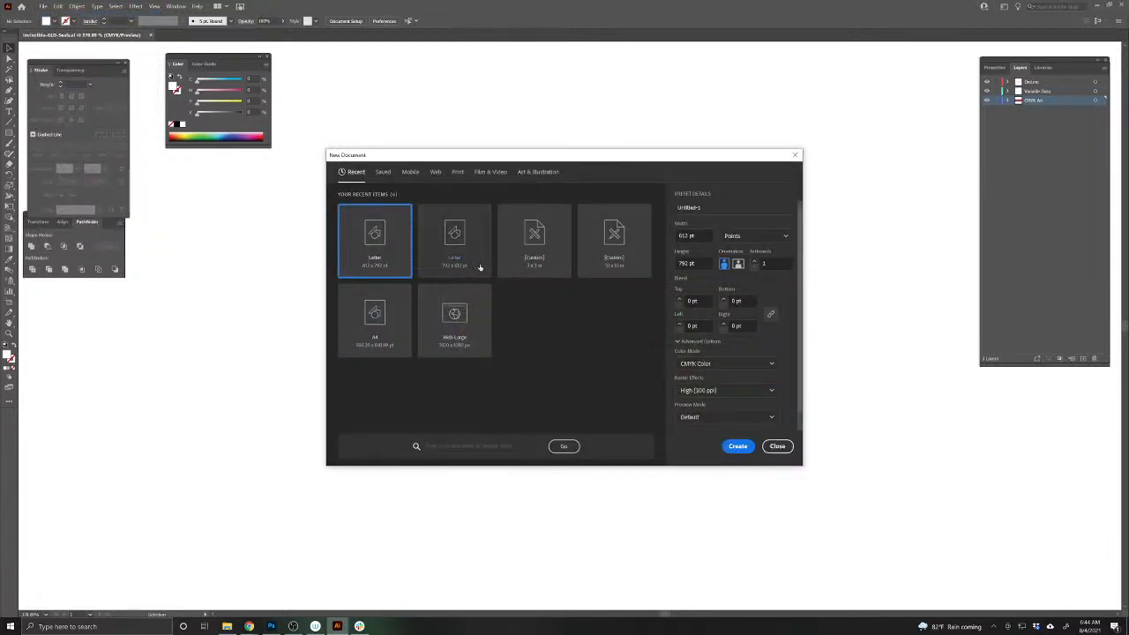
click(532, 256)
click(737, 446)
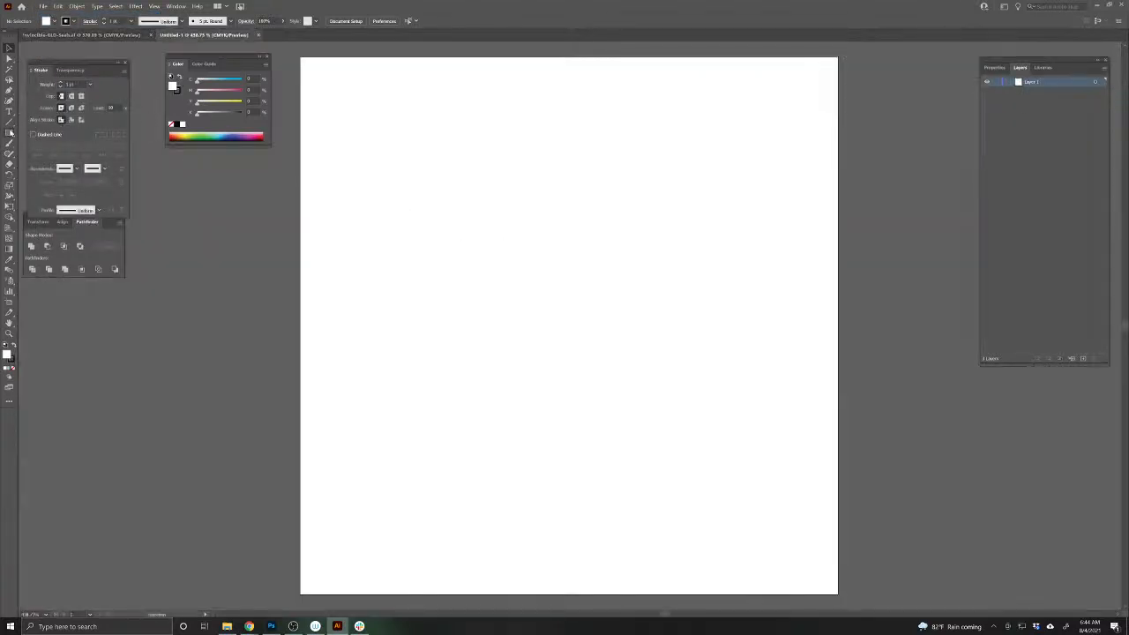
- Draw a tiny square about 0.03 in wide near the artboard's center with a black fill and no stroke
click(9, 133)
mouse_move(570, 325)
mouse_down()
mouse_move(577, 315)
mouse_move(571, 323)
mouse_up()
click(13, 344)
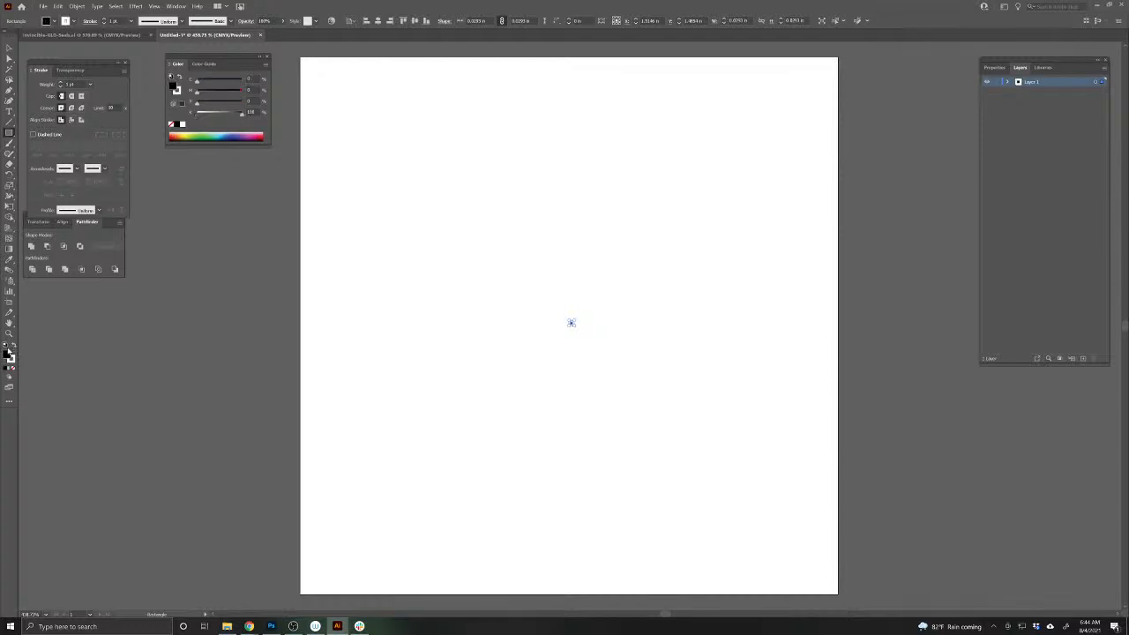
click(13, 368)
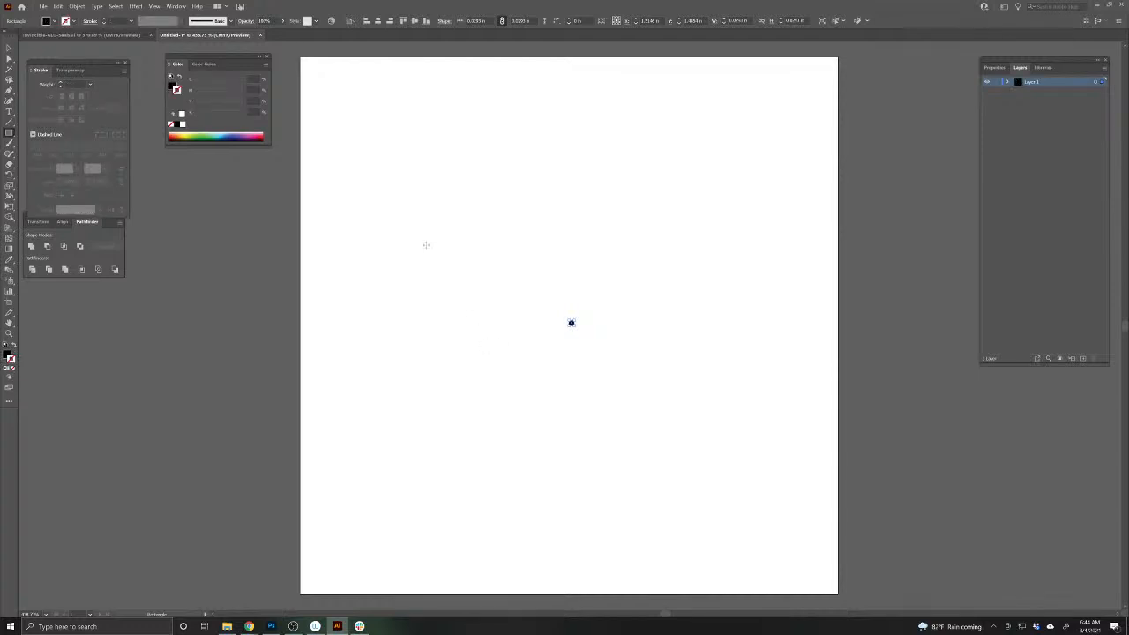
- Rotate the tiny black square 45° so that it stands as a diamond
key(v)
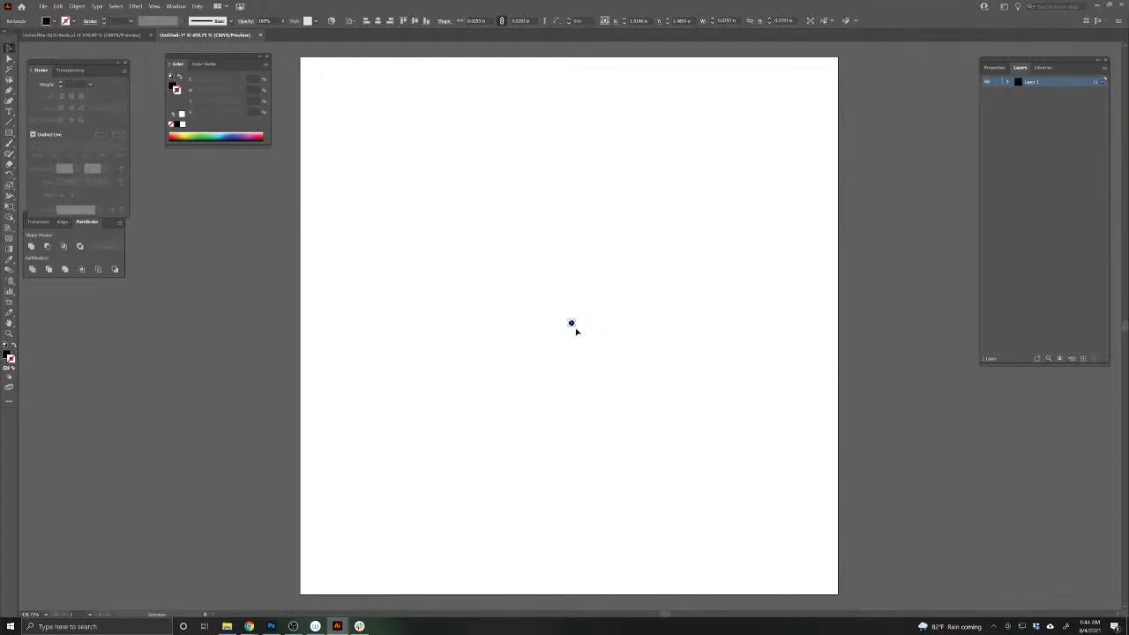
key(z)
click(573, 325)
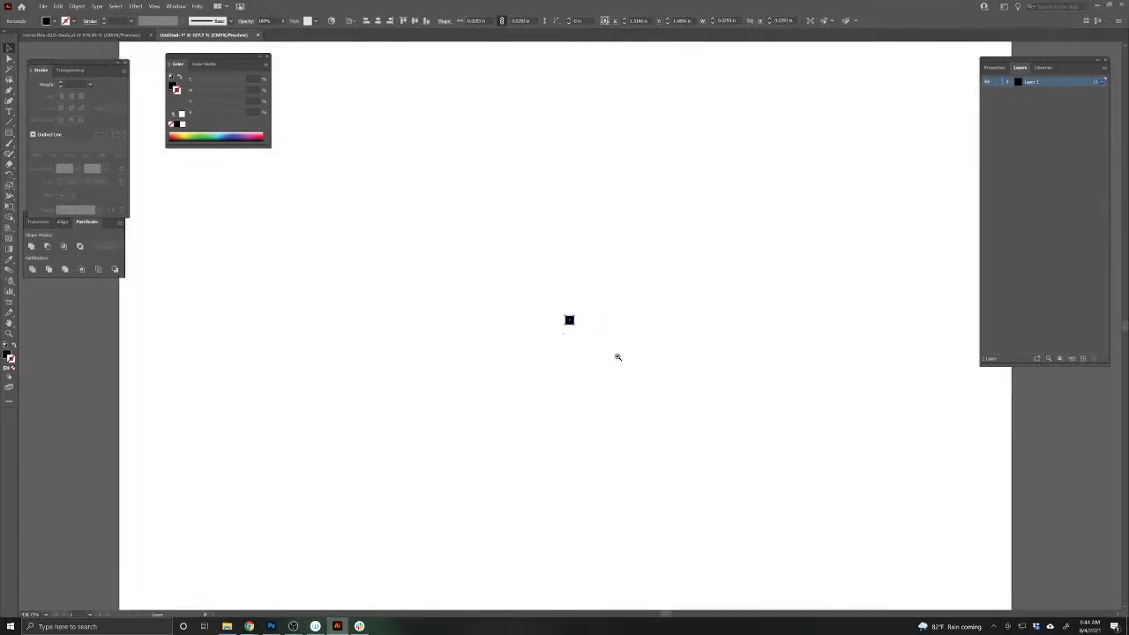
key(v)
drag(576, 328, 590, 322)
- Stretch the diamond's upper anchor point straight up to near the artboard's upper edge, forming a long thin spike
key(a)
scroll(617, 322, down, 2)
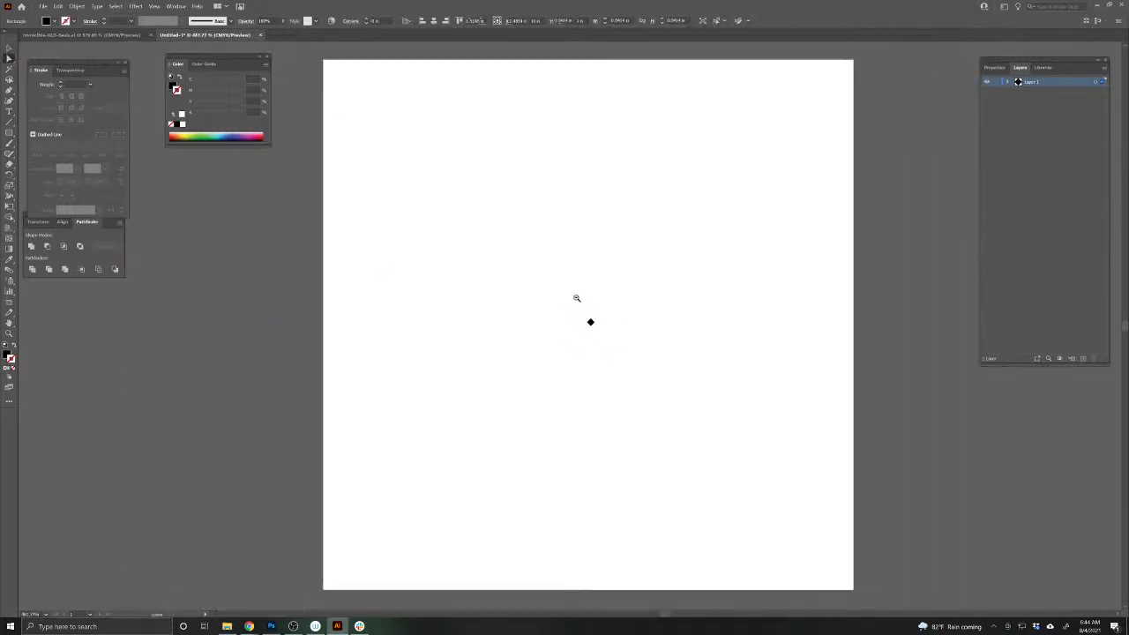
drag(594, 321, 597, 103)
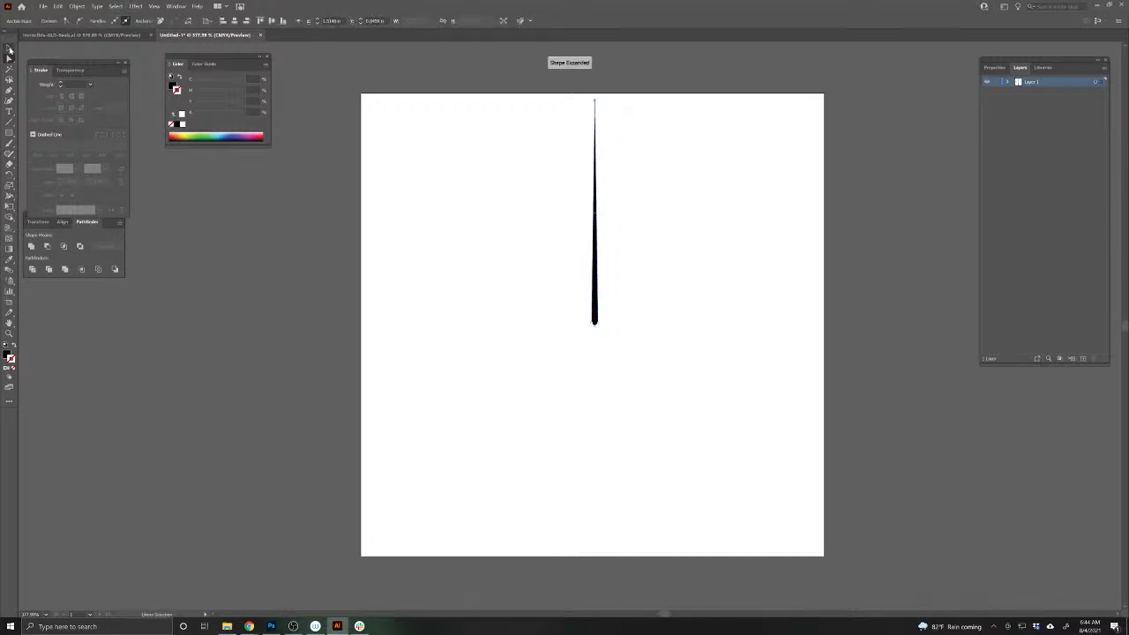
- Make a copy of the spike rotated 4° around its lower tip
click(587, 351)
click(594, 323)
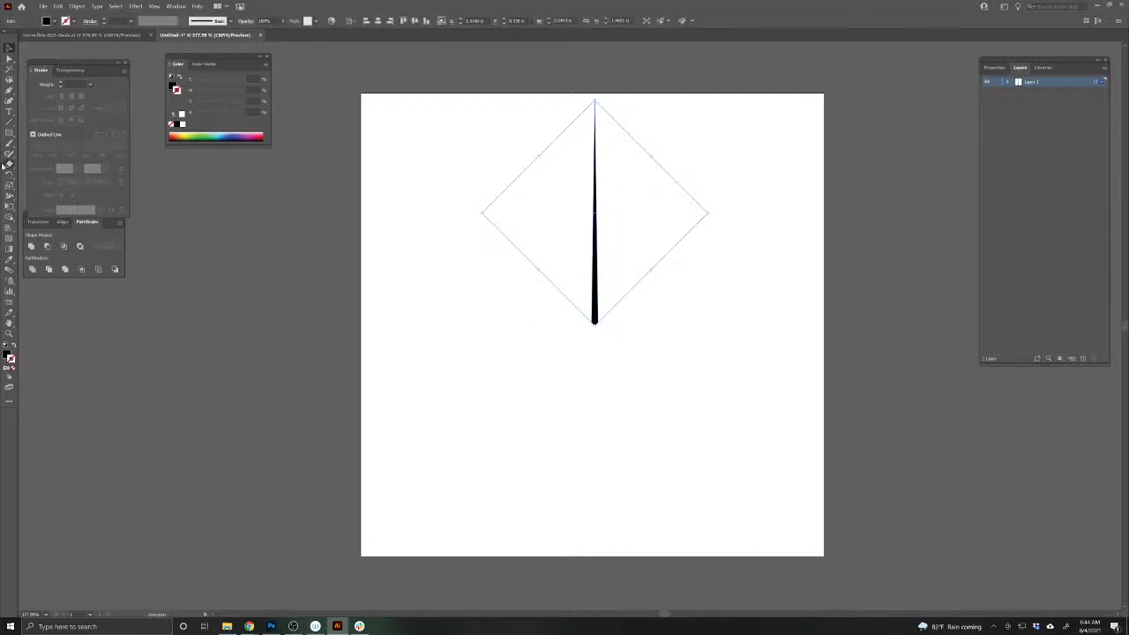
key(r)
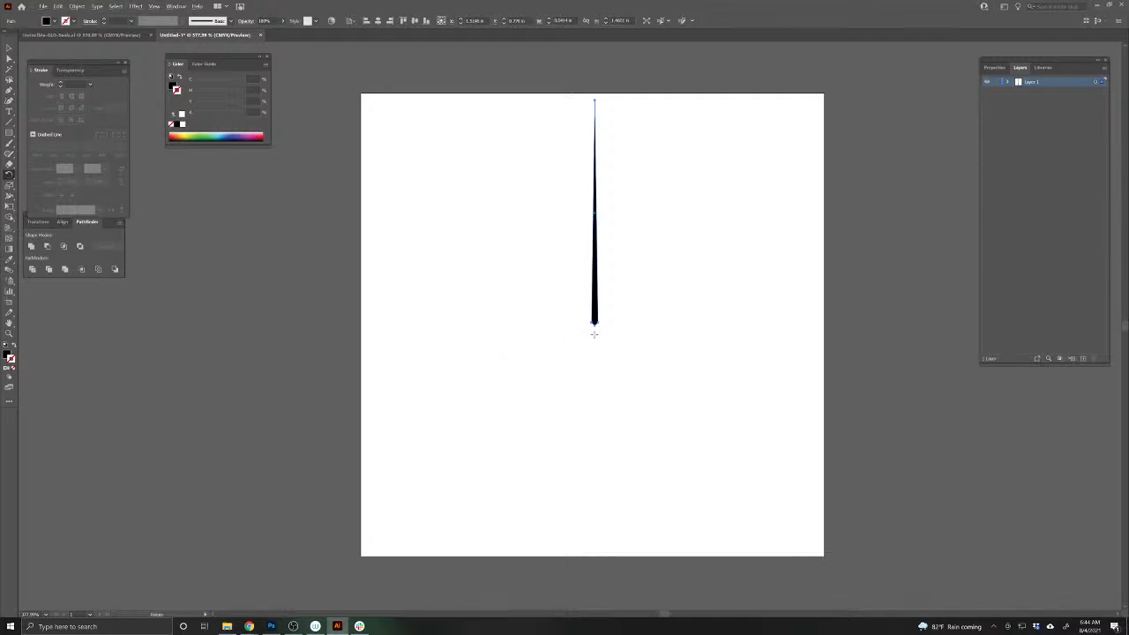
alt+click(595, 325)
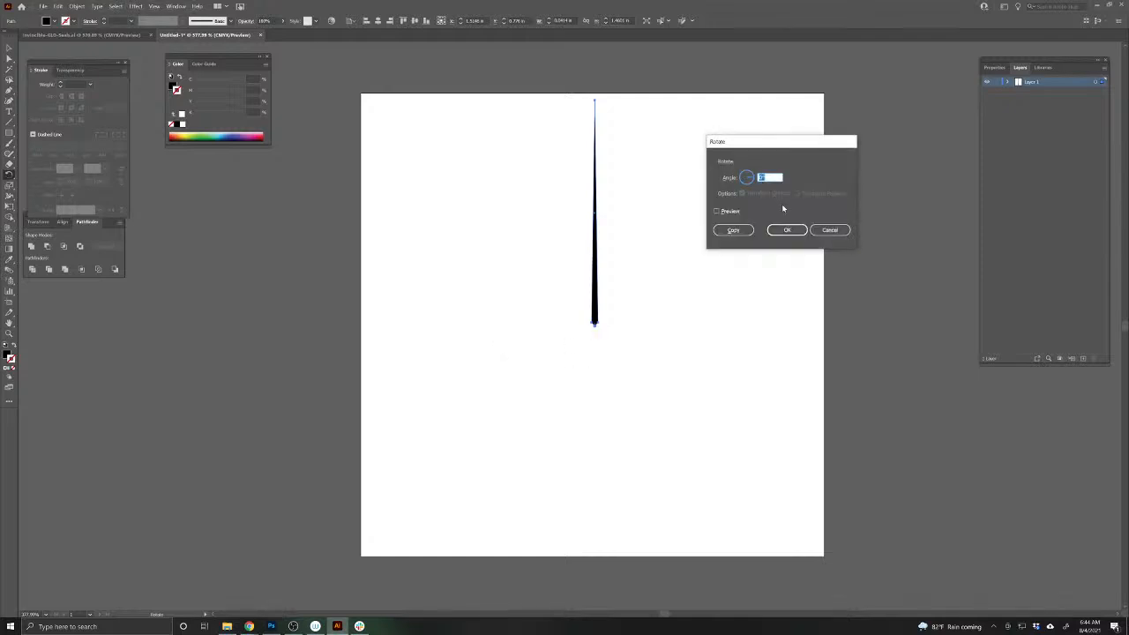
text(10)
click(717, 212)
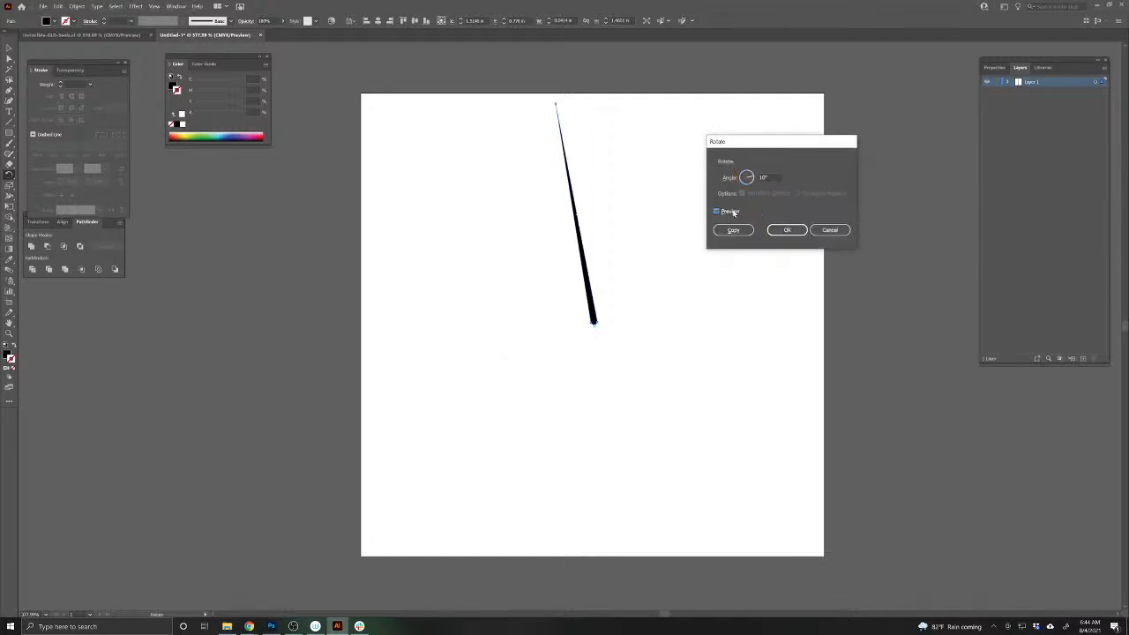
click(732, 213)
double_click(762, 177)
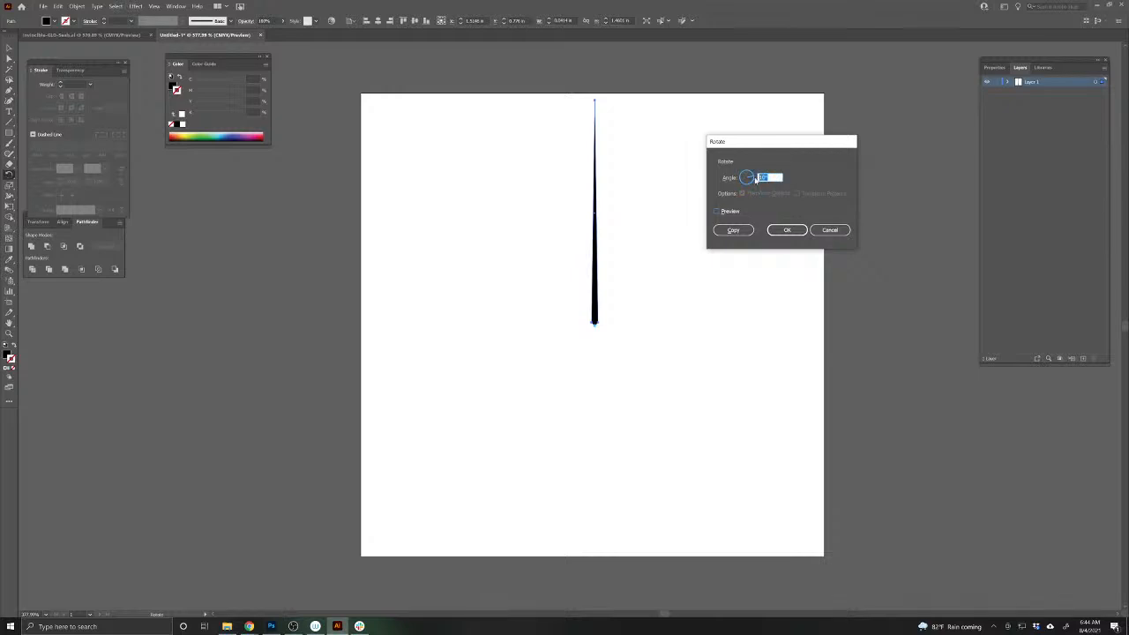
text(4)
click(734, 210)
click(734, 210)
click(744, 234)
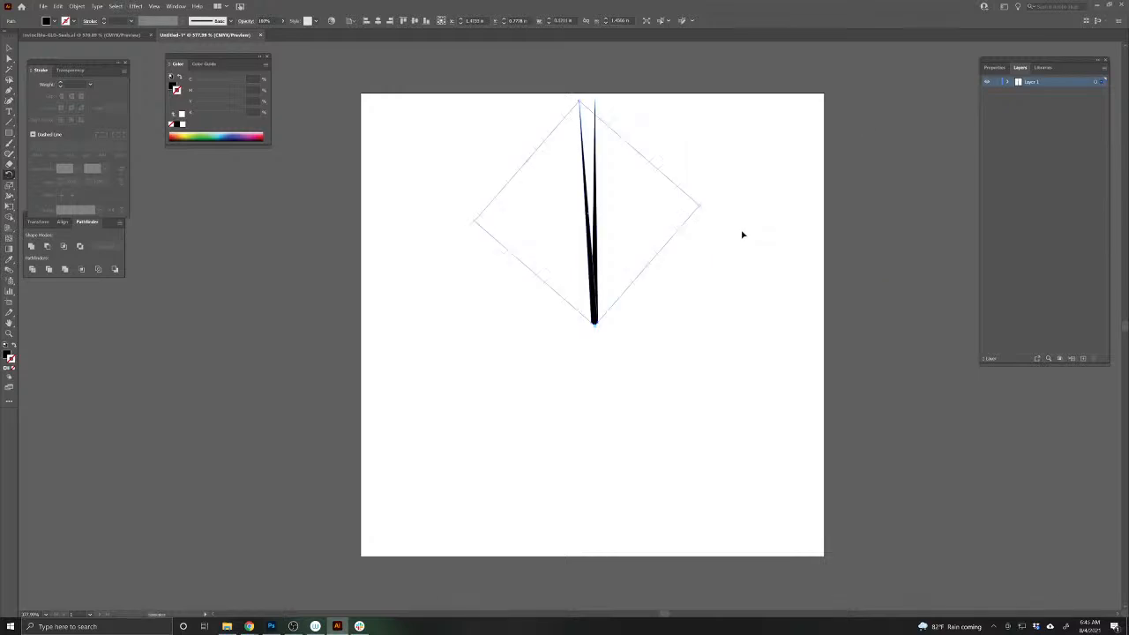
- Repeat the 4° rotated copy until the spikes form a full circular sunburst
key(ctrl+d)
key(ctrl+d)
key(ctrl+d)
key(ctrl+d)
key(ctrl+d)
key(ctrl+d)
key(ctrl+d)
key(ctrl+d)
key(ctrl+d)
key(ctrl+d)
key(ctrl+d)
key(ctrl+d)
key(ctrl+d)
key(ctrl+d)
key(ctrl+d)
key(ctrl+d)
key(ctrl+d)
key(ctrl+d)
key(ctrl+d)
key(ctrl+d)
key(ctrl+d)
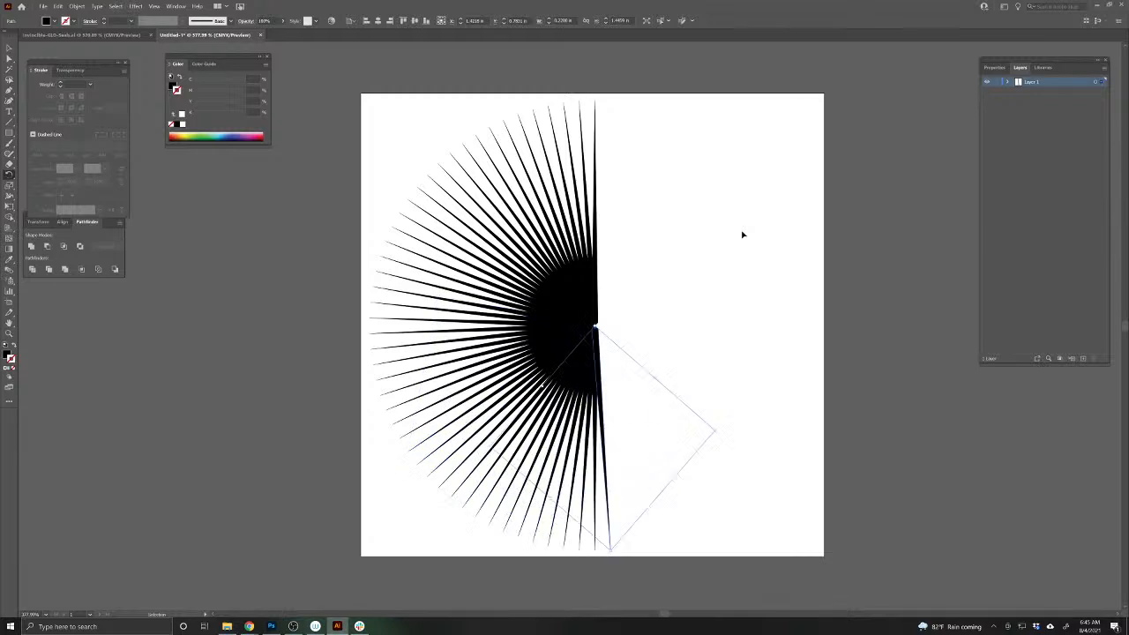
key(ctrl+d)
key(ctrl+d)
key(ctrl+d)
key(ctrl+d)
key(ctrl+d)
key(ctrl+d)
key(ctrl+d)
key(ctrl+d)
key(ctrl+d)
key(ctrl+d)
key(ctrl+d)
key(ctrl+d)
key(ctrl+d)
key(ctrl+d)
key(ctrl+d)
key(ctrl+d)
key(ctrl+d)
key(ctrl+d)
key(ctrl+d)
key(ctrl+d)
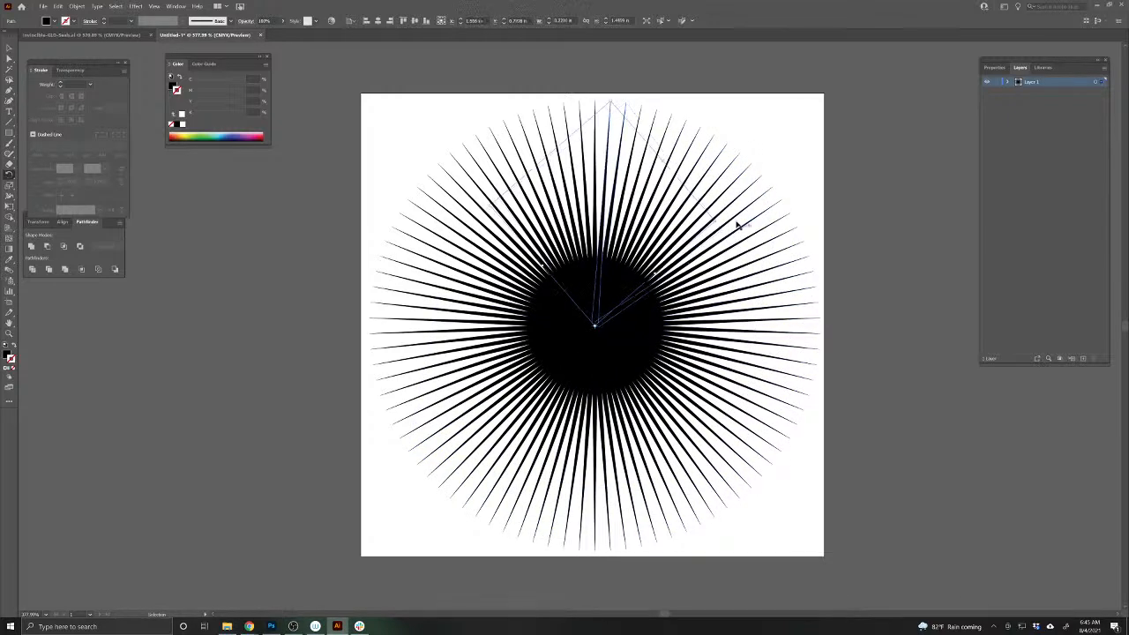
- Select all the sunburst spikes on the layer and unite them into a single shape
click(110, 36)
click(223, 36)
click(1095, 82)
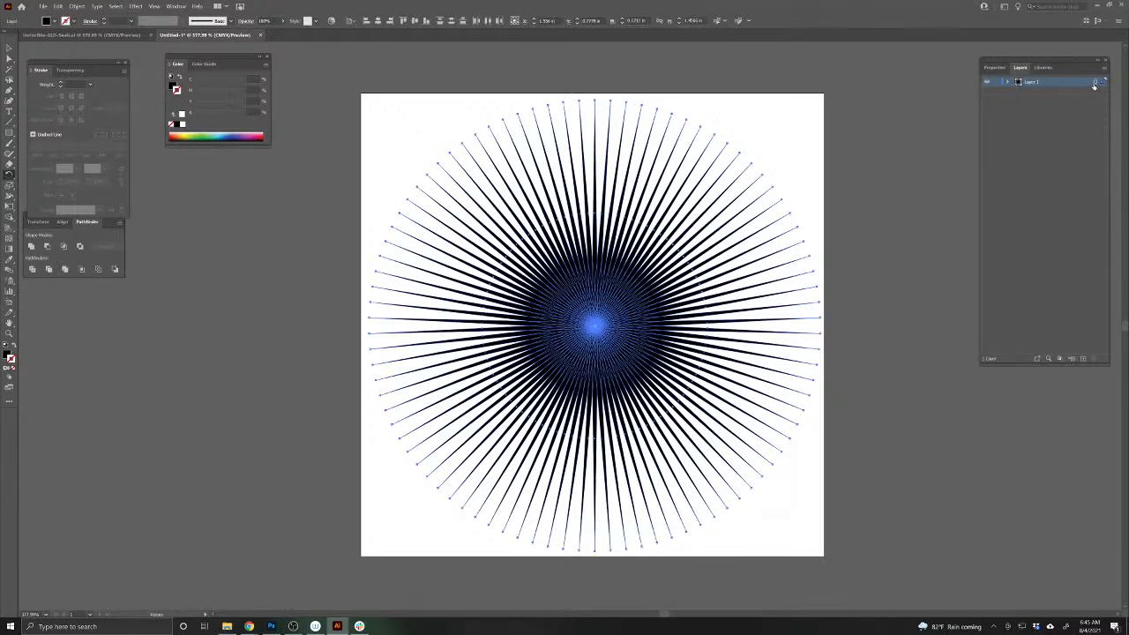
click(33, 247)
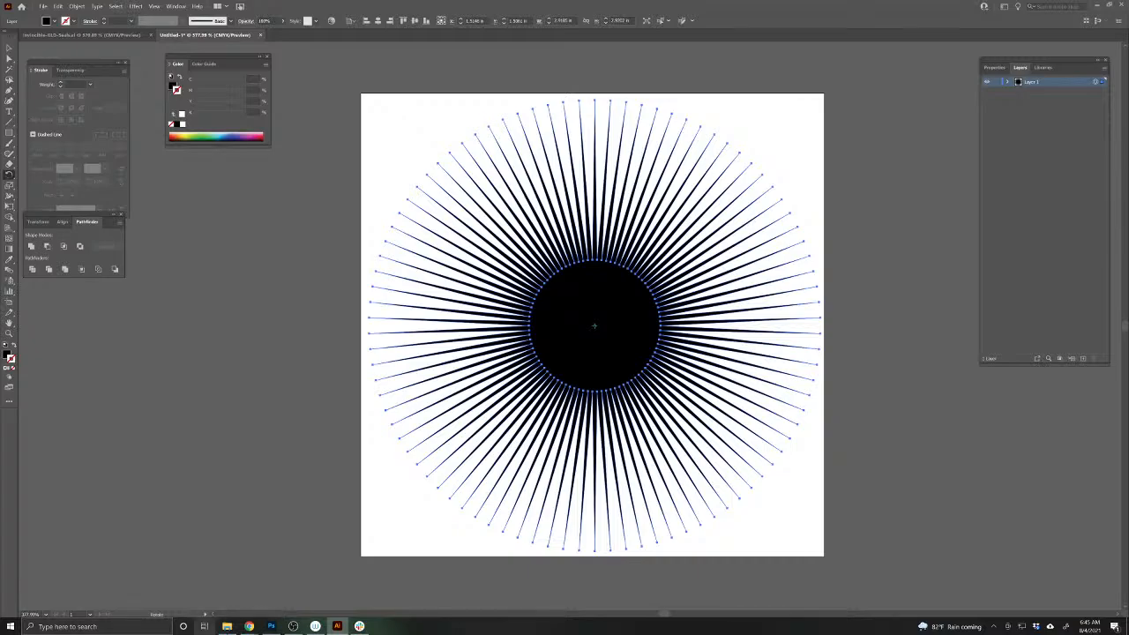
- Switch to Photoshop, paste the sunburst as pixels and center it horizontally on the King of Hearts' heart panel
click(271, 626)
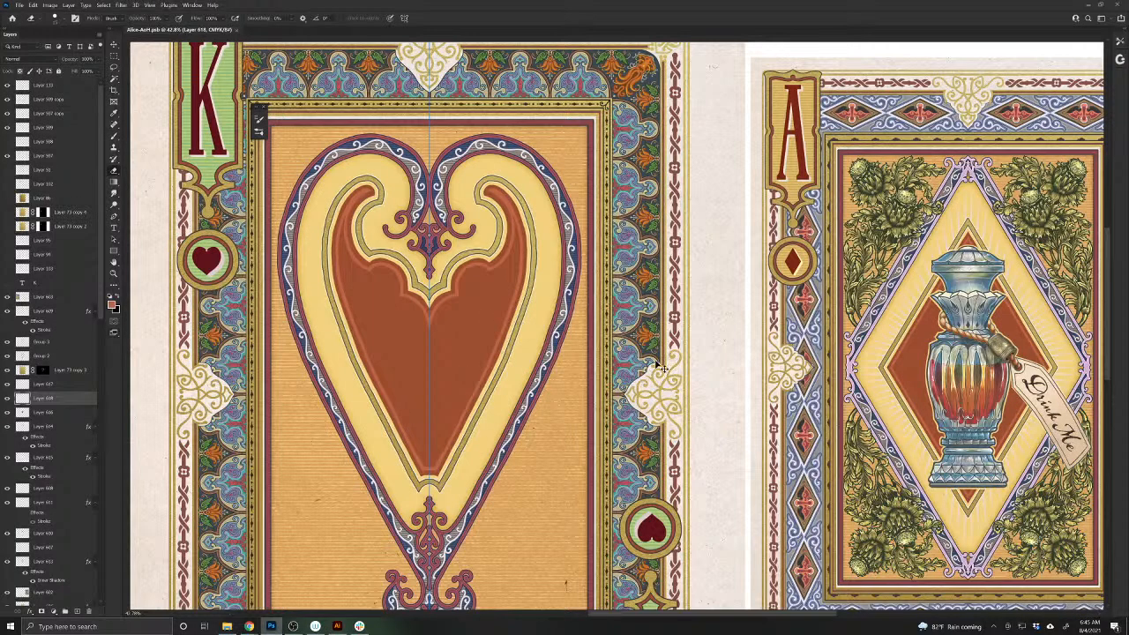
key(ctrl+v)
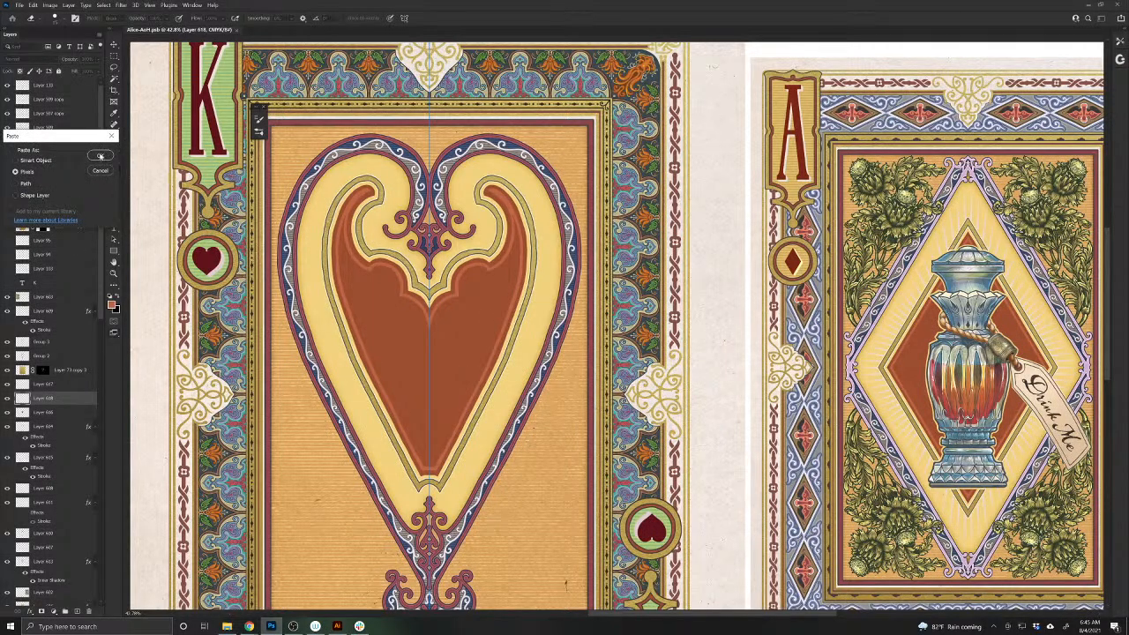
click(101, 156)
key(ctrl+t)
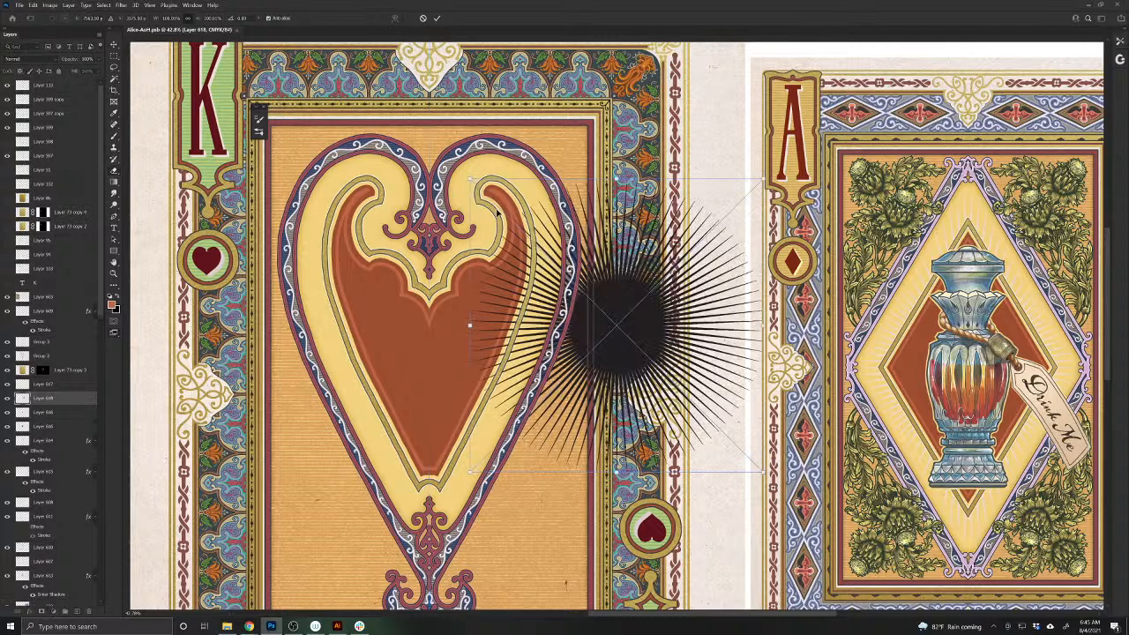
drag(617, 330, 465, 347)
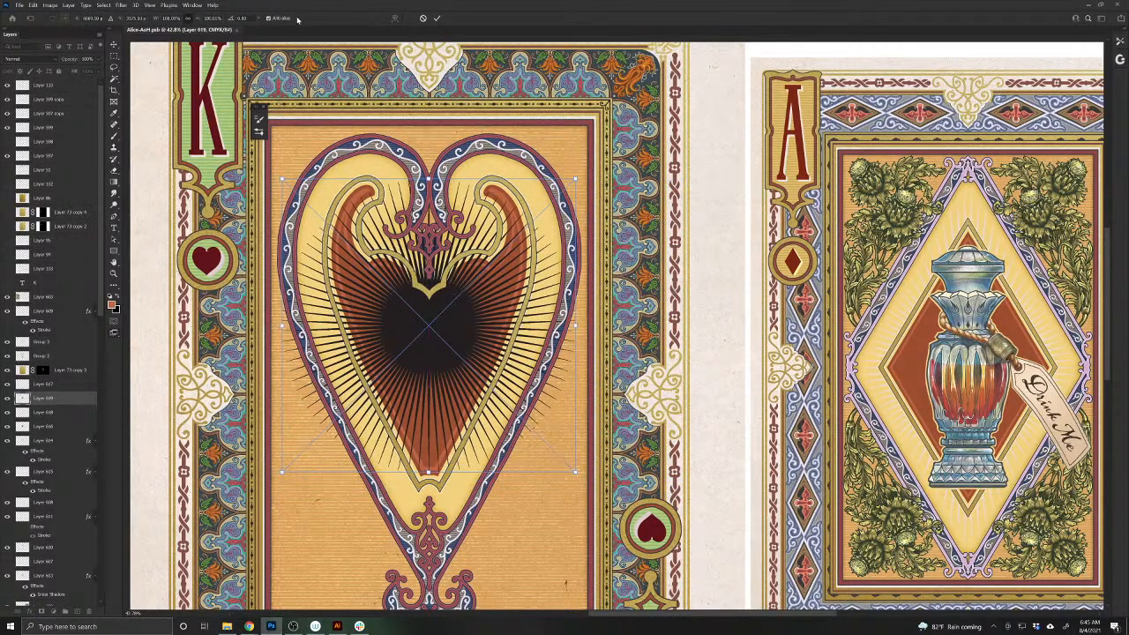
- Reshape the sunburst to about 88% width and 172% height, with its rays filling the heart panel down to the lower tip
drag(575, 179, 628, 126)
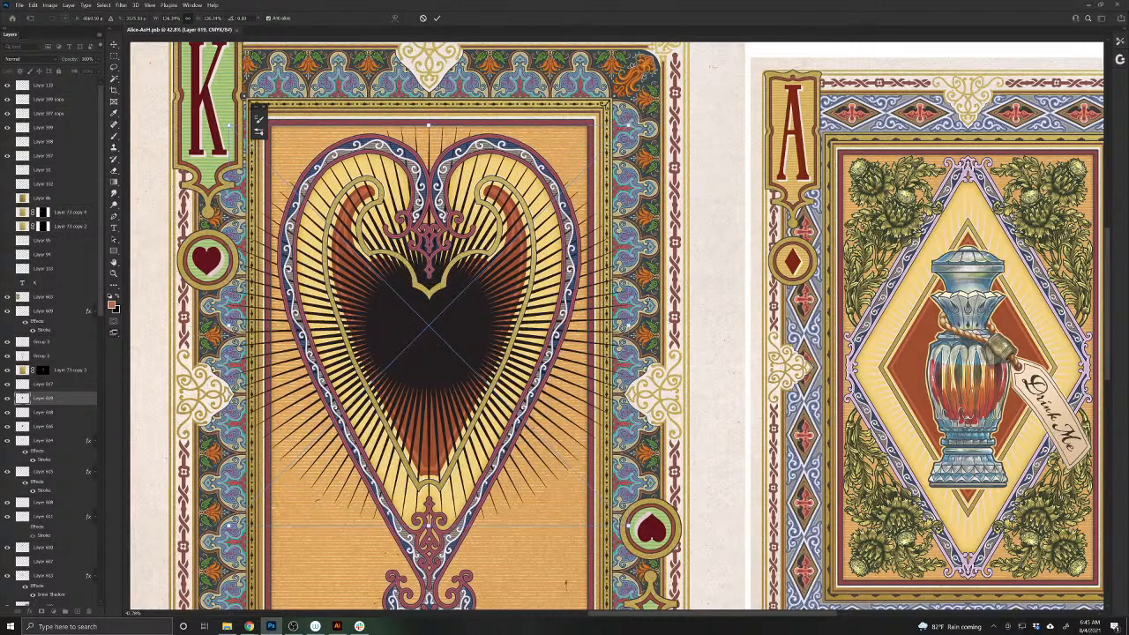
drag(608, 326, 556, 323)
drag(445, 362, 443, 315)
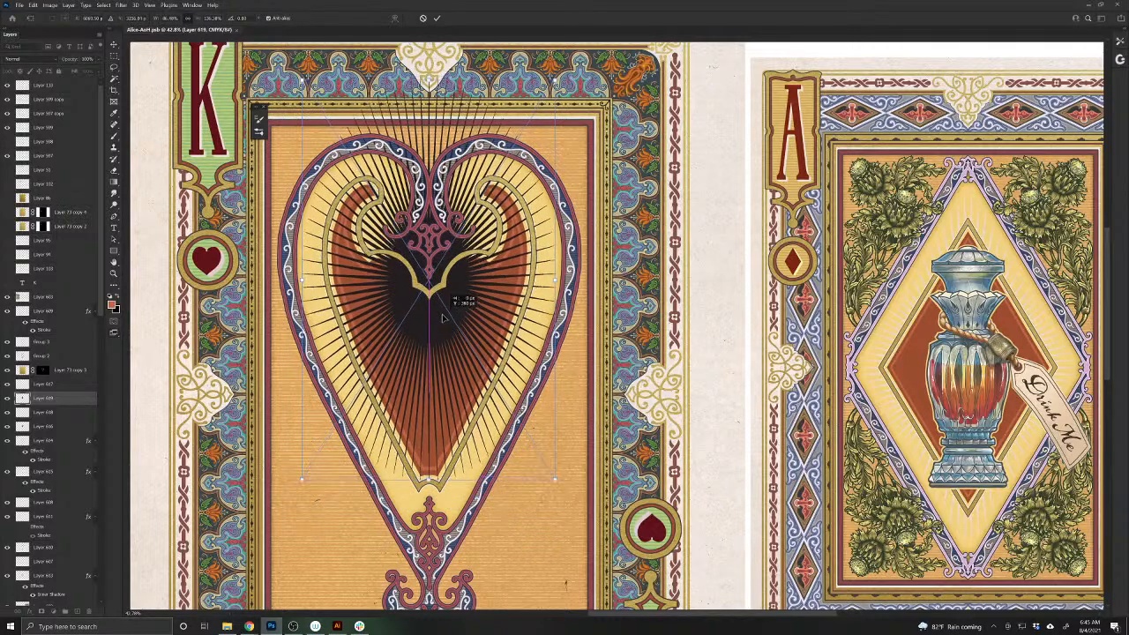
drag(429, 477, 428, 520)
drag(432, 414, 430, 399)
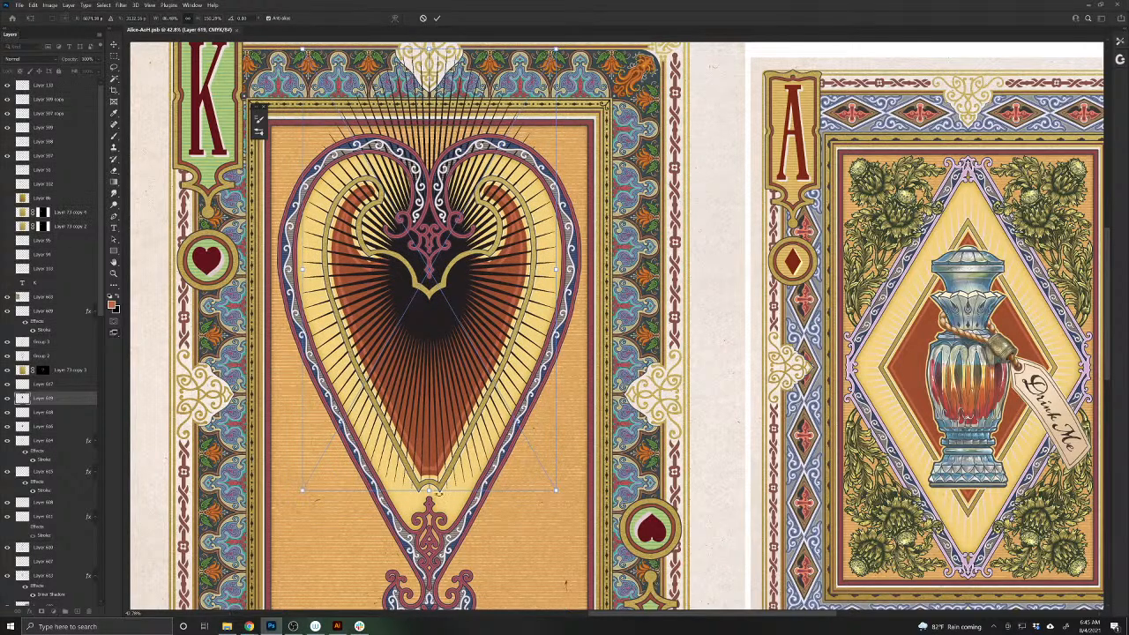
drag(430, 488, 429, 514)
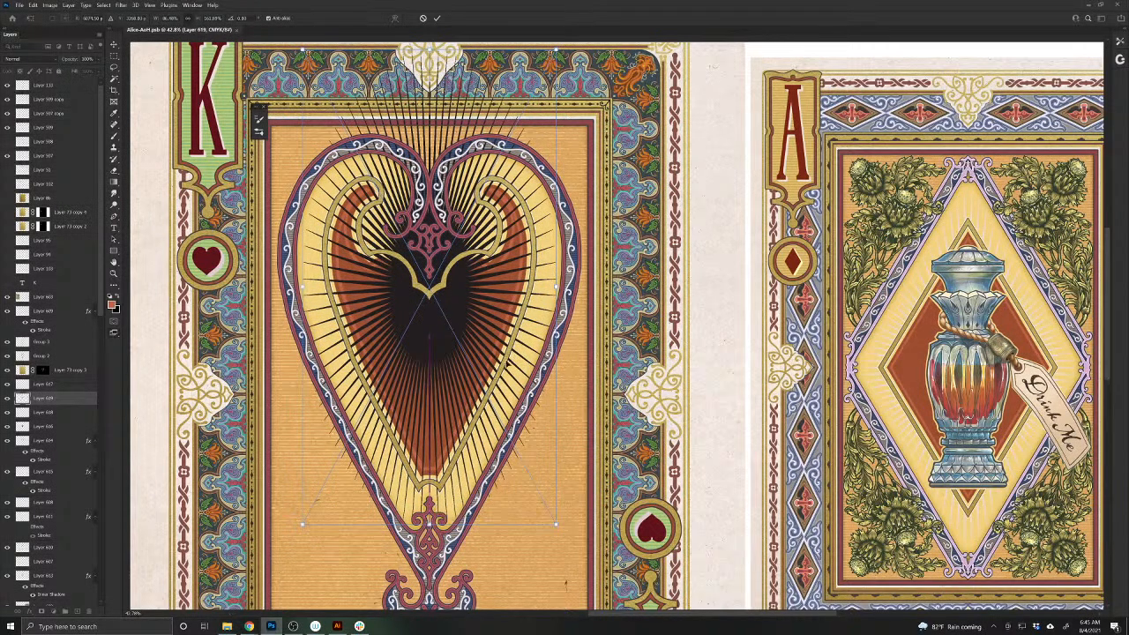
drag(427, 85, 473, 81)
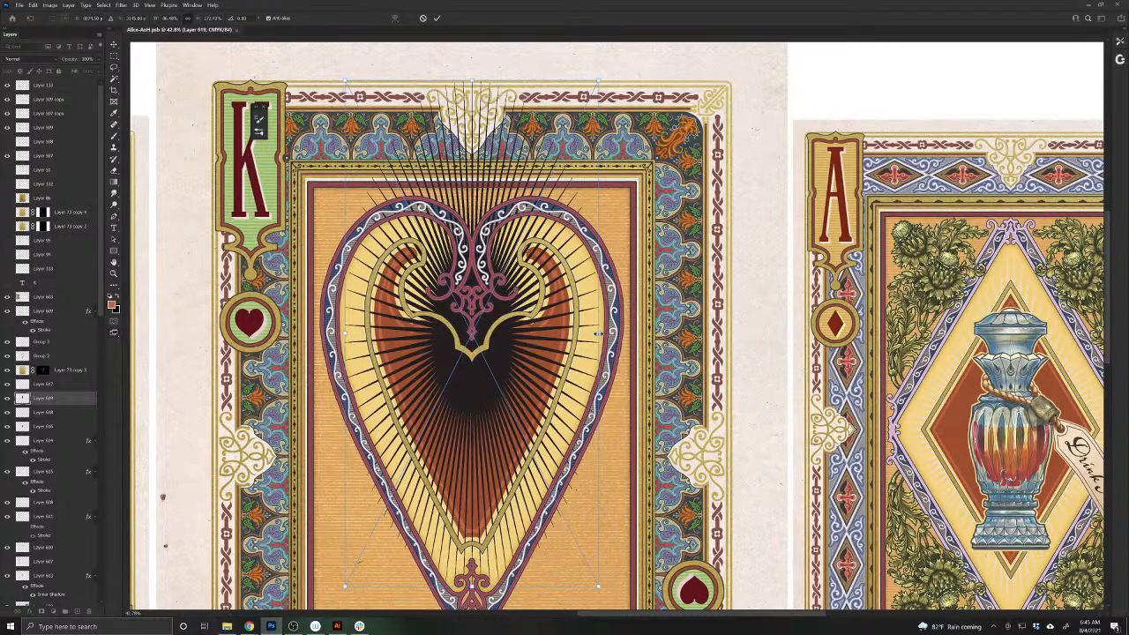
drag(598, 333, 599, 334)
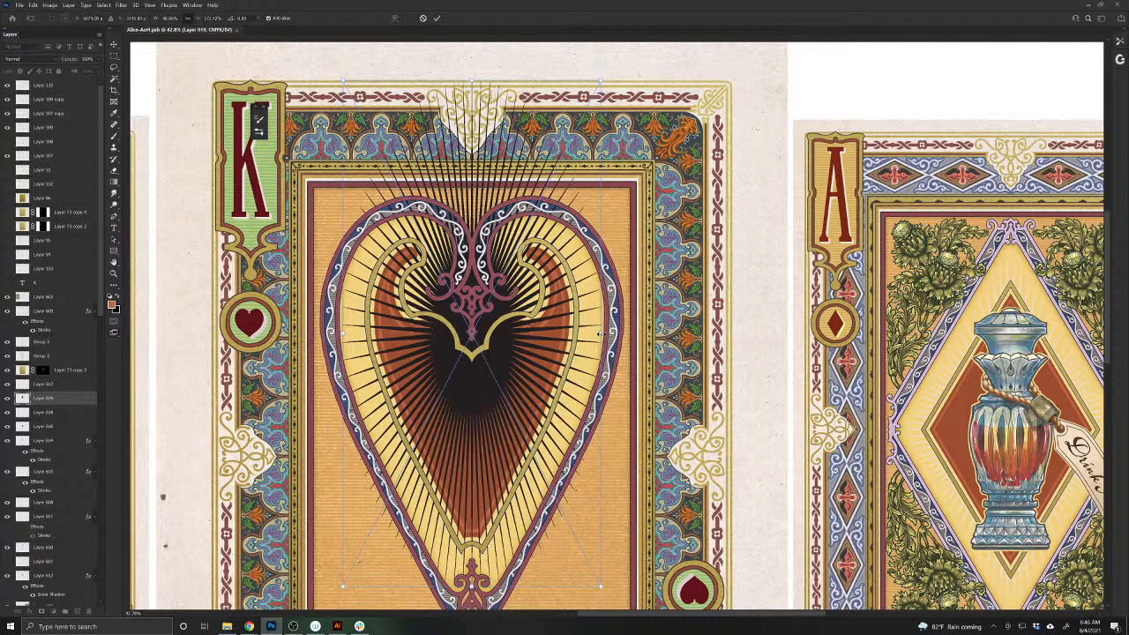
key(Return)
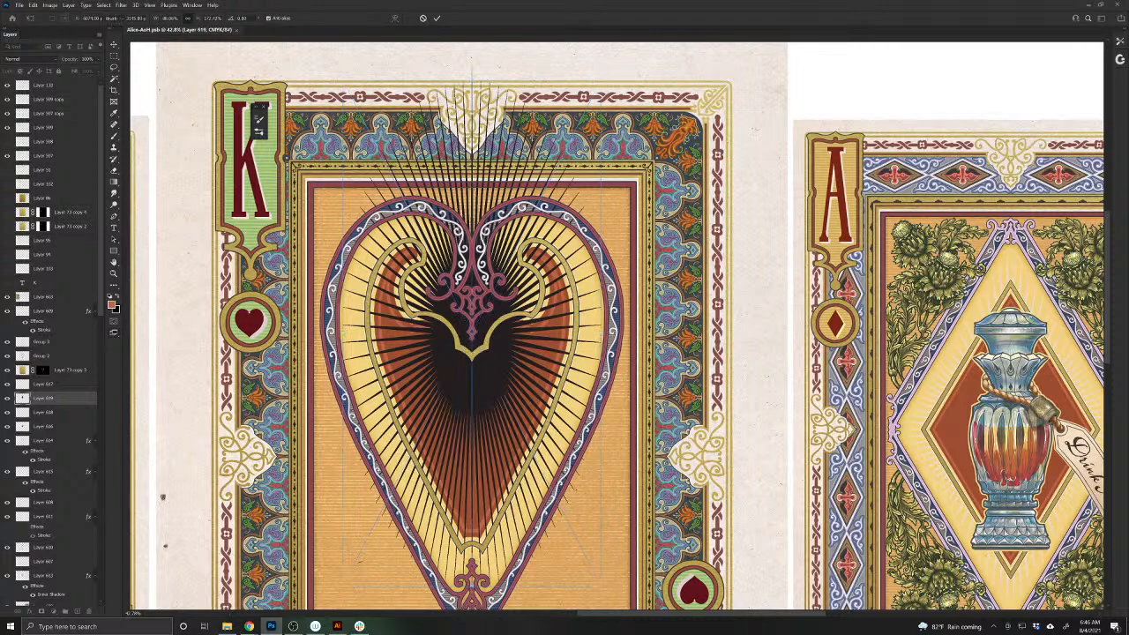
- Apply the sunburst reshaping, then squash its upper rays vertically to about 61% so they end near the top of the heart panel
key(m)
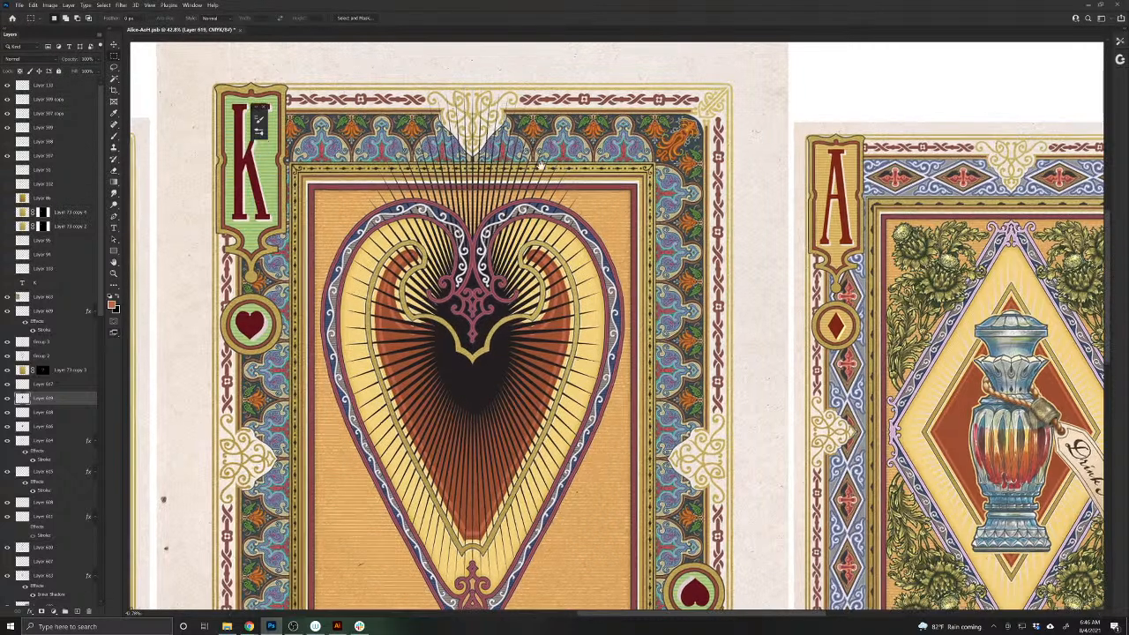
scroll(258, 119, up, 1)
drag(284, 89, 710, 353)
key(ctrl+t)
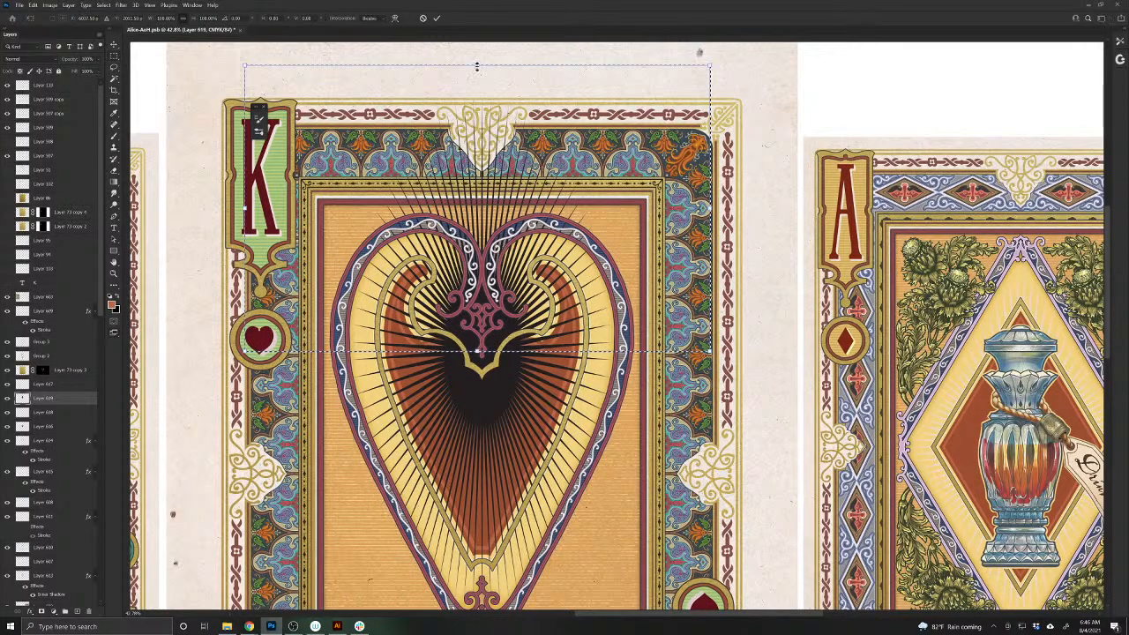
drag(478, 65, 491, 176)
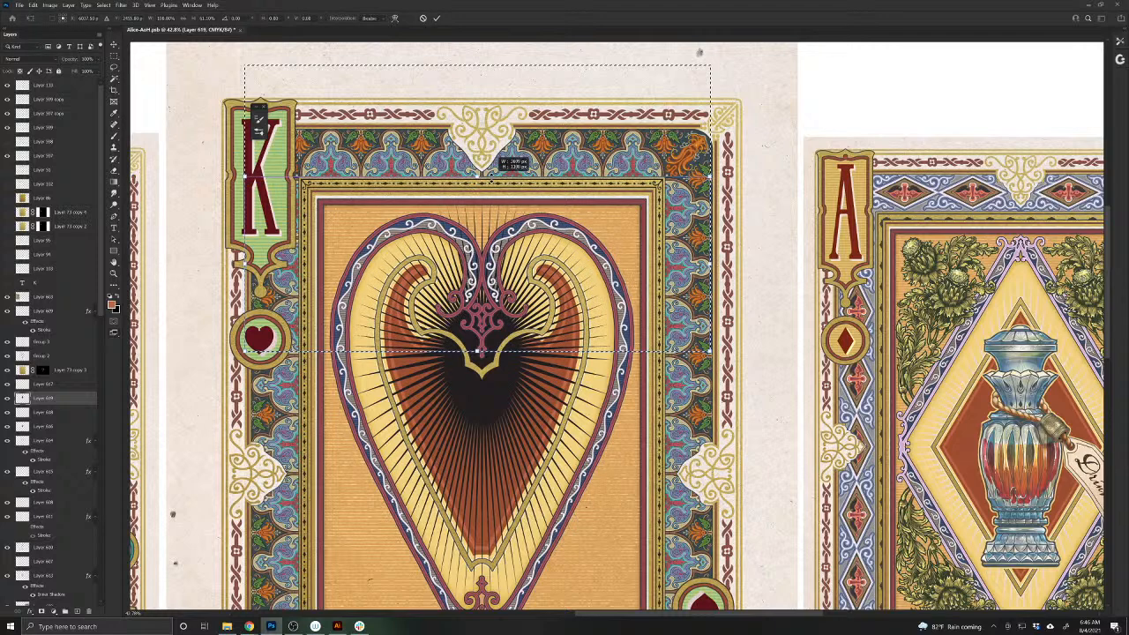
key(Return)
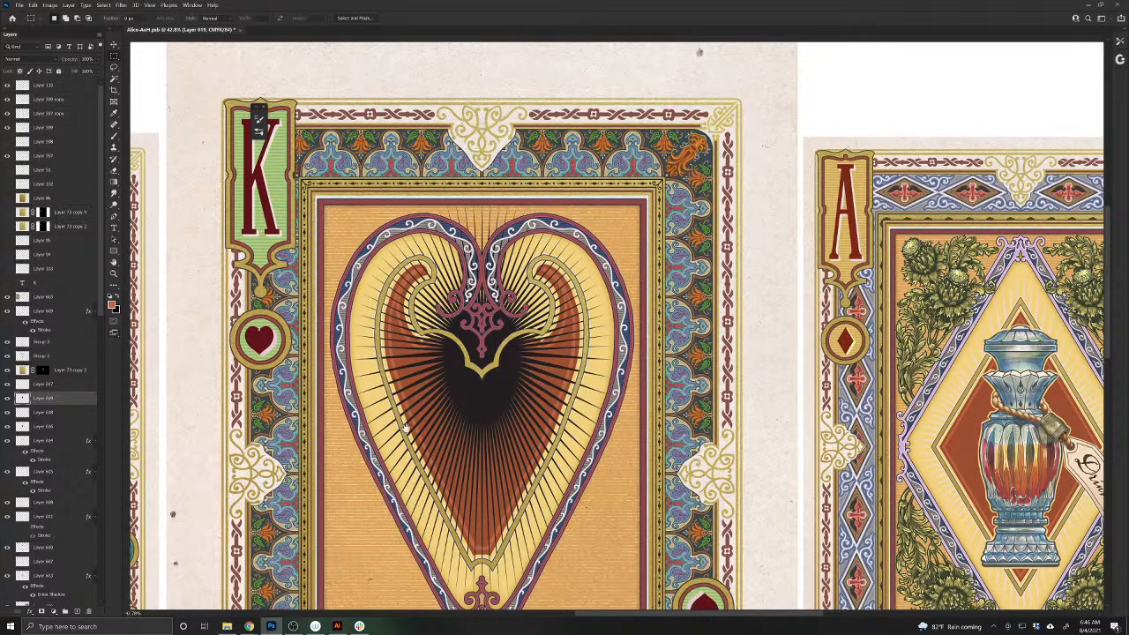
- Hide the black sunburst and fill its selected outline on a new layer with the pale pink sampled from the ace of diamonds' rays
drag(404, 429, 427, 369)
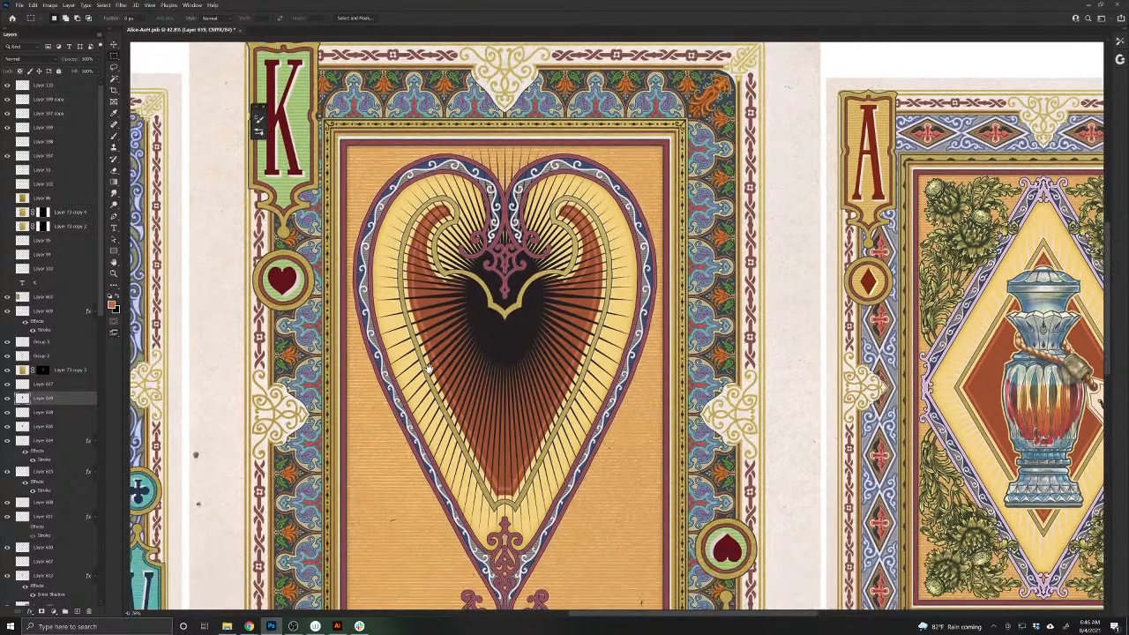
click(8, 398)
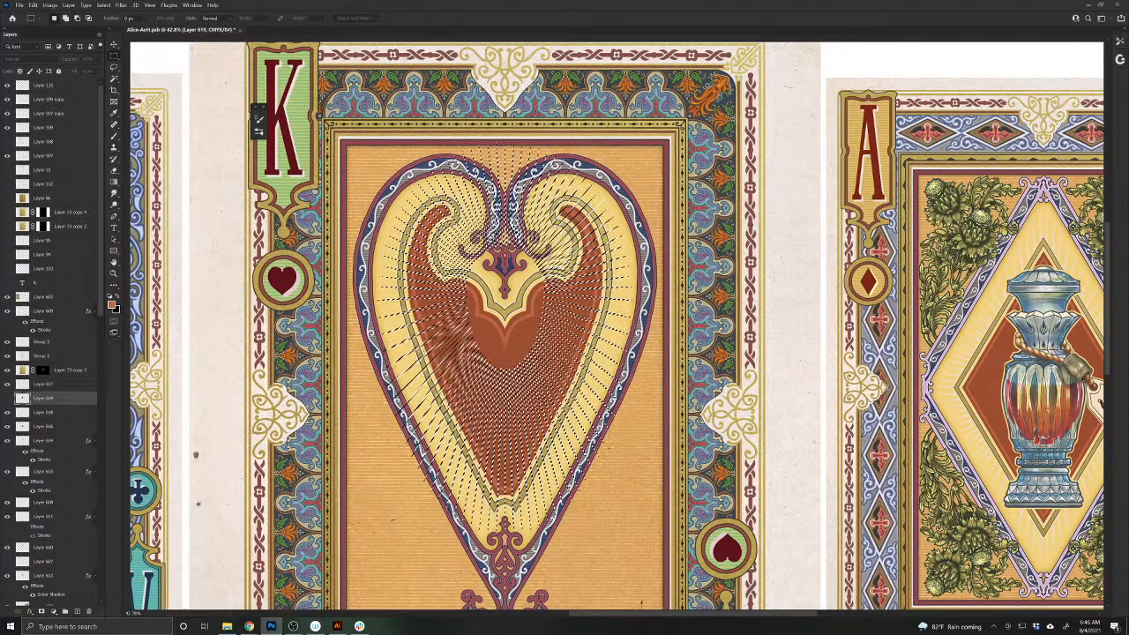
key(b)
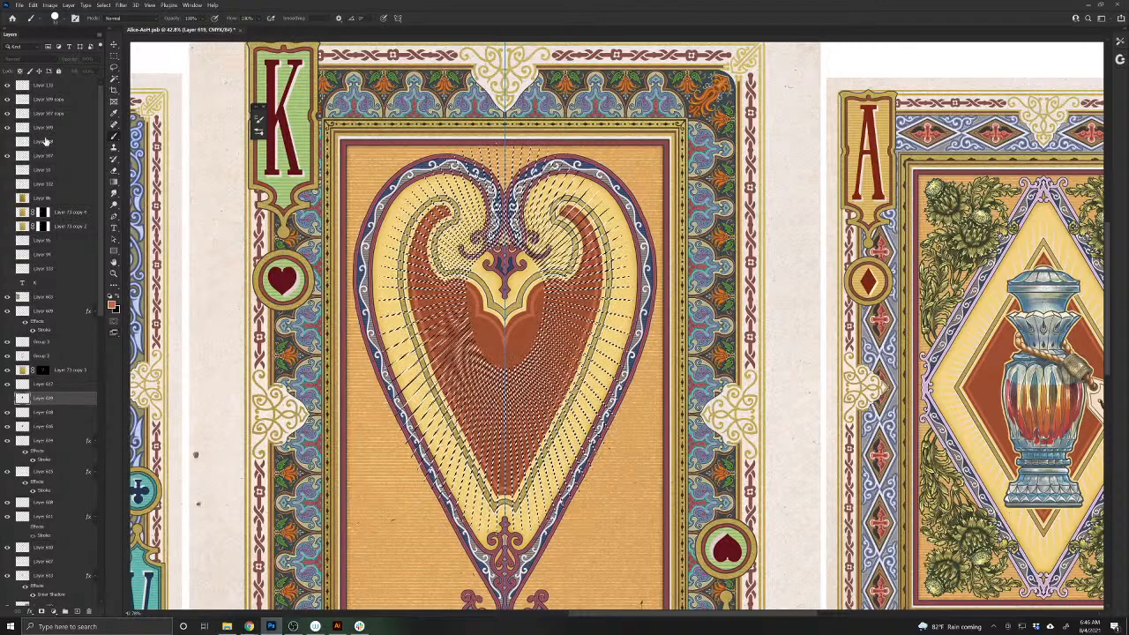
key(ctrl+shift+alt+n)
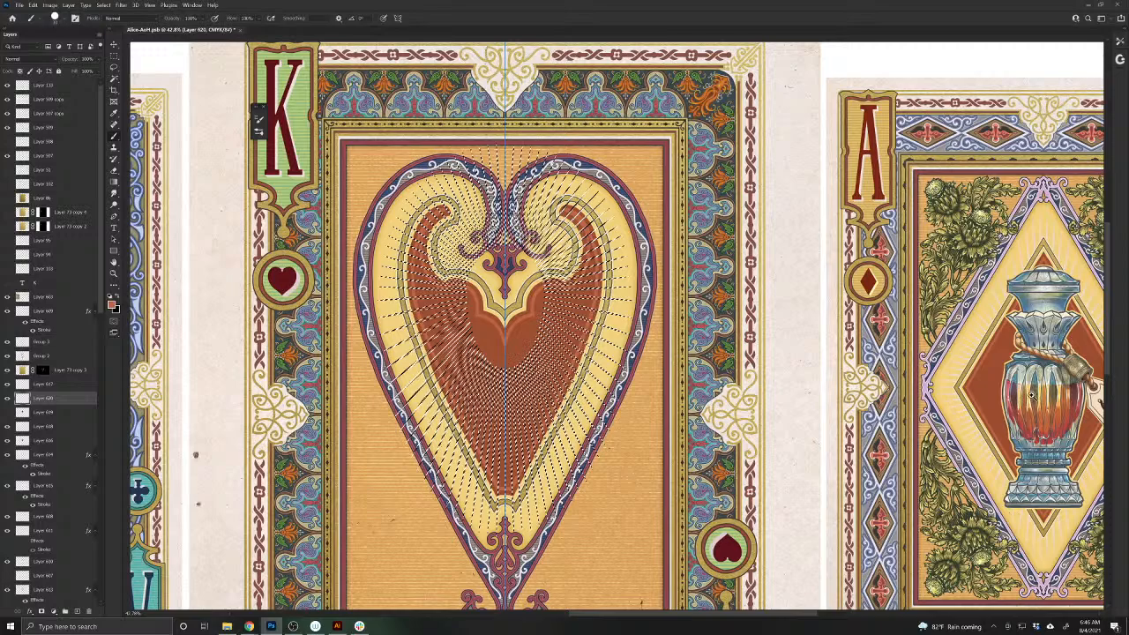
scroll(1041, 404, up, 6)
scroll(1014, 353, down, 2)
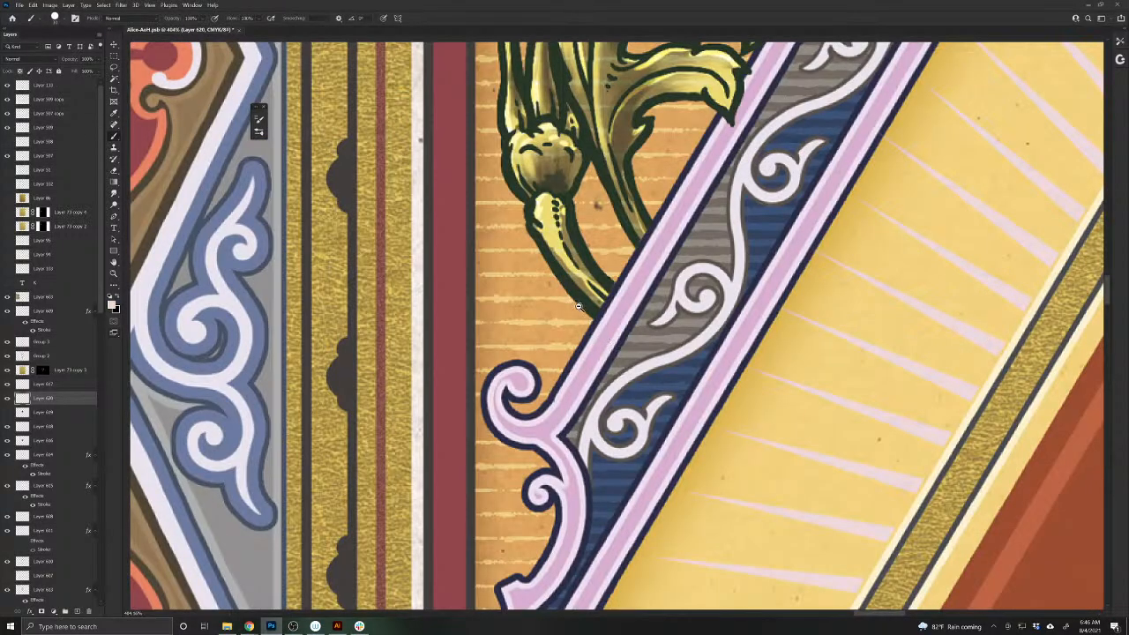
scroll(556, 275, down, 2)
scroll(551, 267, down, 10)
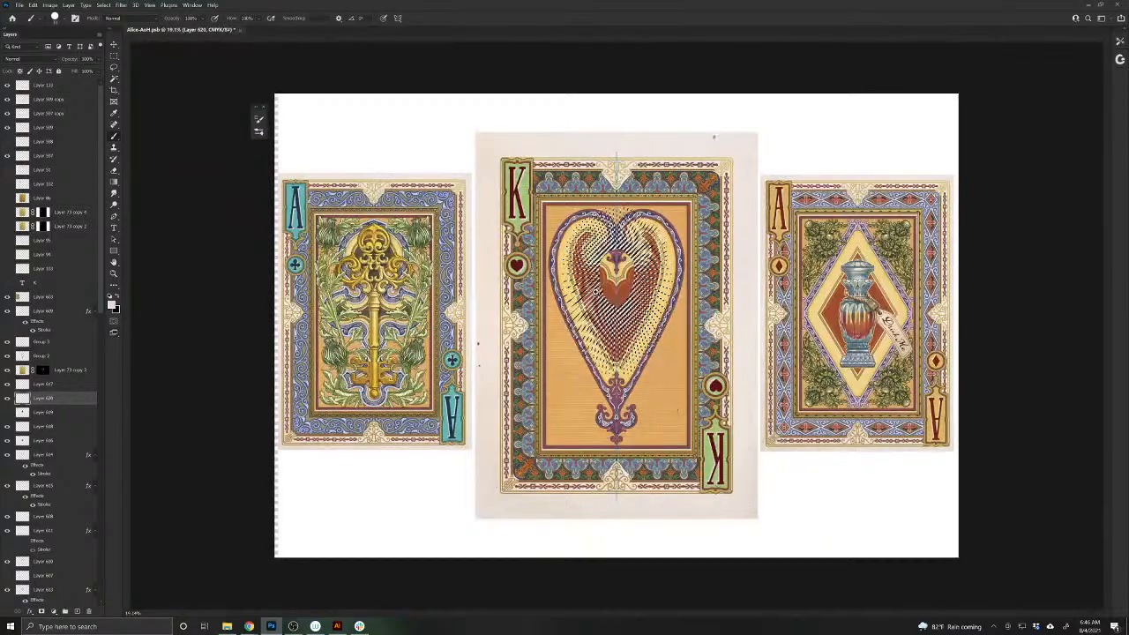
scroll(604, 292, up, 6)
scroll(621, 309, up, 1)
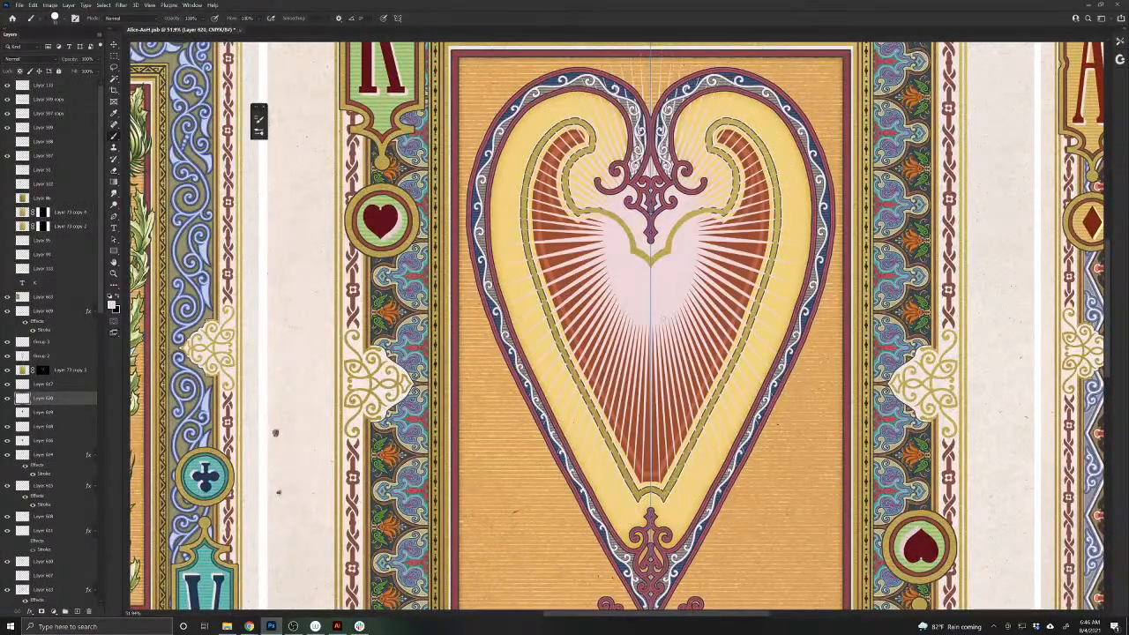
- Move the pale sunburst layer beneath the rust-brown heart fill and set its blend mode to Overlay
key(v)
drag(51, 405, 48, 443)
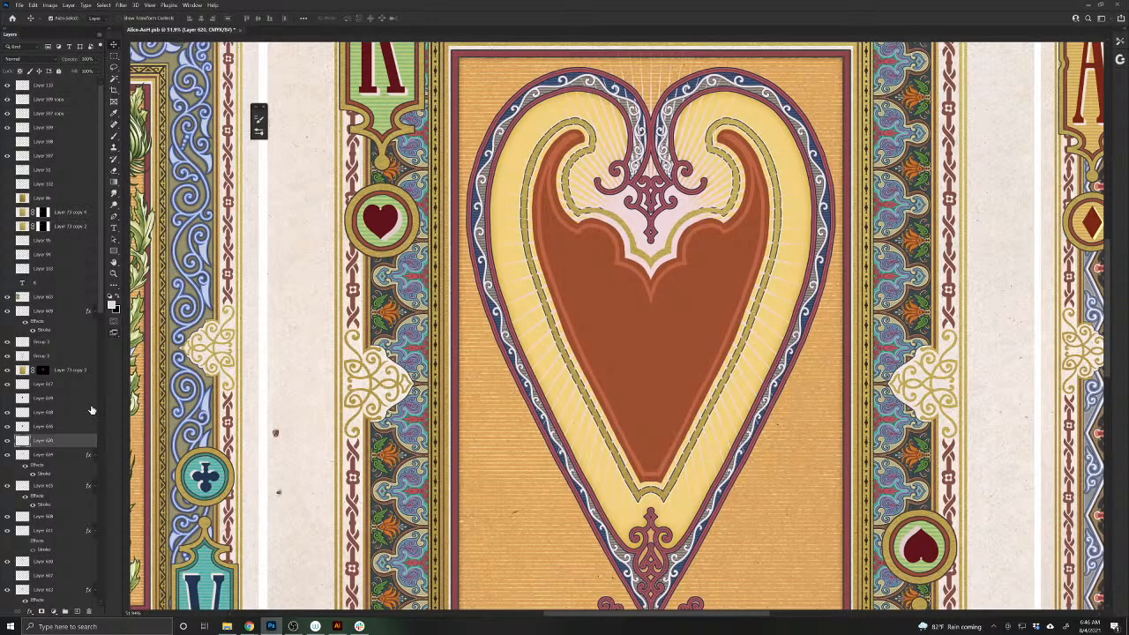
click(30, 58)
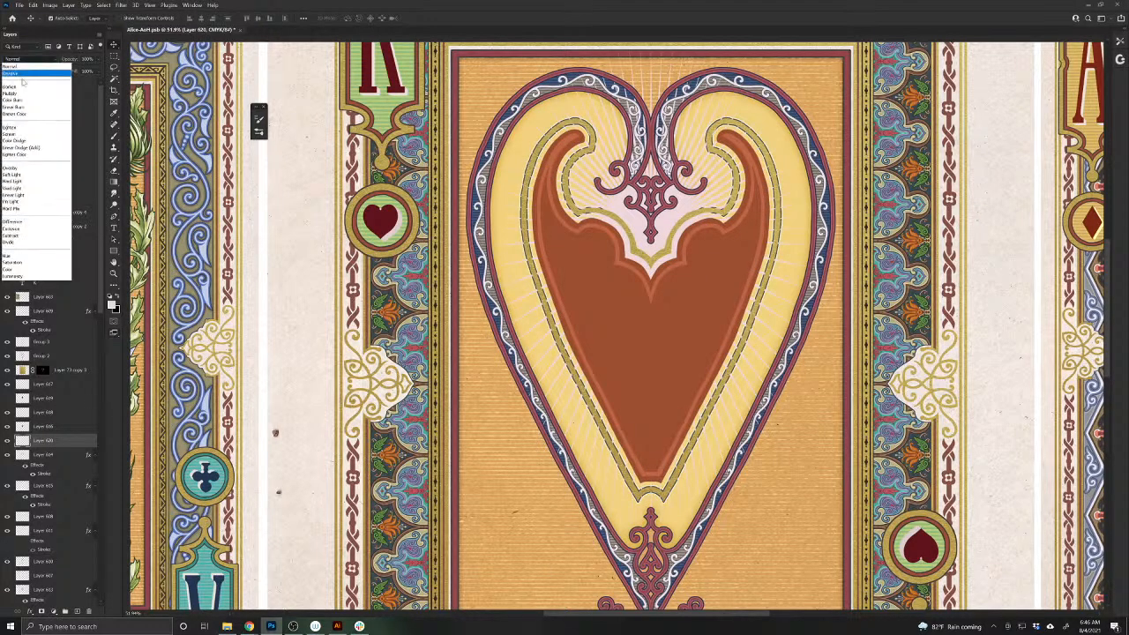
click(7, 168)
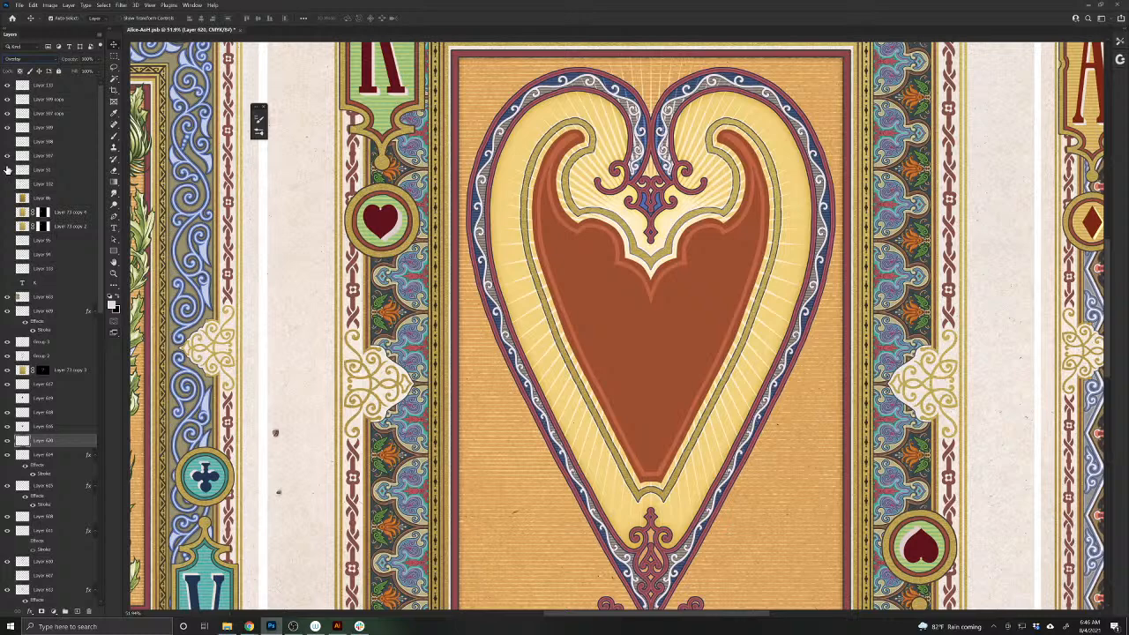
- Select the area inside the ornate heart border with the Magic Wand and trim away the sunburst rays outside it
ctrl+click(529, 372)
click(113, 79)
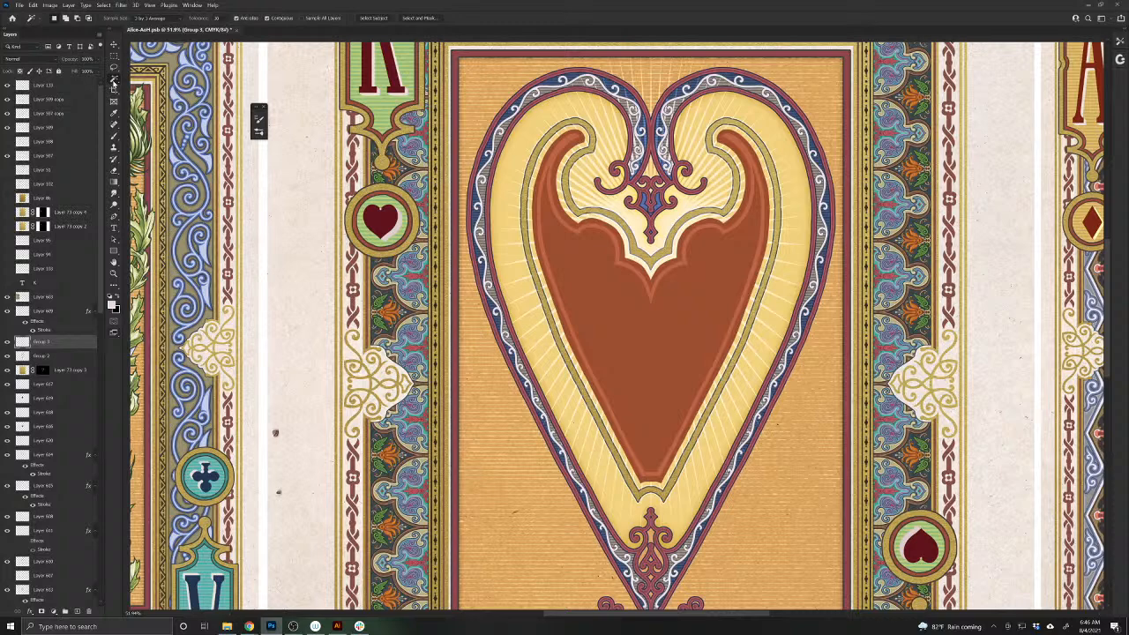
click(500, 266)
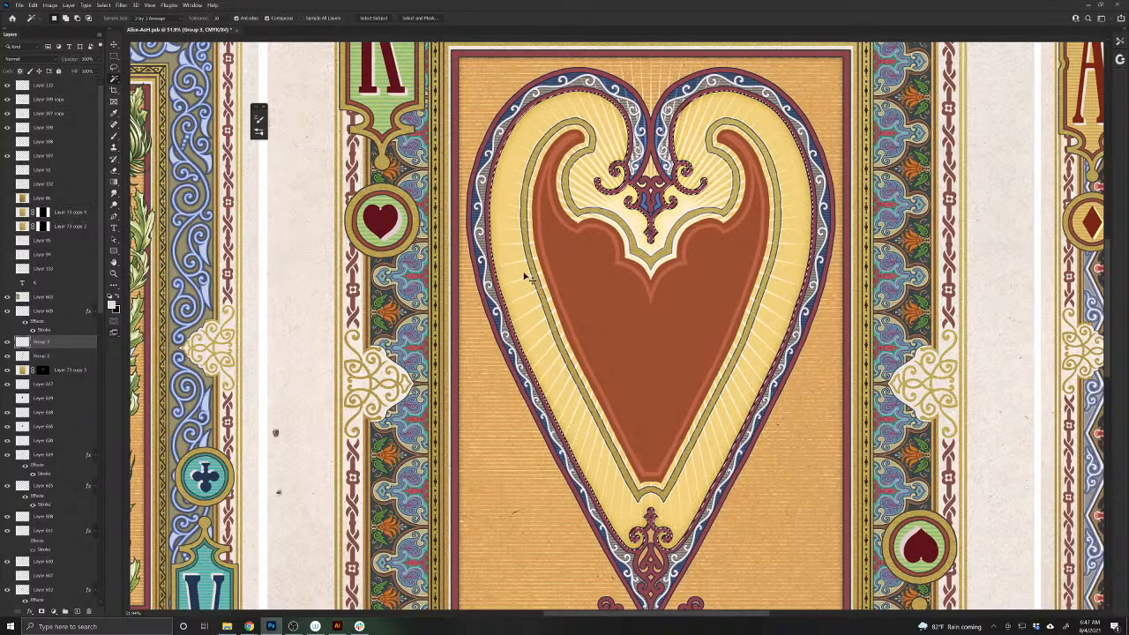
key(v)
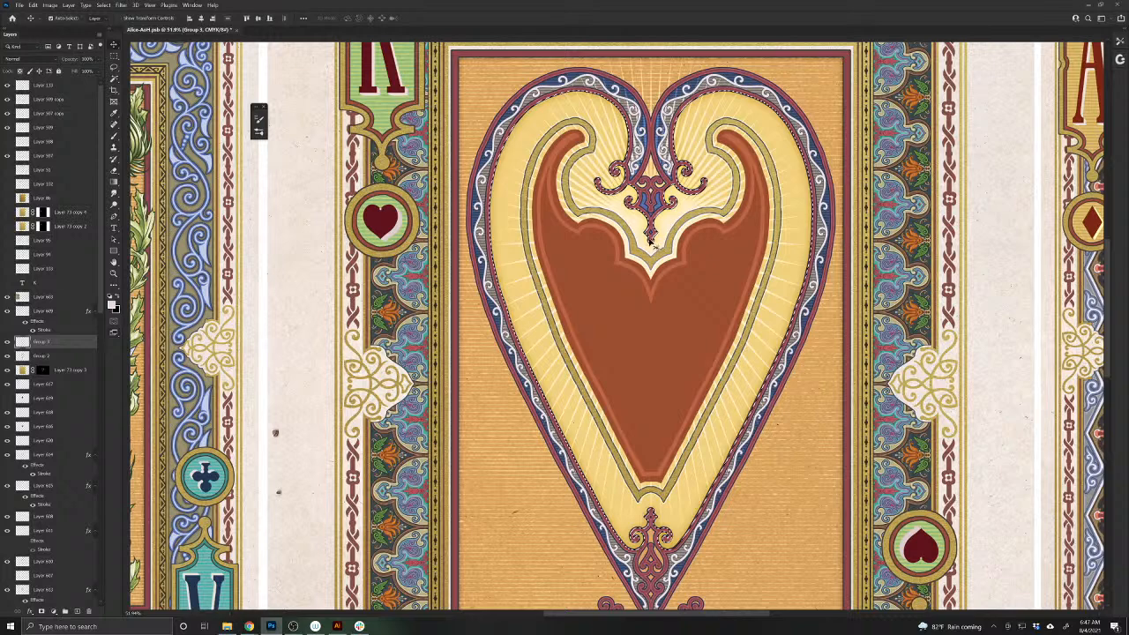
click(628, 228)
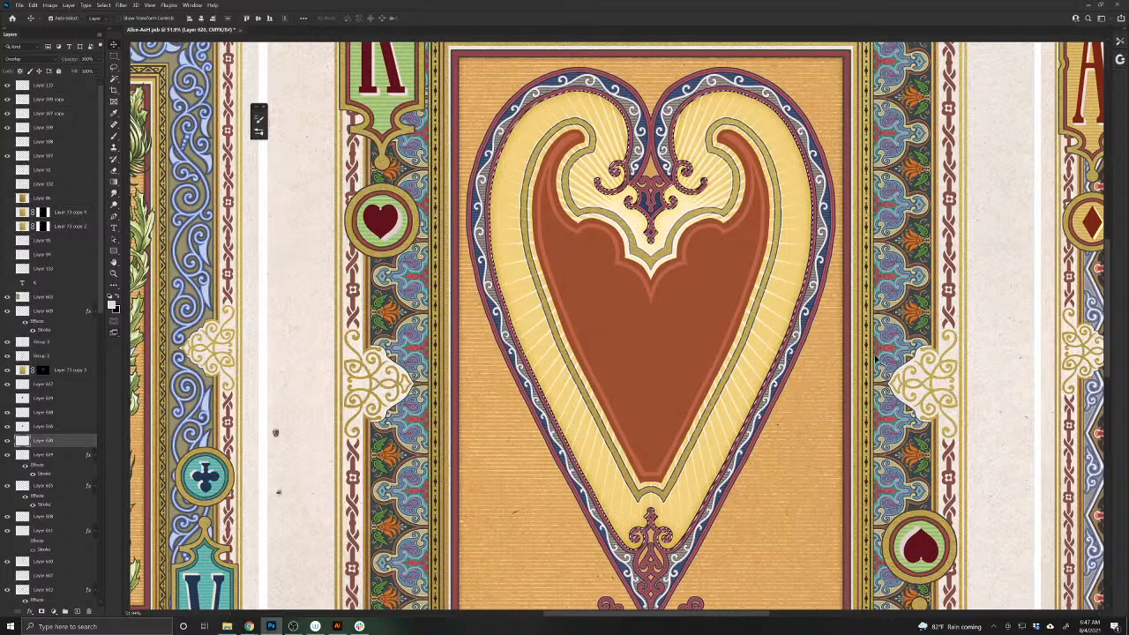
drag(877, 362, 673, 335)
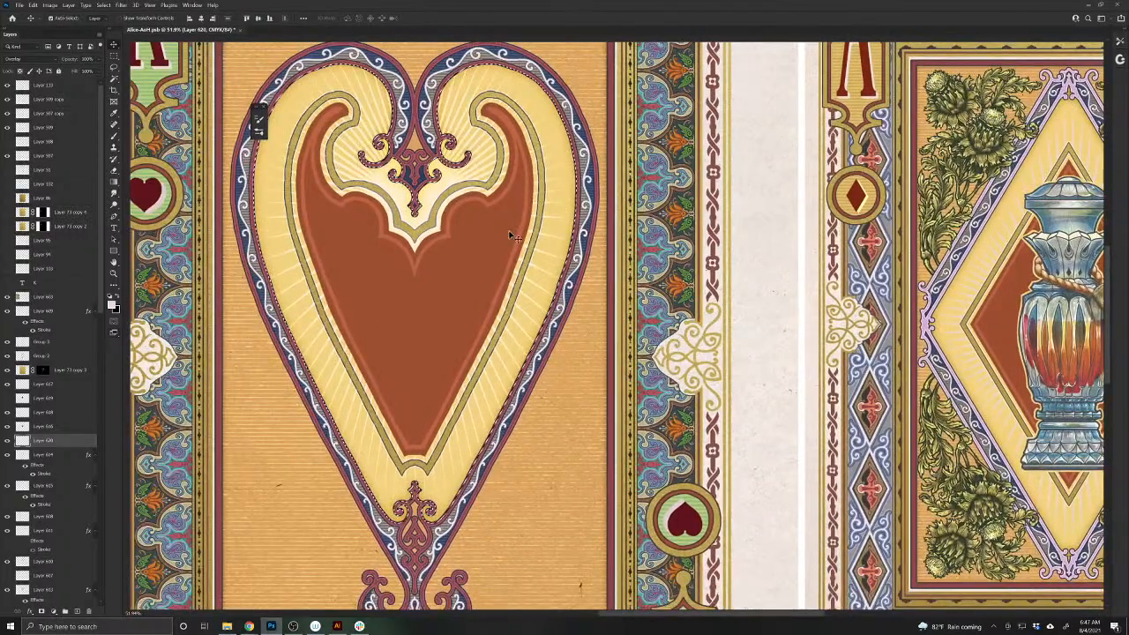
click(538, 244)
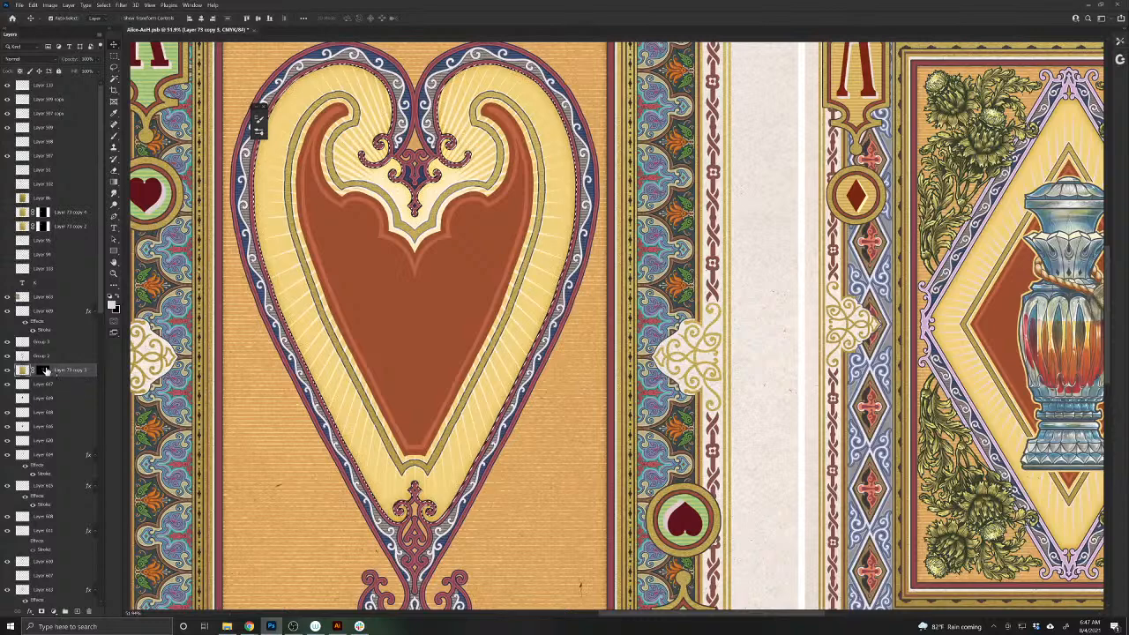
click(42, 371)
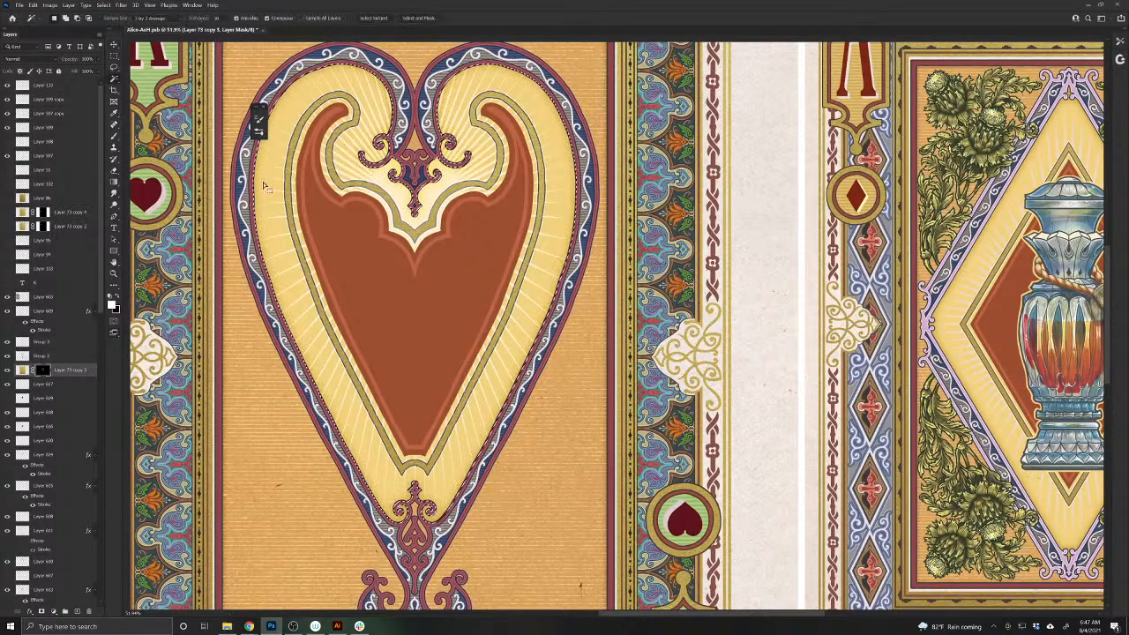
key(w)
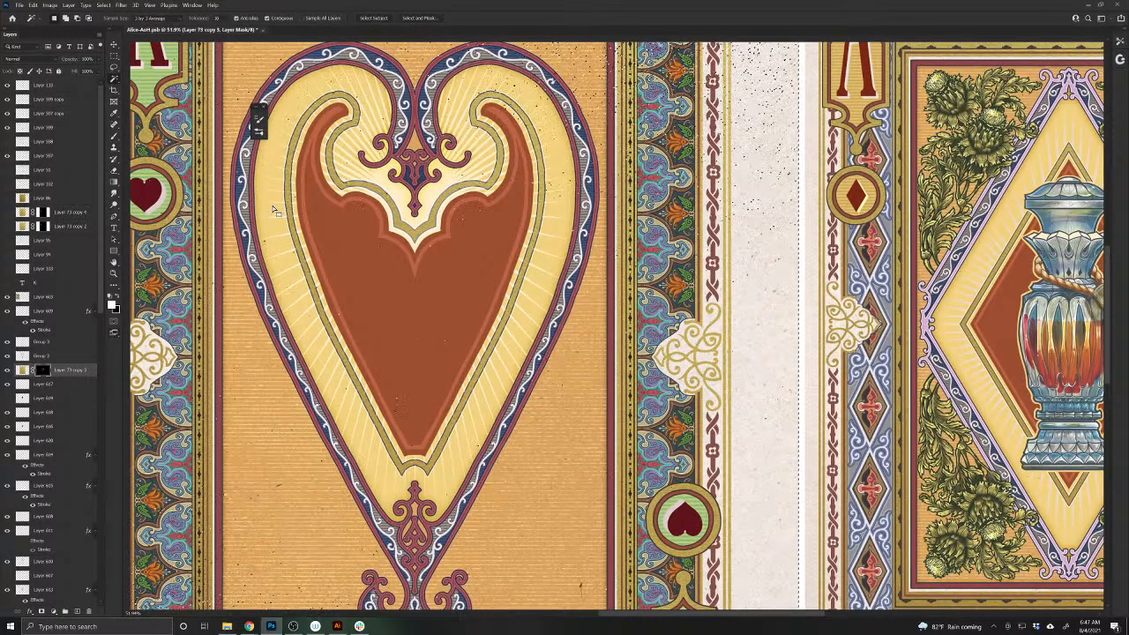
ctrl+click(237, 256)
ctrl+click(275, 236)
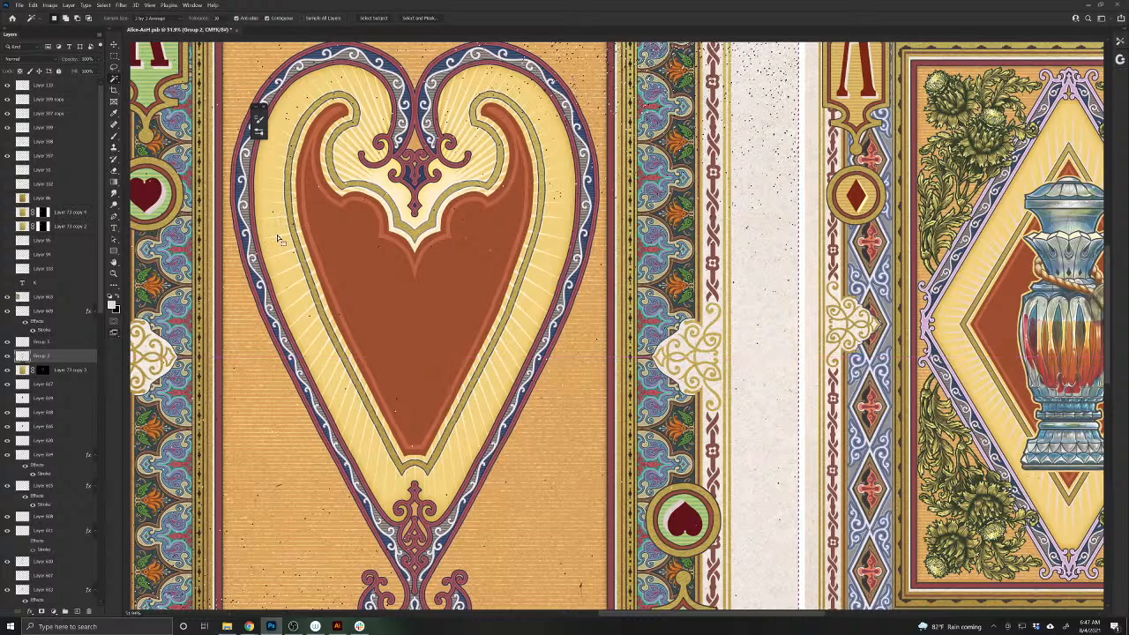
key(ctrl+d)
click(275, 236)
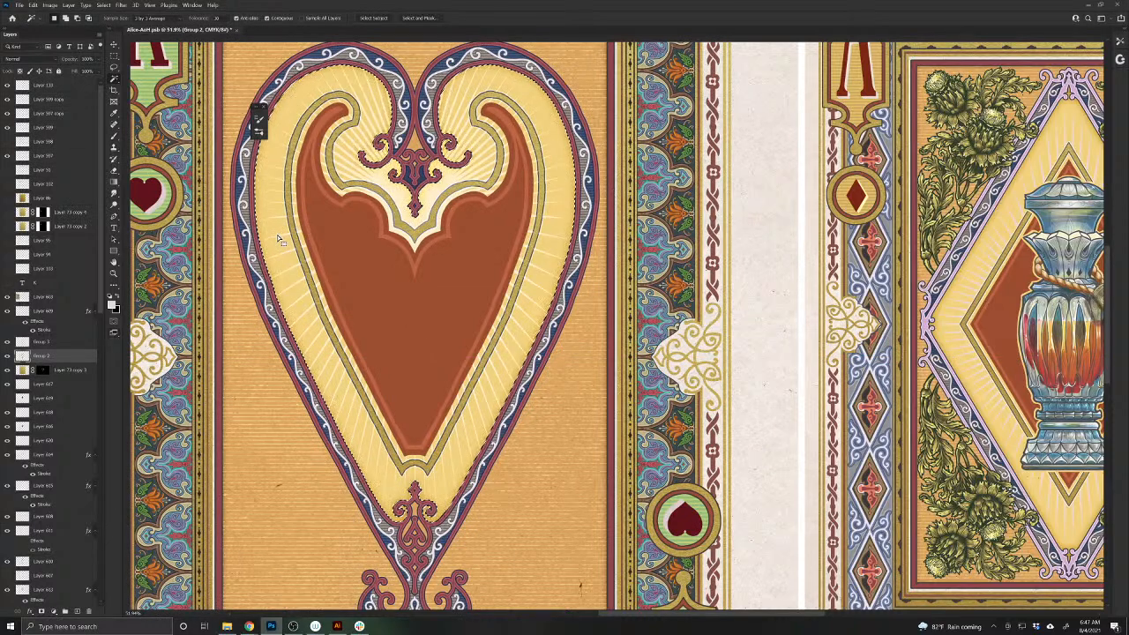
click(17, 387)
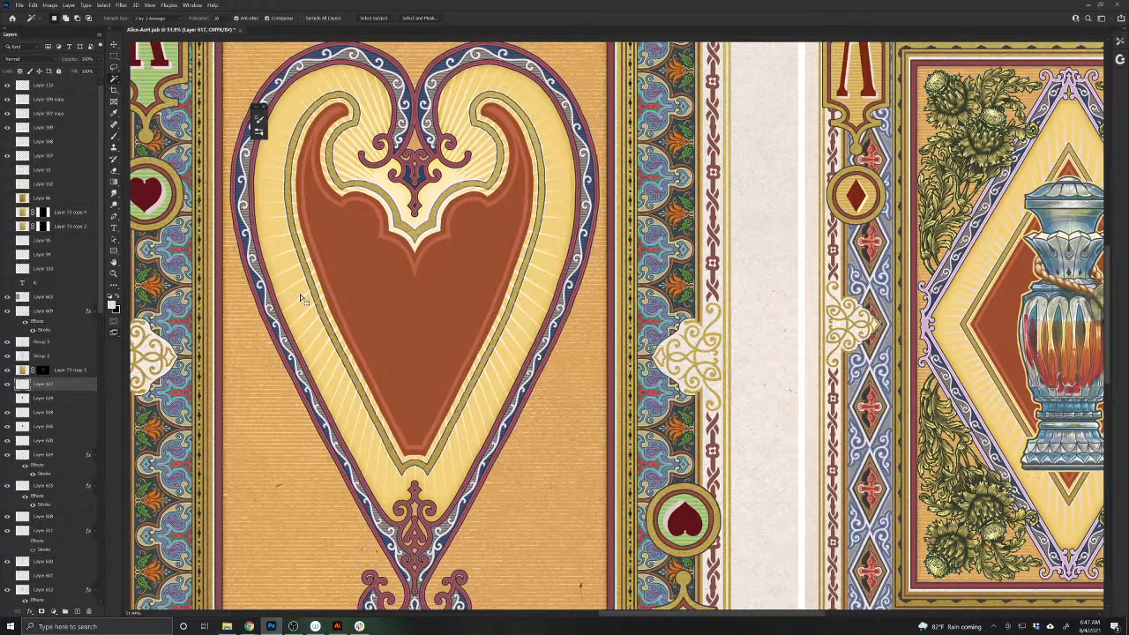
- Load the gold heart frame's mask as a selection and expand it twice, the second time by 5 pixels
click(40, 374)
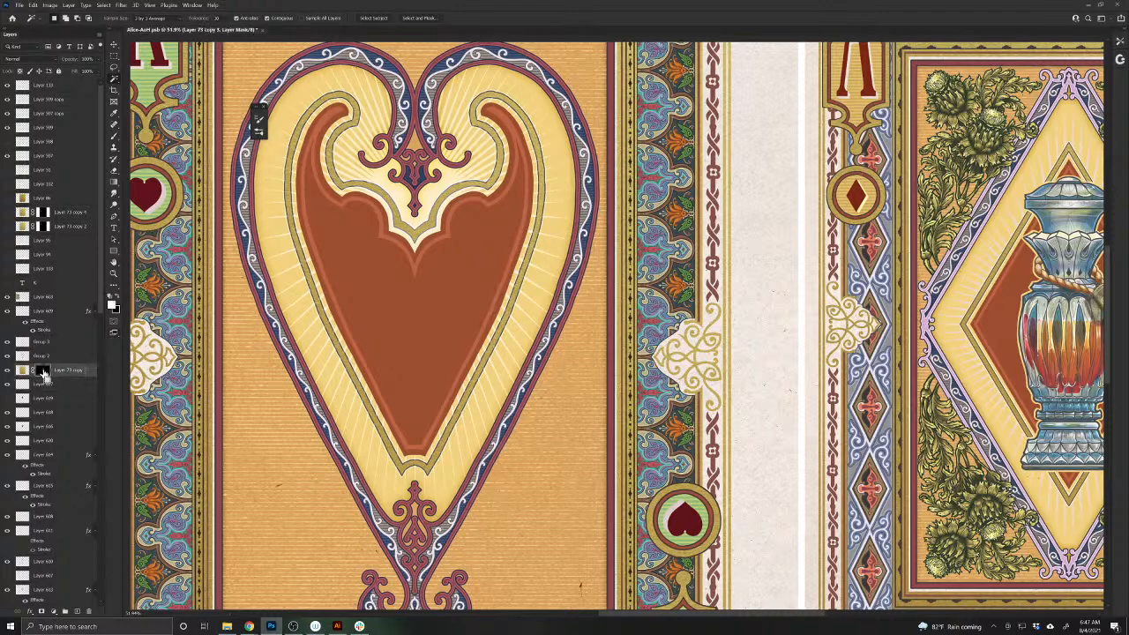
ctrl+click(41, 374)
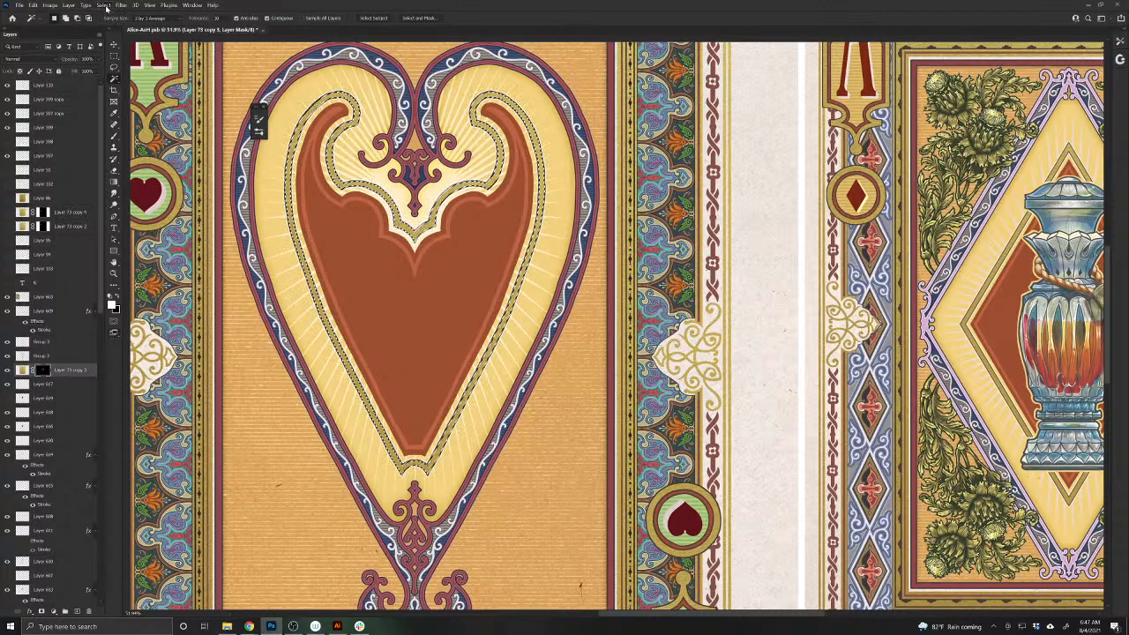
click(104, 5)
mouse_move(110, 131)
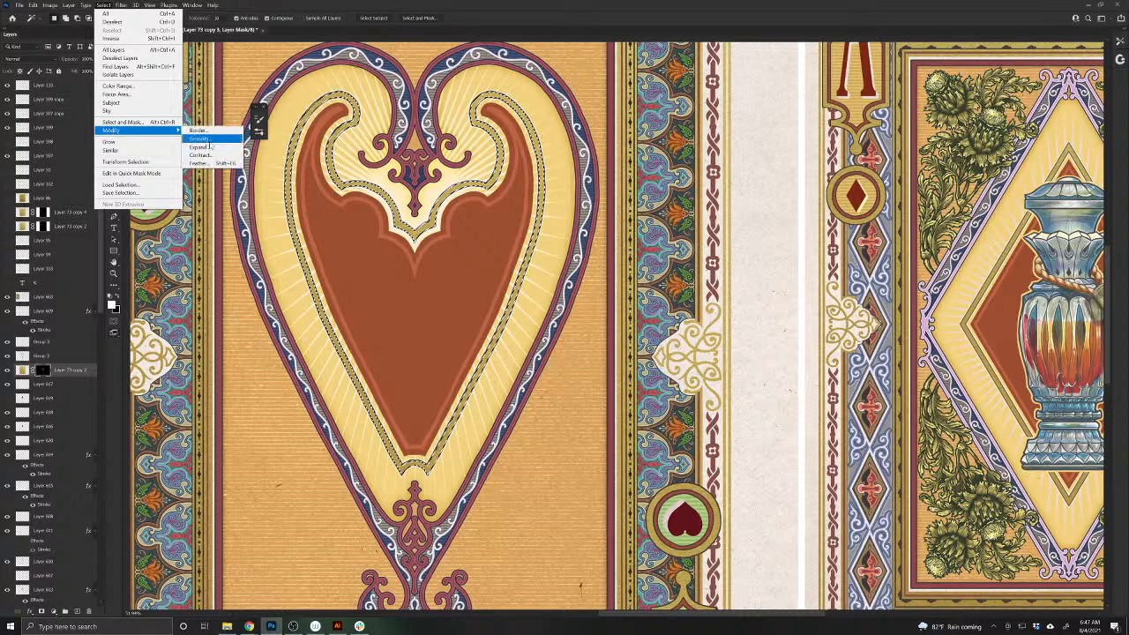
click(202, 147)
text(10)
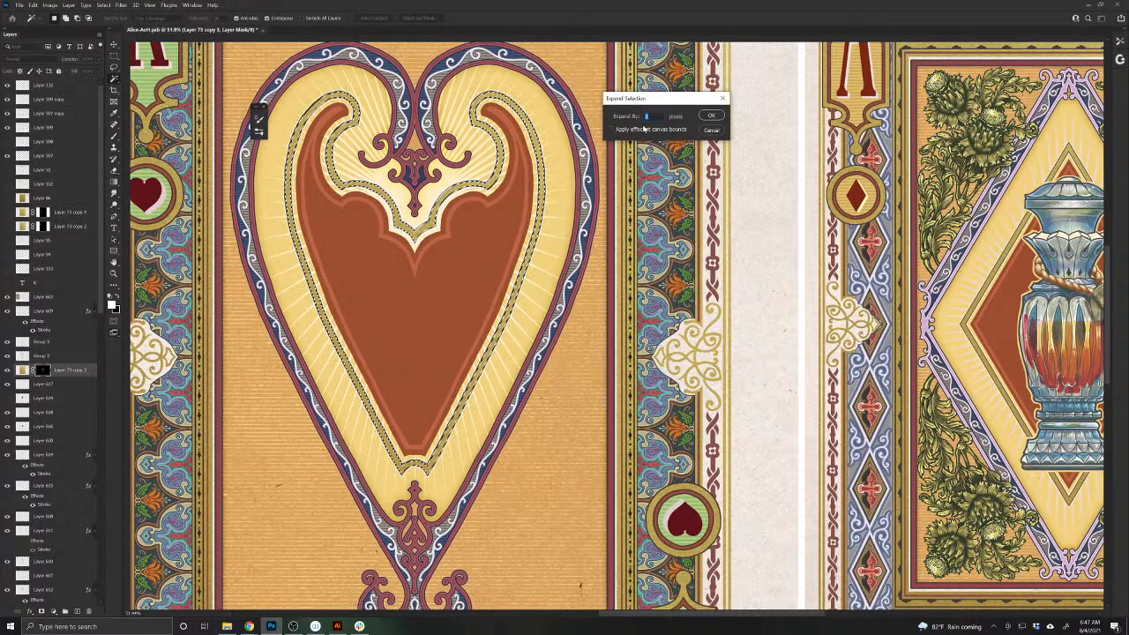
click(713, 116)
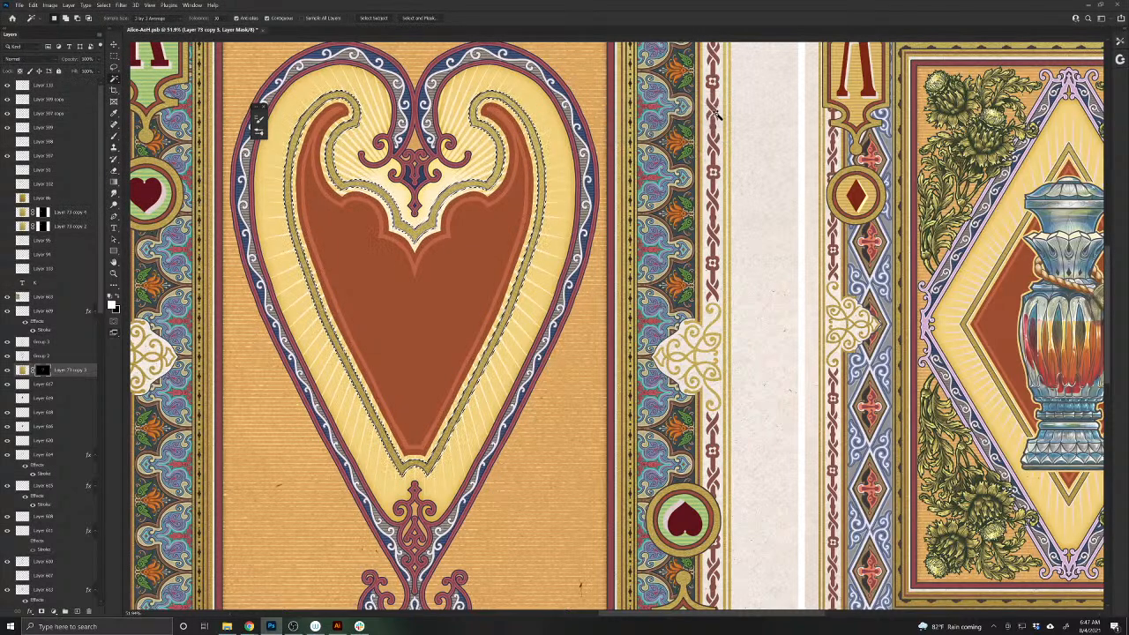
click(104, 6)
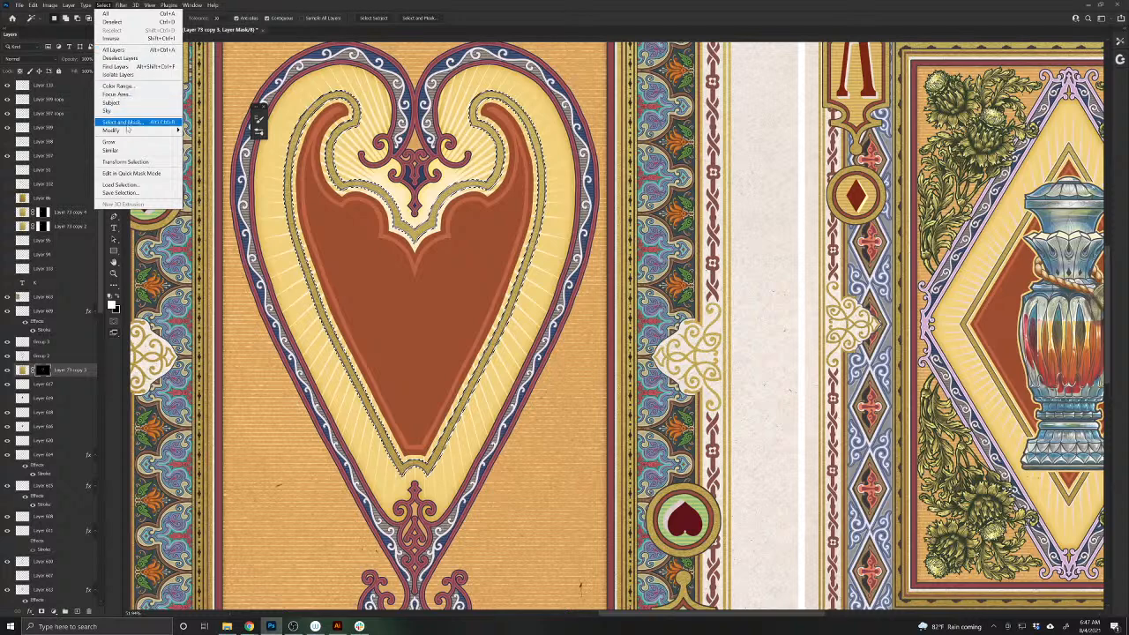
mouse_move(110, 131)
click(234, 147)
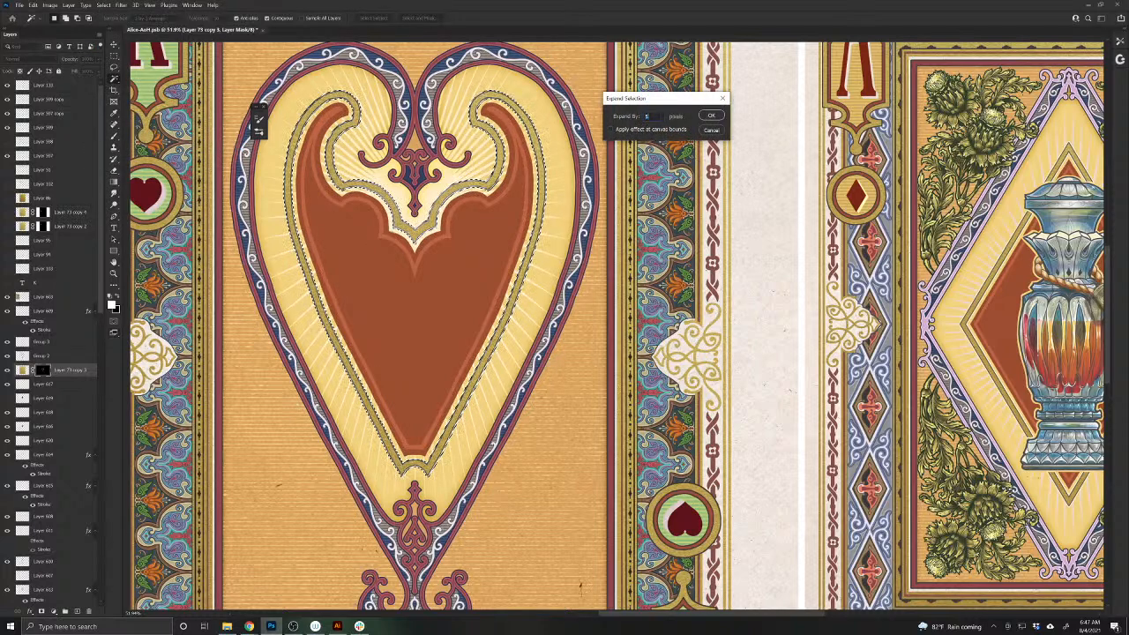
key(Return)
- Clear the sunburst rays within the expanded selection around the gold heart frame and deselect
key(v)
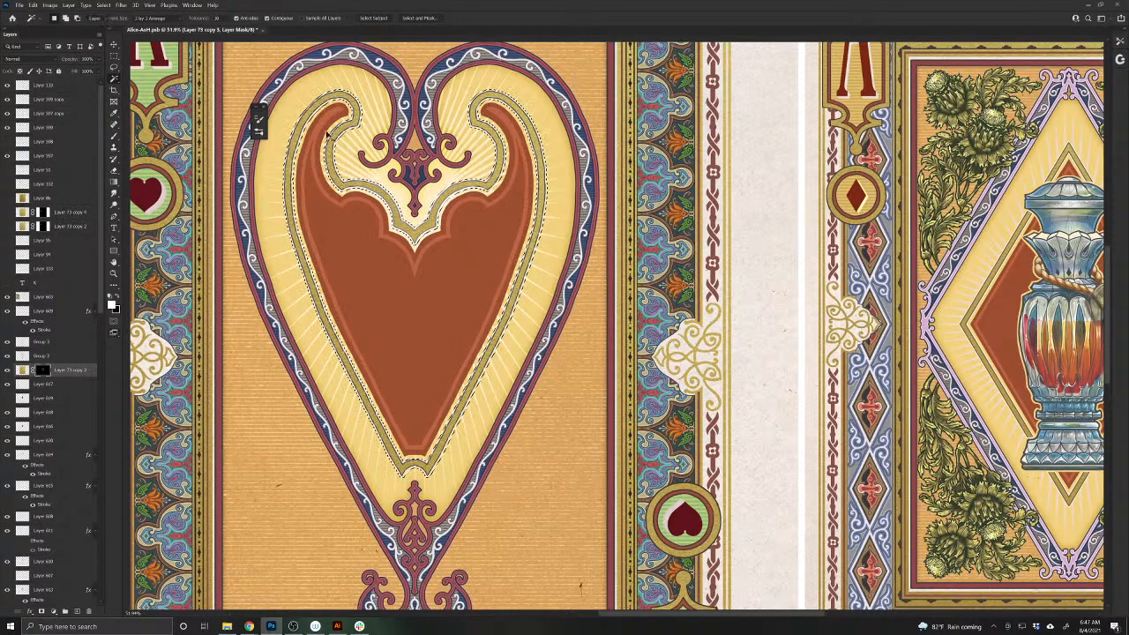
click(433, 196)
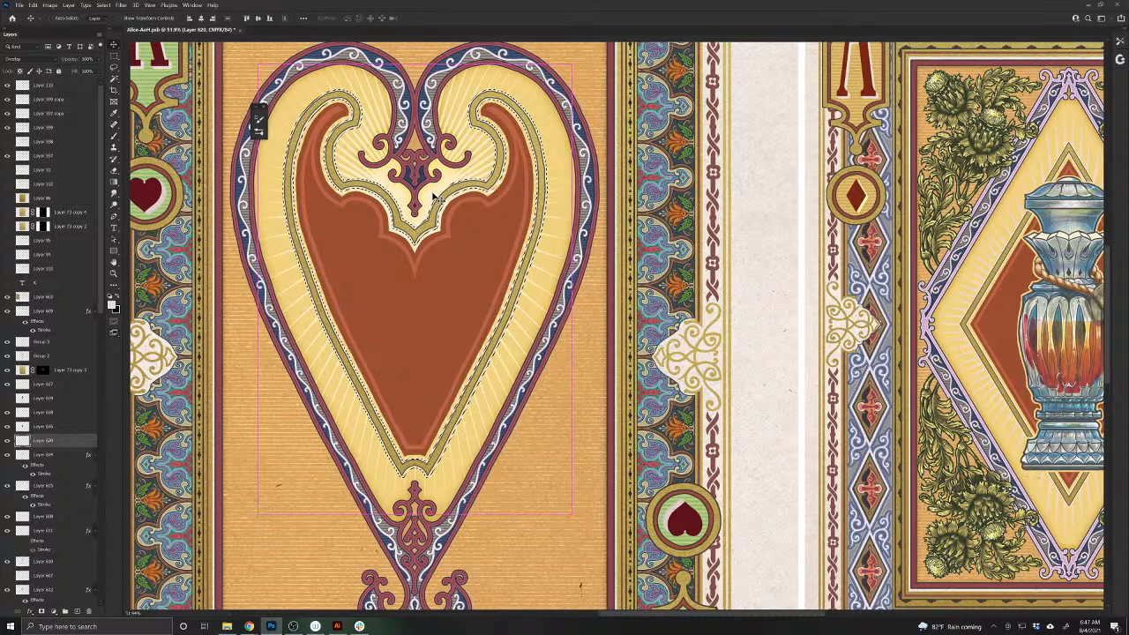
key(ctrl+d)
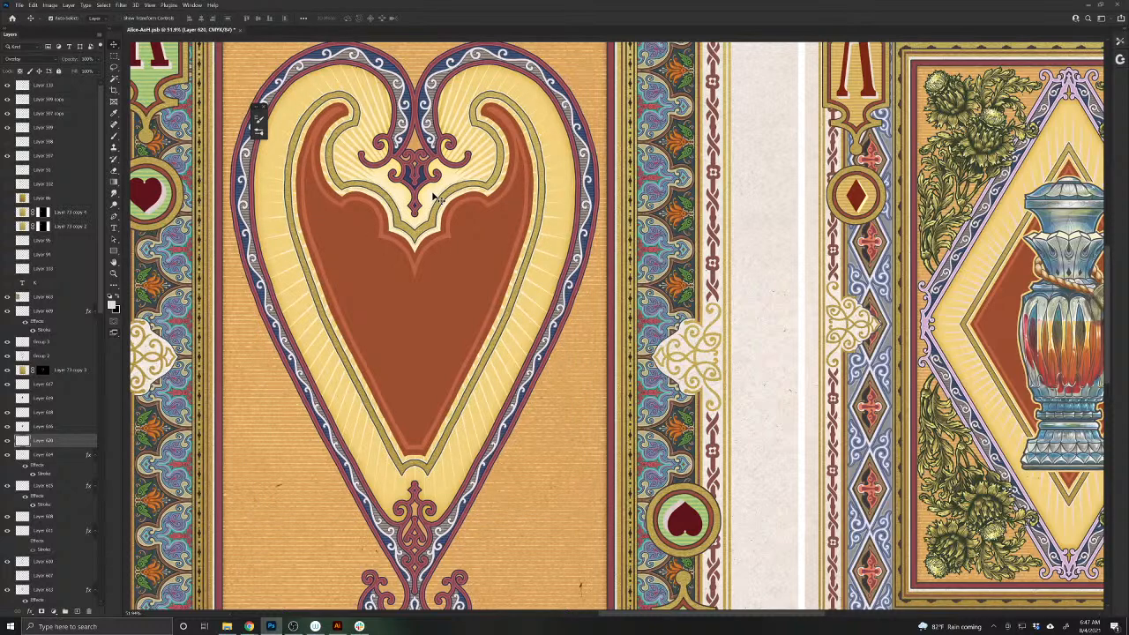
drag(370, 434, 501, 474)
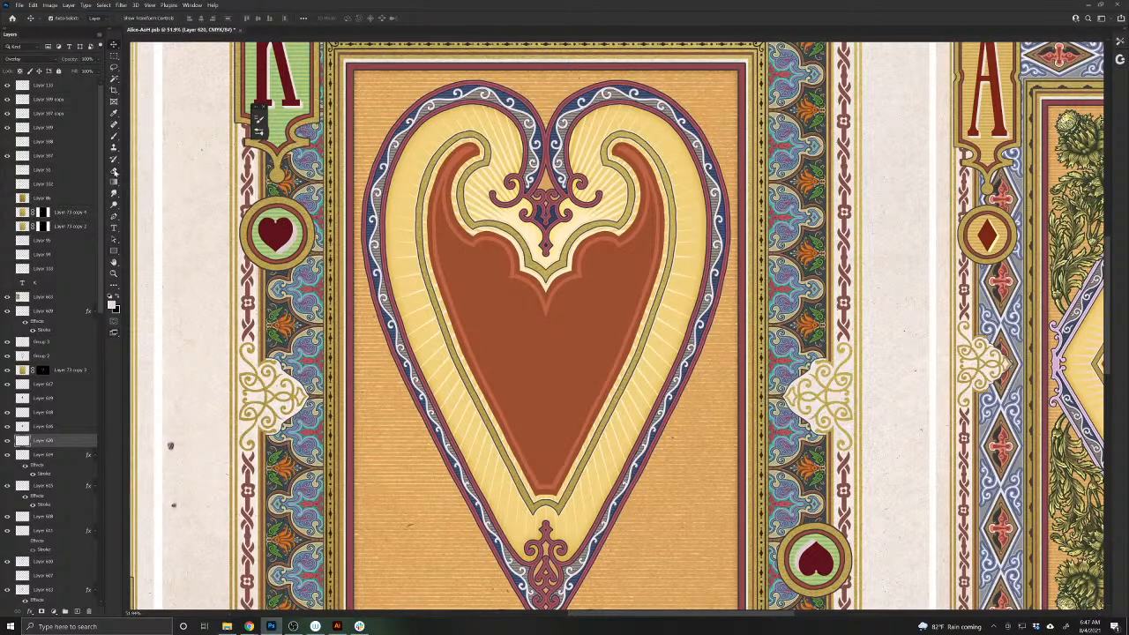
key(e)
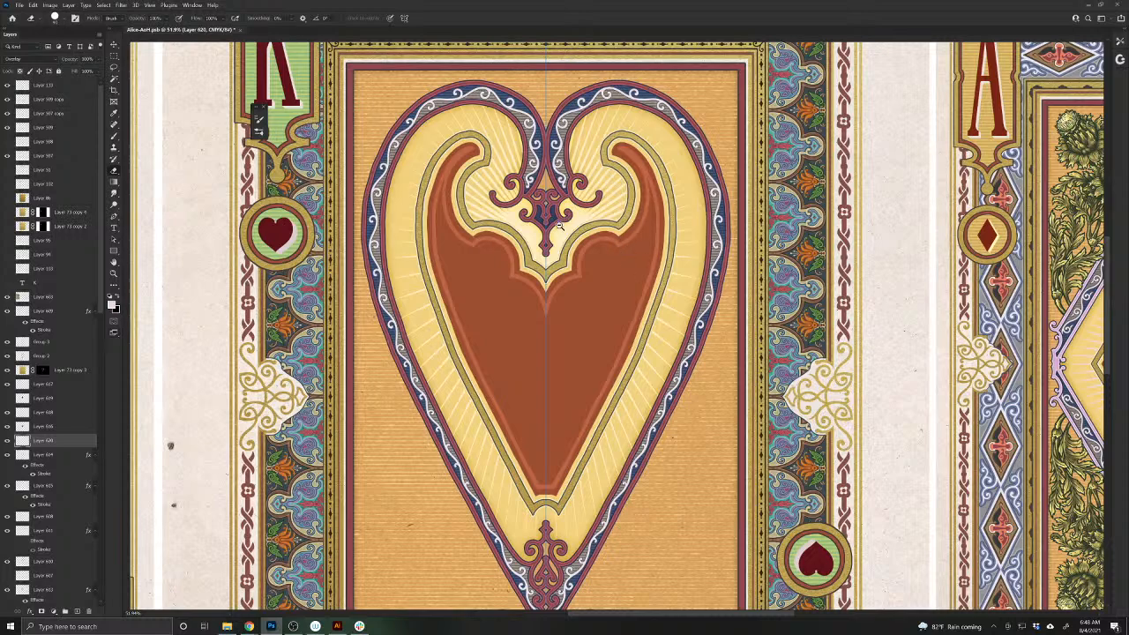
scroll(559, 225, down, 5)
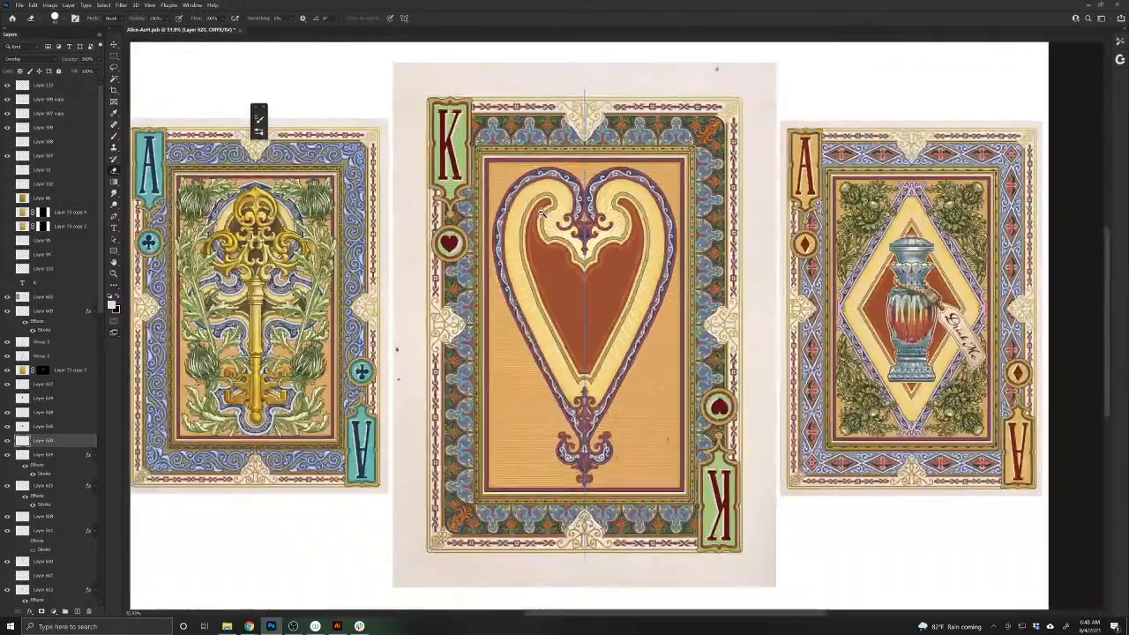
scroll(541, 215, down, 2)
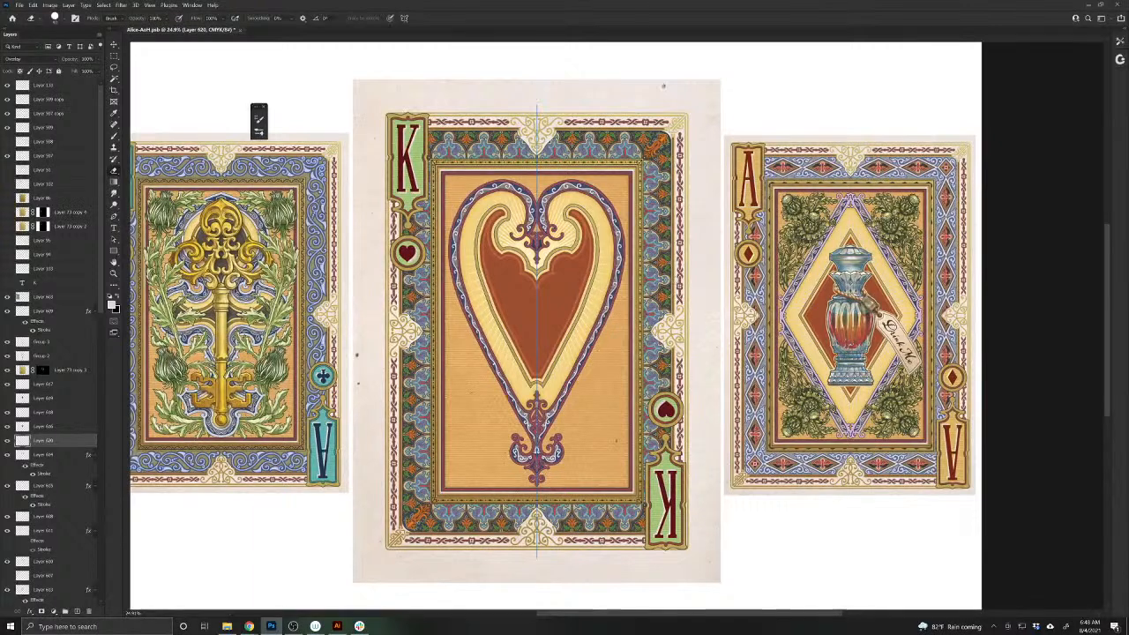
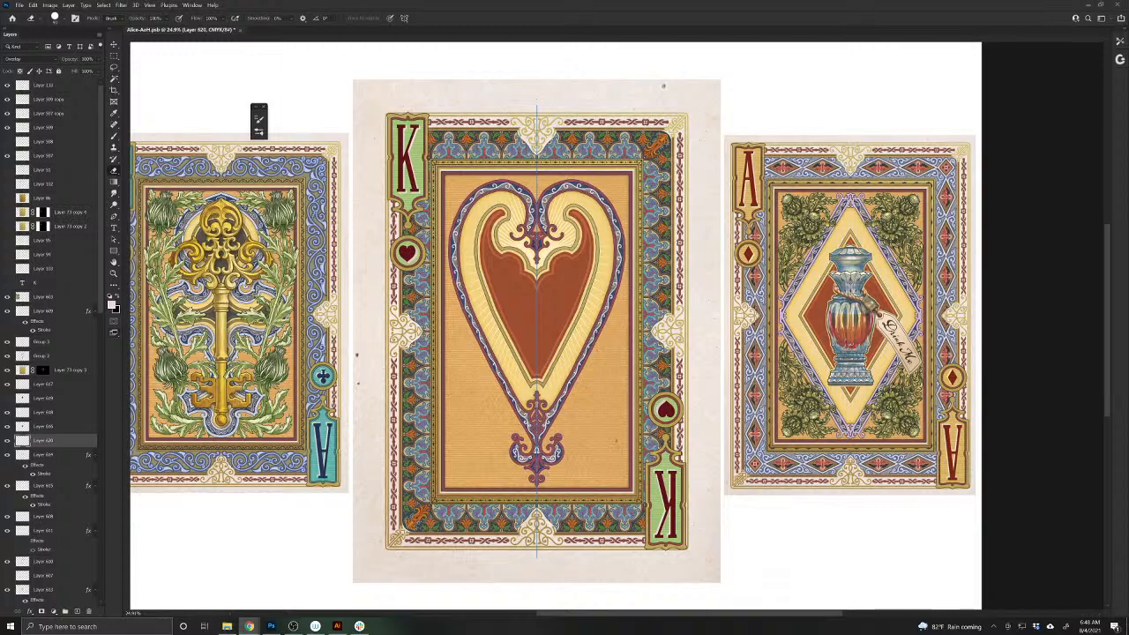
- Switch to the iStock page in Chrome, maximize the window and search the images for "powedered sugar cake"
click(249, 627)
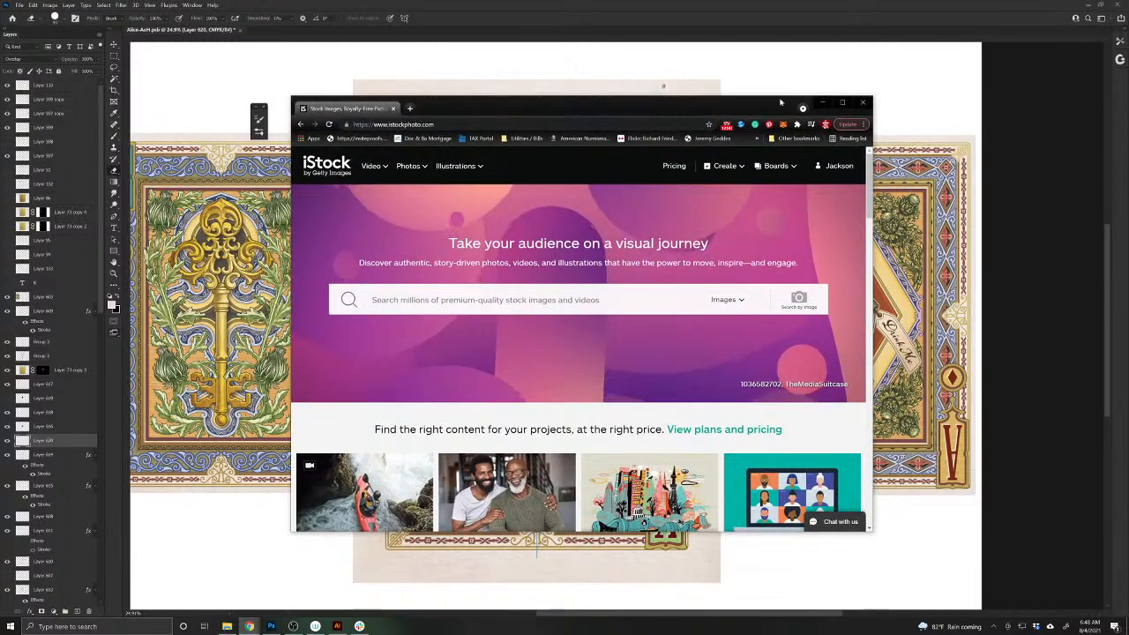
click(842, 105)
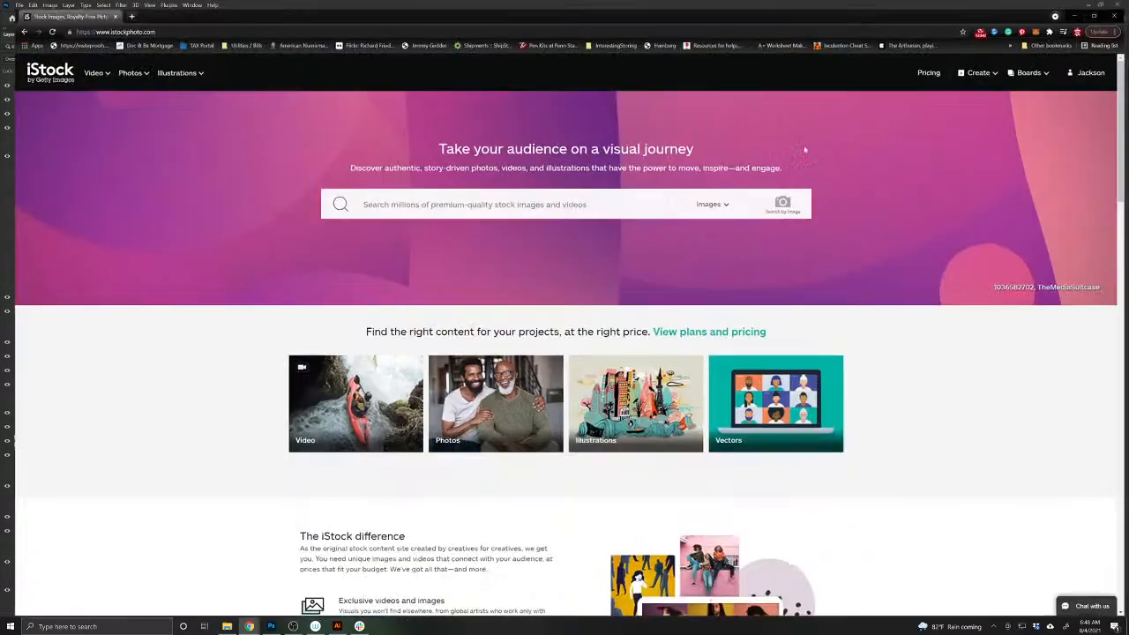
click(565, 197)
text(po)
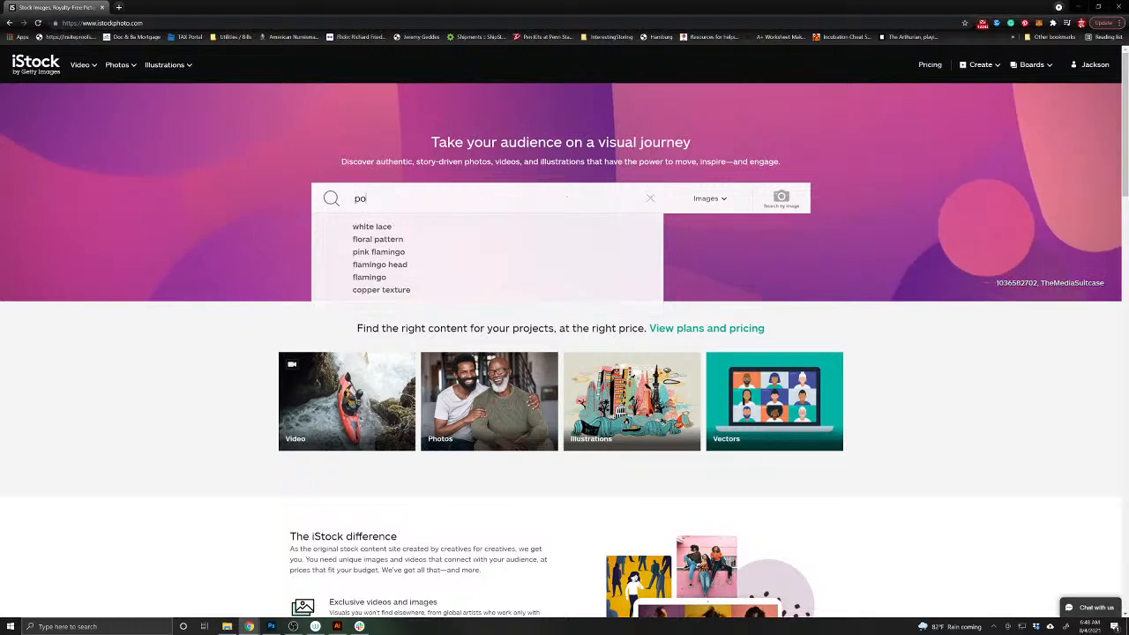
text(wedered suger)
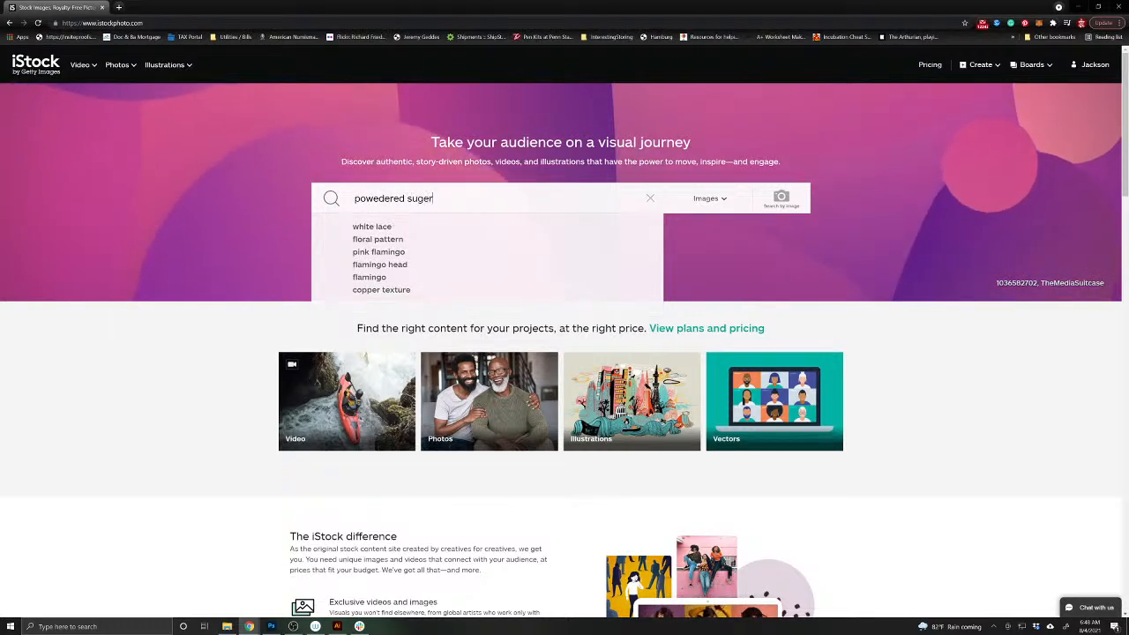
key(BackSpace)
key(BackSpace)
text(ar cake)
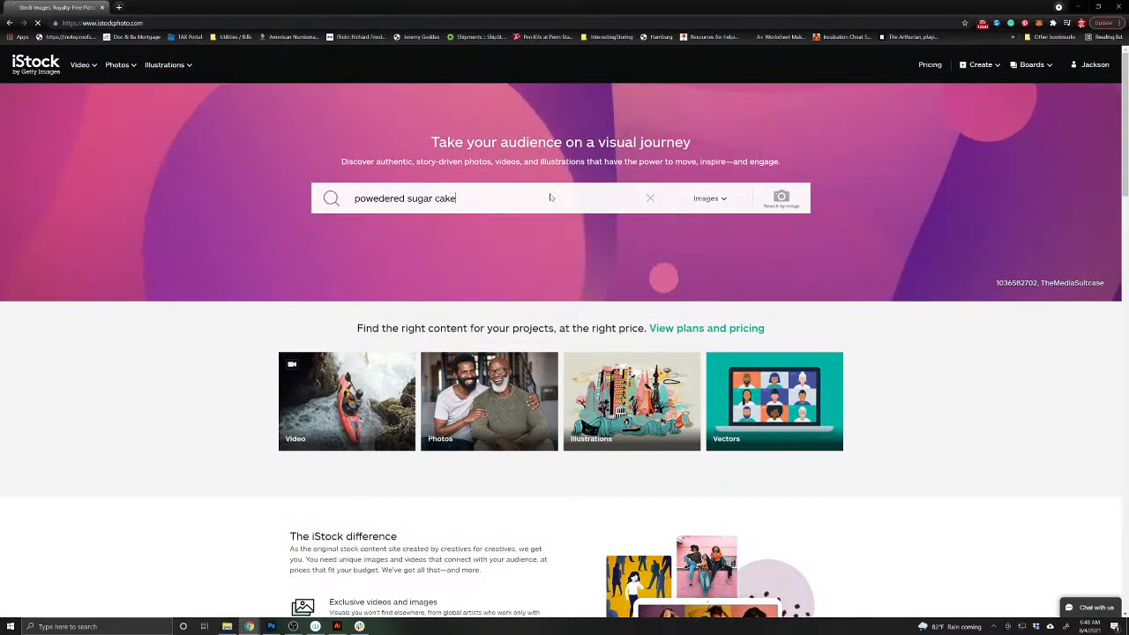
key(Return)
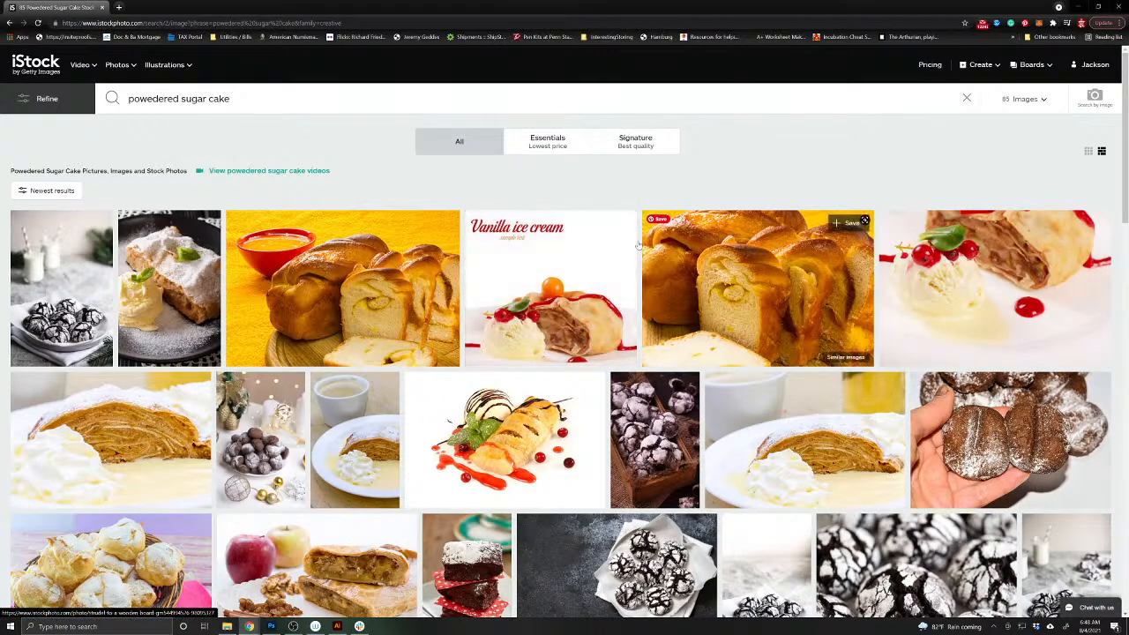
- Look through both result pages for a suitable photo of a cake dusted with powdered sugar
scroll(579, 334, down, 4)
scroll(578, 333, down, 12)
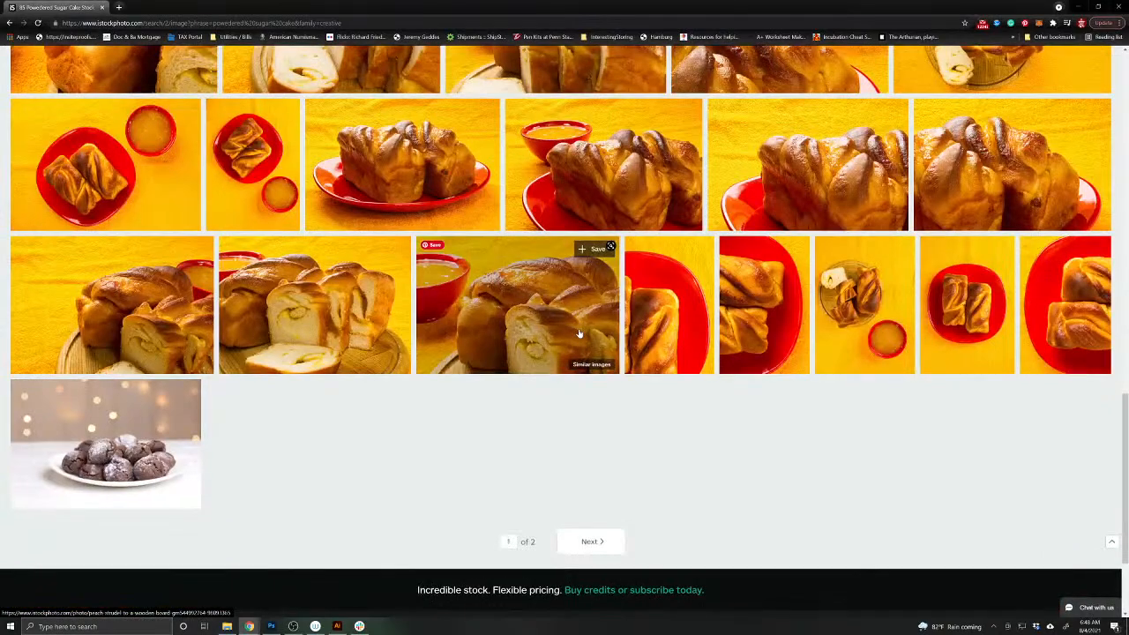
click(589, 539)
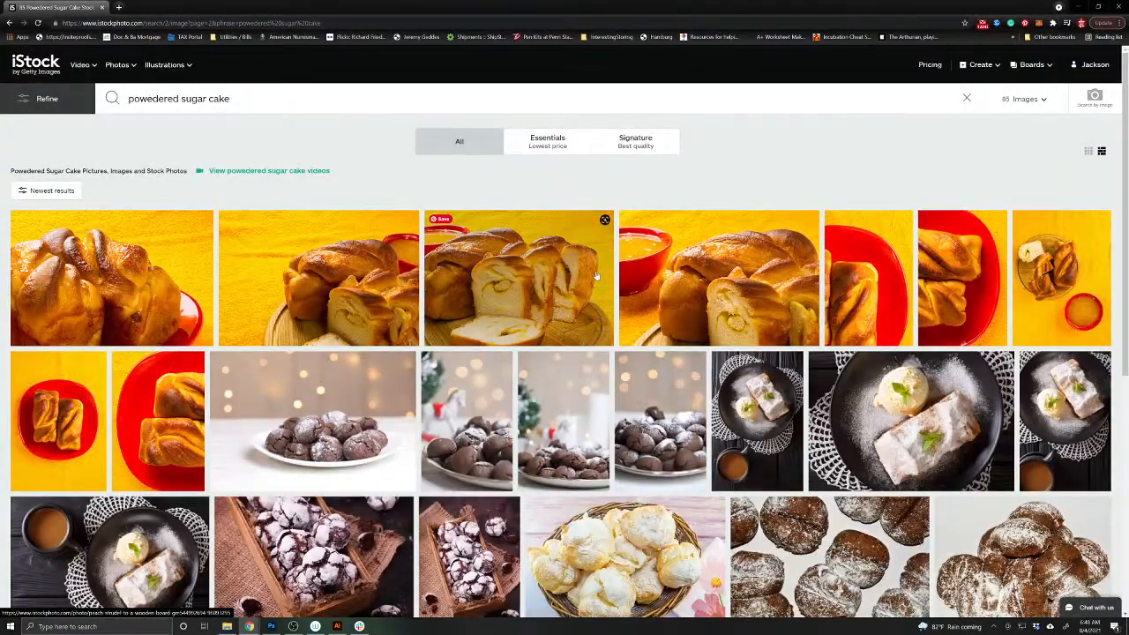
scroll(595, 276, down, 4)
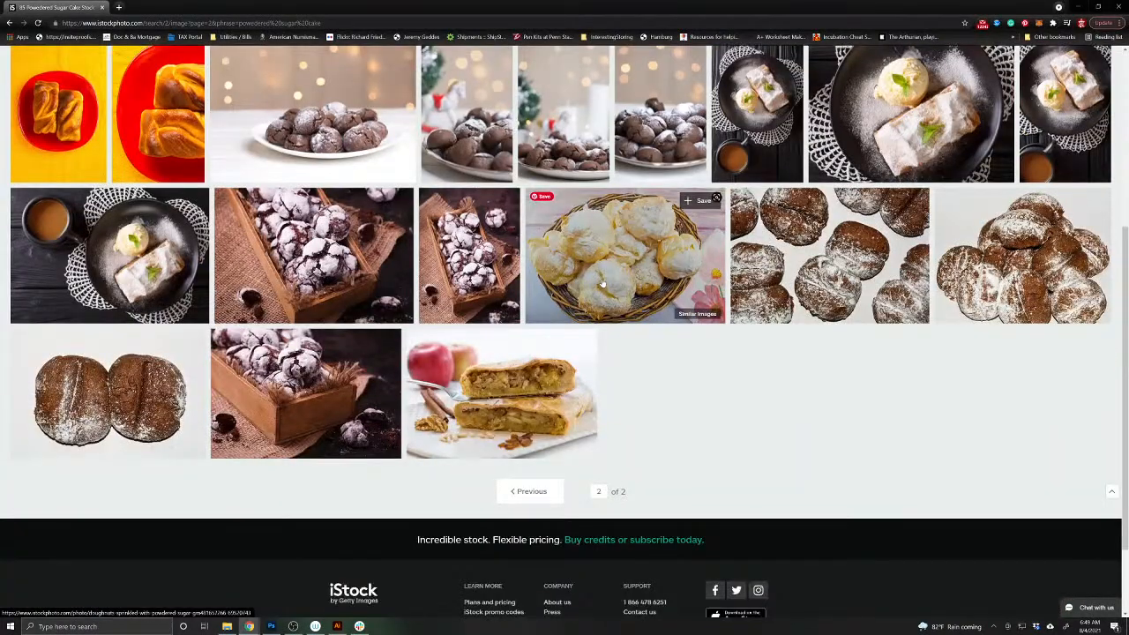
scroll(603, 282, up, 4)
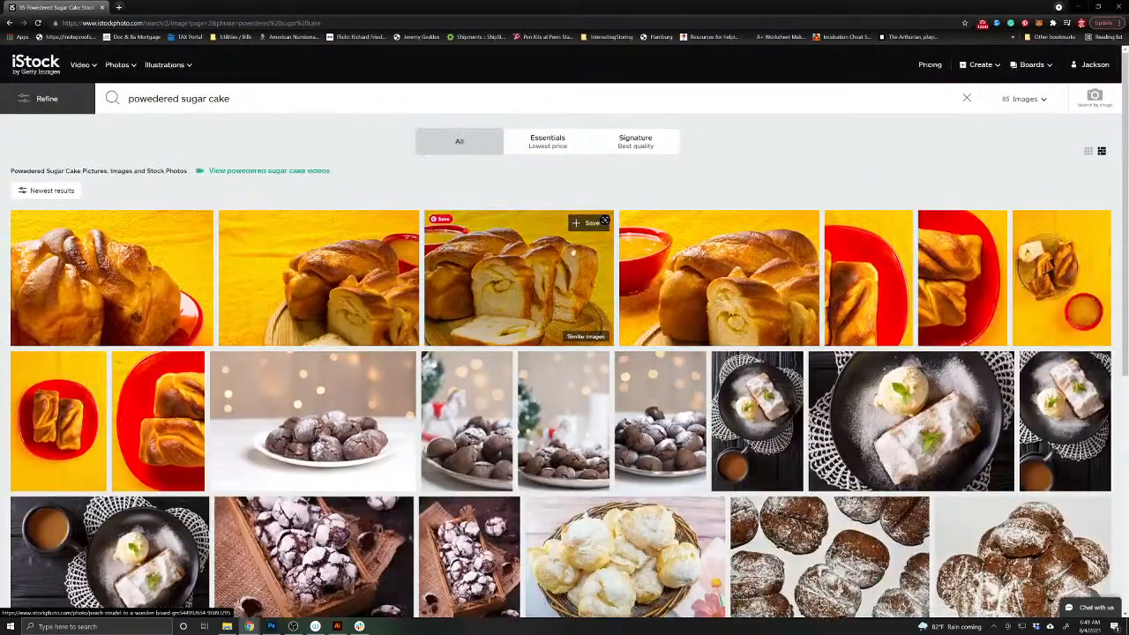
- Replace the iStock search phrase with "chocolate cake with powdered sugar" and run the search
click(99, 90)
text(chocolate)
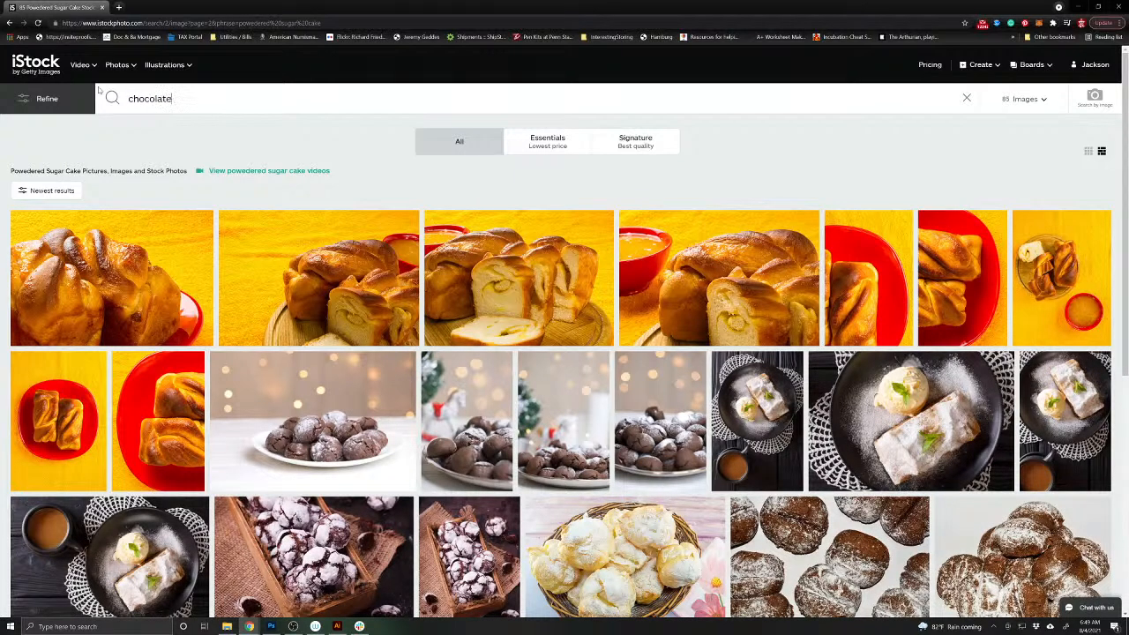
text(dake with)
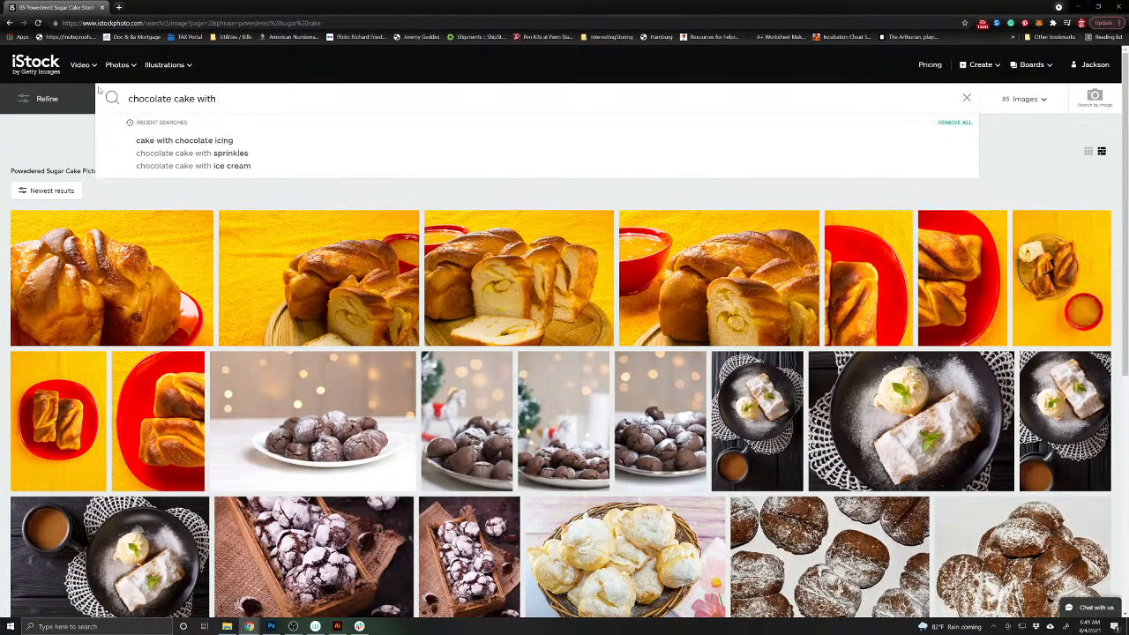
text( powdered sugar)
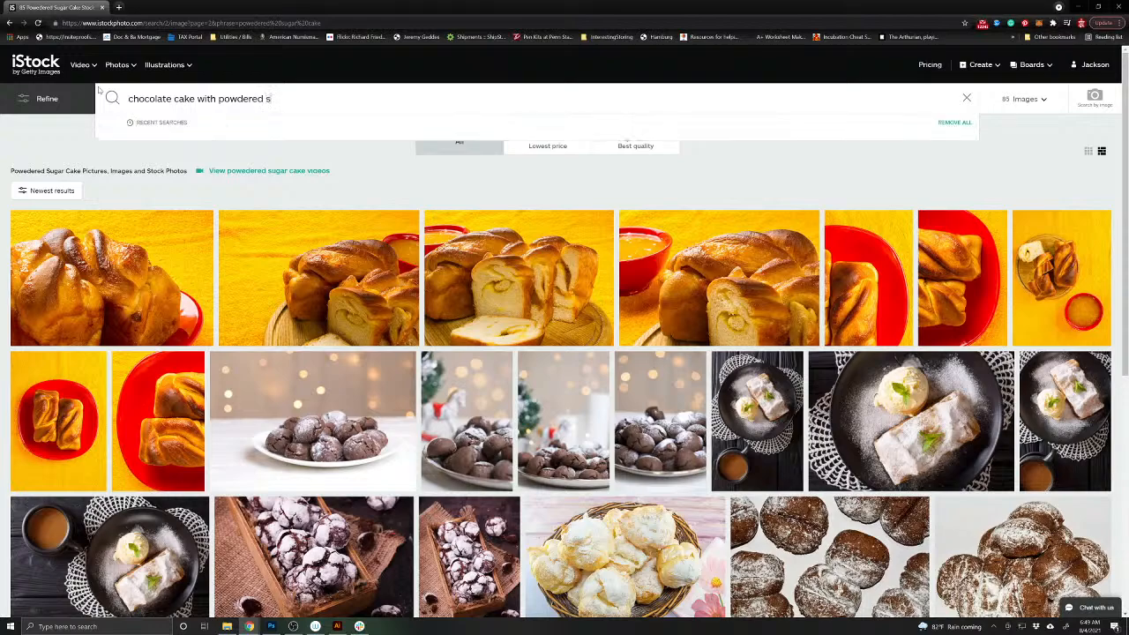
key(Return)
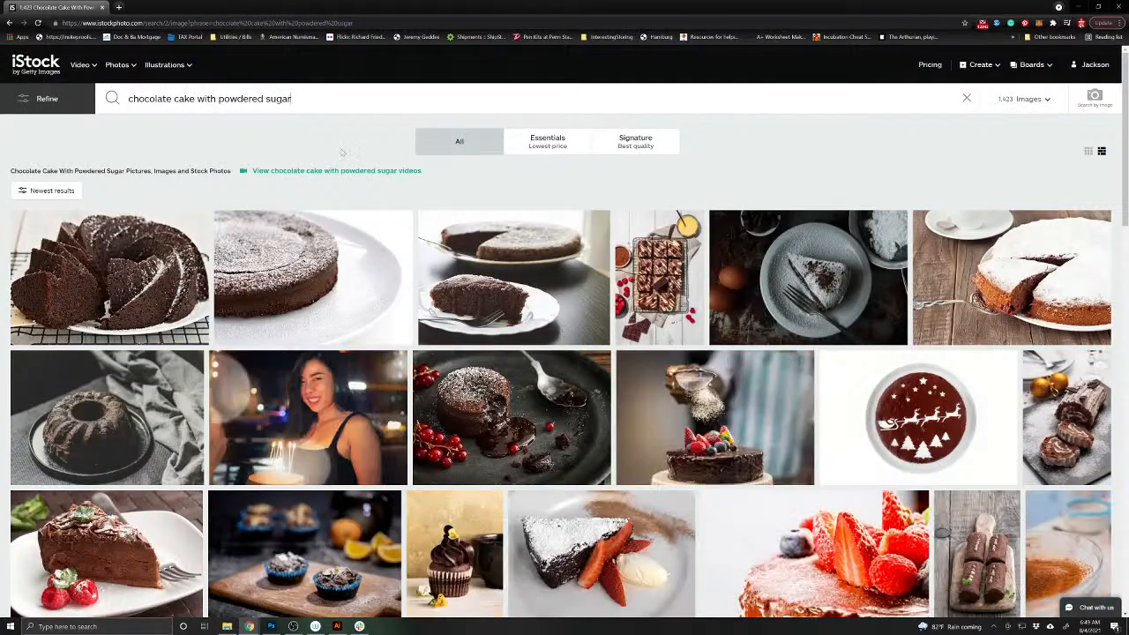
- Browse the first two pages of chocolate cake results and open the dark photo of the white-sprinkled chocolate ring cake
scroll(701, 315, down, 2)
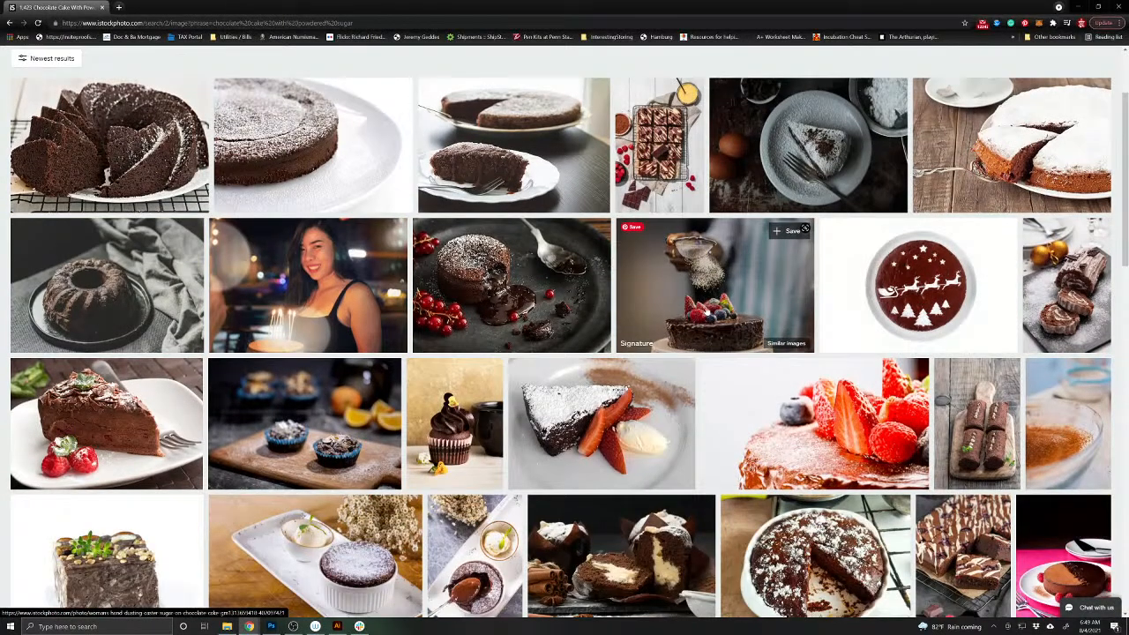
scroll(705, 311, down, 4)
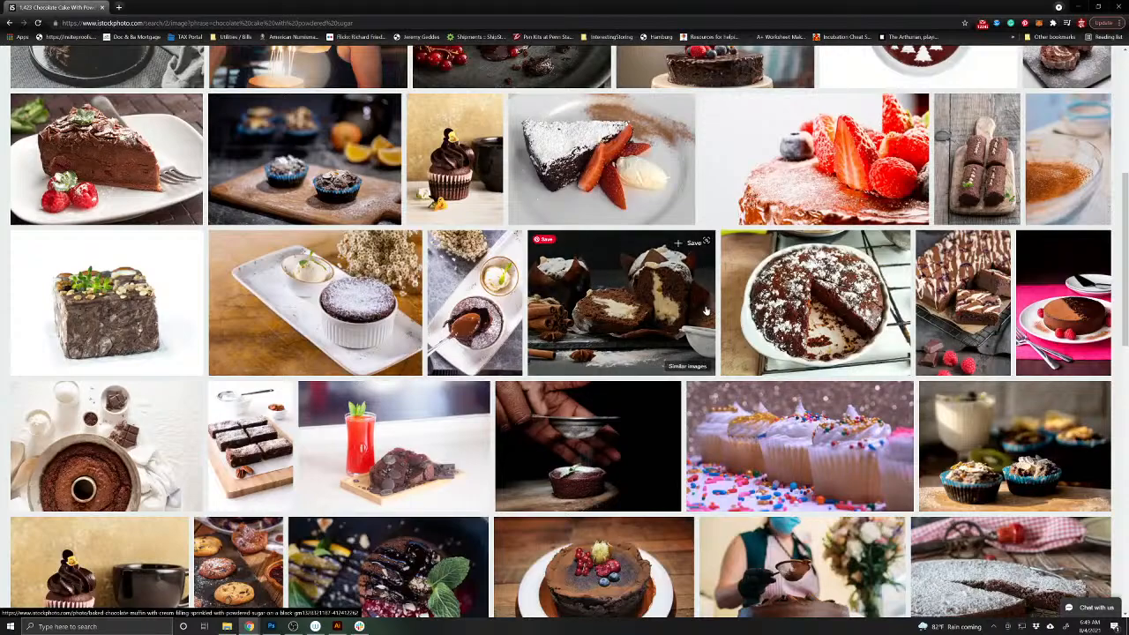
scroll(706, 311, down, 4)
scroll(703, 311, down, 5)
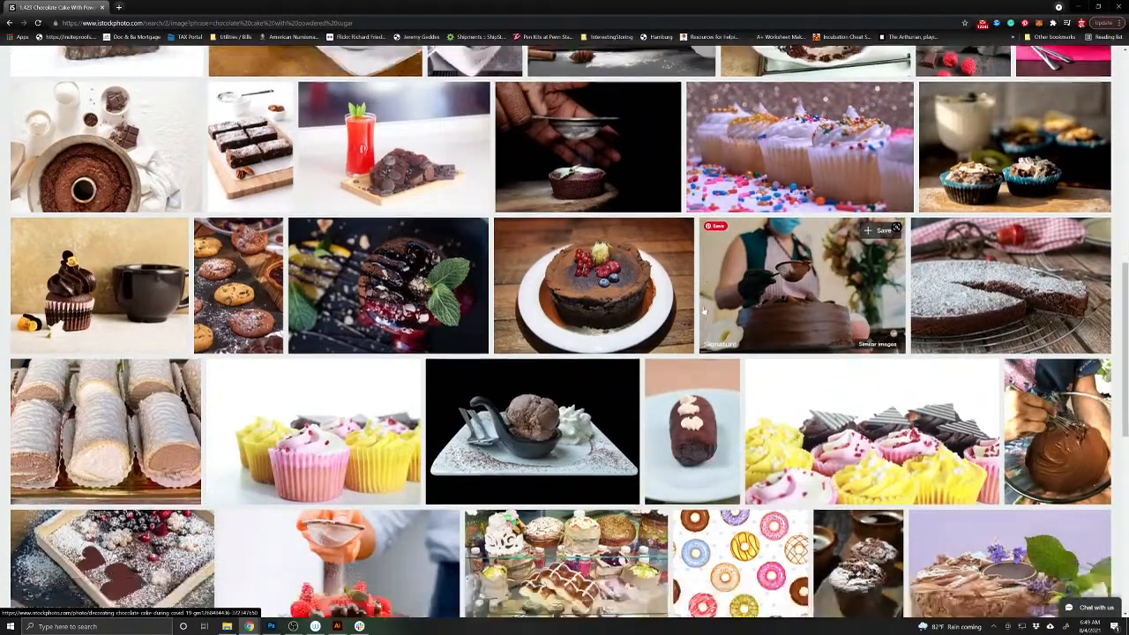
scroll(701, 309, down, 3)
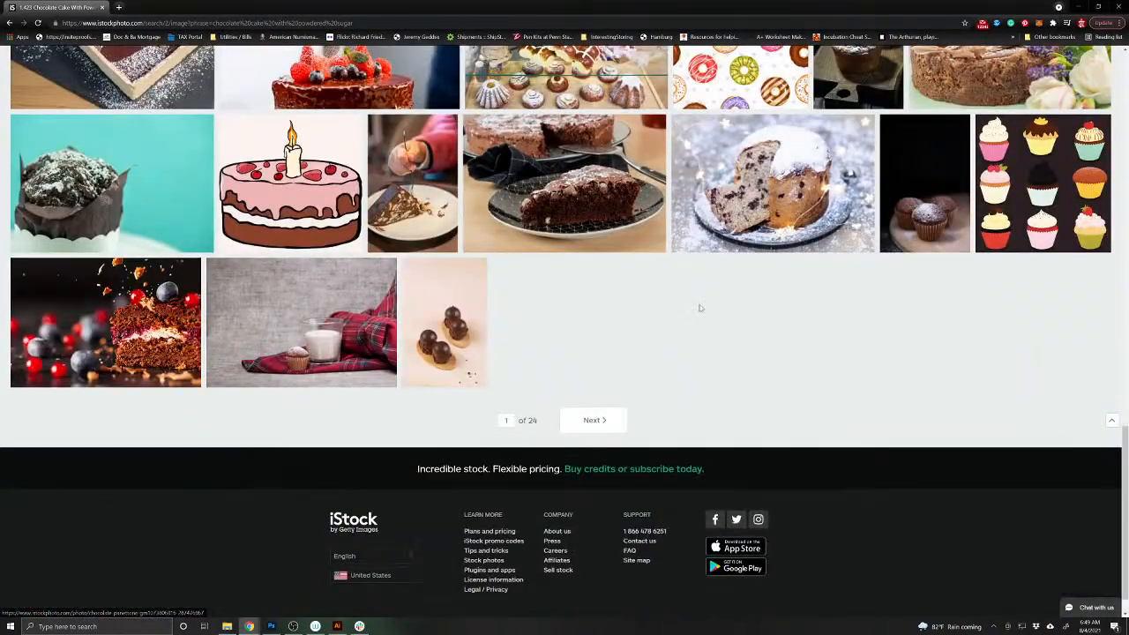
click(593, 420)
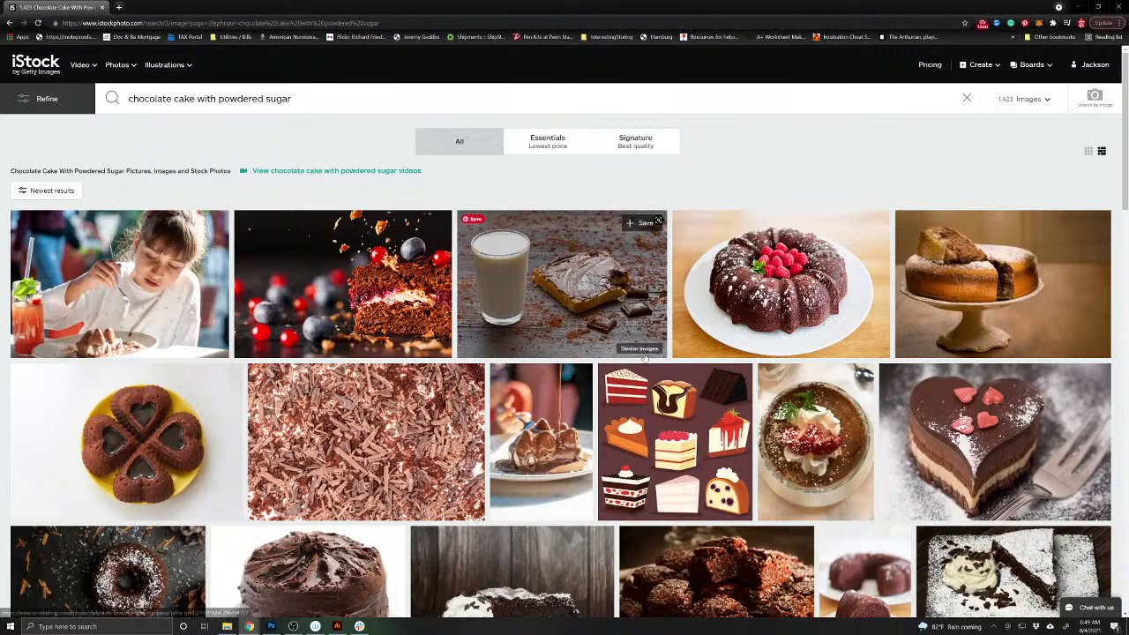
scroll(674, 340, down, 3)
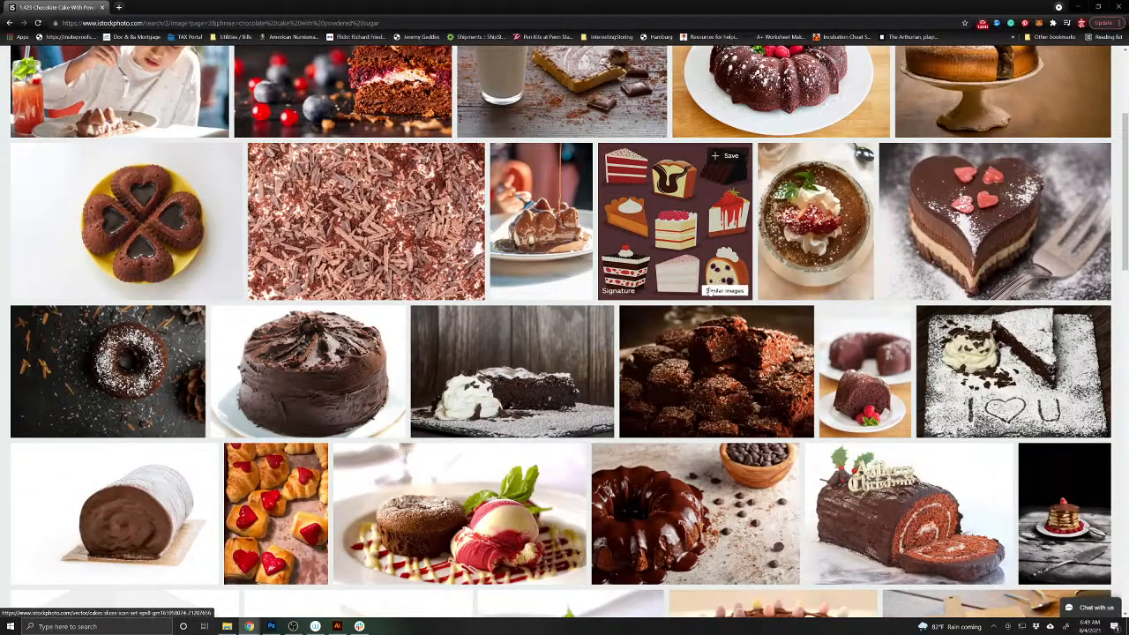
click(106, 370)
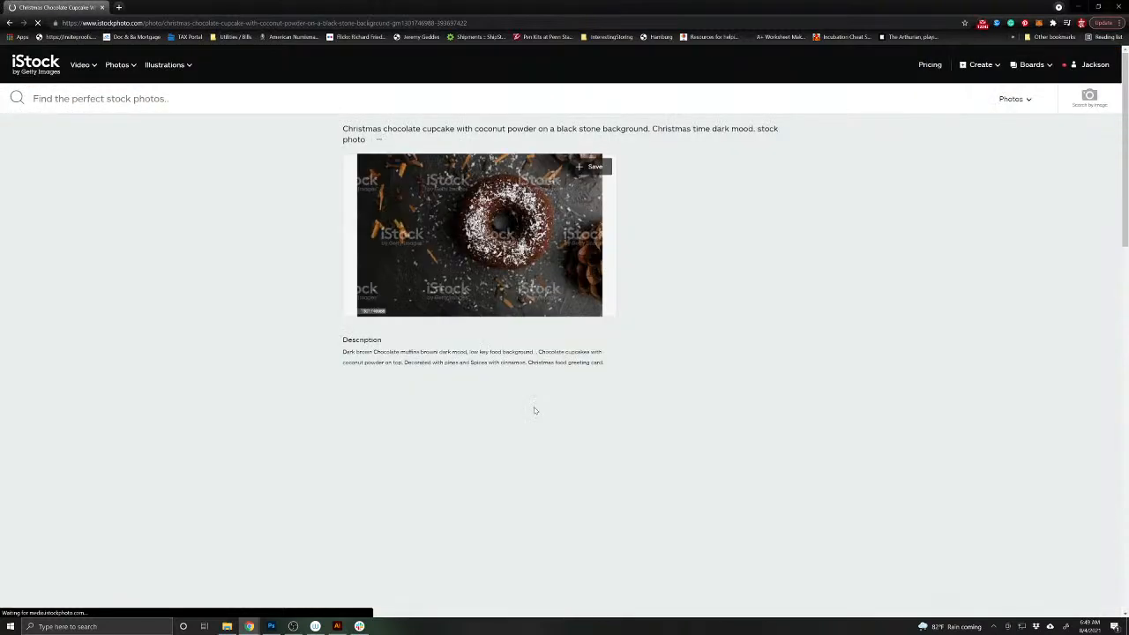
- Review the similar images below the ring cake photo and open the complete set of similar images
scroll(623, 415, down, 7)
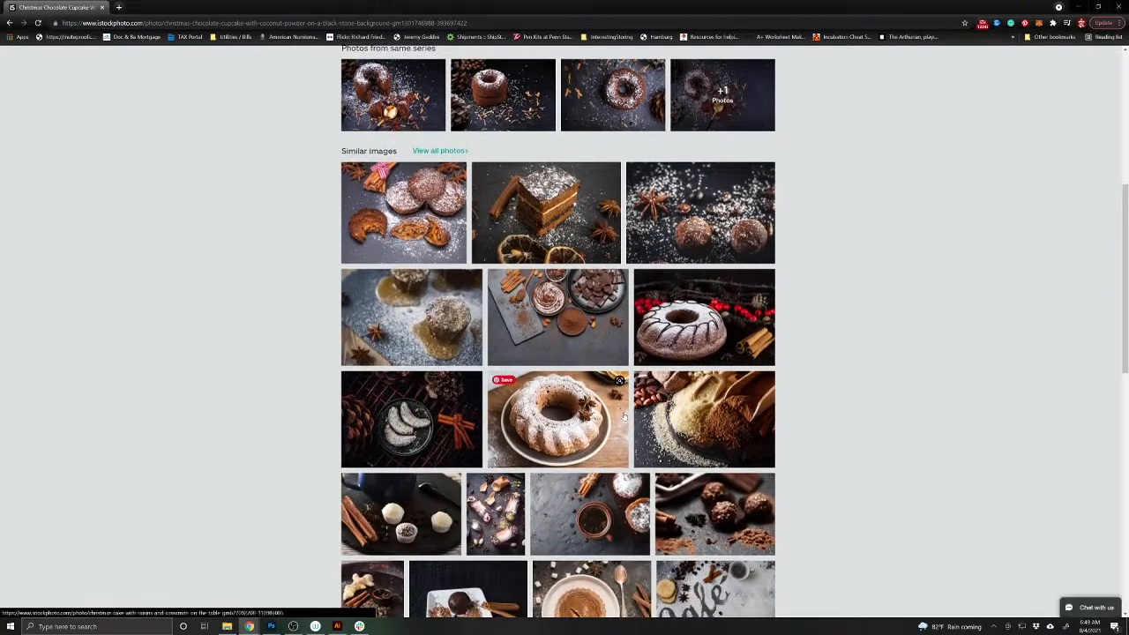
scroll(623, 415, down, 3)
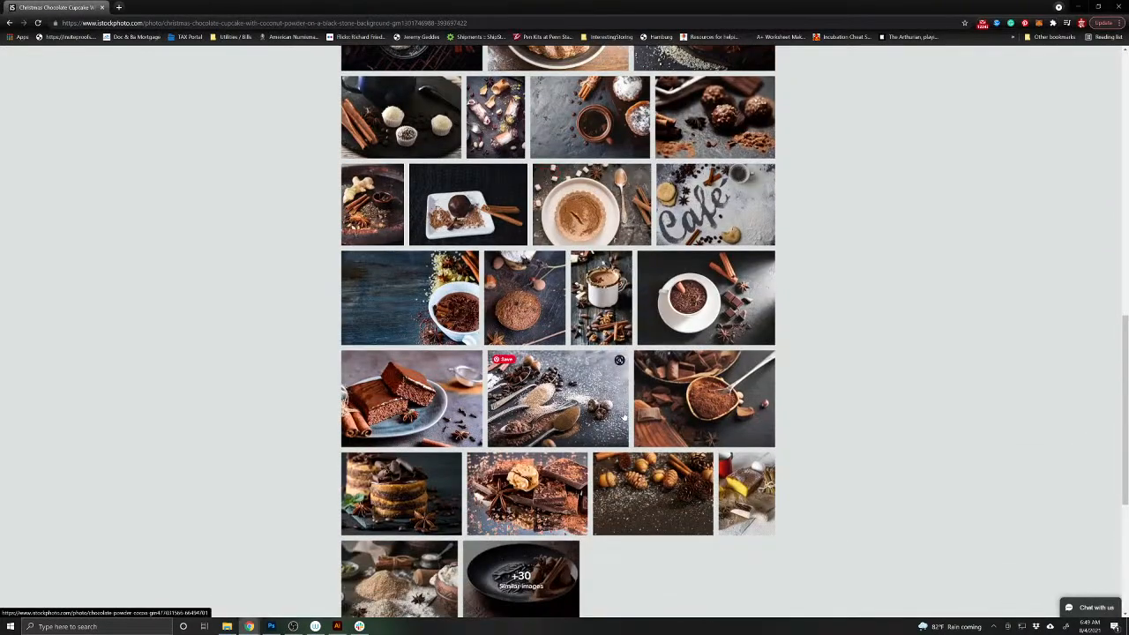
scroll(624, 416, down, 3)
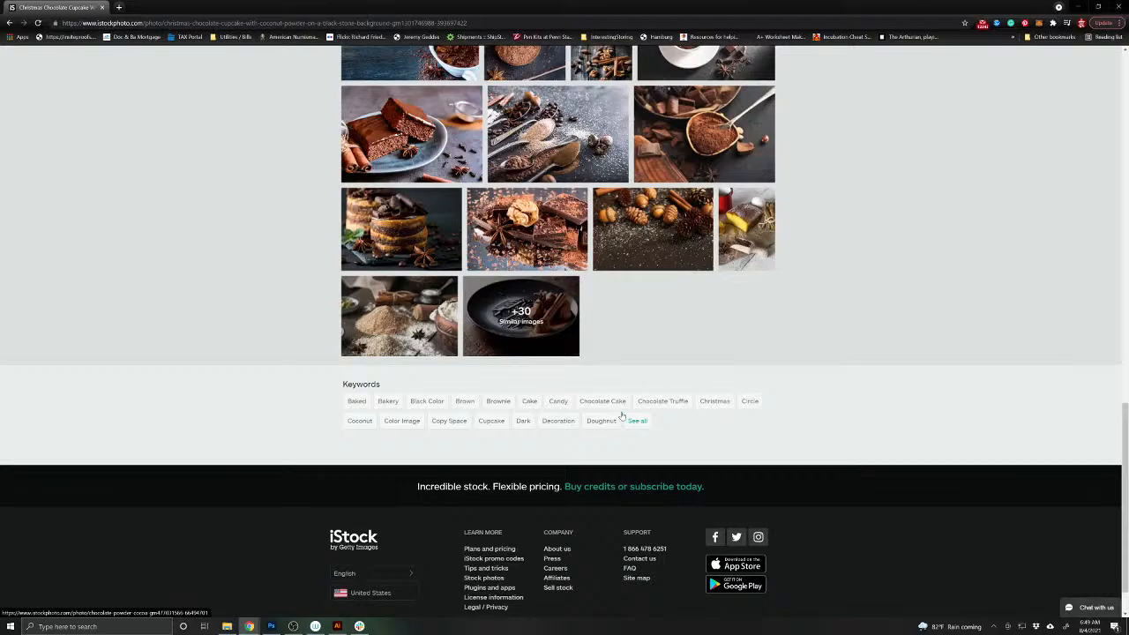
click(500, 342)
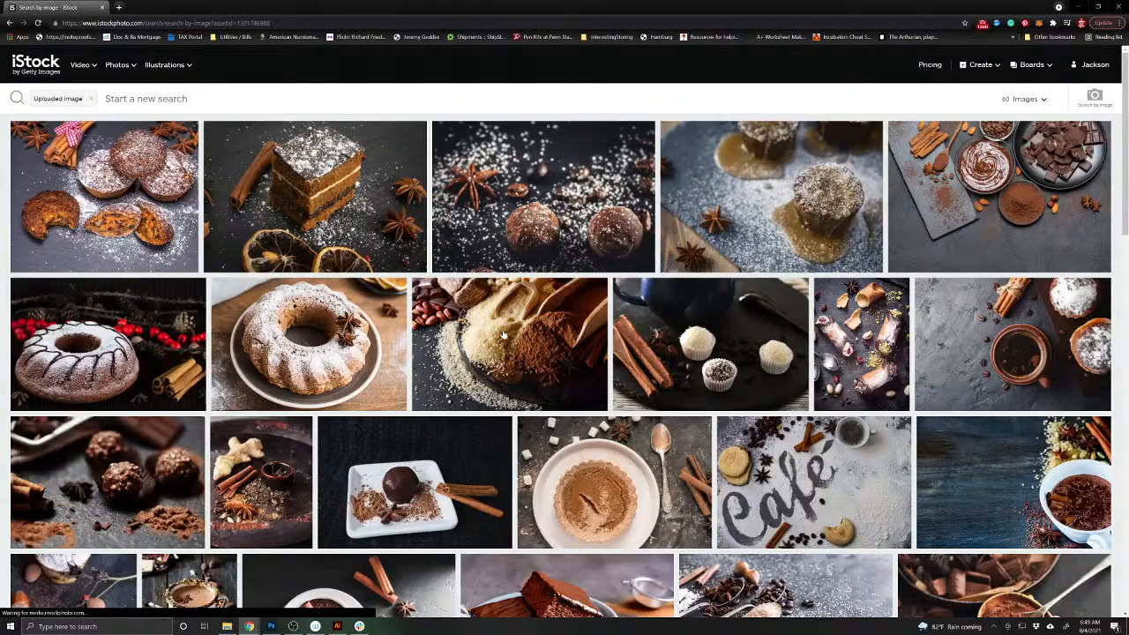
- Examine the full set of similar images for dark surfaces scattered with powdered sugar
scroll(642, 319, down, 4)
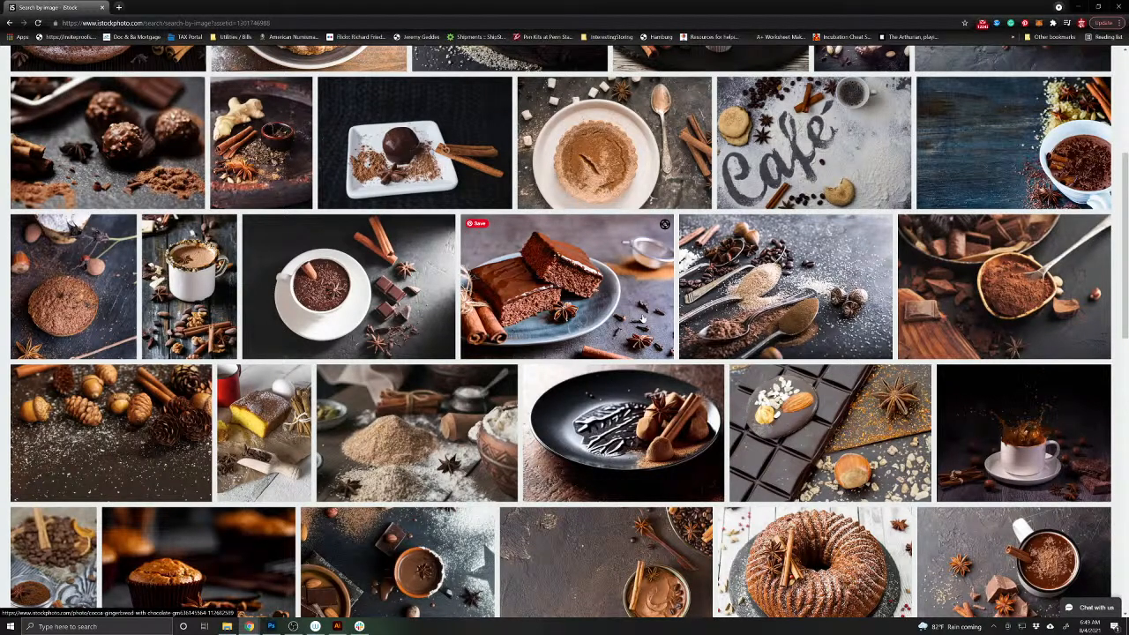
scroll(600, 388, down, 2)
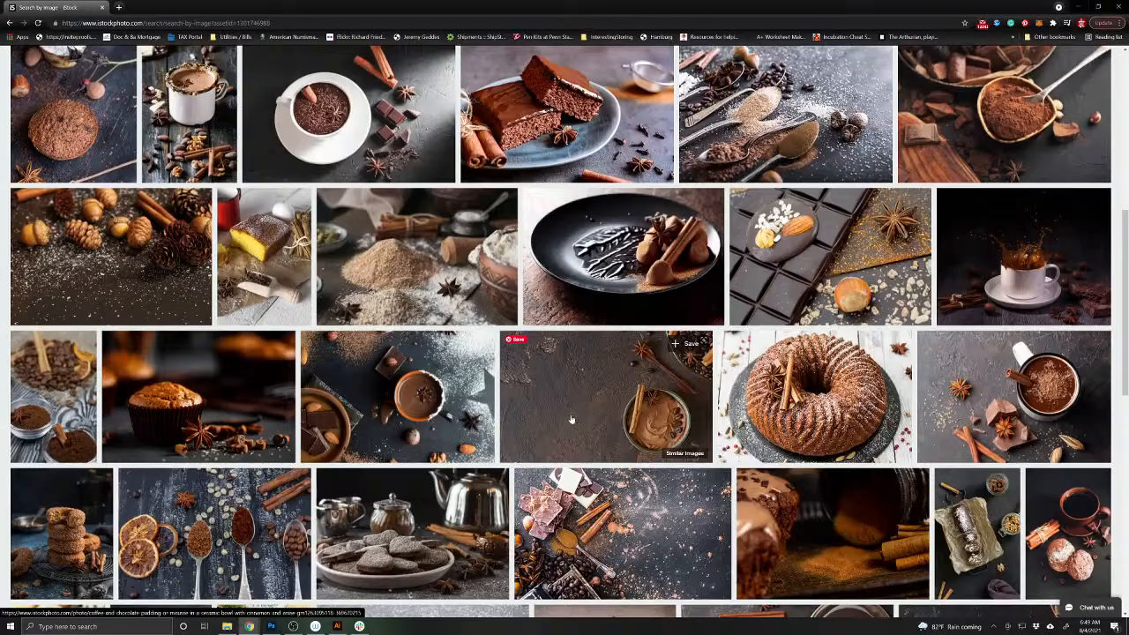
scroll(571, 414, down, 4)
scroll(572, 420, down, 1)
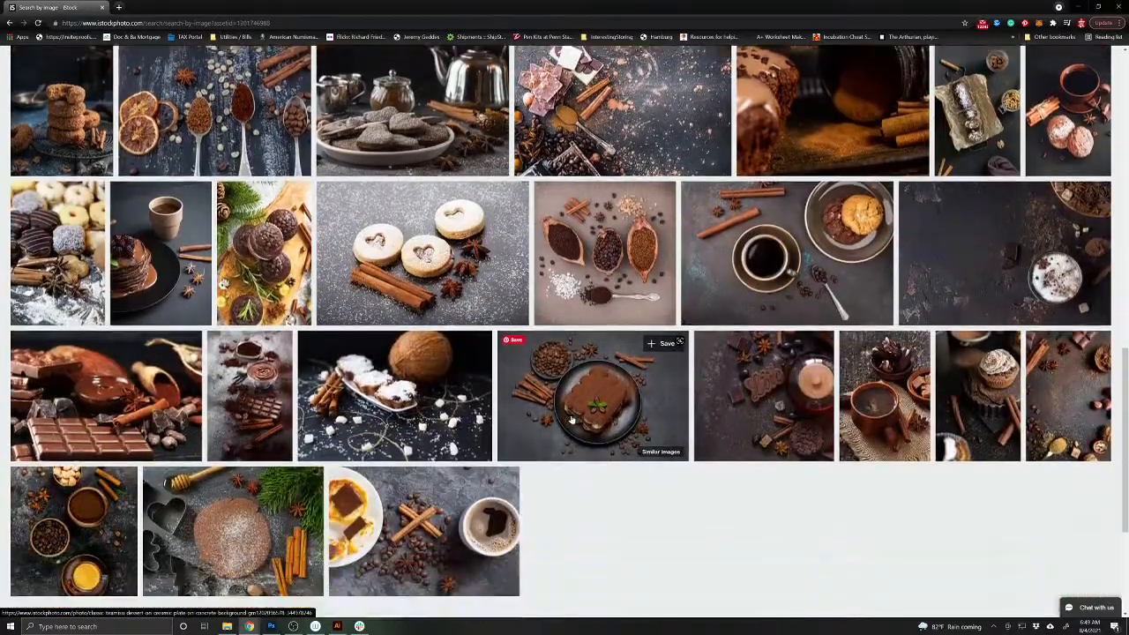
scroll(570, 420, down, 1)
scroll(424, 388, up, 7)
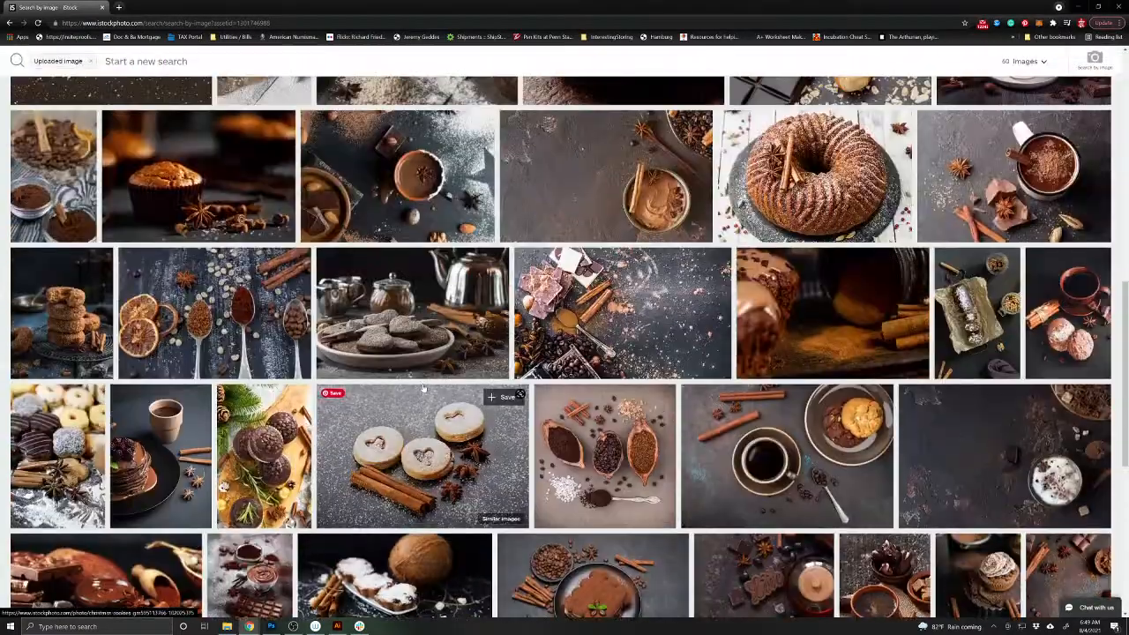
scroll(423, 388, up, 5)
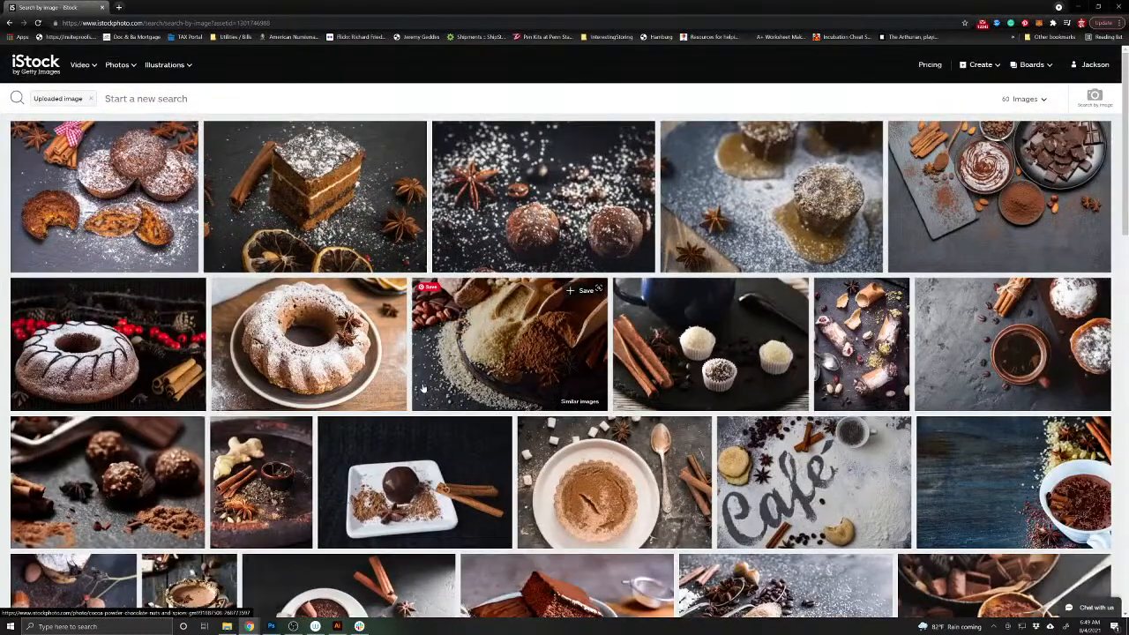
- Open the sponge cake with spices and honey photo and look through all photos from its series
click(344, 229)
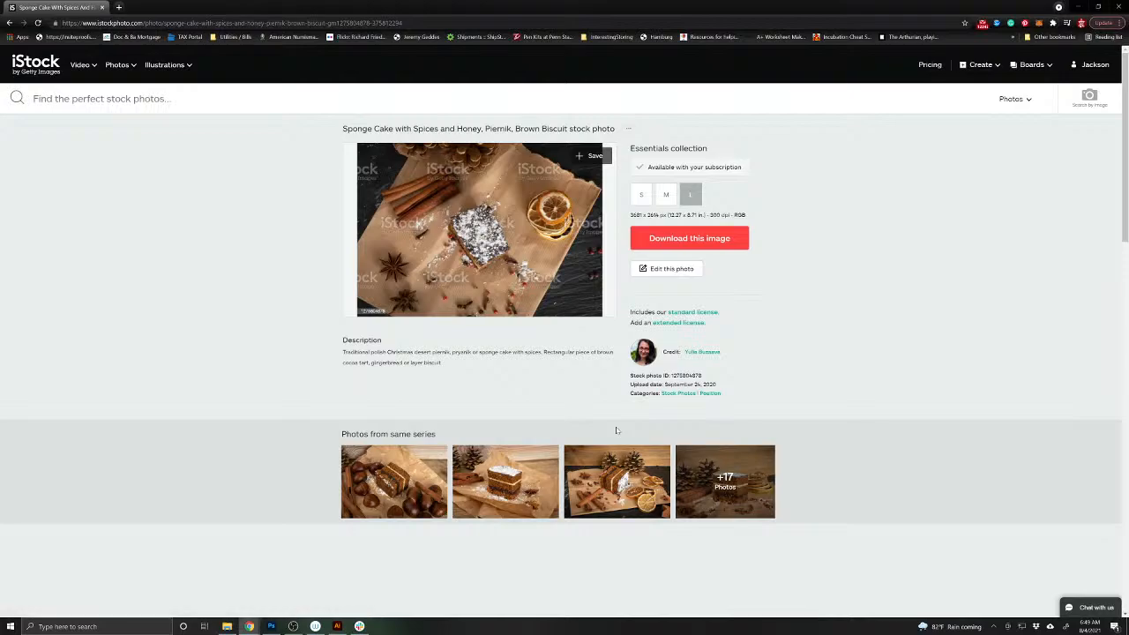
click(710, 479)
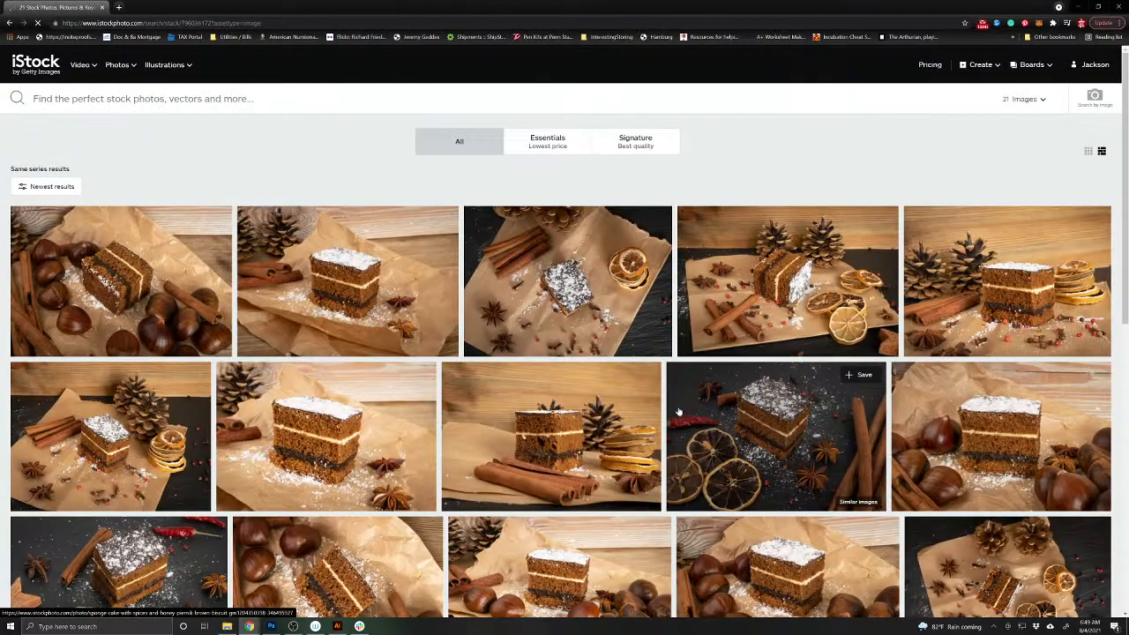
scroll(678, 412, down, 3)
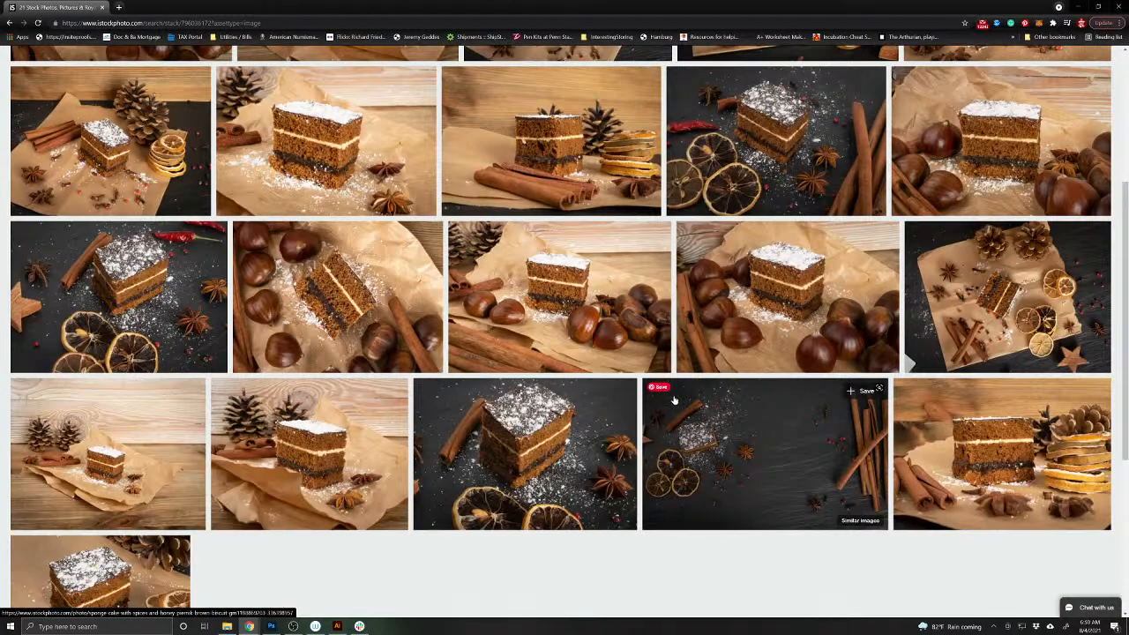
scroll(673, 401, down, 3)
scroll(674, 402, up, 6)
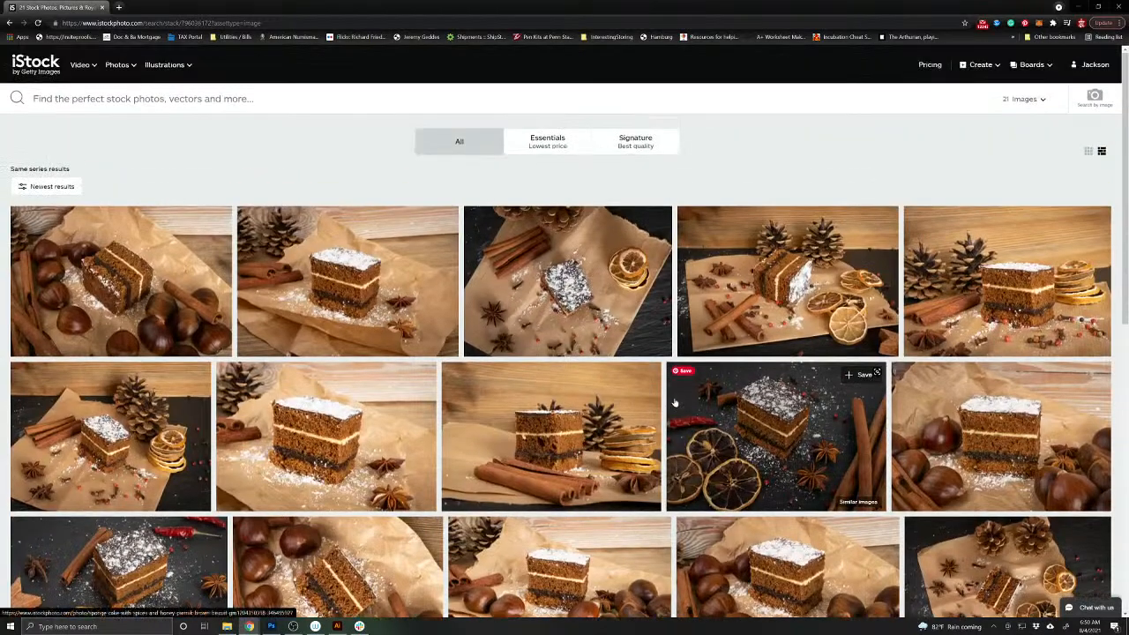
- Rerun the recent search "chocolate cake with powdered sugar" and look through the first page of results
click(243, 98)
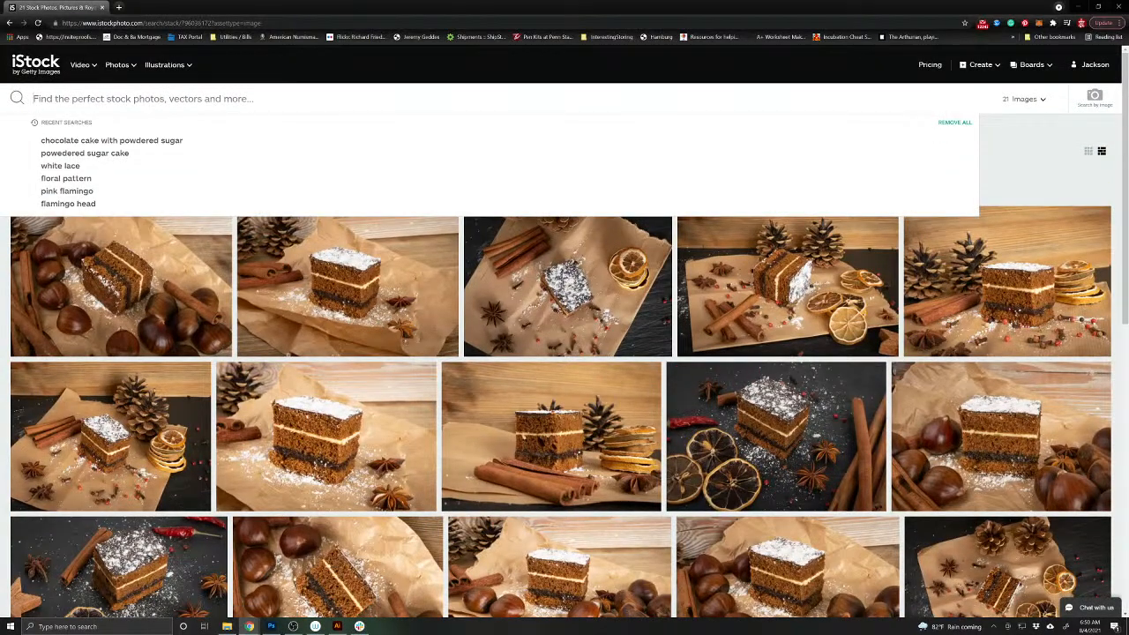
click(174, 142)
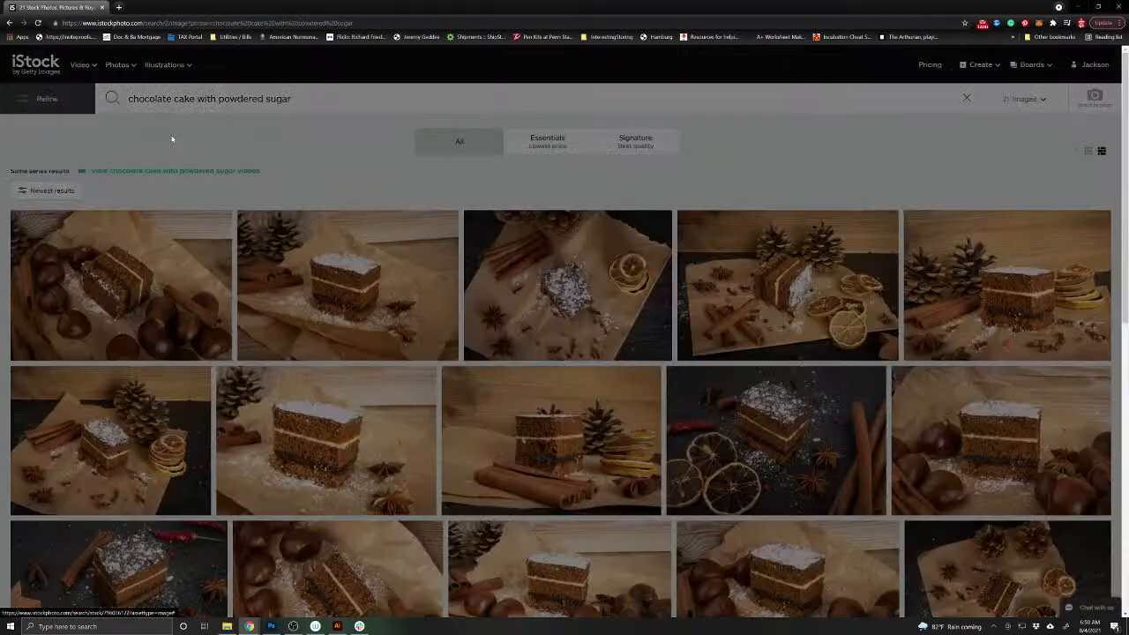
scroll(422, 395, down, 5)
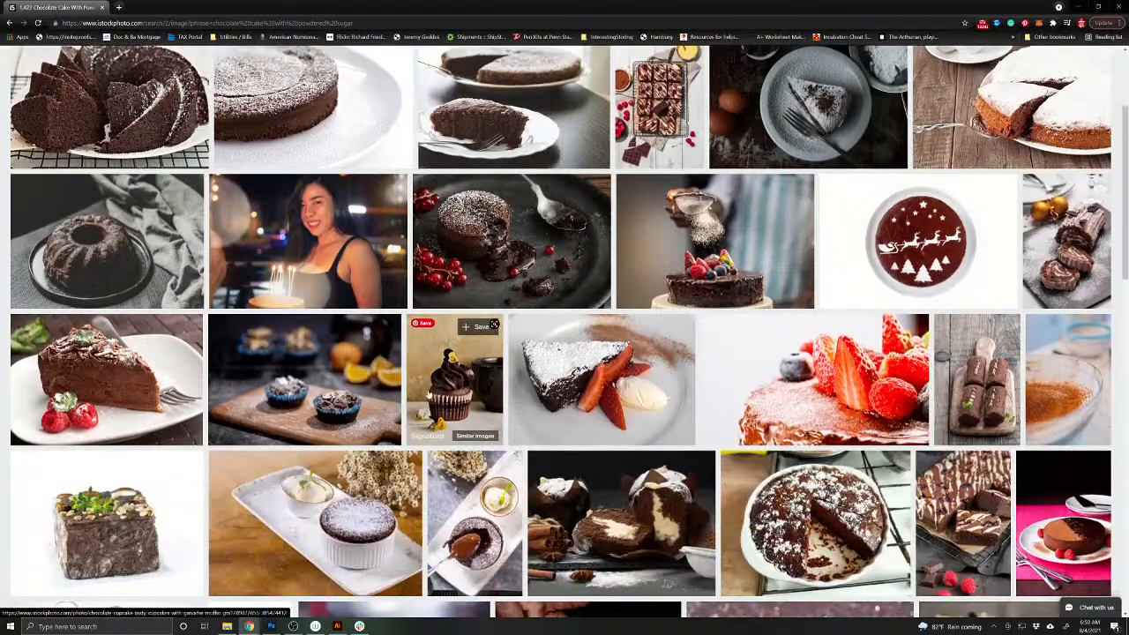
scroll(427, 391, down, 3)
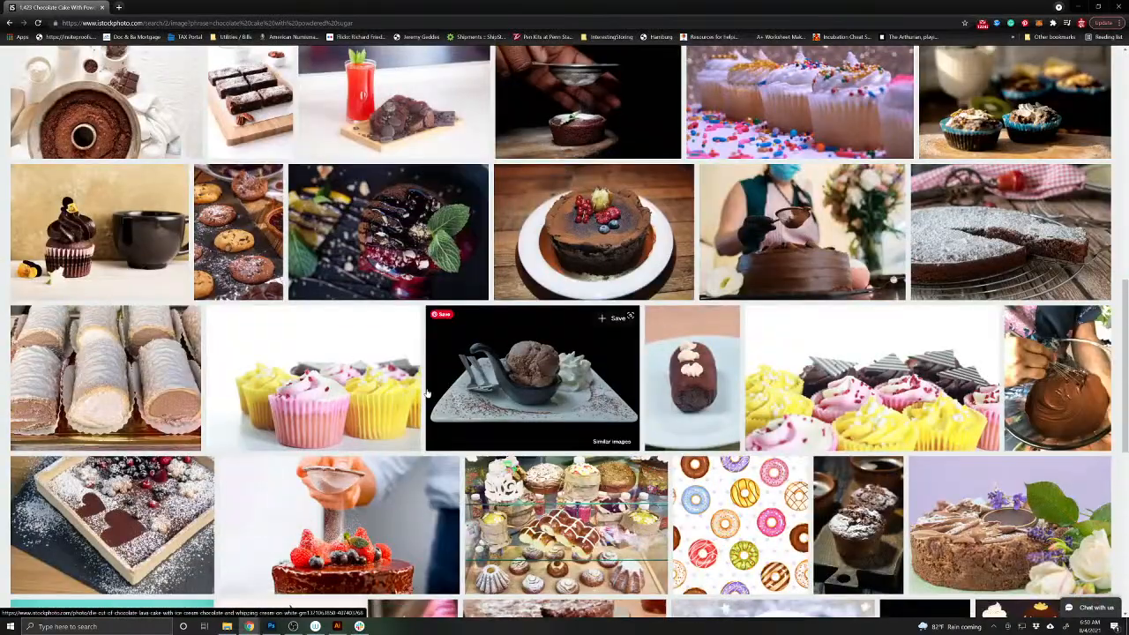
scroll(427, 393, up, 4)
scroll(426, 392, down, 3)
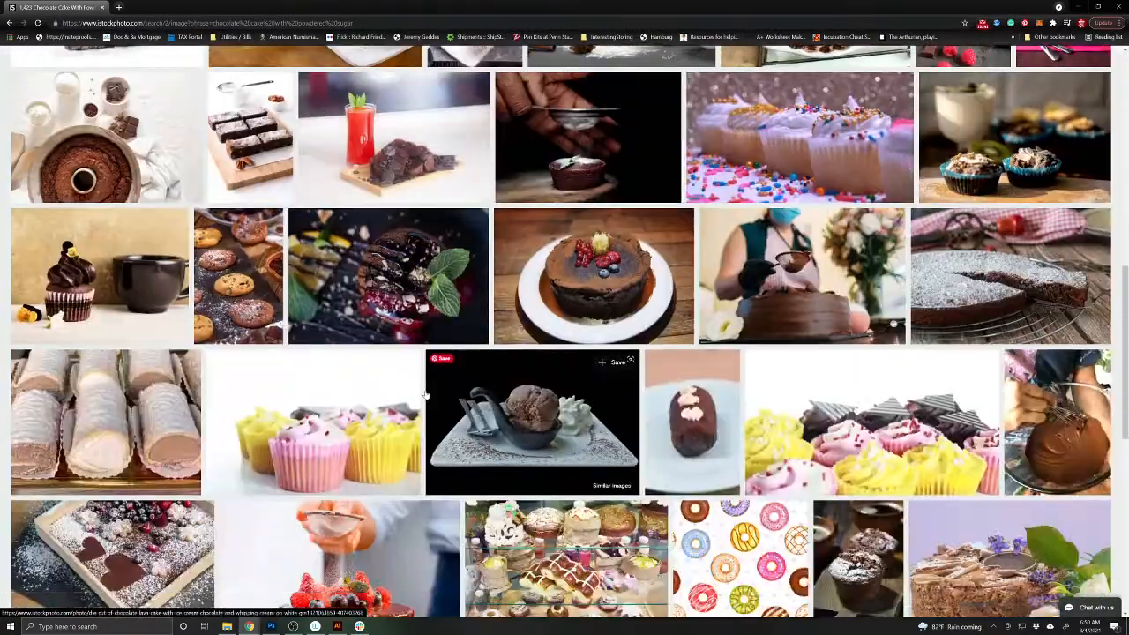
scroll(425, 394, down, 4)
scroll(454, 392, down, 3)
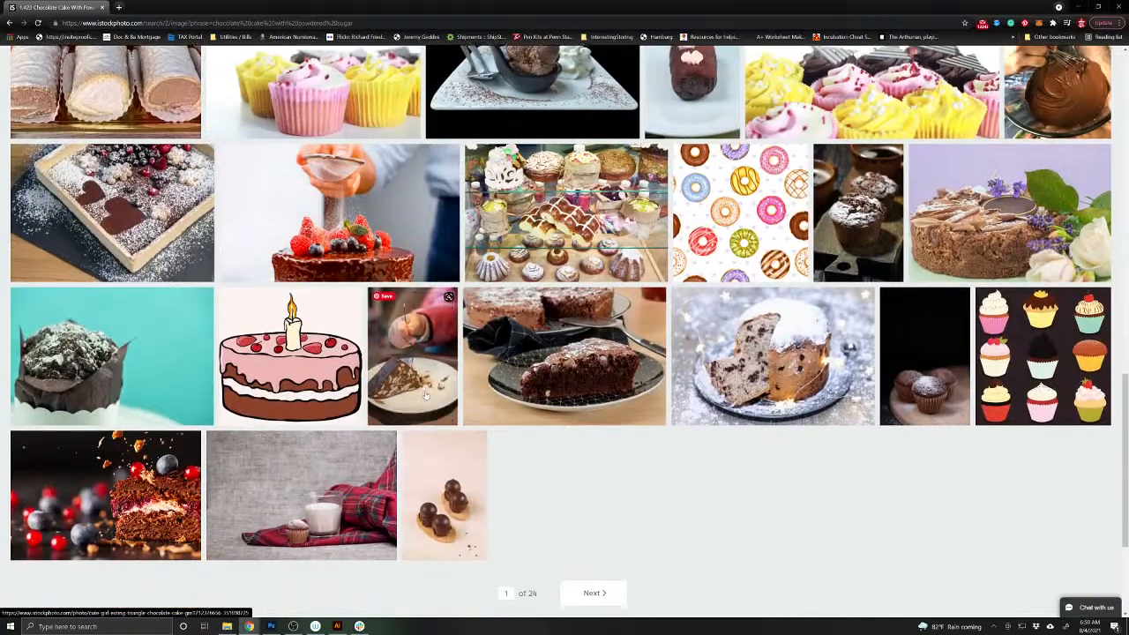
- Browse the second and third result pages for cakes dusted with powdered sugar
click(610, 386)
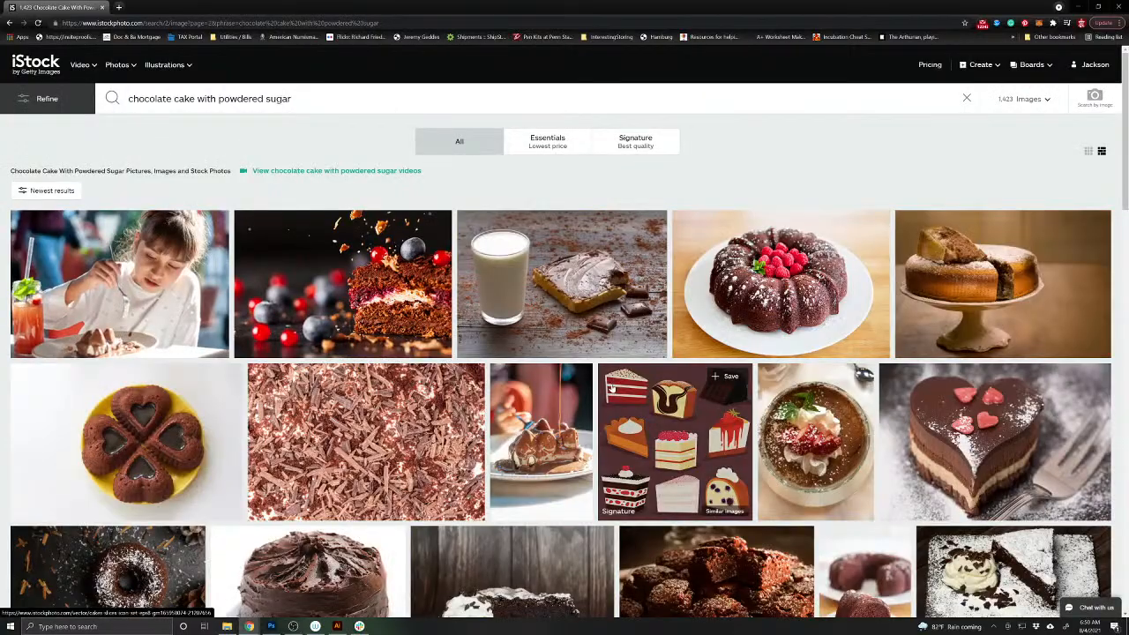
scroll(610, 388, down, 8)
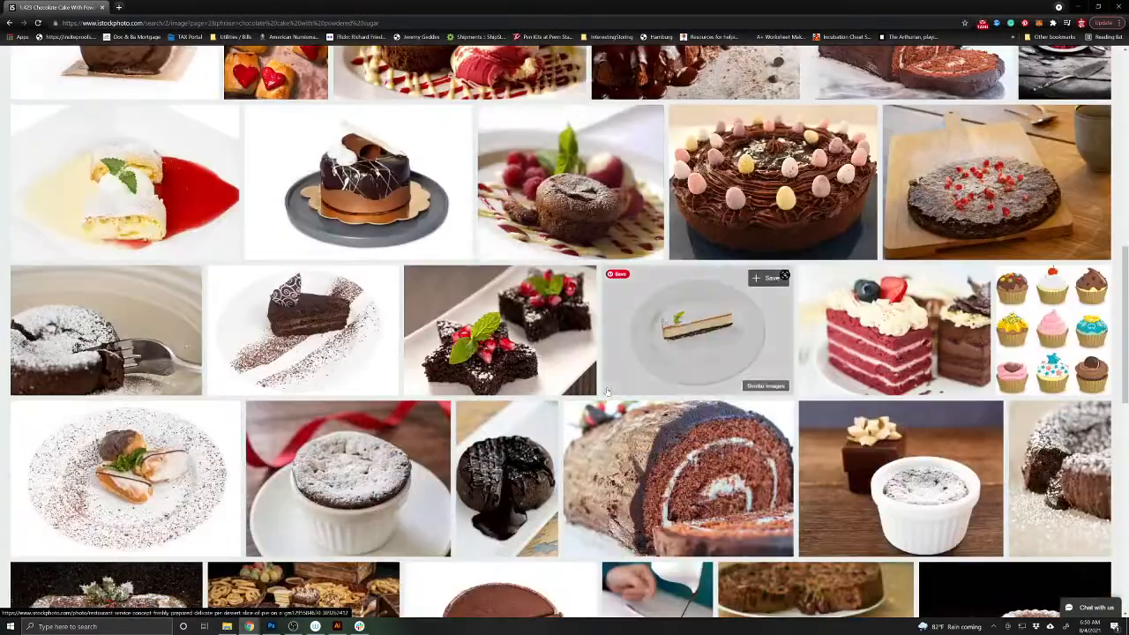
scroll(607, 391, down, 6)
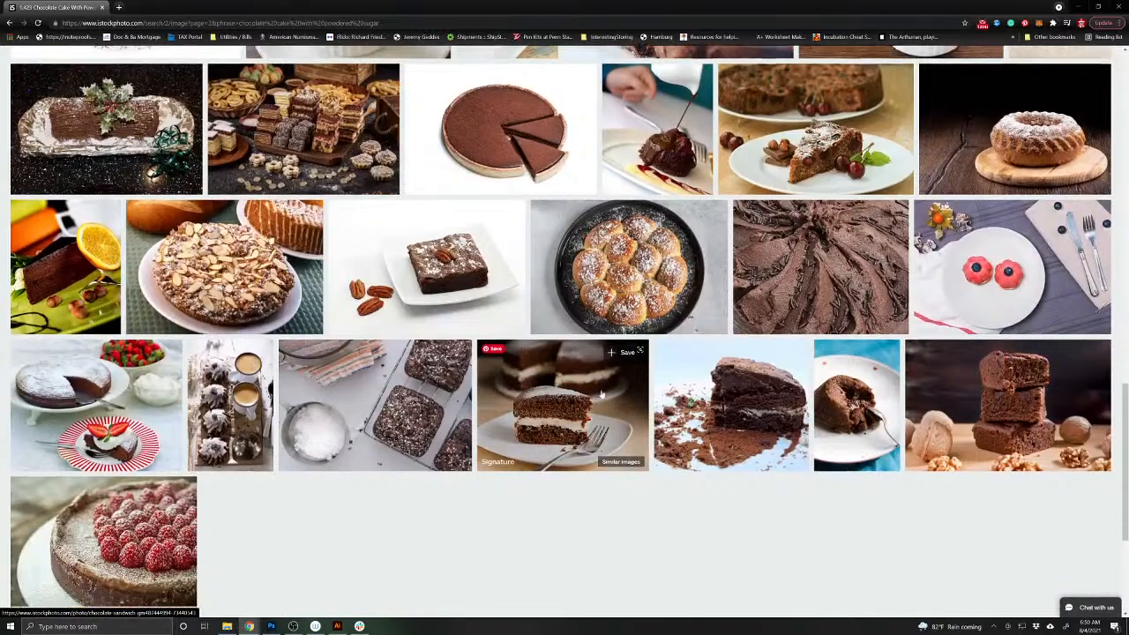
scroll(601, 394, down, 3)
click(637, 478)
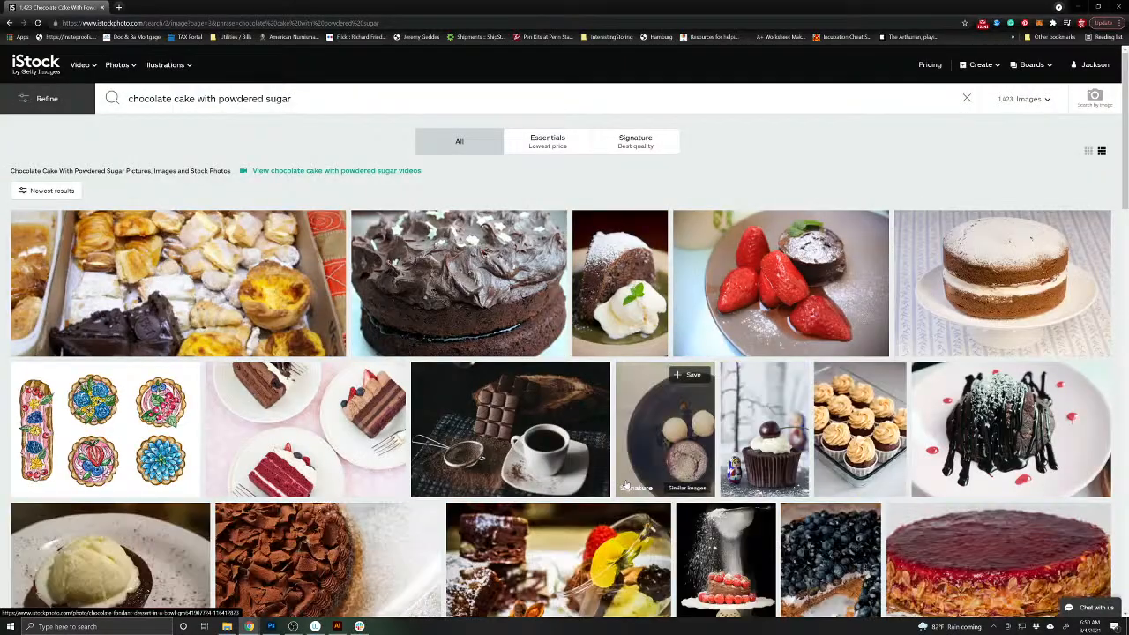
scroll(626, 485, down, 3)
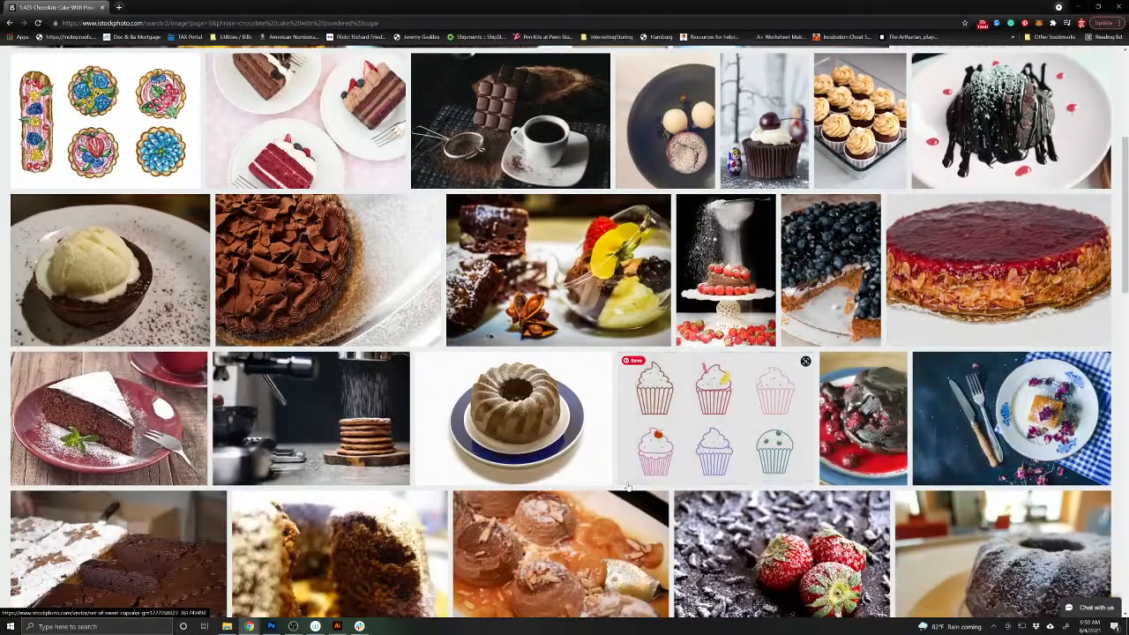
scroll(627, 486, down, 3)
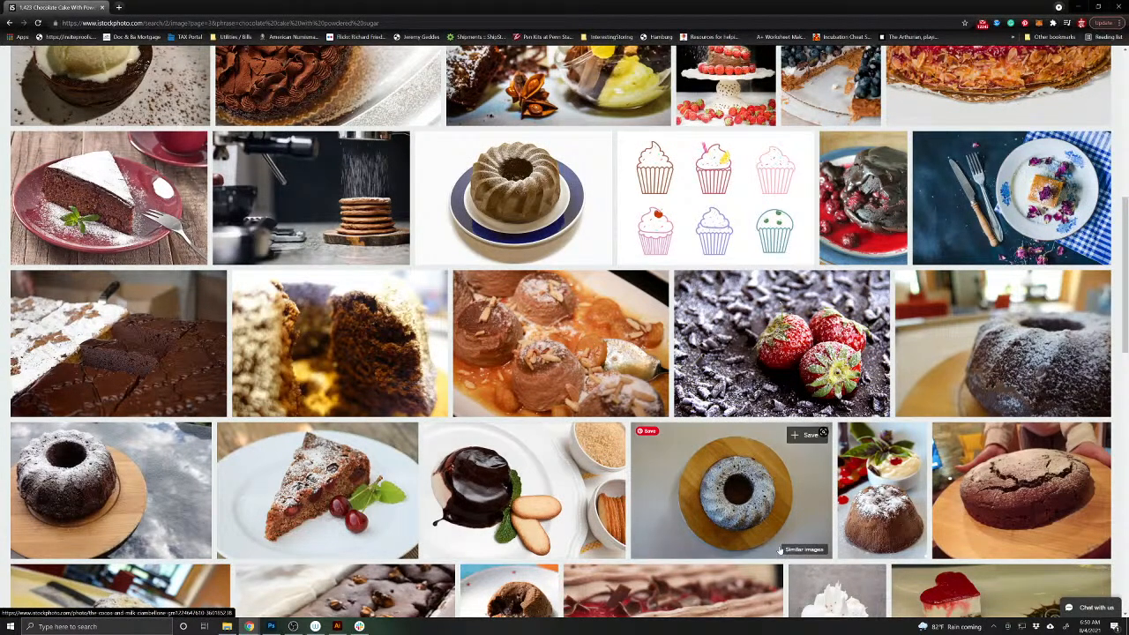
- Open the cocoa and milk Ciambellone photo and inspect the Chocolate Marble Pie Pound Cake from its similar images at enlarged size
click(768, 504)
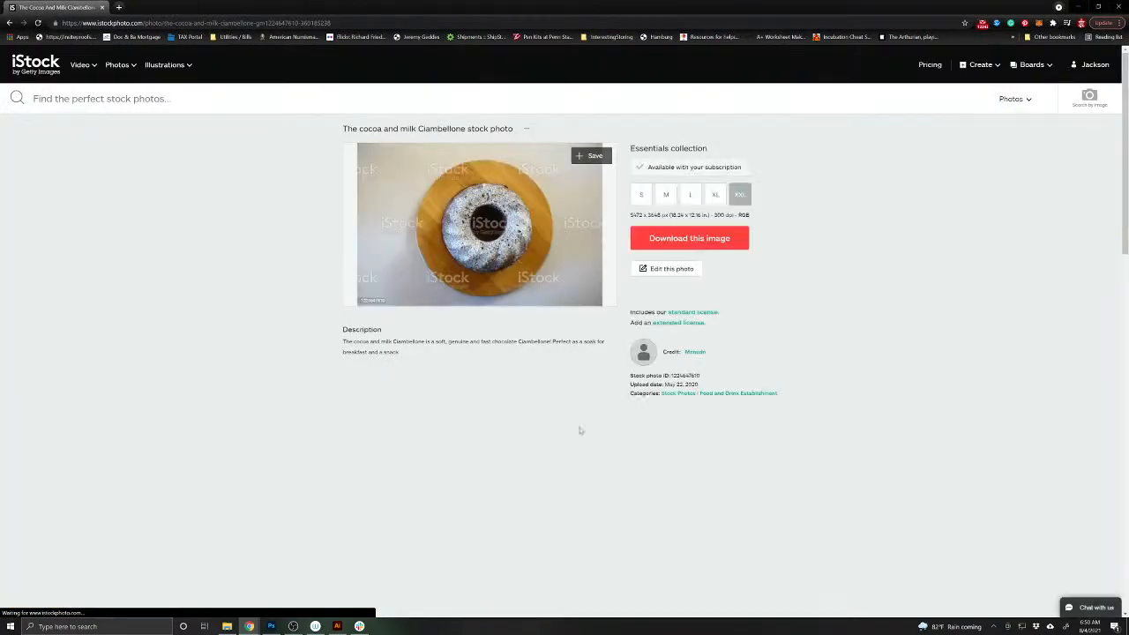
scroll(579, 430, down, 5)
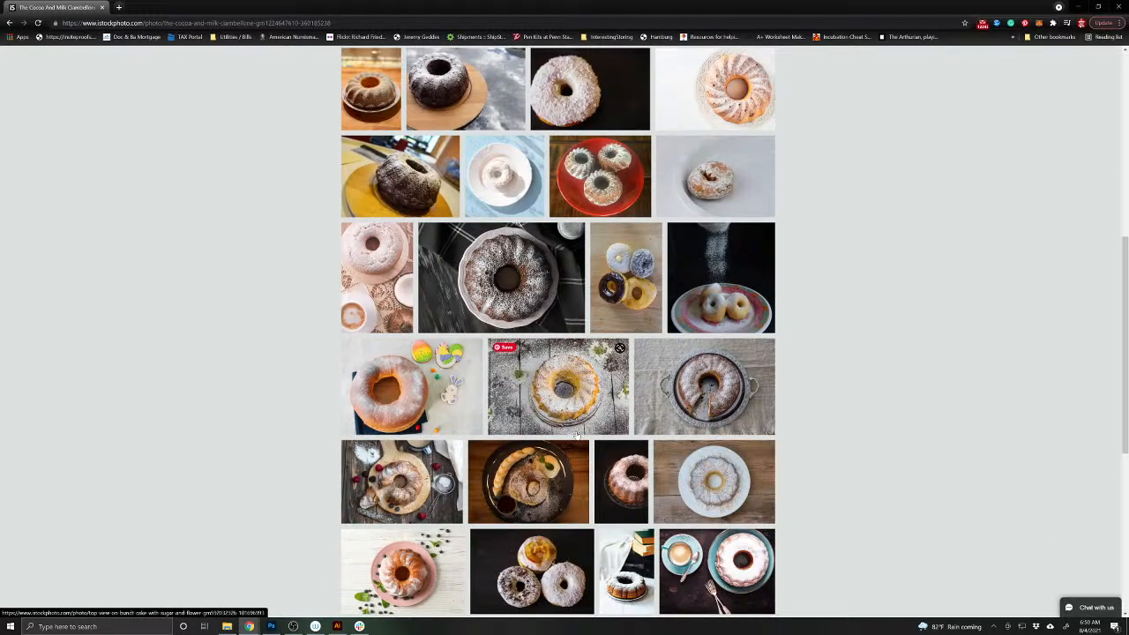
click(527, 279)
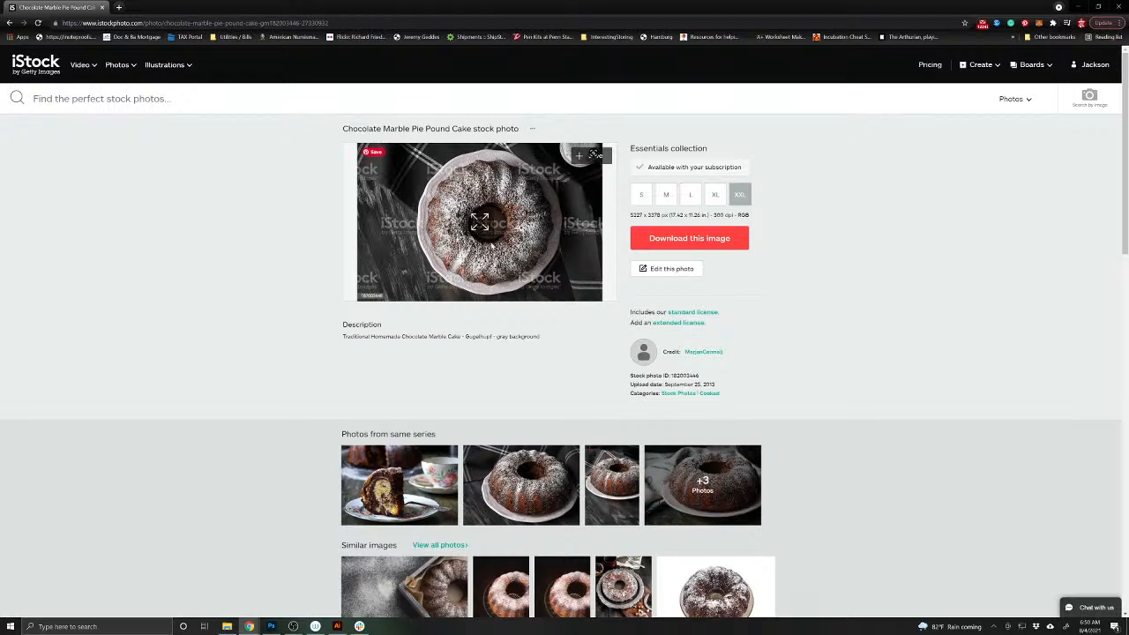
click(491, 245)
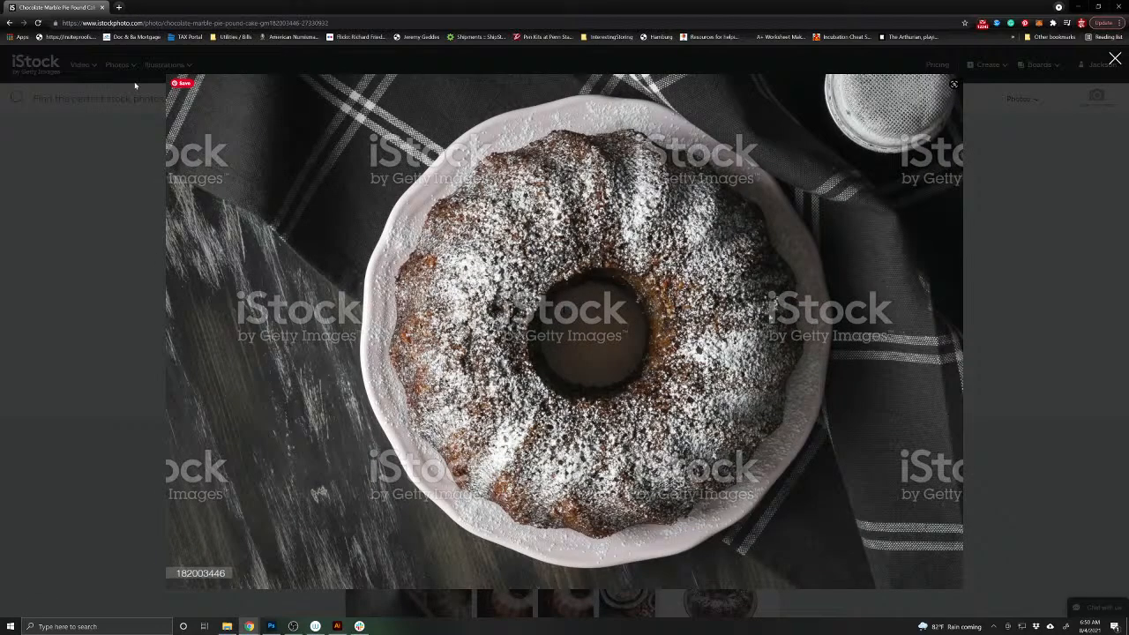
click(10, 24)
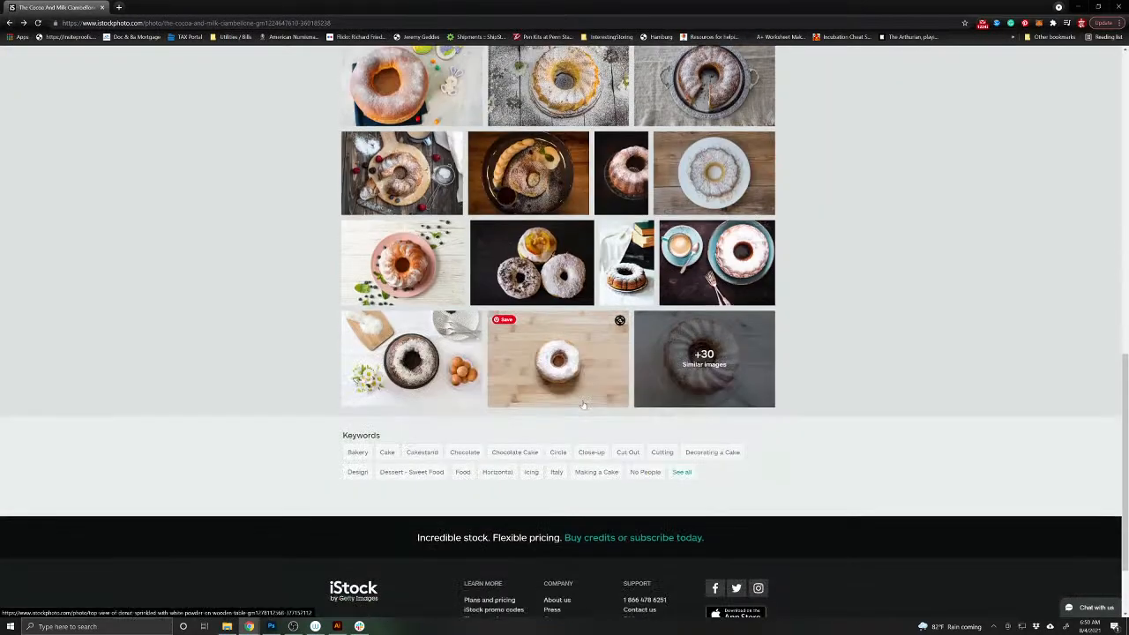
scroll(584, 421, up, 15)
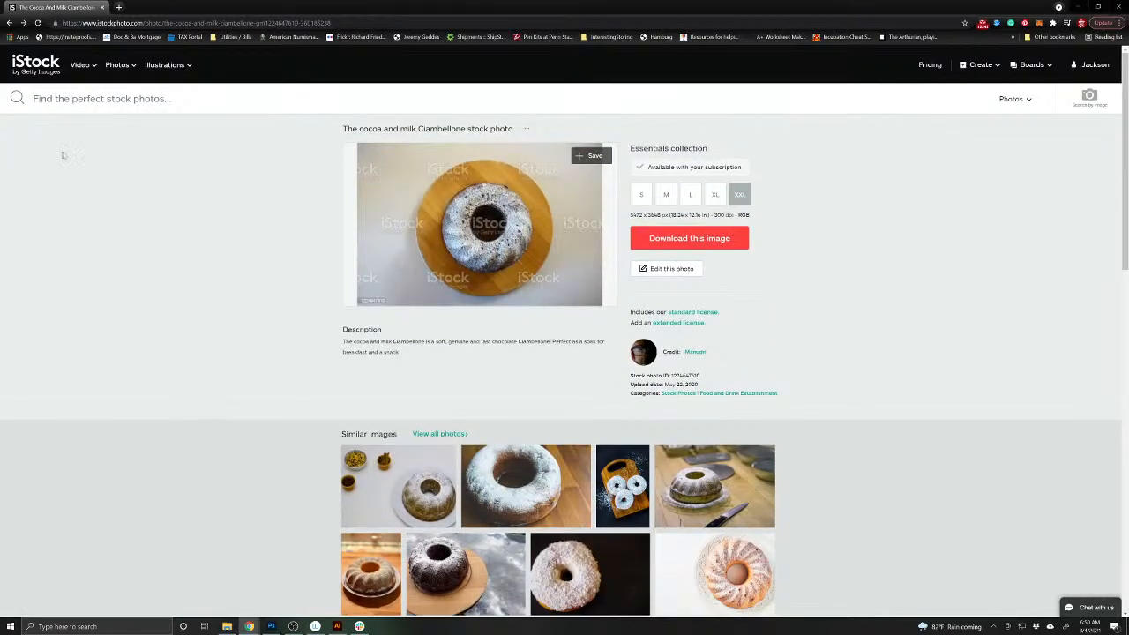
- Reuse the recent powdered sugar search and shorten its phrase to "chocolate cake"
click(160, 111)
click(121, 141)
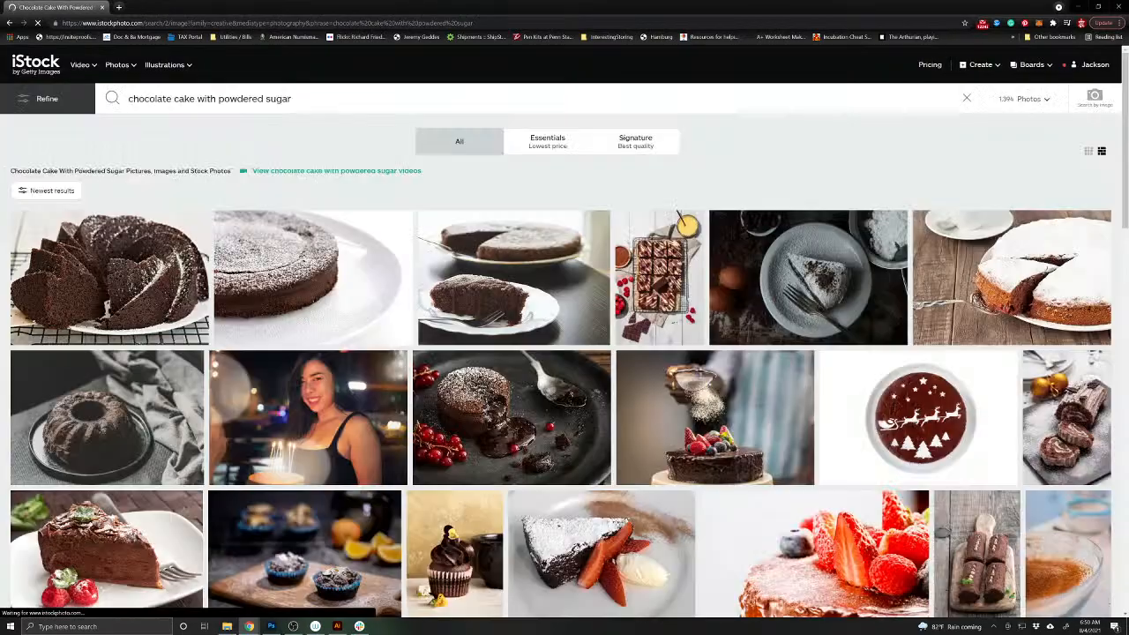
drag(174, 103, 438, 94)
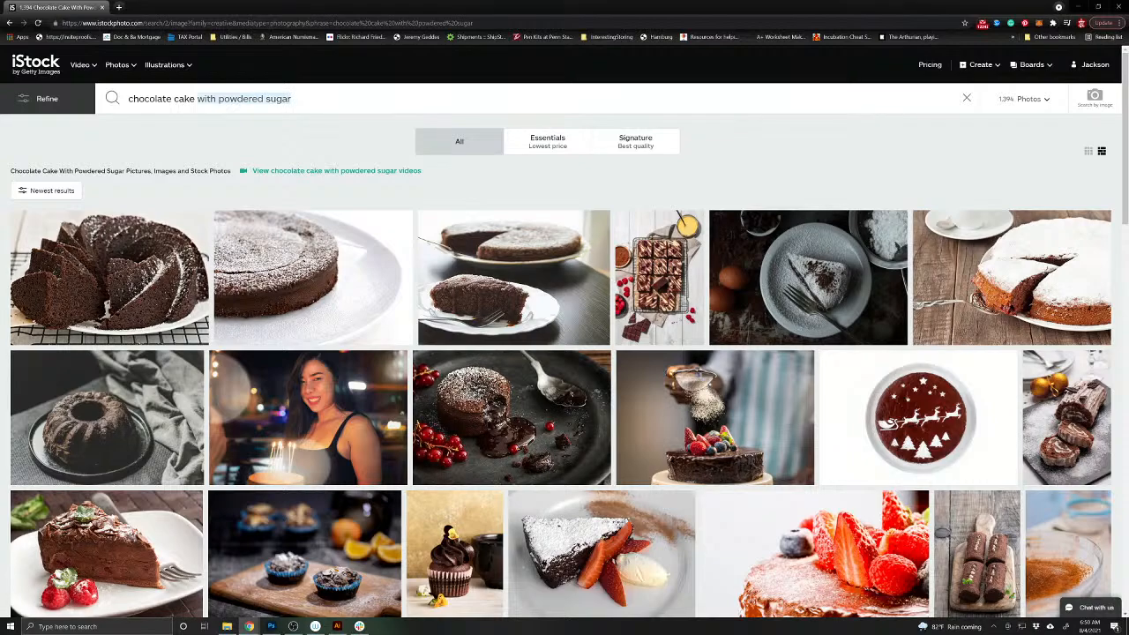
key(BackSpace)
key(Return)
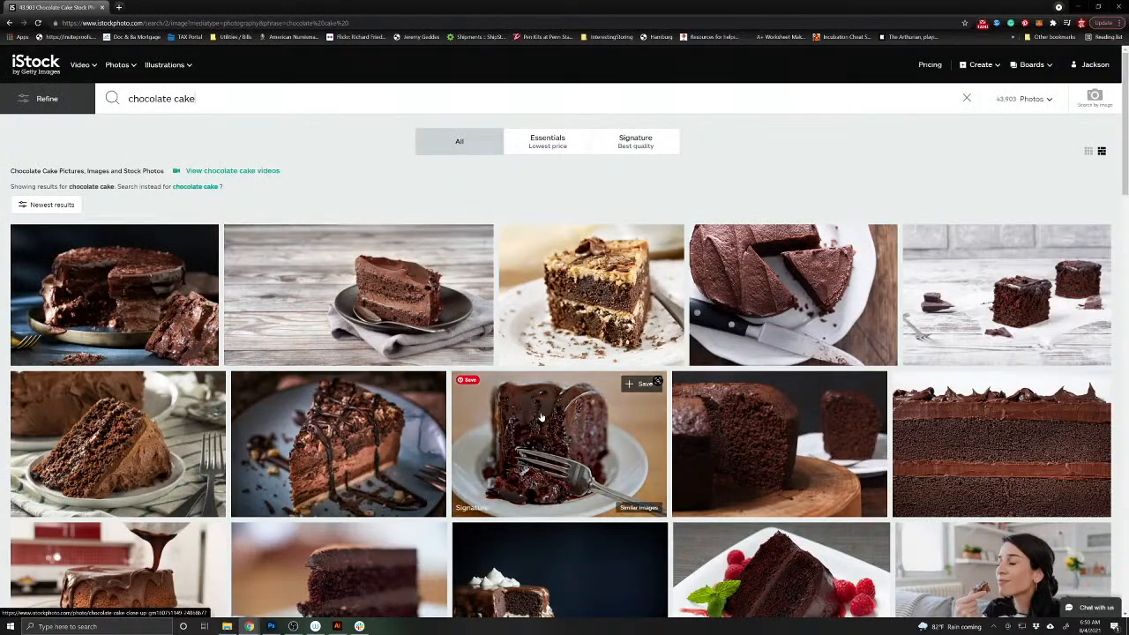
- Browse the chocolate cake results and check the bitten chocolate donut photo on pink along with its similar images
scroll(544, 418, down, 3)
scroll(543, 418, down, 3)
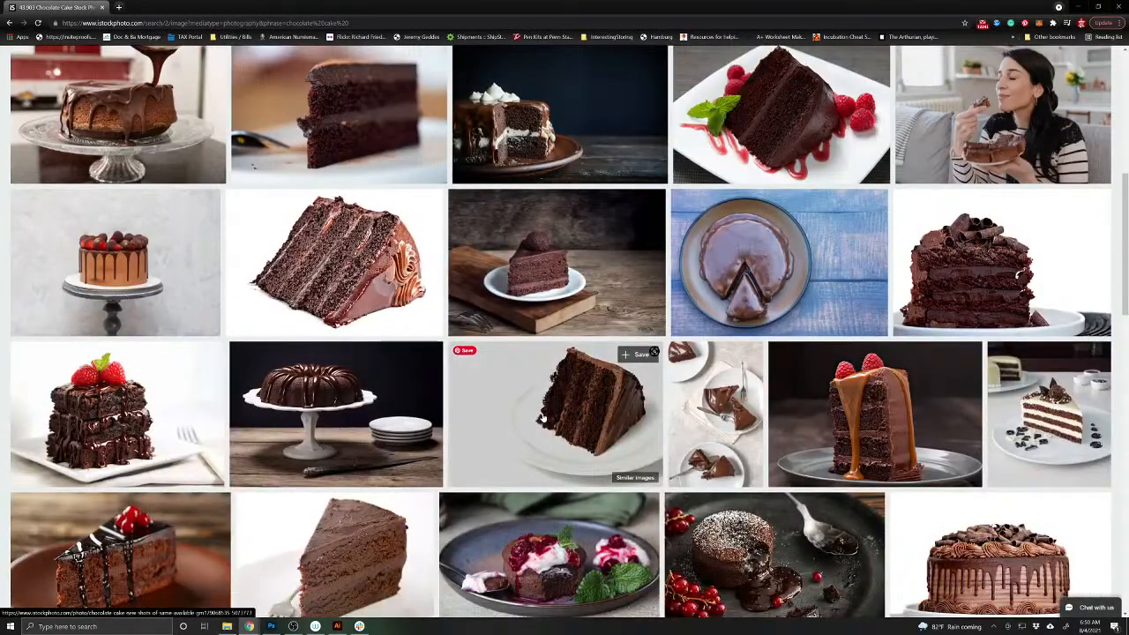
scroll(544, 418, down, 3)
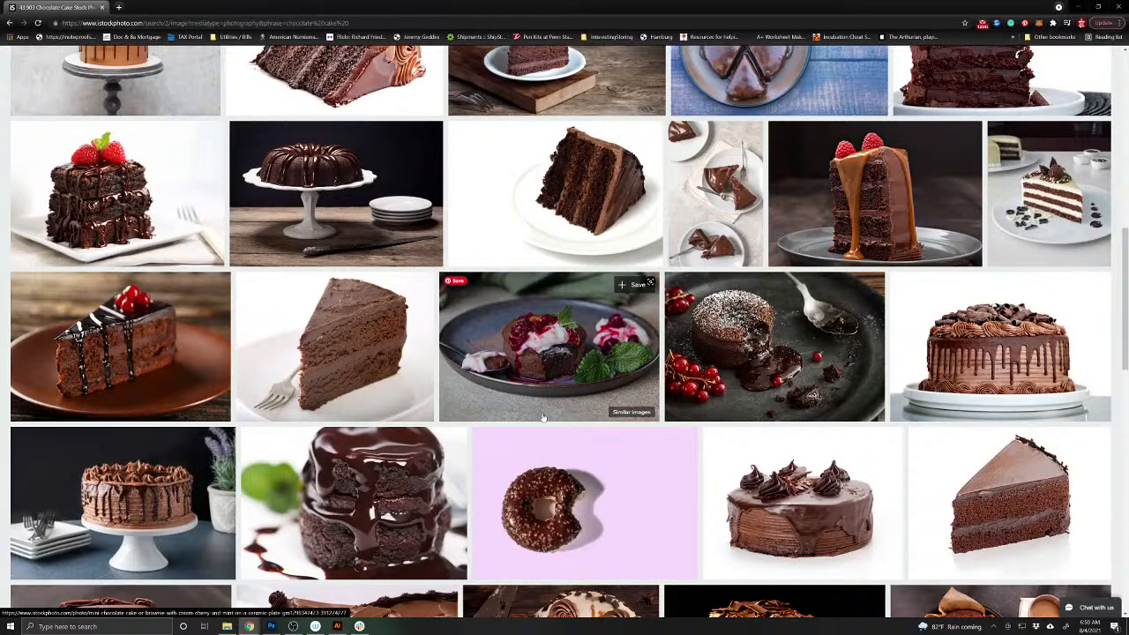
scroll(543, 418, down, 4)
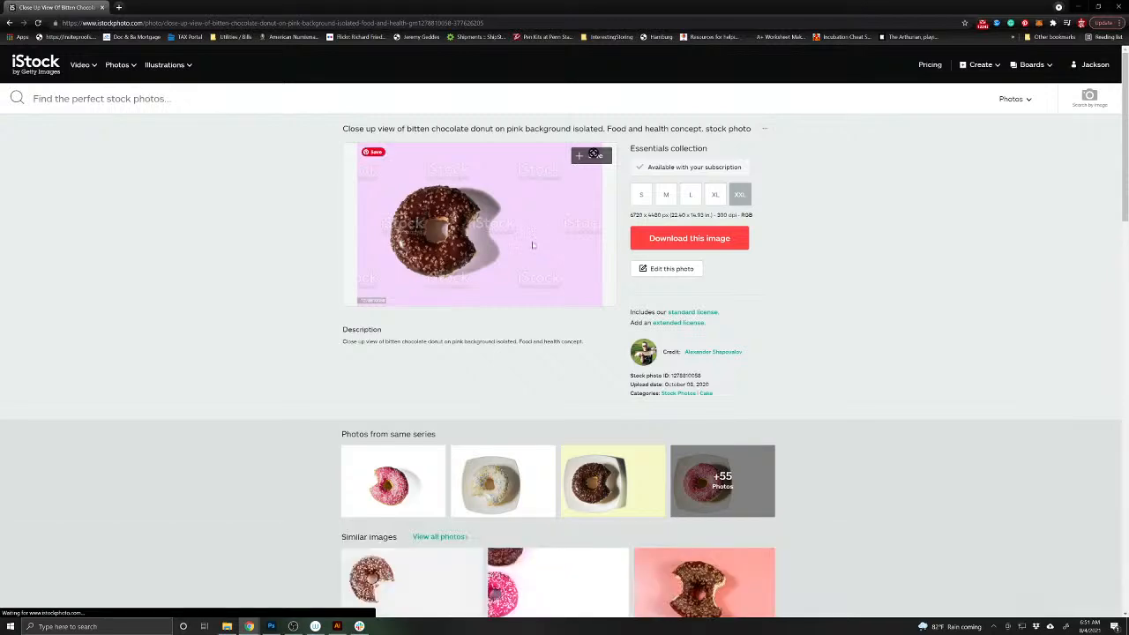
scroll(551, 480, down, 2)
scroll(555, 485, down, 2)
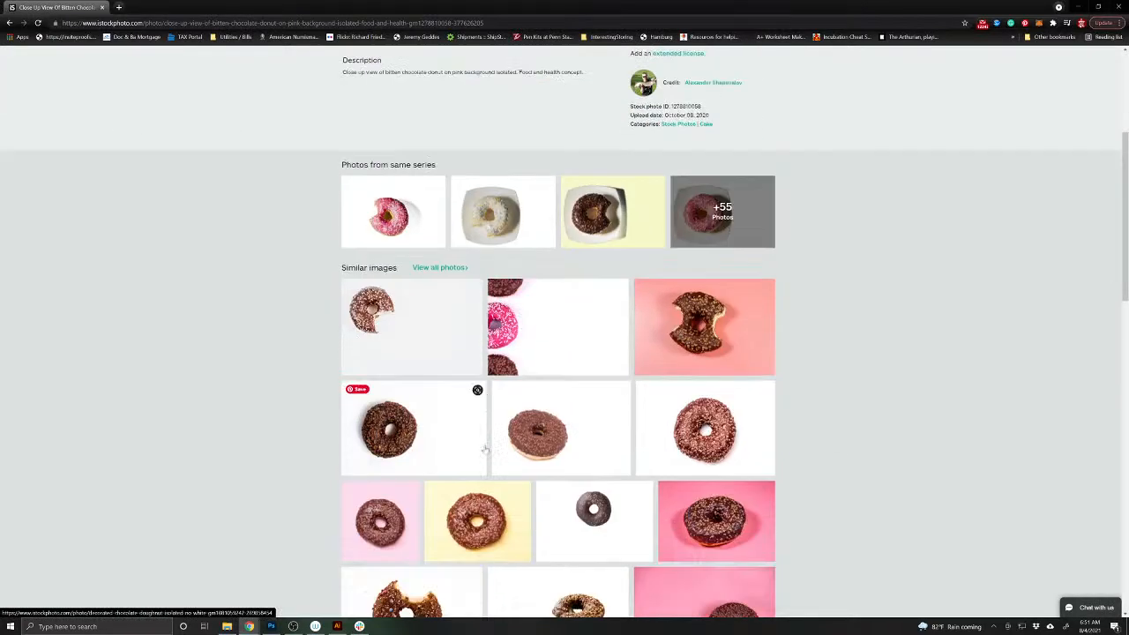
click(10, 23)
- Look through the rest of the first chocolate cake results page and all of the second page
scroll(547, 412, down, 3)
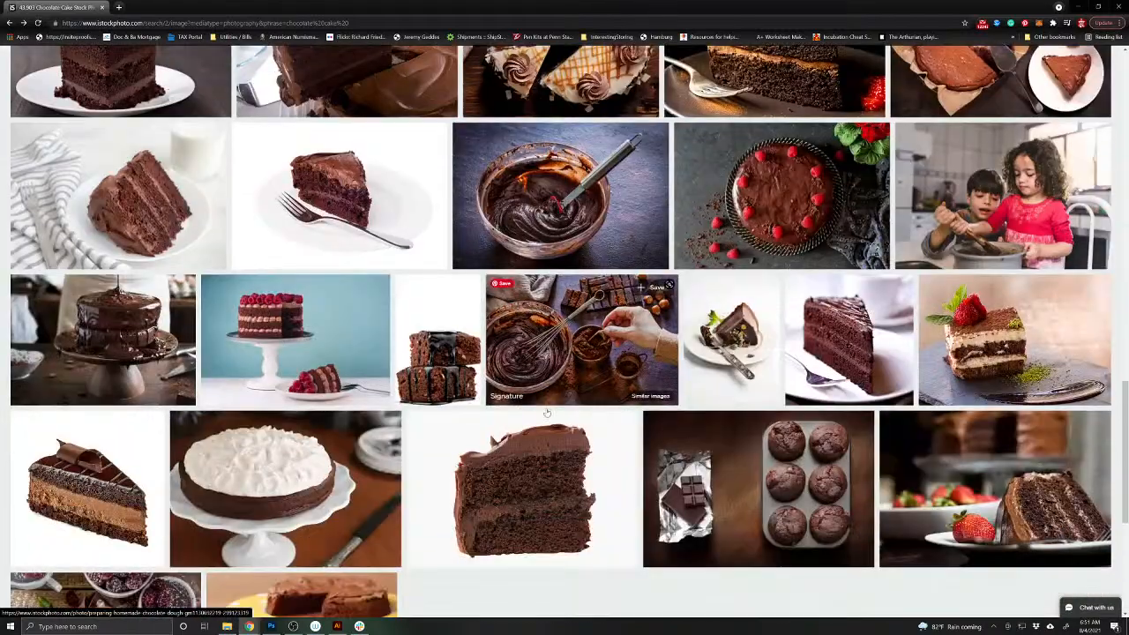
scroll(546, 411, down, 3)
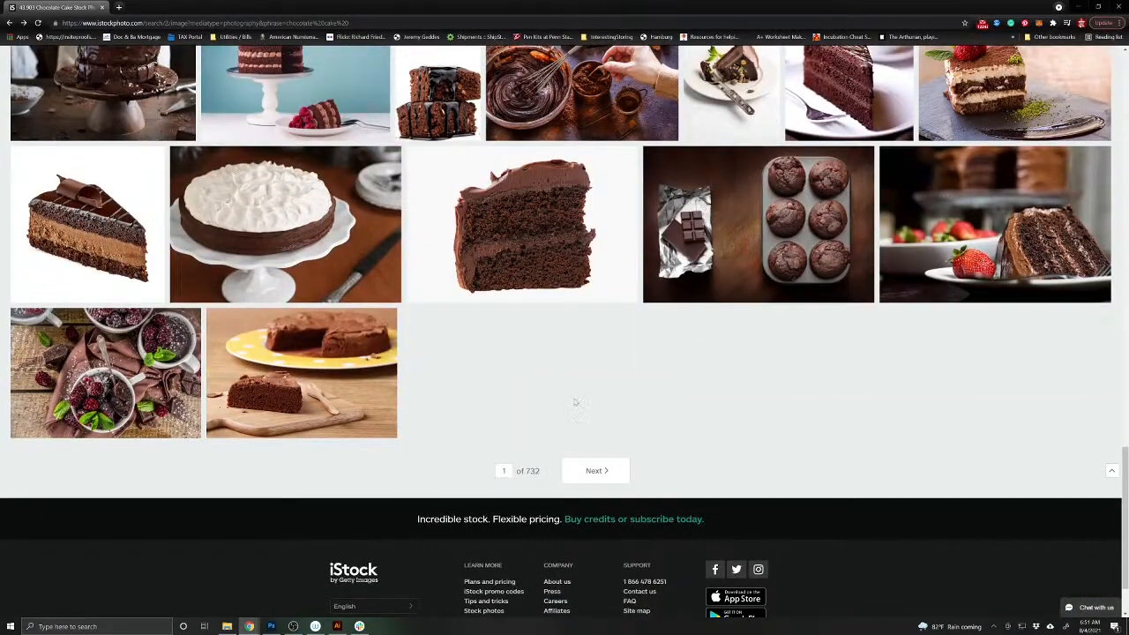
click(597, 473)
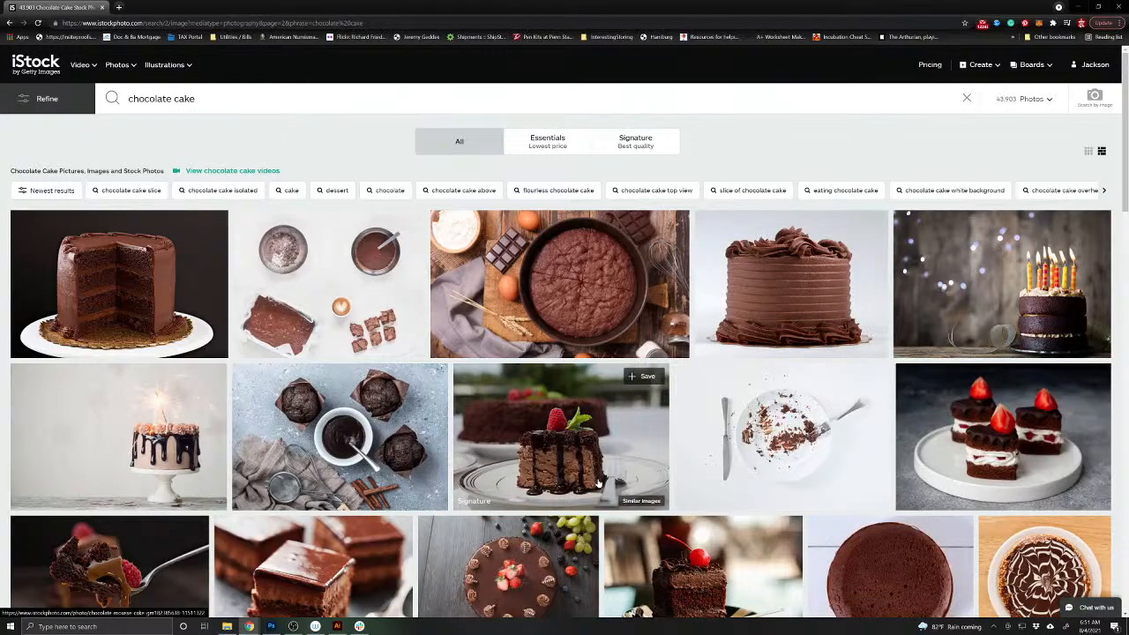
scroll(514, 484, down, 2)
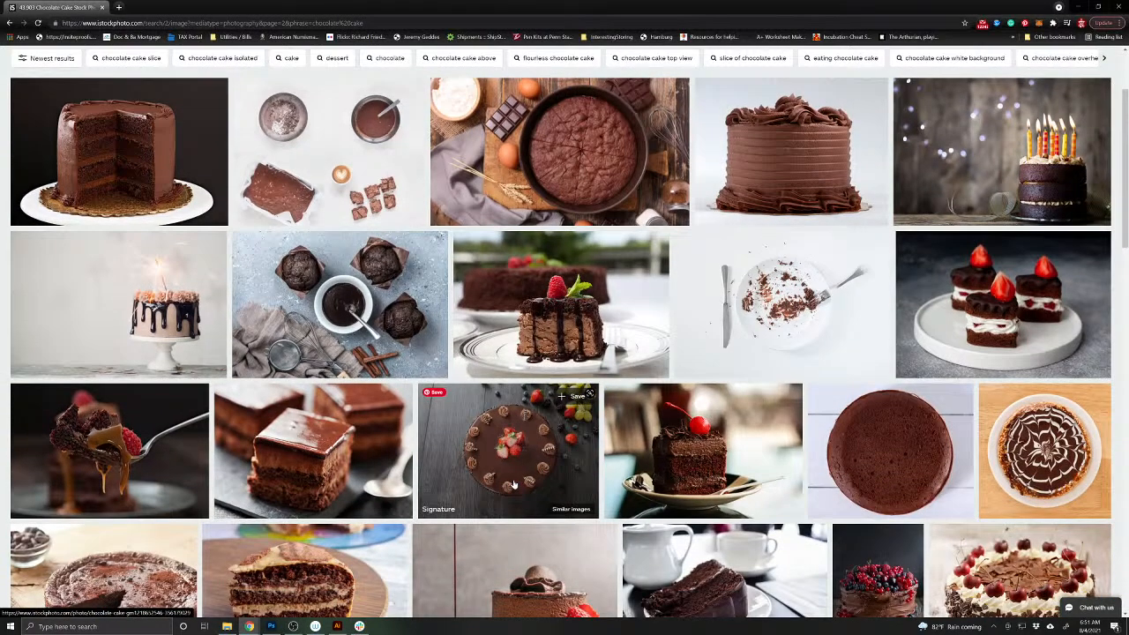
scroll(514, 483, down, 5)
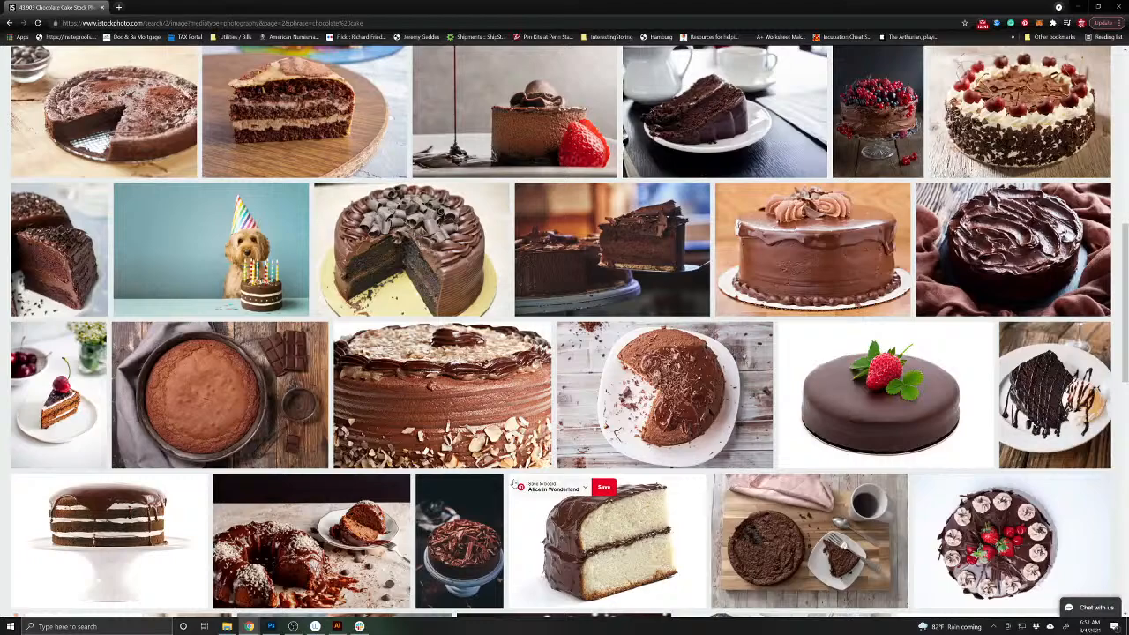
scroll(514, 482, down, 9)
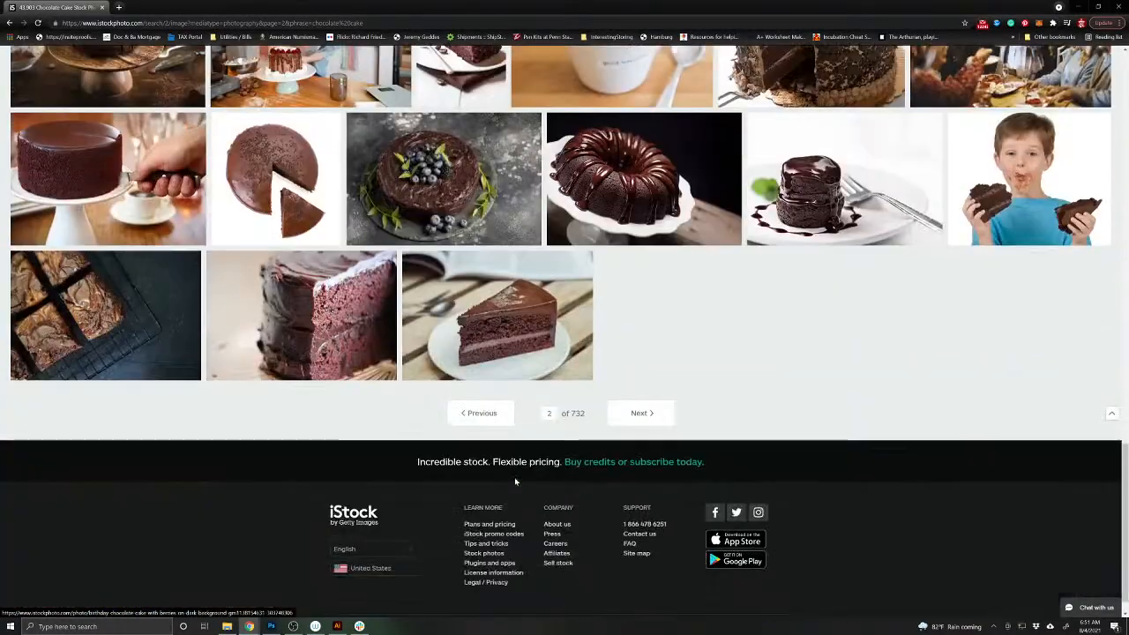
- Look through the third page of chocolate cake results for a suitable photo
click(638, 413)
scroll(627, 406, down, 5)
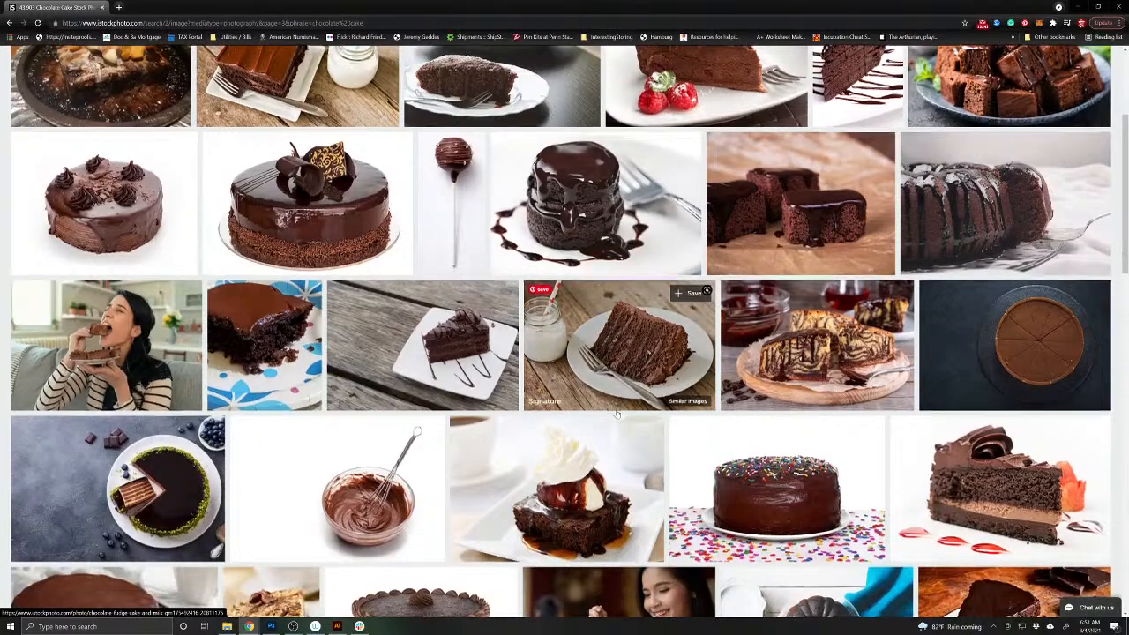
scroll(617, 415, down, 6)
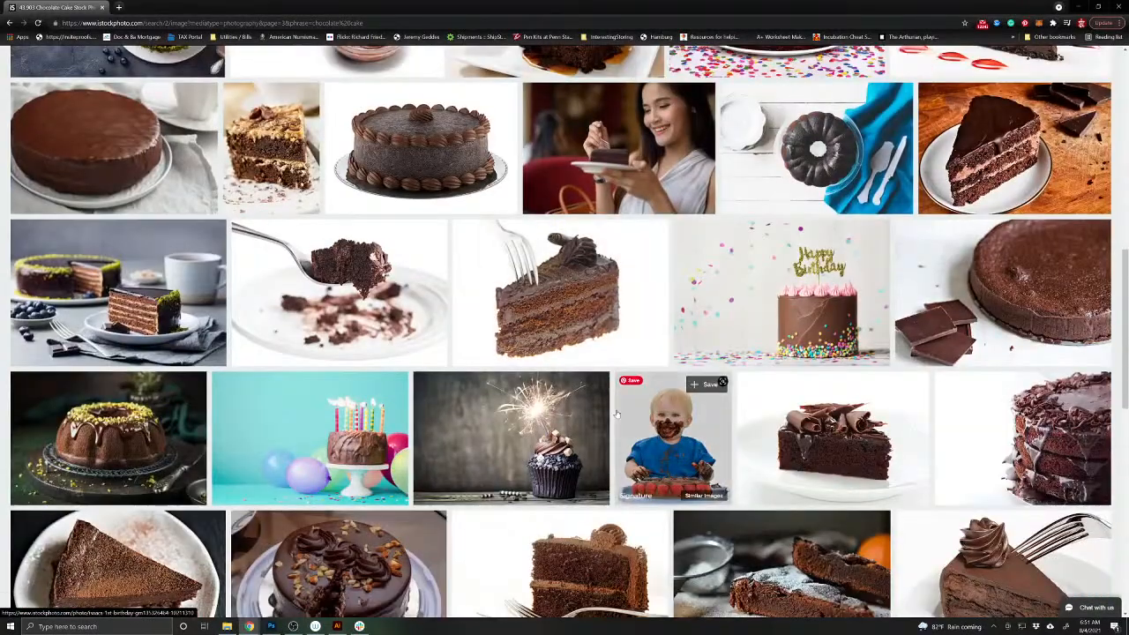
scroll(617, 414, down, 3)
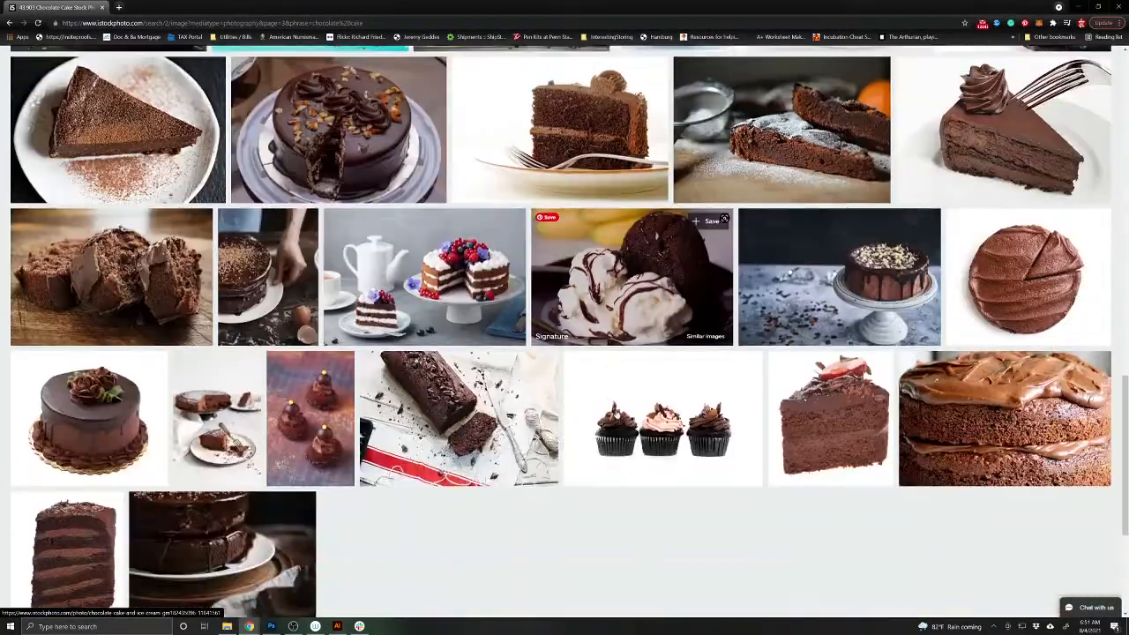
click(615, 428)
scroll(614, 427, down, 3)
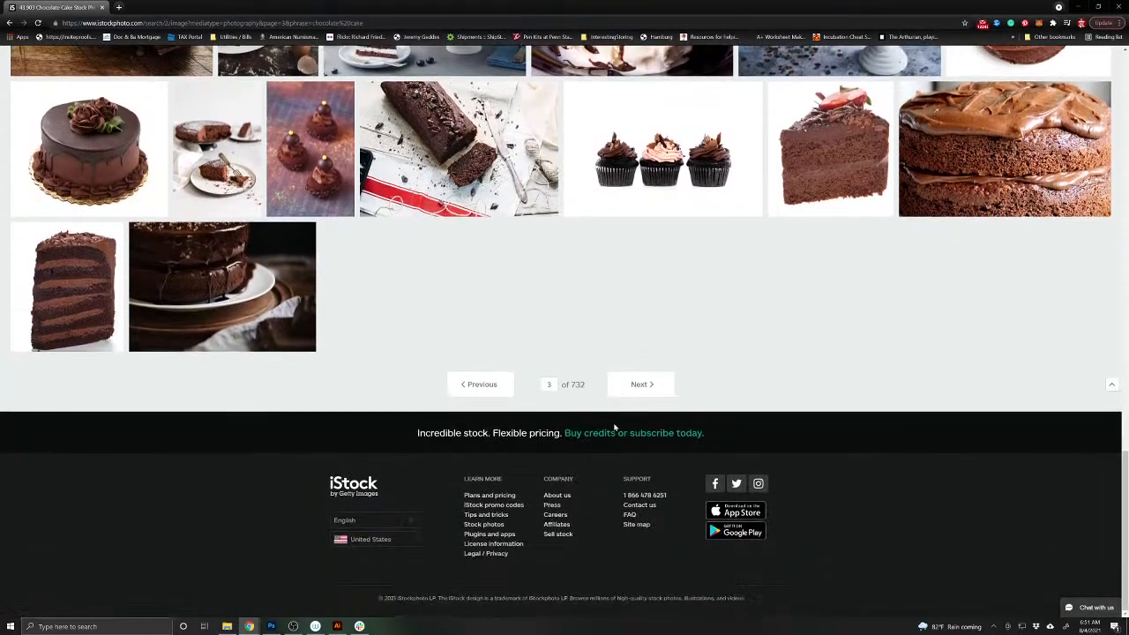
- Go to the fourth page of chocolate cake results and examine its photos
click(631, 383)
scroll(631, 386, down, 2)
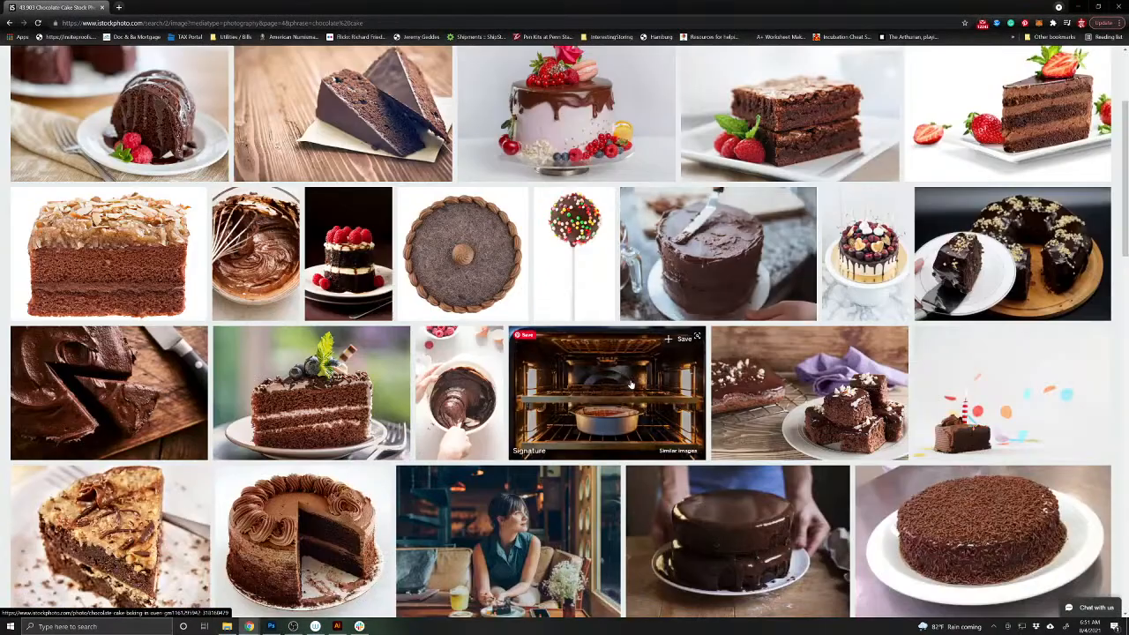
scroll(631, 386, down, 3)
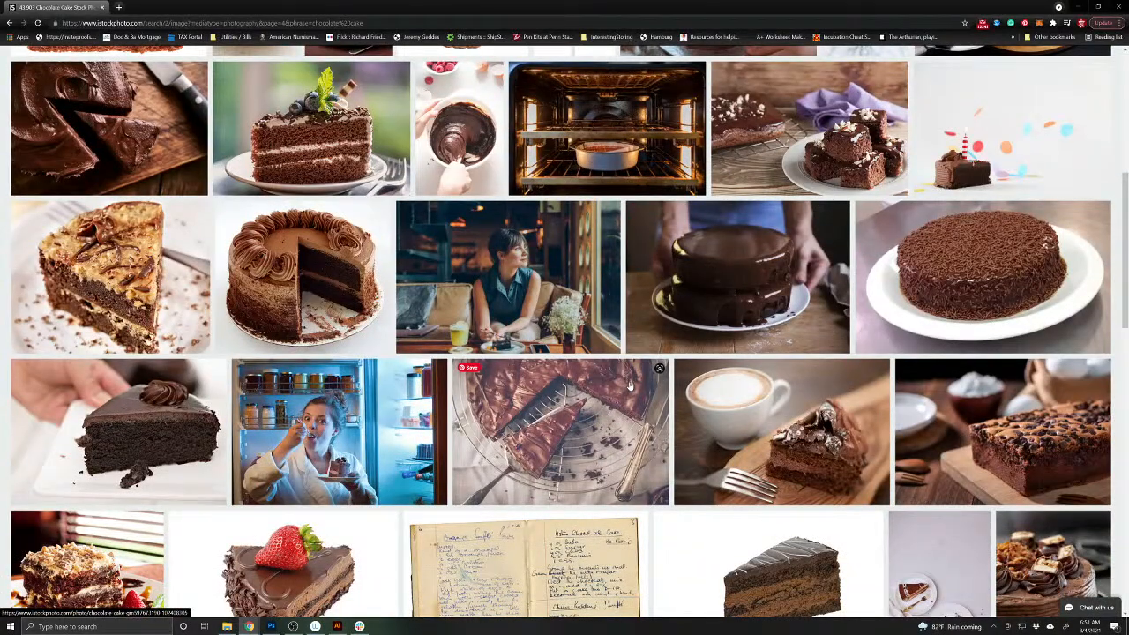
scroll(631, 385, down, 3)
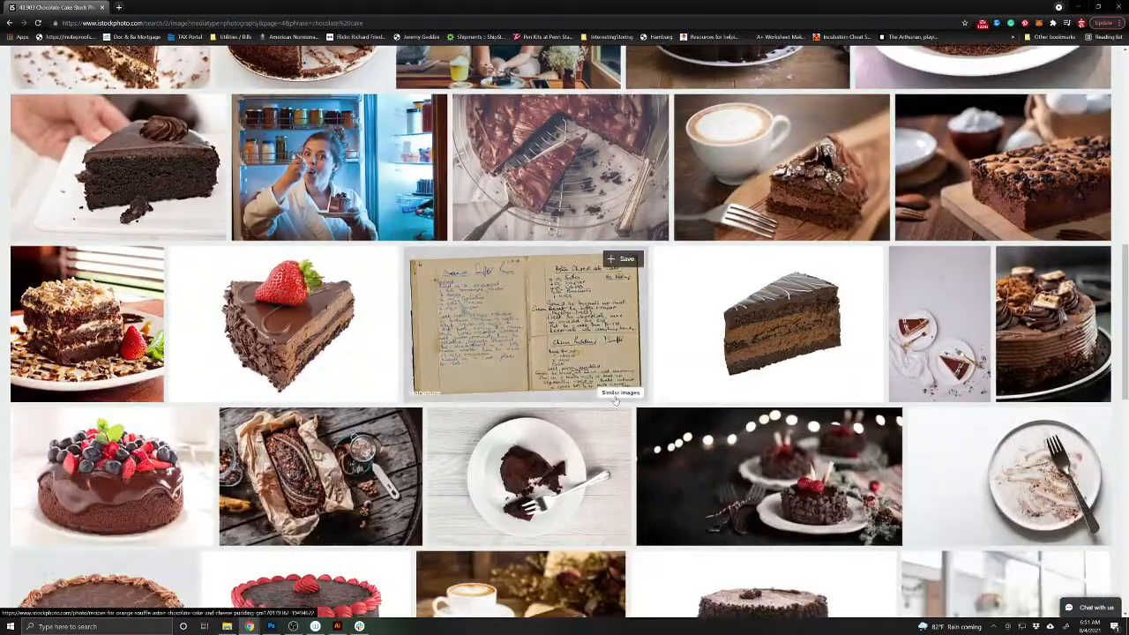
scroll(616, 402, down, 3)
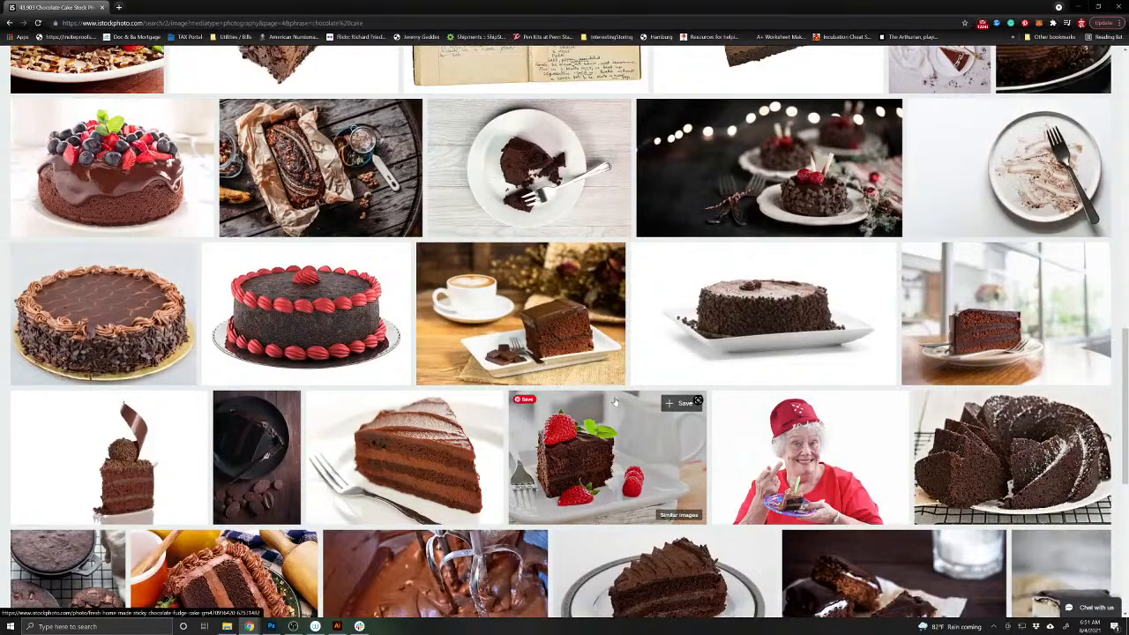
- Check the My Birthday photo of the woman in the red cap, return, and review the whole fourth results page
click(824, 471)
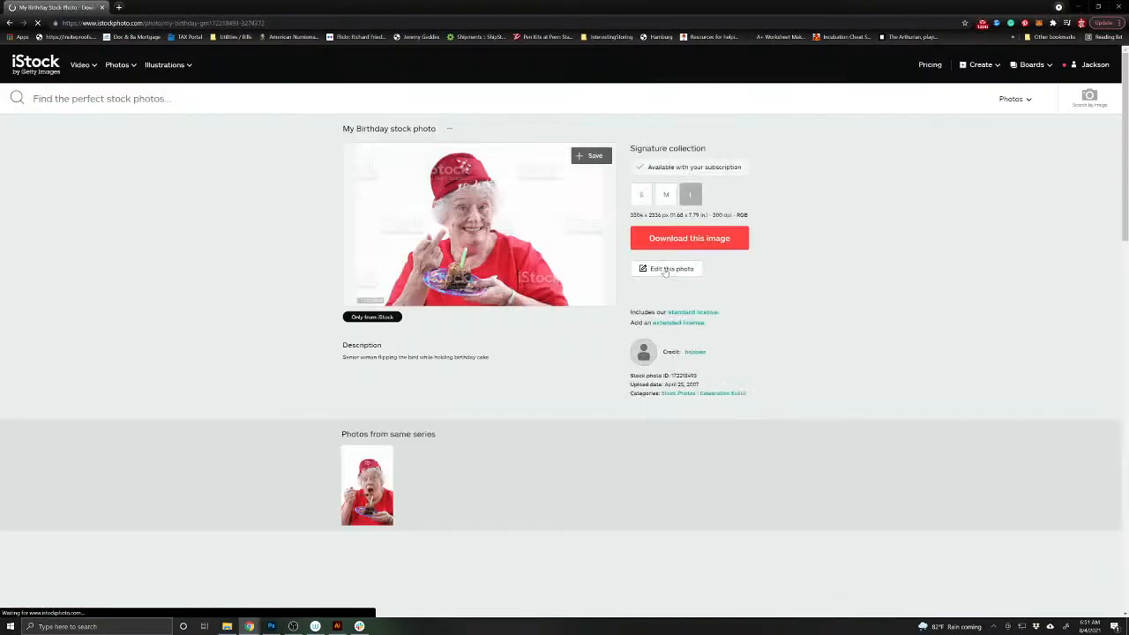
click(8, 23)
scroll(526, 444, down, 5)
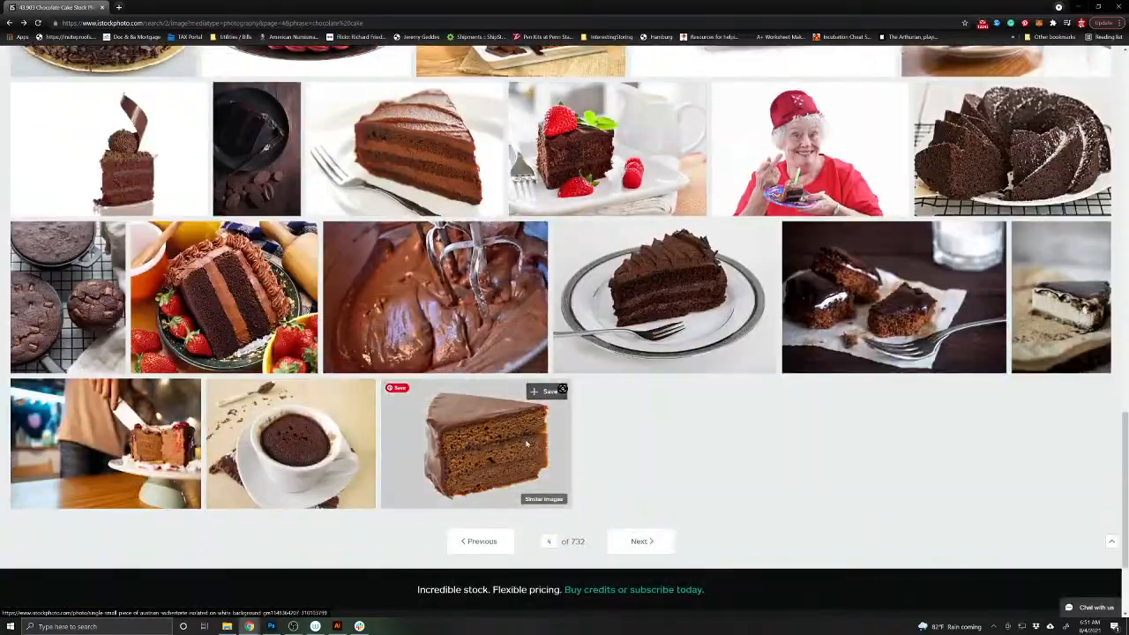
scroll(534, 443, up, 20)
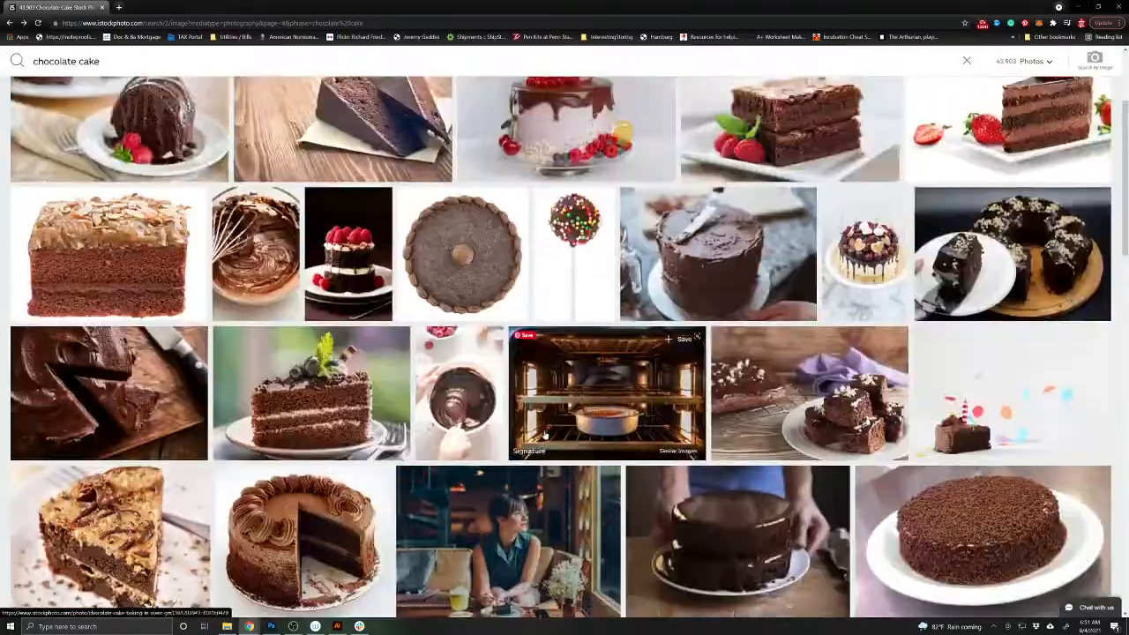
scroll(565, 291, down, 10)
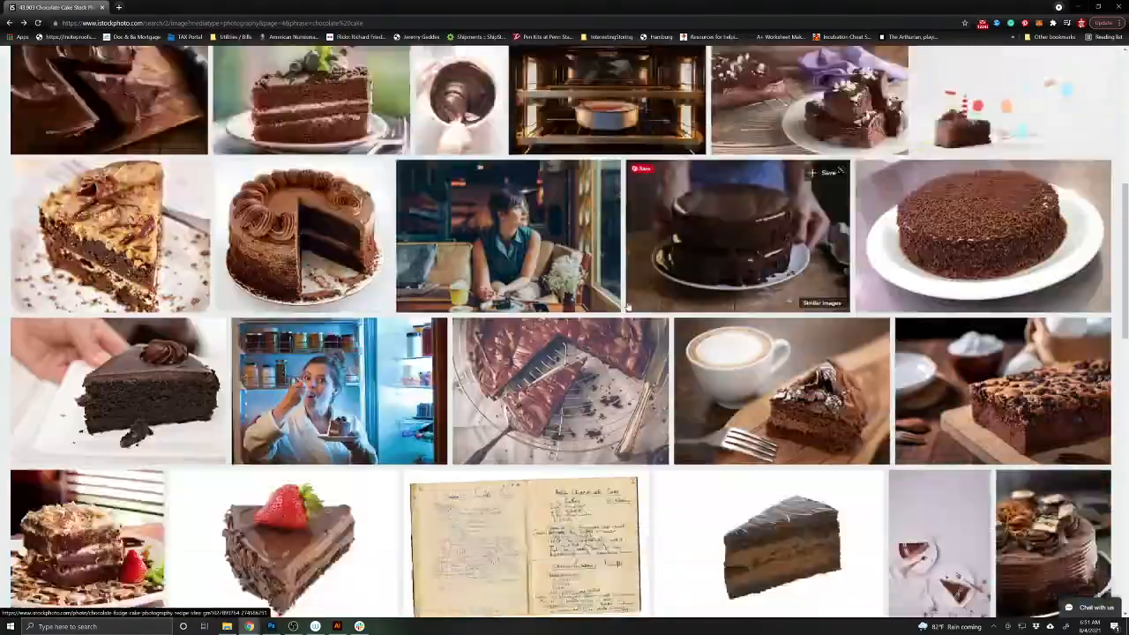
scroll(493, 393, down, 10)
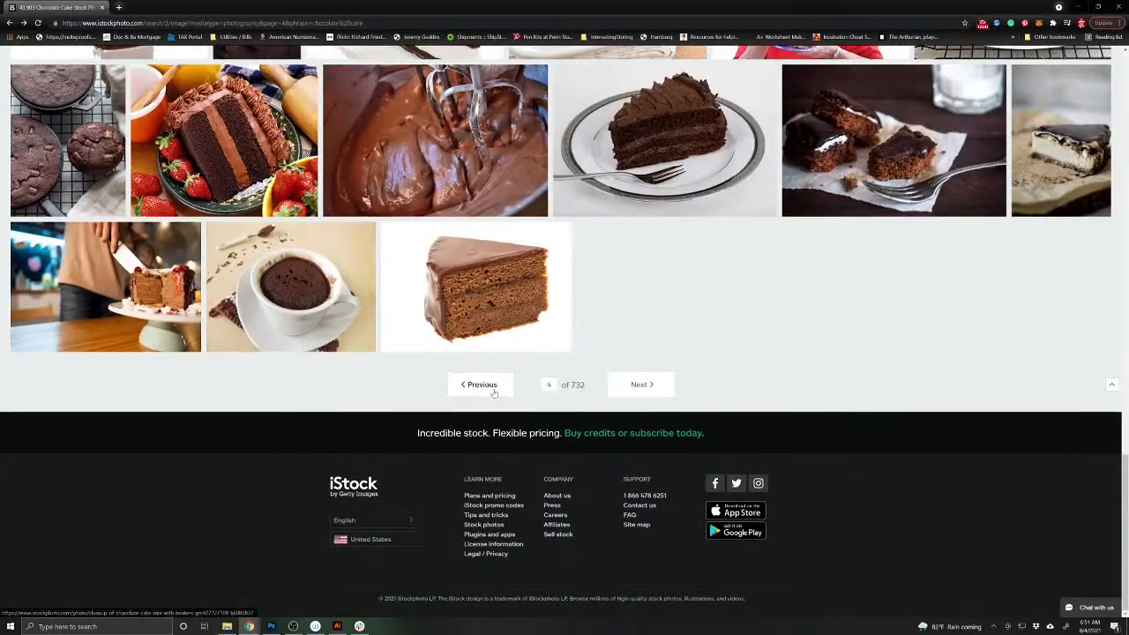
- Go back through the third and second pages of chocolate cake results and re-examine their photos
click(494, 388)
scroll(494, 393, down, 8)
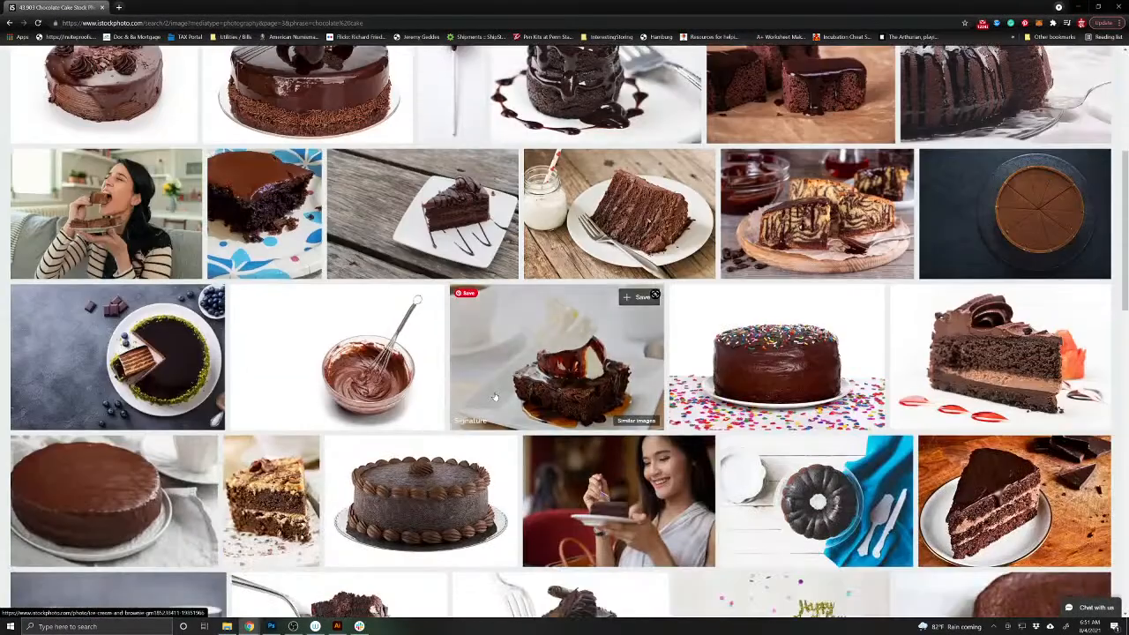
scroll(498, 403, down, 10)
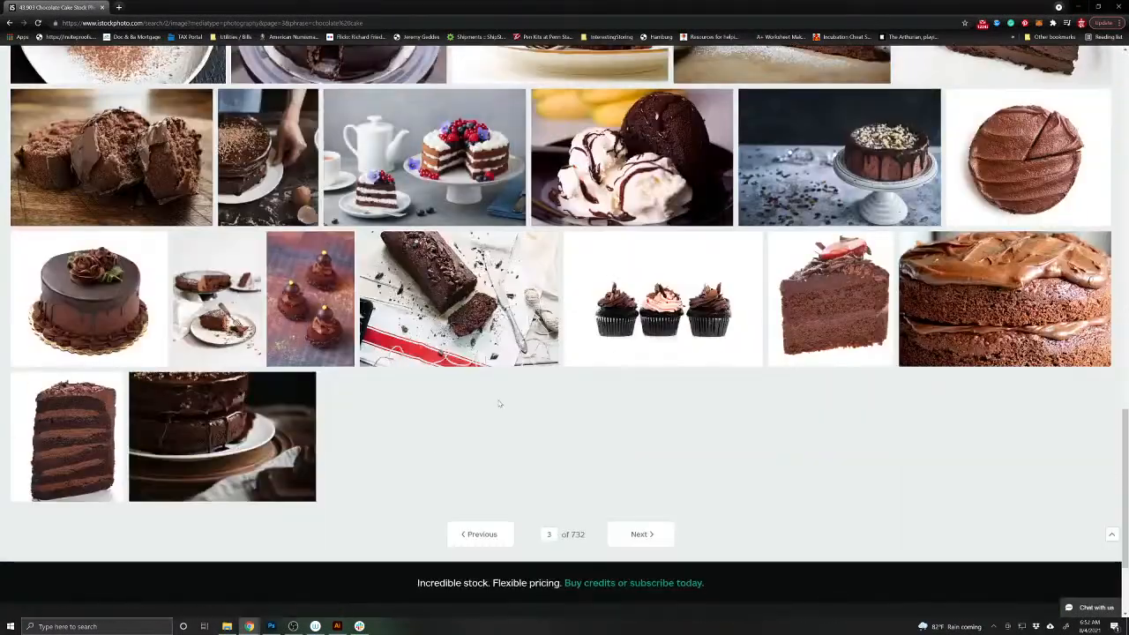
click(479, 534)
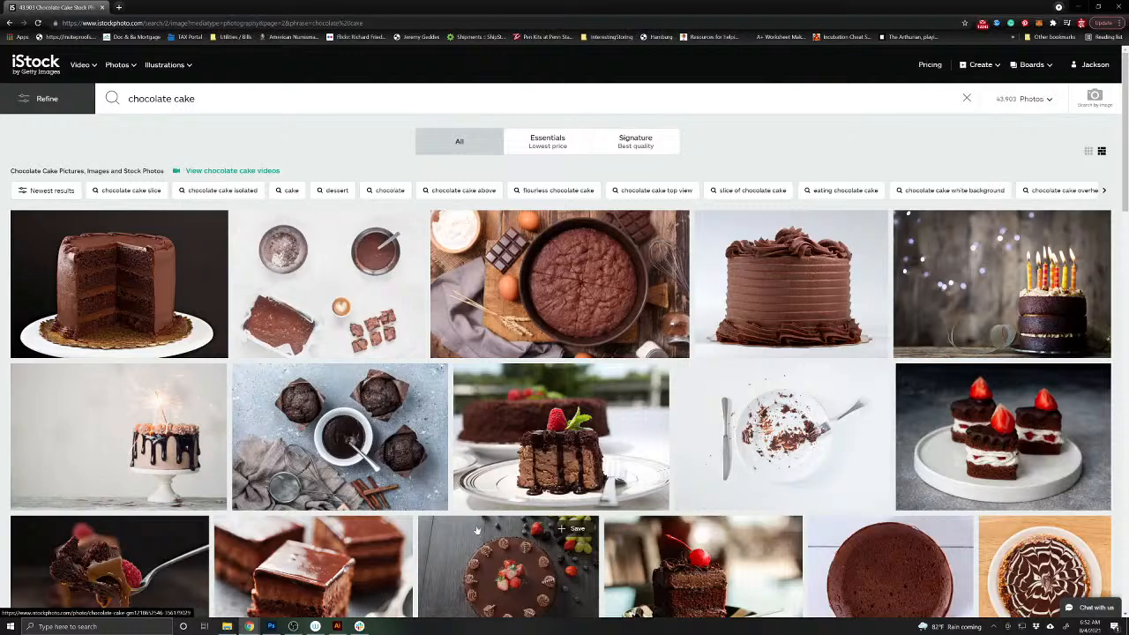
scroll(448, 483, down, 2)
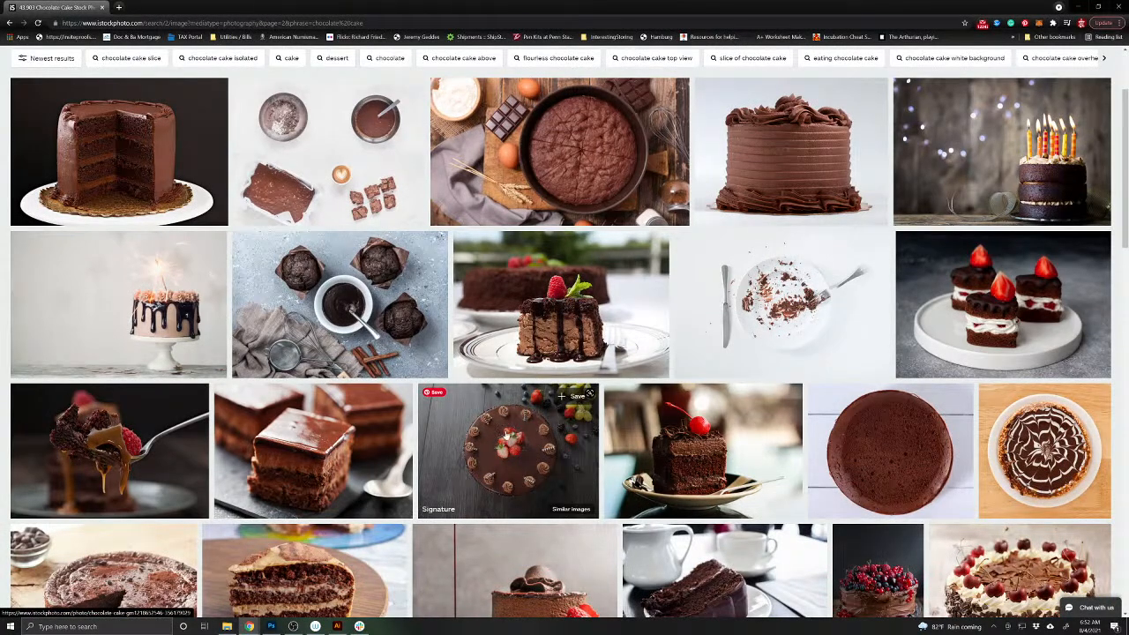
scroll(511, 439, down, 2)
scroll(510, 439, down, 2)
scroll(510, 438, down, 3)
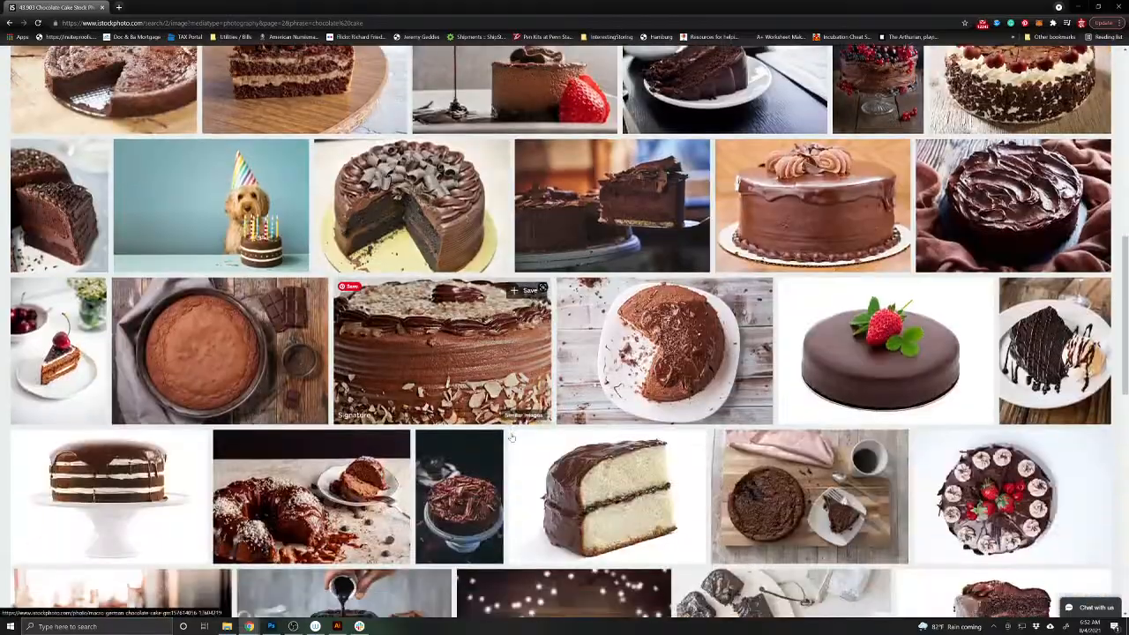
scroll(509, 439, down, 3)
scroll(509, 439, down, 3)
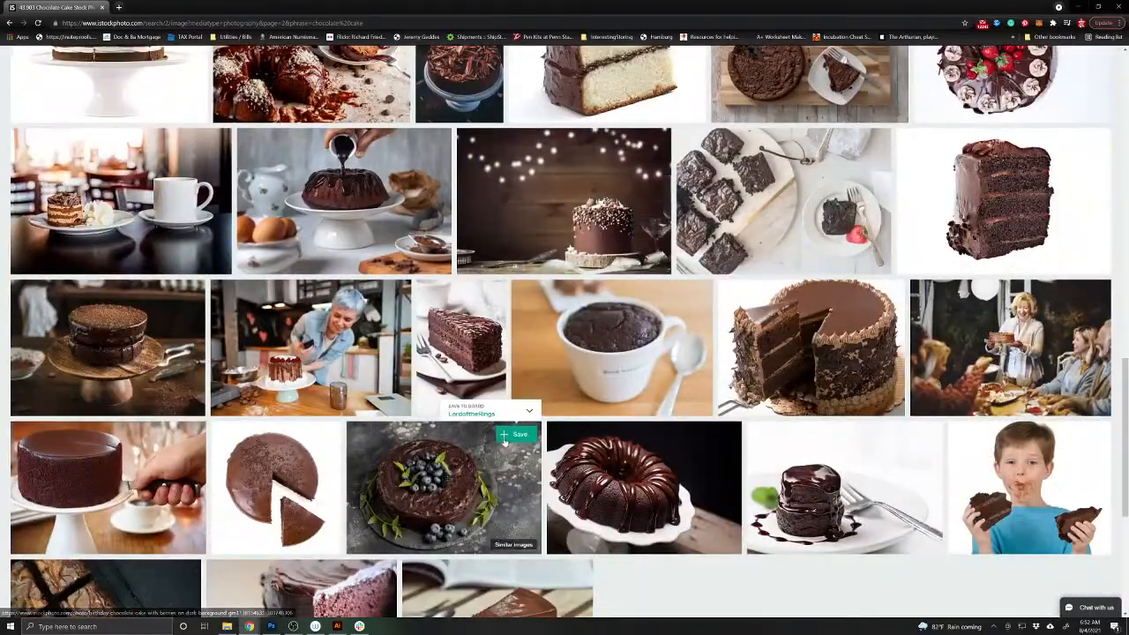
scroll(505, 444, down, 3)
- Inspect the homemade chocolate muffins photo with kitchen utensils at enlarged size, check its similar images, and return to the results
click(480, 457)
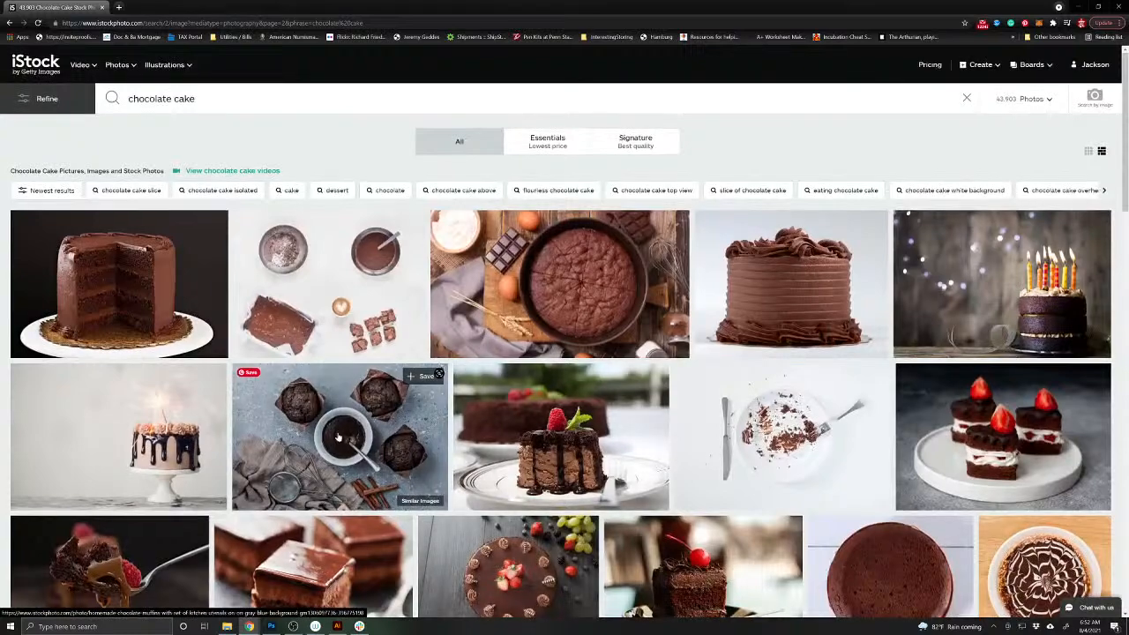
click(338, 437)
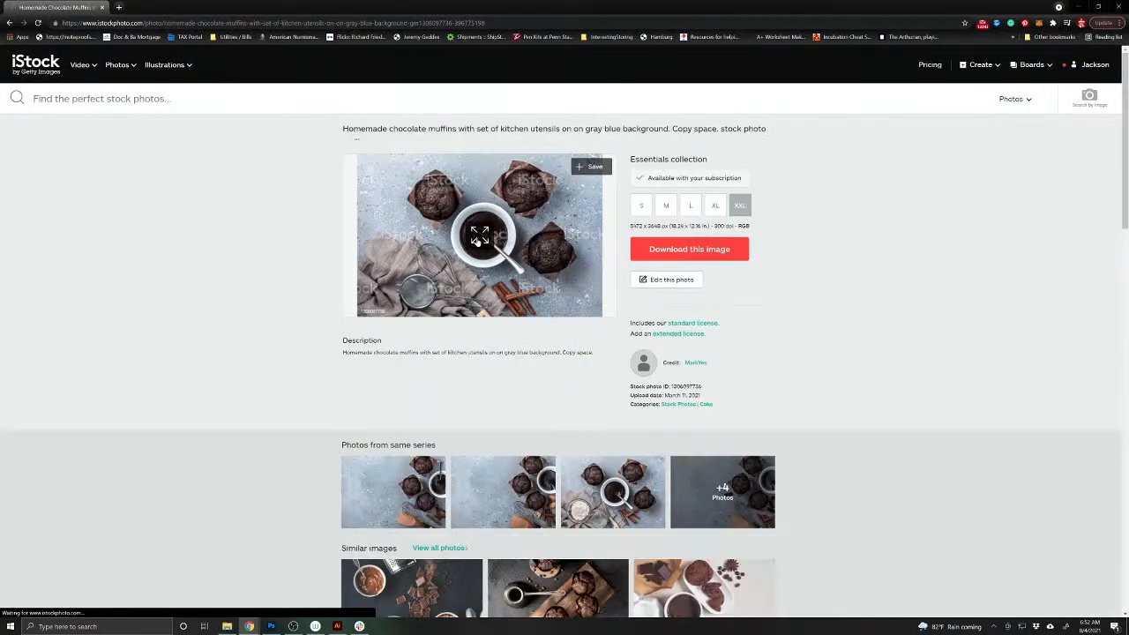
click(478, 236)
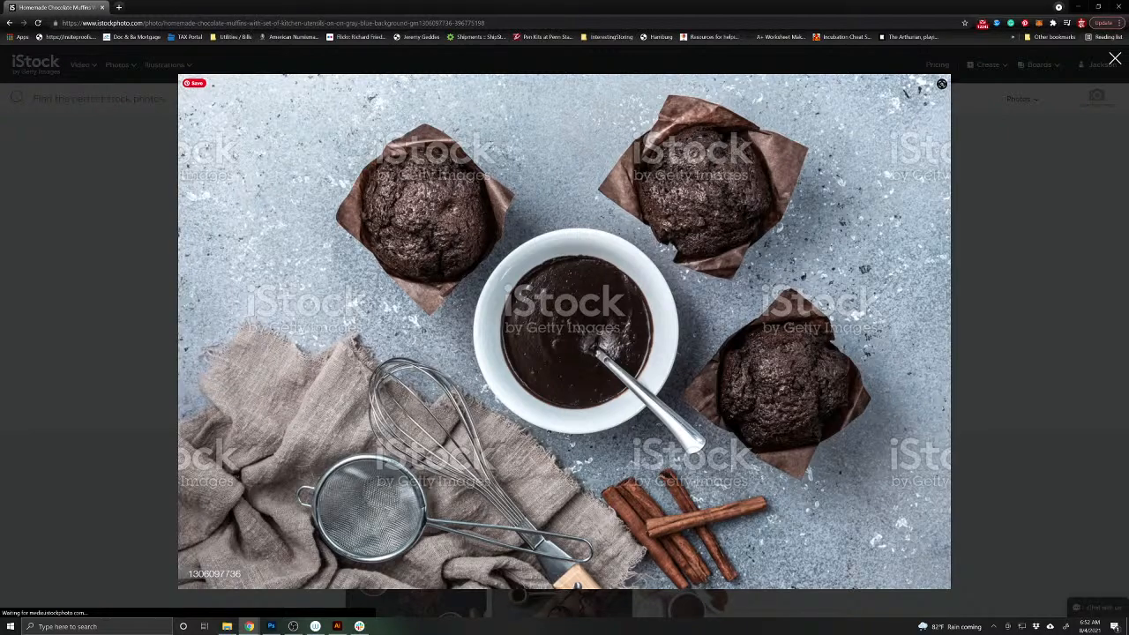
click(141, 189)
scroll(467, 417, down, 3)
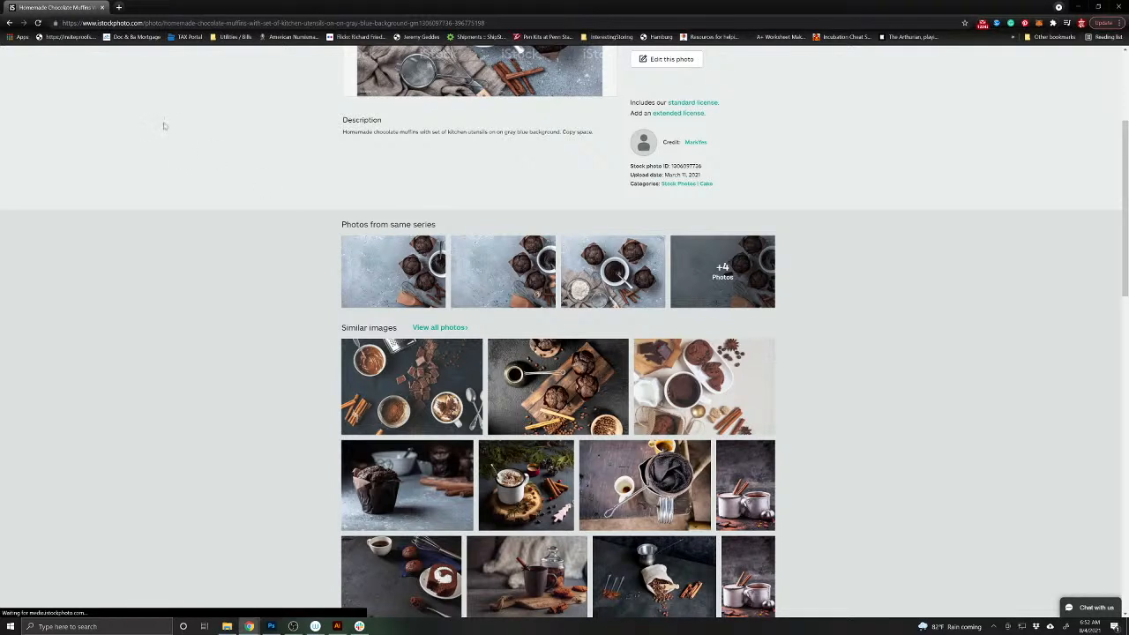
click(10, 22)
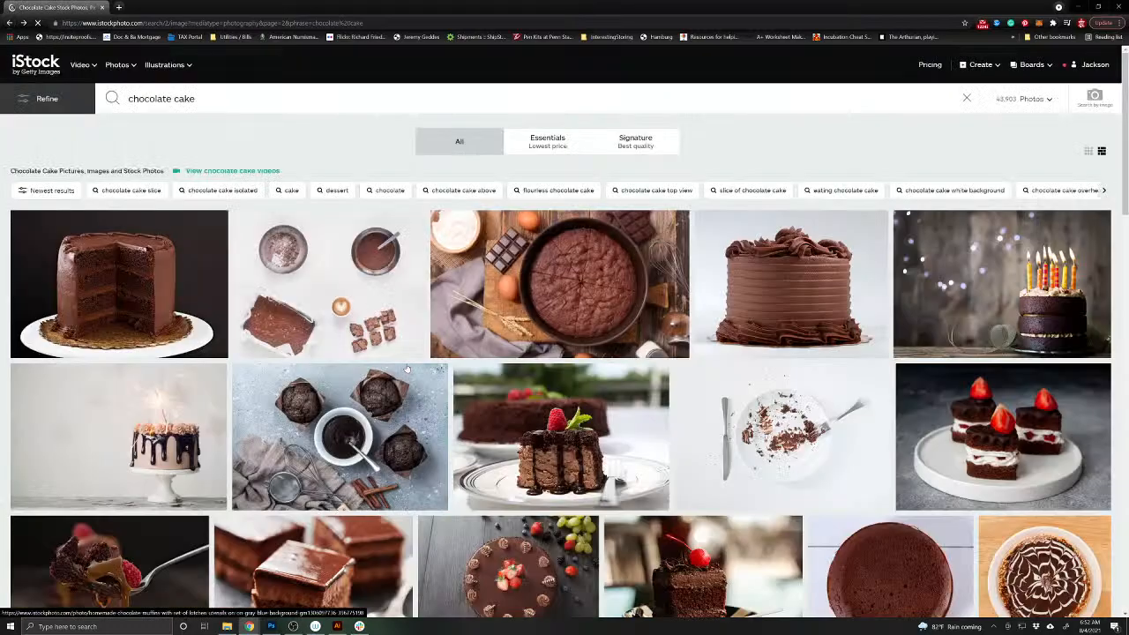
- Look through the second page of chocolate cake results once more, down to its last photos
scroll(450, 463, down, 2)
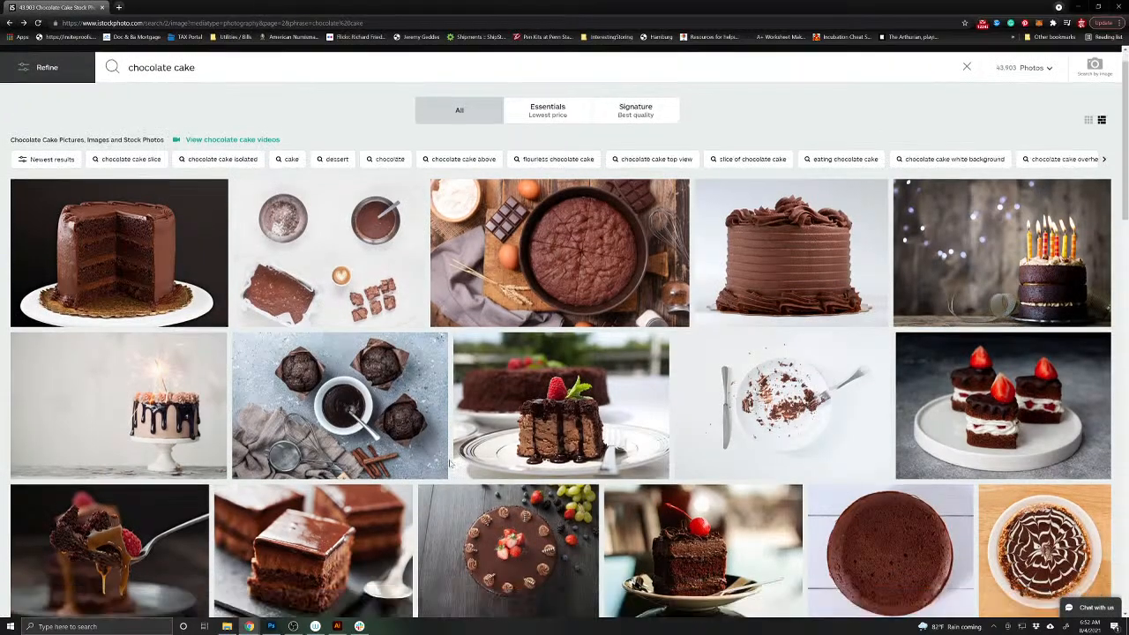
scroll(450, 464, up, 2)
scroll(449, 465, down, 3)
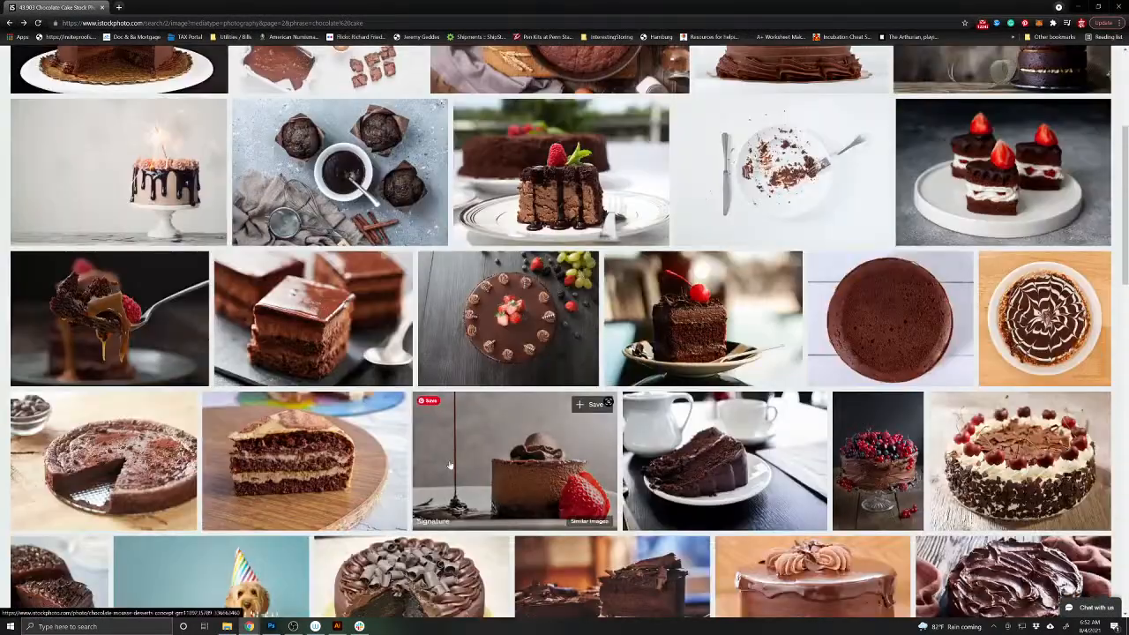
scroll(450, 465, down, 3)
scroll(450, 464, down, 2)
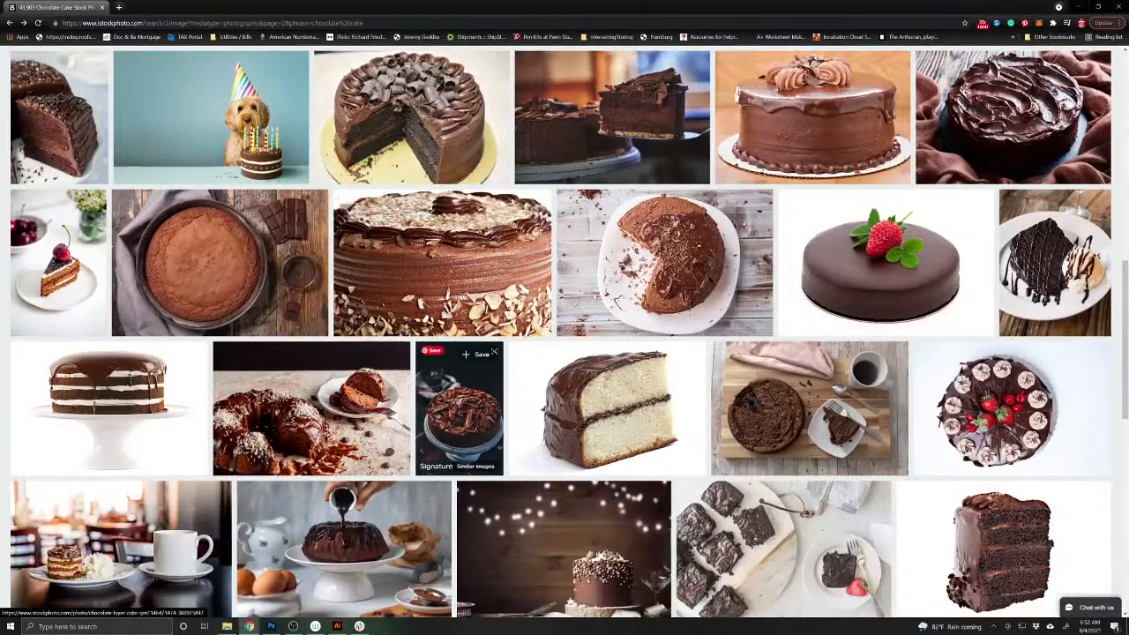
scroll(449, 465, down, 2)
scroll(448, 467, down, 2)
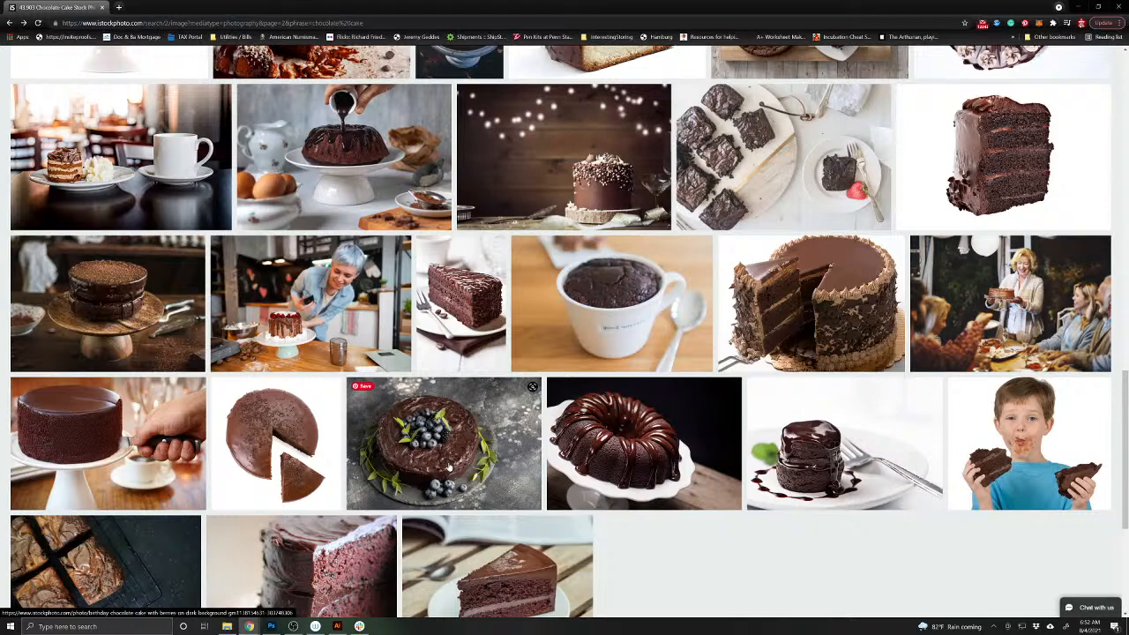
scroll(521, 459, down, 2)
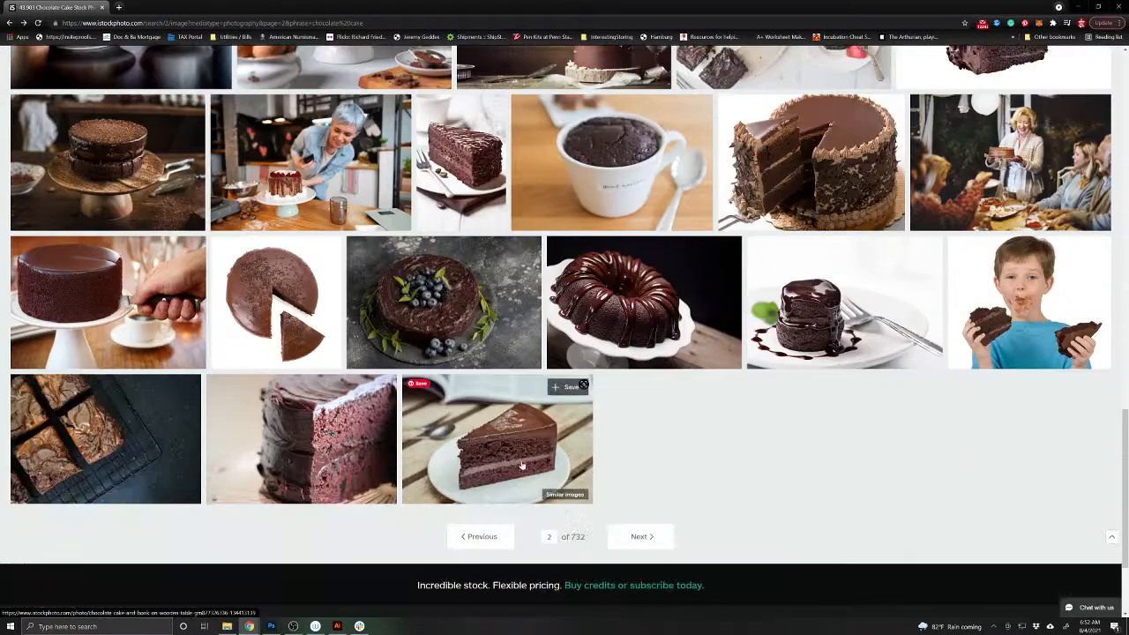
- Return to the first page of chocolate cake results and examine its photos down to the last row
click(480, 459)
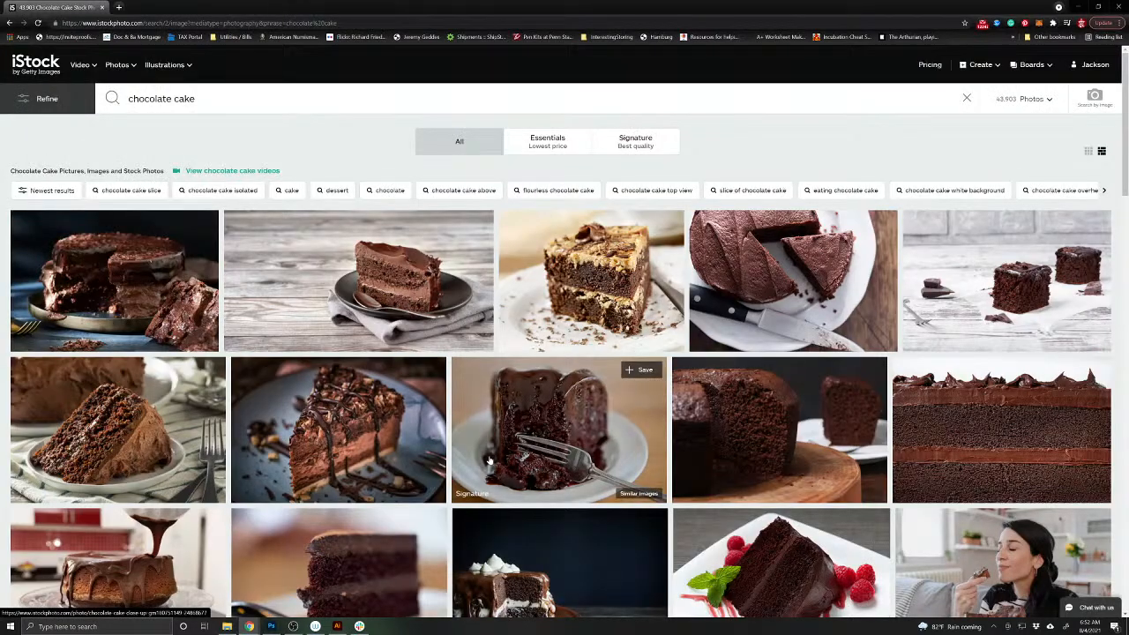
scroll(529, 463, down, 1)
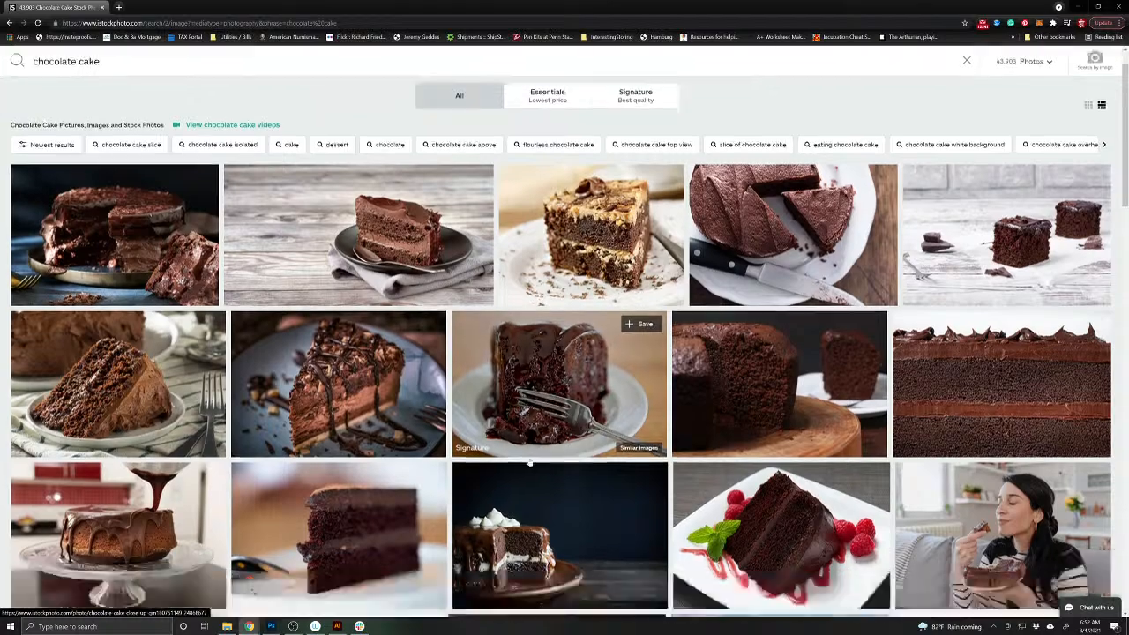
scroll(529, 463, down, 5)
scroll(529, 466, down, 2)
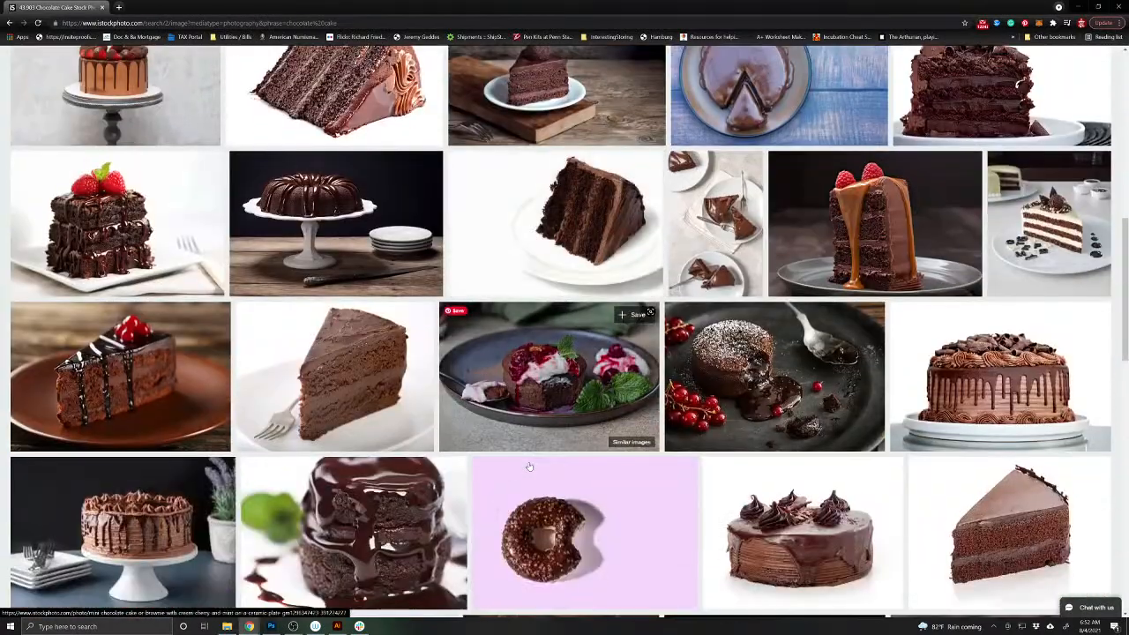
scroll(529, 465, down, 3)
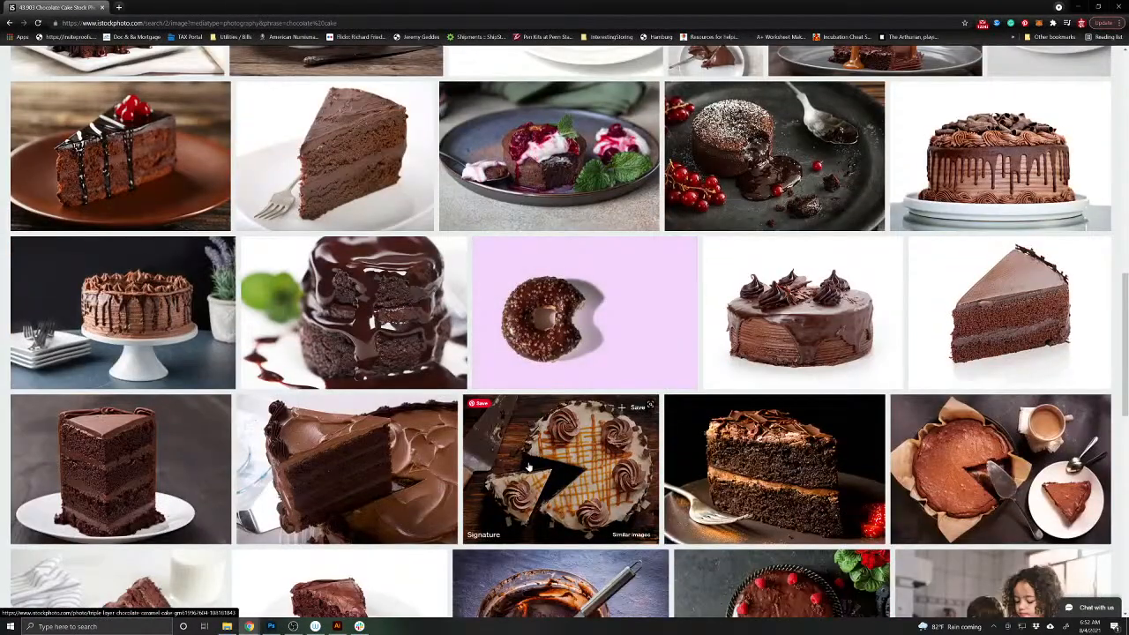
scroll(528, 465, down, 2)
scroll(528, 467, down, 2)
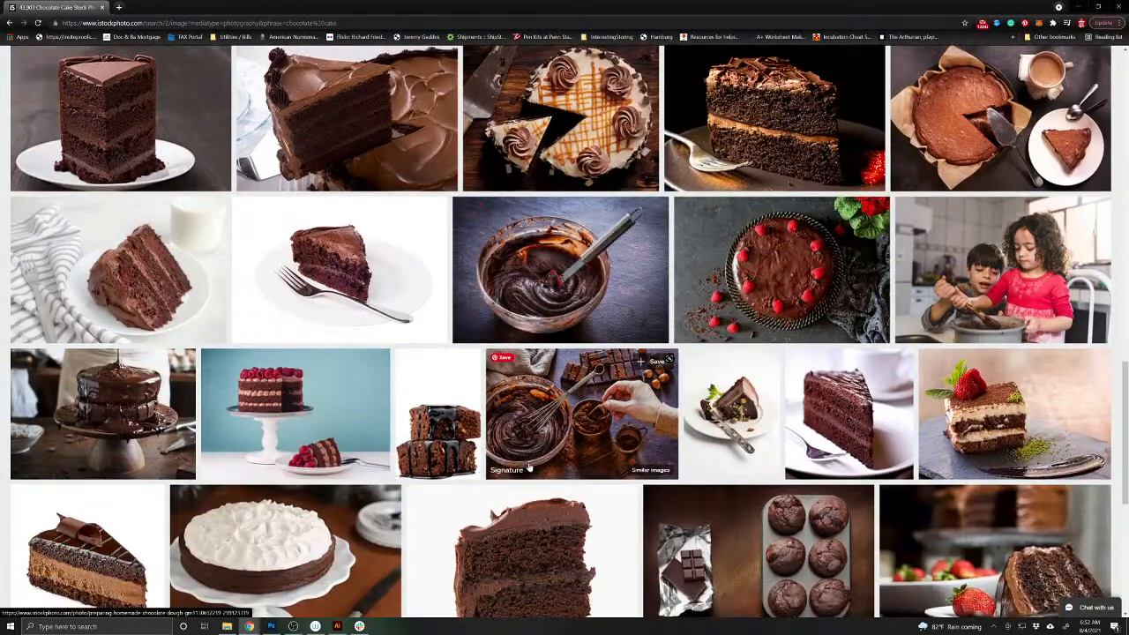
scroll(528, 467, down, 2)
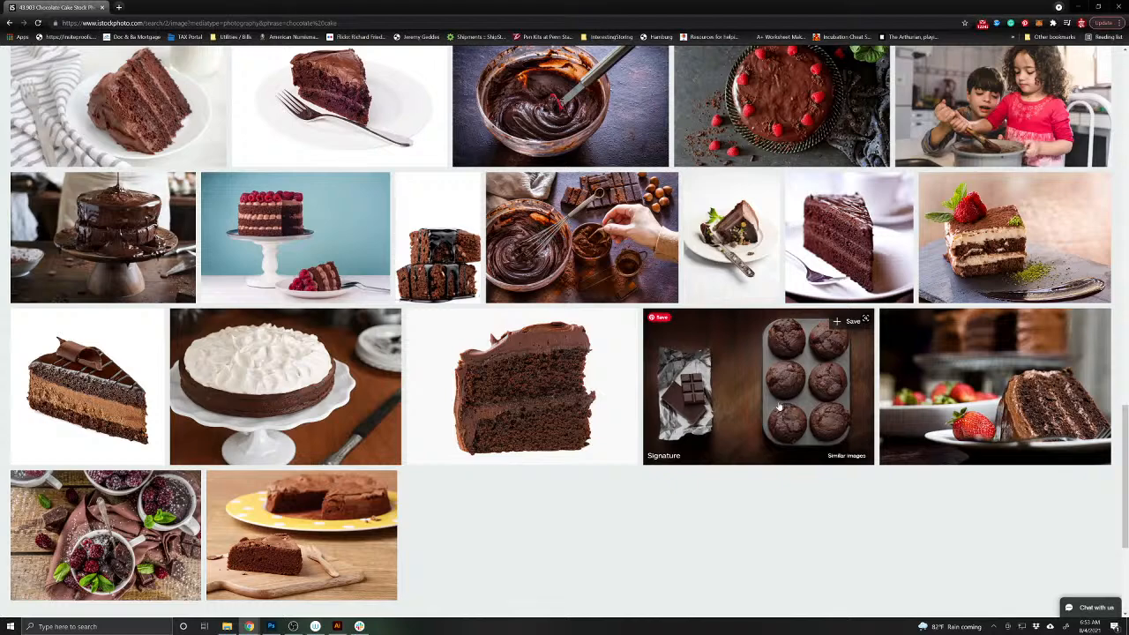
- Open the Pastry: Chocolate Muffins Still Life photo and examine its similar images down to the last row
click(789, 431)
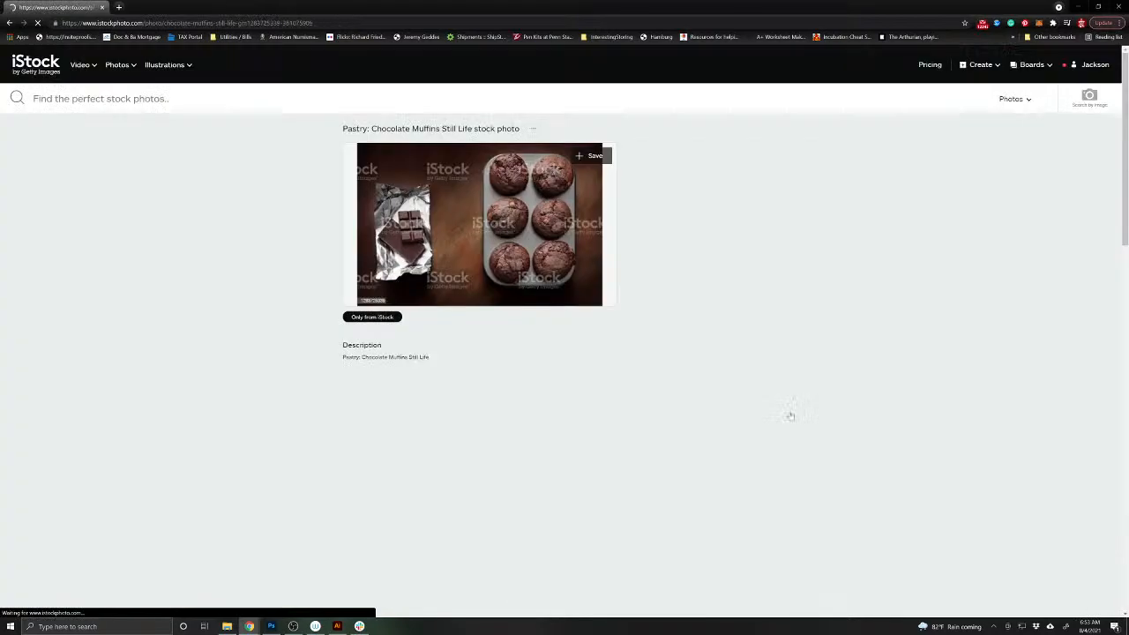
scroll(661, 421, down, 2)
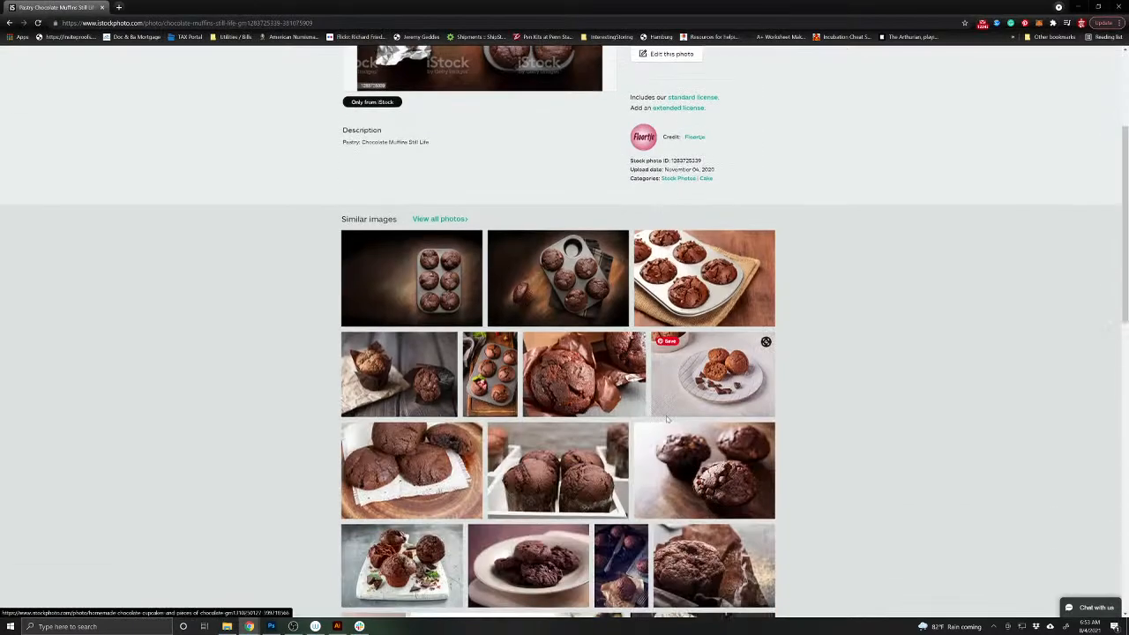
scroll(666, 416, down, 3)
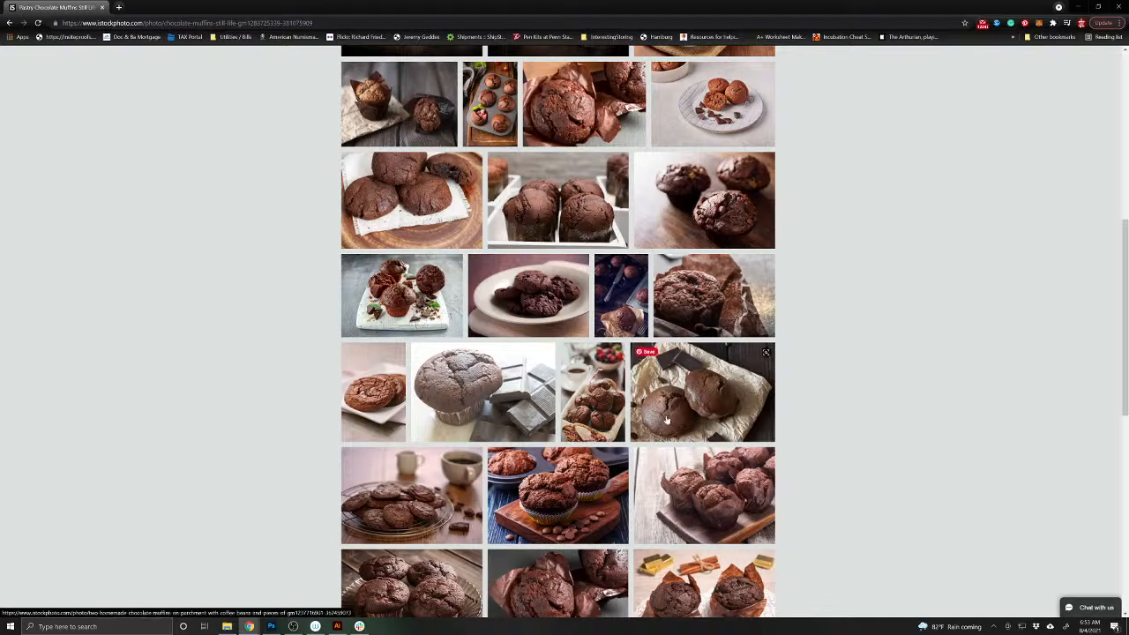
scroll(667, 421, down, 3)
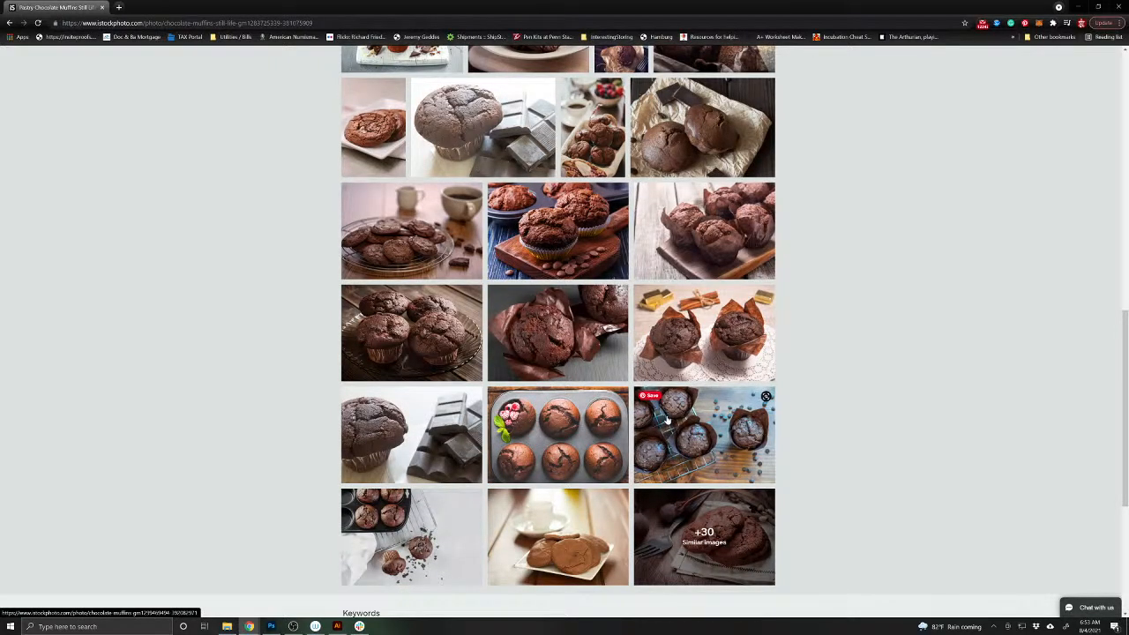
scroll(667, 420, down, 4)
scroll(667, 421, up, 9)
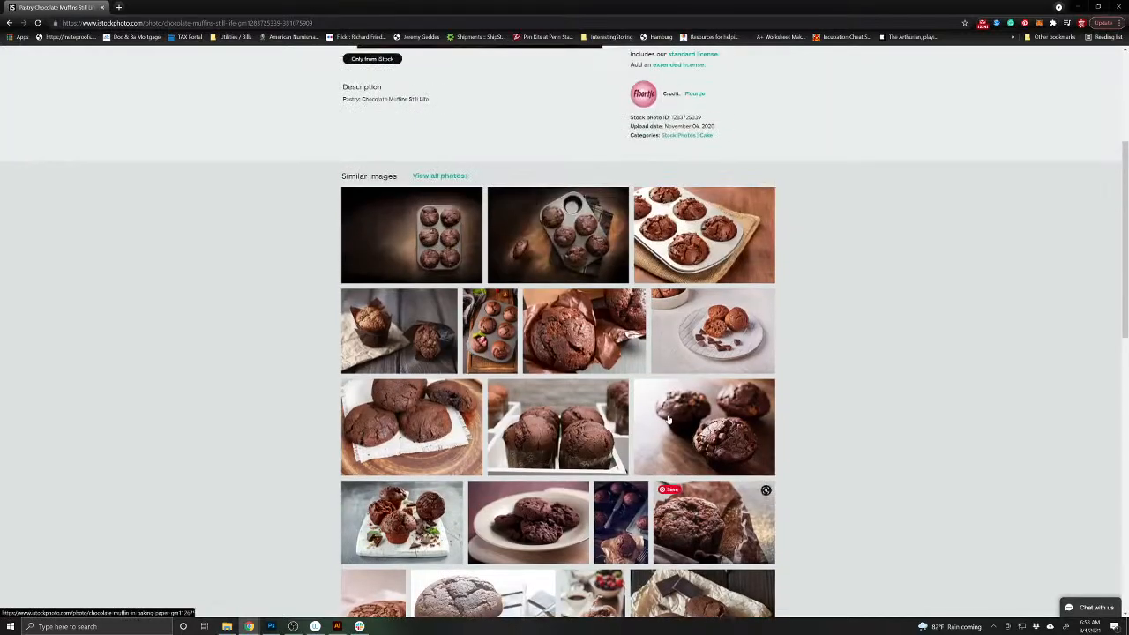
scroll(667, 421, up, 3)
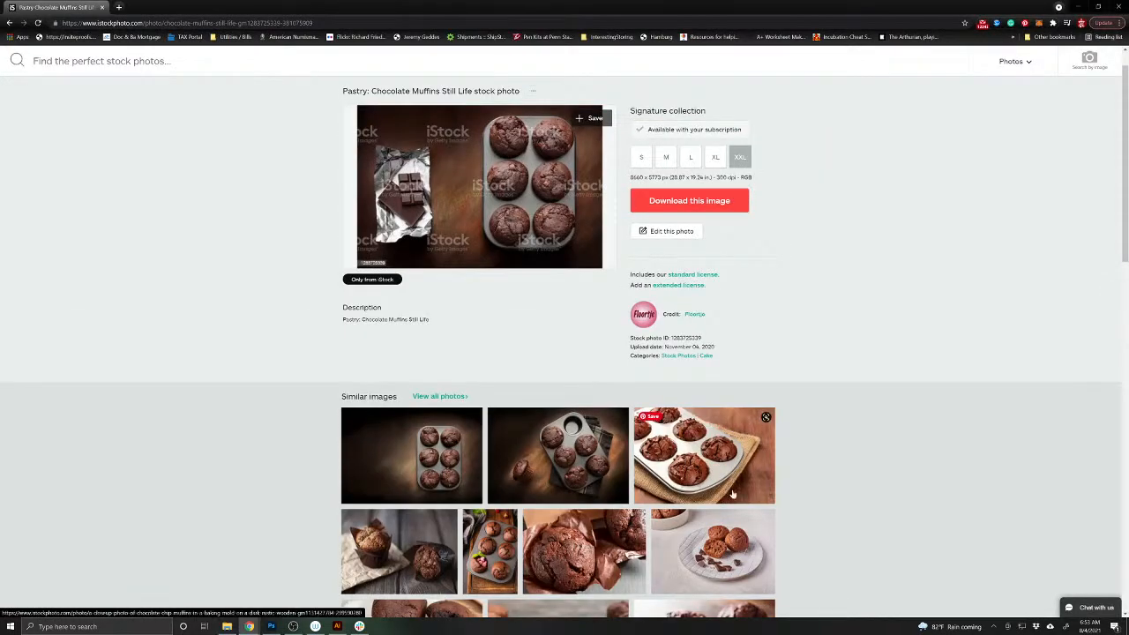
scroll(688, 550, down, 4)
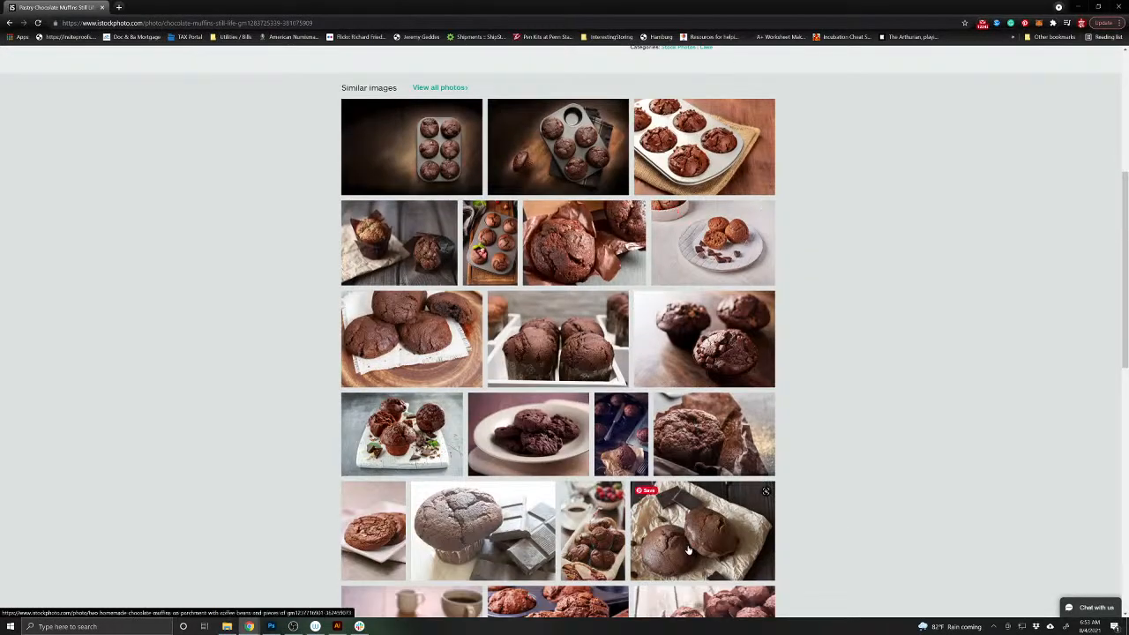
scroll(688, 550, down, 3)
scroll(689, 550, up, 7)
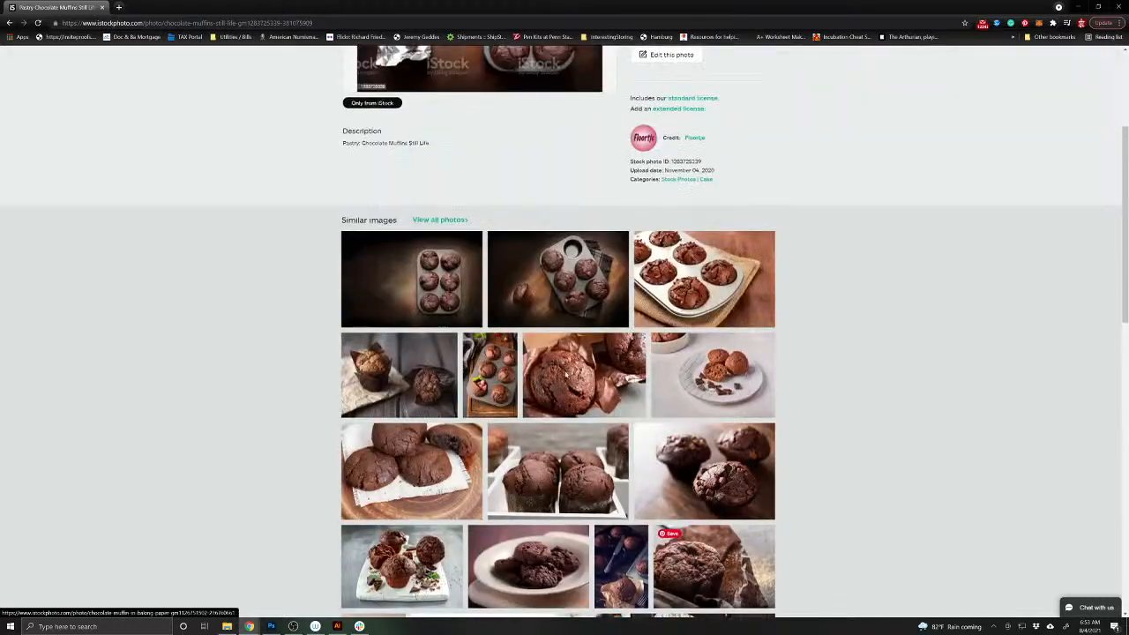
- Search the stock photos for "chocolate cake top" and look through the first page of results
click(33, 98)
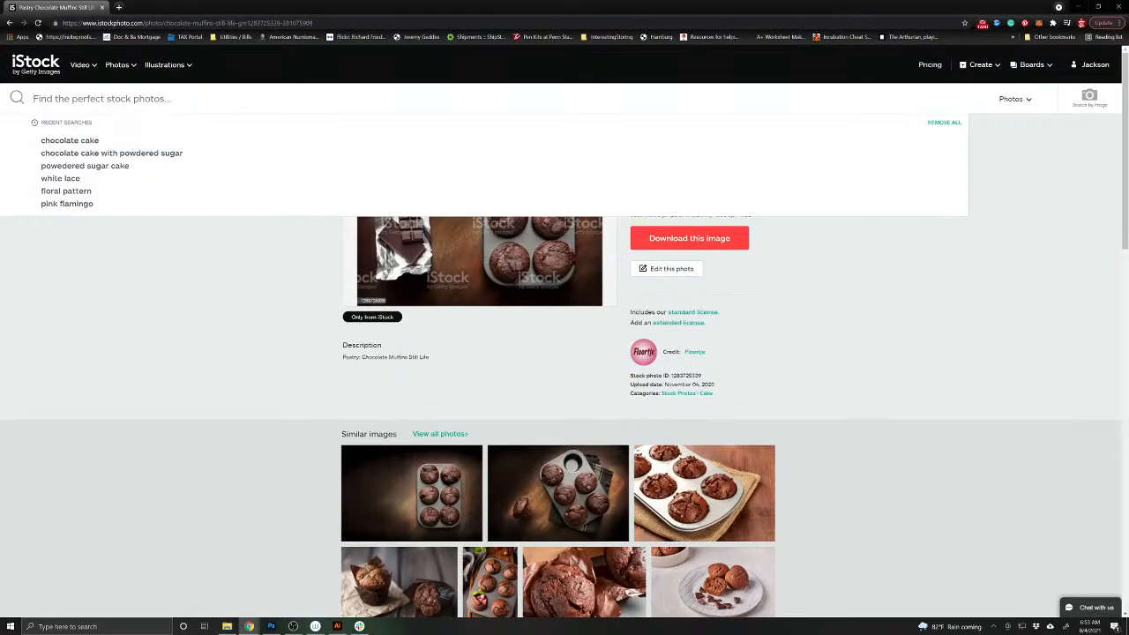
click(71, 141)
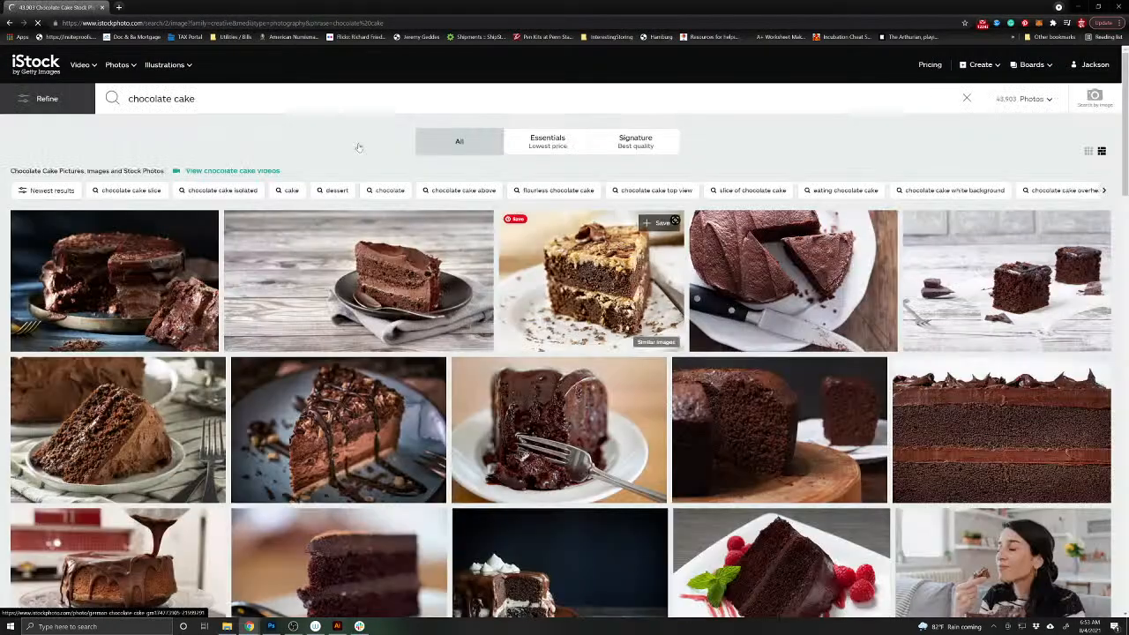
text(to)
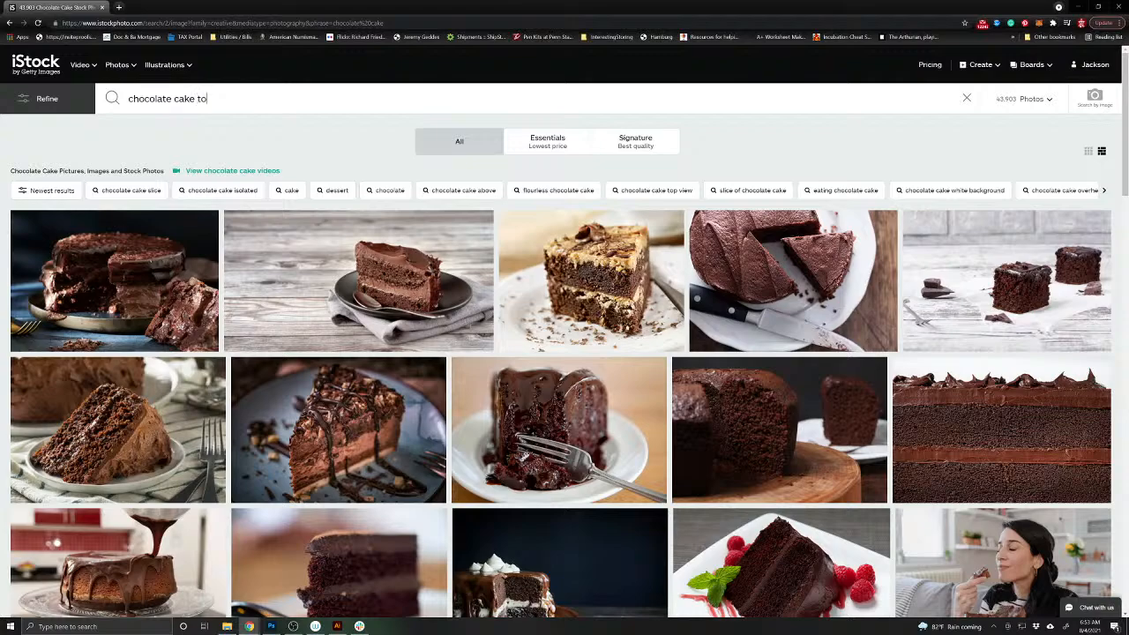
text(p)
key(Return)
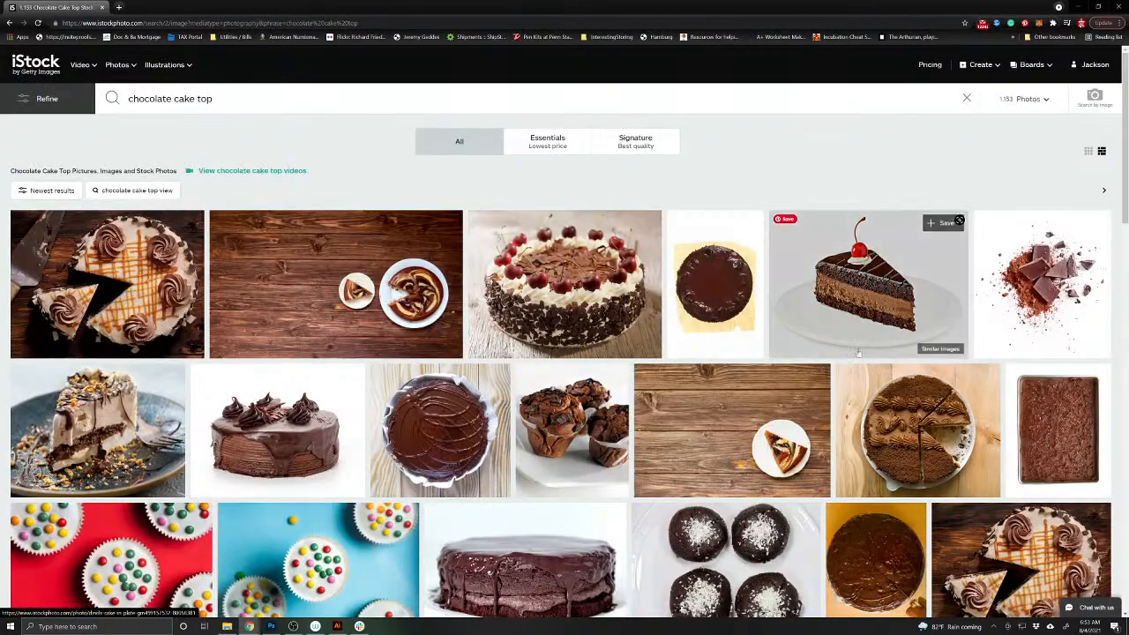
scroll(874, 341, down, 3)
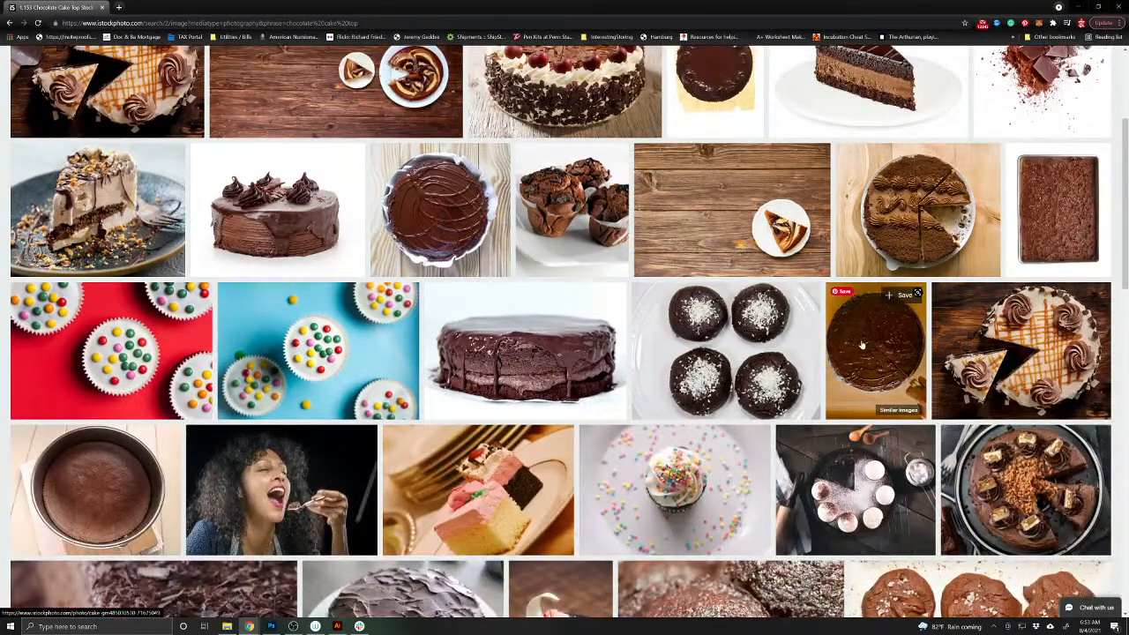
scroll(862, 344, down, 6)
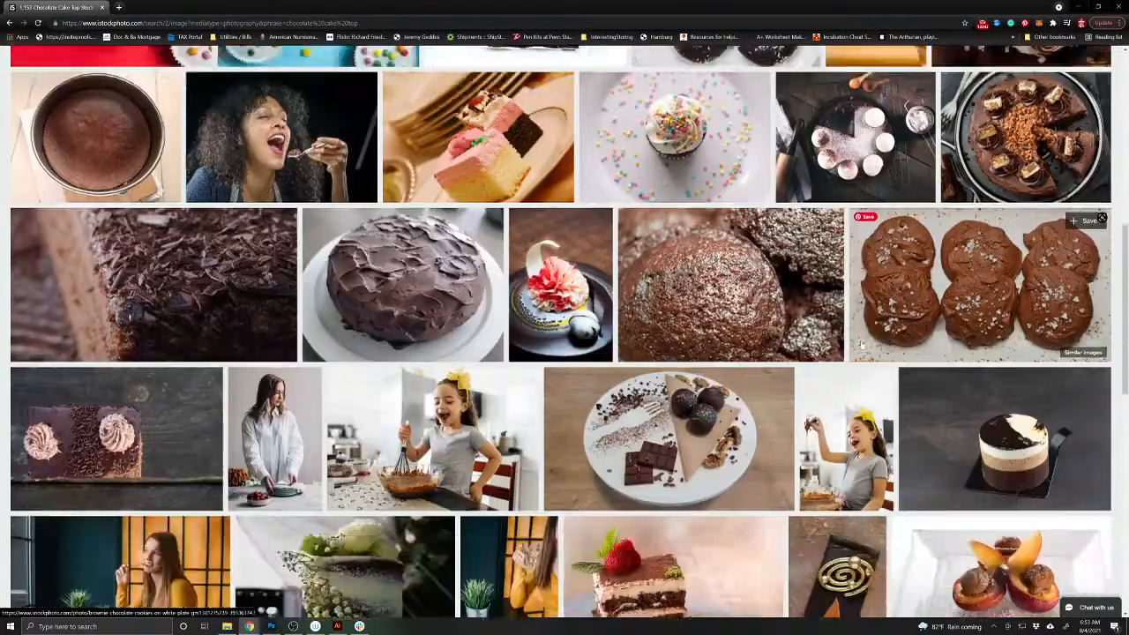
scroll(861, 344, down, 3)
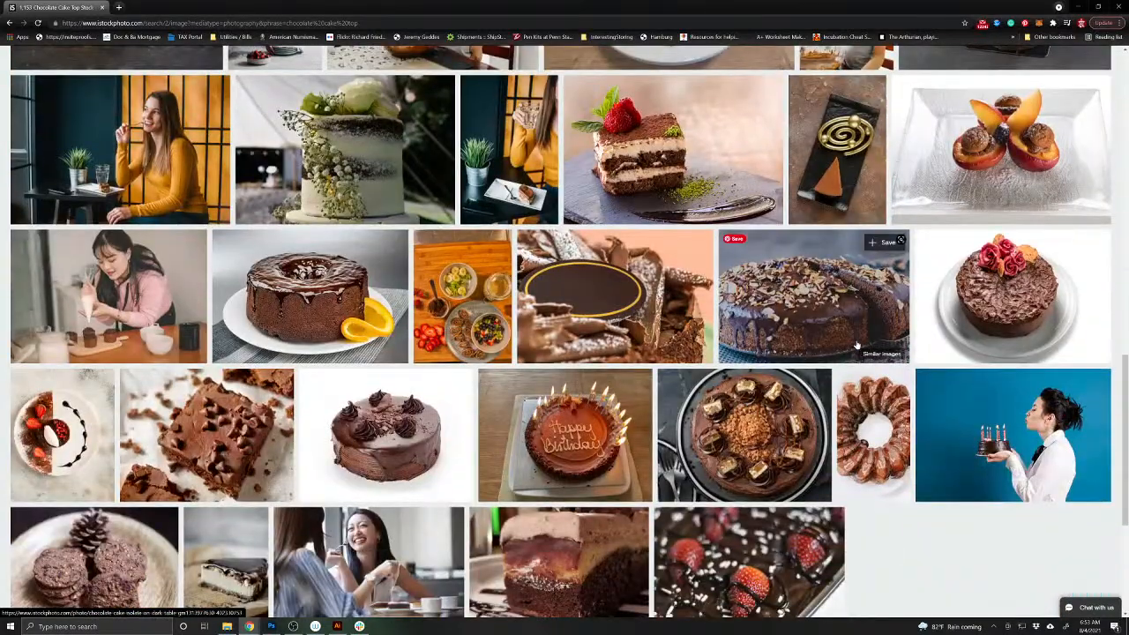
scroll(856, 345, down, 2)
- Go to the second page of chocolate cake top results and examine its photos down to the last row
click(593, 493)
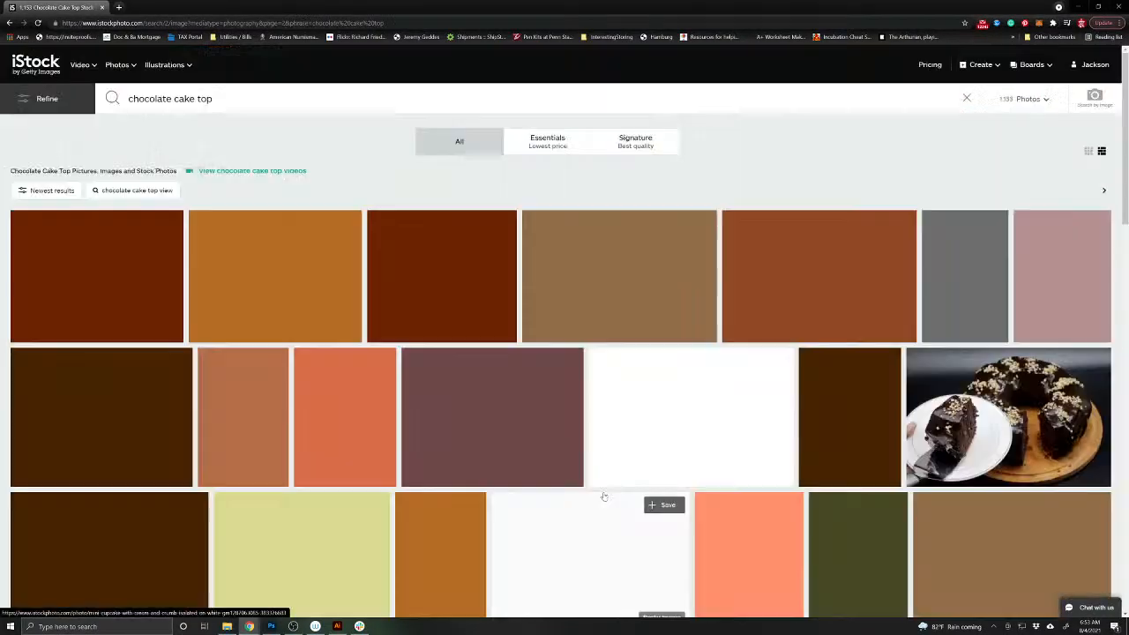
scroll(699, 345, down, 3)
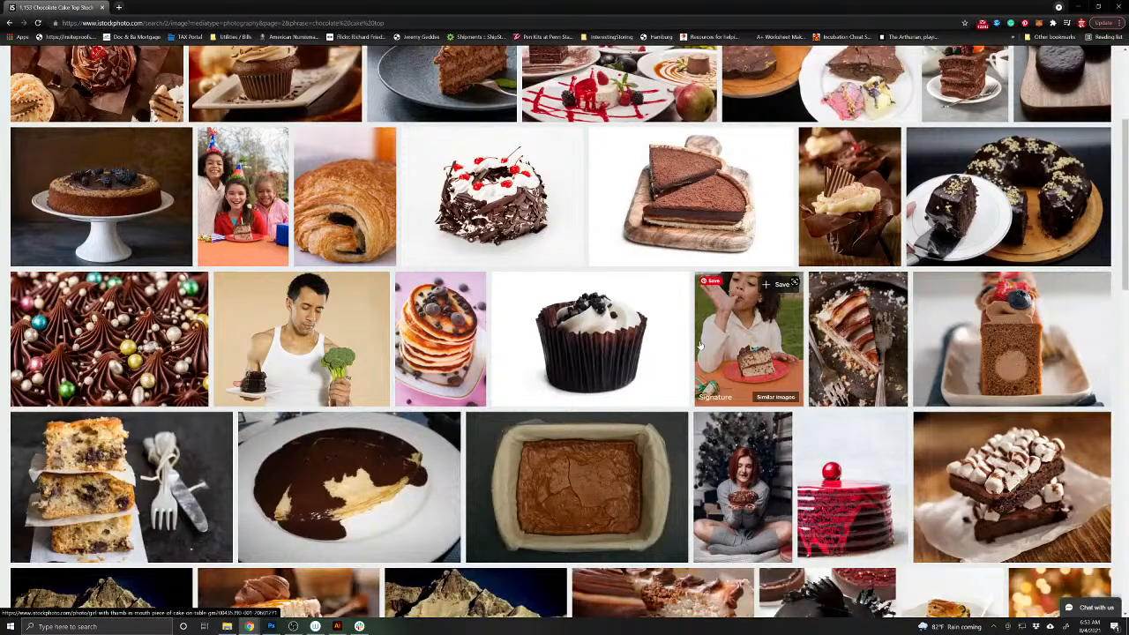
scroll(699, 345, down, 3)
scroll(700, 345, down, 2)
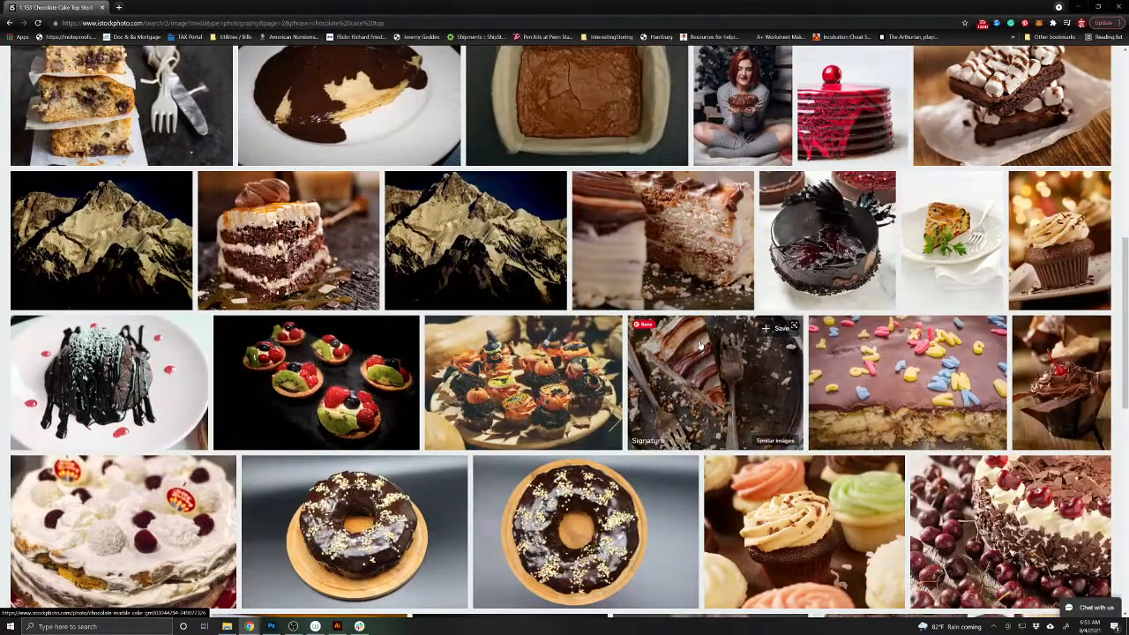
scroll(699, 345, down, 3)
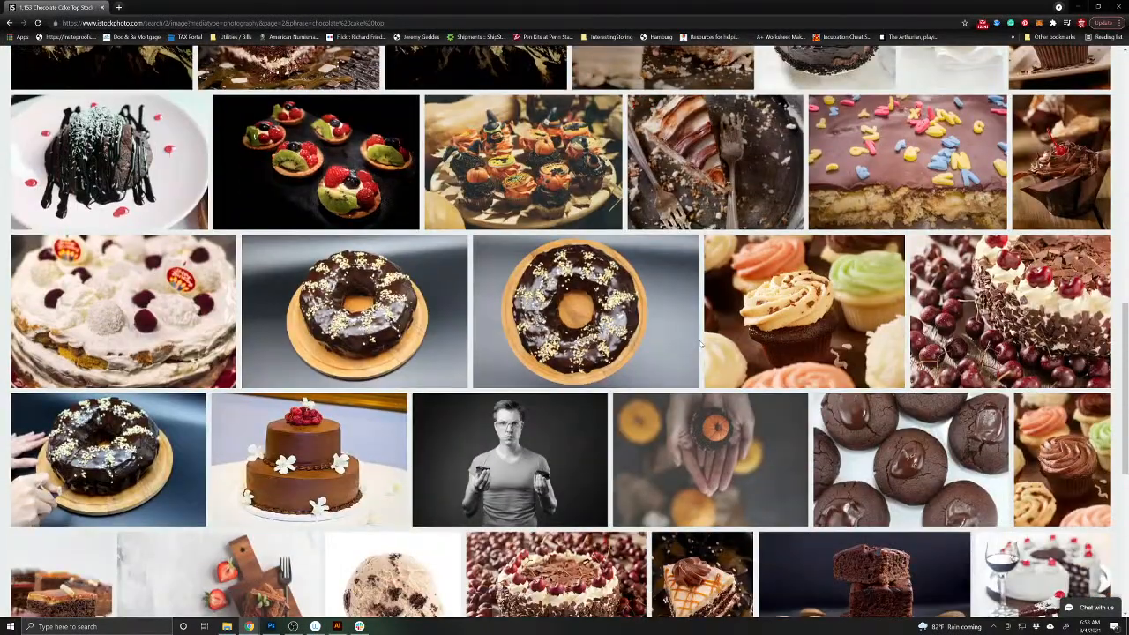
scroll(699, 345, down, 1)
scroll(700, 345, down, 2)
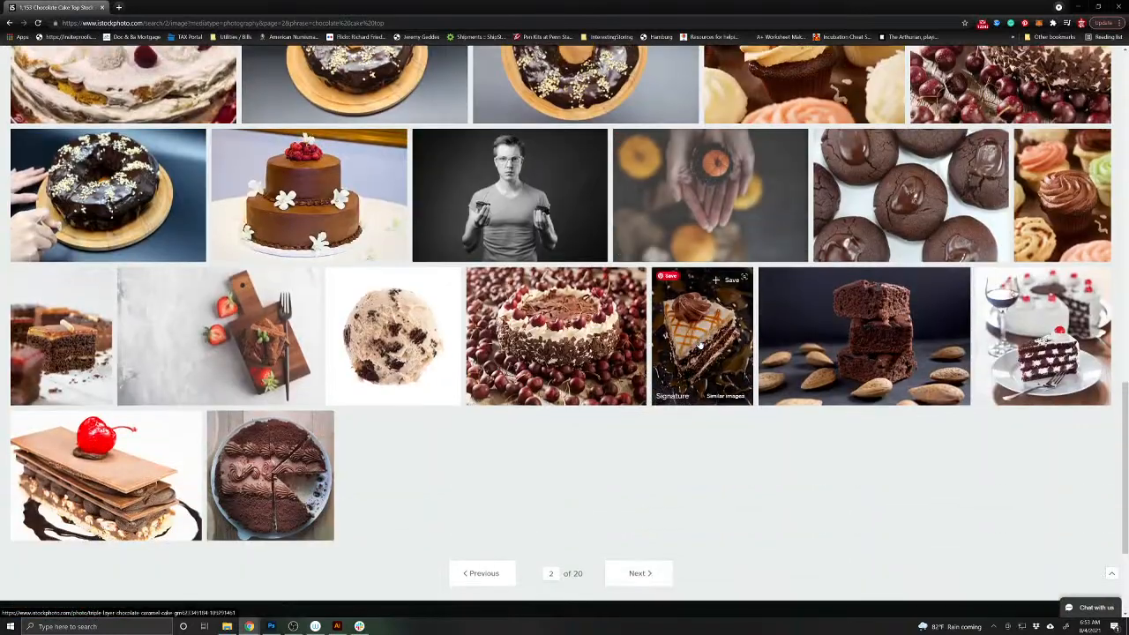
- Look through the third page of chocolate cake top results and continue to the fourth page
click(638, 573)
scroll(624, 403, down, 2)
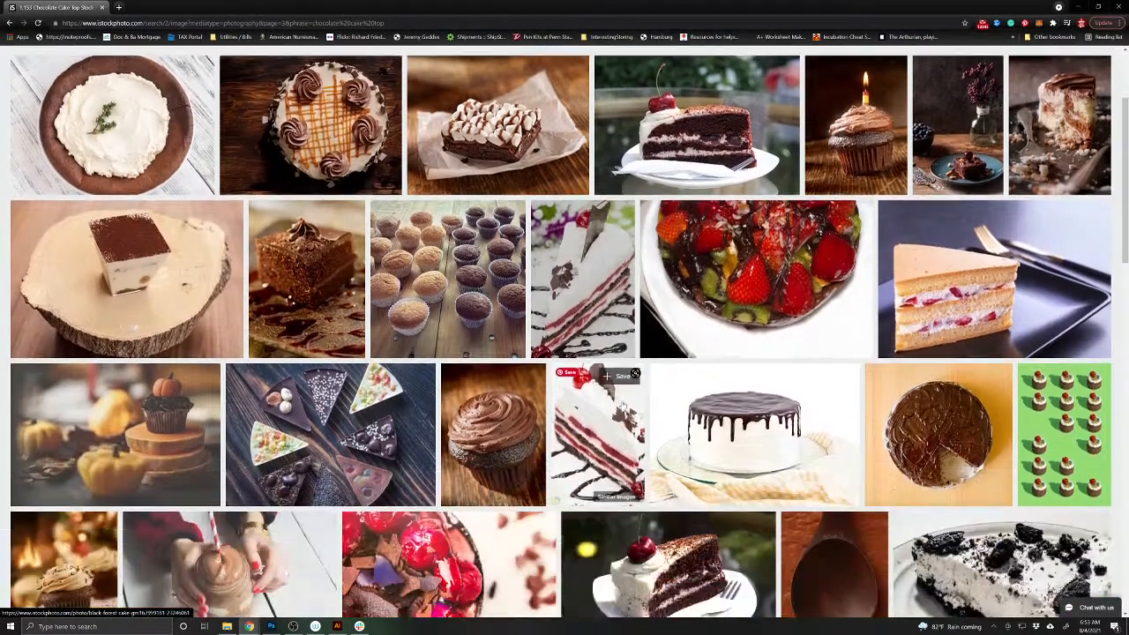
scroll(623, 403, down, 2)
scroll(623, 403, down, 3)
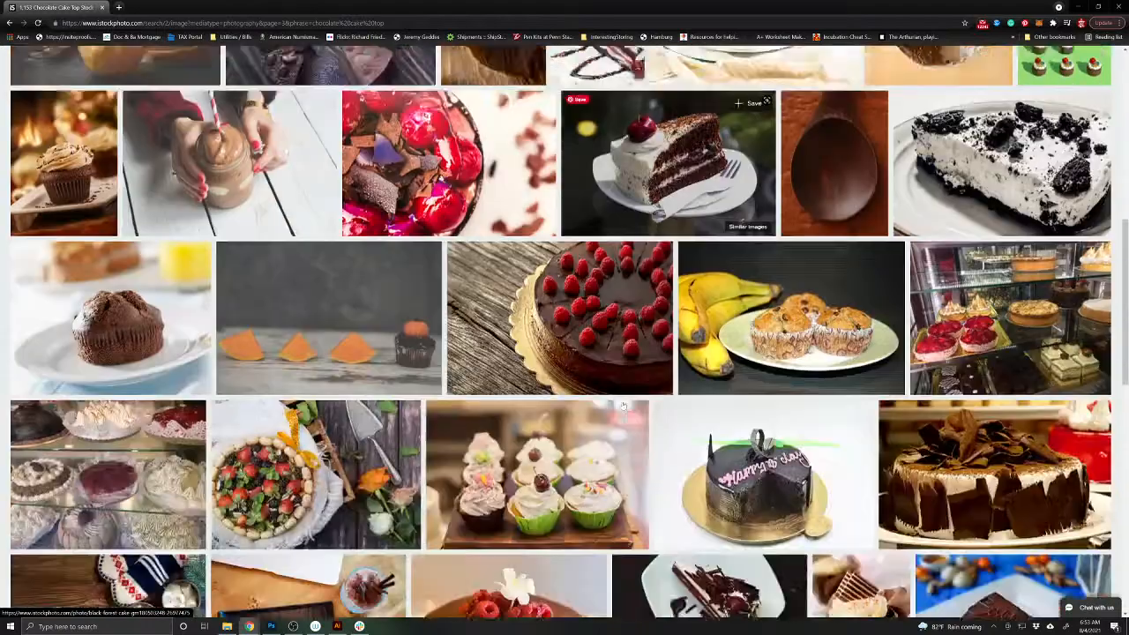
scroll(622, 402, down, 3)
scroll(622, 404, down, 2)
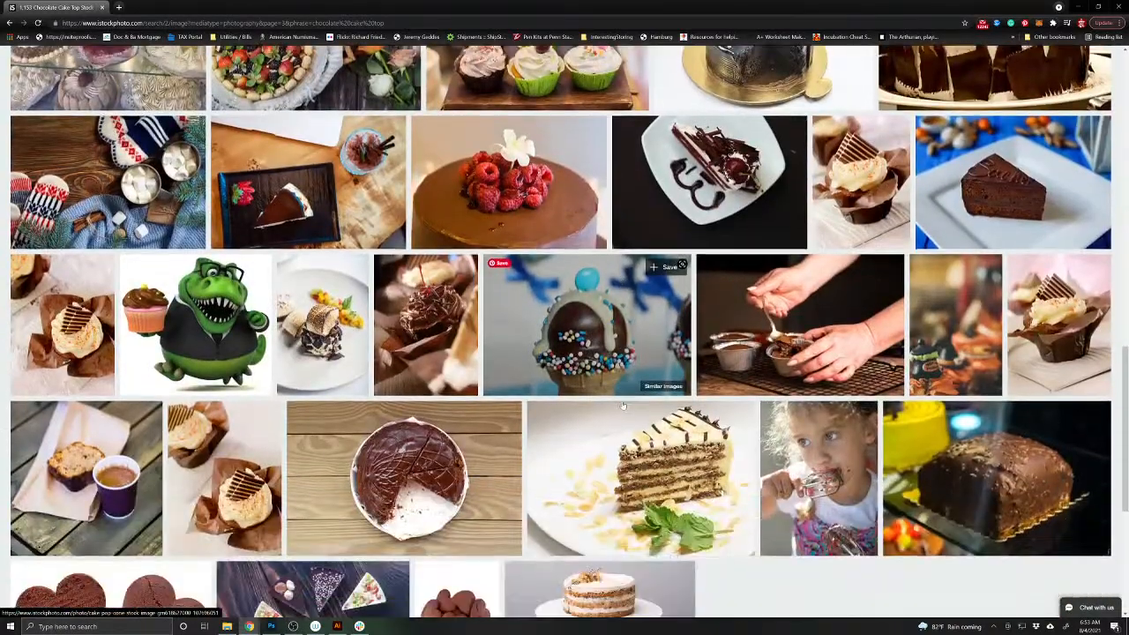
scroll(625, 407, down, 3)
click(636, 415)
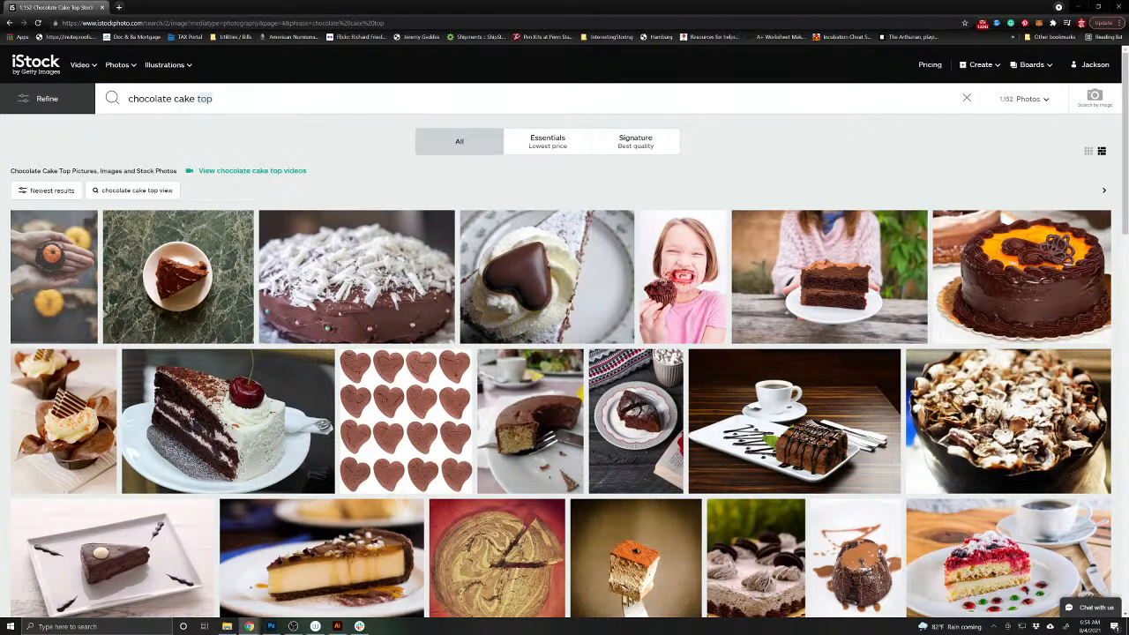
- Search for "chocolate cake pie slice" and inspect the overhead photo of the whole sliced chocolate tort at enlarged size
text(pie slice)
key(Return)
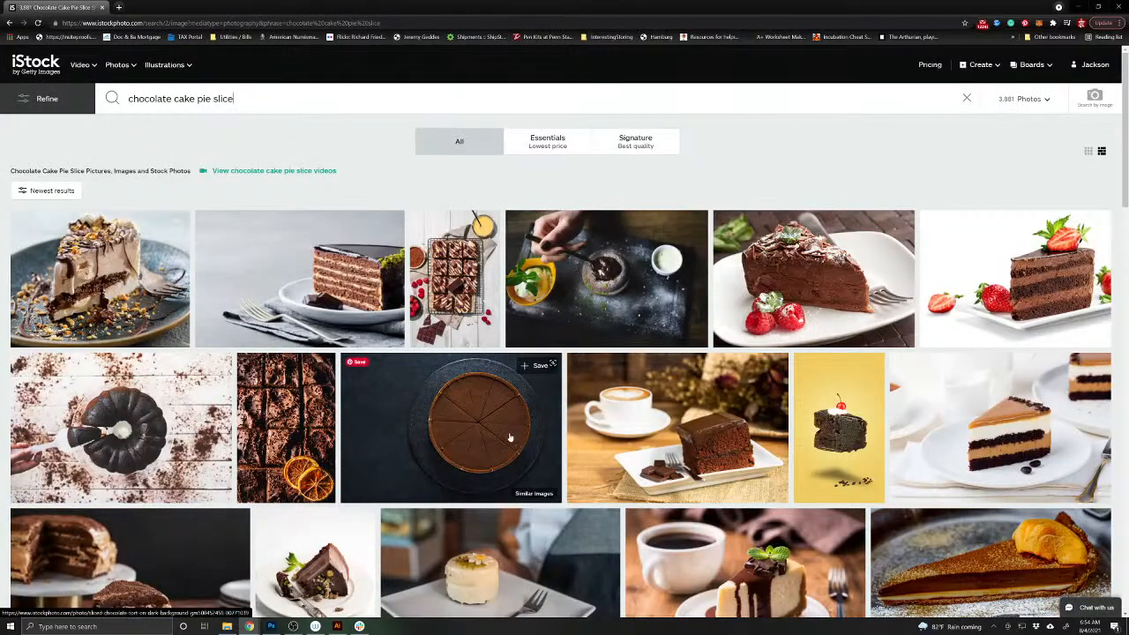
click(490, 413)
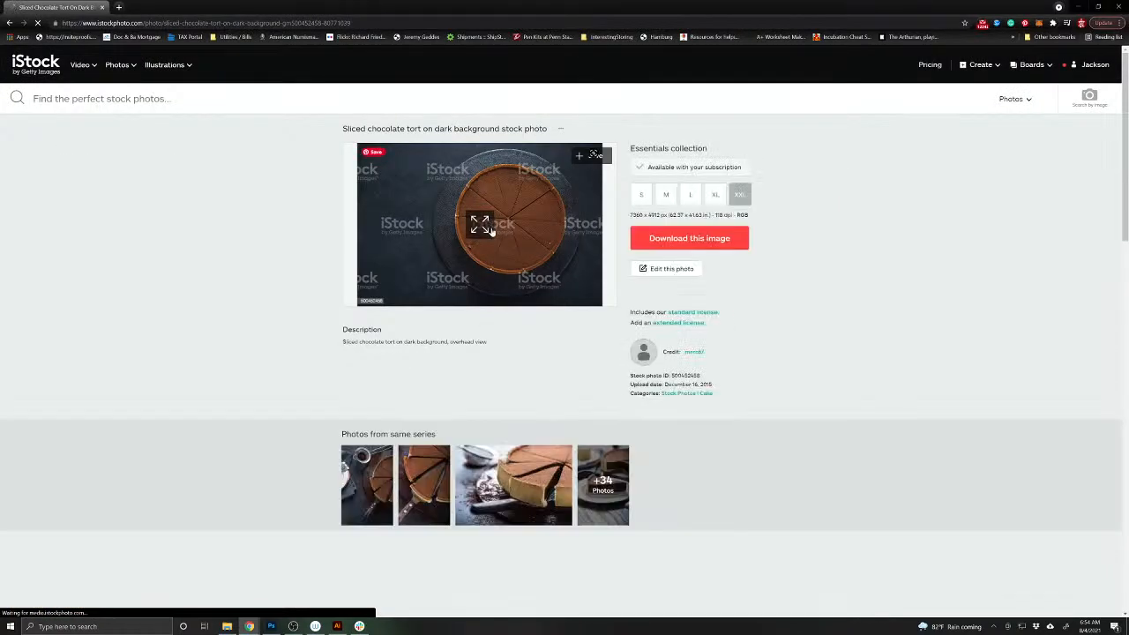
click(484, 227)
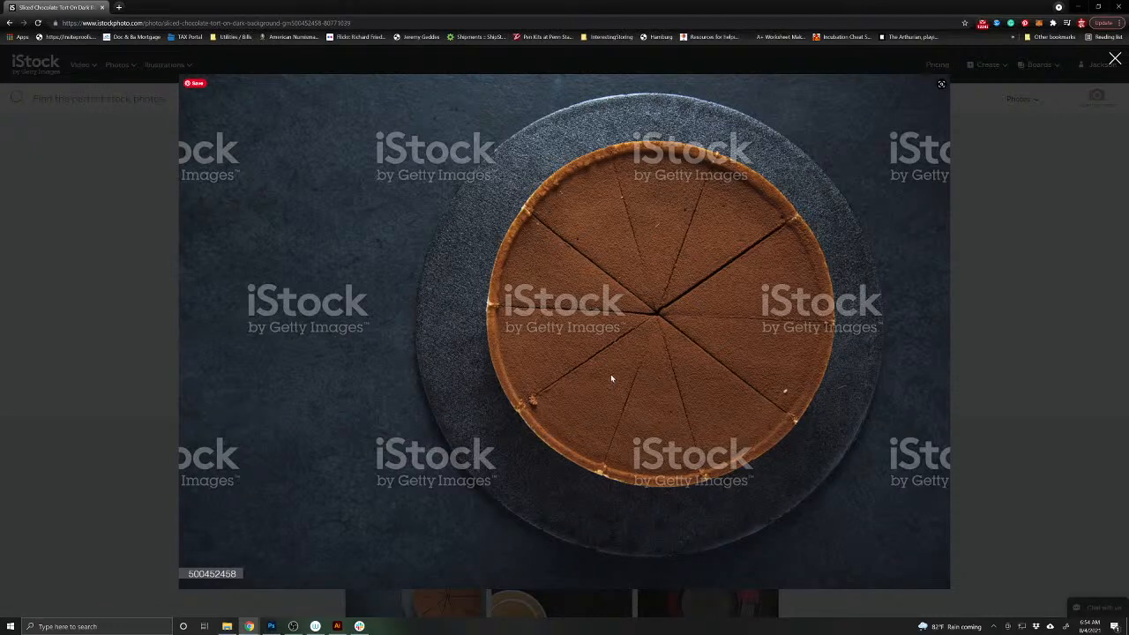
click(237, 181)
- Check the same-series photos and similar images listed for the sliced chocolate tort photo
scroll(467, 457, down, 3)
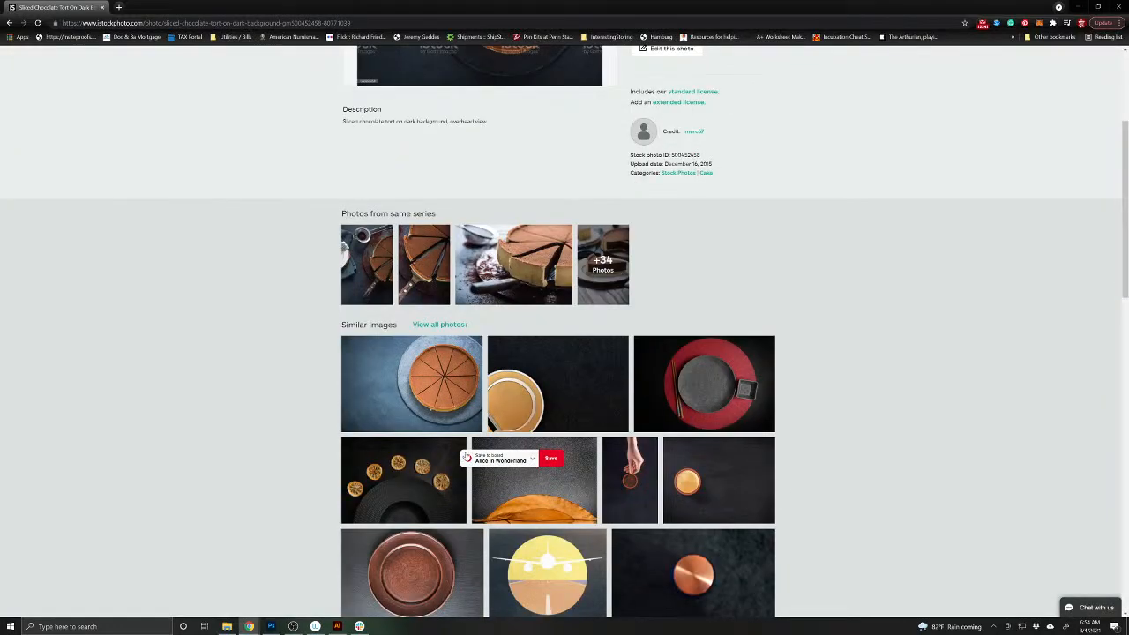
scroll(468, 457, up, 3)
scroll(494, 457, down, 5)
scroll(610, 457, up, 3)
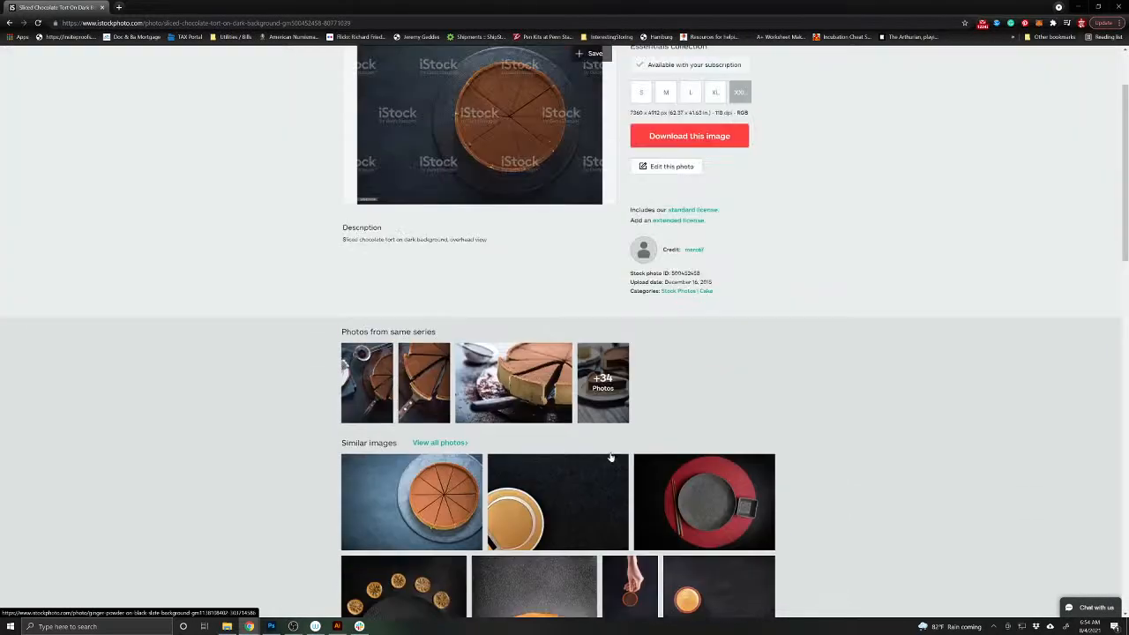
scroll(611, 457, up, 1)
- Open the full set of same-series chocolate tort photos and examine them down to the last row
click(596, 446)
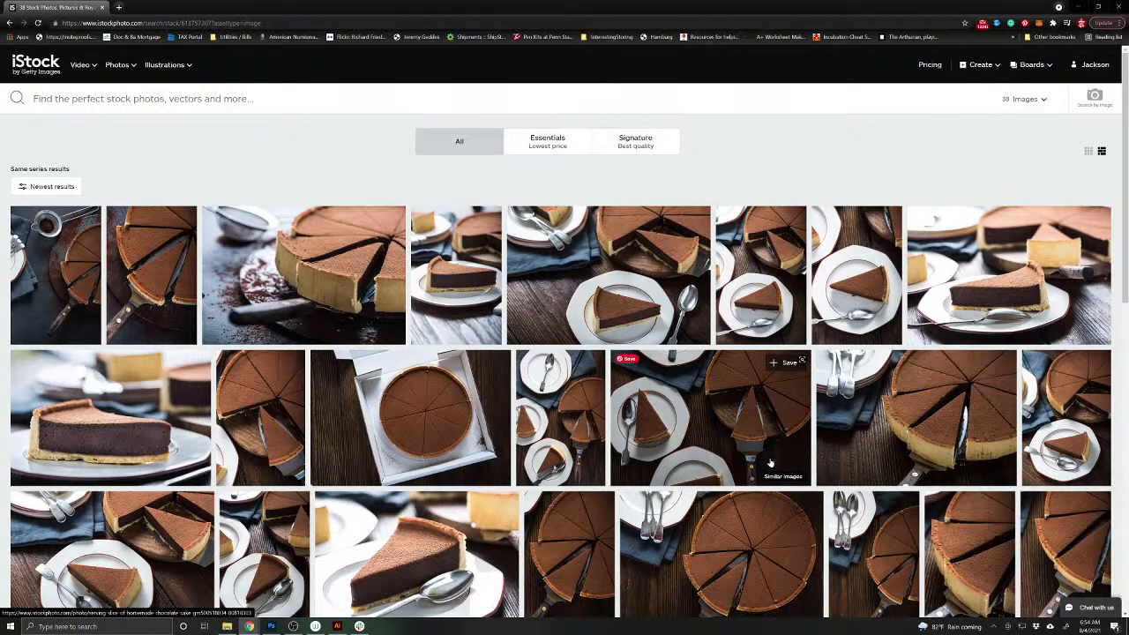
scroll(770, 462, down, 2)
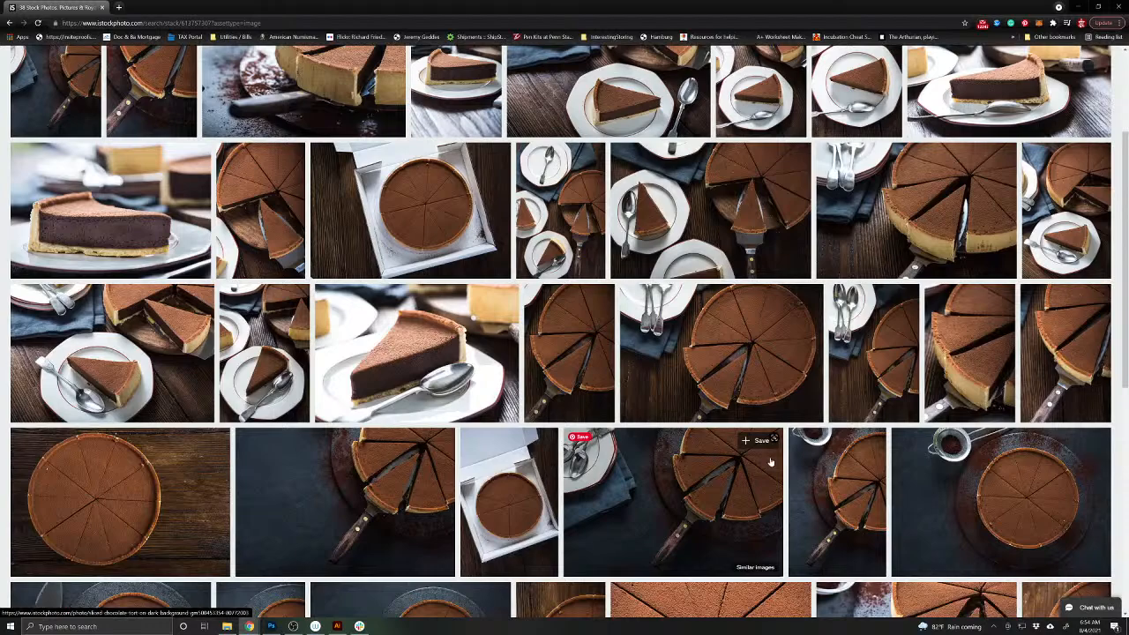
scroll(769, 463, down, 5)
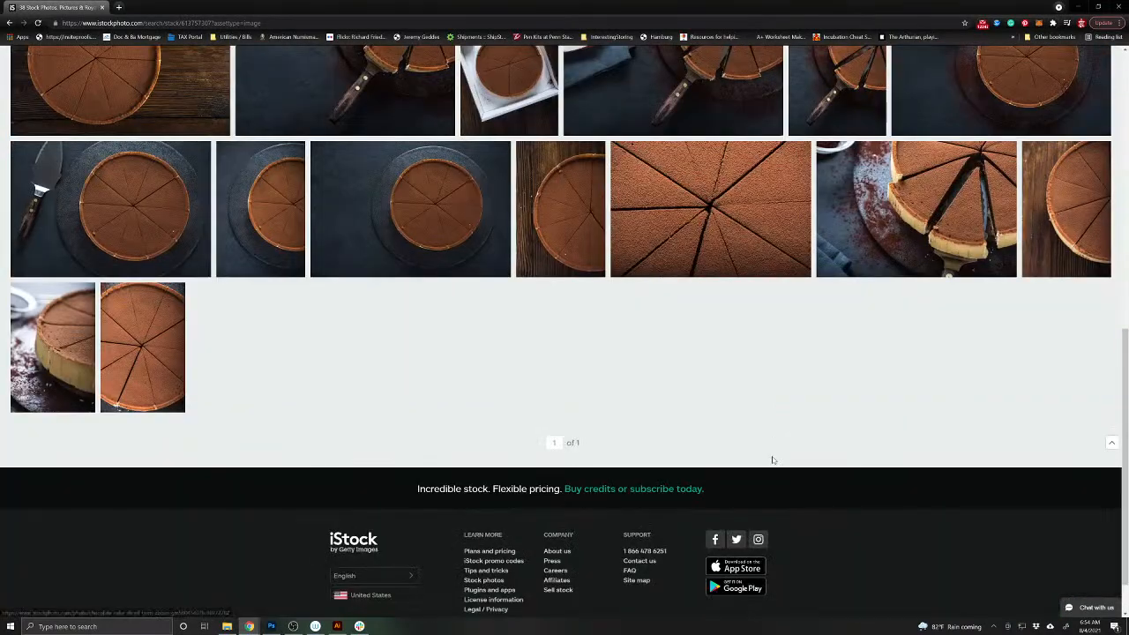
- Return to the series photo of the sliced tort with a cake server, plate and spoons, and inspect it at enlarged size
scroll(773, 459, up, 2)
scroll(773, 459, up, 3)
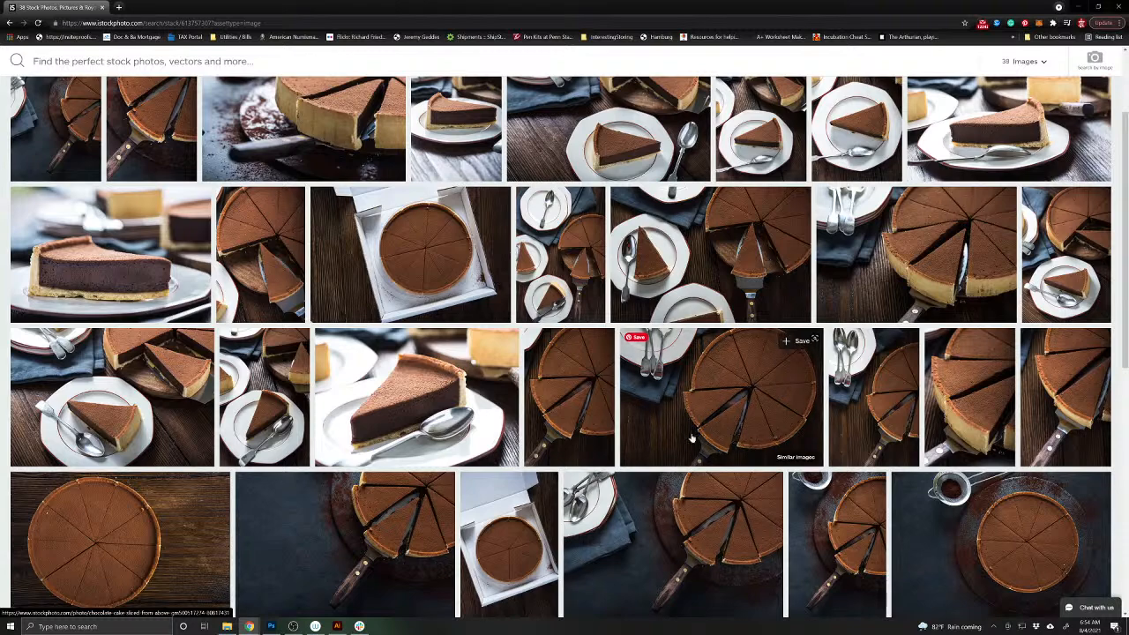
click(734, 535)
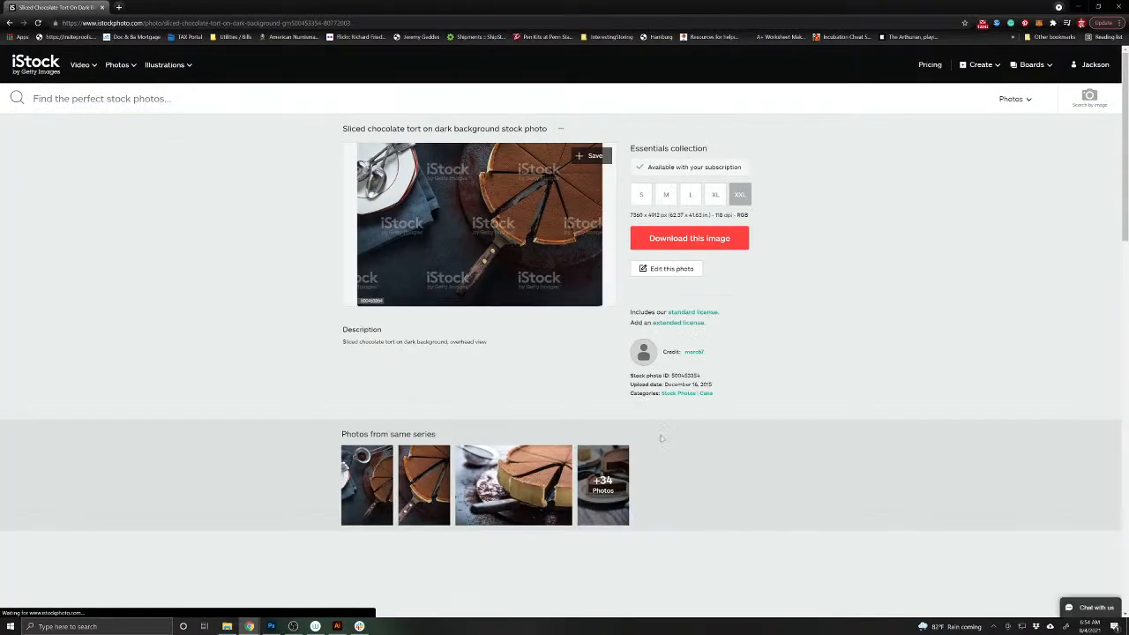
click(484, 229)
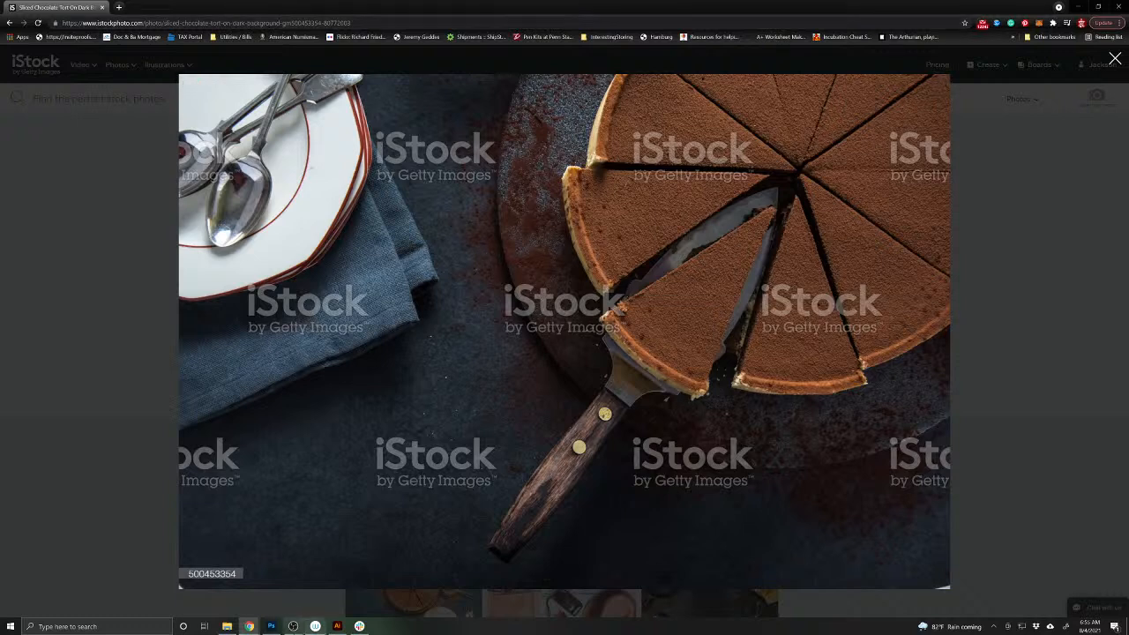
- Close the enlarged photo of the tort with the cake server and return to the "chocolate cake top" results
mouse_move(267, 628)
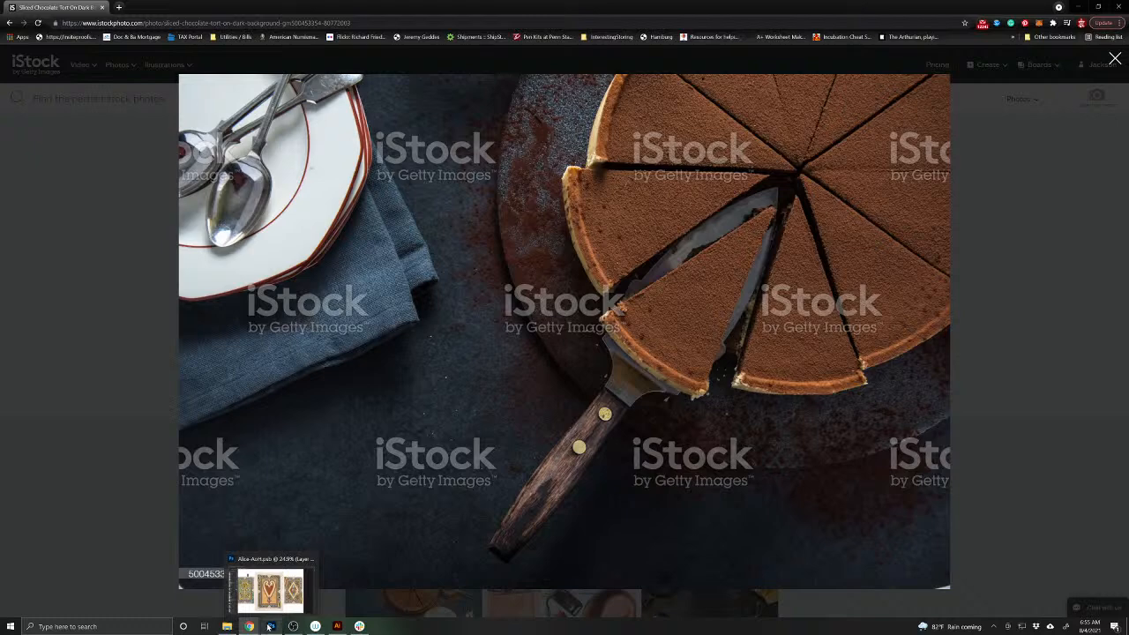
click(106, 64)
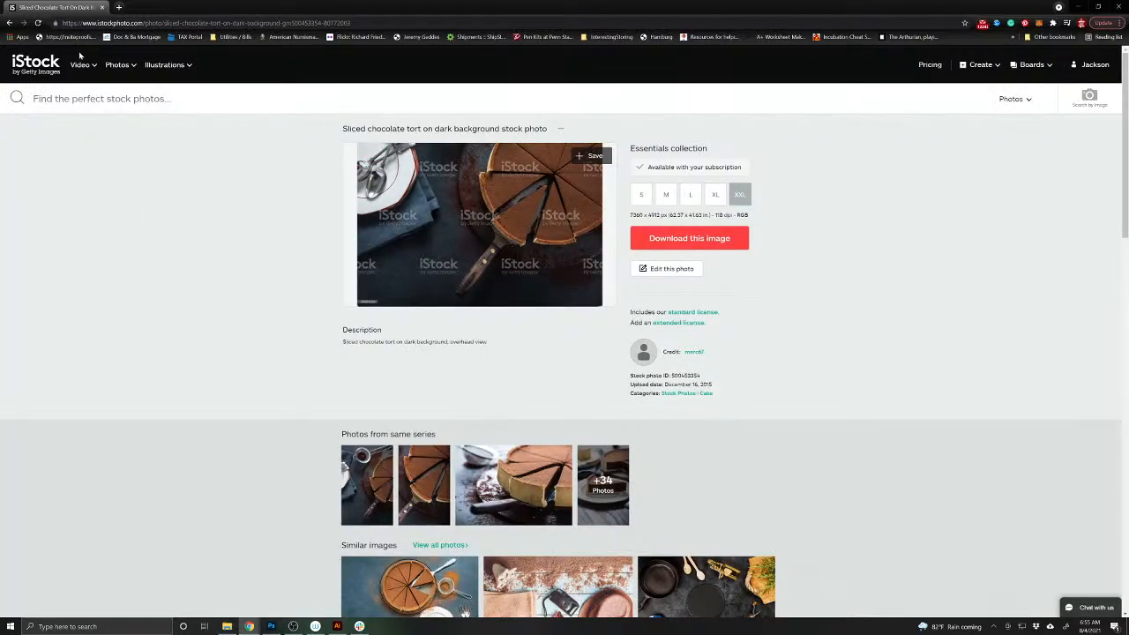
click(9, 22)
click(10, 22)
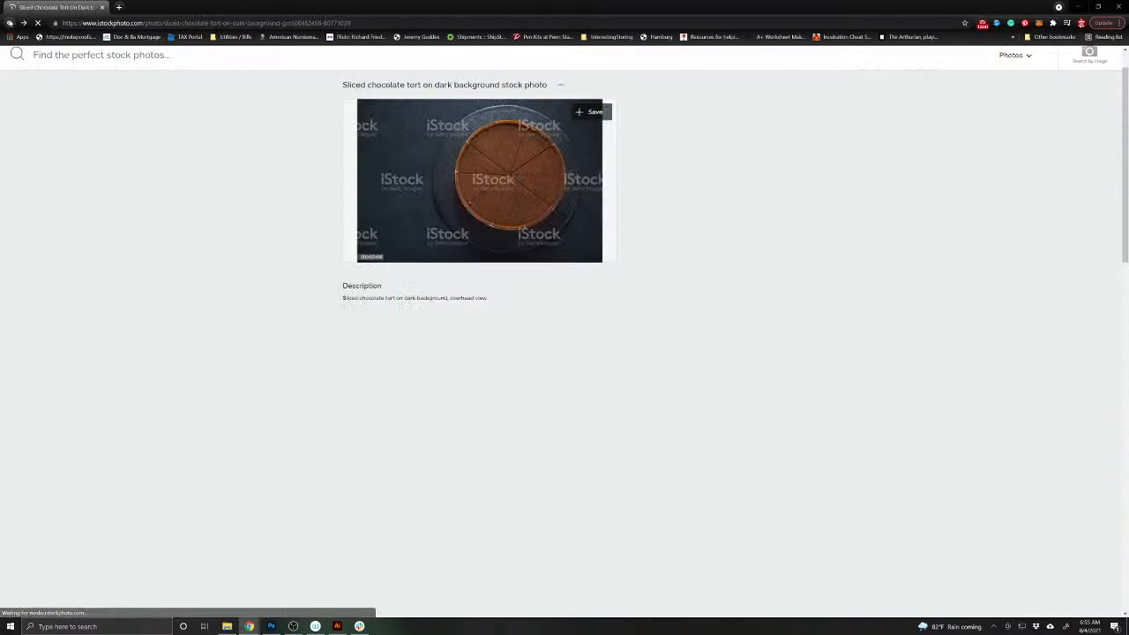
click(9, 23)
click(9, 22)
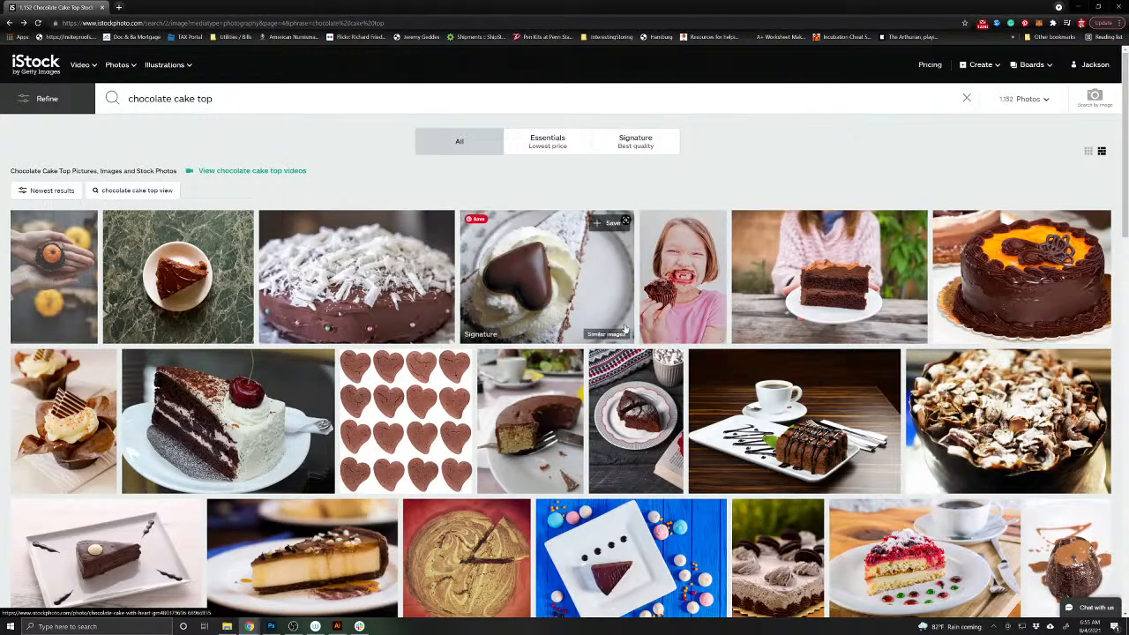
- Open the overhead photo of the cake slice on green marble and look through all its similar images
click(223, 285)
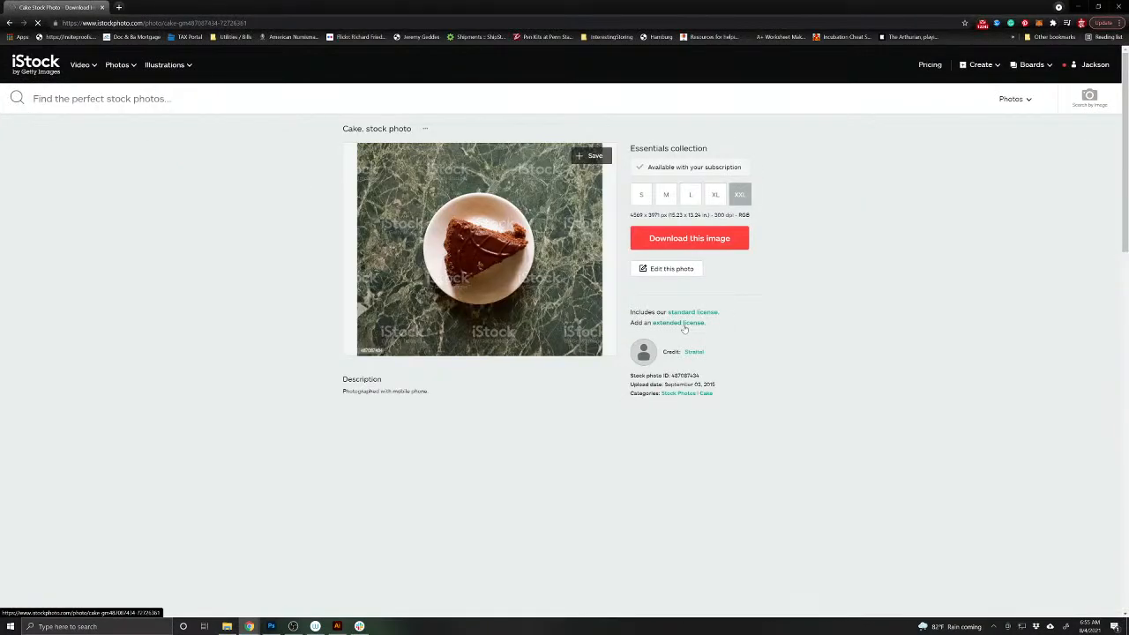
scroll(683, 328, down, 4)
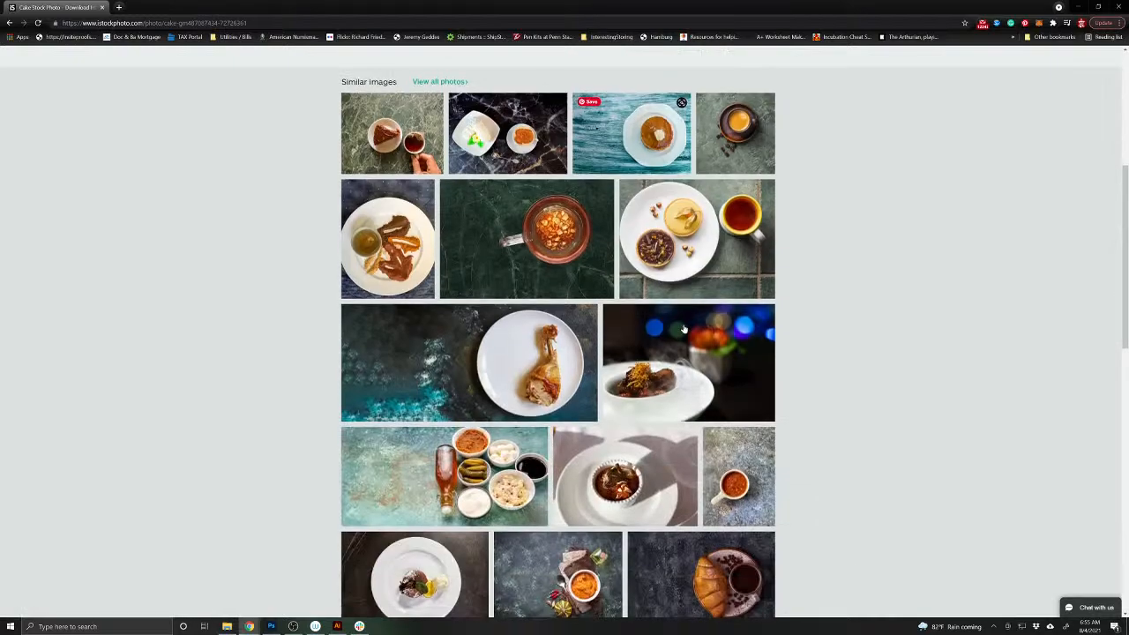
scroll(683, 328, down, 5)
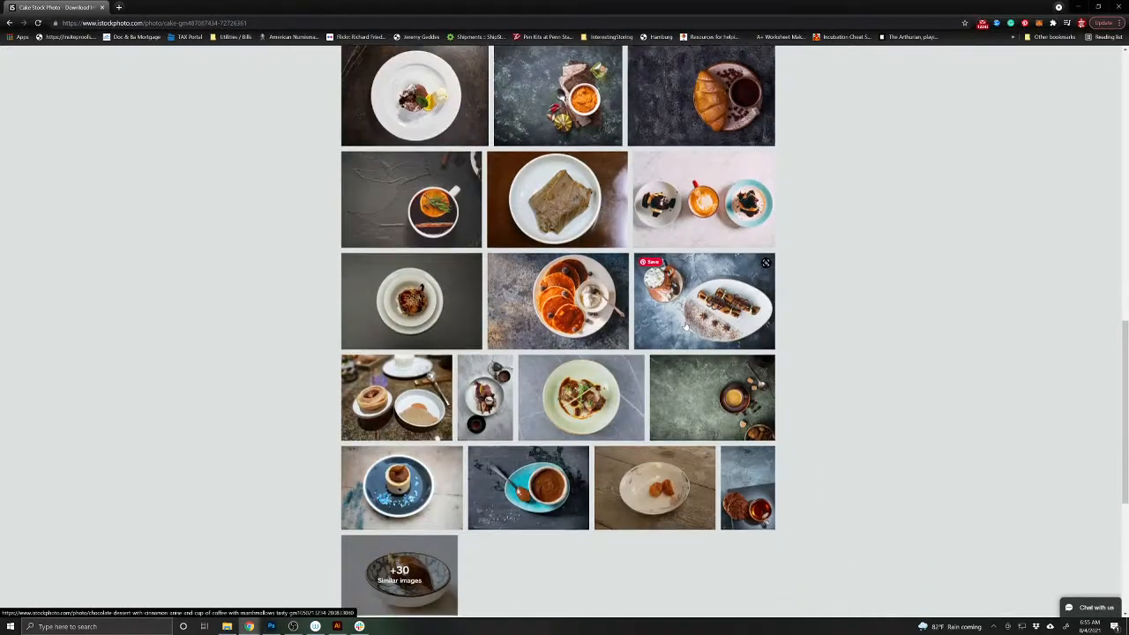
scroll(686, 328, down, 3)
- Inspect the white chocolate blueberry raw cake photo at enlarged size and return to the "chocolate cake top" results
click(458, 249)
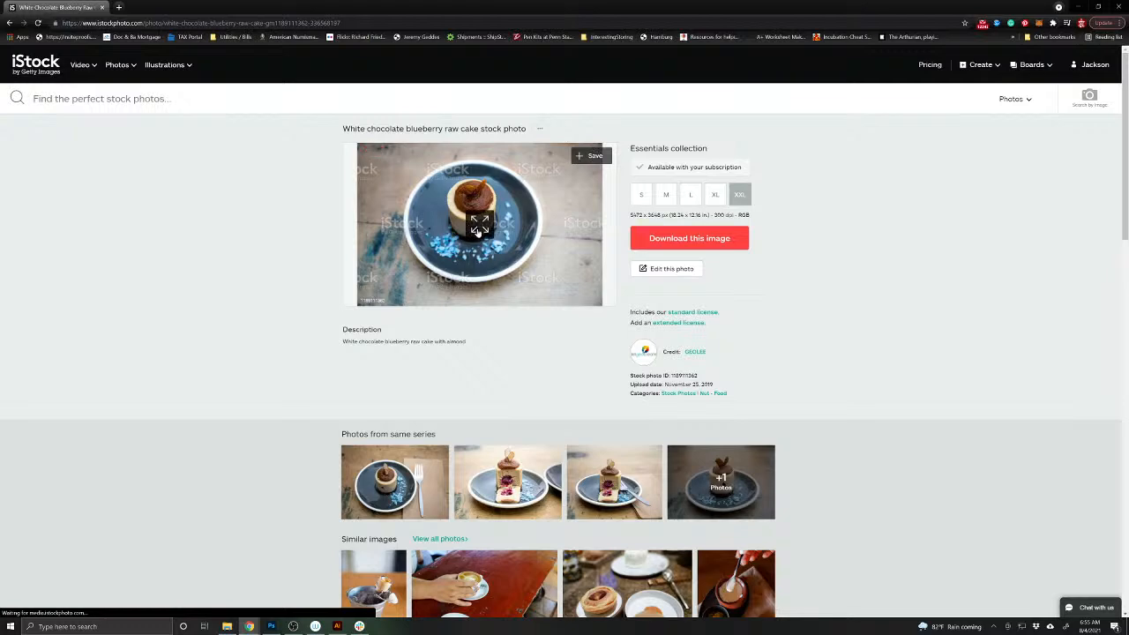
click(478, 227)
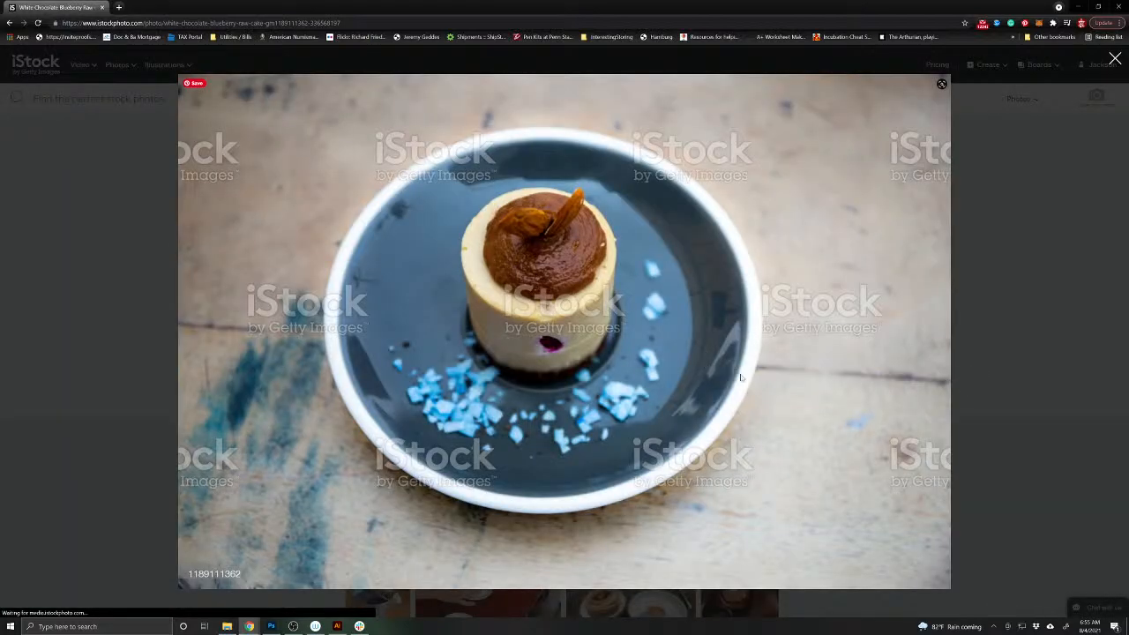
key(Escape)
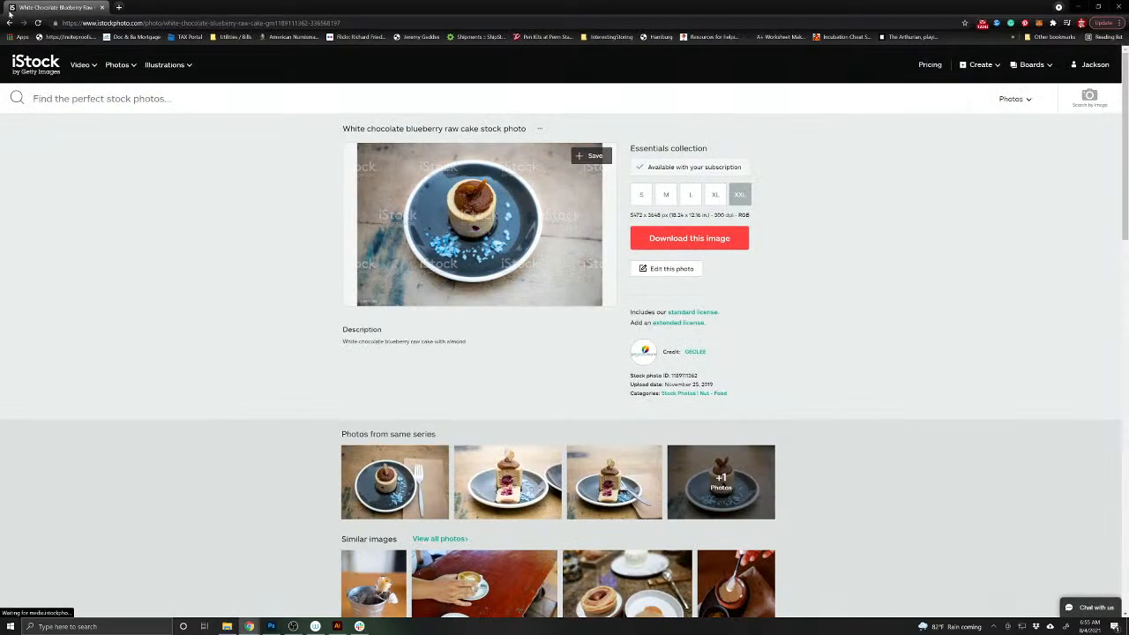
click(9, 22)
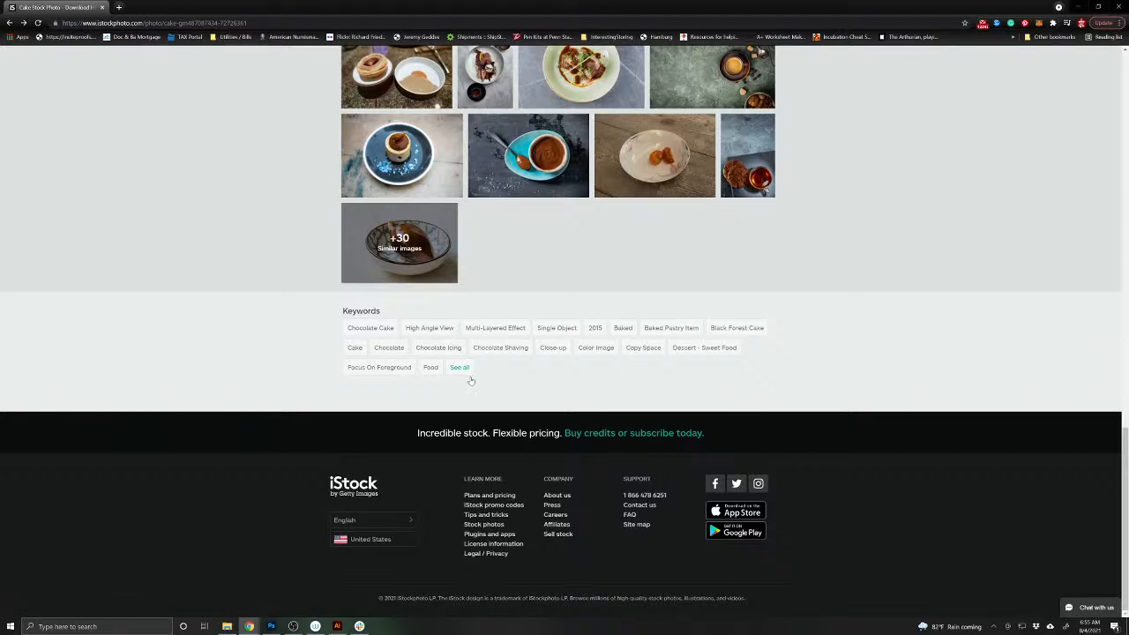
click(10, 22)
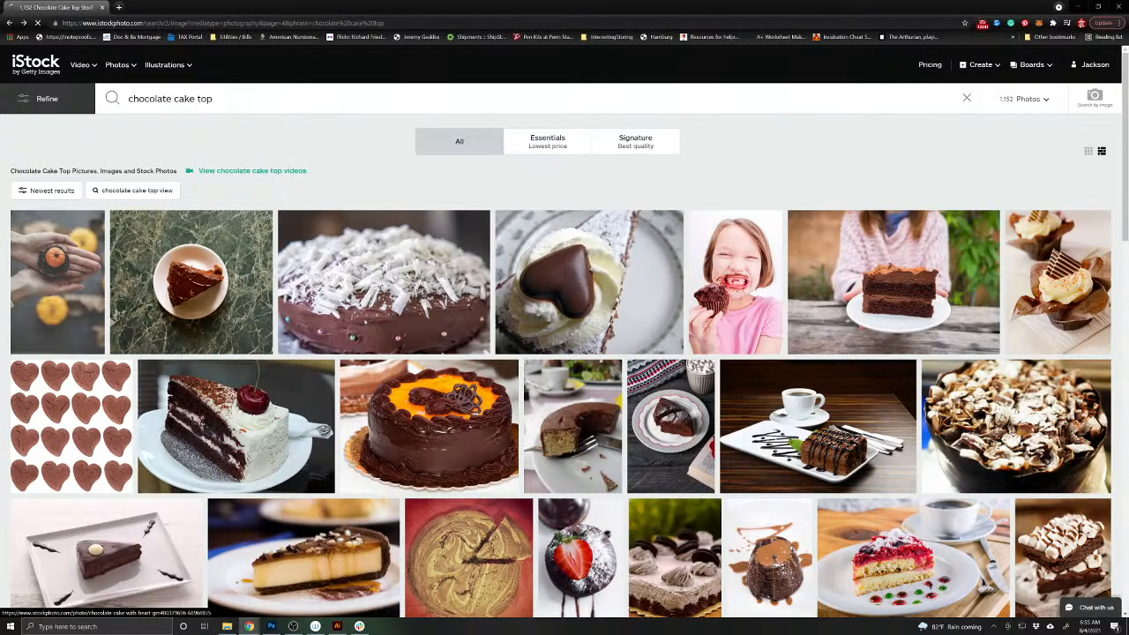
- Open the chocolate cake with heart photo and examine its similar images down to the last row
click(616, 300)
scroll(629, 366, down, 1)
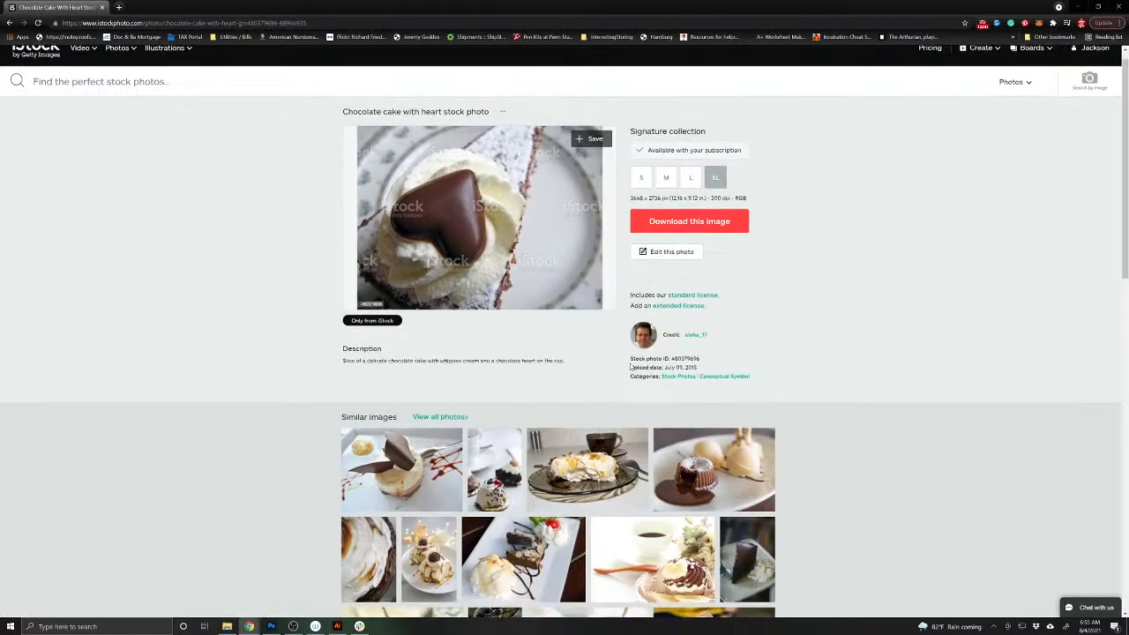
scroll(630, 367, down, 3)
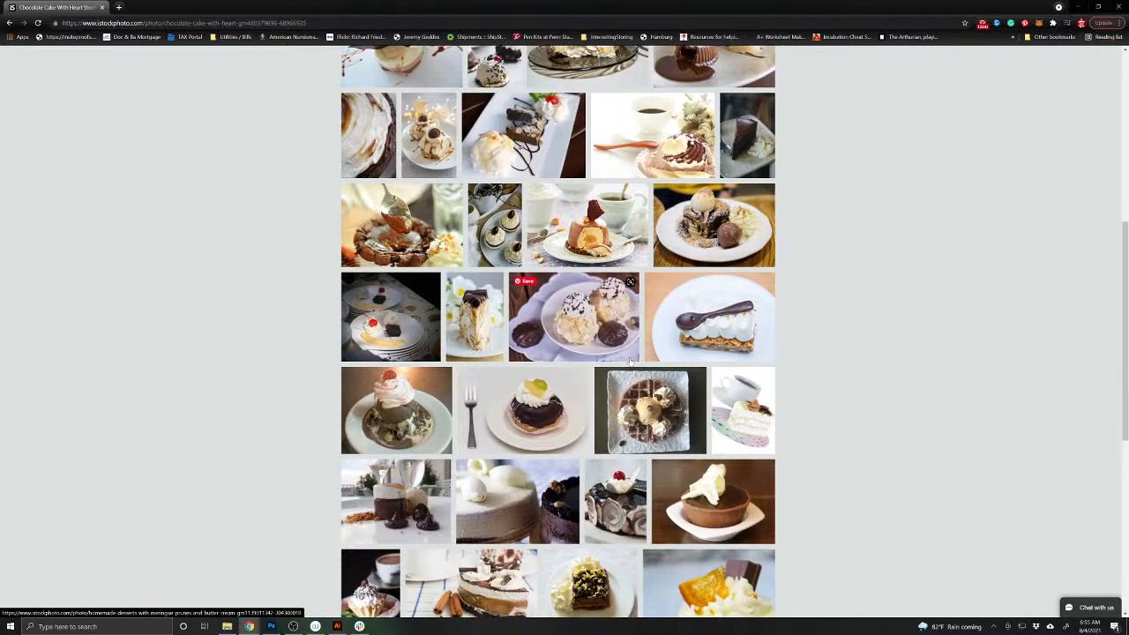
scroll(628, 340, down, 4)
scroll(628, 338, down, 3)
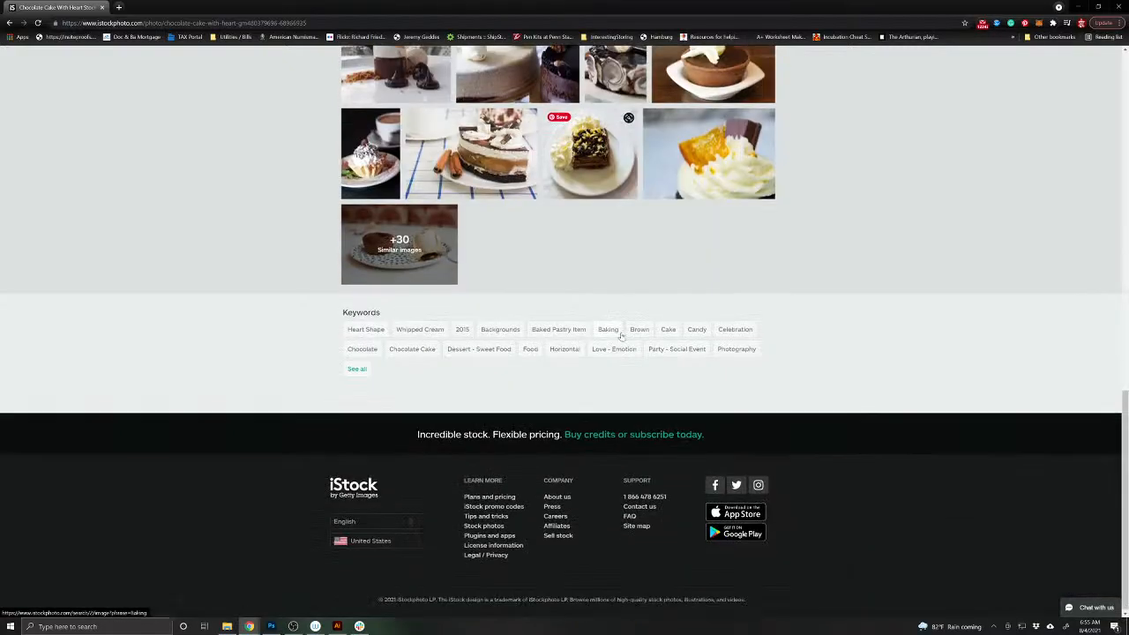
scroll(624, 335, up, 8)
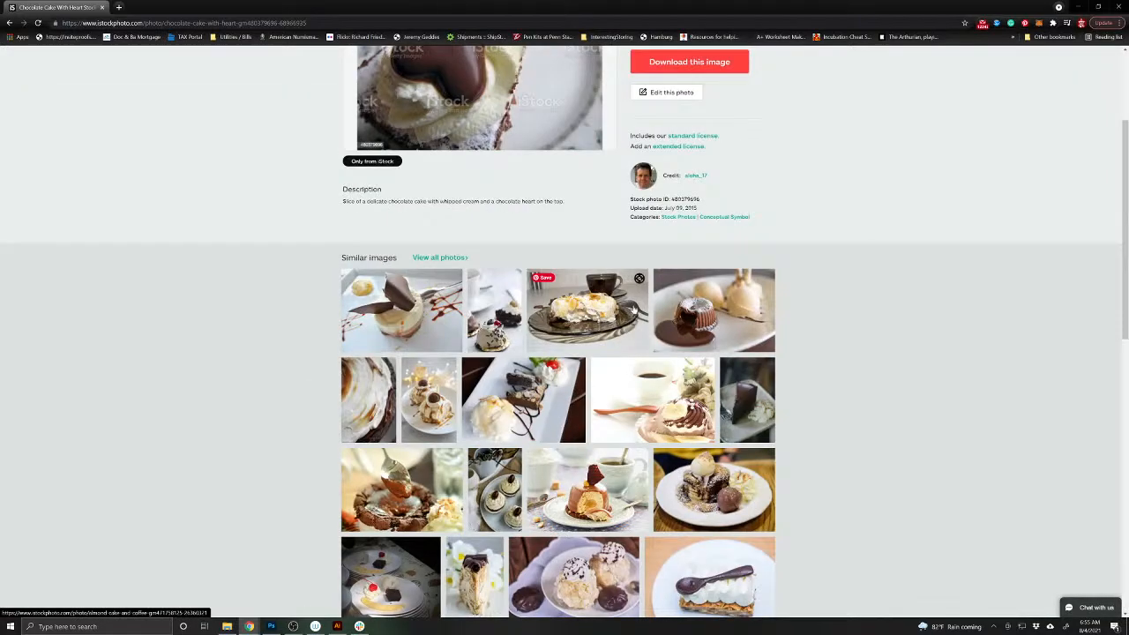
scroll(628, 311, down, 5)
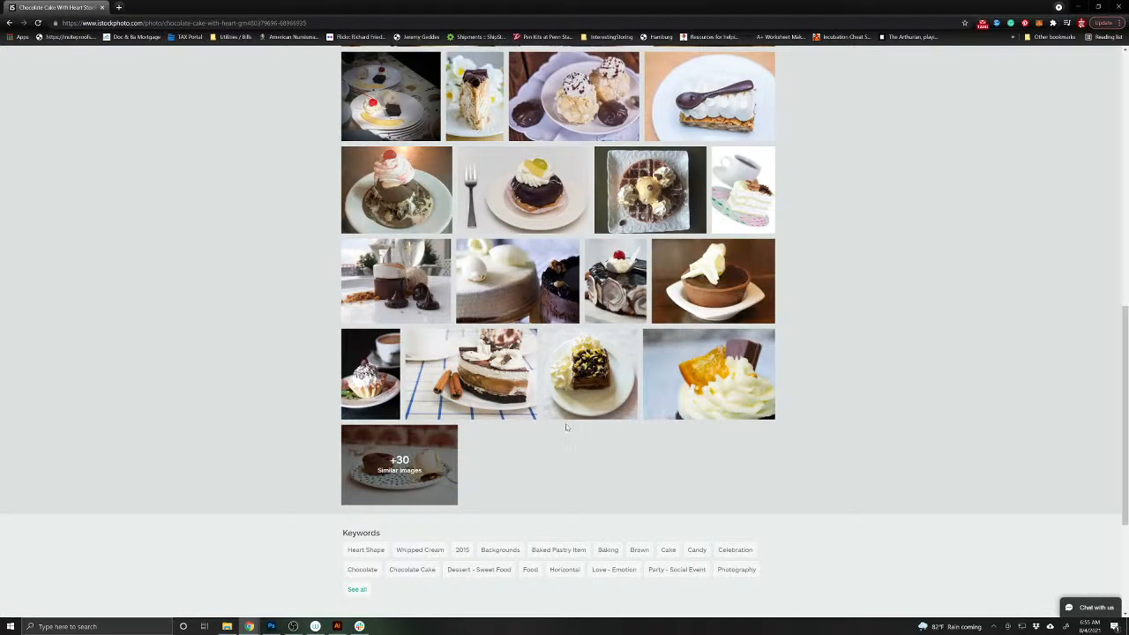
scroll(566, 427, up, 3)
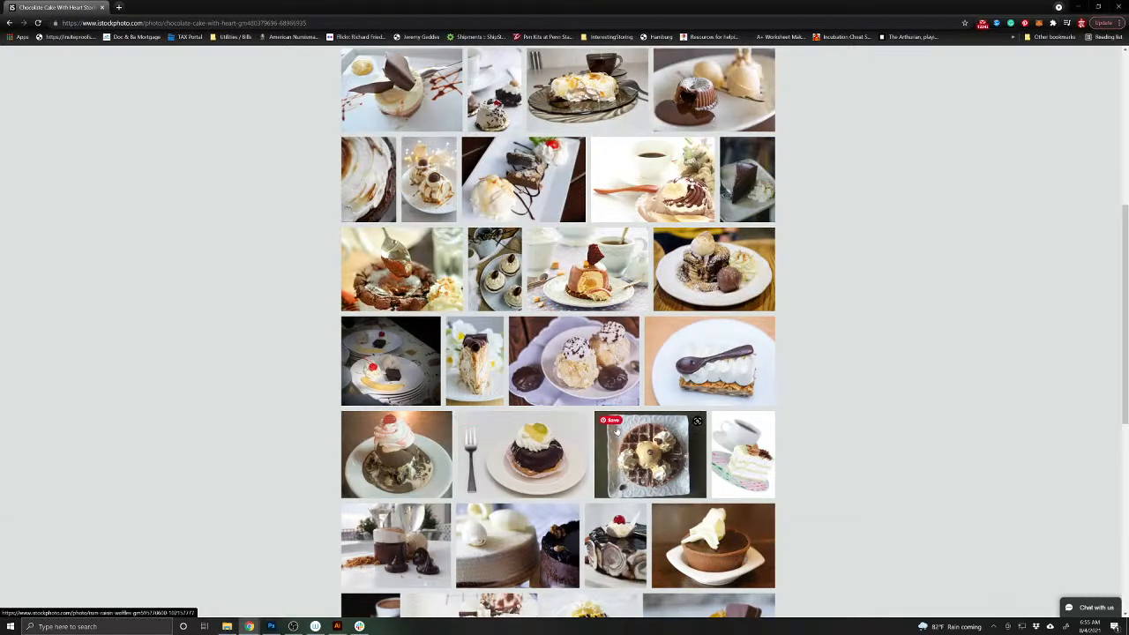
scroll(752, 284, down, 2)
scroll(757, 282, up, 3)
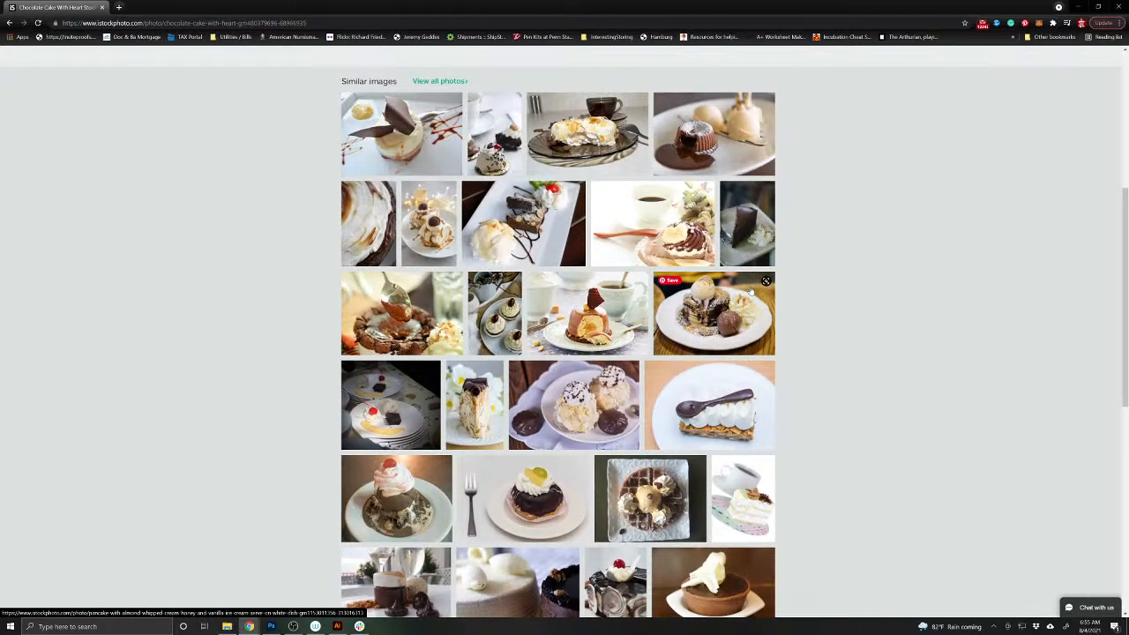
scroll(751, 292, up, 3)
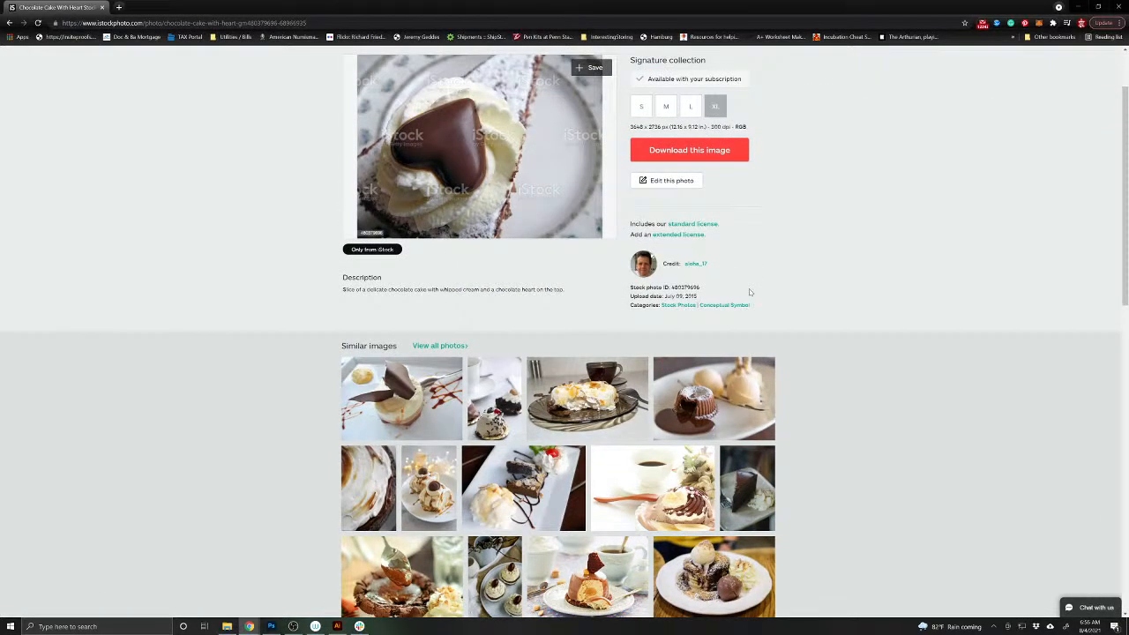
scroll(749, 292, up, 1)
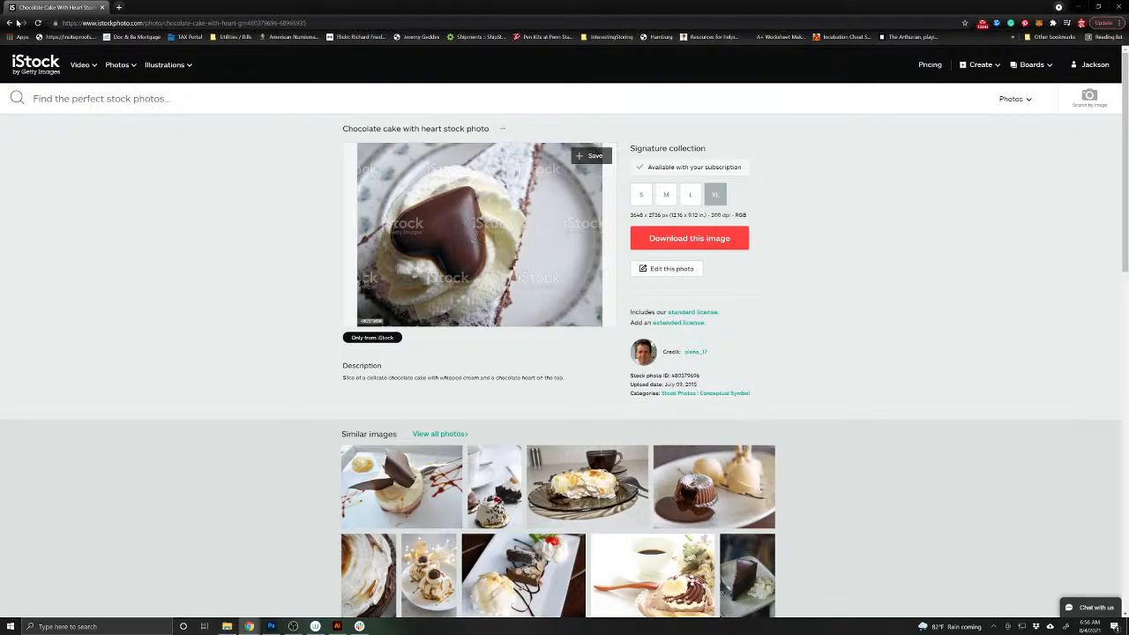
- Go back to the "chocolate cake top" results and scan the page down to its last row
scroll(573, 377, down, 4)
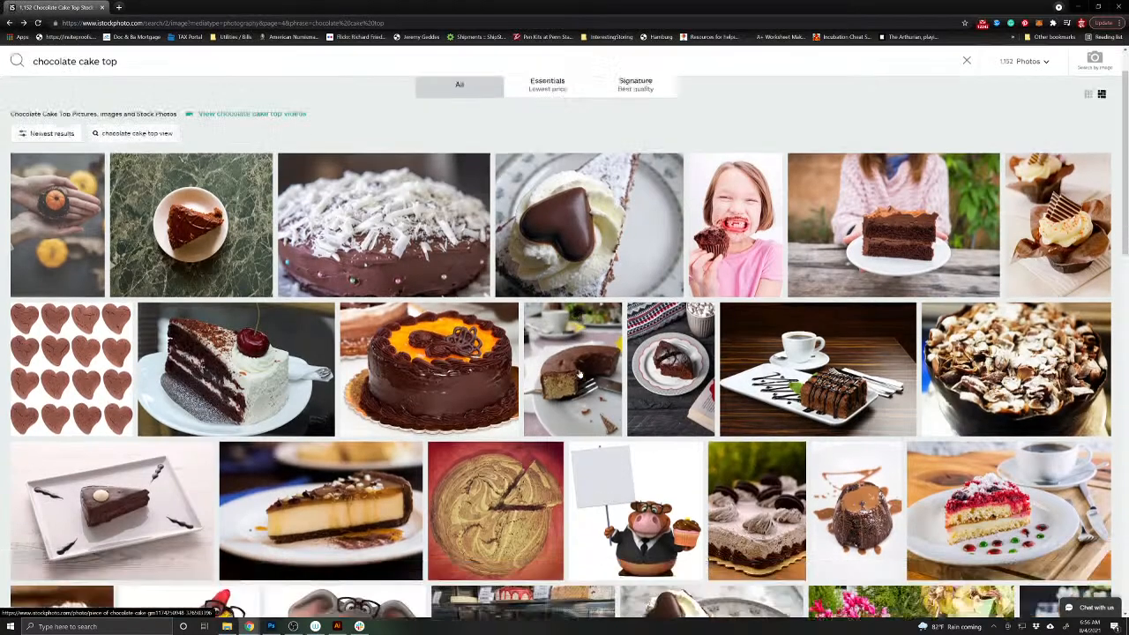
scroll(579, 374, down, 5)
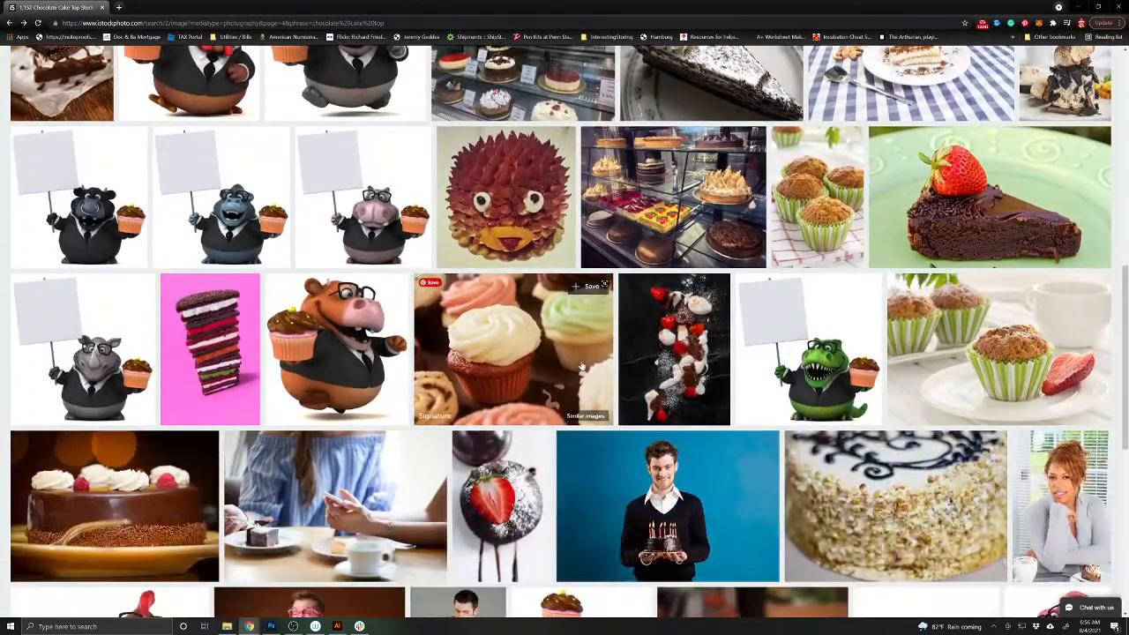
scroll(580, 366, down, 3)
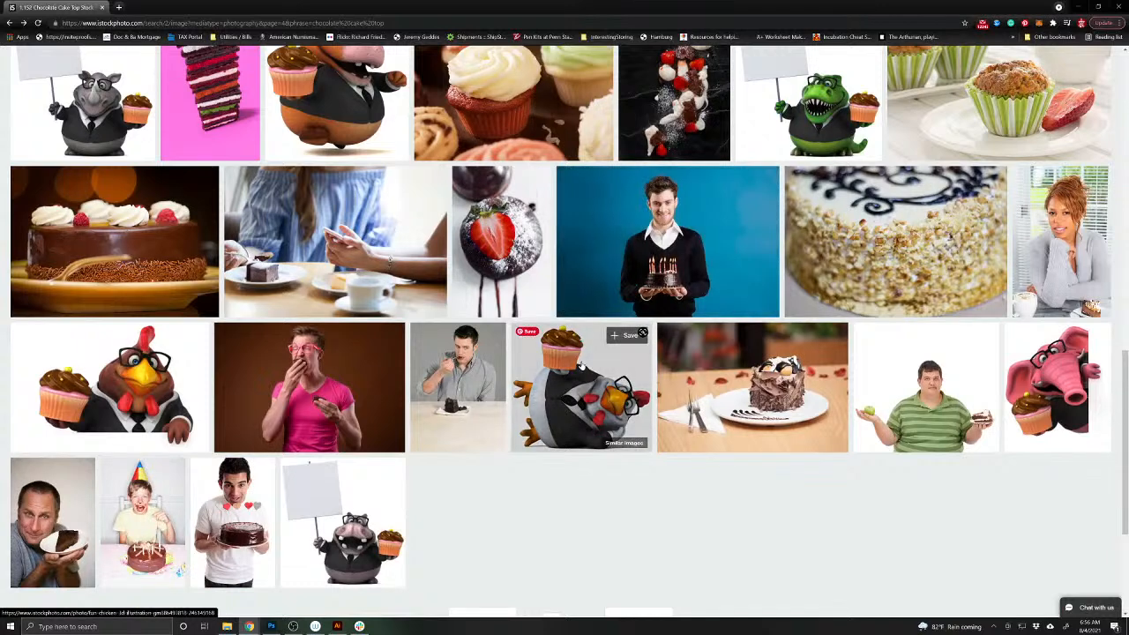
- Open the top-view chocolate dessert with strawberry, check its same-series photos including the one on a white plate, and return to the results
click(508, 284)
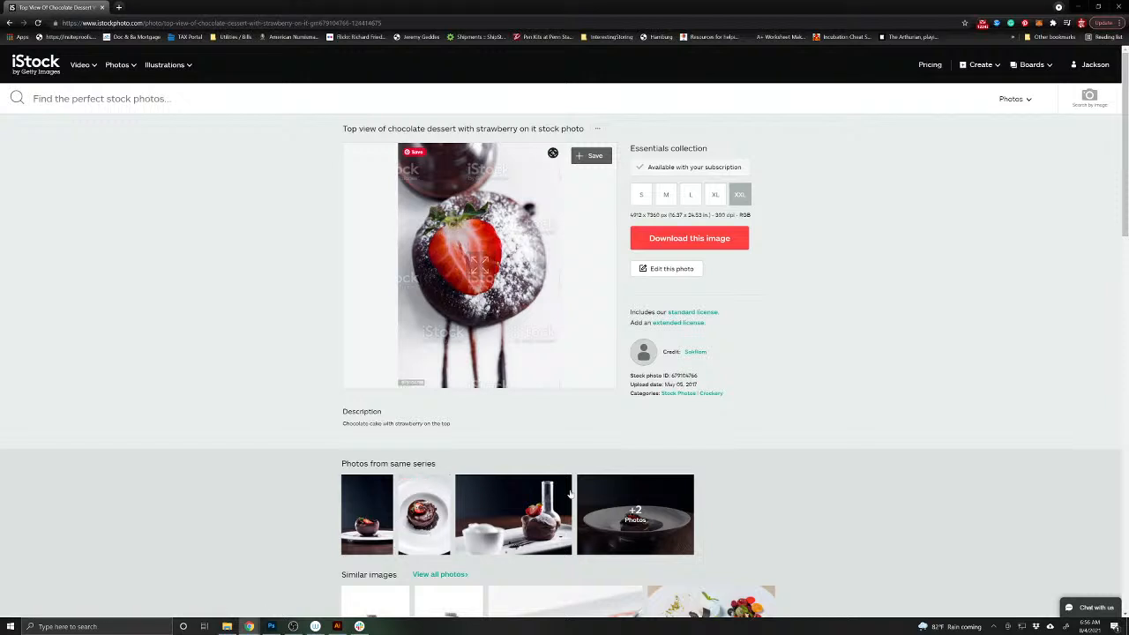
click(635, 514)
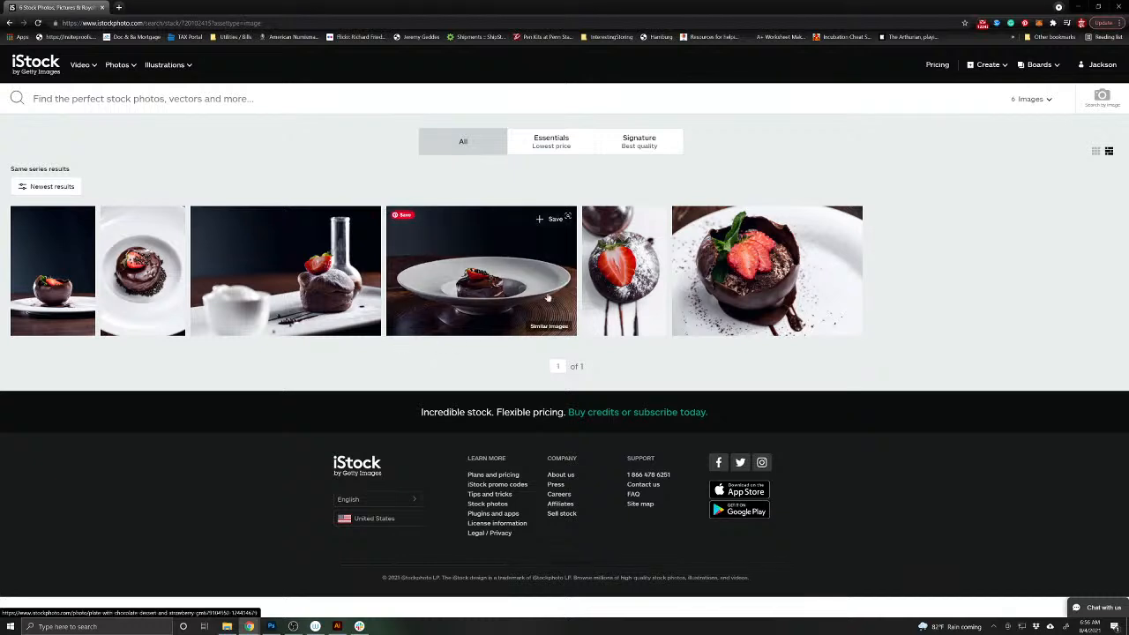
click(132, 278)
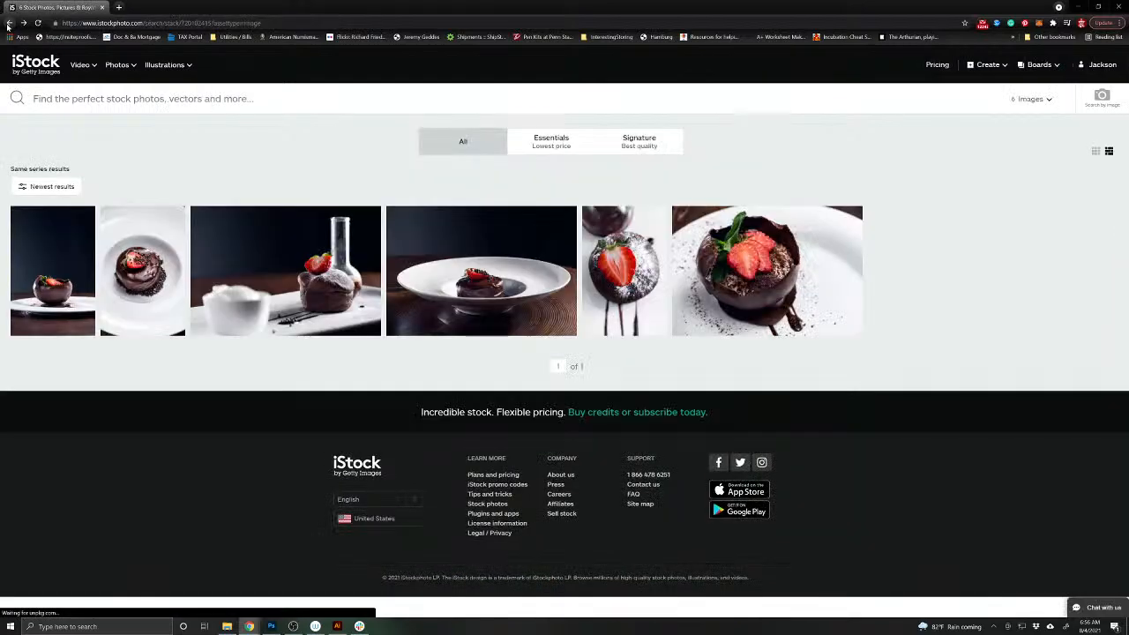
click(10, 24)
click(10, 23)
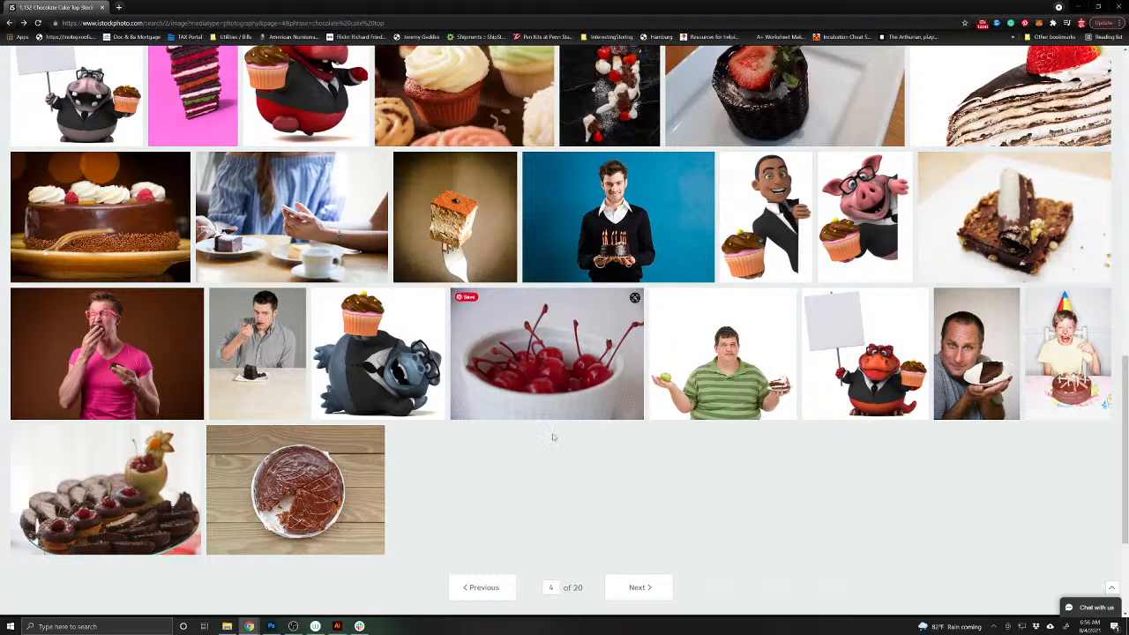
- Review the results page back up to its first rows and open the "Chocolate cake, romantic style" photo
scroll(553, 439, up, 3)
scroll(553, 438, up, 4)
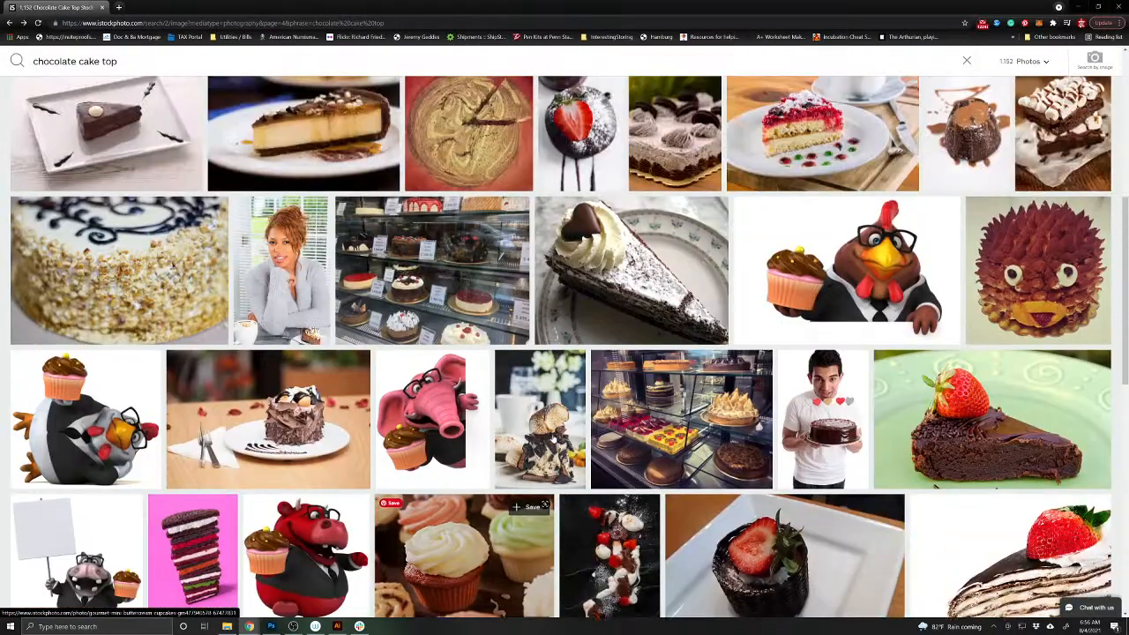
scroll(547, 447, up, 5)
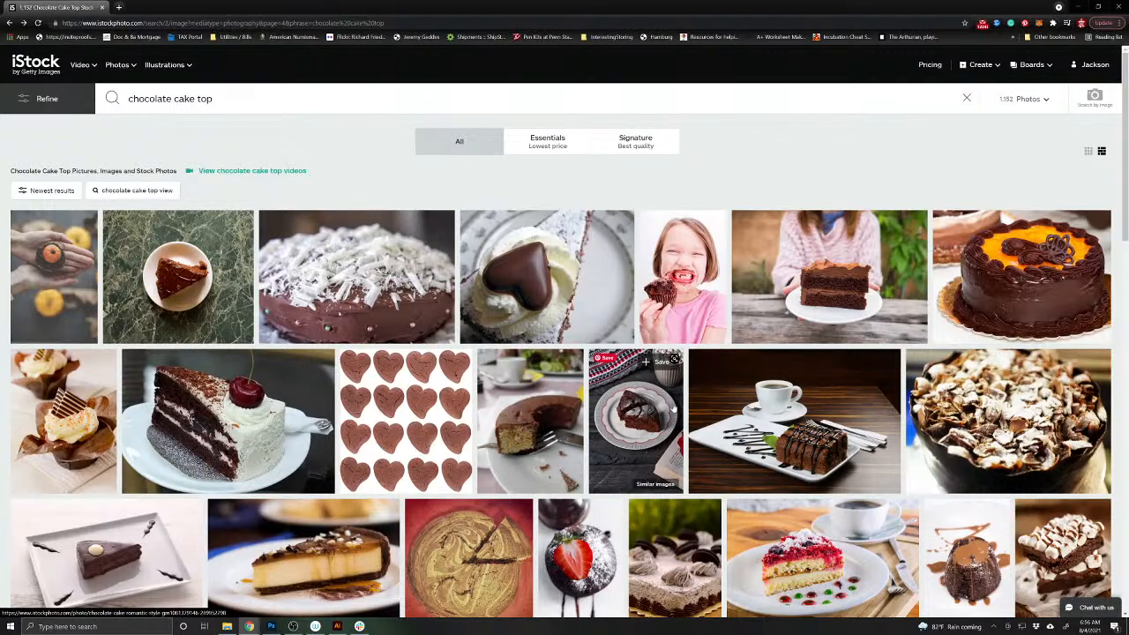
click(645, 419)
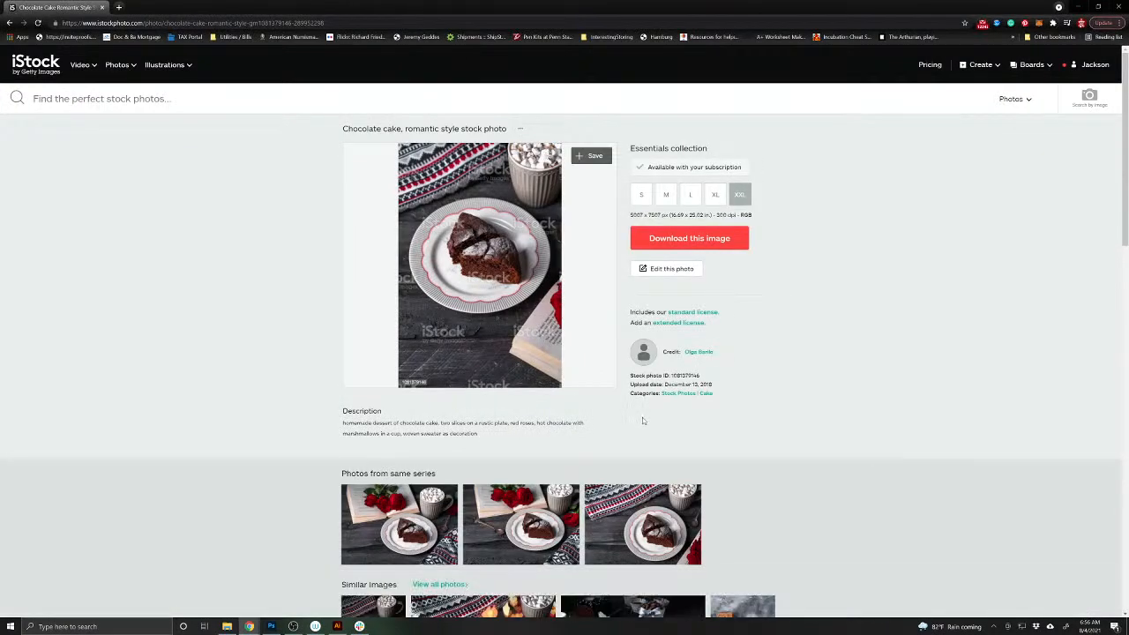
- Close the iStock page, return to the card artwork in Photoshop, and save the document
click(101, 7)
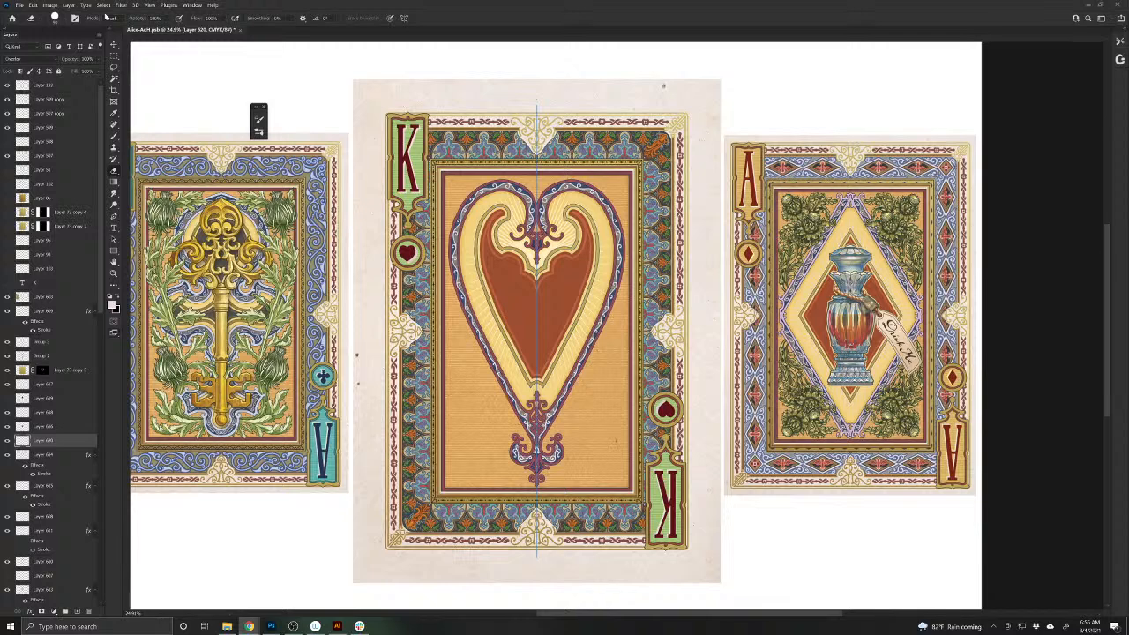
click(18, 5)
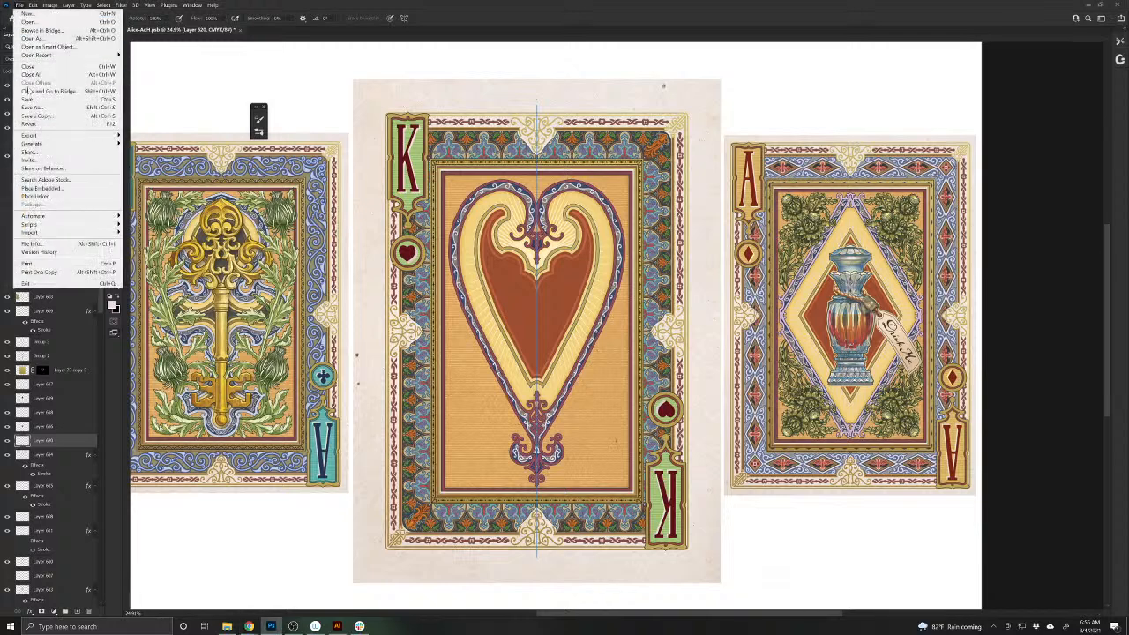
click(35, 102)
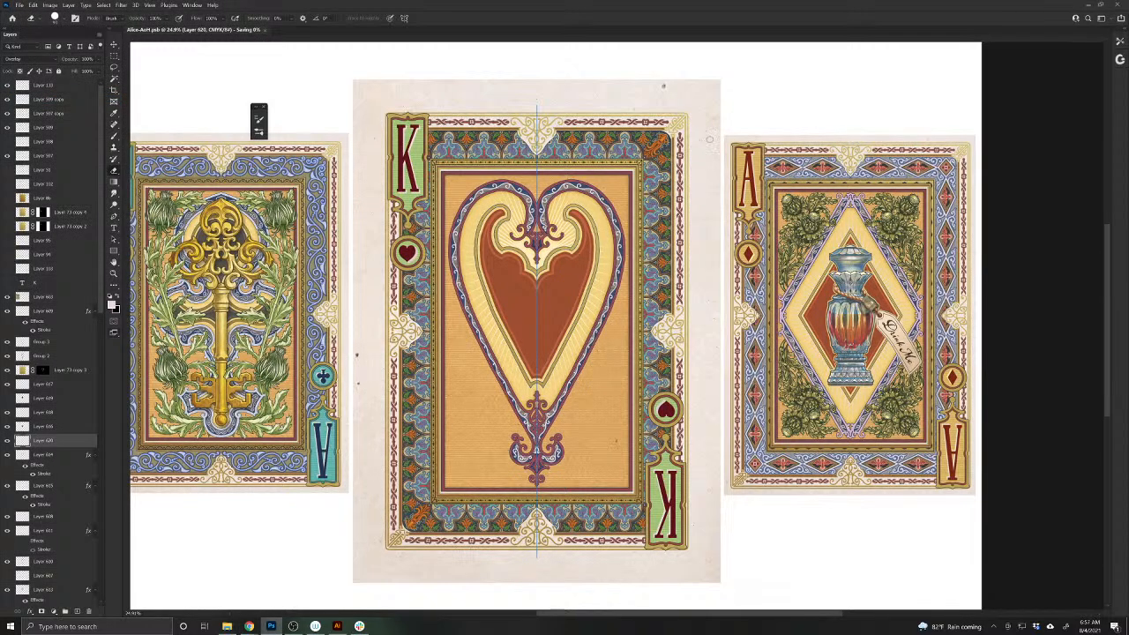